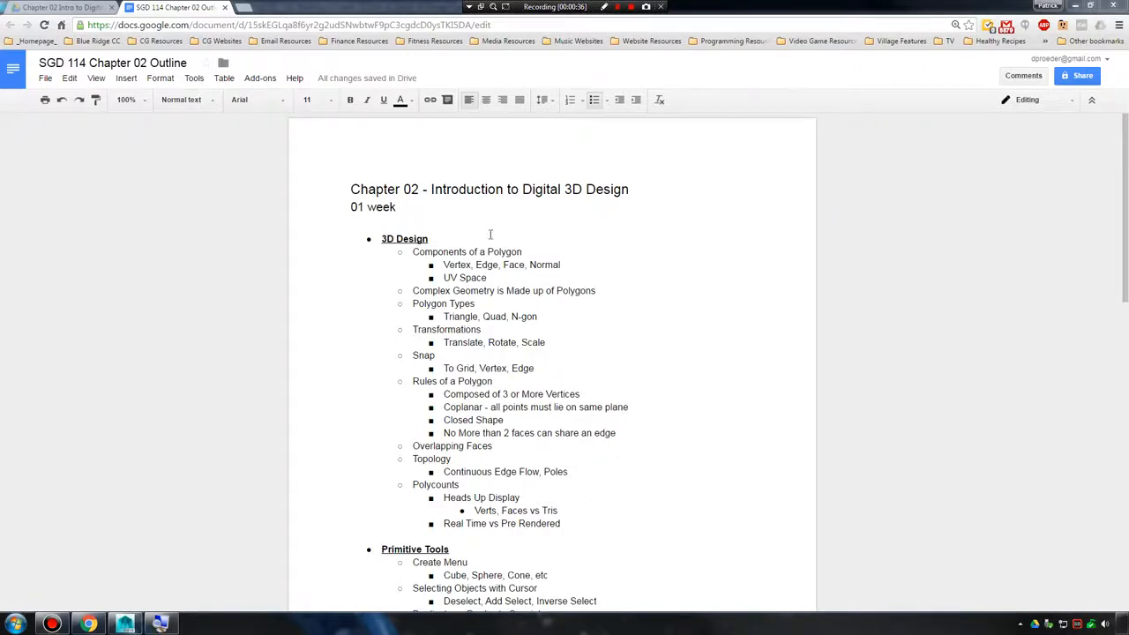
Switch to Maya, select the cube at the grid's origin and examine it from several angles.
left_click_drag(781, 5, 1128, 201)
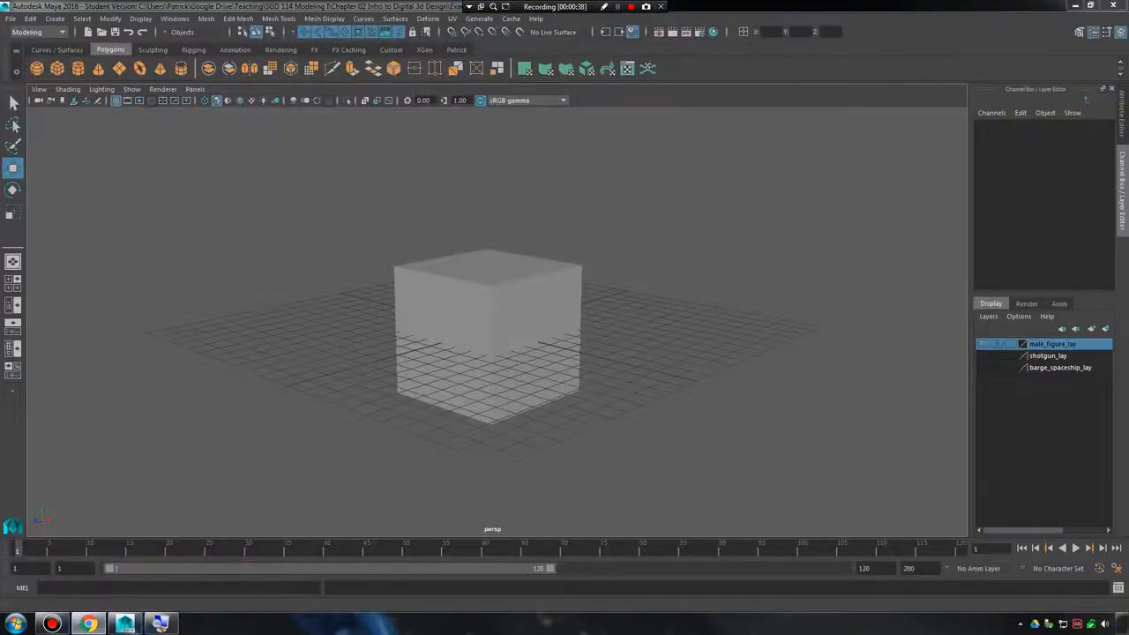
left_click(553, 300)
left_click(489, 298)
left_click_drag(490, 298, 524, 305, "alt")
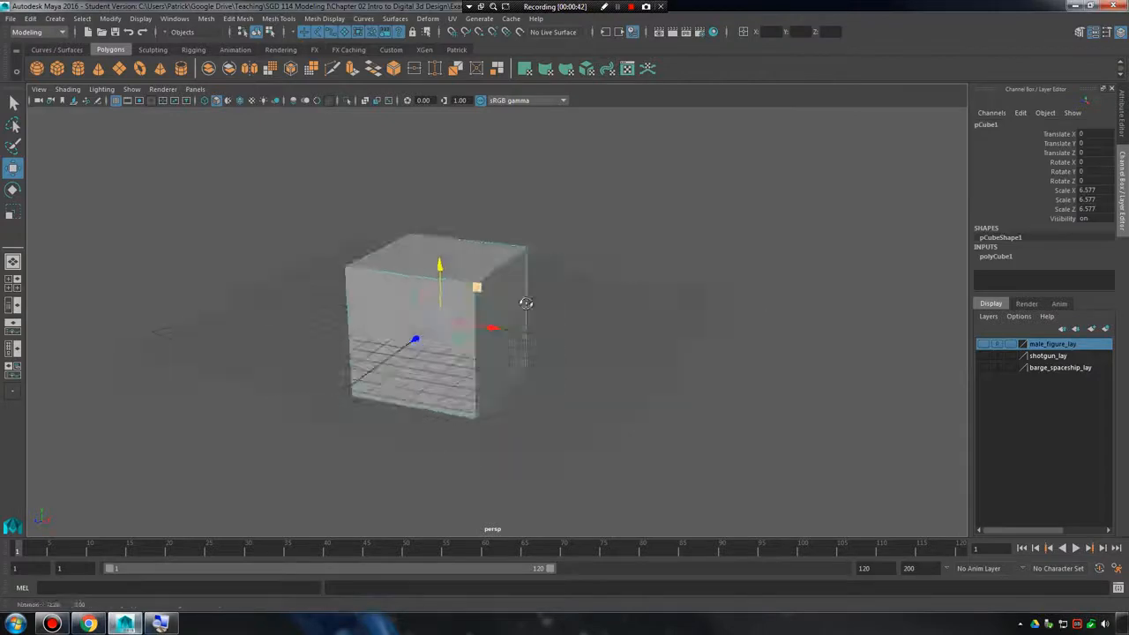
middle_click_drag(524, 305, 678, 288, "alt")
left_click_drag(678, 288, 570, 256, "alt")
right_click_drag(571, 255, 379, 279, "alt")
left_click_drag(380, 279, 431, 275, "alt")
middle_click_drag(431, 274, 529, 274, "alt")
right_click_drag(529, 274, 625, 274, "alt")
mouse_move(625, 274)
left_mouse_down("alt")
mouse_move(548, 214)
mouse_move(469, 264)
mouse_move(444, 330)
mouse_move(605, 265)
mouse_move(703, 246)
mouse_move(514, 244)
mouse_move(587, 272)
mouse_move(653, 267)
mouse_move(632, 244)
mouse_move(642, 270)
mouse_move(626, 284)
left_mouse_up("alt")
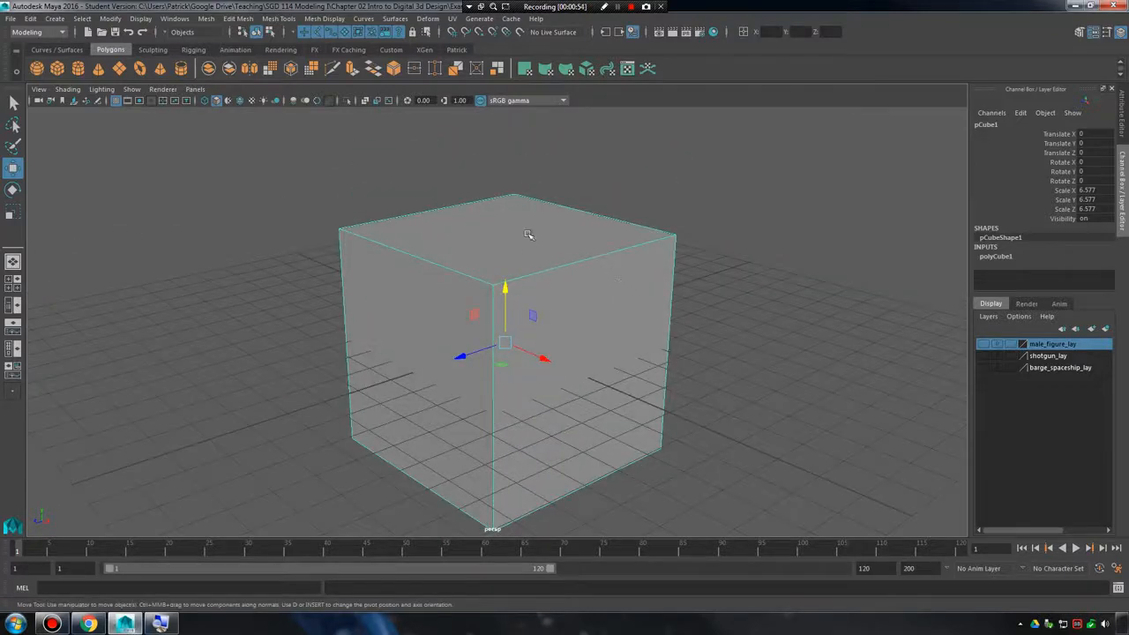
Duplicate the cube, raise the copy above the original and delete all of the copy's faces except one side face.
right_click_drag(527, 242, 579, 265)
key("ctrl+d")
left_click_drag(508, 286, 529, 141)
middle_click_drag(577, 164, 562, 290, "alt")
left_click_drag(562, 290, 546, 197, "alt")
right_click_drag(546, 197, 547, 221)
left_click_drag(230, 181, 955, 510)
key("Delete")
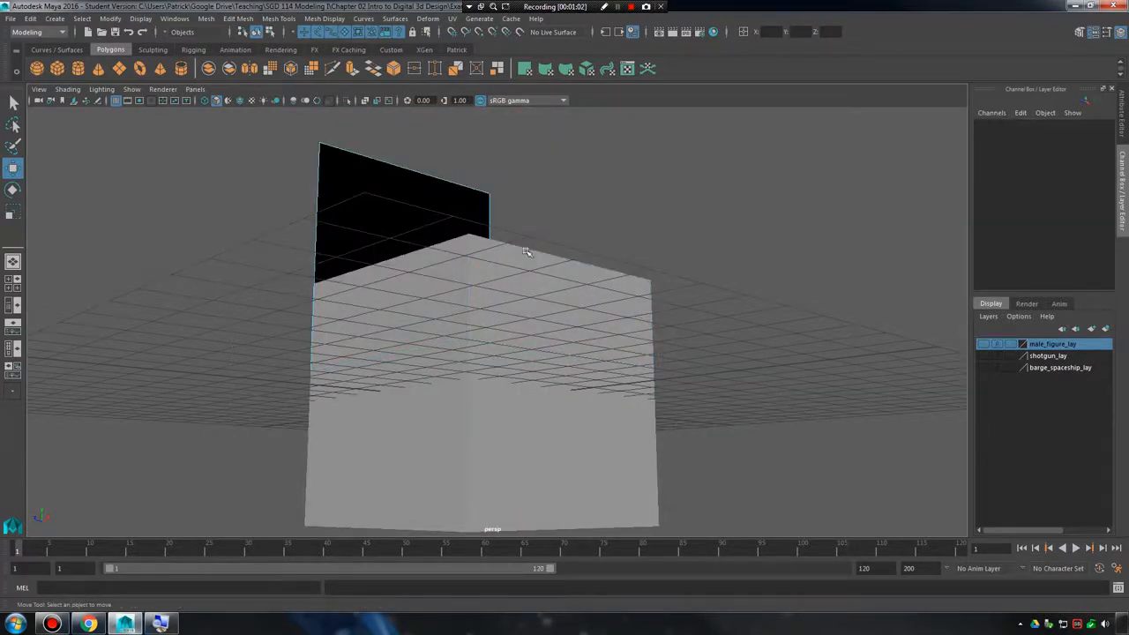
Select the remaining single polygon above the cube, switch it to face mode and select its face.
left_click_drag(531, 254, 644, 313, "alt")
right_click_drag(481, 285, 537, 268)
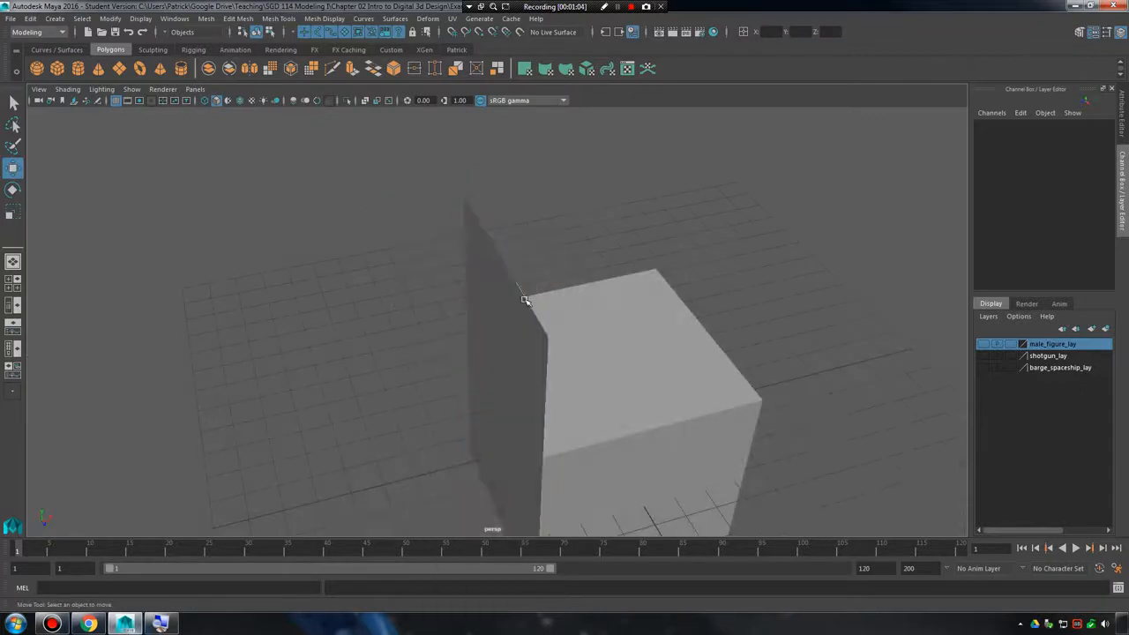
left_click(528, 301)
left_click_drag(620, 282, 559, 226)
right_click_drag(559, 227, 503, 219)
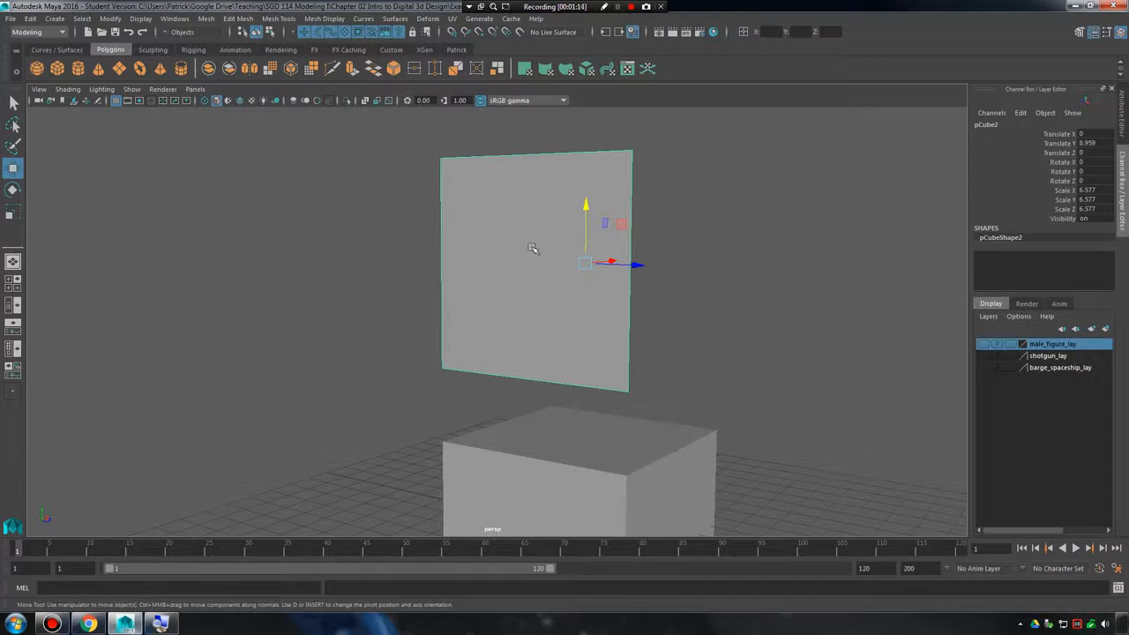
right_click_drag(546, 186, 545, 217)
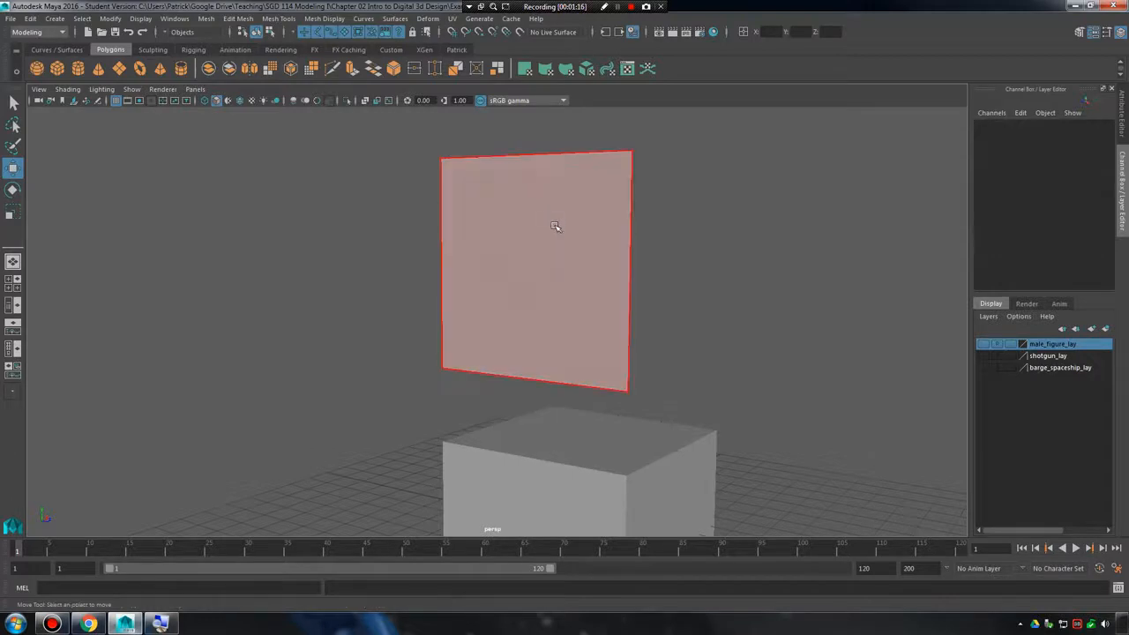
left_click(555, 227)
key("F8")
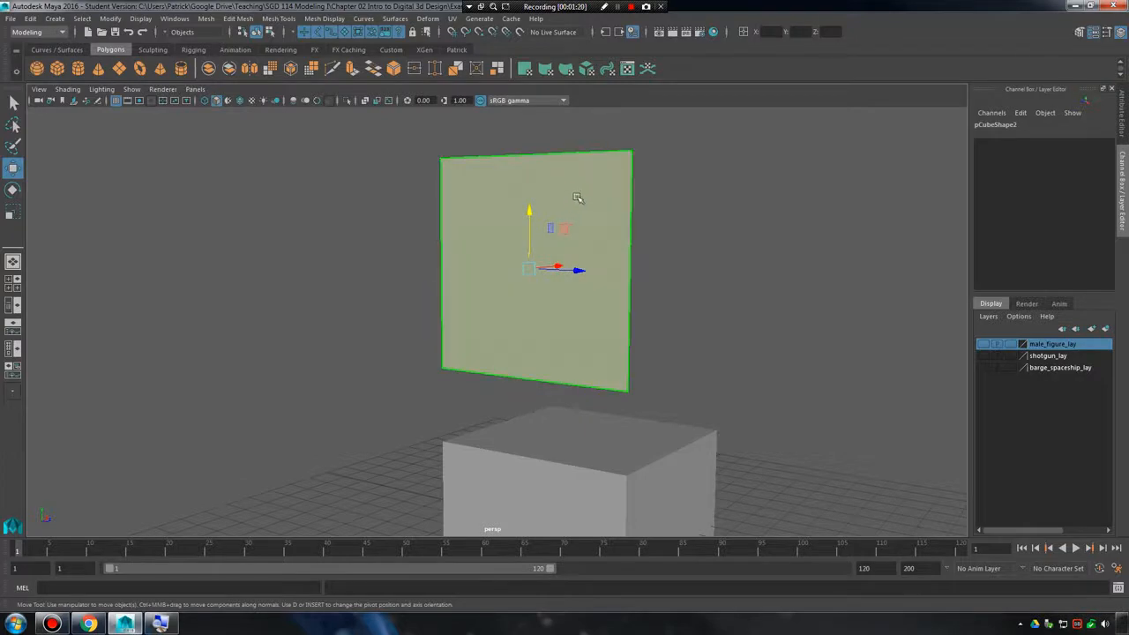
Switch the single polygon to edge mode and select each of its four edges in turn.
right_click_drag(576, 197, 574, 164)
left_click(574, 162)
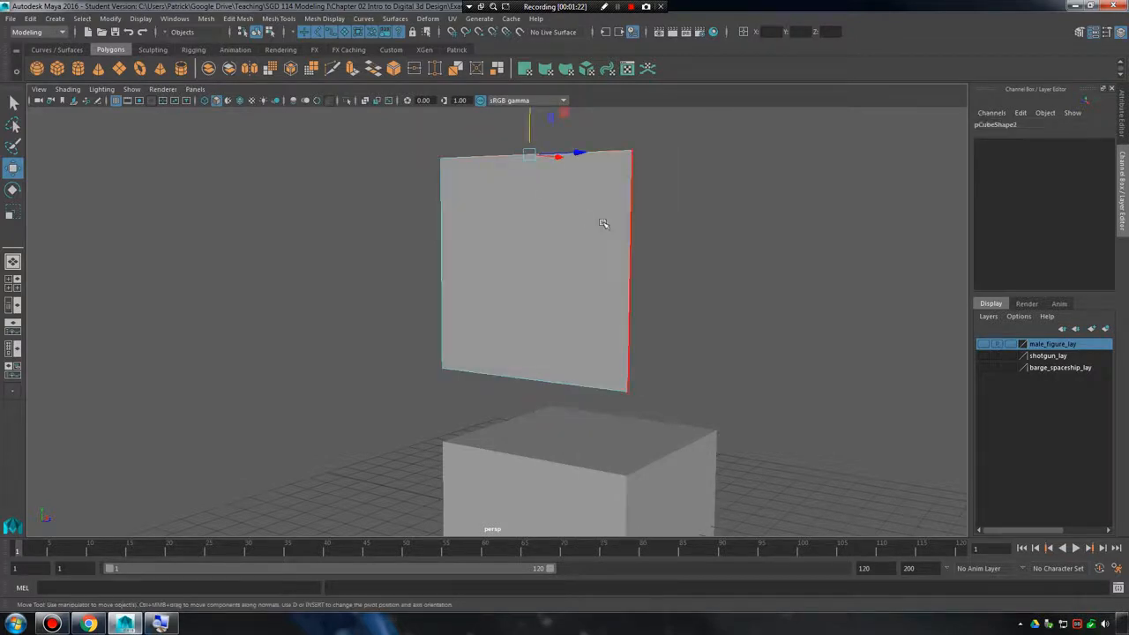
left_click(627, 264)
left_click(497, 385)
left_click(442, 245)
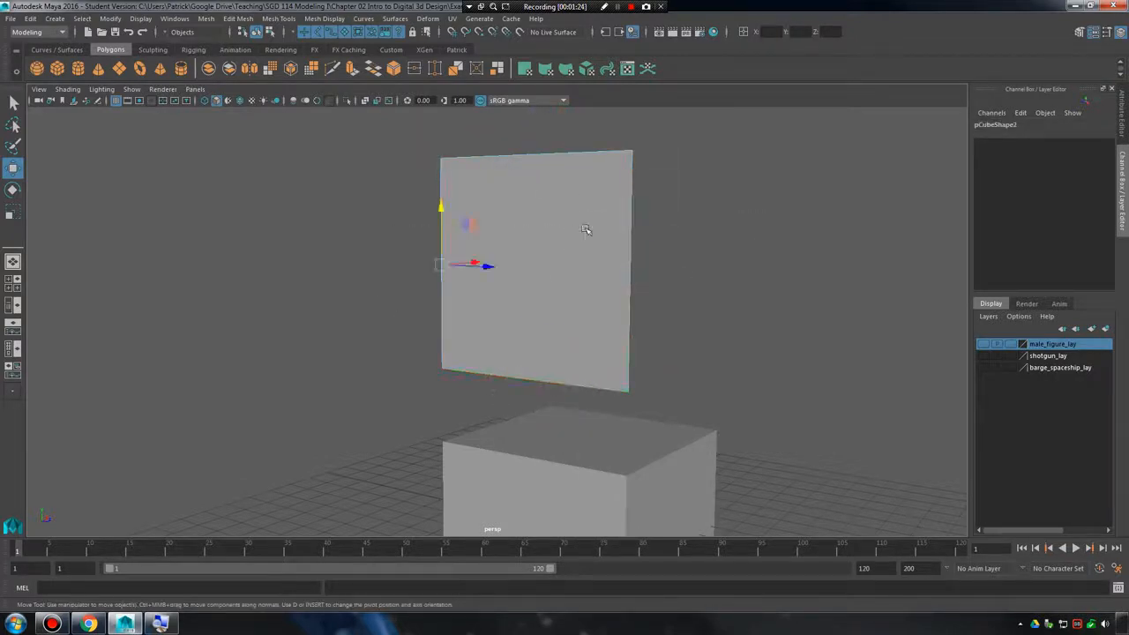
Switch the single polygon to vertex mode and select each of its four corner vertices in turn.
right_click_drag(599, 185, 589, 165)
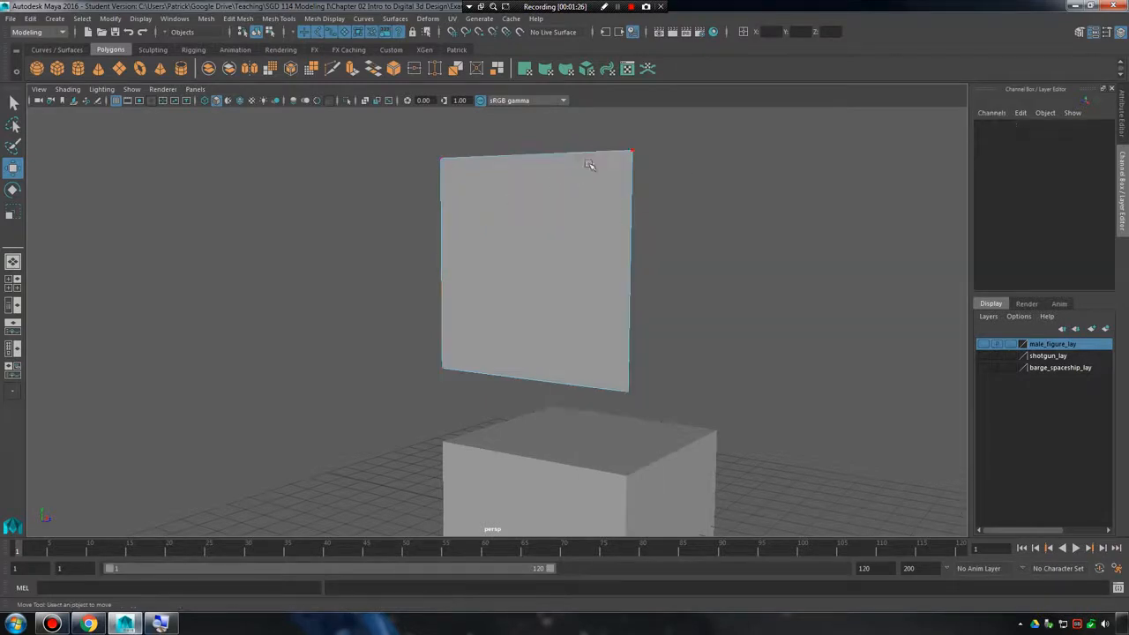
left_click_drag(602, 137, 689, 198)
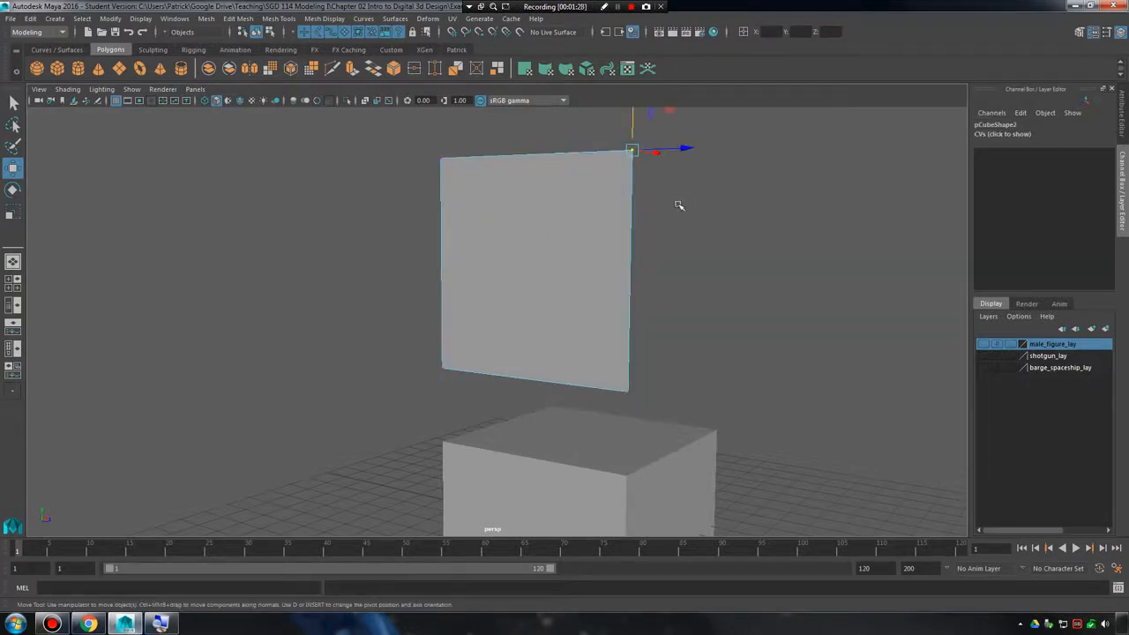
left_click_drag(585, 317, 656, 397)
left_click_drag(398, 328, 453, 382)
left_click_drag(430, 139, 494, 204)
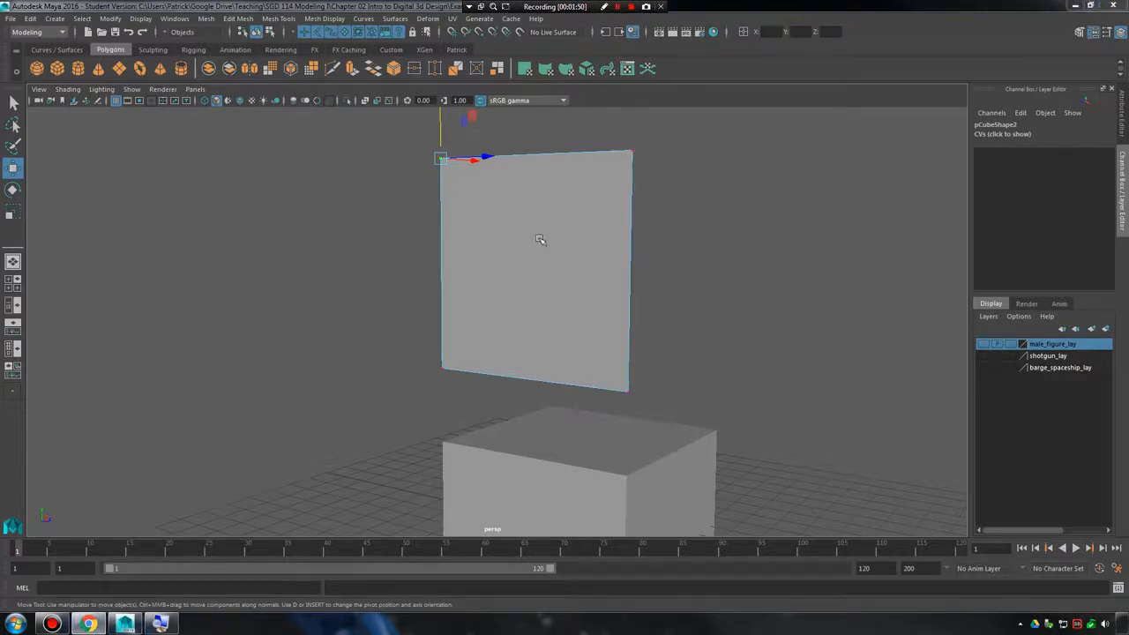
Return to object mode and delete both the single polygon and the original cube.
right_click_drag(539, 238, 602, 219)
key("Delete")
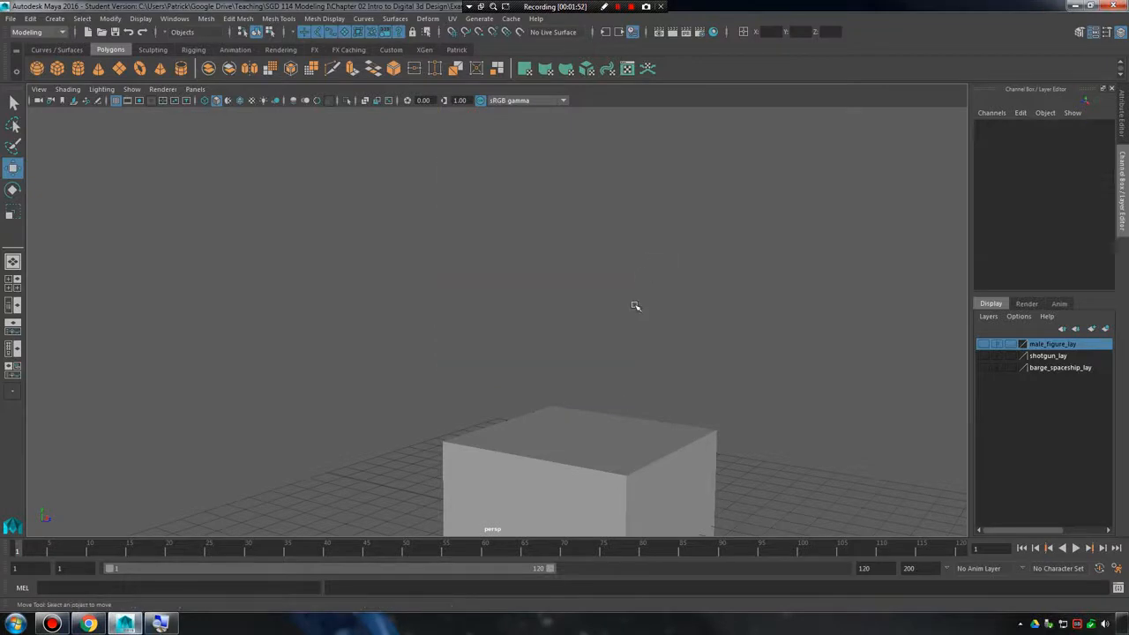
middle_click_drag(627, 338, 721, 247, "alt")
right_click_drag(721, 247, 607, 285, "alt")
middle_click_drag(608, 285, 600, 261, "alt")
right_click_drag(601, 261, 622, 325, "alt")
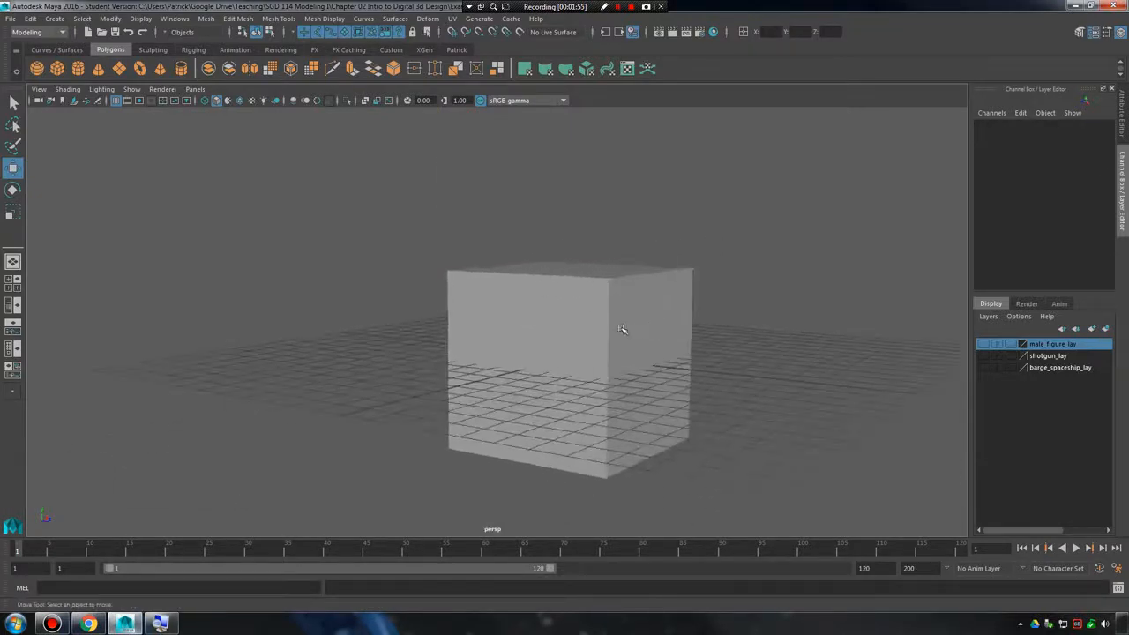
left_click(621, 327)
key("Delete")
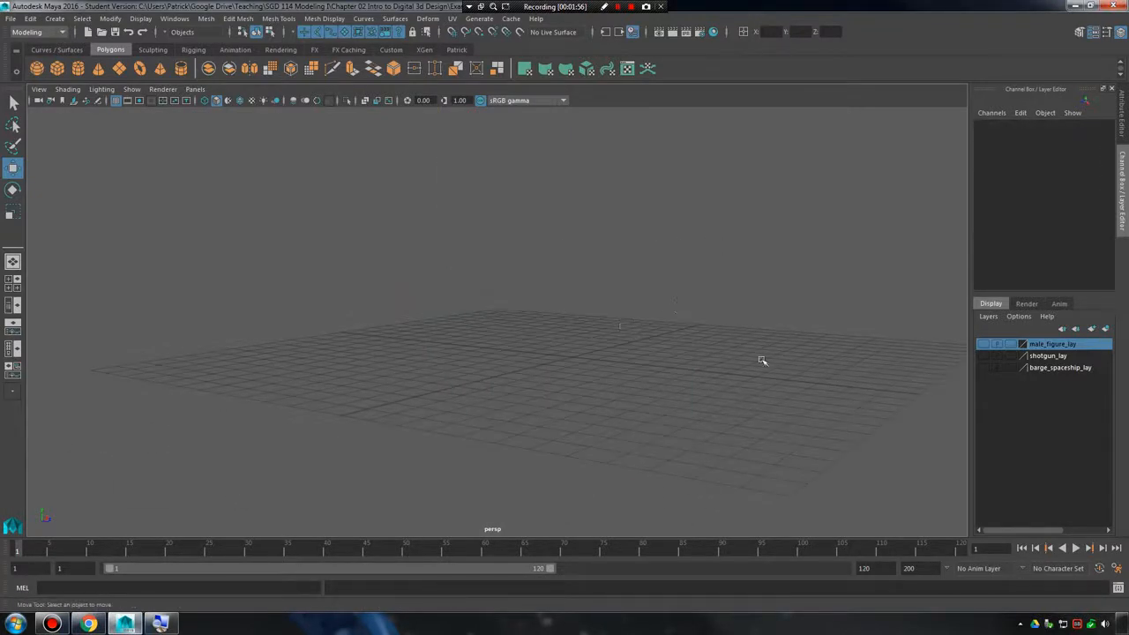
Show the barge_spaceship_lay layer and select several individual faces on the ship's raised deck structure.
left_click(989, 368)
left_click(986, 368)
left_click(416, 392)
left_click_drag(416, 393, 562, 318, "alt")
right_click_drag(561, 317, 692, 285, "alt")
left_click(706, 280)
left_click(629, 175)
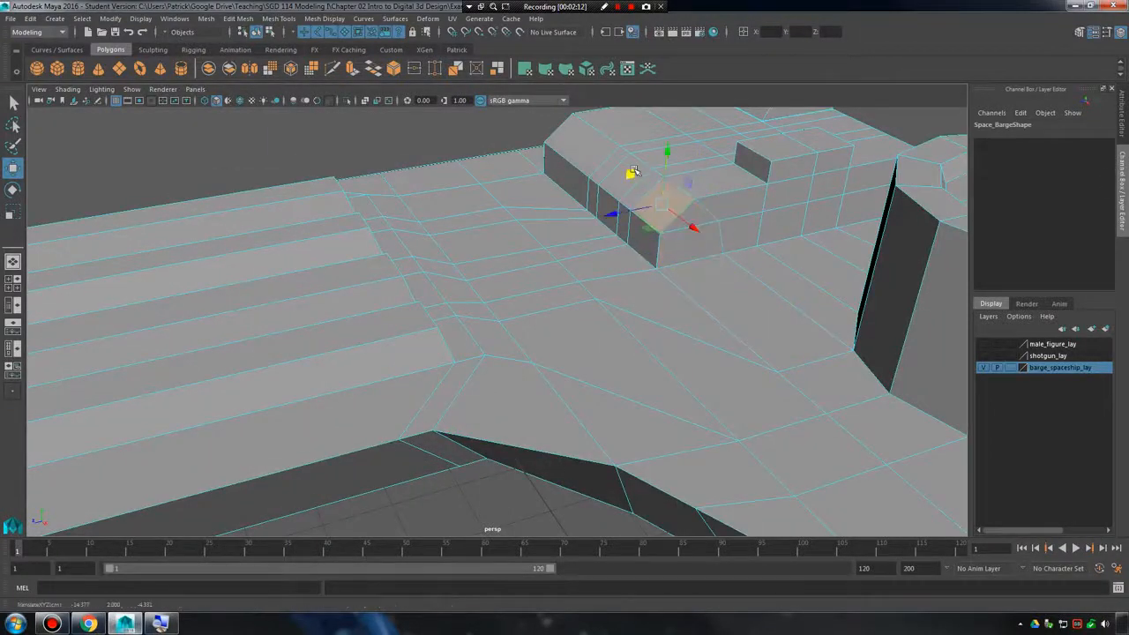
left_click(731, 179)
left_click(787, 143)
Examine the barge spaceship's polygon mesh from several angles and select the whole ship in object mode.
left_click_drag(610, 328, 648, 281, "alt")
right_click_drag(648, 281, 529, 288, "alt")
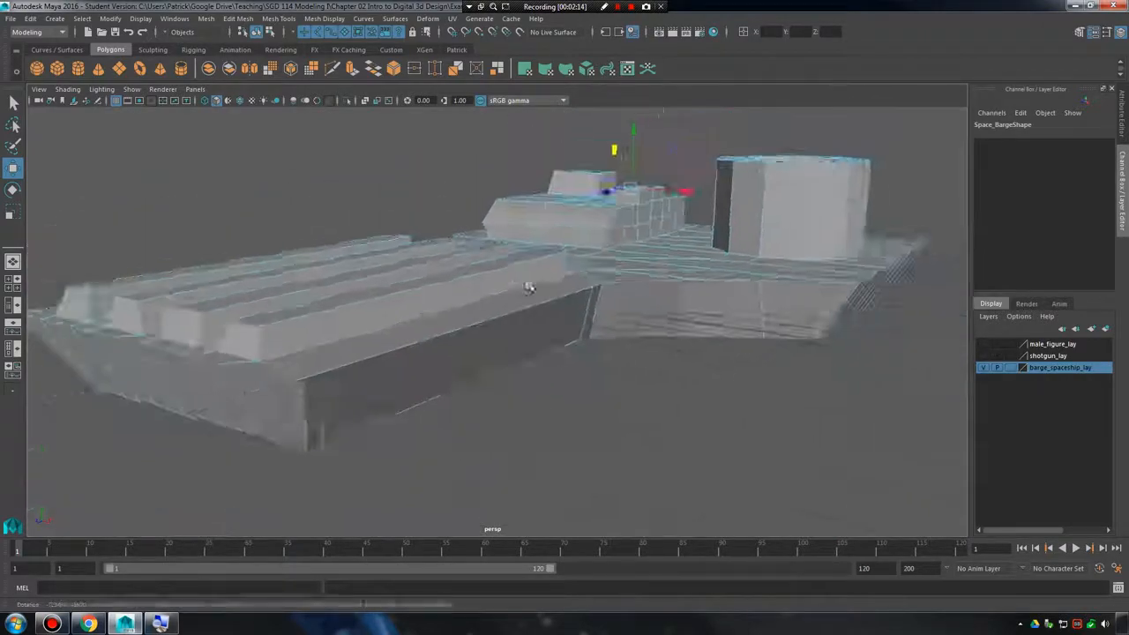
left_click_drag(529, 288, 630, 290, "alt")
middle_click_drag(630, 290, 559, 320, "alt")
mouse_move(559, 320)
left_mouse_down("alt")
mouse_move(593, 357)
mouse_move(820, 332)
mouse_move(624, 352)
mouse_move(539, 339)
mouse_move(549, 322)
mouse_move(594, 343)
mouse_move(494, 330)
mouse_move(553, 324)
left_mouse_up("alt")
right_click_drag(553, 324, 687, 206, "alt")
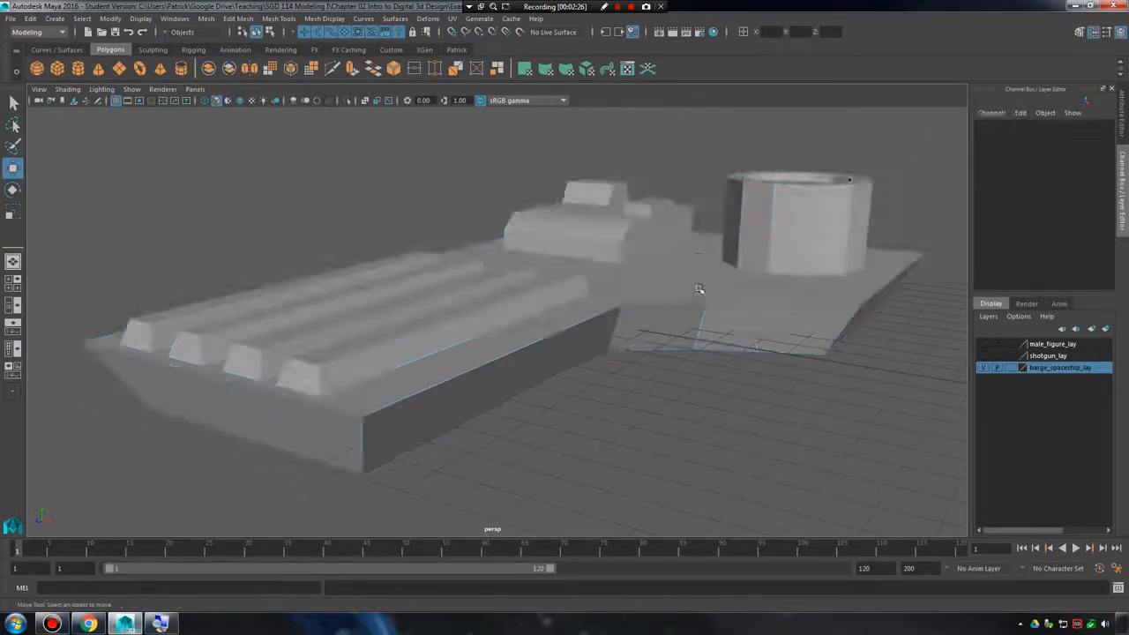
left_click(656, 297)
left_click(665, 378)
left_click(651, 306)
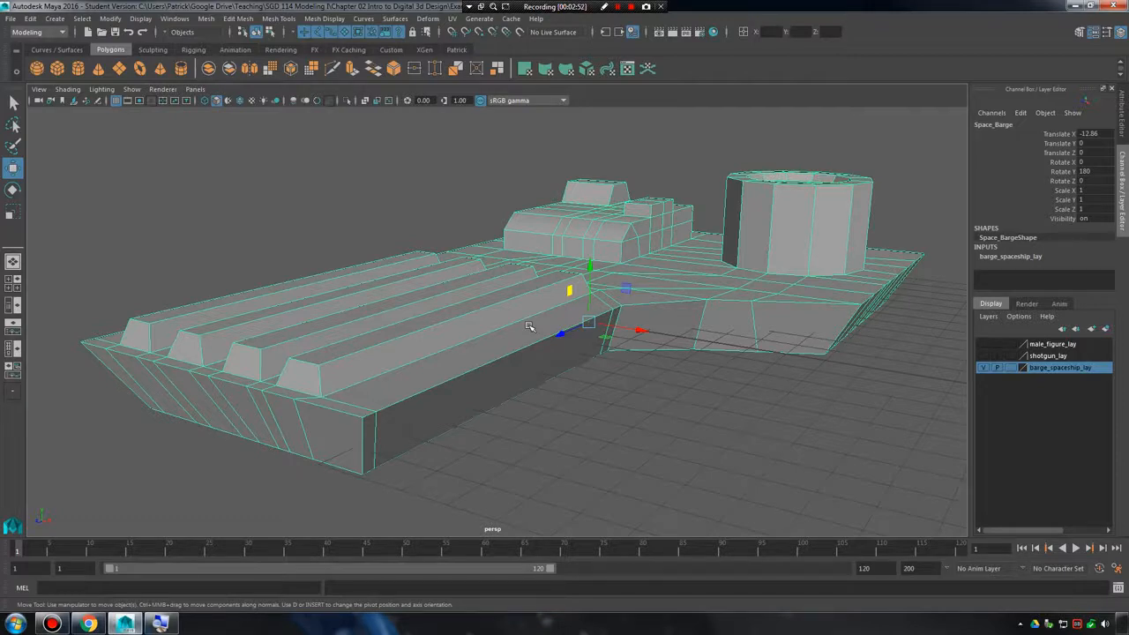
Hide the barge_spaceship_lay layer and create a polygon cylinder at the origin.
left_click(983, 367)
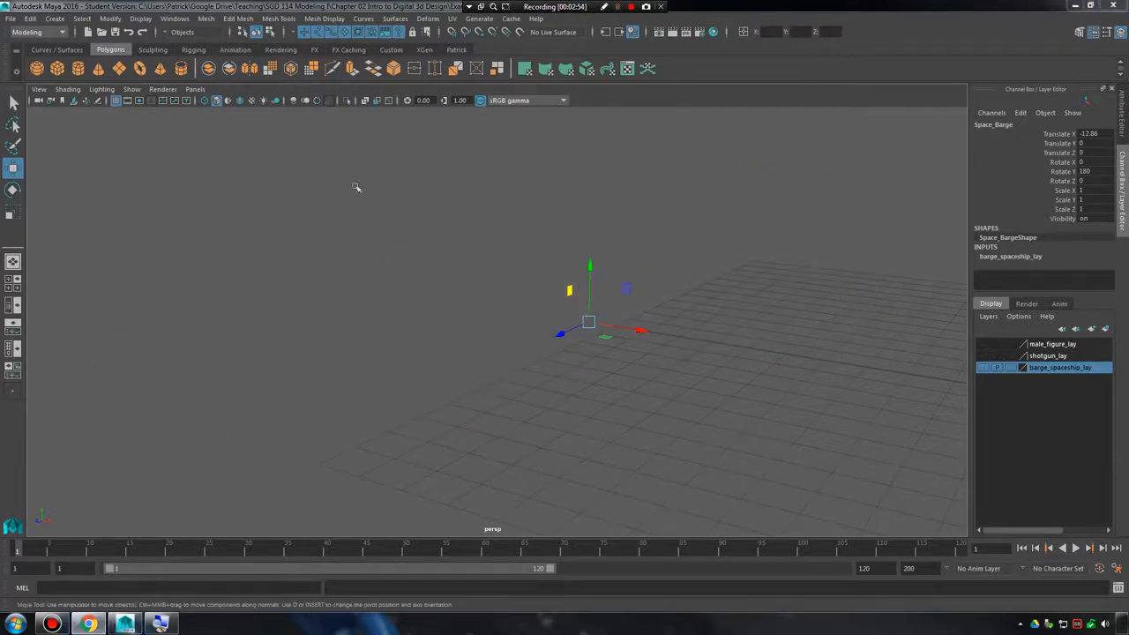
middle_click_drag(619, 234, 275, 189, "alt")
right_click_drag(608, 229, 492, 220, "alt")
left_click(55, 18)
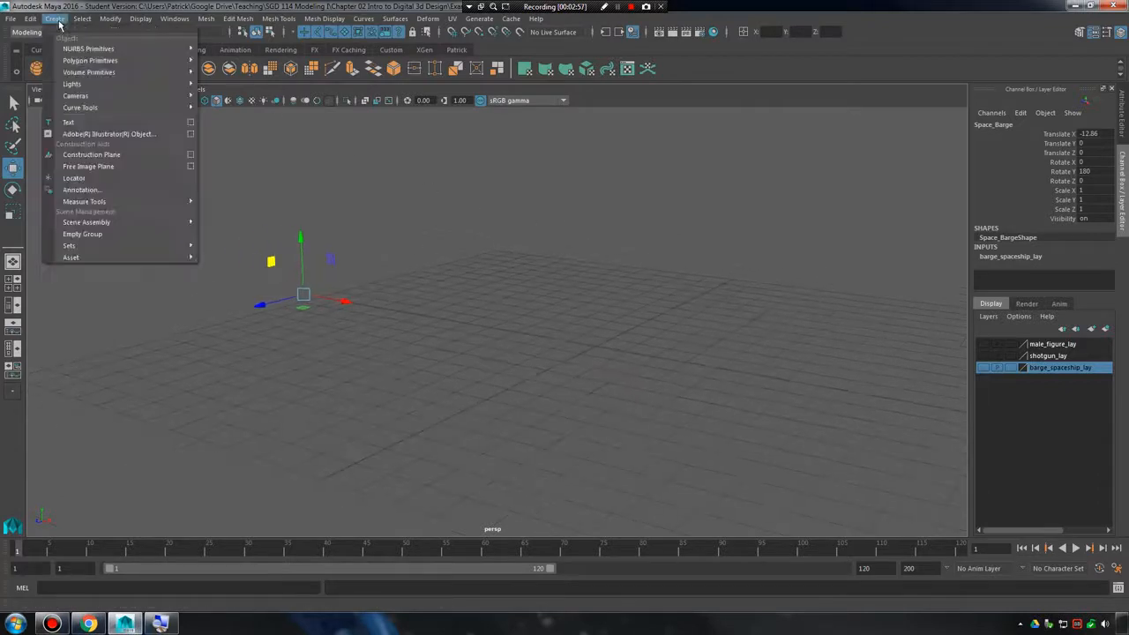
mouse_move(160, 63)
left_click(223, 93)
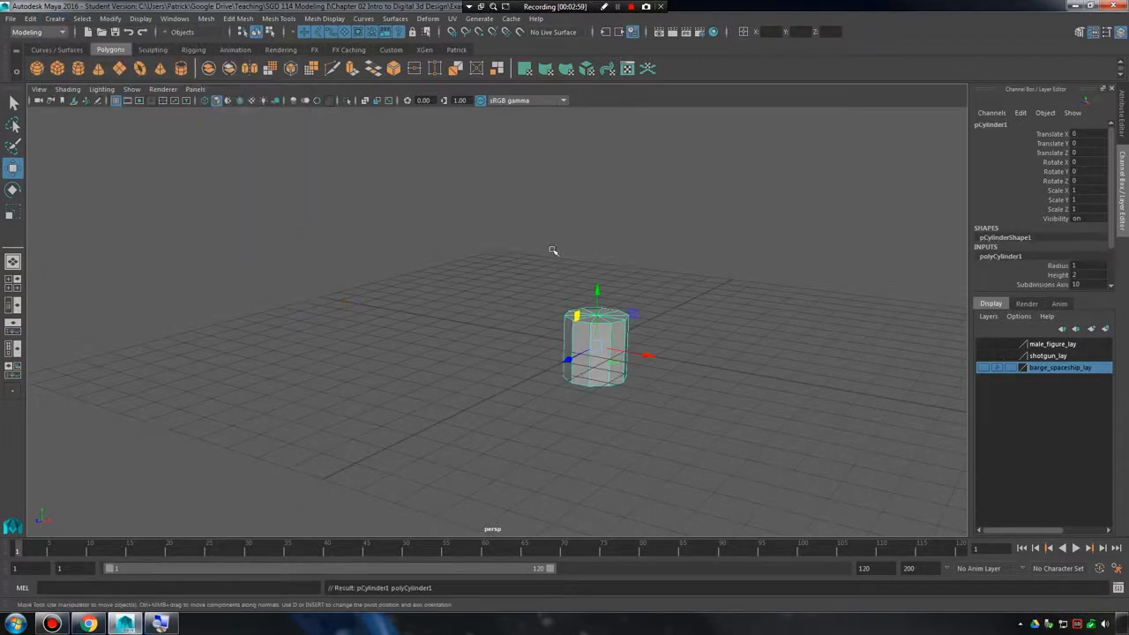
Frame the cylinder and examine its side and cap faces from below, above and around.
key("f")
right_click_drag(607, 262, 655, 291, "alt")
left_click_drag(654, 291, 632, 300, "alt")
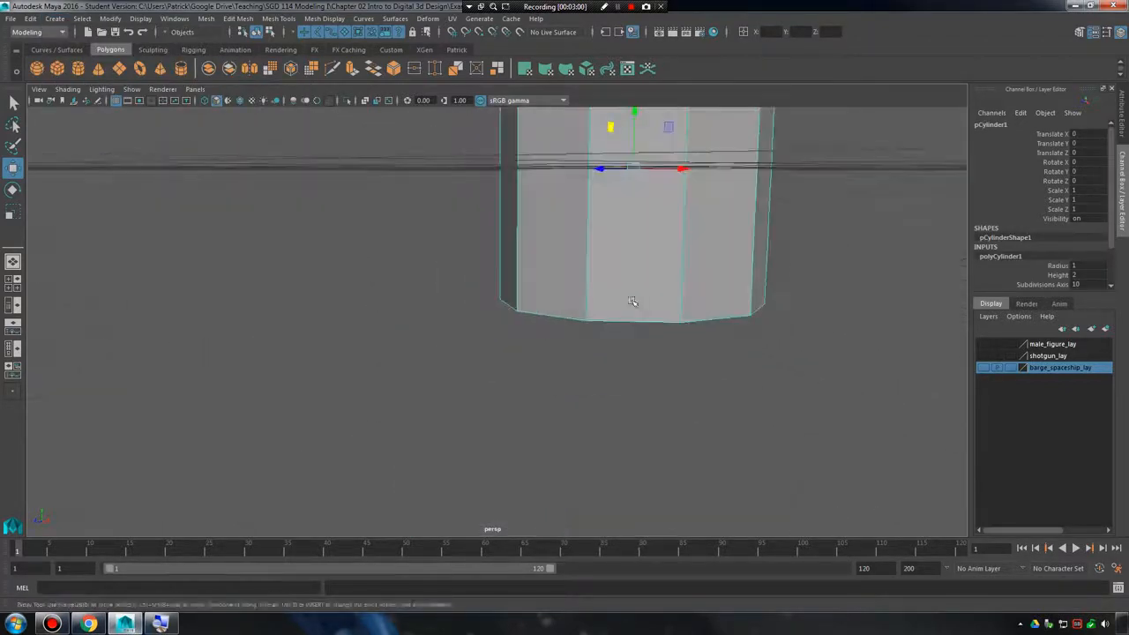
right_click_drag(632, 300, 564, 284, "alt")
left_click_drag(547, 228, 576, 156)
middle_click_drag(596, 154, 536, 237, "alt")
right_click_drag(535, 238, 514, 294, "alt")
left_click_drag(514, 294, 586, 284, "alt")
middle_click_drag(587, 284, 472, 280, "alt")
right_click_drag(471, 280, 582, 294, "alt")
Switch the cylinder to face mode and select the neighbouring front side faces one at a time.
right_click_drag(544, 257, 548, 305)
left_click(549, 305)
left_click(756, 317)
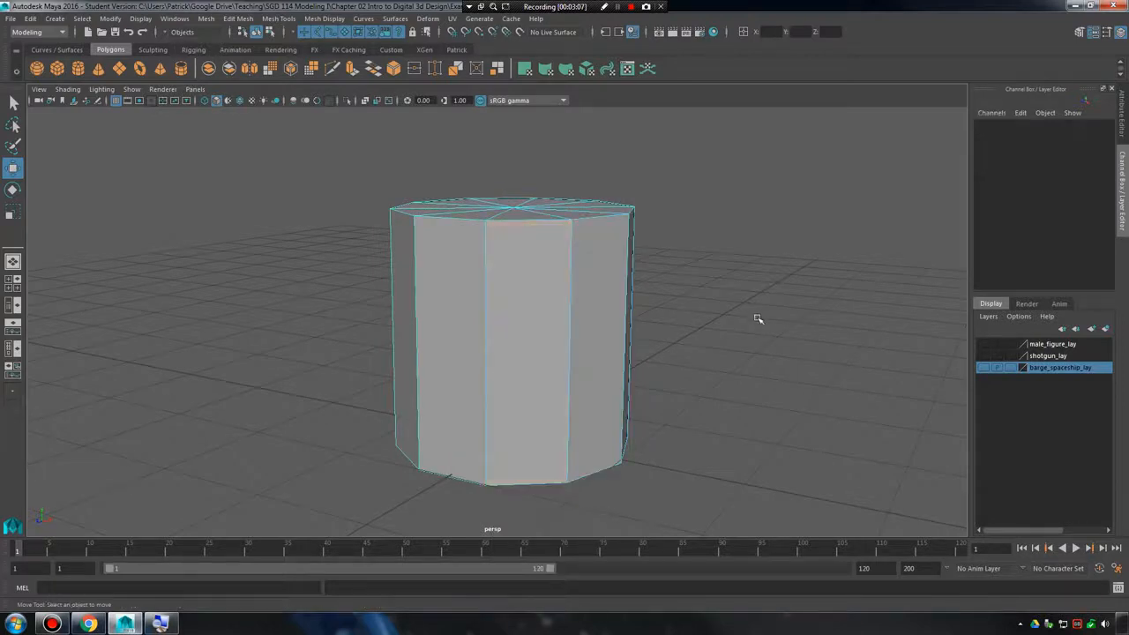
left_click(536, 289)
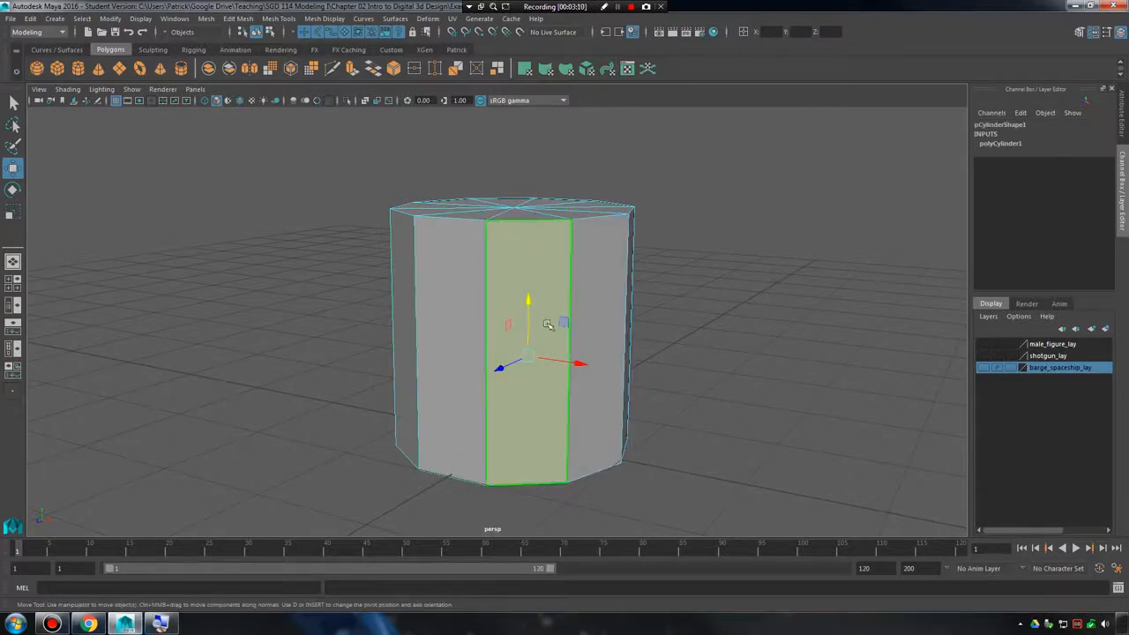
left_click(589, 296)
left_click(551, 298)
left_click(458, 296)
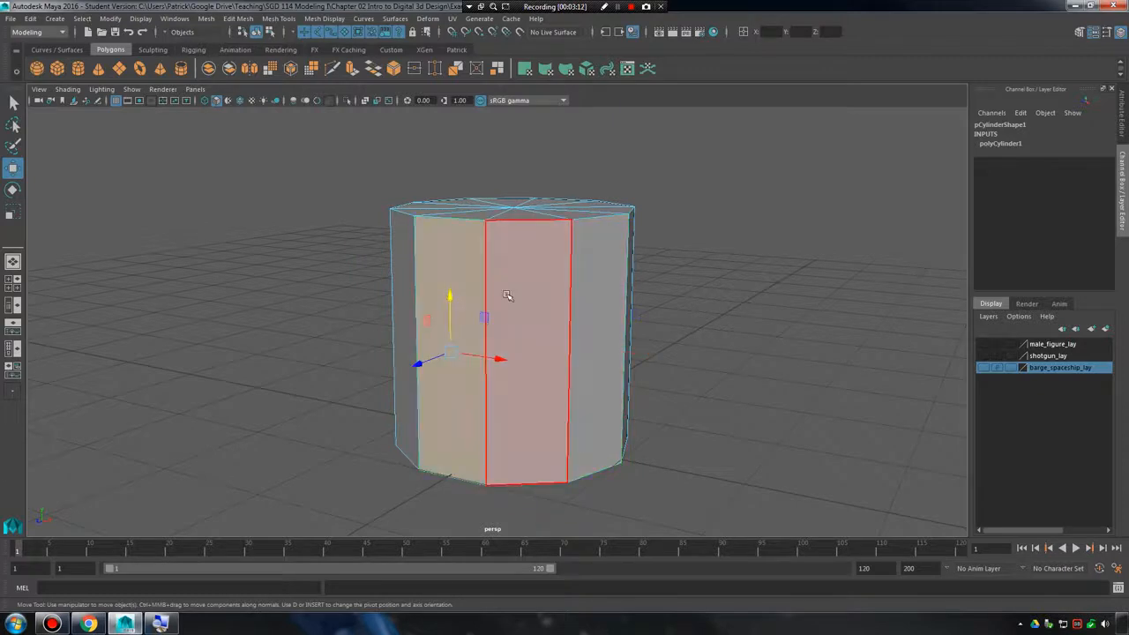
left_click(556, 296)
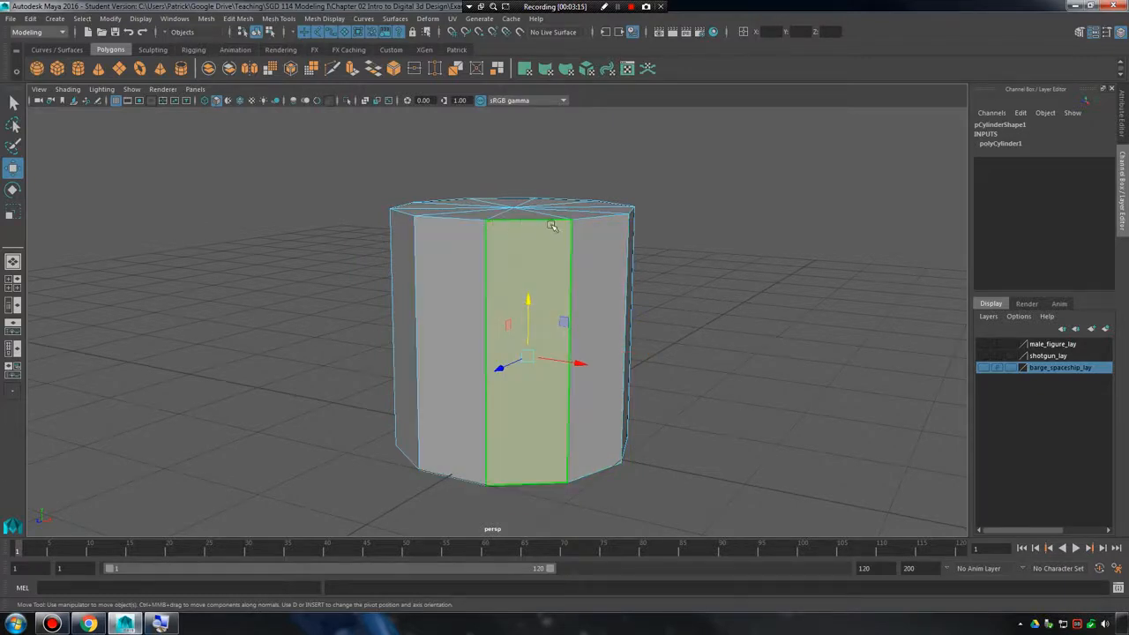
Continue selecting individual four-sided faces around the rest of the cylinder's side.
left_click(471, 285)
left_click(536, 313)
left_click_drag(537, 313, 716, 297, "alt")
middle_click_drag(716, 297, 552, 320, "alt")
scroll(552, 320, "up", 3)
left_click_drag(552, 320, 468, 290, "alt")
left_click(468, 290)
middle_click_drag(469, 290, 642, 291, "alt")
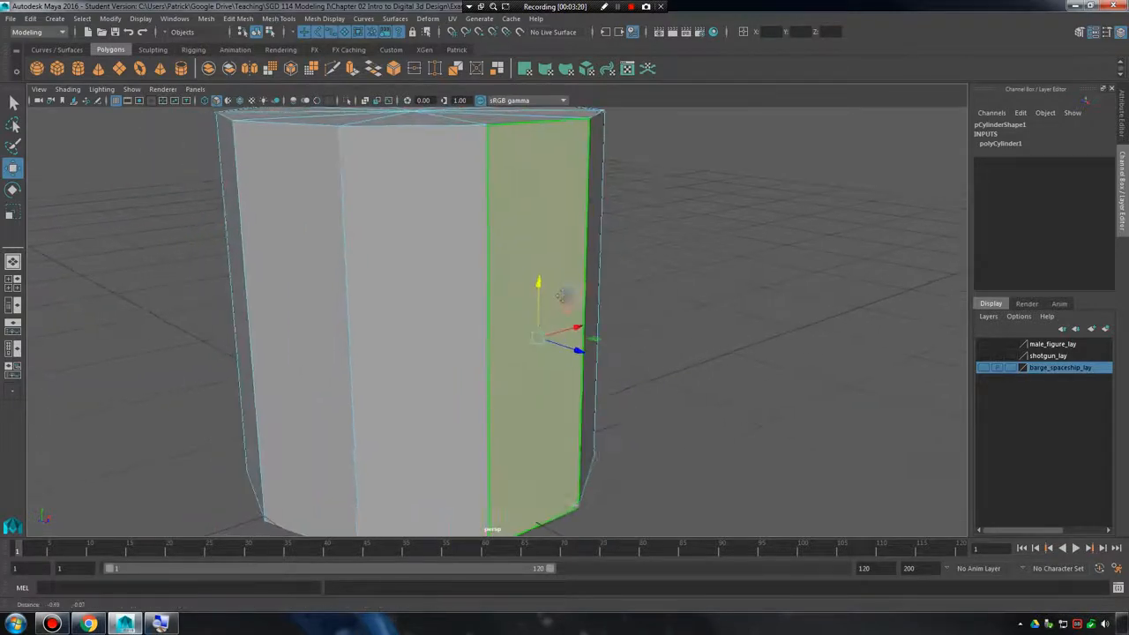
right_click_drag(642, 291, 555, 290, "alt")
left_click_drag(554, 290, 592, 280, "alt")
left_click(503, 285)
left_click_drag(420, 282, 451, 287, "alt")
left_click(451, 287)
middle_click_drag(556, 272, 635, 276, "alt")
left_click_drag(634, 276, 591, 328, "alt")
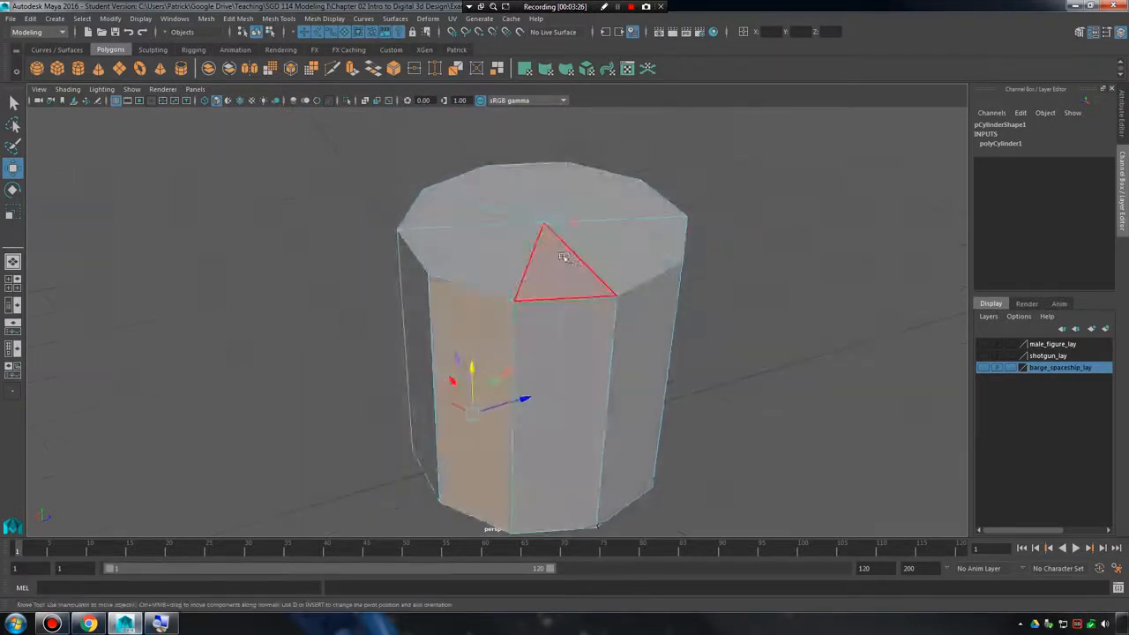
Select the triangular faces of the cylinder's top cap one after another, going around the cap twice.
left_click(567, 259)
left_click(626, 258)
left_click(642, 233)
left_click(621, 203)
left_click(574, 186)
left_click(478, 199)
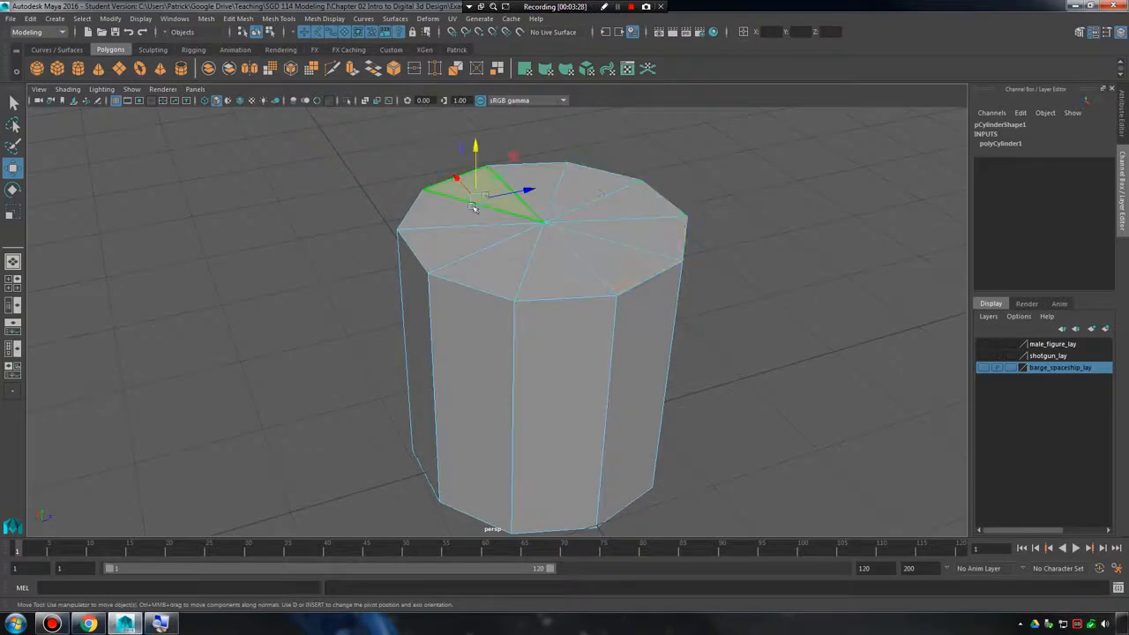
left_click(462, 218)
left_click(475, 251)
left_click(516, 264)
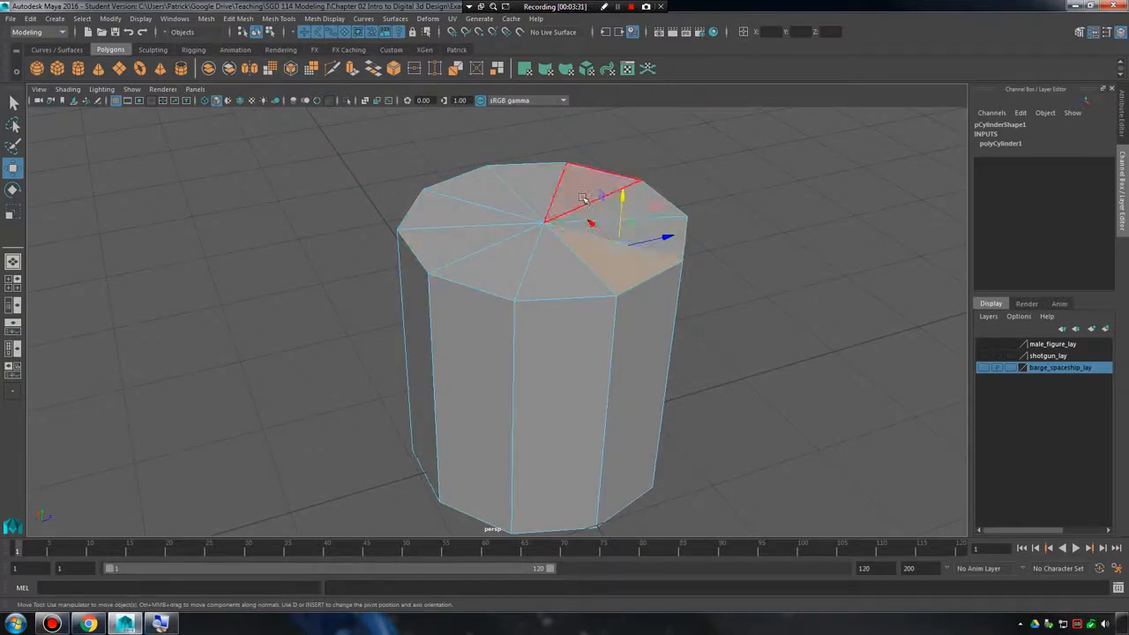
left_click(582, 197)
left_click(533, 189)
left_click(478, 199)
left_click(471, 220)
left_click(460, 242)
left_click(497, 264)
left_click(566, 272)
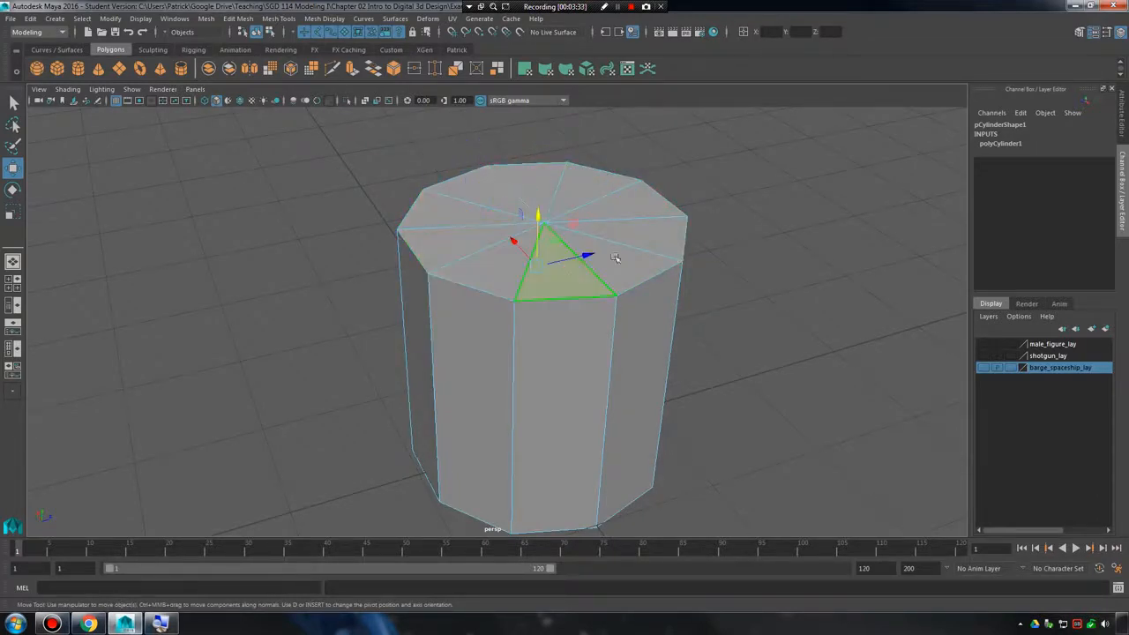
Inspect the top cap up close, selecting its triangular faces individually once more.
right_click_drag(616, 257, 663, 287, "alt")
left_click_drag(663, 288, 587, 324, "alt")
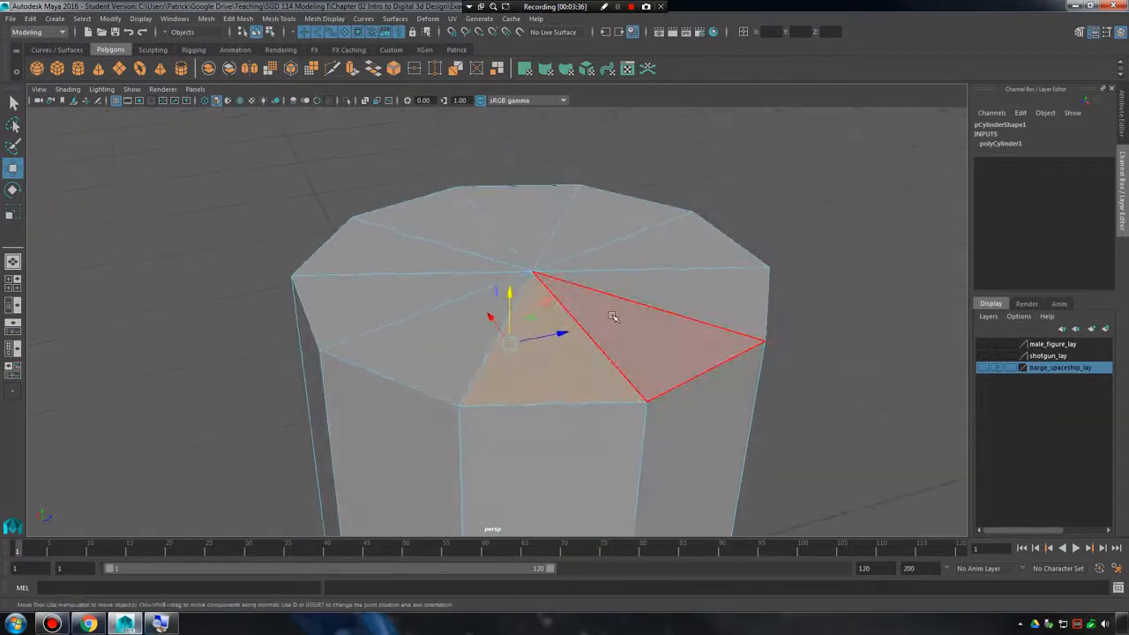
left_click(613, 317)
left_click(670, 251)
left_click(596, 231)
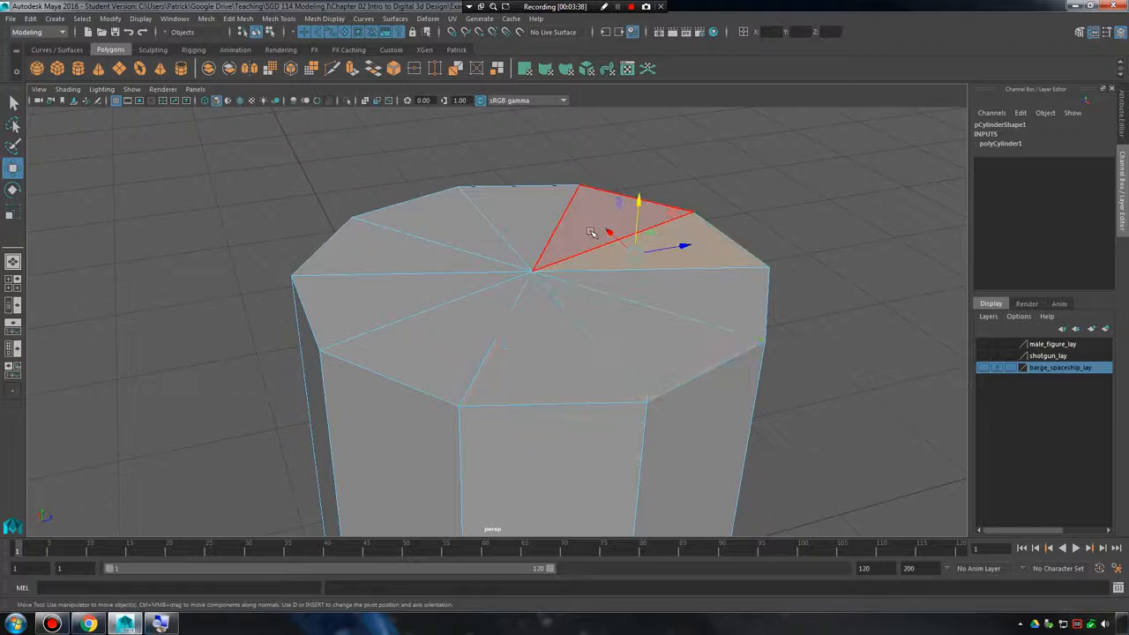
left_click(523, 221)
left_click(467, 230)
left_click(380, 284)
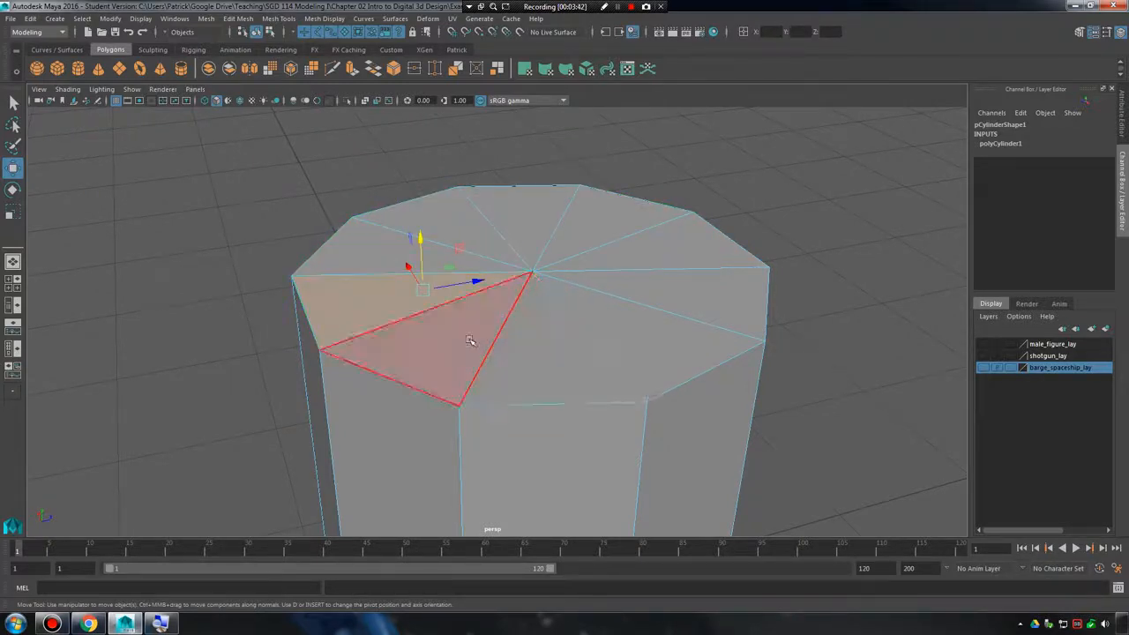
Continue selecting the top cap's triangular faces one by one until the circuit around the cylinder's centre vertex is complete.
left_click(529, 348)
left_click(641, 332)
left_click(696, 246)
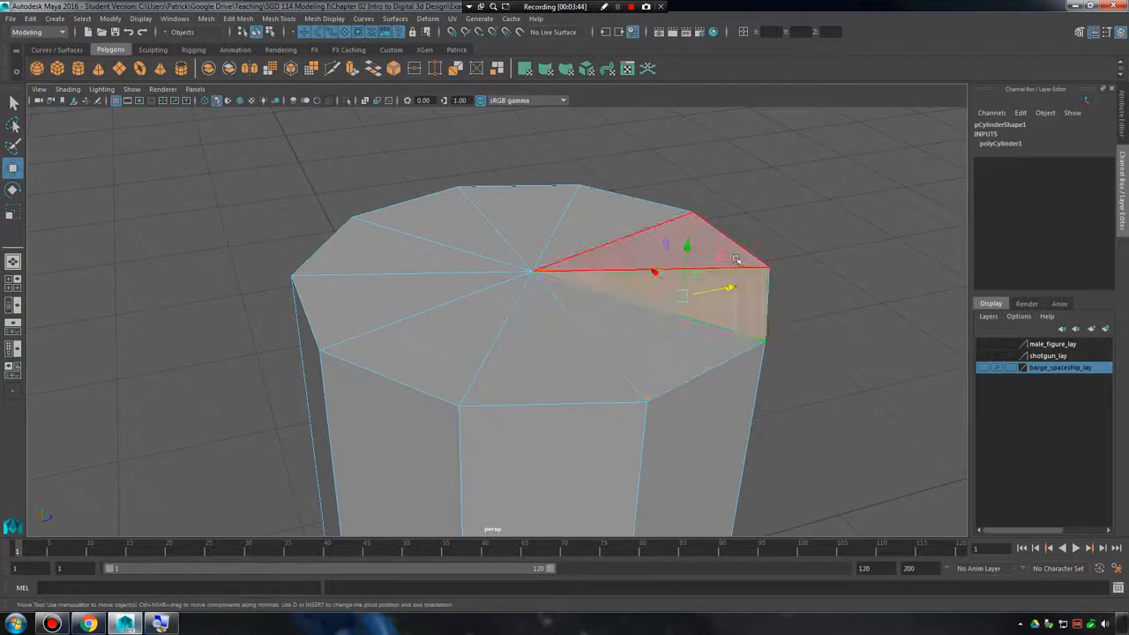
left_click(568, 227)
left_click(498, 219)
left_click(432, 216)
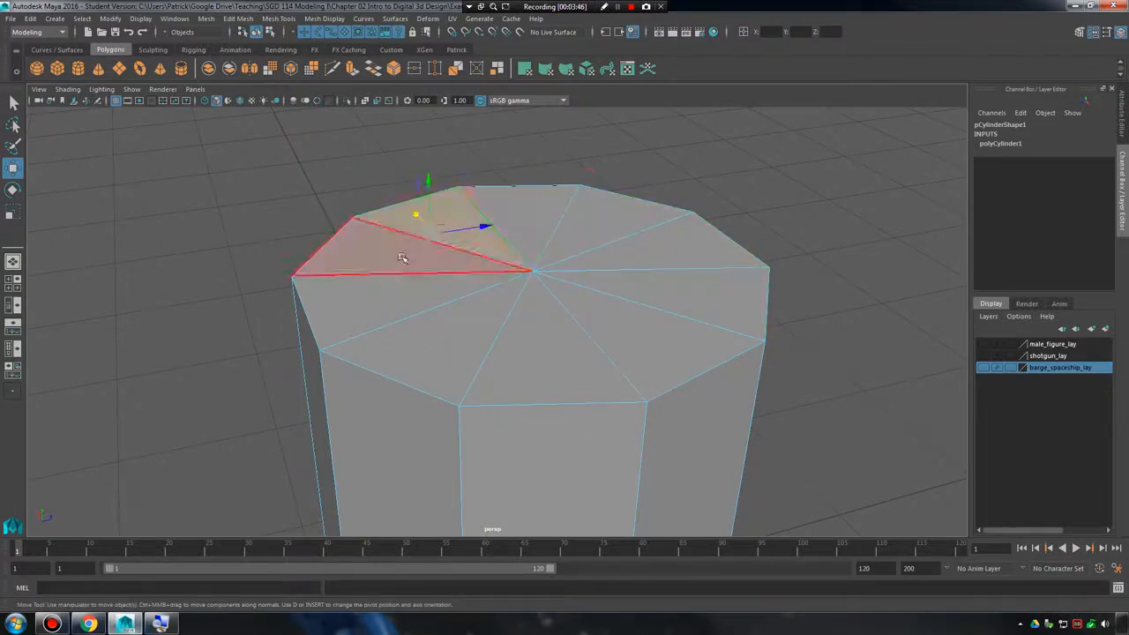
left_click(397, 259)
left_click(398, 297)
left_click(454, 332)
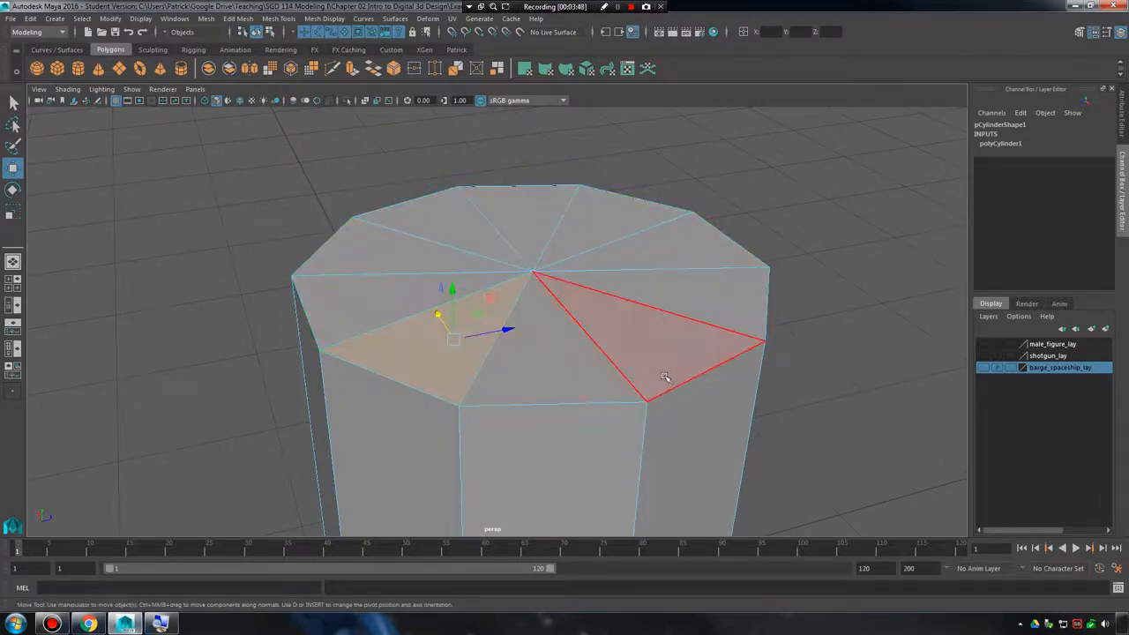
View the whole cylinder and select each triangular top-cap face individually for another full circuit.
right_click_drag(664, 378, 494, 432, "alt")
middle_click_drag(494, 432, 506, 340, "alt")
left_click_drag(506, 340, 505, 304, "alt")
left_click(571, 339)
left_click_drag(575, 338, 579, 383, "alt")
left_click(522, 224)
left_click(589, 219)
left_click(608, 194)
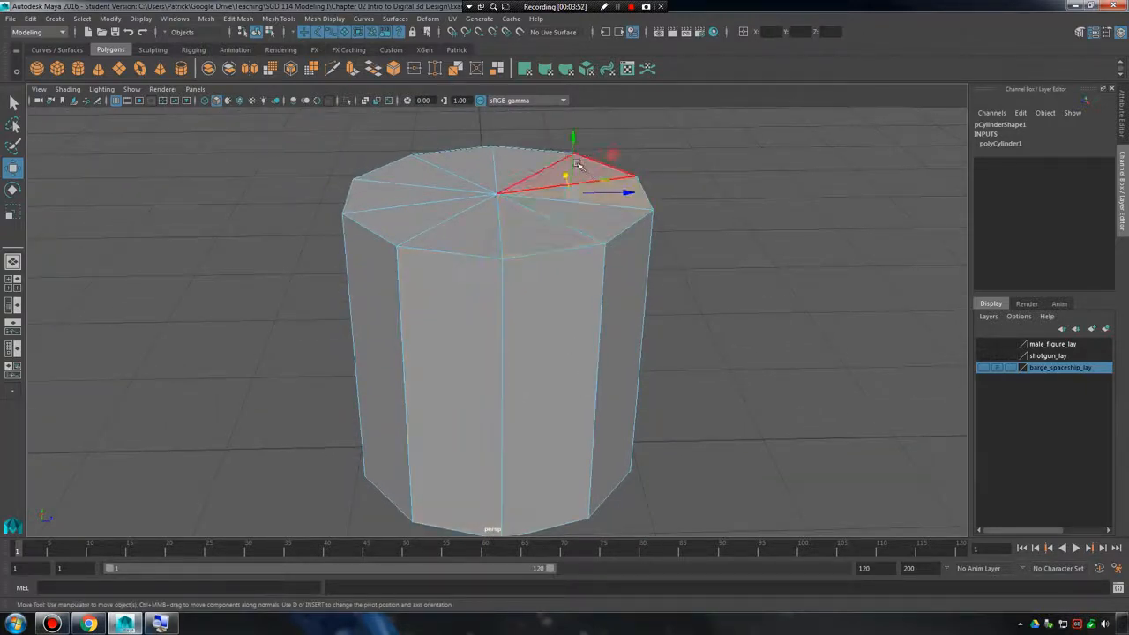
left_click(582, 173)
left_click(526, 161)
left_click(465, 165)
left_click(418, 185)
left_click(396, 201)
left_click(416, 222)
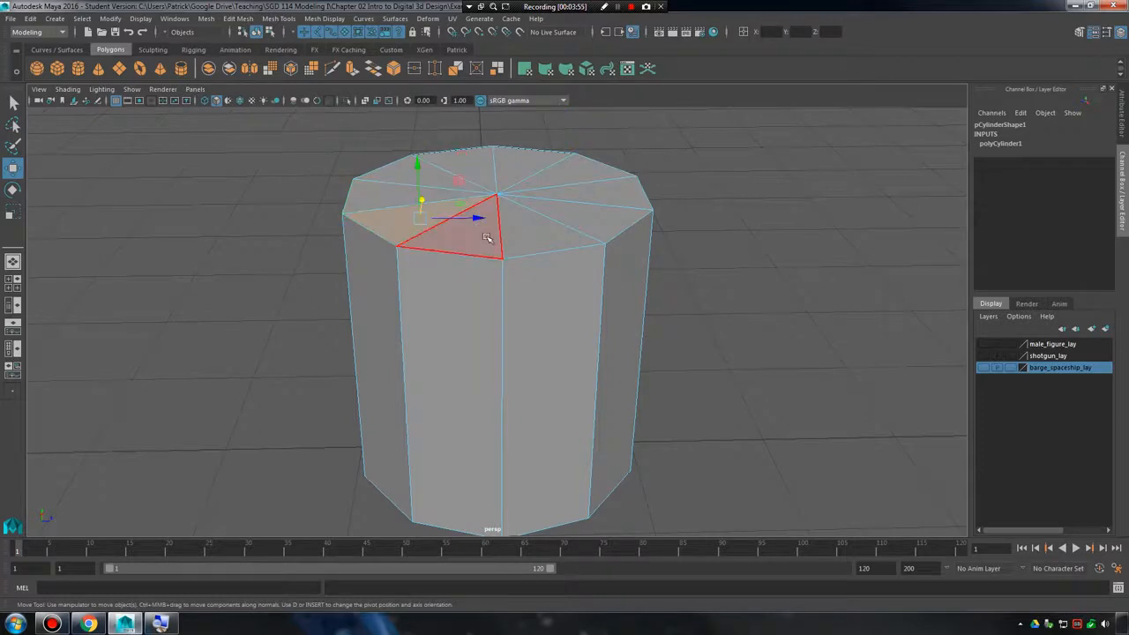
left_click(484, 236)
left_click(545, 240)
Show the cylinder in wireframe and delete the bottom cap's inner edges to make it one many-sided face.
left_click_drag(587, 264, 567, 401, "alt")
right_click_drag(524, 270, 523, 236)
left_click_drag(552, 352, 540, 221, "alt")
key("4")
left_click_drag(493, 357, 448, 256, "alt")
left_click(449, 257)
left_click_drag(534, 307, 365, 199, "alt")
left_click(643, 312)
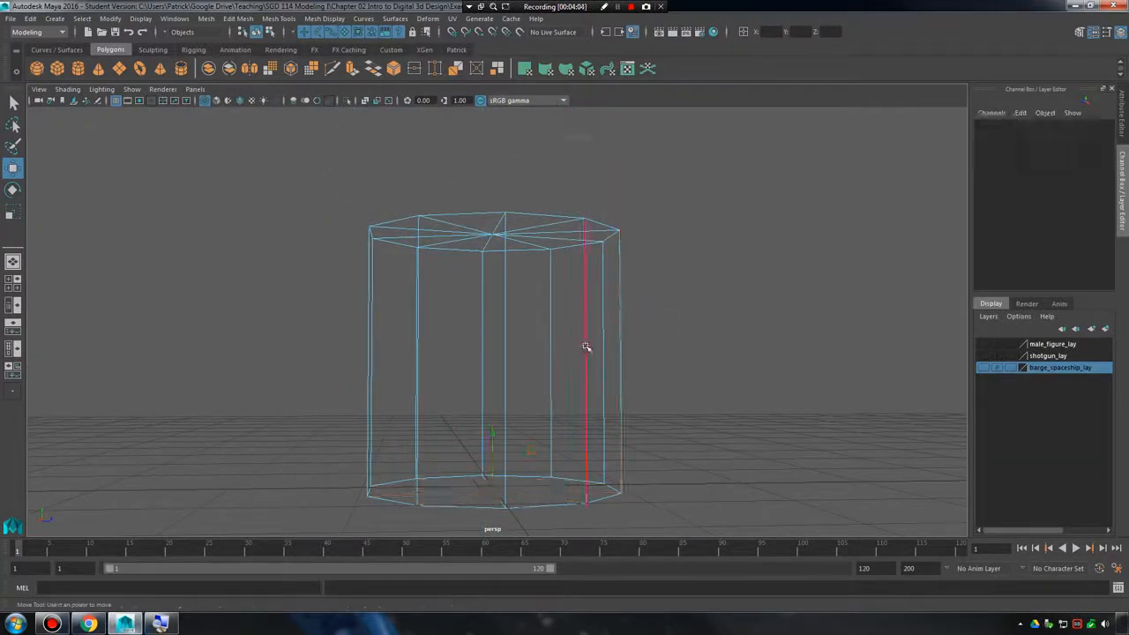
Return to shaded display and select the single many-sided face on the cylinder's underside.
key("5")
mouse_move(576, 383)
left_mouse_down("alt")
mouse_move(573, 297)
mouse_move(601, 333)
mouse_move(573, 304)
left_mouse_up("alt")
right_click_drag(542, 284, 538, 316)
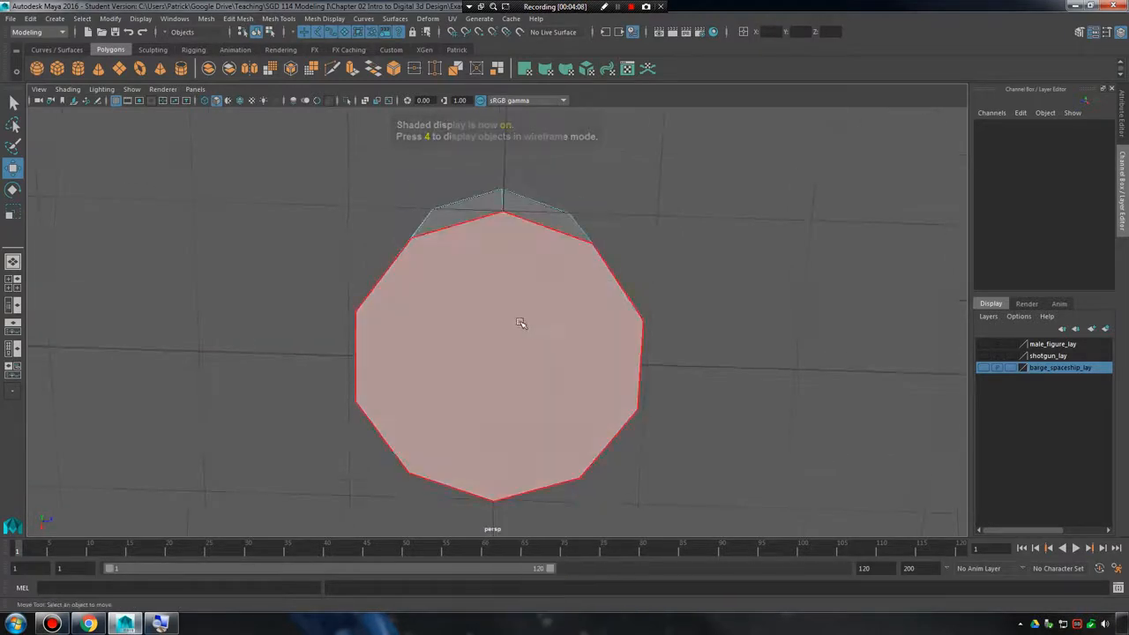
left_click(527, 326)
Switch to edge selection and select several border edges around the cylinder's bottom face individually.
left_click_drag(598, 354, 530, 310, "alt")
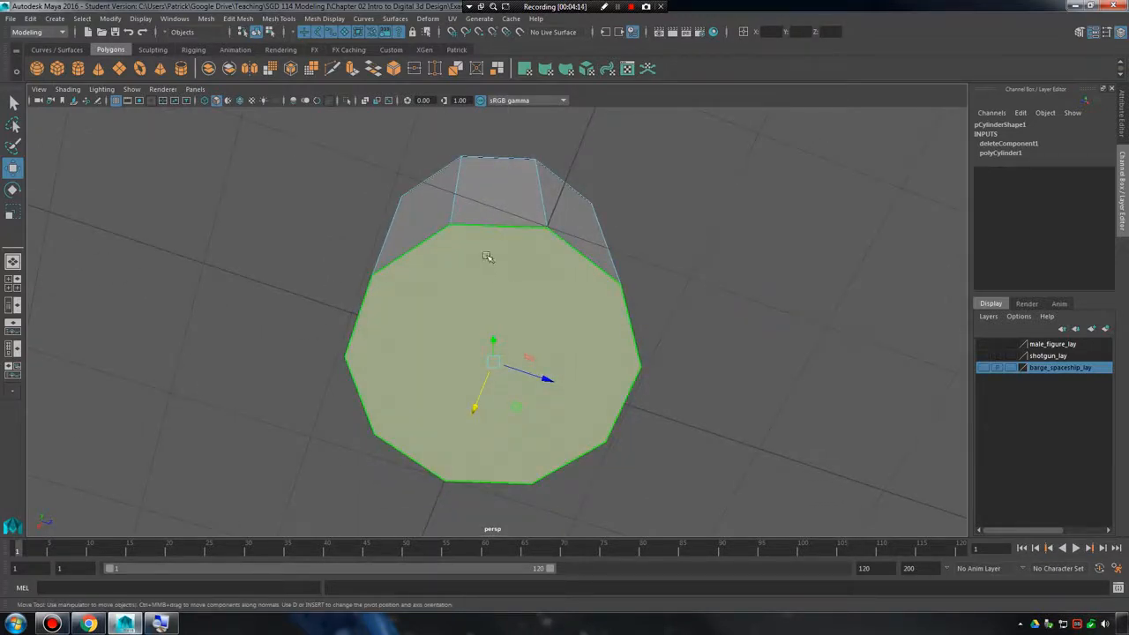
right_click_drag(499, 226, 504, 203)
left_click(503, 226)
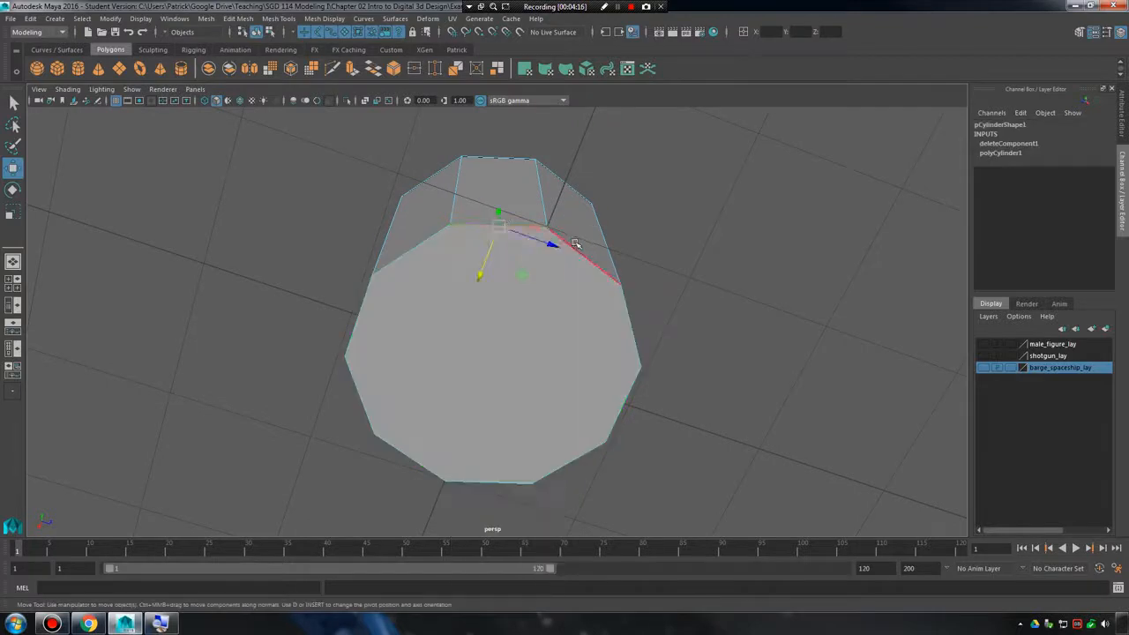
left_click(599, 449)
left_click(490, 482)
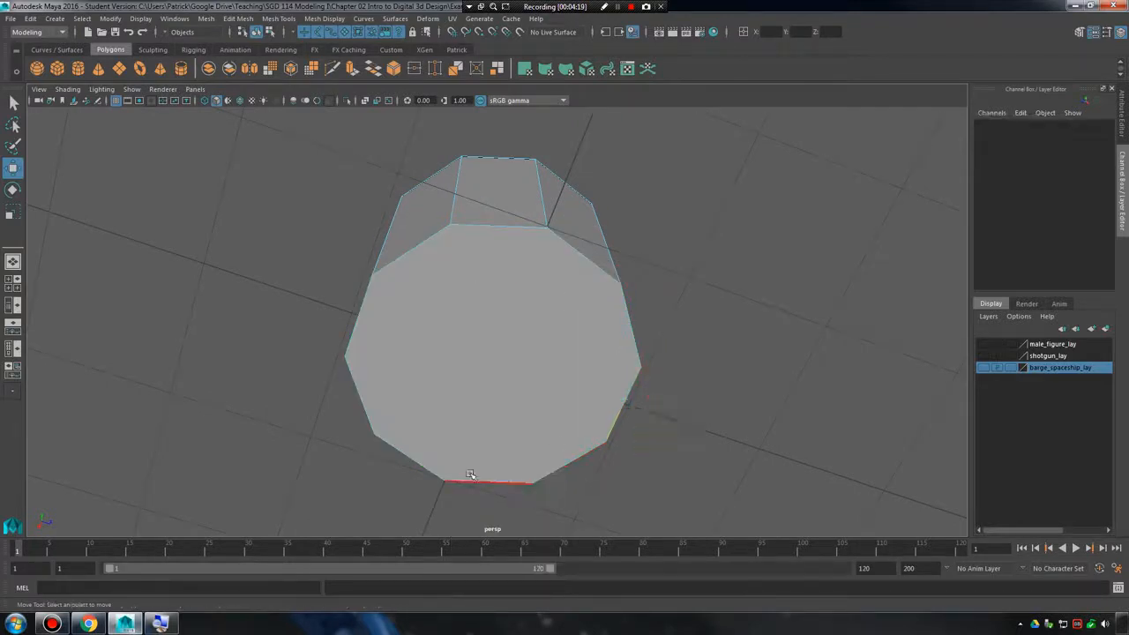
left_click(357, 377)
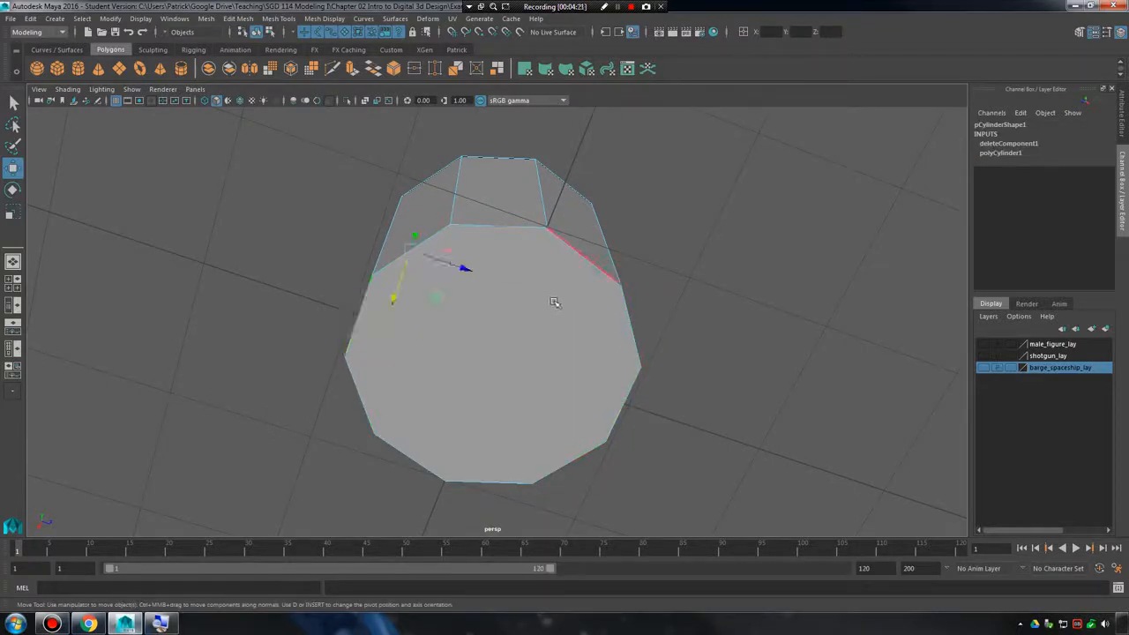
Preview the cylinder smoothed, select it as a whole object, and return it to the unsmoothed display.
key("3")
left_click_drag(597, 303, 503, 303, "alt")
left_click(681, 275)
left_click(532, 294)
key("1")
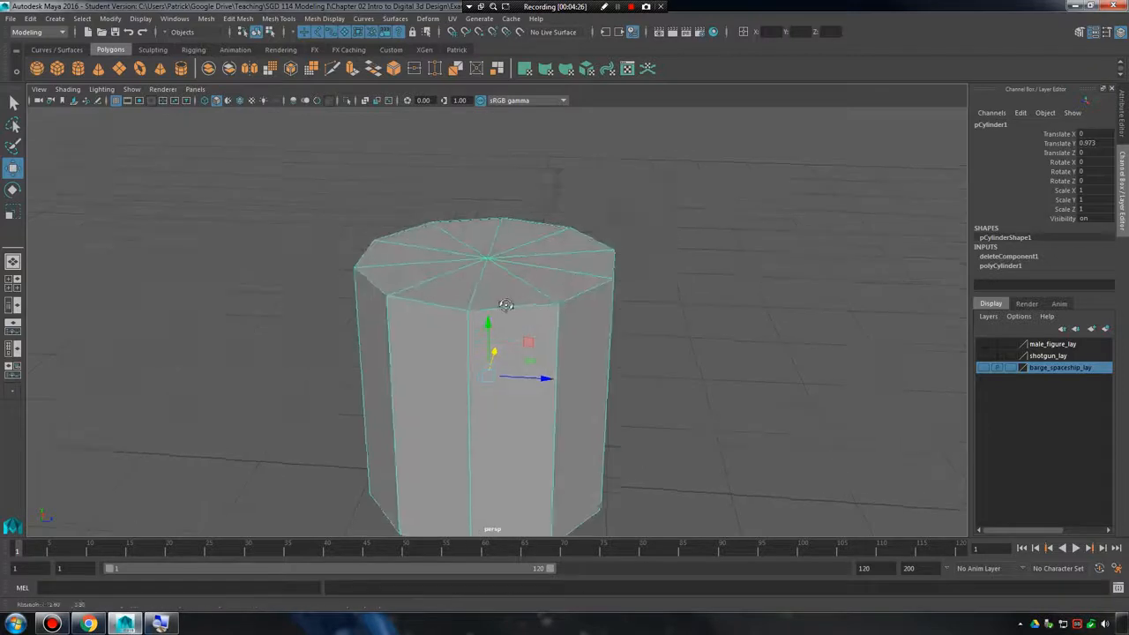
Toggle the cylinder repeatedly between smooth preview and unsmoothed display to compare both shapes from the side.
key("3")
left_click(633, 328)
left_click_drag(633, 328, 591, 318, "alt")
left_click(595, 316)
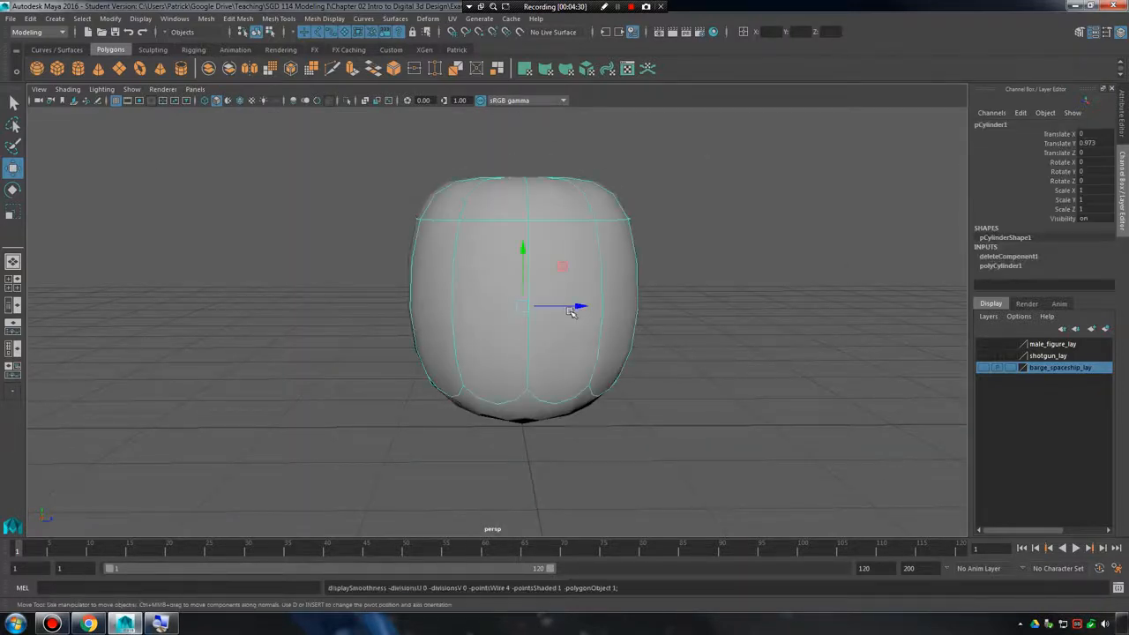
key("1")
key("3")
key("1")
key("3")
key("1")
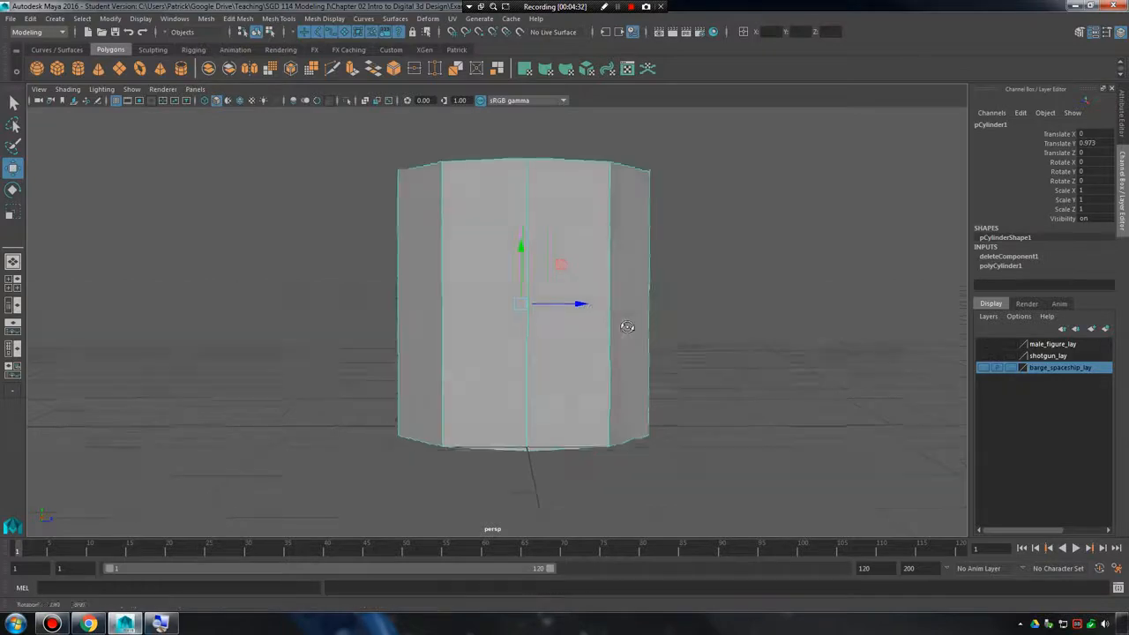
key("3")
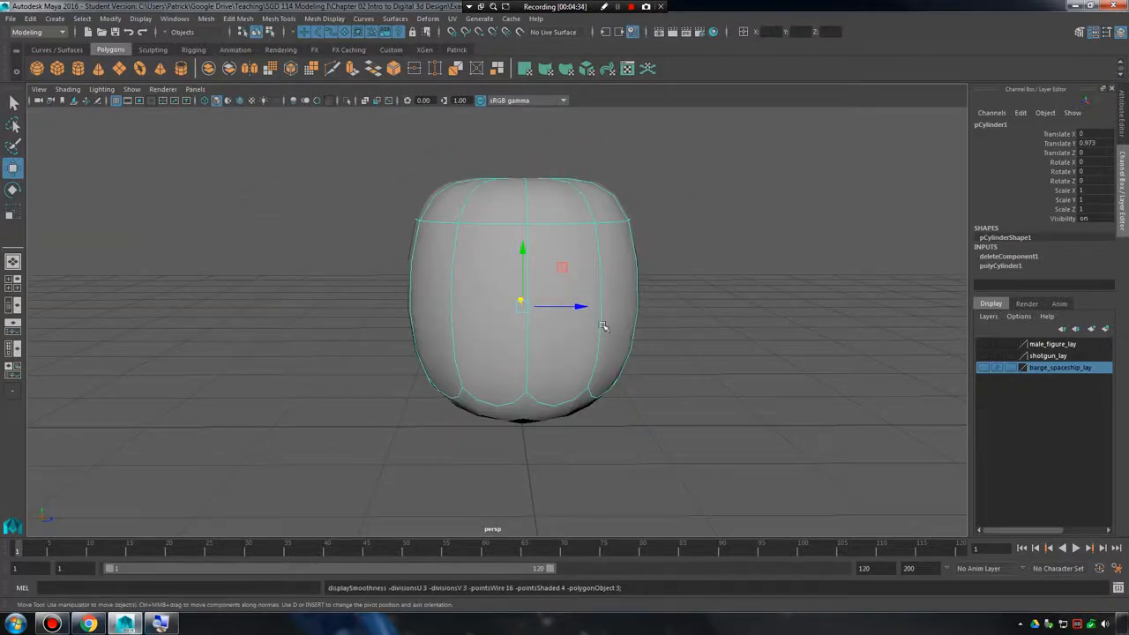
Examine the smoothed cylinder's rounded top without selection highlighting, comparing it once with the unsmoothed triangular faces.
left_click_drag(603, 326, 594, 343, "alt")
left_click(710, 330)
left_click_drag(711, 330, 565, 313, "alt")
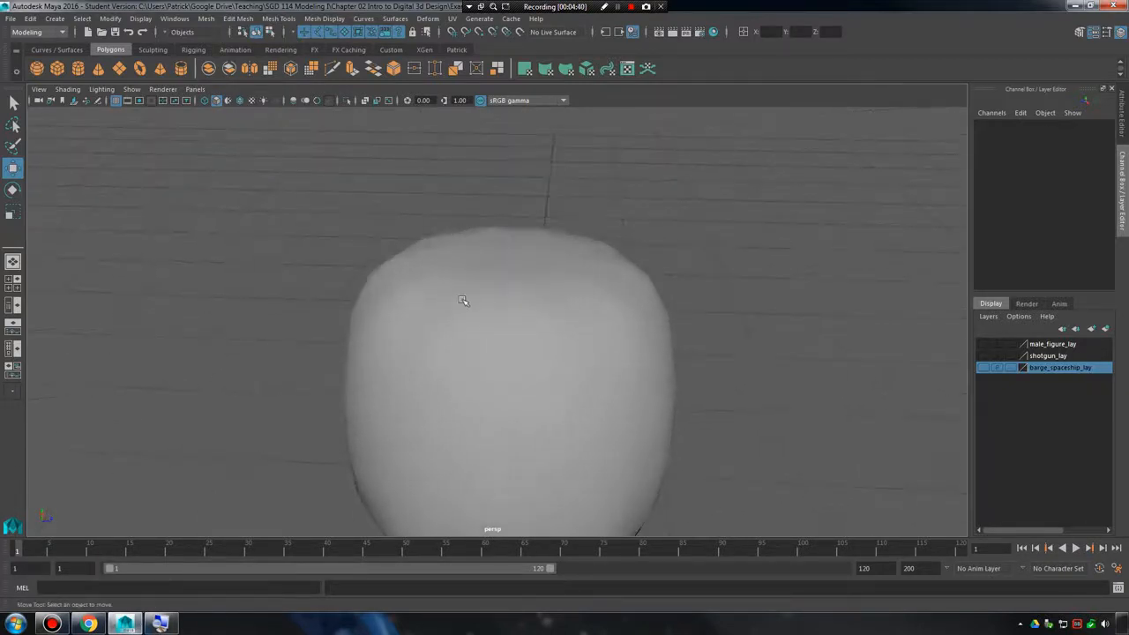
left_click_drag(463, 301, 663, 228, "alt")
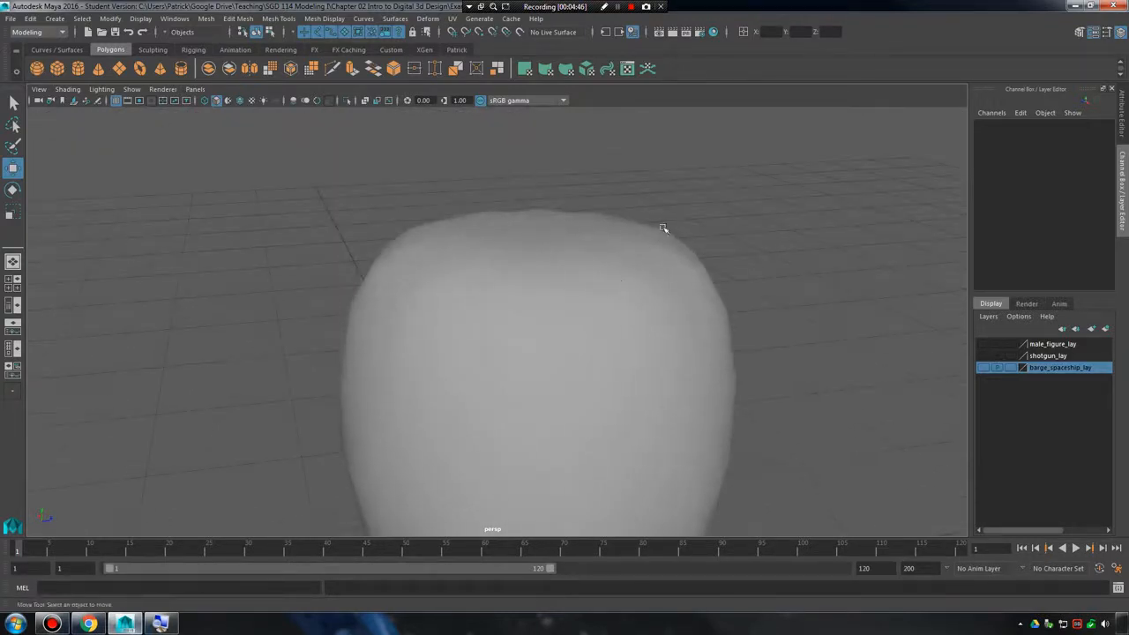
left_click(547, 270)
key("1")
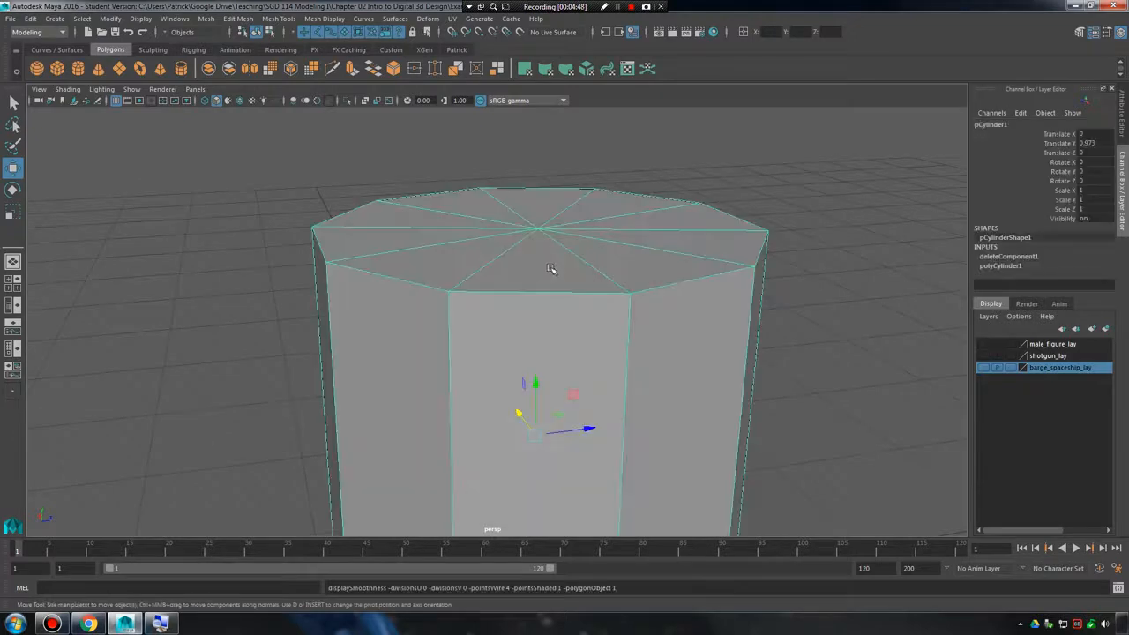
key("3")
left_click(764, 329)
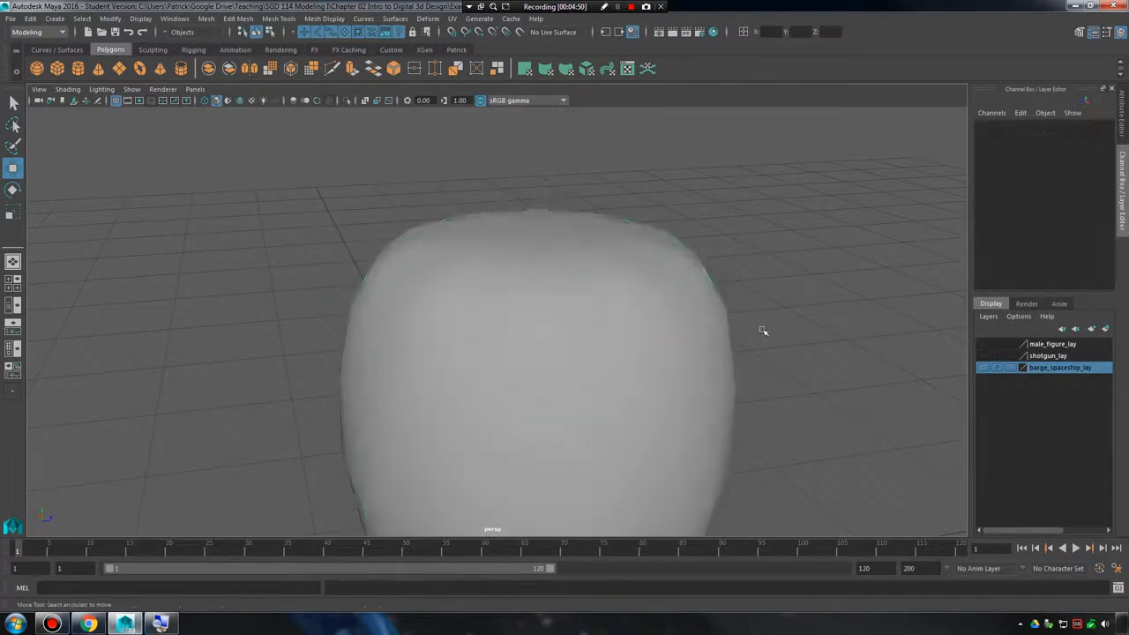
Inspect the smoothed cylinder's underside up close for shading problems around the many-sided bottom face.
left_click_drag(764, 330, 648, 339, "alt")
left_click(457, 408)
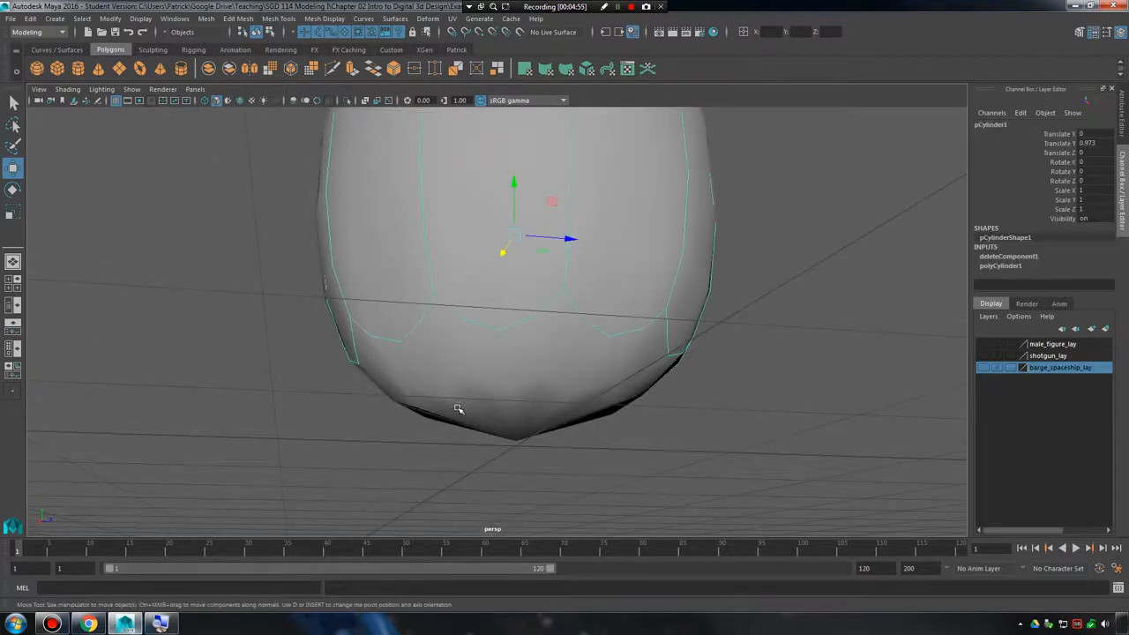
left_click_drag(485, 406, 527, 401, "alt")
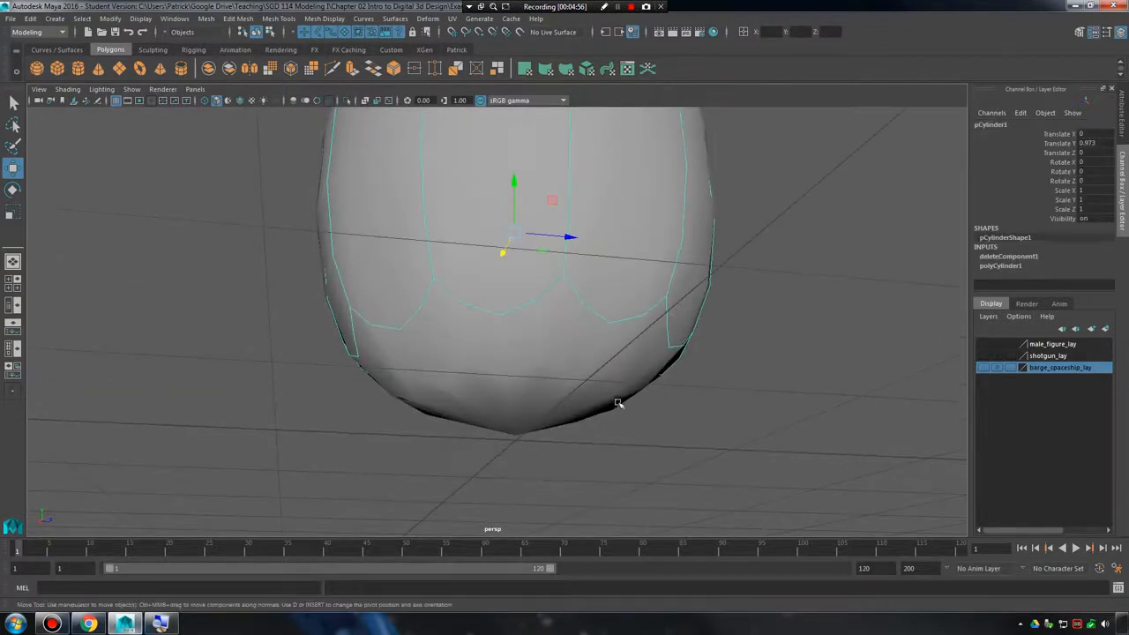
middle_click_drag(618, 403, 597, 363, "alt")
right_click_drag(597, 363, 745, 388, "alt")
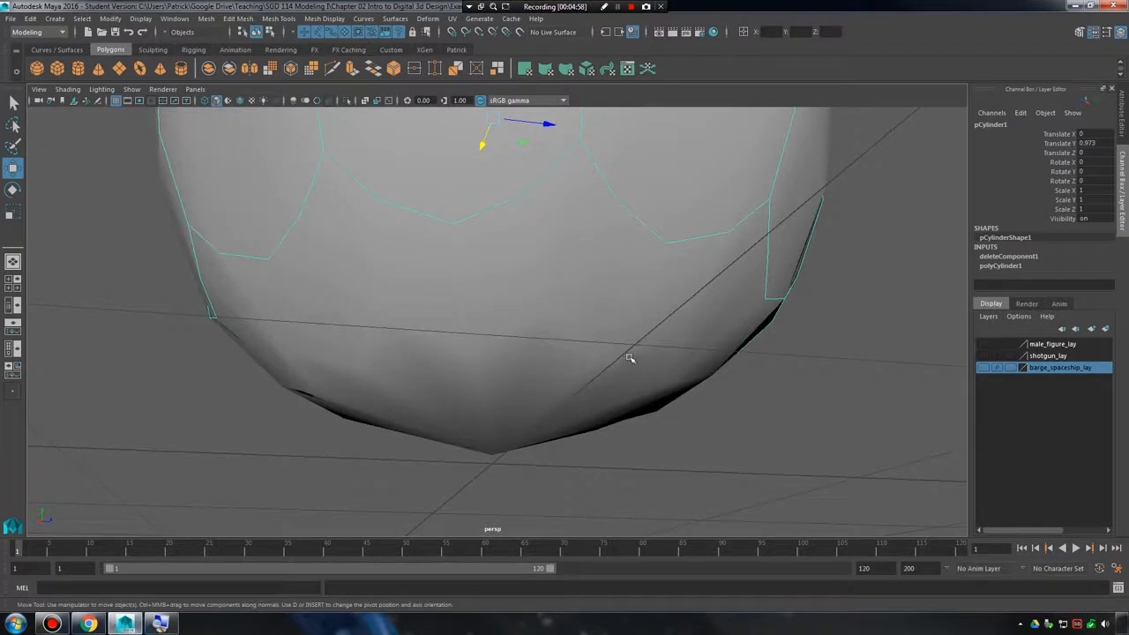
Turn off the smooth preview and delete the vertical edge between the cylinder's two front side faces.
key("1")
right_click_drag(678, 285, 570, 302, "alt")
left_click_drag(569, 303, 566, 268, "alt")
right_click_drag(565, 267, 623, 251)
left_click_drag(623, 251, 545, 278, "alt")
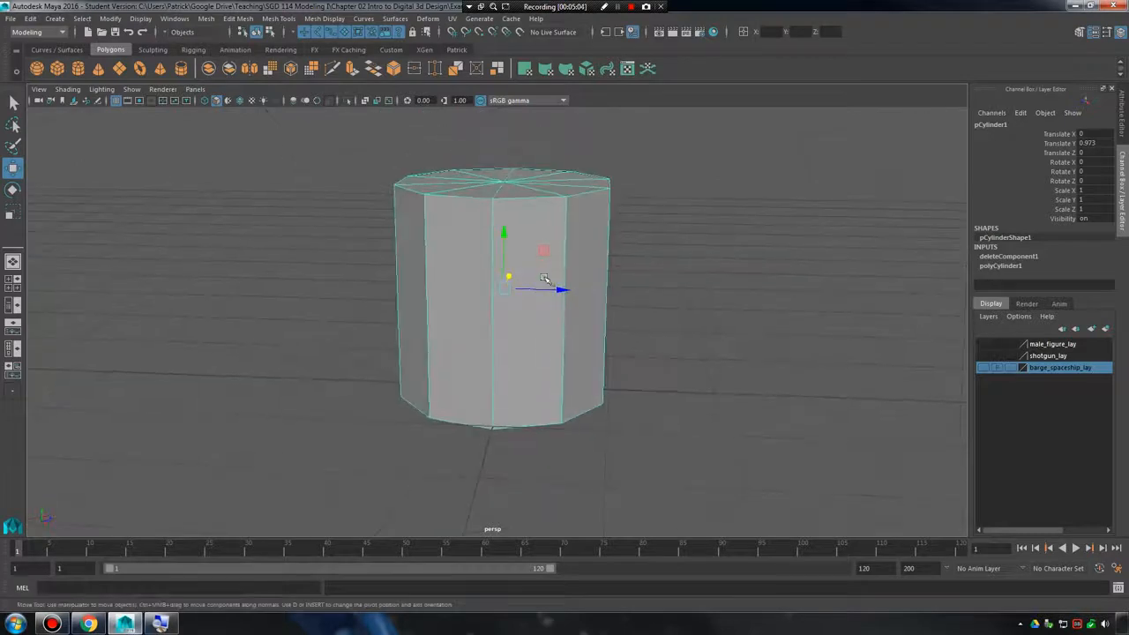
right_click_drag(545, 279, 568, 312, "alt")
right_click_drag(526, 348, 520, 253)
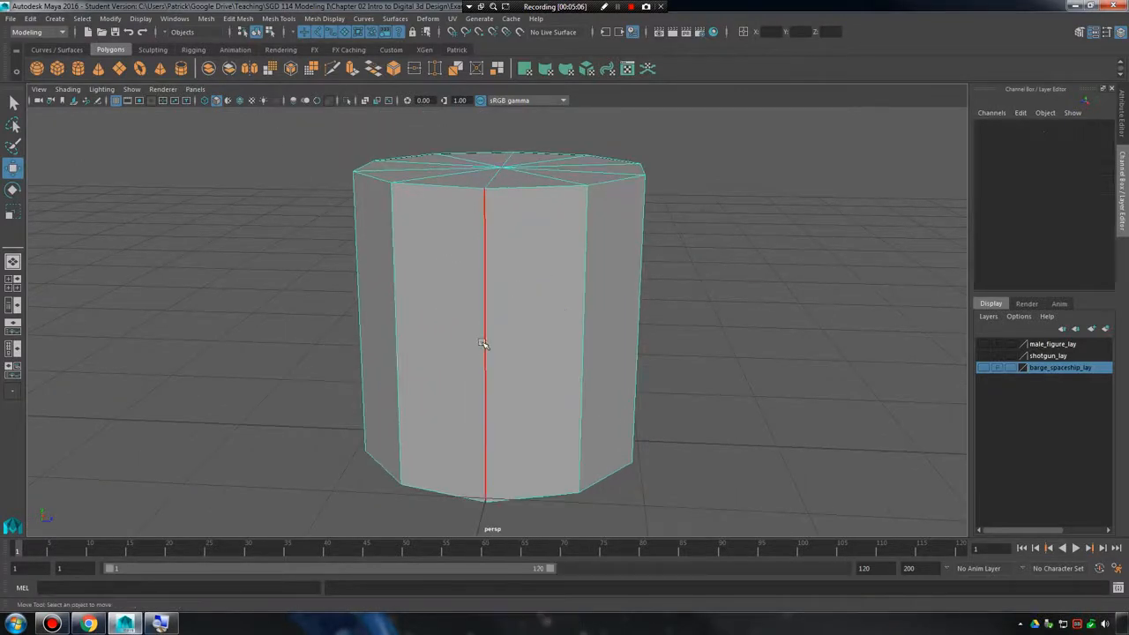
left_click(544, 327)
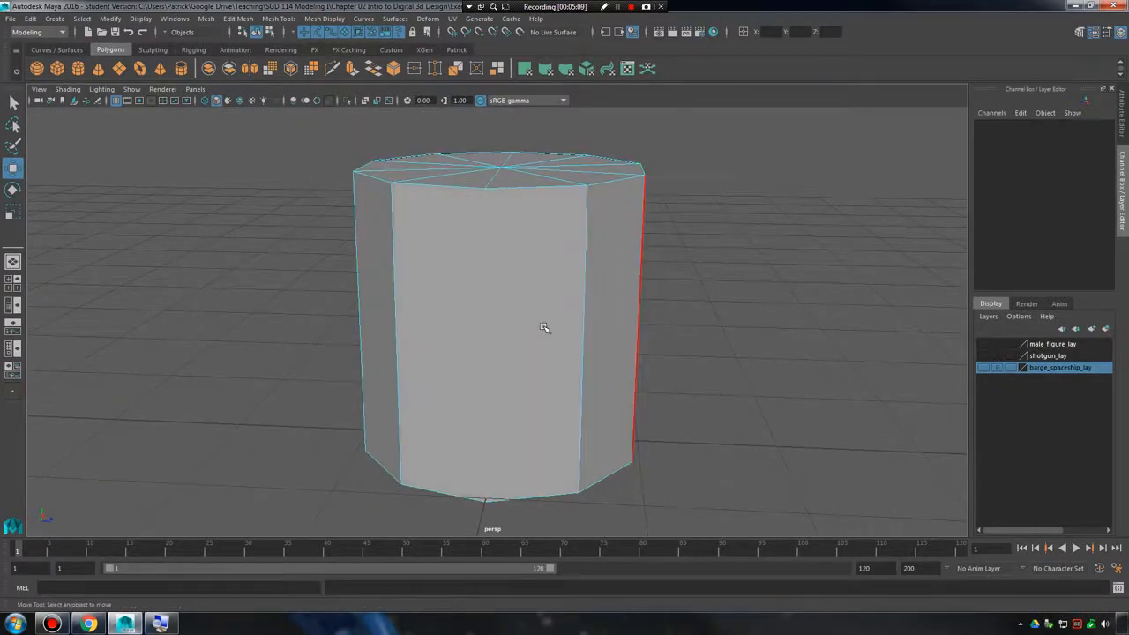
Switch to face selection and select the merged front side face of the cylinder.
left_click_drag(544, 327, 524, 279, "alt")
right_click_drag(526, 269, 534, 311)
left_click(547, 314)
left_click_drag(548, 314, 564, 329, "alt")
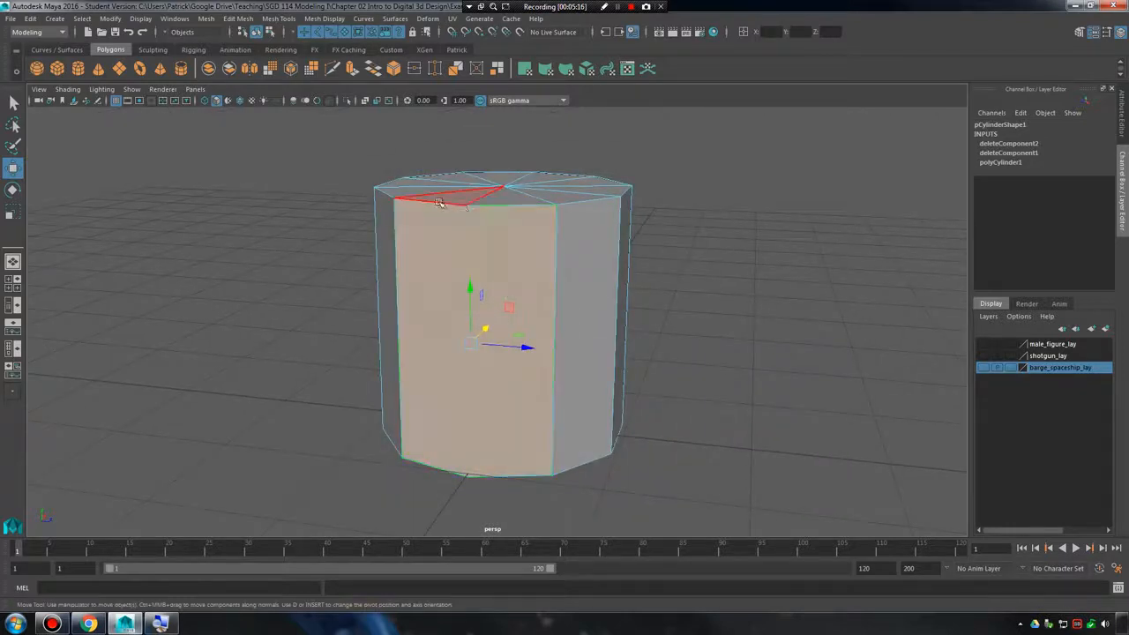
Return to object mode and delete the whole cylinder from the scene.
left_click(689, 285)
right_click_drag(512, 281, 560, 272)
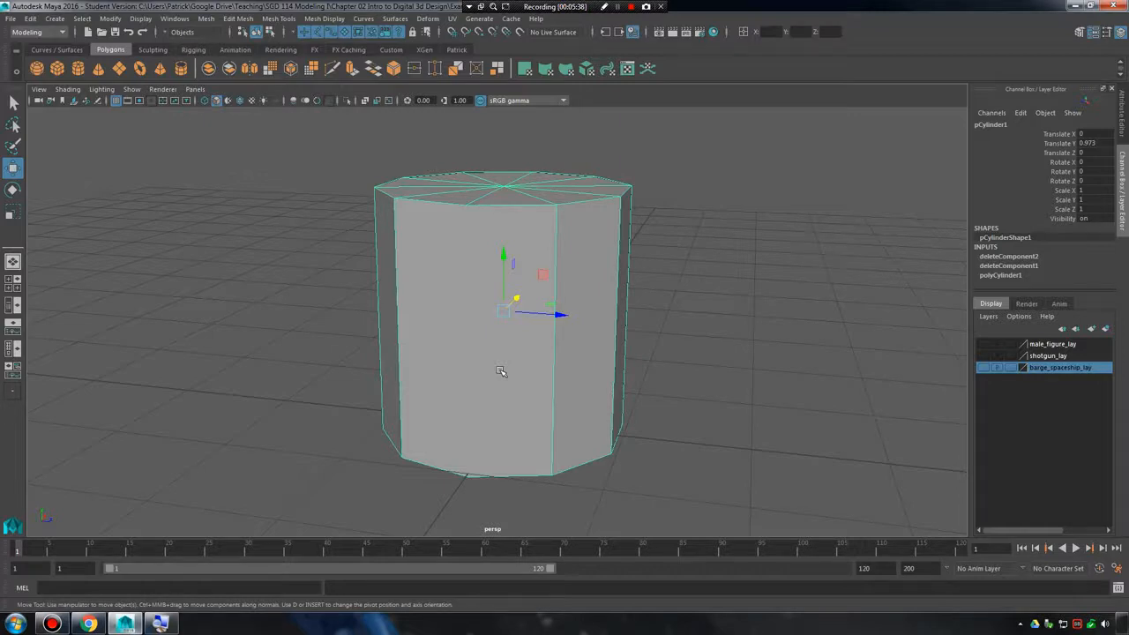
right_click(539, 214)
key("Delete")
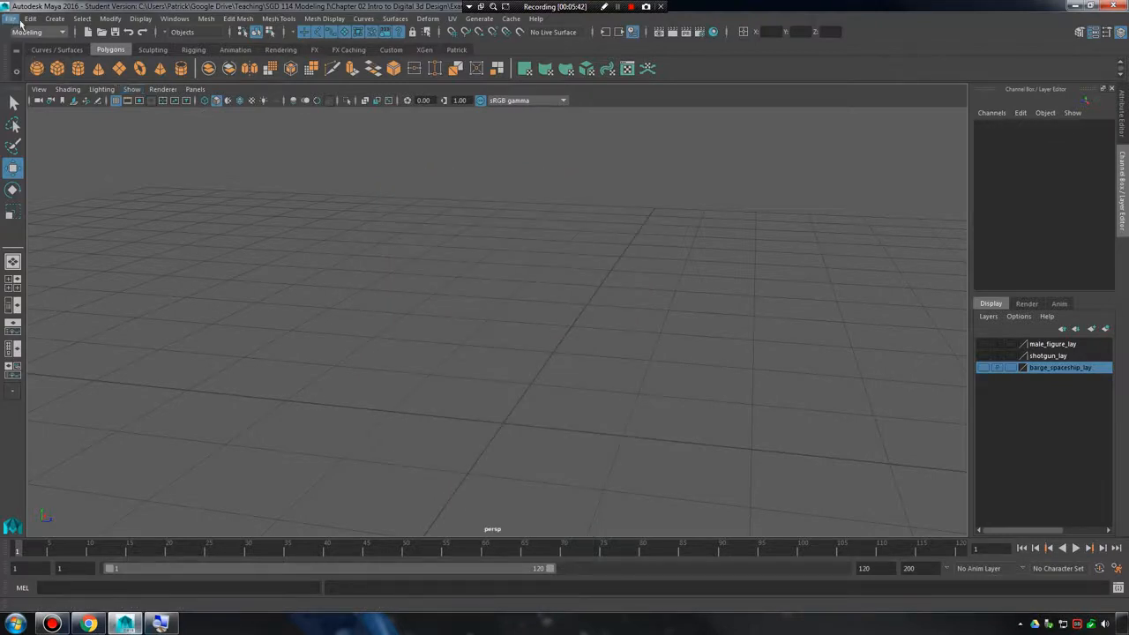
Create a polygon cube with the default dimensions and frame it in the perspective view.
left_click(63, 19)
mouse_move(86, 62)
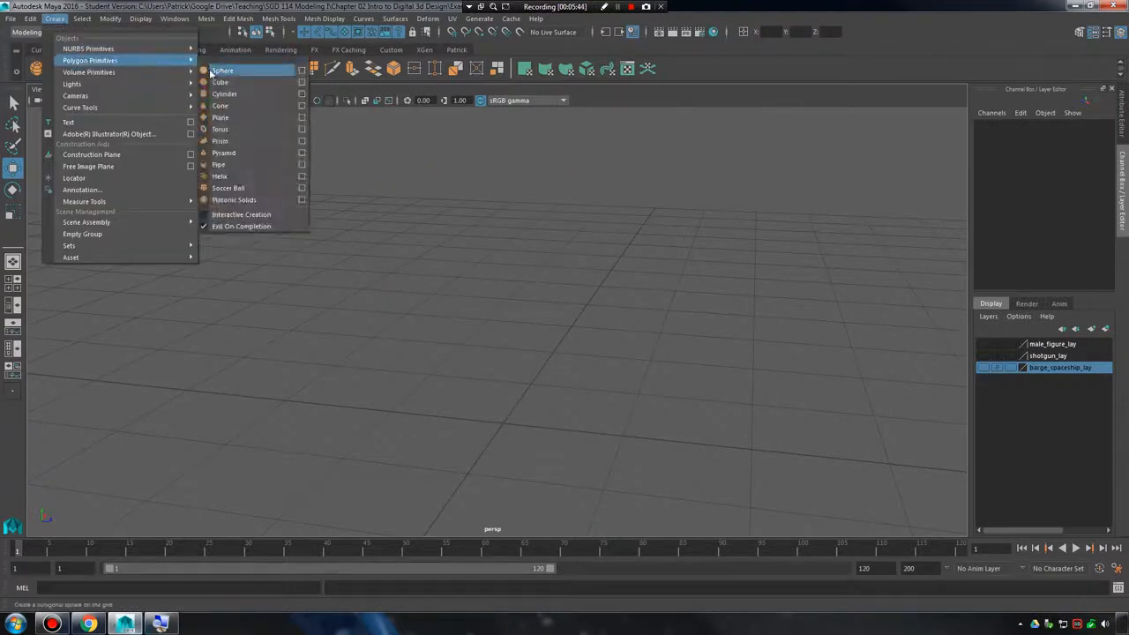
left_click(220, 82)
key("f")
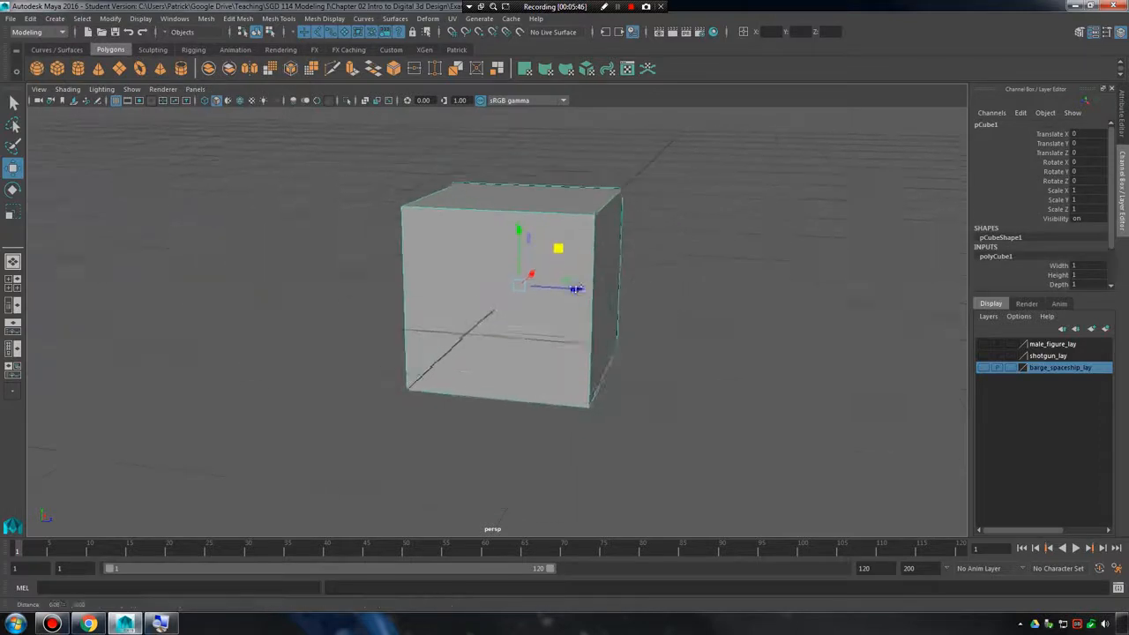
Try to raise the cube above the grid to a Translate Y of 0.498.
right_click_drag(576, 289, 597, 296, "alt")
left_click_drag(597, 296, 554, 303, "alt")
left_click_drag(514, 256, 536, 141)
middle_click_drag(592, 199, 598, 268, "alt")
mouse_move(598, 268)
right_mouse_down("alt")
mouse_move(511, 269)
mouse_move(578, 277)
right_mouse_up("alt")
left_click_drag(577, 277, 713, 288, "alt")
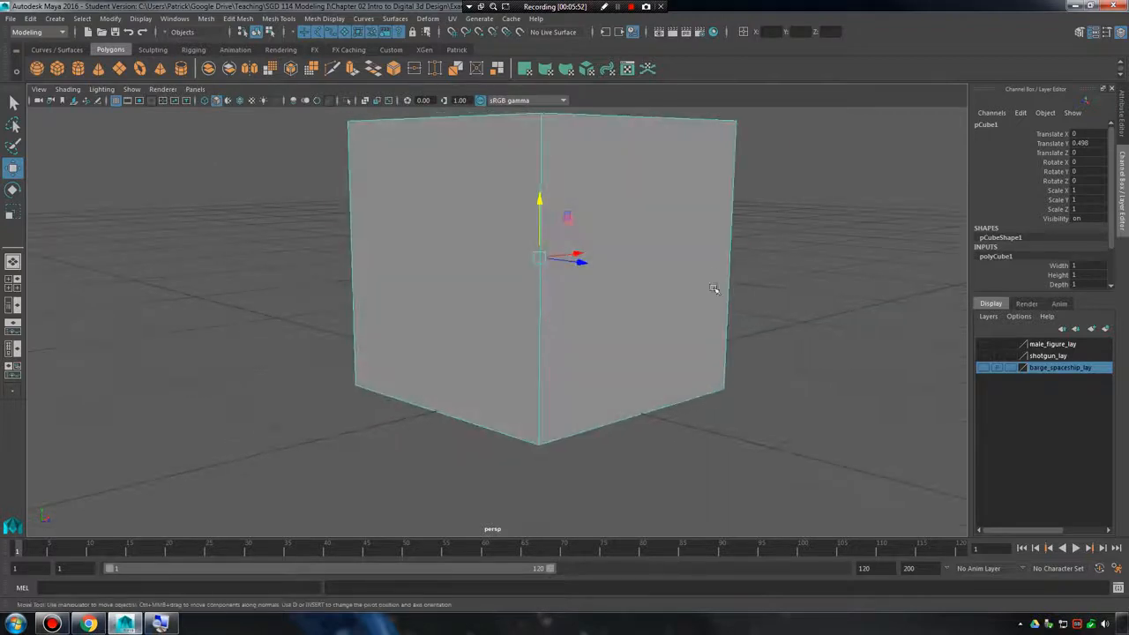
key("ctrl+z")
Examine the cube's top and side faces from several angles and distances.
right_click_drag(646, 284, 562, 324, "alt")
middle_click_drag(562, 325, 554, 290, "alt")
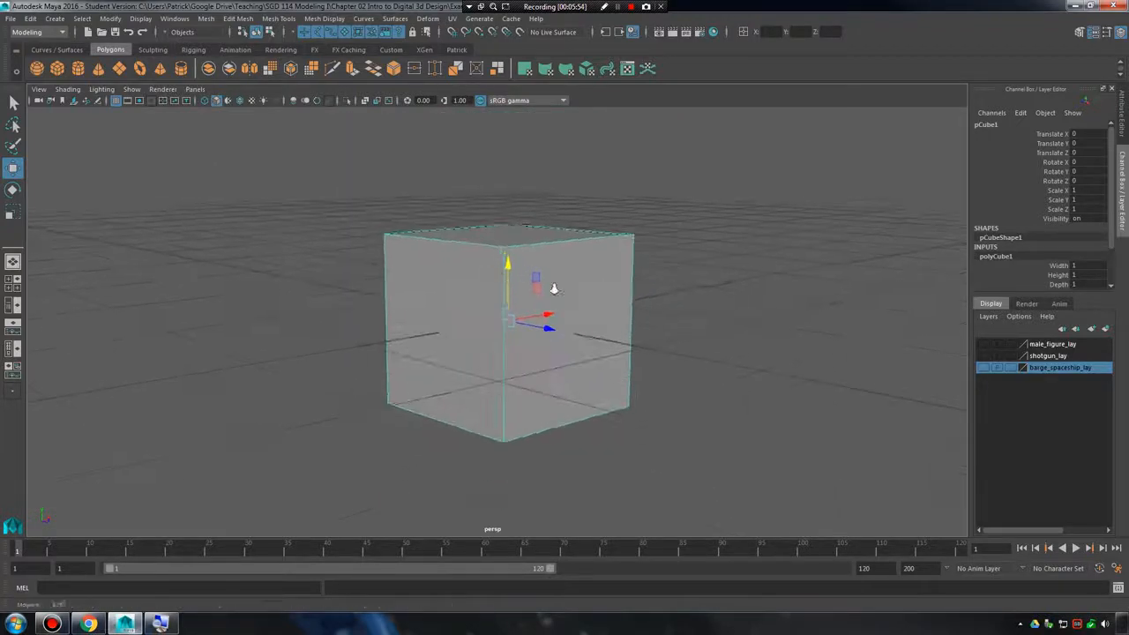
right_click_drag(554, 290, 569, 310, "alt")
left_click_drag(569, 310, 566, 341, "alt")
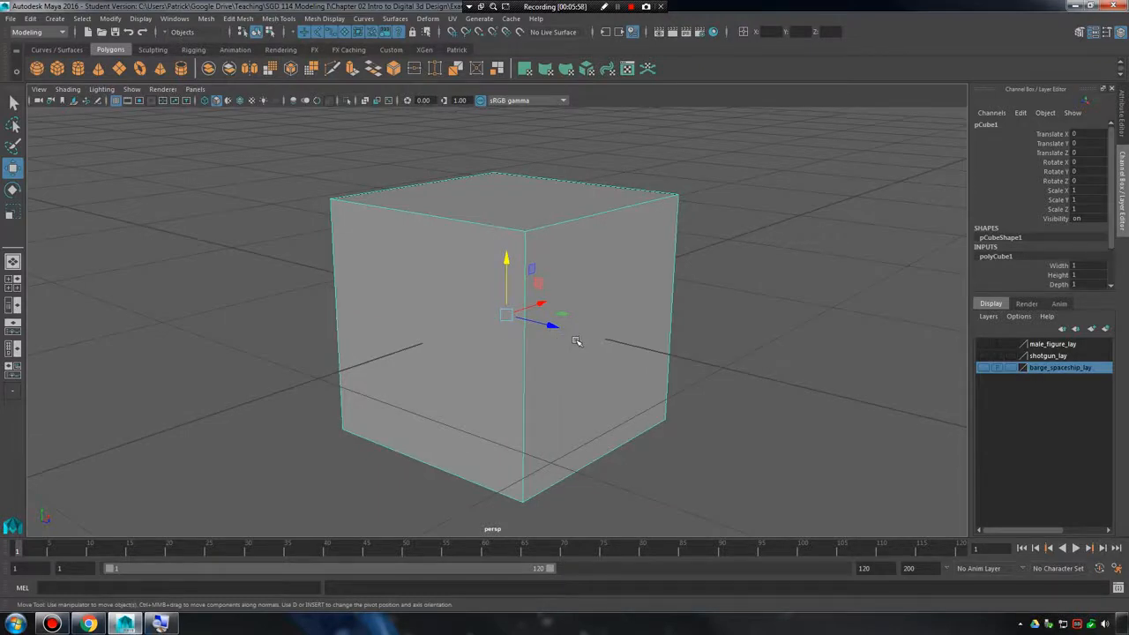
left_click_drag(637, 278, 624, 282, "alt")
right_click_drag(624, 282, 565, 283, "alt")
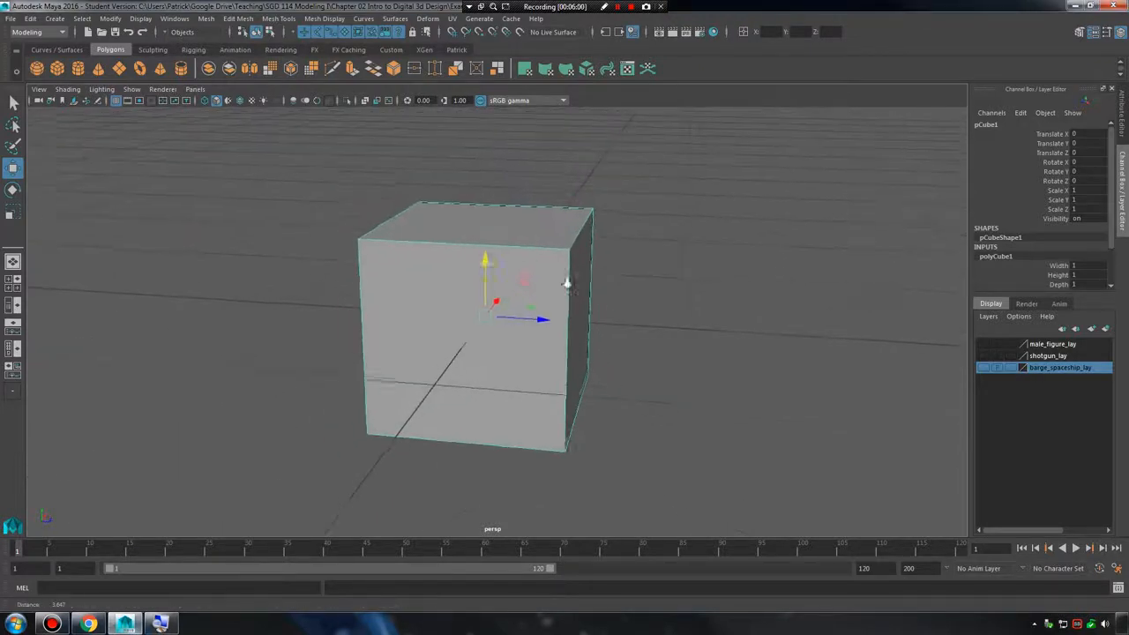
left_click_drag(565, 283, 579, 290, "alt")
right_click_drag(580, 290, 564, 317, "alt")
left_click_drag(564, 316, 564, 318, "alt")
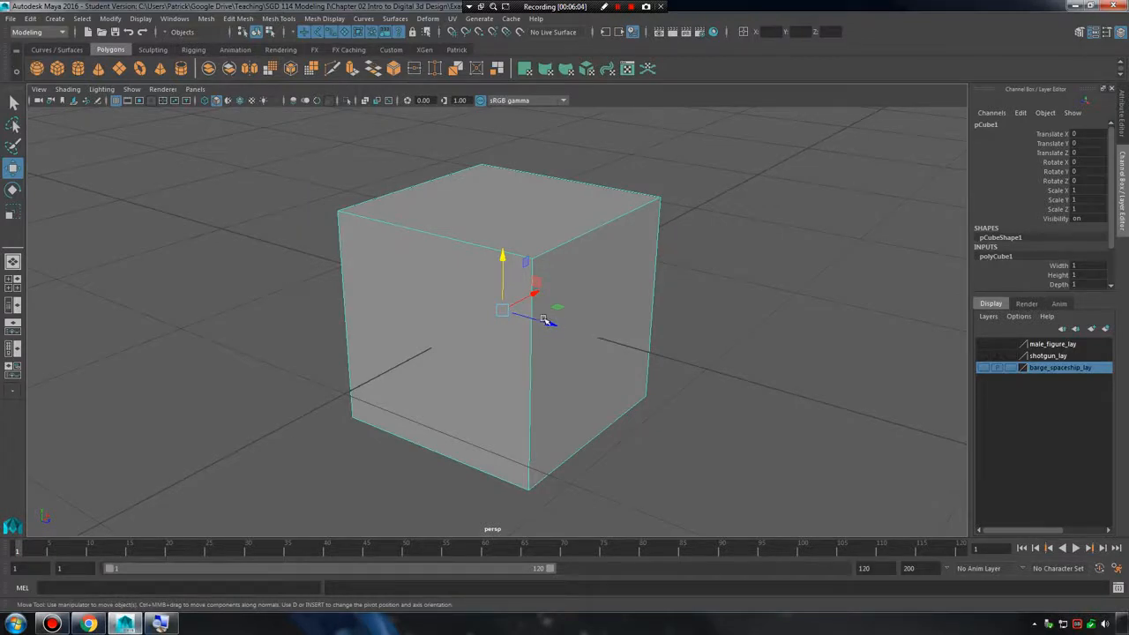
Move the cube freely off the origin to Translate X -0.486, Y 0.572 and Z -0.546.
mouse_move(505, 309)
left_mouse_down()
mouse_move(524, 204)
mouse_move(461, 284)
mouse_move(494, 302)
left_mouse_up()
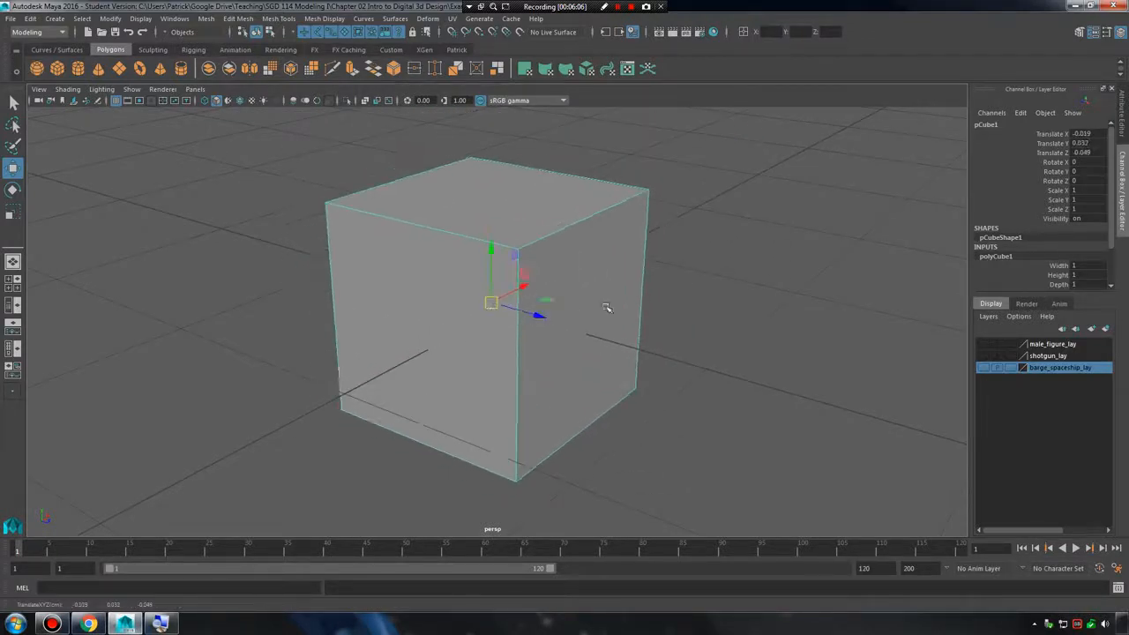
right_click_drag(605, 308, 489, 316, "alt")
left_click_drag(489, 315, 441, 312, "alt")
right_click_drag(441, 312, 567, 358, "alt")
middle_click_drag(566, 358, 557, 341, "alt")
left_click_drag(510, 293, 529, 246)
left_click_drag(508, 313, 381, 245)
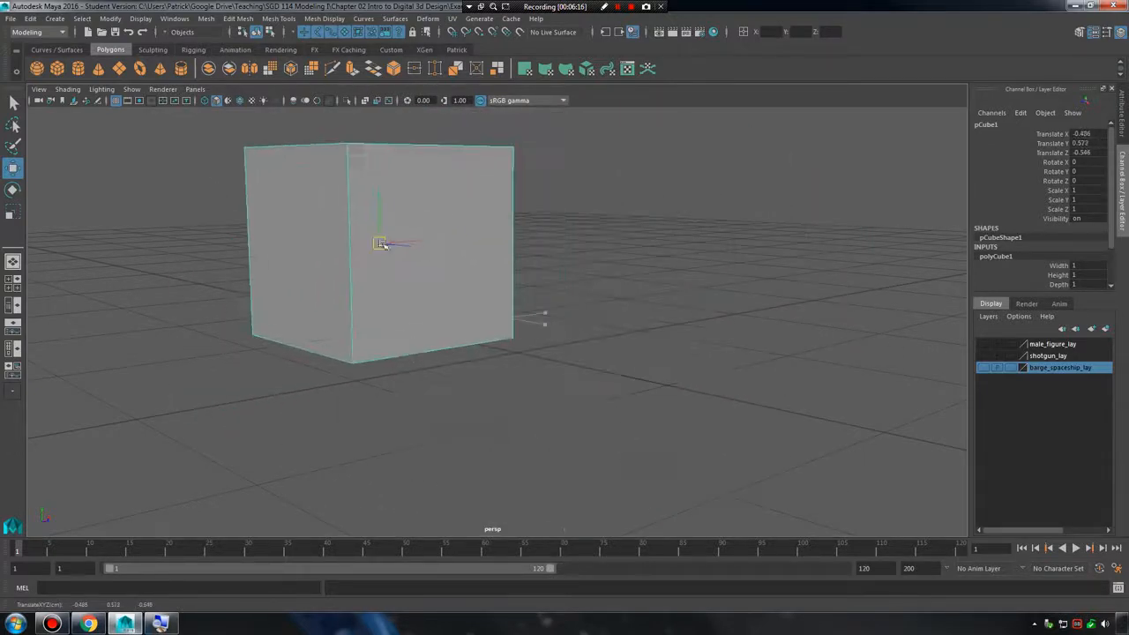
Examine the cube's Translate X, Y and Z values one after another in its transform attributes.
left_click(1099, 126)
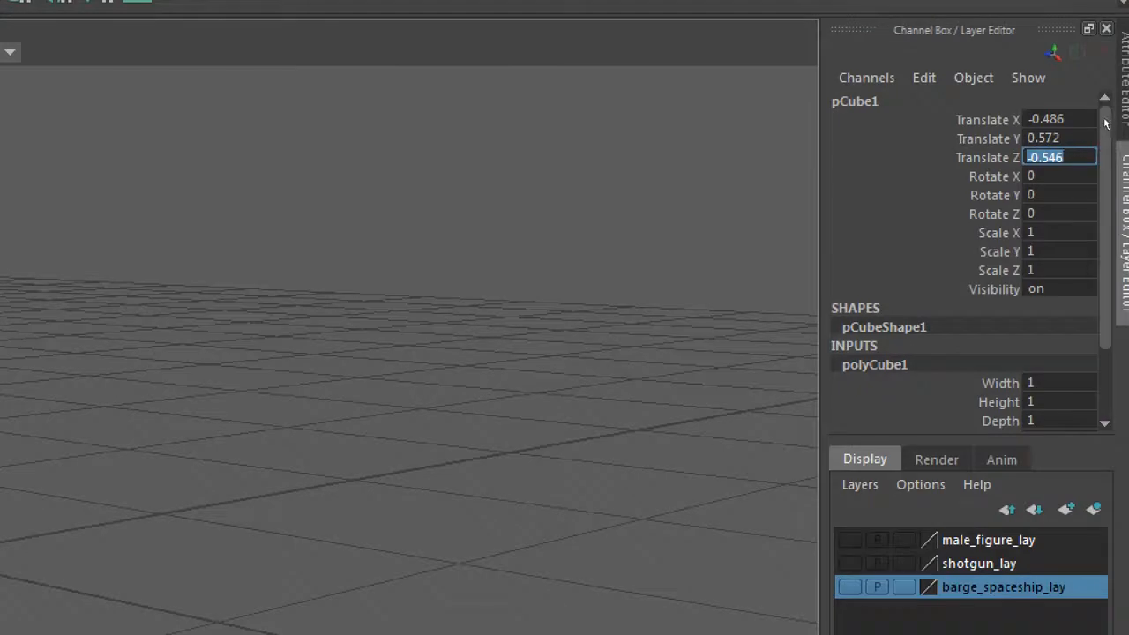
left_click(1094, 126)
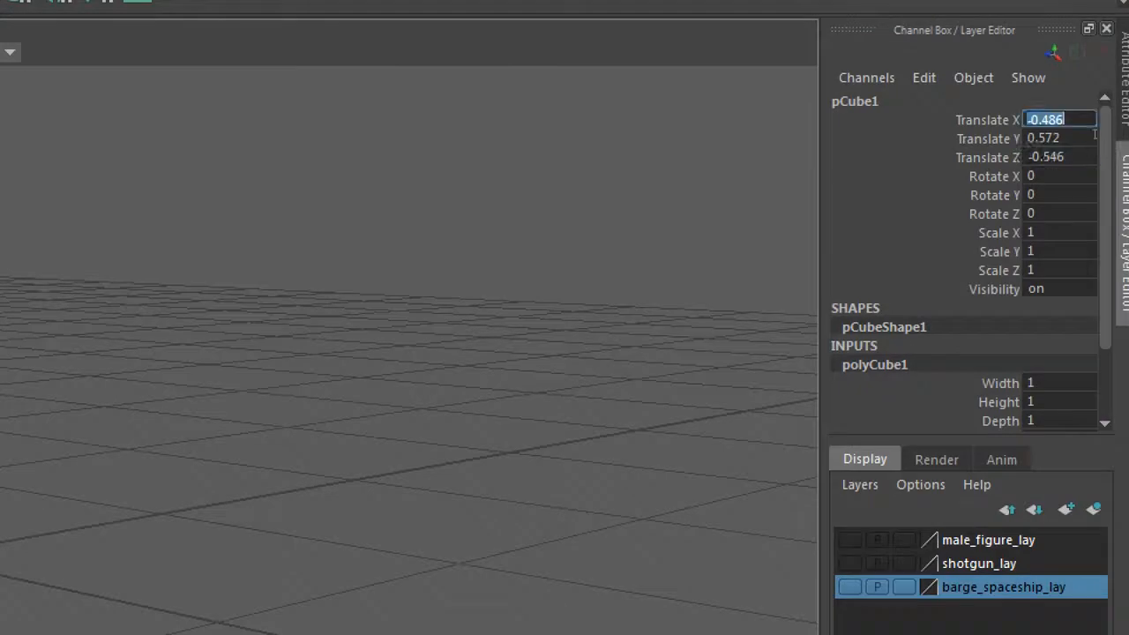
left_click(1093, 141)
left_click(1092, 157)
left_click(1095, 171)
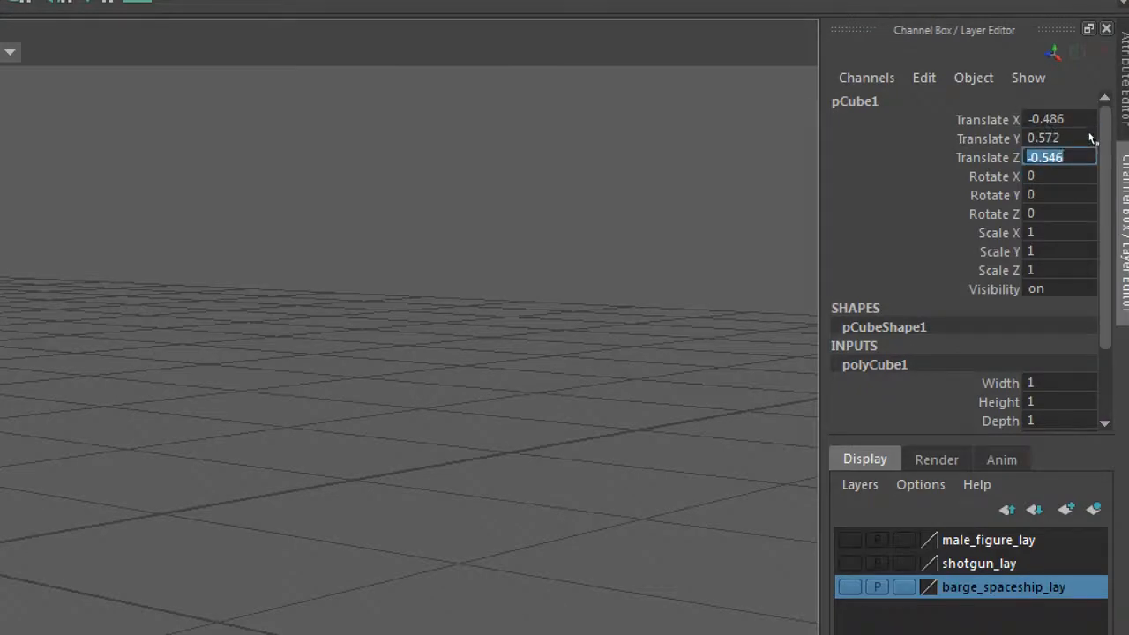
left_click(1093, 120)
left_click(1091, 139)
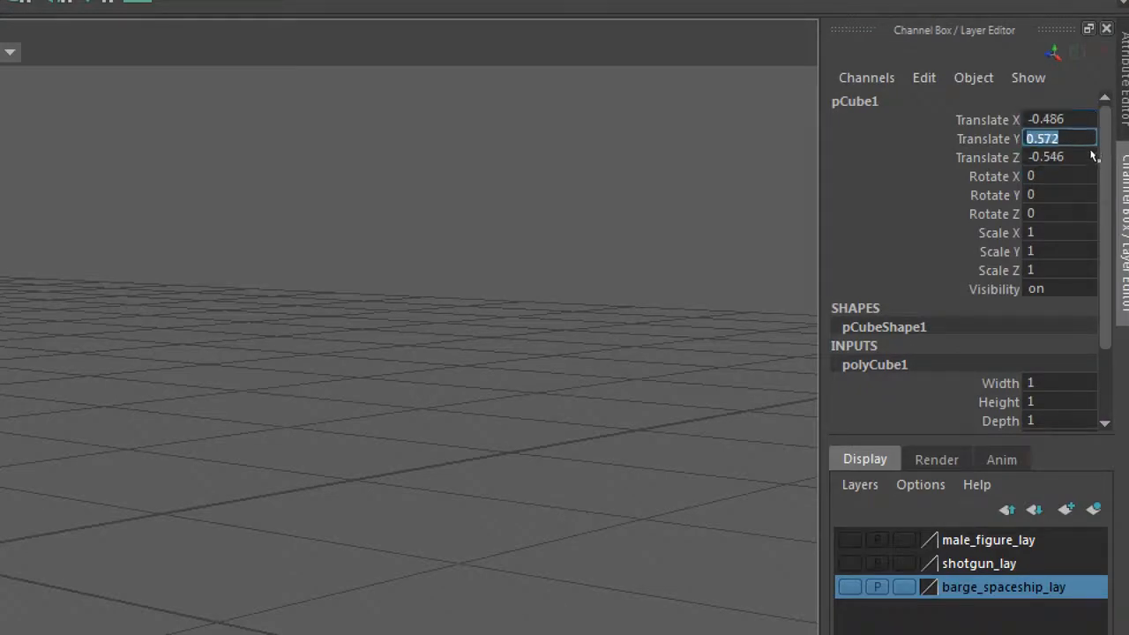
left_click(1093, 156)
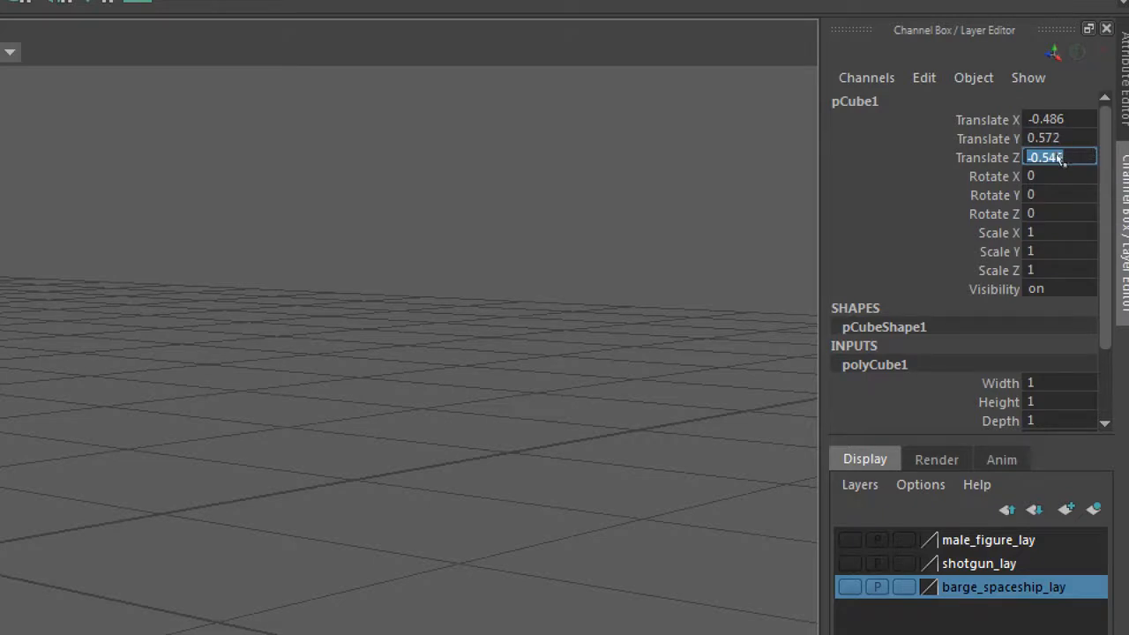
left_click(1056, 138)
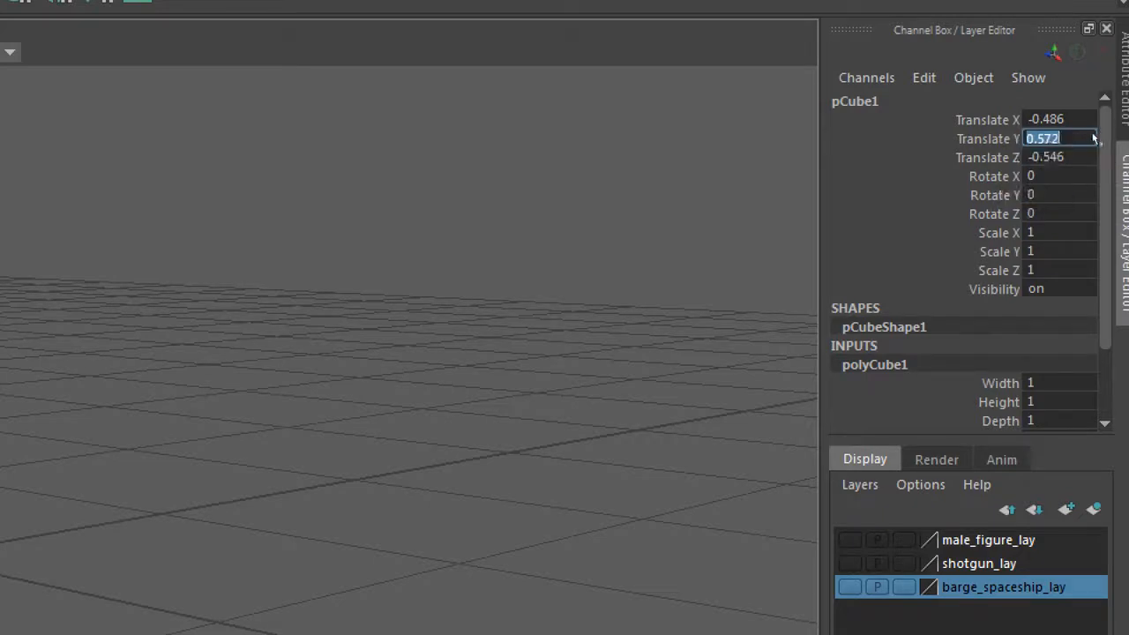
left_click(1056, 120)
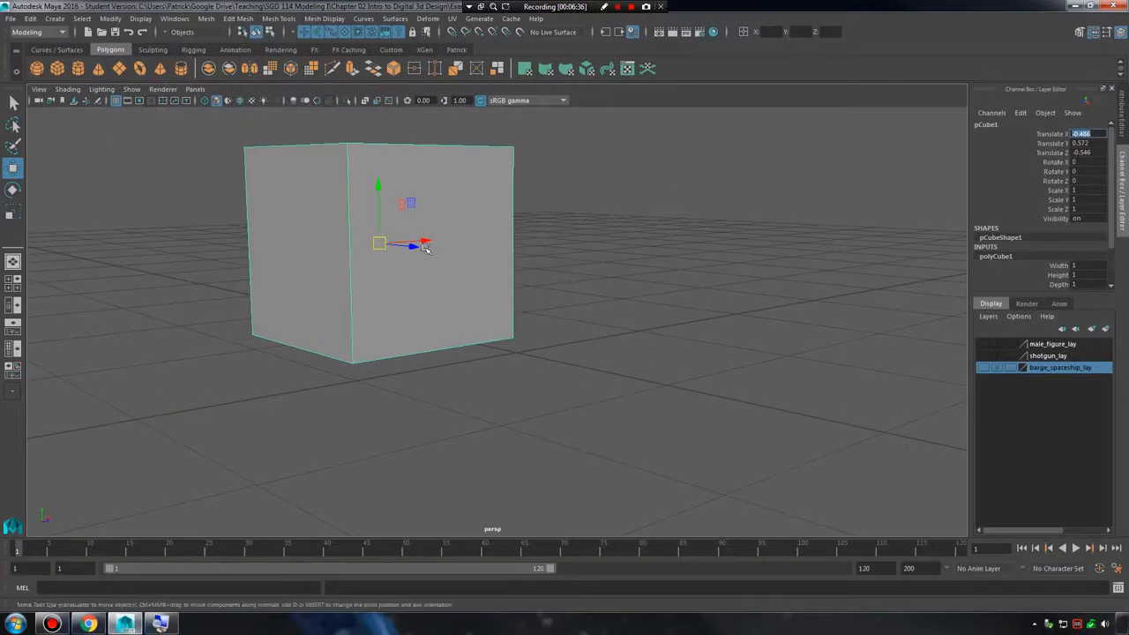
Move the cube along Z to 0.348 and rotate it to X 175.022, Y -27.045 and Z 168.529.
left_click_drag(424, 249, 479, 248)
left_click(453, 255)
middle_click_drag(461, 256, 504, 294, "alt")
left_click_drag(503, 294, 589, 252, "alt")
key("e")
Scale the rotated cube unevenly to Scale X 2.343, Y 1.006 and Z 1.206.
key("r")
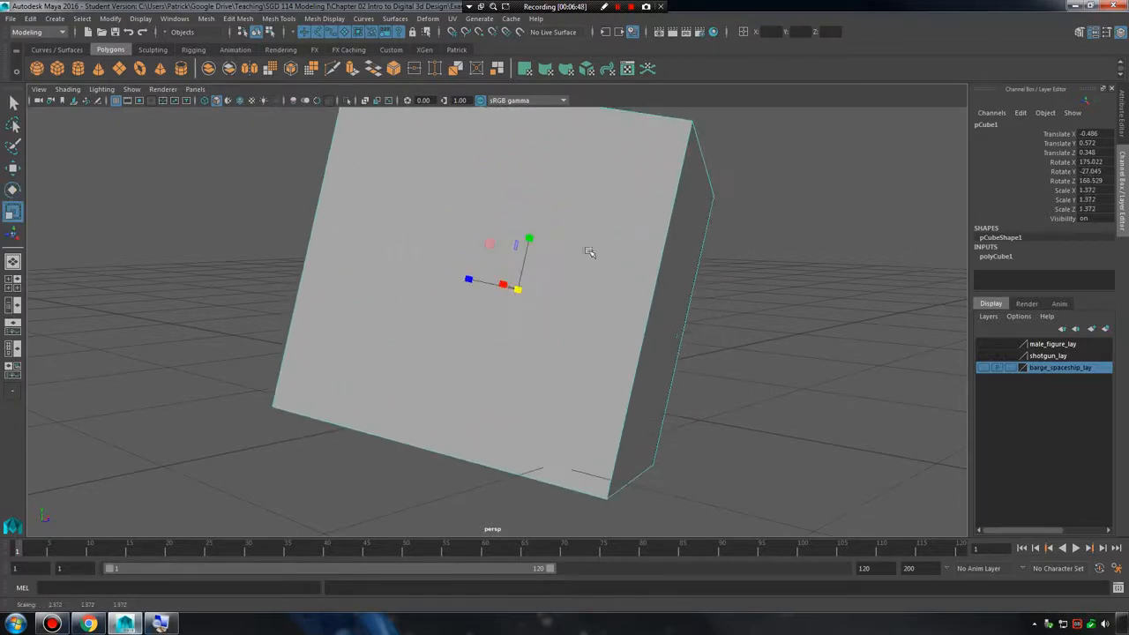
left_click_drag(526, 238, 525, 255)
left_click_drag(472, 279, 632, 277)
middle_click_drag(632, 277, 686, 272, "alt")
right_click_drag(686, 273, 758, 284, "alt")
left_click_drag(758, 284, 650, 309, "alt")
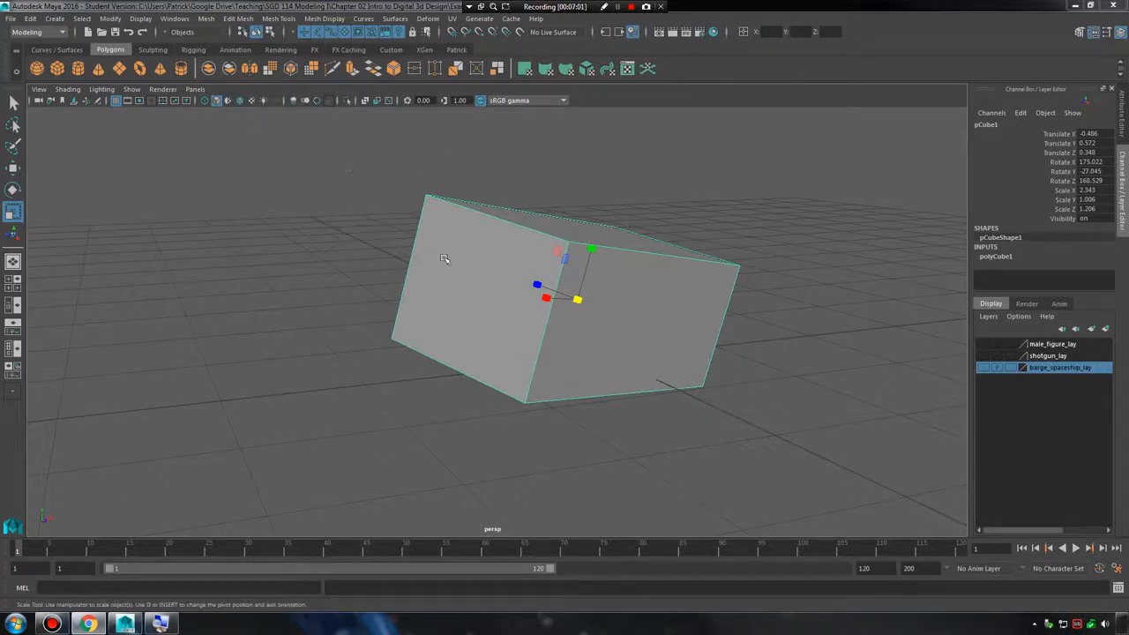
Reset the cube's transformations to their defaults and undo a trial scaling of the cube.
left_click(112, 20)
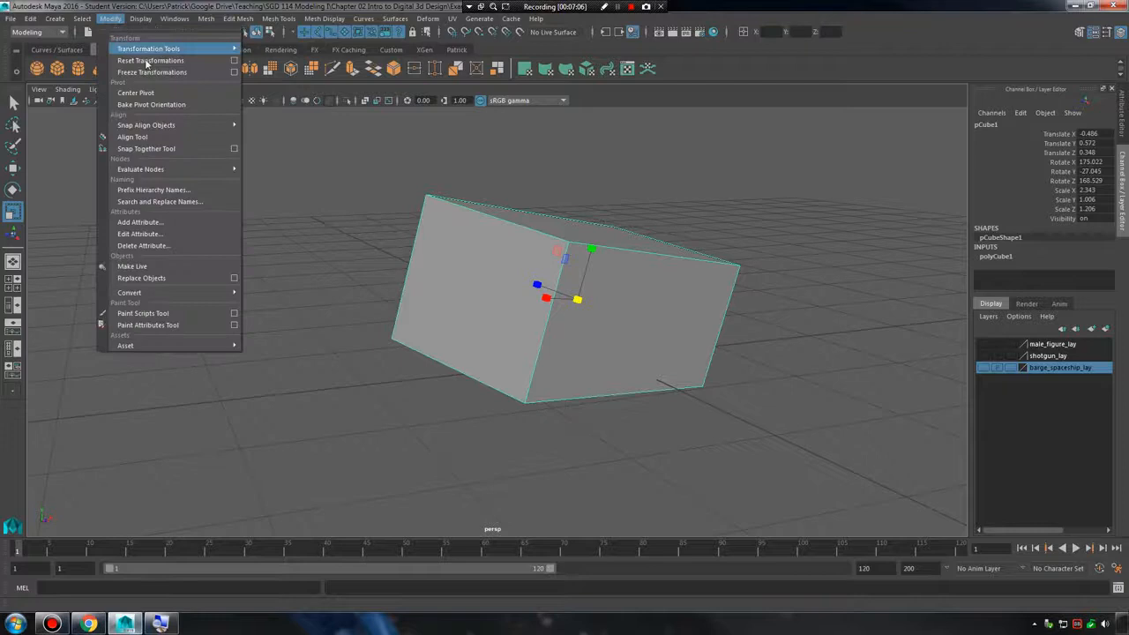
left_click(159, 70)
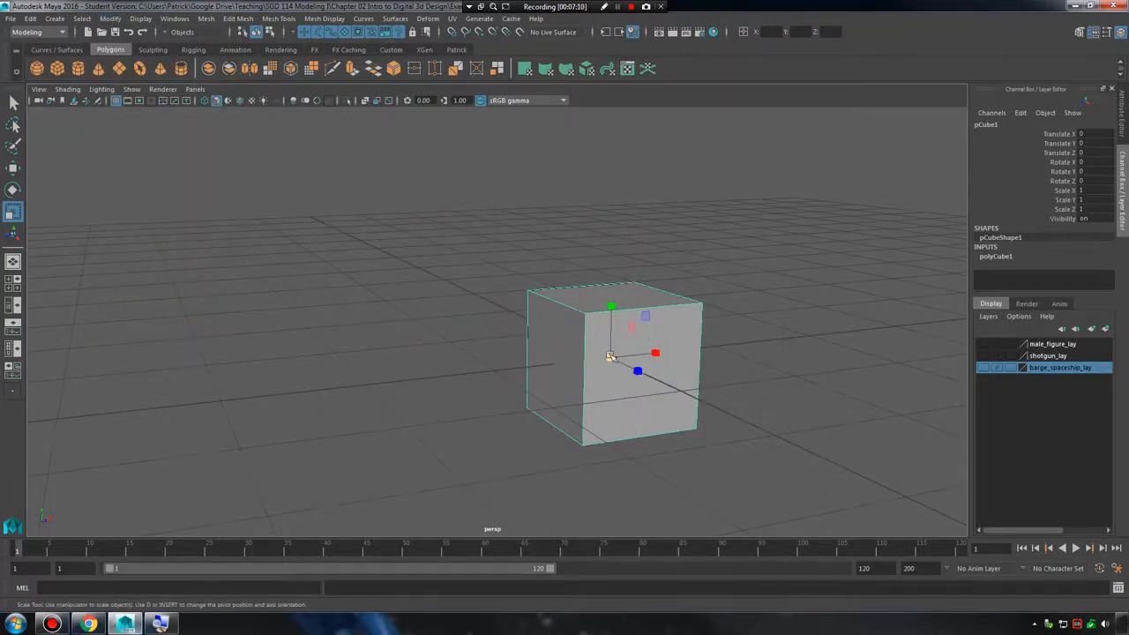
left_click_drag(609, 356, 651, 328)
key("ctrl+z")
Examine how the reset cube sits on the grid origin from several angles and distances.
middle_click_drag(662, 340, 521, 296, "alt")
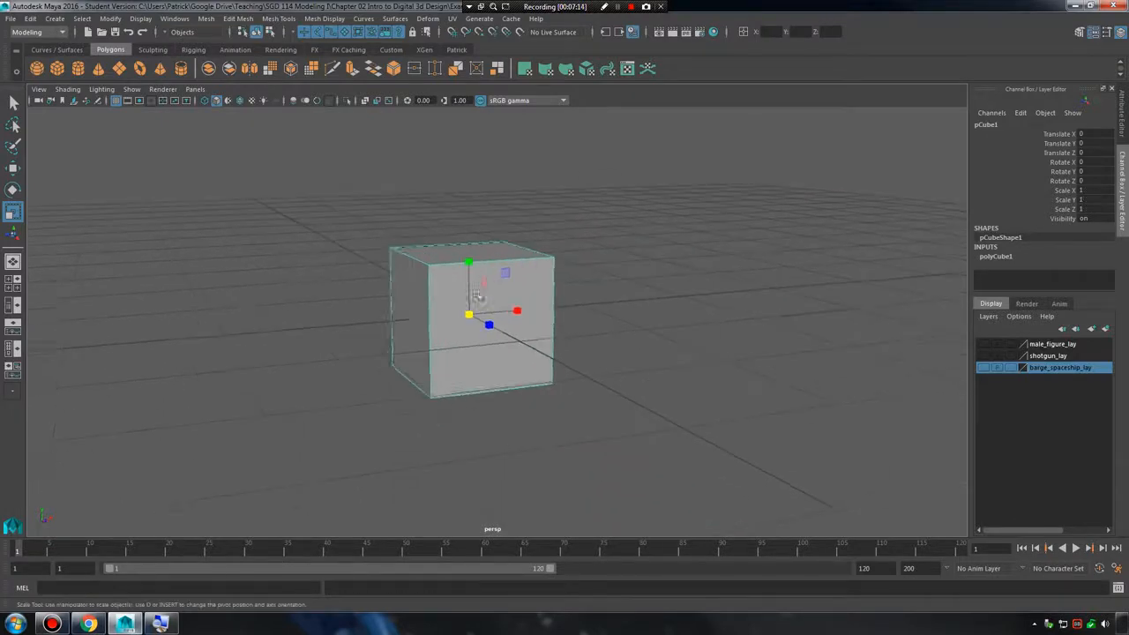
right_click_drag(521, 296, 562, 304, "alt")
left_click_drag(561, 304, 630, 347, "alt")
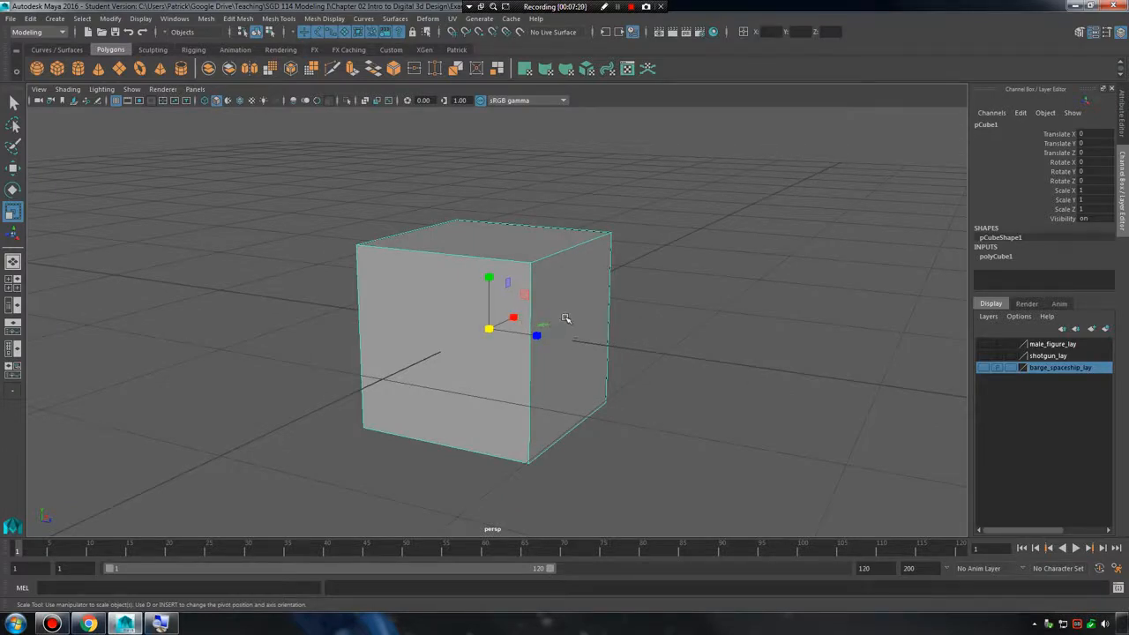
right_click_drag(565, 318, 499, 286, "alt")
left_click_drag(499, 286, 471, 294, "alt")
right_click_drag(471, 295, 584, 300, "alt")
left_click_drag(584, 299, 626, 301, "alt")
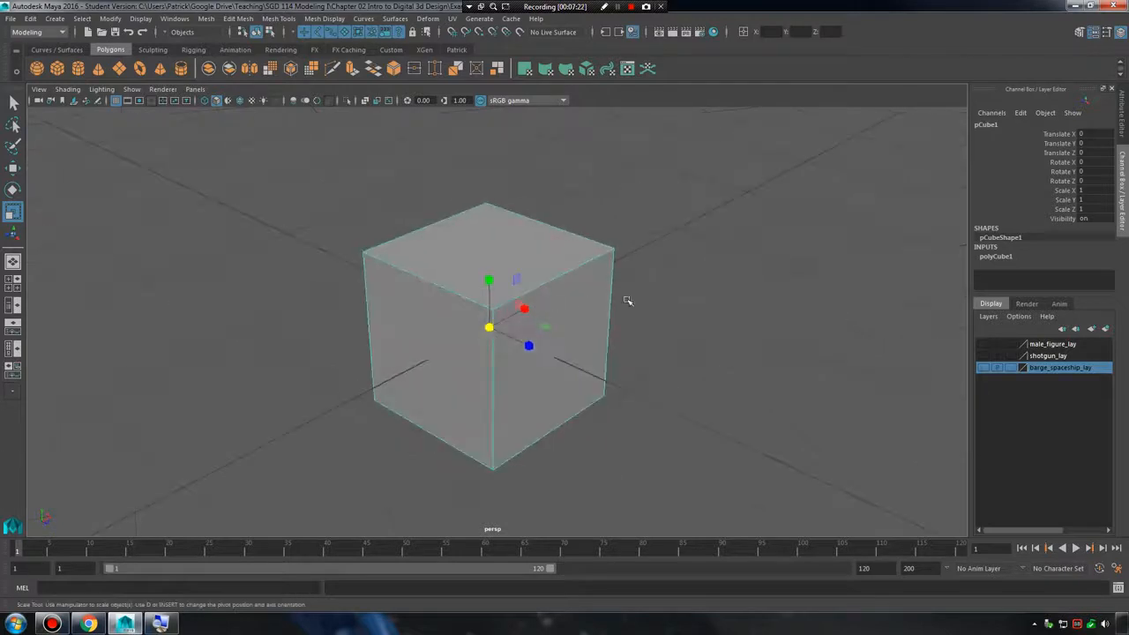
right_click_drag(627, 301, 503, 298, "alt")
left_click_drag(503, 298, 536, 300, "alt")
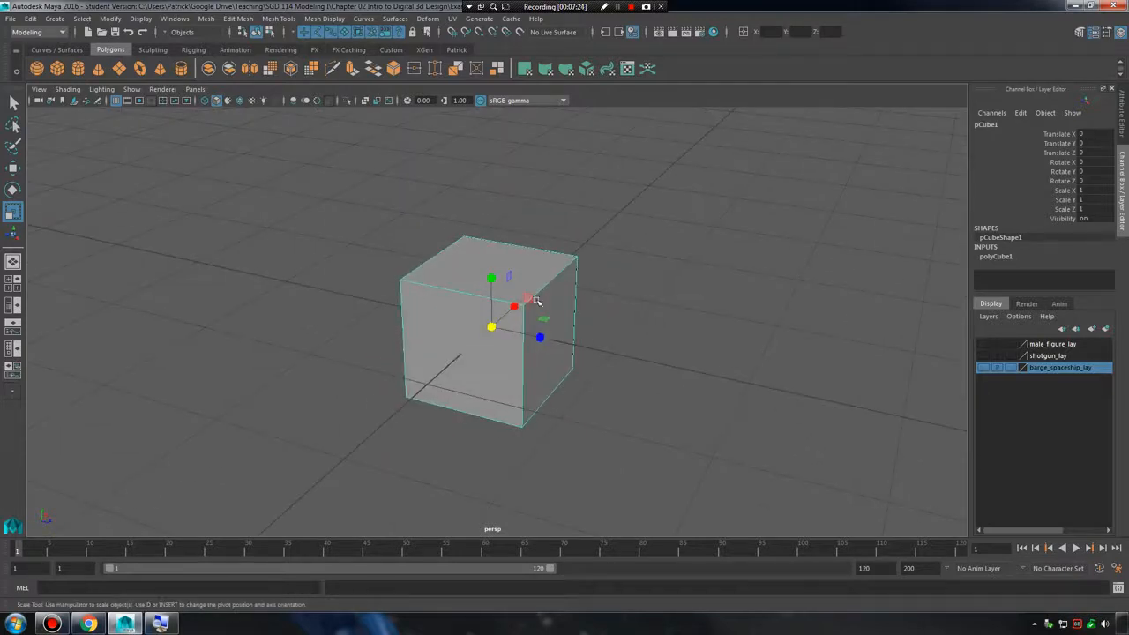
middle_click_drag(530, 266, 581, 254, "alt")
left_click_drag(622, 256, 613, 260, "alt")
Try moving the cube with grid snapping on, return it to the origin, and switch the snapping off.
key("w")
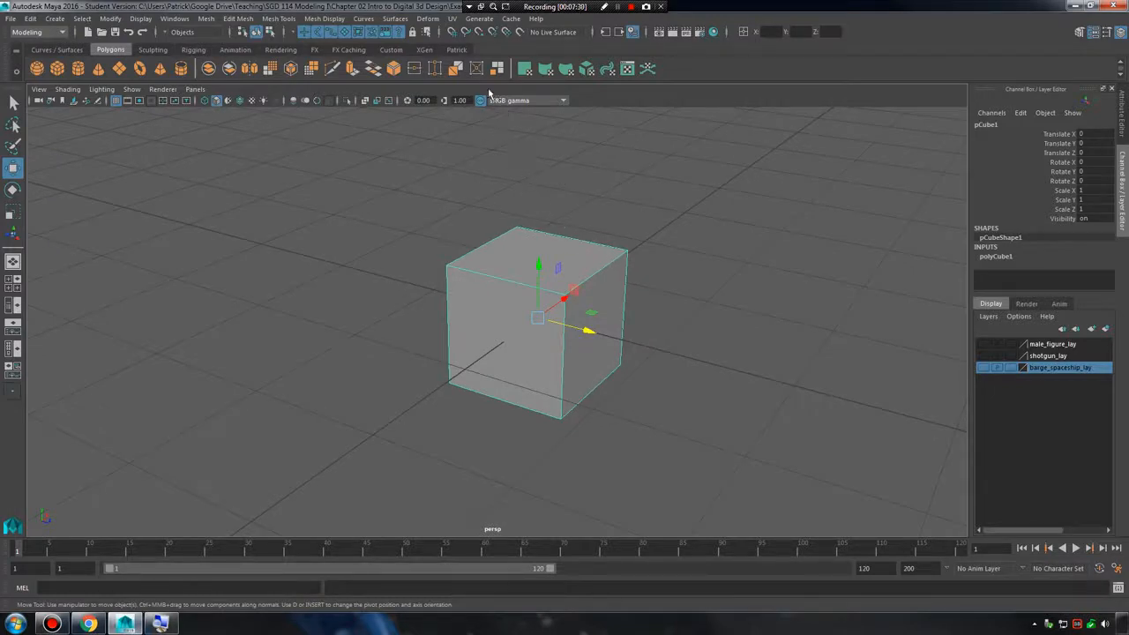
left_click(453, 33)
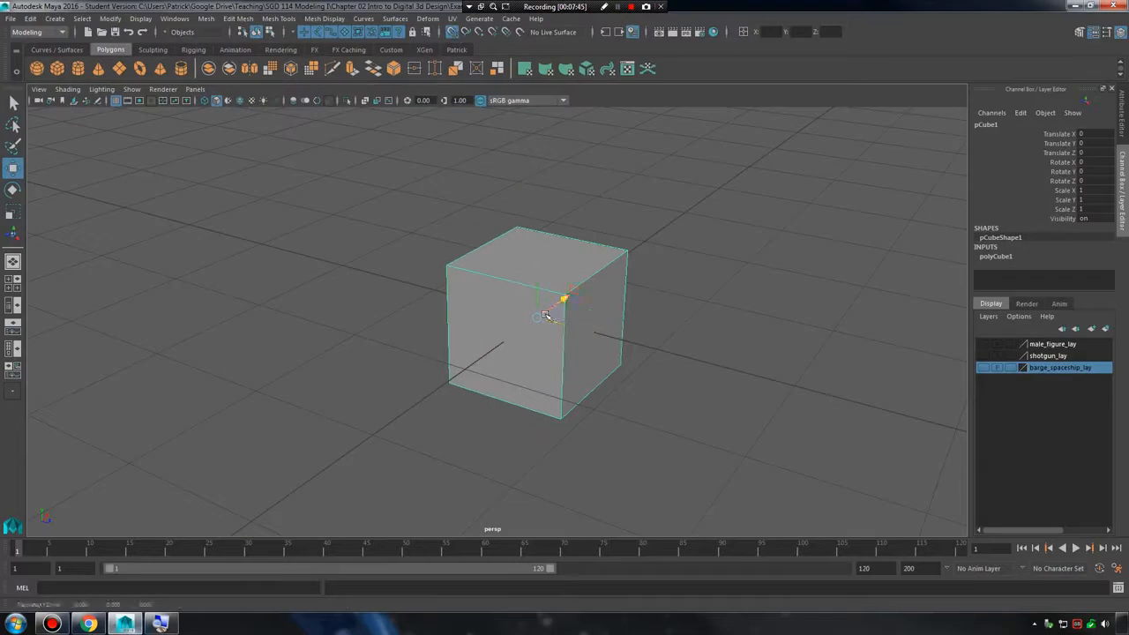
mouse_move(545, 315)
left_mouse_down()
mouse_move(700, 285)
mouse_move(715, 380)
mouse_move(536, 348)
mouse_move(491, 308)
mouse_move(355, 320)
mouse_move(398, 285)
mouse_move(730, 319)
mouse_move(495, 181)
mouse_move(315, 209)
mouse_move(416, 273)
mouse_move(522, 310)
mouse_move(793, 305)
mouse_move(537, 317)
left_mouse_up()
left_click(451, 34)
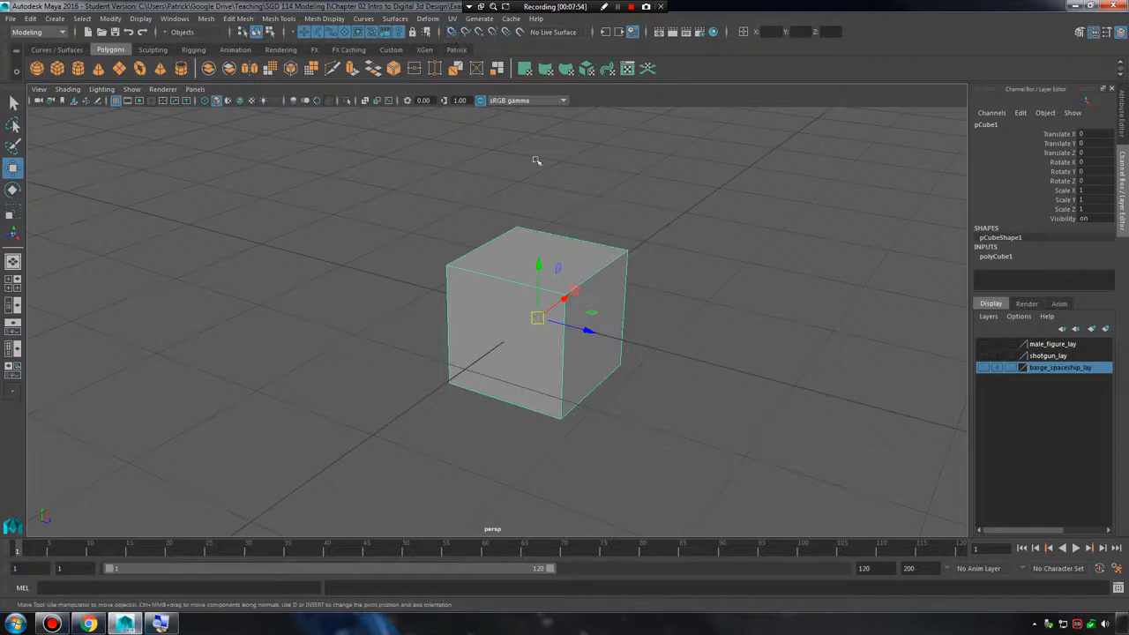
Snap the cube to the grid point at Translate X 2, Z -1 using temporary grid snapping.
key("x")
left_click_drag(538, 317, 550, 221)
left_click(452, 32)
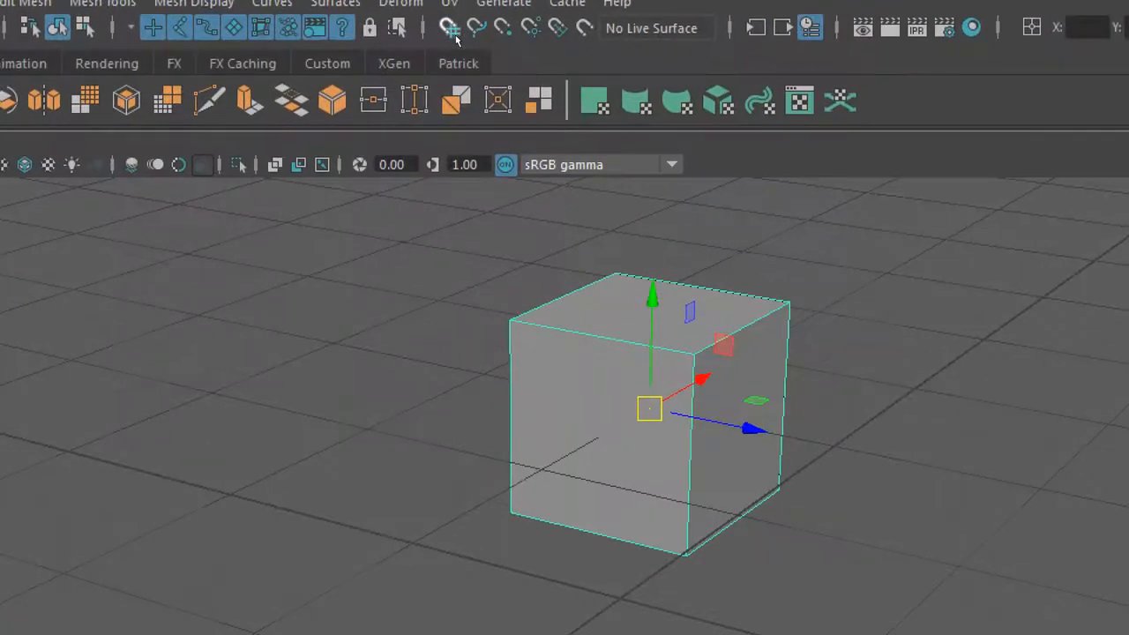
key("x")
key("x")
key("x")
key("x")
key("x")
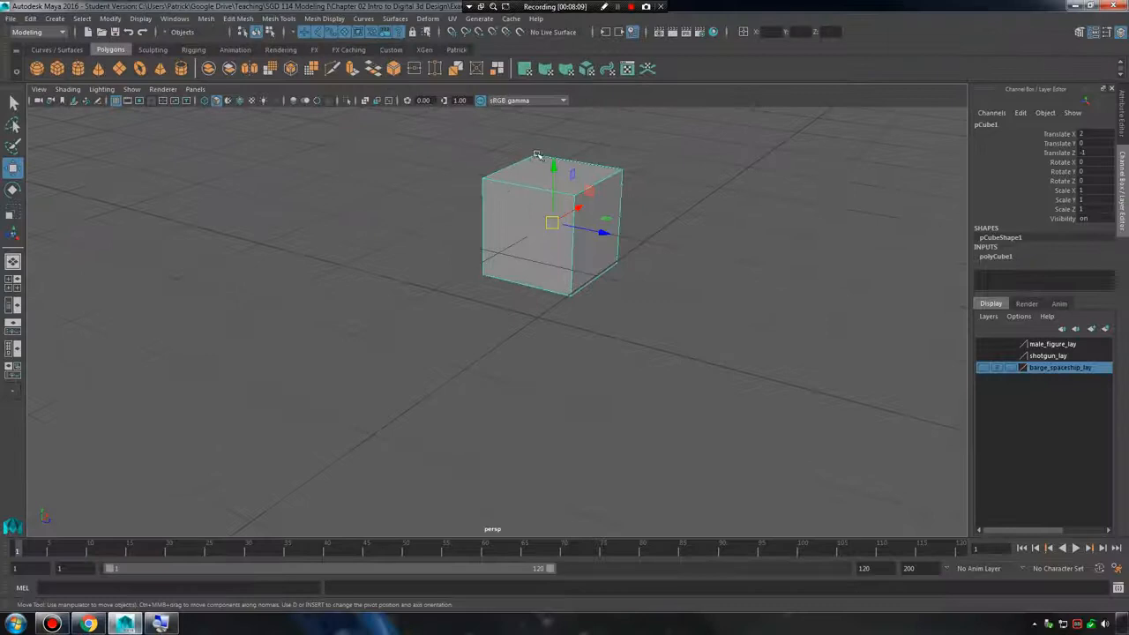
middle_click_drag(536, 156, 540, 243, "alt")
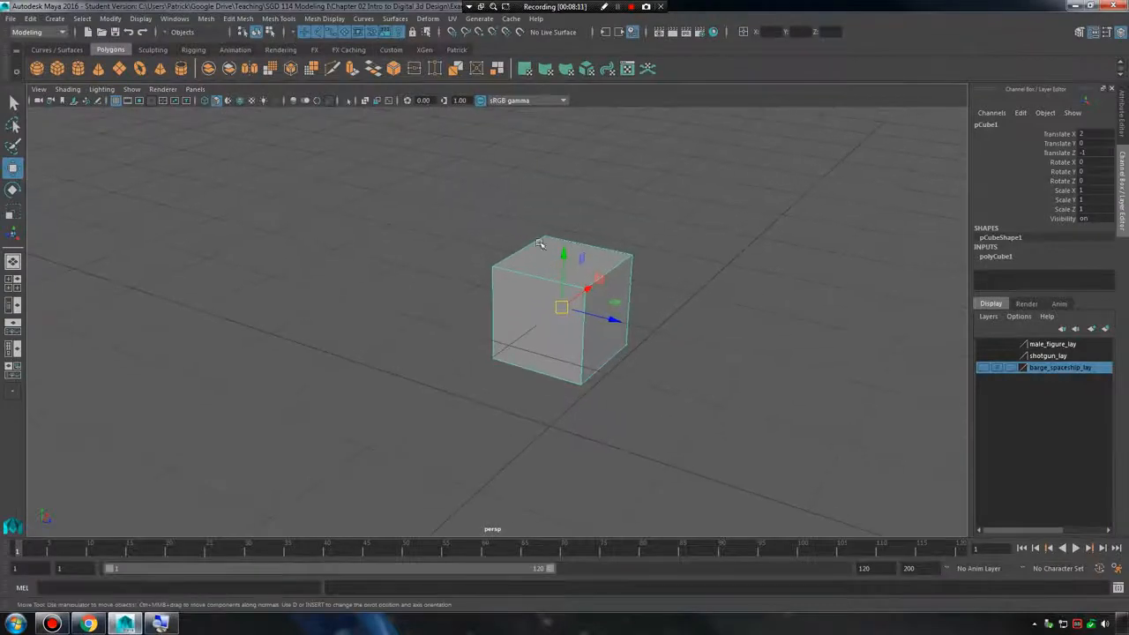
Snap the cube back to the grid origin using temporary grid snapping.
key("x")
left_click_drag(562, 309, 555, 395)
middle_click_drag(644, 398, 617, 334, "alt")
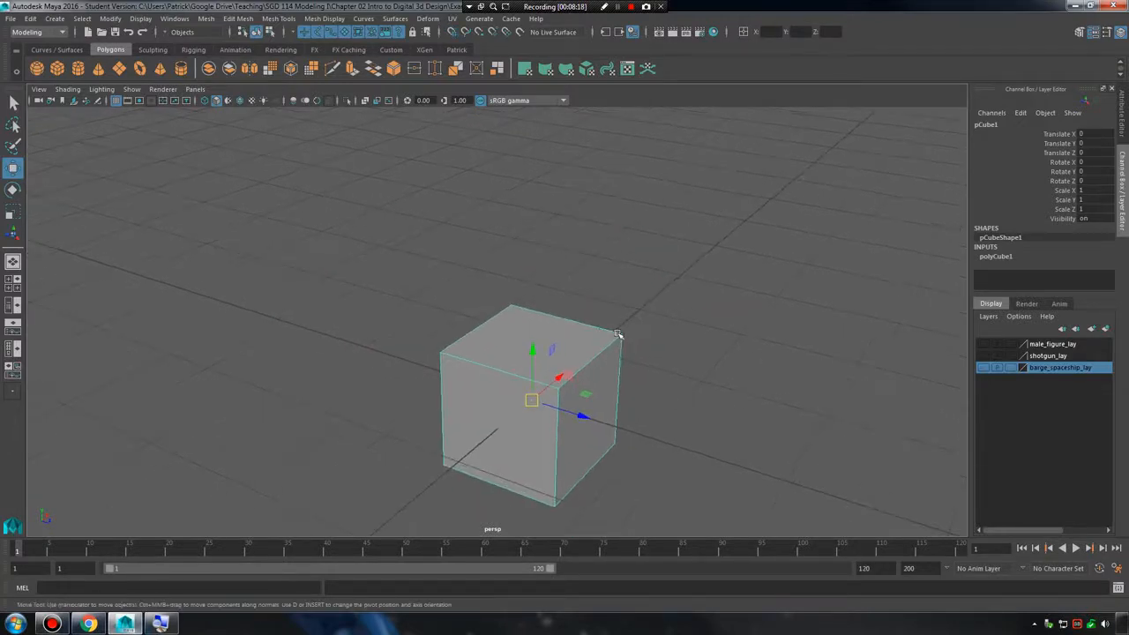
Duplicate the cube and move the copy along the X axis to Translate X 2.858.
key("ctrl+d")
left_click_drag(566, 377, 713, 290)
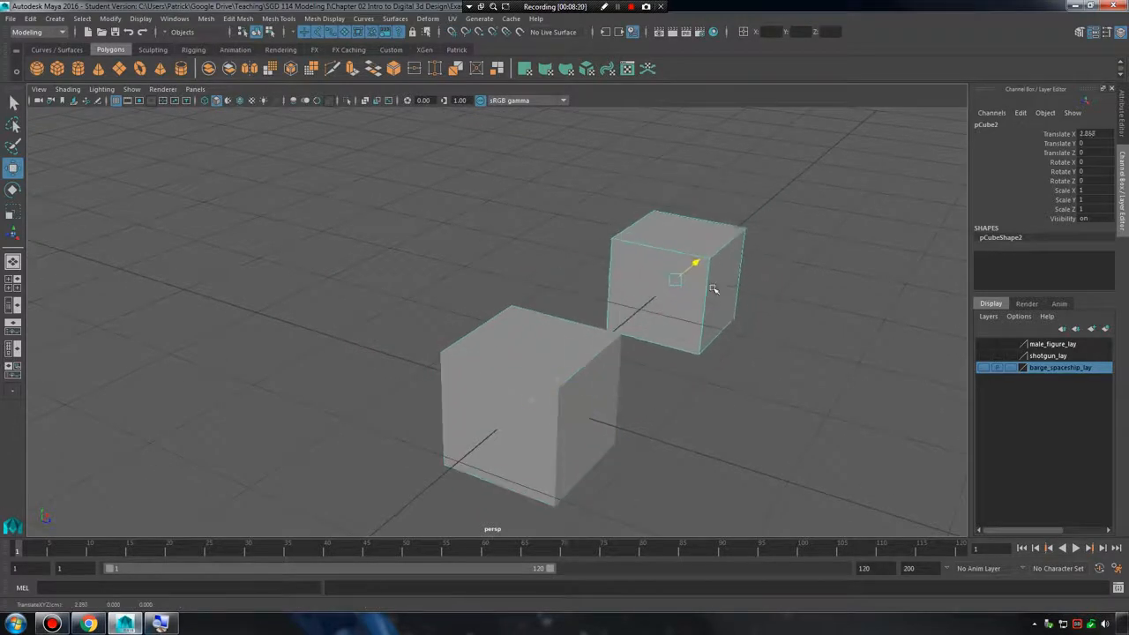
left_click_drag(780, 360, 718, 365, "alt")
right_click_drag(719, 365, 748, 361, "alt")
middle_click_drag(747, 361, 630, 354, "alt")
right_click_drag(630, 355, 624, 333, "alt")
left_click_drag(624, 333, 613, 313, "alt")
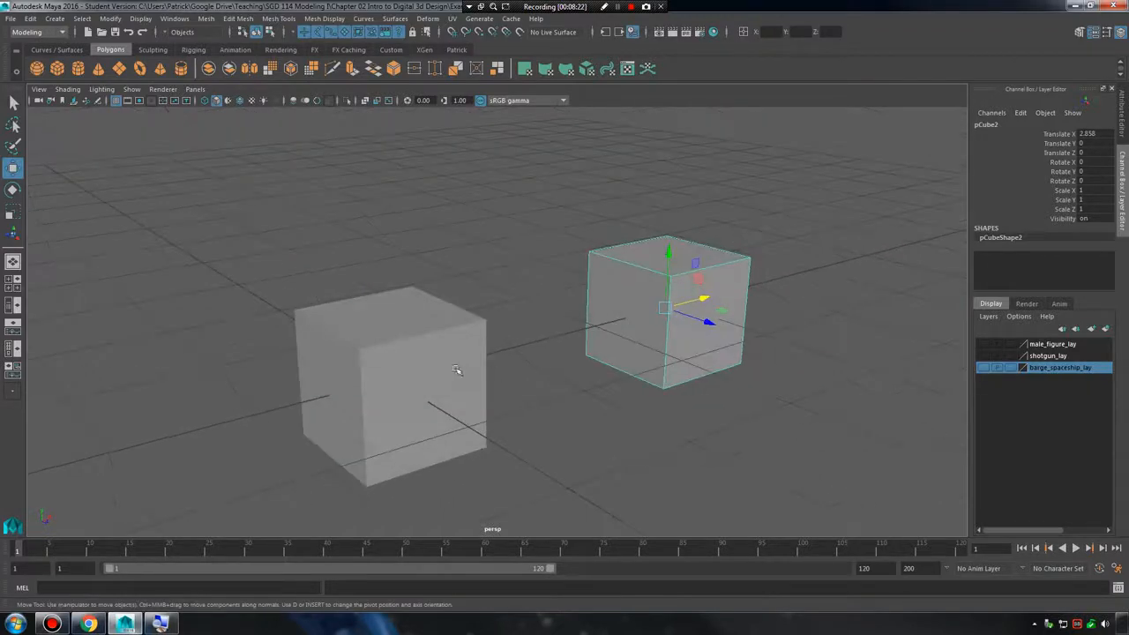
Select the original cube and try moving it toward the duplicate with point snapping.
left_click(482, 367)
left_click(483, 366)
left_click_drag(535, 415, 519, 370, "alt")
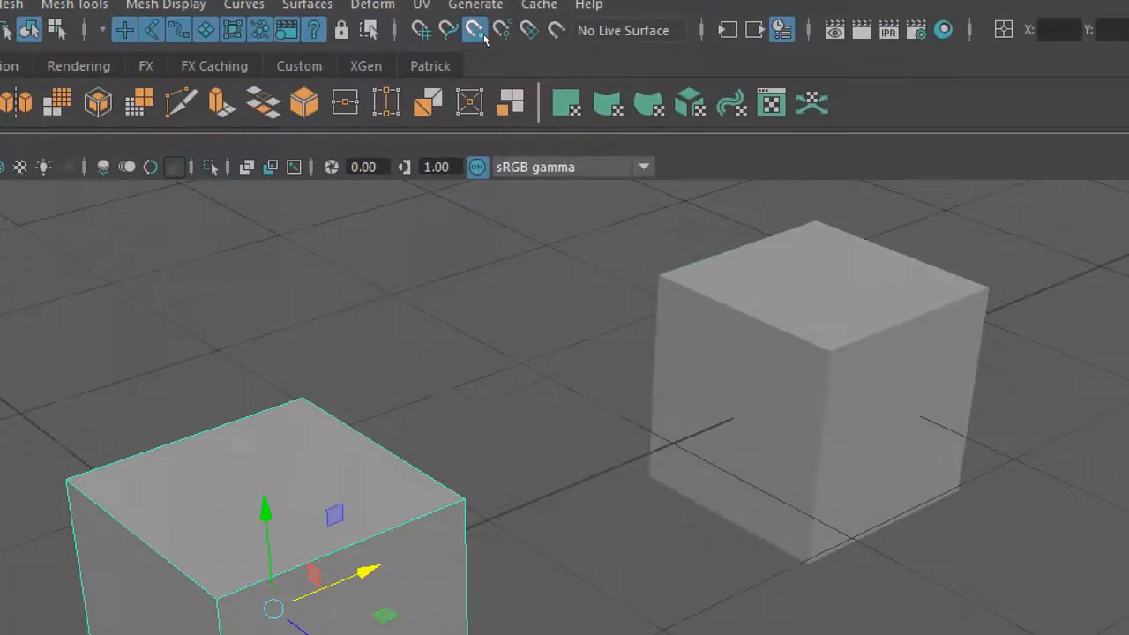
left_click(476, 32)
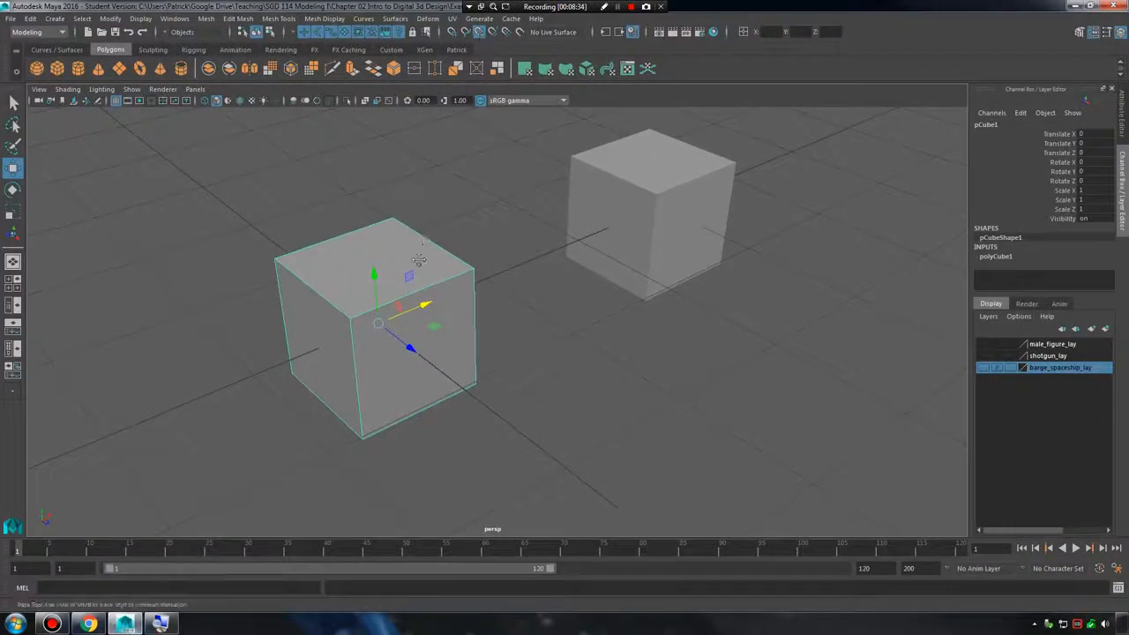
middle_click_drag(420, 263, 419, 320, "alt")
key("v")
left_click_drag(407, 402, 507, 350, "alt")
left_click_drag(604, 305, 515, 345)
Display the cubes with wireframe on shaded and clear the selection.
left_click(651, 277)
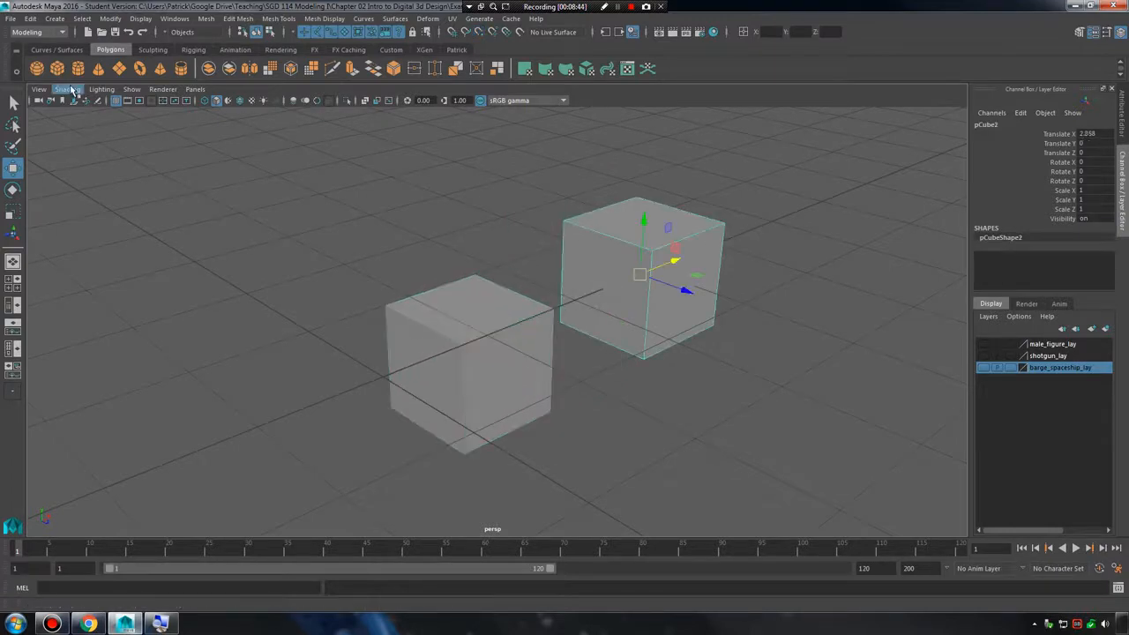
left_click(71, 90)
left_click(105, 206)
left_click(421, 227)
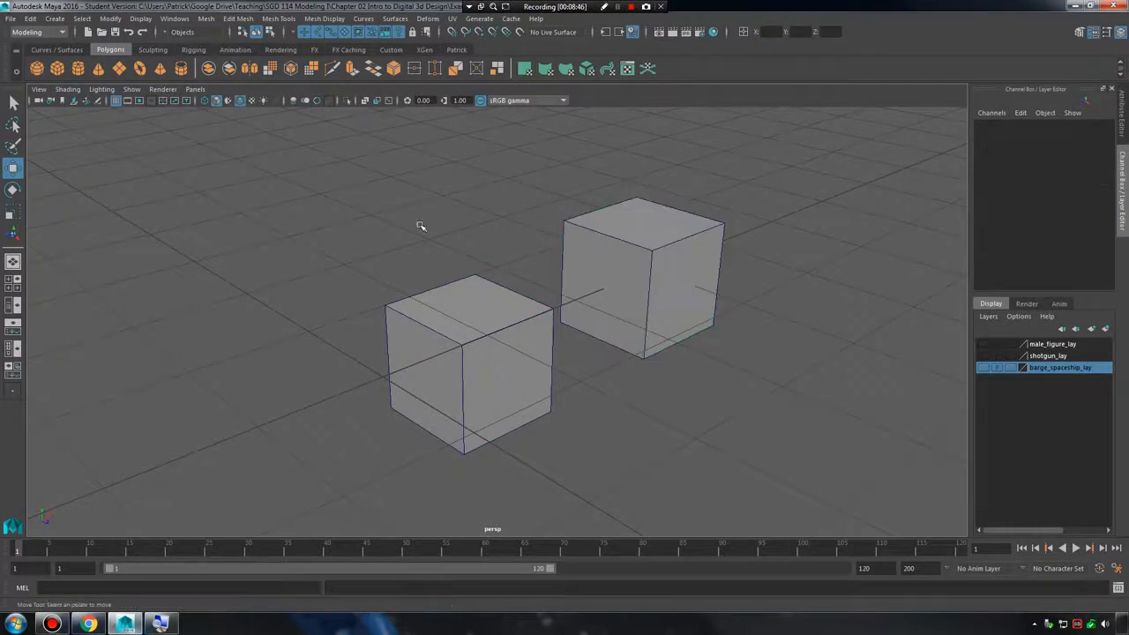
Select the original cube and snap its pivot to the duplicate's lower front corner vertex with point snapping.
middle_click_drag(573, 283, 461, 308, "alt")
right_click_drag(461, 308, 559, 253, "alt")
left_click_drag(594, 262, 569, 263, "alt")
left_click(591, 267)
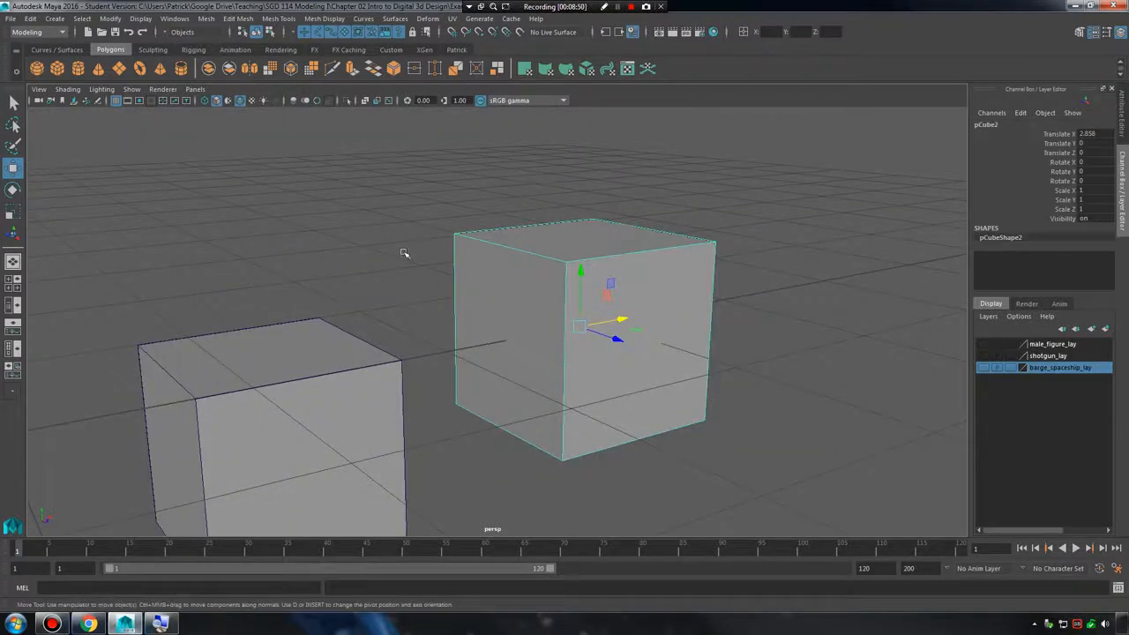
left_click(403, 253)
left_click(332, 420)
key("v")
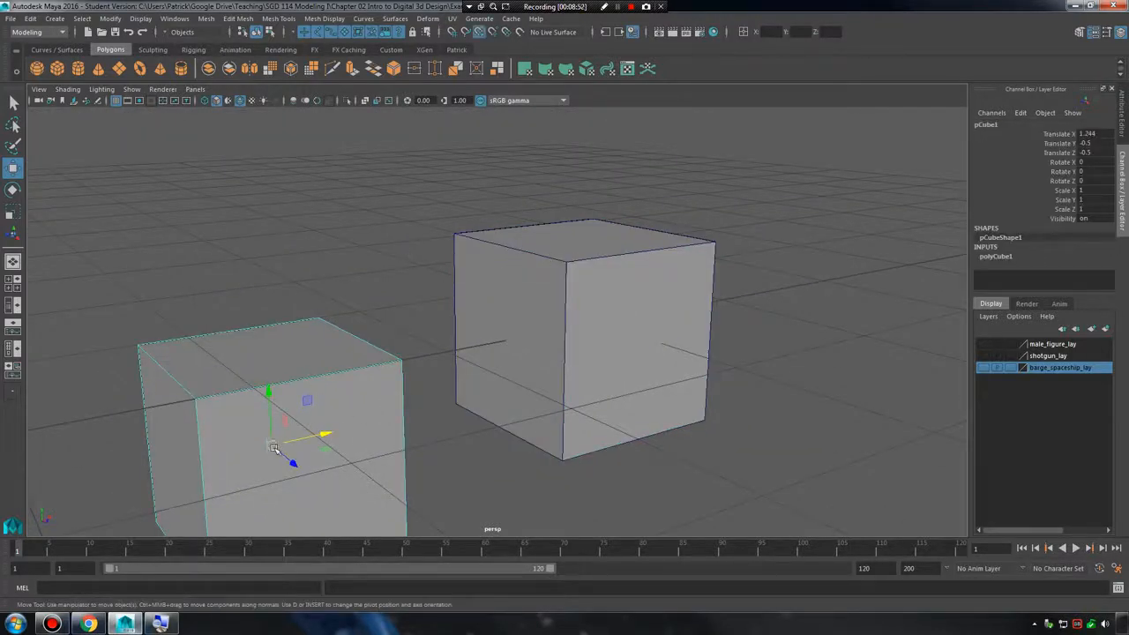
left_click_drag(273, 445, 568, 459)
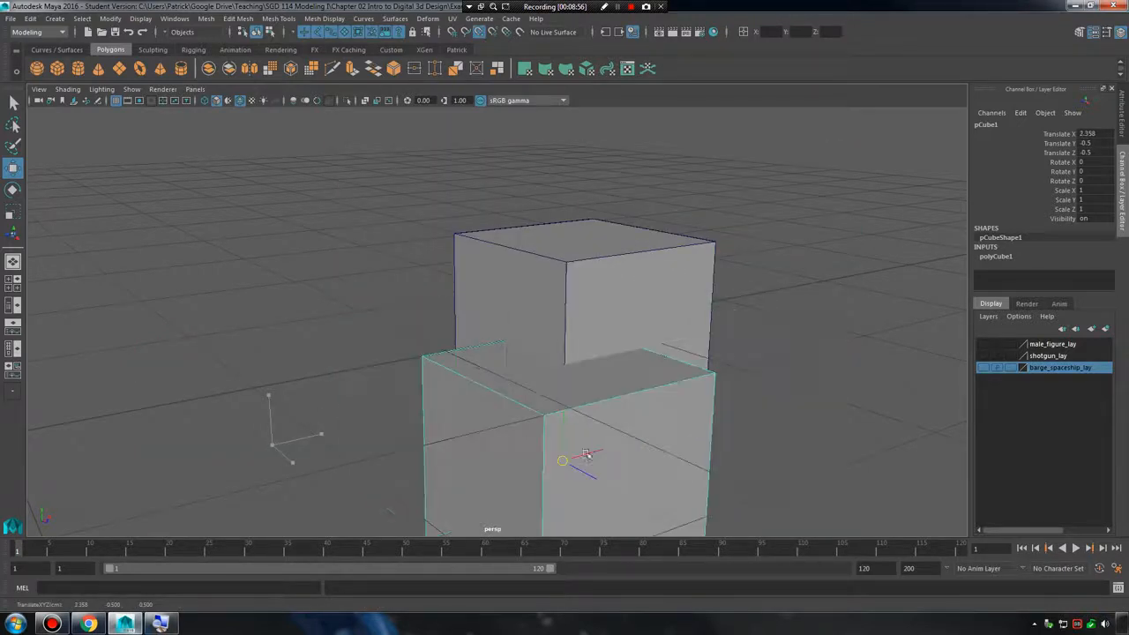
Try moving the duplicate cube's upper back corner vertex in vertex mode, and undo the move.
left_click(495, 256)
right_click(493, 247)
right_click_drag(492, 247, 444, 249)
left_click_drag(426, 214, 453, 233)
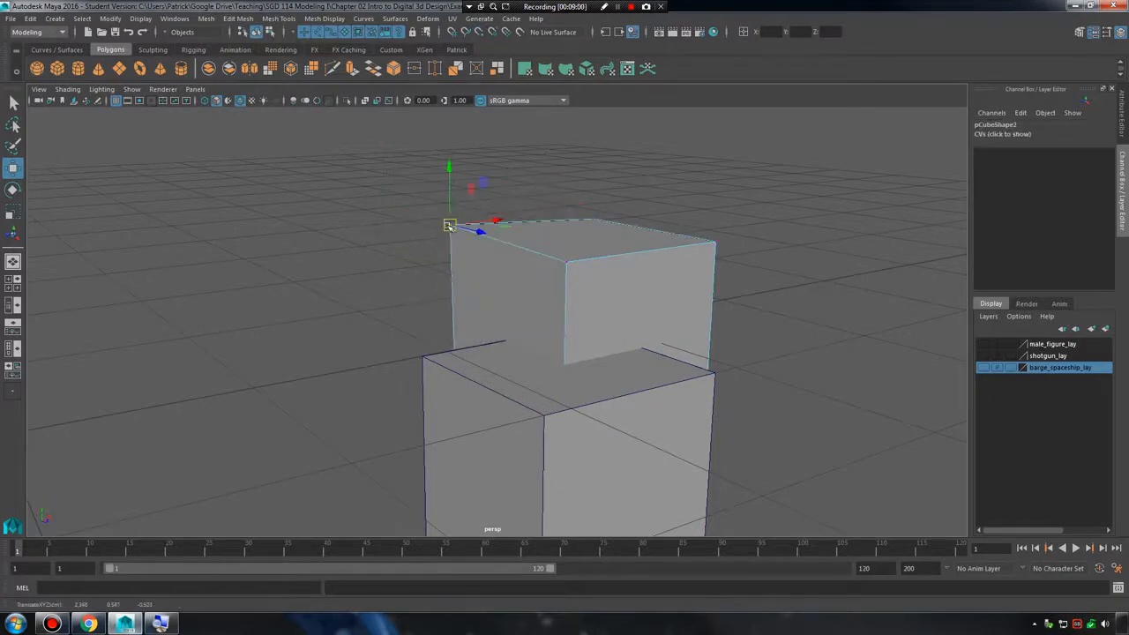
key("ctrl+z")
Move the original cube freely away from the duplicate to about Translate X 0.775, Y 0.029 and Z -0.38.
right_click_drag(572, 274, 650, 230)
left_click(589, 396)
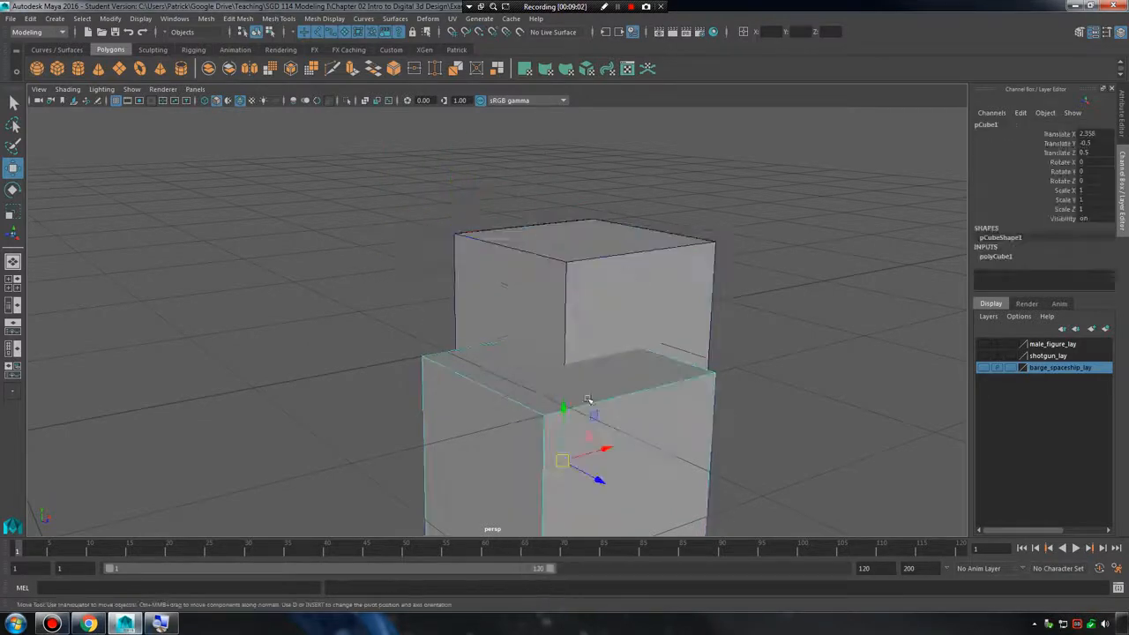
right_click_drag(589, 395, 508, 388, "alt")
left_click_drag(578, 391, 432, 439)
middle_click_drag(432, 439, 435, 364, "alt")
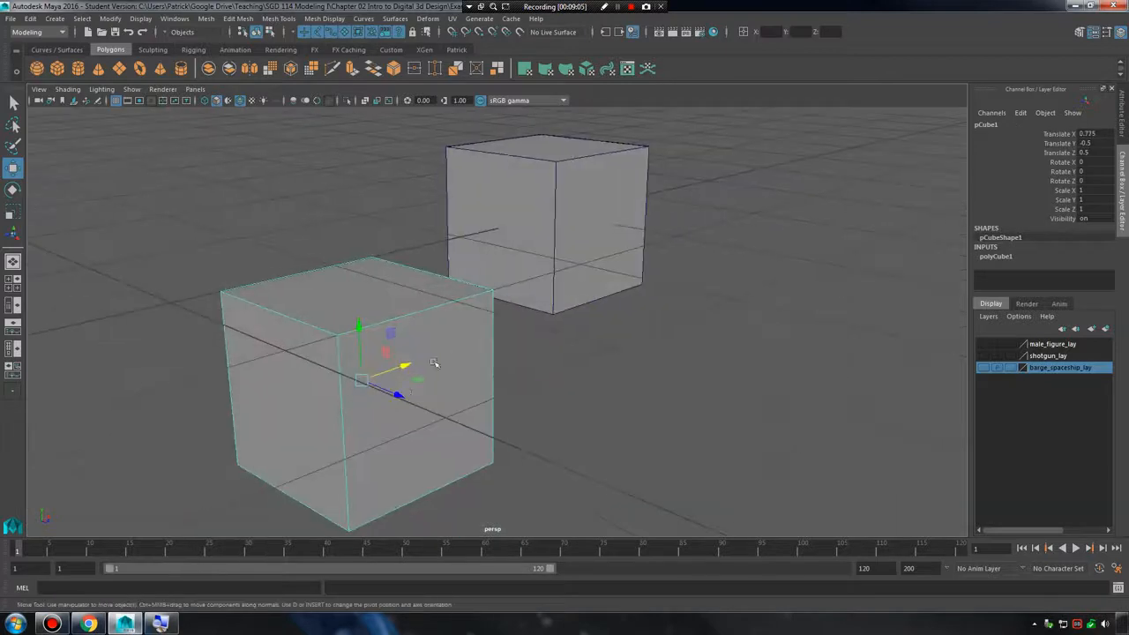
left_click_drag(403, 394, 267, 216)
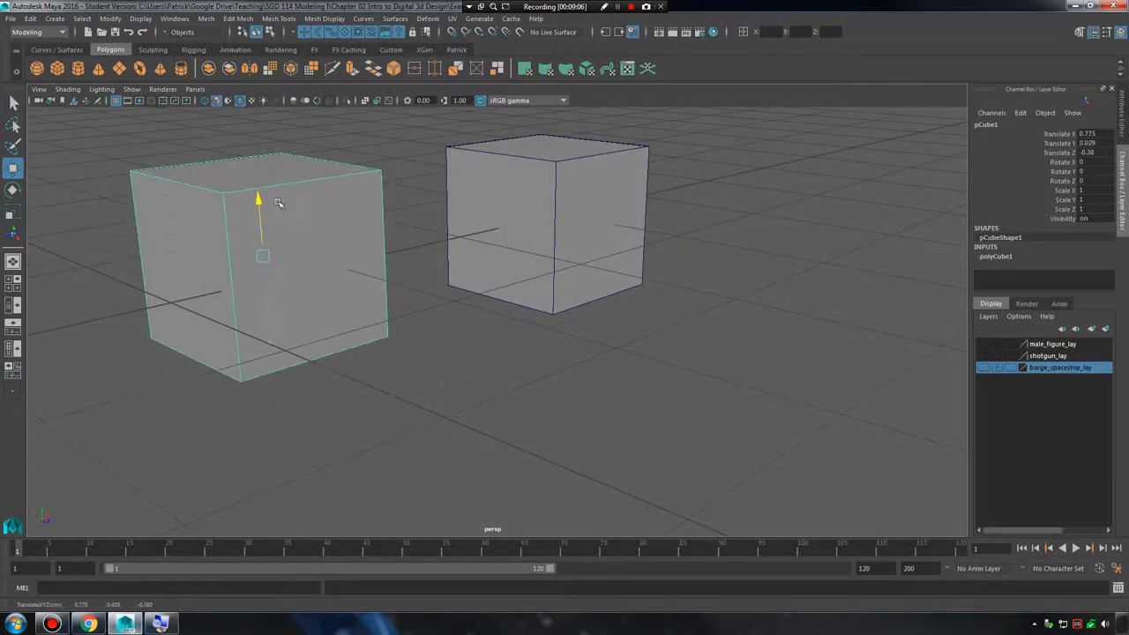
Snap the original cube to the grid, and to the duplicate's lower corner vertex with point snapping.
key("x")
left_click_drag(261, 255, 172, 302)
key("v")
left_click_drag(561, 385, 323, 220)
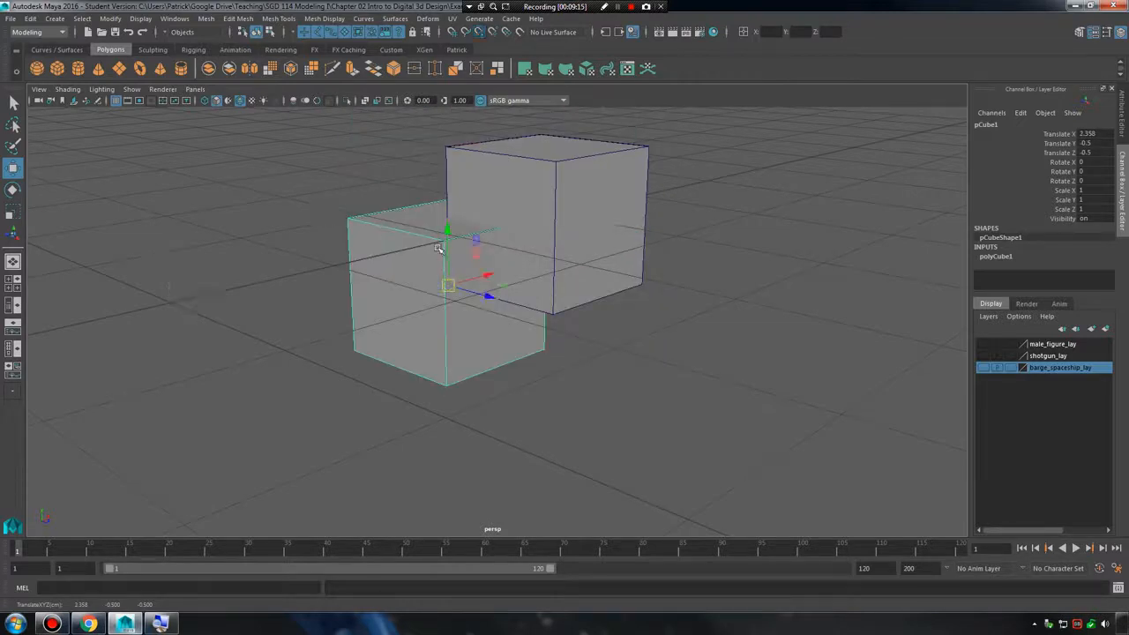
Reset the original cube's transformations and delete the duplicate cube.
left_click(584, 210)
left_click(413, 273)
left_click(110, 18)
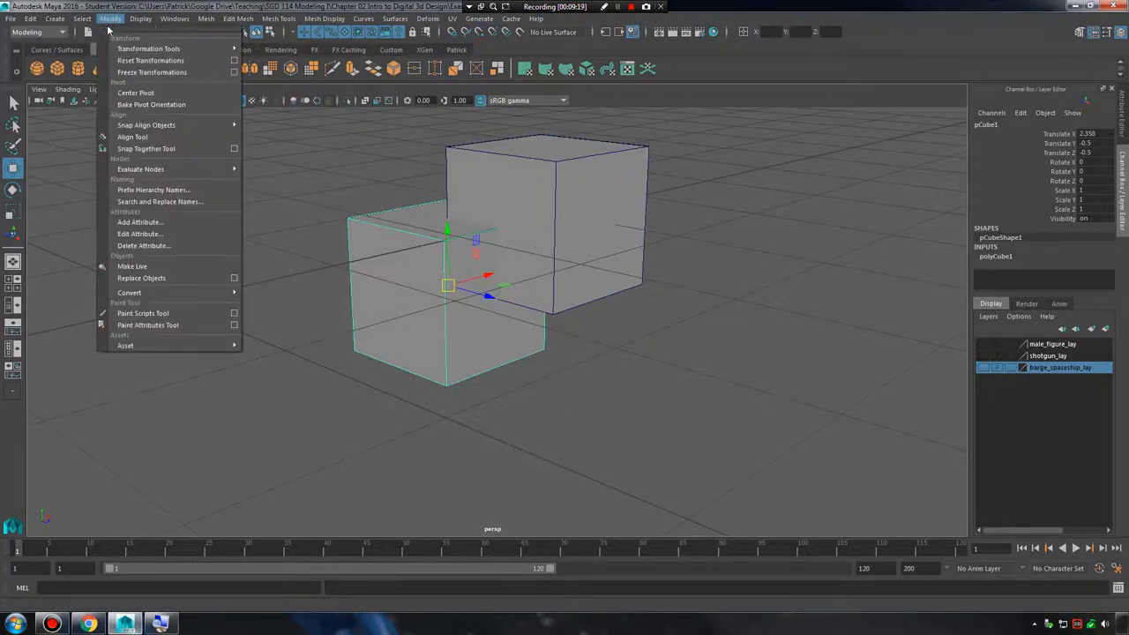
left_click(164, 56)
left_click(544, 193)
key("Delete")
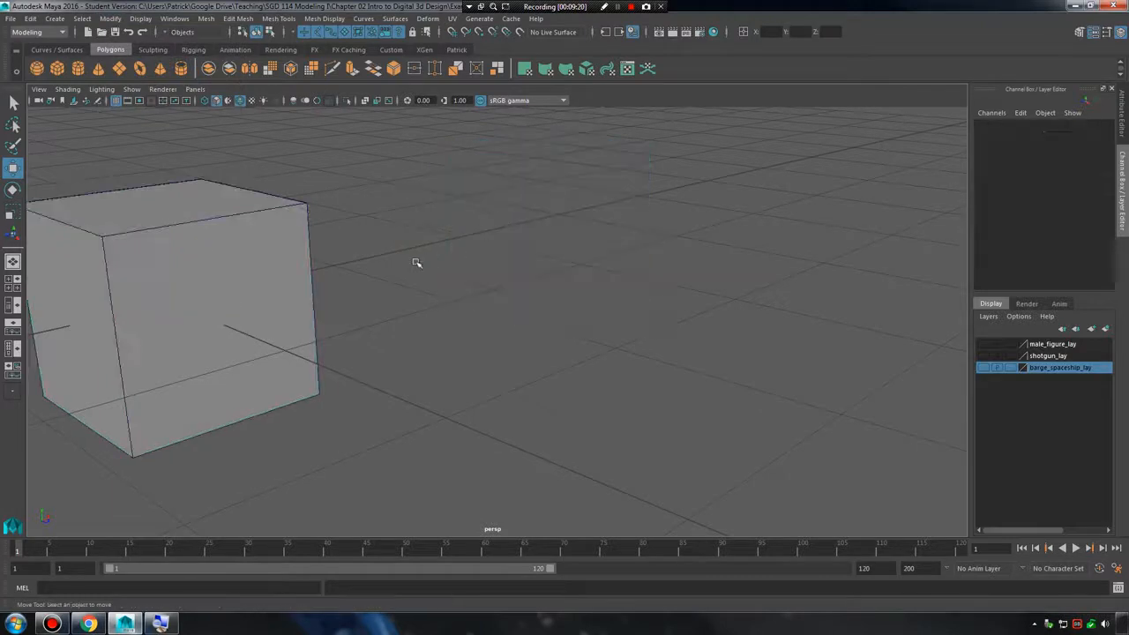
Examine the remaining cube and its corner vertices from several angles.
middle_click_drag(281, 292, 534, 308, "alt")
left_click_drag(535, 308, 559, 290, "alt")
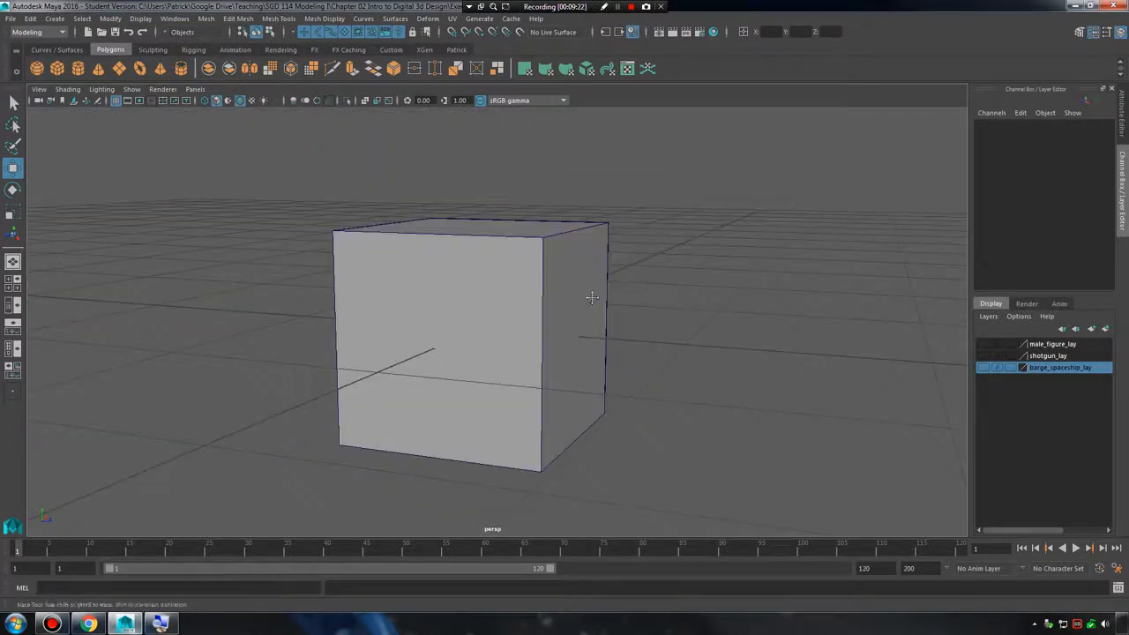
right_click_drag(559, 291, 642, 314, "alt")
middle_click_drag(622, 320, 698, 312, "alt")
right_click_drag(697, 312, 605, 274, "alt")
left_click_drag(605, 274, 529, 292, "alt")
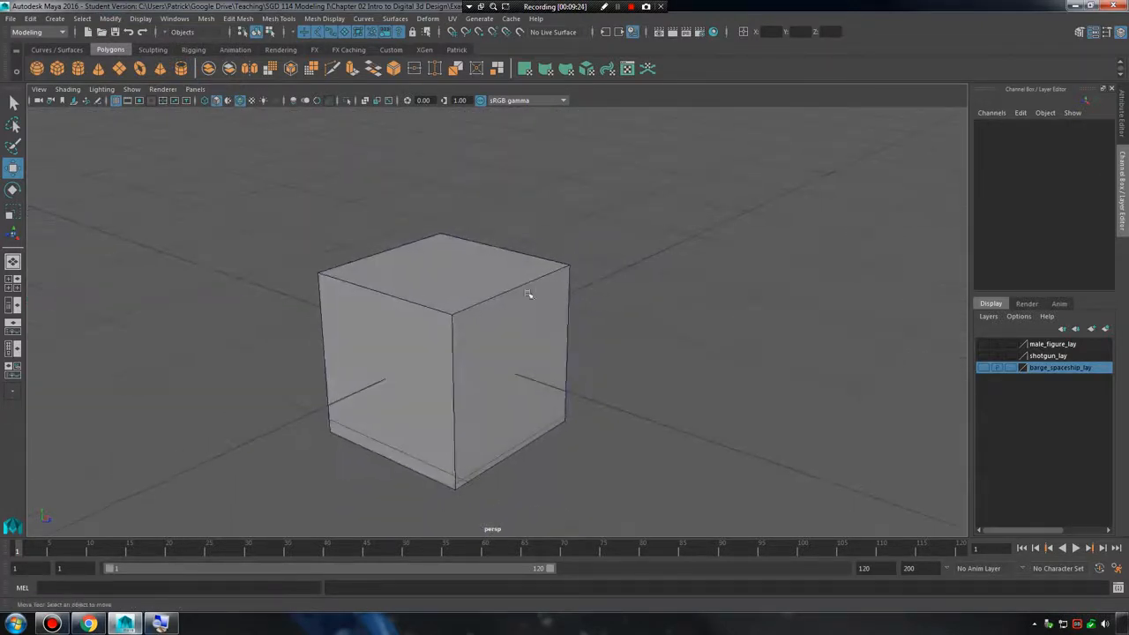
right_click_drag(529, 292, 559, 300, "alt")
middle_click_drag(559, 300, 599, 257, "alt")
scroll(599, 257, "down", 3)
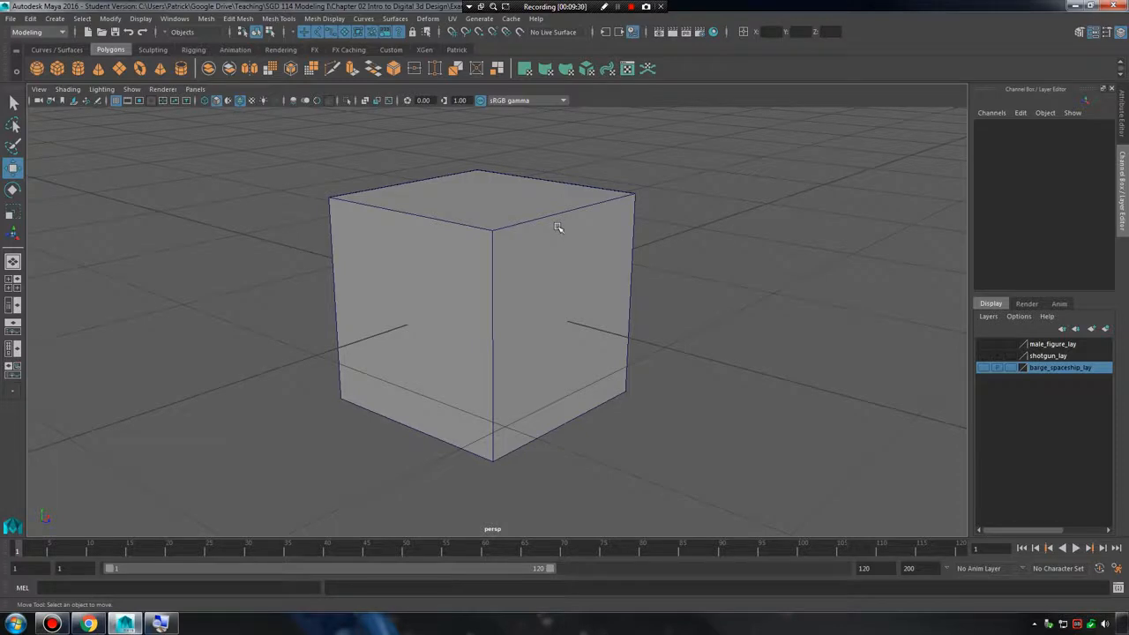
left_click_drag(557, 228, 522, 244, "alt")
left_click(539, 245)
right_click_drag(522, 245, 531, 215)
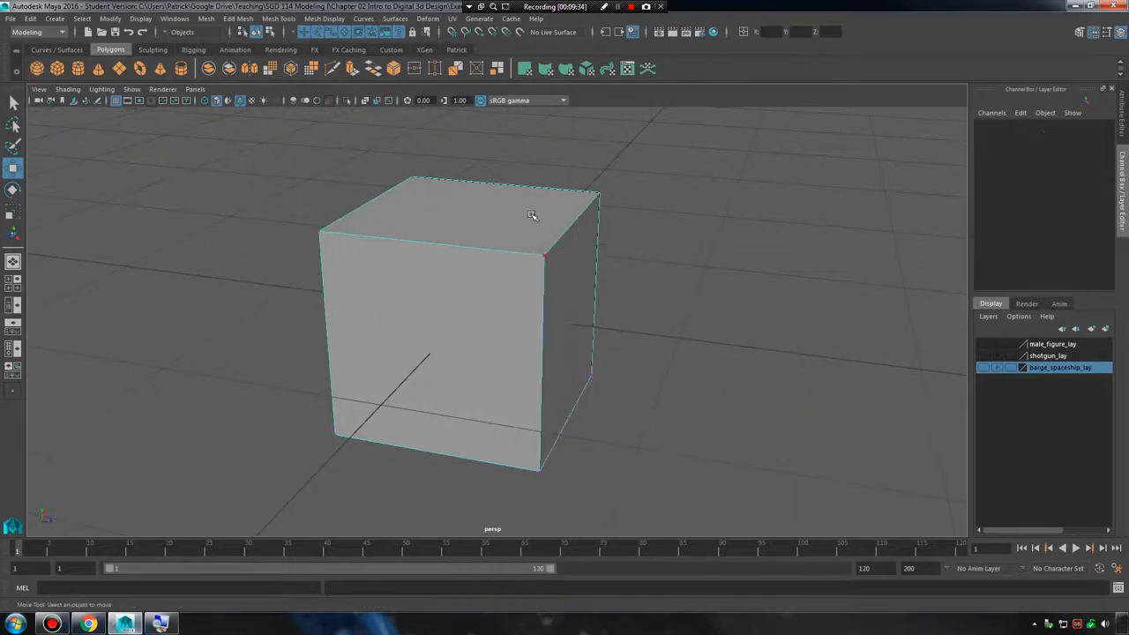
mouse_move(536, 274)
right_mouse_down()
mouse_move(539, 298)
mouse_move(548, 275)
right_mouse_up()
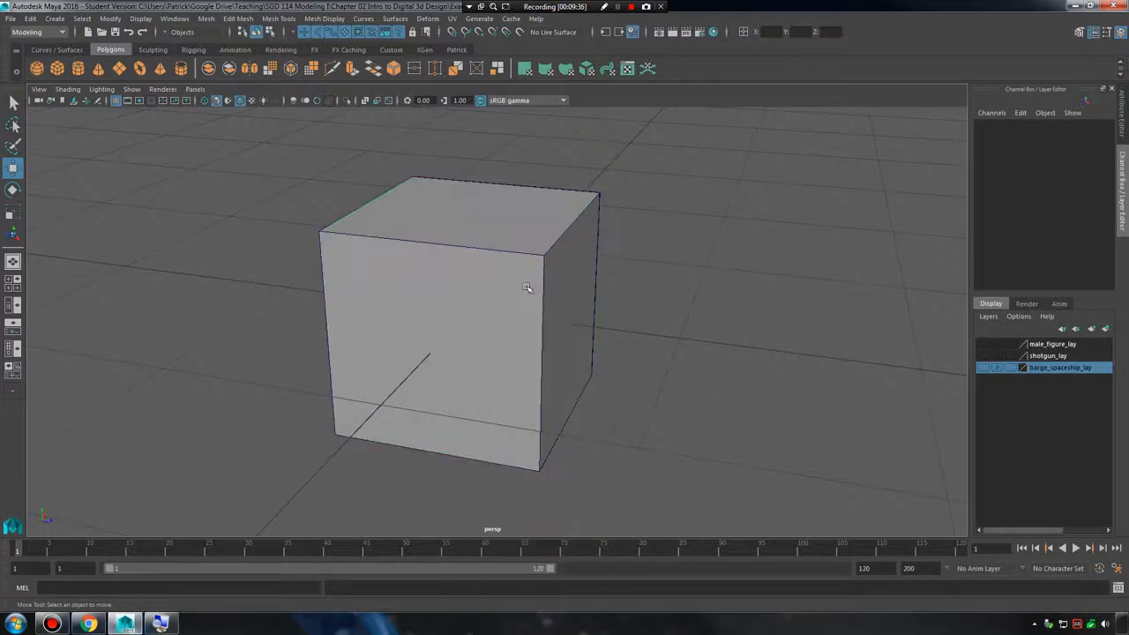
left_click(529, 291)
left_click_drag(527, 314, 525, 295, "alt")
left_click(55, 19)
mouse_move(89, 60)
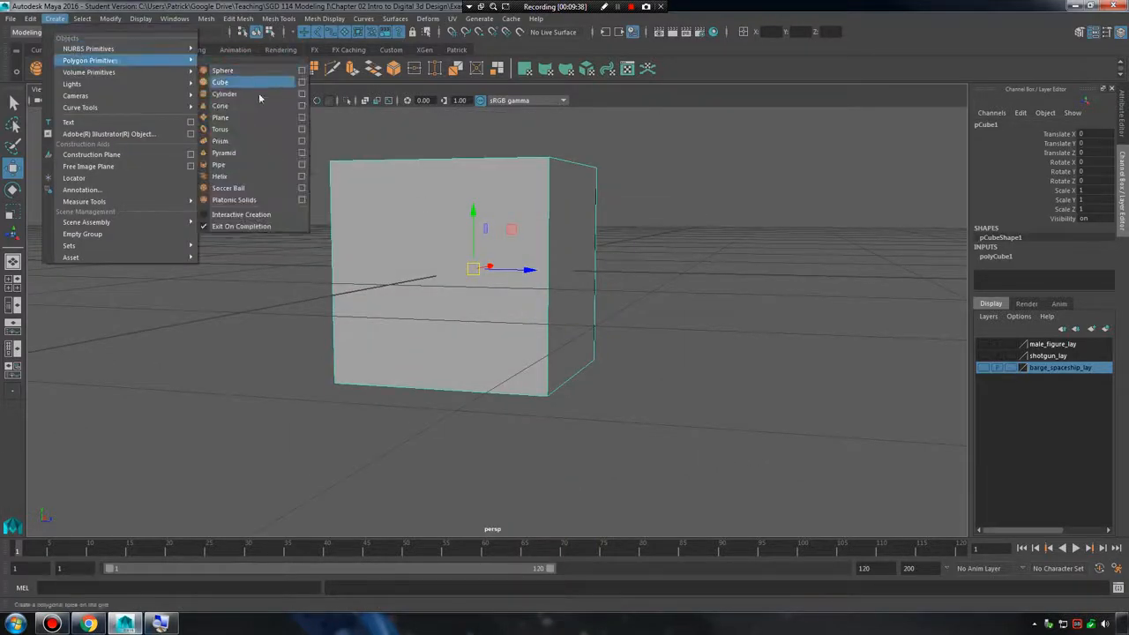
left_click(219, 117)
left_click_drag(529, 264, 559, 254, "alt")
left_click_drag(498, 204, 490, 128)
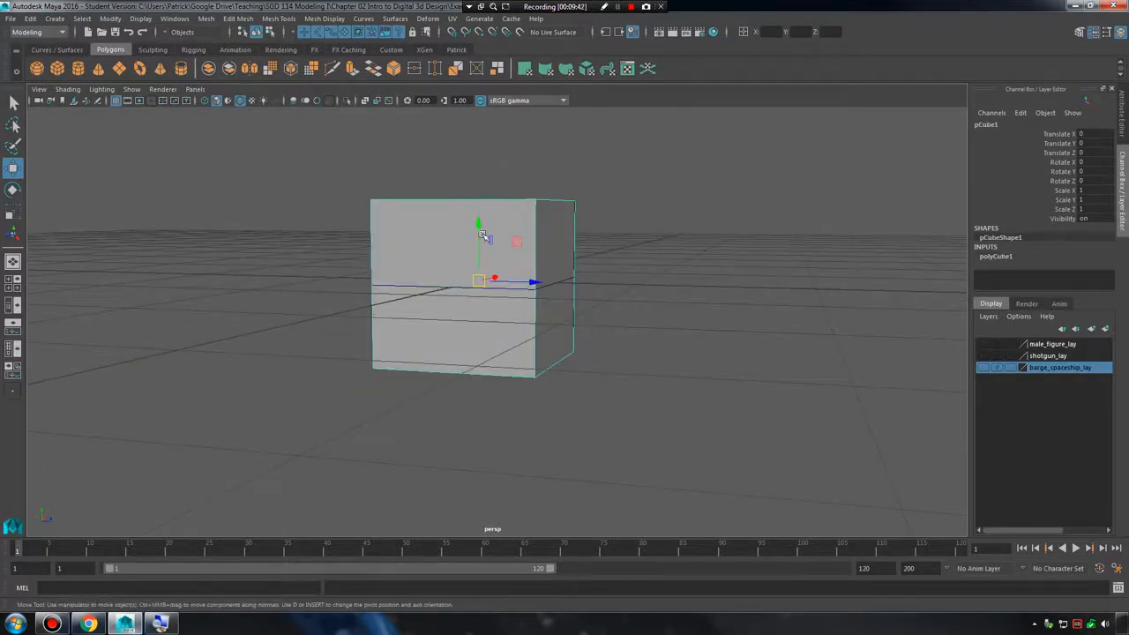
key("ctrl+z")
key("ctrl+s")
left_click(589, 320)
key("ctrl+z")
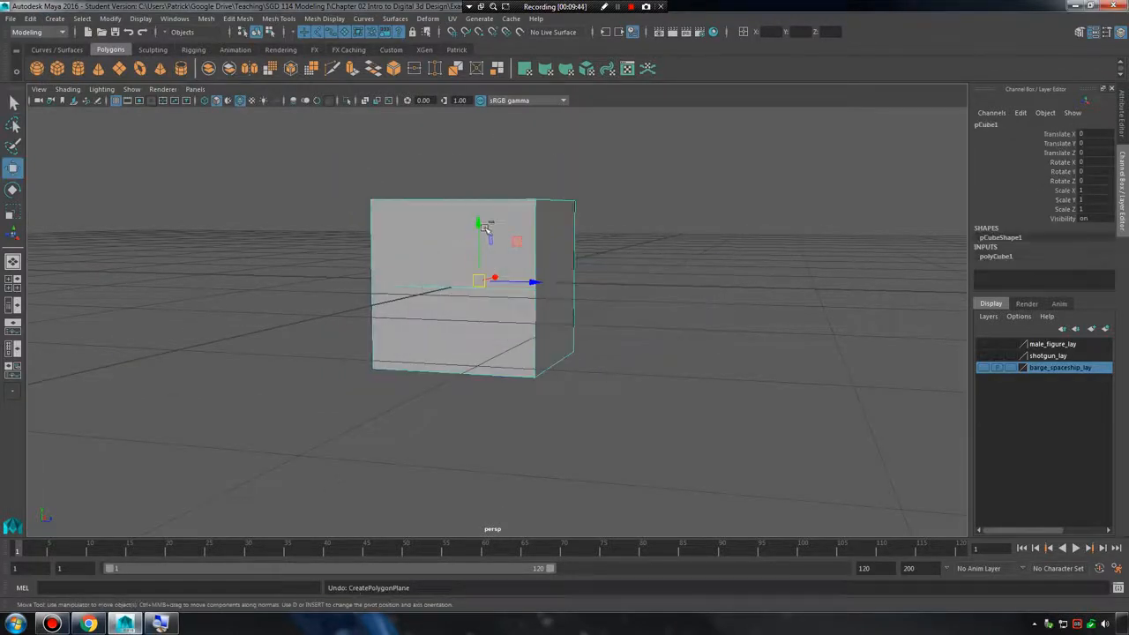
Create a polygon plane and raise it above the cube to Translate Y 0.899.
left_click(338, 244)
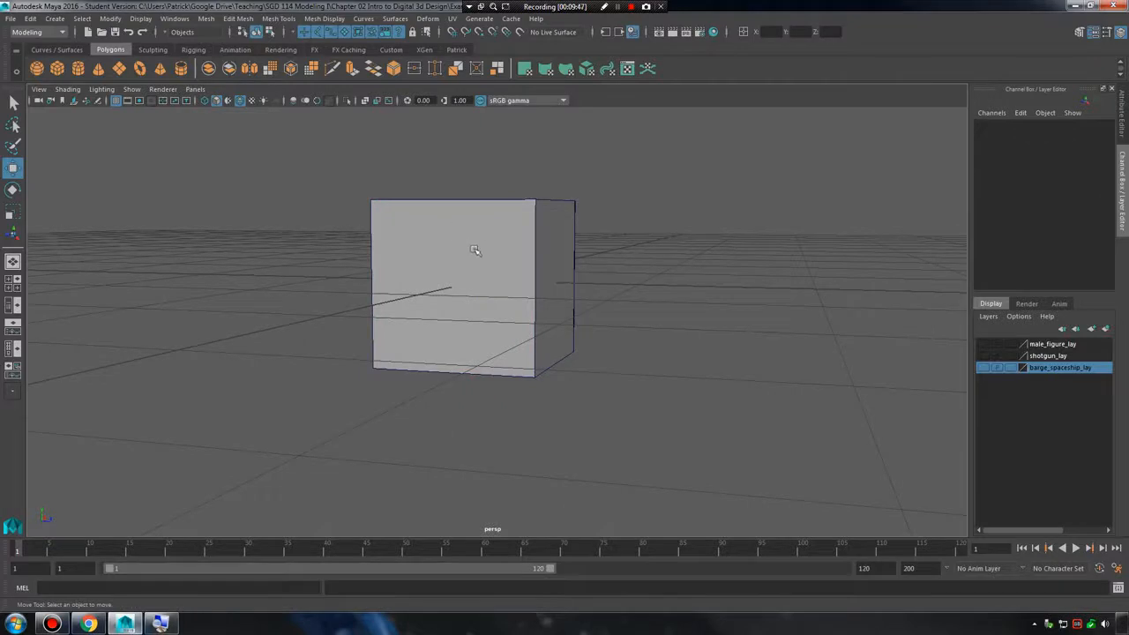
left_click(54, 19)
mouse_move(90, 60)
left_click(220, 117)
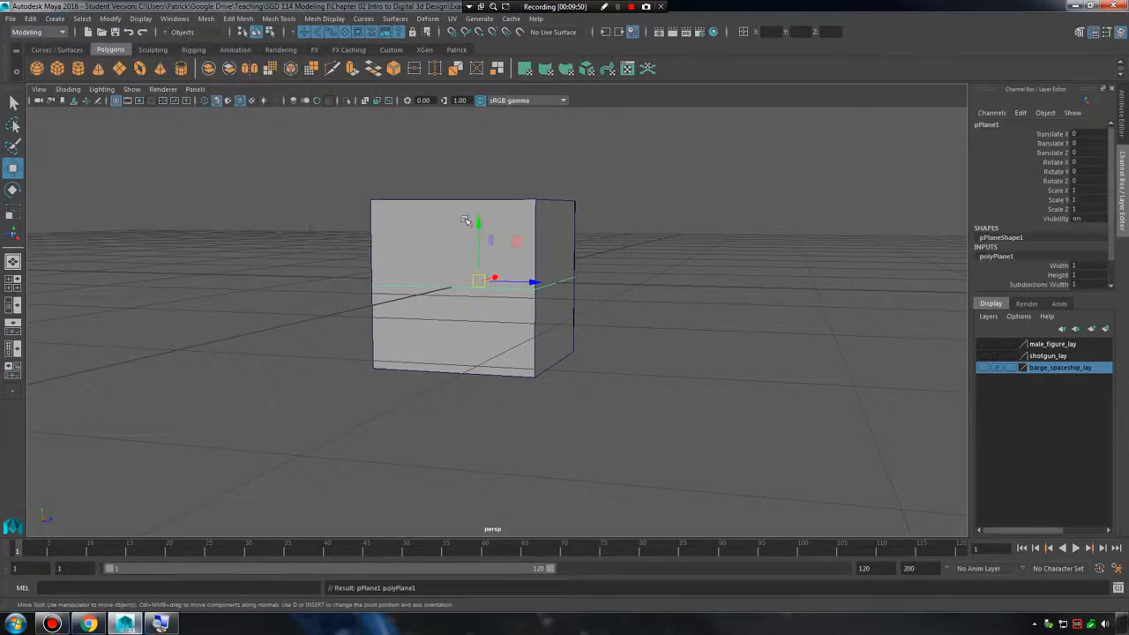
left_click_drag(491, 171, 609, 290)
right_click_drag(609, 289, 713, 320, "alt")
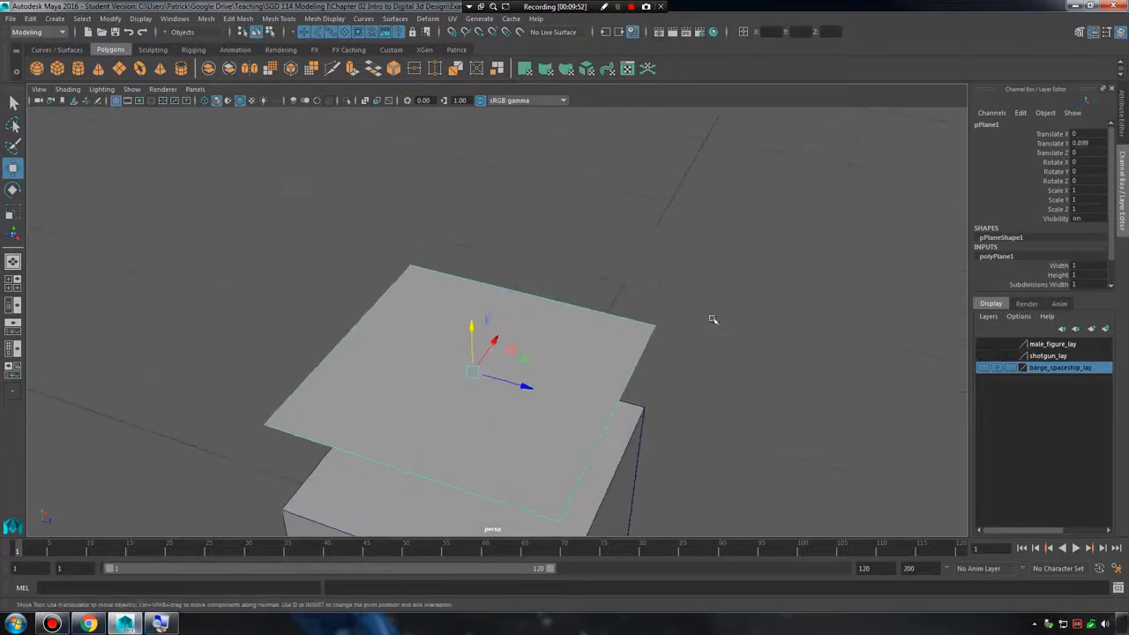
Delete one corner vertex of the plane in vertex mode.
middle_click_drag(713, 320, 597, 221, "alt")
right_click_drag(597, 222, 617, 221, "alt")
right_click(550, 212)
right_click_drag(550, 212, 494, 213)
left_click_drag(322, 131, 425, 181)
key("Delete")
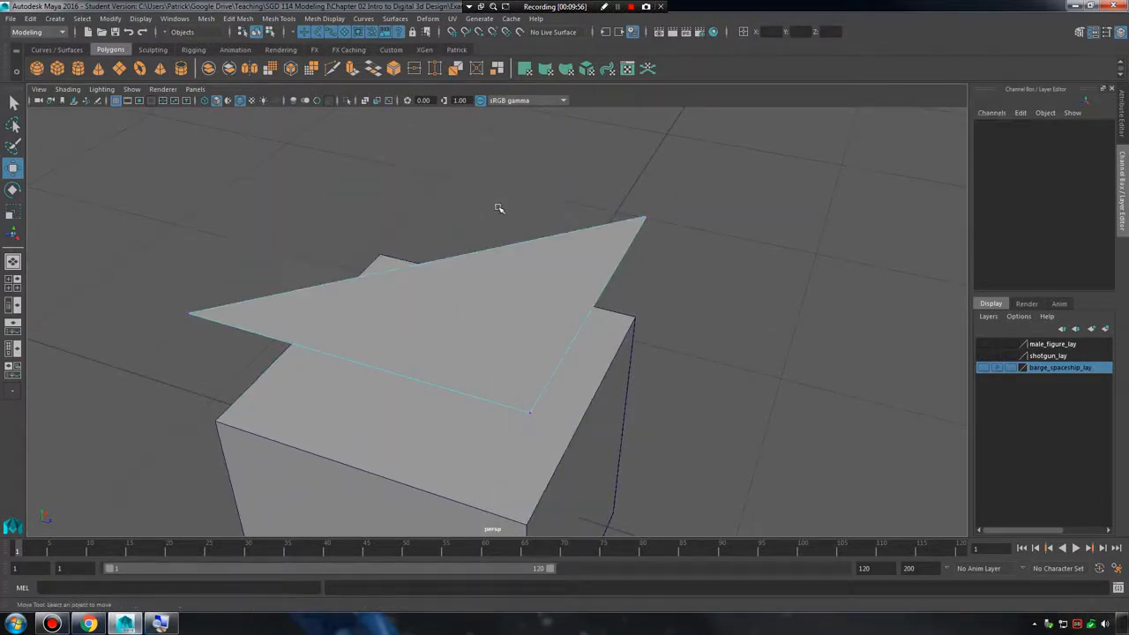
Try to delete another corner vertex of the triangular plane, and select that vertex.
left_click_drag(565, 248, 783, 308, "alt")
key("Delete")
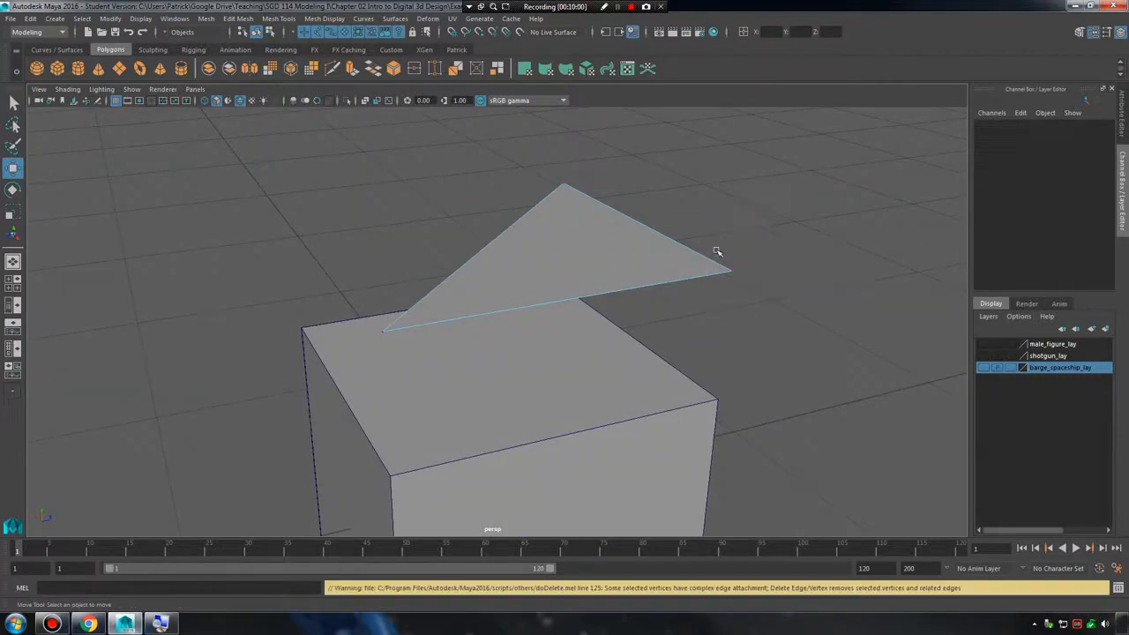
left_click_drag(717, 253, 769, 295)
key("Delete")
left_click(730, 271)
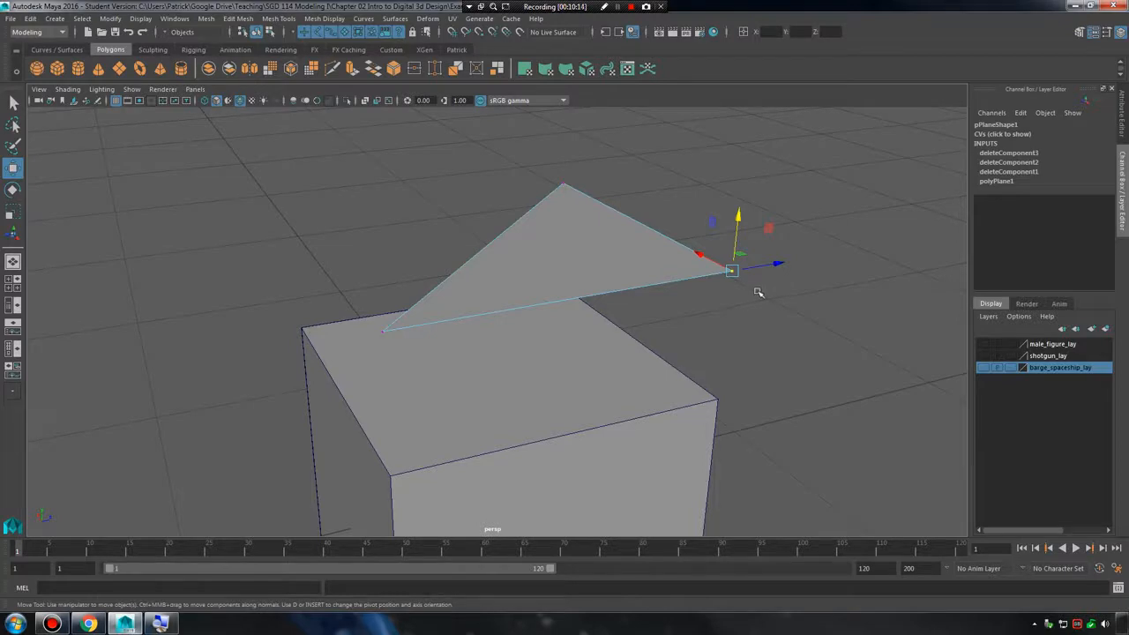
Examine the triangular plane edge-on and select its face to check its flatness.
left_click_drag(667, 292, 644, 344, "alt")
left_click_drag(710, 315, 635, 280)
left_click_drag(577, 330, 673, 340, "alt")
middle_click_drag(673, 340, 685, 300, "alt")
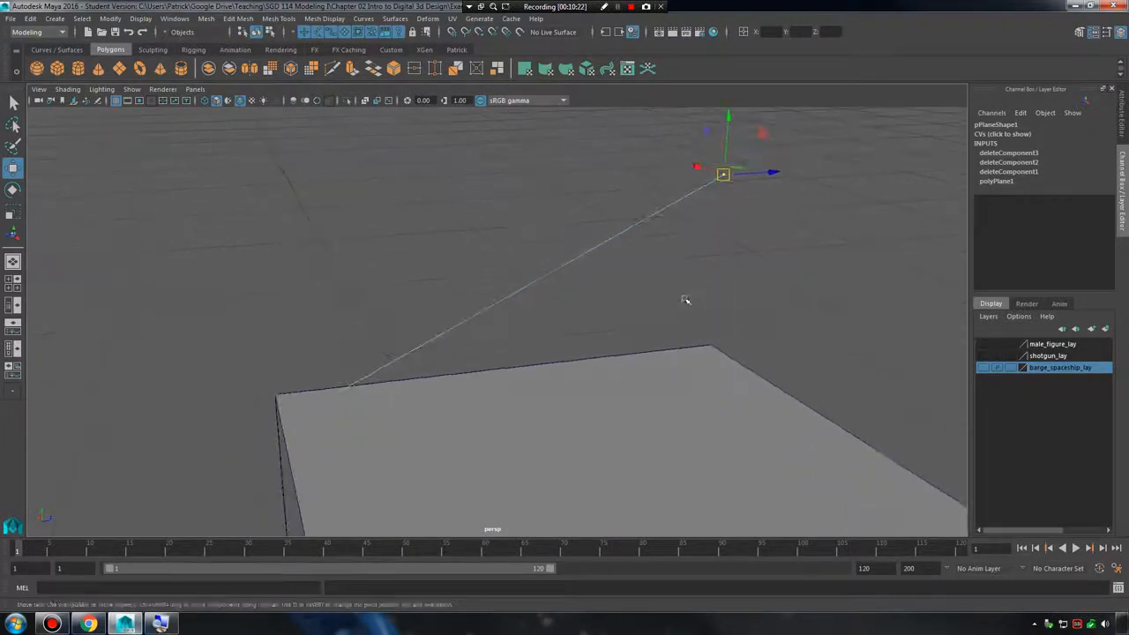
left_click_drag(685, 300, 690, 291, "alt")
middle_click_drag(684, 254, 676, 268, "alt")
right_click_drag(676, 269, 668, 282, "alt")
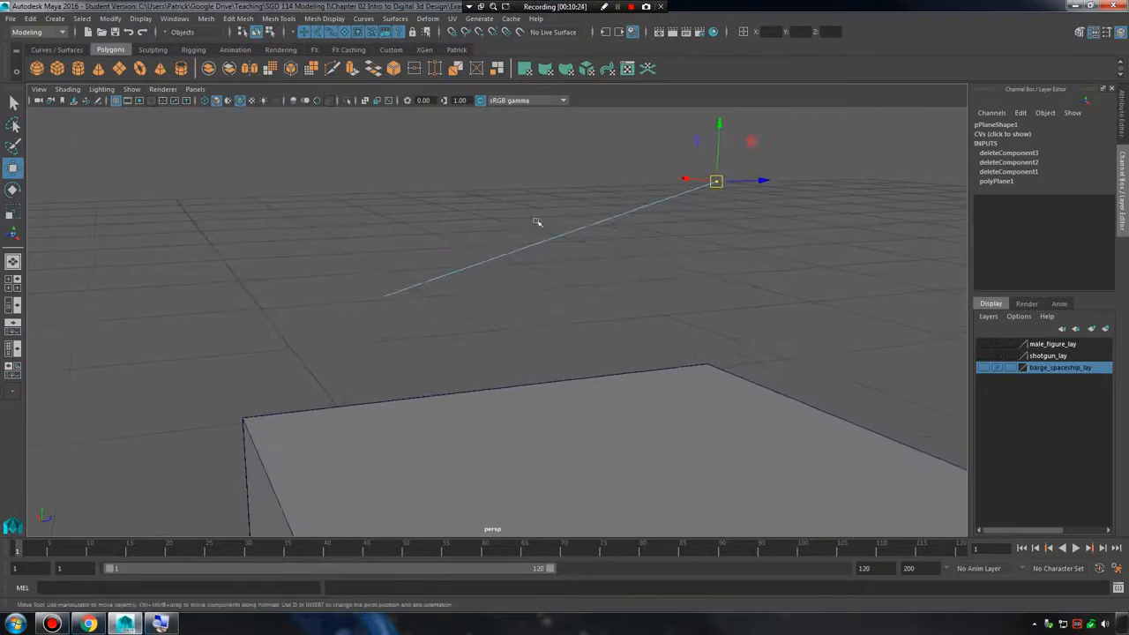
right_click_drag(576, 231, 576, 250)
left_click_drag(557, 174, 628, 267)
left_click(673, 278)
mouse_move(635, 268)
right_mouse_down("alt")
mouse_move(612, 270)
mouse_move(654, 270)
right_mouse_up("alt")
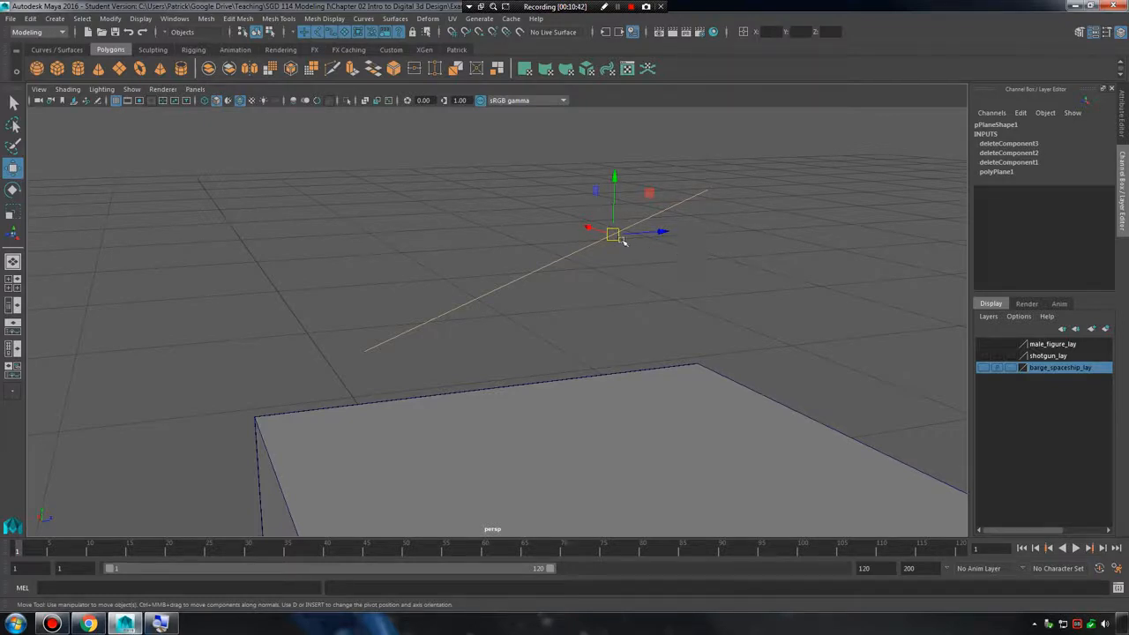
Select the triangular plane as a whole object and delete it.
left_click(582, 300)
left_click_drag(525, 255, 571, 311)
right_click_drag(589, 245, 648, 227)
left_click_drag(552, 205, 607, 268)
key("Delete")
scroll(610, 270, "down", 5)
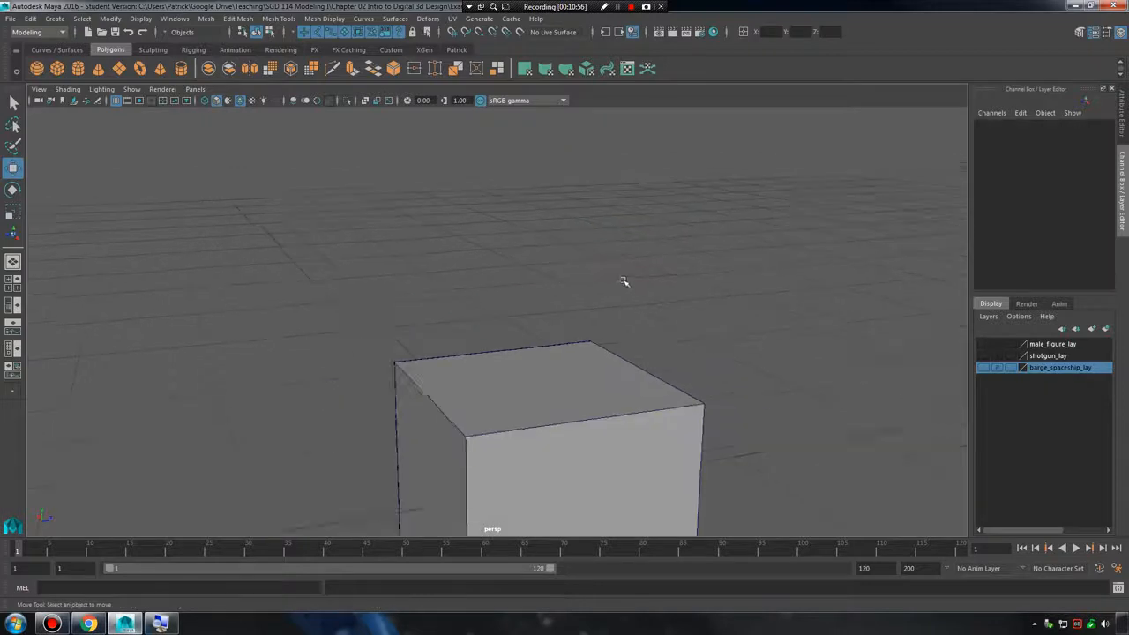
Switch the cube to component selection and select its side face.
middle_click_drag(605, 330, 527, 251, "alt")
right_click_drag(527, 251, 627, 302, "alt")
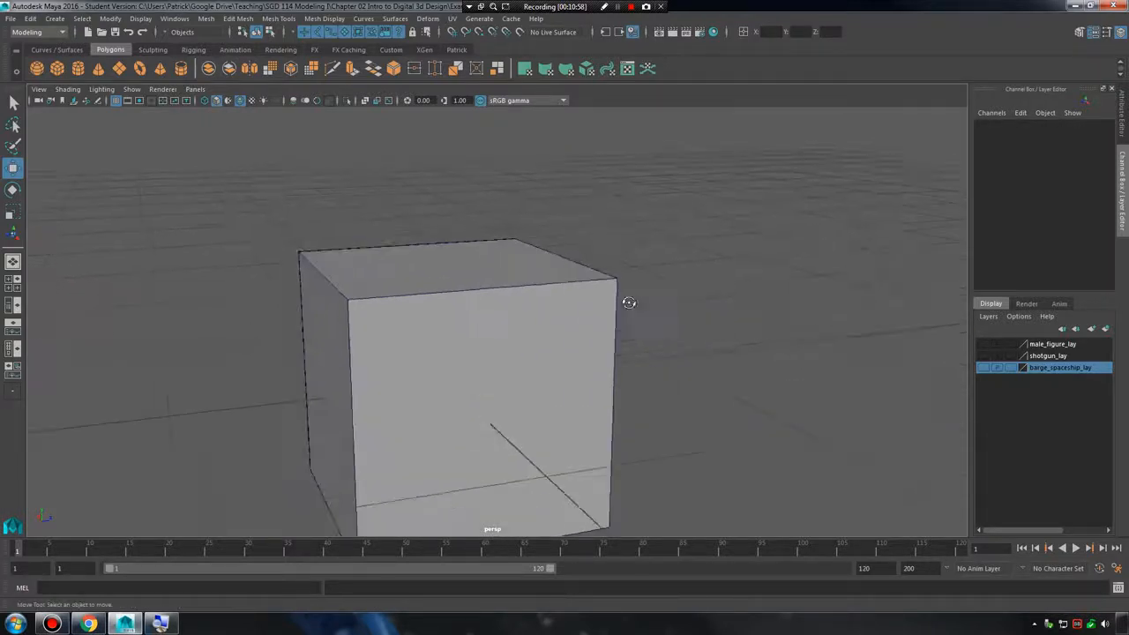
left_click_drag(627, 302, 496, 245, "alt")
right_click_drag(497, 245, 435, 235)
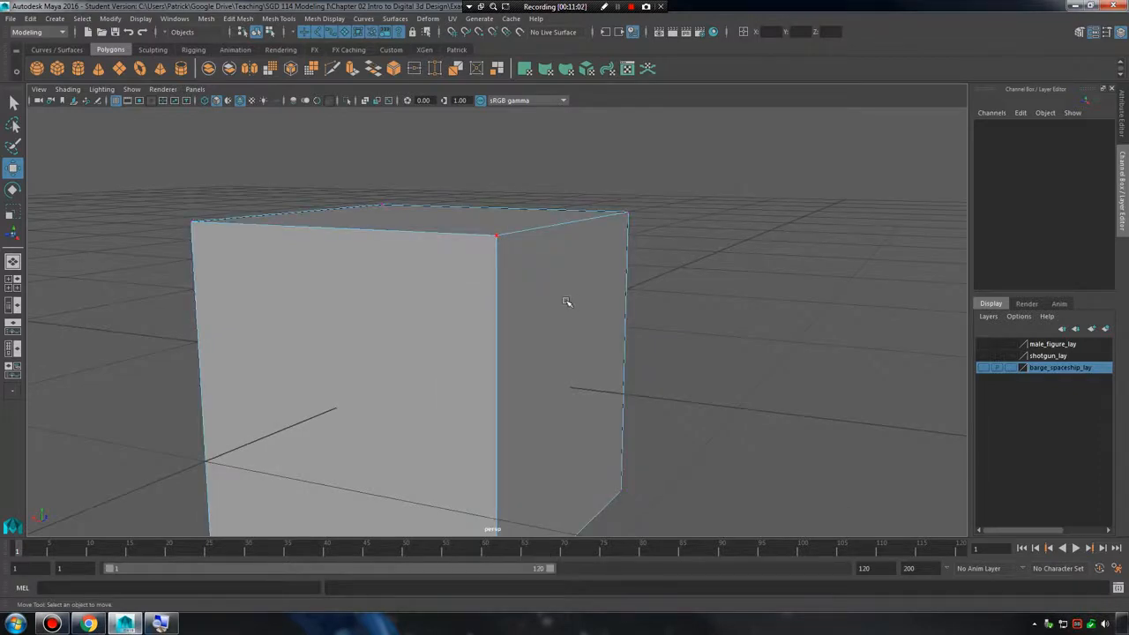
middle_click_drag(605, 301, 558, 226, "alt")
scroll(548, 235, "up", 1)
right_click_drag(547, 238, 552, 266)
middle_click_drag(553, 265, 562, 342, "alt")
left_click(529, 275)
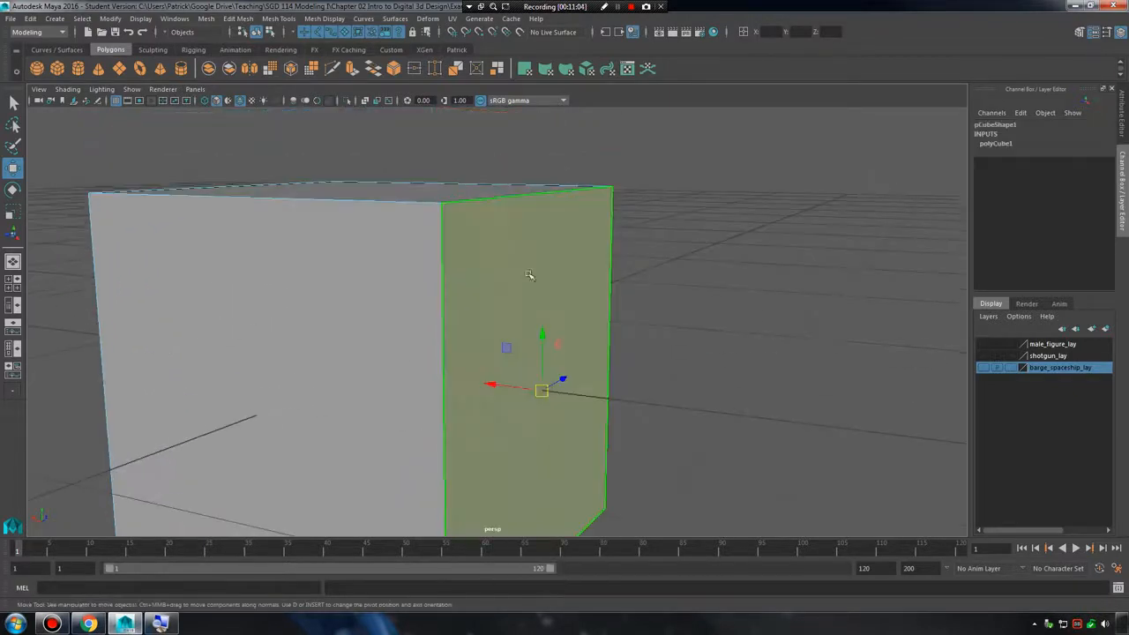
Move the cube's upper corner vertex inward along the X axis and select the top face.
right_click_drag(495, 224, 437, 223)
left_click(442, 206)
left_click_drag(526, 289, 466, 263, "alt")
right_click_drag(466, 262, 465, 297)
left_click_drag(655, 264, 563, 252, "alt")
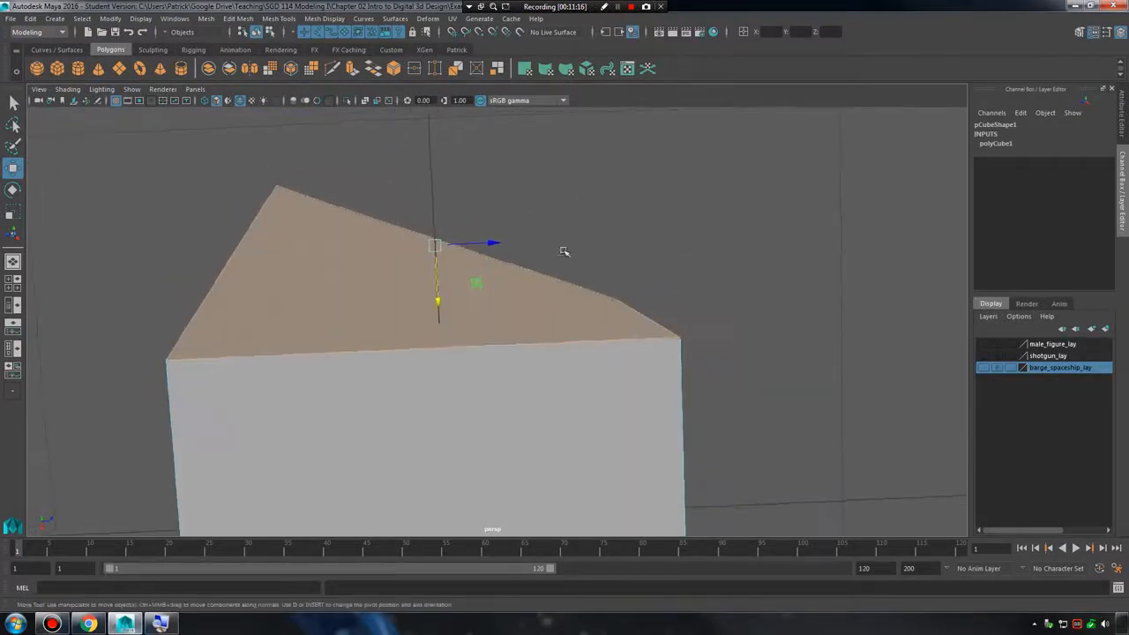
left_click_drag(489, 278, 521, 269)
left_click(706, 247)
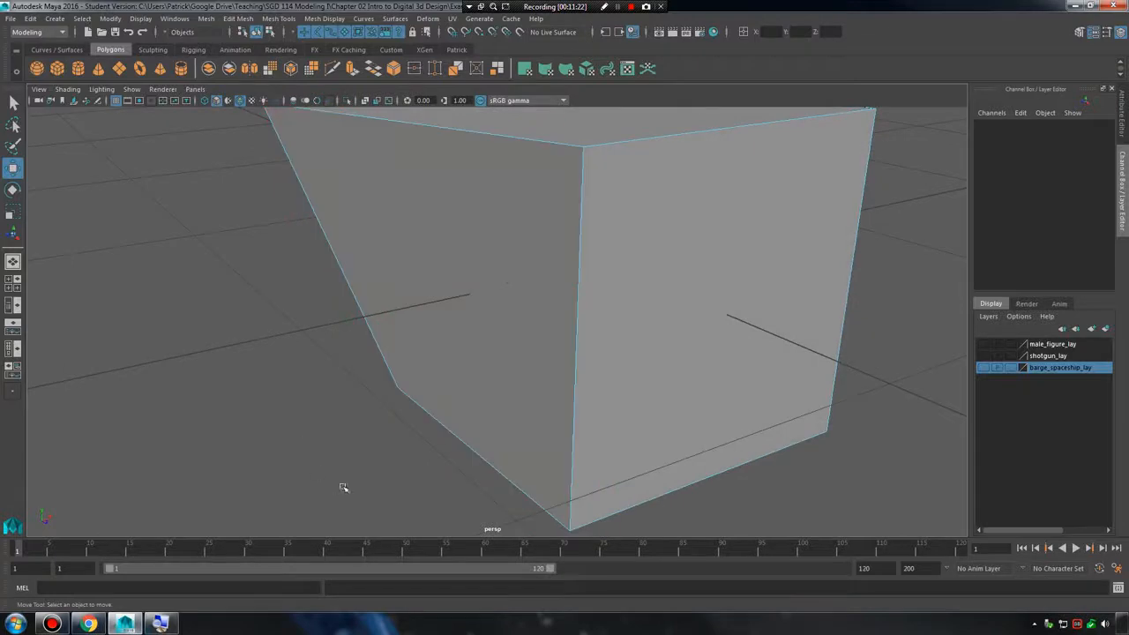
Inspect the distorted cube's non-planar side face, toggling the smooth mesh preview on and off.
left_click_drag(343, 487, 330, 463, "alt")
left_click_drag(422, 332, 454, 335, "alt")
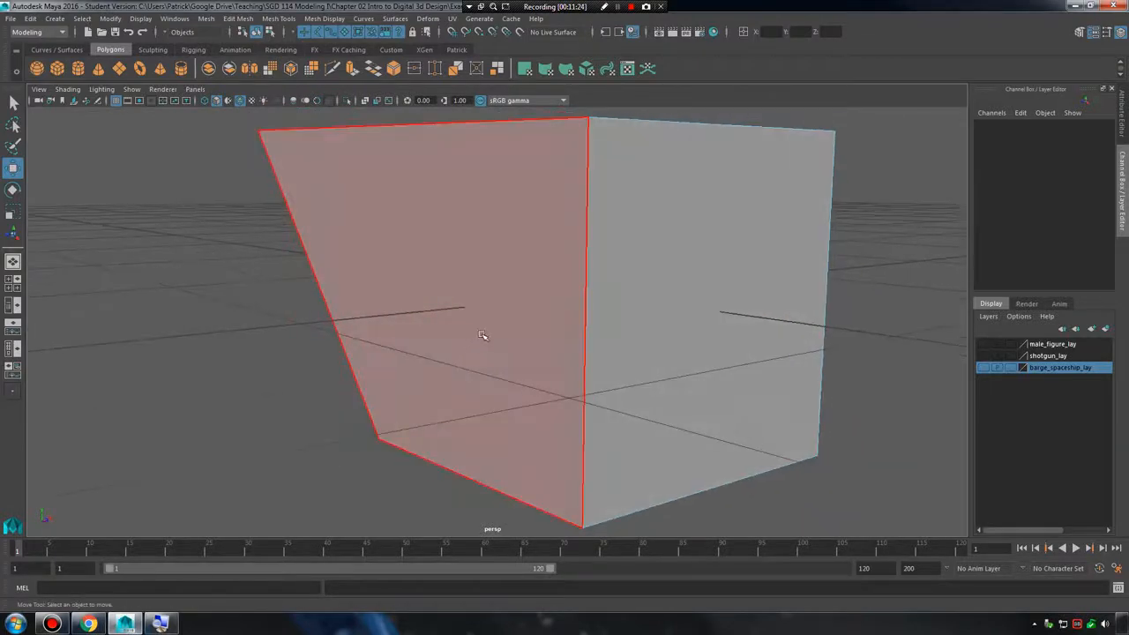
key("3")
key("1")
right_click_drag(315, 391, 599, 335, "alt")
left_click_drag(599, 335, 477, 321, "alt")
Select the displaced upper corner vertex and return it to line with the cube's vertical edge.
scroll(569, 333, "down", 4)
right_click_drag(465, 253, 415, 245)
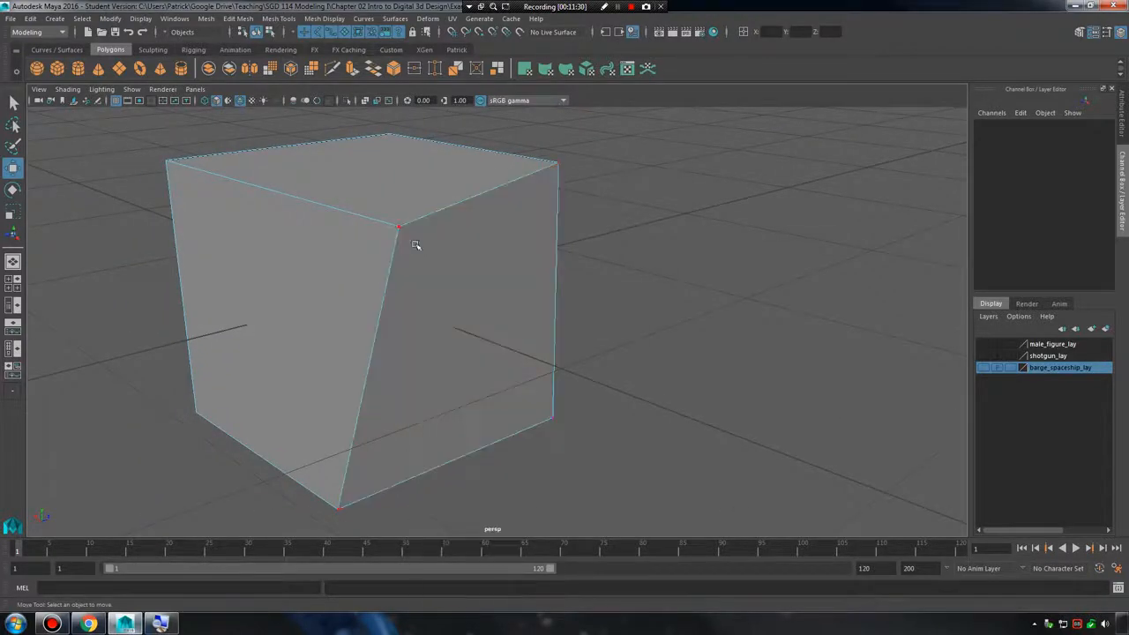
left_click(416, 246)
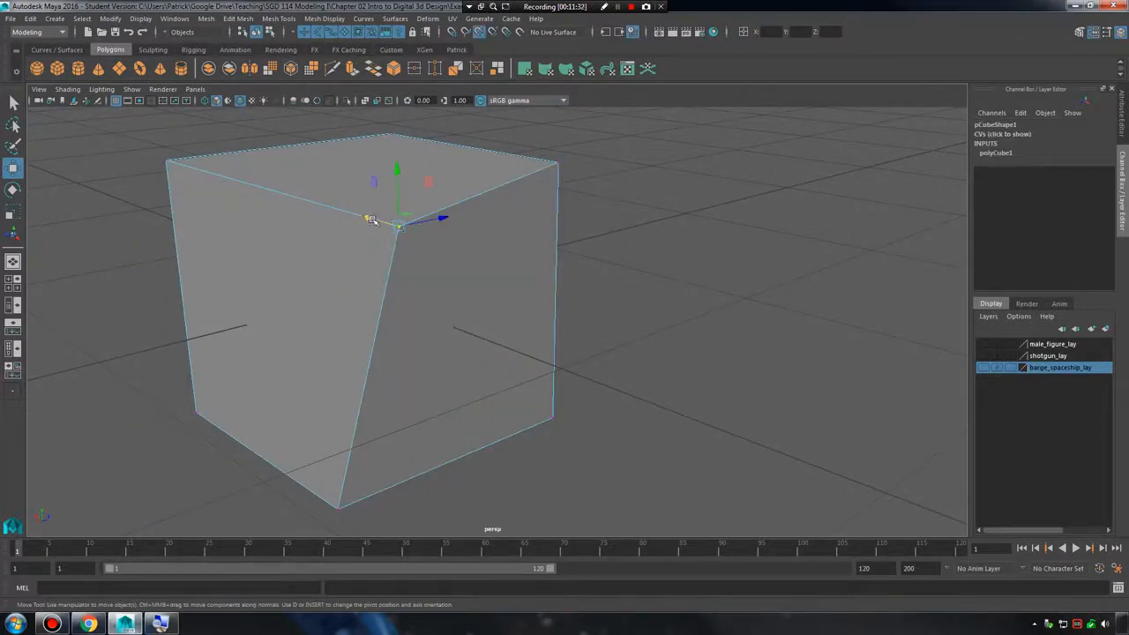
key("ctrl+z")
Select the cube's side face and examine it edge-on in the front view.
left_click_drag(566, 159, 472, 228, "alt")
right_click_drag(471, 228, 471, 252)
left_click(473, 253)
key("space")
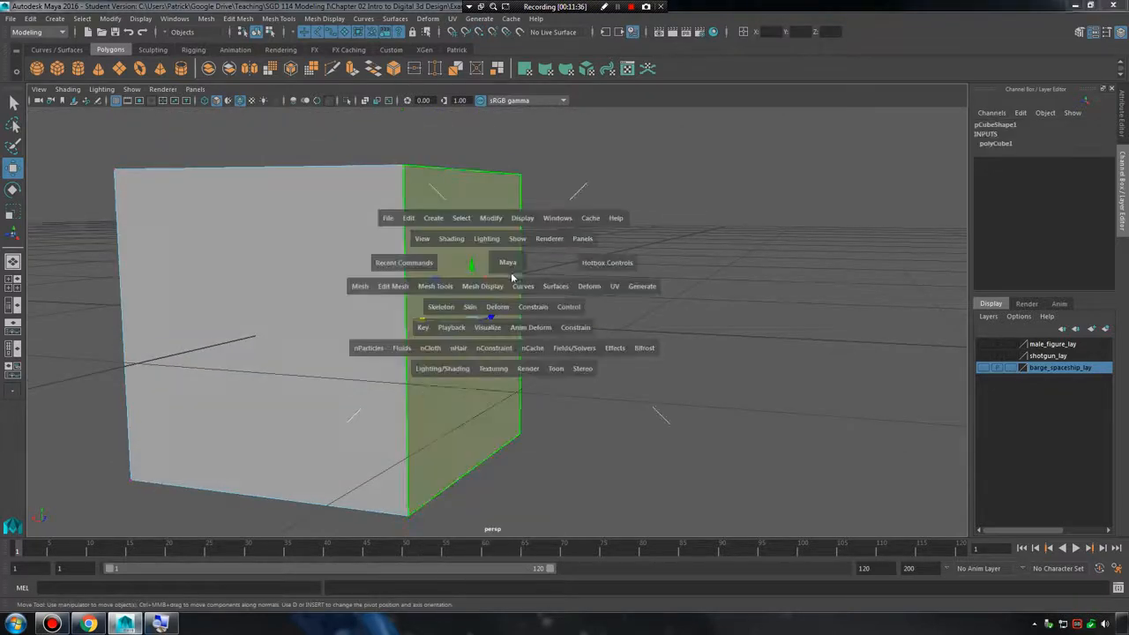
key("space")
scroll(657, 327, "up", 10)
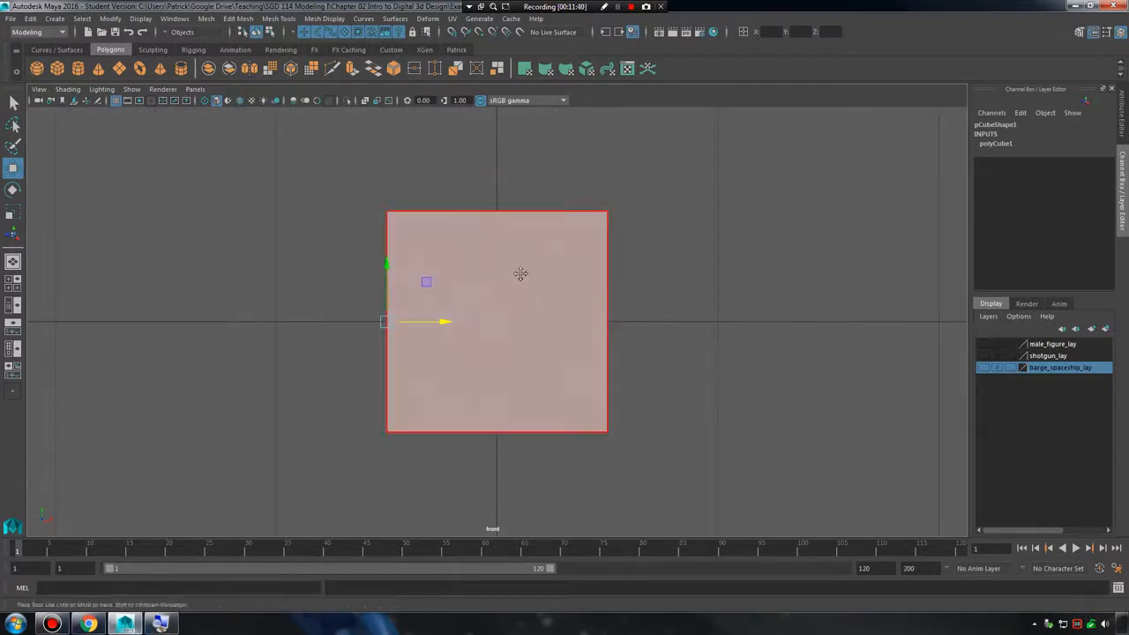
middle_click_drag(521, 274, 488, 273, "alt")
Move one upper corner vertex of the side face outward about 0.6 units along the X axis in the front view.
left_click(606, 237)
right_click_drag(572, 226, 577, 210)
left_click_drag(631, 210, 770, 212)
key("space")
key("space")
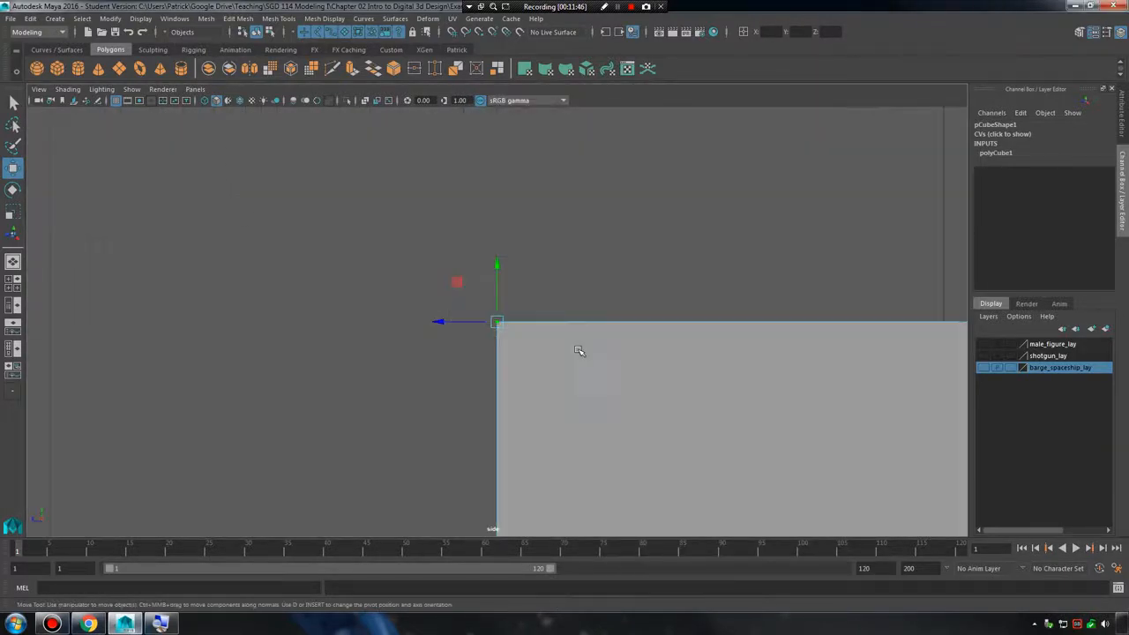
key("space")
middle_click_drag(433, 408, 343, 415, "alt")
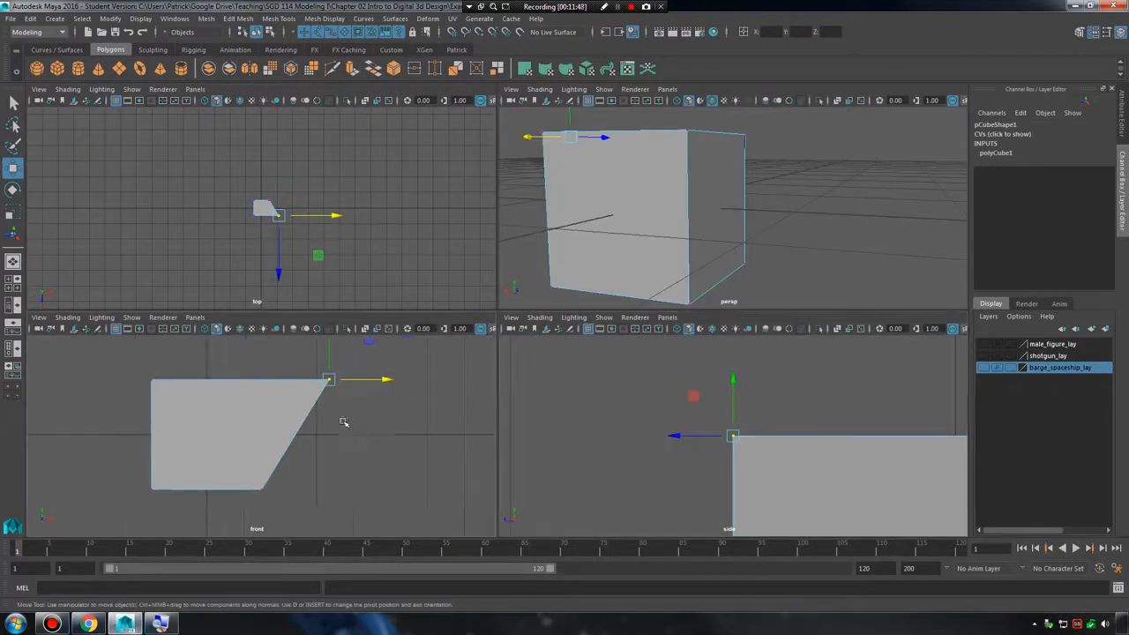
key("space")
key("space")
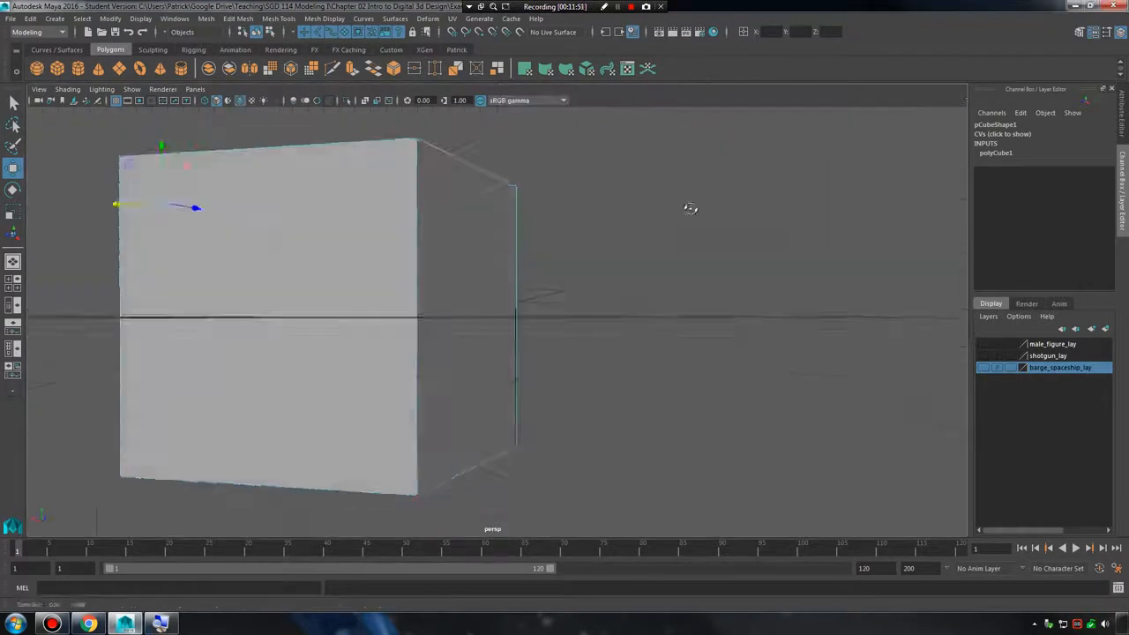
left_click_drag(690, 207, 448, 222, "alt")
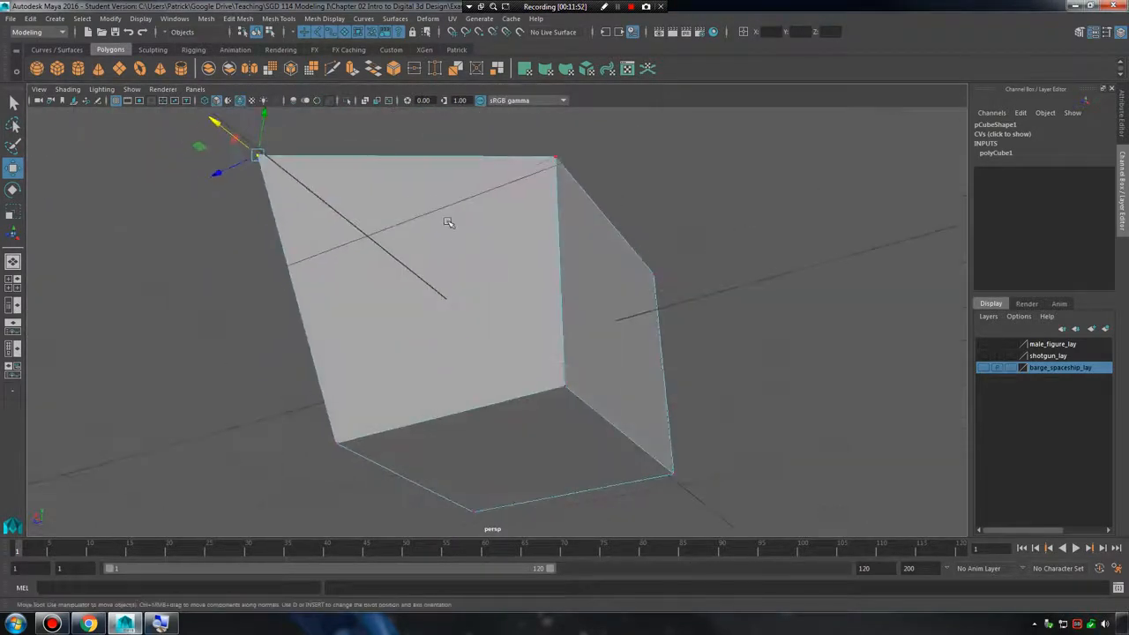
Split the distorted side face diagonally into two triangles with the Multi-Cut tool.
key("F8")
right_click(515, 209, "shift")
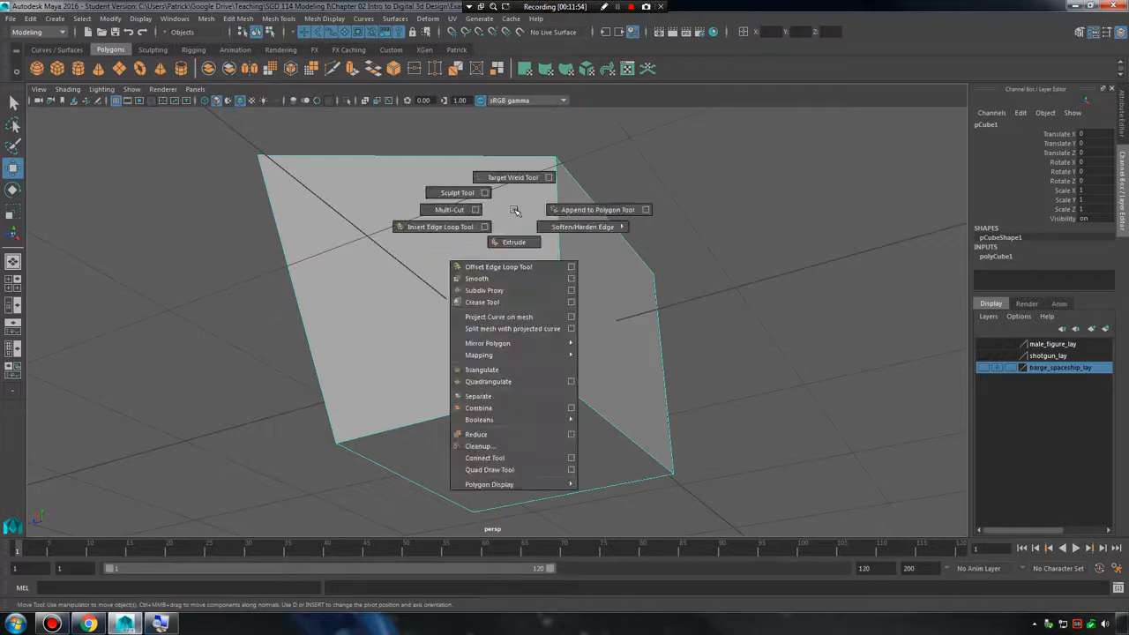
left_click(461, 209)
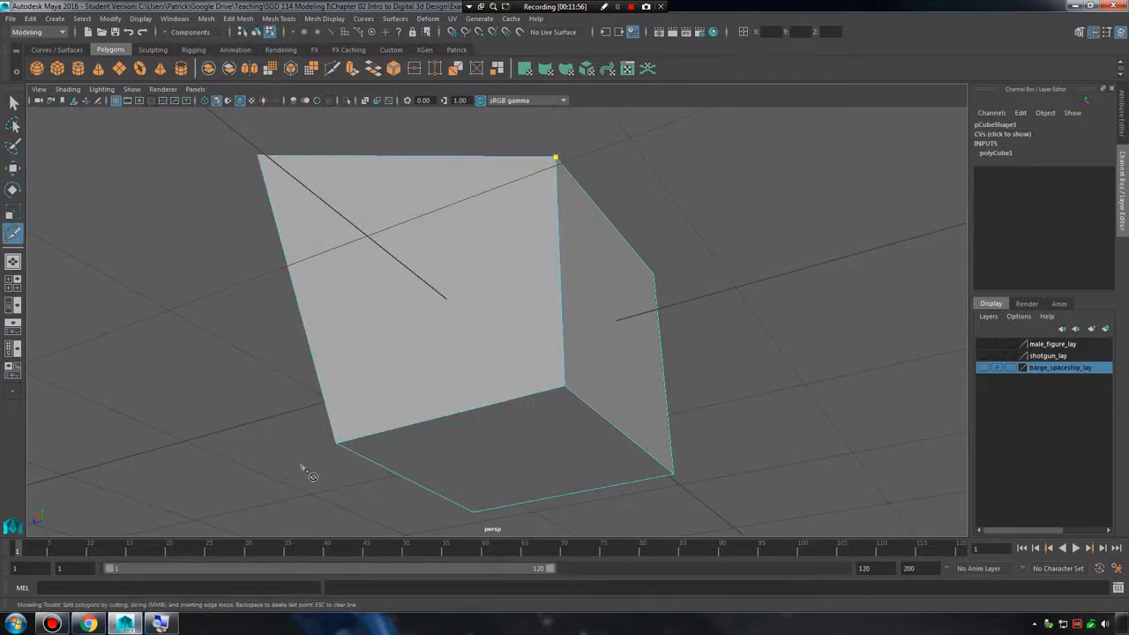
key("Return")
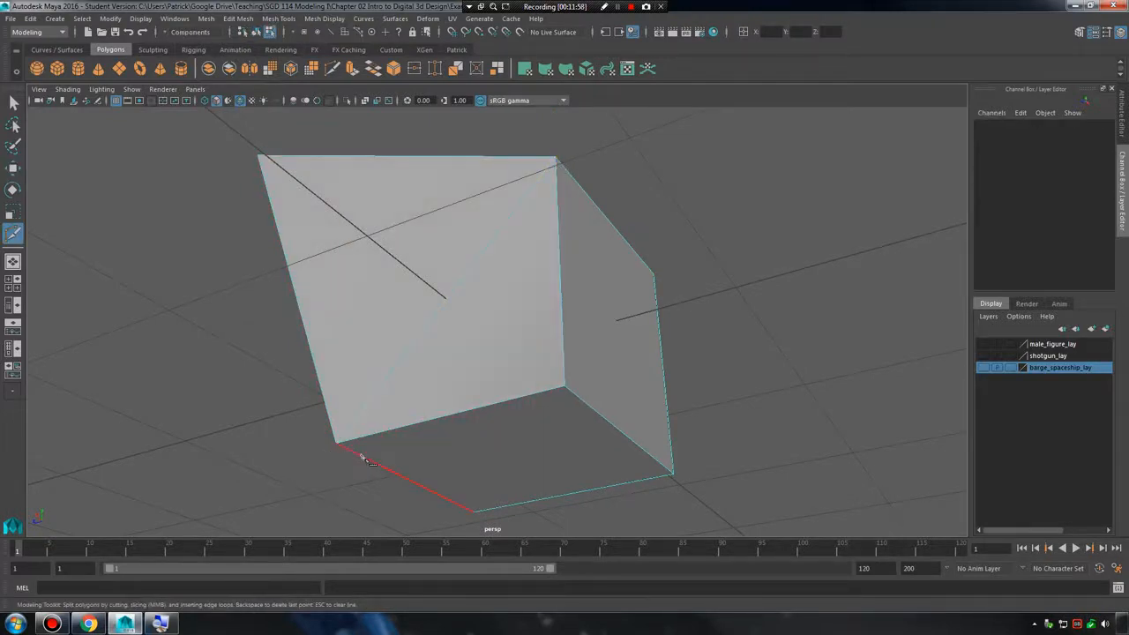
left_click_drag(338, 324, 609, 360, "alt")
right_click_drag(610, 361, 641, 336, "alt")
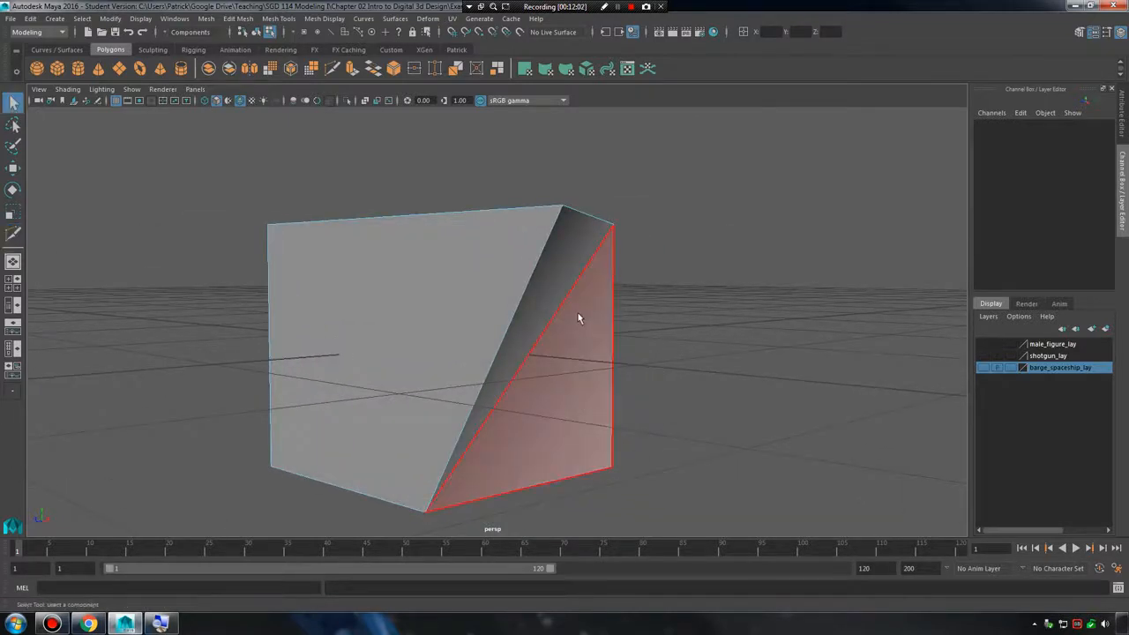
Select the upper triangle of the split side face and examine both triangles from several angles.
key("F8")
left_click_drag(637, 373, 532, 326, "alt")
right_click(414, 271)
left_click(413, 304)
left_click(532, 326)
left_click_drag(604, 296, 575, 379, "alt")
left_click_drag(494, 348, 433, 243, "alt")
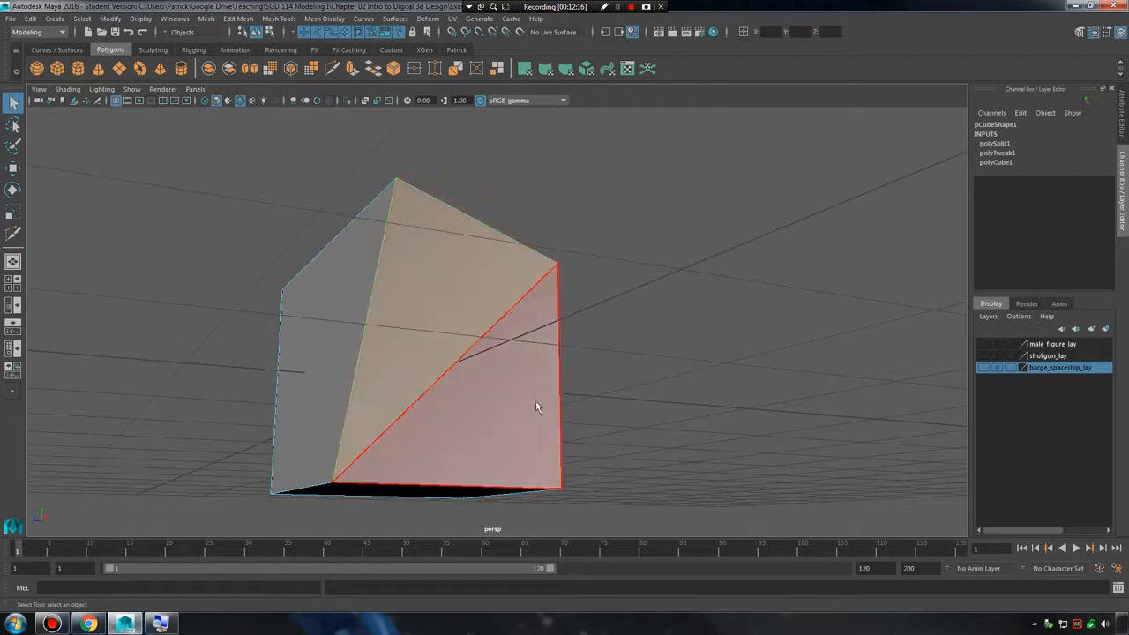
left_click_drag(510, 406, 455, 370, "alt")
right_click_drag(381, 236, 327, 236)
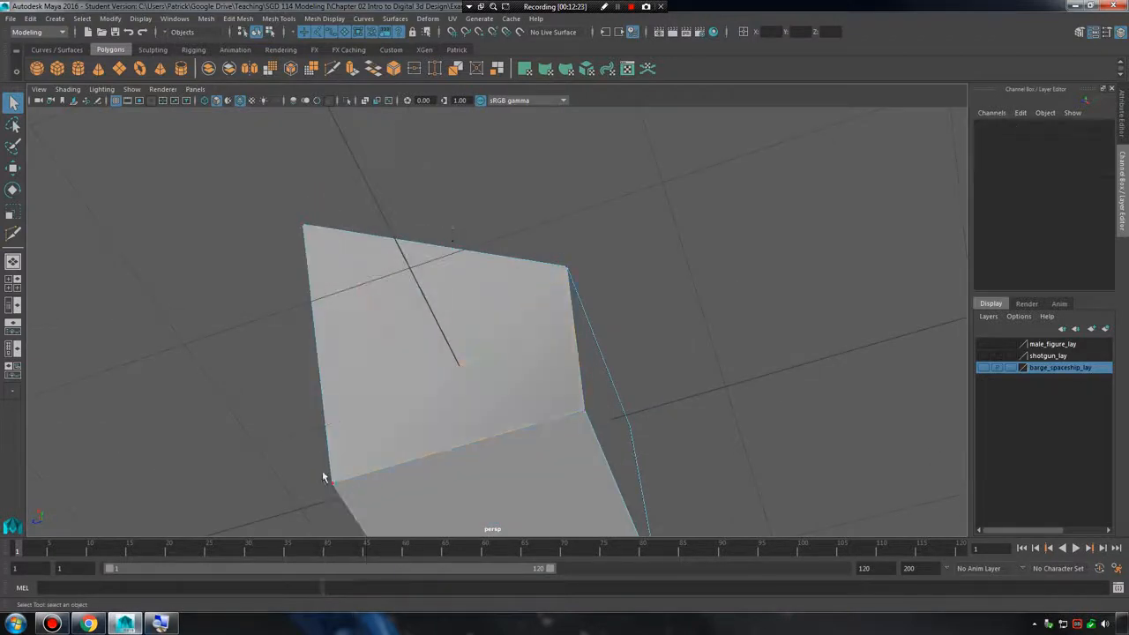
Move the split side's lower corner vertex and pull the upper corner vertex of the adjoining quad face outward.
key("w")
left_click_drag(337, 490, 549, 231)
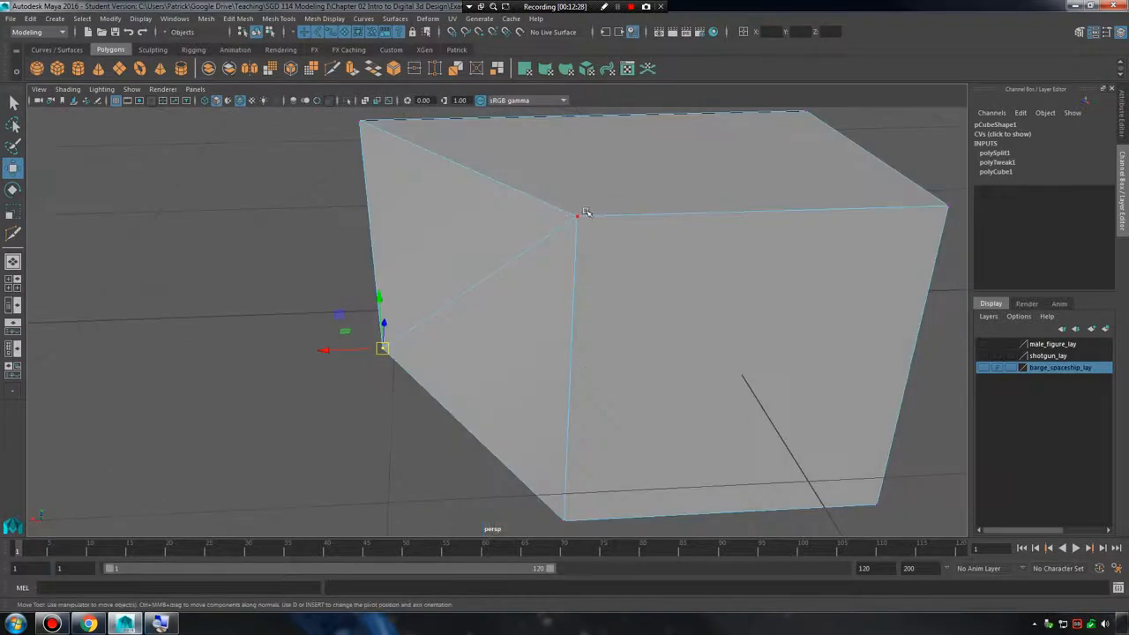
left_click_drag(544, 486, 584, 475, "alt")
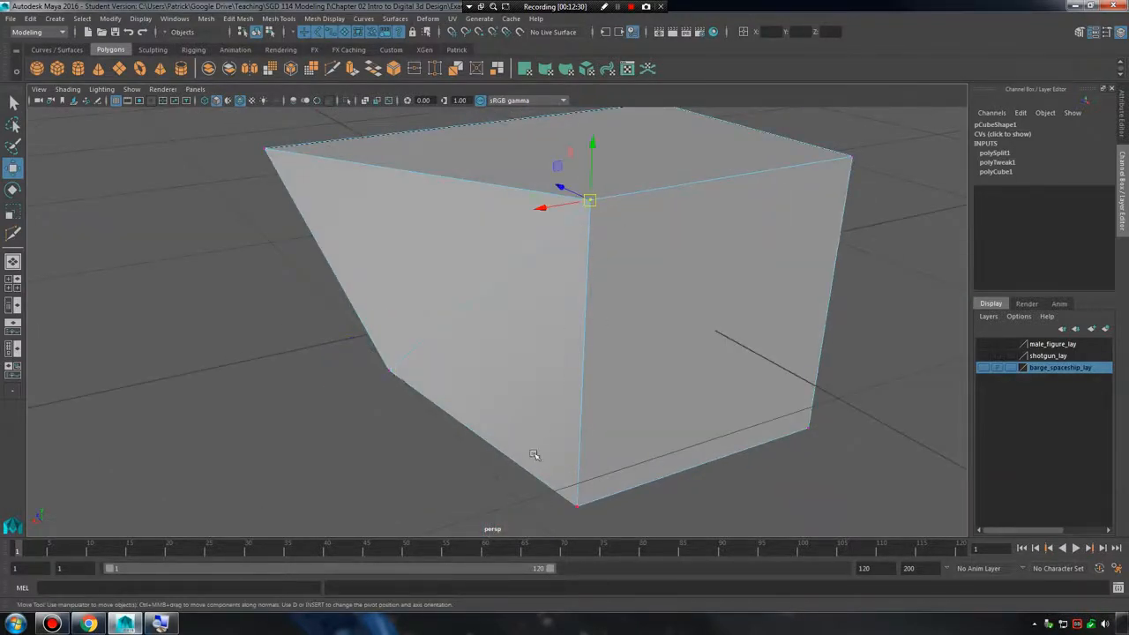
left_click_drag(401, 369, 328, 482)
left_click_drag(741, 236, 605, 323, "alt")
right_click_drag(605, 323, 616, 312, "alt")
left_click_drag(592, 183, 556, 295)
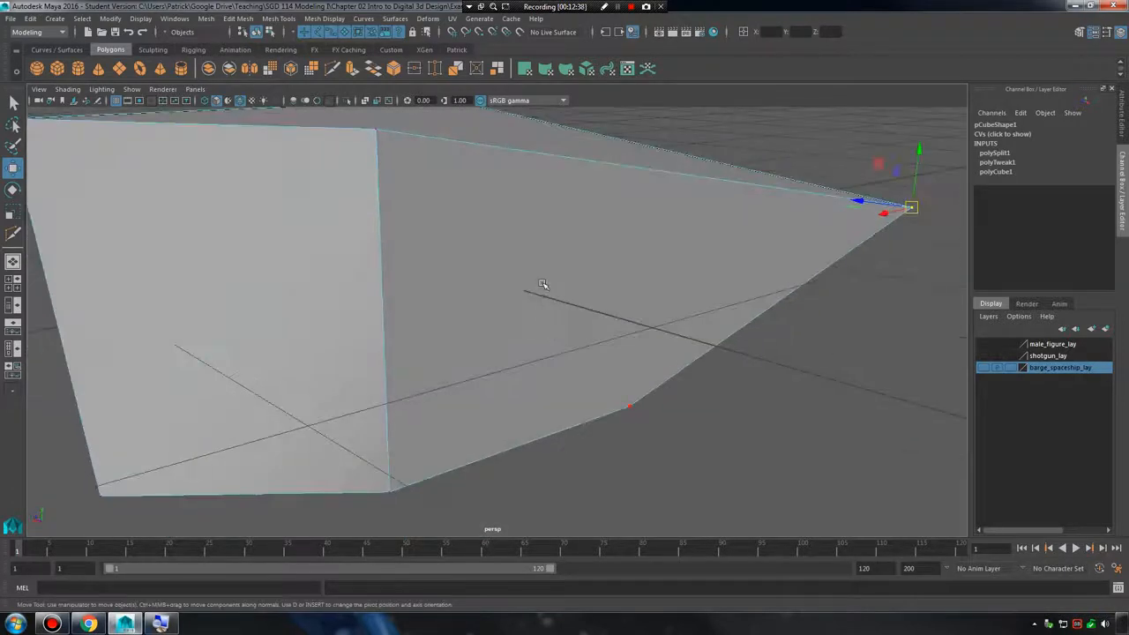
right_click_drag(542, 284, 542, 321)
Select the distorted quad face and examine it edge-on for planarity, then compare it with the whole object.
left_click(540, 309)
left_click_drag(540, 309, 634, 291, "alt")
middle_click_drag(816, 457, 741, 459, "alt")
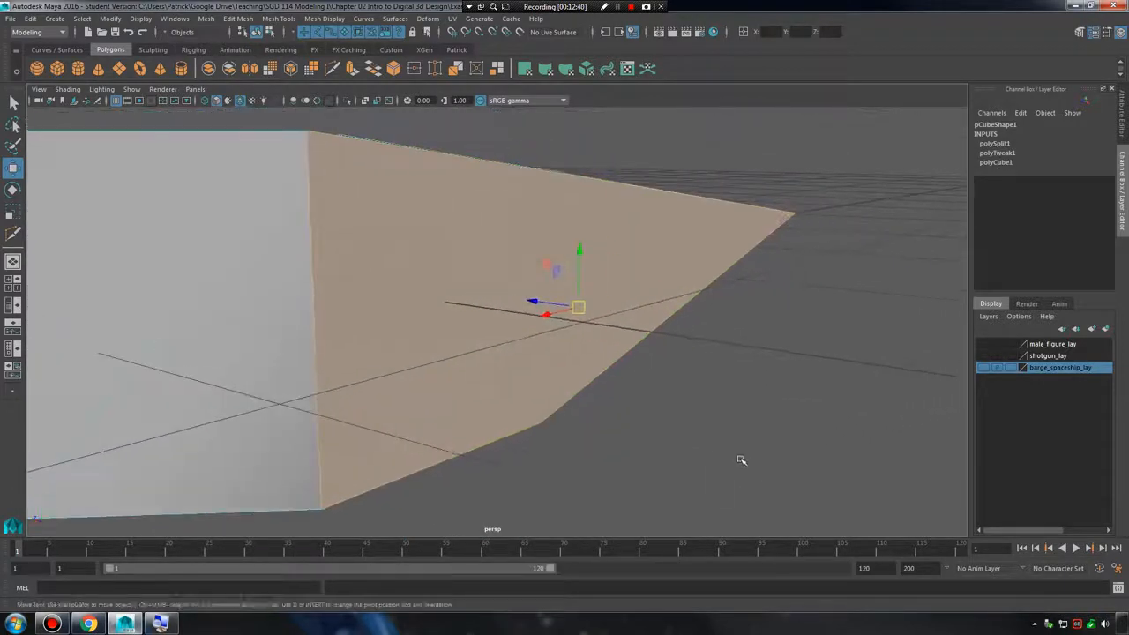
left_click_drag(740, 459, 680, 436, "alt")
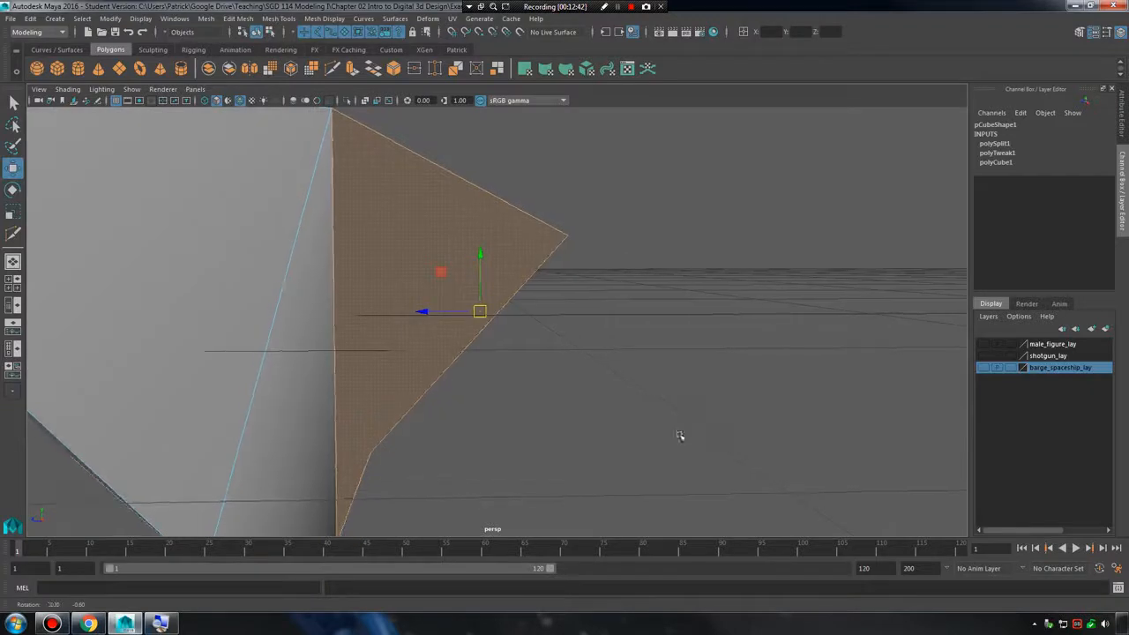
left_click(679, 436)
right_click_drag(378, 278, 433, 246)
middle_click_drag(634, 435, 676, 433, "alt")
left_click_drag(653, 415, 501, 425, "alt")
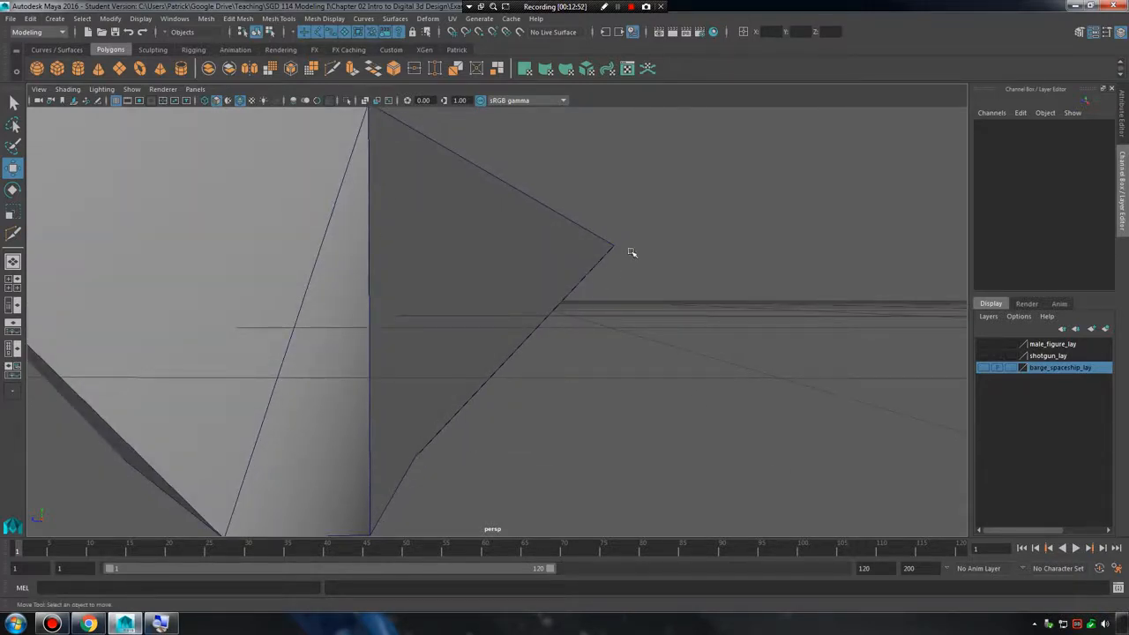
scroll(622, 388, "down", 8)
left_click_drag(620, 383, 534, 297, "alt")
right_click_drag(534, 297, 569, 256)
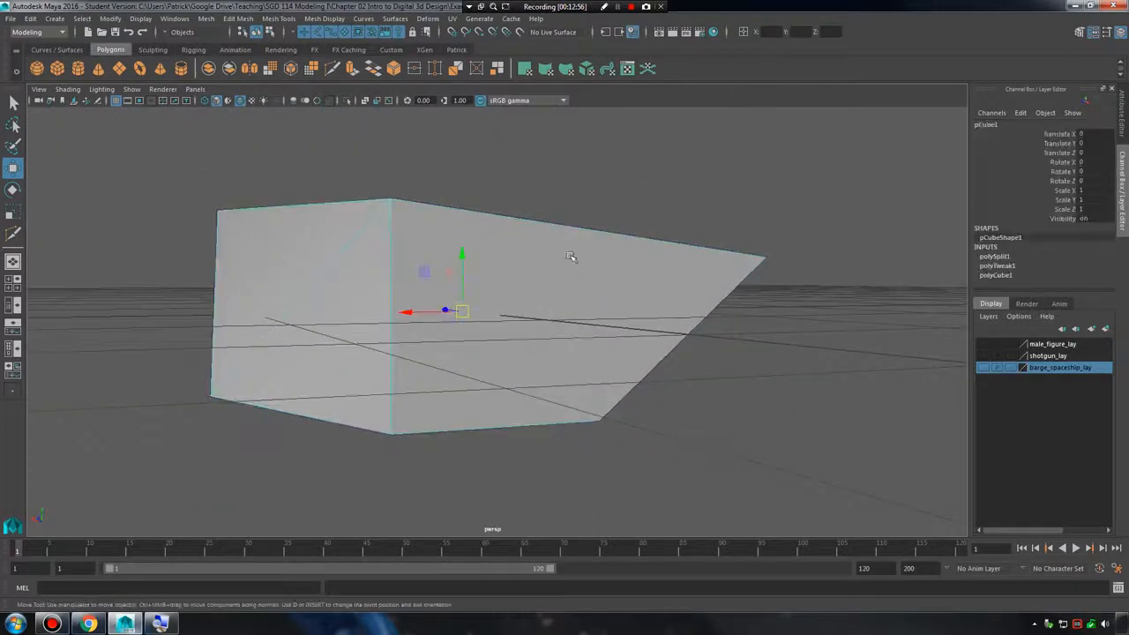
left_click_drag(615, 335, 599, 387, "alt")
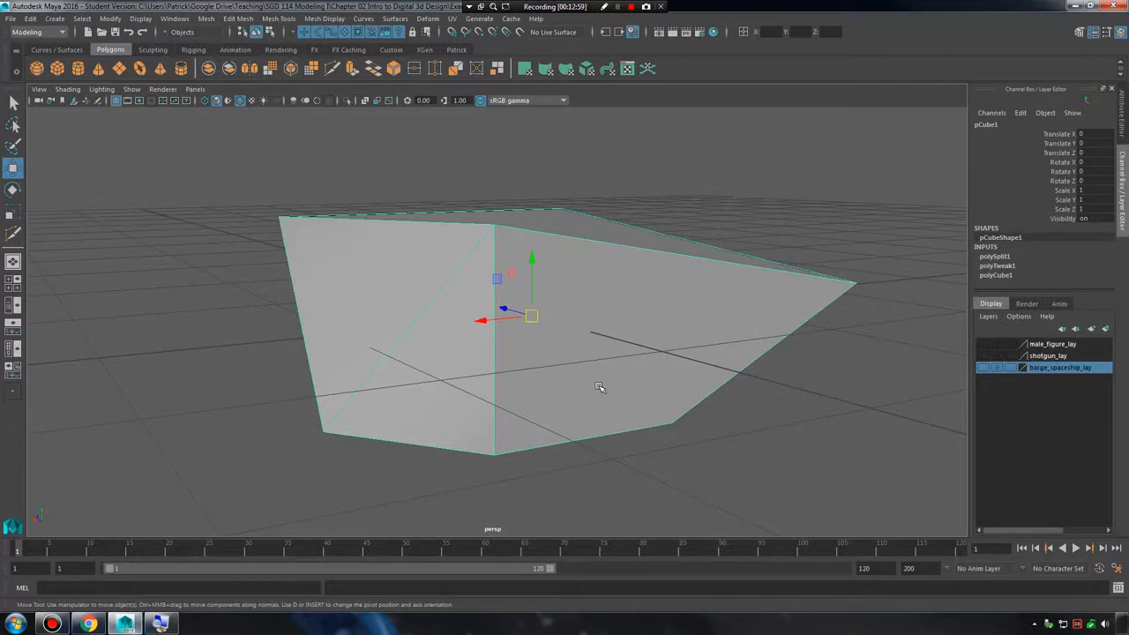
Undo the vertex moves and the diagonal cut back to the undistorted cube.
key("ctrl+z")
key("ctrl+z")
key("ctrl+z")
key("ctrl+z")
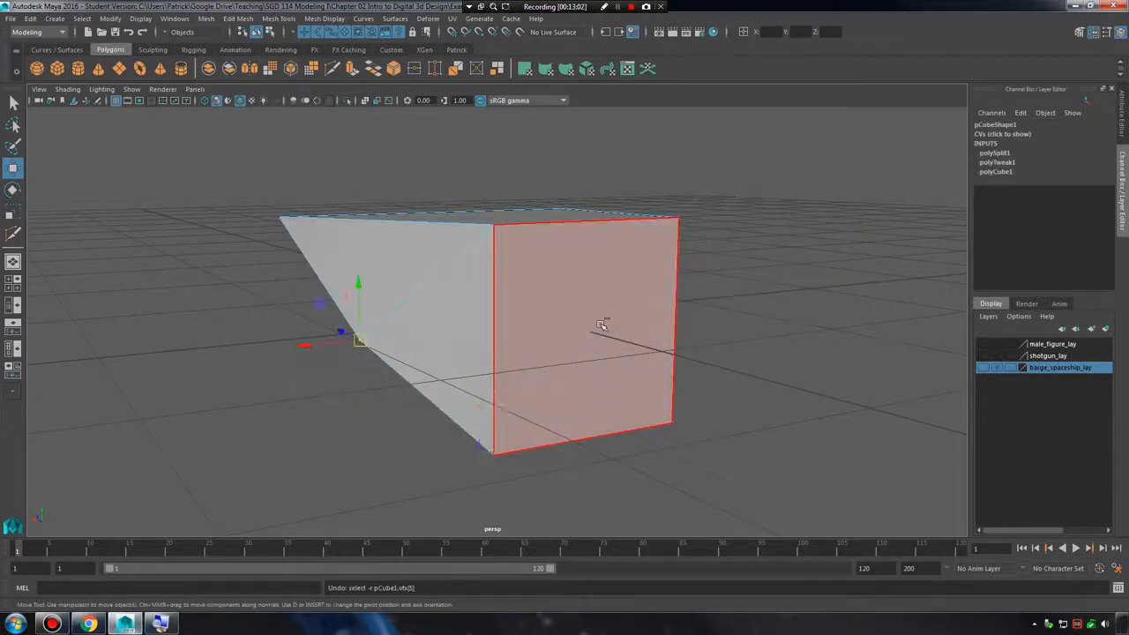
key("ctrl+z")
key("ctrl+z")
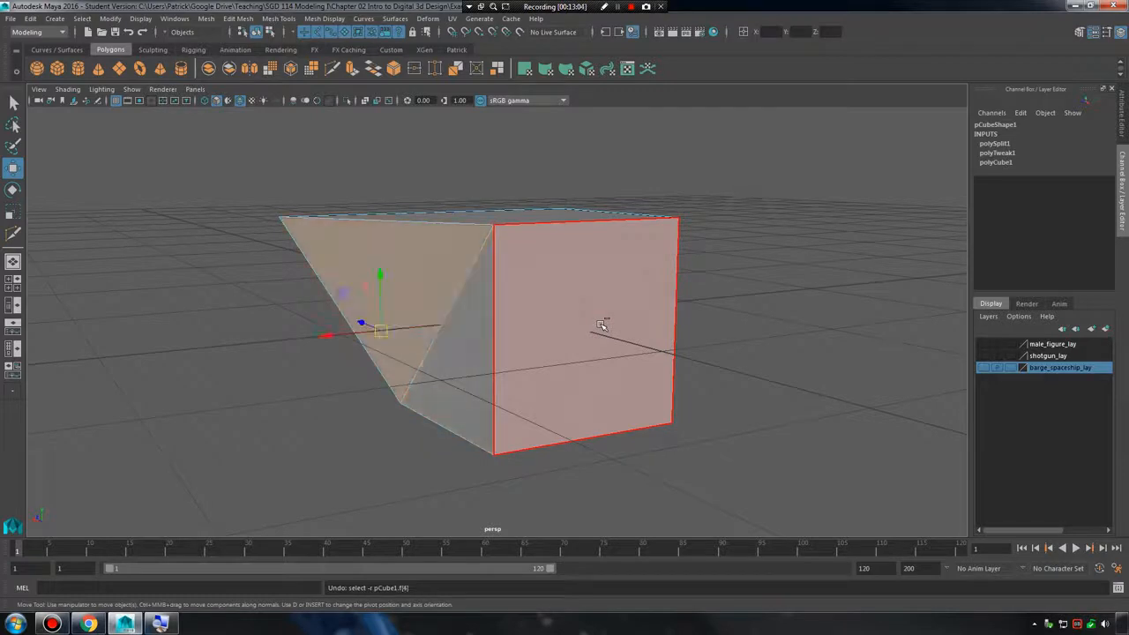
key("ctrl+z")
key("ctrl+z")
key("ctrl+z")
key("ctrl+z")
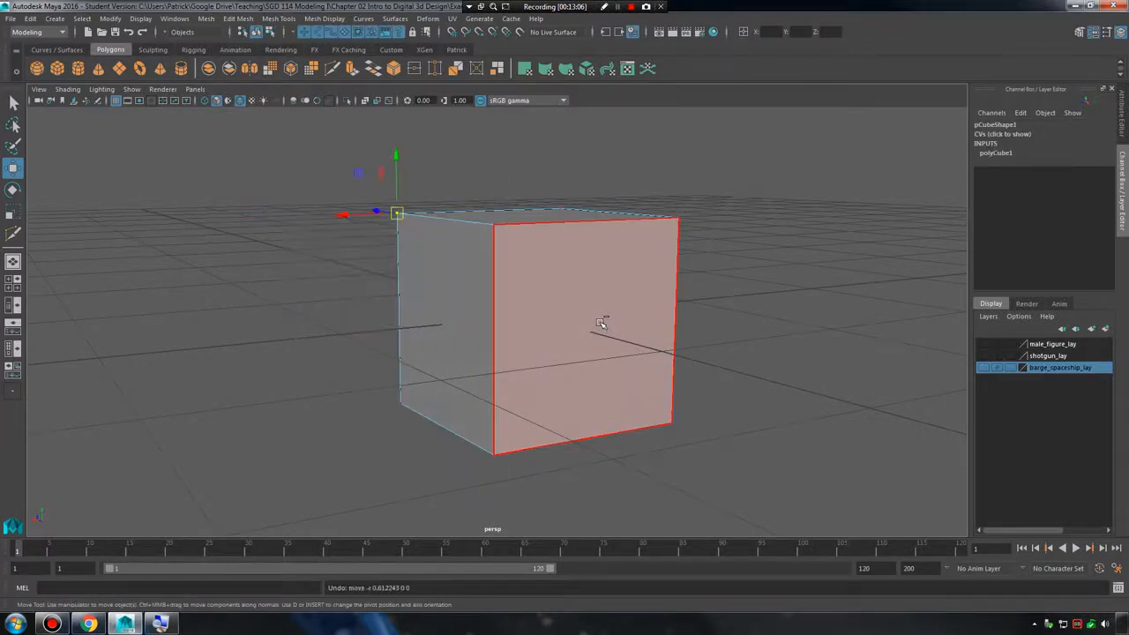
Delete the cube's top face.
left_click_drag(558, 303, 604, 330, "alt")
right_click_drag(582, 231, 601, 258)
left_click_drag(601, 258, 600, 305, "alt")
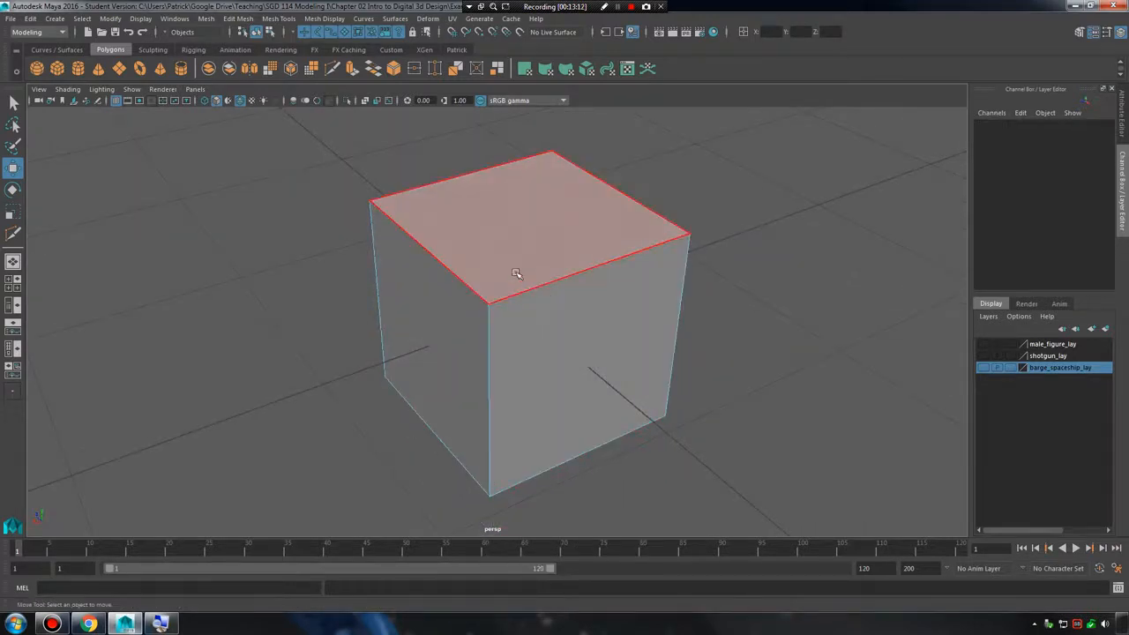
left_click(559, 245)
key("Delete")
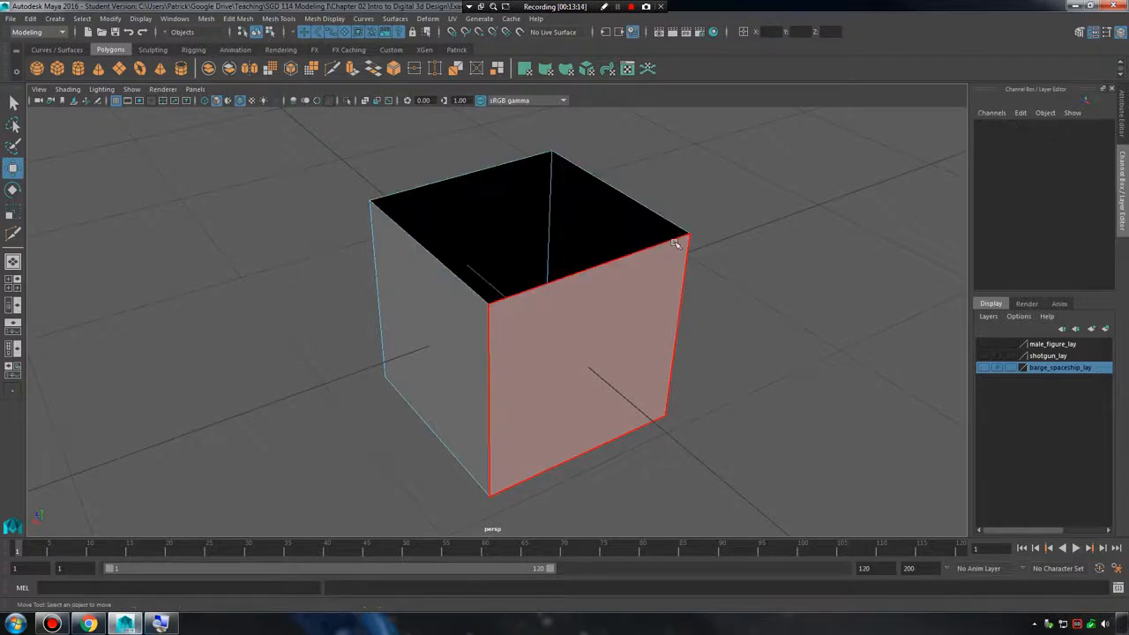
Select the open cube as an object and examine its interior and outer sides.
left_click_drag(741, 284, 592, 365, "alt")
left_click(393, 333)
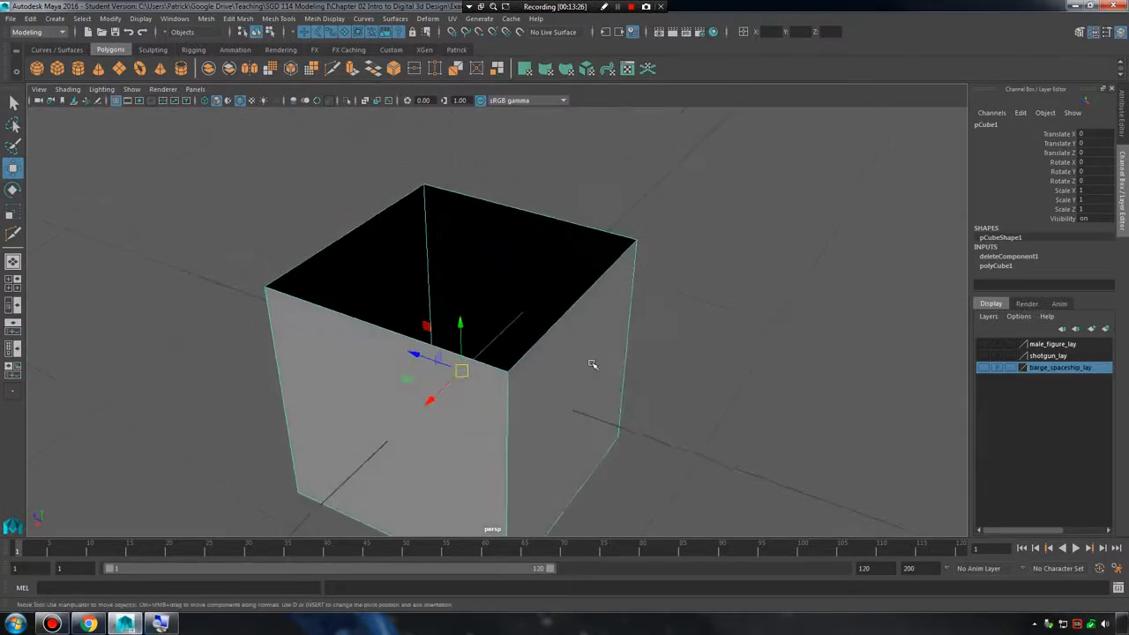
left_click_drag(709, 343, 556, 353, "alt")
left_click_drag(693, 373, 638, 331, "alt")
right_click_drag(638, 331, 496, 336, "alt")
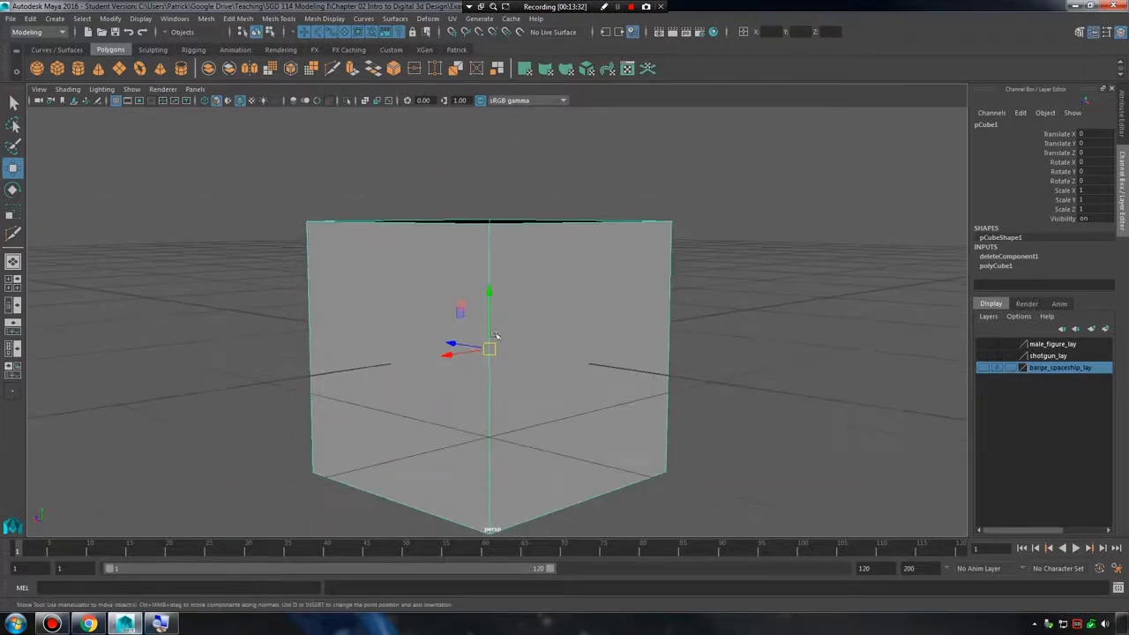
Create a polygon sphere and move it beside the cube to Translate X -2.459.
left_click(55, 19)
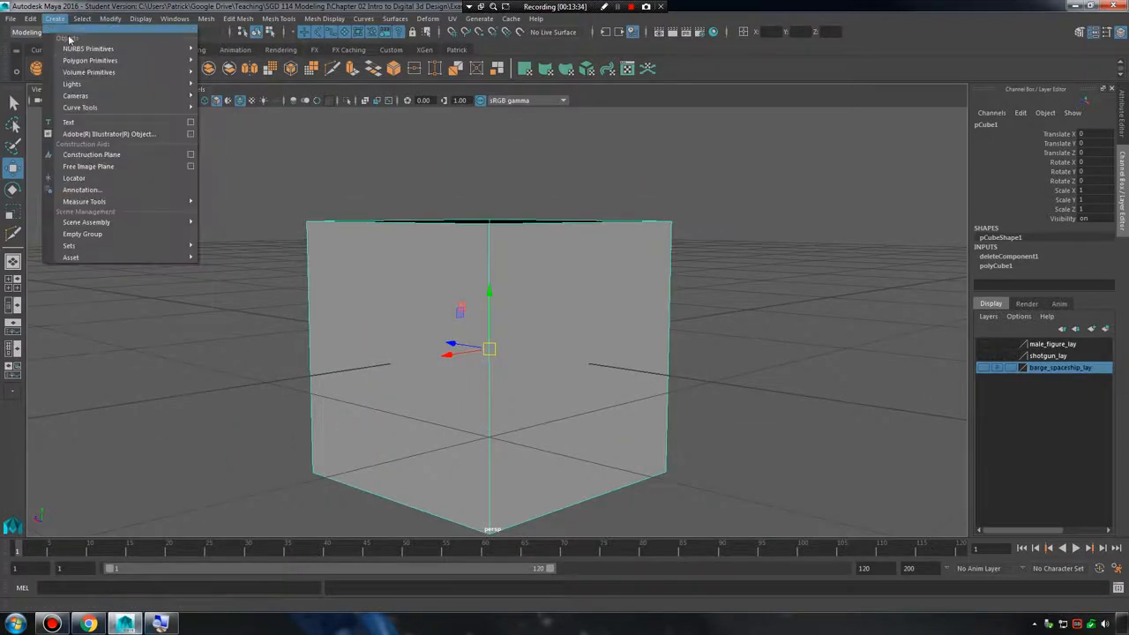
mouse_move(153, 62)
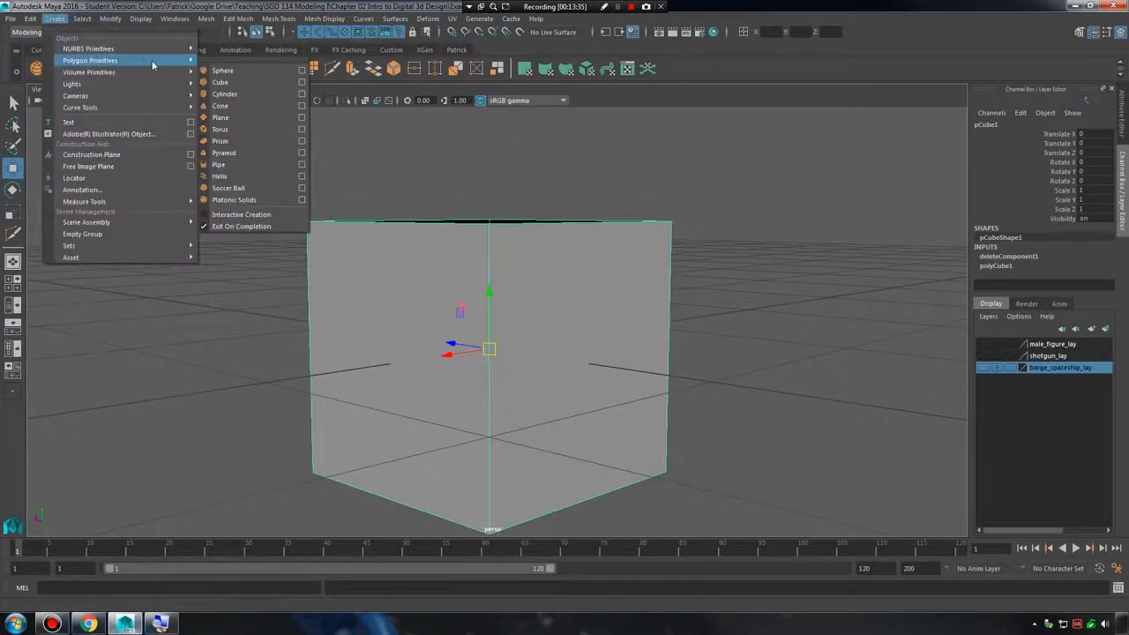
left_click(246, 72)
left_click_drag(542, 306, 853, 244)
middle_click_drag(854, 245, 494, 366, "alt")
right_click_drag(494, 366, 859, 358, "alt")
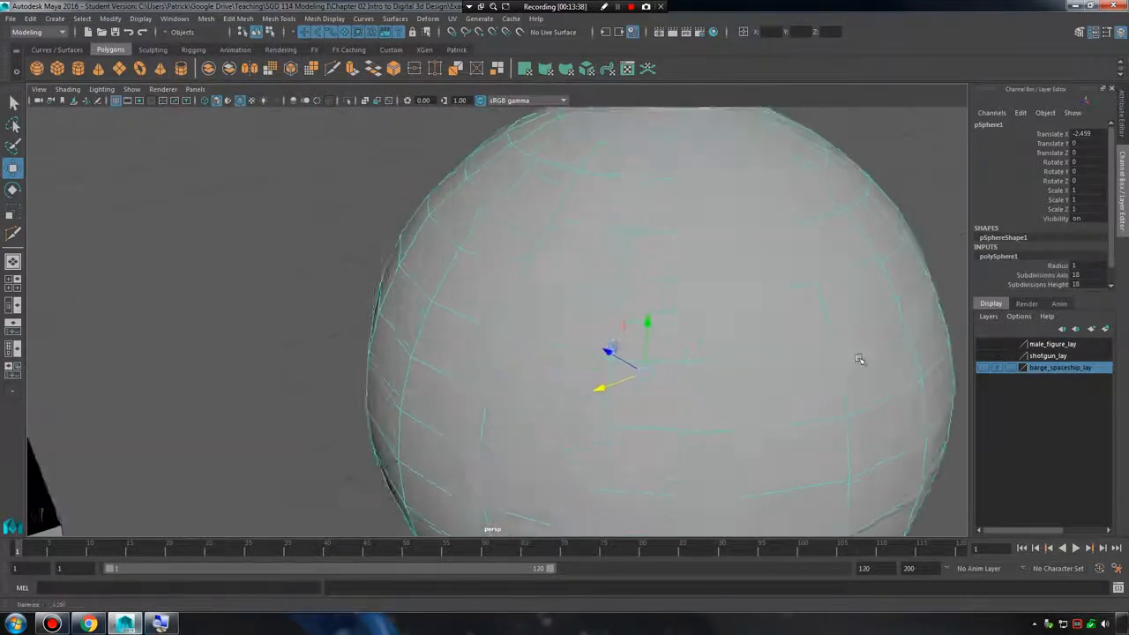
Delete a quad face near the top of the sphere.
middle_click_drag(858, 358, 519, 345, "alt")
right_click_drag(519, 345, 602, 257, "alt")
mouse_move(603, 257)
middle_mouse_down("alt")
mouse_move(570, 428)
mouse_move(602, 264)
middle_mouse_up("alt")
right_click_drag(602, 264, 426, 230, "alt")
right_click_drag(583, 252, 583, 284)
left_click(588, 268)
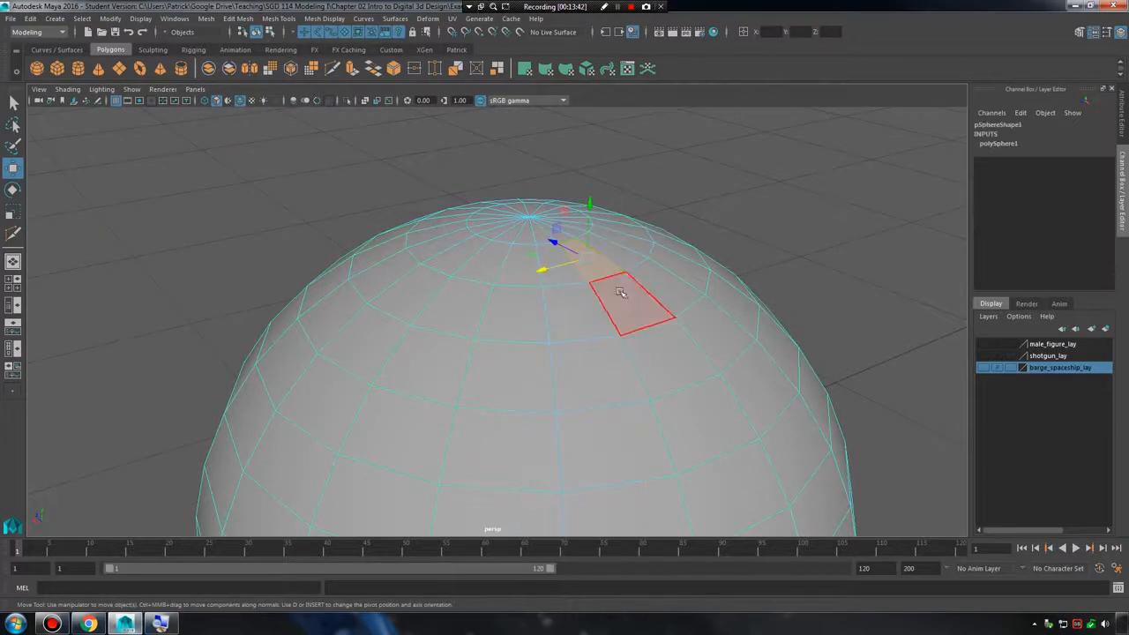
middle_click_drag(623, 295, 588, 327, "alt")
right_click_drag(587, 327, 801, 386, "alt")
key("Delete")
Extrude one long edge of the sphere's hole and move the new edge across the opening.
left_click_drag(616, 321, 444, 383, "alt")
middle_click_drag(444, 382, 679, 344, "alt")
right_click_drag(679, 345, 561, 343, "alt")
right_click_drag(477, 353, 523, 346, "alt")
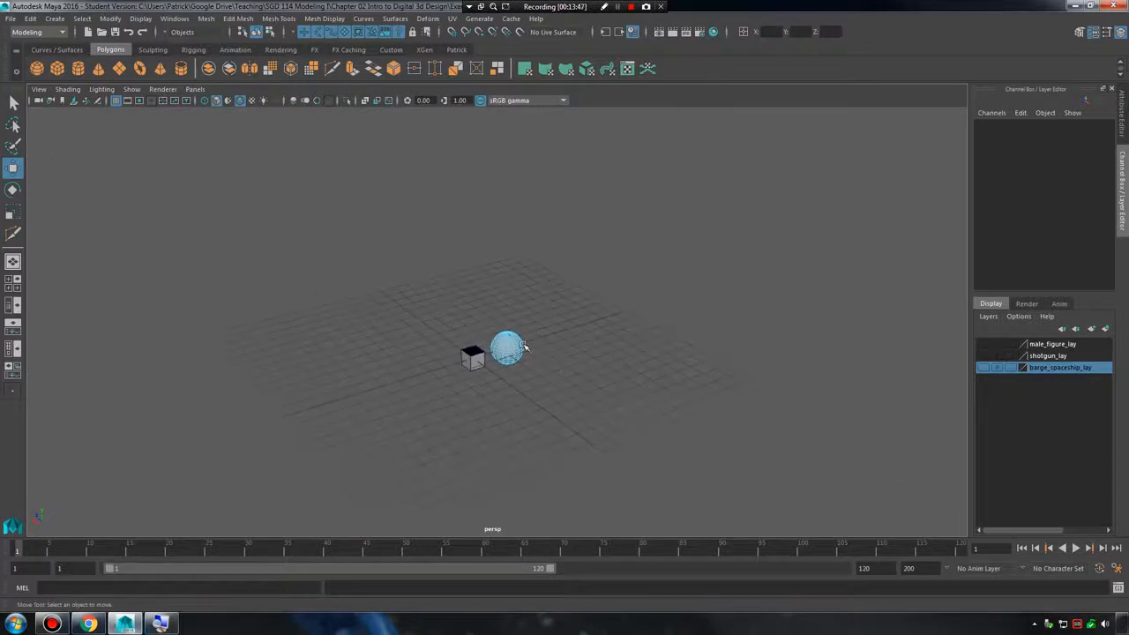
left_click(509, 341)
key("f")
right_click_drag(632, 330, 642, 309, "alt")
middle_click_drag(642, 308, 592, 340, "alt")
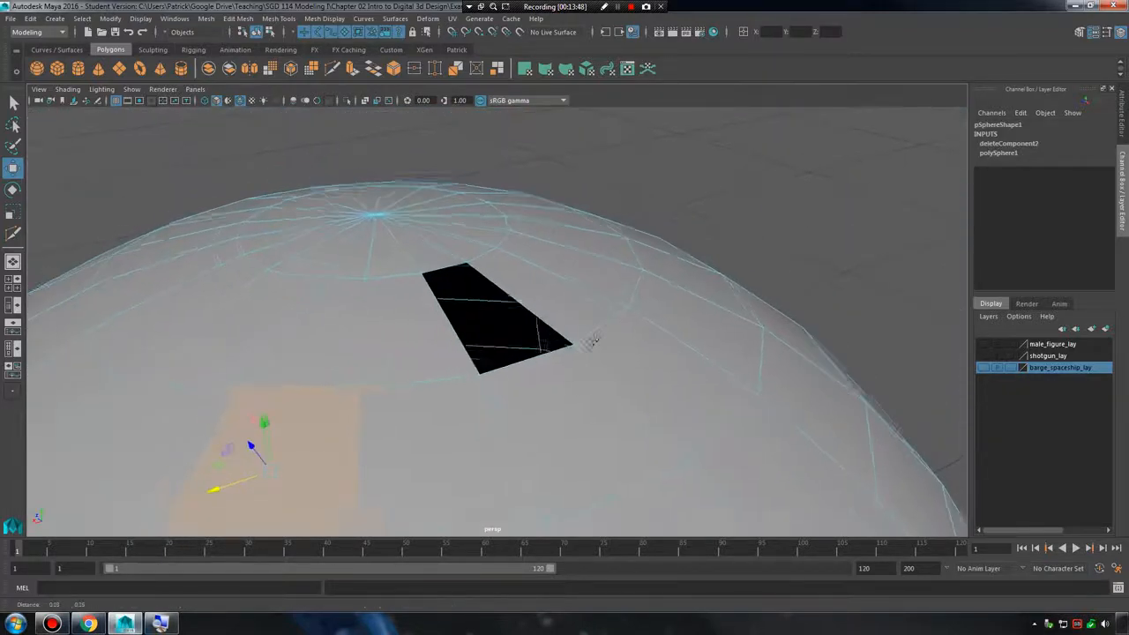
right_click_drag(592, 340, 701, 356, "alt")
mouse_move(397, 241)
right_mouse_down()
mouse_move(382, 203)
mouse_move(380, 233)
right_mouse_up()
left_click(389, 212)
key("w")
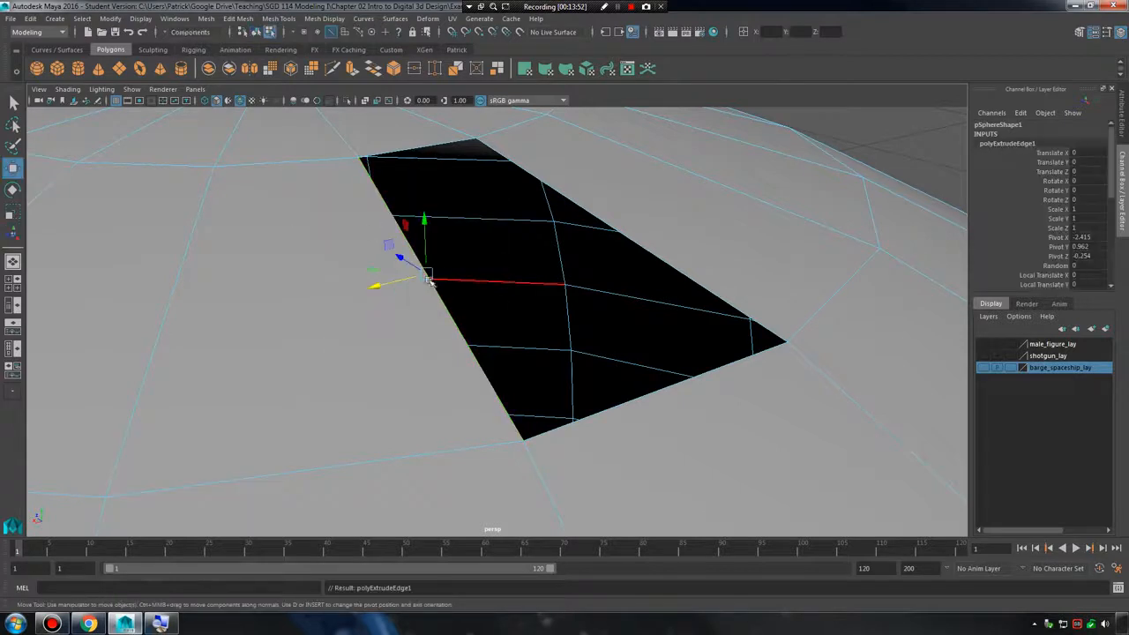
left_click_drag(429, 274, 544, 249)
Snap both end vertices of the extruded edge onto the hole's opposite corner vertices, then select the sphere as an object.
right_click_drag(484, 193, 391, 174)
left_click_drag(447, 117, 474, 138)
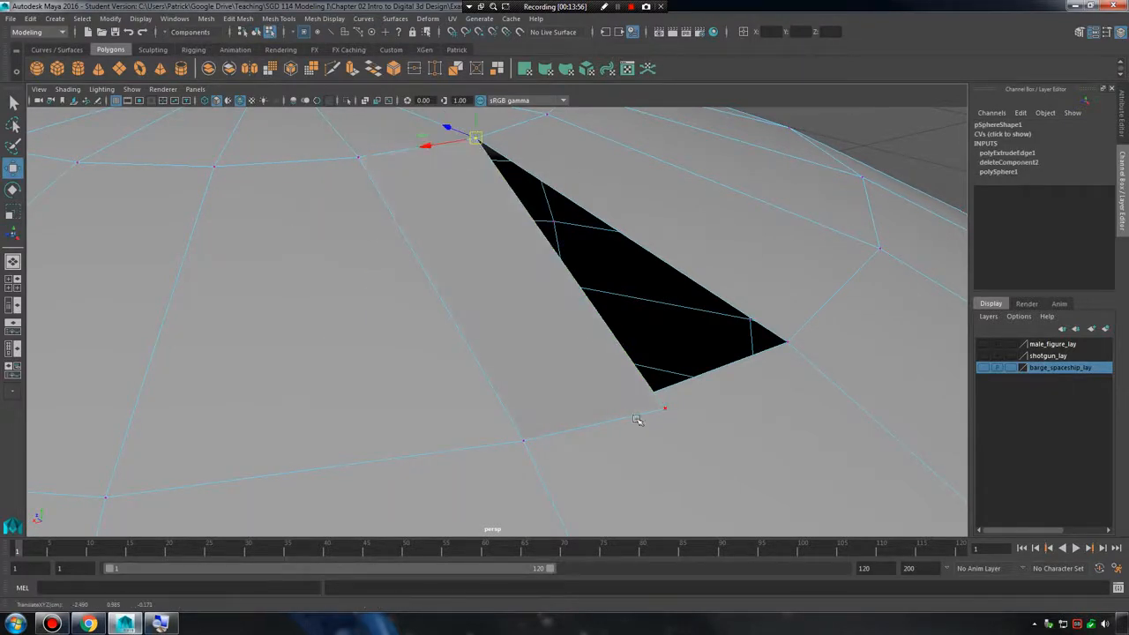
left_click_drag(667, 412, 805, 351)
right_click_drag(787, 347, 629, 257, "alt")
right_click_drag(497, 319, 581, 332, "alt")
left_click(582, 332)
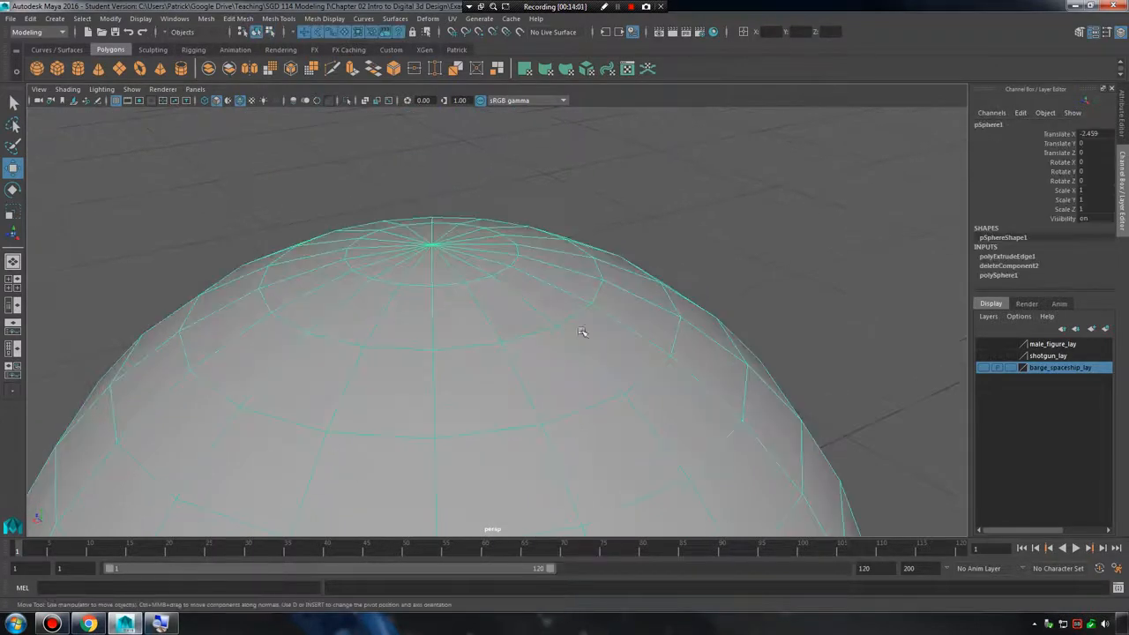
Compare the sphere's unsmoothed mesh with its smooth mesh preview around the rebuilt face.
left_click(742, 209)
left_click_drag(608, 348, 574, 352, "alt")
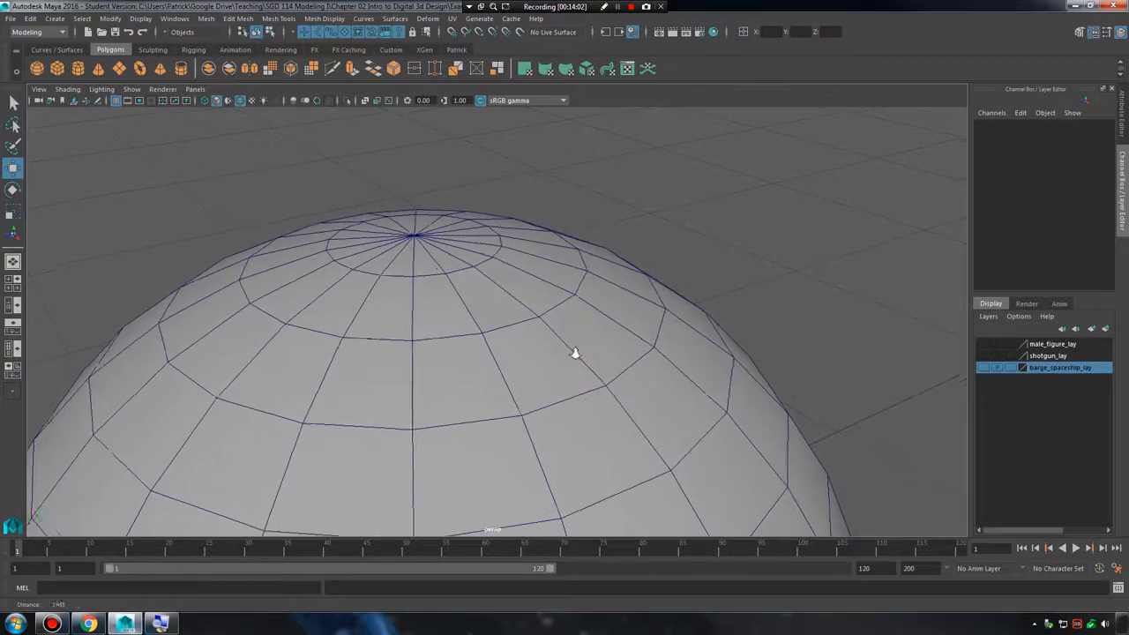
right_click_drag(574, 353, 617, 342, "alt")
left_click(596, 333)
key("3")
left_click(771, 213)
left_click_drag(730, 281, 700, 342, "alt")
left_click(648, 305)
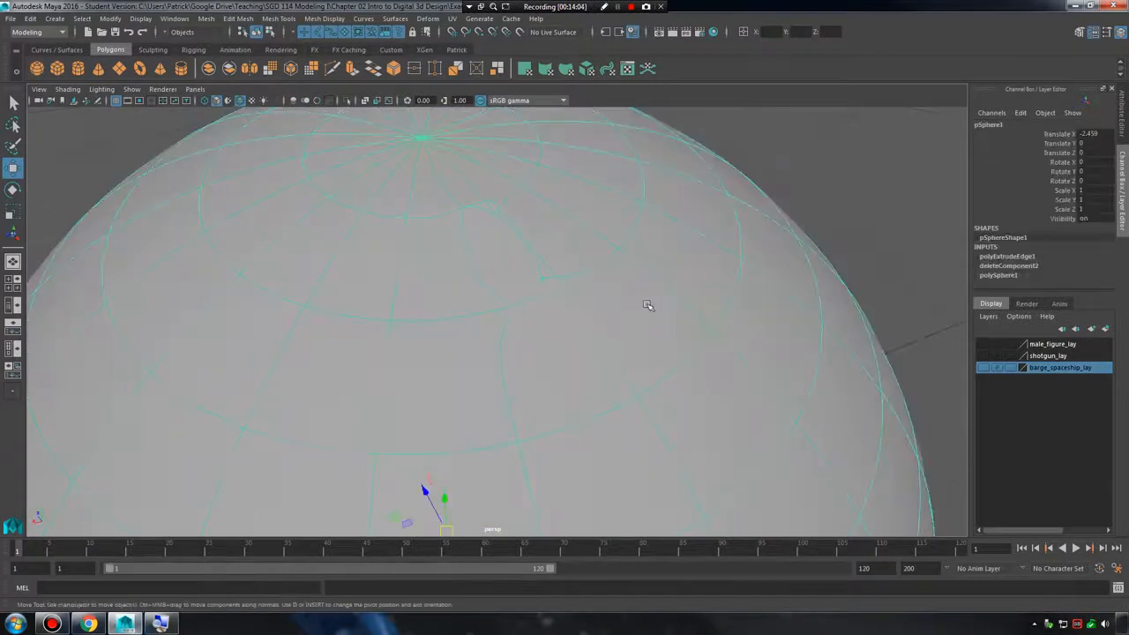
key("1")
key("3")
key("1")
key("3")
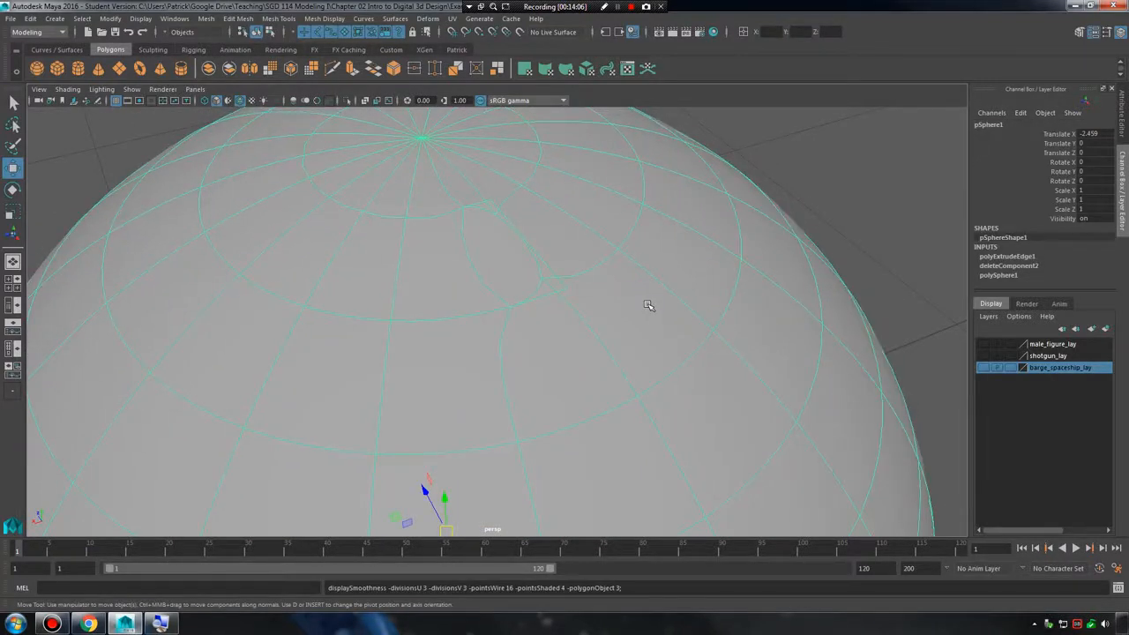
key("1")
key("3")
Examine the smoothed sphere from several angles and inspect the seam around the rebuilt face up close.
left_click_drag(596, 350, 622, 340, "alt")
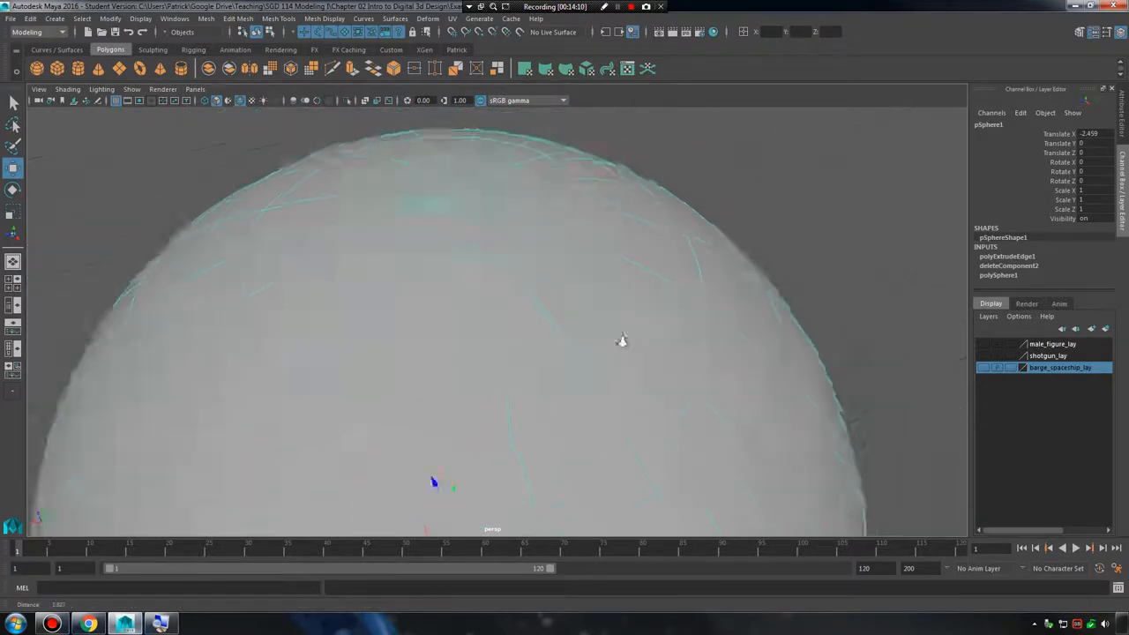
right_click_drag(623, 341, 549, 300, "alt")
left_click_drag(550, 299, 533, 322, "alt")
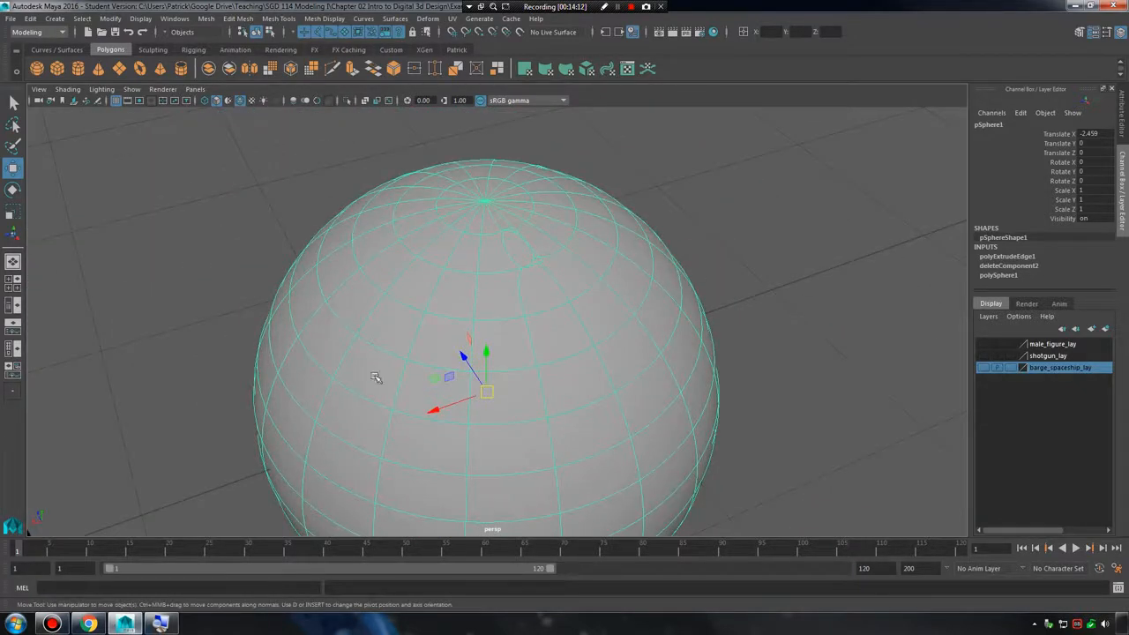
middle_click_drag(572, 276, 522, 319, "alt")
right_click_drag(522, 319, 952, 365, "alt")
middle_click_drag(445, 211, 566, 289, "alt")
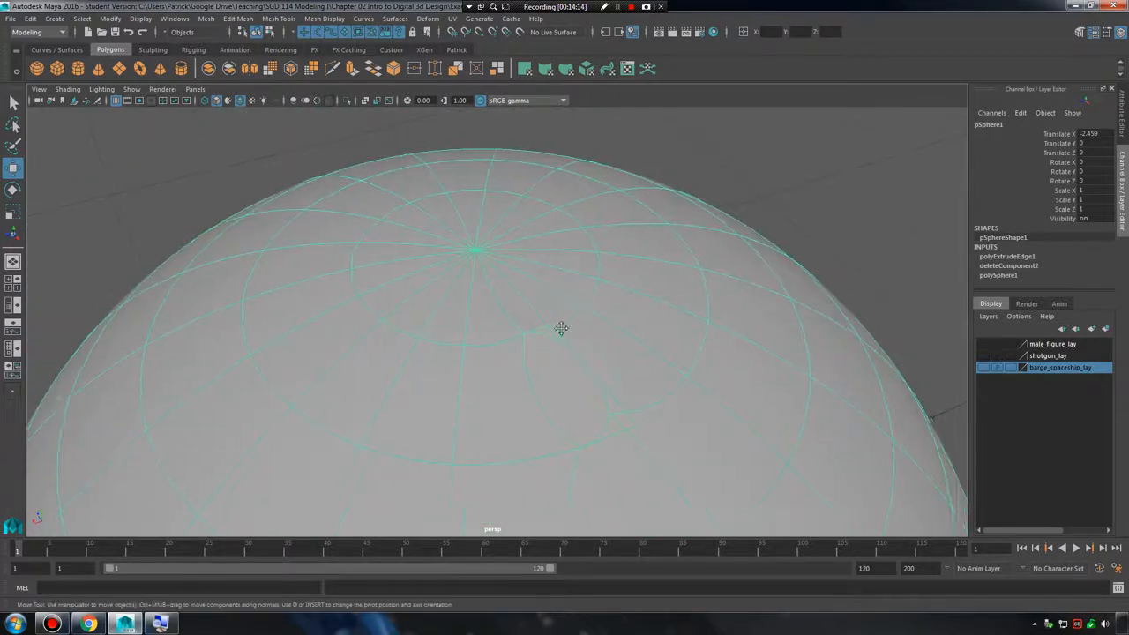
middle_click_drag(561, 328, 452, 255, "alt")
right_click_drag(451, 254, 500, 323, "alt")
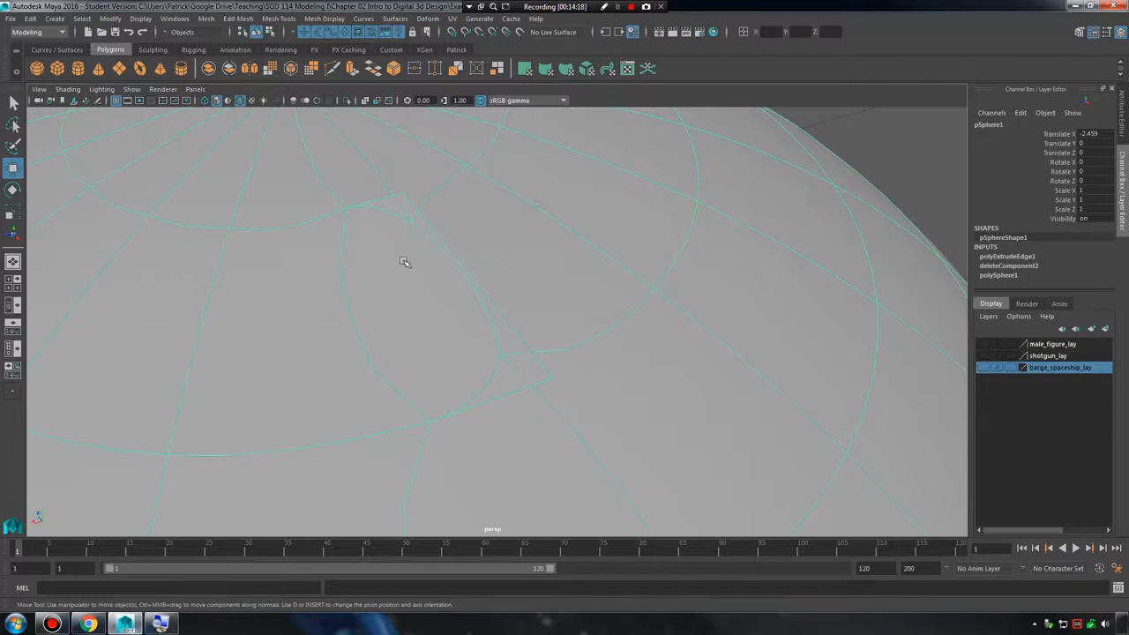
Try moving the rebuilt face up from the unsmoothed sphere, then undo the move.
key("3")
right_click_drag(418, 262, 423, 300)
right_click_drag(567, 318, 489, 306, "alt")
key("1")
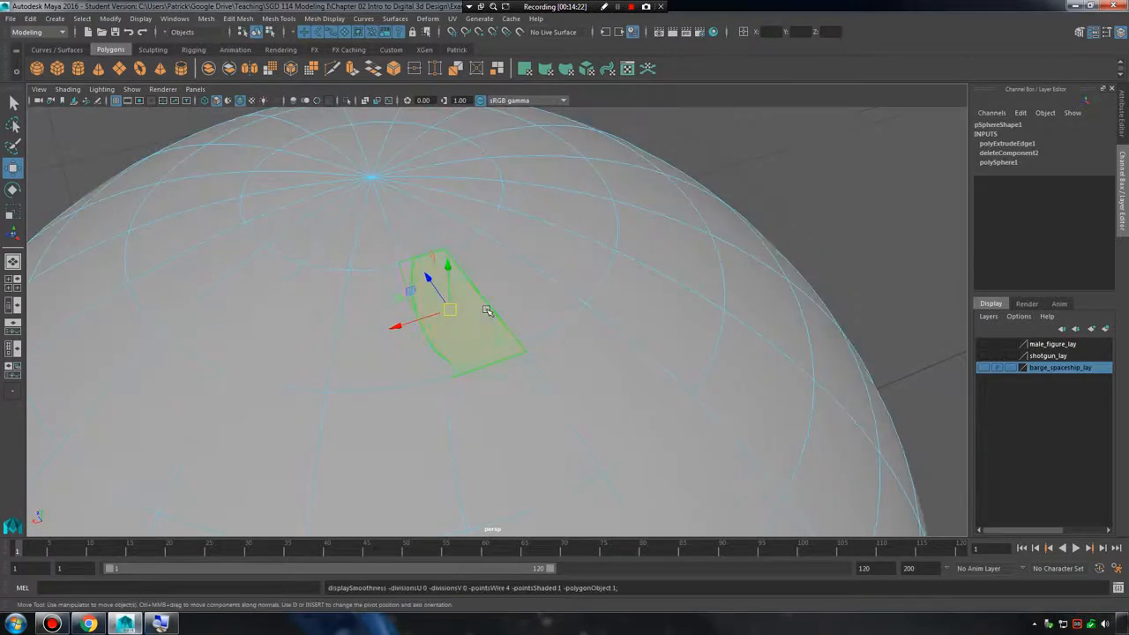
left_click_drag(447, 301, 446, 263)
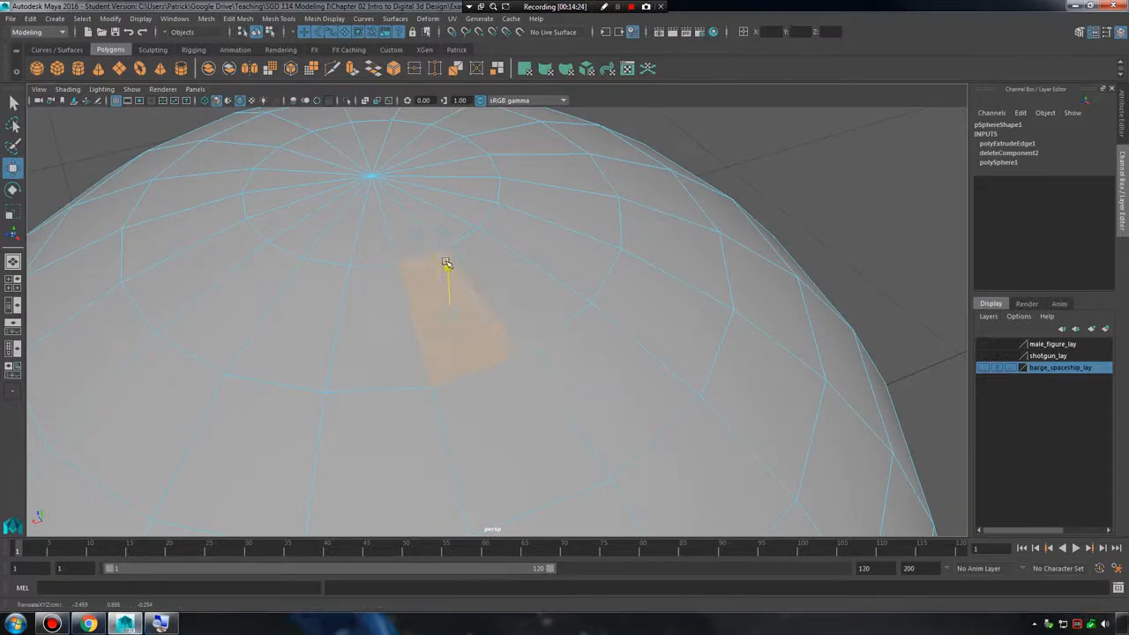
left_click_drag(526, 246, 520, 294, "alt")
key("ctrl+z")
Examine the cube's open top and the sphere's rebuilt area from different angles.
right_click_drag(596, 321, 415, 309, "alt")
middle_click_drag(415, 308, 544, 270, "alt")
left_click(388, 297)
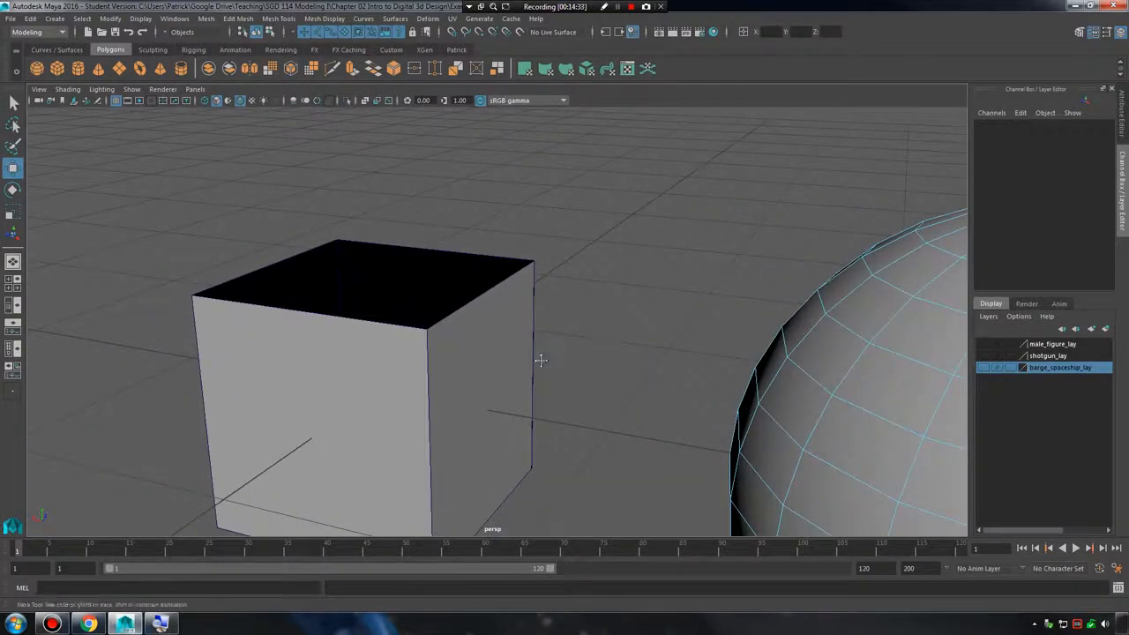
middle_click_drag(541, 360, 382, 312, "alt")
middle_click_drag(608, 265, 306, 305, "alt")
right_click_drag(499, 310, 576, 307, "alt")
left_click(574, 268)
middle_click_drag(574, 269, 547, 326, "alt")
right_click_drag(565, 326, 745, 330, "alt")
Select the face beside the rebuilt one, move it down to open the unmerged seam, then raise it slightly.
left_click(473, 266)
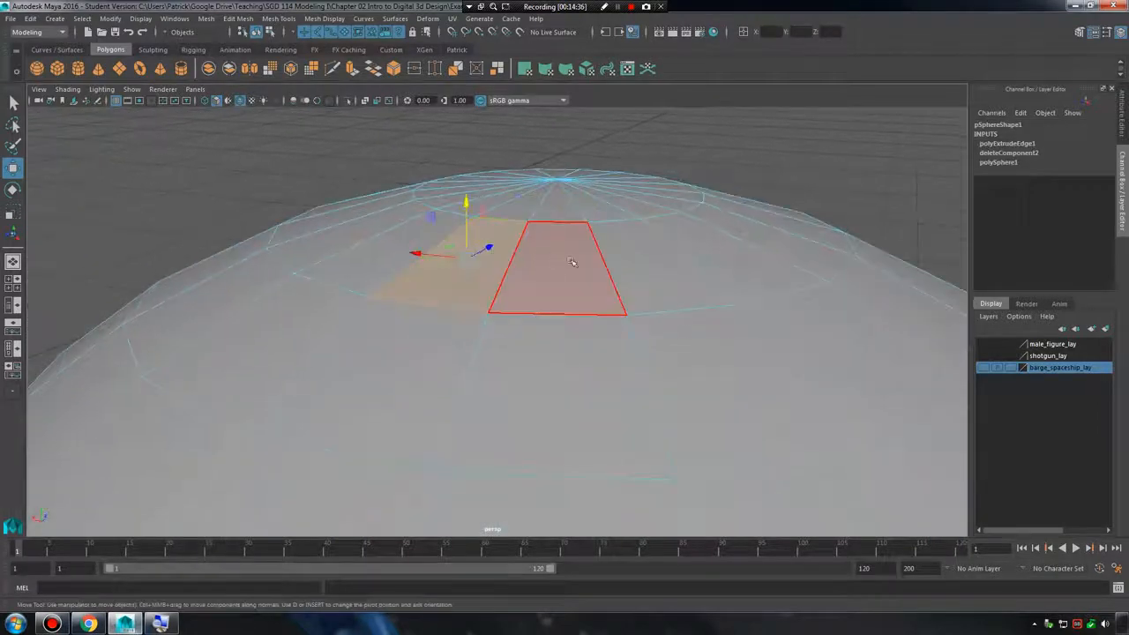
left_click(571, 262)
left_click_drag(571, 211, 612, 257)
left_click_drag(674, 275, 450, 256, "alt")
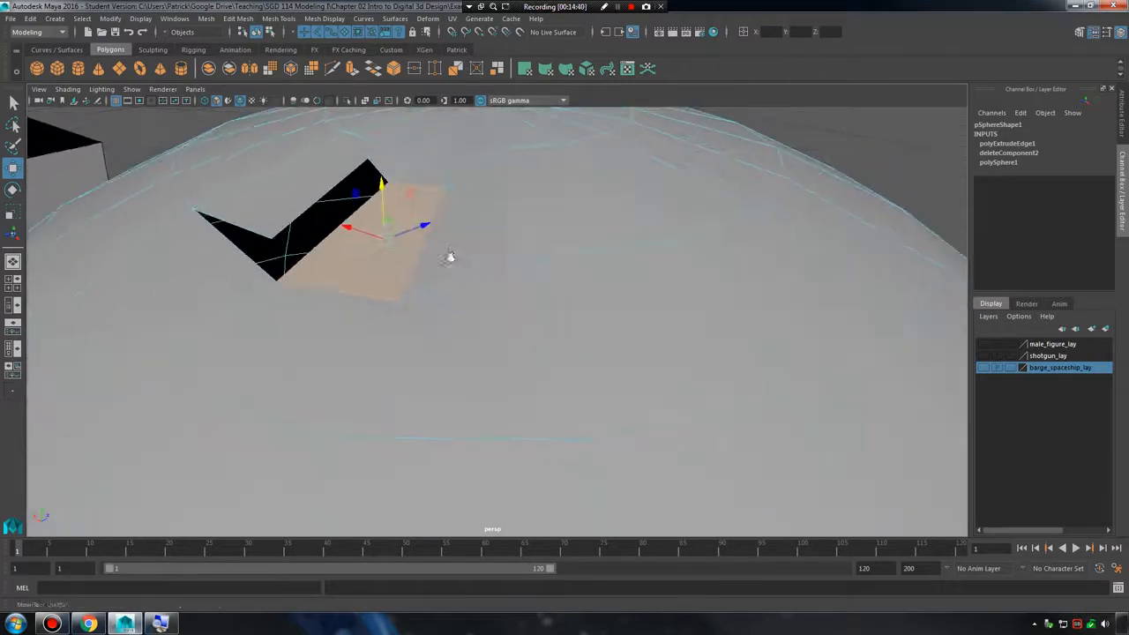
right_click_drag(450, 257, 502, 257, "alt")
middle_click_drag(424, 251, 532, 267, "alt")
mouse_move(532, 267)
right_mouse_down("alt")
mouse_move(471, 262)
mouse_move(546, 262)
right_mouse_up("alt")
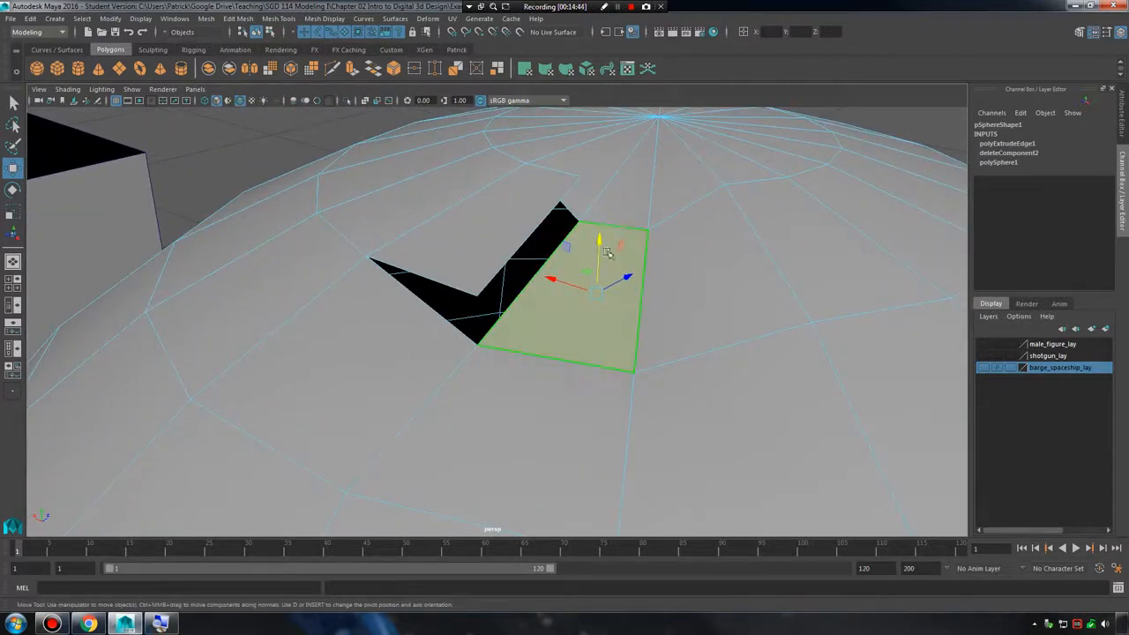
mouse_move(598, 246)
left_mouse_down()
mouse_move(600, 184)
mouse_move(612, 200)
mouse_move(604, 235)
left_mouse_up()
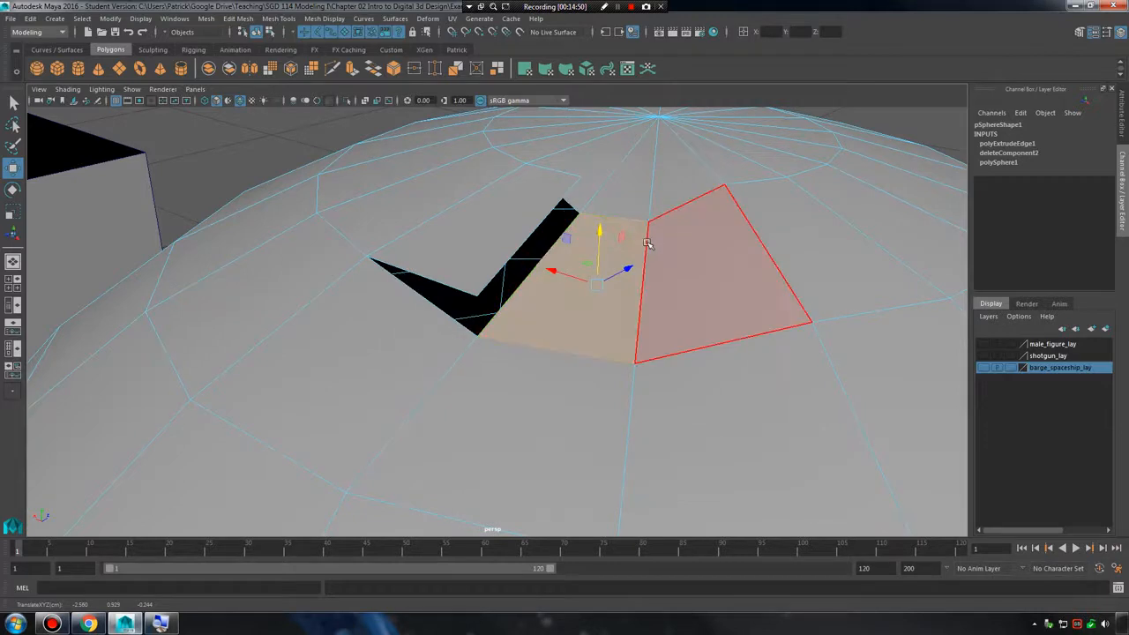
Delete the open cube and the sphere from the scene.
right_click_drag(626, 281, 375, 274, "alt")
middle_click_drag(375, 274, 489, 302, "alt")
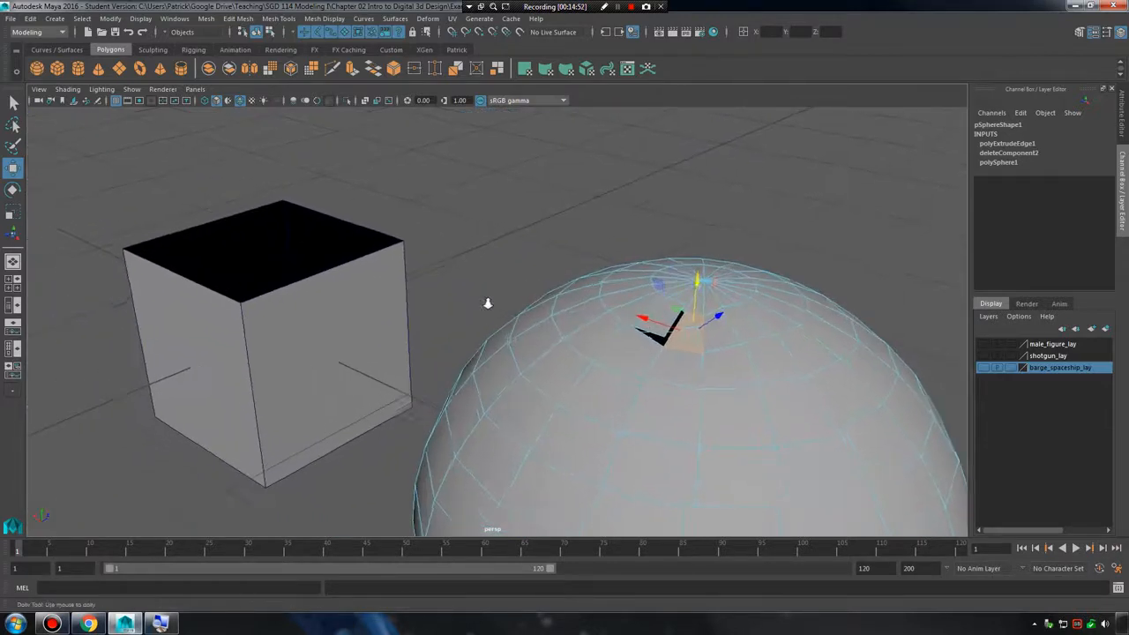
left_click_drag(488, 302, 435, 269, "alt")
middle_click_drag(418, 309, 617, 269, "alt")
left_click(436, 296)
left_click(407, 301)
left_click_drag(407, 301, 522, 290, "alt")
key("Delete")
left_click(851, 288)
key("Delete")
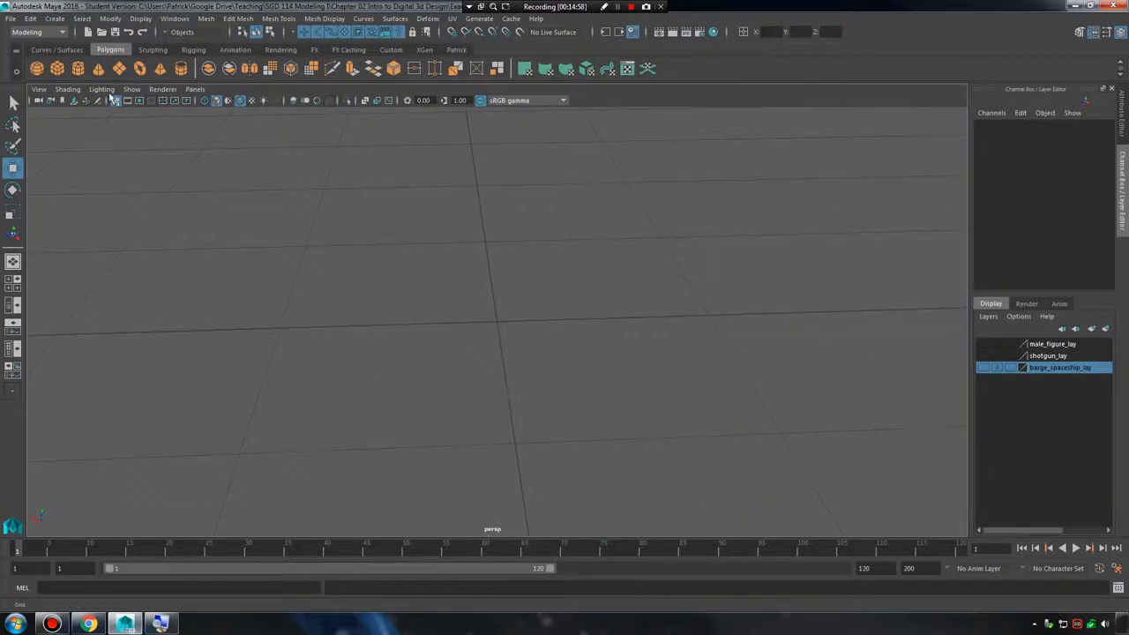
Create a polygon cube at the origin and extrude one of its top edges.
left_click(58, 70)
scroll(499, 312, "up", 5)
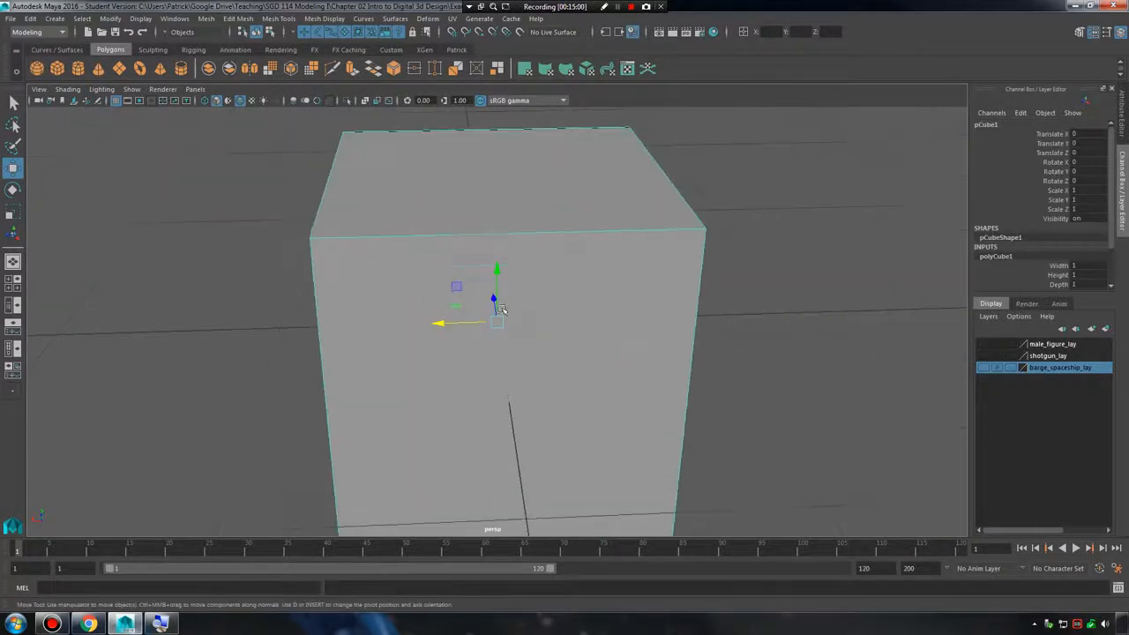
middle_click_drag(500, 312, 538, 370, "alt")
left_click_drag(538, 370, 590, 244, "alt")
right_click_drag(590, 244, 587, 232)
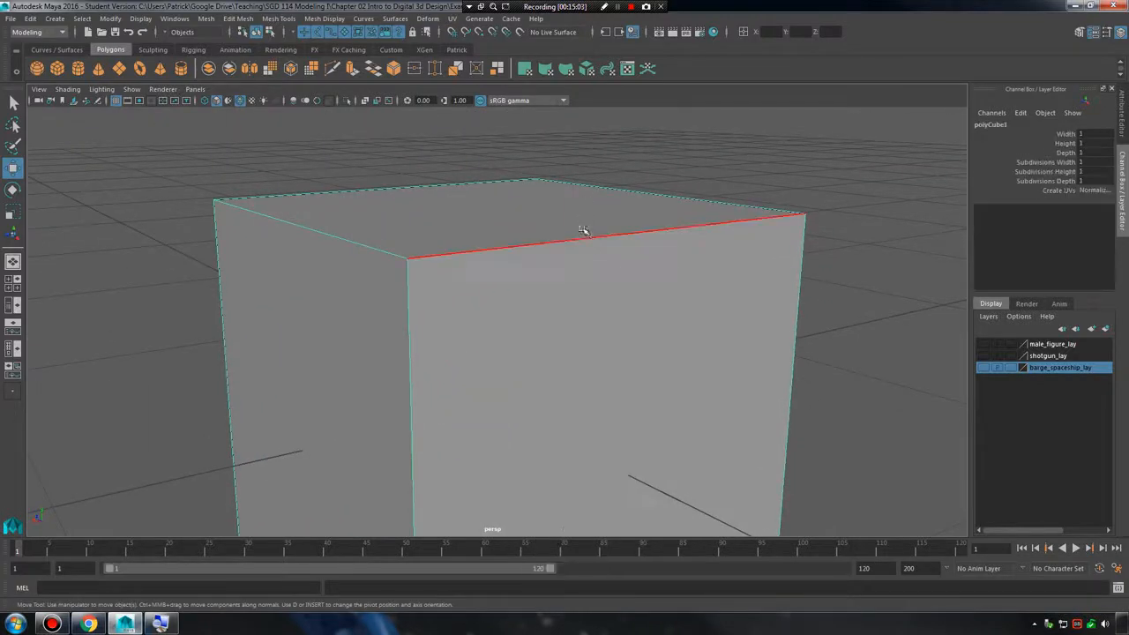
left_click(587, 231)
right_click_drag(610, 193, 610, 224, "shift")
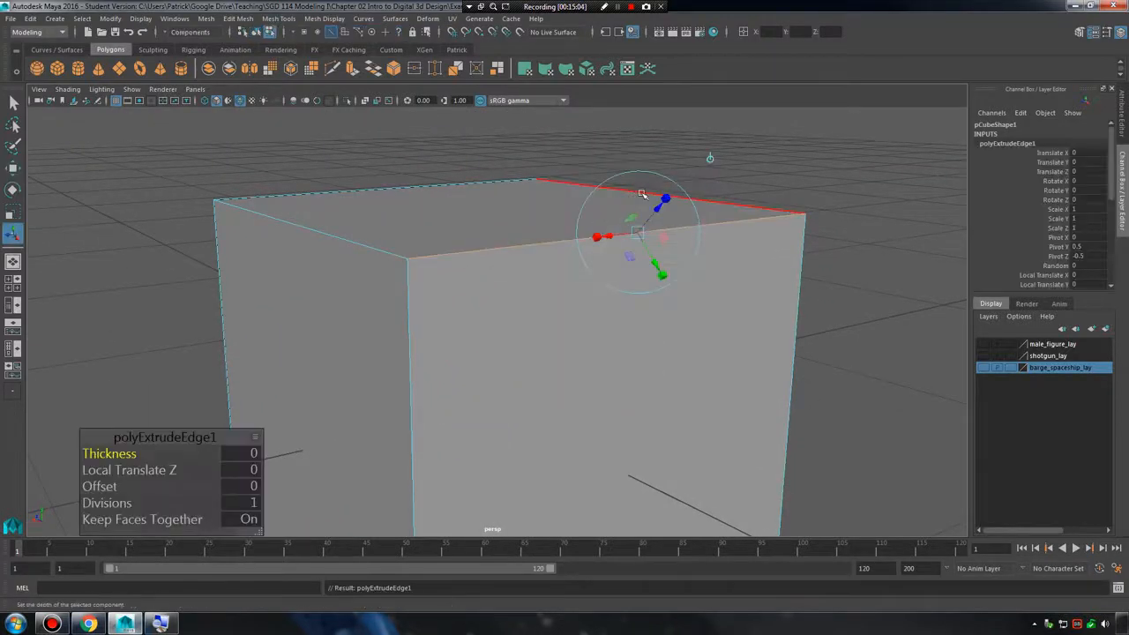
Move the extruded edge up and outward from the cube to form a slanted face.
key("w")
left_click_drag(640, 174, 702, 22)
left_click_drag(536, 281, 652, 306, "alt")
left_click_drag(613, 167, 617, 108)
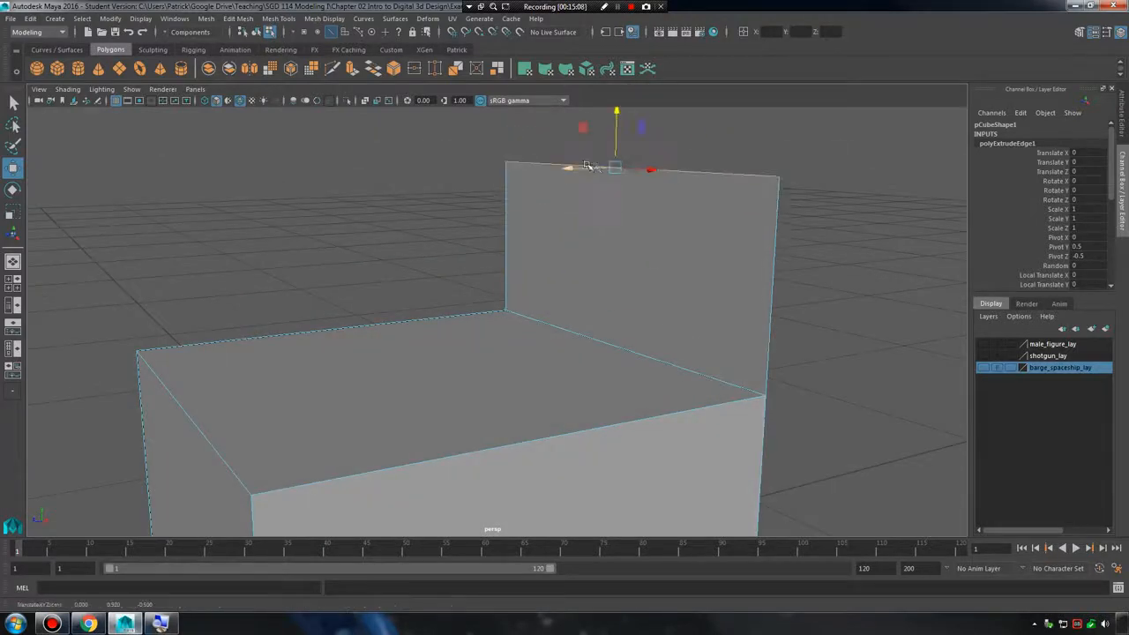
left_click_drag(570, 167, 649, 252)
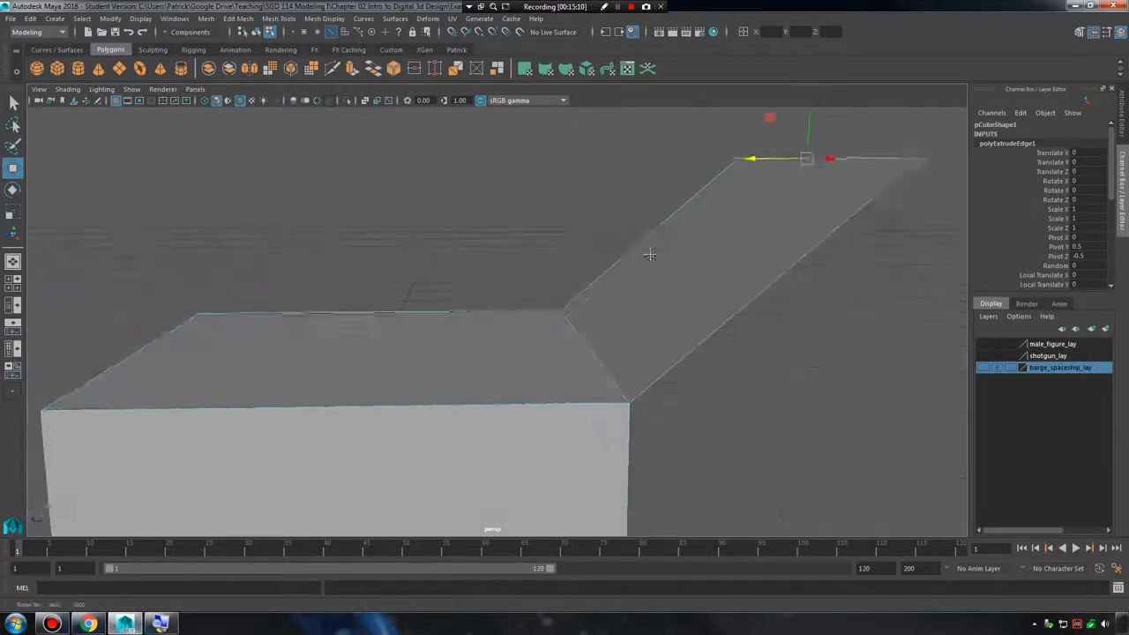
middle_click_drag(650, 252, 604, 210, "alt")
left_click_drag(612, 290, 605, 325, "alt")
Select edges of the slanted face and cube, and examine the joint where they meet.
right_click(558, 281)
right_click_drag(558, 281, 558, 251)
left_click_drag(644, 300, 650, 297, "alt")
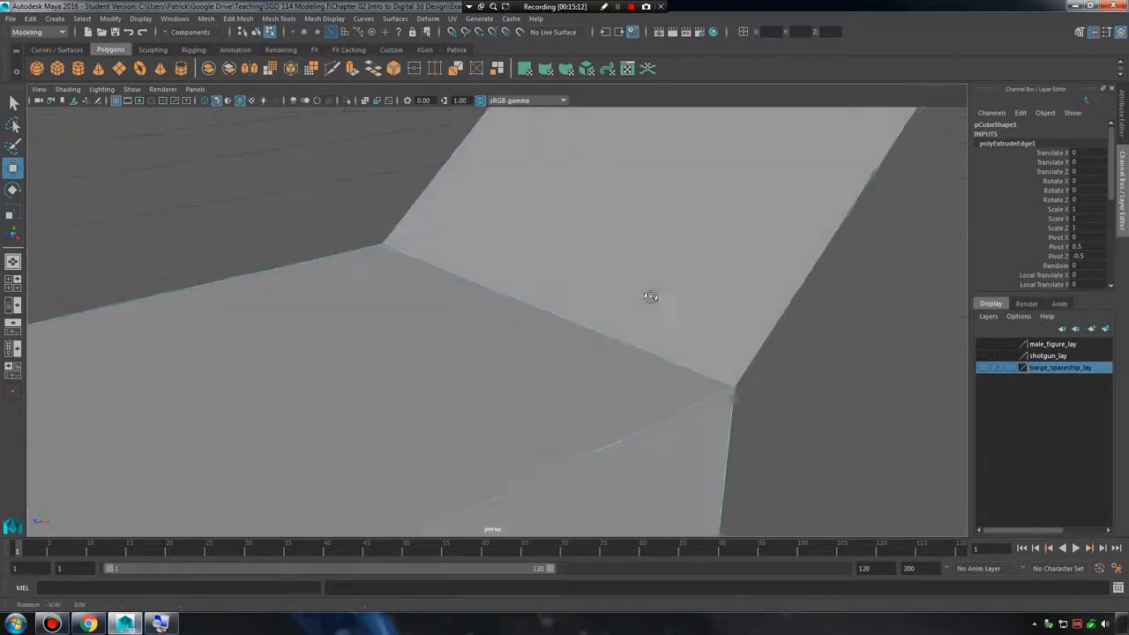
middle_click_drag(650, 297, 622, 305, "alt")
right_click_drag(623, 305, 652, 308, "alt")
left_click_drag(653, 308, 693, 323, "alt")
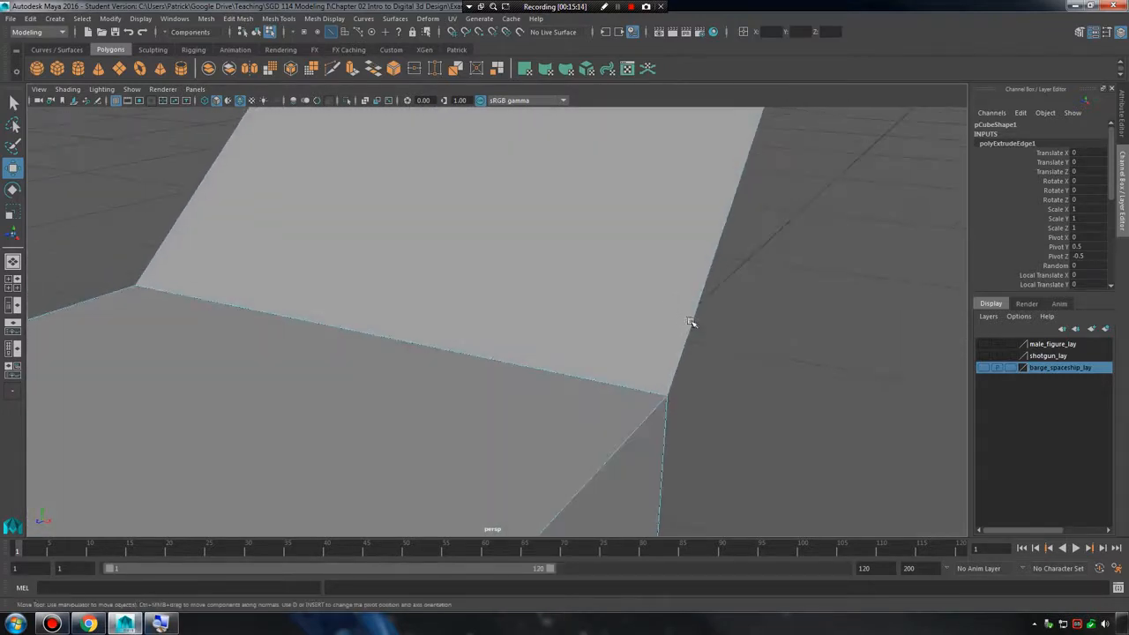
left_click(692, 323)
left_click(565, 377)
left_click_drag(565, 376, 683, 364, "alt")
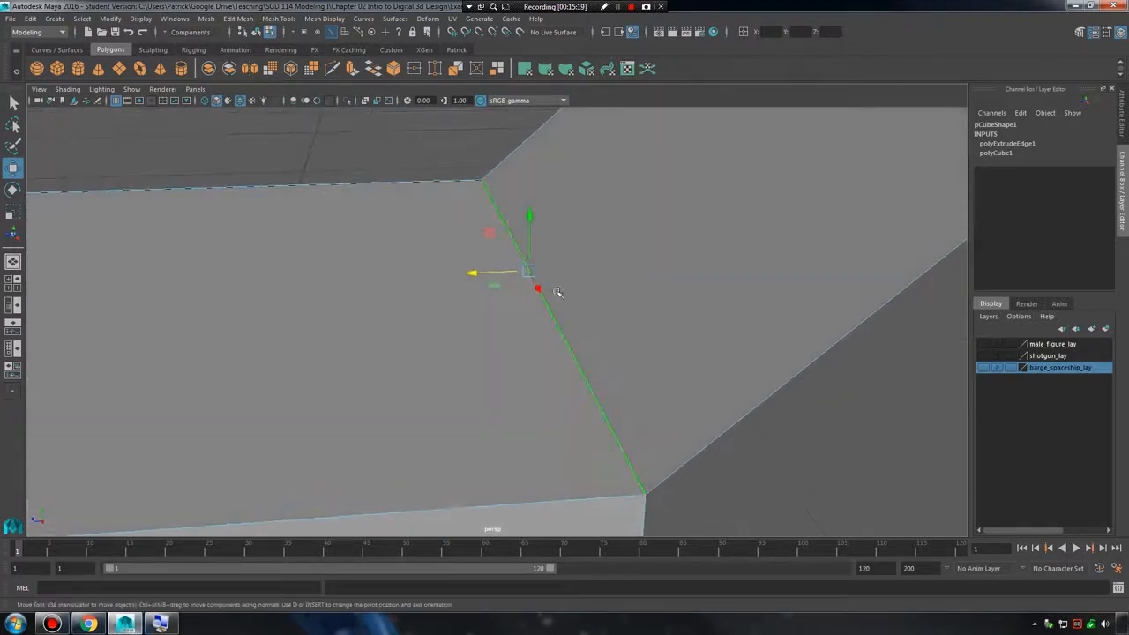
left_click_drag(558, 292, 540, 315, "alt")
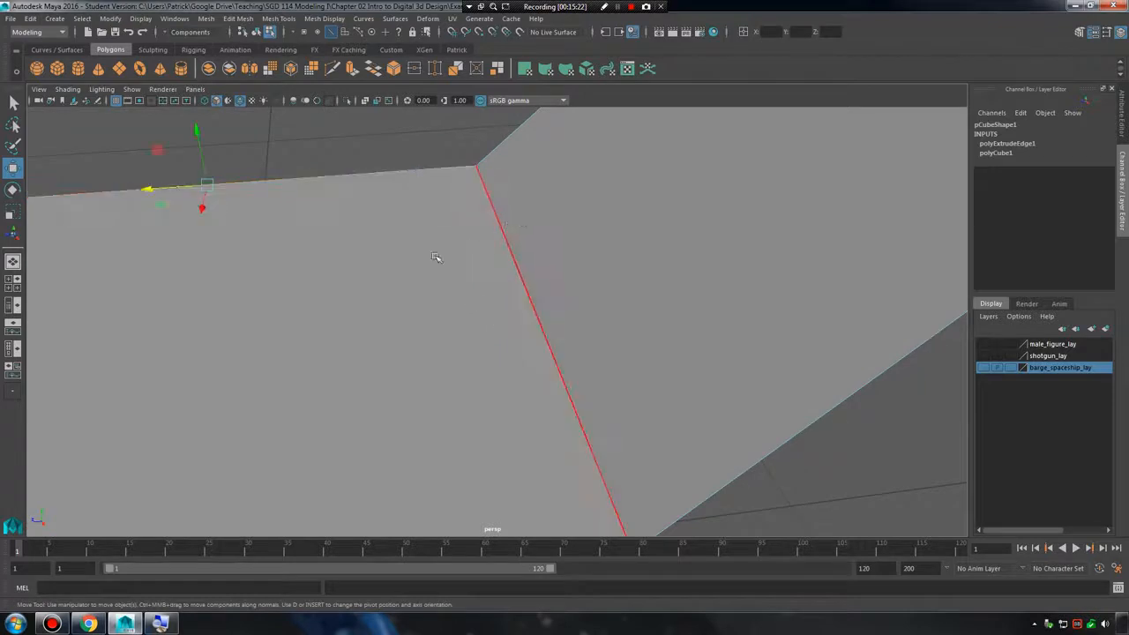
Select the cube's top face, then the edge it shares with the slanted face.
left_click(620, 221)
left_click(474, 291)
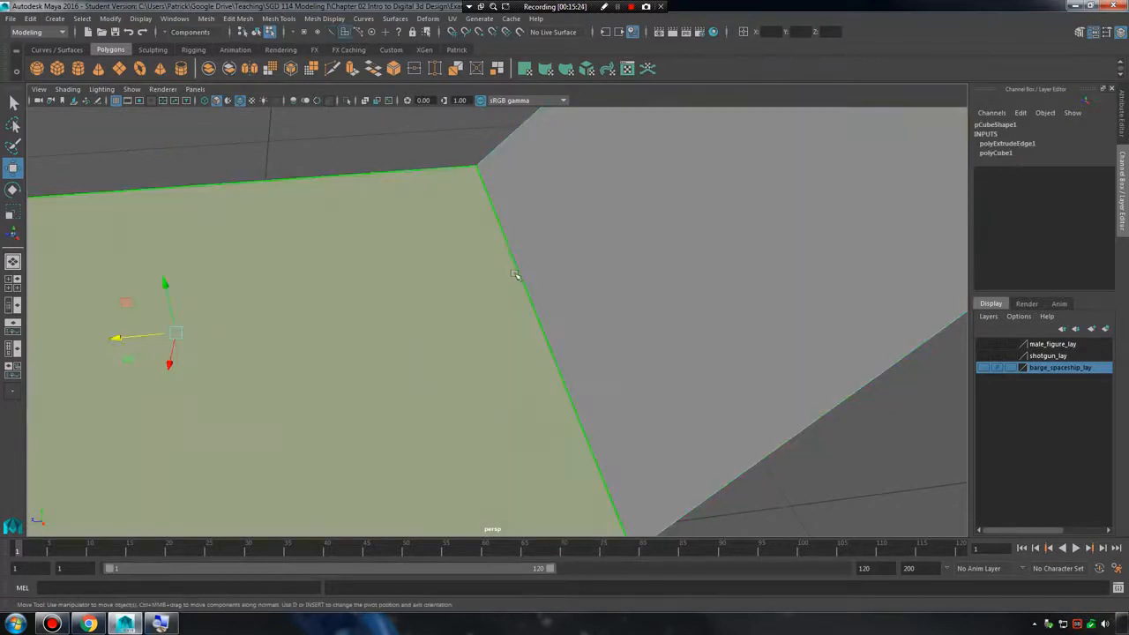
right_click_drag(515, 271, 506, 222)
left_click(511, 252)
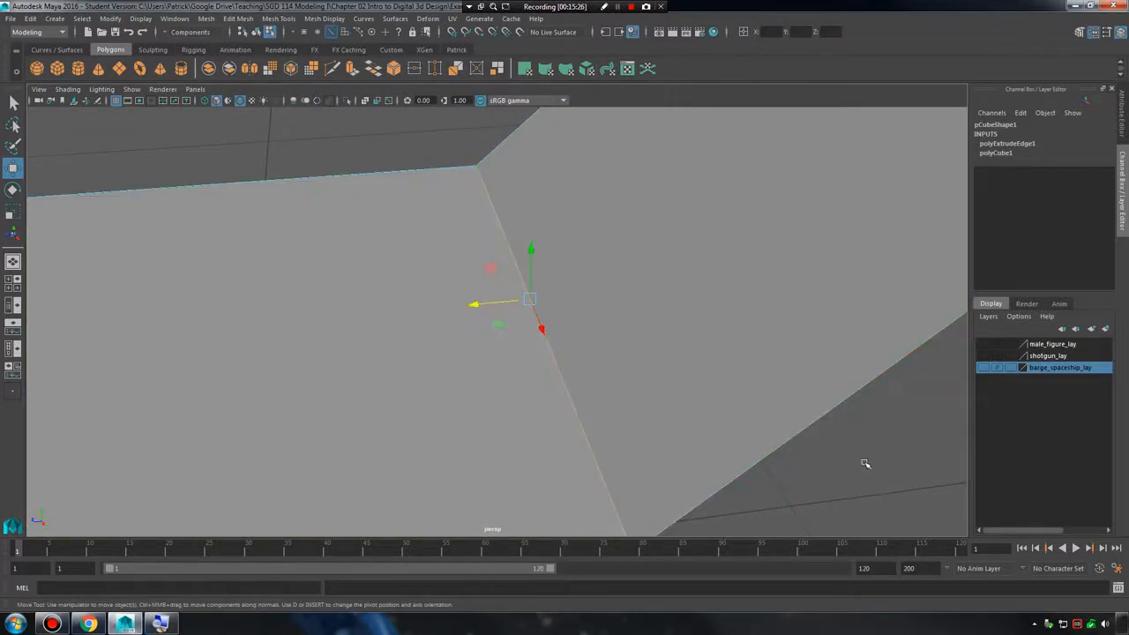
Select the shared edge from beneath the slanted face, then pick the cube's side face below it.
left_click_drag(865, 463, 799, 393, "alt")
left_click(799, 393)
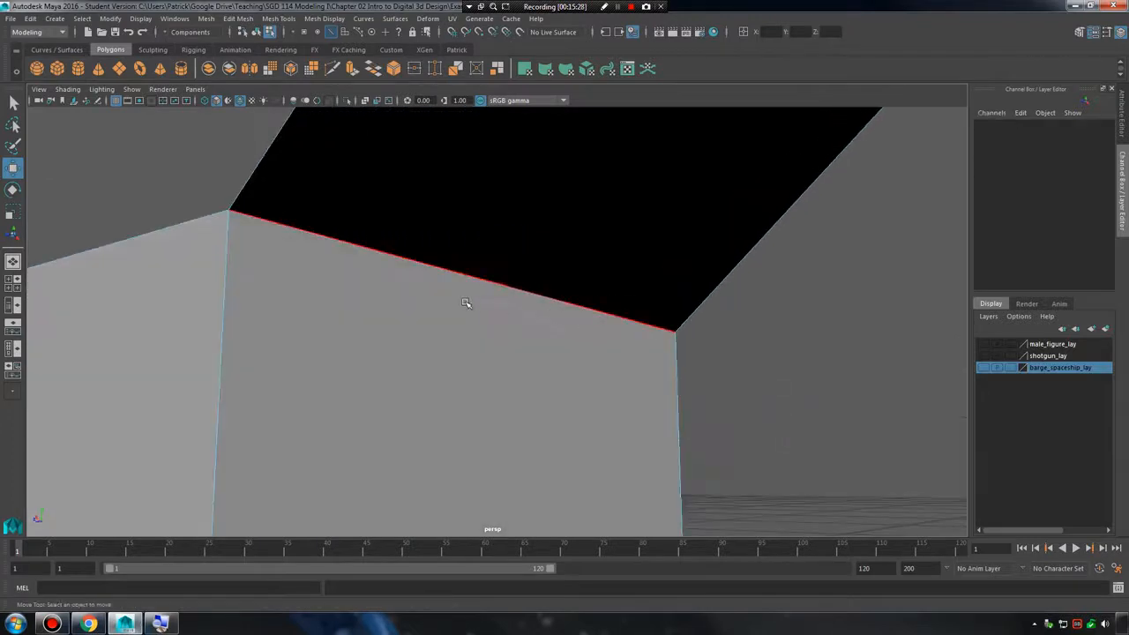
left_click_drag(466, 302, 441, 259, "alt")
left_click(441, 270)
right_click_drag(539, 284, 540, 369)
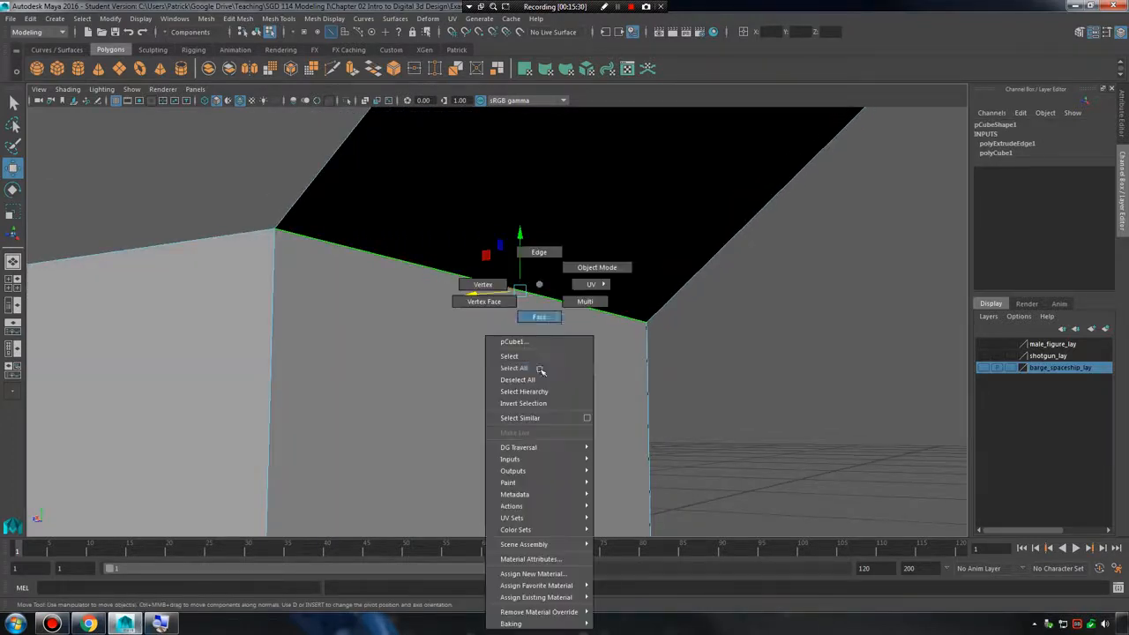
right_click_drag(537, 318, 537, 317)
left_click(636, 406)
Show the cube in smooth mesh preview and delete the slanted extruded face.
left_click_drag(644, 403, 517, 335, "alt")
right_click_drag(517, 303, 588, 388)
mouse_move(588, 388)
left_mouse_down("alt")
mouse_move(696, 403)
mouse_move(449, 375)
mouse_move(382, 354)
mouse_move(455, 376)
mouse_move(590, 367)
mouse_move(502, 391)
mouse_move(575, 385)
mouse_move(547, 370)
mouse_move(583, 372)
left_mouse_up("alt")
left_click(601, 263)
right_click_drag(606, 238, 607, 272)
left_click(605, 259)
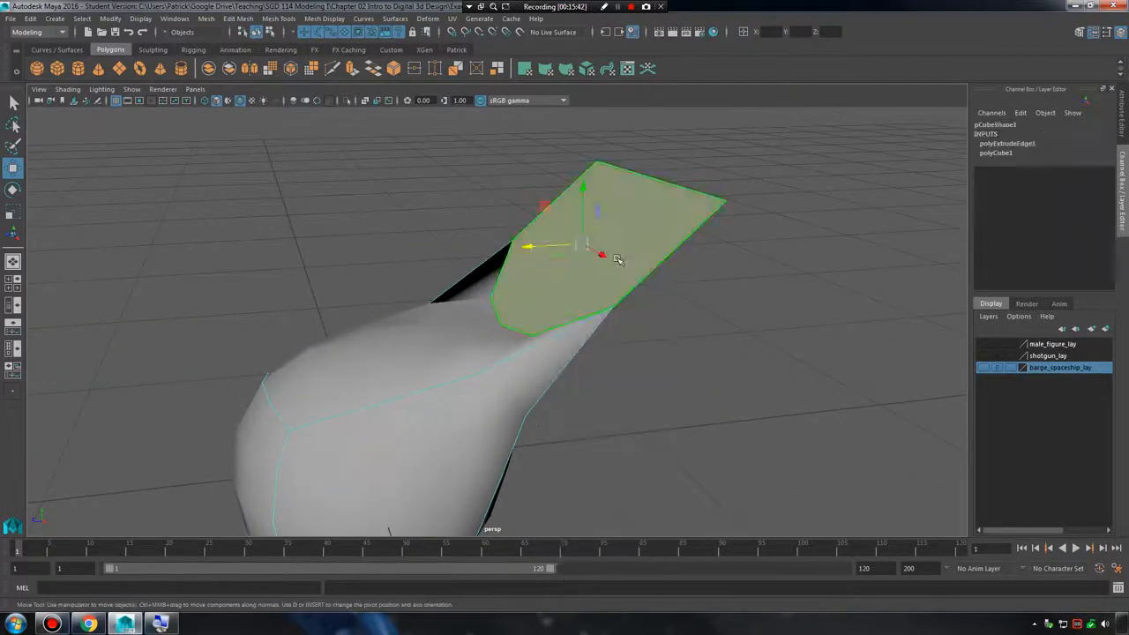
key("Delete")
Compare the cube's unsmoothed mesh with its smooth mesh preview, then select the cube as an object.
left_click_drag(579, 299, 570, 237, "alt")
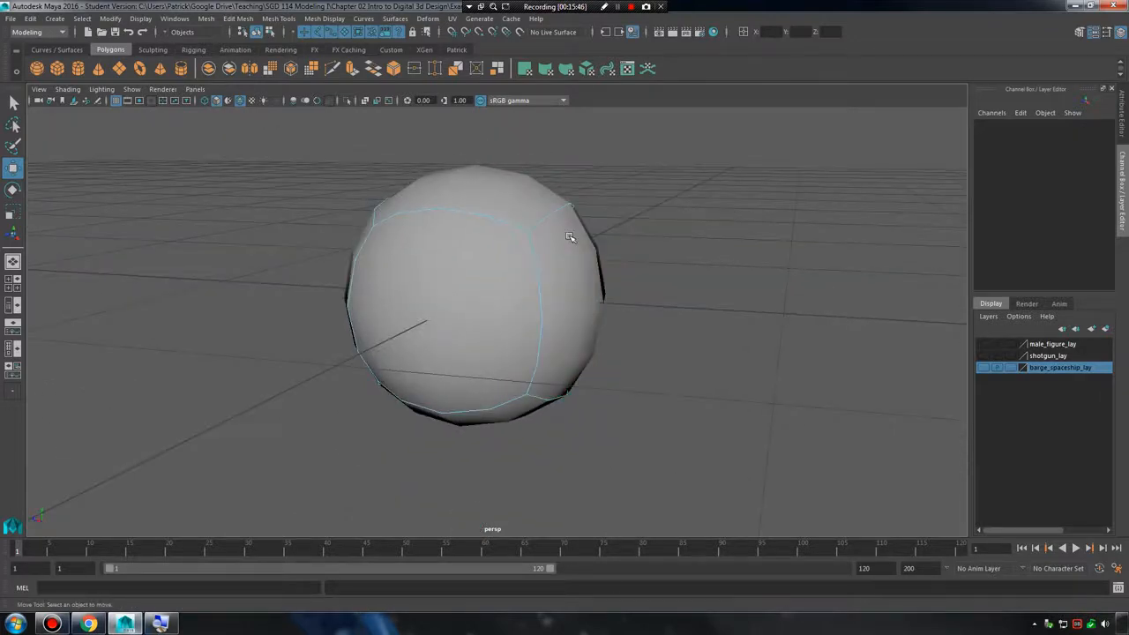
key("1")
key("3")
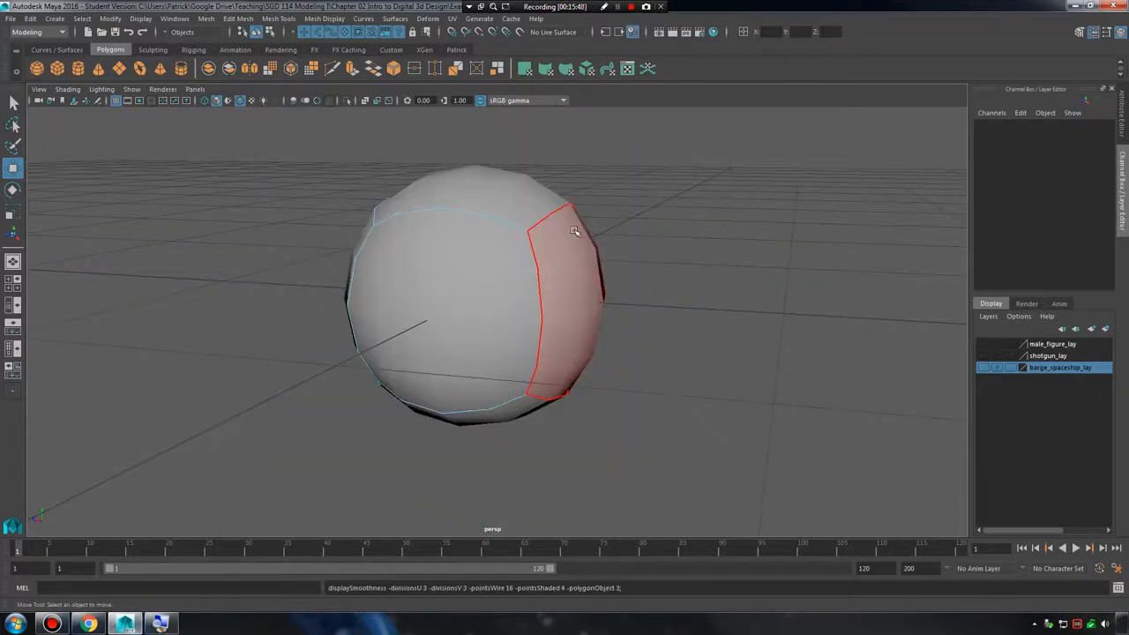
key("1")
key("3")
left_click_drag(574, 232, 556, 258, "alt")
right_click_drag(557, 258, 594, 270, "alt")
left_click_drag(594, 270, 624, 268, "alt")
right_click_drag(624, 268, 566, 256, "alt")
key("1")
key("3")
left_click(513, 291)
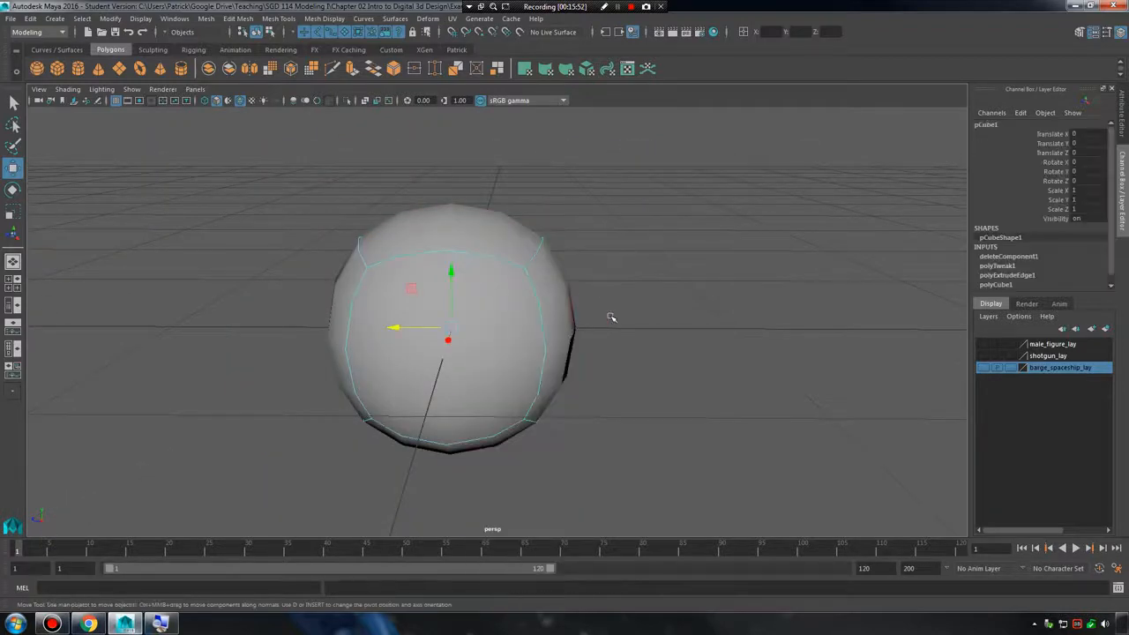
Return the cube to its unsmoothed display and clear its selection.
key("1")
left_click(728, 270)
left_click_drag(728, 270, 561, 277, "alt")
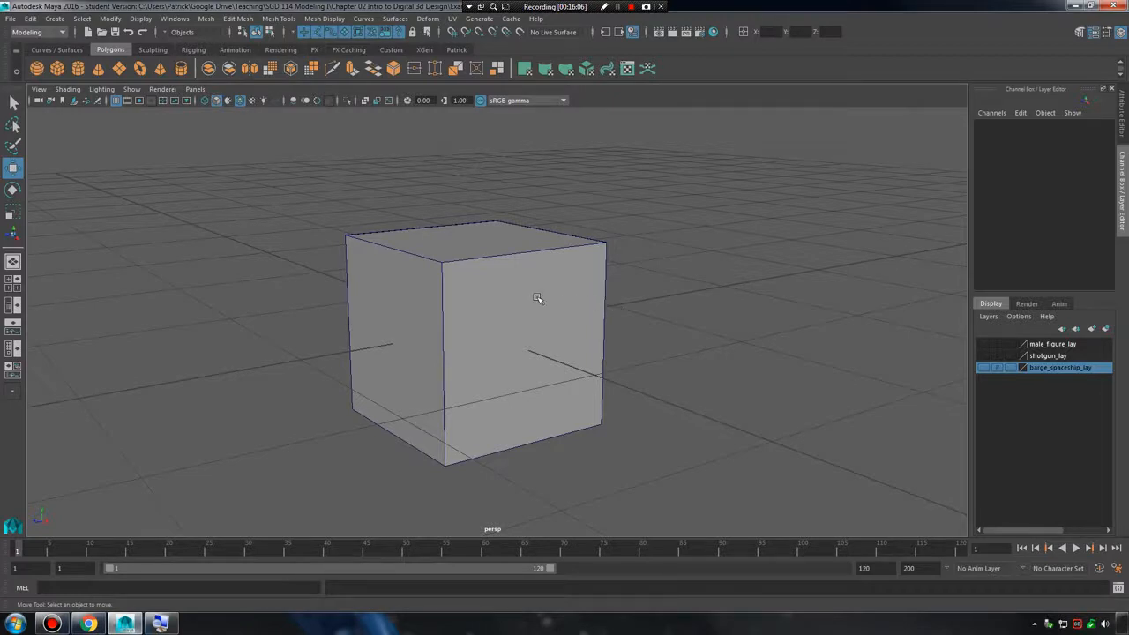
middle_click_drag(537, 298, 556, 300, "alt")
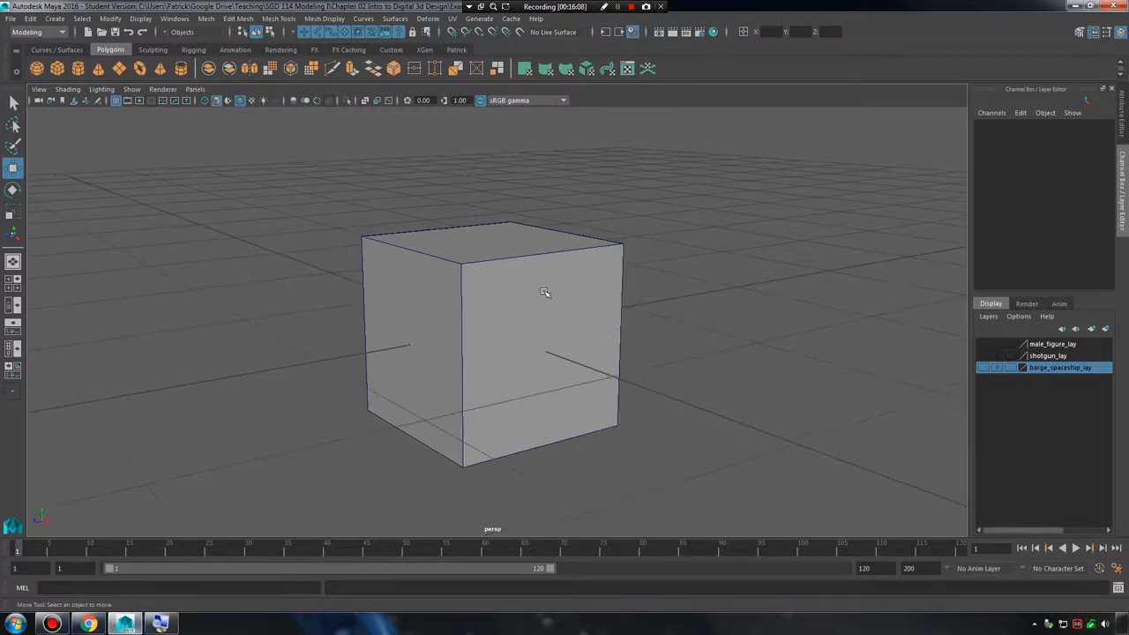
right_click_drag(451, 282, 690, 290, "alt")
mouse_move(582, 216)
left_mouse_down("alt")
mouse_move(618, 270)
mouse_move(573, 221)
left_mouse_up("alt")
scroll(617, 269, "down", 3)
right_click_drag(573, 264, 632, 290, "alt")
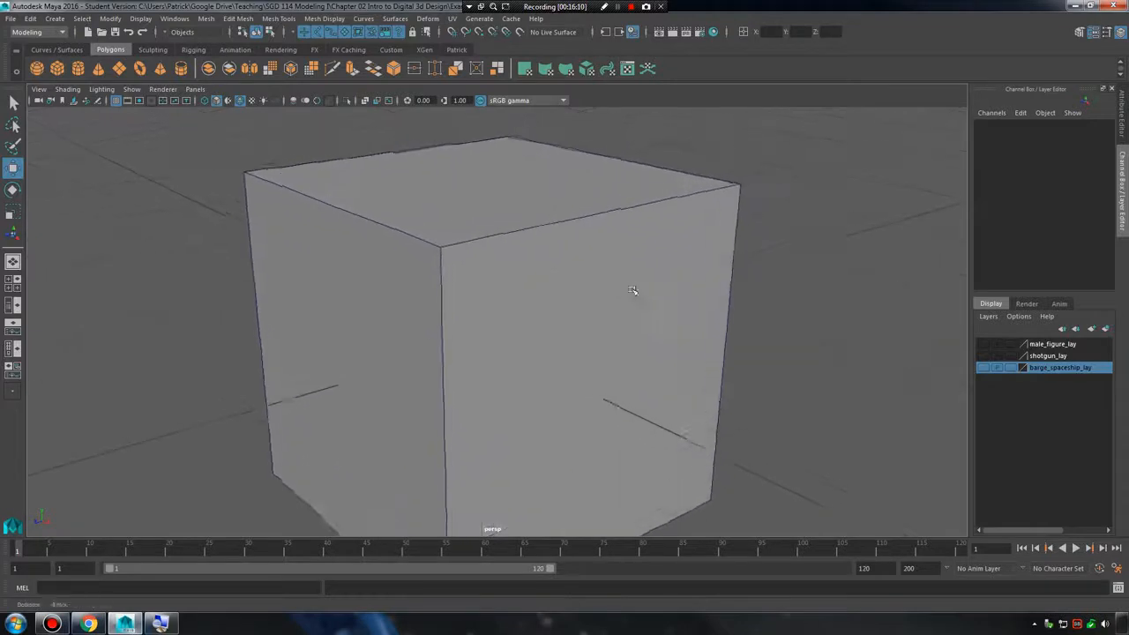
left_click_drag(632, 290, 675, 295, "alt")
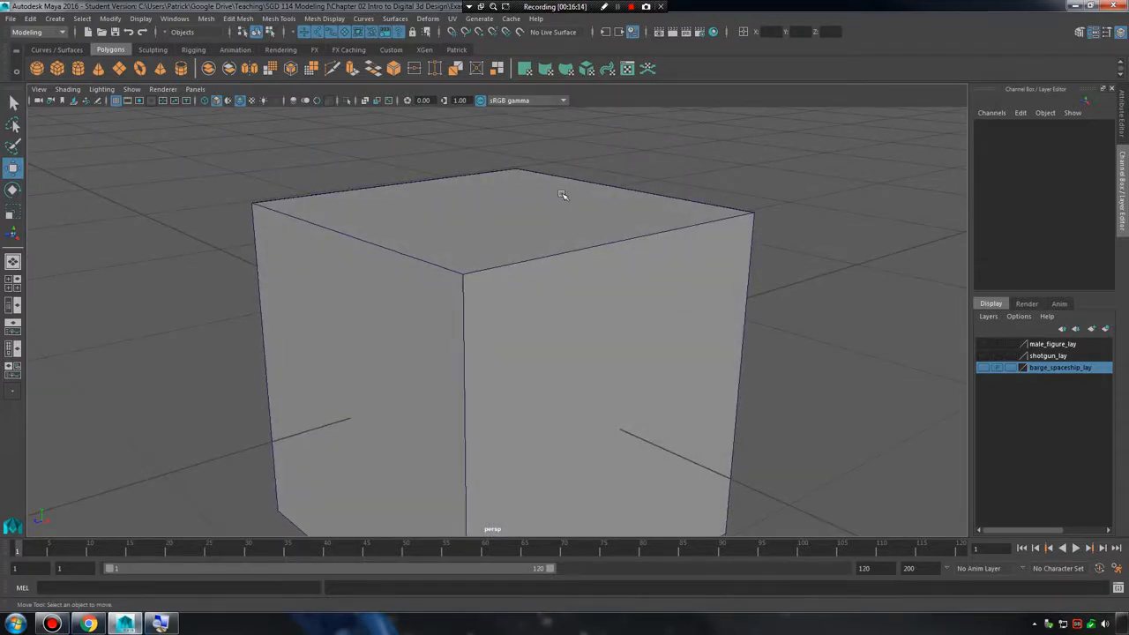
Hide the tool shelf and select the cube as an object.
right_click(577, 251)
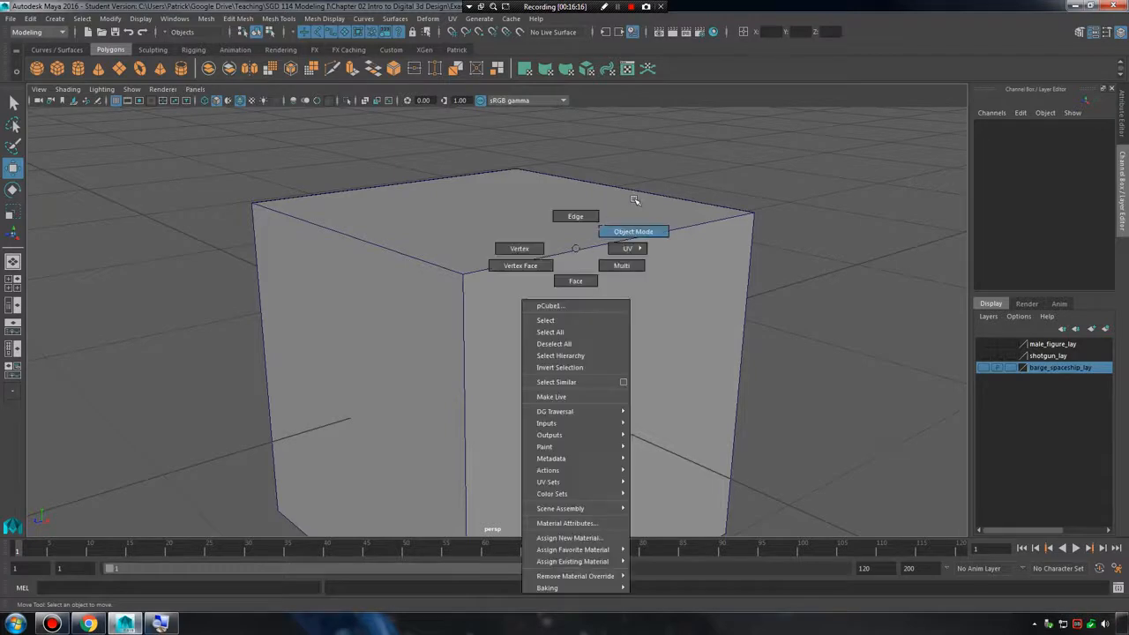
key("space")
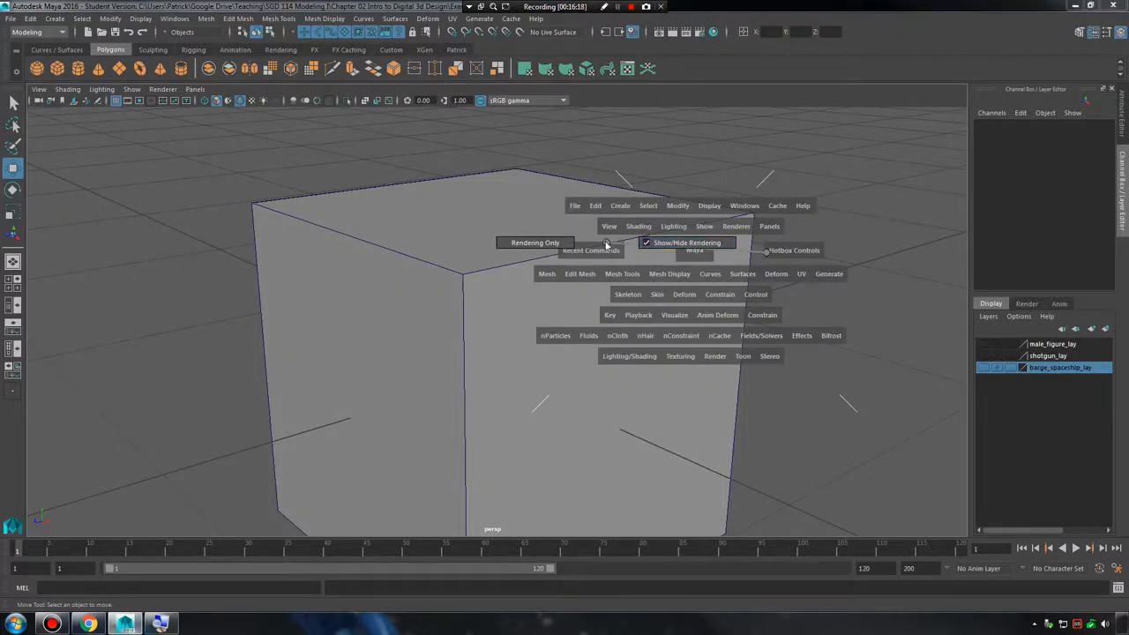
left_click_drag(606, 245, 605, 246)
left_click_drag(507, 266, 487, 279)
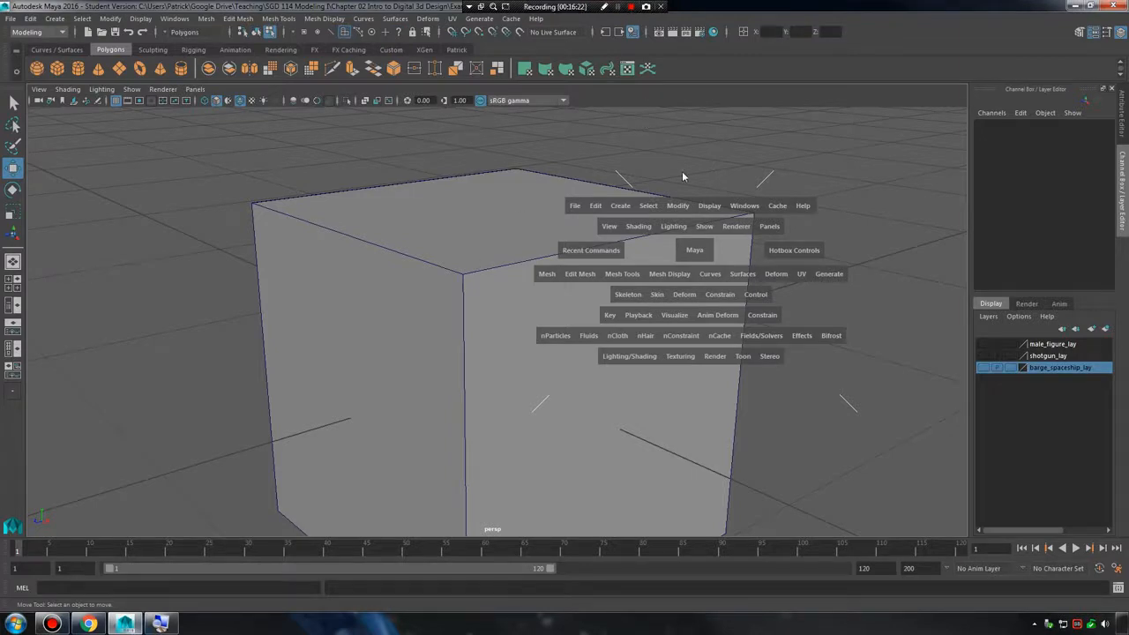
middle_click_drag(572, 200, 579, 228, "alt")
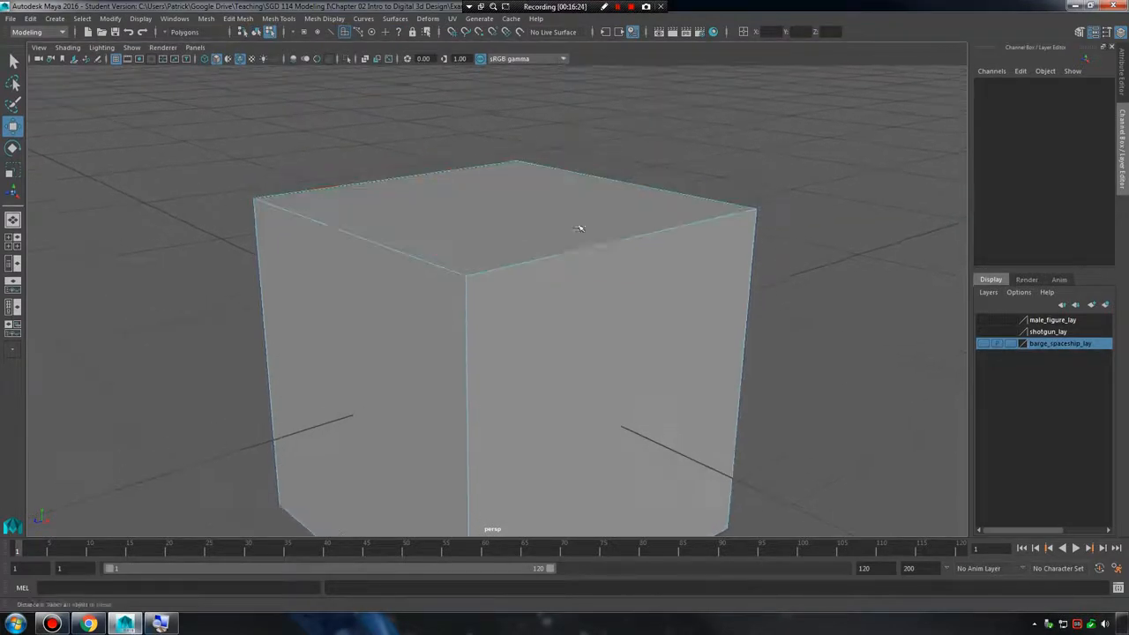
right_click_drag(579, 228, 577, 229, "alt")
left_click_drag(576, 229, 570, 219, "alt")
right_click_drag(570, 220, 601, 199)
left_click(617, 238)
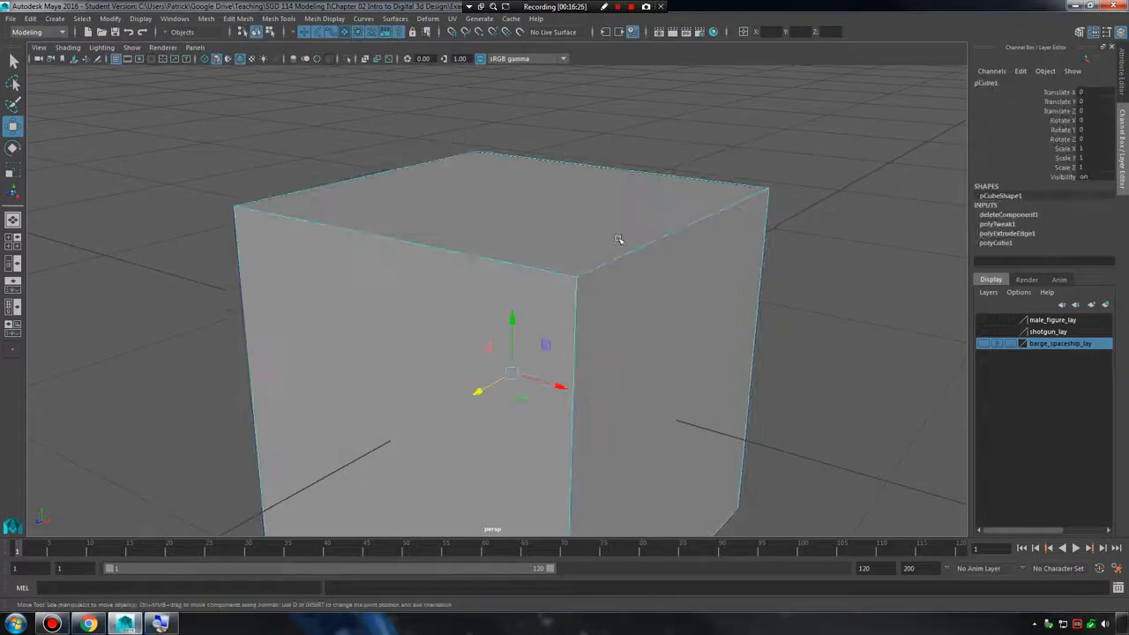
mouse_move(617, 238)
right_mouse_down("alt")
mouse_move(605, 232)
mouse_move(605, 255)
mouse_move(698, 244)
mouse_move(644, 271)
mouse_move(429, 232)
mouse_move(613, 237)
right_mouse_up("alt")
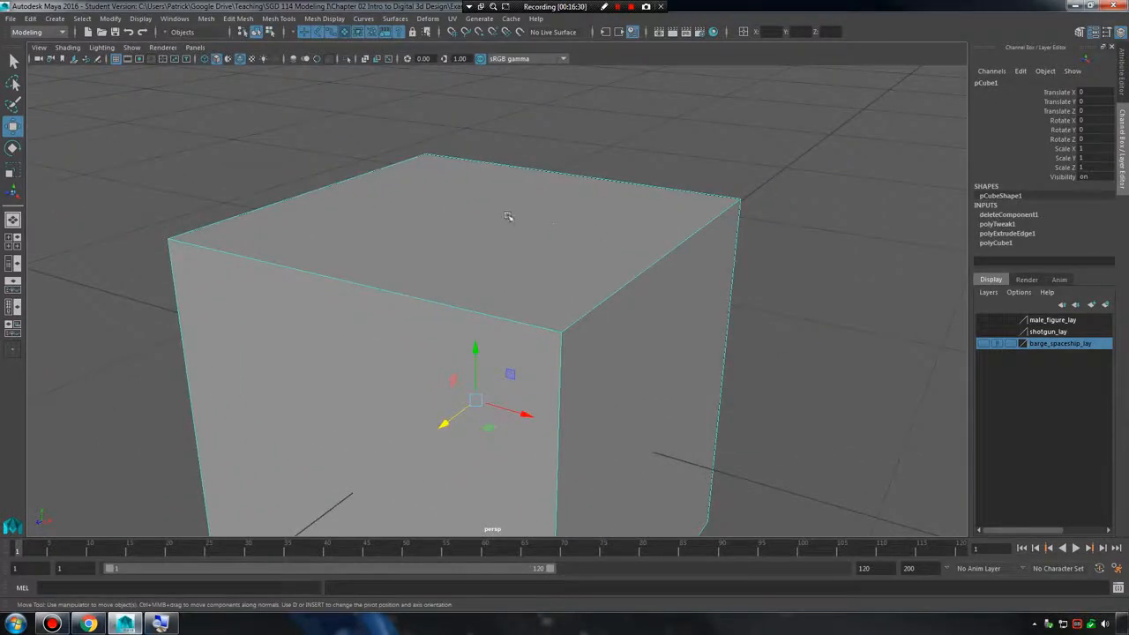
Switch the cube to face selection and select its top face.
mouse_move(507, 216)
right_mouse_down()
mouse_move(507, 246)
mouse_move(526, 247)
mouse_move(515, 211)
right_mouse_up()
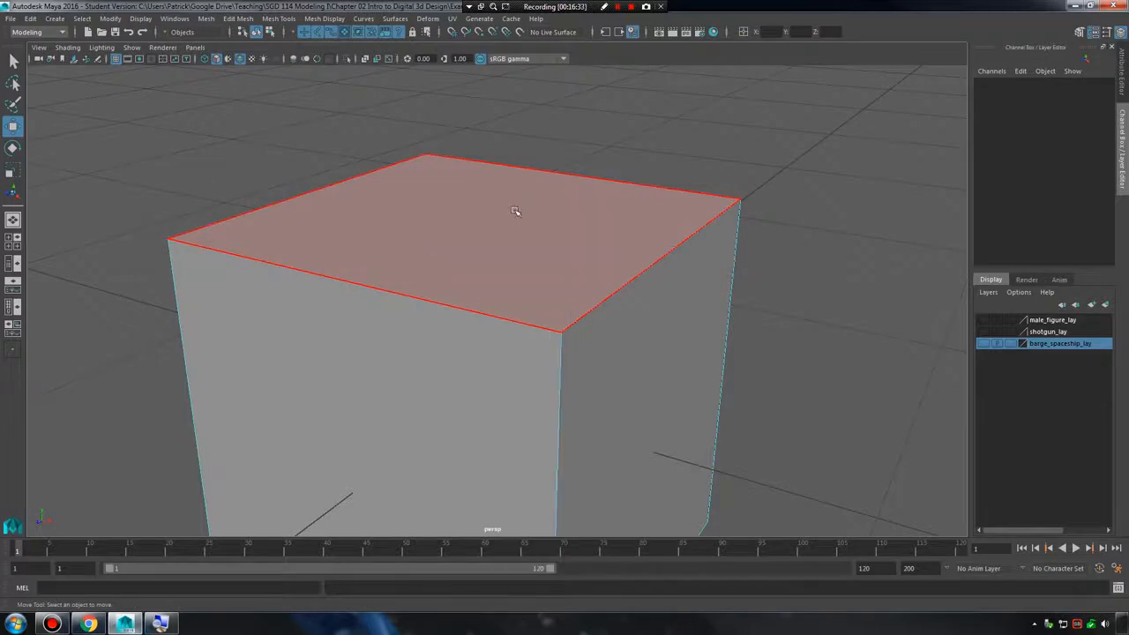
key("t")
key("1")
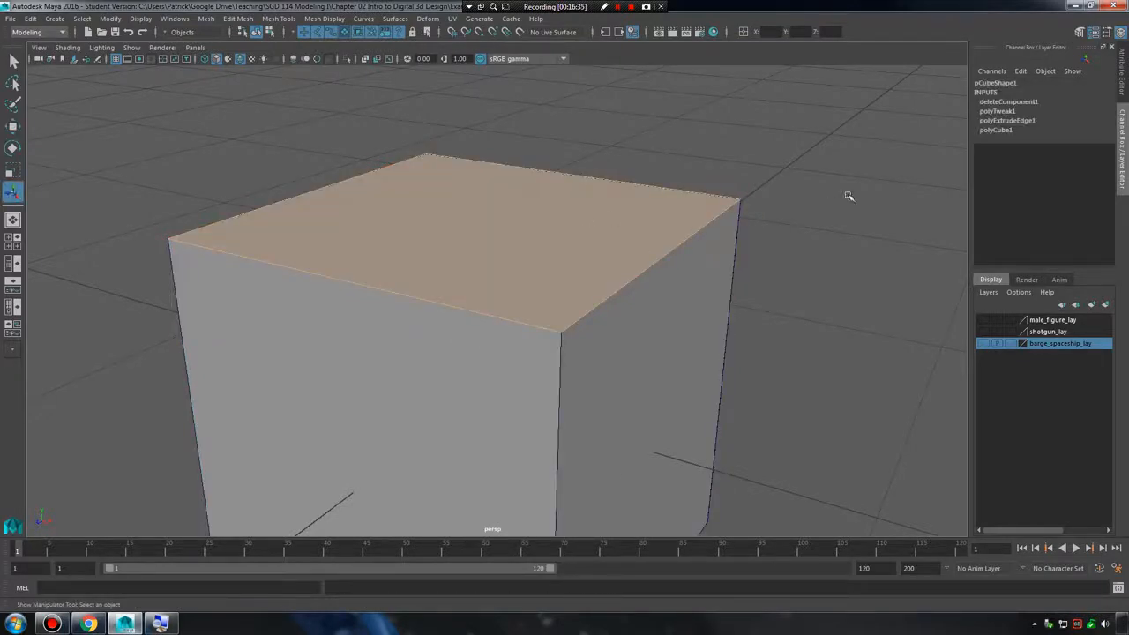
left_click(849, 196)
middle_click_drag(568, 215, 585, 226, "alt")
right_click_drag(586, 224, 586, 257)
left_click(596, 258)
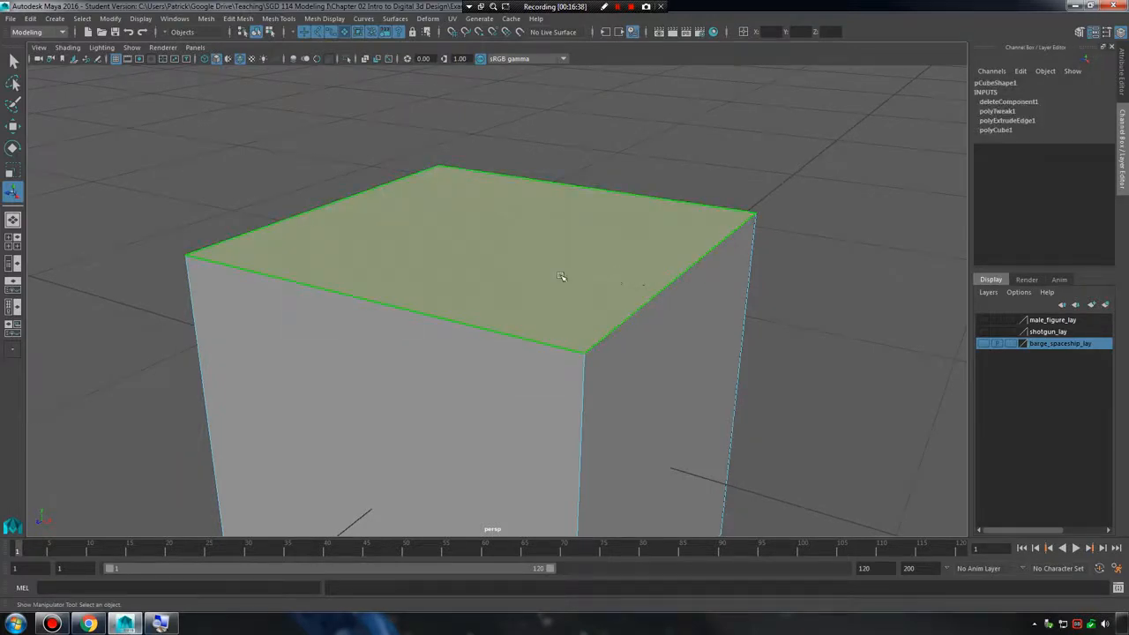
Extrude the cube's top face in place with a thickness of 0, then clear the selection.
right_click(563, 222, "shift")
left_click(558, 253)
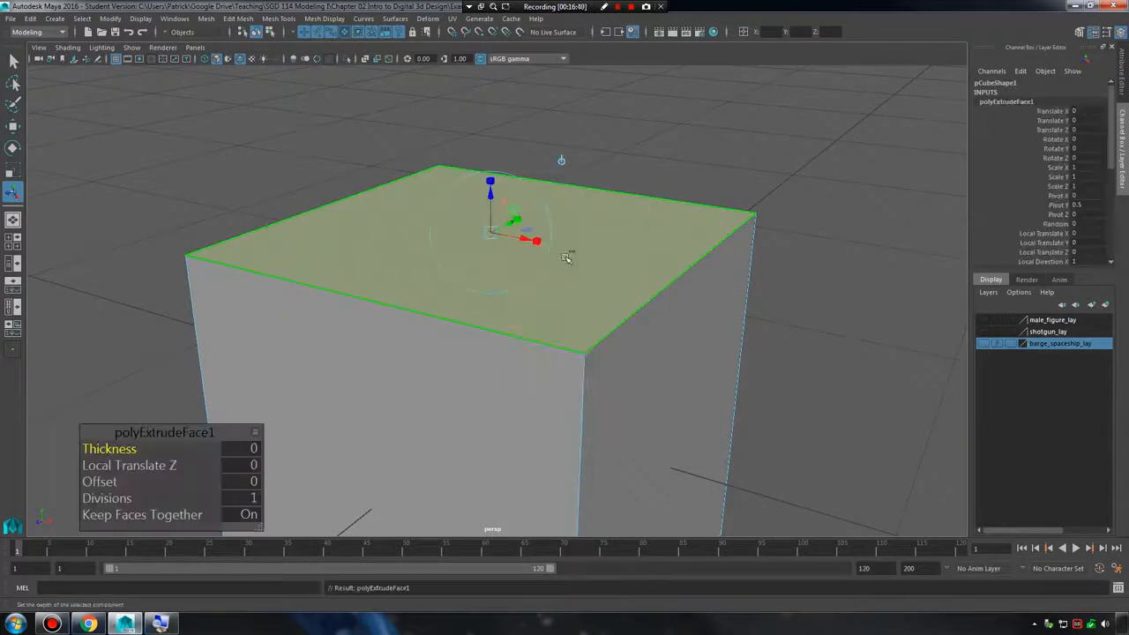
left_click(798, 330)
right_click_drag(614, 267, 689, 231)
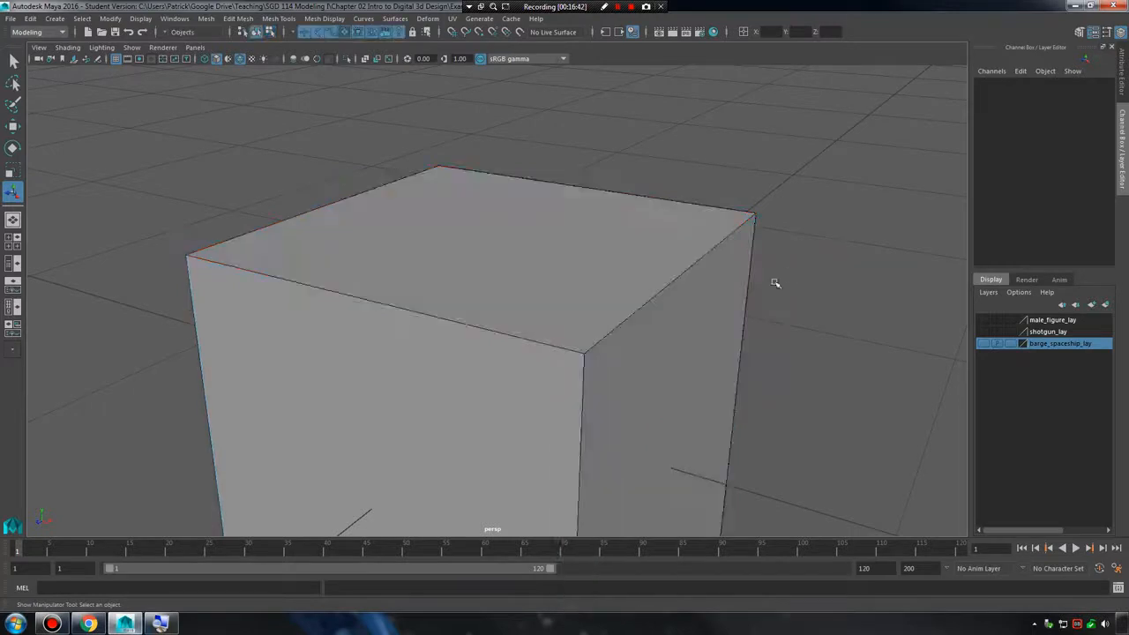
left_click(596, 303)
left_click_drag(696, 354, 685, 347, "alt")
left_click(799, 340)
Select the cube, show it in smooth mesh preview, then deselect it.
middle_click_drag(797, 340, 612, 327, "alt")
left_click_drag(612, 327, 524, 330, "alt")
right_click_drag(664, 348, 686, 327, "alt")
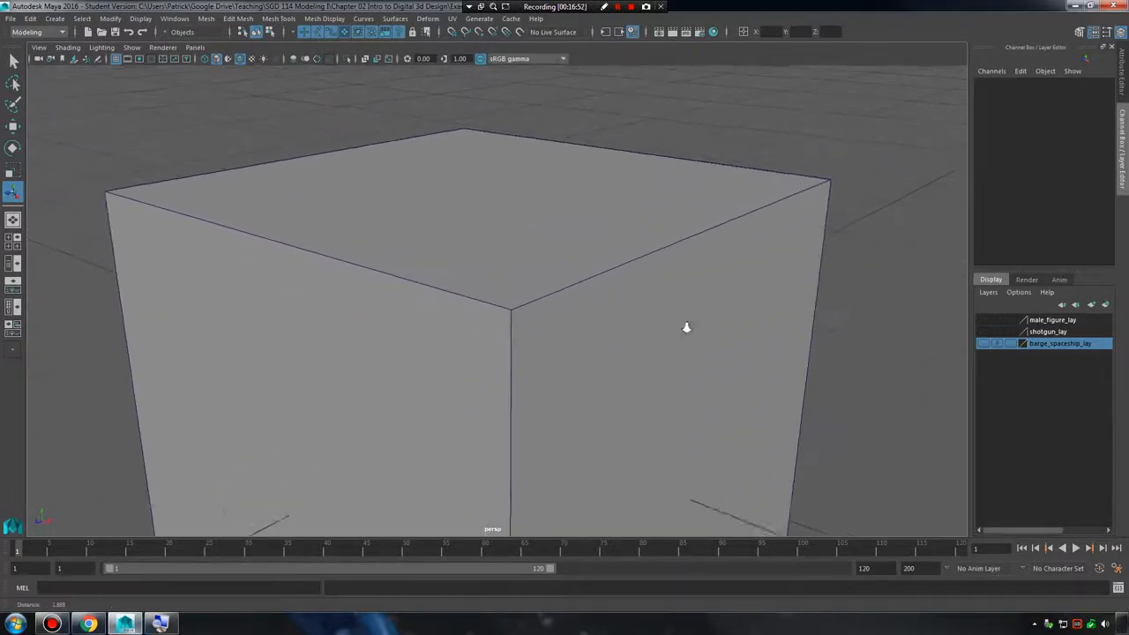
left_click(547, 292)
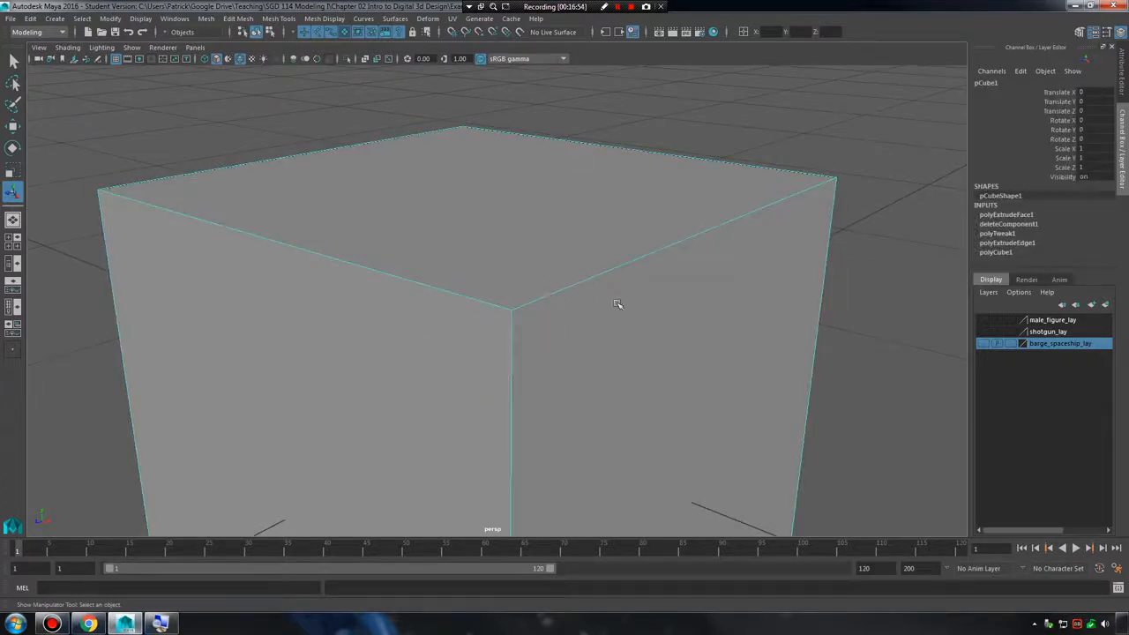
left_click_drag(617, 305, 652, 345, "alt")
right_click_drag(652, 345, 474, 325, "alt")
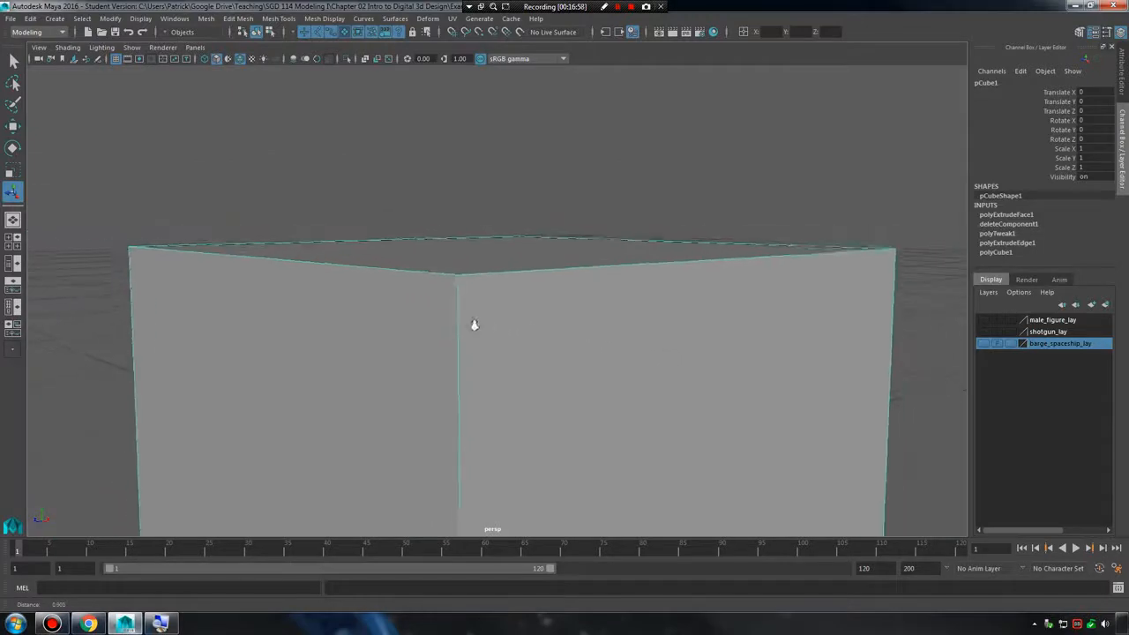
left_click_drag(474, 325, 438, 329, "alt")
left_click_drag(557, 318, 612, 327, "alt")
key("3")
left_click(739, 301)
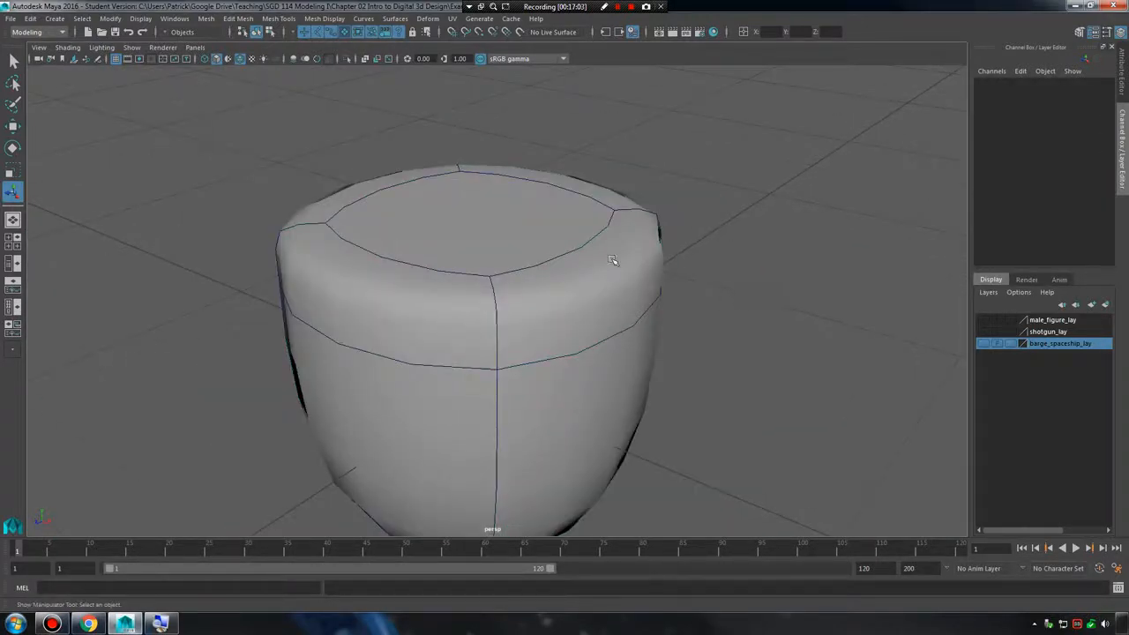
Select the top face of the smoothed cube in face selection mode.
left_click(540, 251)
right_click_drag(513, 213, 516, 236)
left_click(515, 234)
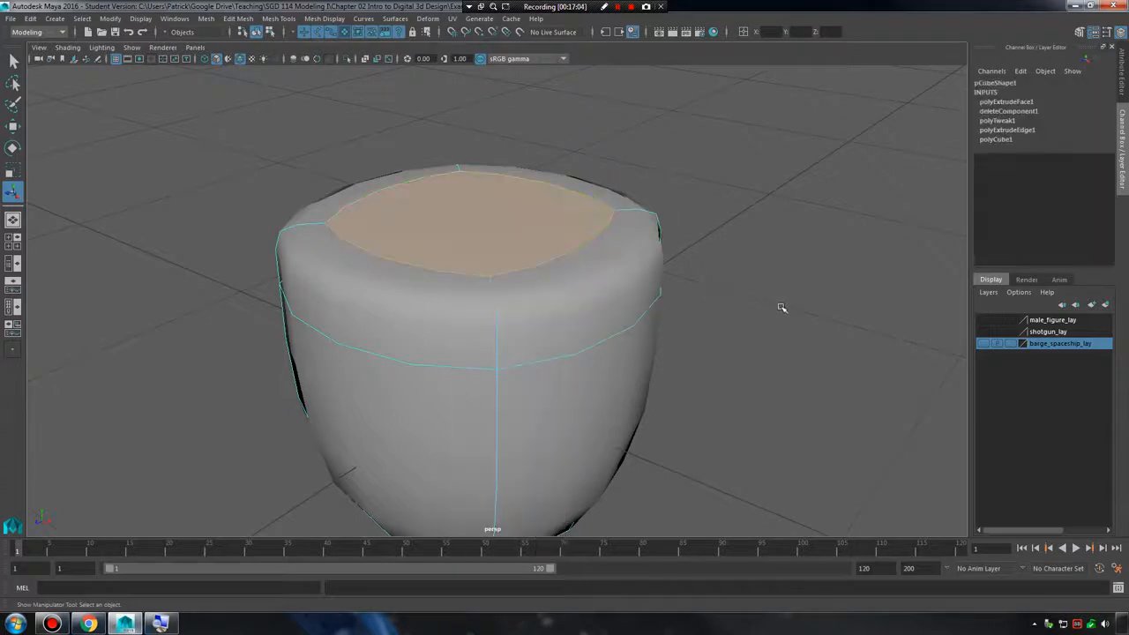
left_click_drag(720, 316, 582, 237, "alt")
scroll(581, 243, "down", 5)
left_click_drag(555, 339, 459, 338, "alt")
scroll(456, 340, "up", 5)
left_click_drag(490, 269, 511, 326, "alt")
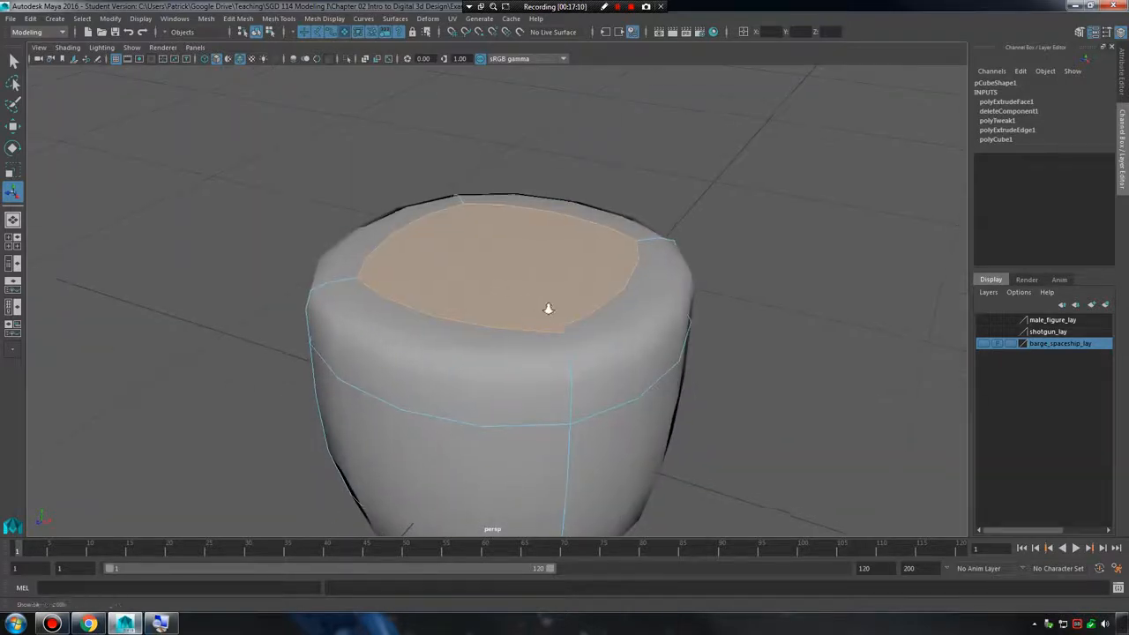
scroll(548, 309, "up", 2)
left_click(554, 256)
left_click(586, 261)
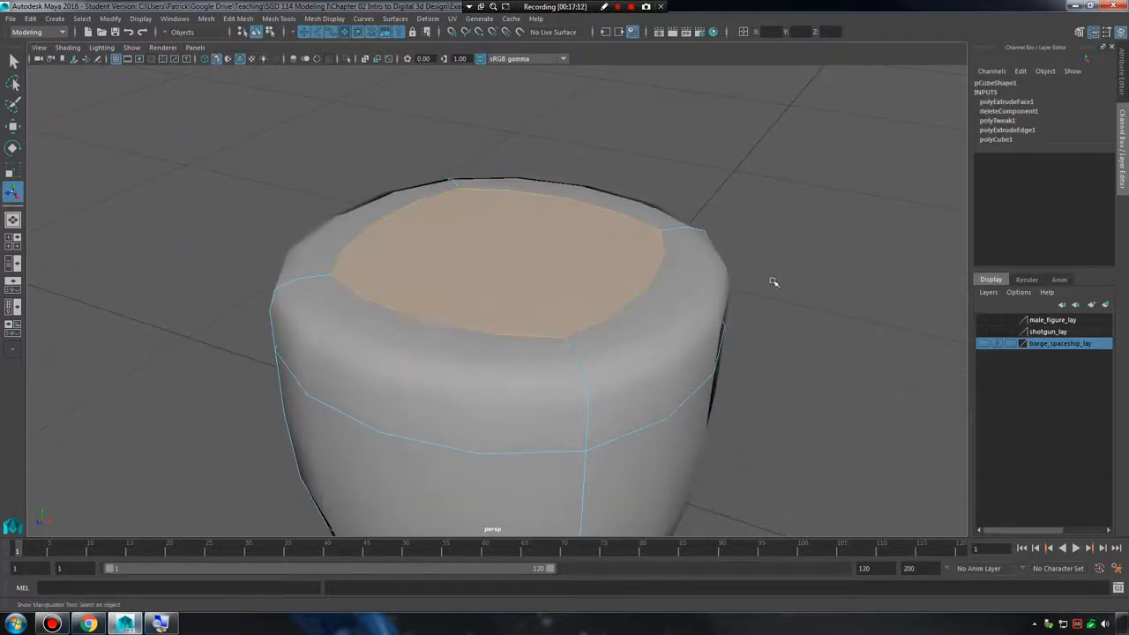
Compare the cube's unsmoothed mesh with its smooth preview around the selected top face.
key("1")
scroll(619, 285, "down", 5)
scroll(851, 343, "up", 3)
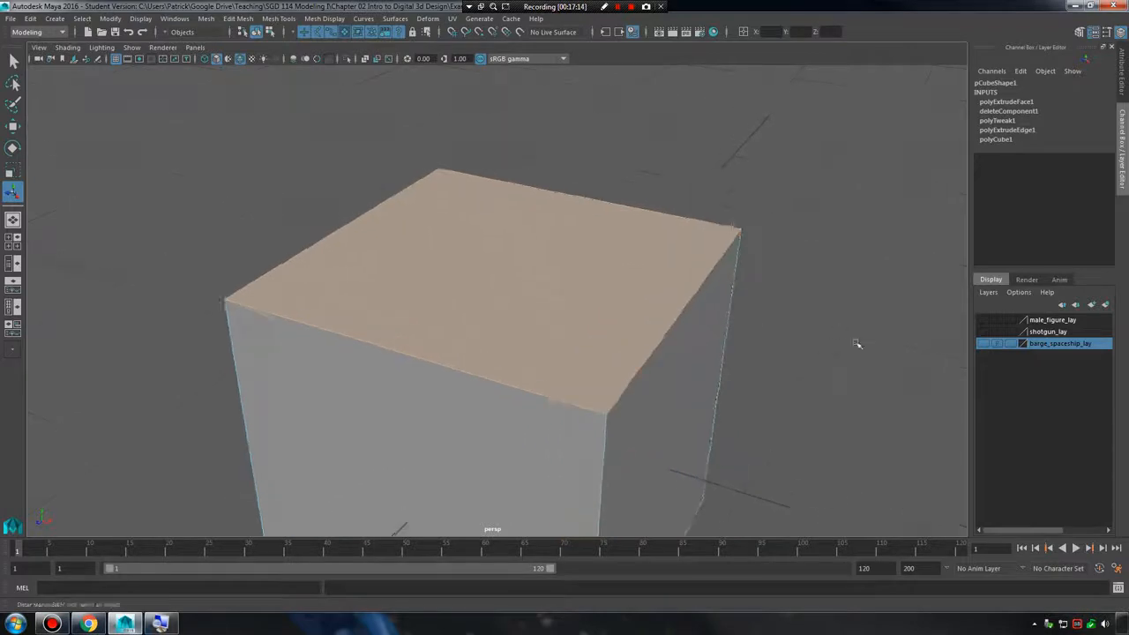
left_click_drag(856, 345, 766, 354, "alt")
middle_click_drag(765, 355, 767, 355, "alt")
left_click_drag(767, 355, 809, 287, "alt")
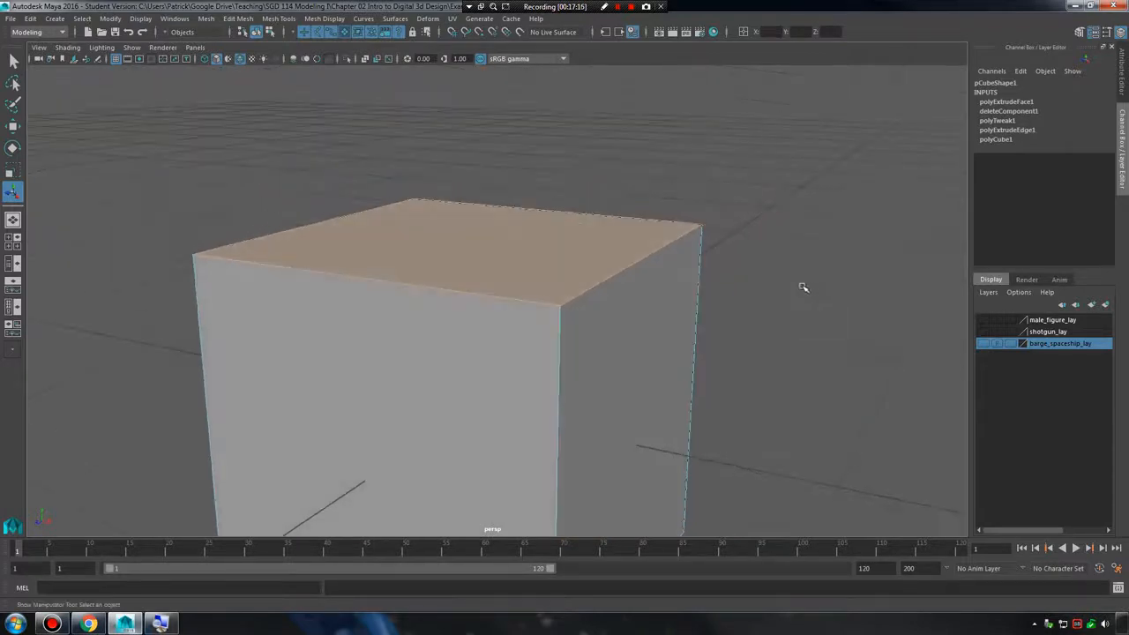
left_click_drag(724, 306, 599, 316, "alt")
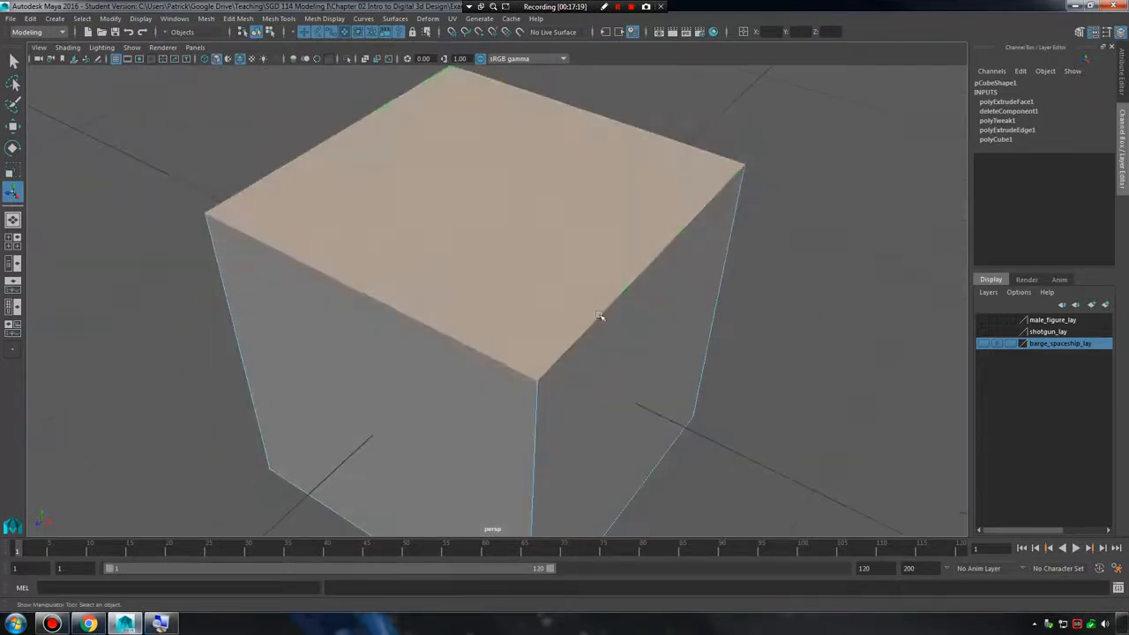
left_click_drag(509, 272, 526, 256, "alt")
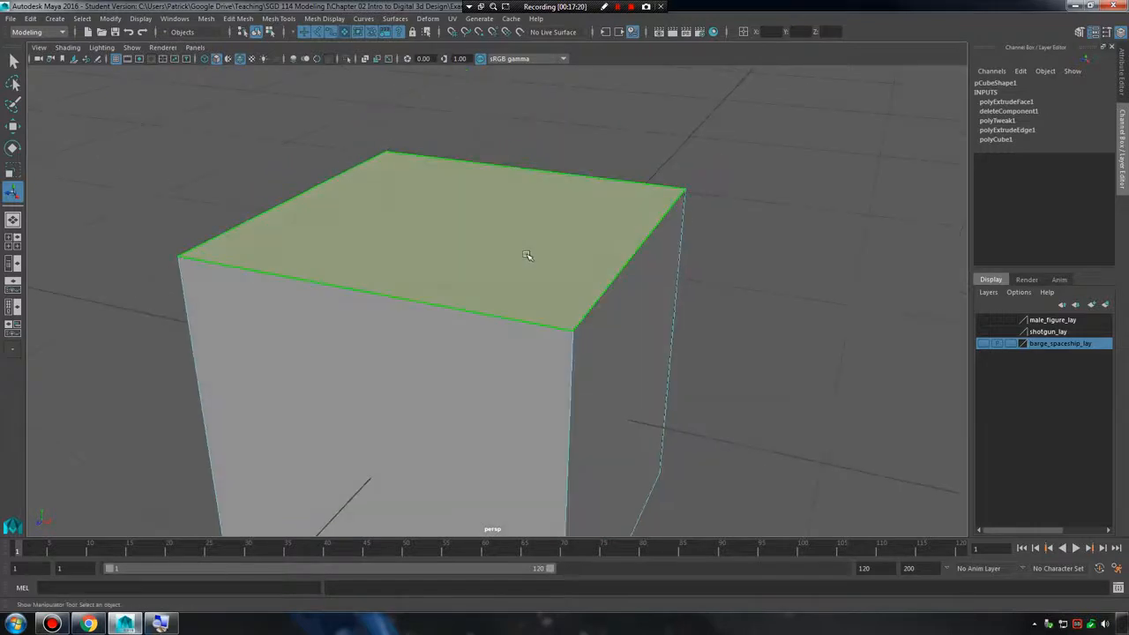
key("3")
key("1")
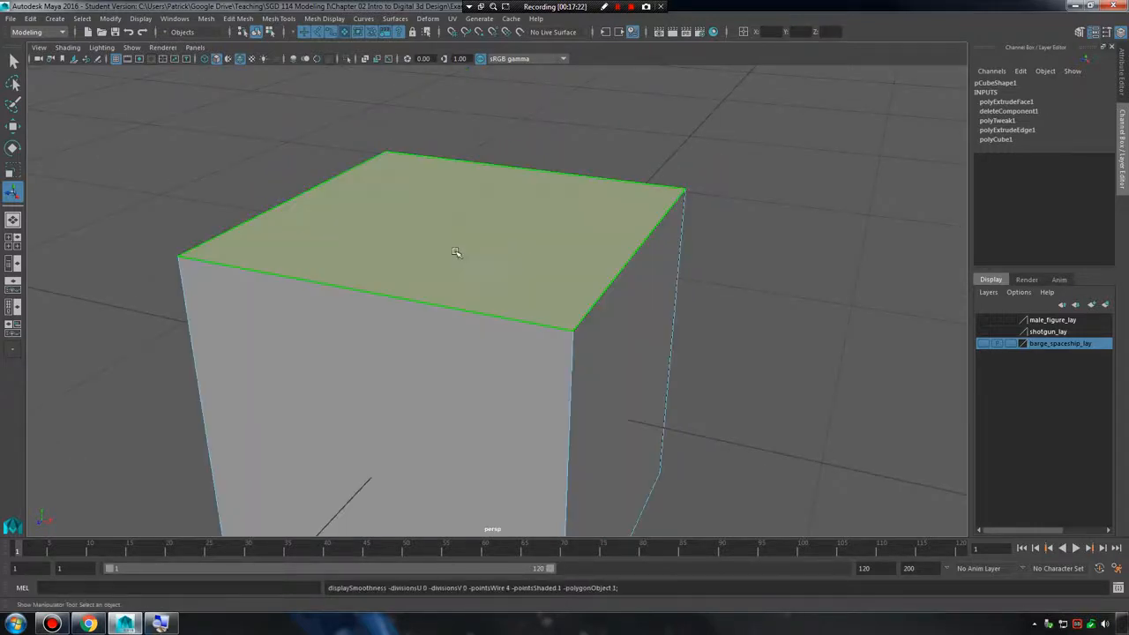
Show the smooth preview and select the ring of extruded side faces around the top face.
left_click_drag(524, 321, 637, 302, "alt")
key("3")
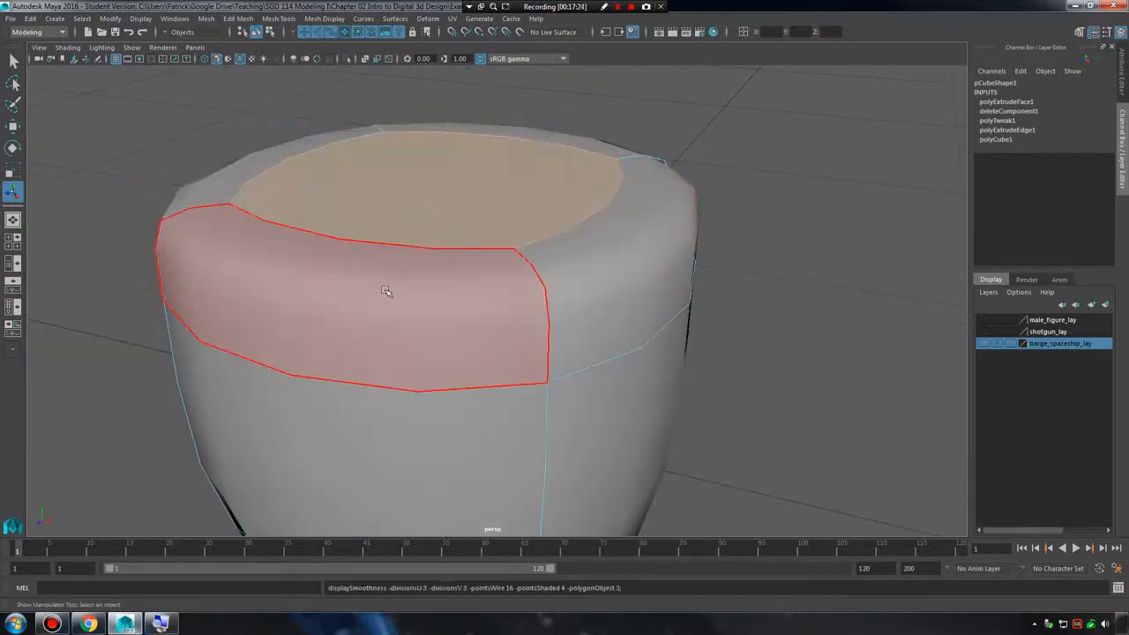
left_click(385, 290)
left_click(594, 269, "shift")
left_click_drag(352, 260, 380, 317, "alt")
left_click(380, 317, "shift")
left_click_drag(517, 307, 534, 266, "alt")
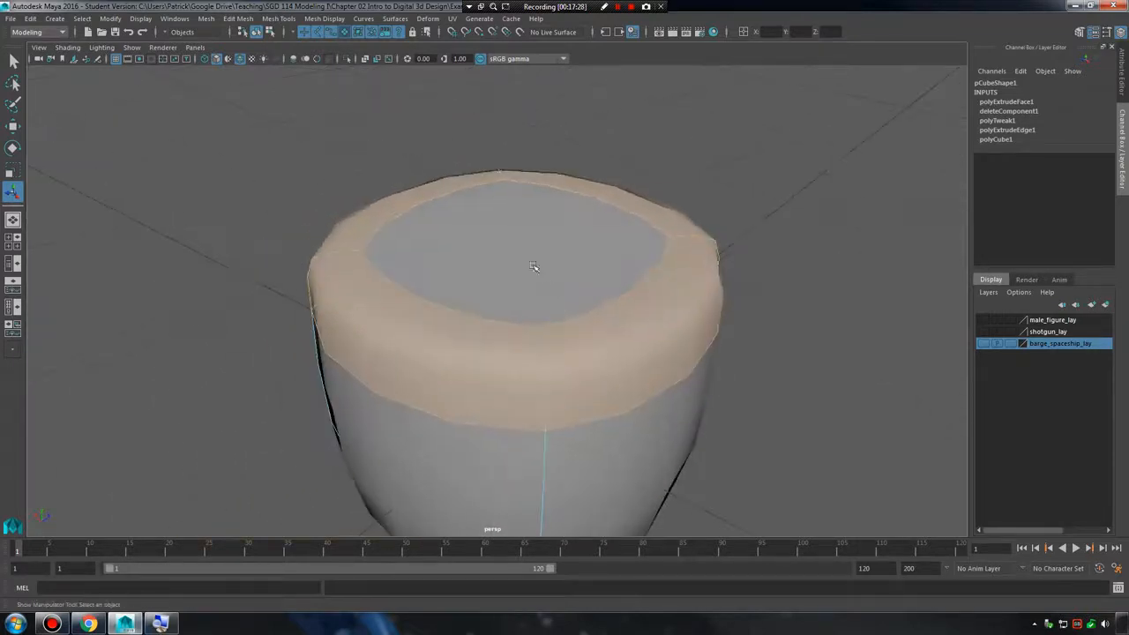
left_click_drag(582, 316, 531, 305, "alt")
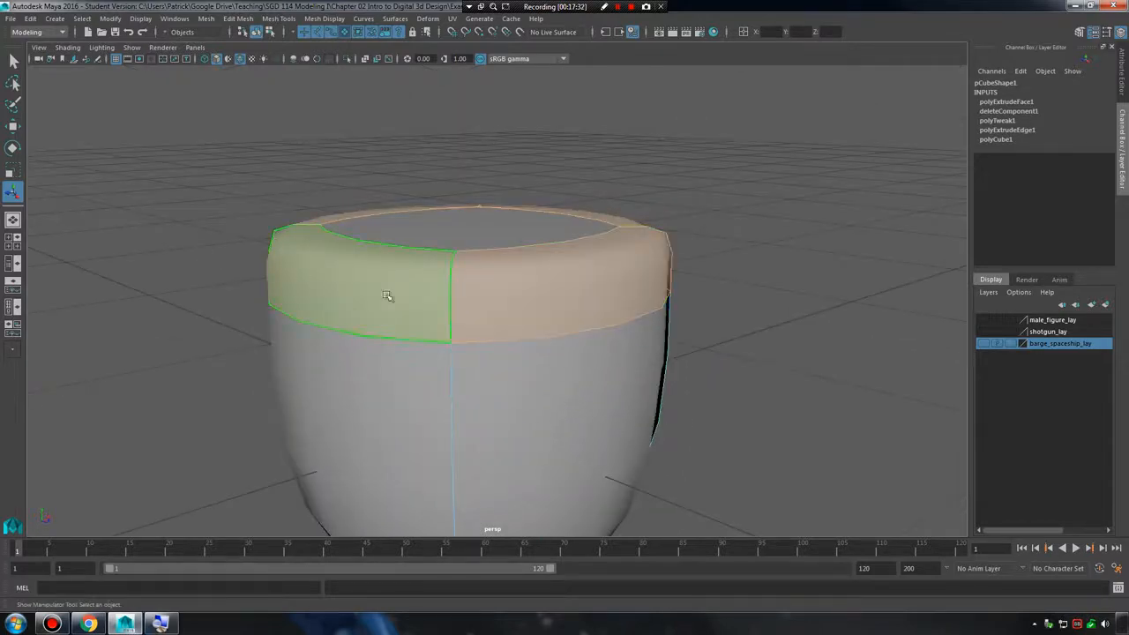
left_click_drag(387, 296, 527, 312, "alt")
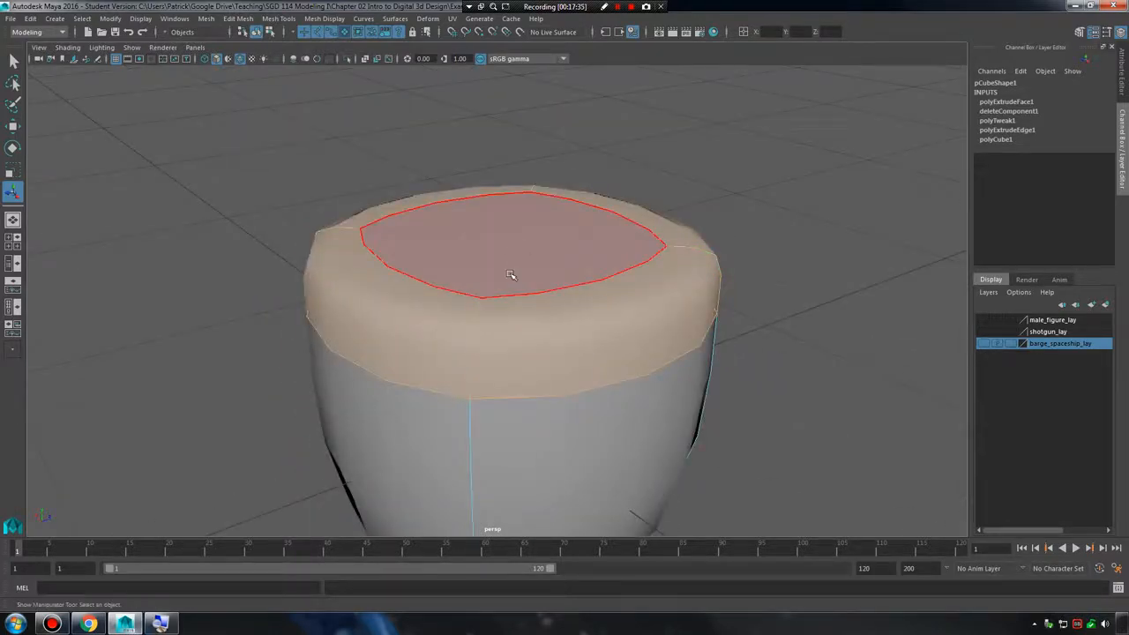
Switch back to the unsmoothed mesh and examine the selected zero-height faces along the cube's top edges.
key("1")
left_click_drag(707, 412, 801, 401, "alt")
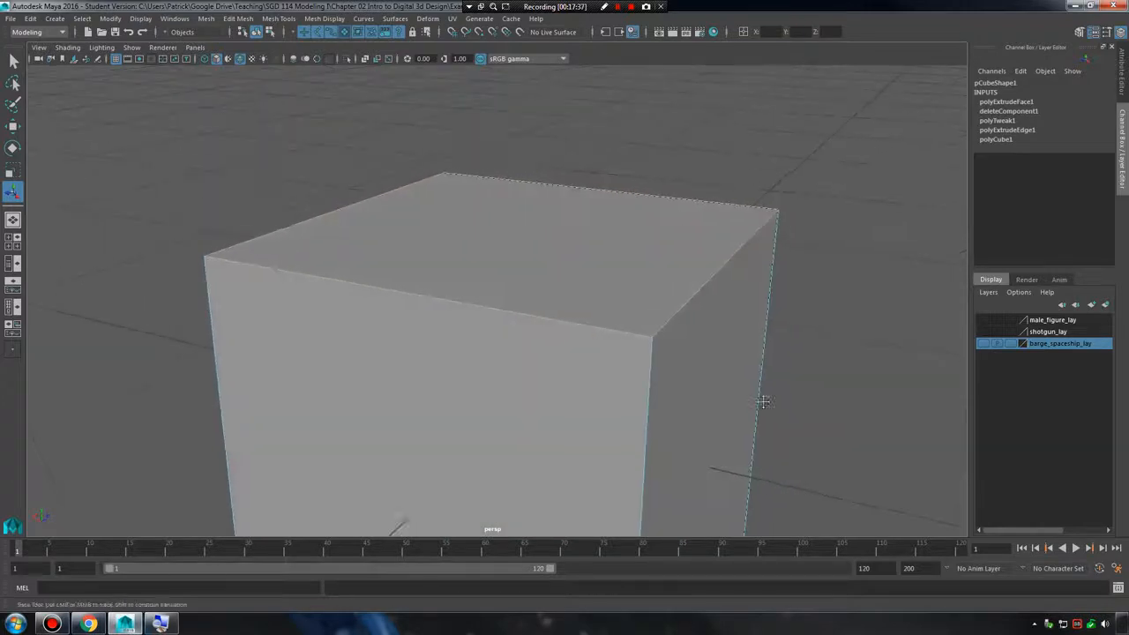
middle_click_drag(761, 396, 661, 413, "alt")
right_click_drag(661, 413, 784, 425, "alt")
middle_click_drag(682, 416, 671, 403, "alt")
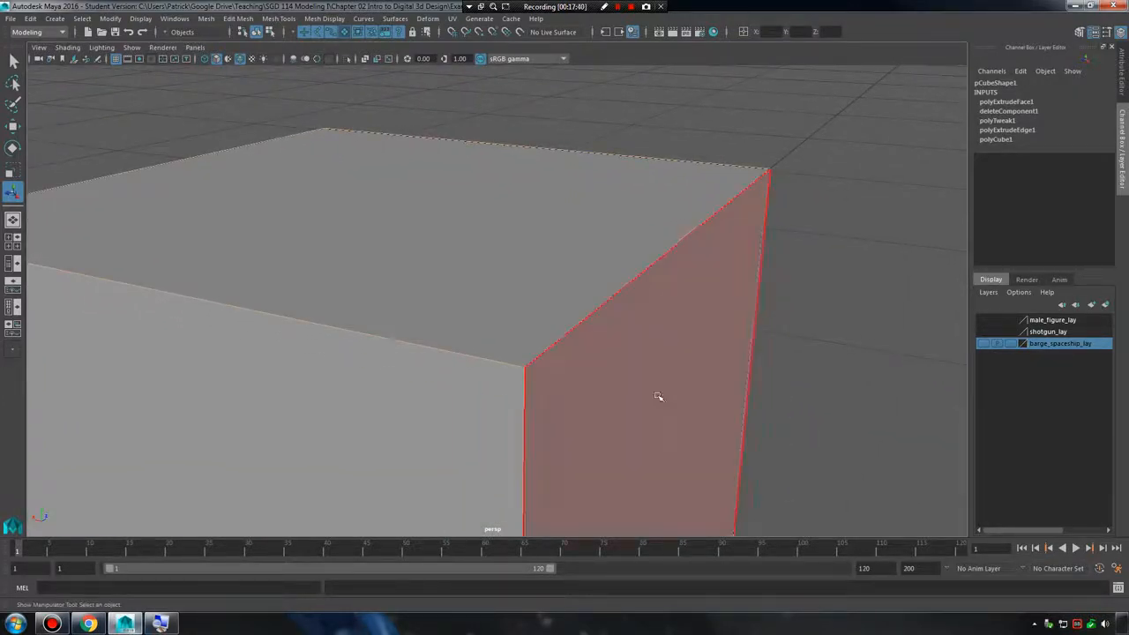
Extrude the cube's top face again with zero thickness and compare the smooth preview with the unsmoothed mesh.
left_click(530, 244)
right_click_drag(494, 215, 513, 234)
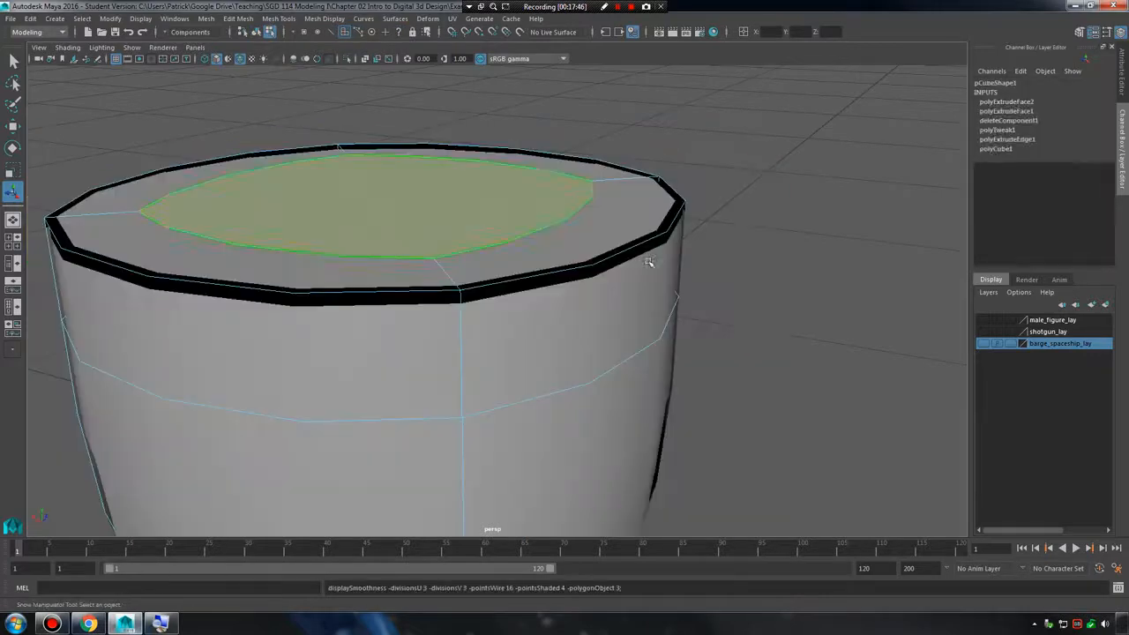
left_click(818, 303)
left_click_drag(789, 331, 749, 343, "alt")
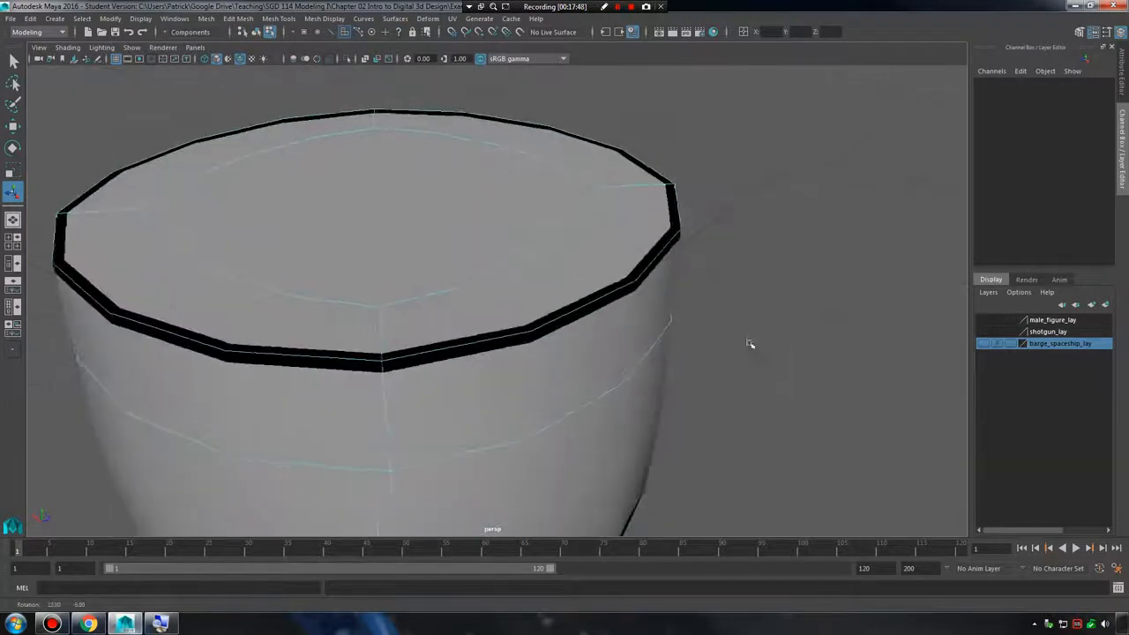
key("1")
key("3")
Select the inner top face and the surrounding extruded faces in smooth preview to inspect how they are separated.
right_click_drag(552, 217, 556, 244)
left_click(611, 241)
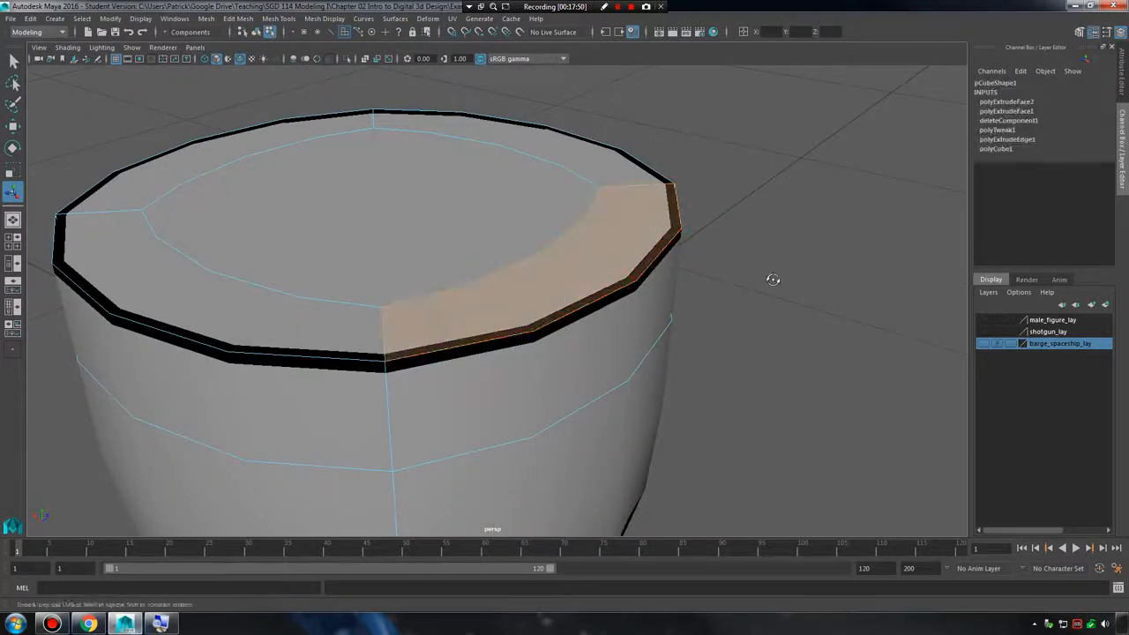
left_click(509, 212)
left_click(538, 143)
left_click(415, 176)
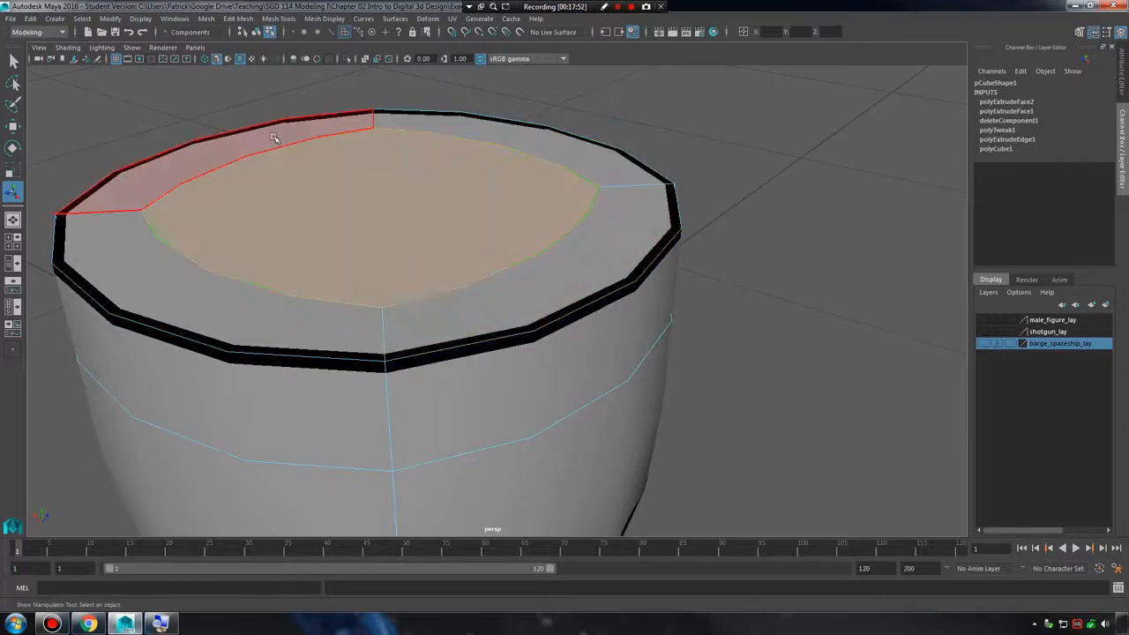
left_click(159, 193)
left_click(580, 270)
Return to the unsmoothed mesh and examine the cube's top edges, toggling the smooth preview for comparison.
key("1")
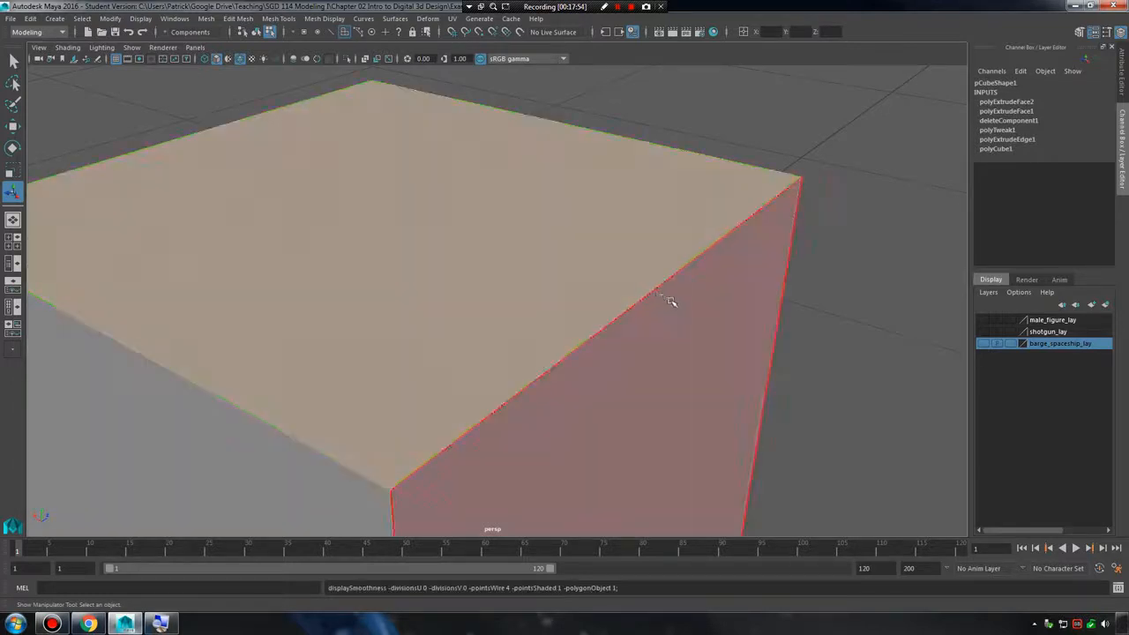
right_click_drag(769, 315, 479, 275, "alt")
left_click_drag(479, 274, 476, 263, "alt")
right_click_drag(476, 263, 499, 297, "alt")
left_click_drag(499, 297, 532, 289, "alt")
key("3")
key("1")
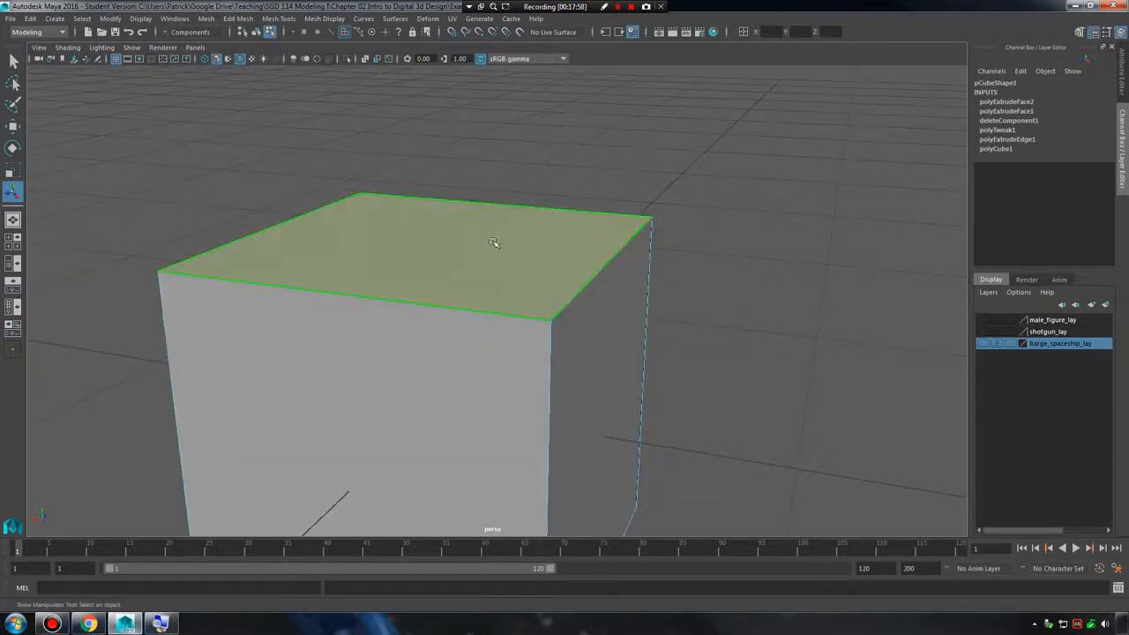
Move the cube's top face upward to open the zero-thickness extrusion into a visible band of side faces.
left_click_drag(432, 187, 431, 56)
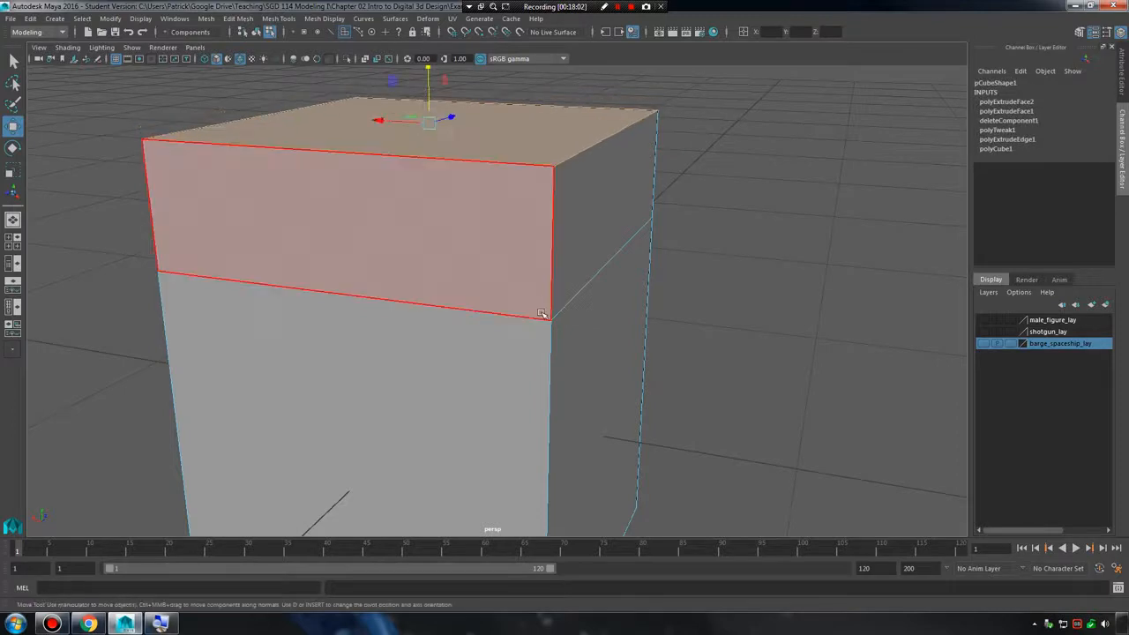
left_click_drag(532, 408, 507, 222, "alt")
left_click_drag(458, 161, 500, 208)
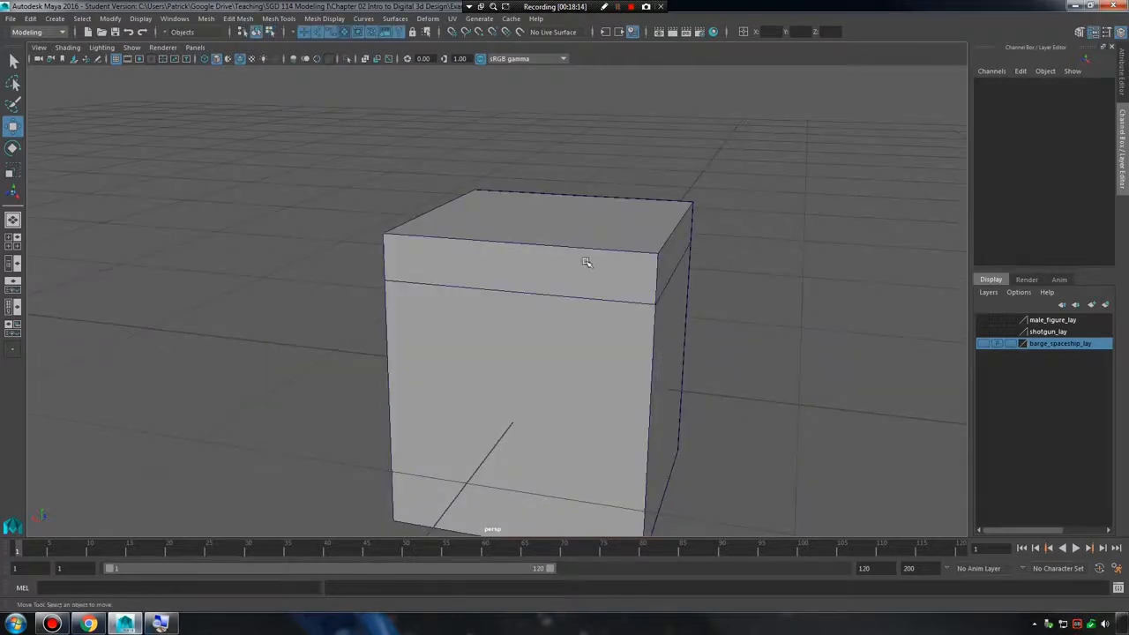
right_click_drag(586, 262, 654, 274, "alt")
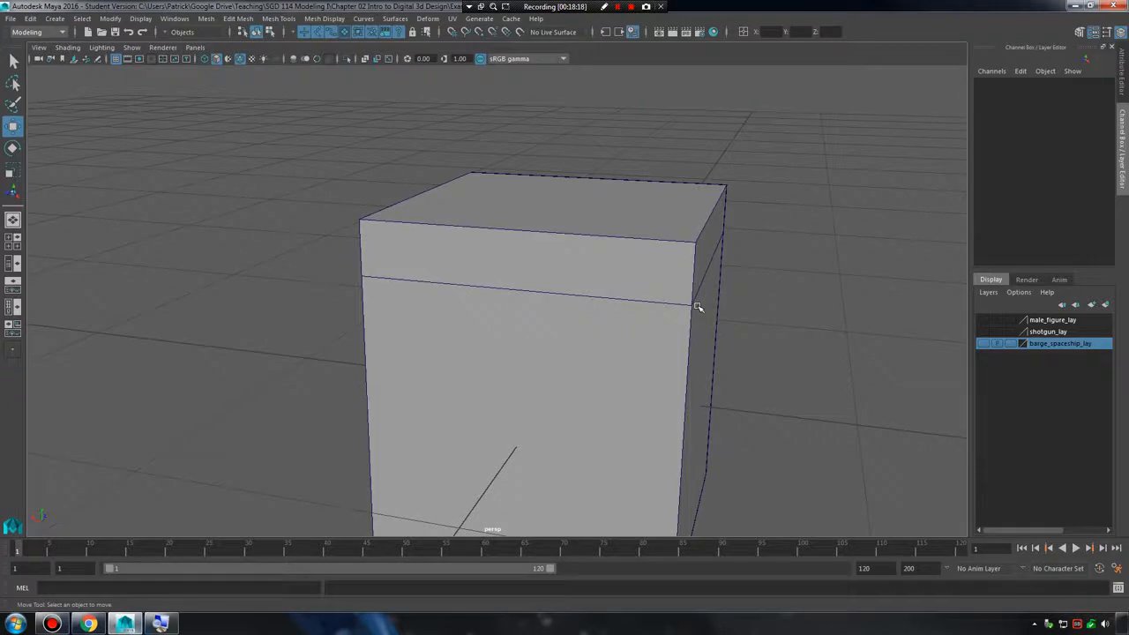
Select the whole cube and move it along X to about -0.597, beside the grid's centre line.
right_click_drag(698, 307, 748, 306, "alt")
left_click_drag(749, 305, 607, 340, "alt")
right_click_drag(608, 340, 657, 335, "alt")
left_click_drag(657, 335, 700, 312, "alt")
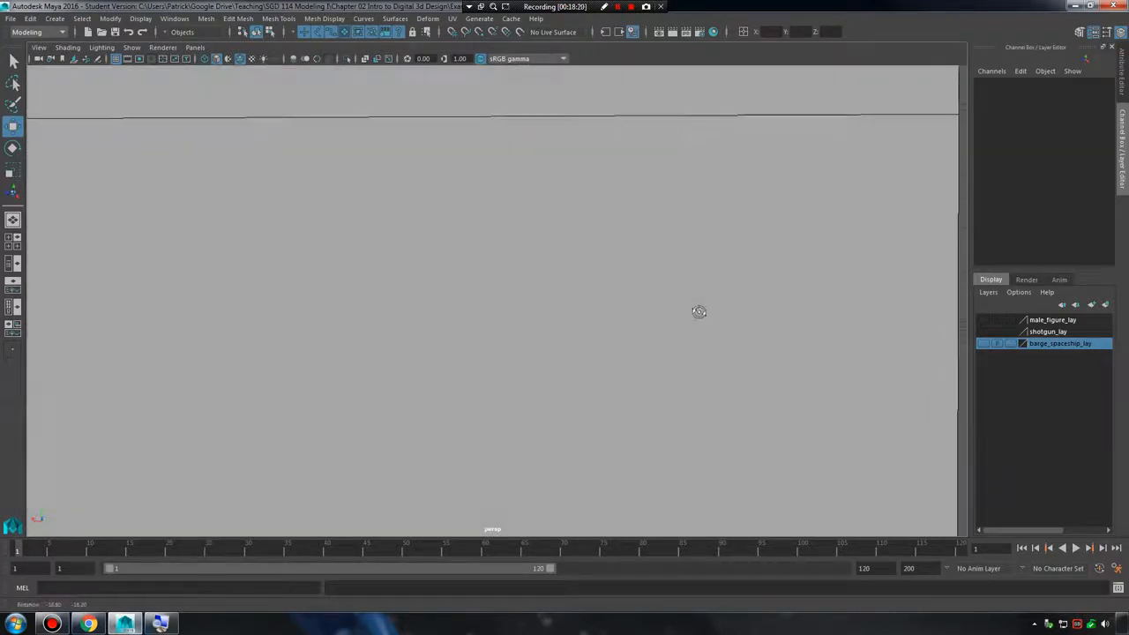
right_click_drag(485, 281, 375, 272, "alt")
left_click_drag(431, 280, 486, 308, "alt")
left_click(493, 326)
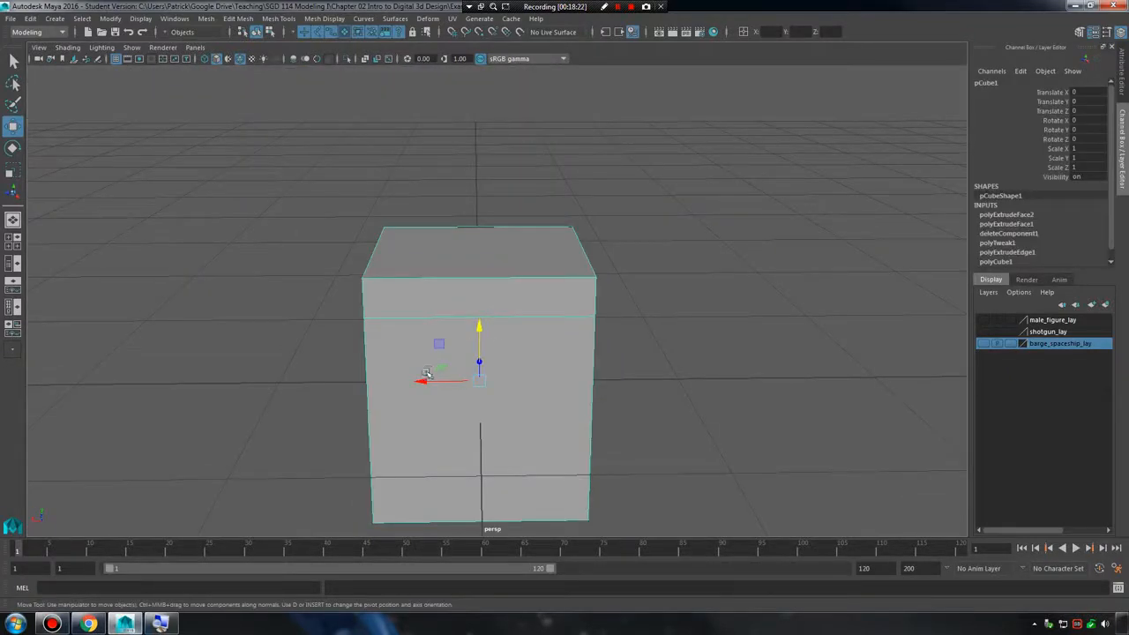
left_click_drag(426, 383, 555, 397)
middle_click_drag(565, 393, 547, 345, "alt")
right_click_drag(573, 298, 526, 287)
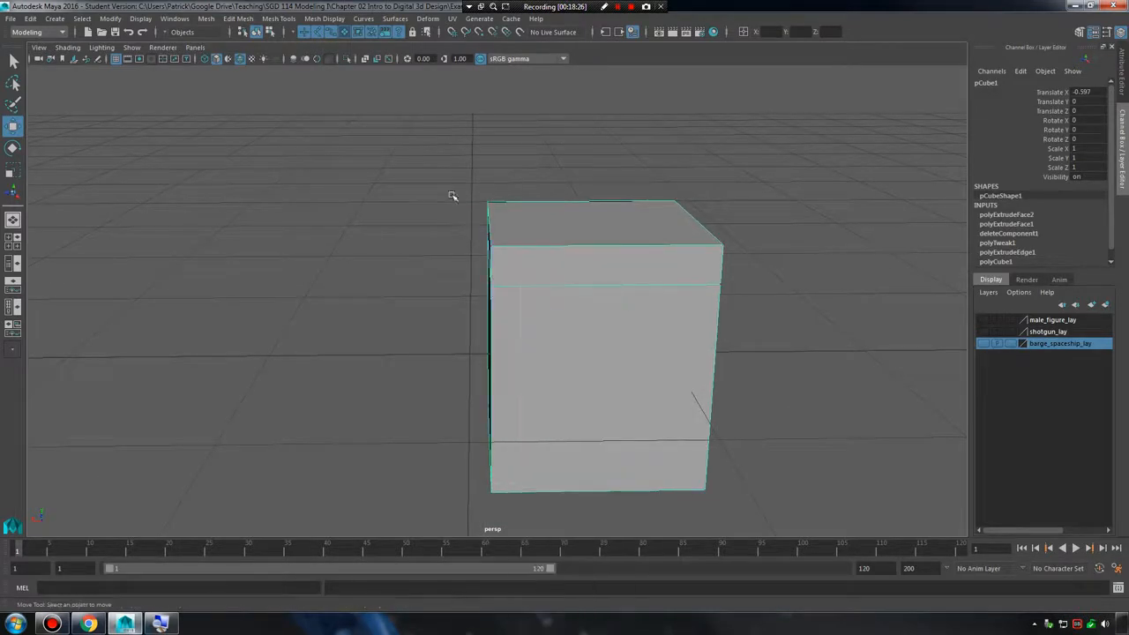
Select all vertices on the cube's side nearest the origin and move them onto the grid's centre line.
left_click_drag(447, 189, 539, 537)
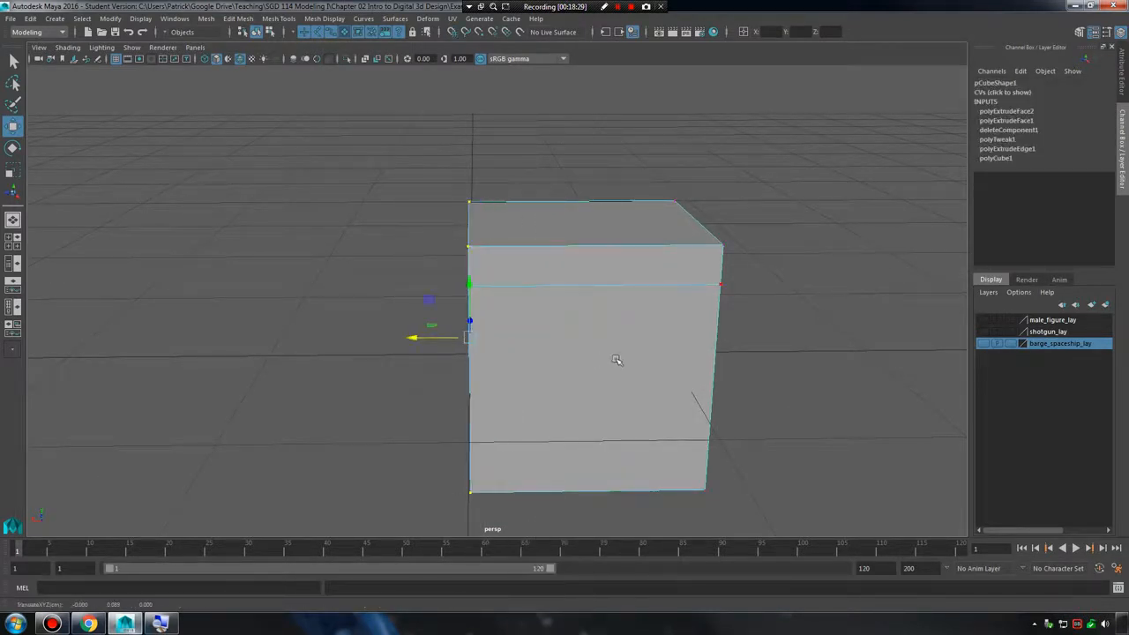
left_click_drag(615, 360, 625, 350, "alt")
right_click_drag(636, 283, 668, 253)
left_click(608, 250)
Delete the upper band face on the cube's centre-line side, keeping the large face below it, and return to object mode.
left_click_drag(592, 247, 619, 268, "alt")
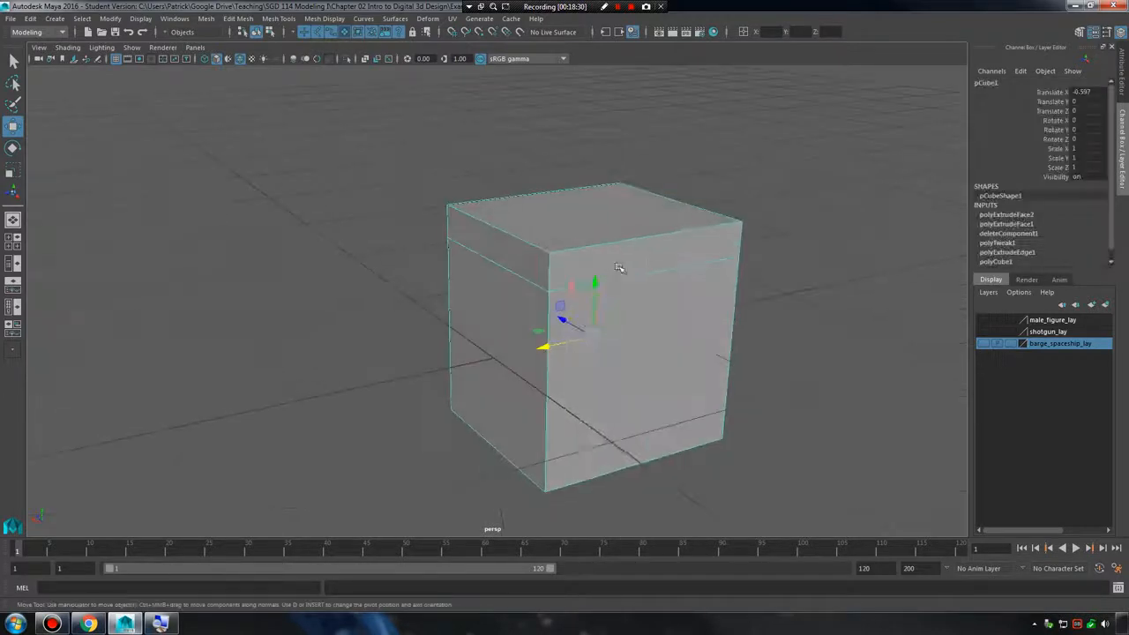
right_click_drag(619, 268, 602, 287)
left_click(517, 259)
key("Delete")
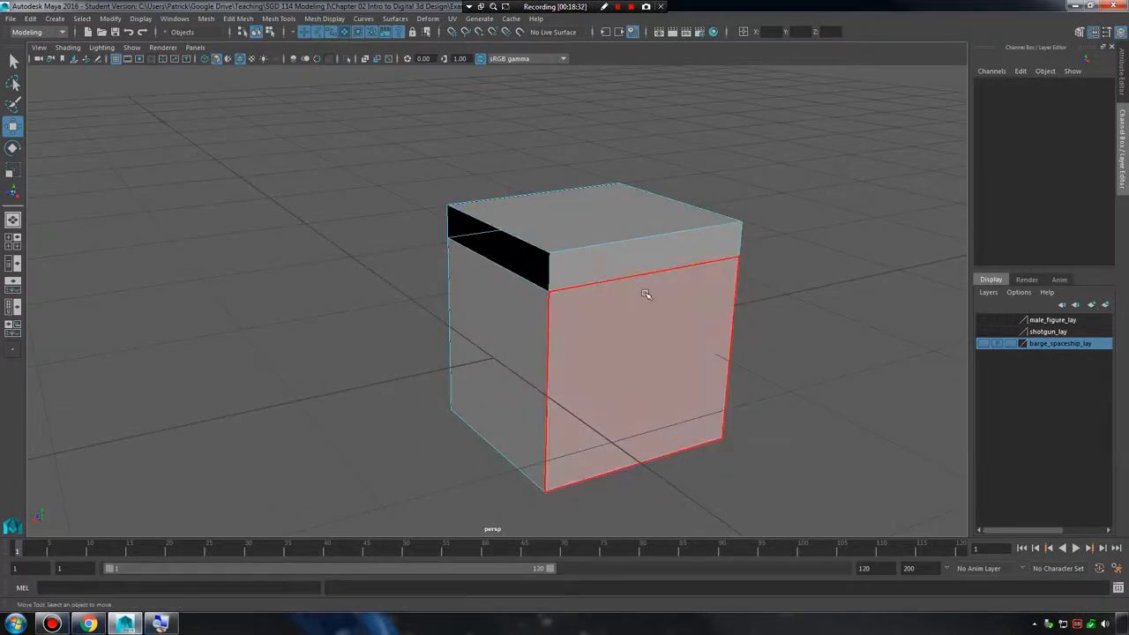
left_click_drag(646, 295, 570, 285, "alt")
right_click_drag(570, 285, 625, 265)
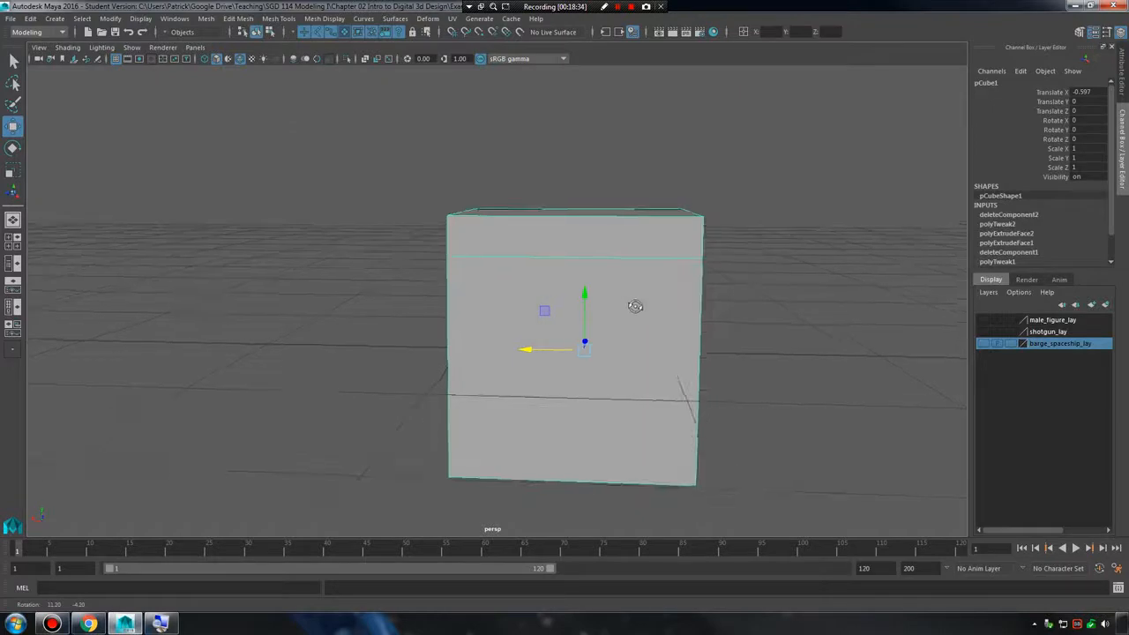
Freeze the cube's transformations and reset them so the pivot sits at the world origin.
left_click_drag(633, 305, 477, 321, "alt")
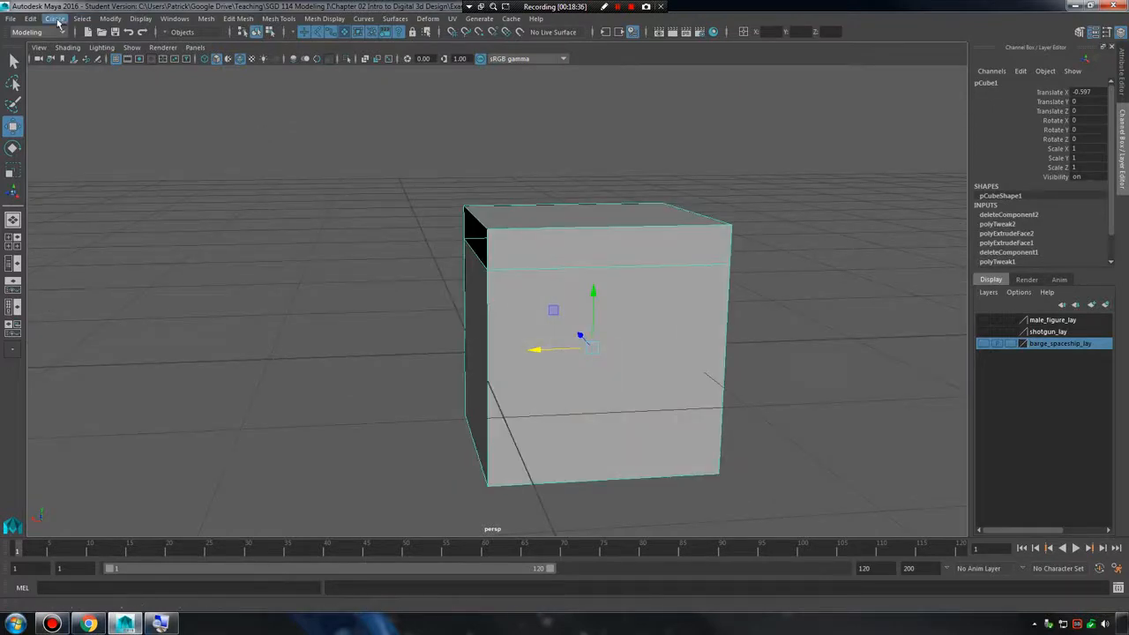
left_click(130, 21)
mouse_move(118, 20)
left_click(159, 73)
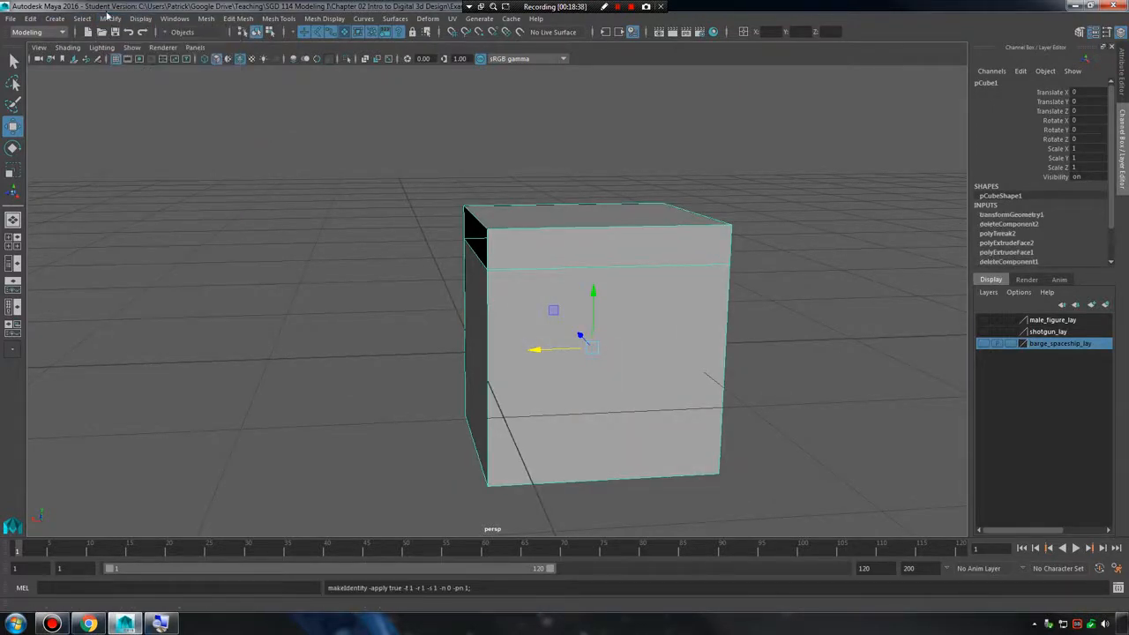
left_click(86, 22)
left_click(141, 62)
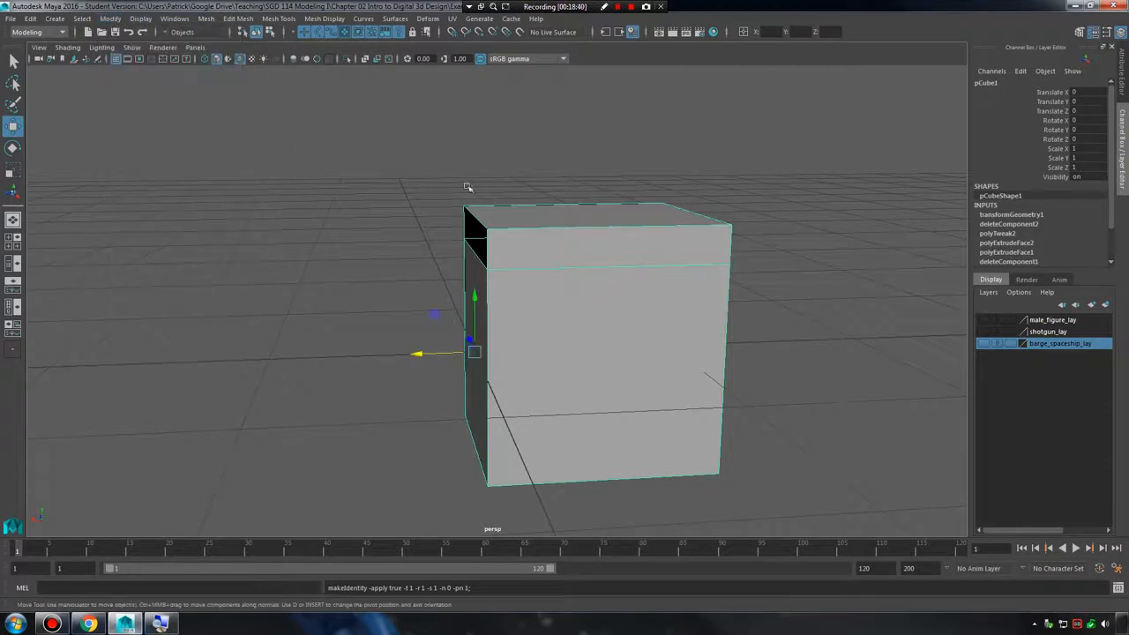
Duplicate the cube and mirror the copy across the centre line with Scale X set to -1.
left_click_drag(563, 211, 568, 216, "alt")
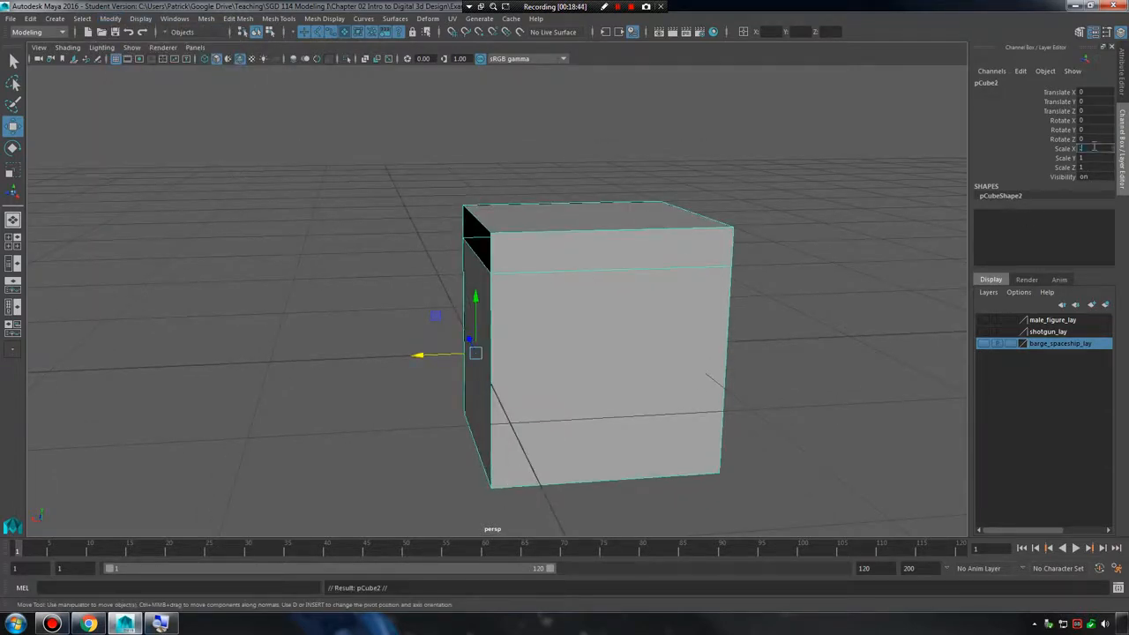
type("-1")
key("Return")
Select both the original cube and its mirrored copy and combine them into one mesh.
left_click(619, 280)
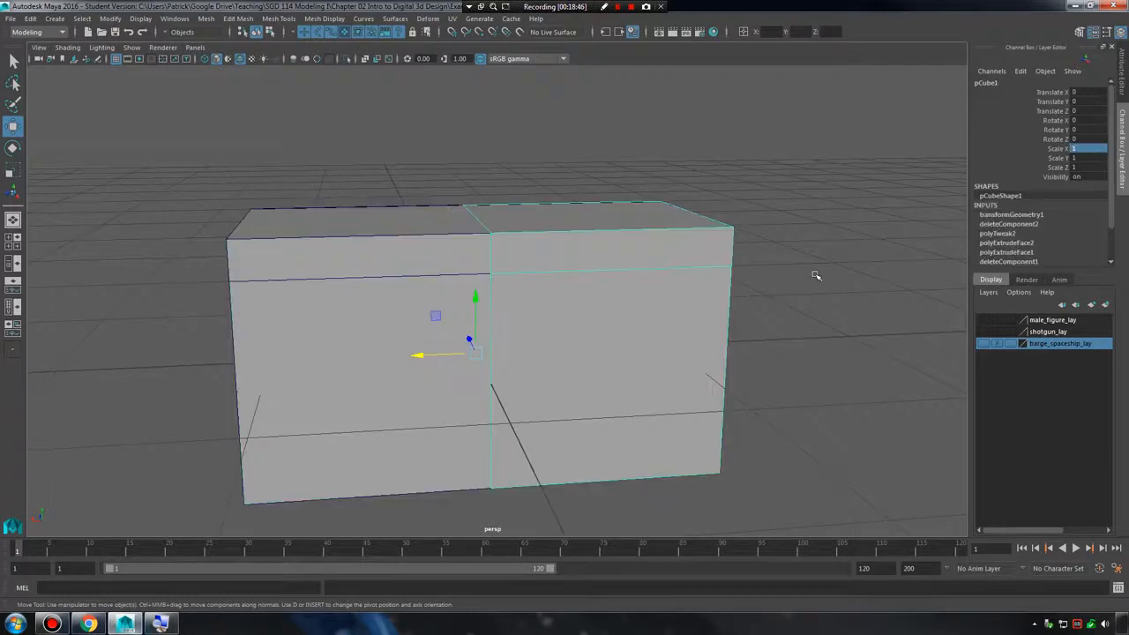
left_click(476, 238, "shift")
left_click(207, 19)
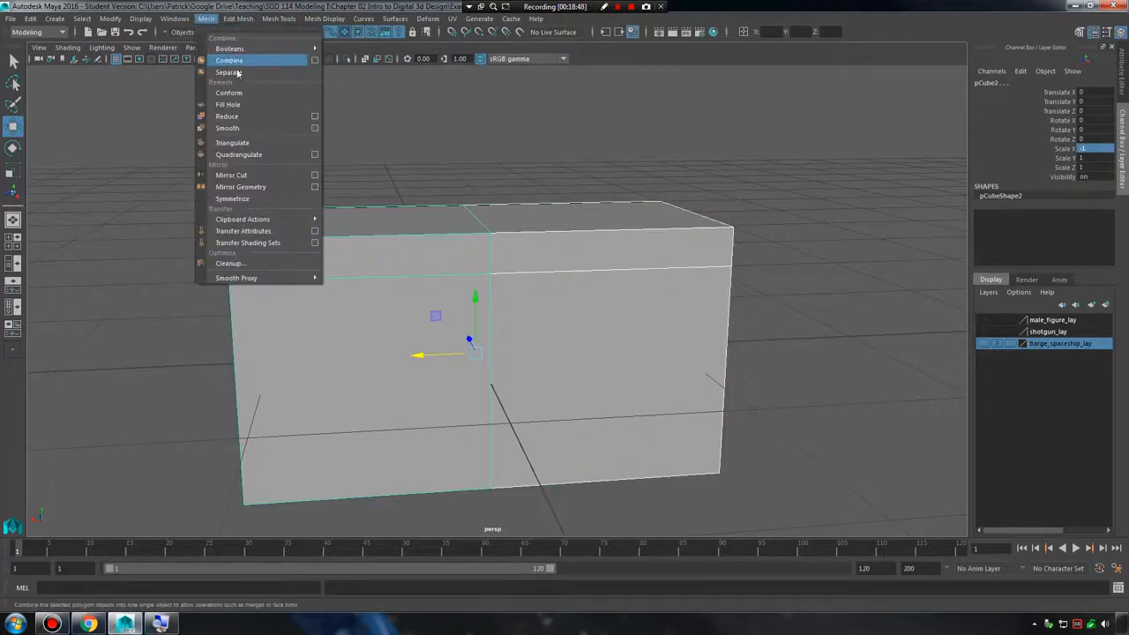
left_click(243, 64)
Select the vertices along the combined mesh's centre seam and merge them with a distance threshold of 0.001.
right_click_drag(492, 279, 433, 279)
left_click_drag(578, 231, 462, 196, "alt")
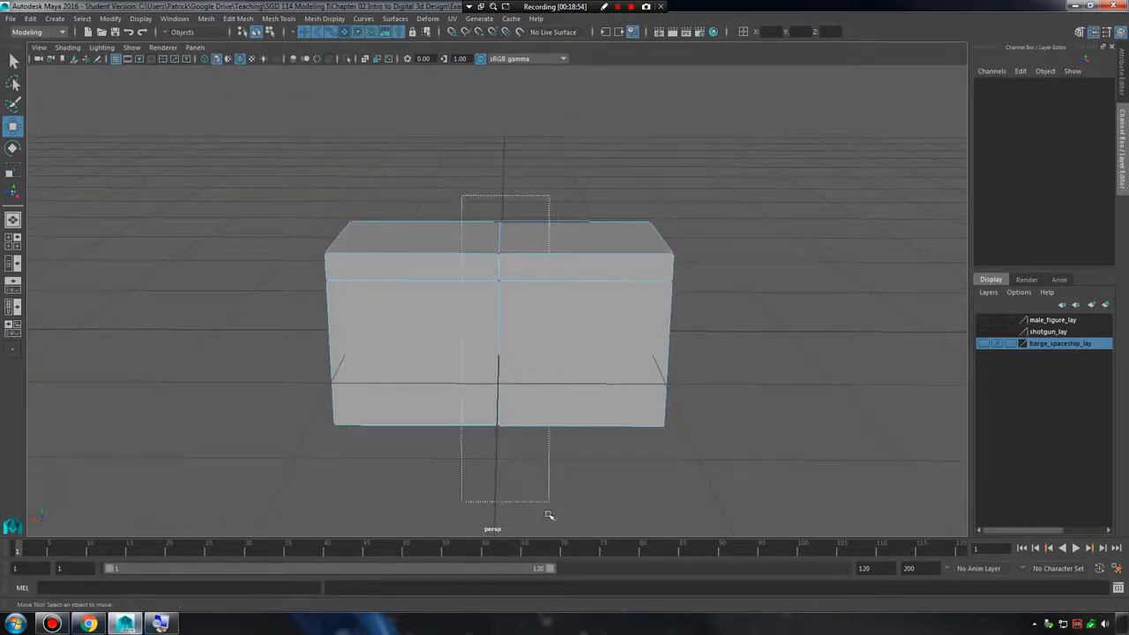
left_click_drag(548, 512, 548, 509)
left_click_drag(502, 275, 542, 244, "alt")
right_click(539, 245, "shift")
right_click_drag(541, 245, 589, 186, "shift")
right_click_drag(504, 291, 611, 282, "alt")
right_click(596, 234)
left_click(618, 222)
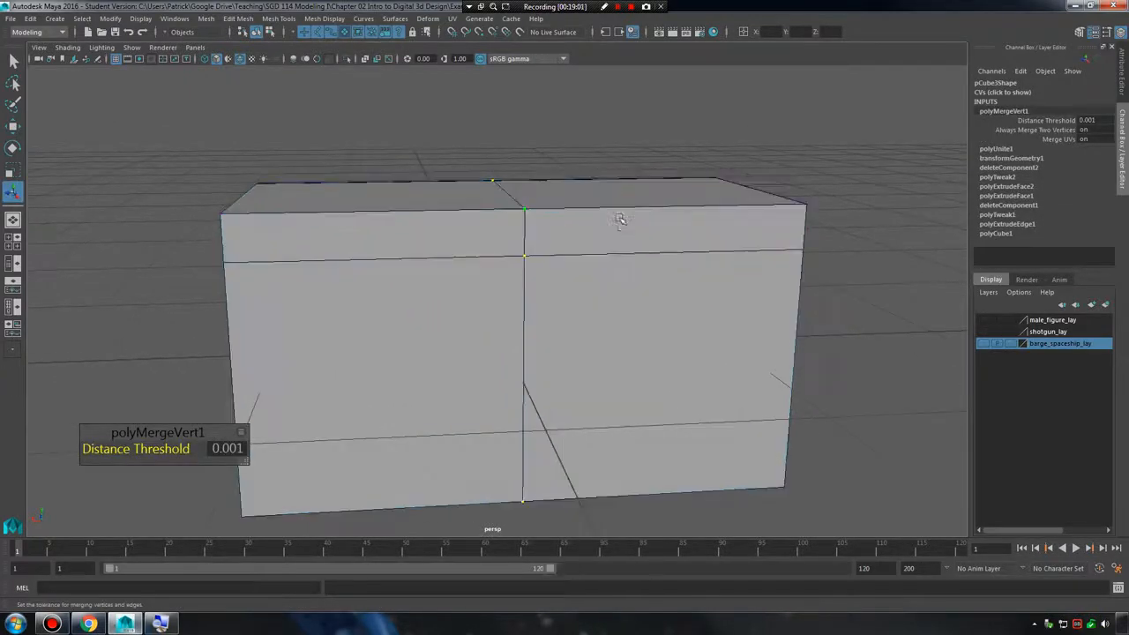
Compare the merged mesh with its smooth preview and examine the pinched centre seam.
key("3")
key("1")
key("3")
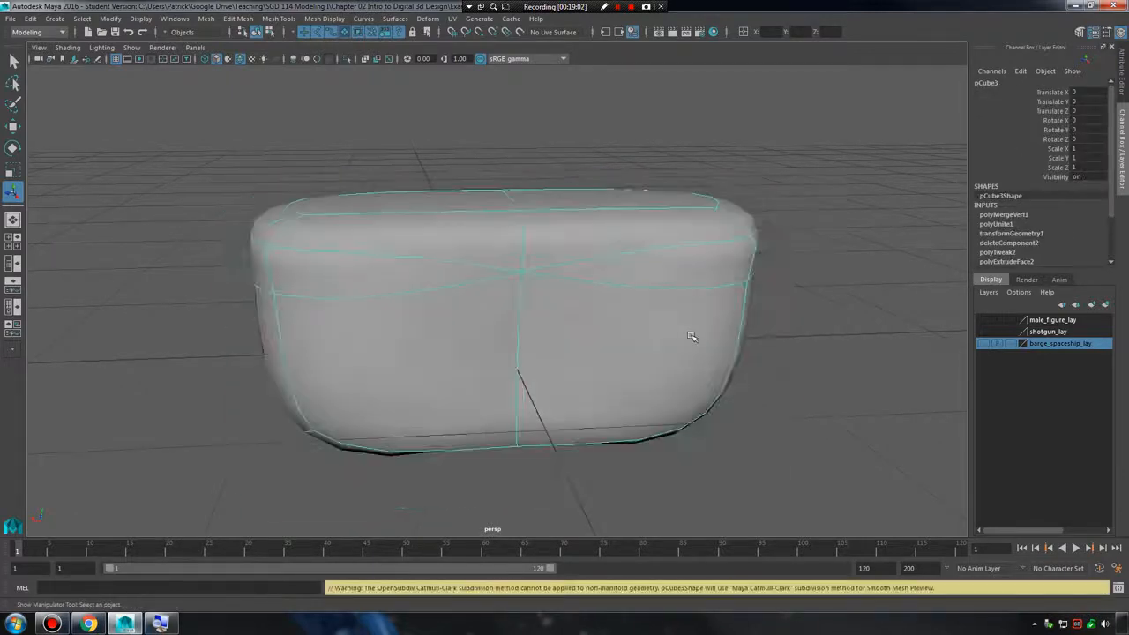
left_click_drag(691, 333, 600, 344, "alt")
left_click(826, 348)
left_click_drag(820, 348, 476, 371, "alt")
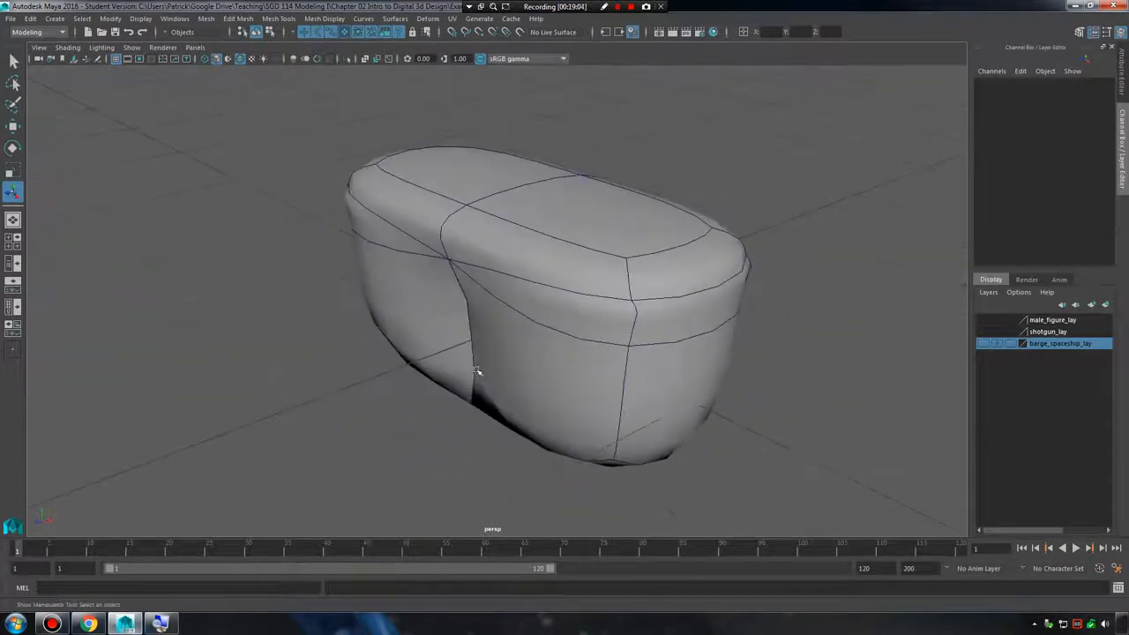
Toggle the smooth preview again and inspect the mesh around its centre seam from several sides.
left_click(621, 317)
key("1")
key("3")
left_click(831, 406)
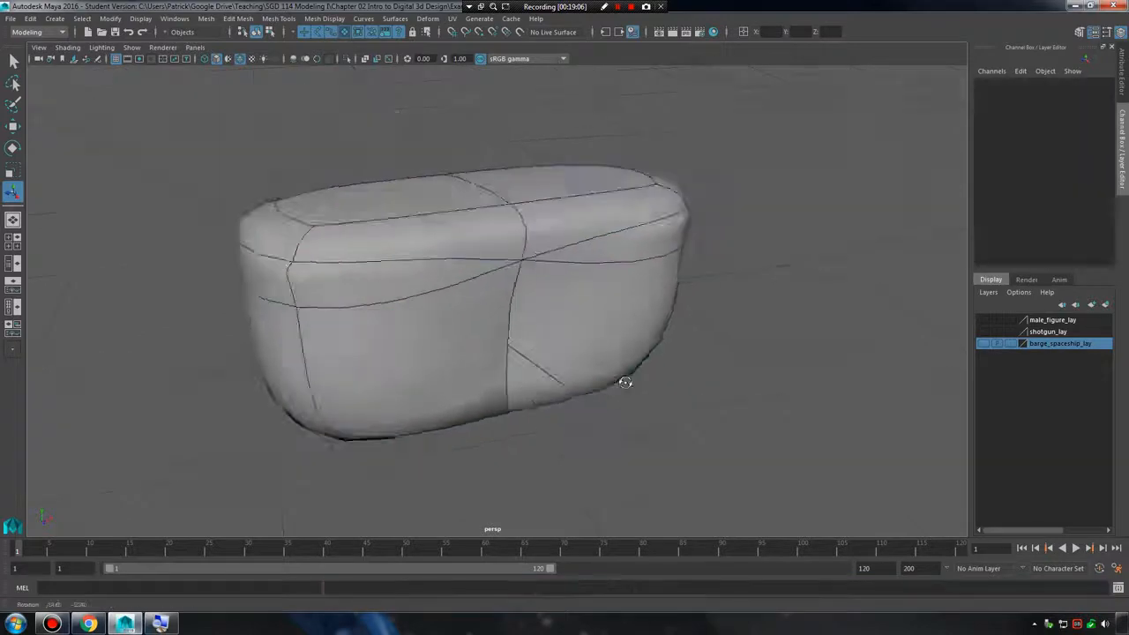
left_click_drag(622, 379, 406, 364, "alt")
right_click_drag(406, 364, 683, 341, "alt")
left_click_drag(684, 340, 509, 326, "alt")
Show the unsmoothed mesh from the inside and select the interior face dividing the two halves.
left_click(667, 333)
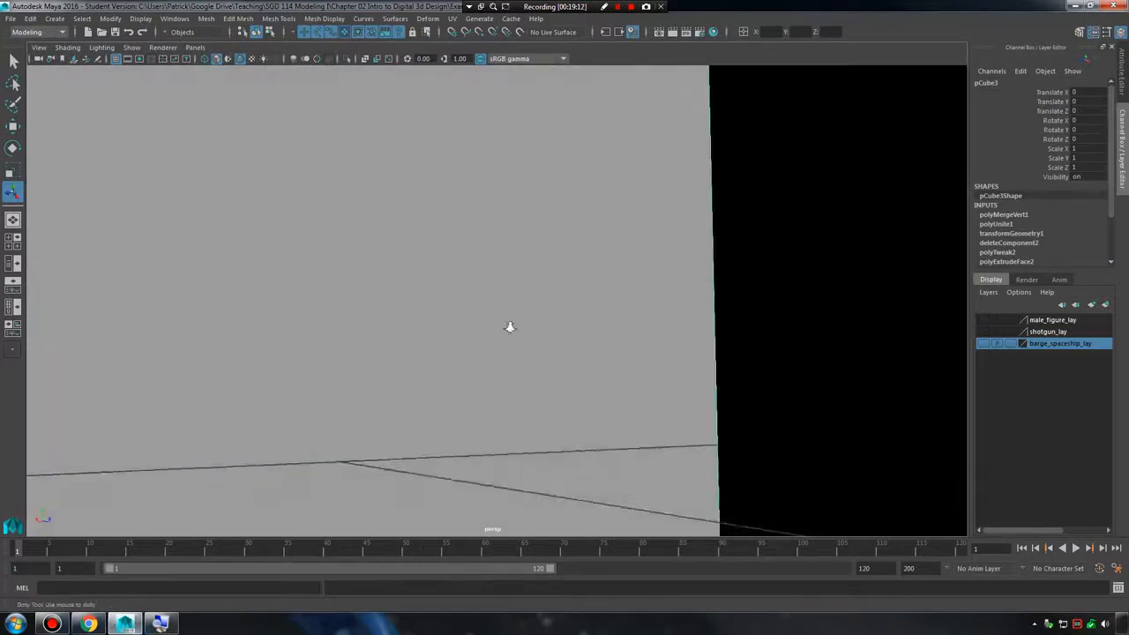
right_click_drag(608, 335, 381, 319, "alt")
middle_click_drag(476, 285, 476, 367, "alt")
left_click_drag(476, 366, 521, 348, "alt")
right_click_drag(576, 255, 575, 303)
mouse_move(749, 307)
right_mouse_down("alt")
mouse_move(697, 308)
mouse_move(764, 308)
right_mouse_up("alt")
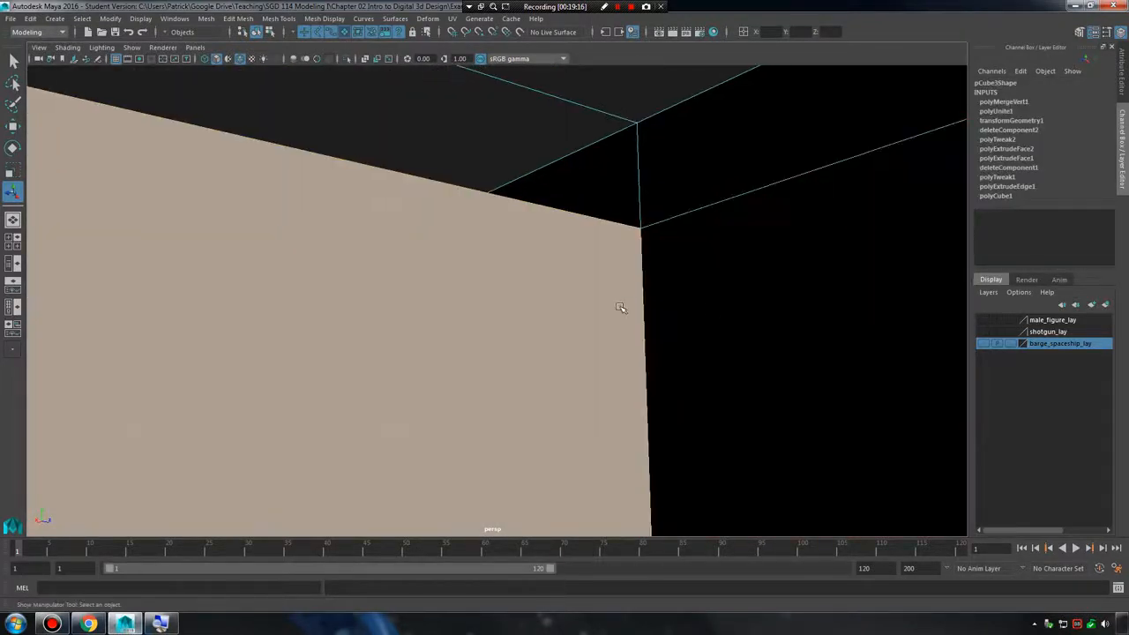
right_click_drag(622, 306, 755, 308, "alt")
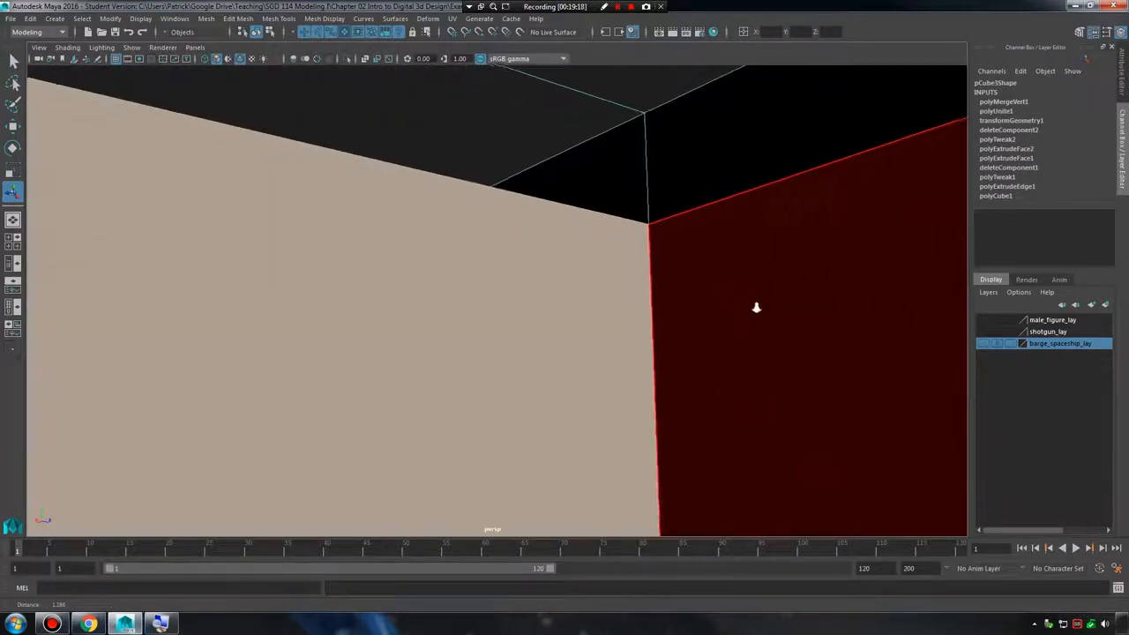
mouse_move(652, 299)
left_mouse_down("alt")
mouse_move(587, 284)
mouse_move(494, 327)
mouse_move(635, 317)
mouse_move(451, 313)
mouse_move(461, 273)
mouse_move(514, 308)
mouse_move(632, 303)
mouse_move(655, 289)
left_mouse_up("alt")
Switch to edge mode and select the vertical seam edge shared by the interior face and both outer faces.
right_click(666, 227)
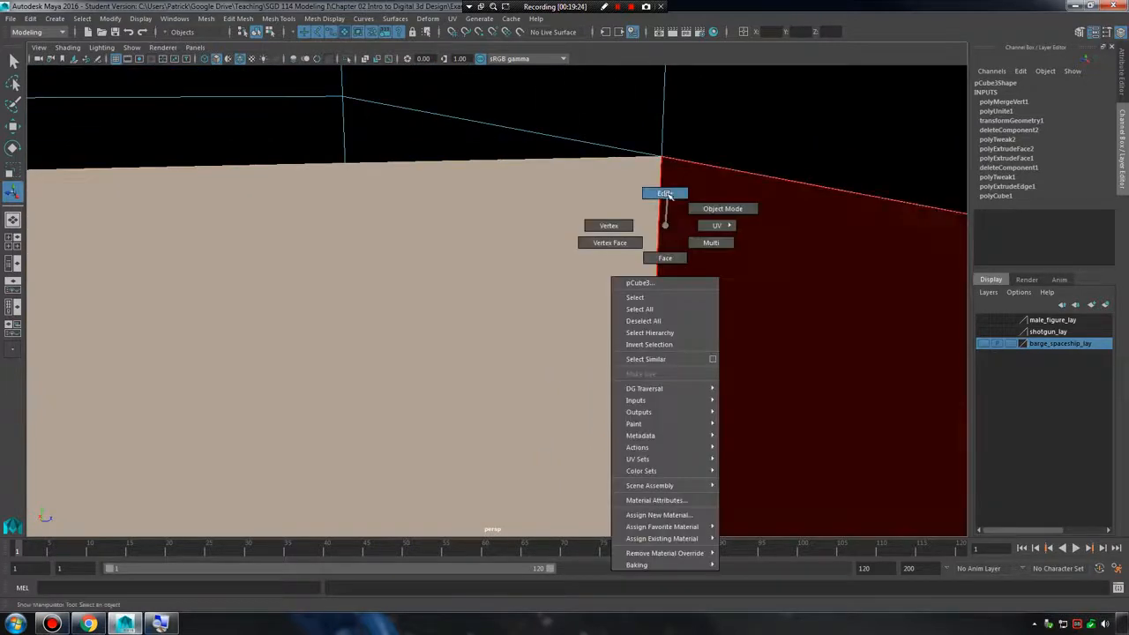
left_click(669, 208)
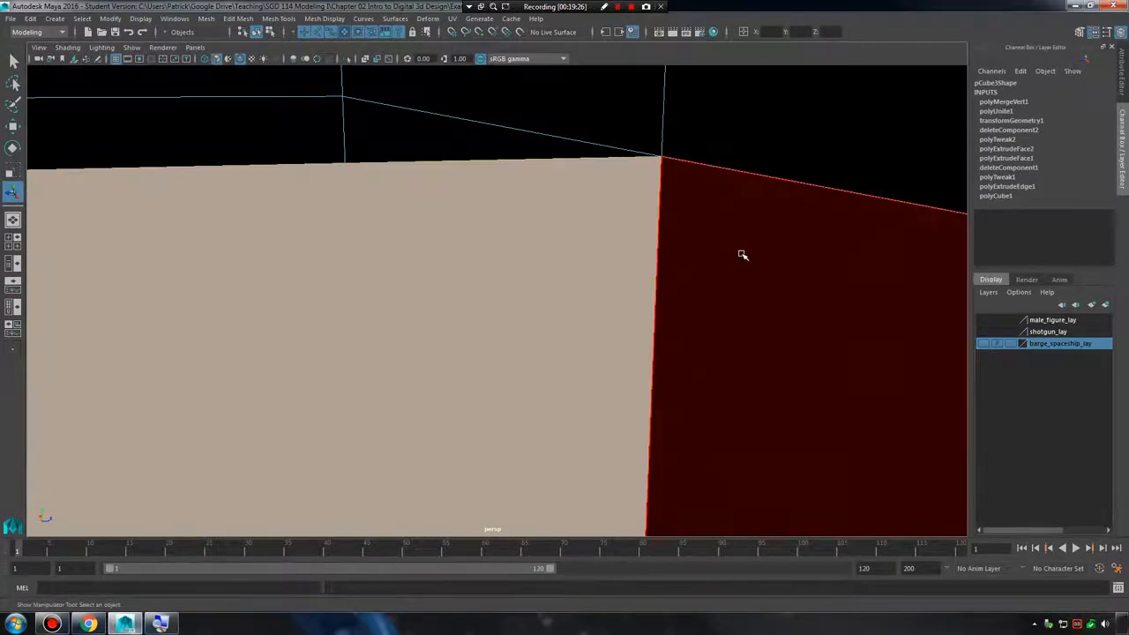
left_click(741, 252)
left_click_drag(520, 154, 544, 166, "alt")
middle_click_drag(545, 166, 573, 220, "alt")
left_click(488, 344)
middle_click_drag(607, 367, 600, 314, "alt")
right_click_drag(621, 285, 622, 254)
left_click(625, 262)
left_click_drag(740, 323, 529, 292, "alt")
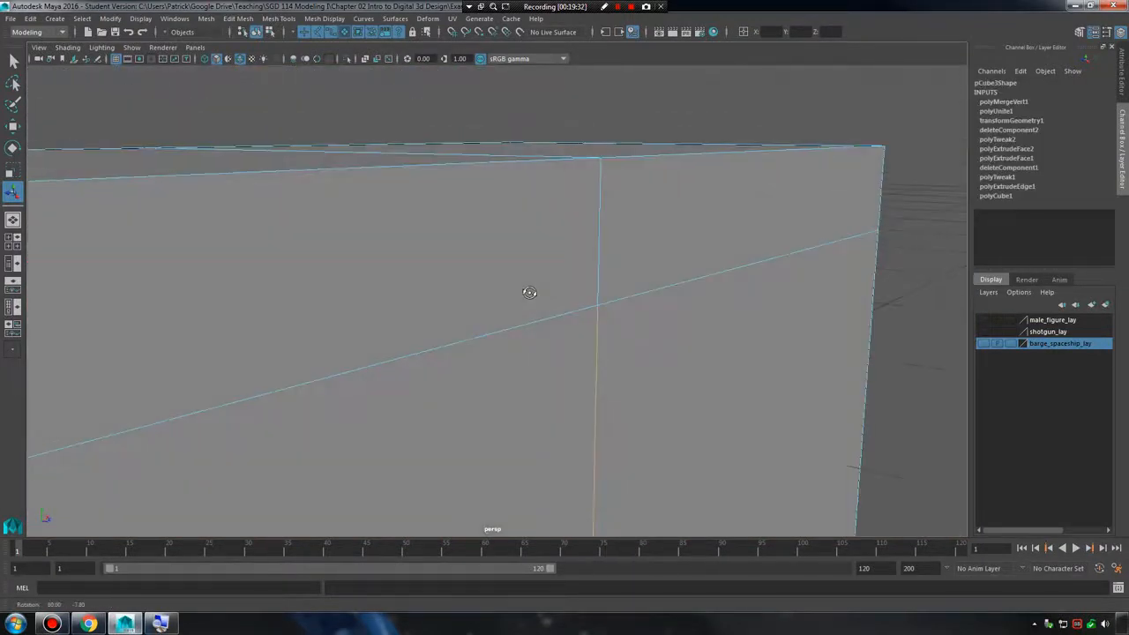
Inspect the interior face and its shared edges from inside the mesh, comparing smooth preview with the unsmoothed shape.
right_click_drag(641, 314, 442, 302, "alt")
key("3")
left_click_drag(522, 305, 539, 247, "alt")
key("1")
right_click_drag(538, 247, 597, 295, "alt")
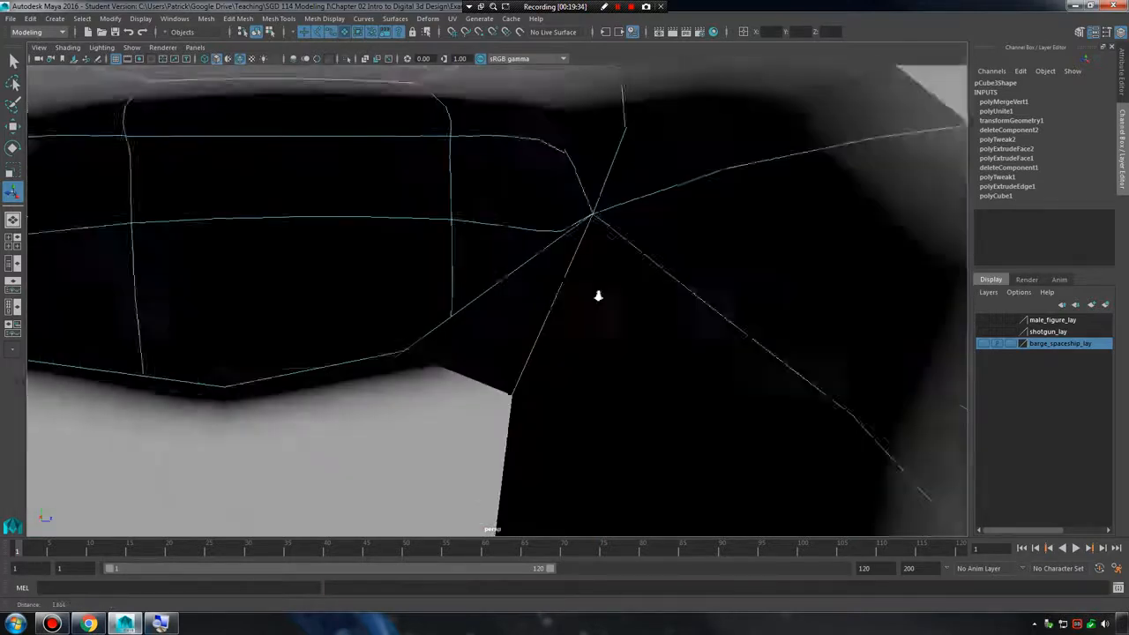
middle_click_drag(596, 295, 577, 209, "alt")
left_click_drag(577, 209, 568, 269, "alt")
middle_click_drag(599, 247, 506, 314, "alt")
left_click_drag(506, 315, 561, 267, "alt")
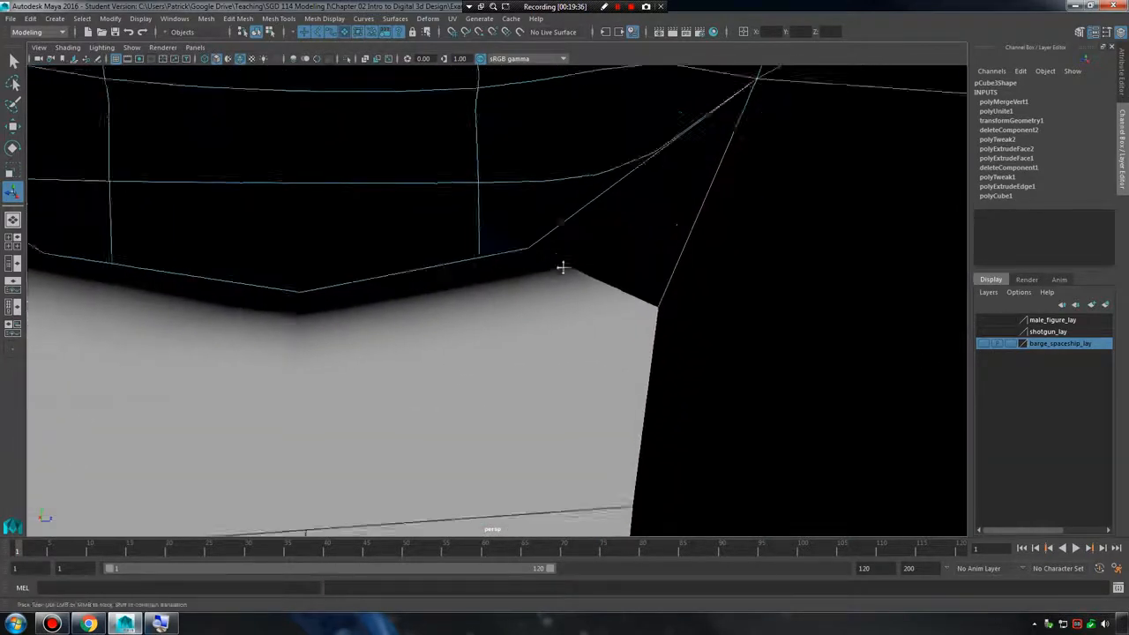
Try to delete the stacked interior faces that divide the two halves of the mesh.
middle_click_drag(562, 267, 622, 201, "alt")
right_click_drag(620, 198, 615, 237)
left_click(582, 255)
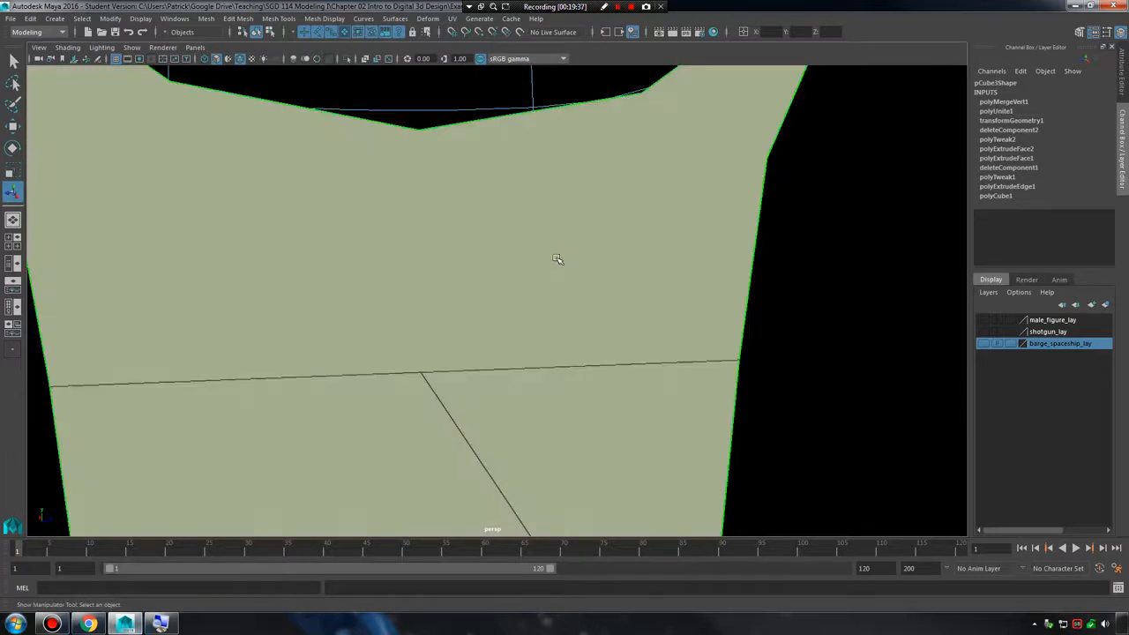
key("Delete")
scroll(589, 254, "down", 3)
right_click_drag(510, 262, 711, 273, "alt")
left_click_drag(711, 273, 518, 264, "alt")
left_click(519, 264)
key("Delete")
Inspect the smoothed mesh from outside and undo the last face deletions.
right_click_drag(680, 295, 399, 283, "alt")
left_click_drag(399, 282, 555, 298, "alt")
scroll(554, 300, "up", 7)
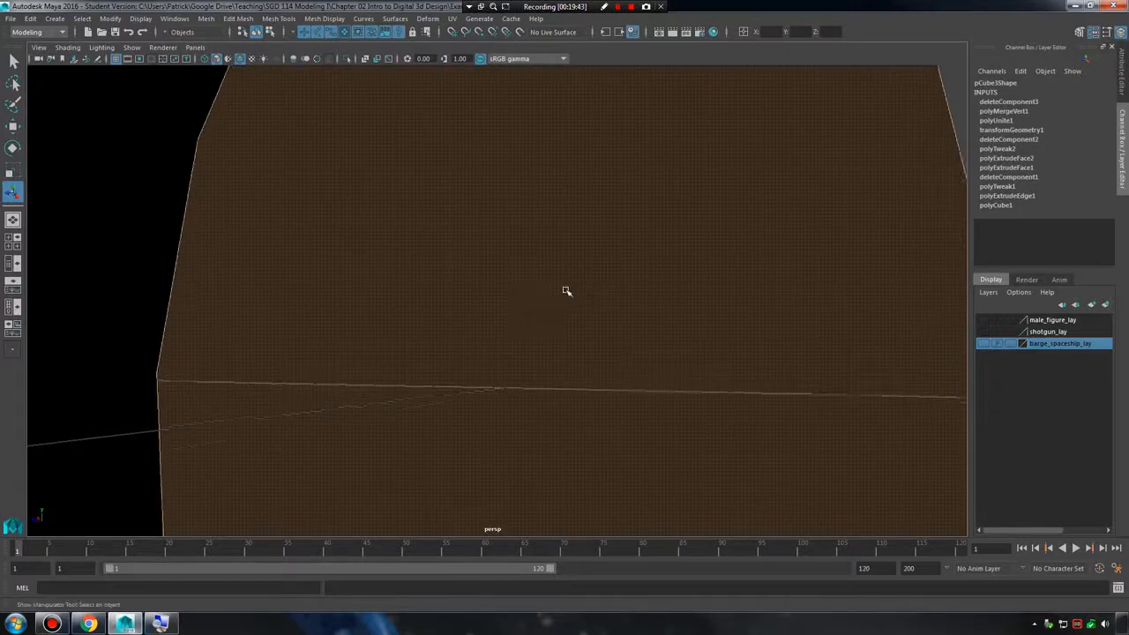
middle_click_drag(566, 291, 550, 405, "alt")
left_click_drag(531, 337, 543, 304, "alt")
middle_click_drag(545, 302, 556, 336, "alt")
key("ctrl+z")
key("ctrl+z")
scroll(570, 313, "up", 2)
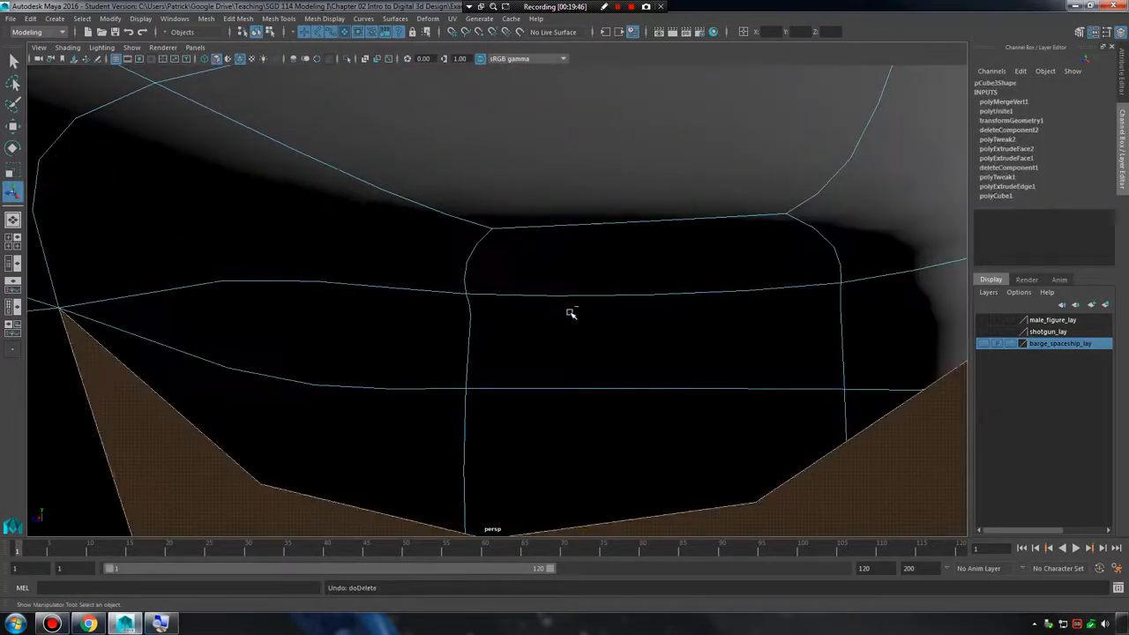
Select and delete the interior faces at the centre seam one after another, leaving the outer shell.
middle_click_drag(584, 375, 526, 267, "alt")
left_click_drag(526, 267, 547, 267, "alt")
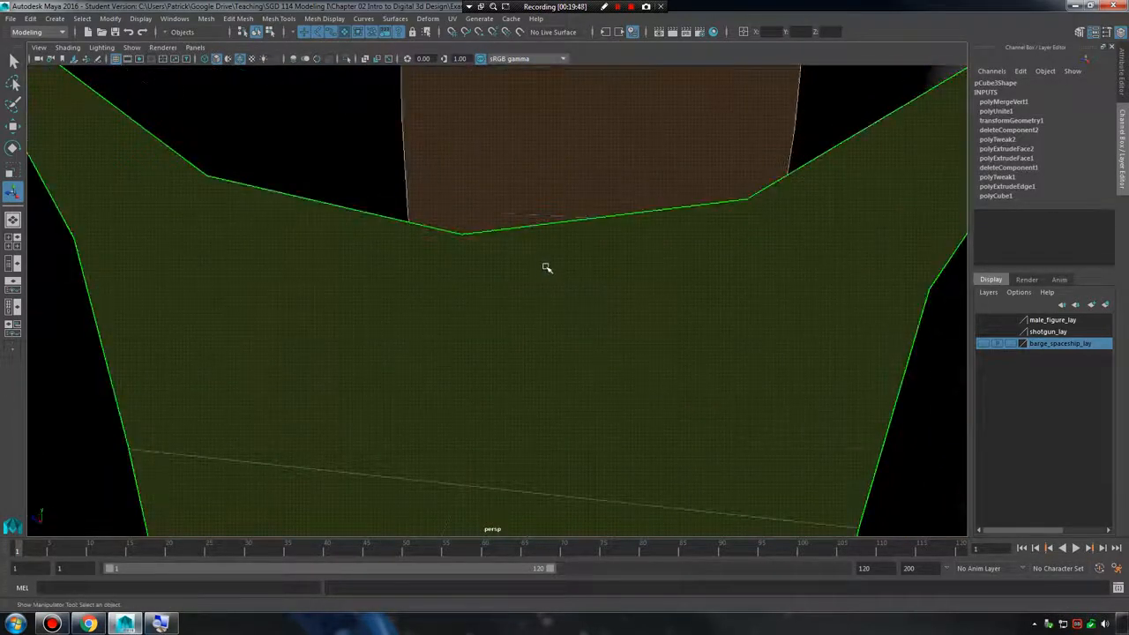
left_click(702, 284)
key("Delete")
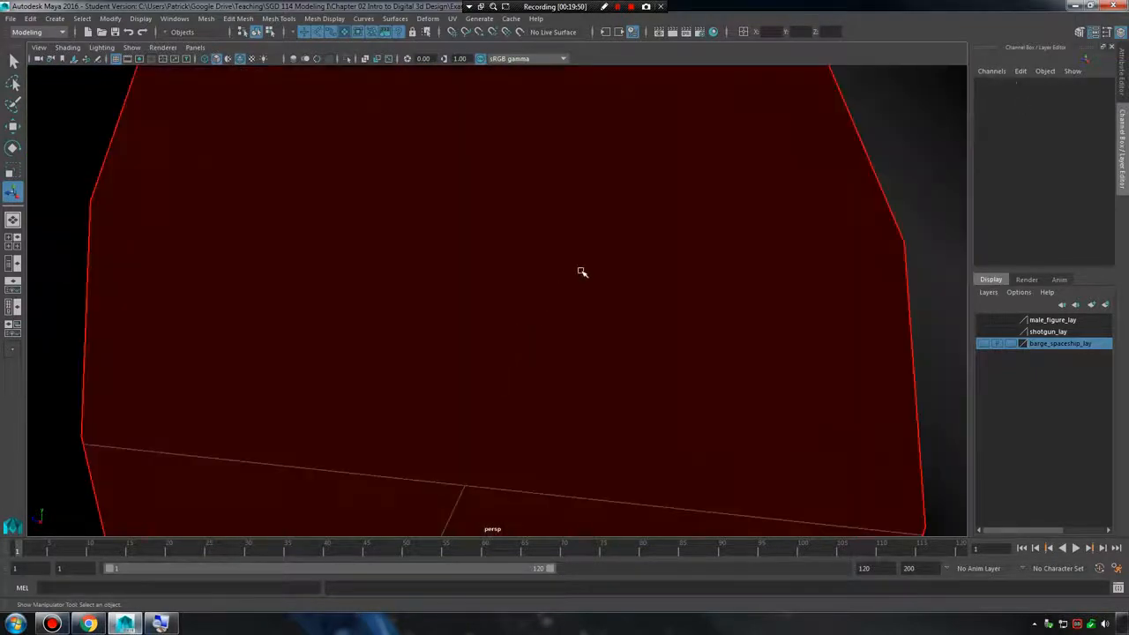
left_click(613, 251)
right_click_drag(783, 292, 585, 318, "alt")
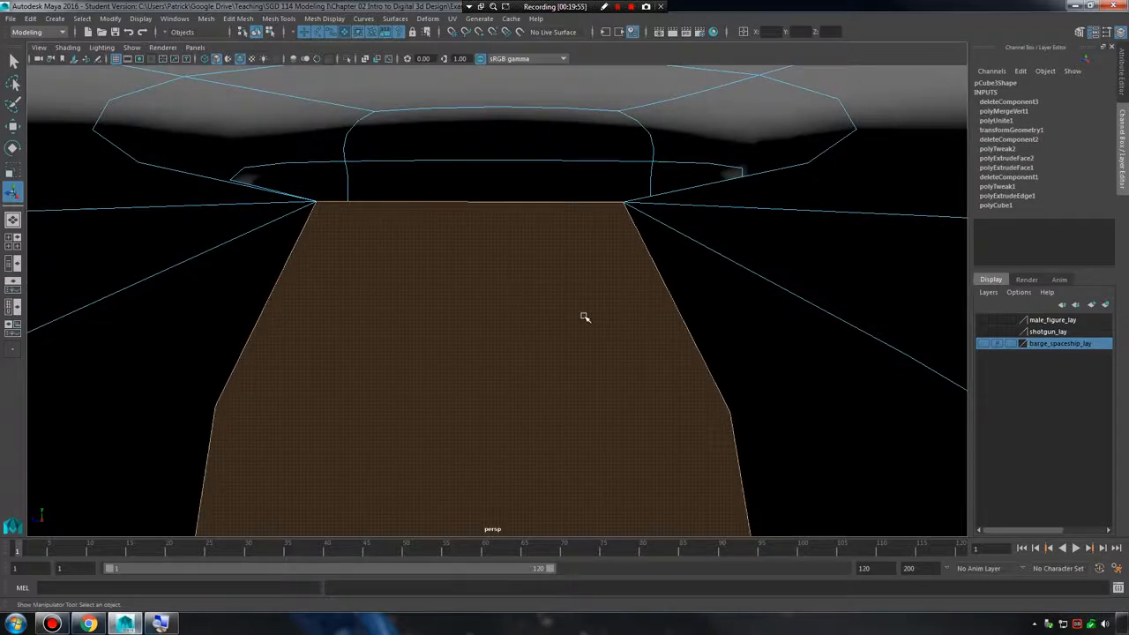
key("Delete")
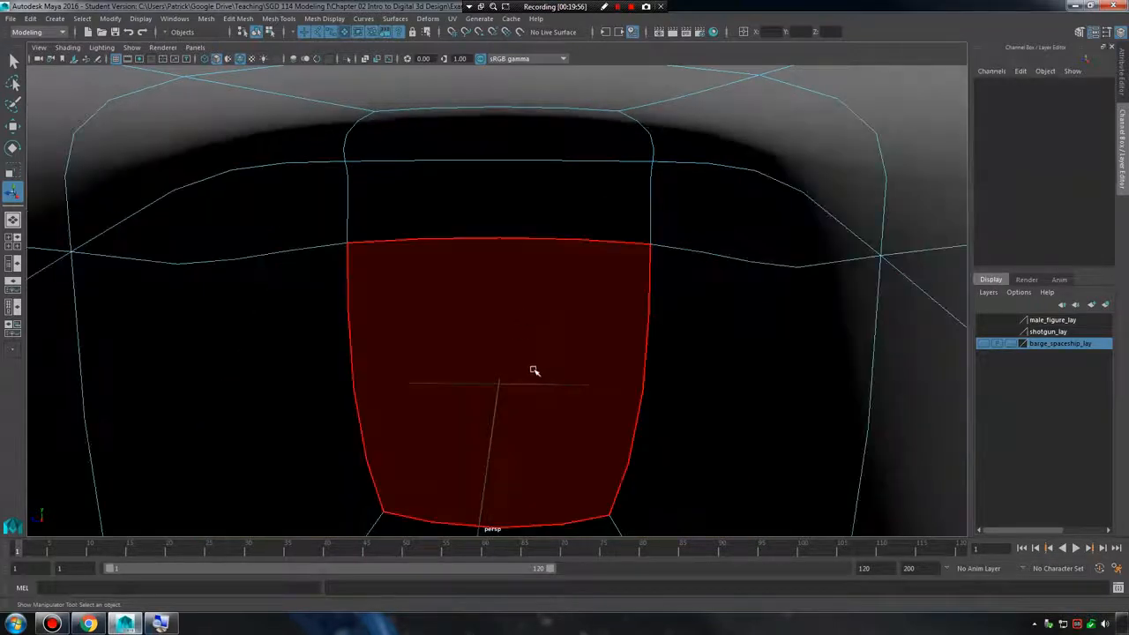
Examine the cleaned mesh from several sides, switching between smooth preview and the unsmoothed shape.
right_click_drag(532, 370, 602, 264, "alt")
left_click_drag(602, 265, 637, 245, "alt")
key("1")
key("3")
key("1")
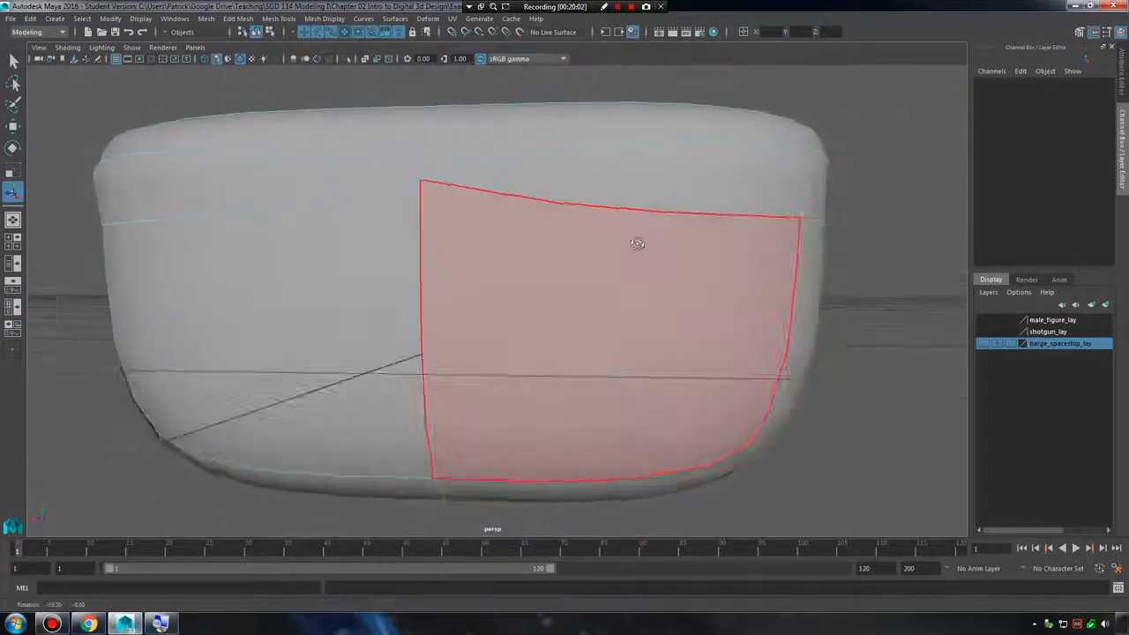
right_click_drag(637, 244, 563, 239, "alt")
key("3")
middle_click_drag(572, 236, 508, 255, "alt")
right_click_drag(508, 255, 838, 319, "alt")
Select the horizontal edges running around the upper part of the mesh and examine them on the unsmoothed shape.
right_click_drag(523, 181, 533, 210)
left_click(536, 209)
left_click_drag(536, 210, 644, 235, "alt")
left_click(574, 202, "ctrl")
left_click(514, 216)
left_click(707, 191, "shift")
left_click_drag(758, 229, 538, 203, "alt")
left_click(534, 199, "shift")
left_click_drag(715, 228, 560, 244, "alt")
key("1")
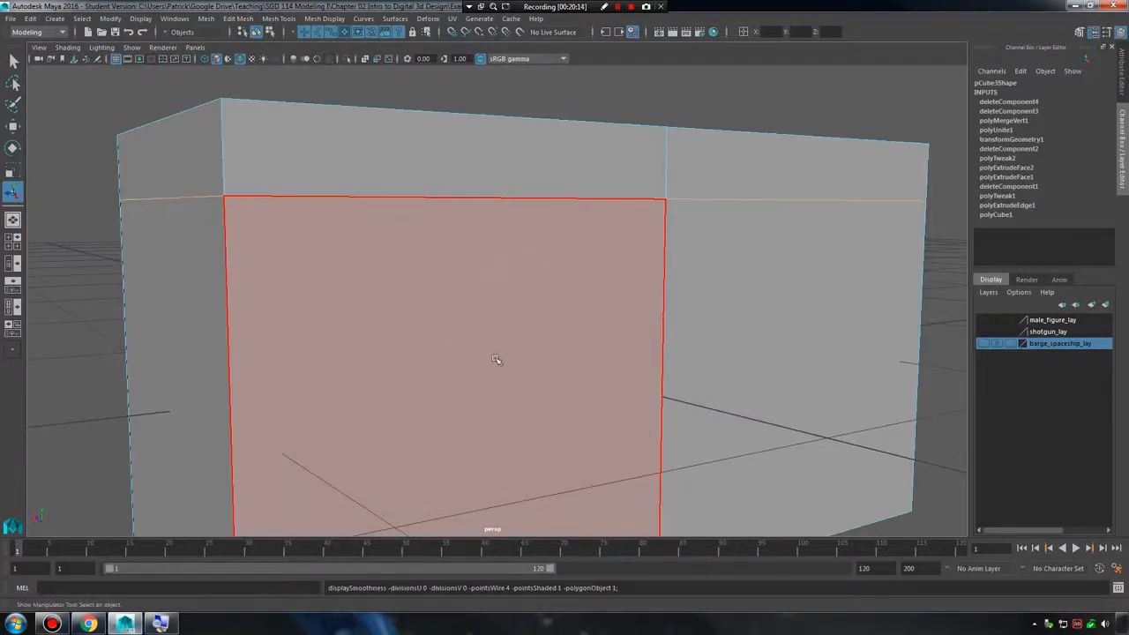
left_click_drag(499, 361, 667, 345, "alt")
right_click_drag(668, 345, 468, 302, "alt")
Select the whole mesh in object mode and compare its smooth preview with the unsmoothed display.
left_click(624, 288)
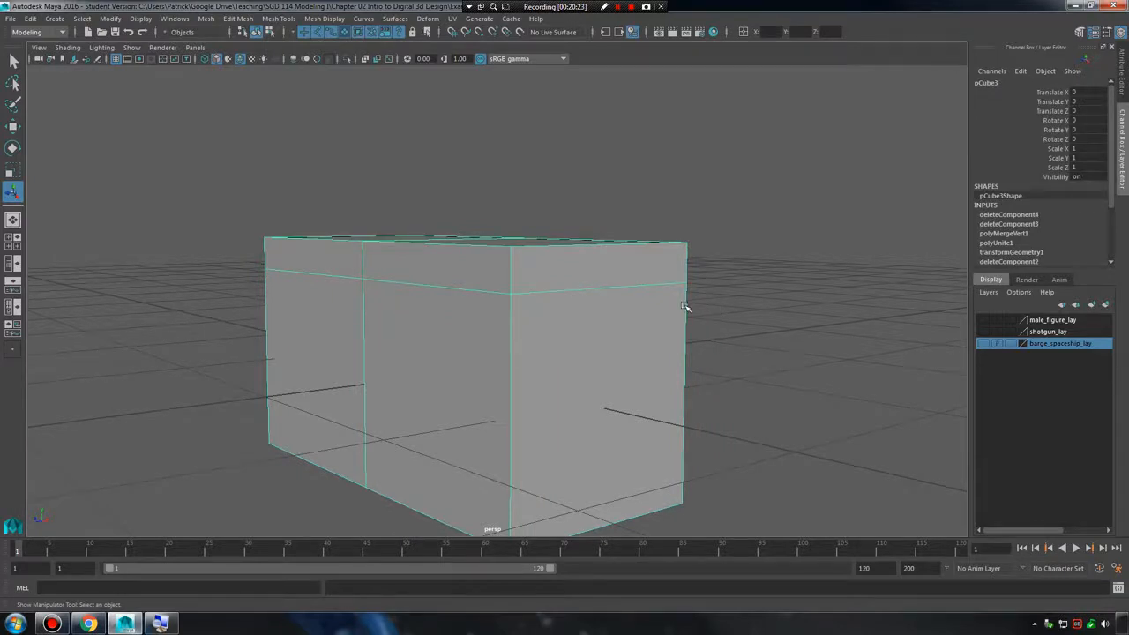
mouse_move(502, 298)
right_mouse_down("alt")
mouse_move(729, 311)
mouse_move(486, 292)
right_mouse_up("alt")
key("3")
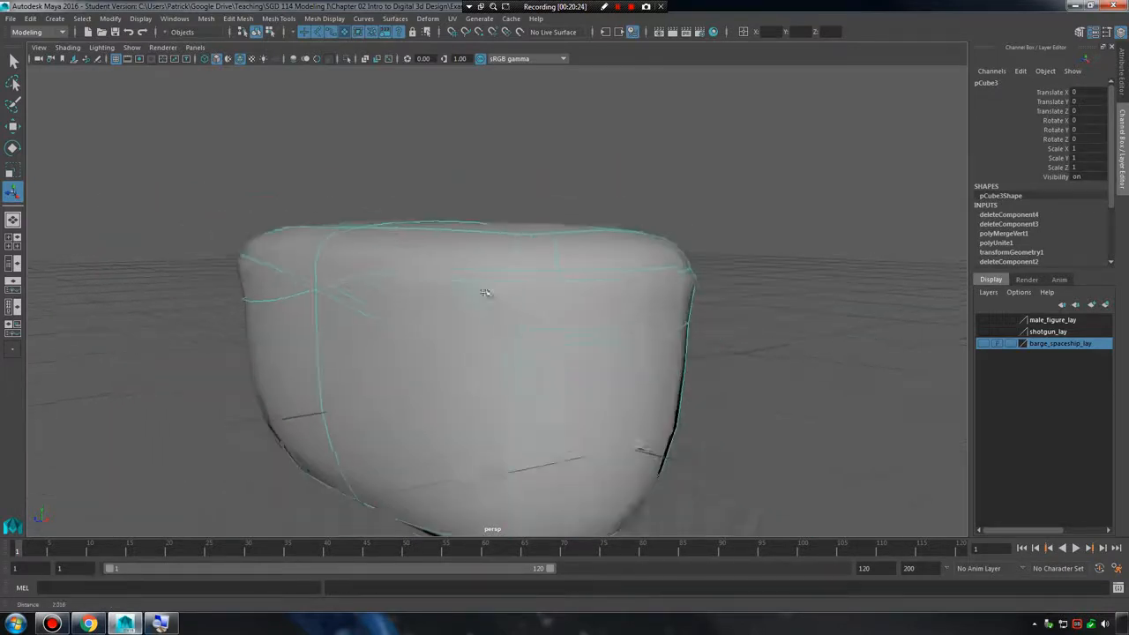
left_click_drag(467, 280, 541, 289, "alt")
key("1")
key("3")
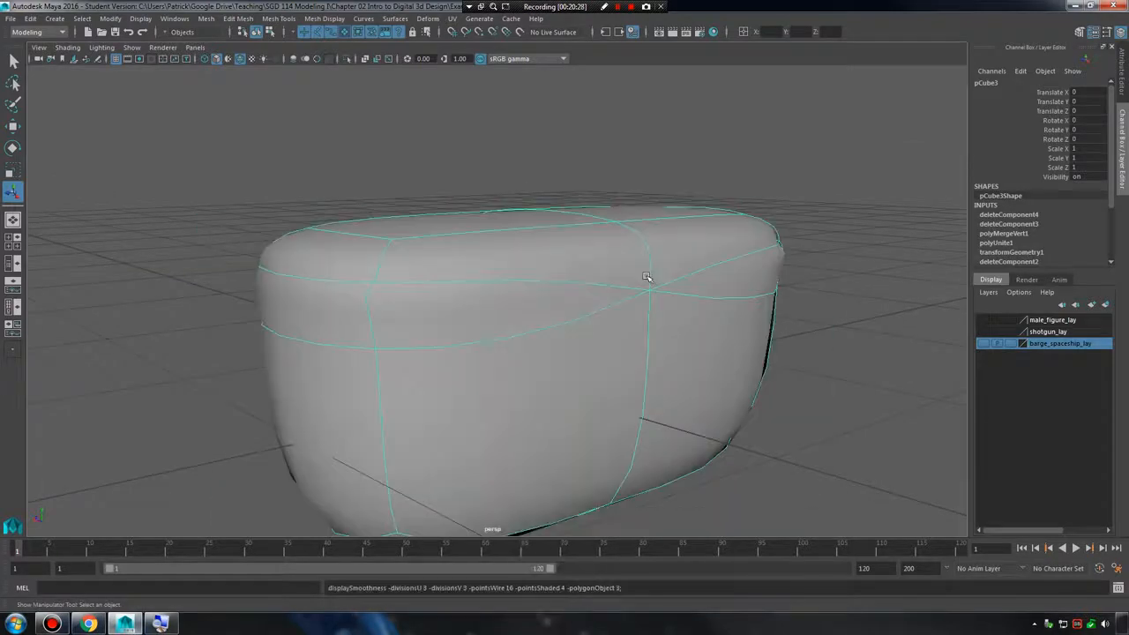
Return to the unsmoothed display and apply Smooth with 1 division to the whole mesh.
key("1")
left_click(404, 134)
left_click(455, 257)
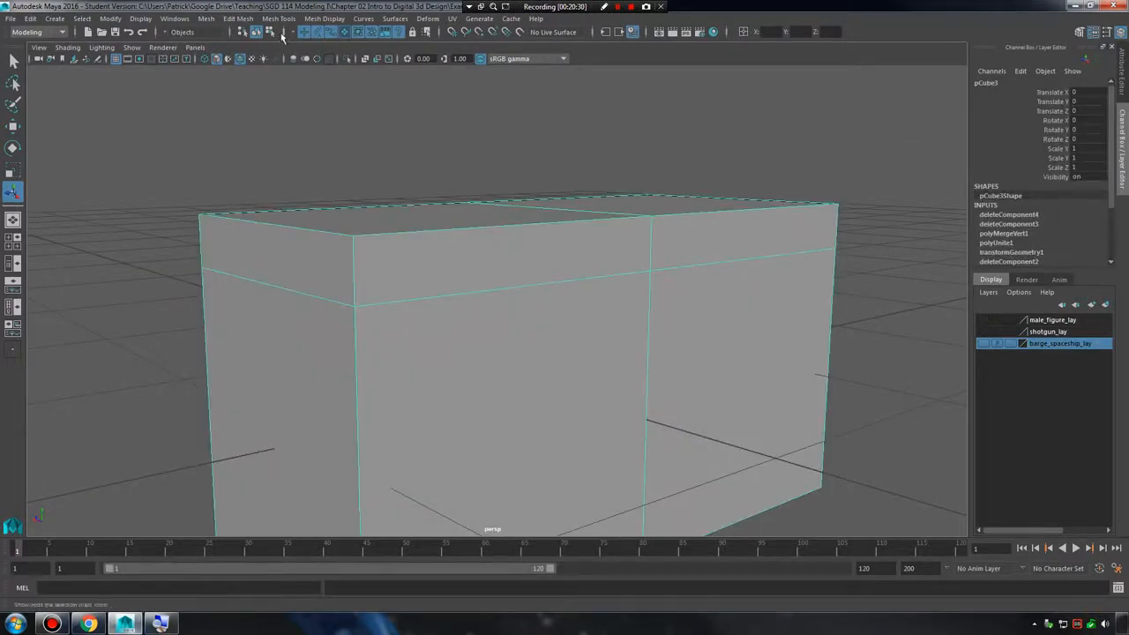
left_click(209, 19)
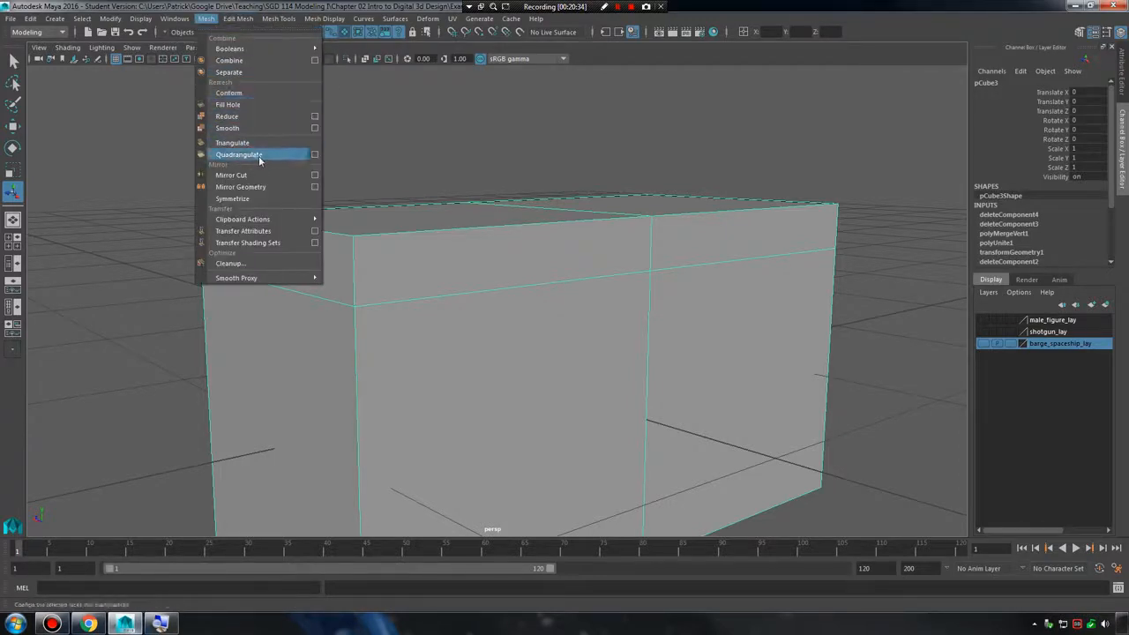
left_click(227, 128)
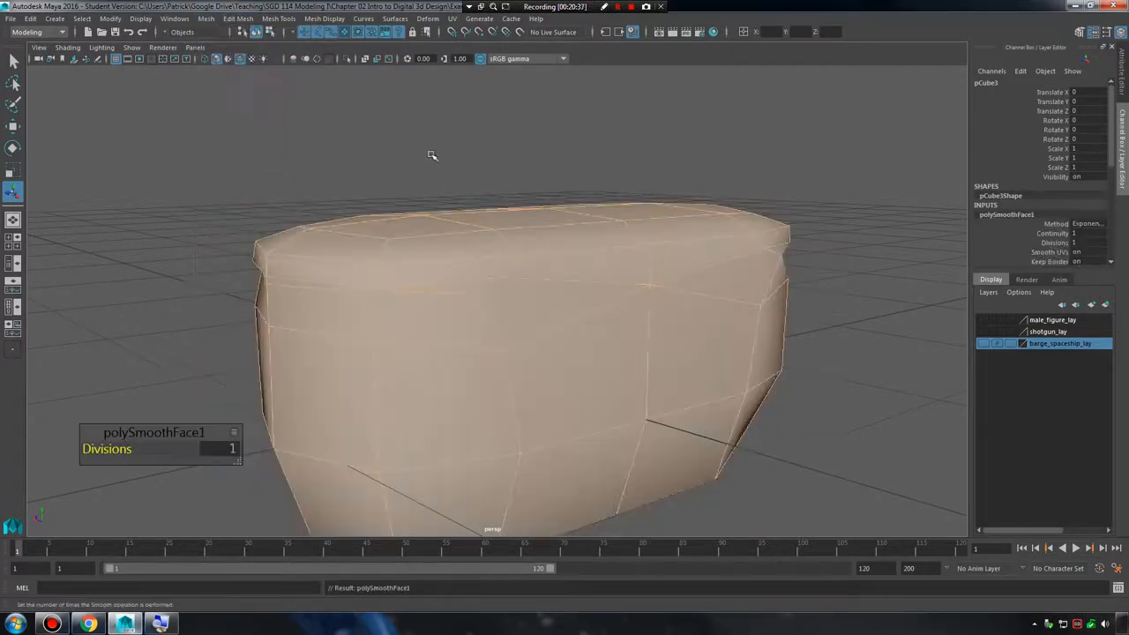
left_click(811, 396)
left_click_drag(811, 396, 677, 375, "alt")
Repeat the Smooth operation twice more on the mesh to subdivide it further.
left_click_drag(390, 319, 516, 300, "alt")
left_click(517, 300)
key("g")
left_click(757, 385)
left_click_drag(756, 384, 711, 320, "alt")
left_click(597, 283)
key("g")
left_click(725, 331)
Turn off Wireframe on Shaded and inspect the smoothed mesh from several sides.
left_click(68, 46)
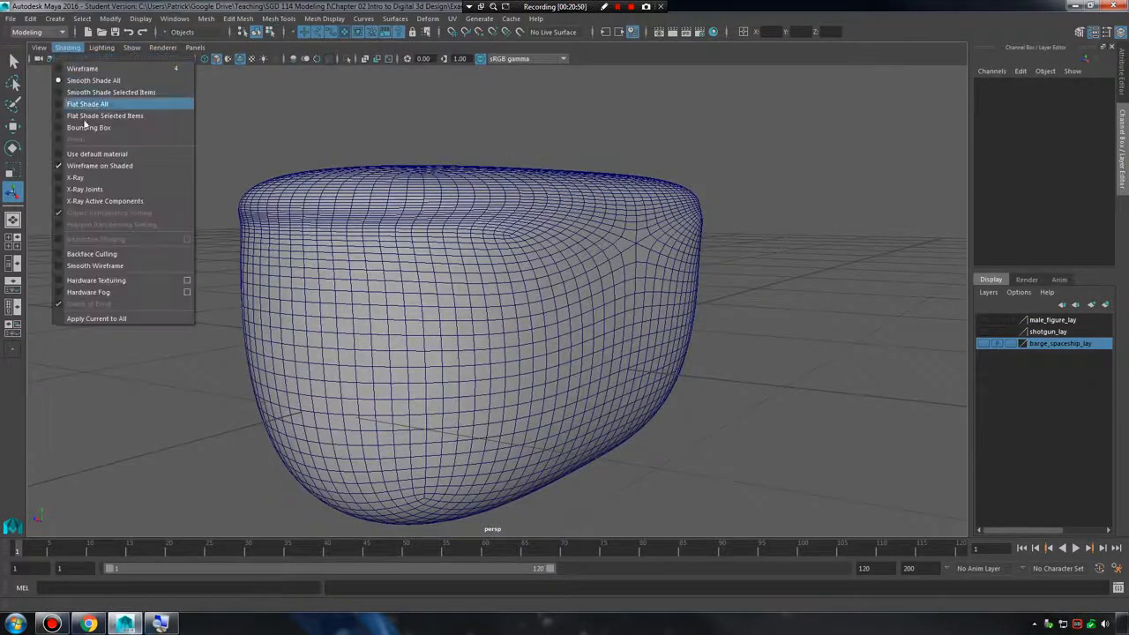
left_click(102, 165)
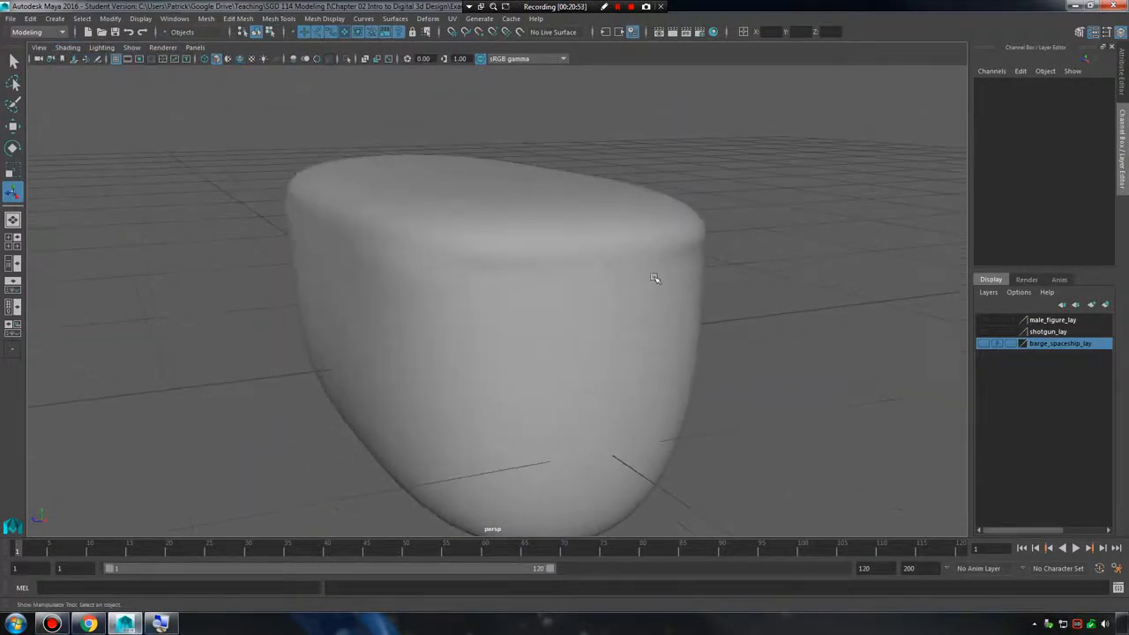
left_click_drag(654, 277, 826, 330, "alt")
left_click(693, 305)
left_click(826, 330)
right_click_drag(826, 330, 629, 294, "alt")
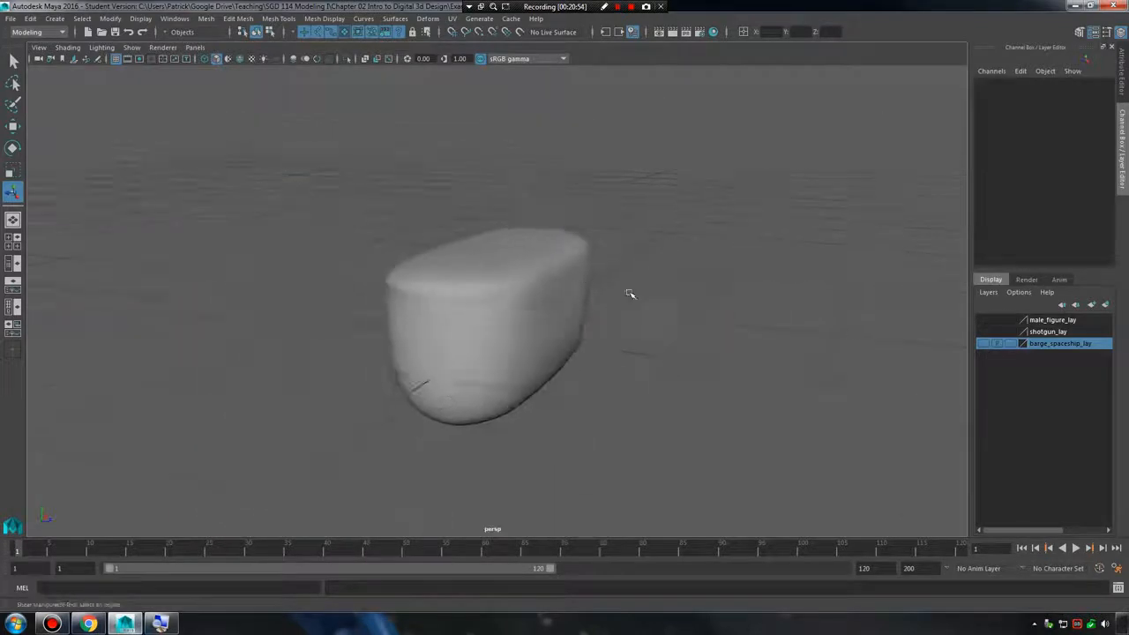
left_click_drag(551, 271, 621, 287, "alt")
right_click_drag(622, 287, 785, 335, "alt")
middle_click_drag(596, 293, 708, 327, "alt")
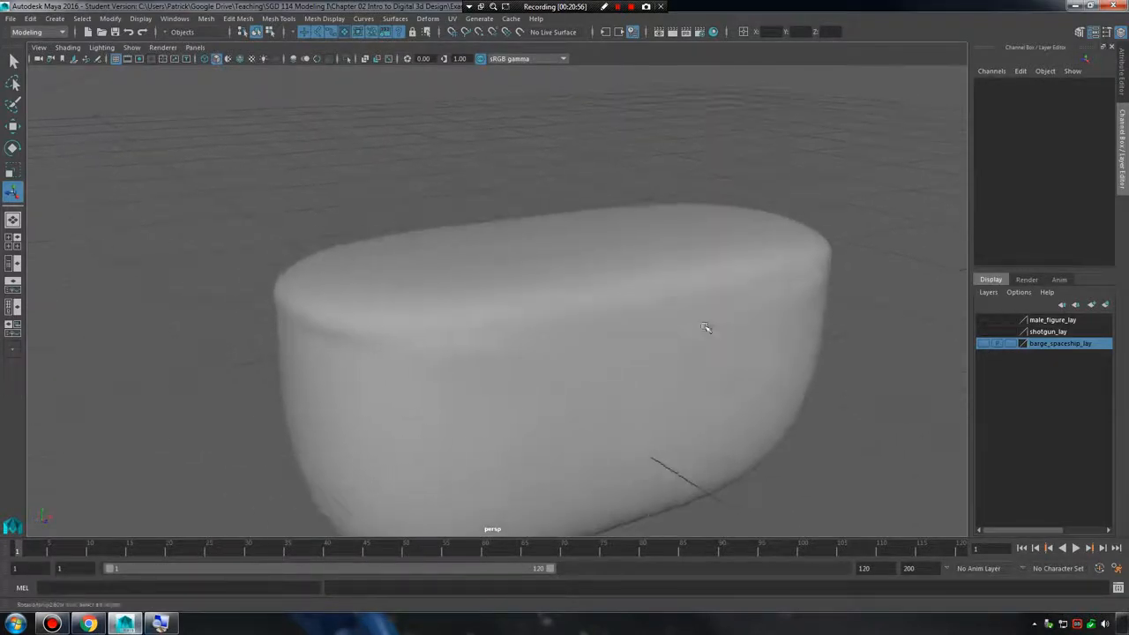
left_click_drag(708, 327, 618, 328, "alt")
middle_click_drag(769, 339, 793, 285, "alt")
left_click_drag(793, 285, 781, 302, "alt")
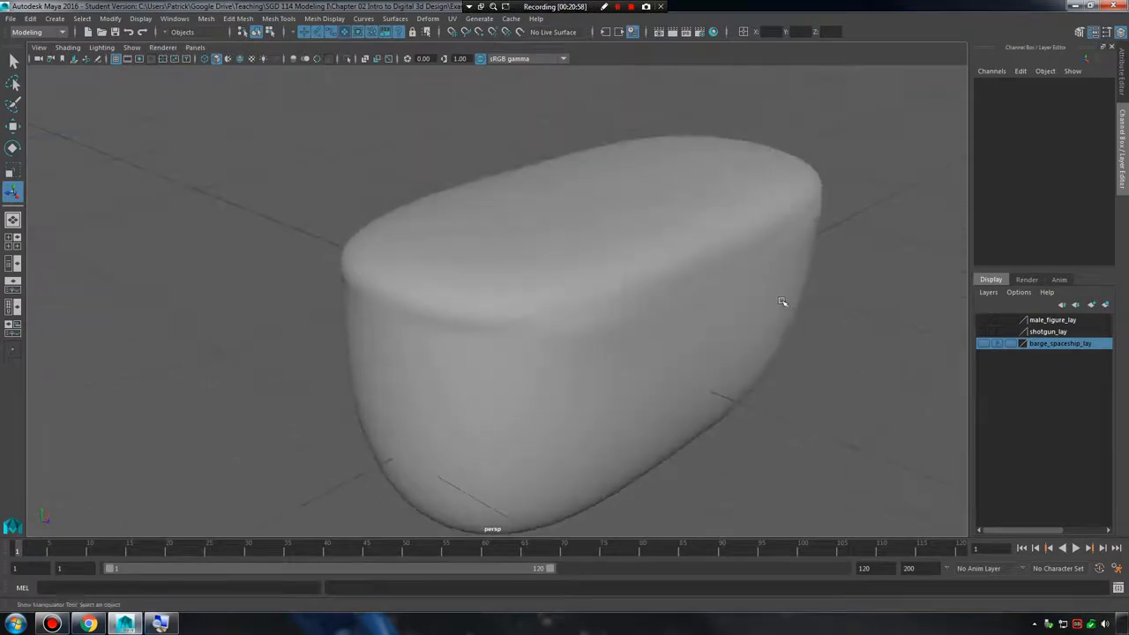
middle_click_drag(781, 302, 685, 326, "alt")
right_click_drag(684, 326, 594, 276, "alt")
Select the smoothed mesh, check its dense wireframe, and delete it.
left_click(594, 276)
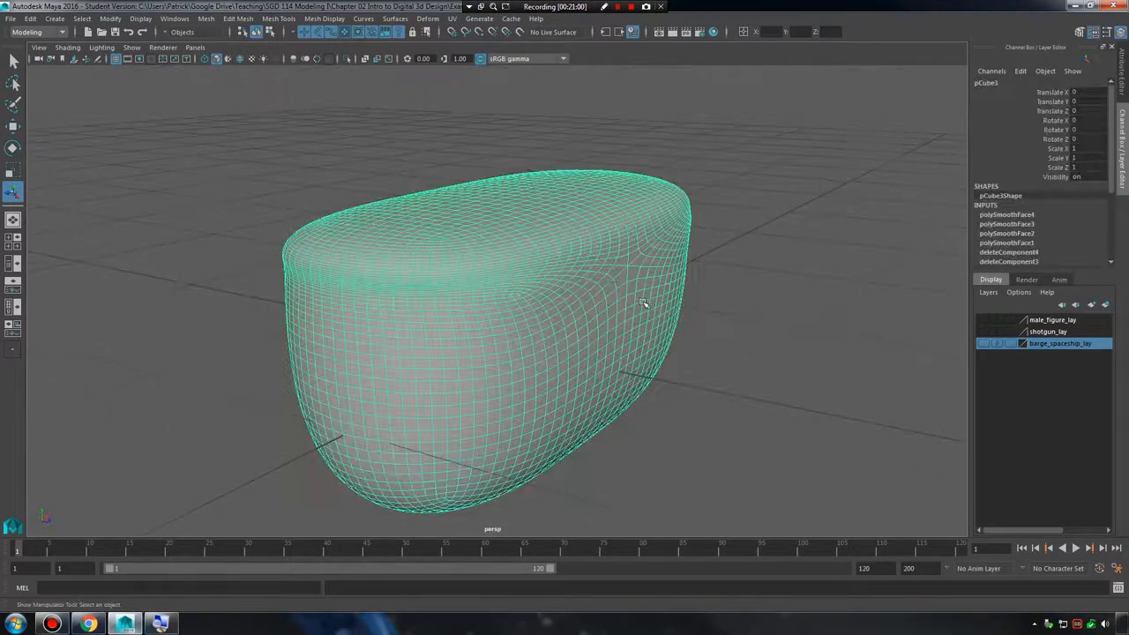
right_click_drag(643, 302, 491, 264, "alt")
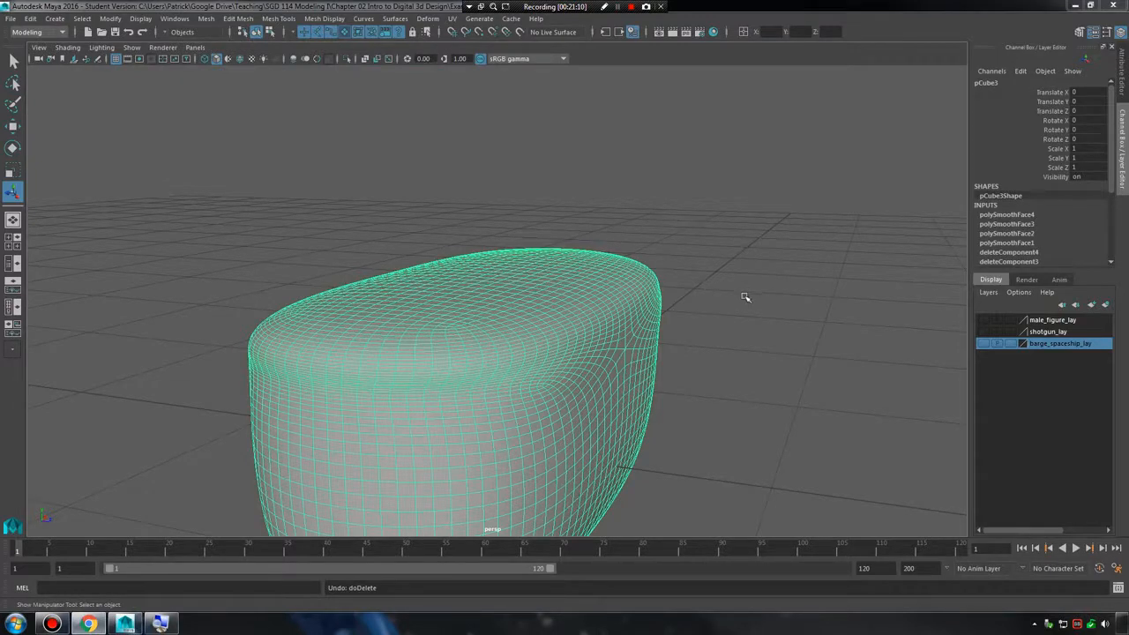
left_click_drag(745, 298, 819, 252, "alt")
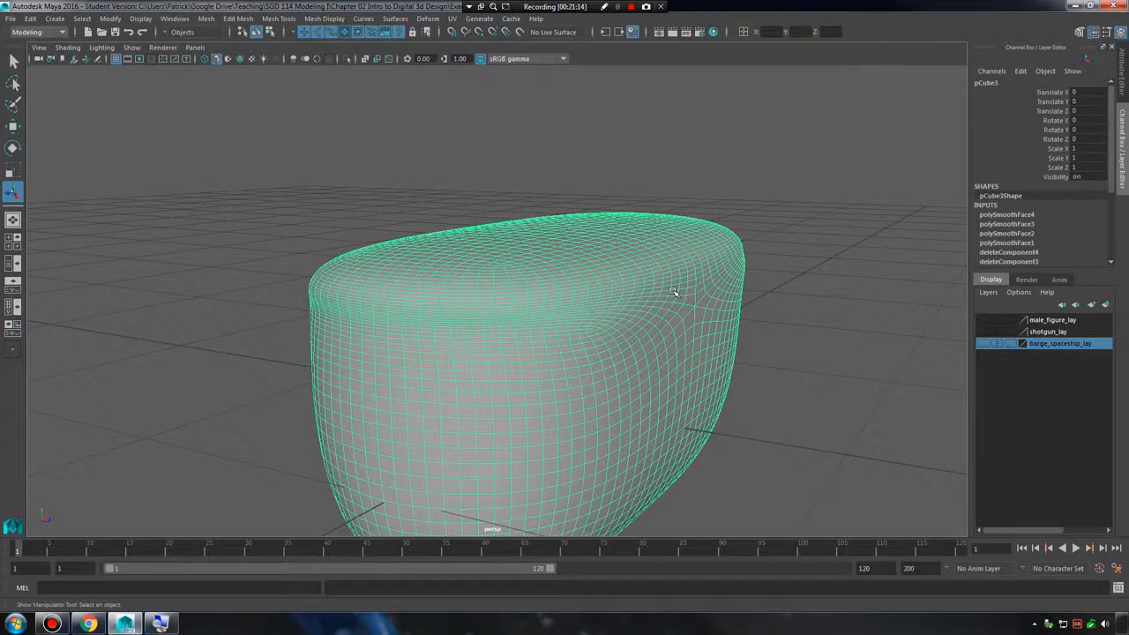
key("Delete")
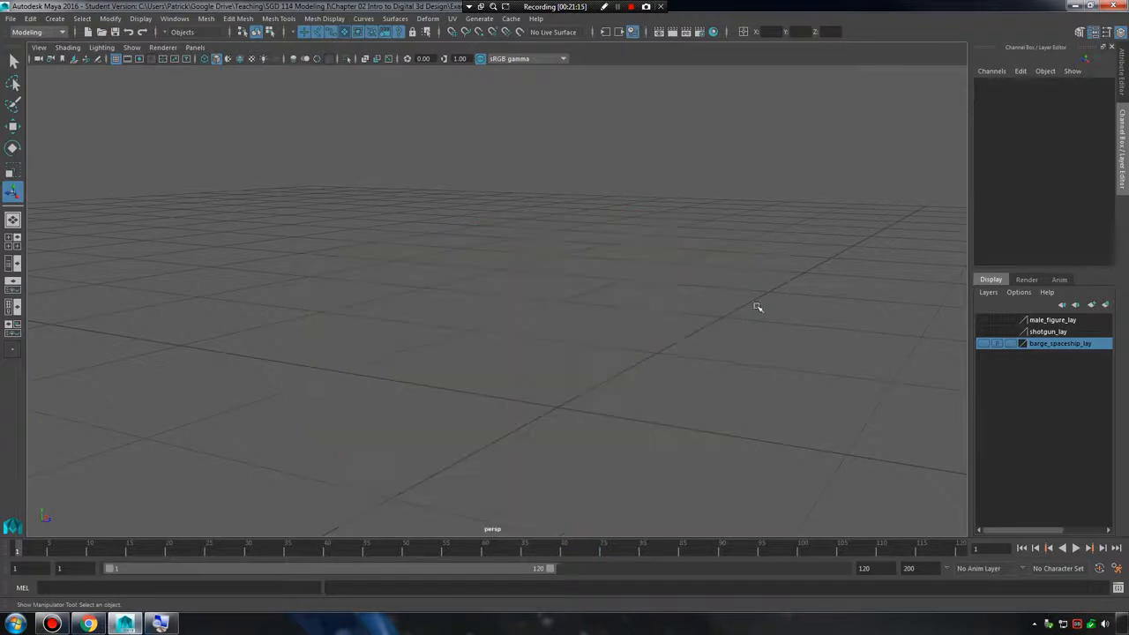
Make the male_figure_lay layer visible and frame the male figure in the perspective view.
left_click(983, 319)
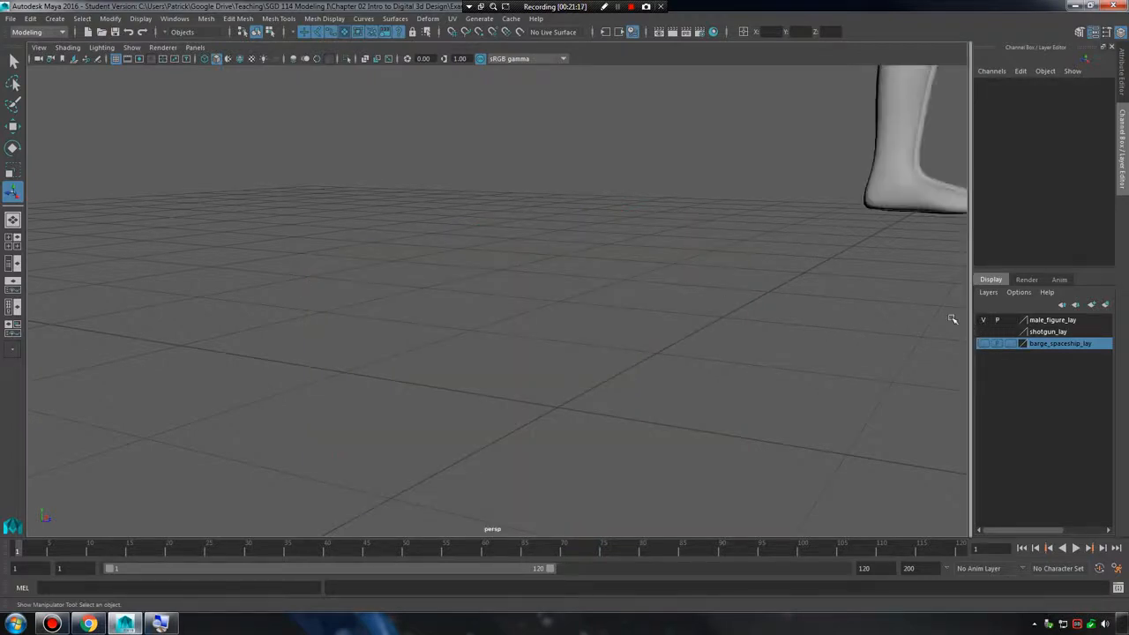
left_click(909, 185)
key("f")
left_click_drag(702, 239, 534, 255, "alt")
right_click_drag(534, 254, 701, 270, "alt")
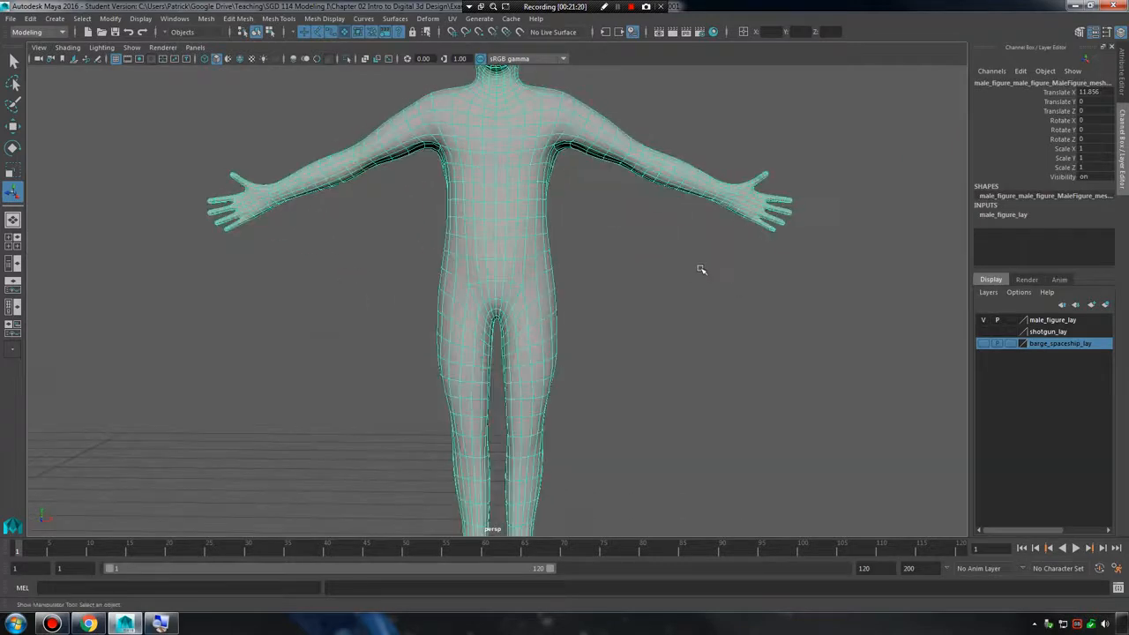
Examine the male figure's wireframe topology from the front and the side.
left_click(701, 270)
middle_click_drag(701, 269, 708, 332, "alt")
left_click_drag(708, 332, 625, 320, "alt")
left_click_drag(441, 282, 566, 298, "alt")
left_click(518, 278)
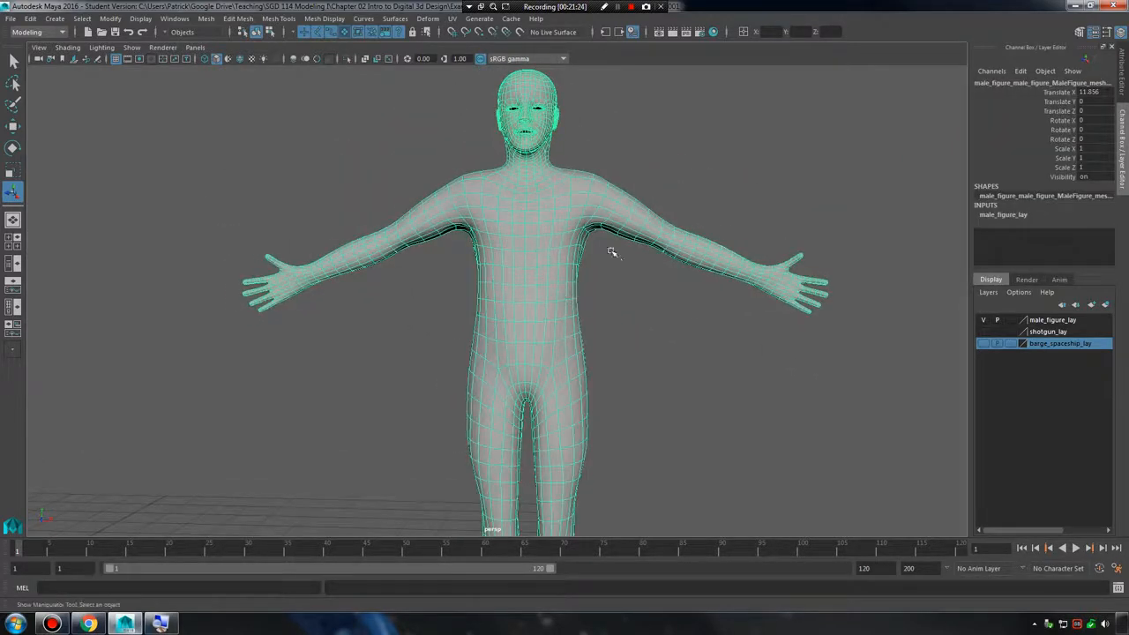
left_click_drag(612, 253, 511, 268, "alt")
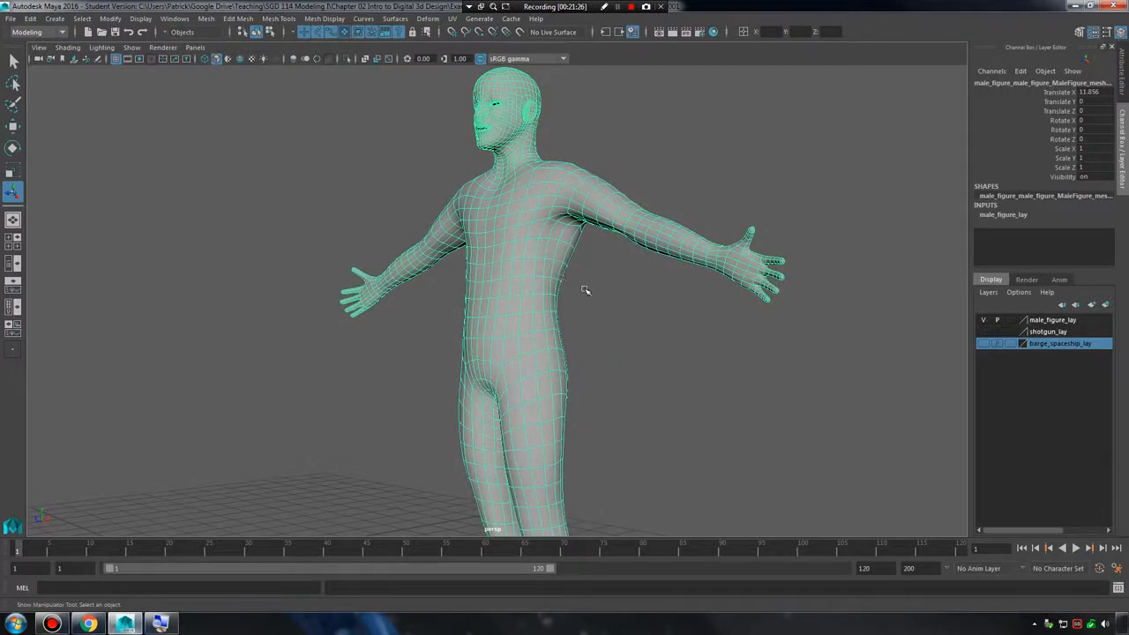
left_click_drag(638, 289, 635, 321, "alt")
left_click(634, 322)
right_click_drag(634, 323, 728, 295, "alt")
Examine the figure's torso and arms up close, both selected with wireframe and deselected.
left_click(556, 288)
left_click_drag(556, 288, 583, 282, "alt")
left_click_drag(692, 285, 667, 276, "alt")
left_click(680, 277)
left_click_drag(634, 240, 604, 320, "alt")
left_click(569, 293)
left_click(718, 297)
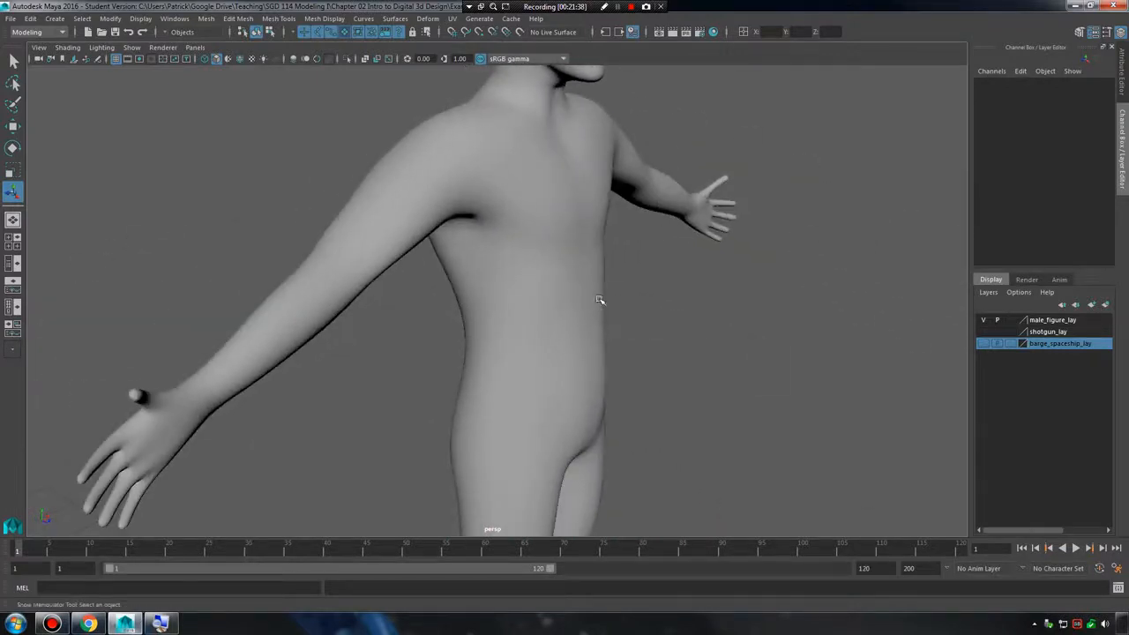
left_click(571, 296)
left_click(631, 288)
Show the figure's vertices on the torso, select one on the centre line, and compare unsmoothed and smooth display.
left_click_drag(604, 292, 563, 220, "alt")
scroll(566, 282, "up", 3)
left_click(579, 288)
right_click_drag(555, 209, 515, 198)
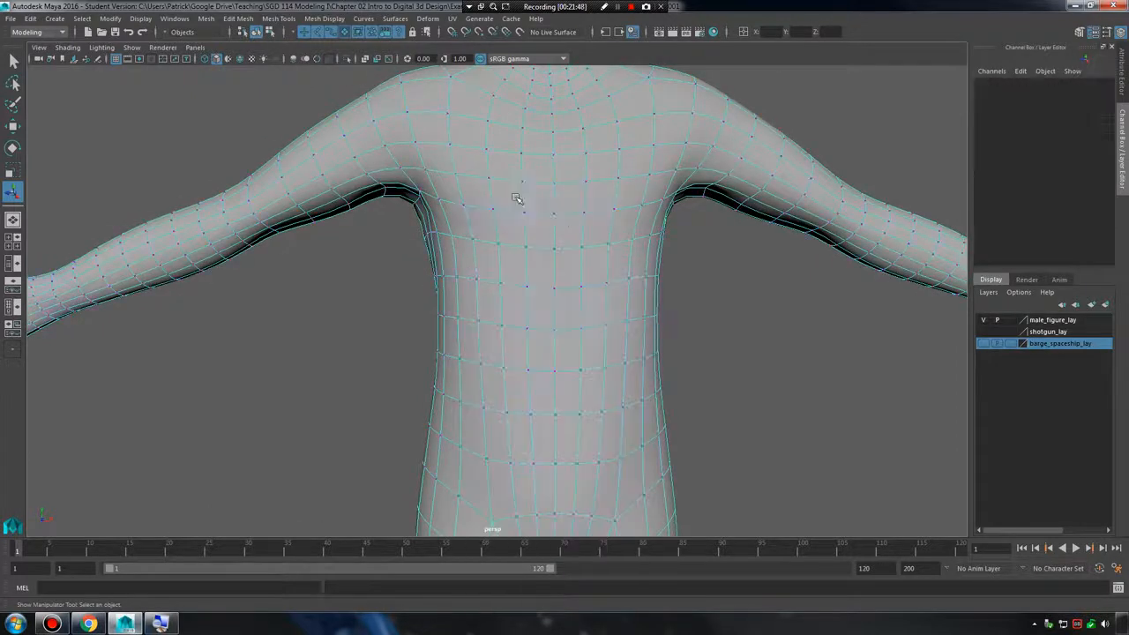
key("1")
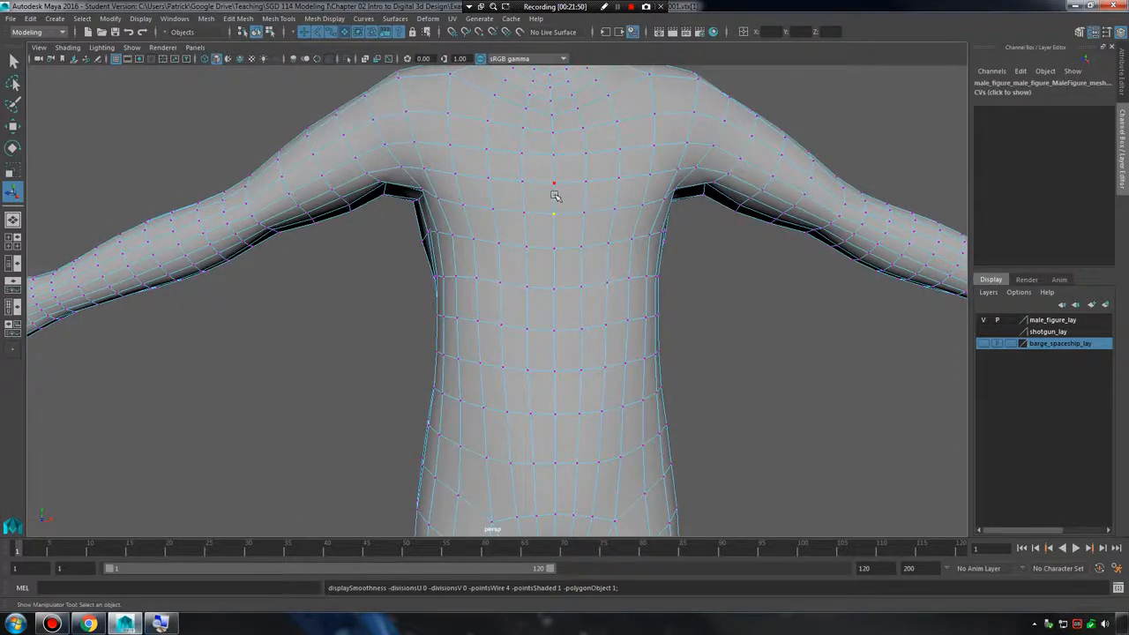
key("3")
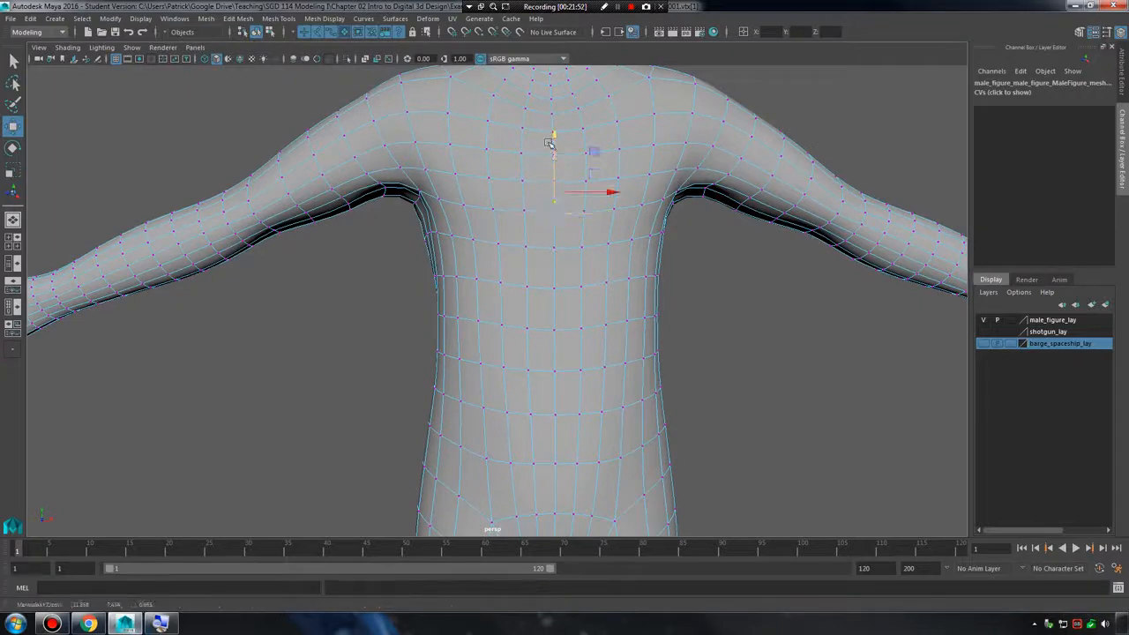
Try moving the selected centre-line torso vertex vertically and sideways, undoing one of the moves.
middle_click_drag(477, 193, 443, 220, "alt")
right_click_drag(443, 220, 610, 259, "alt")
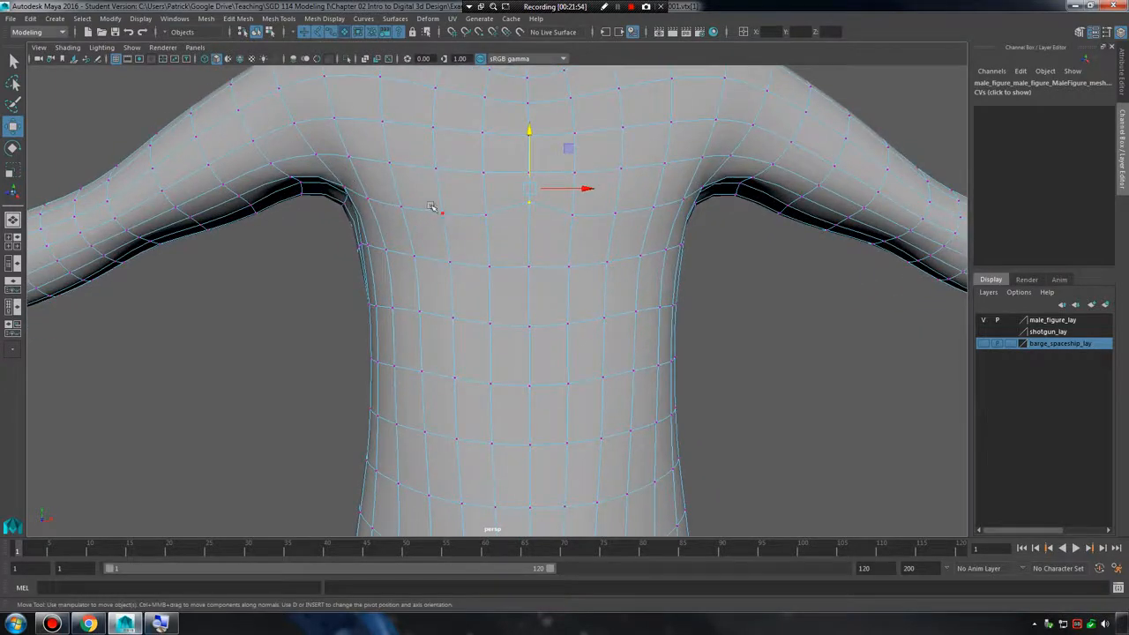
left_click(529, 128)
key("ctrl+z")
left_click(531, 115)
left_click(528, 203)
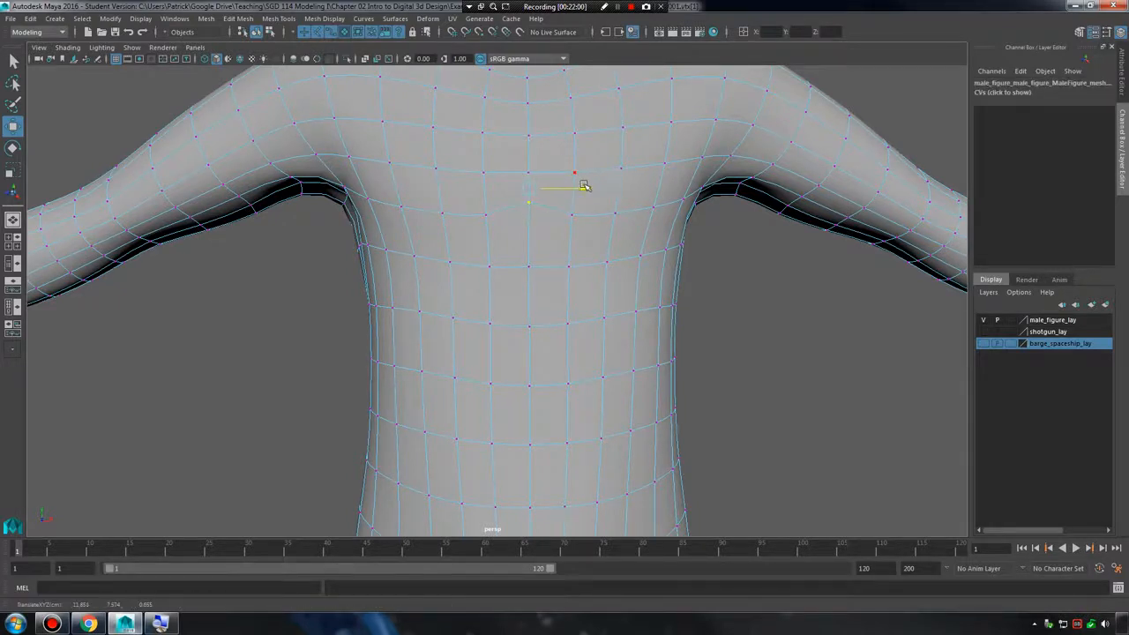
Leave vertex editing, deselect the figure, and inspect the shaded torso from the side.
left_click_drag(641, 242, 601, 221, "alt")
right_click_drag(592, 215, 654, 193)
left_click(765, 394)
left_click_drag(765, 394, 595, 219, "alt")
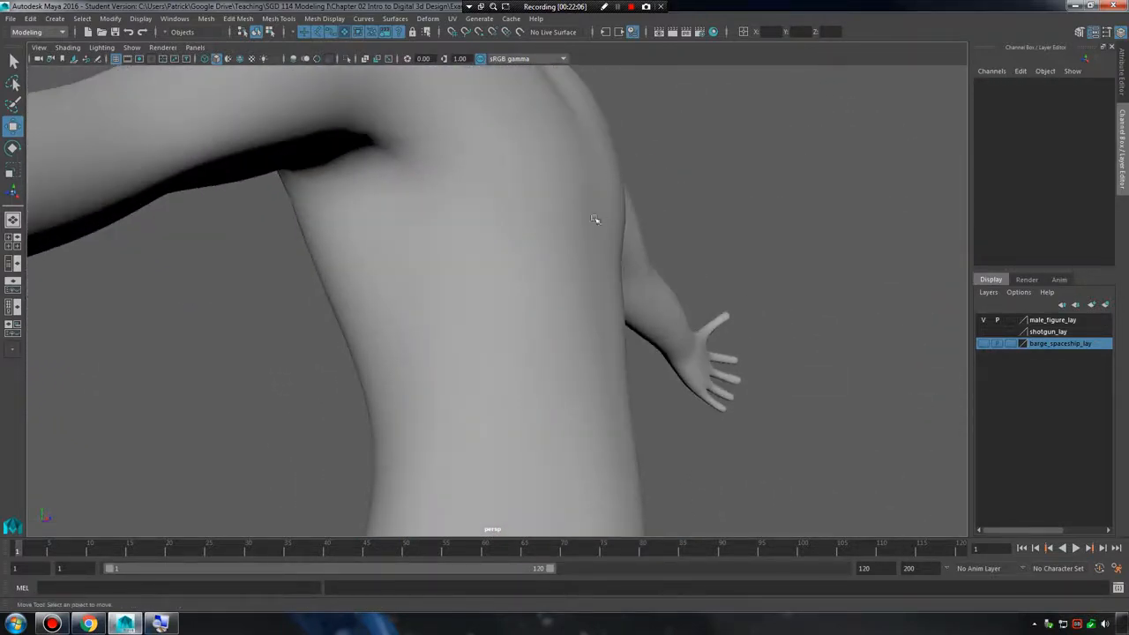
Inspect the deselected figure's shaded chest, arm and side up close and from farther away.
middle_click_drag(616, 248, 582, 298, "alt")
right_click_drag(582, 298, 785, 326, "alt")
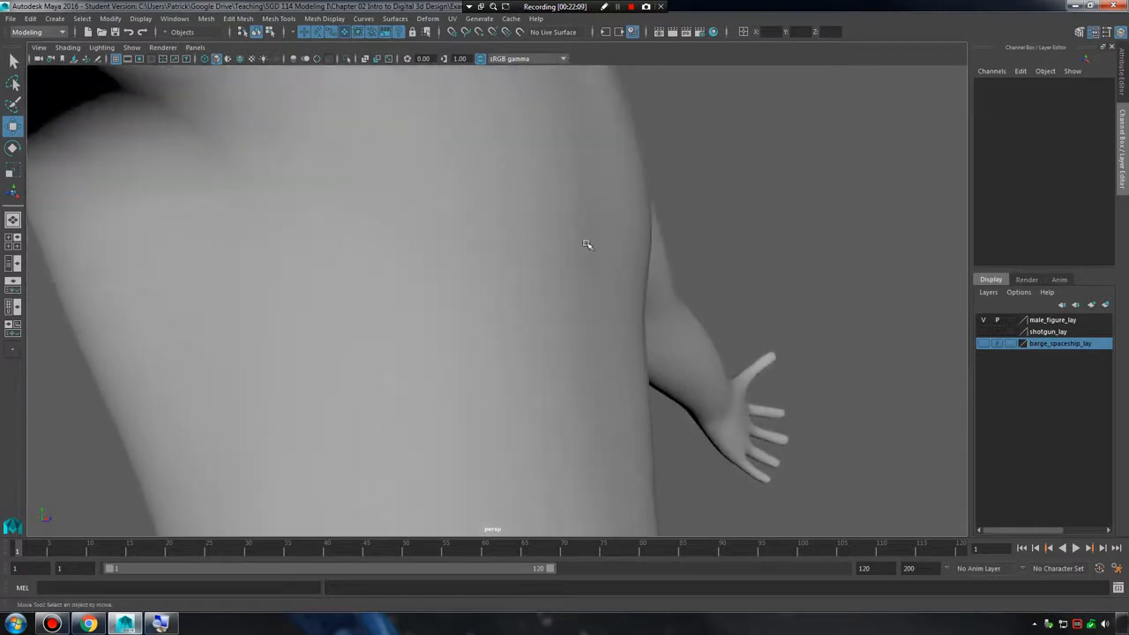
left_click_drag(637, 262, 564, 252, "alt")
right_click_drag(639, 309, 484, 350, "alt")
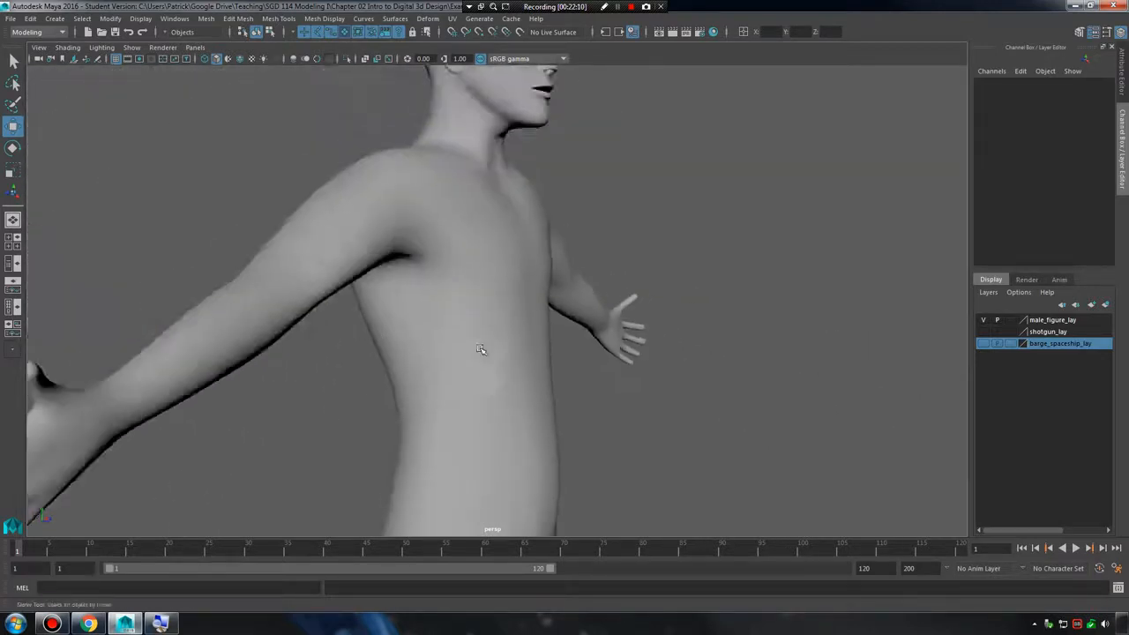
middle_click_drag(484, 350, 480, 273, "alt")
Show the figure's vertices, select one on the abdomen, and view the torso from the side.
left_click(525, 289)
left_click_drag(525, 289, 484, 262, "alt")
right_click_drag(484, 262, 446, 250)
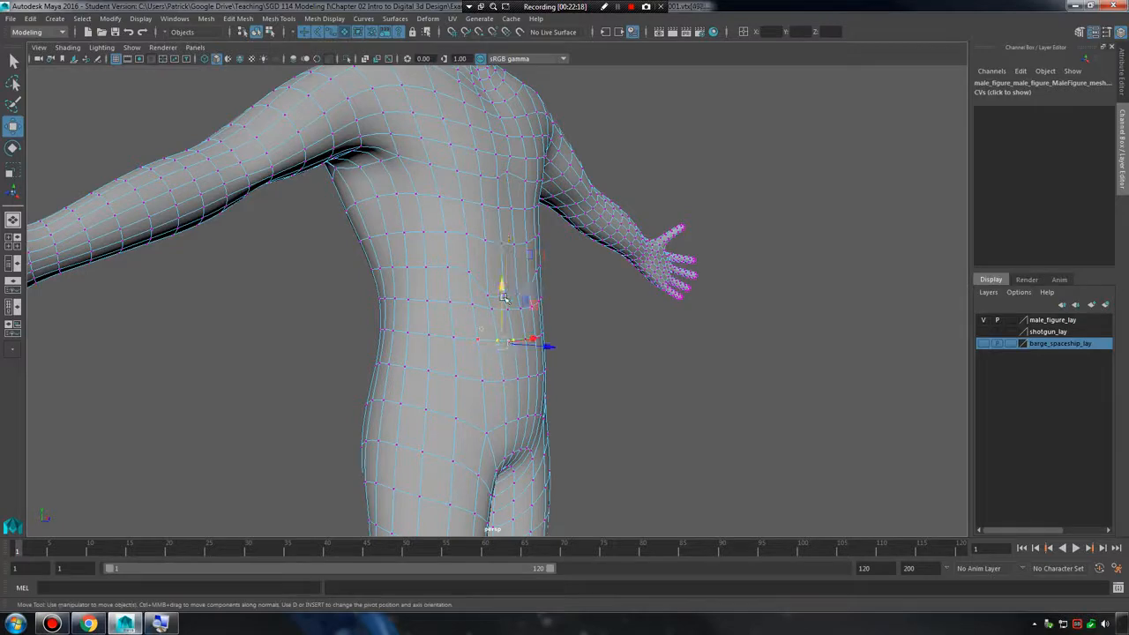
left_click_drag(507, 275, 589, 290, "alt")
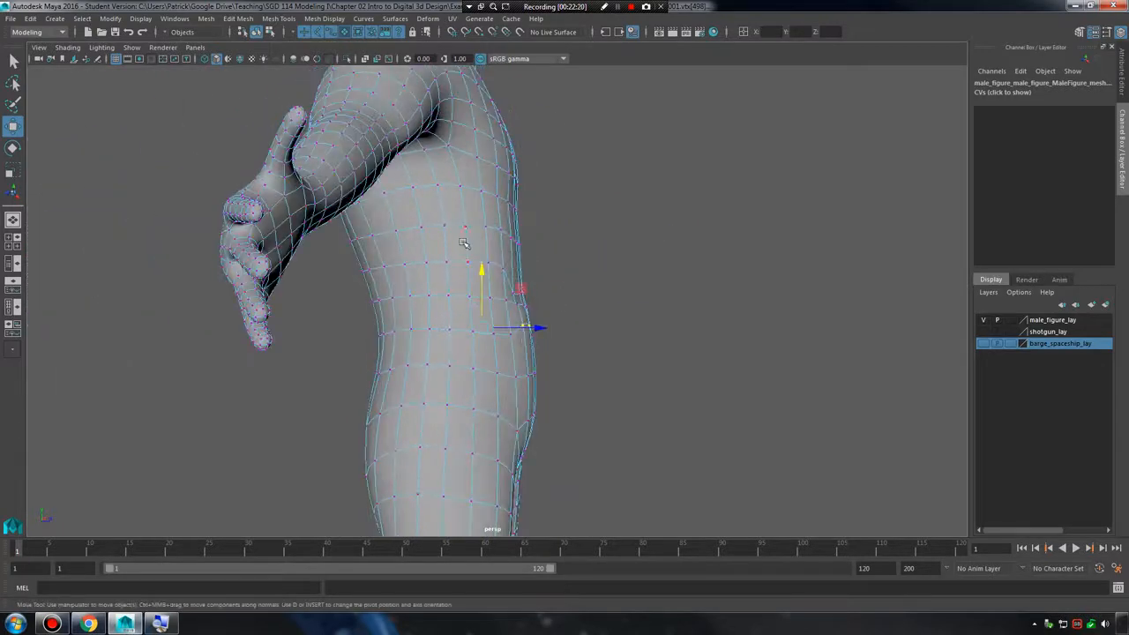
right_click_drag(464, 244, 520, 208)
Compare the abdomen with the figure deselected and with its wireframe selected.
left_click(635, 250)
left_click_drag(692, 314, 418, 273, "alt")
left_click(528, 320)
left_click(672, 332)
left_click(529, 328)
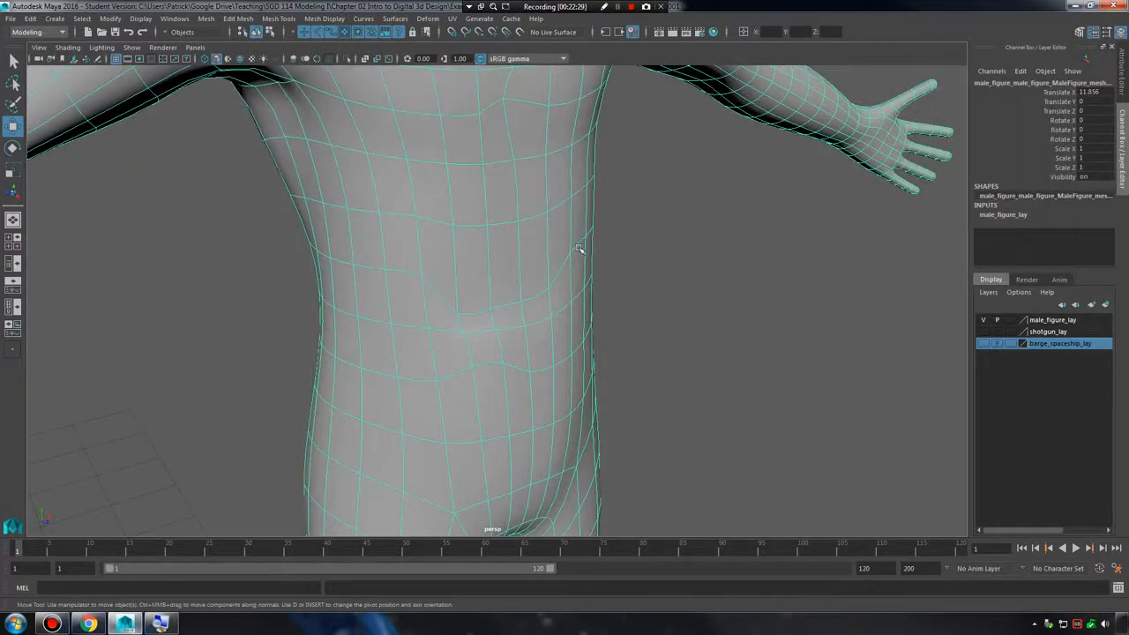
Undo the recent vertex selections and vertex moves on the torso.
key("F9")
left_click(642, 299)
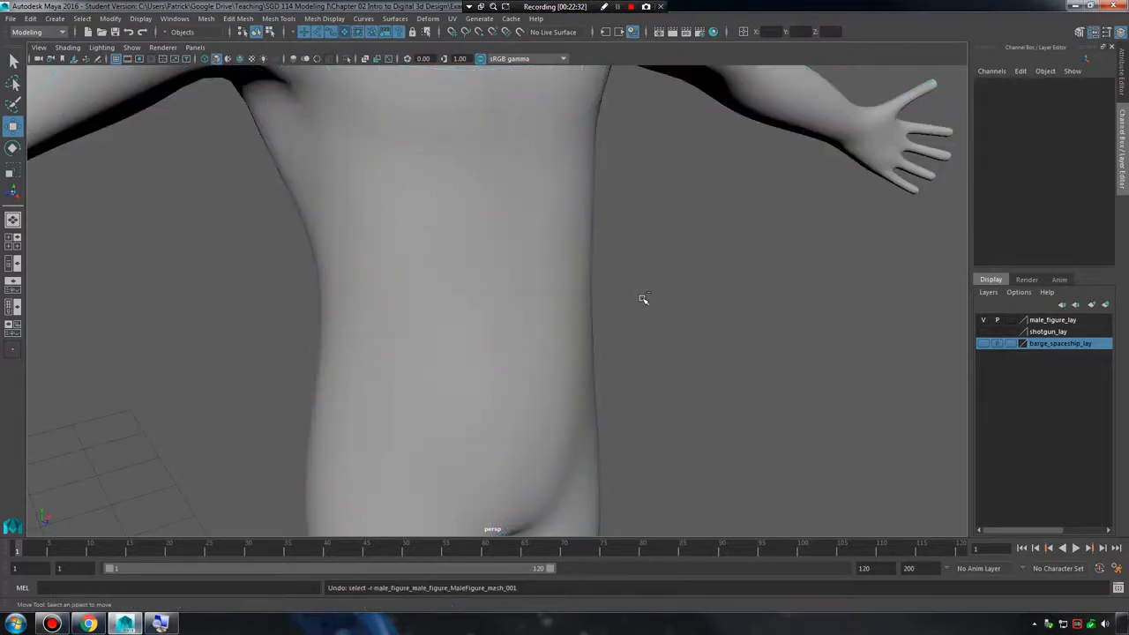
key("ctrl+z")
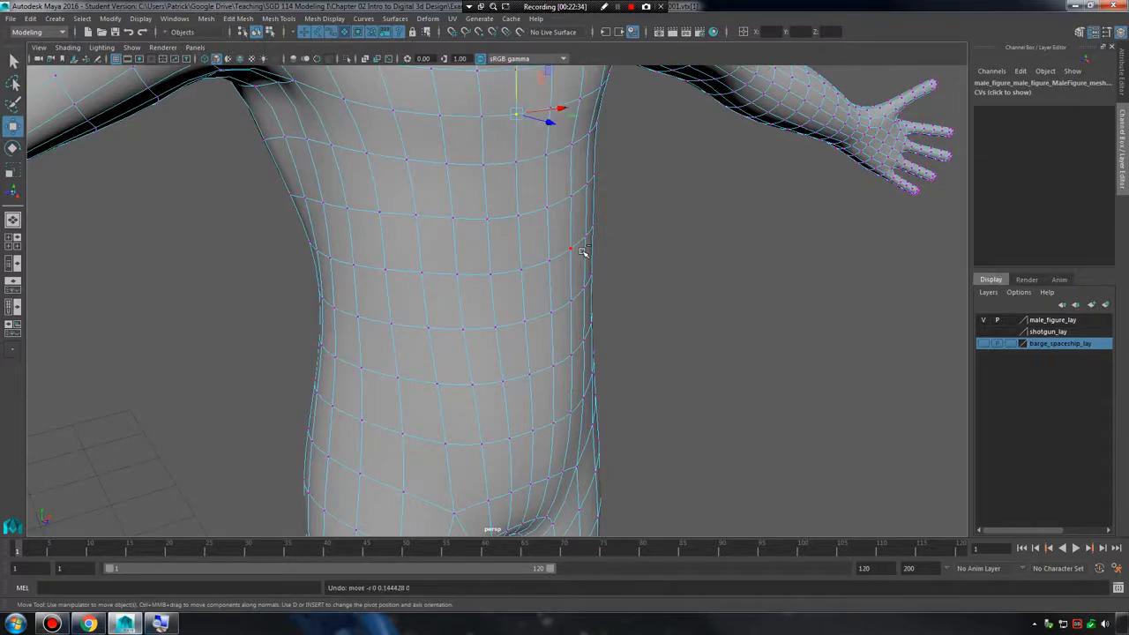
Examine the torso, arms and legs from the front and at an angle, with vertices shown and then deselected.
middle_click_drag(583, 251, 589, 344, "alt")
right_click_drag(589, 344, 536, 265, "alt")
left_click_drag(536, 264, 462, 247, "alt")
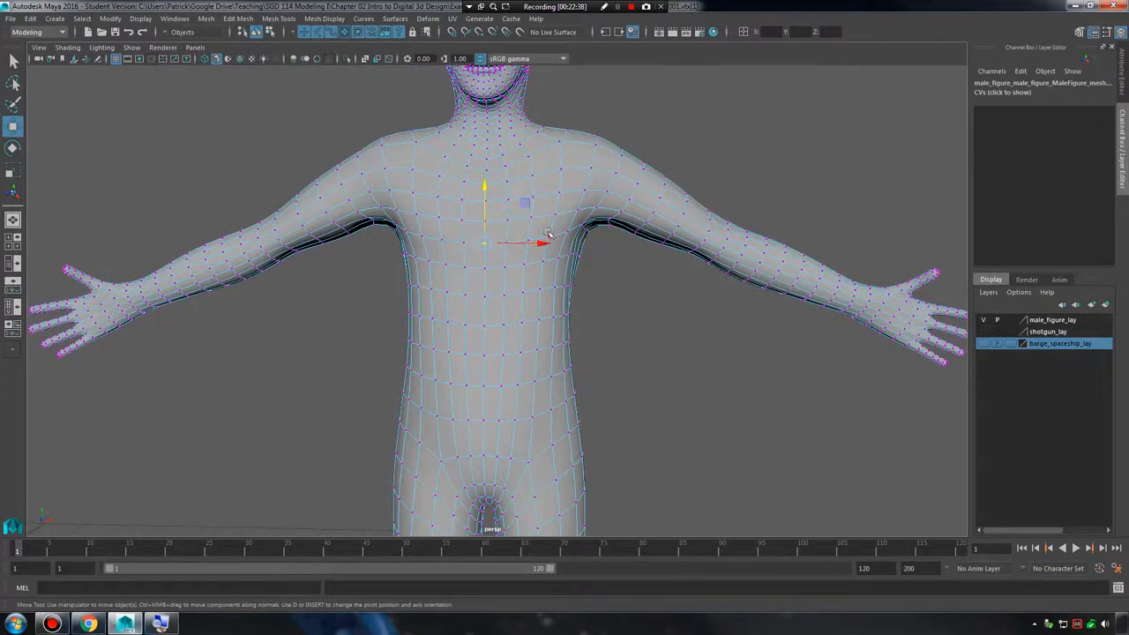
left_click(675, 297)
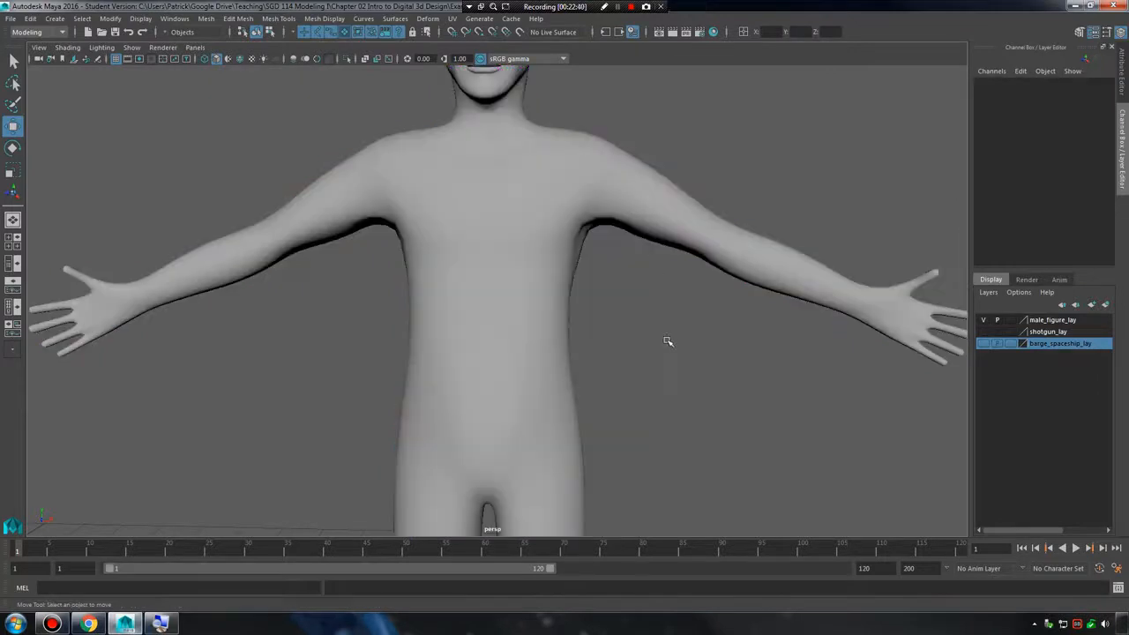
left_click_drag(668, 341, 648, 306, "alt")
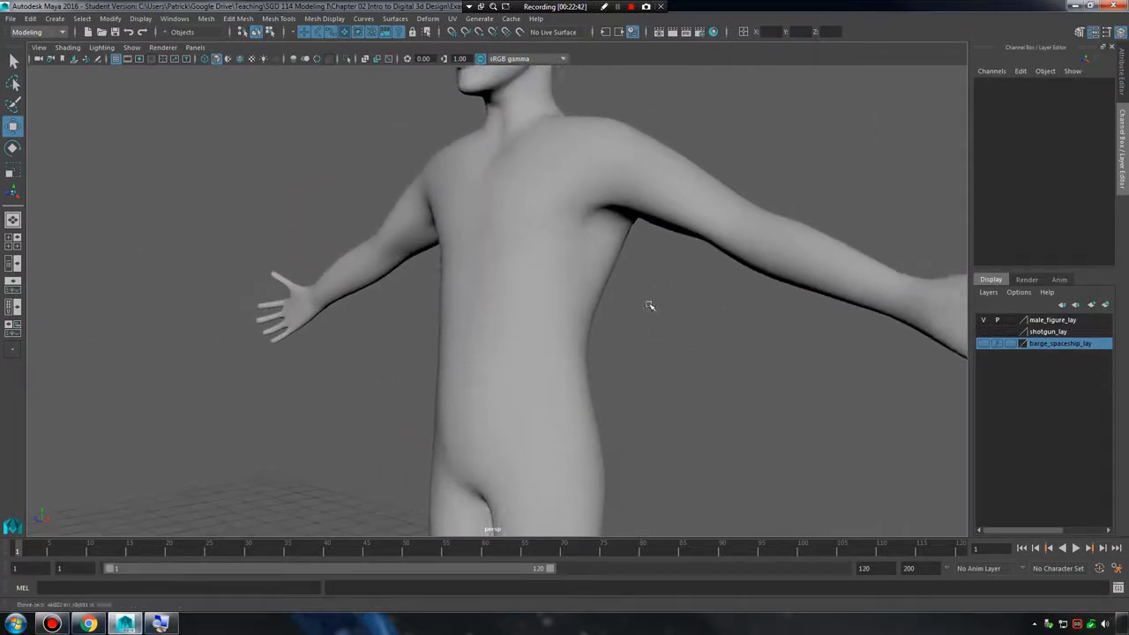
right_click_drag(650, 305, 637, 330, "alt")
middle_click_drag(637, 330, 632, 252, "alt")
mouse_move(631, 253)
left_mouse_down("alt")
mouse_move(632, 234)
mouse_move(646, 261)
left_mouse_up("alt")
right_click_drag(647, 261, 713, 292, "alt")
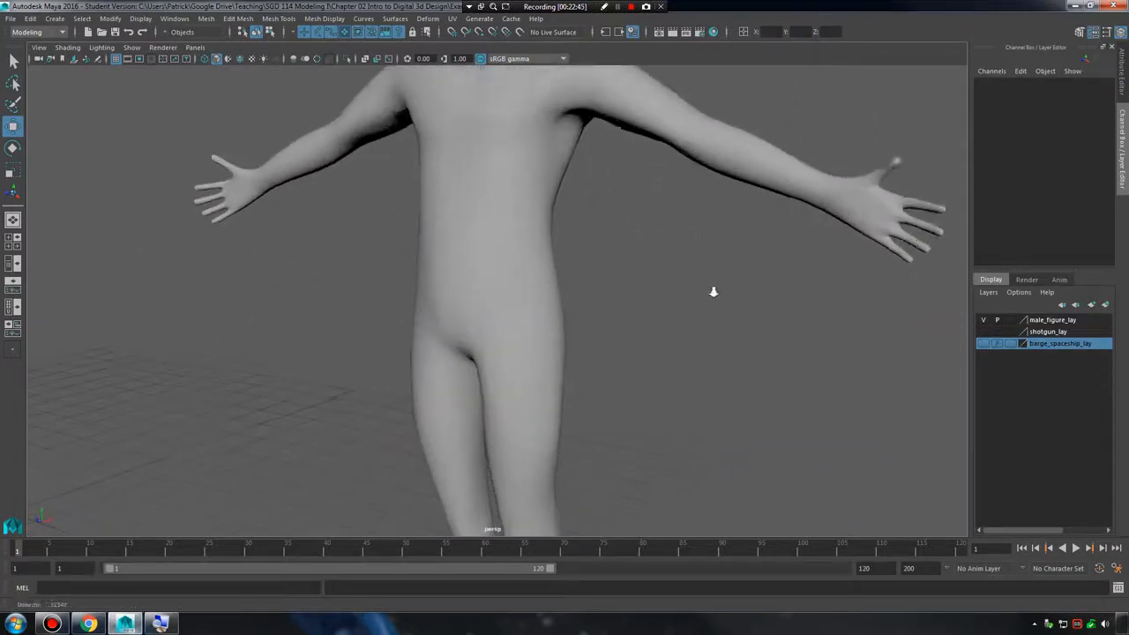
left_click_drag(714, 292, 655, 285, "alt")
Select the figure, display its edges, and select an edge at the side of the torso.
left_click(515, 306)
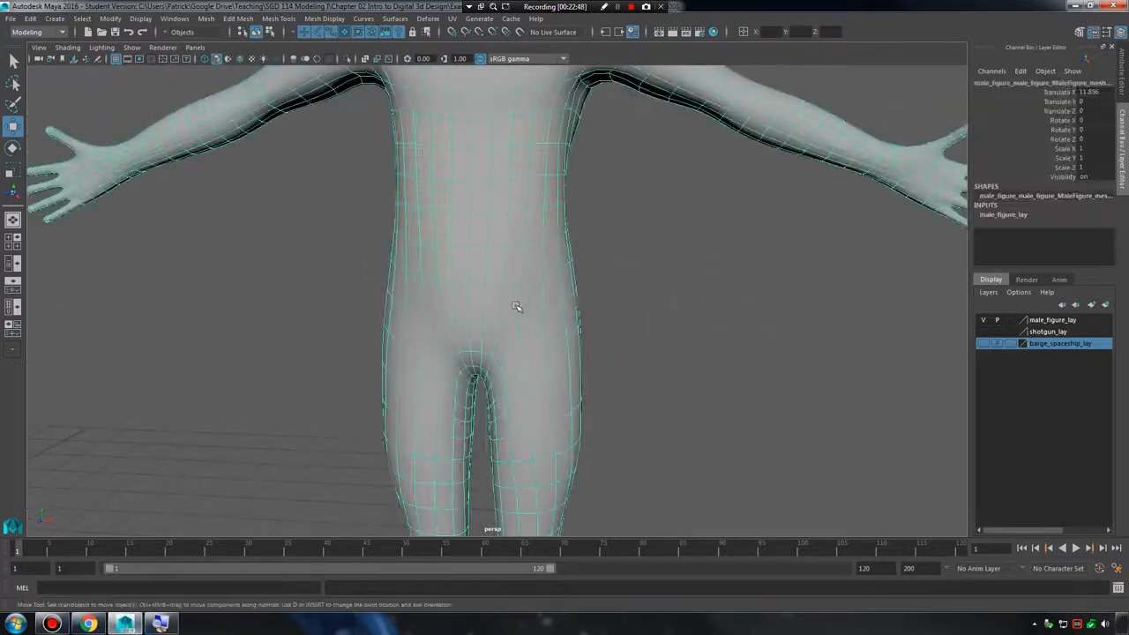
right_click_drag(648, 325, 725, 323, "alt")
middle_click_drag(637, 265, 632, 318, "alt")
left_click_drag(632, 317, 515, 267, "alt")
right_click_drag(510, 226, 509, 199)
left_click_drag(517, 240, 499, 262, "alt")
right_click_drag(499, 262, 677, 275, "alt")
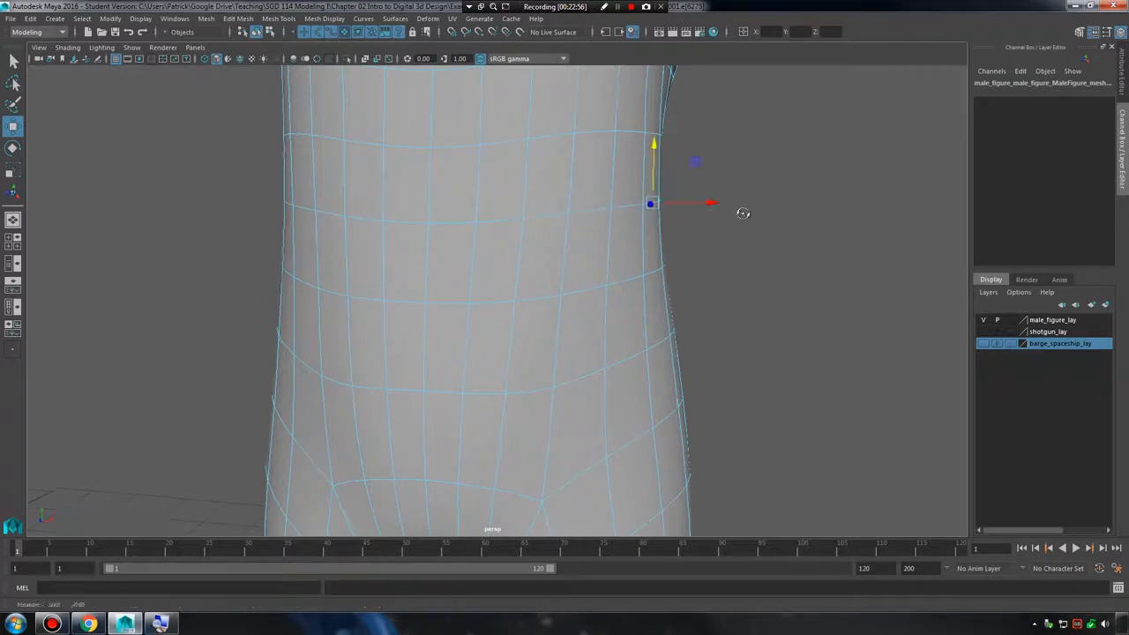
Select the horizontal edge loop around the waist and follow it around the torso.
left_click_drag(743, 213, 439, 194, "alt")
left_click_drag(549, 201, 509, 210, "alt")
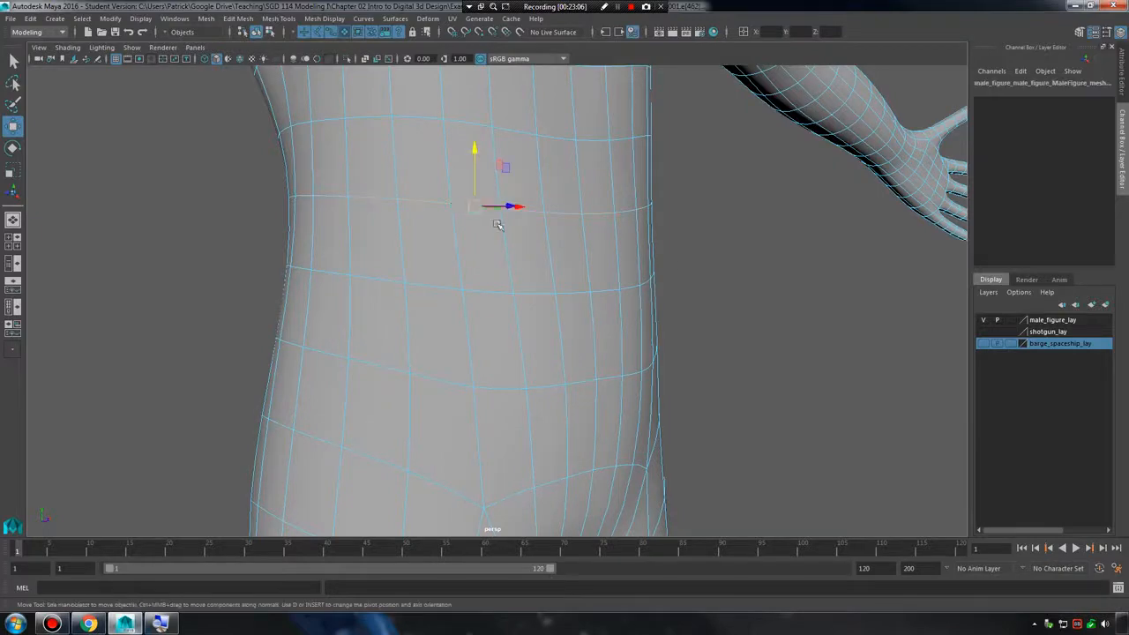
left_click_drag(497, 225, 668, 296, "alt")
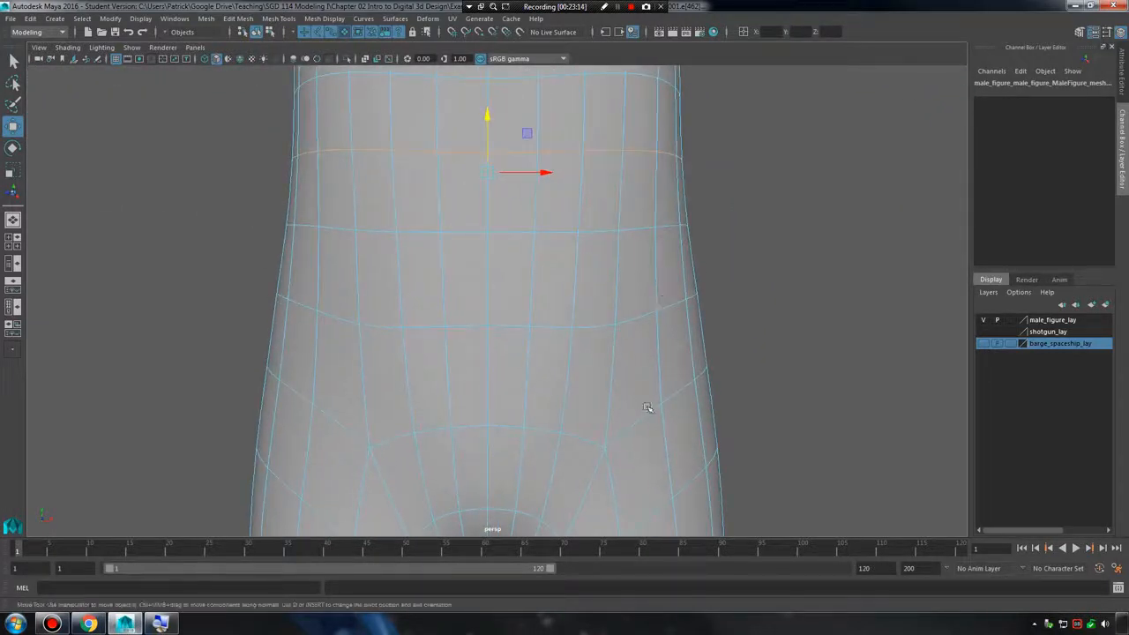
Examine the five-edge junction at the figure's left hip crease, selecting an edge there and then showing the vertices.
middle_click_drag(647, 407, 599, 273, "alt")
right_click_drag(579, 295, 739, 339, "alt")
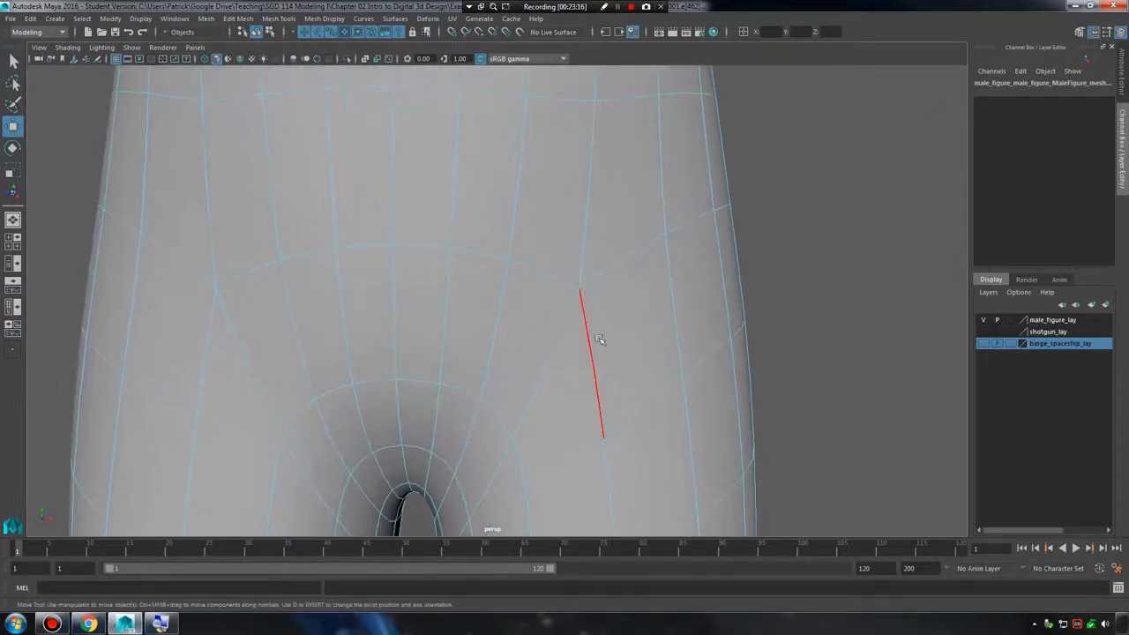
middle_click_drag(672, 352, 594, 305, "alt")
right_click_drag(548, 309, 624, 331, "alt")
middle_click_drag(524, 258, 534, 295, "alt")
right_click_drag(507, 242, 474, 227)
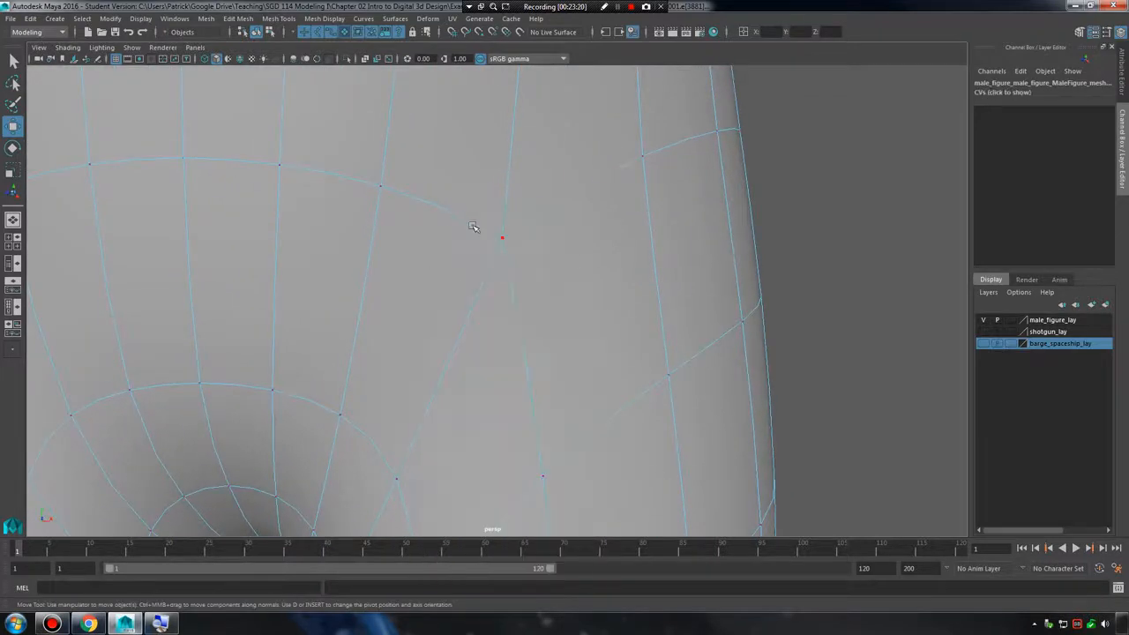
left_click(845, 249)
right_click_drag(733, 250, 639, 254, "alt")
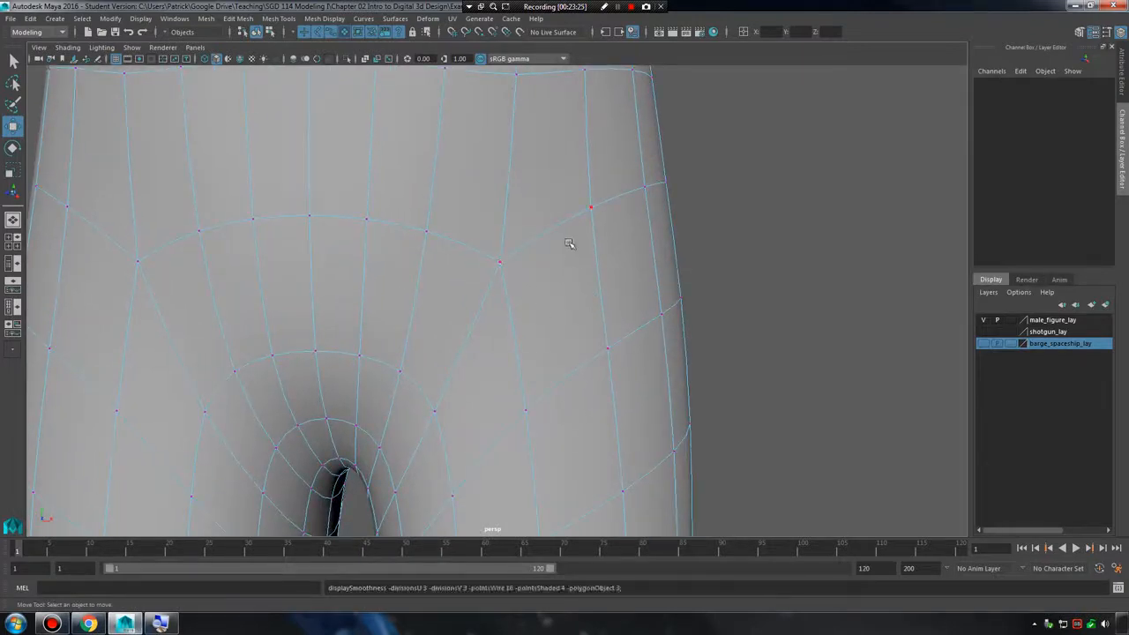
Leave vertex editing and inspect the pelvis with the figure deselected and then selected with wireframe.
right_click_drag(570, 257, 628, 212)
left_click(836, 230)
right_click_drag(836, 229, 623, 306, "alt")
left_click_drag(622, 307, 545, 304, "alt")
right_click_drag(545, 304, 597, 315, "alt")
left_click_drag(597, 315, 570, 315, "alt")
left_click(569, 315)
right_click_drag(570, 315, 599, 332, "alt")
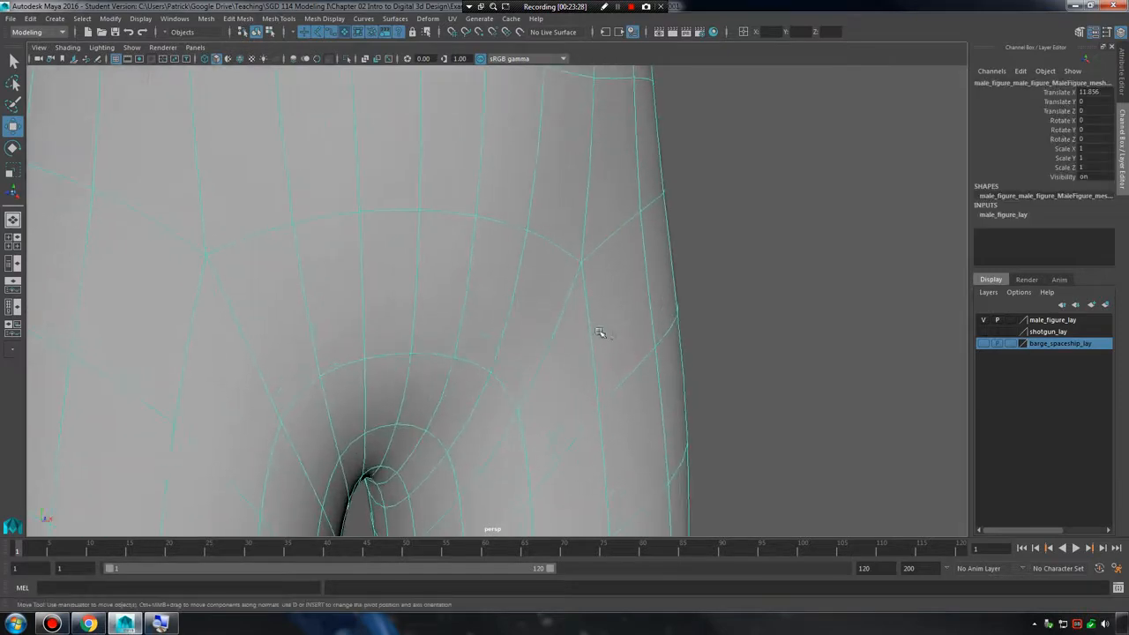
Show the figure's vertices again and select the junction vertex at the left hip crease.
left_click_drag(599, 333, 508, 293, "alt")
right_click_drag(519, 288, 494, 273)
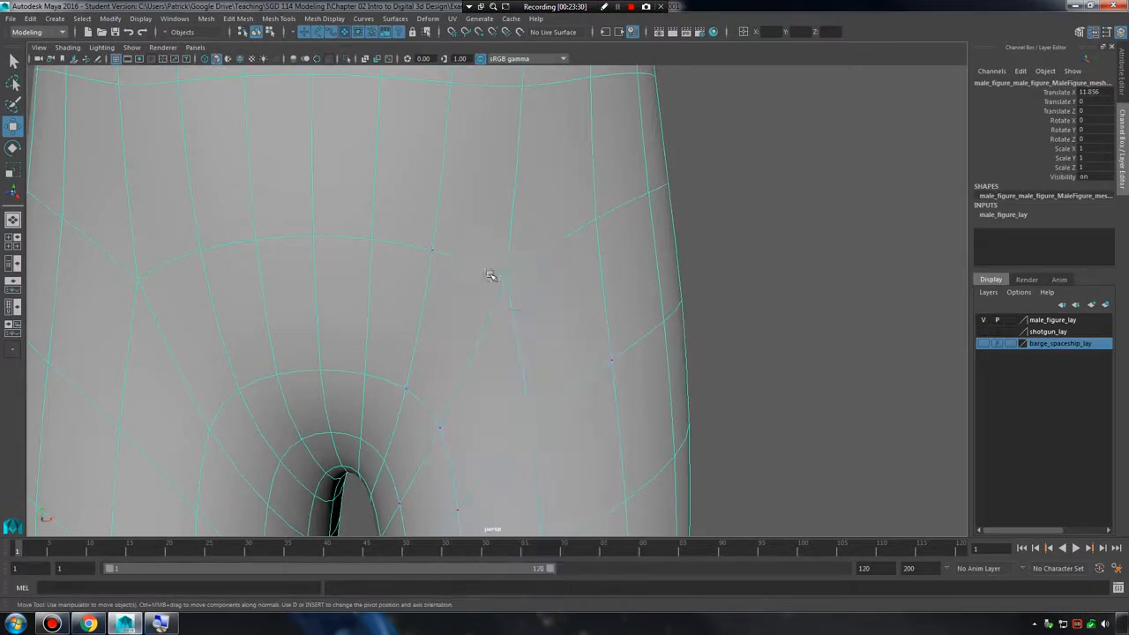
left_click(506, 278)
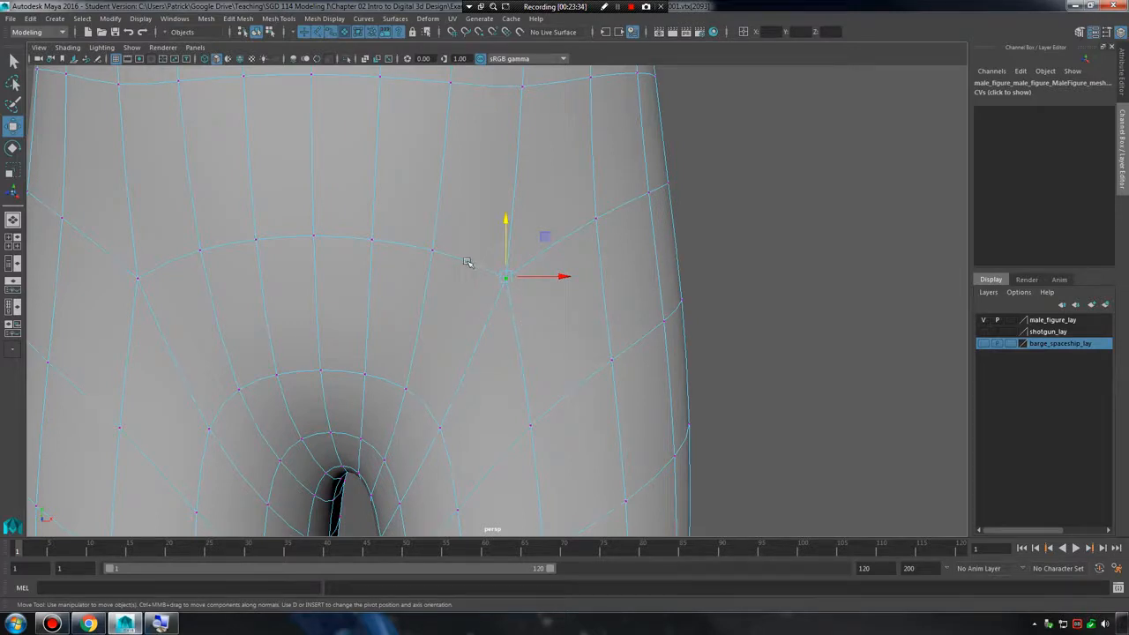
Switch to edge selection and select the edges meeting at the left hip junction one by one.
middle_click_drag(541, 474, 529, 371, "alt")
right_click_drag(525, 363, 521, 256)
left_click(521, 381)
left_click(516, 290)
middle_click_drag(521, 248, 527, 292, "alt")
left_click(500, 210)
middle_click_drag(494, 230, 499, 293, "alt")
right_click_drag(499, 293, 757, 326, "alt")
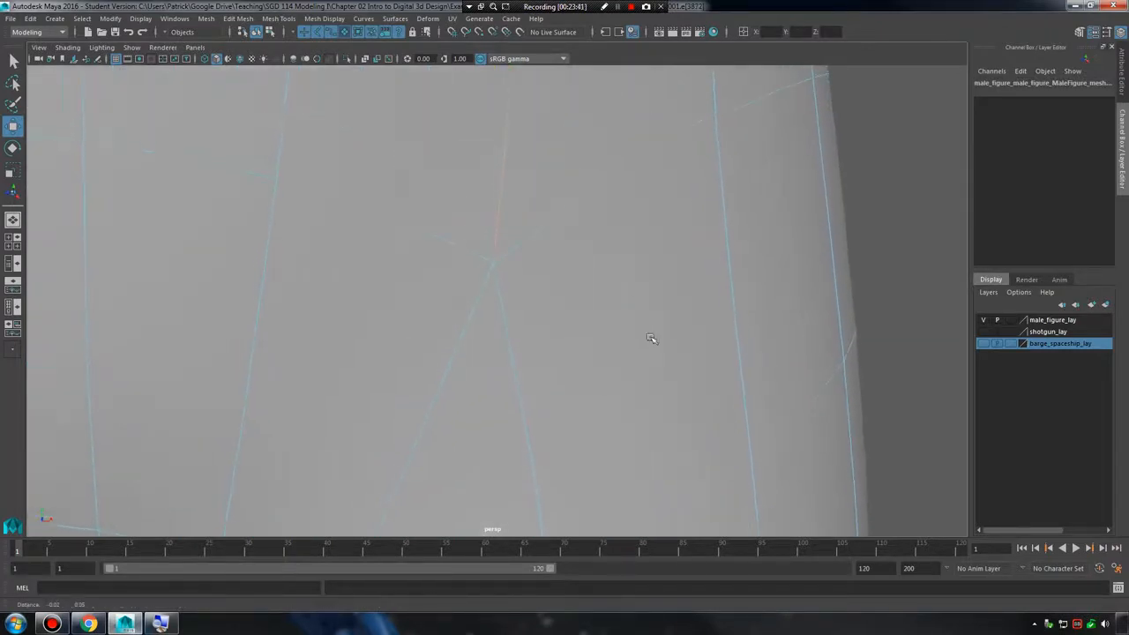
left_click(492, 261)
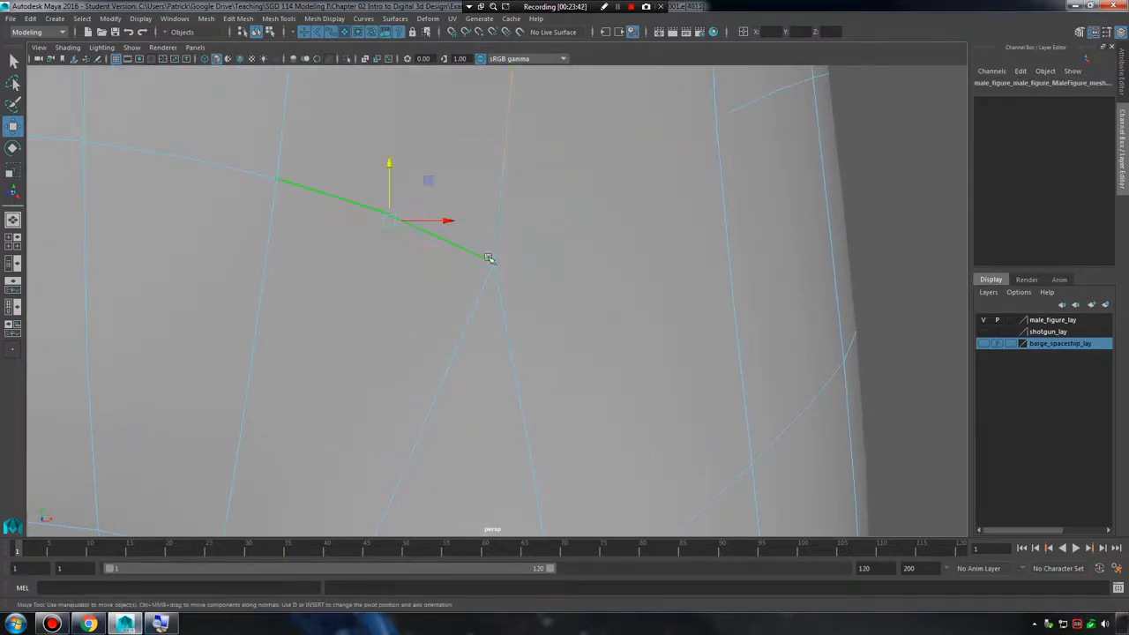
left_click(500, 189)
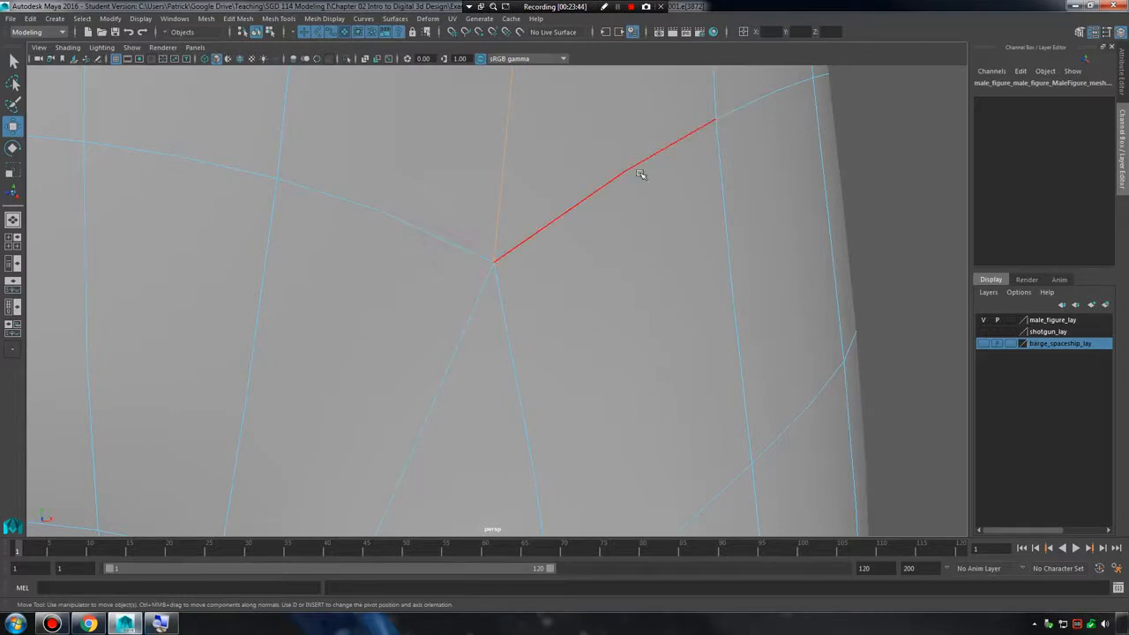
right_click_drag(718, 281, 353, 217, "alt")
Return to object selection to view the whole pelvis, then select the left hip junction vertex up close.
right_click(470, 254)
right_click_drag(589, 262, 547, 206, "alt")
left_click(554, 314)
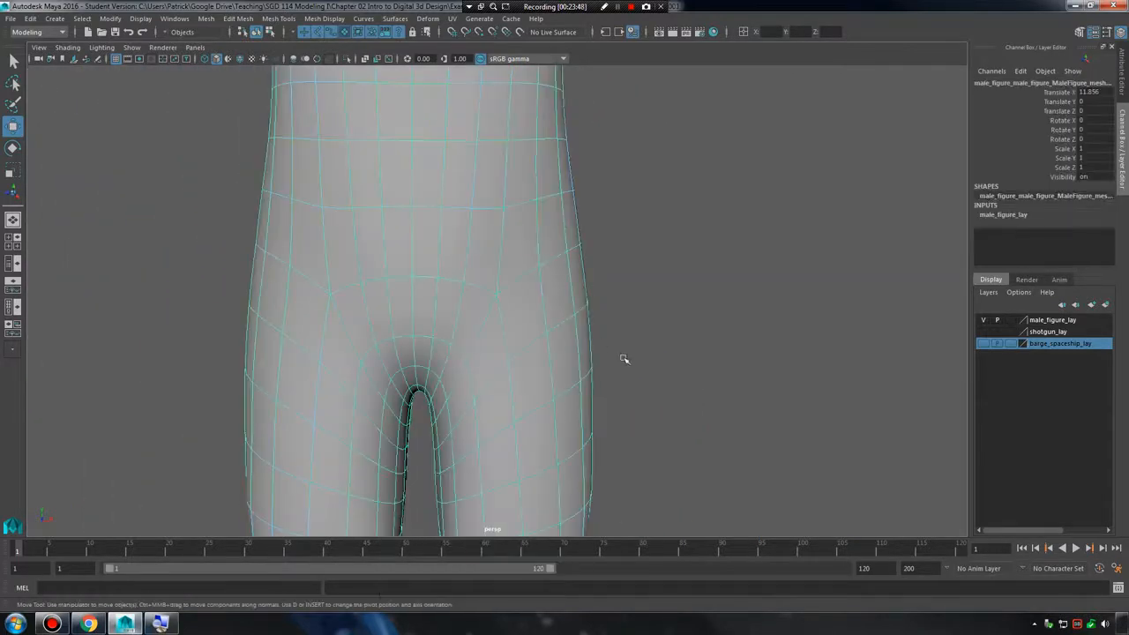
left_click_drag(638, 354, 564, 353, "alt")
right_click_drag(582, 357, 480, 254, "alt")
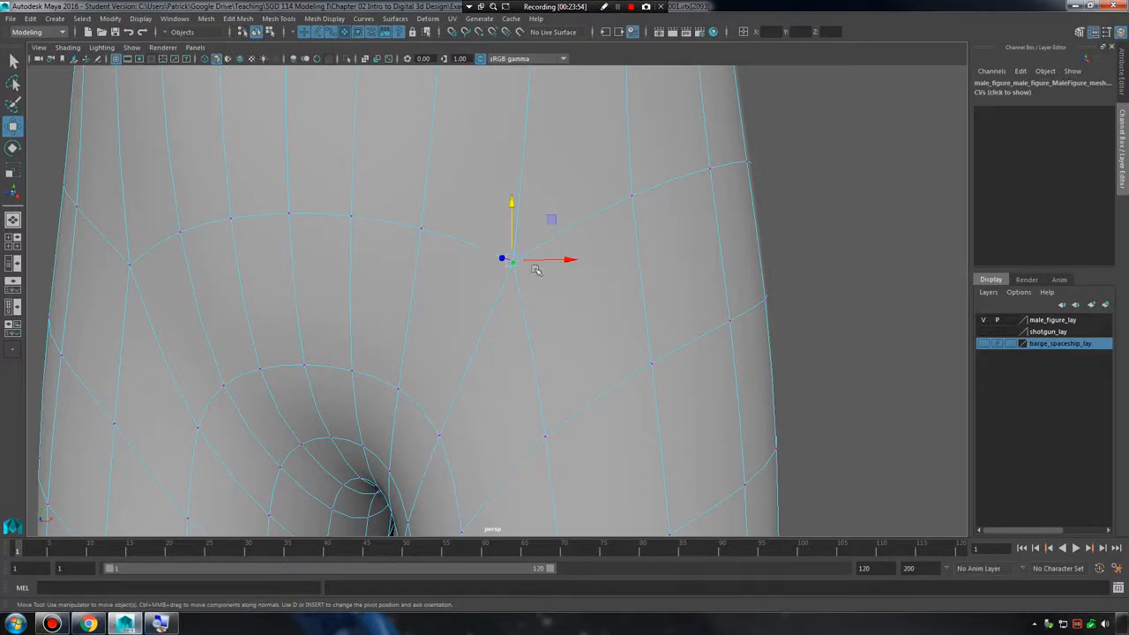
Select the edges that meet at the left hip junction together and inspect the flow around the pelvis.
right_click(520, 219)
right_click_drag(519, 220, 518, 186)
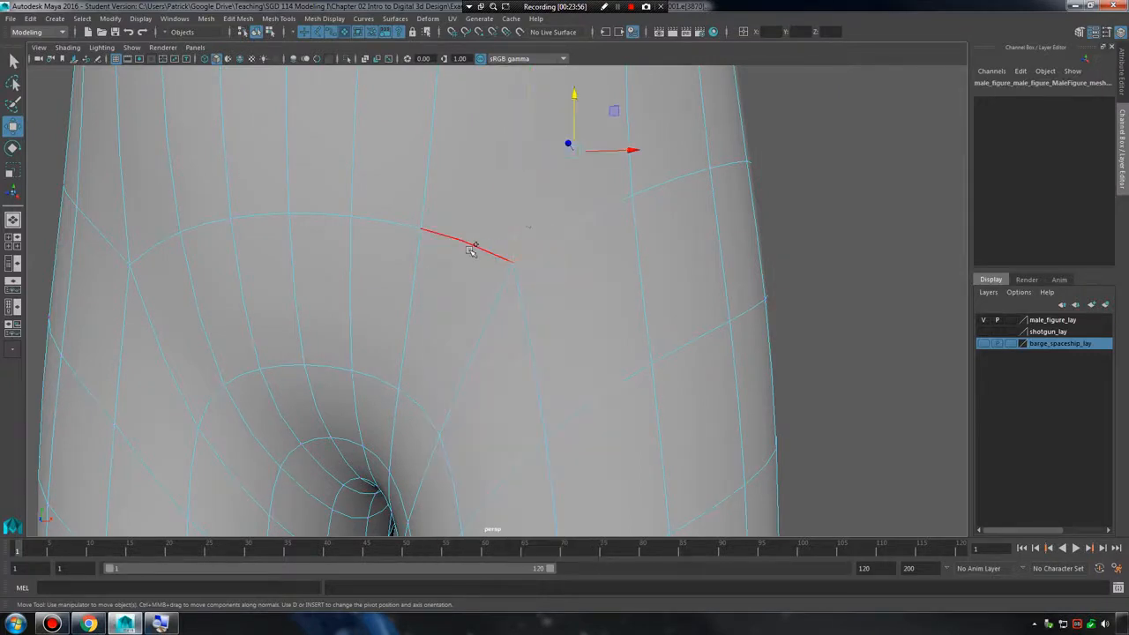
left_click(486, 298)
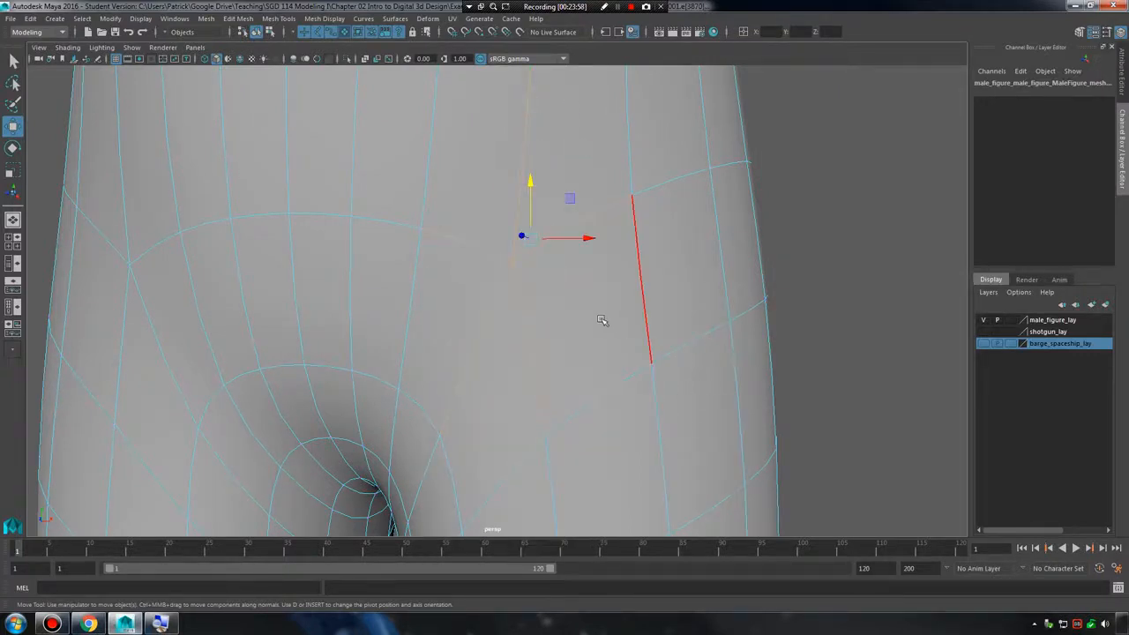
middle_click_drag(661, 297, 647, 383, "alt")
right_click_drag(647, 383, 471, 355, "alt")
left_click_drag(471, 356, 499, 335, "alt")
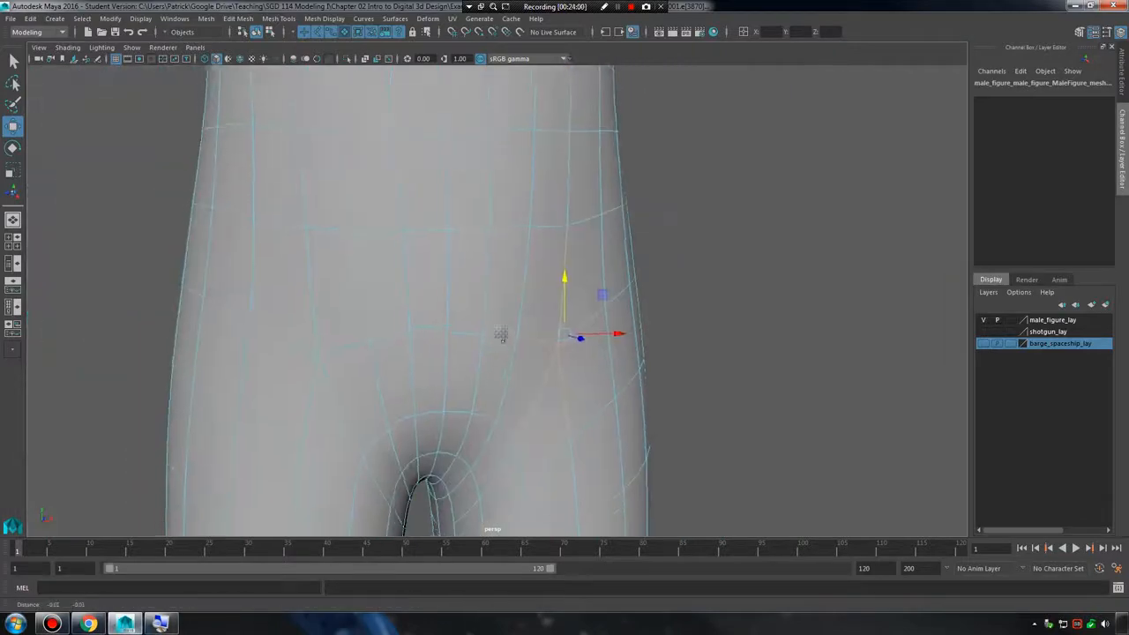
Examine the edge flow on the figure's head and face from the side and close to the eyes and nose.
right_click_drag(499, 335, 588, 311, "alt")
middle_click_drag(568, 266, 567, 454, "alt")
right_click_drag(567, 453, 458, 325, "alt")
middle_click_drag(458, 325, 469, 564, "alt")
left_click_drag(565, 346, 597, 294, "alt")
middle_click_drag(597, 295, 600, 477, "alt")
right_click_drag(535, 320, 617, 331, "alt")
middle_click_drag(617, 331, 630, 415, "alt")
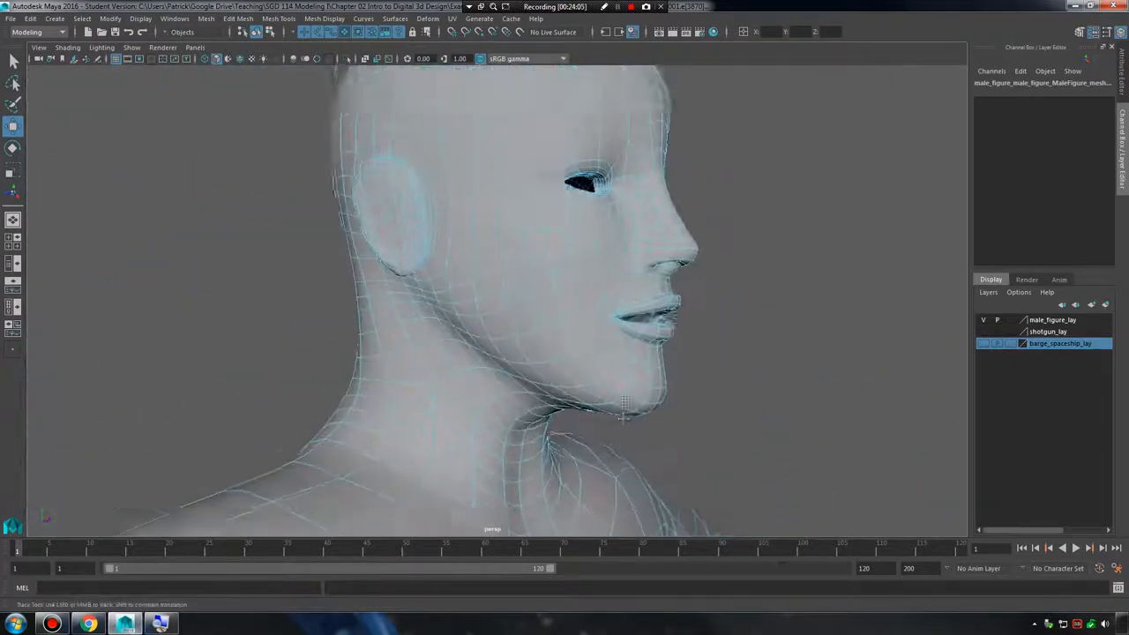
right_click_drag(573, 353, 630, 333, "alt")
middle_click_drag(631, 332, 545, 447, "alt")
right_click_drag(564, 423, 697, 397, "alt")
left_click_drag(749, 379, 654, 369, "alt")
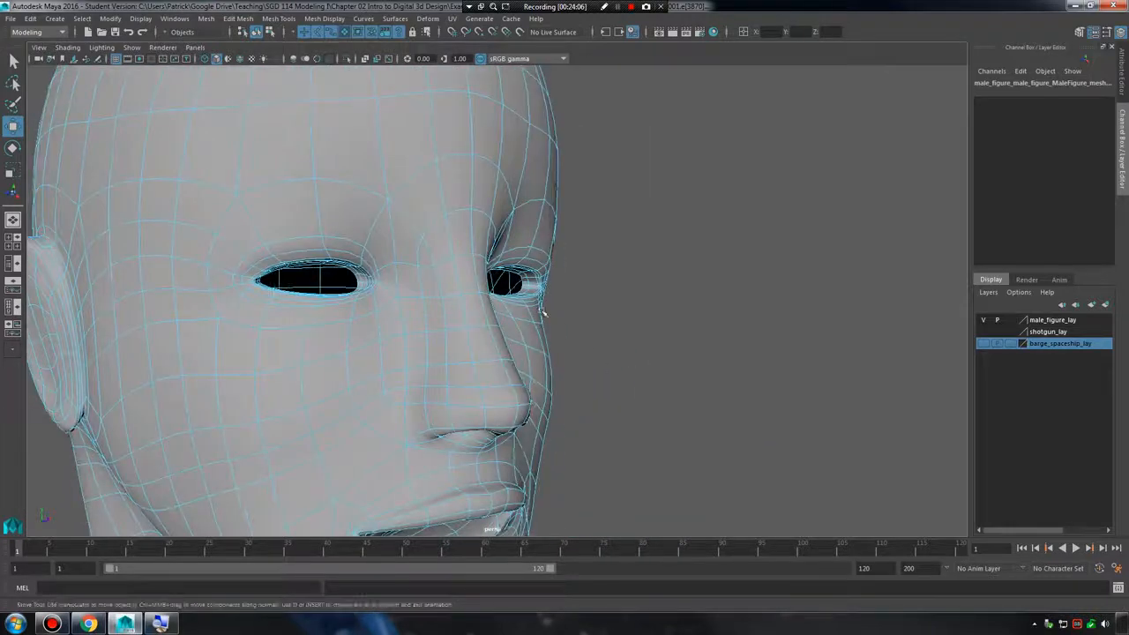
middle_click_drag(544, 310, 603, 344, "alt")
right_click_drag(603, 345, 680, 345, "alt")
Show the face's vertices and examine the junctions around the brow, eyes and cheeks on both sides.
right_click_drag(452, 210, 429, 198)
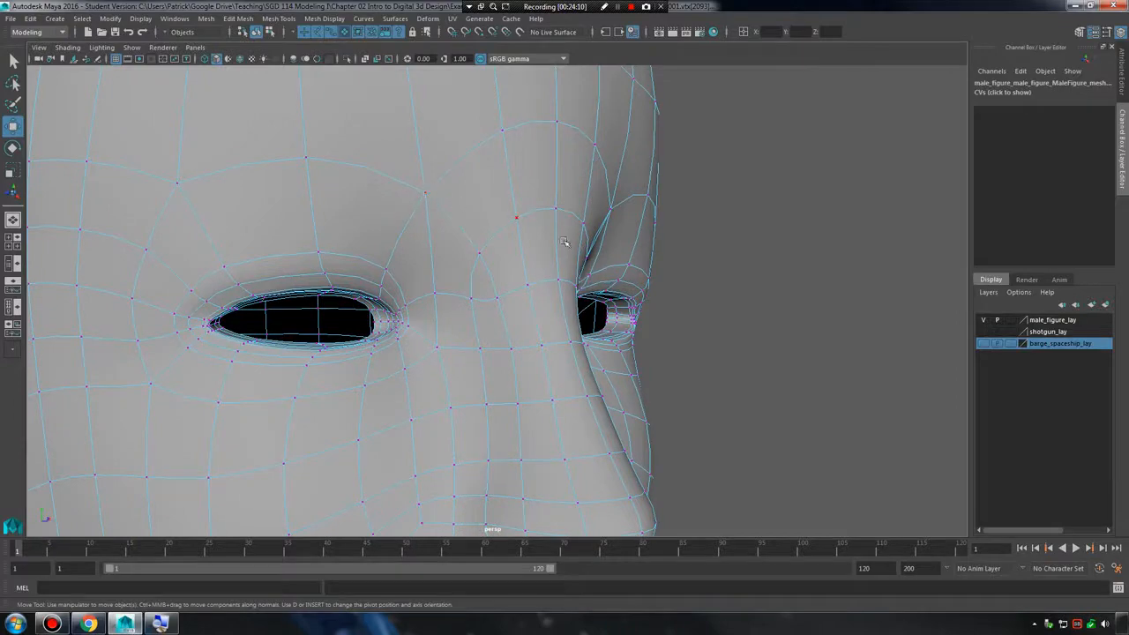
left_click_drag(429, 181, 511, 243, "alt")
middle_click_drag(514, 243, 605, 240, "alt")
left_click_drag(604, 240, 567, 281, "alt")
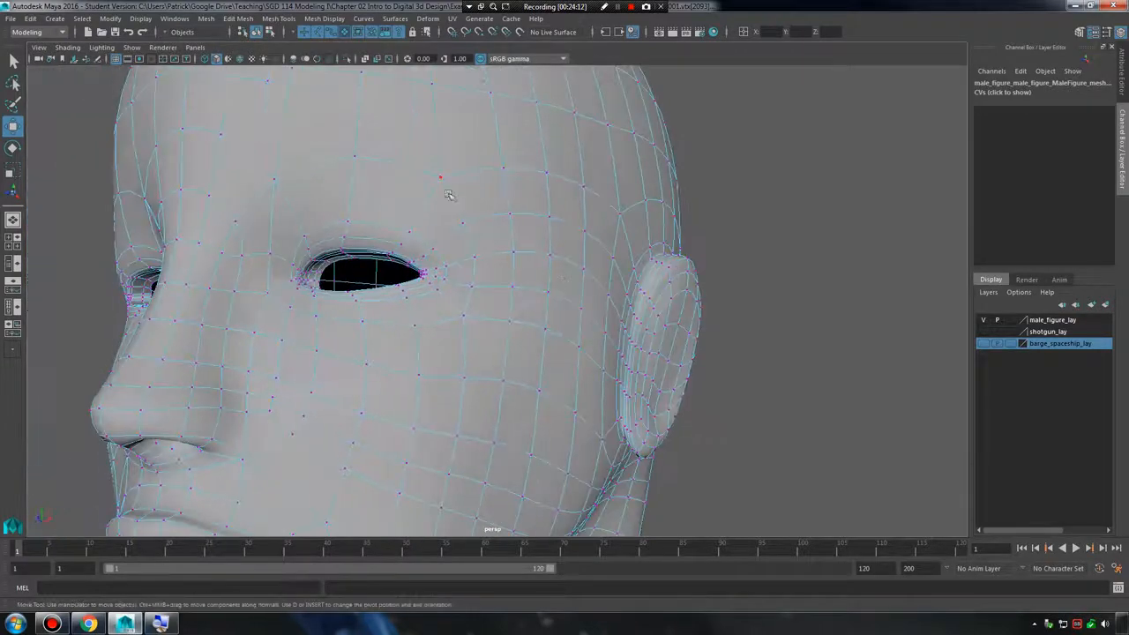
right_click_drag(597, 368, 395, 345, "alt")
middle_click_drag(410, 344, 526, 304, "alt")
right_click_drag(526, 305, 668, 320, "alt")
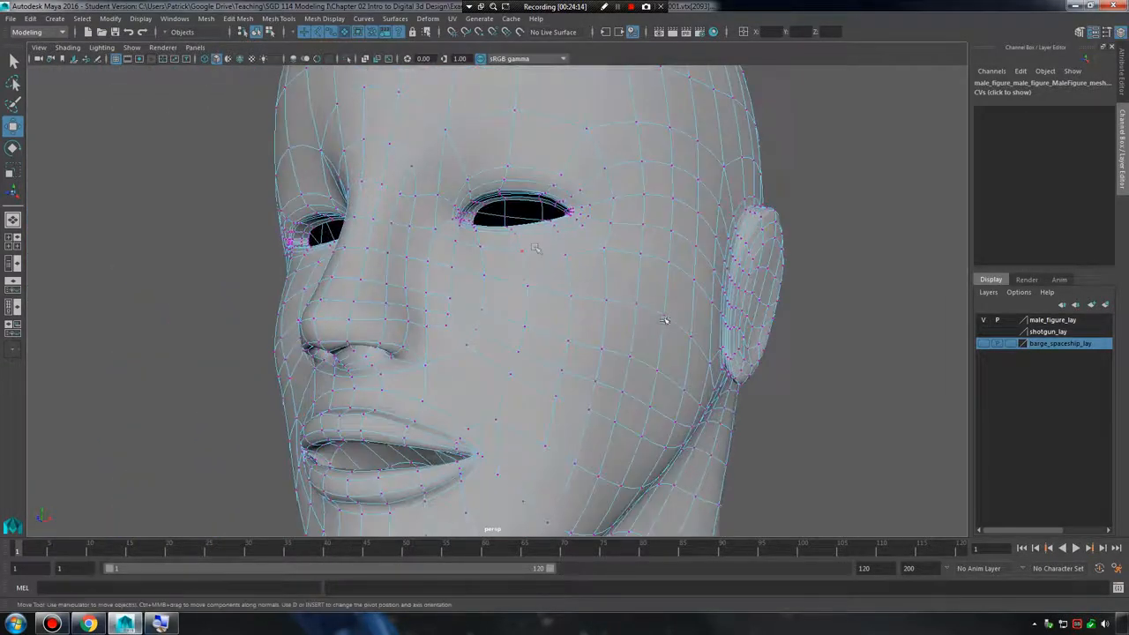
left_click_drag(562, 258, 568, 262)
middle_click_drag(593, 265, 585, 320, "alt")
right_click_drag(584, 321, 673, 359, "alt")
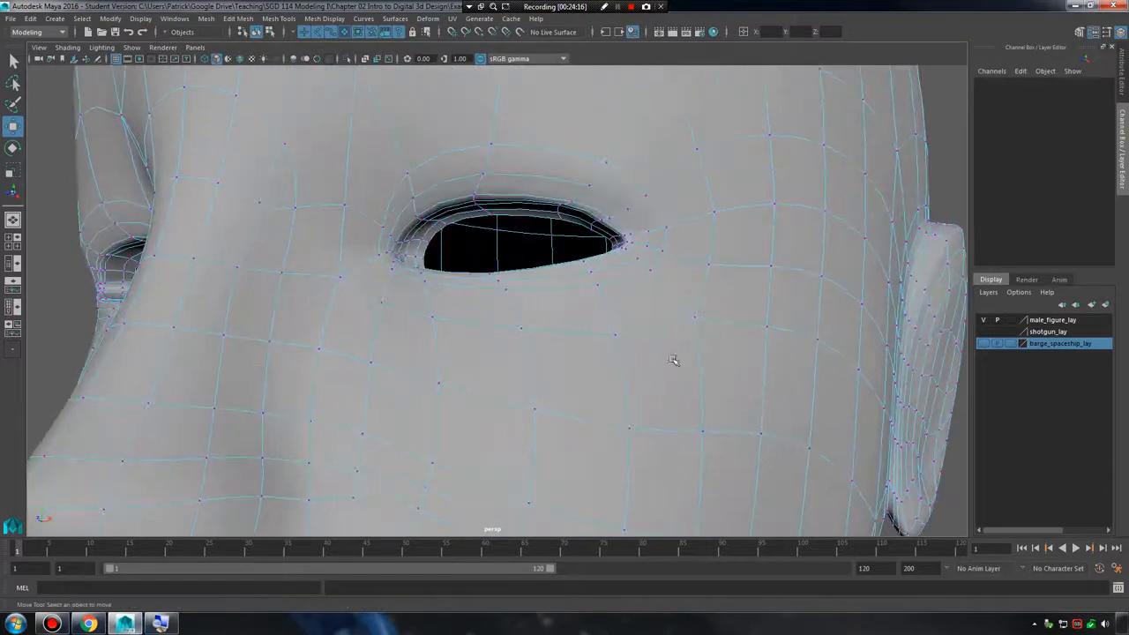
Select the junction vertices around the eye individually: on the cheek below it, above its outer corner and at the inner brow.
left_click(614, 335)
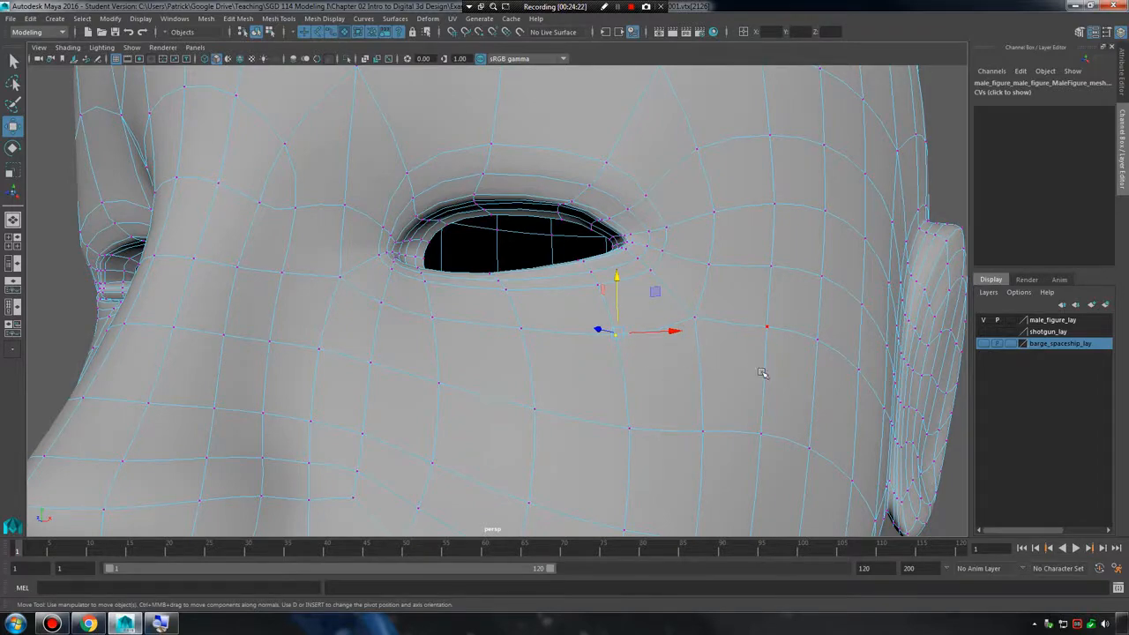
right_click_drag(762, 373, 745, 326, "alt")
left_click(665, 315)
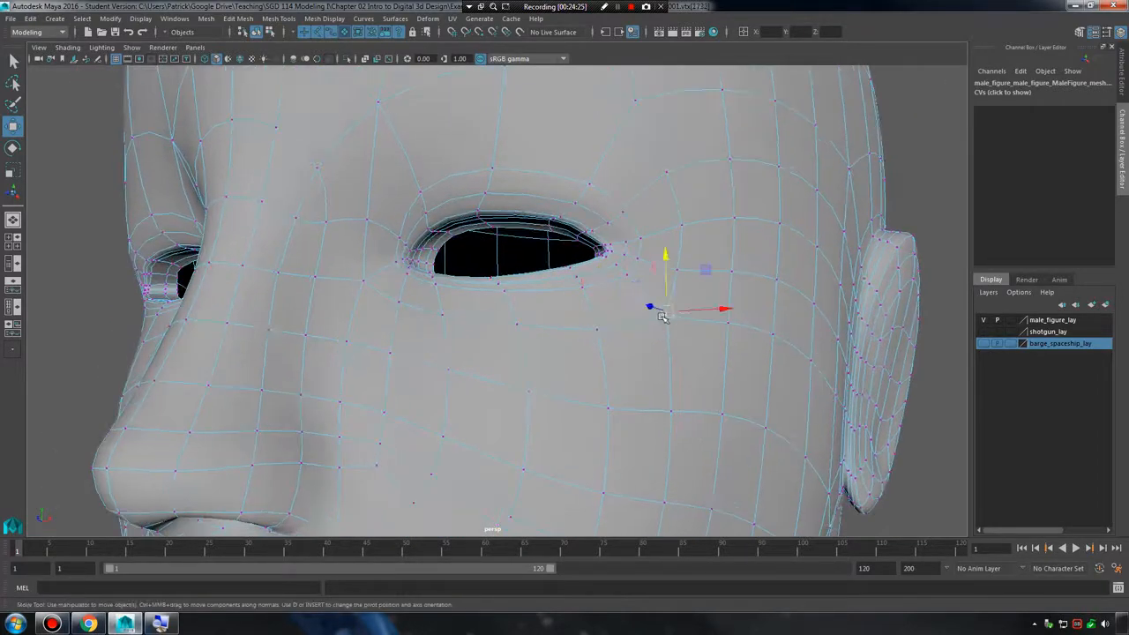
left_click(635, 98)
left_click_drag(721, 171, 509, 196, "alt")
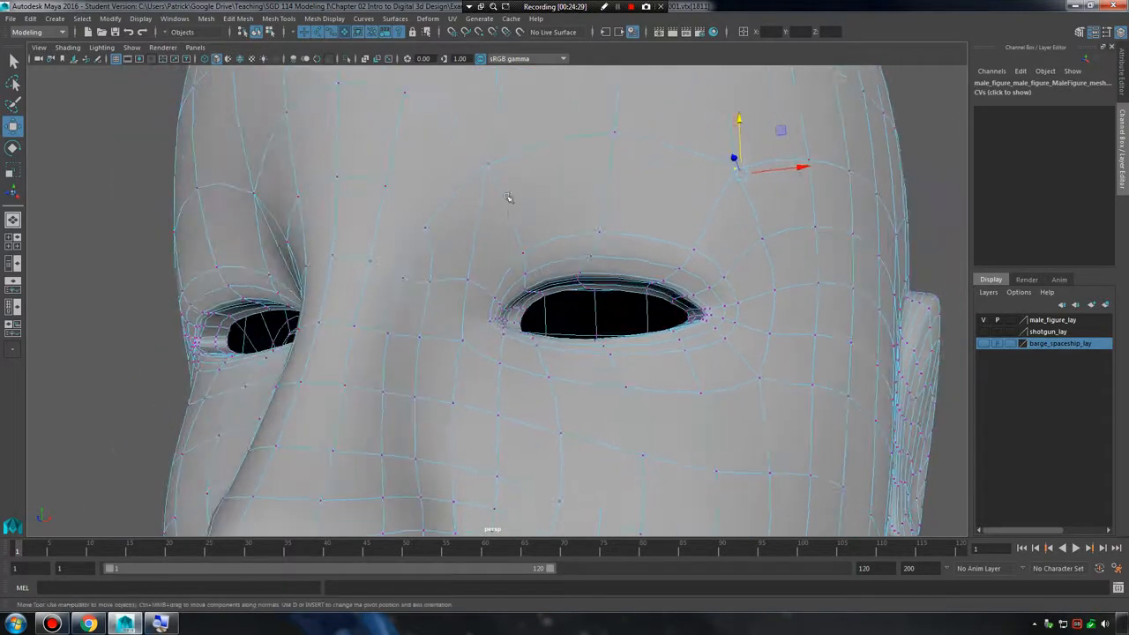
left_click(487, 162)
Turn off the male figure's smooth mesh preview and examine the unsmoothed face, upper body and whole figure.
key("1")
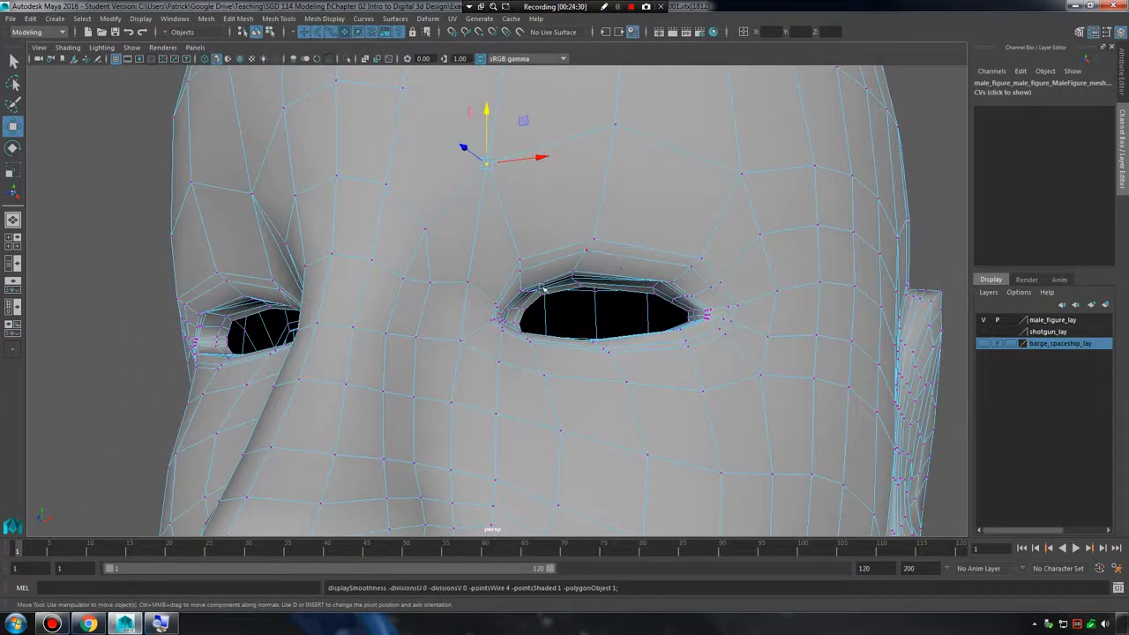
scroll(620, 328, "down", 4)
scroll(620, 333, "up", 2)
middle_click_drag(800, 450, 789, 357, "alt")
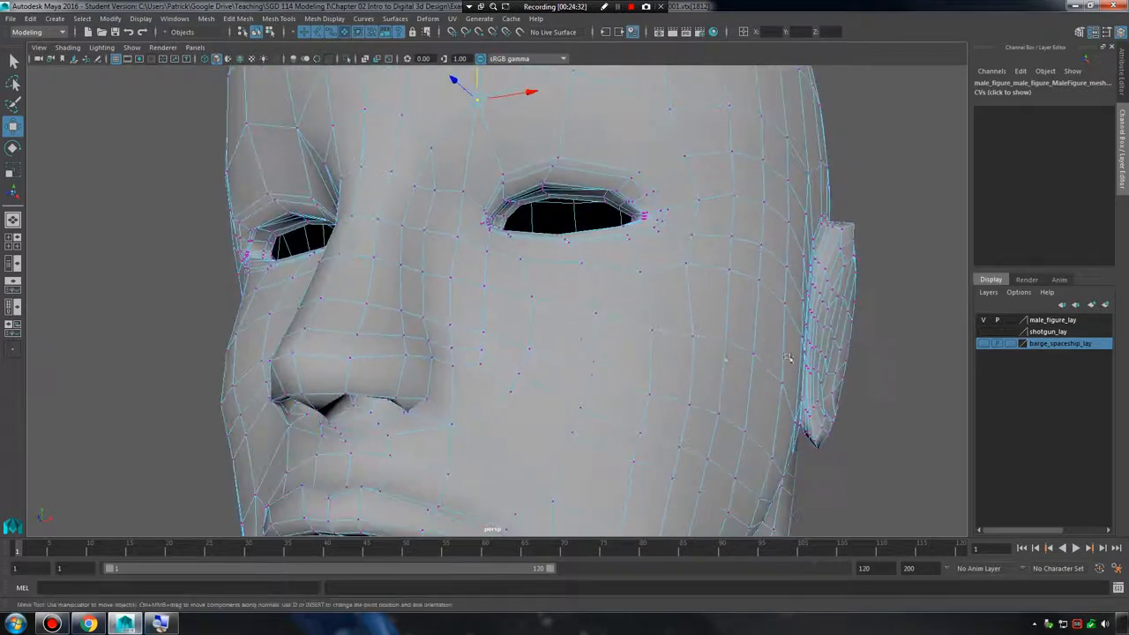
scroll(787, 356, "down", 5)
left_click_drag(580, 381, 600, 322, "alt")
scroll(640, 355, "down", 9)
middle_click_drag(576, 390, 574, 299, "alt")
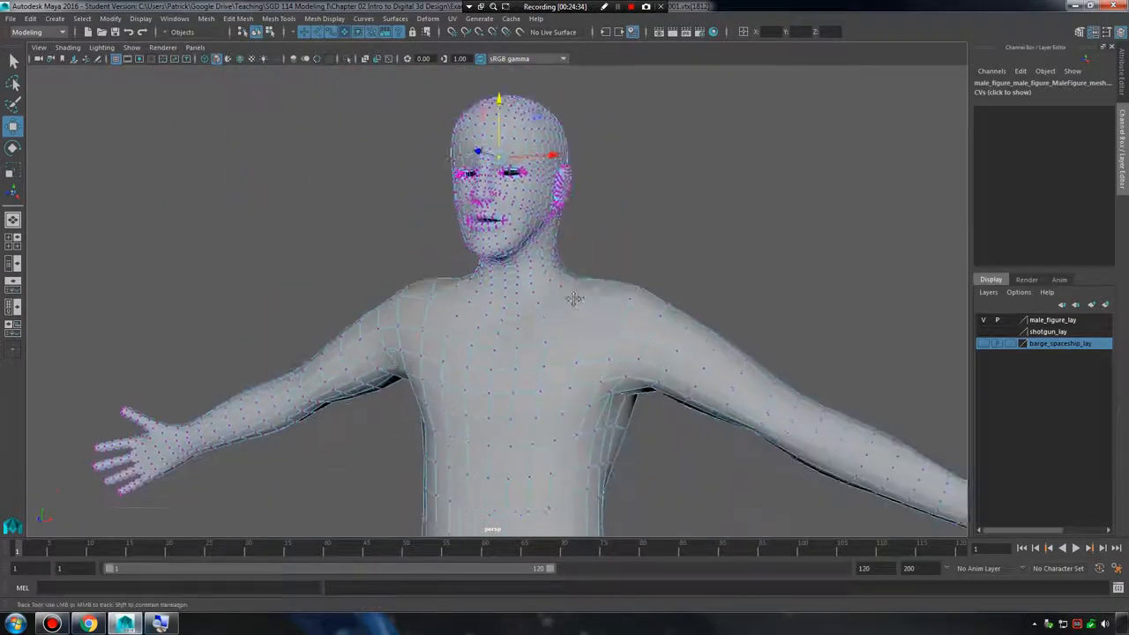
right_click_drag(574, 299, 345, 290, "alt")
middle_click_drag(656, 448, 655, 358, "alt")
right_click_drag(655, 358, 526, 346, "alt")
Turn the figure's smooth mesh preview back on, return to object selection and leave nothing selected.
key("3")
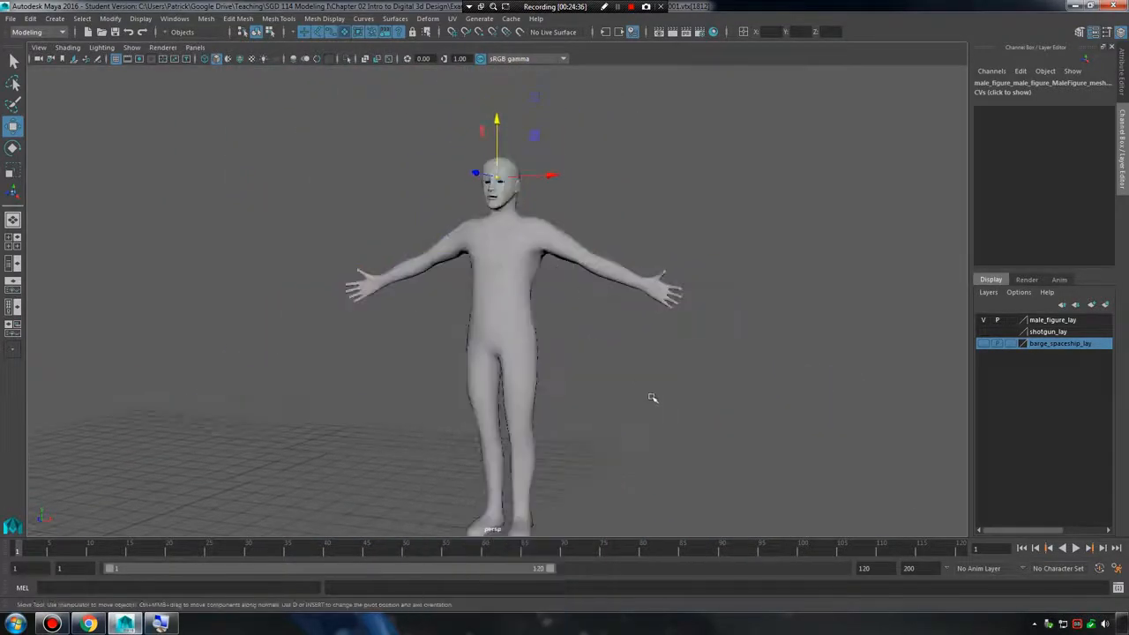
left_click(651, 396)
mouse_move(652, 396)
left_mouse_down("alt")
mouse_move(650, 376)
mouse_move(657, 386)
left_mouse_up("alt")
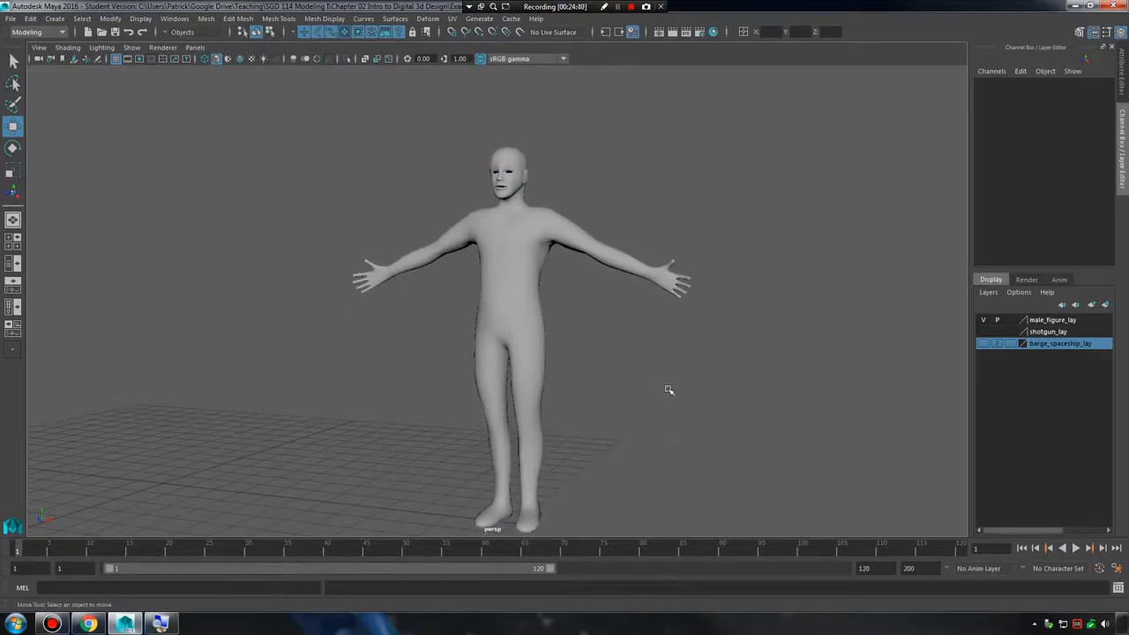
left_click(533, 300)
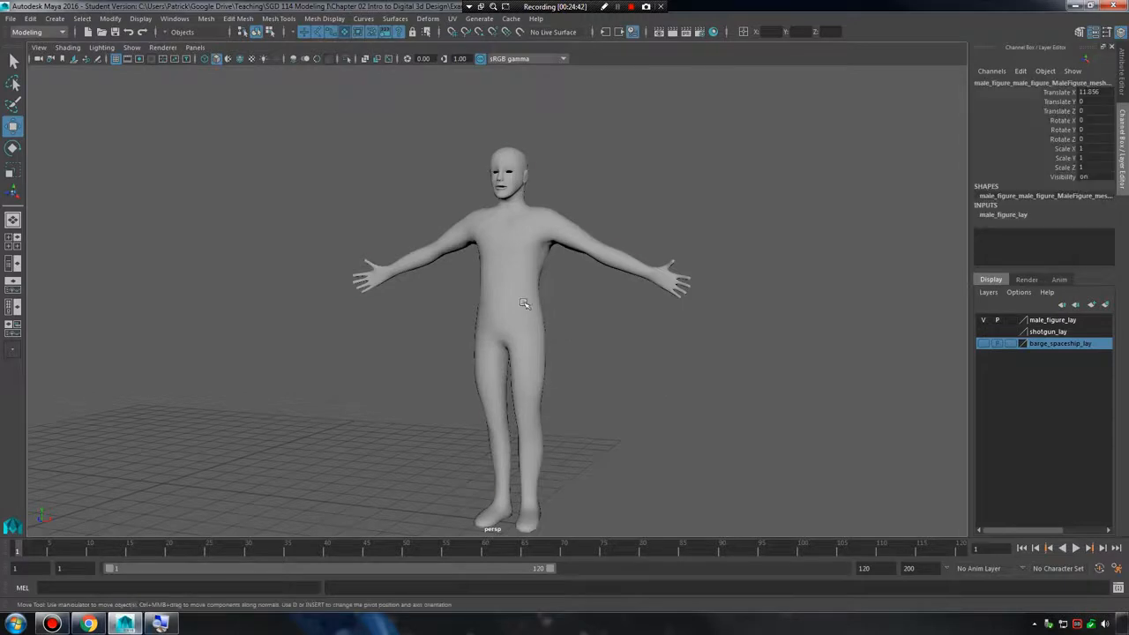
left_click(638, 335)
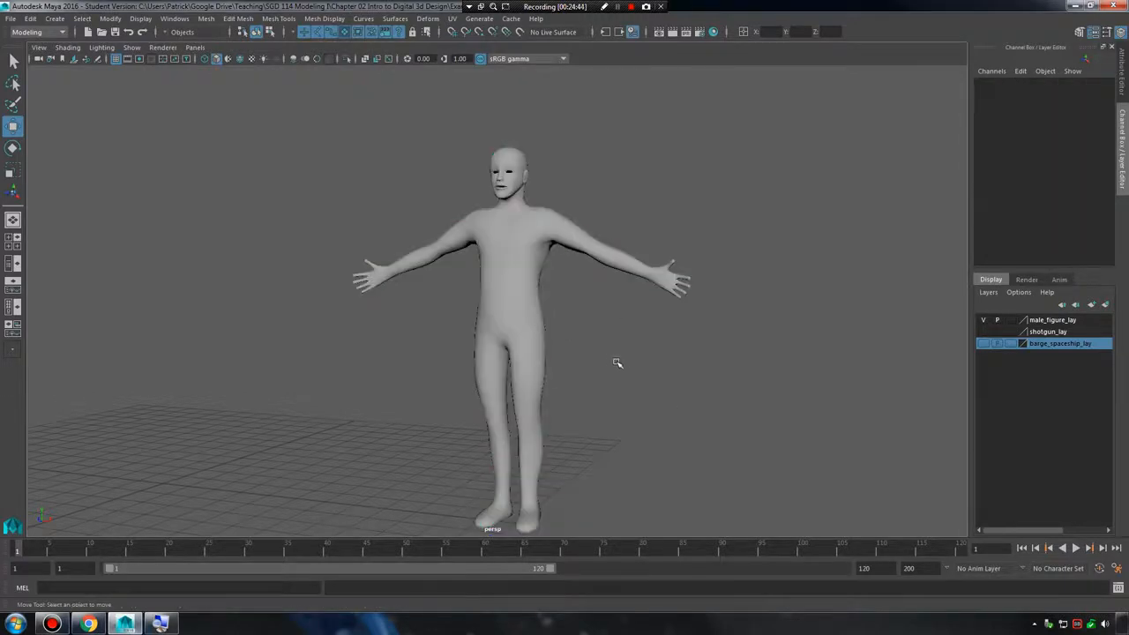
Examine the smoothed figure's torso up close and its whole body from both sides.
scroll(616, 363, "up", 6)
left_click_drag(594, 375, 584, 366, "alt")
middle_click_drag(530, 298, 533, 364, "alt")
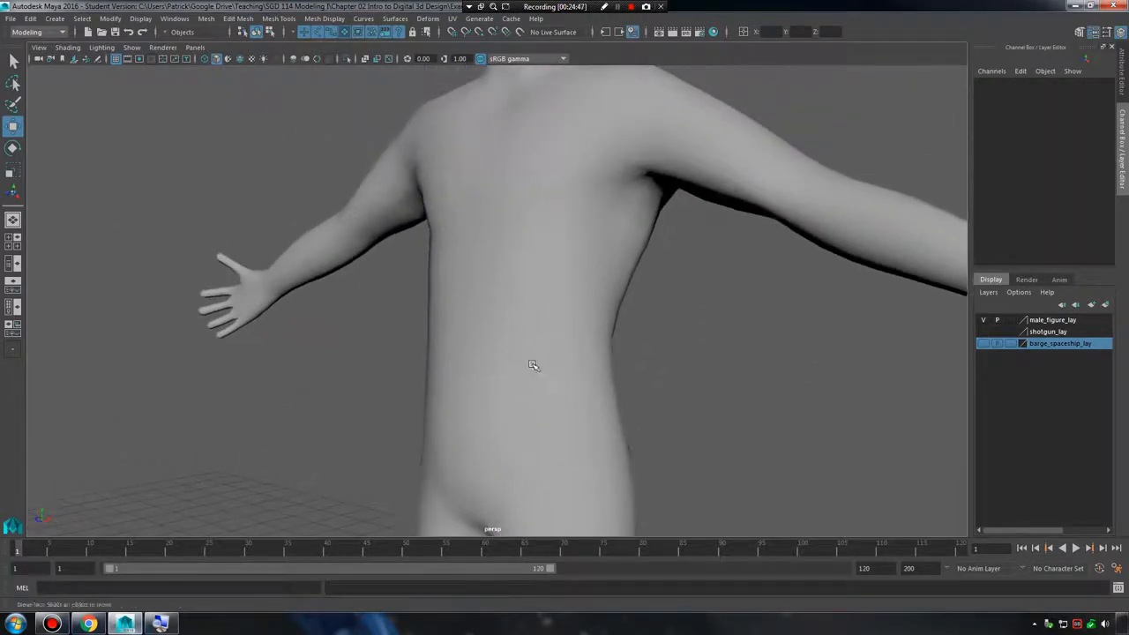
left_click_drag(533, 364, 725, 365, "alt")
left_click(536, 324)
left_click(571, 375)
right_click_drag(705, 353, 451, 318, "alt")
left_click_drag(551, 331, 631, 336, "alt")
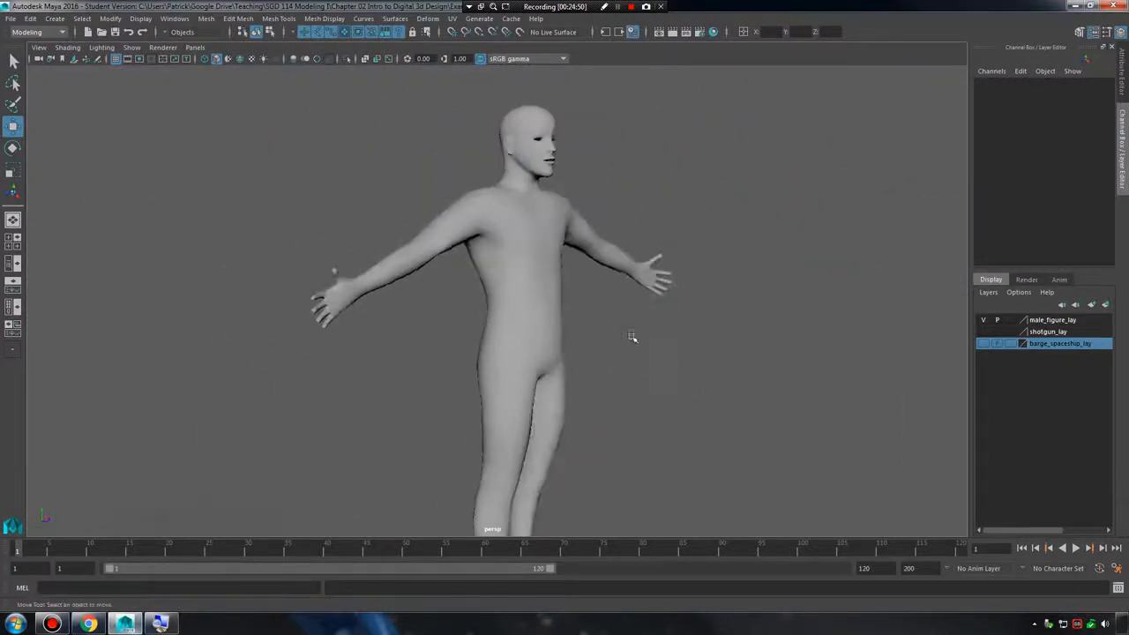
right_click_drag(631, 336, 577, 341, "alt")
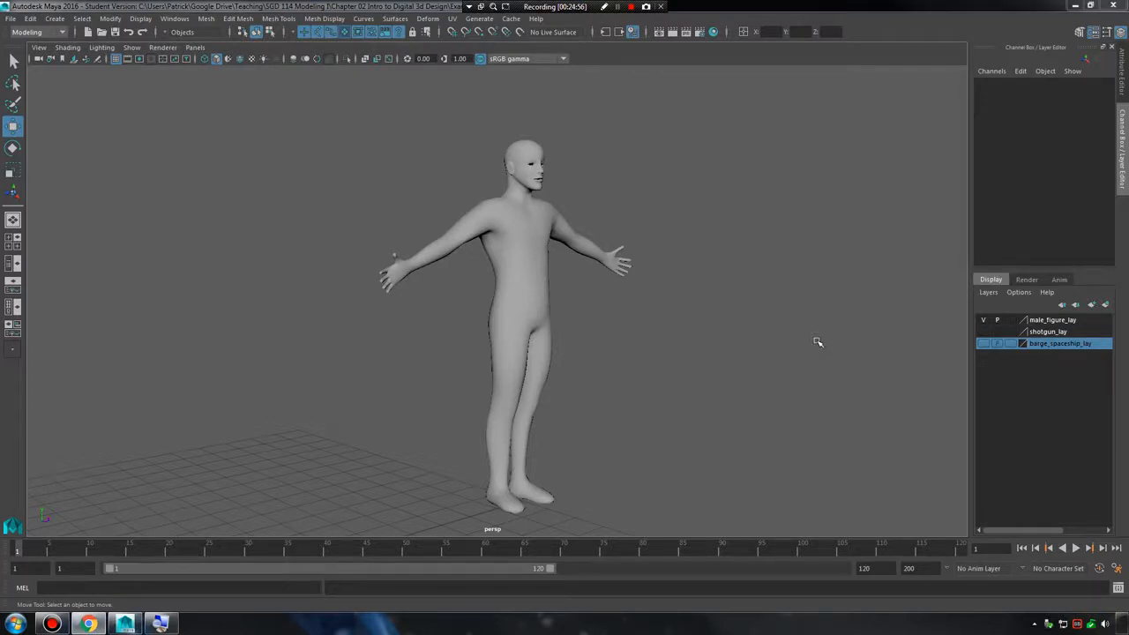
Hide male_figure_lay, show barge_spaceship_lay and select the space barge.
left_click(981, 320)
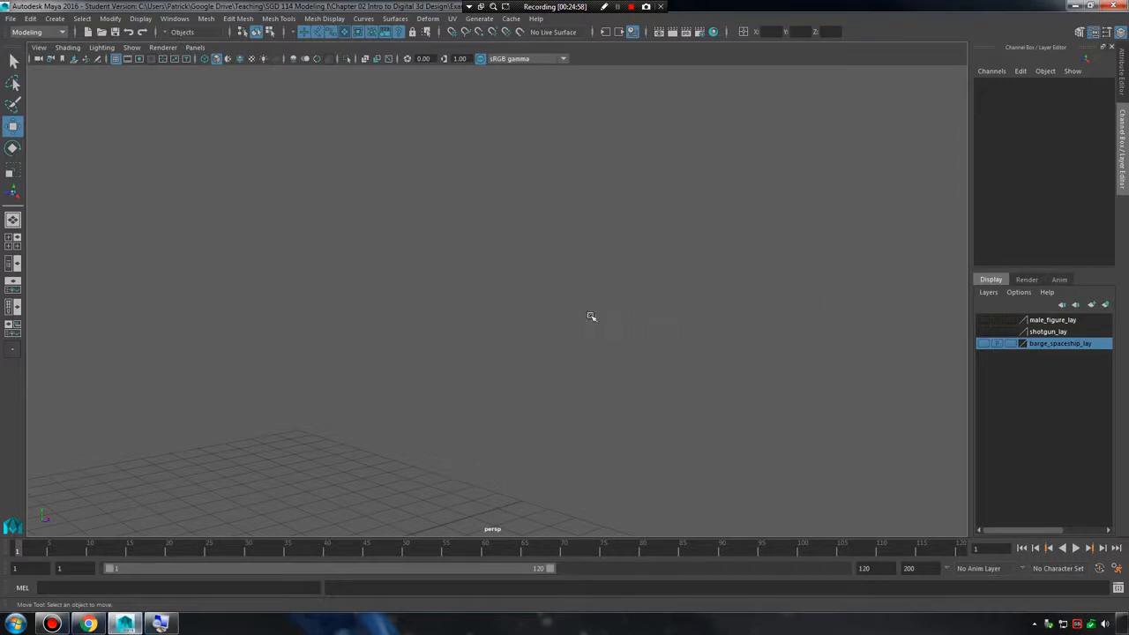
left_click_drag(557, 293, 946, 349, "alt")
left_click(982, 343)
right_click_drag(335, 299, 562, 320, "alt")
left_click(347, 359)
middle_click_drag(348, 358, 489, 344, "alt")
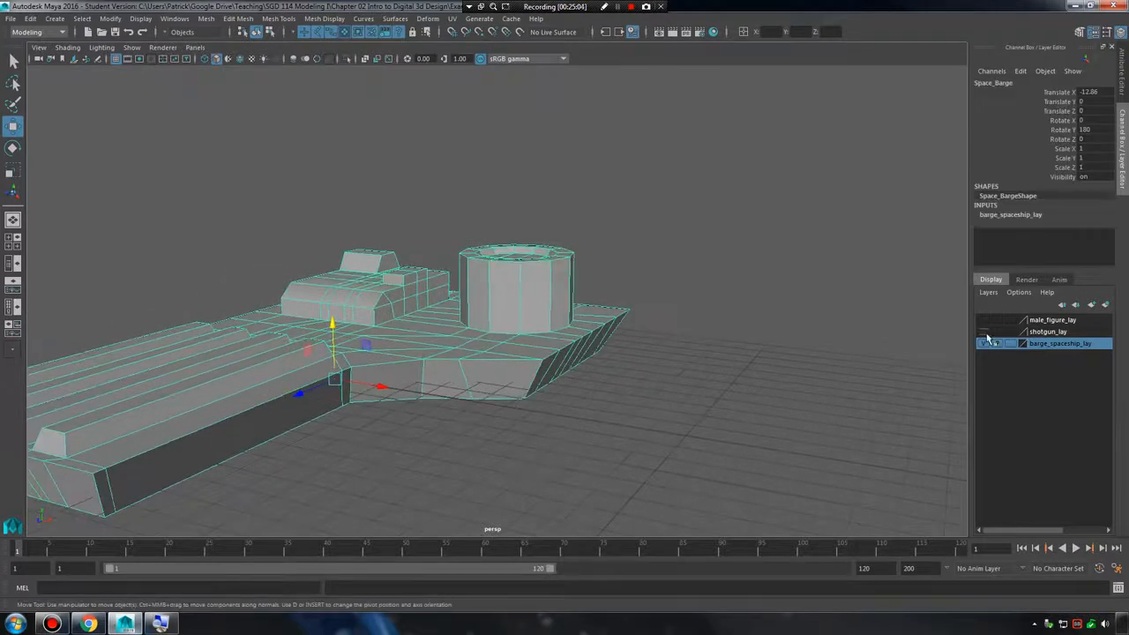
Show shotgun_lay alongside the barge, clear the selection and frame both models together.
left_click(984, 331)
left_click_drag(819, 378, 728, 249, "alt")
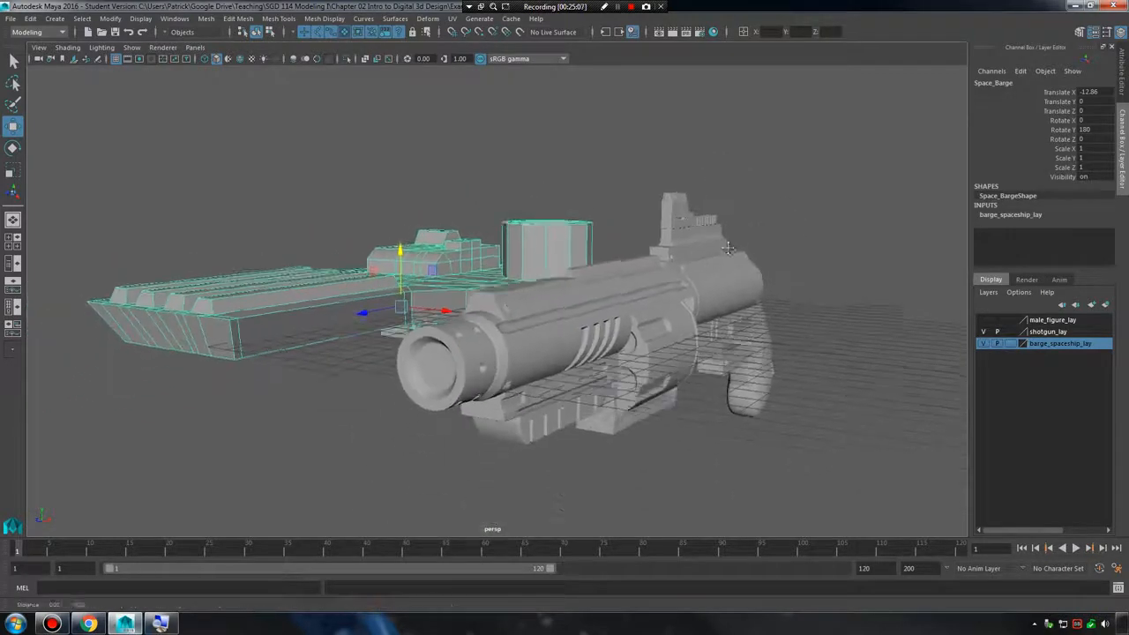
middle_click_drag(727, 249, 718, 219, "alt")
right_click_drag(718, 219, 776, 256, "alt")
middle_click_drag(776, 255, 778, 271, "alt")
left_click(879, 244)
middle_click_drag(733, 183, 729, 218, "alt")
right_click_drag(729, 219, 657, 170, "alt")
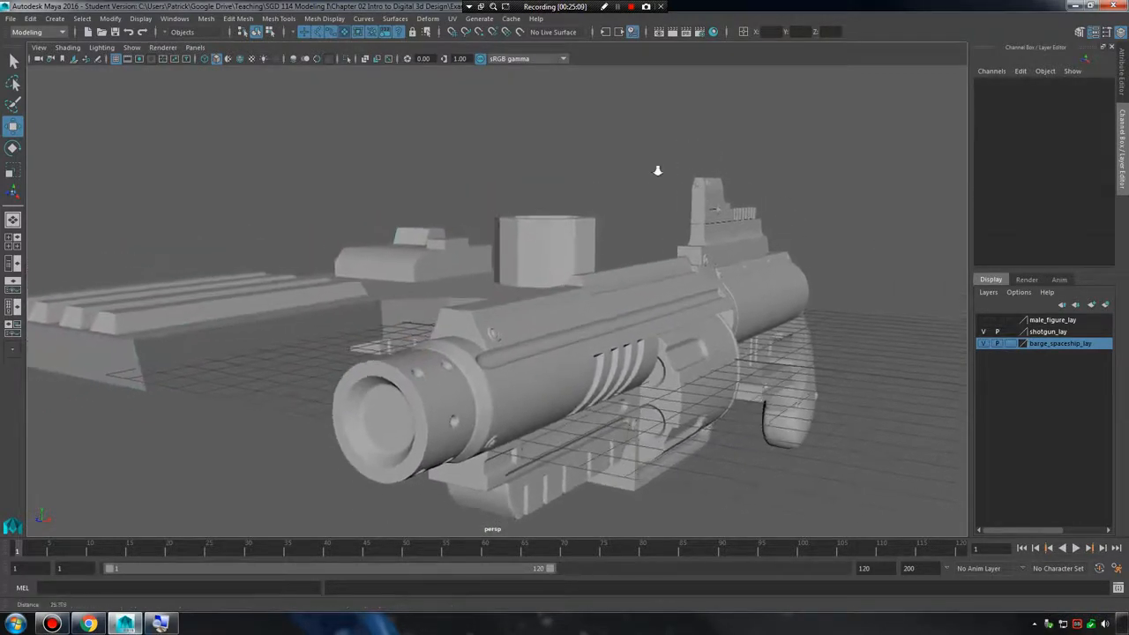
left_click_drag(656, 170, 596, 173, "alt")
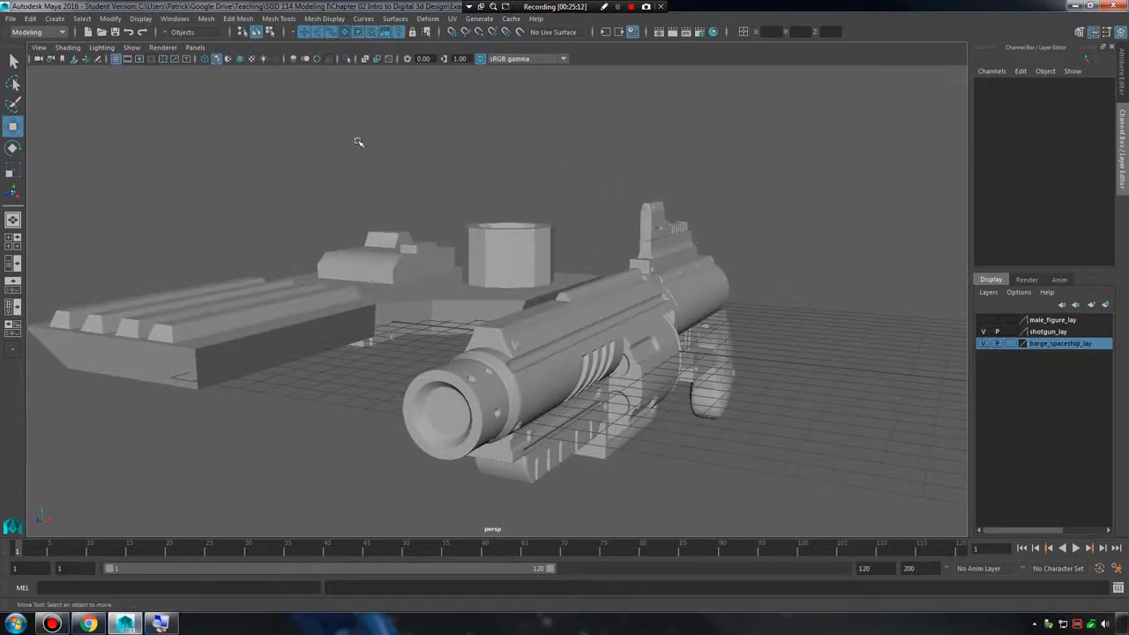
Turn on the Poly Count heads-up display.
left_click(134, 20)
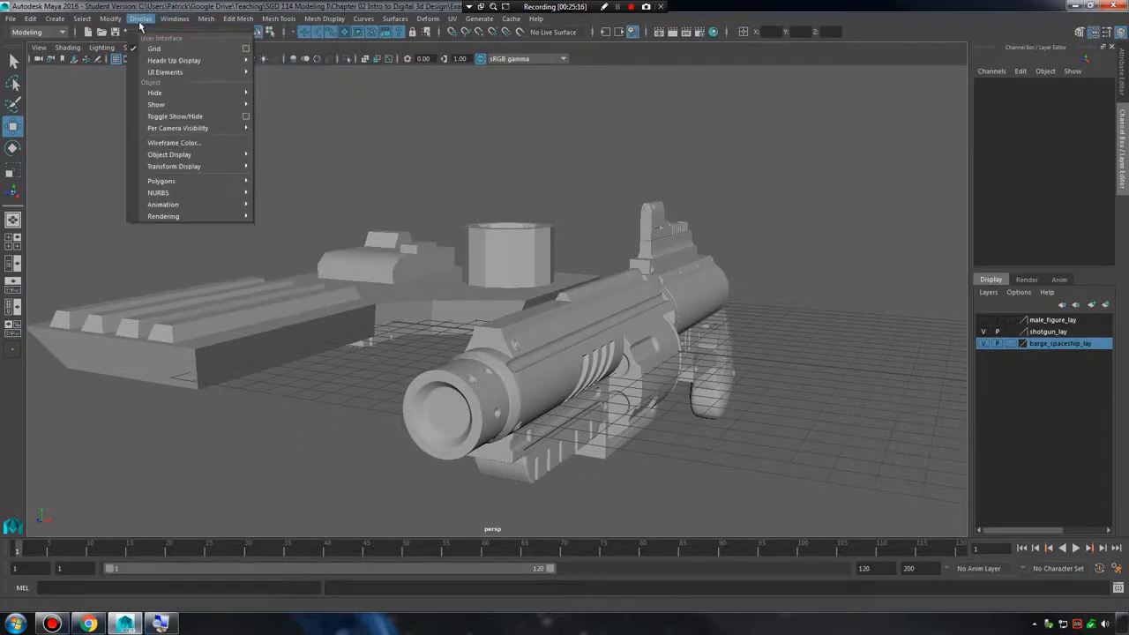
left_click(139, 19)
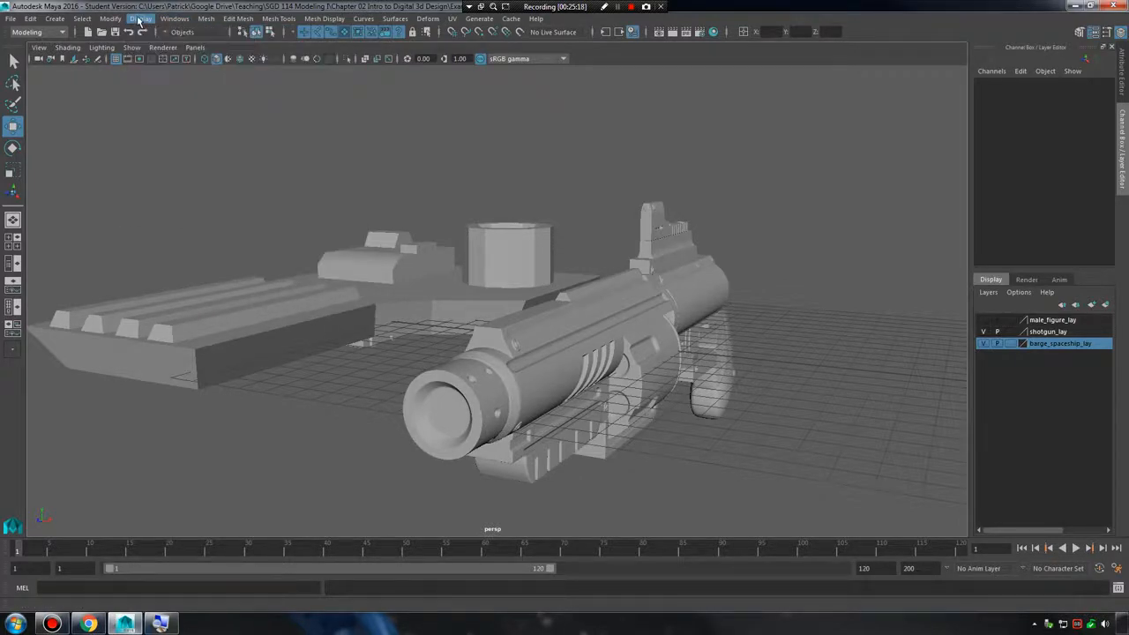
left_click(139, 19)
mouse_move(176, 62)
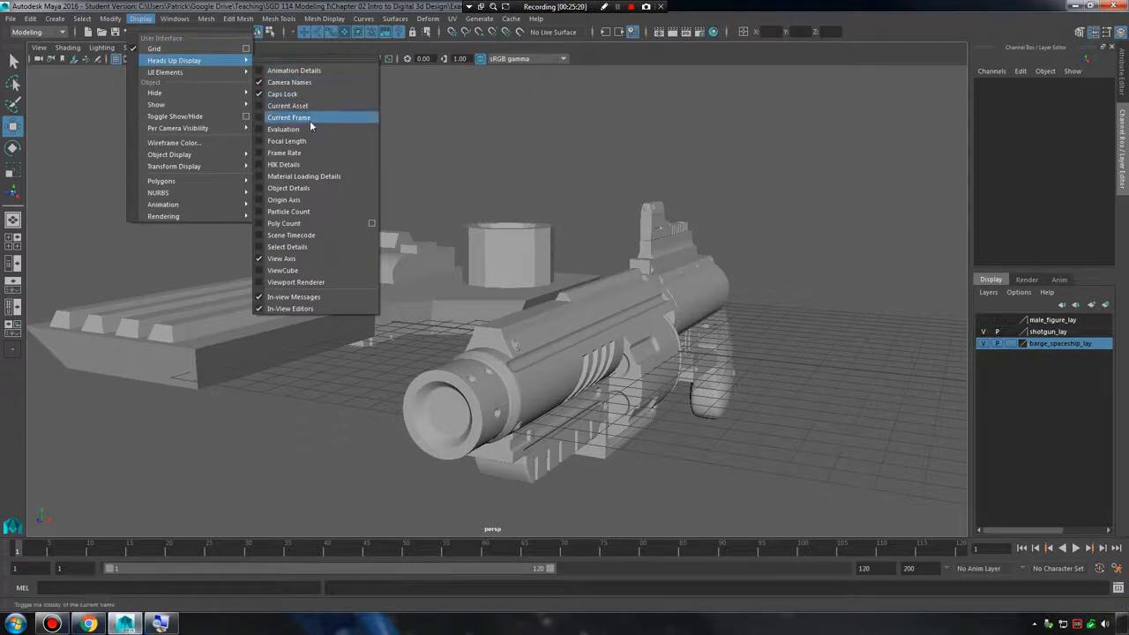
left_click(281, 223)
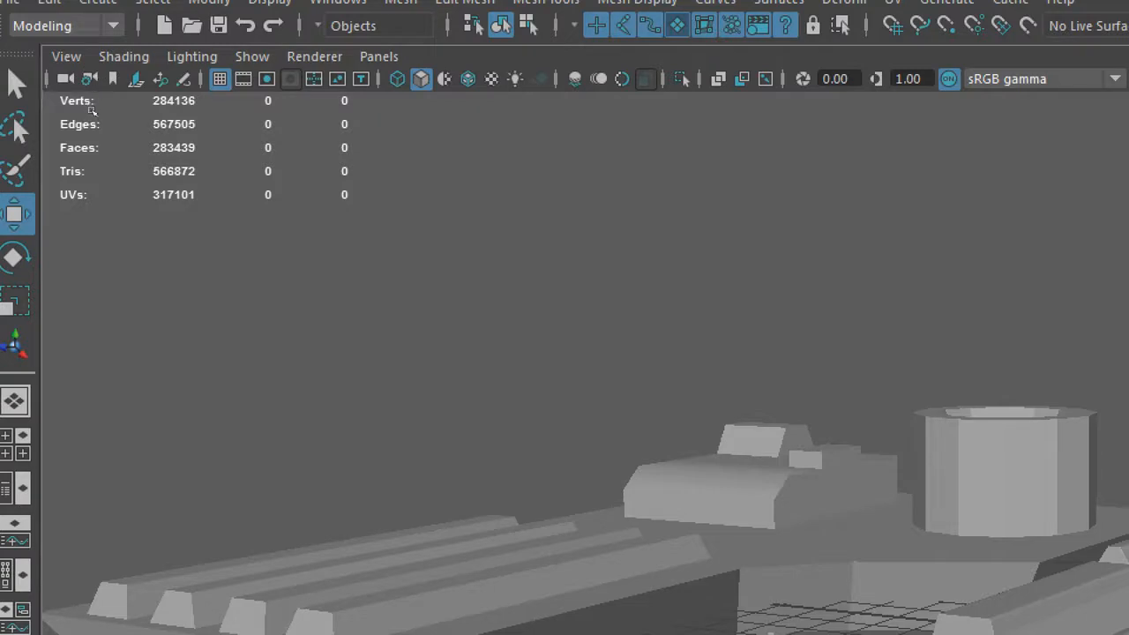
Select the space barge and compare its polygon counts with the scene totals.
scroll(276, 144, "down", 4)
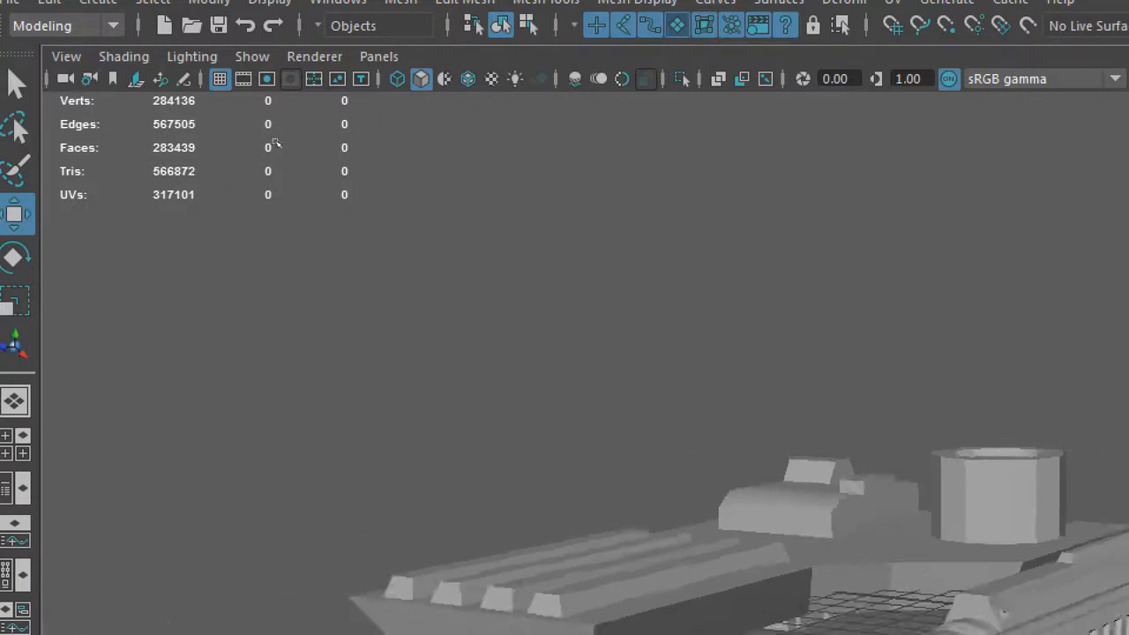
left_click_drag(360, 197, 346, 236, "alt")
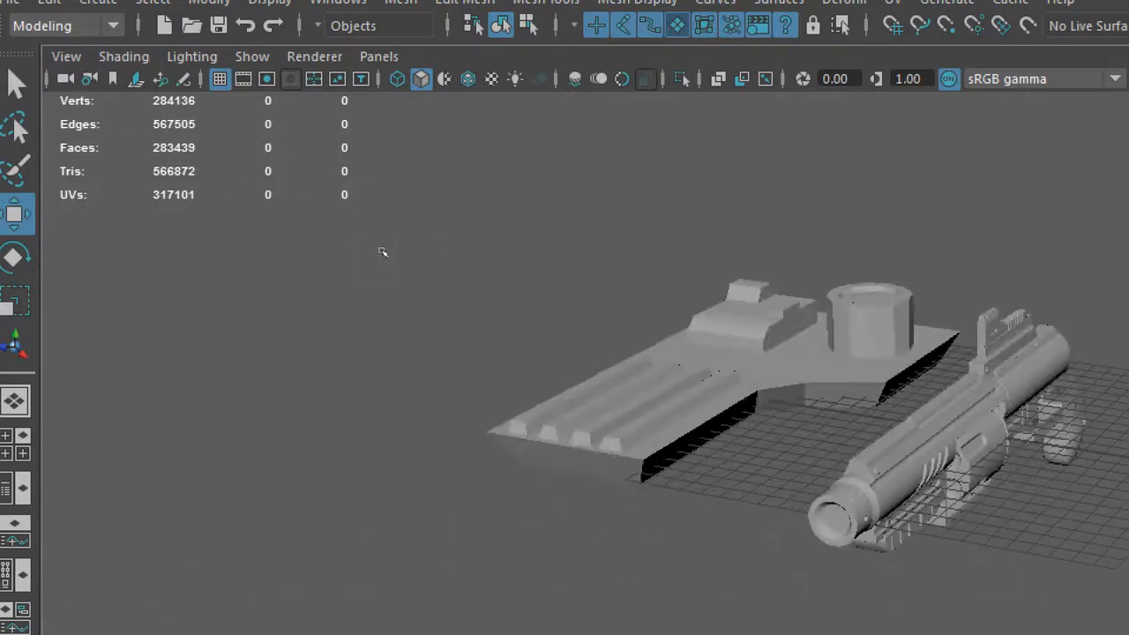
left_click(344, 215)
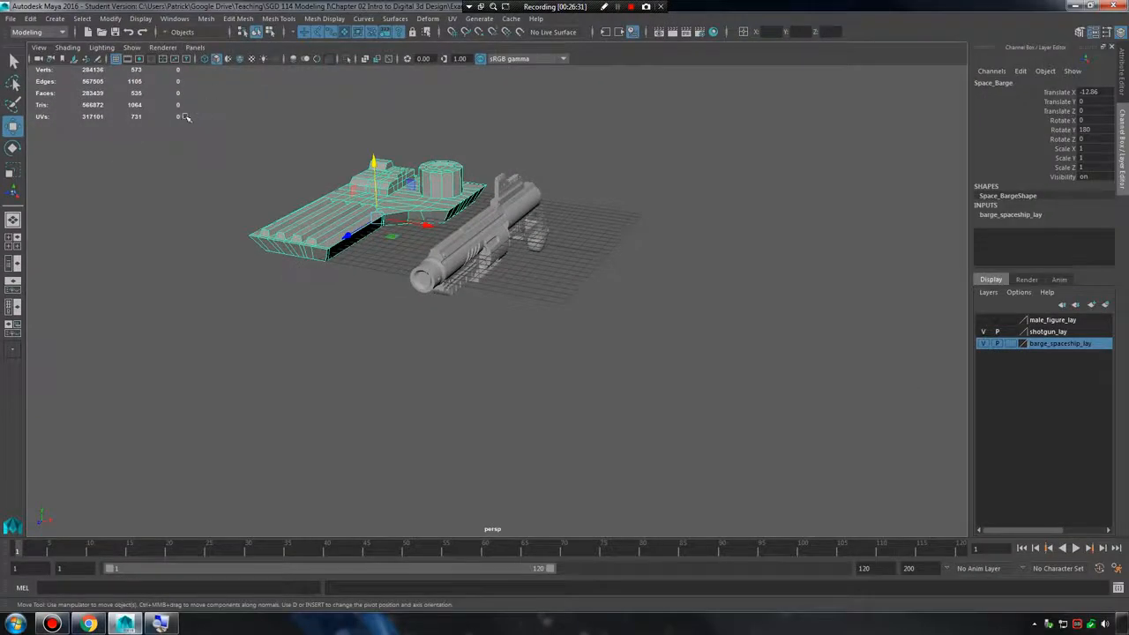
middle_click_drag(276, 170, 296, 247, "alt")
right_click_drag(295, 247, 591, 326, "alt")
left_click_drag(591, 326, 269, 165, "alt")
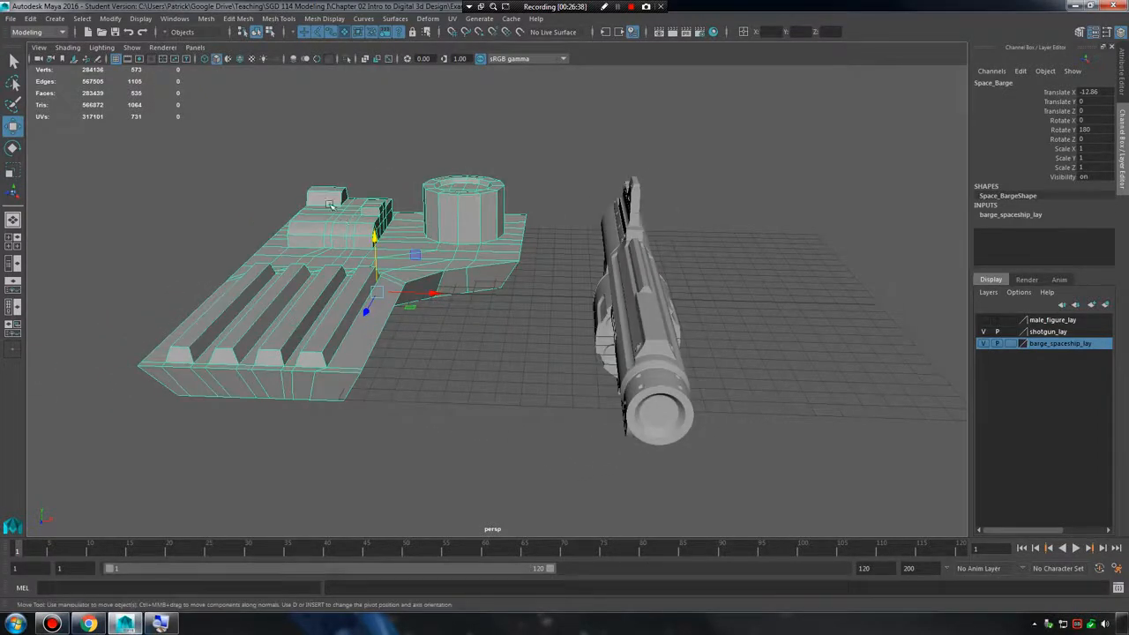
Select the shotgun's main mesh and read its polygon counts.
left_click_drag(139, 101, 680, 298, "alt")
left_click(715, 324)
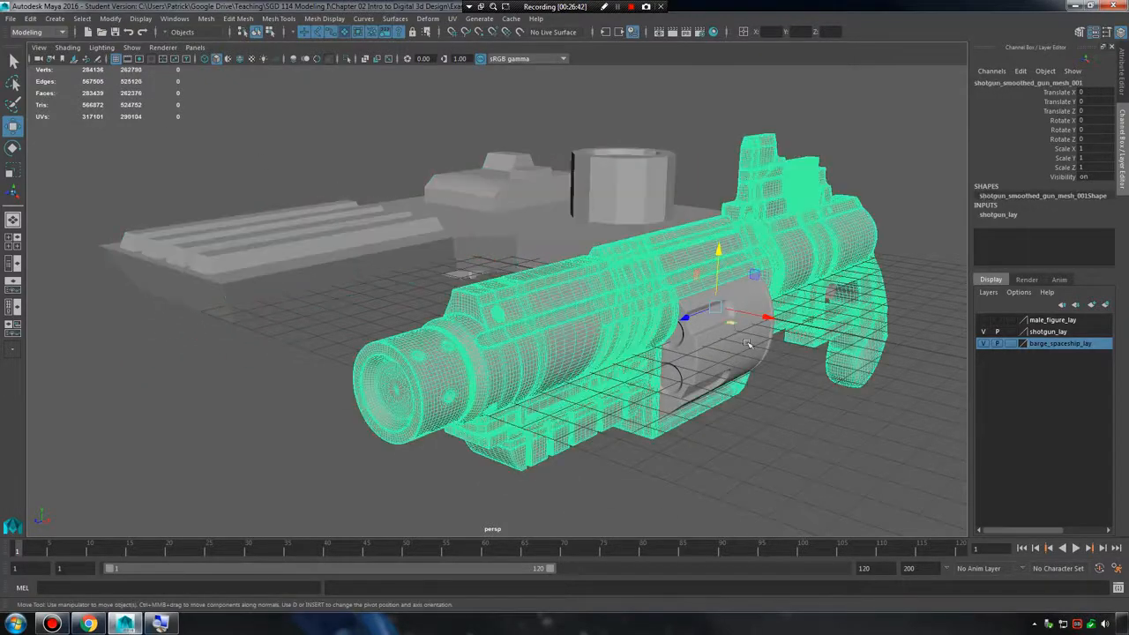
right_click_drag(745, 341, 302, 209, "alt")
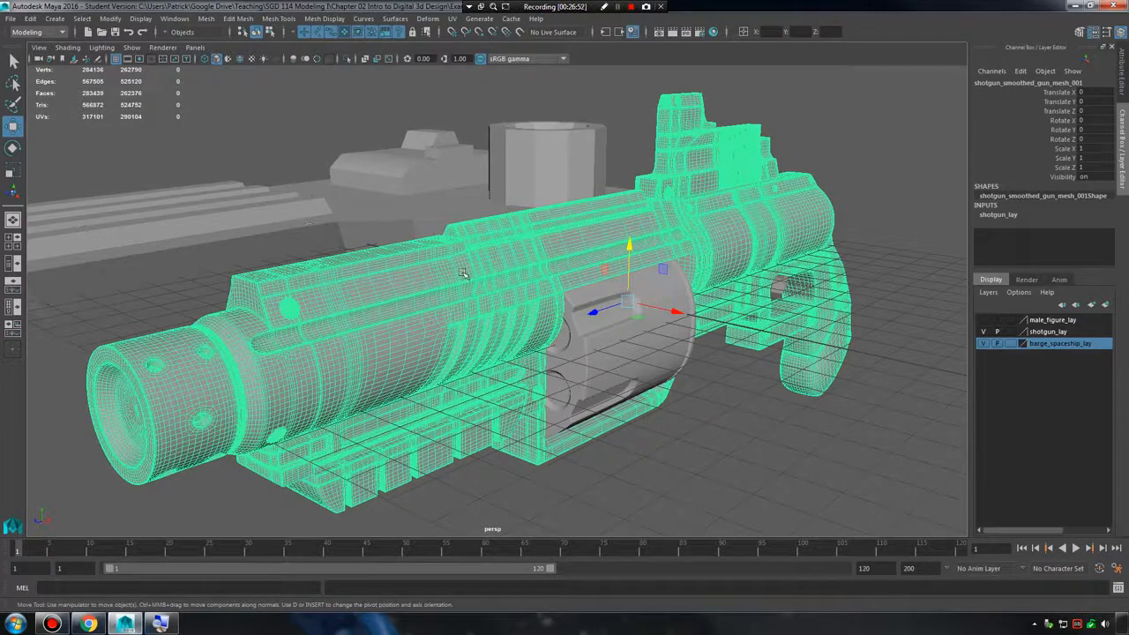
middle_click_drag(463, 274, 493, 258, "alt")
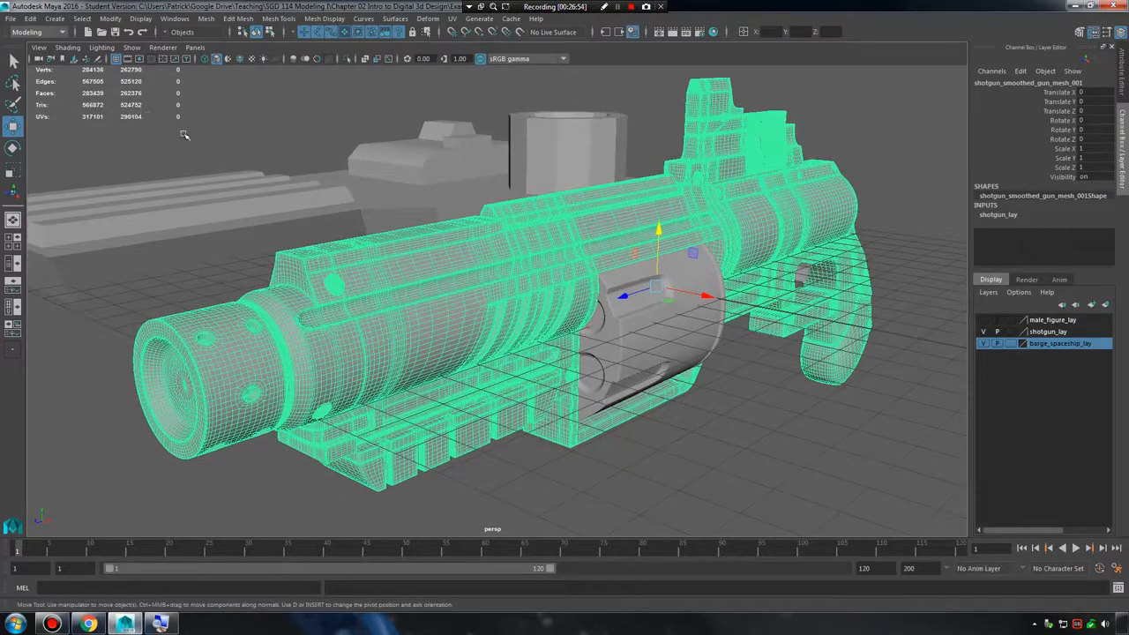
Inspect the density of the shotgun's wireframe up close along the barrel and body.
scroll(420, 281, "up", 6)
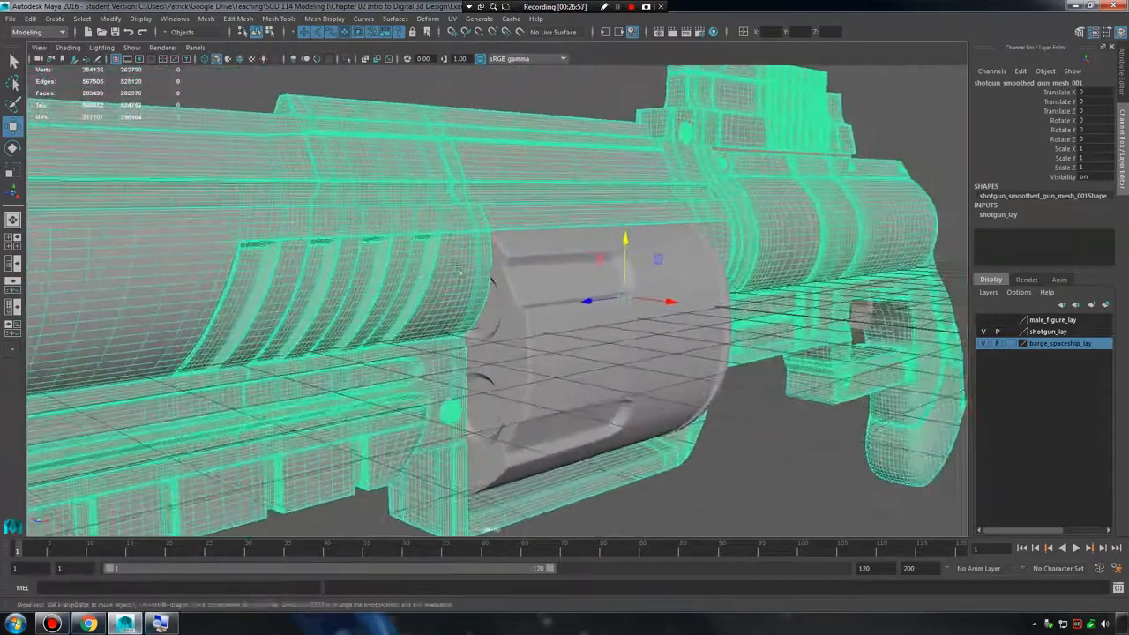
left_click_drag(458, 270, 534, 264, "alt")
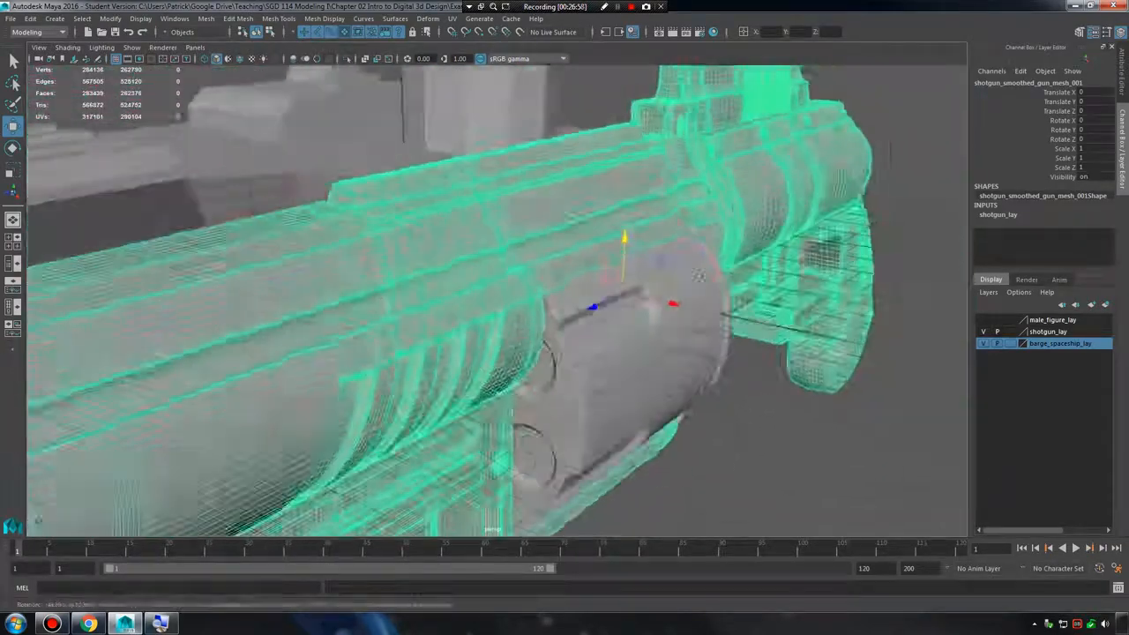
scroll(541, 241, "down", 5)
scroll(541, 241, "up", 3)
middle_click_drag(542, 241, 636, 238, "alt")
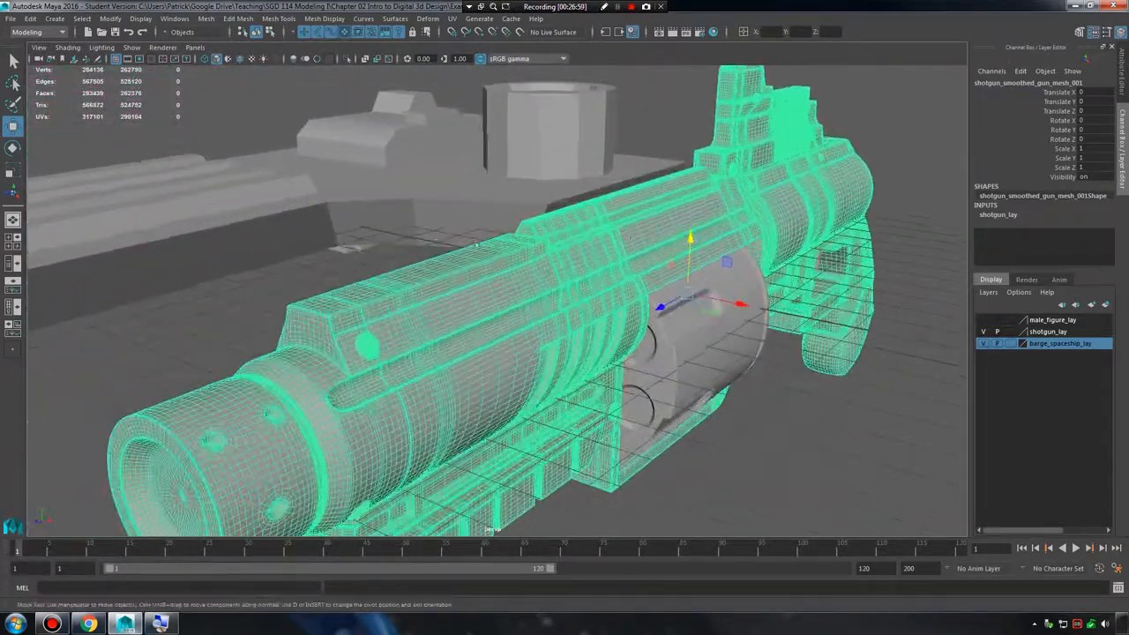
Select the space barge and toggle its smooth mesh preview to compare polygon counts, leaving the preview on.
left_click(379, 247)
left_click(333, 215)
key("3")
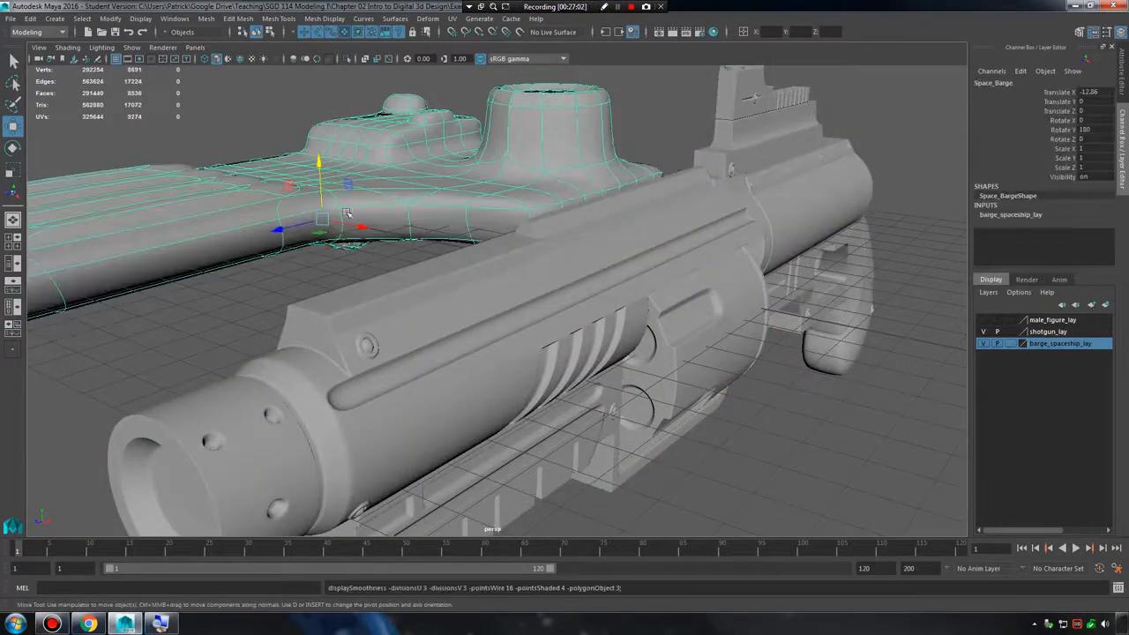
middle_click_drag(333, 336, 448, 341, "alt")
scroll(448, 341, "down", 3)
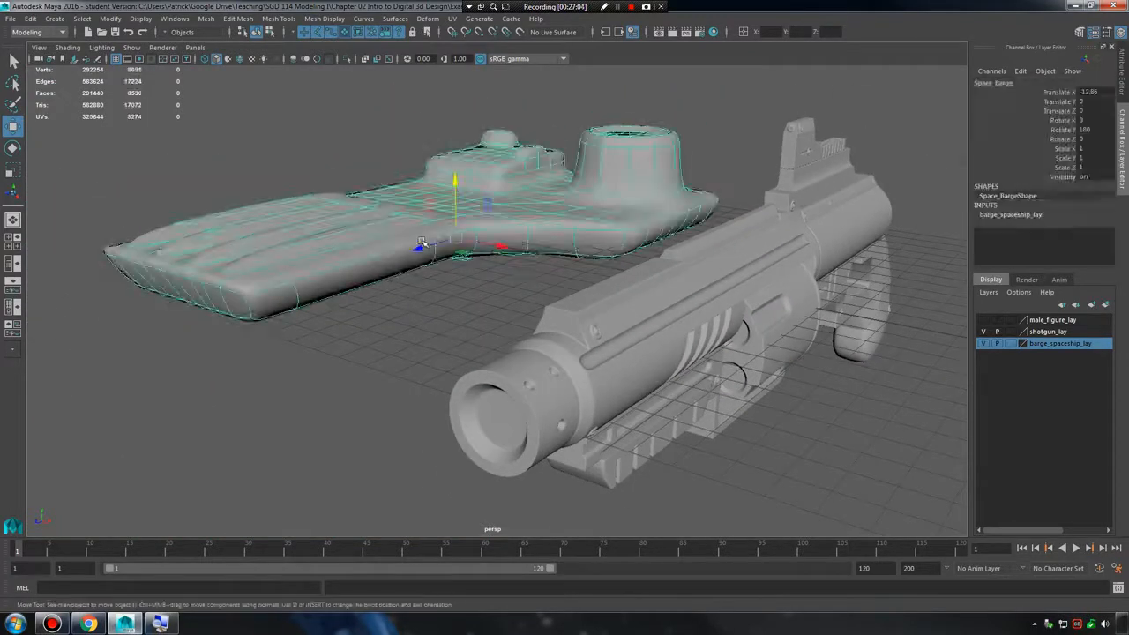
key("1")
key("3")
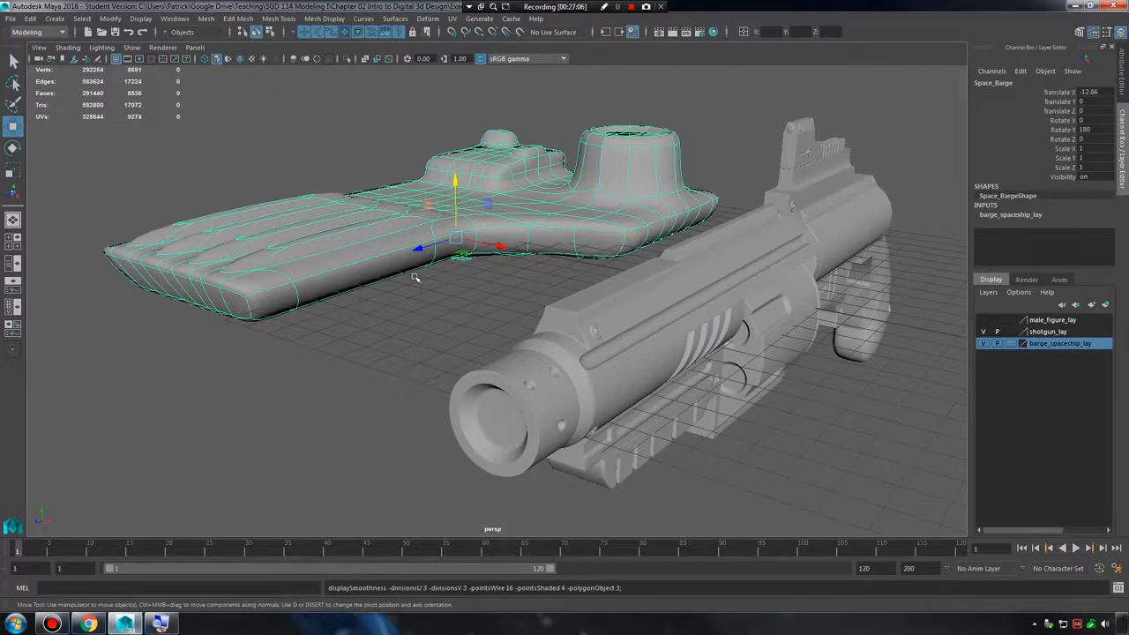
Toggle the space barge's smooth mesh preview on and off to compare both shapes, leaving the unsmoothed version displayed.
middle_click_drag(429, 262, 433, 277, "alt")
scroll(441, 277, "up", 3)
key("1")
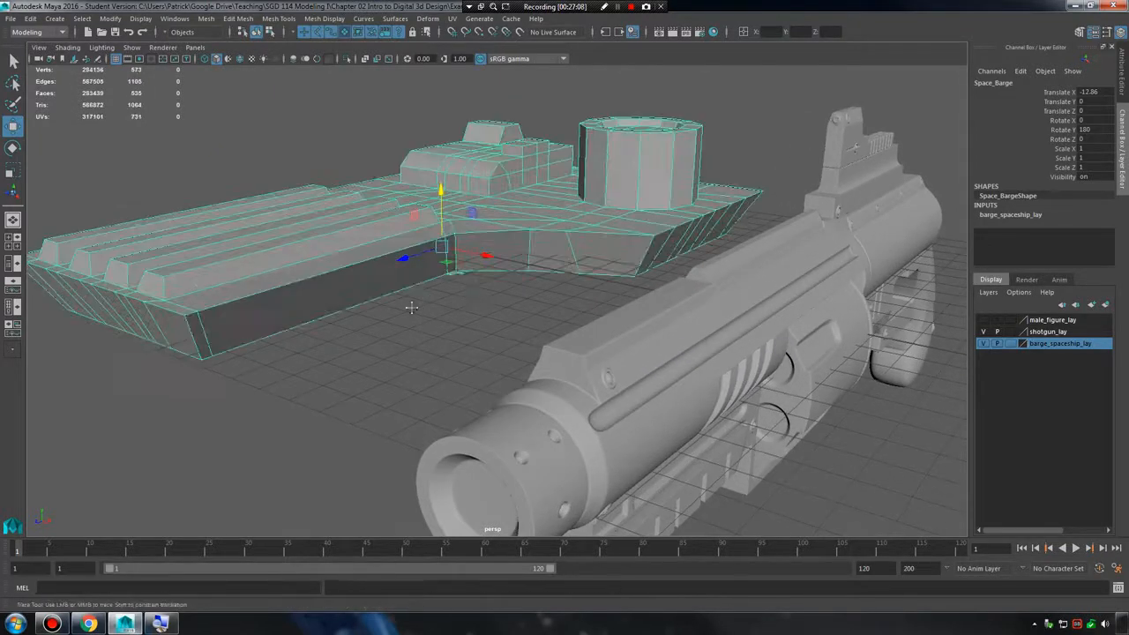
left_click_drag(411, 307, 385, 243, "alt")
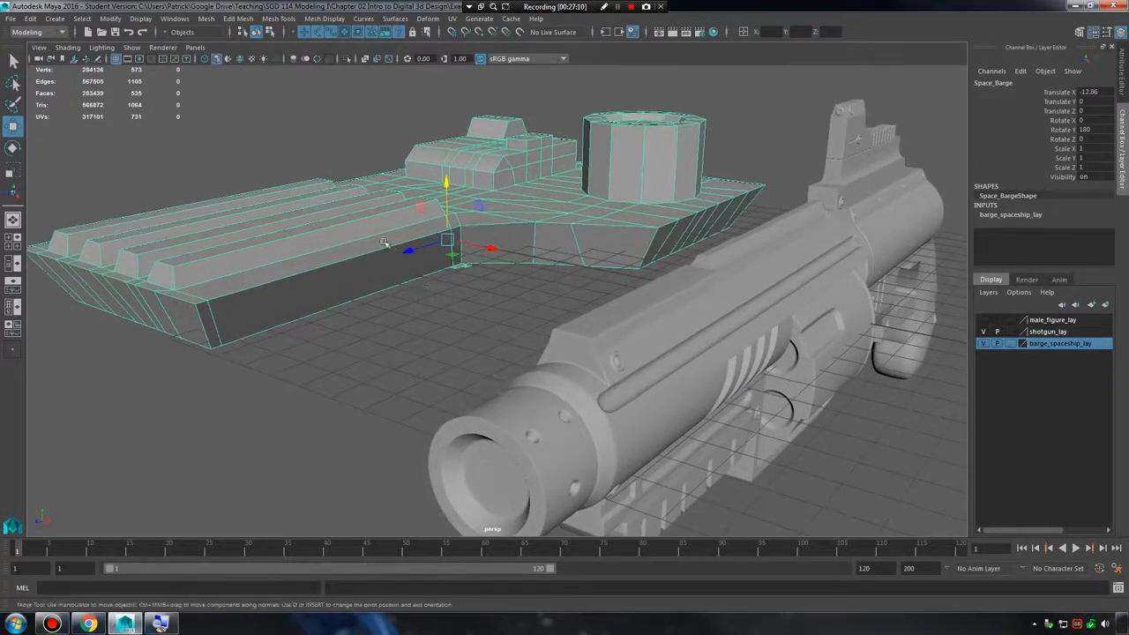
key("3")
key("1")
key("3")
left_click(402, 336)
left_click(307, 255)
key("1")
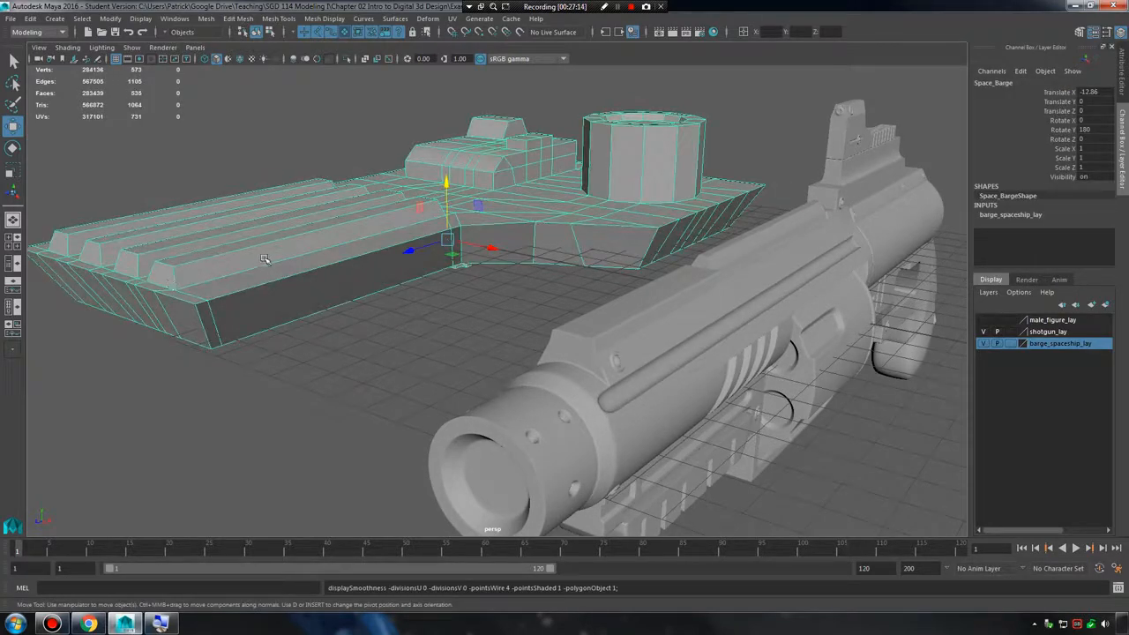
key("3")
key("1")
Deselect the barge and examine the rounded edges on the front of the shotgun's upper body.
right_click_drag(632, 342, 534, 323, "alt")
left_click_drag(534, 323, 615, 315, "alt")
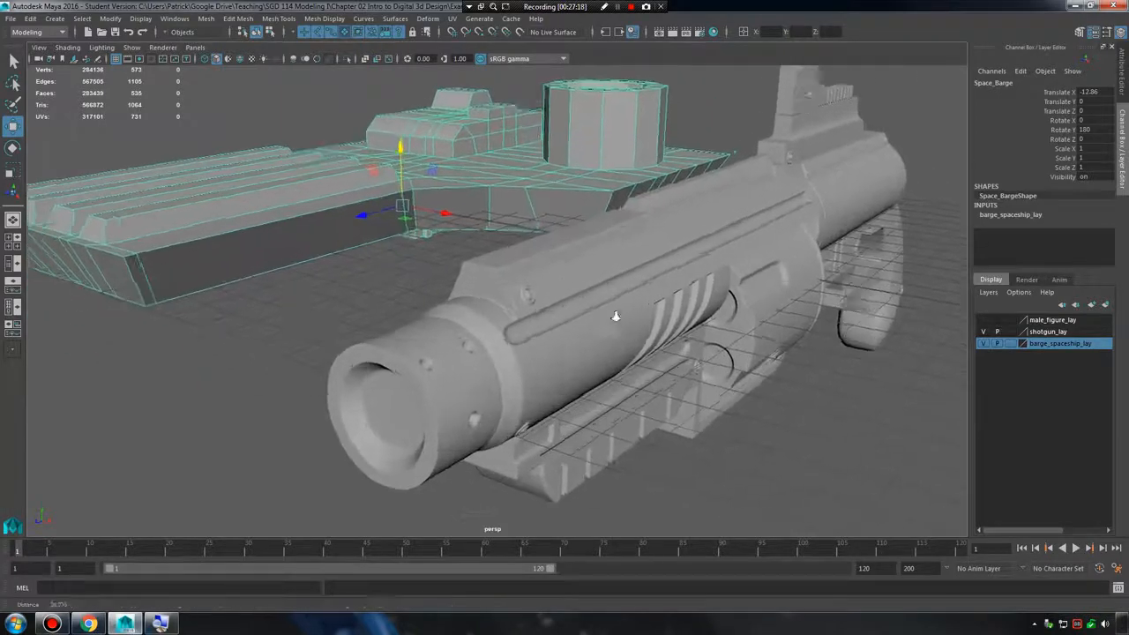
right_click_drag(615, 315, 368, 295, "alt")
left_click(624, 287)
left_click(301, 310)
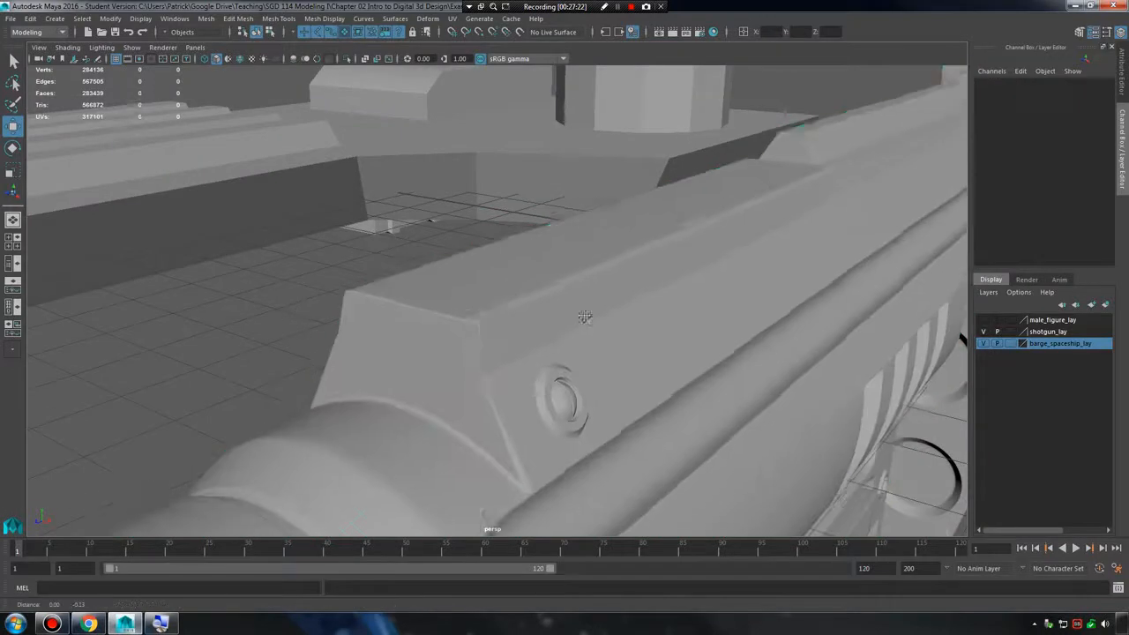
middle_click_drag(584, 320, 559, 308, "alt")
right_click_drag(559, 308, 649, 304, "alt")
Select the space barge and examine the hard edges at the corner of its hull.
middle_click_drag(480, 190, 520, 249, "alt")
middle_click_drag(312, 209, 569, 249, "alt")
left_click(408, 229)
middle_click_drag(409, 229, 747, 244, "alt")
scroll(697, 247, "up", 6)
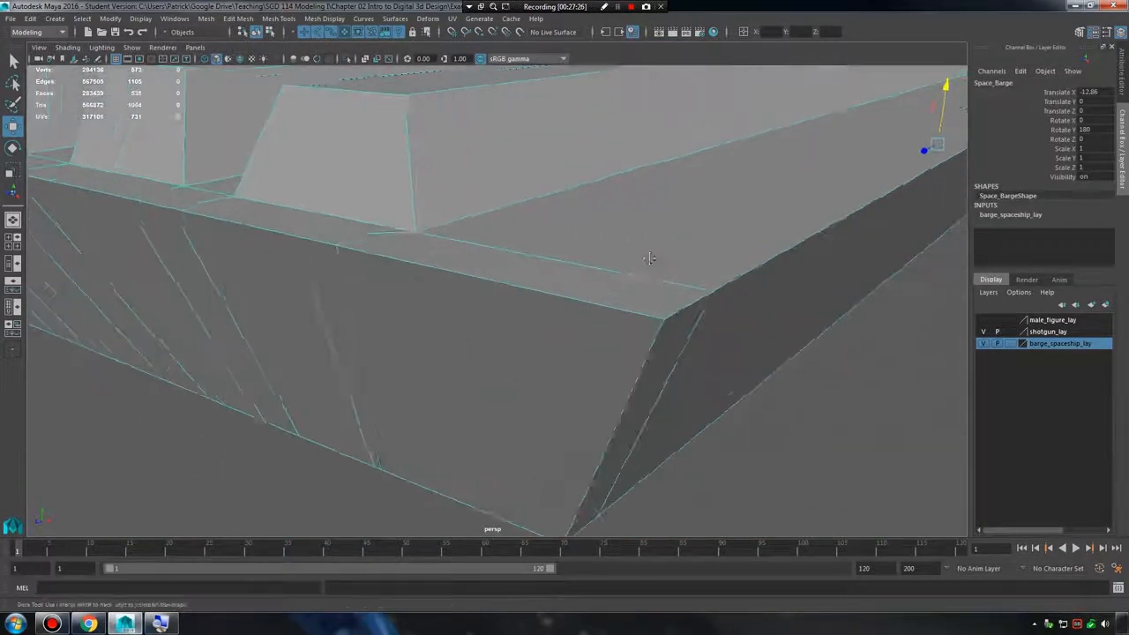
scroll(681, 271, "down", 10)
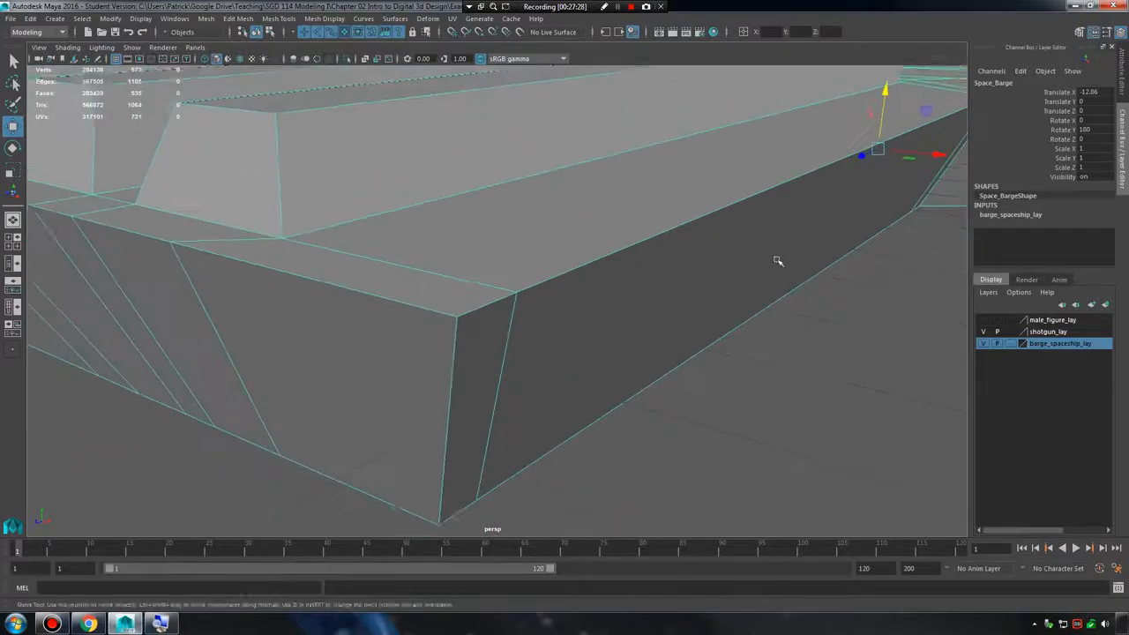
Select the shotgun's main mesh and examine the edge loops that round the upper body's long edge.
middle_click_drag(745, 264, 647, 287, "alt")
scroll(719, 285, "up", 6)
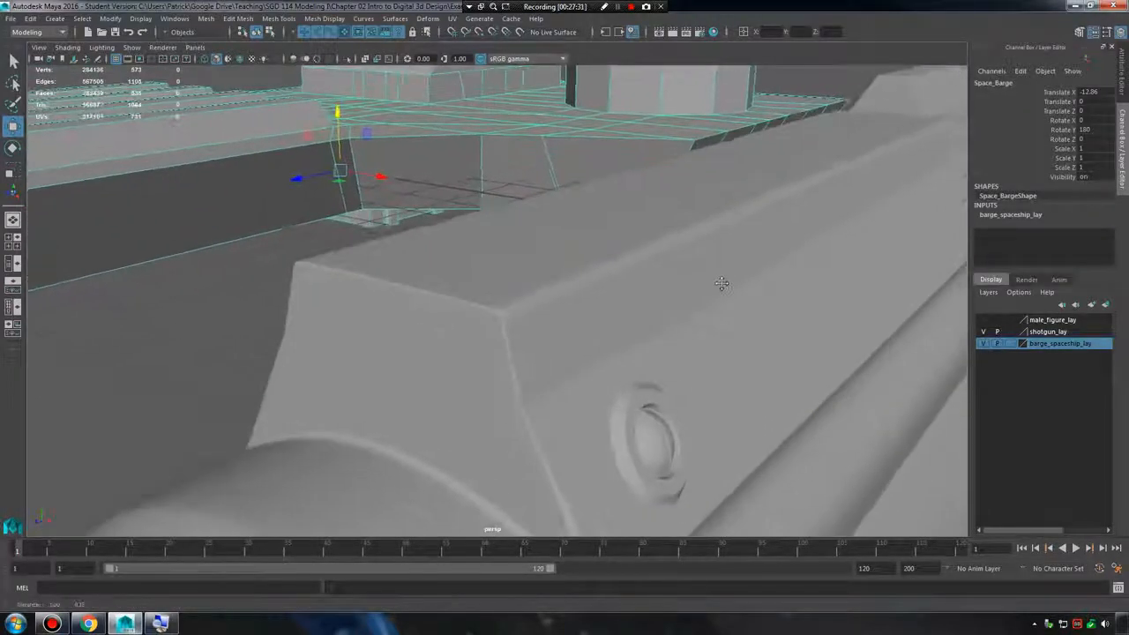
left_click(649, 272)
scroll(670, 276, "up", 1)
right_click_drag(670, 277, 578, 277, "alt")
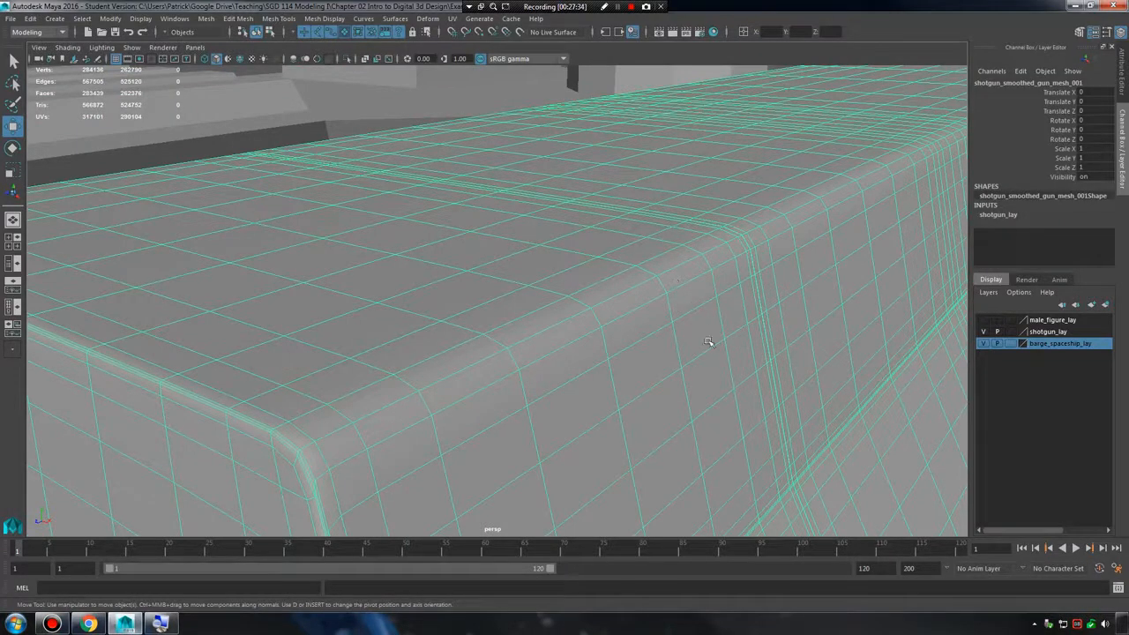
left_click_drag(570, 303, 587, 327, "alt")
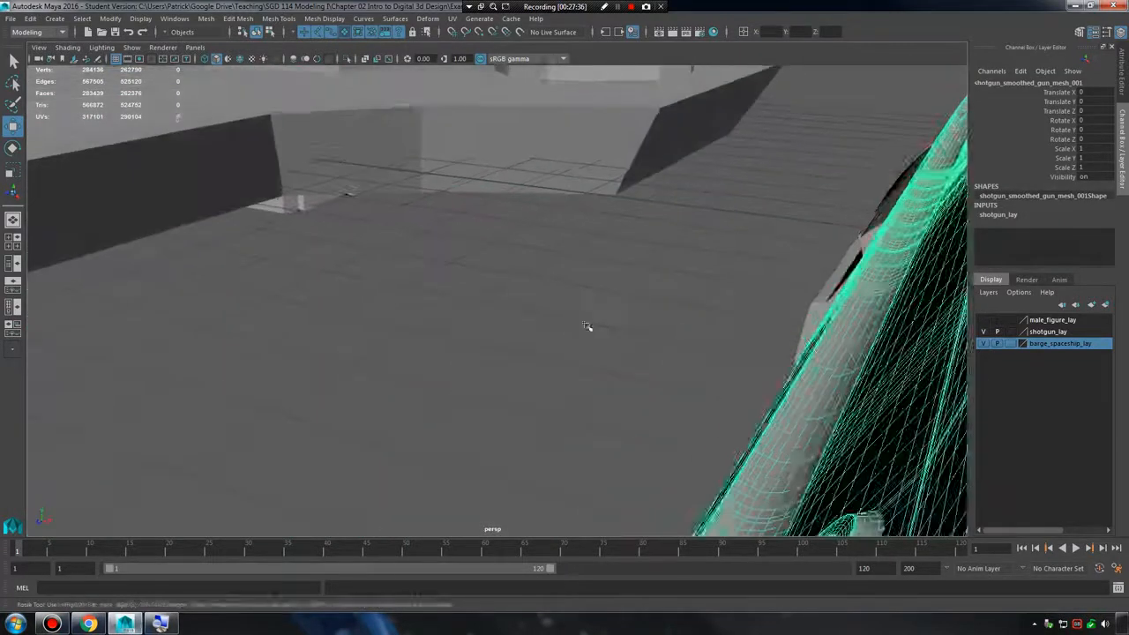
middle_click_drag(587, 327, 559, 232, "alt")
right_click_drag(556, 232, 549, 218)
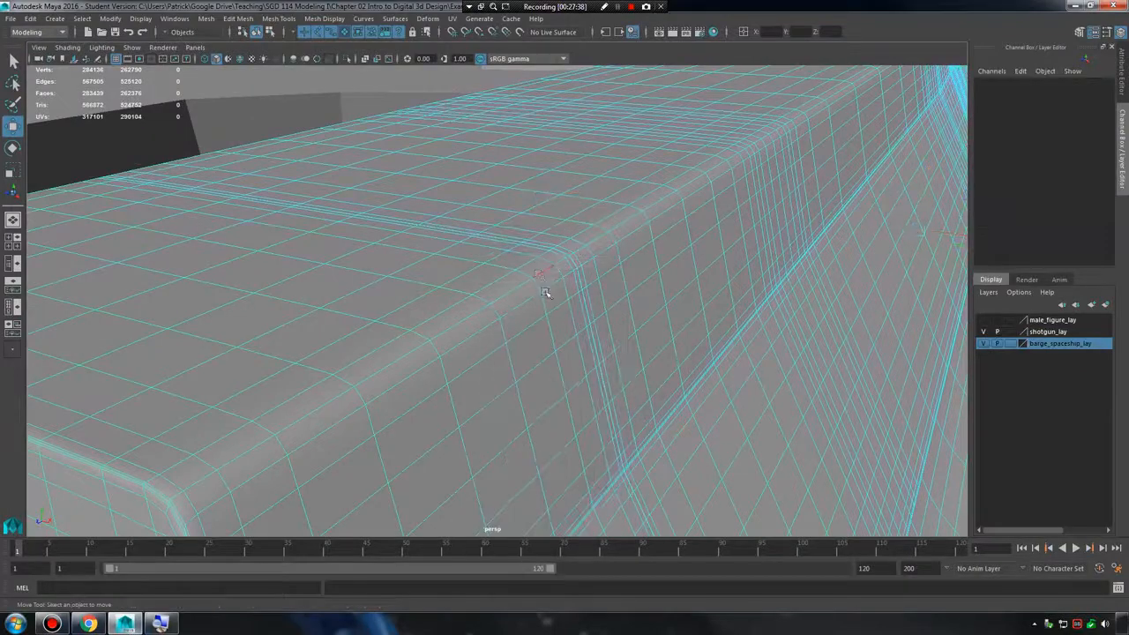
Select single edges on the shotgun's upper body and frame each one to examine the edge spacing up close.
left_click(541, 272)
key("f")
right_click_drag(709, 305, 663, 290, "alt")
left_click_drag(663, 290, 762, 302, "alt")
right_click_drag(762, 303, 767, 304, "alt")
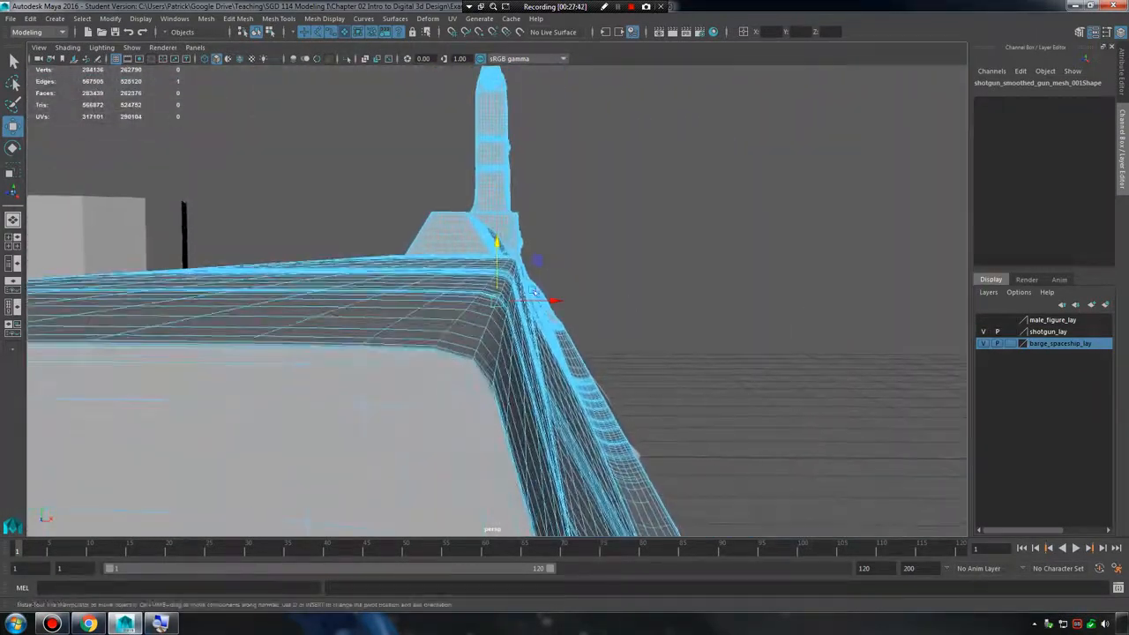
left_click_drag(444, 303, 558, 292, "alt")
left_click(610, 263)
key("f")
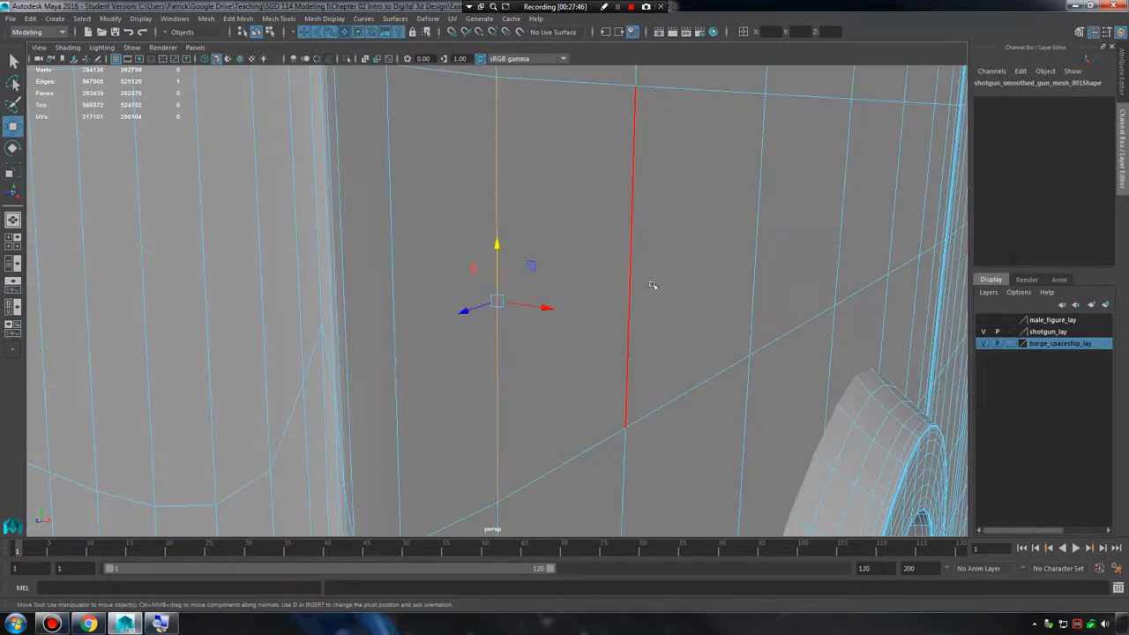
mouse_move(630, 300)
right_mouse_down("alt")
mouse_move(612, 297)
mouse_move(643, 296)
right_mouse_up("alt")
left_click_drag(535, 298, 430, 276, "alt")
Deselect the shotgun and examine the shaded front corner of its upper body beside the round bolt.
left_click(327, 214)
left_click_drag(330, 214, 383, 217, "alt")
right_click_drag(415, 202, 462, 184)
right_click_drag(462, 188, 421, 212, "alt")
left_click_drag(421, 212, 584, 253, "alt")
right_click_drag(585, 252, 650, 273, "alt")
left_click_drag(650, 273, 592, 262, "alt")
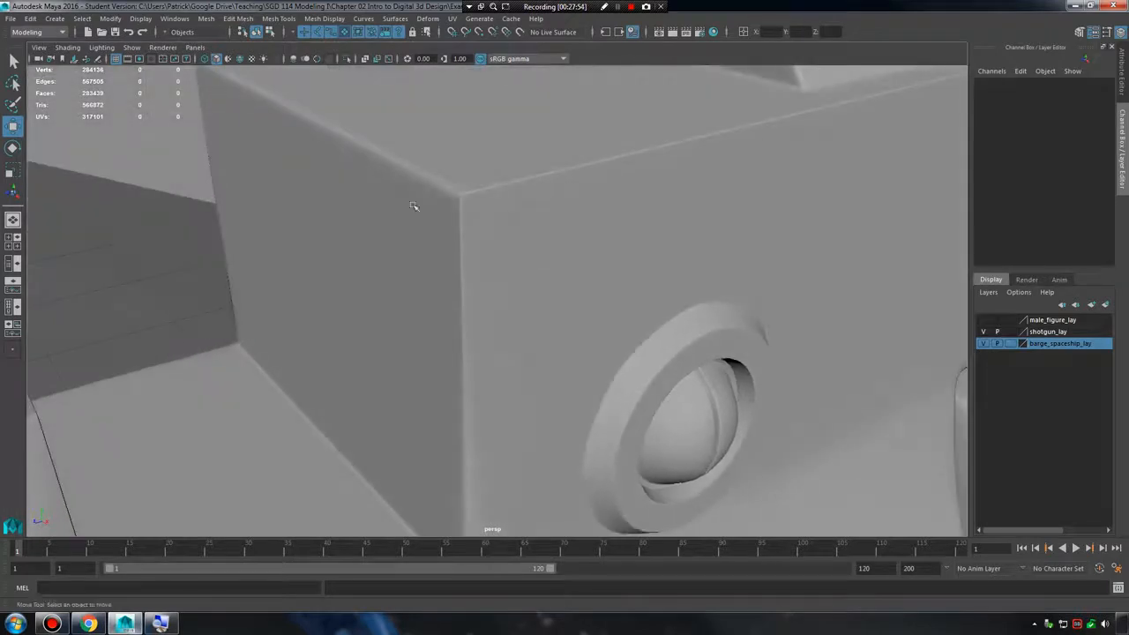
right_click_drag(413, 206, 459, 282, "alt")
right_click_drag(647, 297, 489, 355, "alt")
middle_click_drag(489, 354, 527, 303, "alt")
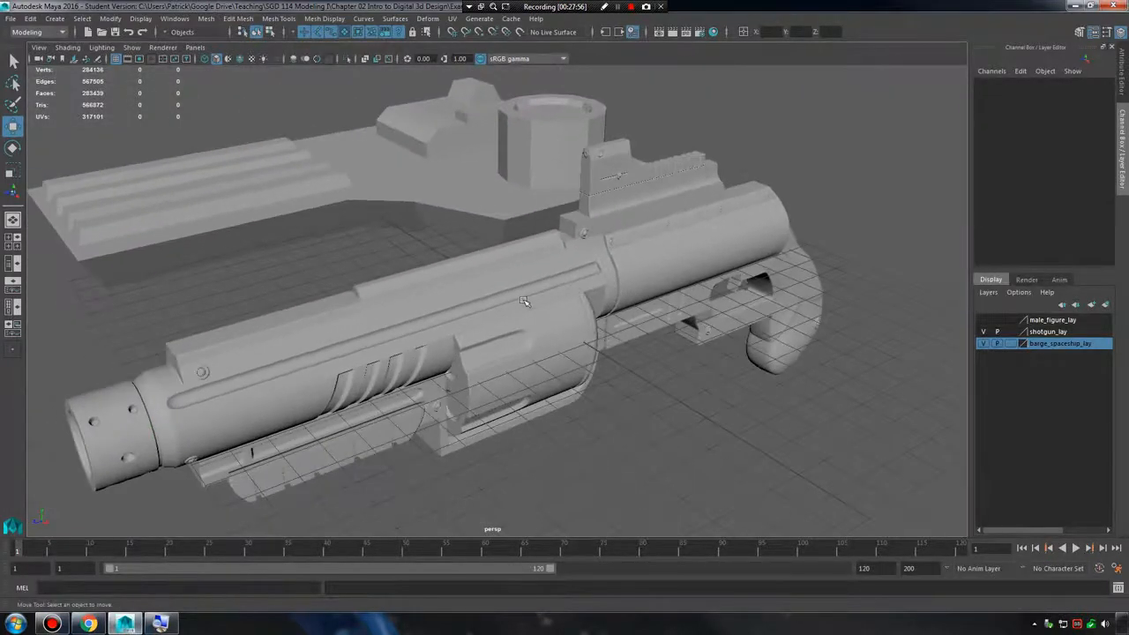
Select the shotgun's main mesh and chamber together to read their combined polygon counts, then clear the selection.
left_click_drag(604, 347, 687, 320, "alt")
right_click_drag(688, 320, 608, 342, "alt")
left_click_drag(609, 342, 615, 304, "alt")
right_click_drag(616, 304, 663, 300, "alt")
middle_click_drag(593, 289, 672, 287, "alt")
left_click_drag(672, 287, 745, 314)
middle_click_drag(745, 314, 672, 314, "alt")
right_click_drag(672, 314, 750, 412, "alt")
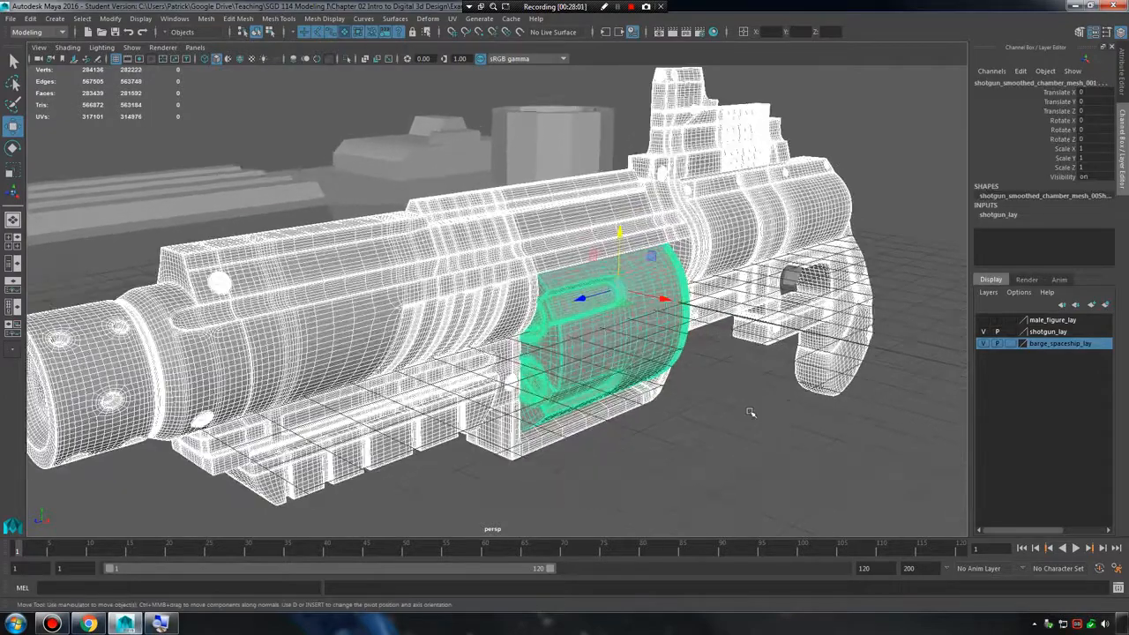
left_click(753, 419)
left_click_drag(748, 410, 679, 363, "alt")
Select only the shotgun's main mesh, examine its wireframe from the front, and deselect it.
left_click(684, 234)
right_click_drag(608, 314, 582, 345, "alt")
middle_click_drag(582, 345, 527, 335, "alt")
left_click_drag(528, 335, 719, 342, "alt")
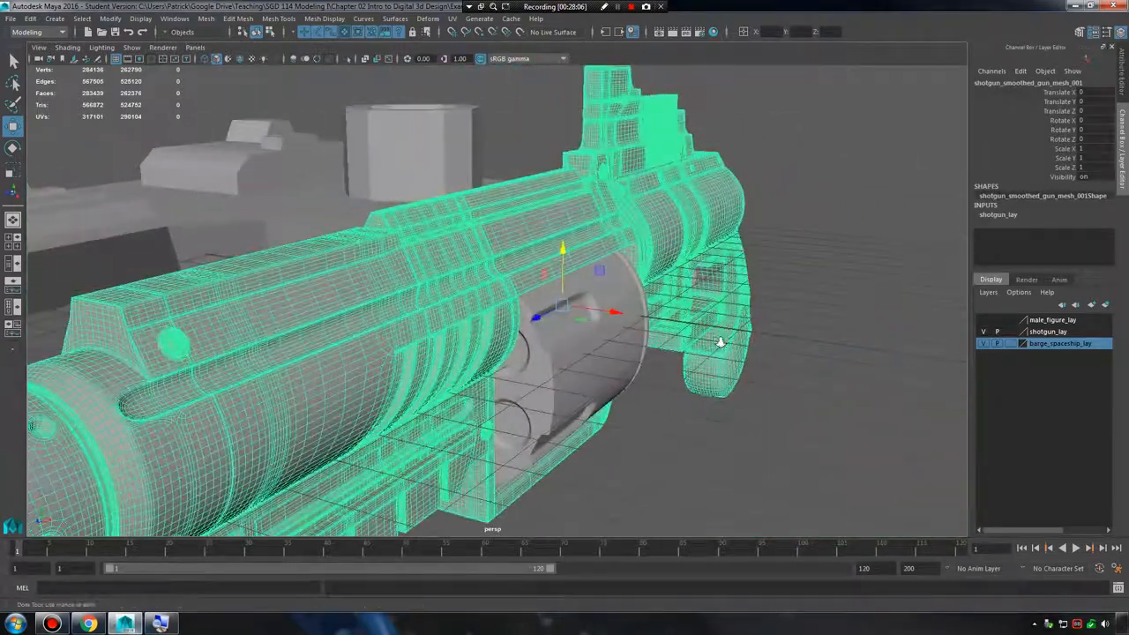
right_click_drag(720, 342, 750, 425, "alt")
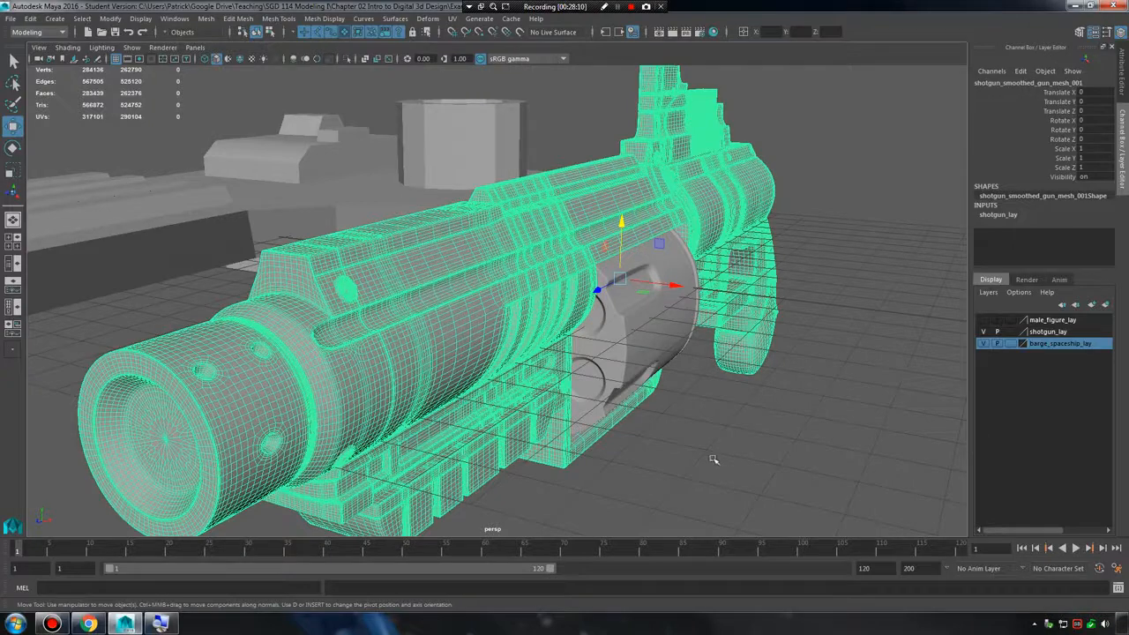
left_click(481, 309)
left_click(707, 403)
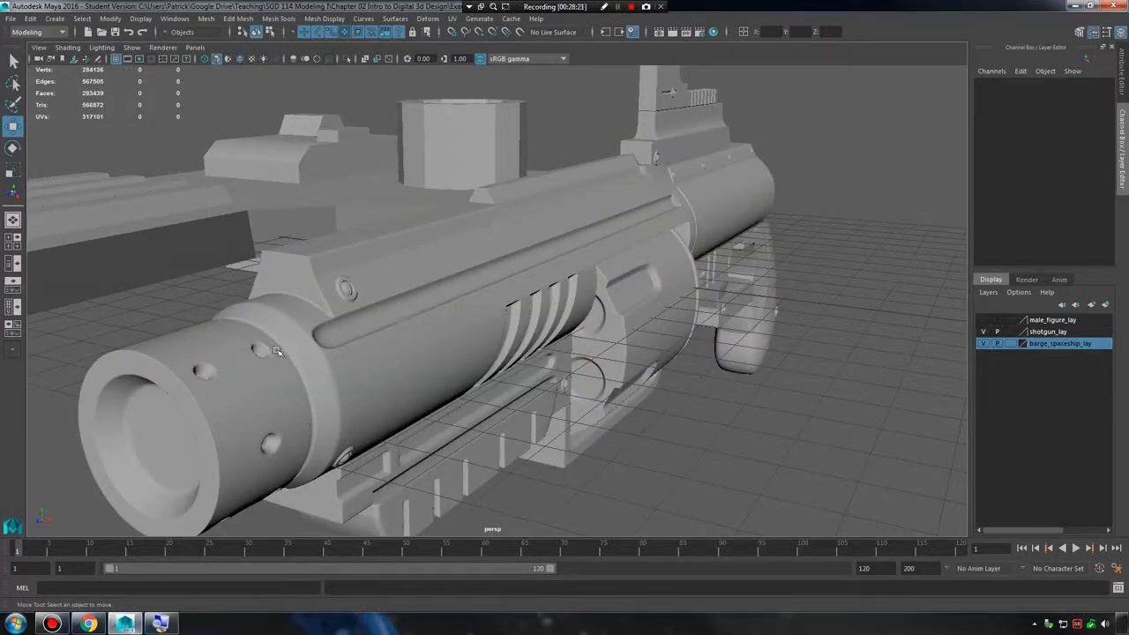
Examine the shaded barrel holes, side groove and bolt at the front of the shotgun.
middle_click_drag(249, 364, 330, 355, "alt")
right_click_drag(331, 355, 405, 343, "alt")
left_click_drag(354, 319, 330, 325, "alt")
middle_click_drag(389, 290, 515, 331, "alt")
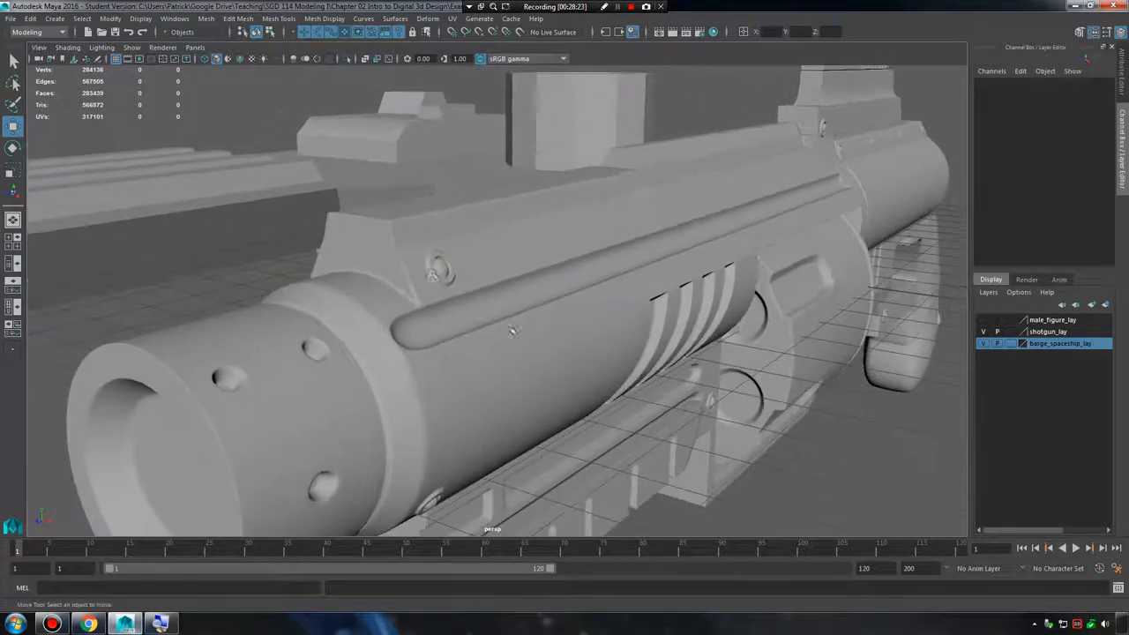
right_click_drag(433, 274, 538, 304, "alt")
right_click_drag(606, 295, 513, 283, "alt")
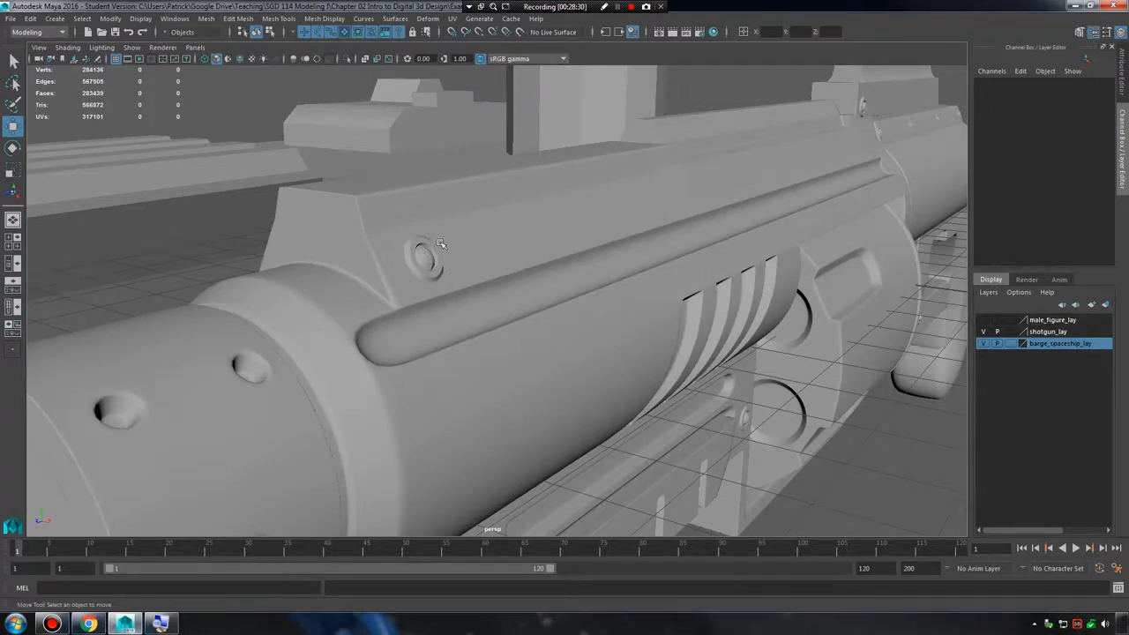
Select the barge and the shotgun's main mesh together and separately to compare their polygon counts.
left_click(555, 230)
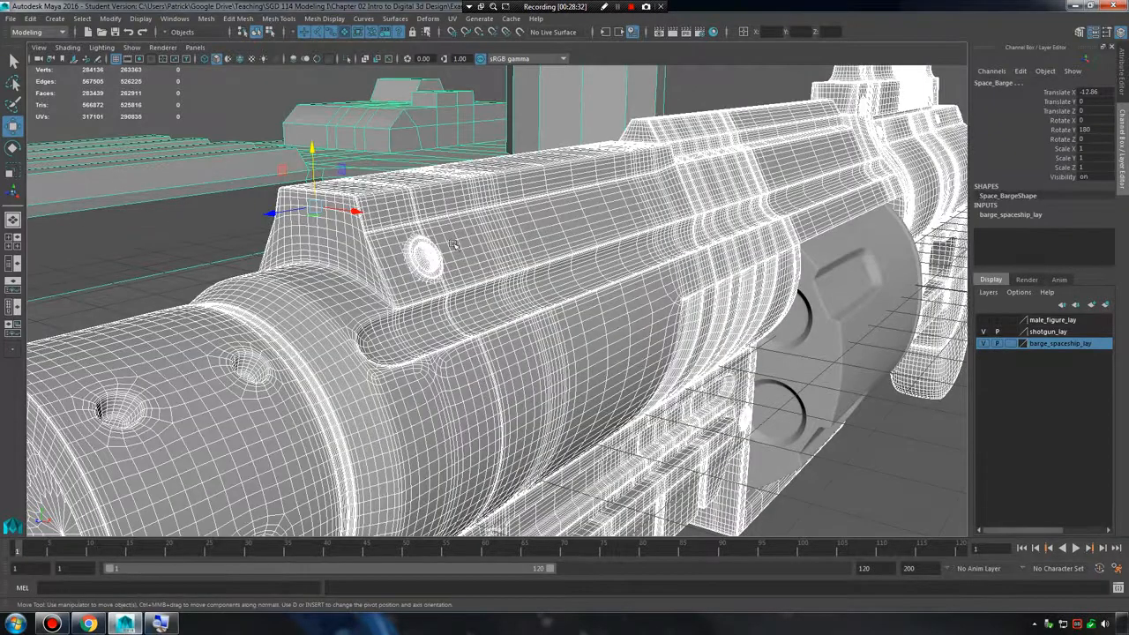
left_click(471, 246)
left_click(197, 249)
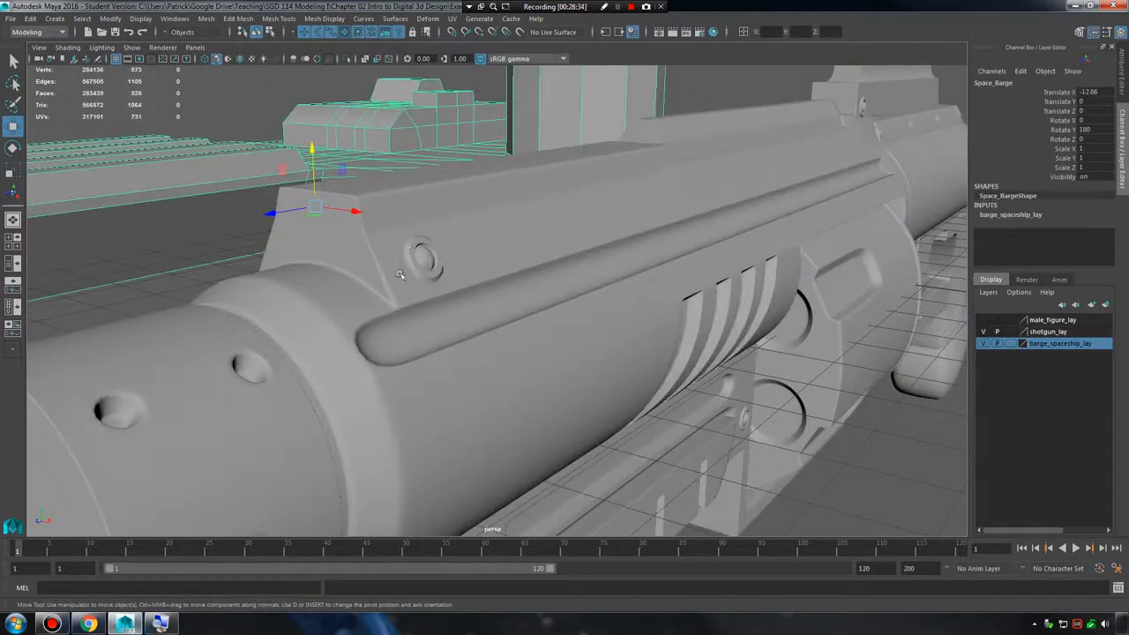
left_click(443, 260)
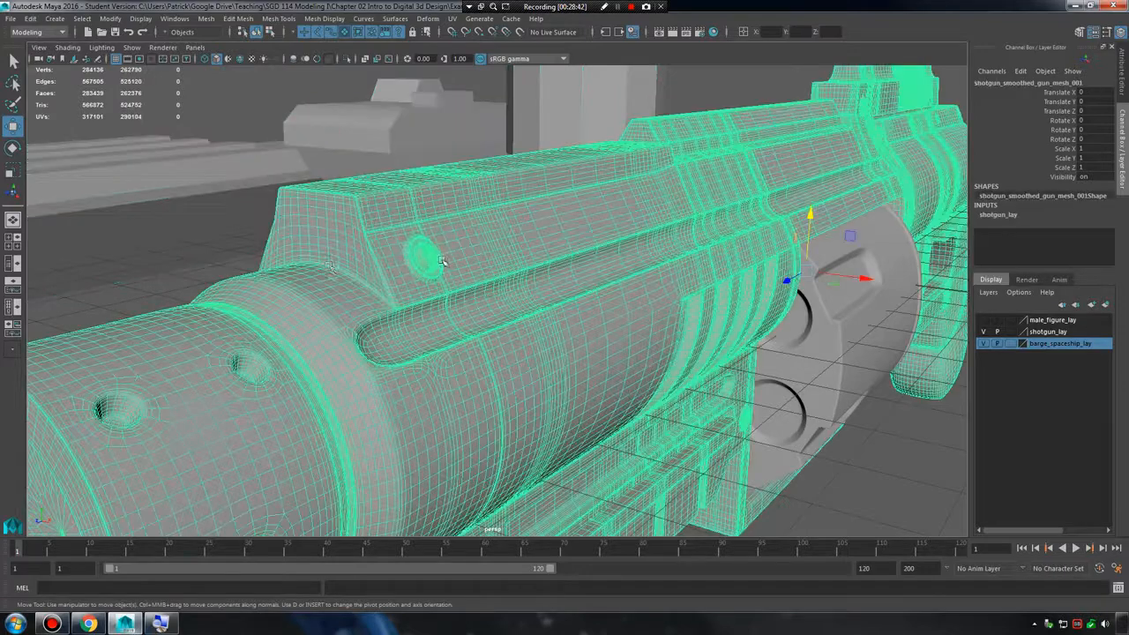
left_click(212, 269)
Review the shotgun's surface detail in shaded display and with its main mesh selected, then clear the selection.
scroll(547, 313, "down", 5)
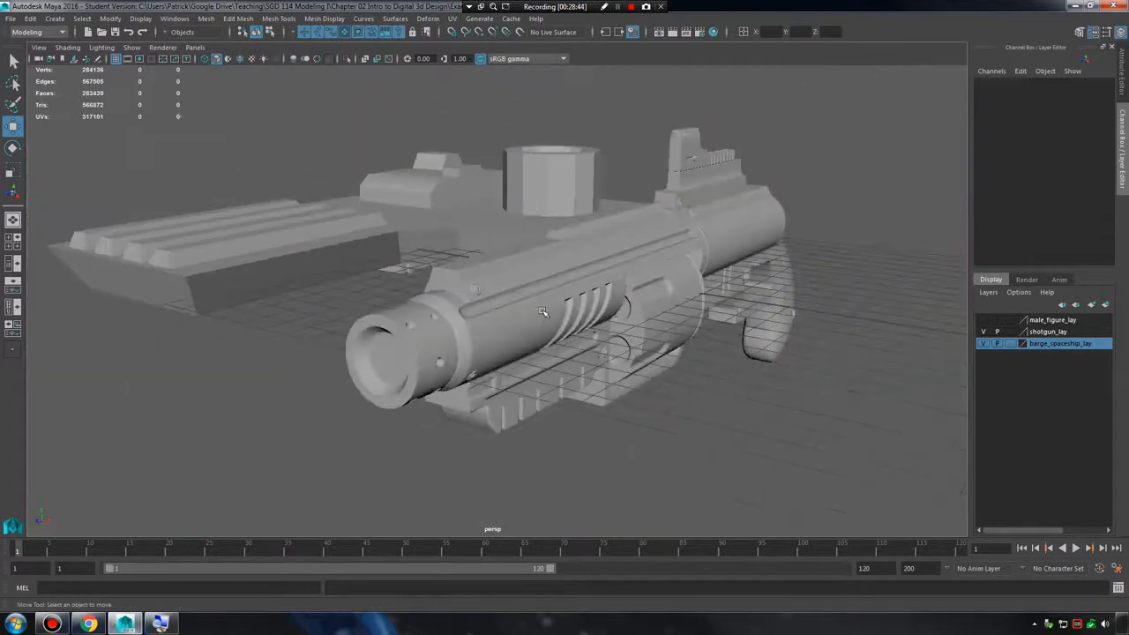
right_click_drag(510, 313, 721, 348, "alt")
left_click_drag(720, 348, 690, 320, "alt")
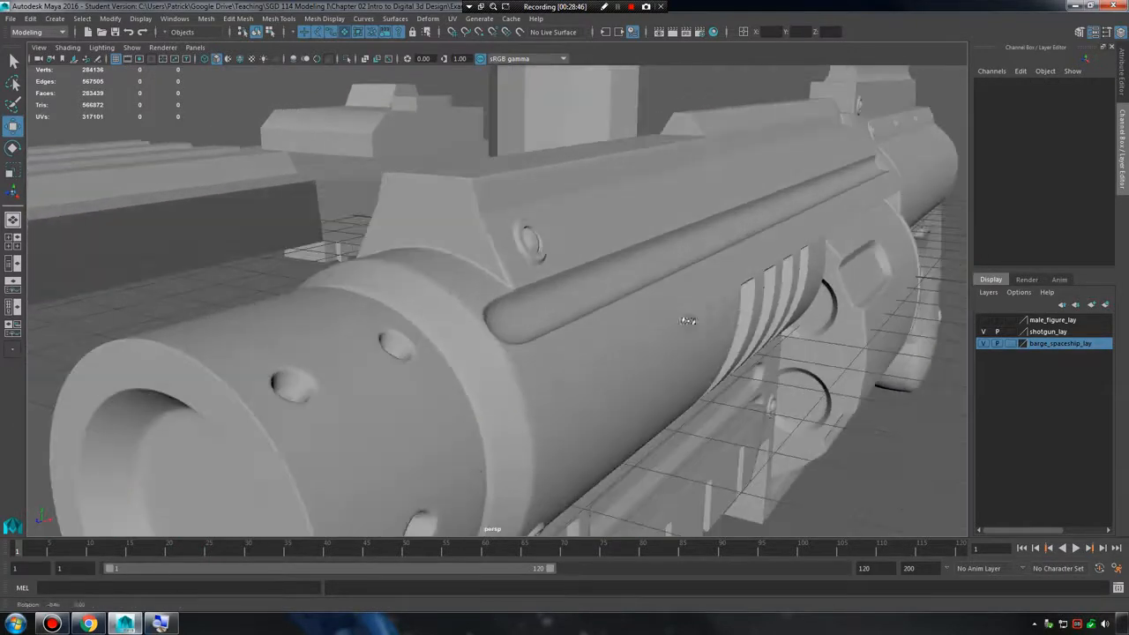
right_click_drag(690, 321, 683, 268, "alt")
left_click_drag(684, 267, 693, 277, "alt")
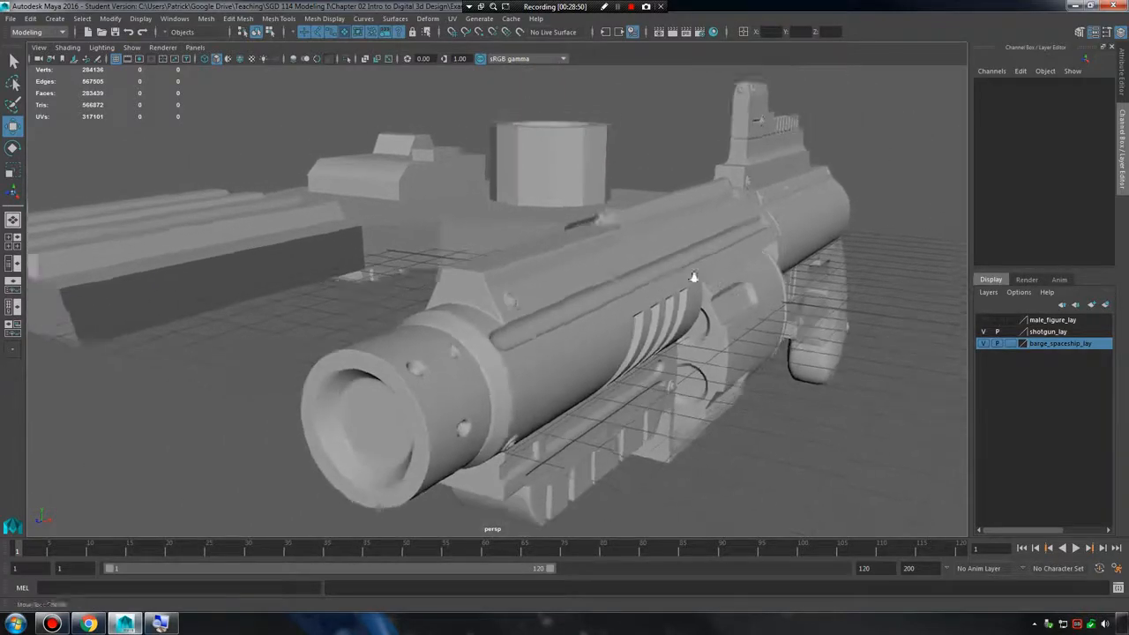
right_click_drag(693, 277, 740, 304, "alt")
left_click(741, 304)
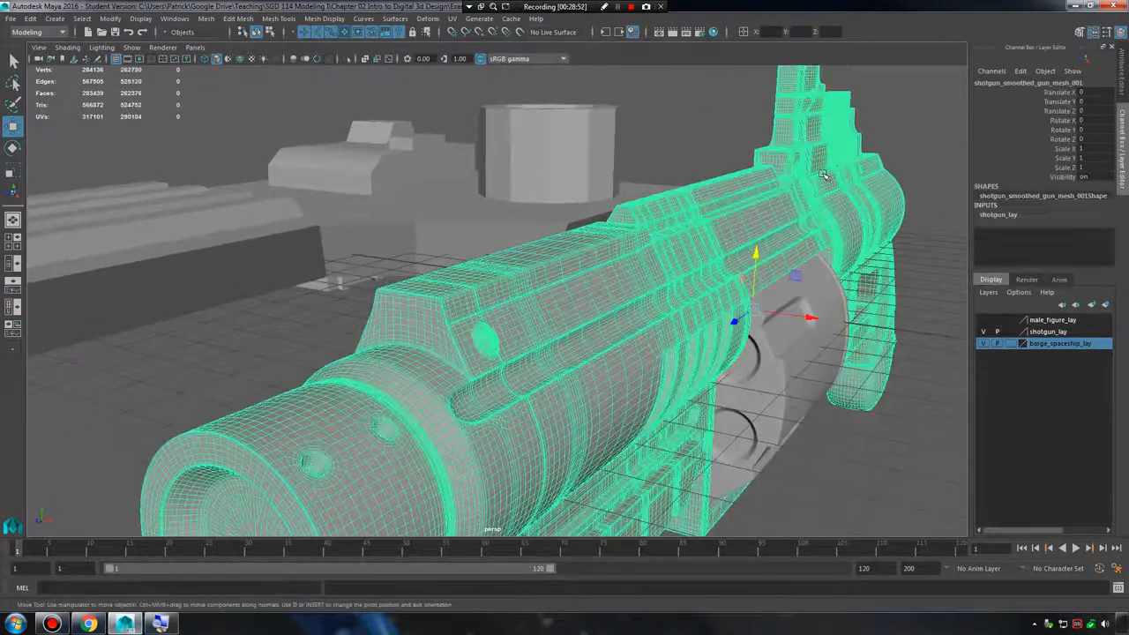
left_click_drag(741, 304, 743, 346, "alt")
left_click(739, 441)
Examine the unselected shotgun from several side and front angles, ending with the whole gun in view.
left_click_drag(739, 441, 609, 436, "alt")
right_click_drag(609, 435, 620, 431, "alt")
left_click_drag(620, 431, 728, 430, "alt")
right_click_drag(728, 430, 620, 393, "alt")
left_click_drag(620, 393, 605, 392, "alt")
right_click_drag(605, 391, 693, 408, "alt")
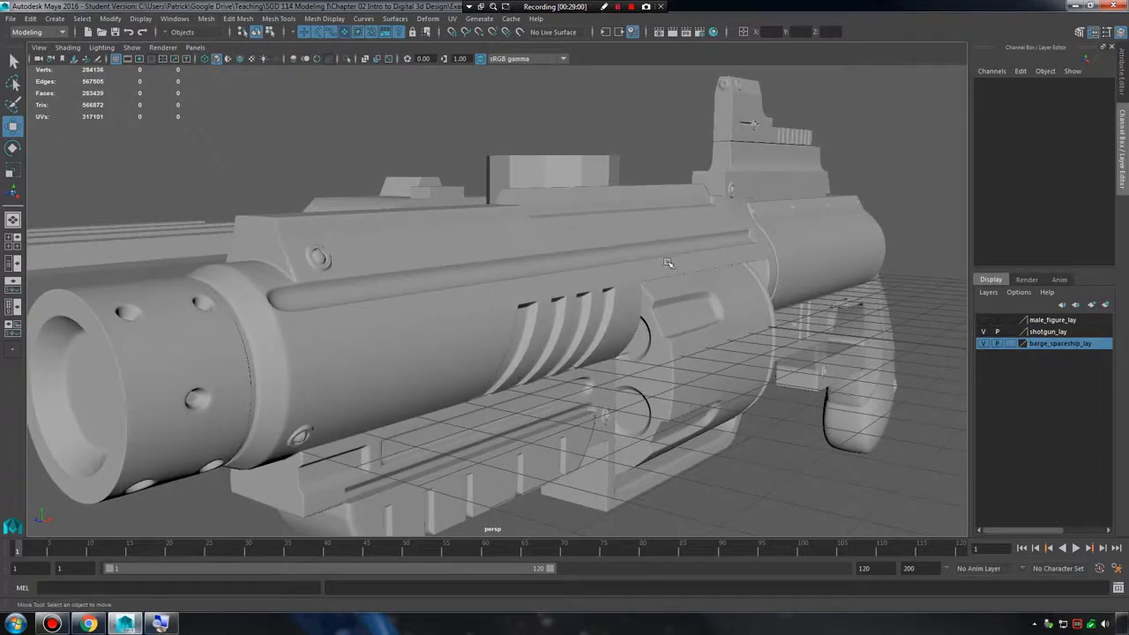
right_click_drag(833, 265, 739, 264, "alt")
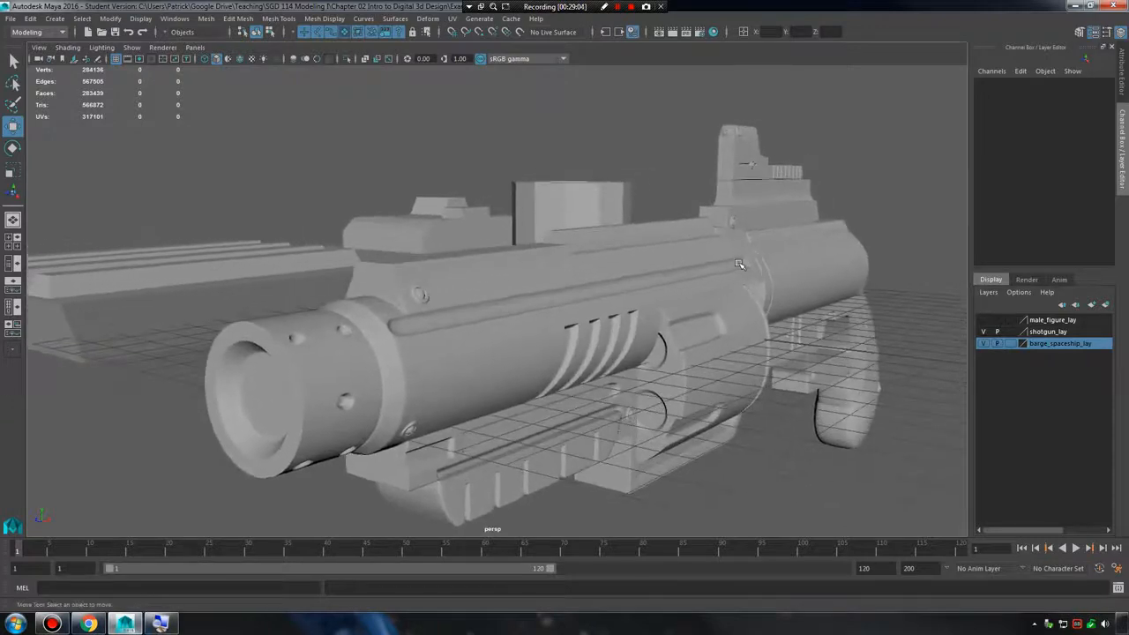
left_click_drag(738, 264, 752, 265, "alt")
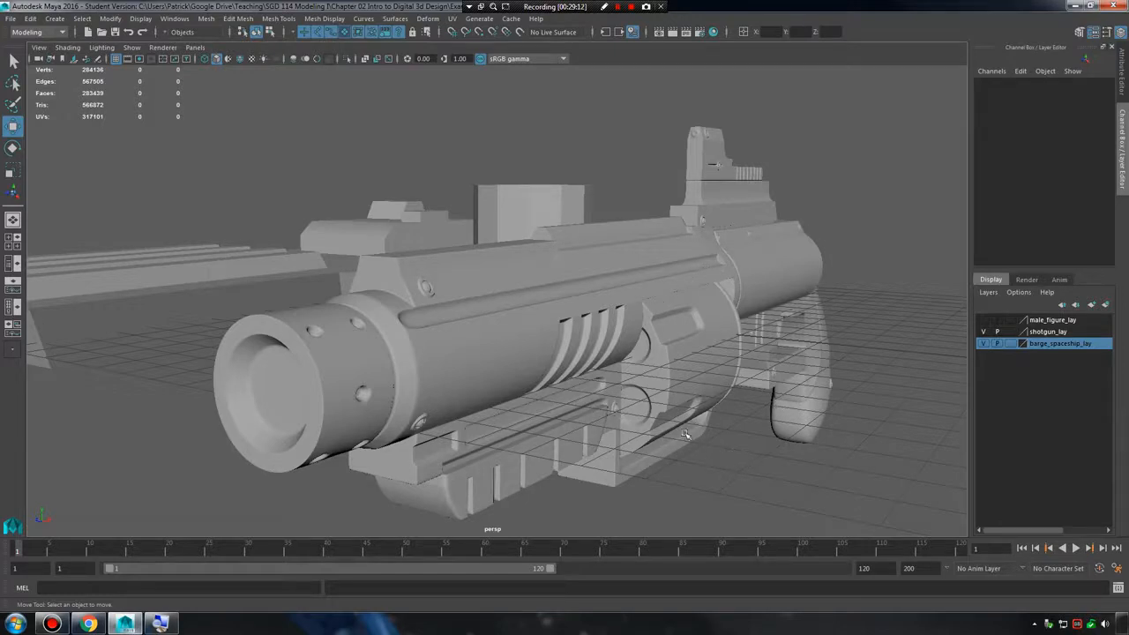
Select the shotgun's chamber and main mesh in turn to check their polygon counts, then clear the selection.
left_click(646, 392)
left_click(776, 480)
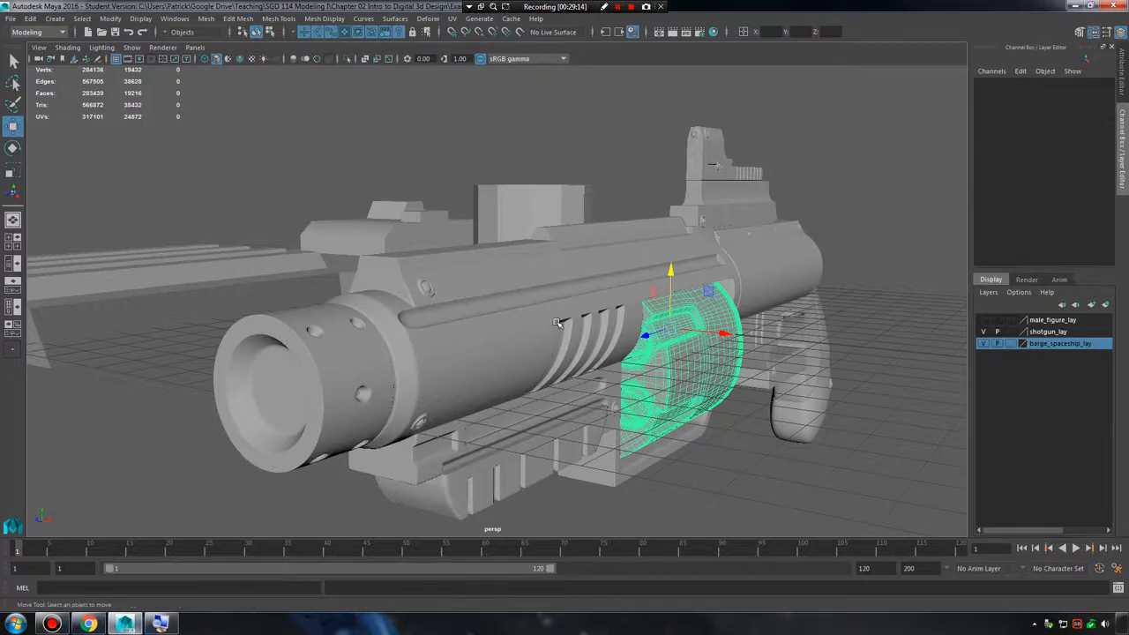
left_click(565, 323)
left_click(742, 463)
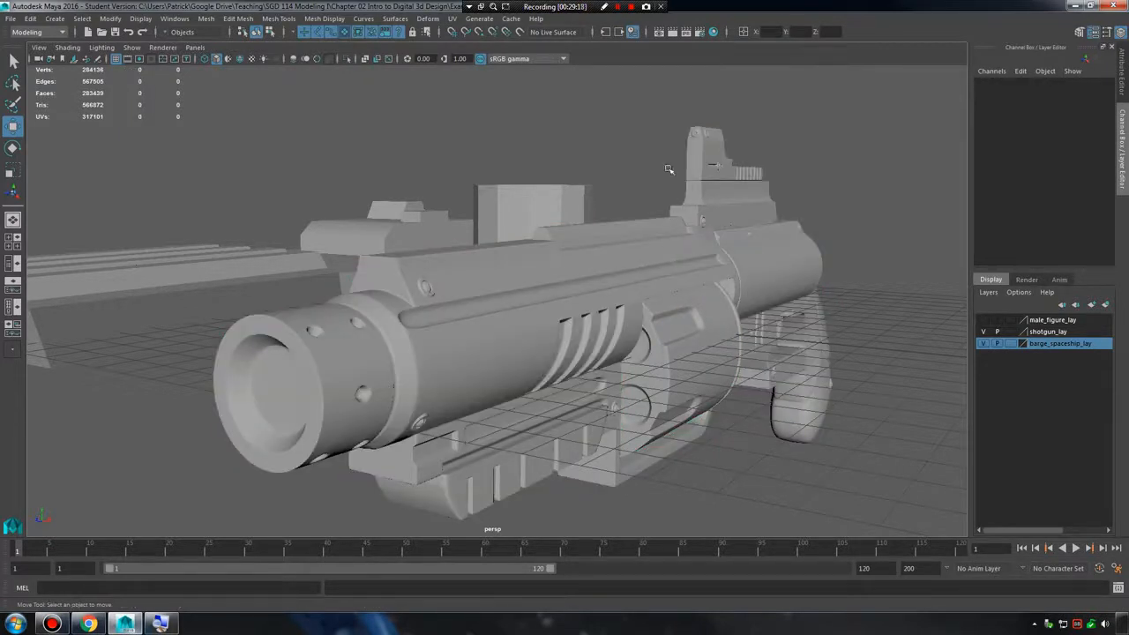
Render the current frame of the perspective view and minimize the Output Window covering the render.
left_click(674, 35)
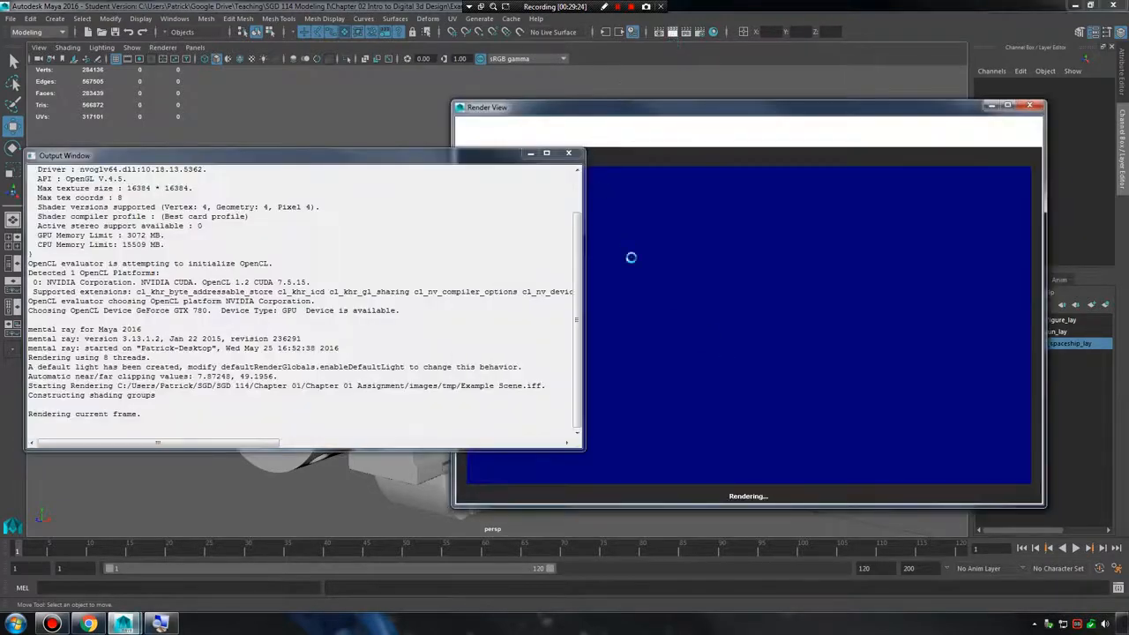
left_click(530, 154)
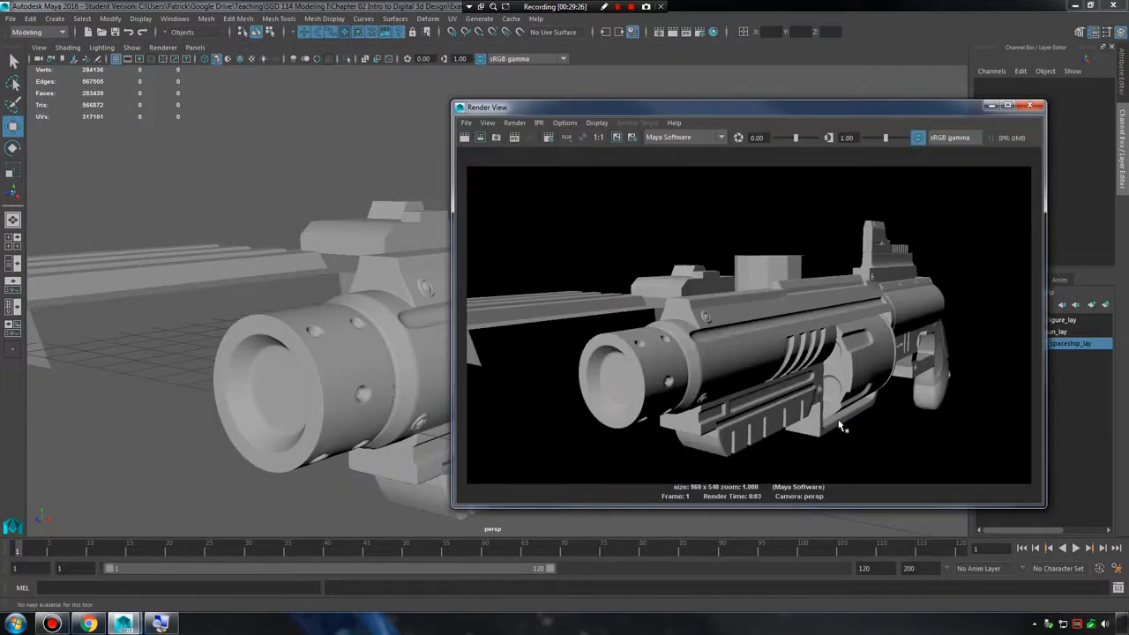
Minimize the Render View, select the shotgun's main mesh and the barge in turn to compare their polygon counts, and clear the selection.
left_click(767, 507)
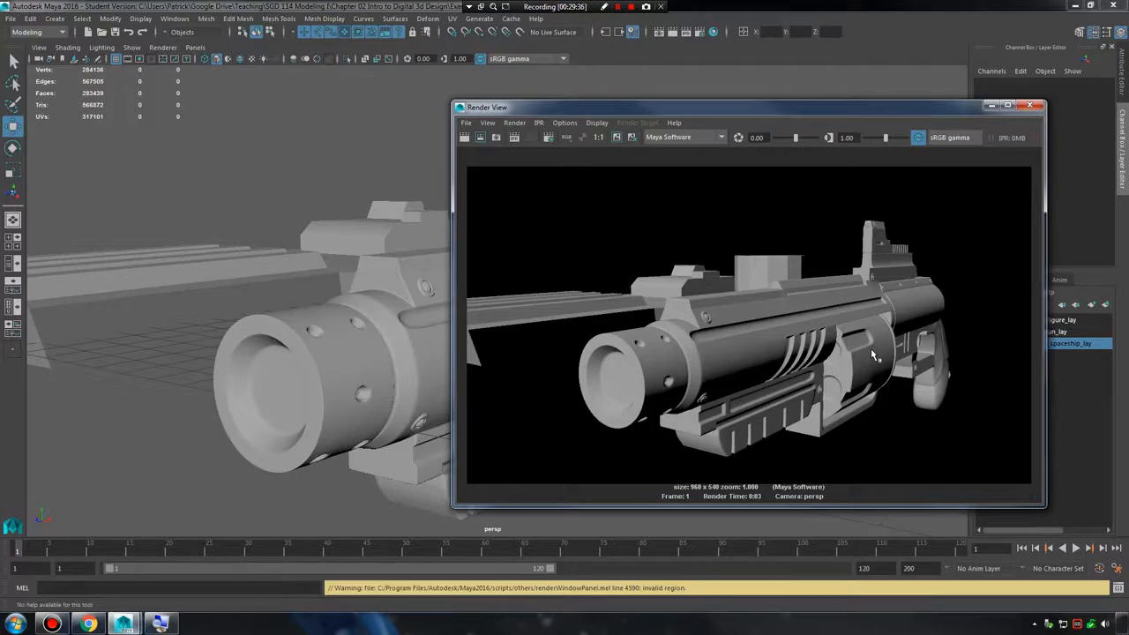
left_click(991, 105)
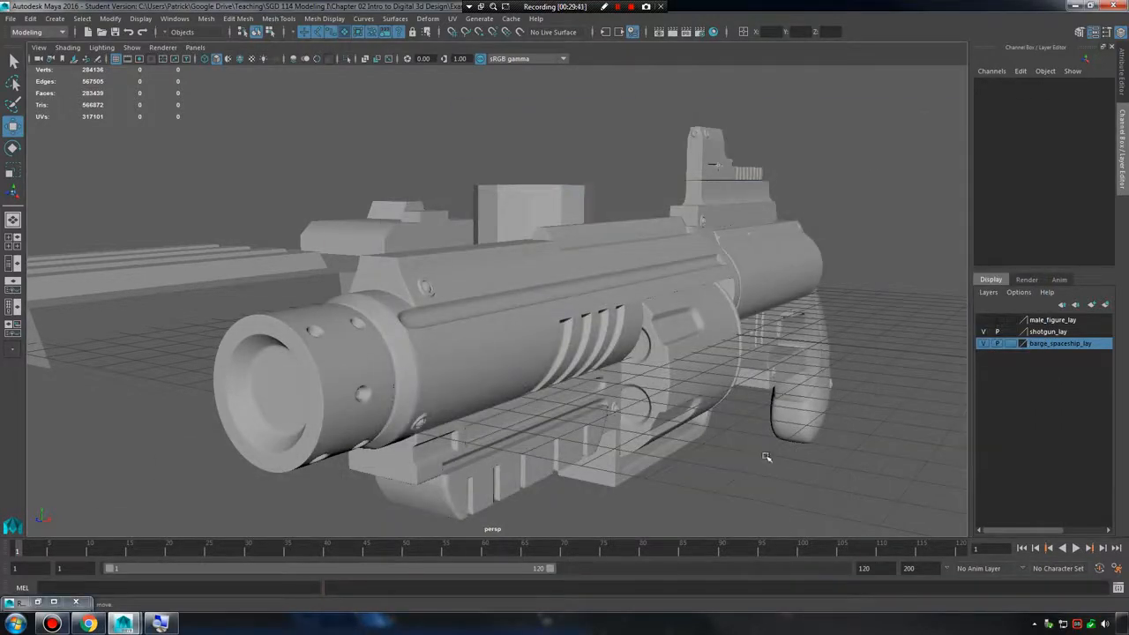
left_click(632, 339)
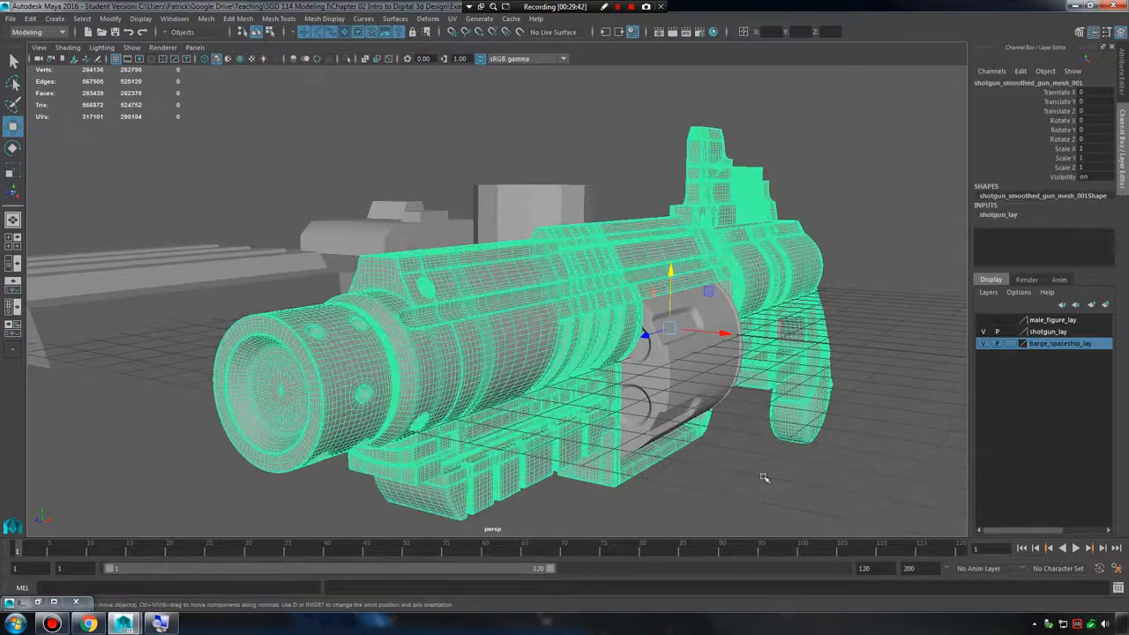
left_click(334, 290)
left_click(281, 272)
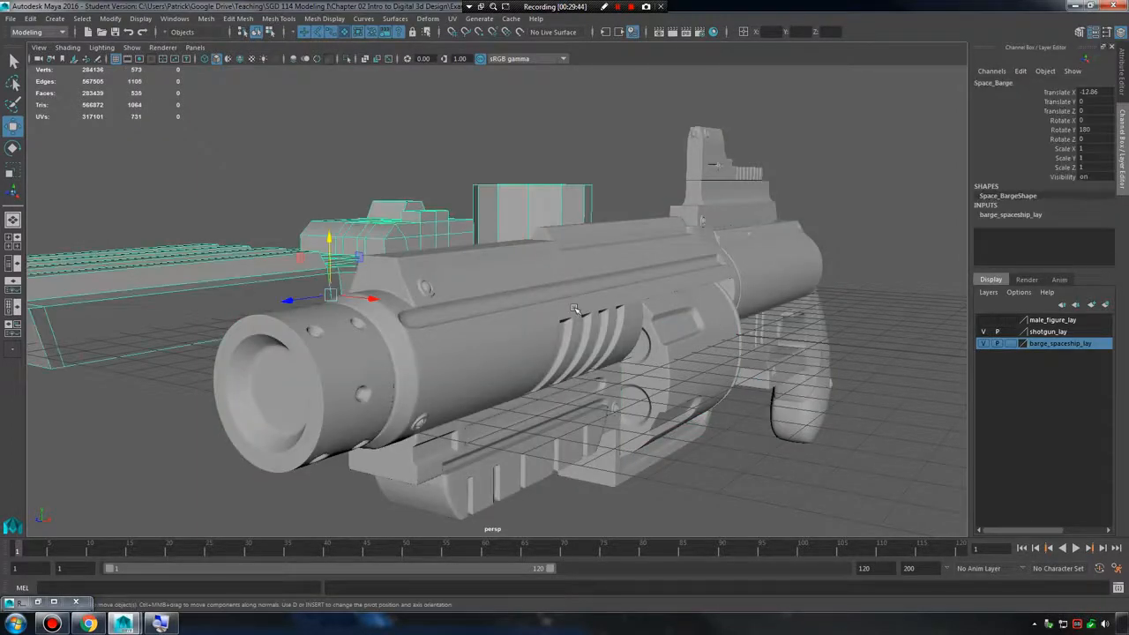
left_click(629, 328)
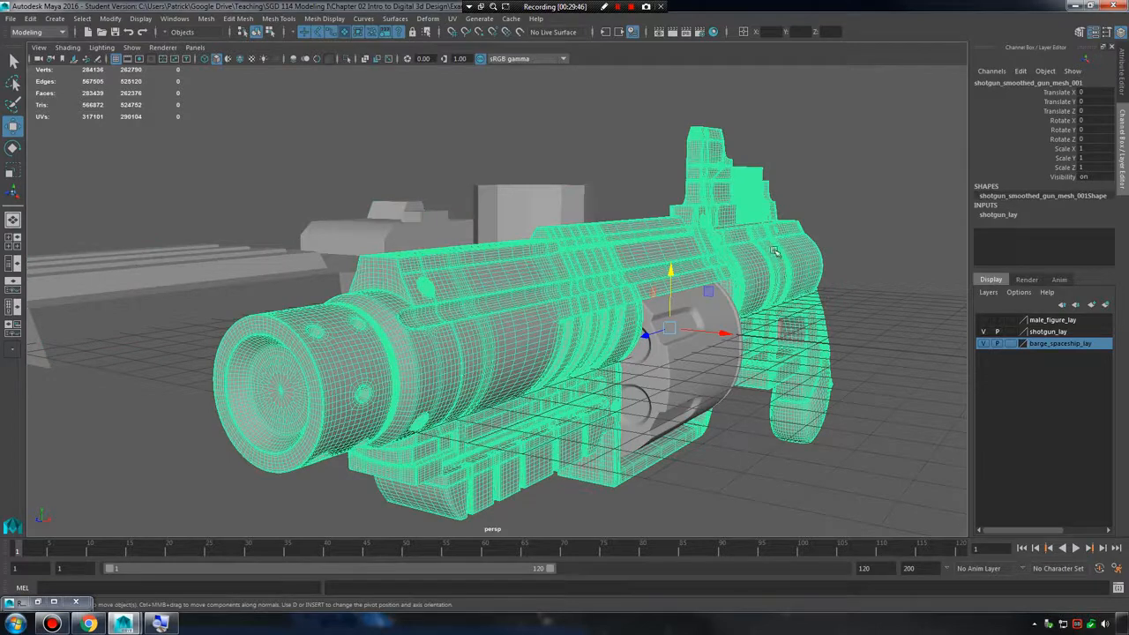
left_click(760, 502)
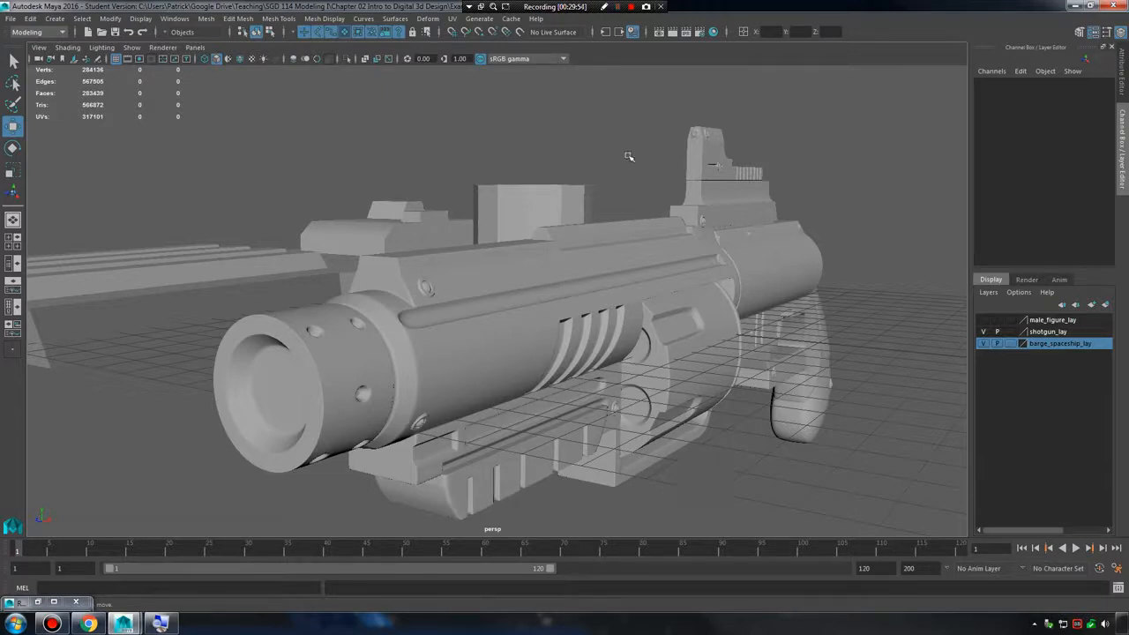
Examine the shotgun and the barge behind it together from several front and side angles.
right_click_drag(721, 148, 582, 157, "alt")
left_click_drag(582, 157, 608, 198, "alt")
right_click_drag(608, 198, 650, 209, "alt")
left_click_drag(645, 210, 647, 202, "alt")
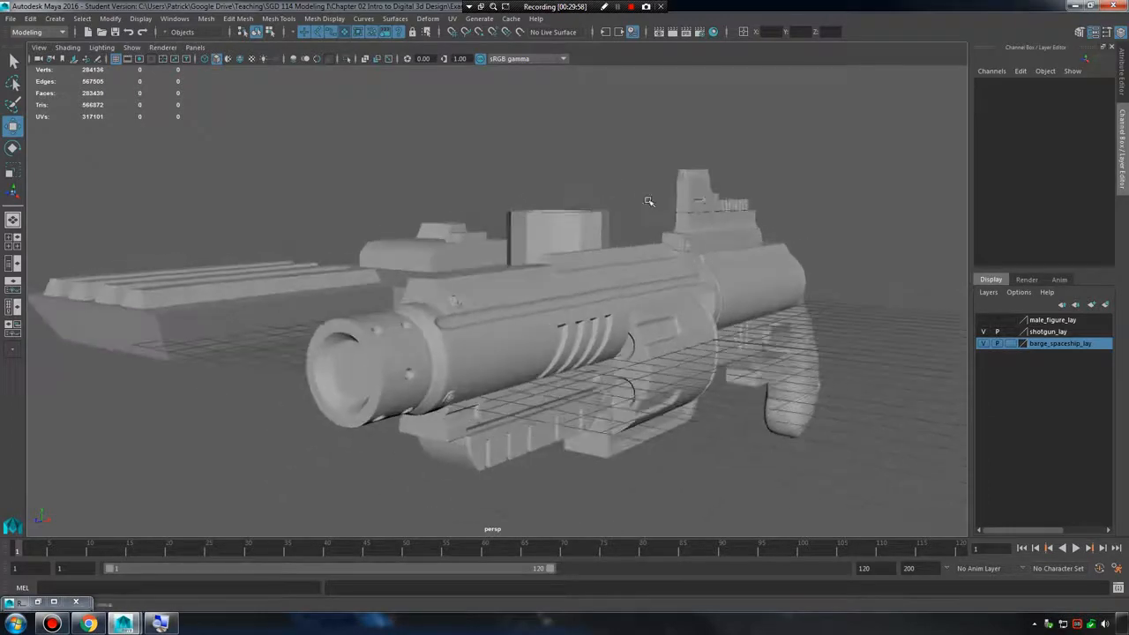
right_click_drag(647, 202, 573, 194, "alt")
middle_click_drag(572, 194, 578, 217, "alt")
right_click_drag(577, 217, 600, 209, "alt")
left_click_drag(600, 209, 648, 191, "alt")
right_click_drag(648, 191, 645, 196, "alt")
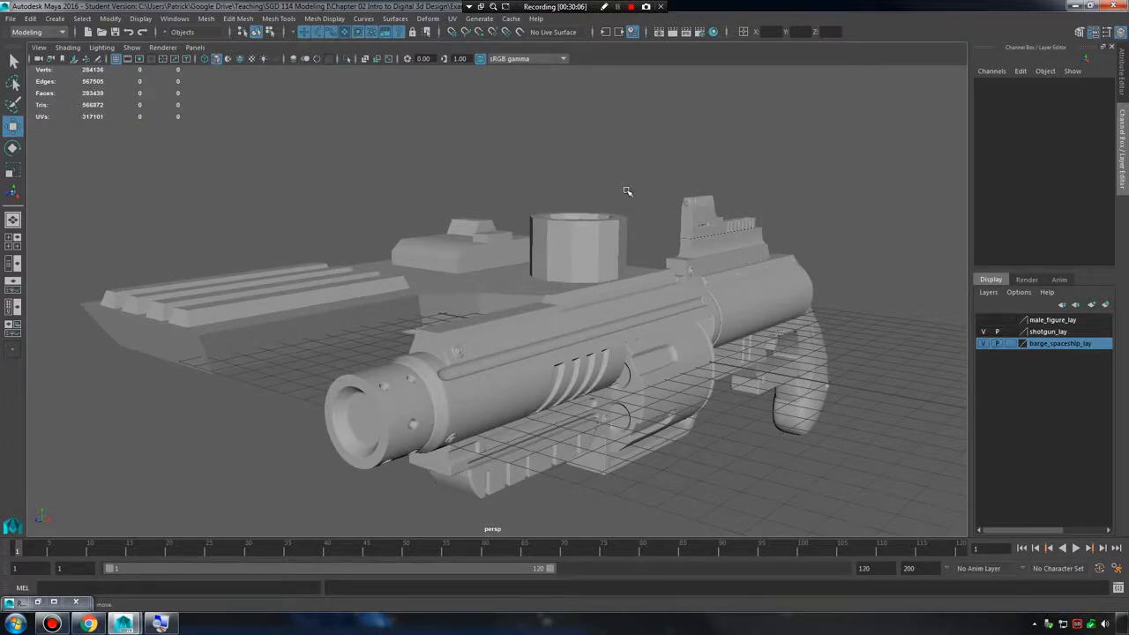
Select both models, hide the shotgun and barge layers, and clear the selection.
left_click_drag(298, 180, 854, 465)
left_click(984, 343)
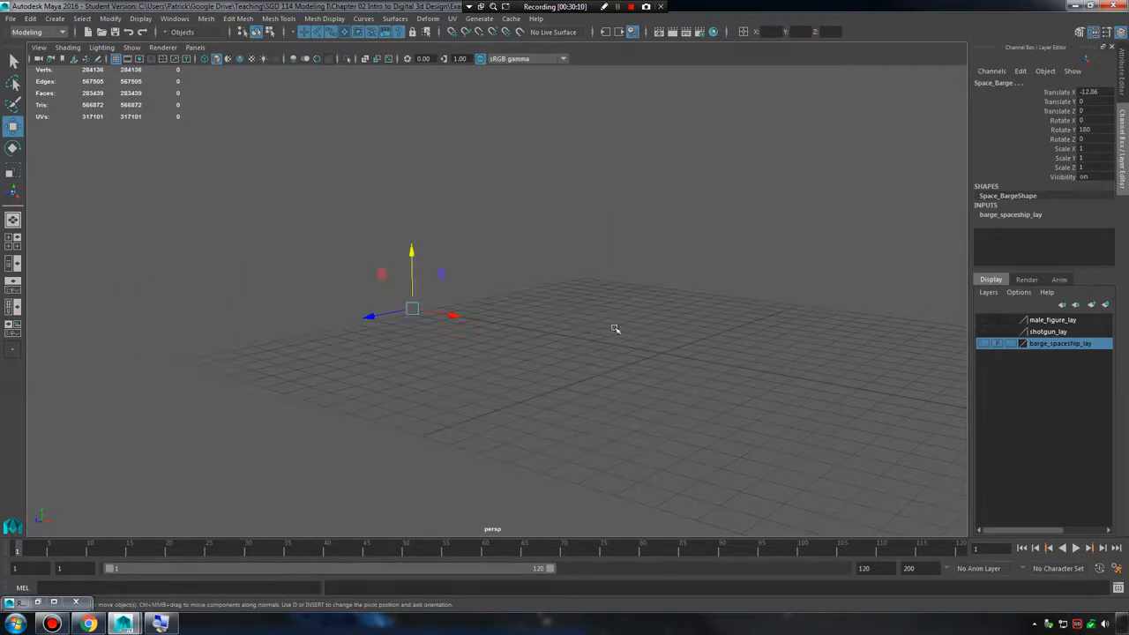
left_click(581, 337)
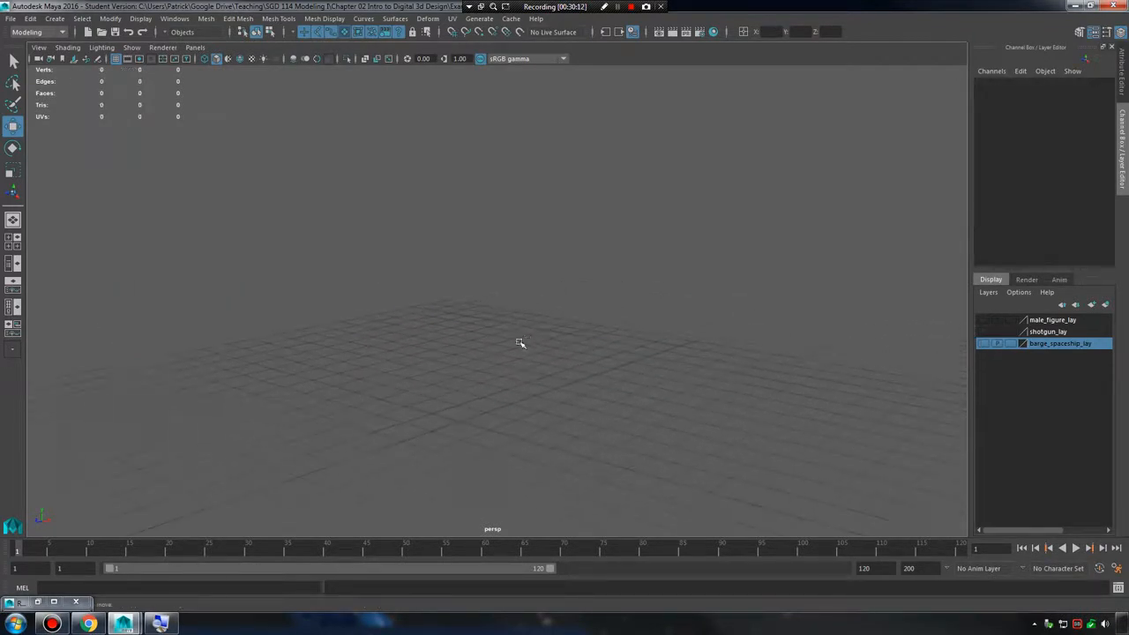
Create a default polygon cube at the origin and frame it in the perspective view.
scroll(523, 329, "up", 5)
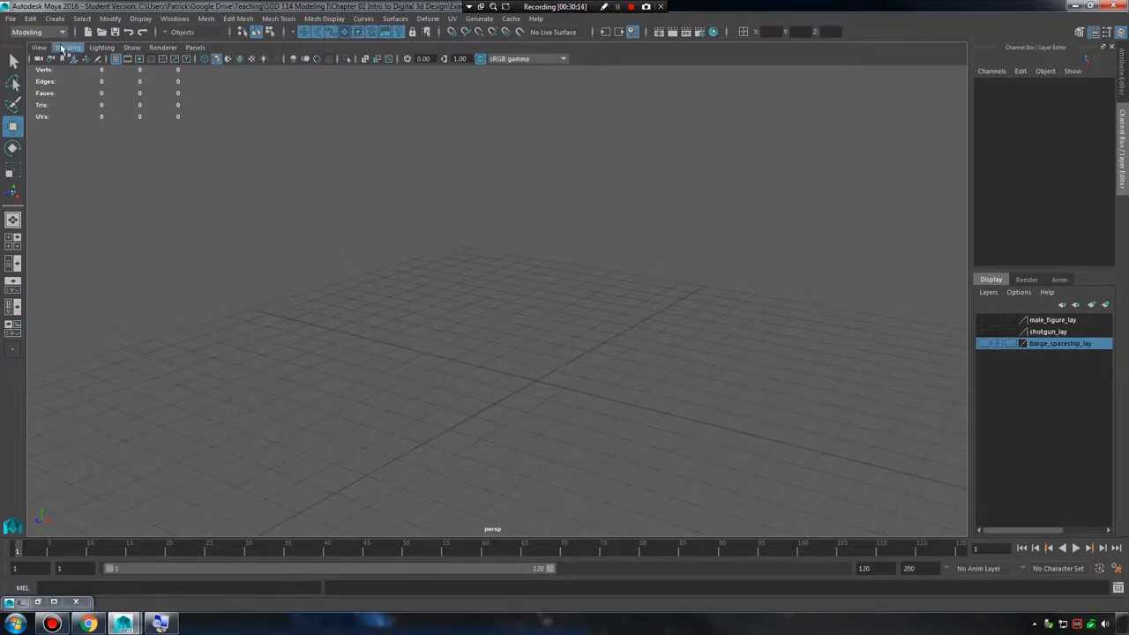
left_click(53, 19)
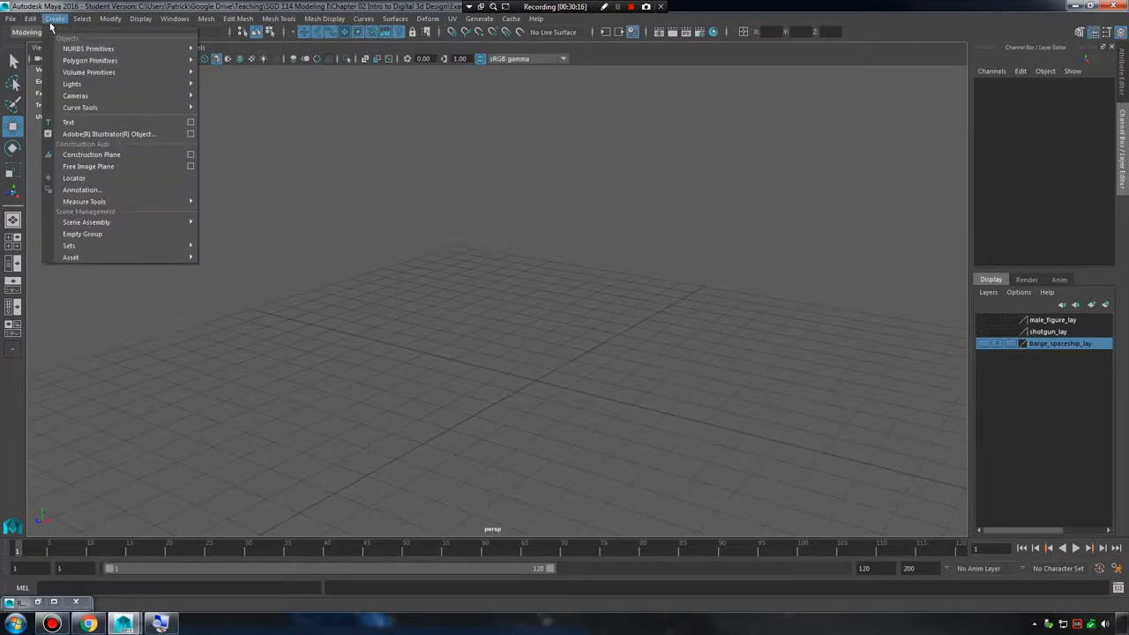
mouse_move(72, 60)
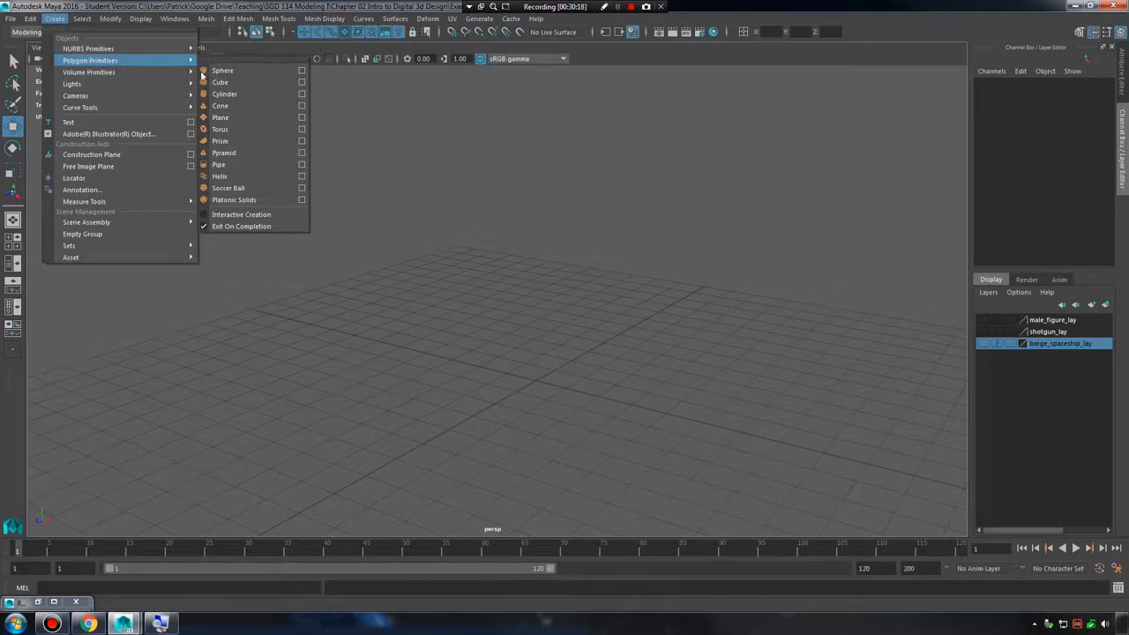
left_click(251, 81)
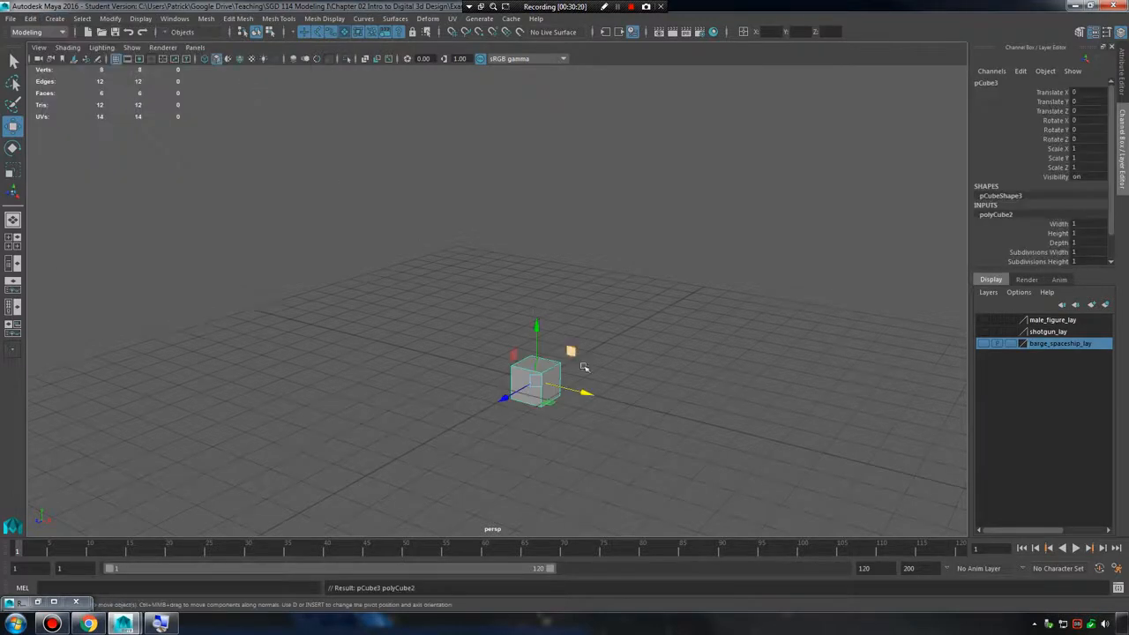
key("f")
scroll(620, 361, "down", 4)
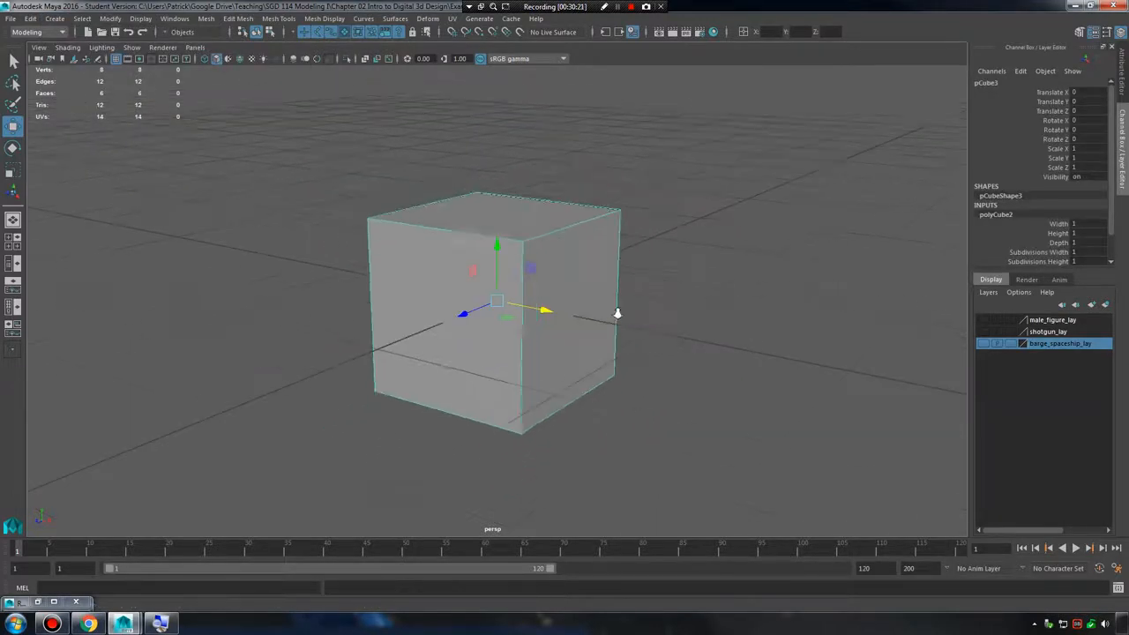
Create a default polygon sphere and move it along X to about -2.67, clear of the cube.
left_click(55, 19)
mouse_move(101, 73)
left_click(223, 73)
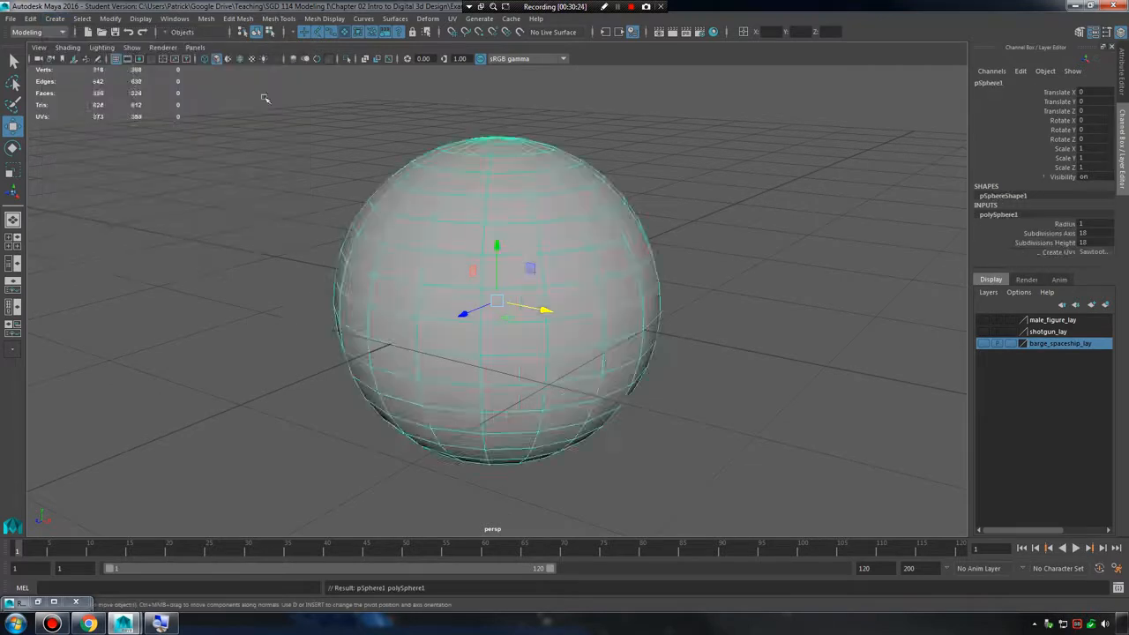
scroll(633, 374, "down", 2)
left_click_drag(543, 308, 263, 258)
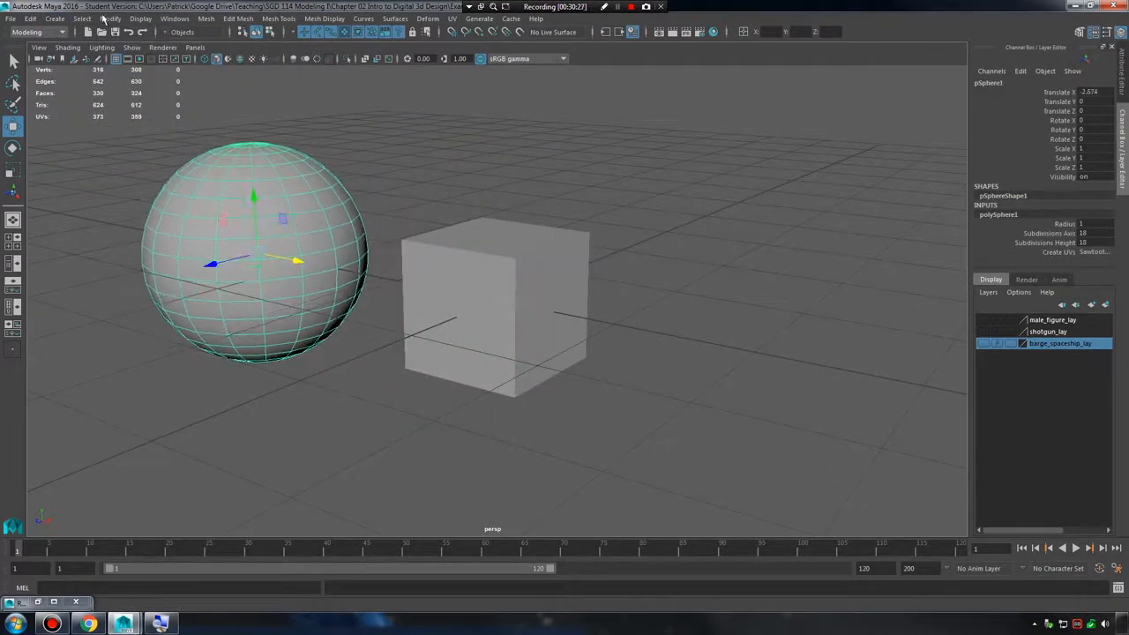
Create a polygon cylinder with the default settings and move it along Z to about -4.16, behind the cube.
left_click(55, 19)
mouse_move(97, 64)
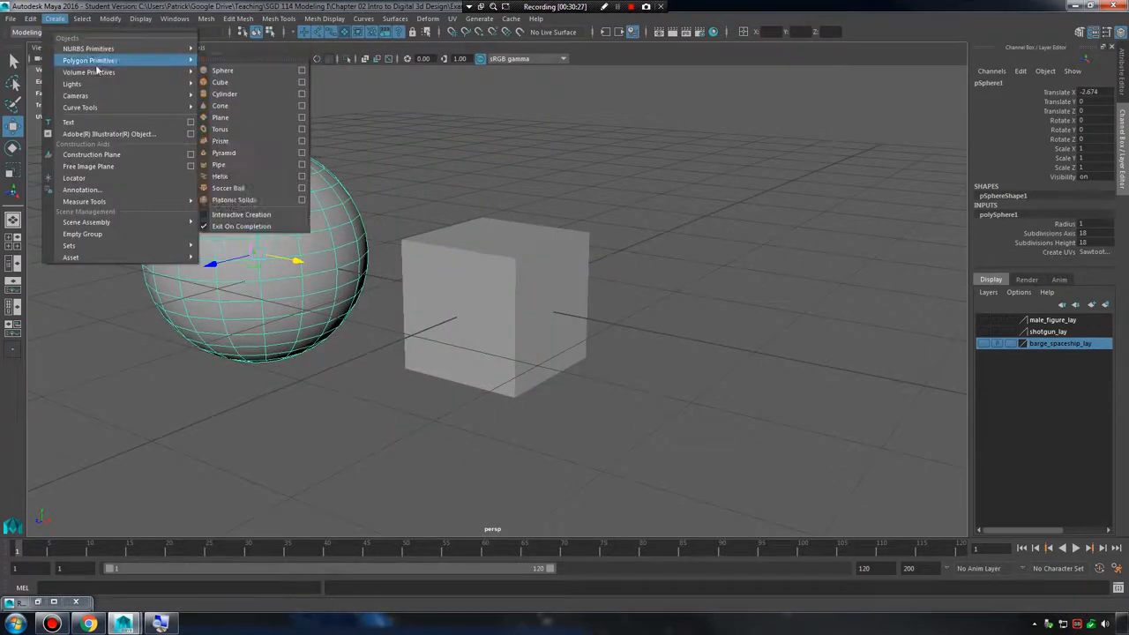
left_click(242, 93)
left_click_drag(496, 275, 716, 219)
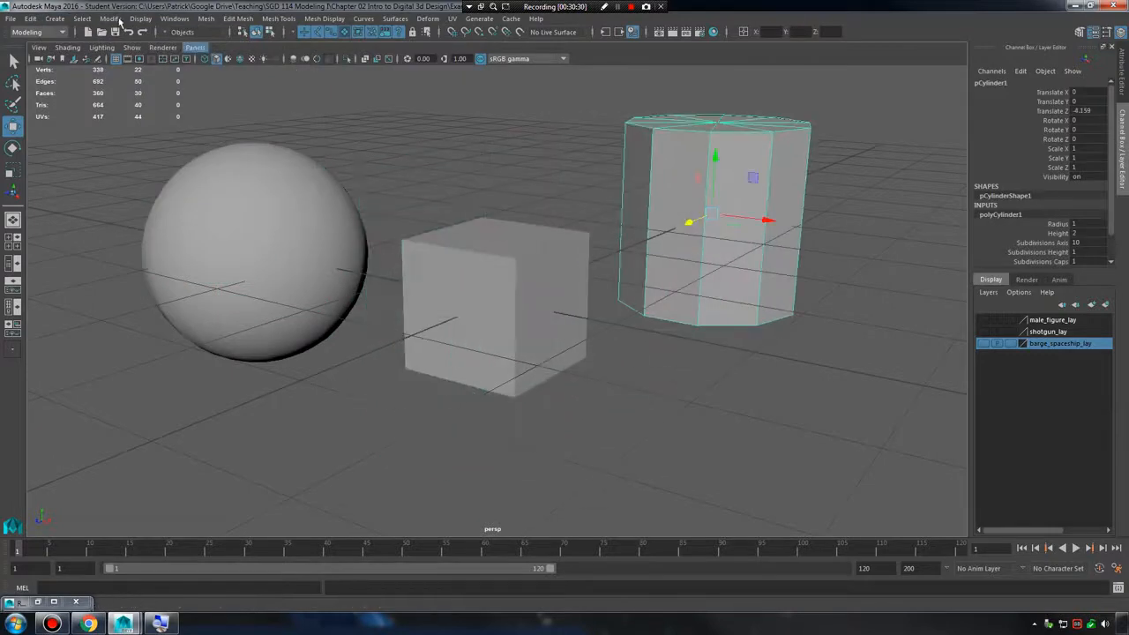
Create a polygon plane and move it along X to about 1.94, beside the cube.
left_click(55, 19)
mouse_move(101, 60)
left_click(243, 117)
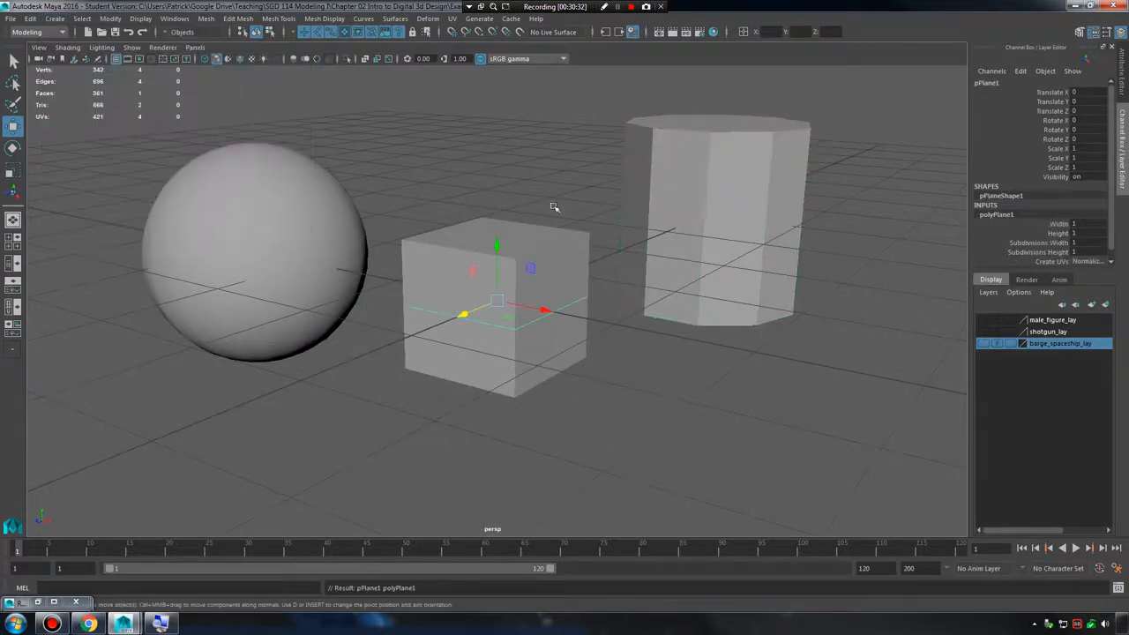
scroll(555, 209, "down", 2)
left_click_drag(533, 309, 746, 405)
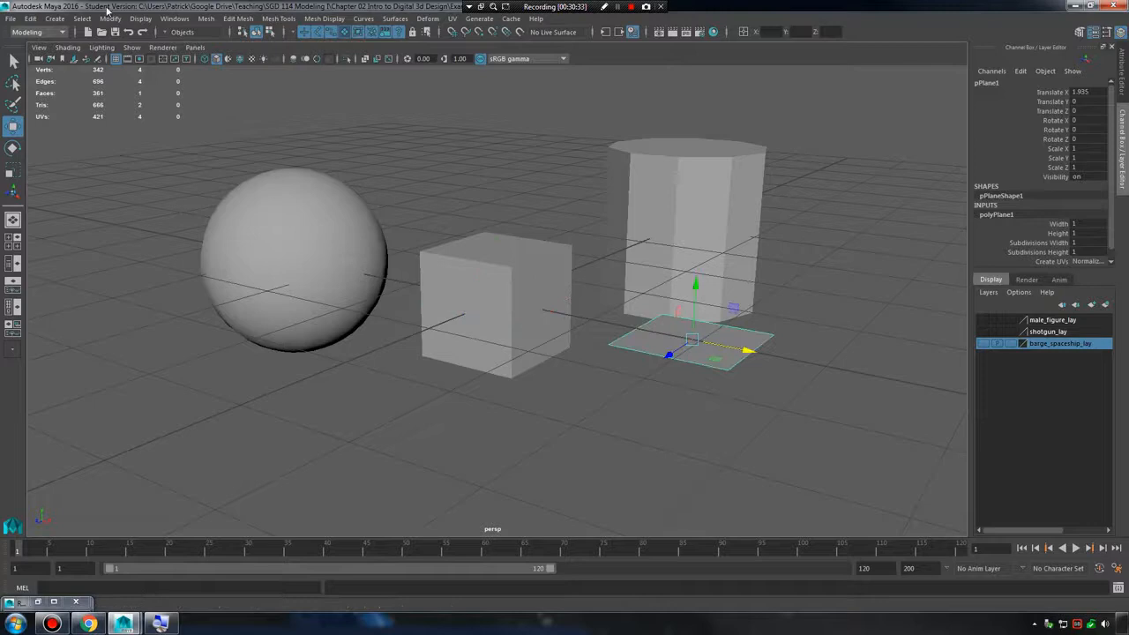
Create a polygon cone, move it along Z to about 2.89 in front of the cube, and clear the selection.
left_click(55, 19)
mouse_move(101, 60)
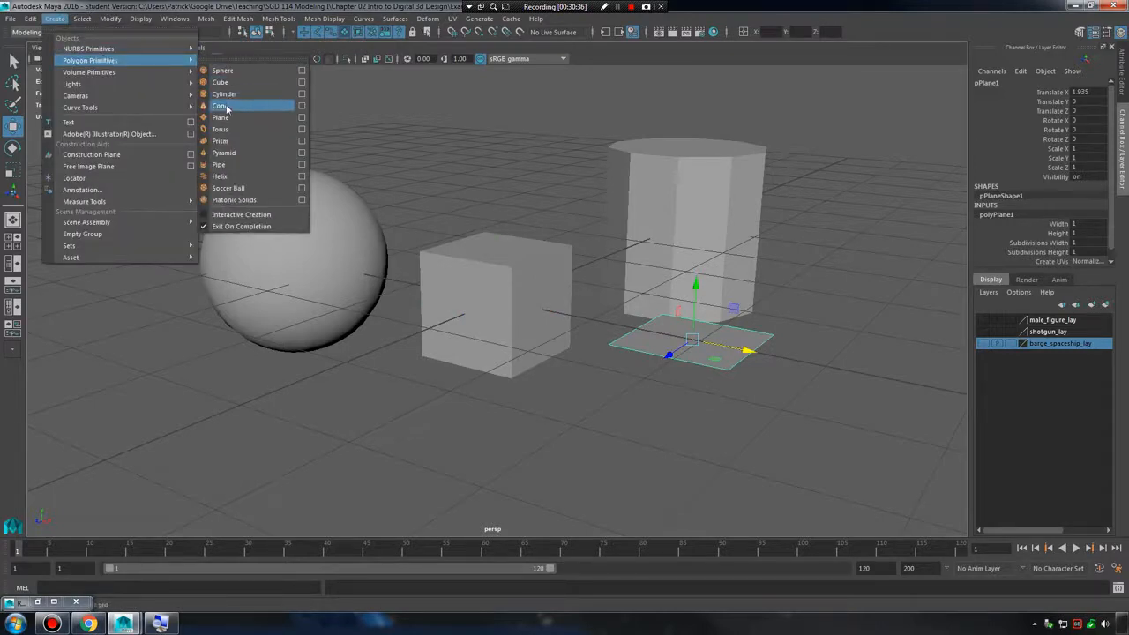
left_click(221, 106)
left_click_drag(467, 318, 296, 386)
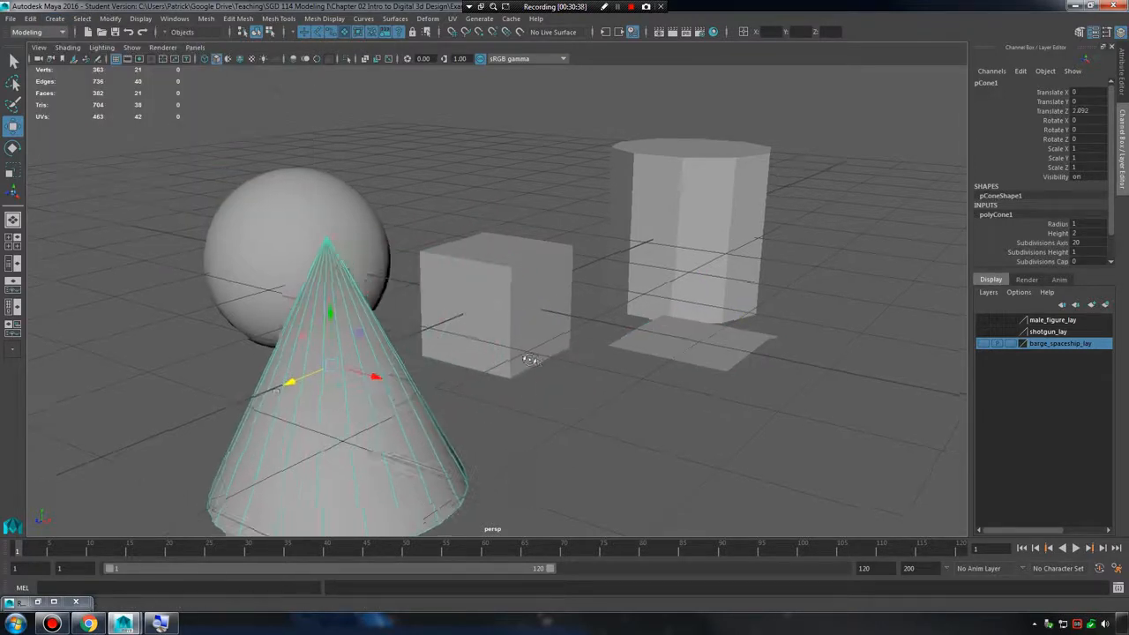
left_click_drag(527, 357, 631, 339, "alt")
left_click(498, 401)
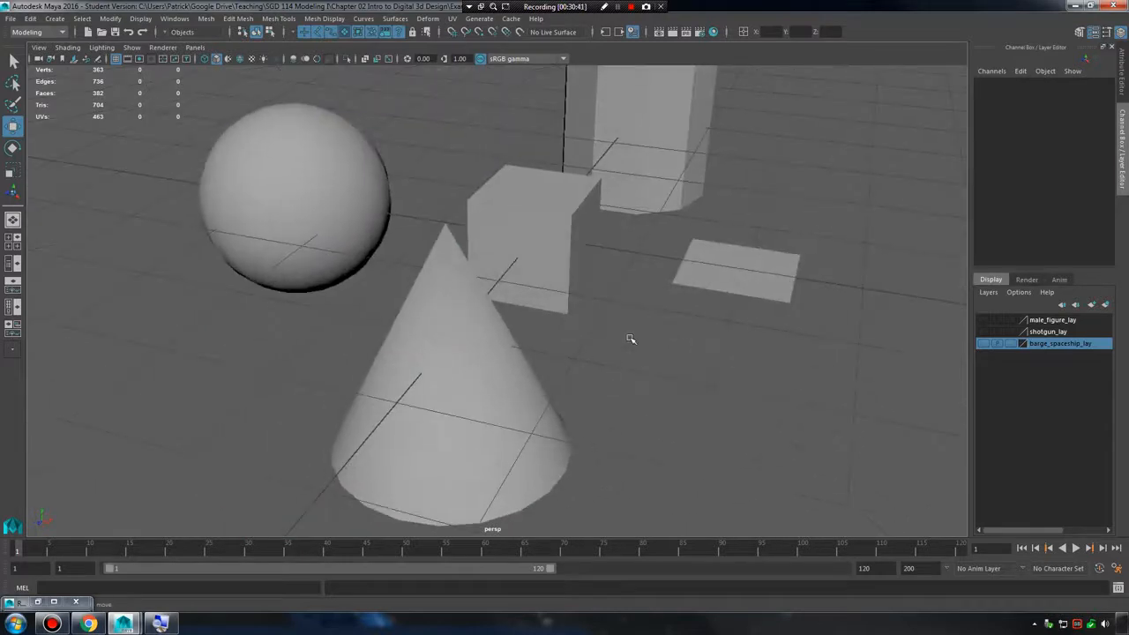
Select the sphere, cube, cylinder, plane and cone together and delete them.
right_click_drag(514, 280, 476, 256, "alt")
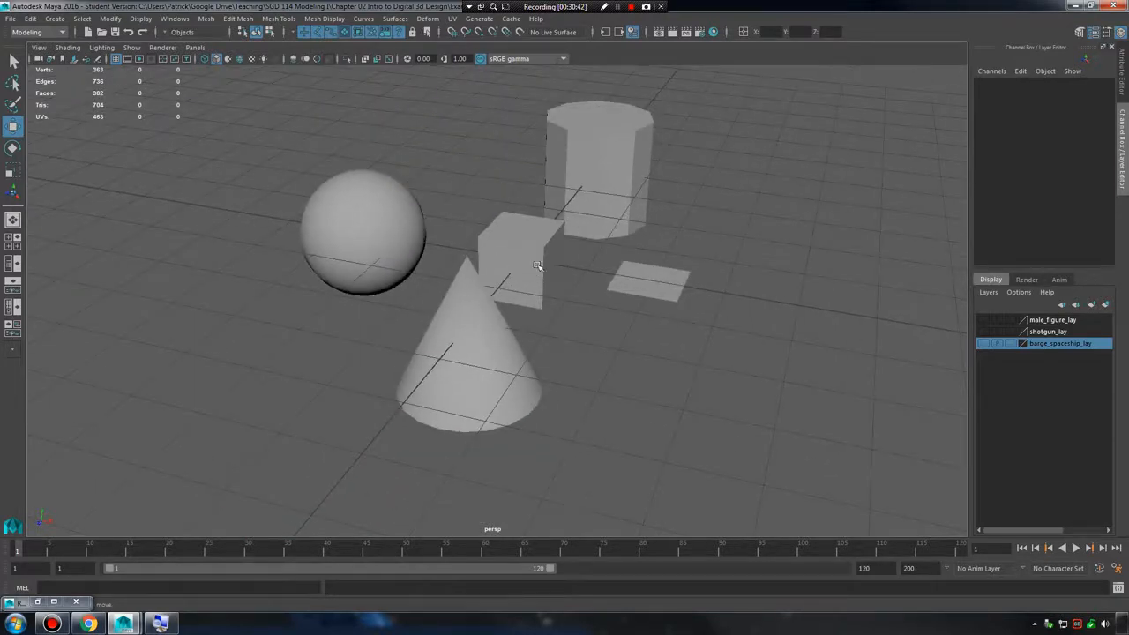
left_click_drag(335, 126, 710, 402)
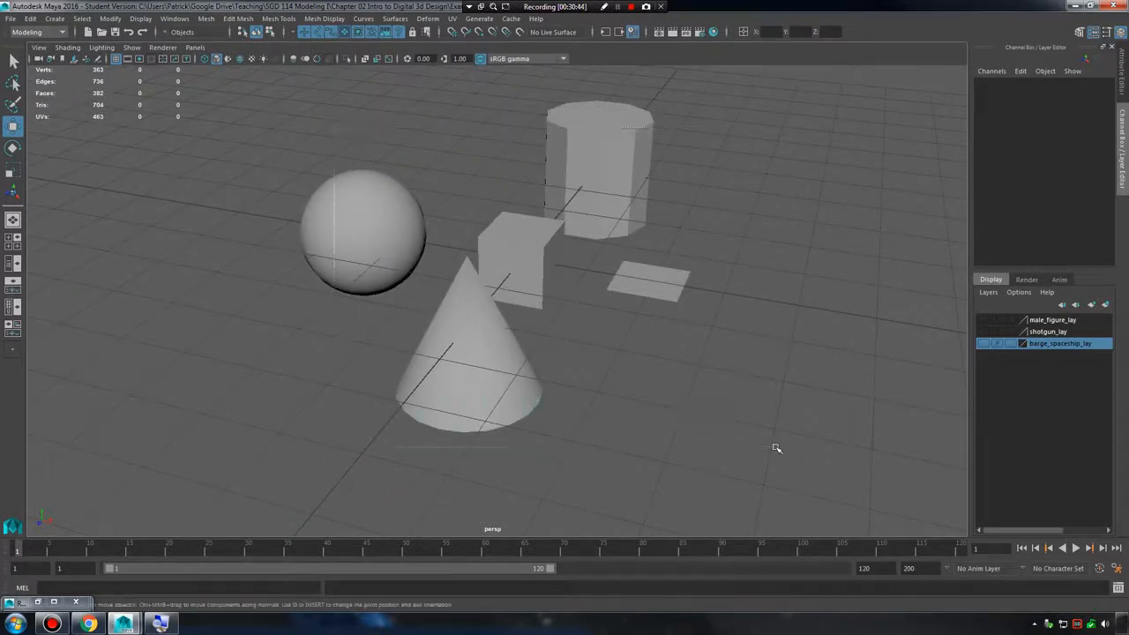
key("Delete")
Create a polygon cylinder with radius 1, height 2 and 30 axis divisions, and clear the selection.
left_click_drag(482, 297, 560, 349, "alt")
left_click(55, 18)
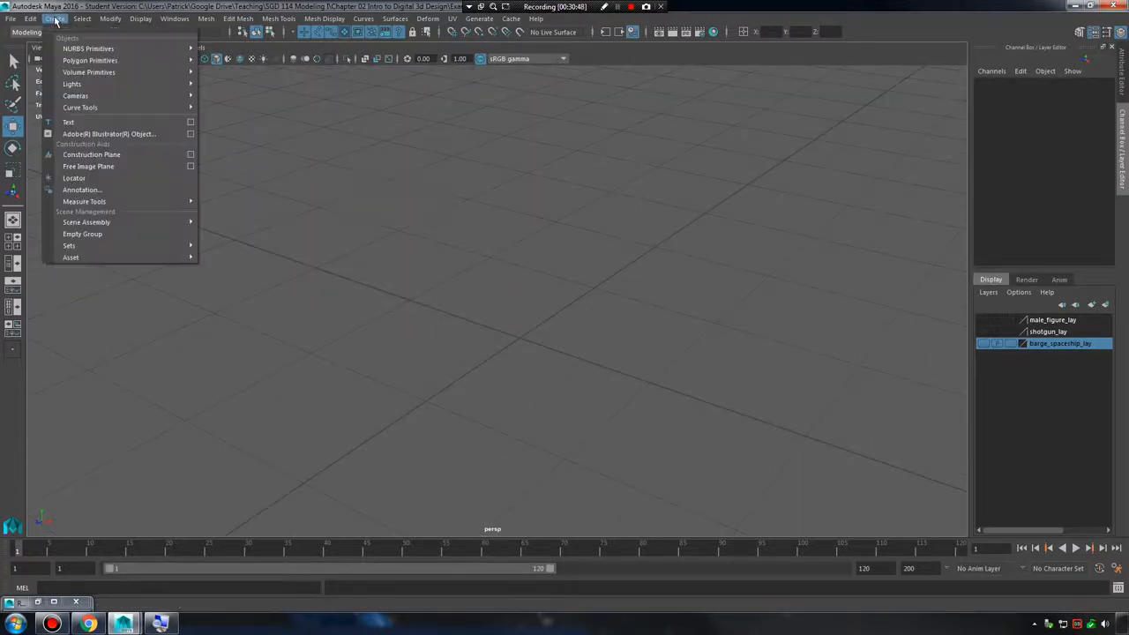
mouse_move(100, 60)
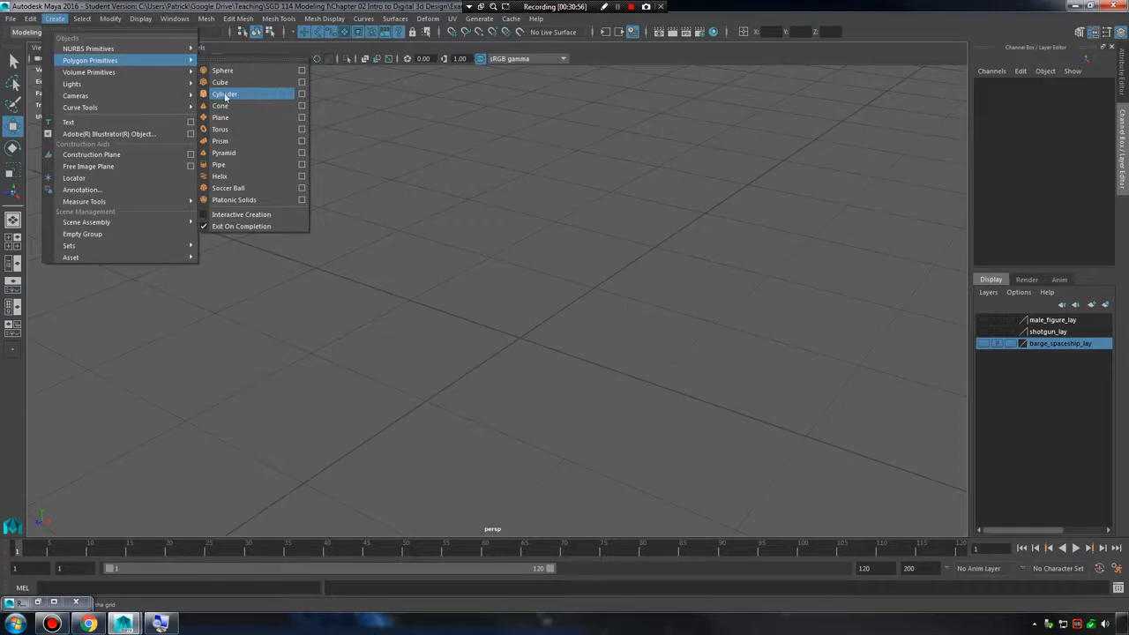
left_click(303, 95)
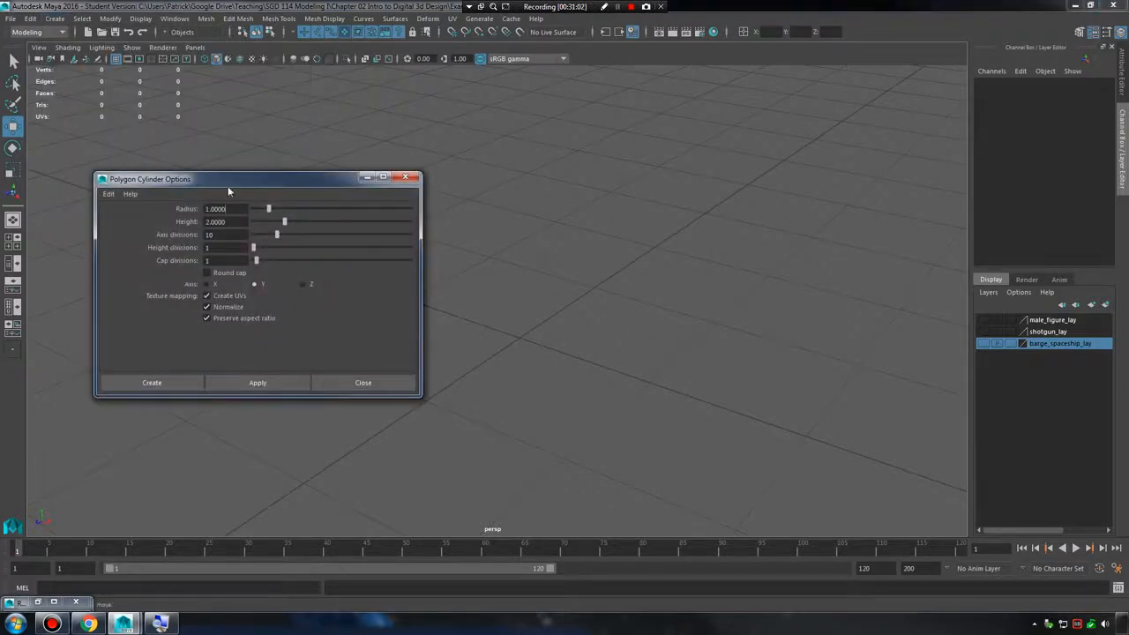
left_click_drag(228, 189, 239, 216)
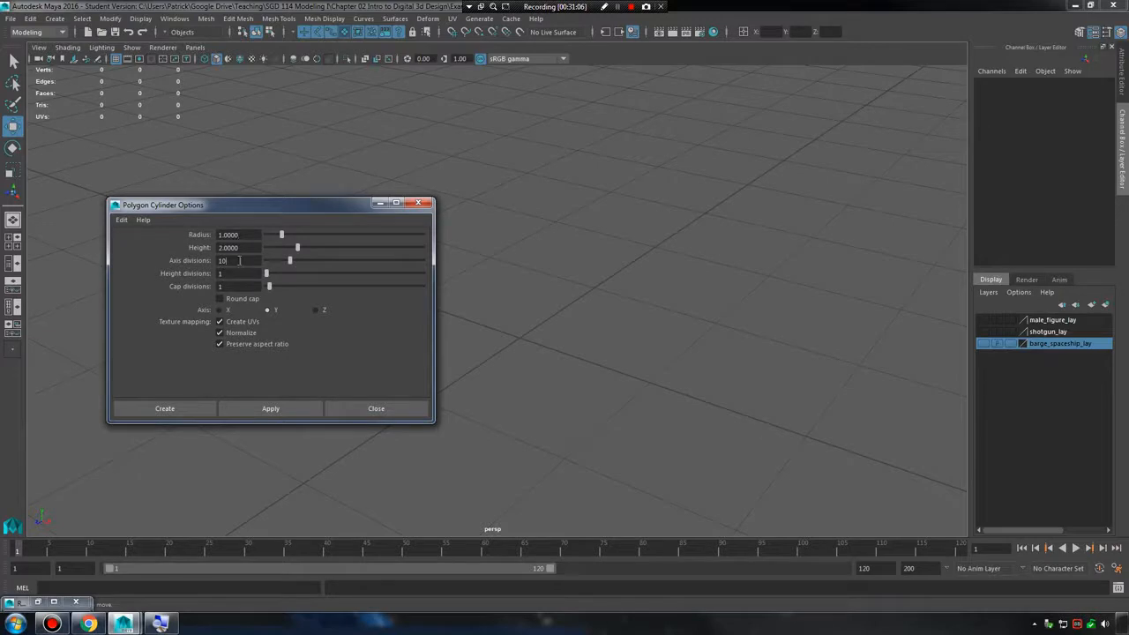
left_click_drag(240, 234, 196, 264)
type("30")
left_click(119, 557)
scroll(589, 305, "down", 4)
left_click(615, 329)
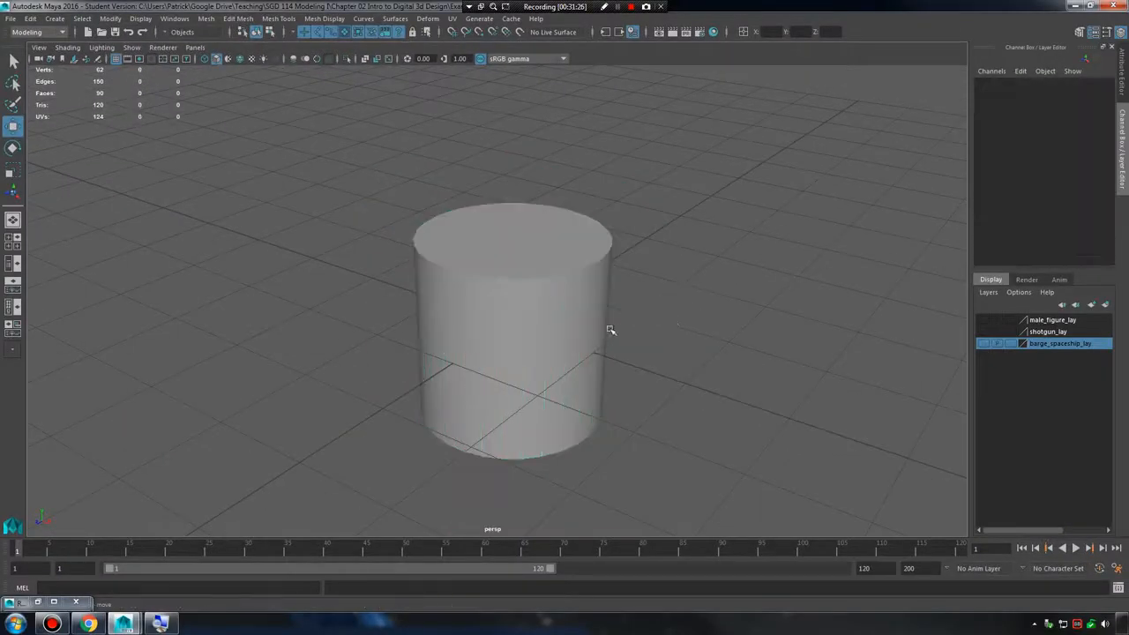
Inspect the new cylinder's roundness with it selected, then clear the selection.
mouse_move(609, 330)
left_mouse_down("alt")
mouse_move(554, 305)
mouse_move(619, 317)
mouse_move(746, 314)
mouse_move(474, 304)
mouse_move(683, 297)
mouse_move(573, 317)
mouse_move(609, 320)
left_mouse_up("alt")
left_click(555, 305)
left_click(748, 313)
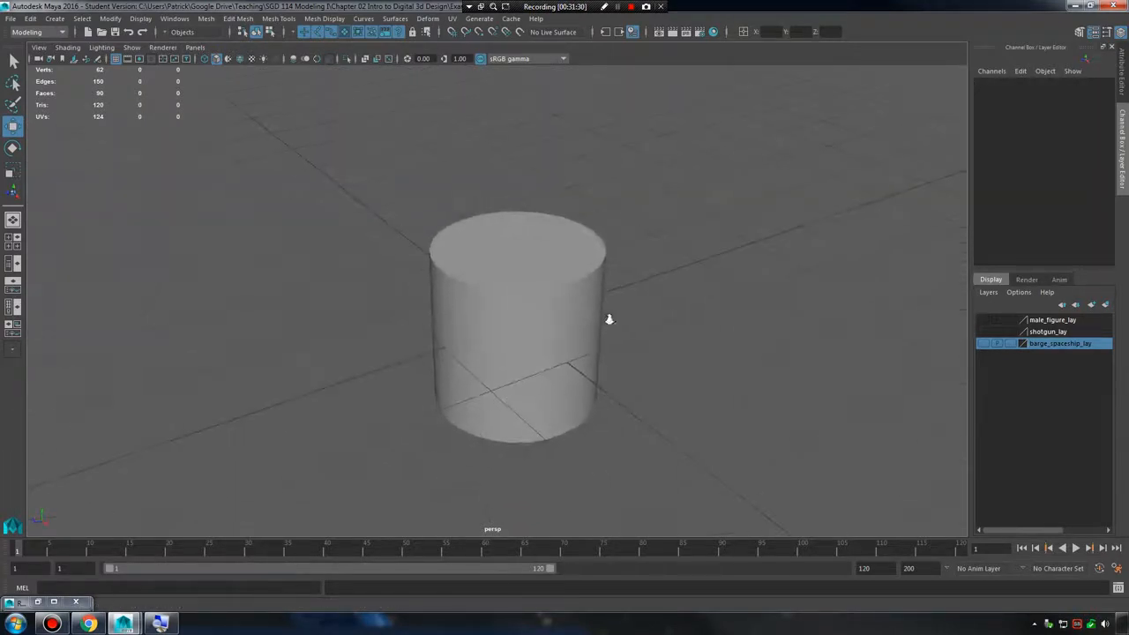
Create a polygon sphere with radius 1 and 5 axis and 5 height divisions, and move it along Z to about -3.67.
left_click(54, 18)
mouse_move(80, 59)
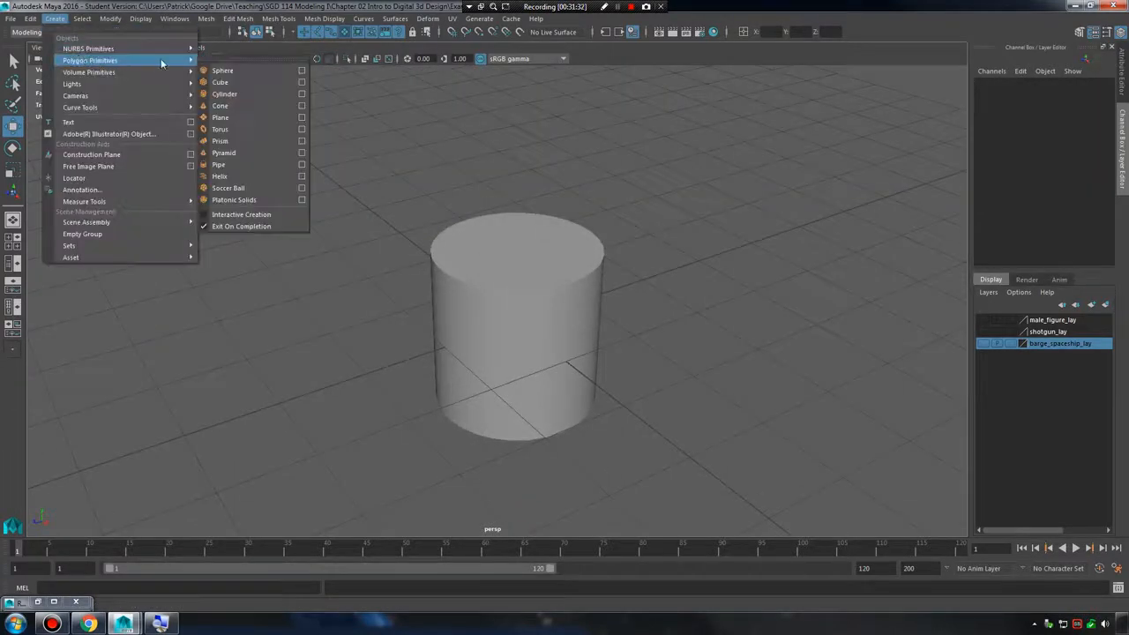
left_click(302, 70)
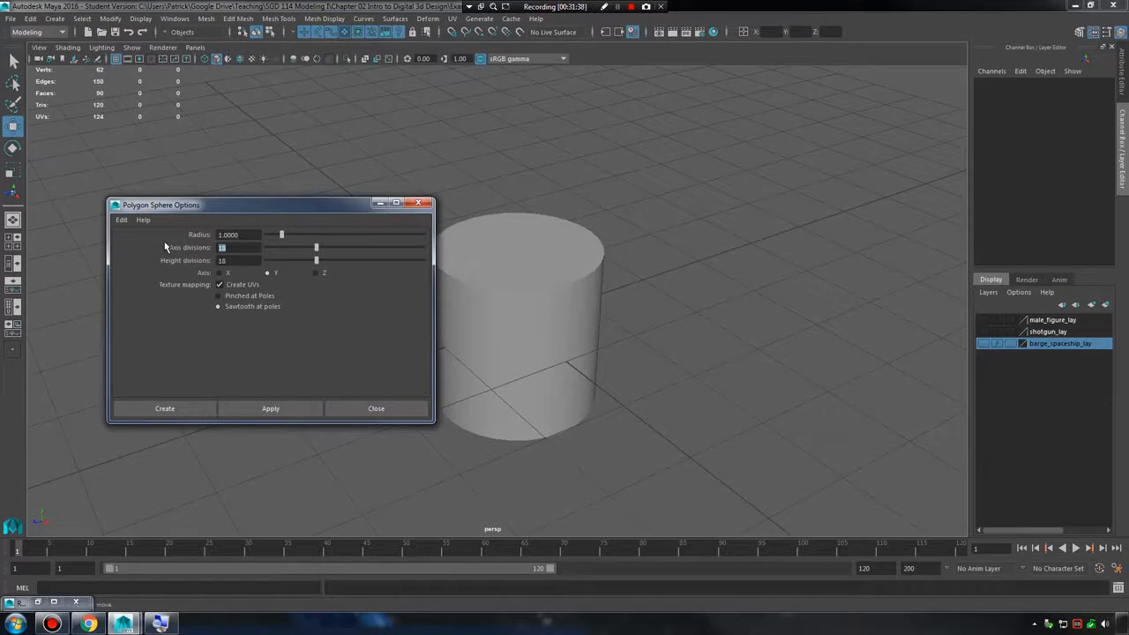
type("5")
key("Tab")
left_click(264, 409)
left_click_drag(492, 330, 696, 279)
middle_click_drag(698, 279, 541, 299, "alt")
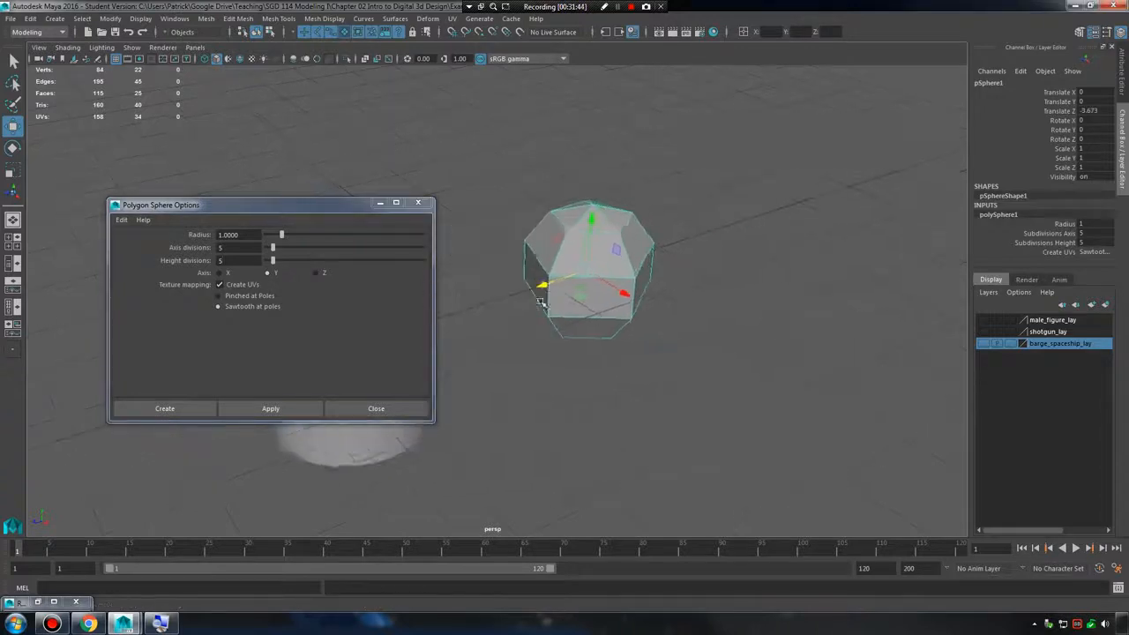
scroll(541, 299, "up", 2)
left_click(418, 204)
Inspect the faceted low-division sphere with the selection cleared and with it selected.
left_click(761, 372)
left_click_drag(752, 433, 397, 331, "alt")
left_click(397, 293)
left_click_drag(396, 293, 604, 318, "alt")
scroll(604, 318, "down", 3)
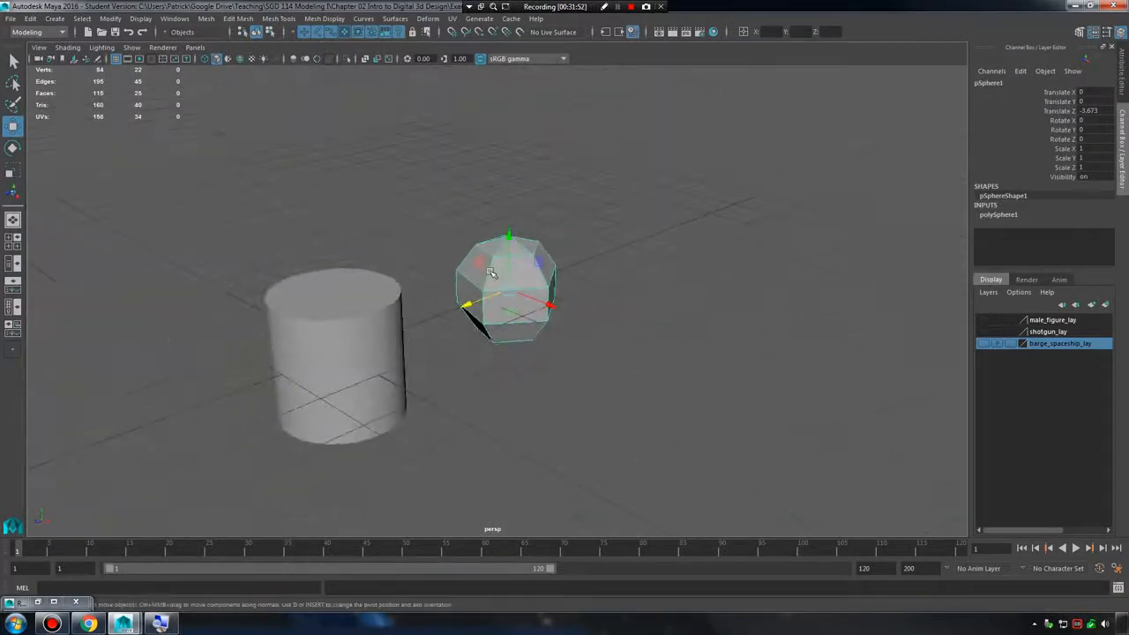
Create a polygon sphere with radius 1 and 100 axis and 100 height divisions, and move it along Z to about -6.57.
left_click(54, 19)
mouse_move(115, 64)
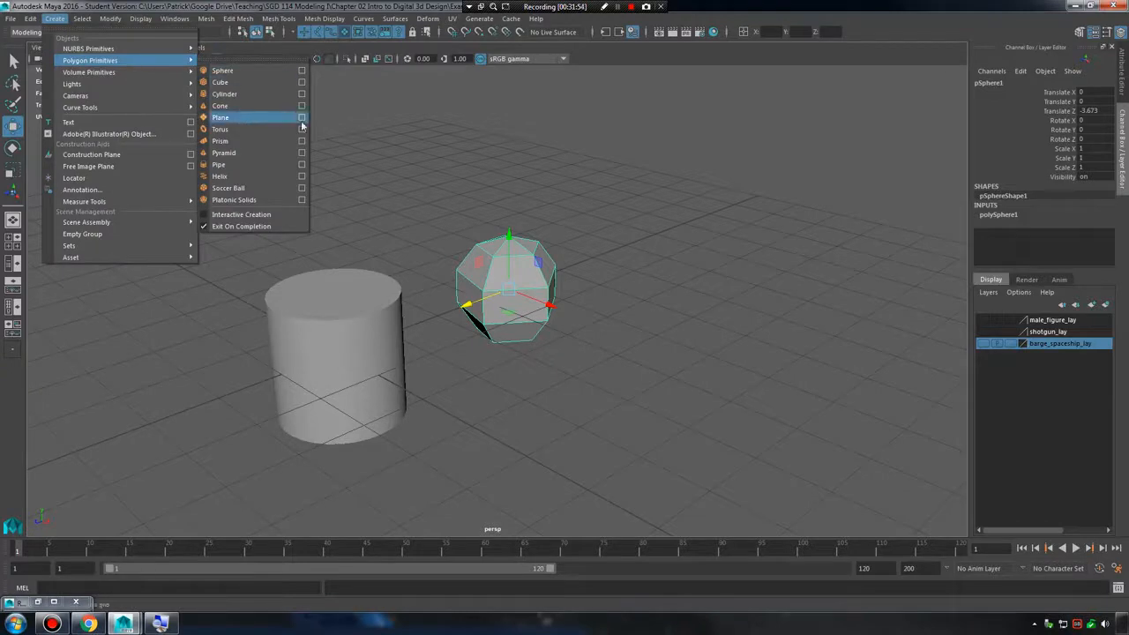
left_click(302, 71)
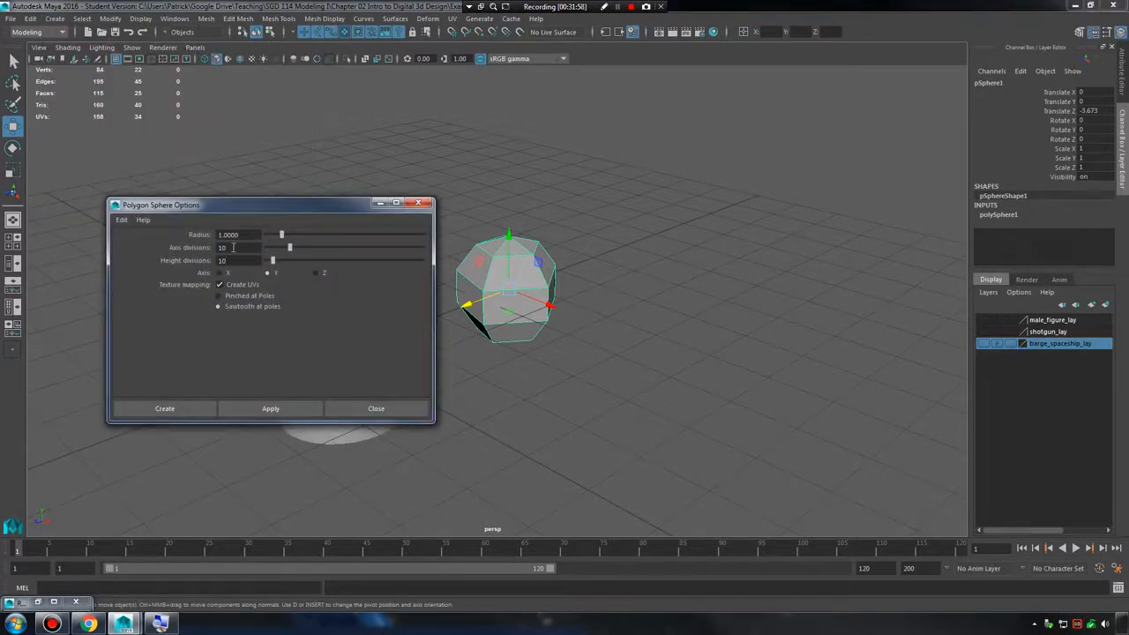
double_click(233, 248)
type("100")
key("Tab")
type("1")
left_click(182, 410)
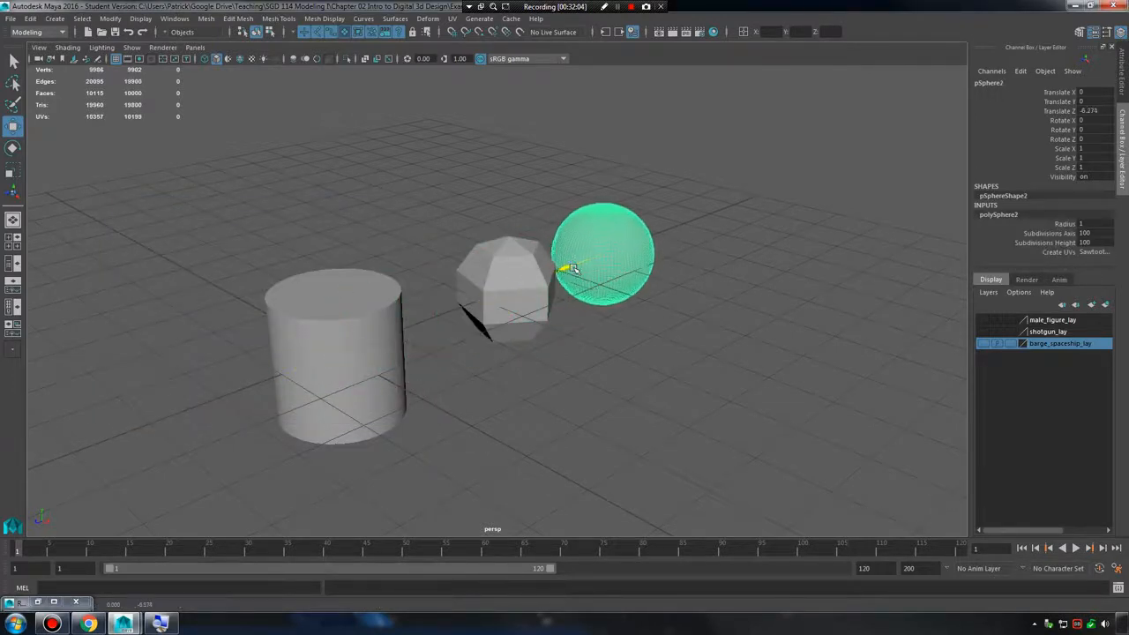
key("w")
key("f")
middle_click_drag(527, 331, 587, 291, "alt")
right_click_drag(587, 291, 594, 414, "alt")
Compare the polygon counts and smoothness of the low-division and high-division spheres by selecting each of them in turn.
left_click(582, 423)
left_click(612, 296)
left_click(528, 441)
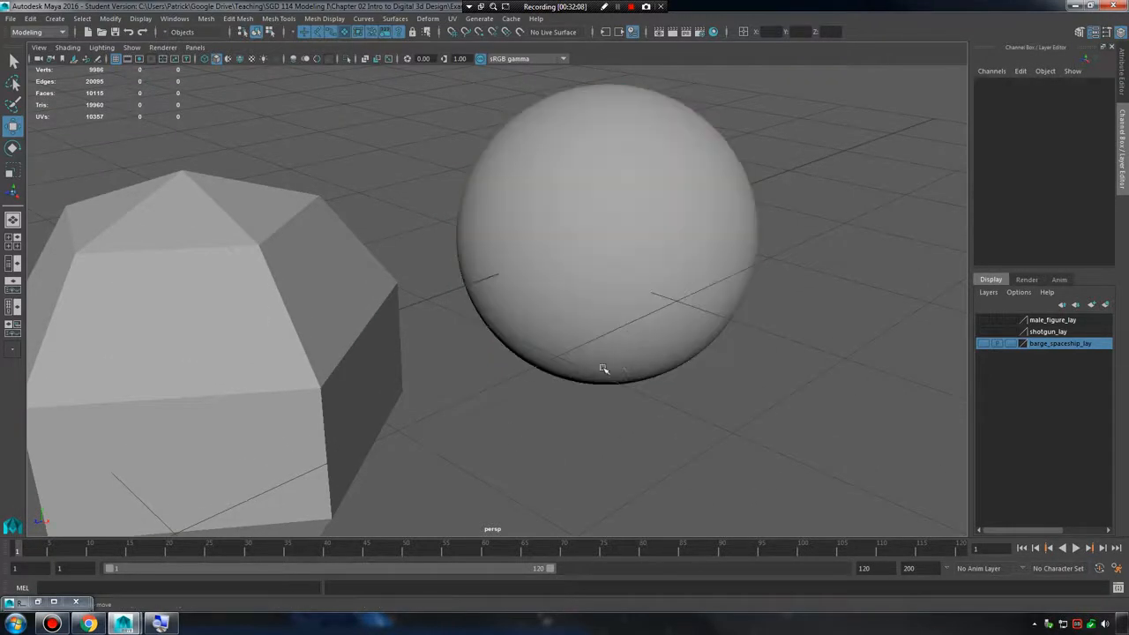
left_click(624, 243)
left_click(475, 431)
left_click_drag(371, 348, 342, 342, "alt")
left_click(388, 324)
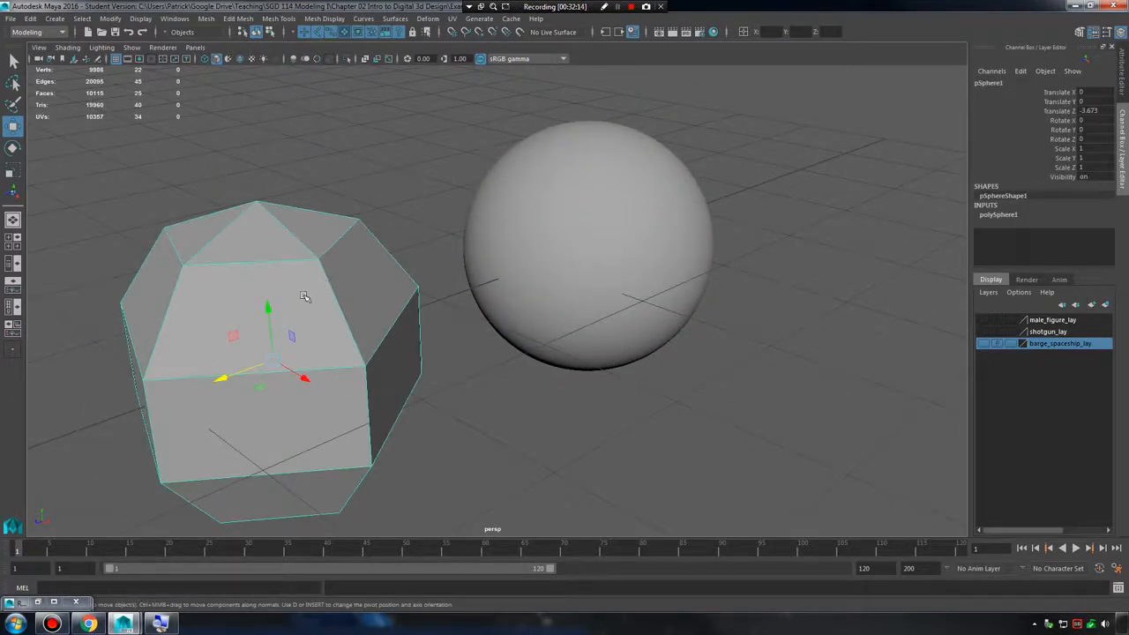
left_click(544, 239)
left_click(312, 325)
left_click(570, 241)
left_click(305, 324)
left_click(587, 244)
left_click(307, 308)
left_click(590, 250)
left_click(306, 306)
left_click(564, 238)
scroll(464, 255, "down", 6)
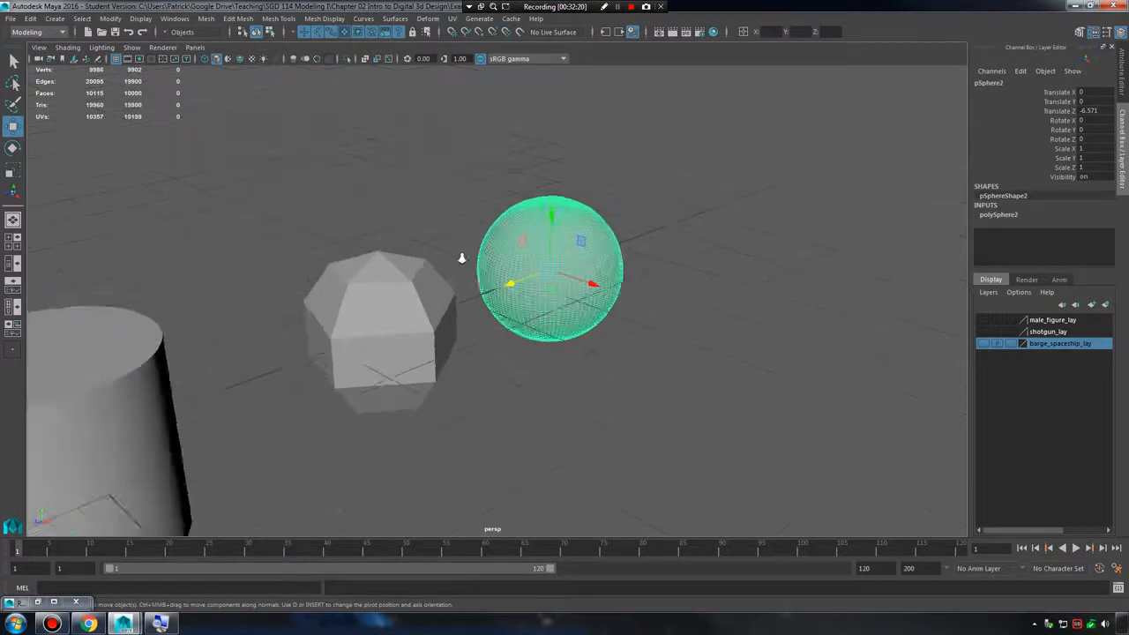
left_click(54, 19)
mouse_move(106, 62)
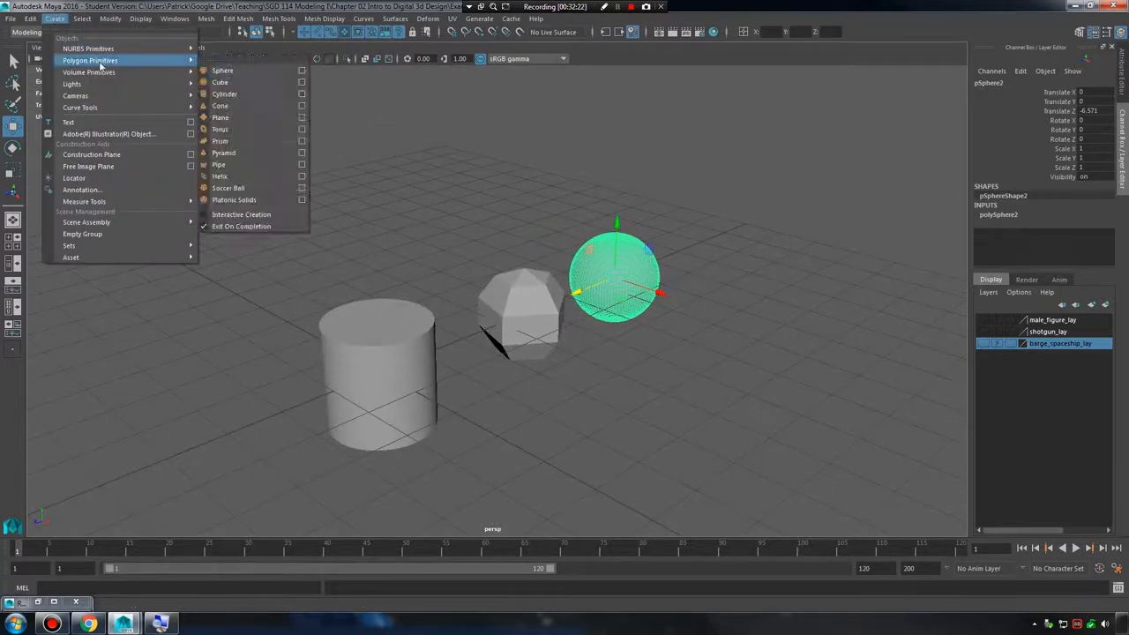
left_click(300, 70)
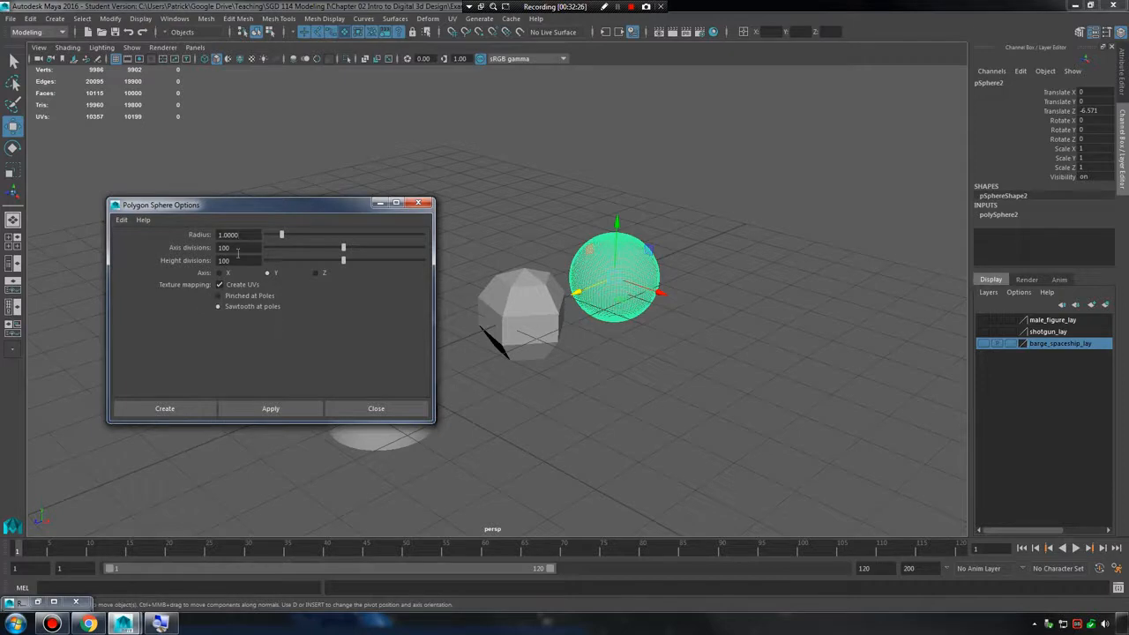
left_click(418, 202)
Delete the cylinder and both spheres together, and create a default polygon torus at the origin.
left_click_drag(323, 212, 627, 441)
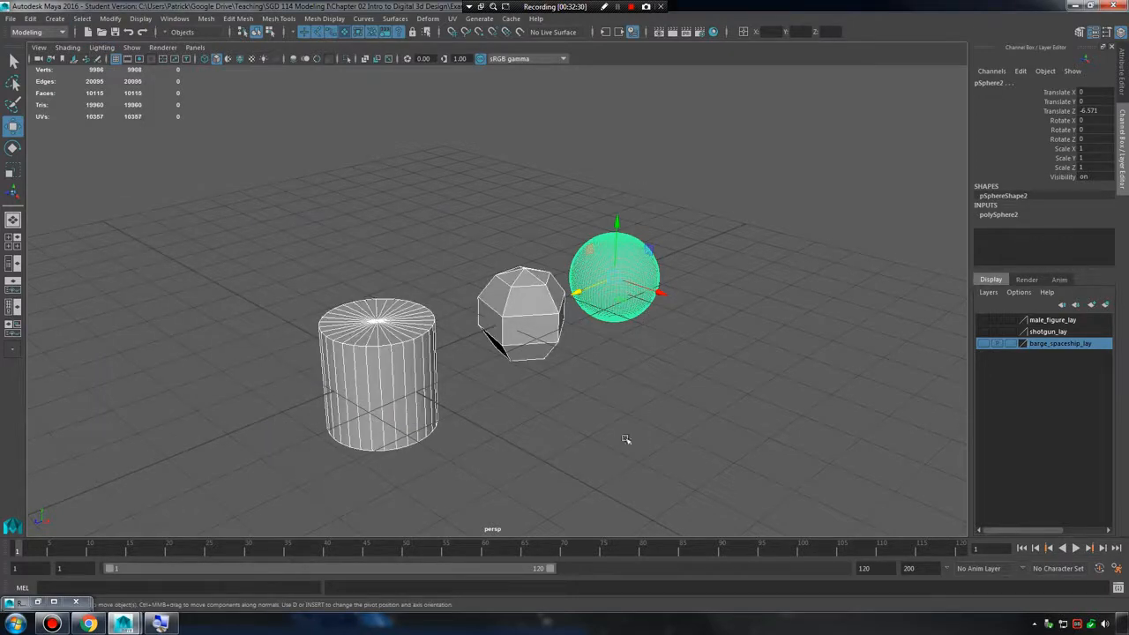
key("Delete")
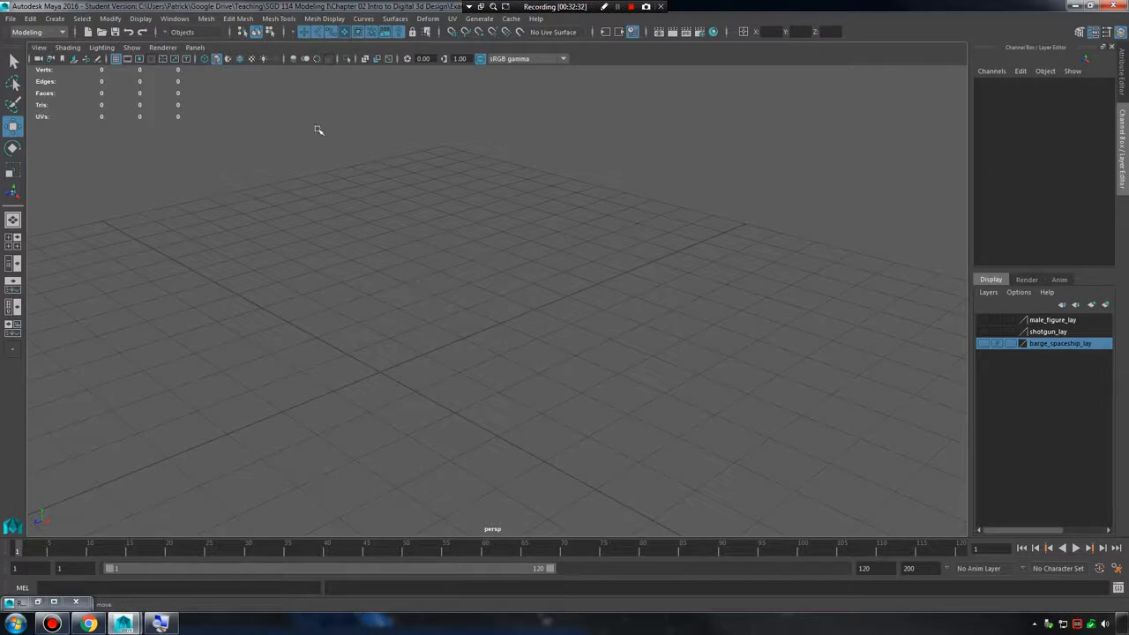
left_click(54, 19)
mouse_move(132, 60)
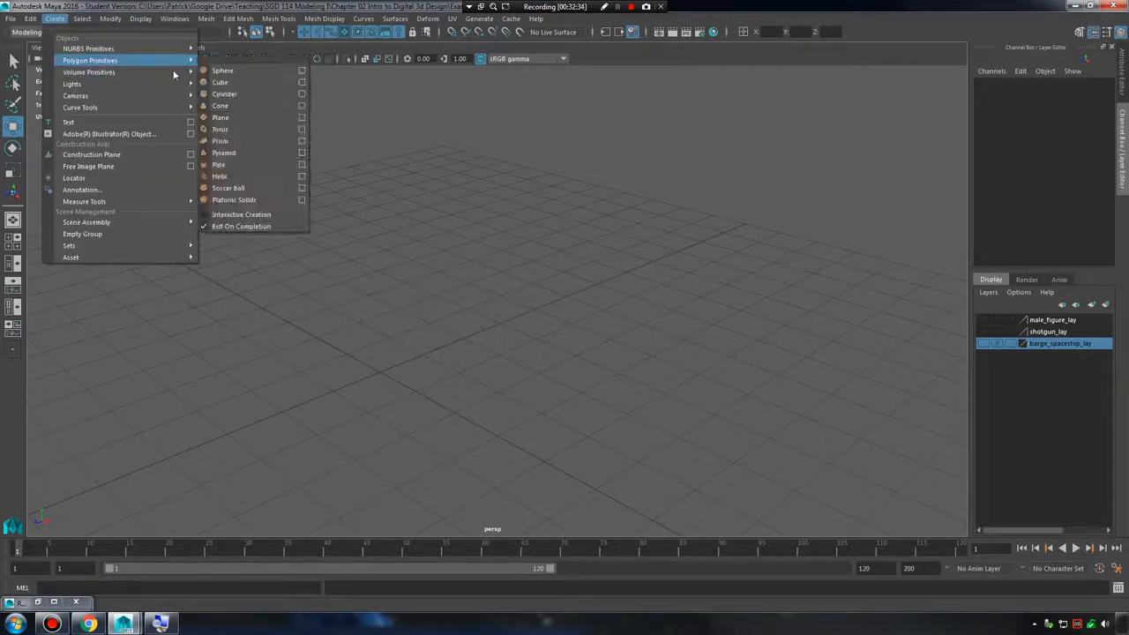
left_click(249, 131)
scroll(623, 276, "up", 5)
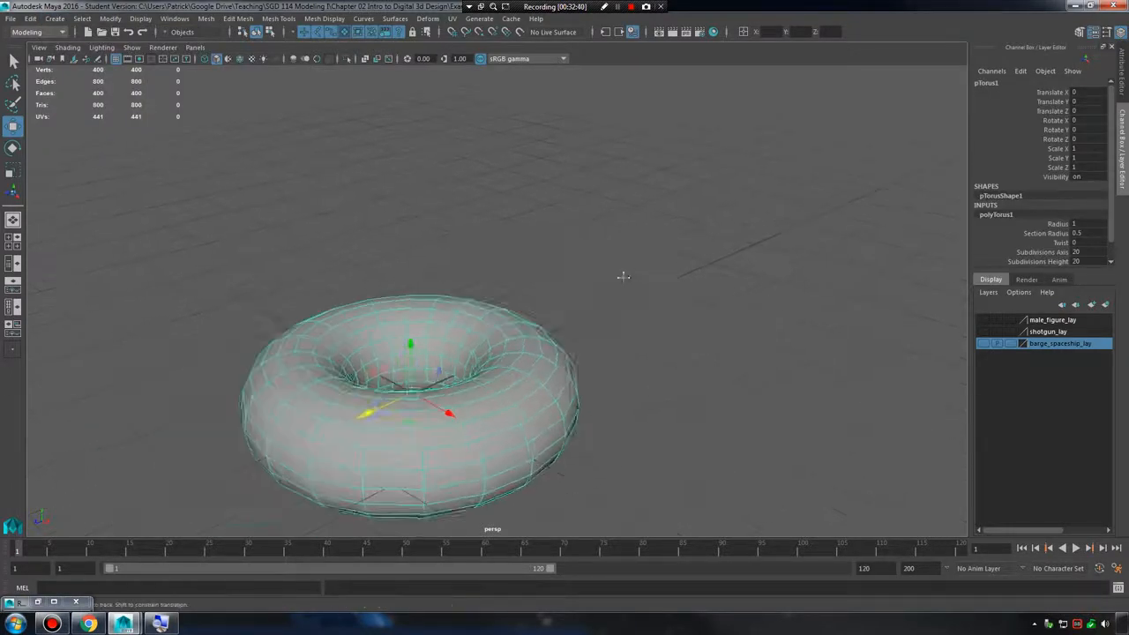
middle_click_drag(622, 276, 671, 261, "alt")
scroll(665, 265, "up", 4)
left_click_drag(529, 275, 524, 341, "alt")
scroll(520, 335, "down", 3)
middle_click_drag(496, 320, 509, 233, "alt")
scroll(503, 247, "down", 1)
Try rotating the torus about its X axis, and undo the rotation.
key("e")
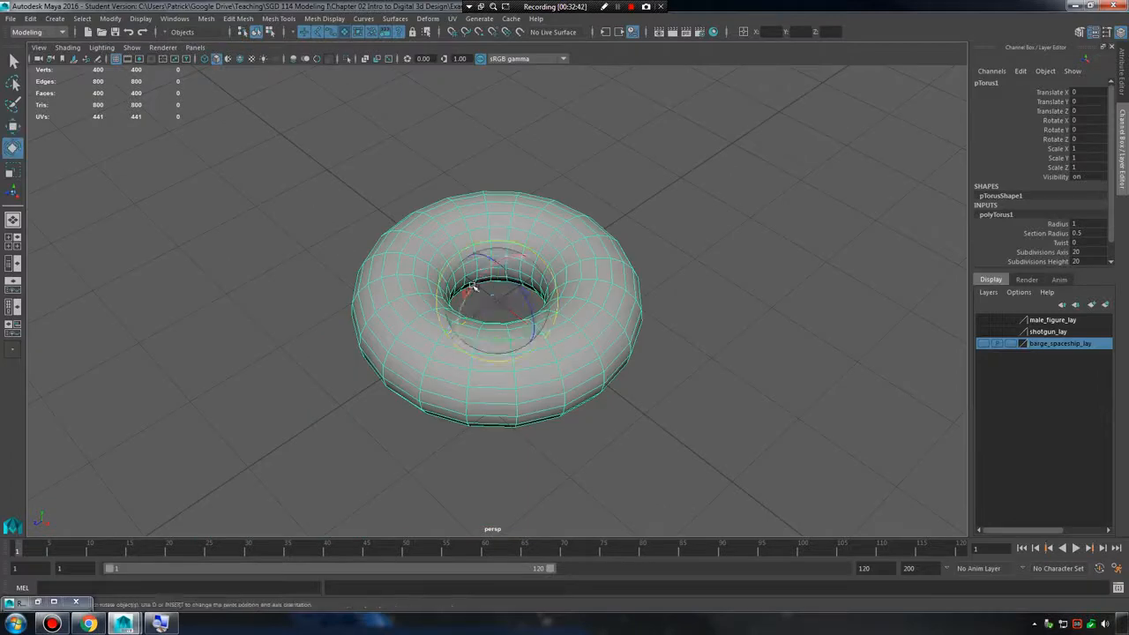
left_click_drag(473, 287, 443, 373)
key("ctrl+z")
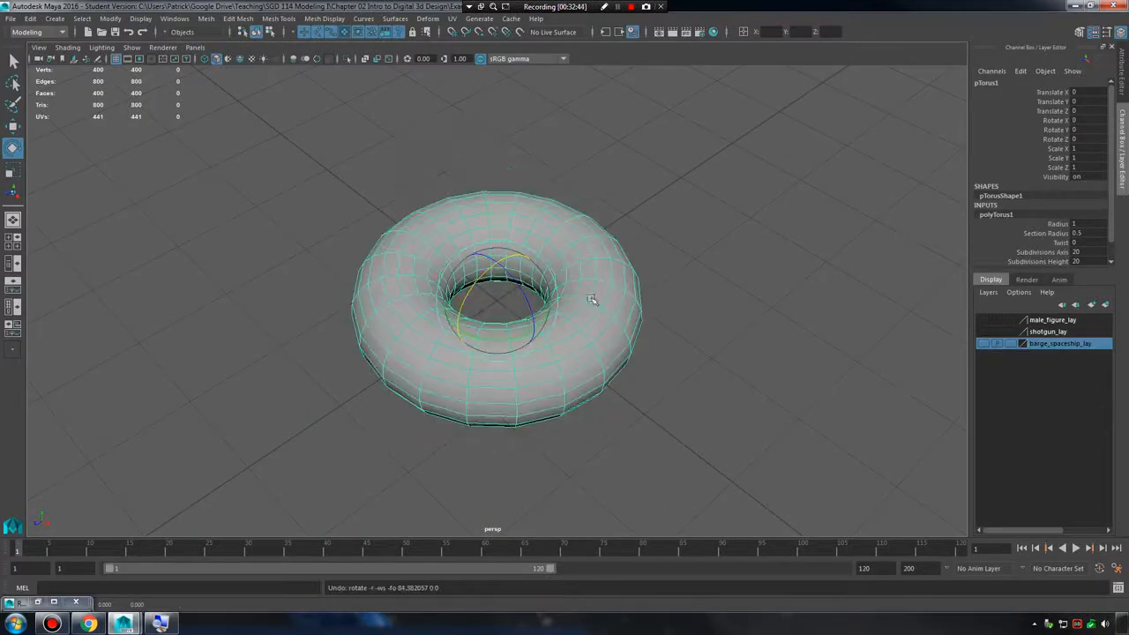
Examine the torus's transform, shape and polyTorus construction attributes in the Attribute Editor.
left_click_drag(600, 289, 622, 307, "alt")
scroll(603, 312, "up", 2)
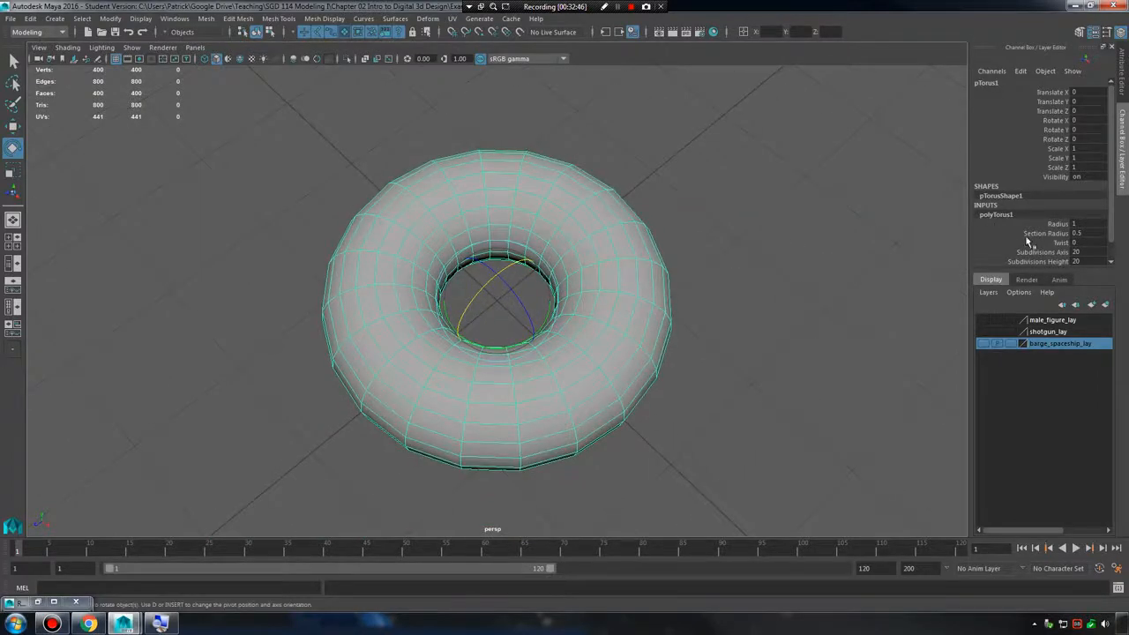
left_click(1094, 33)
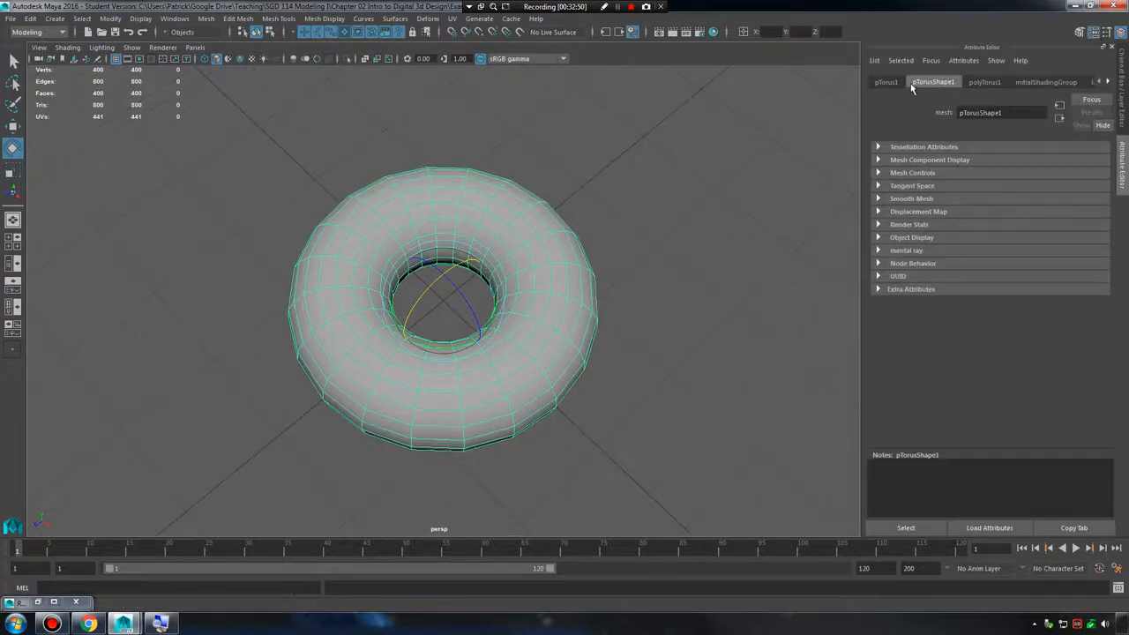
left_click(985, 82)
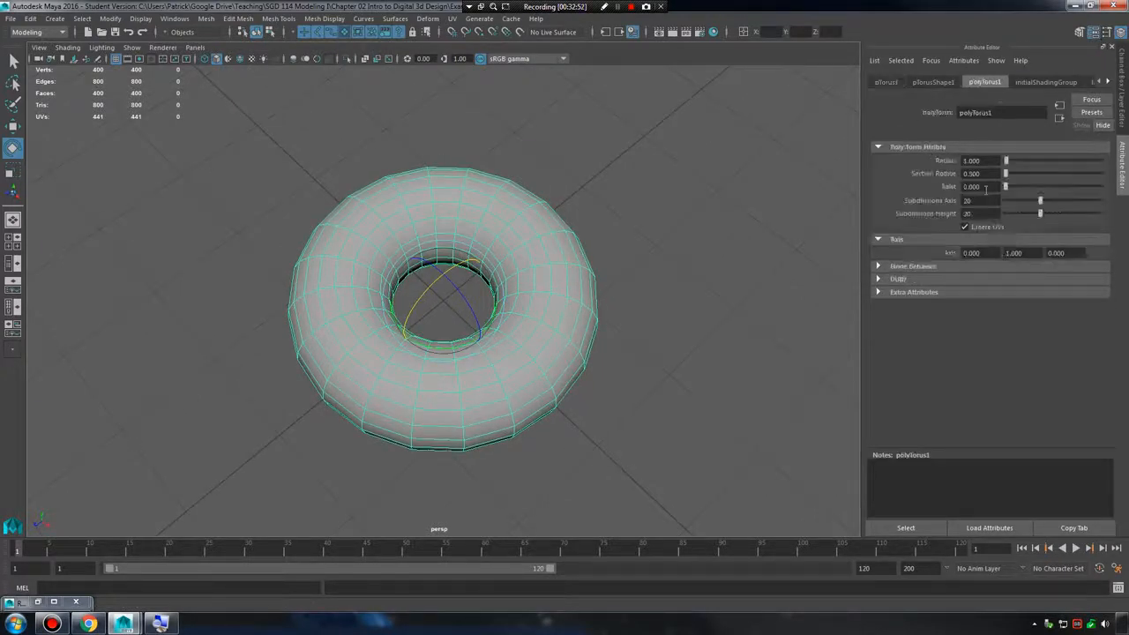
left_click(885, 82)
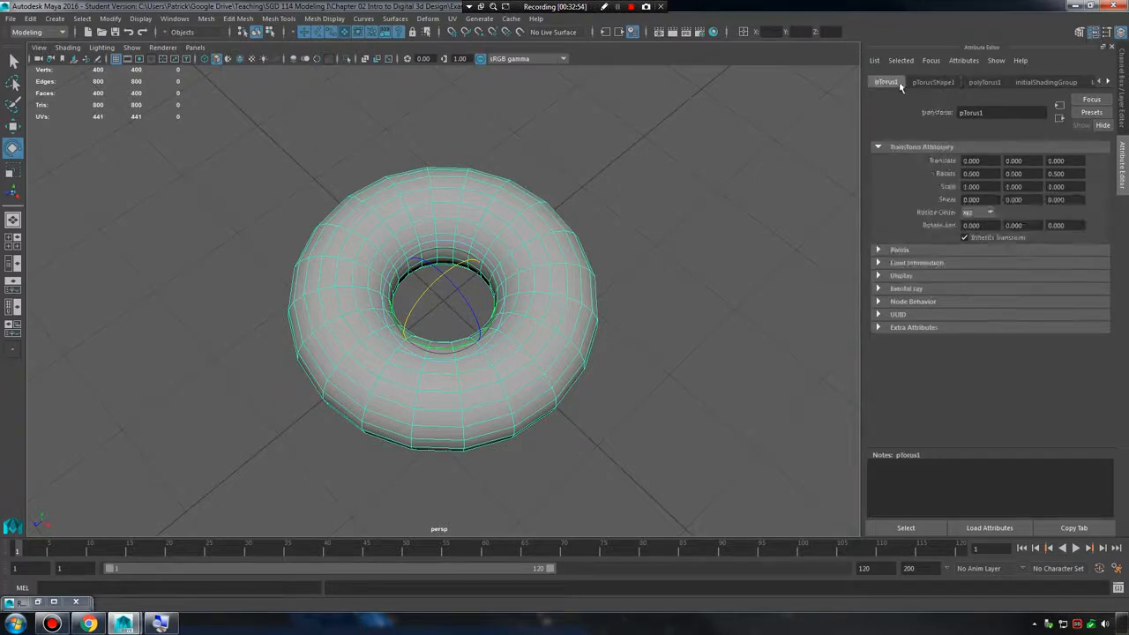
left_click(932, 82)
left_click(986, 83)
left_click(887, 83)
left_click(940, 83)
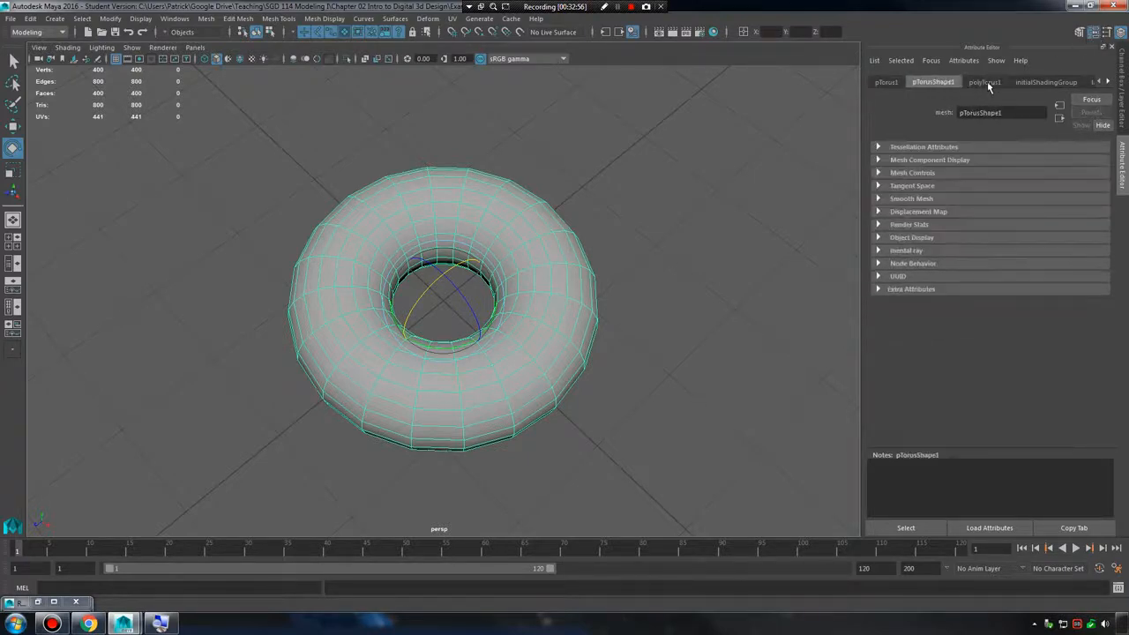
left_click(985, 83)
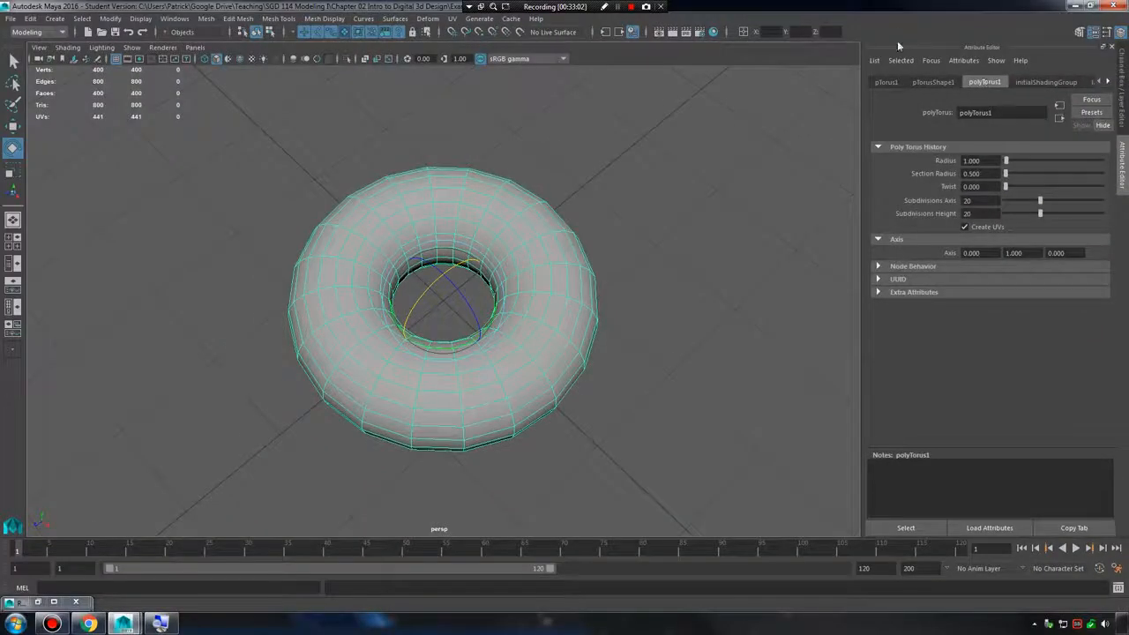
Swap between the Channel Box and the Attribute Editor, and bring up the torus's polyTorus attributes.
left_click(321, 358)
left_click(37, 428)
left_click(1110, 31)
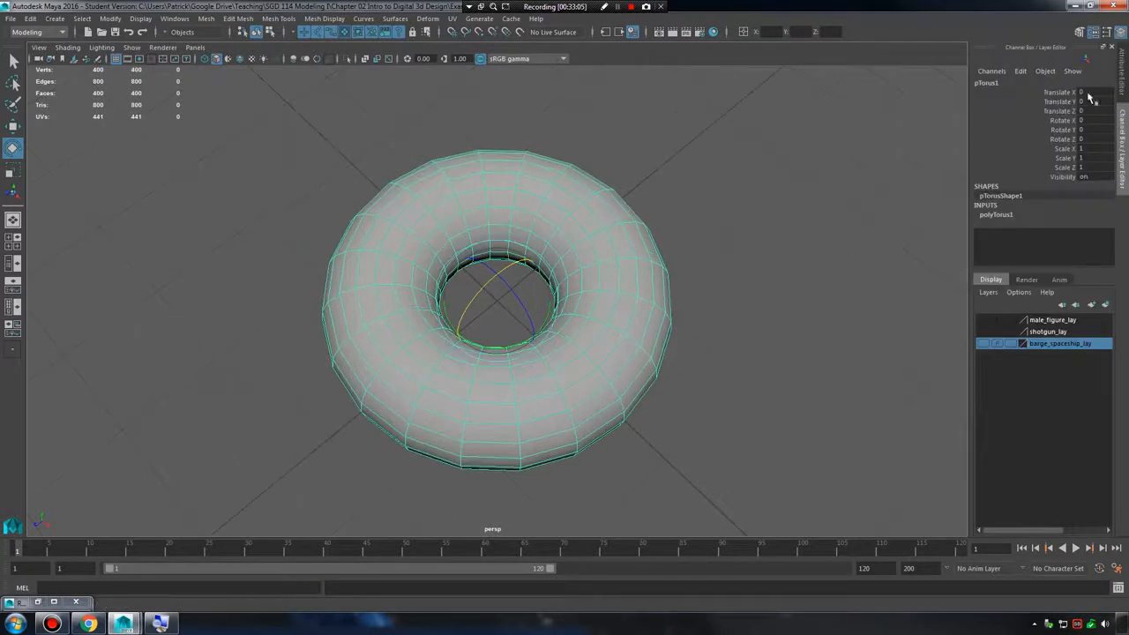
left_click(1095, 31)
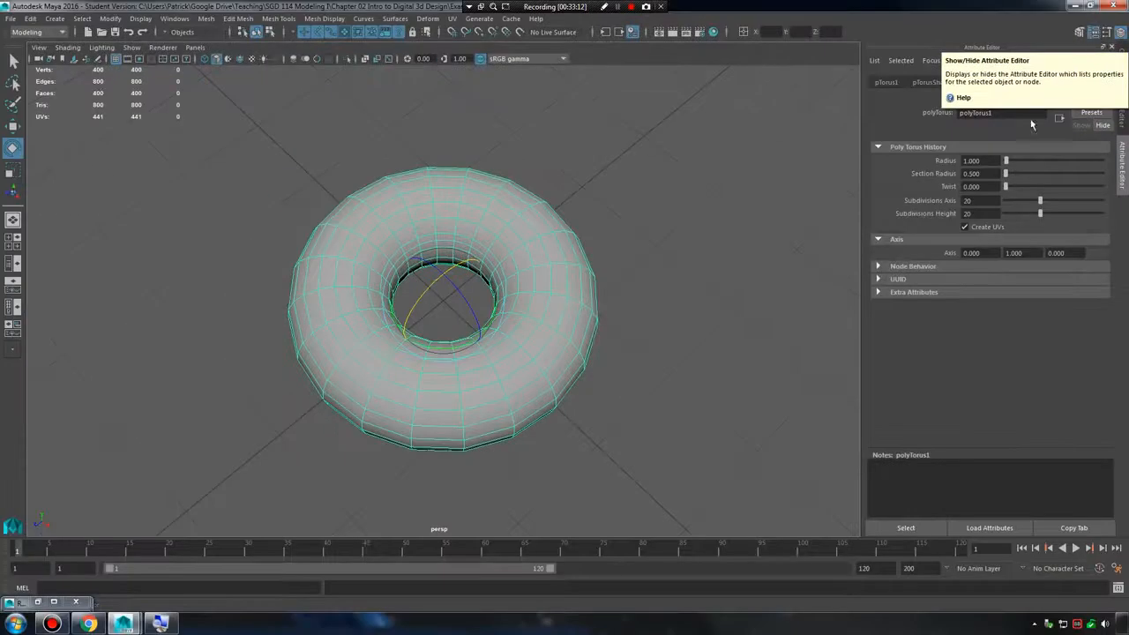
left_click(158, 415)
left_click(529, 236)
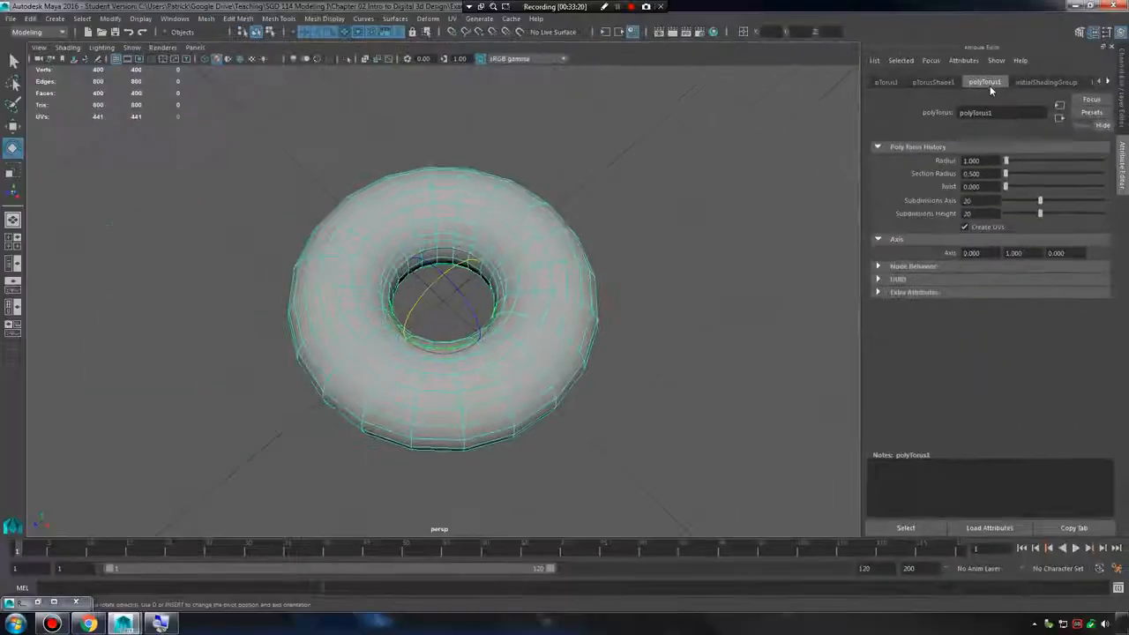
Set the torus's radius to about 1.85, its section radius to about 0.623 and its twist to about 132.5.
left_click_drag(1008, 165, 1005, 176)
left_click_drag(1005, 174, 1040, 194)
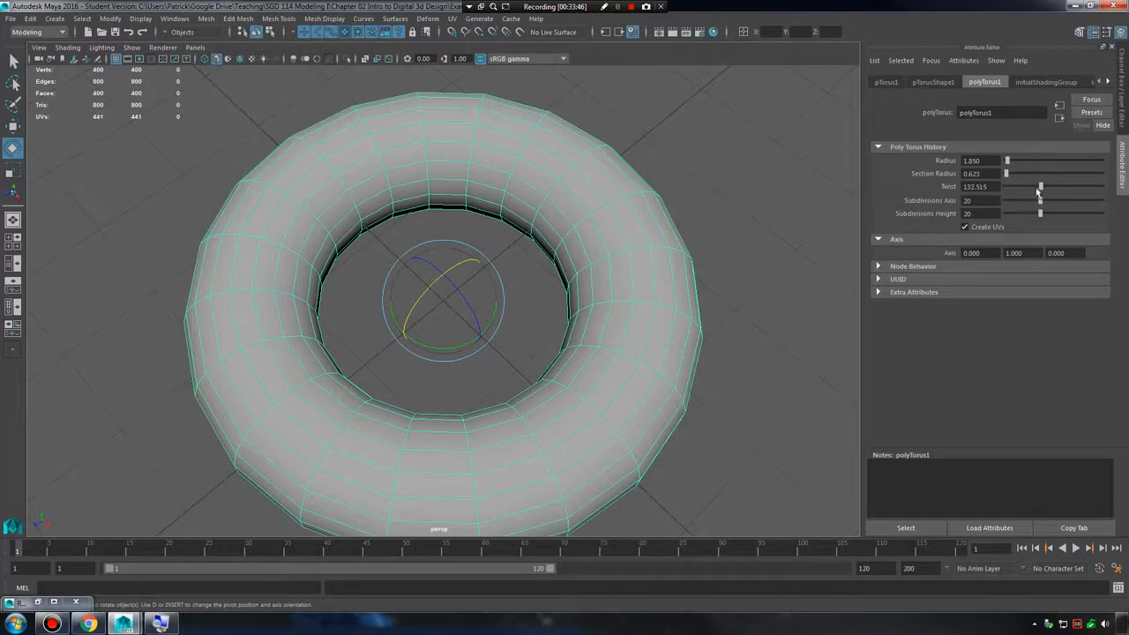
Select a single edge on the torus in edge mode, and return to having the whole torus selected.
left_click_drag(1038, 192, 791, 209)
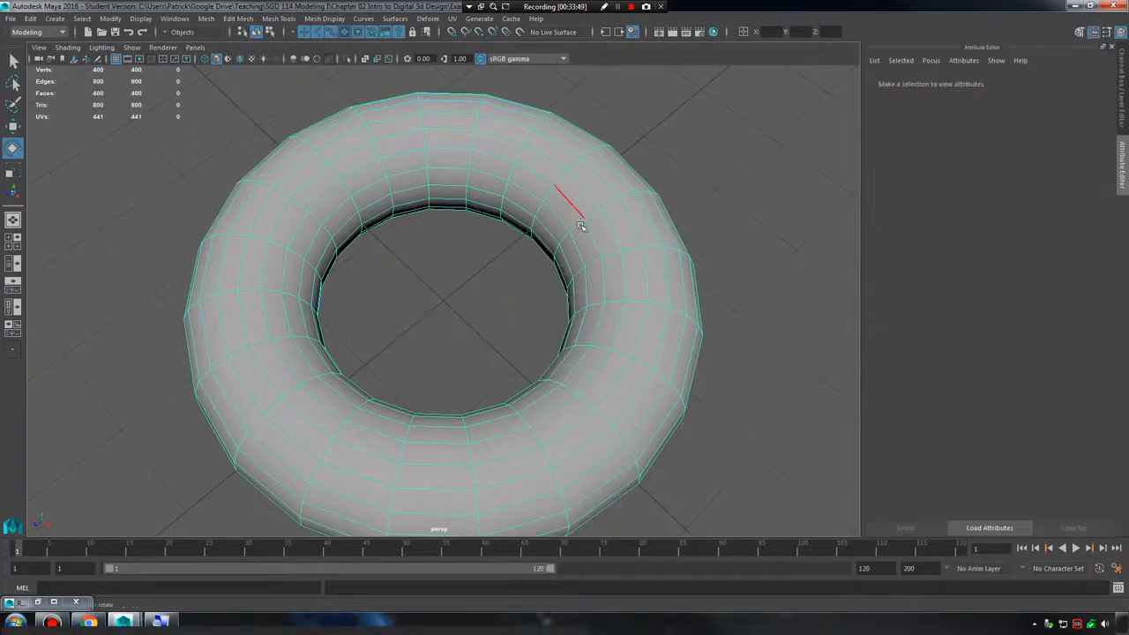
left_click(573, 234)
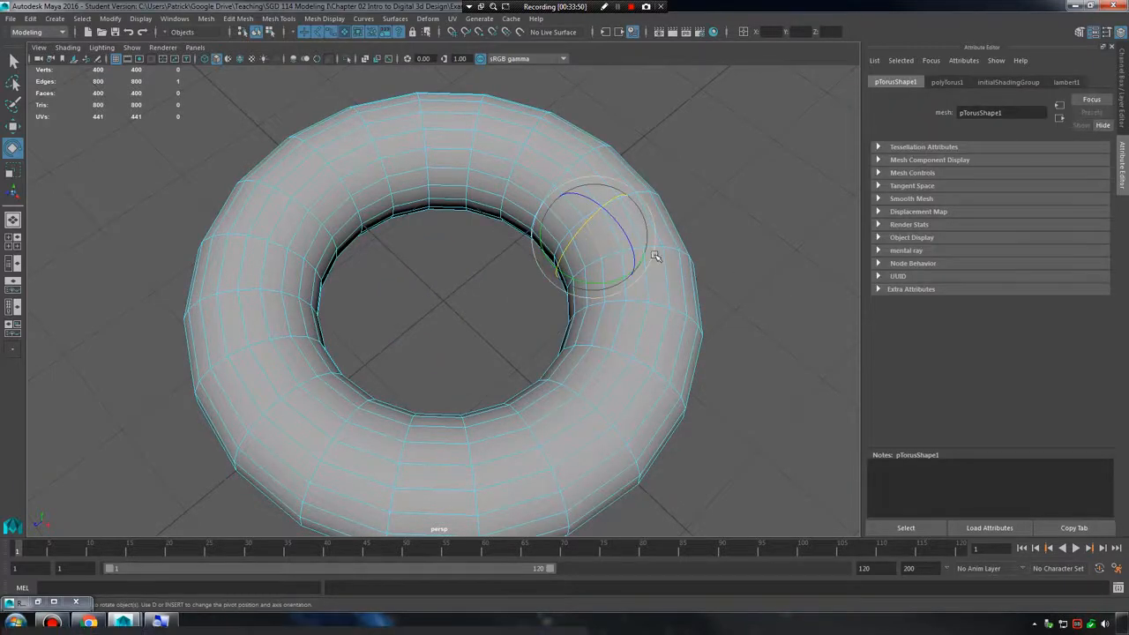
right_click_drag(657, 257, 694, 238)
left_click(650, 277)
Set the torus's twist to about 77.3, its axis subdivisions to 15 and its height subdivisions to 14.
left_click_drag(1006, 187, 1026, 187)
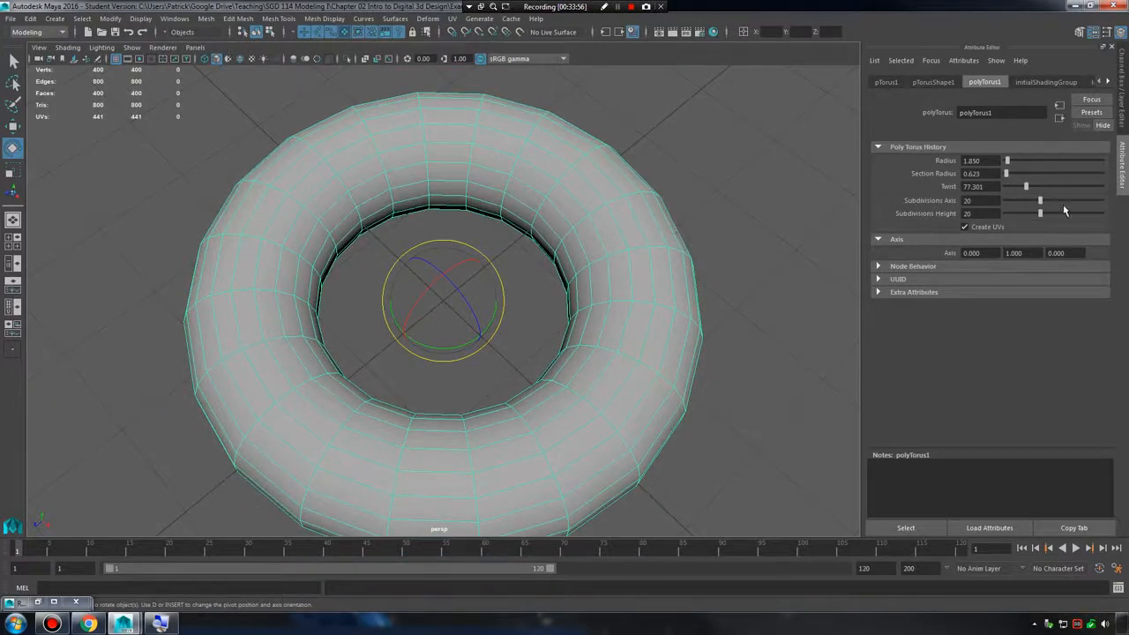
mouse_move(1046, 200)
left_mouse_down()
mouse_move(997, 209)
mouse_move(1029, 206)
mouse_move(1009, 214)
mouse_move(1028, 220)
left_mouse_up()
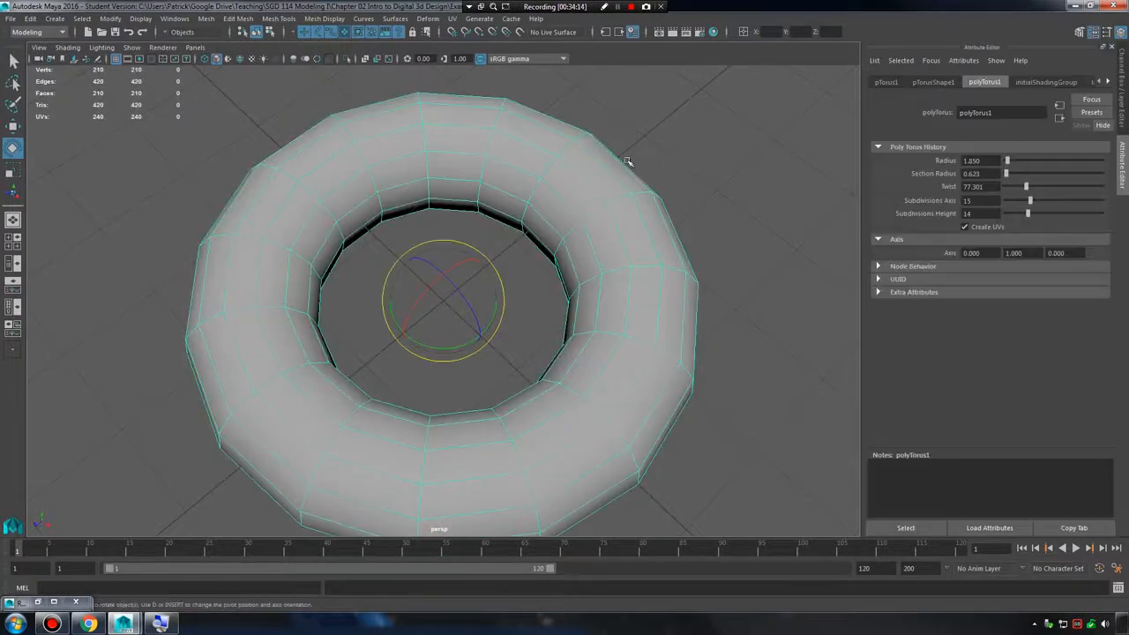
Show the Channel Box and inspect the torus's shape, both unselected and selected.
left_click(1122, 80)
left_click(779, 120)
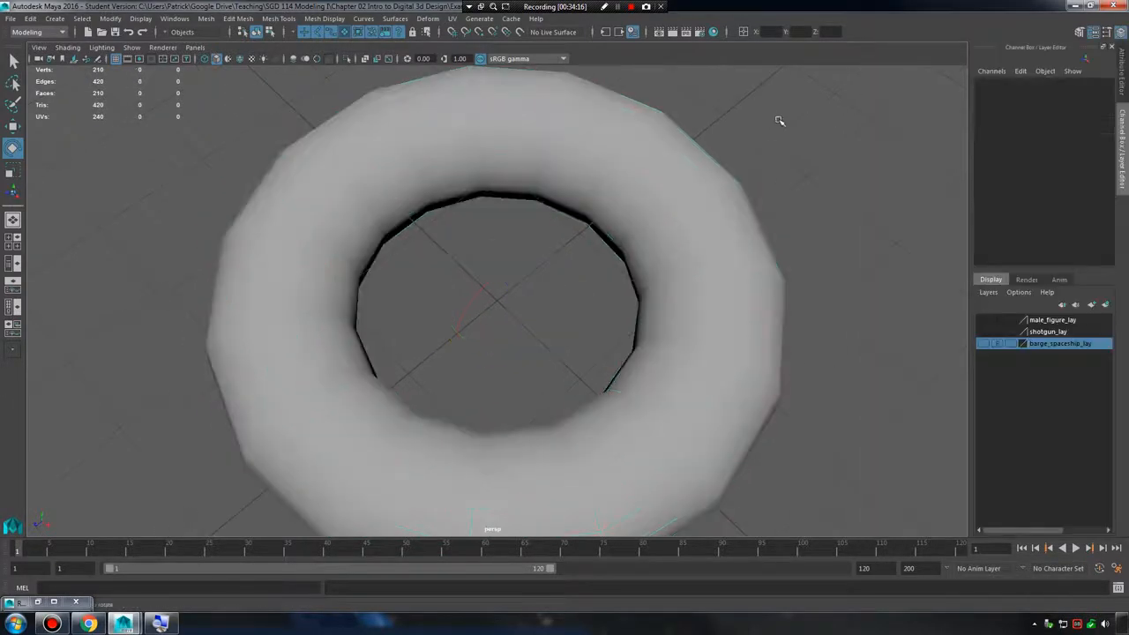
scroll(630, 205, "down", 3)
left_click(629, 204)
left_click_drag(681, 268, 628, 253, "alt")
right_click_drag(628, 253, 738, 245, "alt")
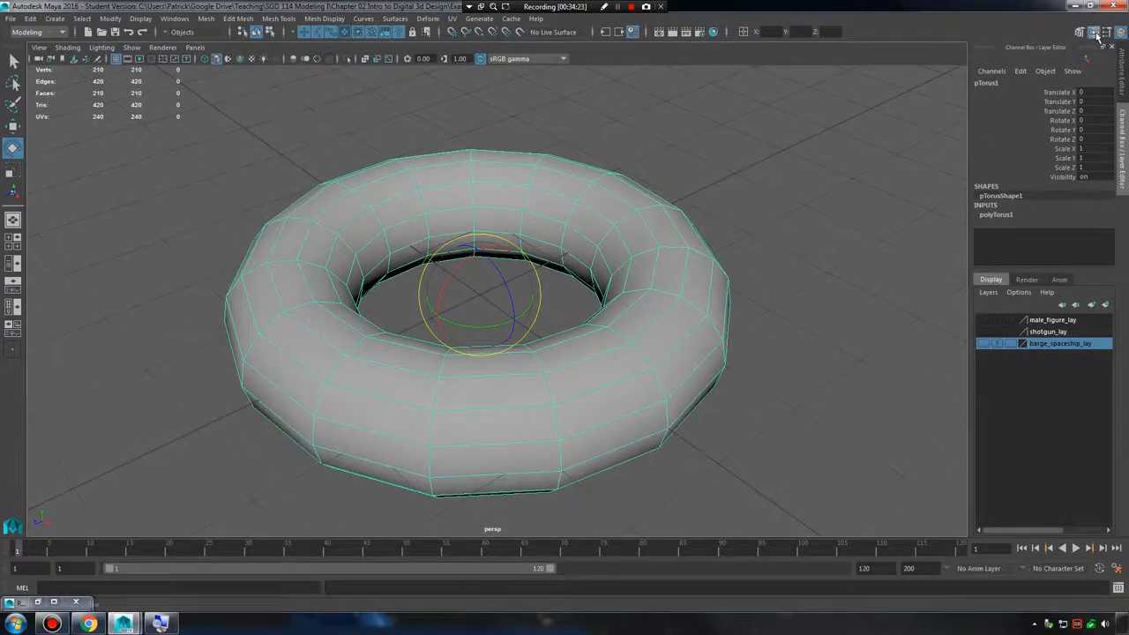
Show the torus's construction attributes in the Attribute Editor and delete the torus from the scene.
left_click(1093, 33)
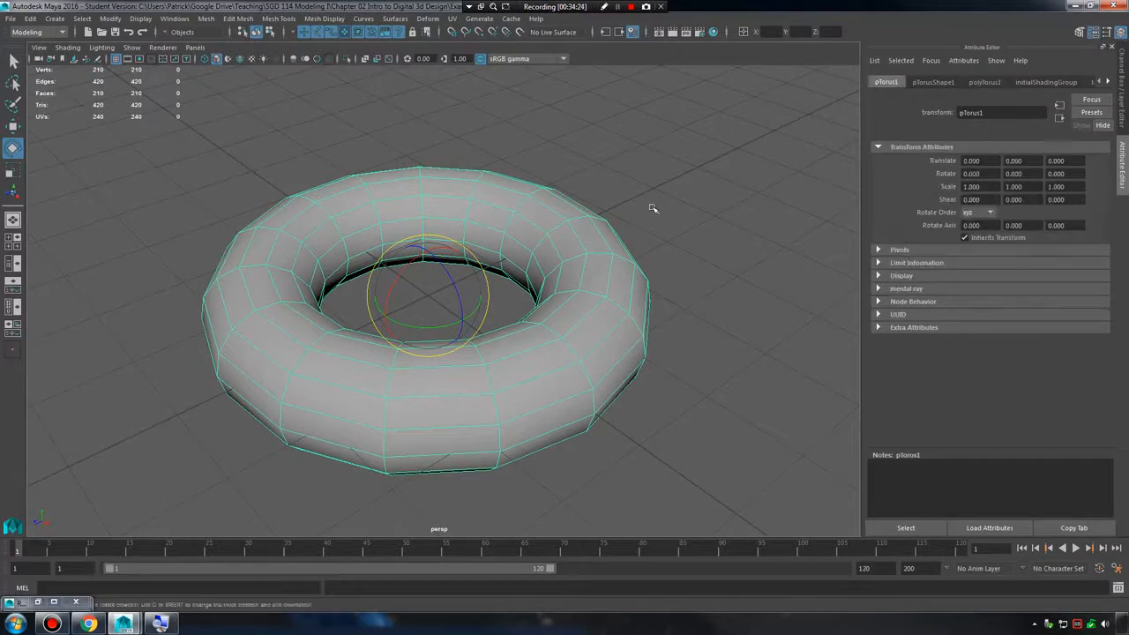
left_click(938, 84)
left_click(995, 82)
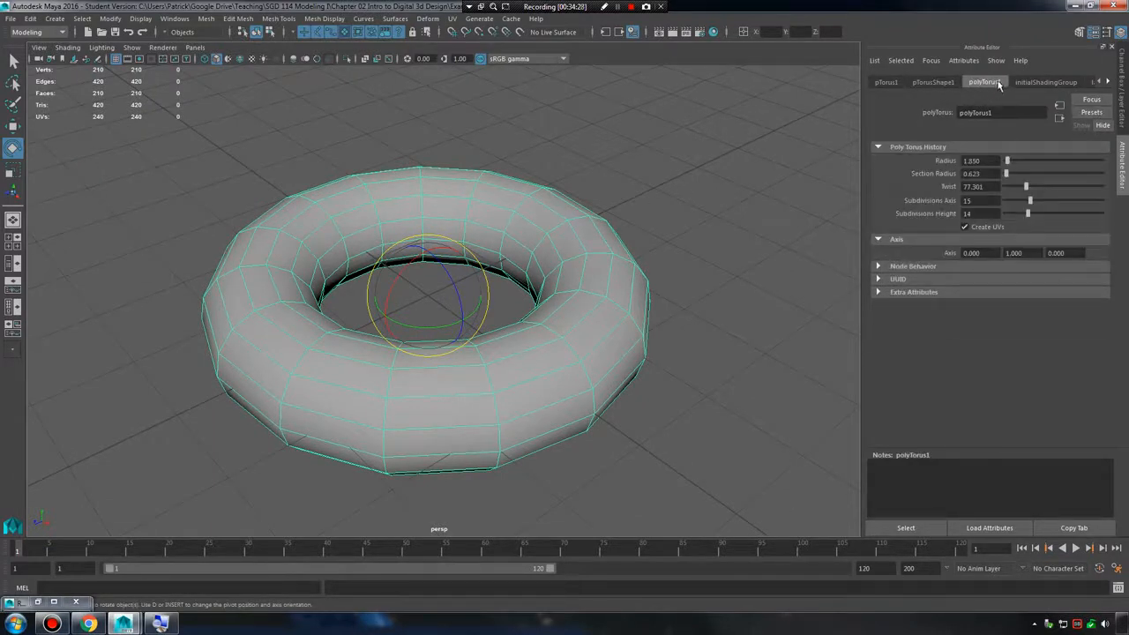
key("Delete")
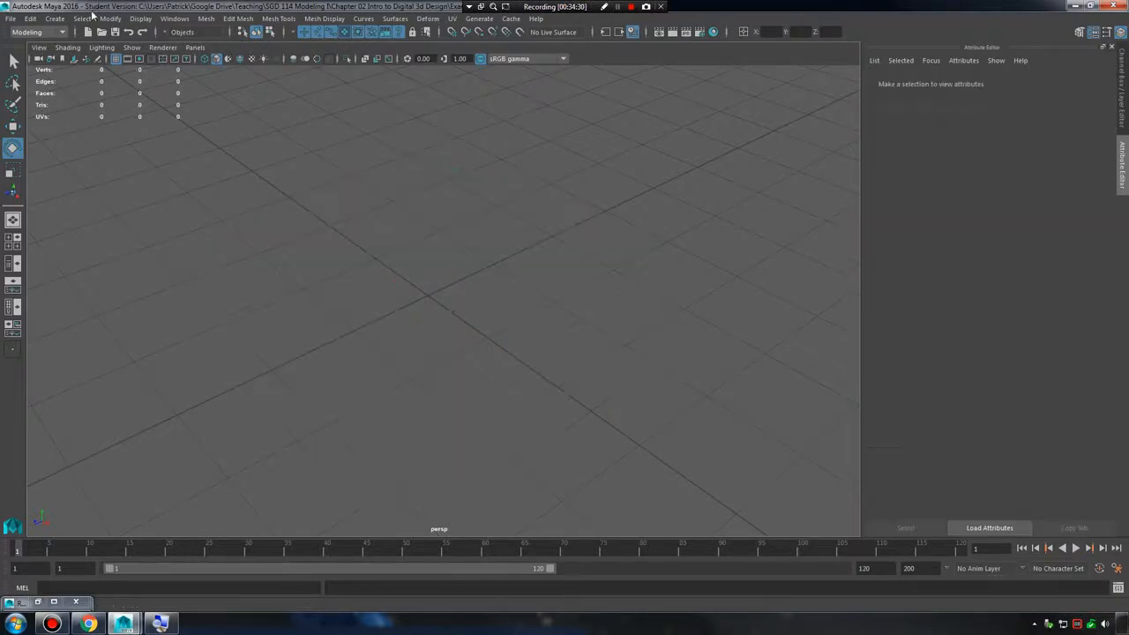
Create a polygon helix primitive, show the Channel Box and deselect the helix to see its surface.
left_click(54, 19)
mouse_move(90, 60)
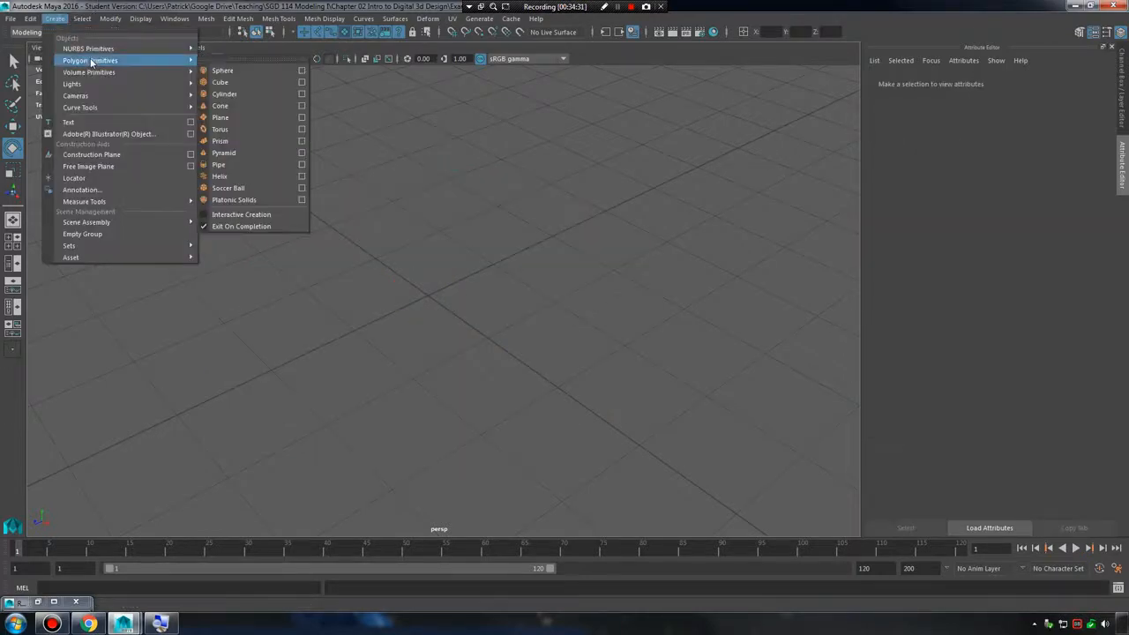
left_click(263, 177)
right_click_drag(513, 234, 705, 216, "alt")
left_click(1120, 33)
left_click(727, 231)
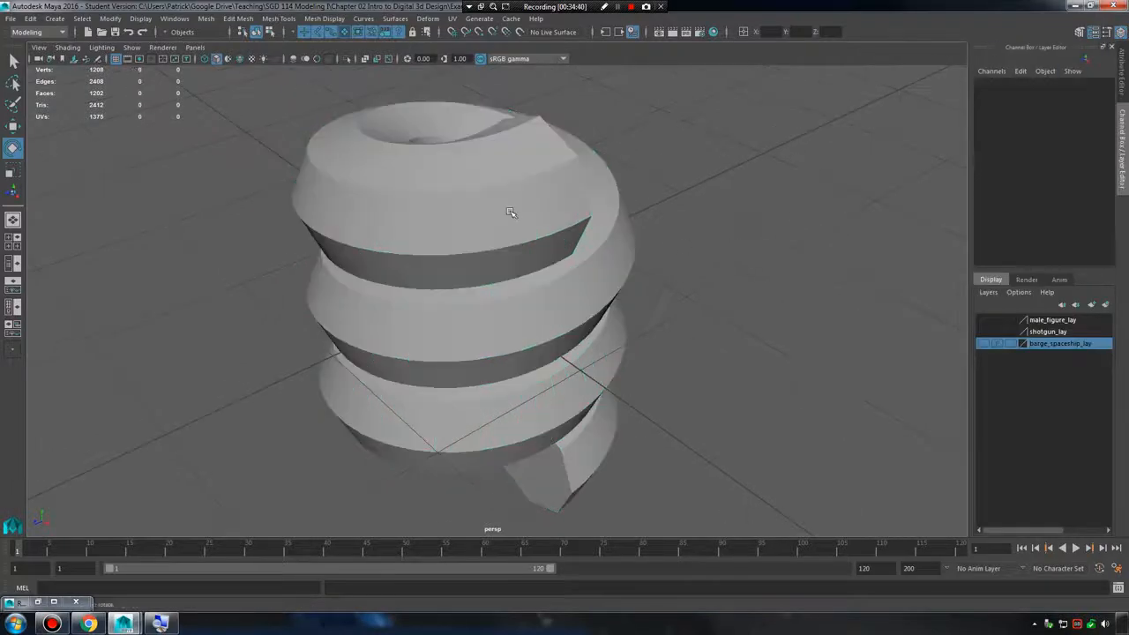
Set the helix to 1.337 coils, height and width 3.077, radius 0.133, with 14 axis, 314 coil and 2 cap subdivisions.
left_click(511, 212)
left_click_drag(512, 212, 608, 256, "alt")
right_click_drag(609, 256, 587, 252, "alt")
left_click_drag(587, 252, 541, 257, "alt")
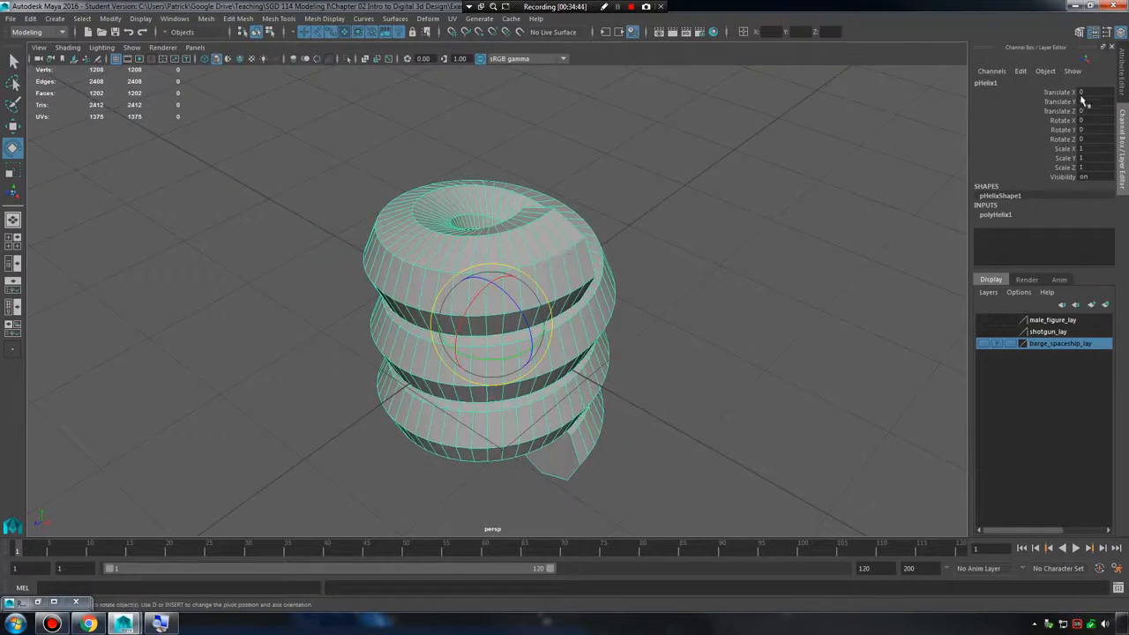
left_click(1093, 33)
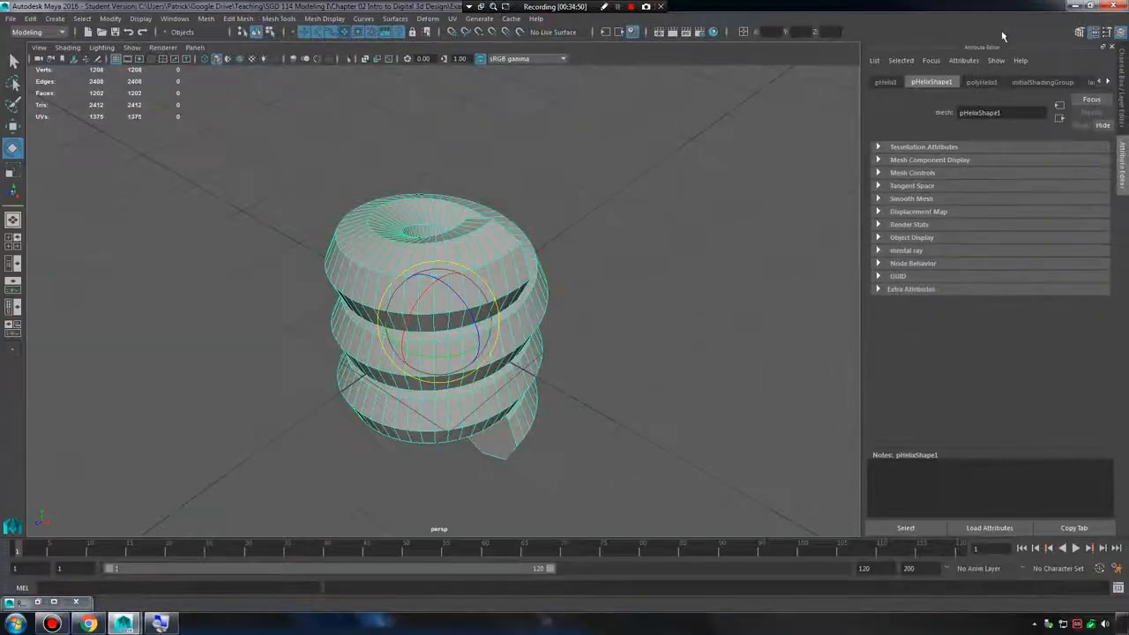
left_click(979, 82)
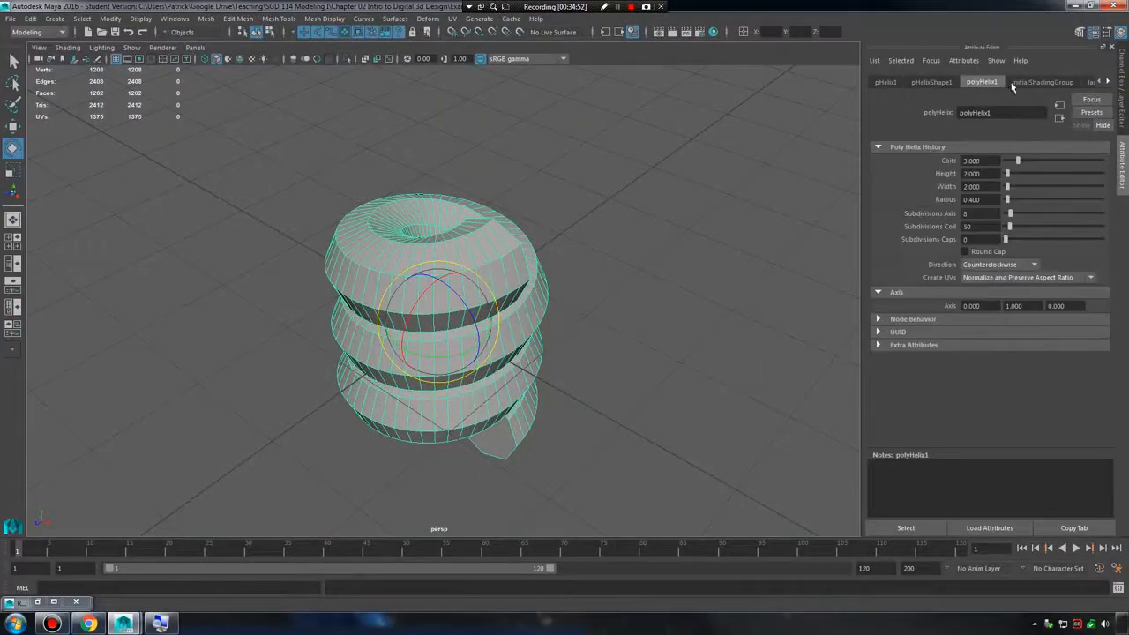
left_click_drag(1020, 161, 1009, 244)
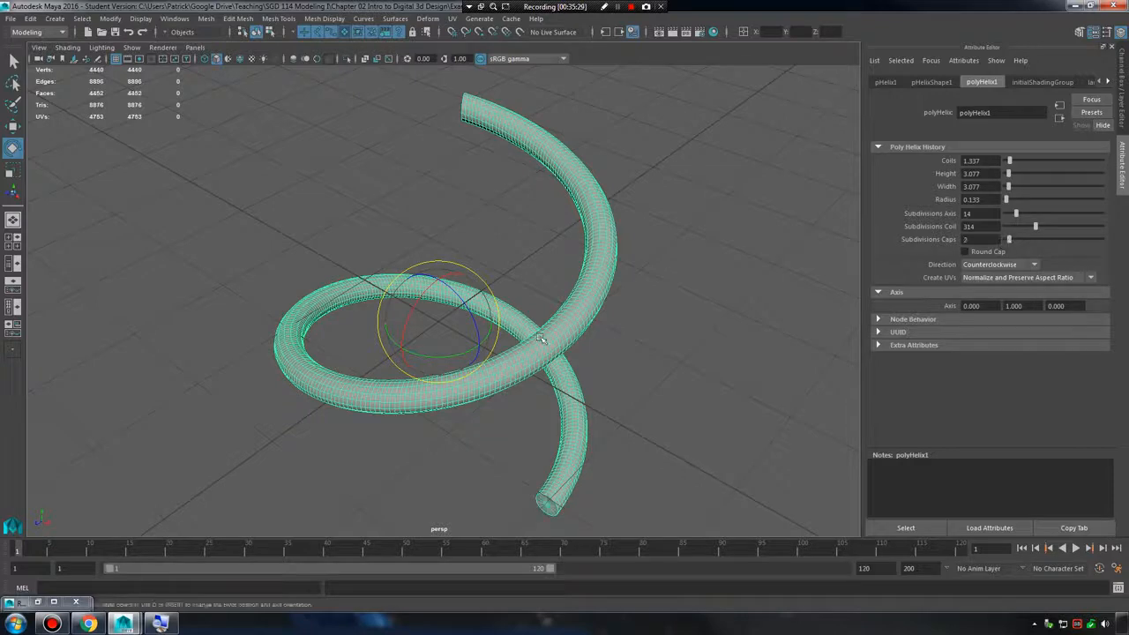
Set the helix's cap subdivisions to 5 while viewing one of its end caps up close.
middle_click_drag(542, 335, 534, 185, "alt")
scroll(573, 211, "up", 4)
middle_click_drag(670, 274, 623, 203, "alt")
scroll(622, 203, "up", 5)
scroll(622, 203, "up", 3)
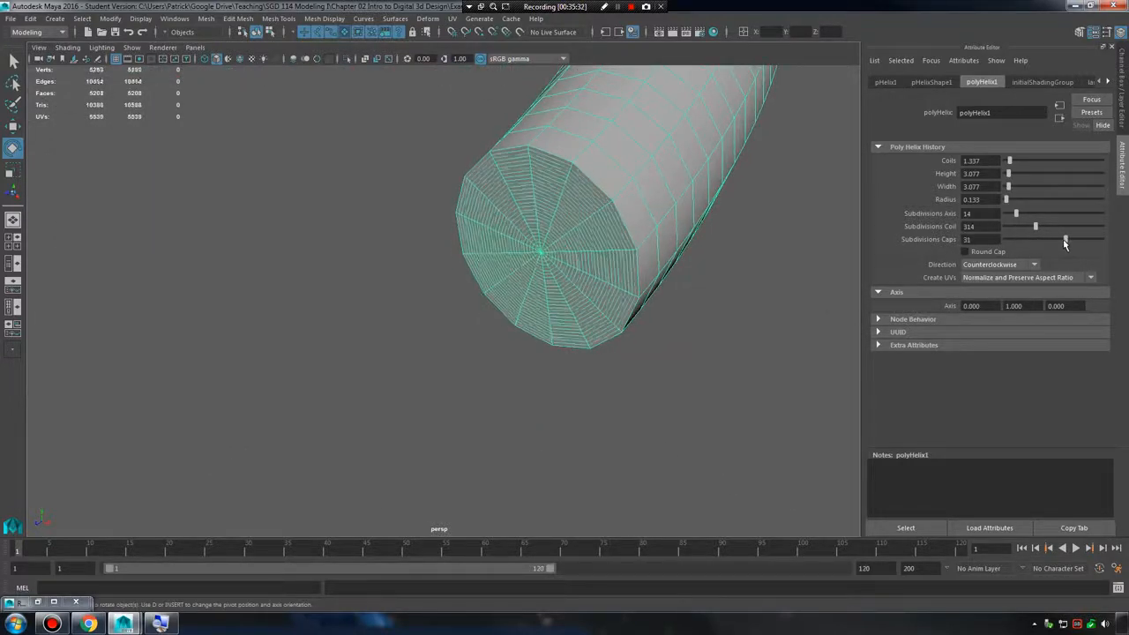
mouse_move(1006, 240)
left_mouse_down()
mouse_move(963, 254)
mouse_move(1041, 241)
mouse_move(1015, 239)
left_mouse_up()
Compare the helix's flat and rounded ends, leave Round Cap enabled and set the cap subdivisions to 7.
left_click(964, 252)
left_click(964, 252)
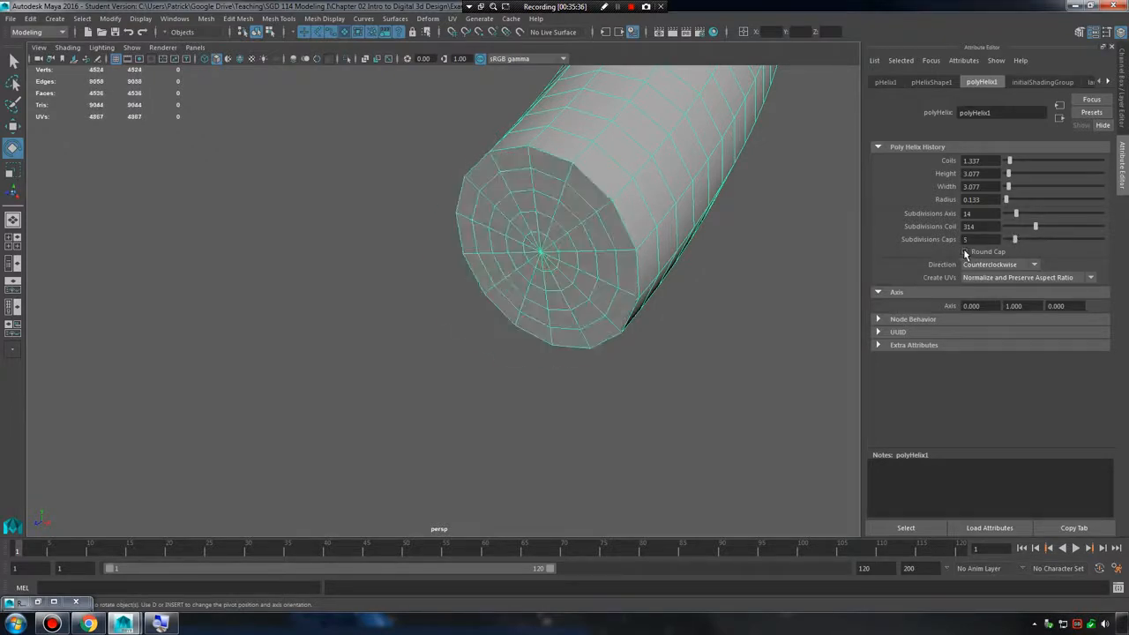
left_click(964, 252)
left_click(965, 252)
left_click(965, 252)
left_click(965, 252)
left_click(965, 252)
left_click(964, 252)
left_click(965, 252)
mouse_move(1015, 240)
left_mouse_down()
mouse_move(1006, 241)
mouse_move(1071, 244)
mouse_move(1019, 241)
left_mouse_up()
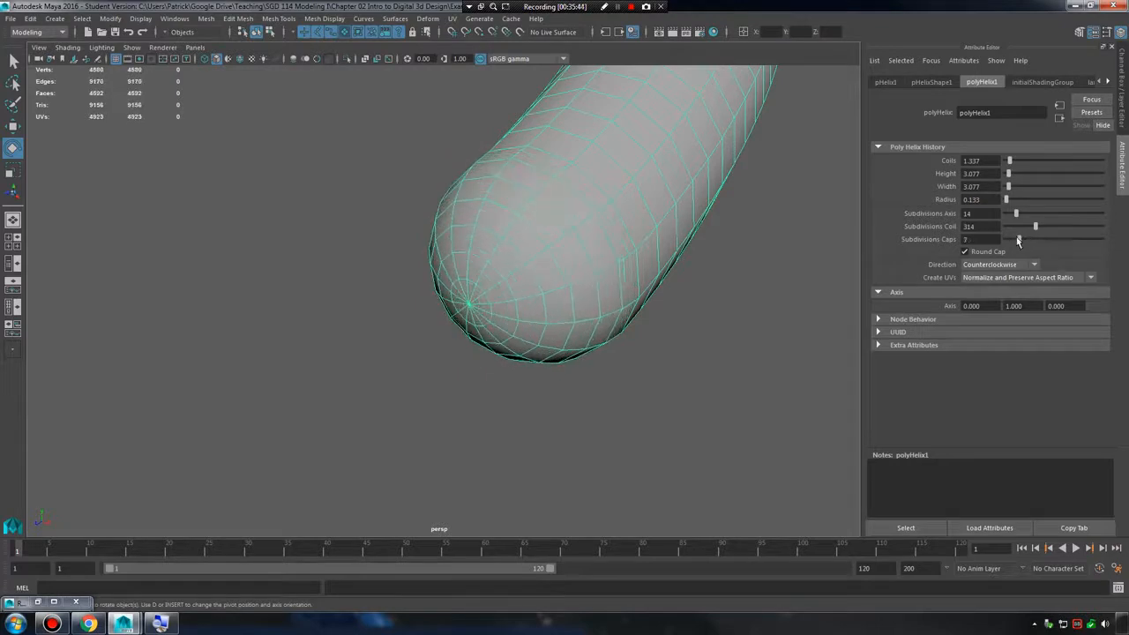
Inspect the whole helix from a new angle and deselect it to see its smooth surface.
right_click_drag(663, 238, 238, 204, "alt")
middle_click_drag(462, 158, 531, 254, "alt")
mouse_move(532, 254)
left_mouse_down("alt")
mouse_move(612, 272)
mouse_move(537, 261)
mouse_move(541, 236)
left_mouse_up("alt")
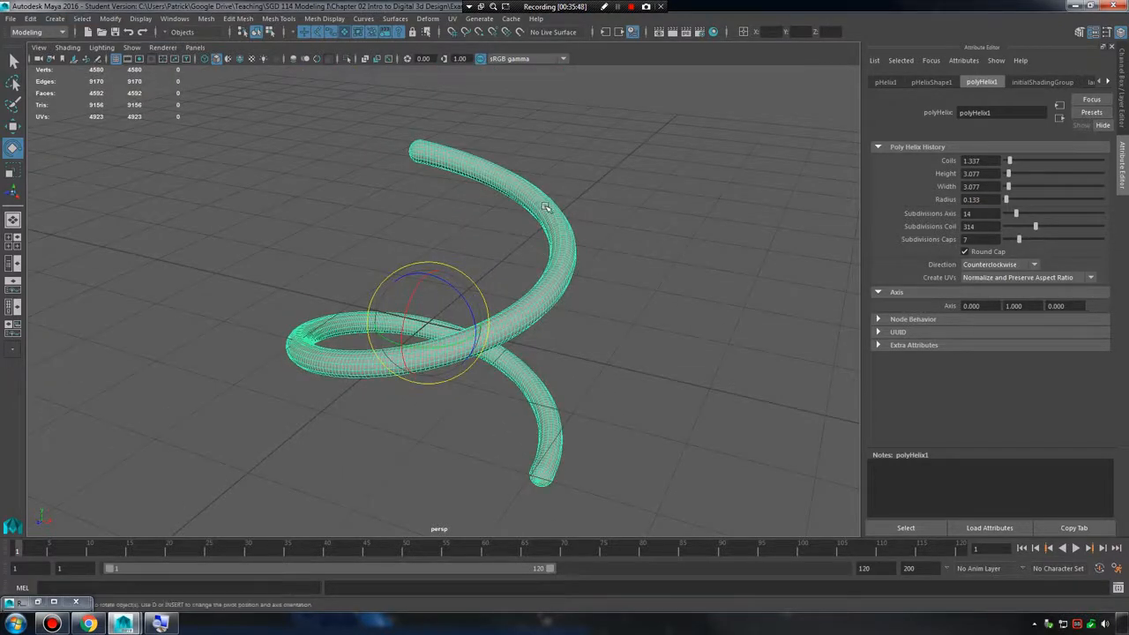
left_click(641, 204)
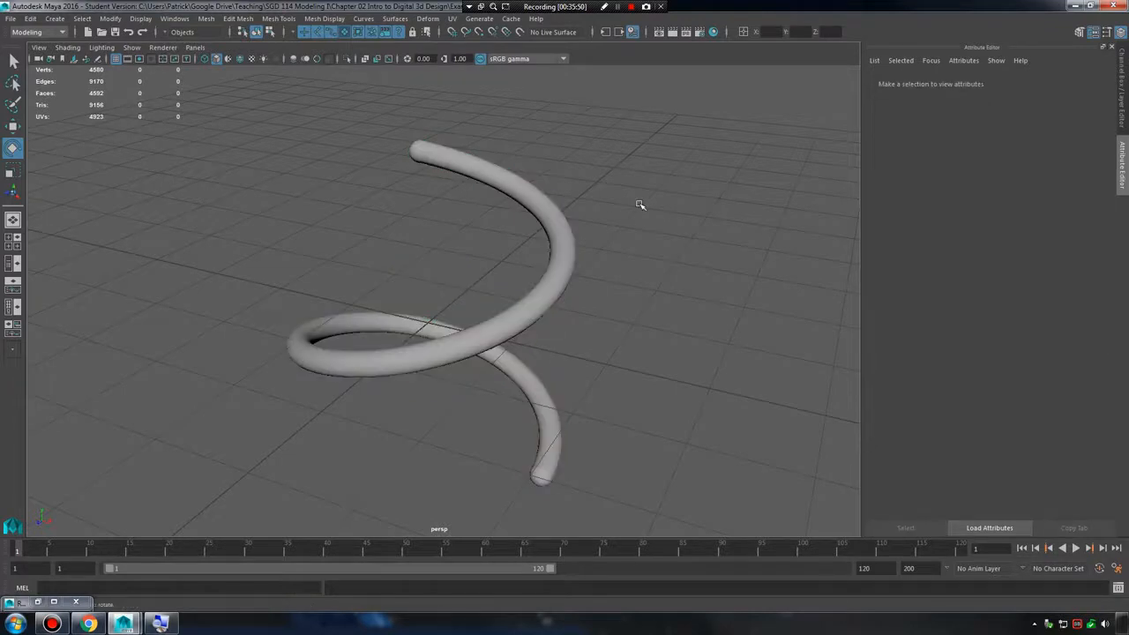
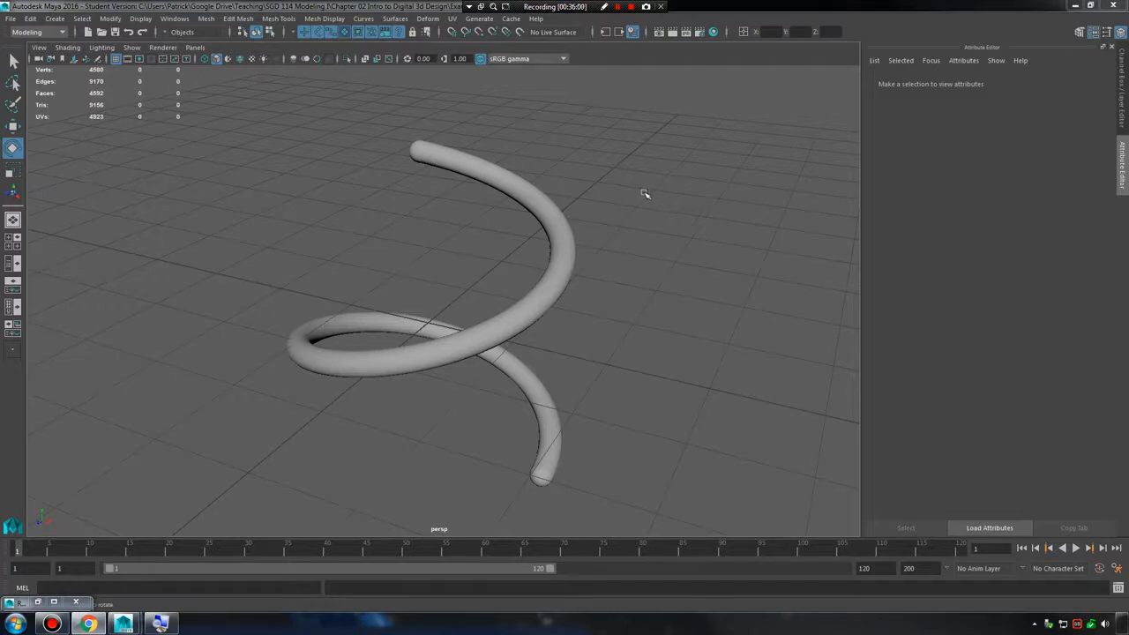
Create a polygon cube and move it clear of the helix, behind its coil.
left_click(508, 184)
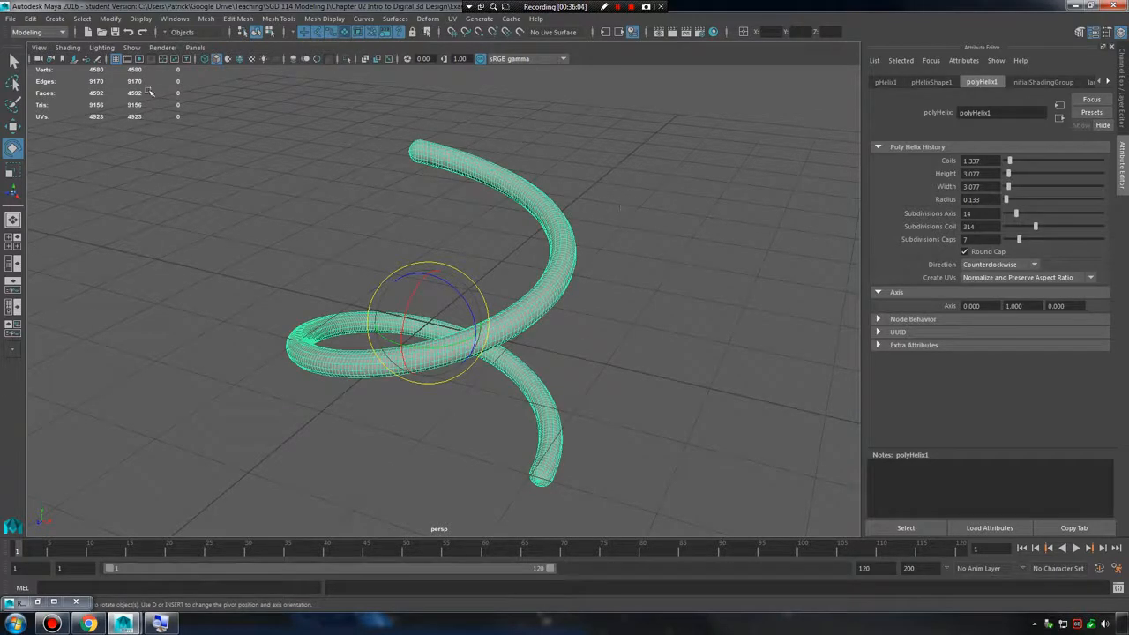
left_click(54, 19)
mouse_move(97, 60)
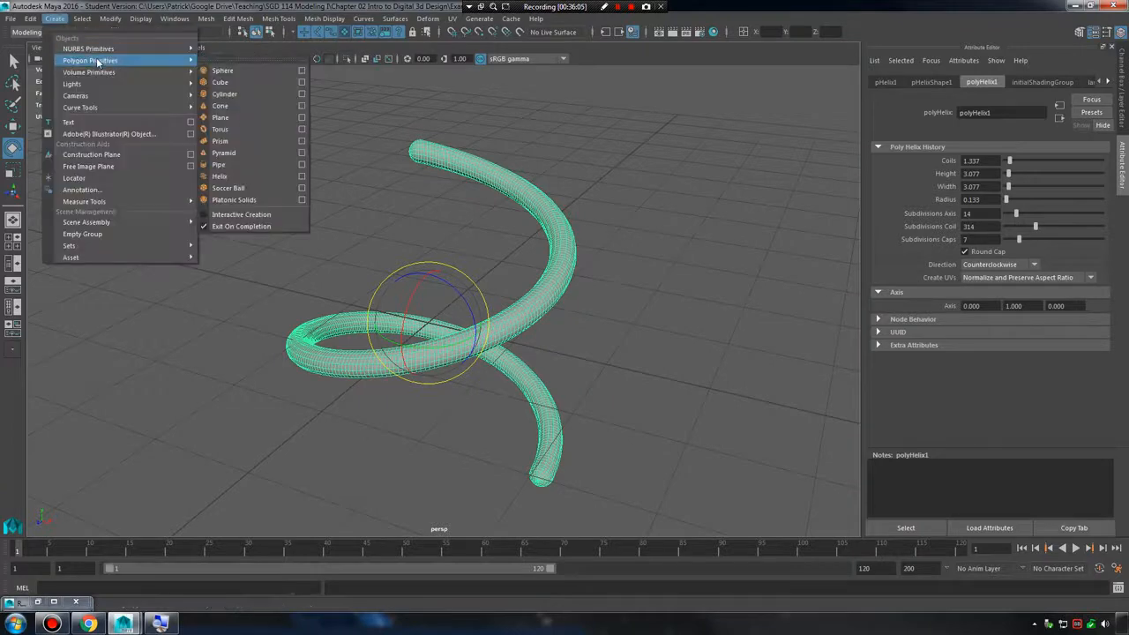
left_click(223, 82)
key("w")
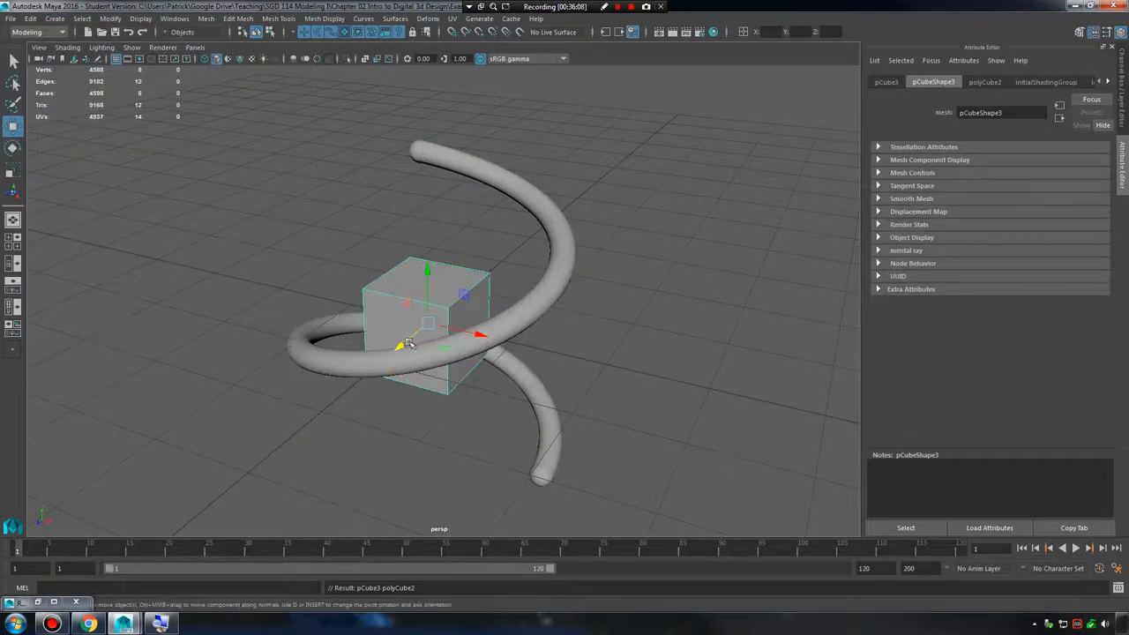
left_click_drag(408, 343, 410, 227)
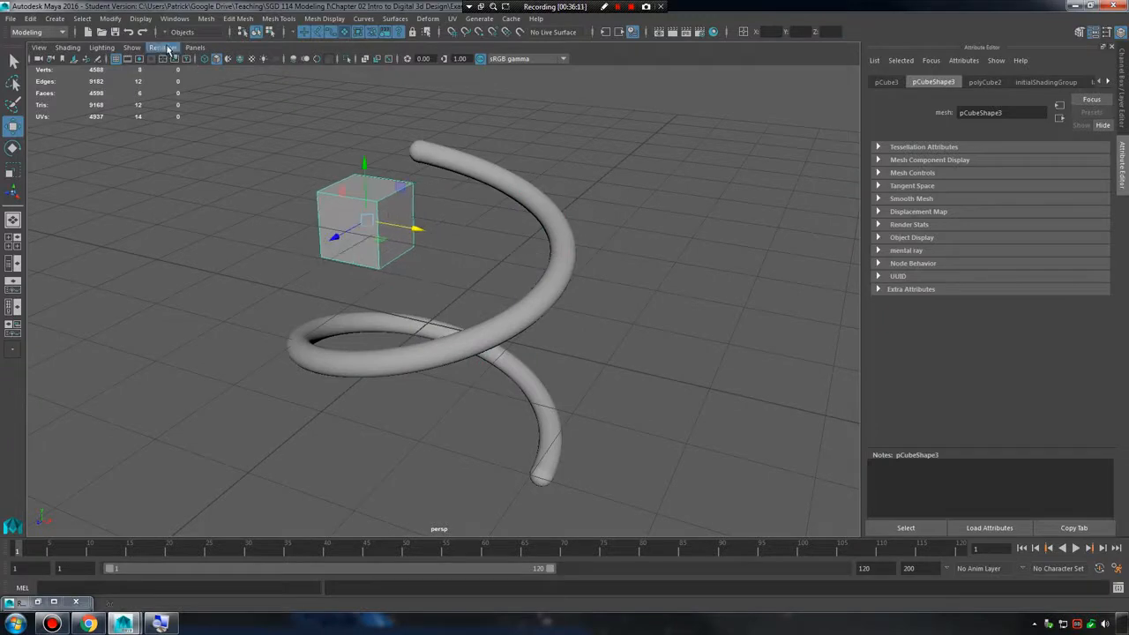
Create a polygon pipe, move it beside the helix on the side opposite the cube, and clear the selection.
left_click(53, 19)
mouse_move(88, 49)
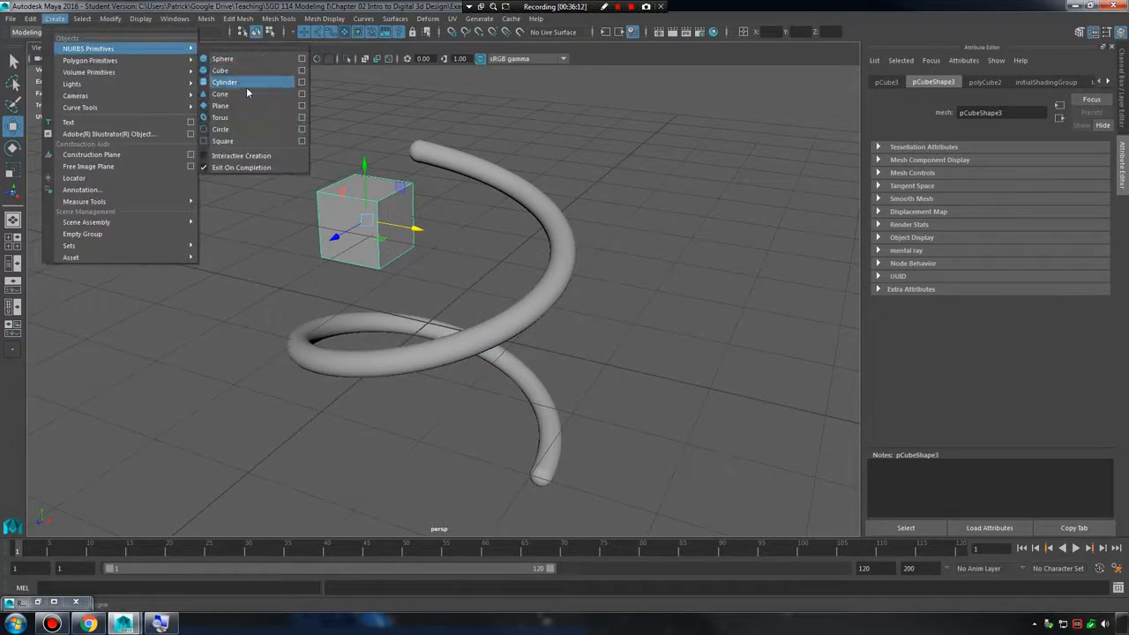
mouse_move(140, 60)
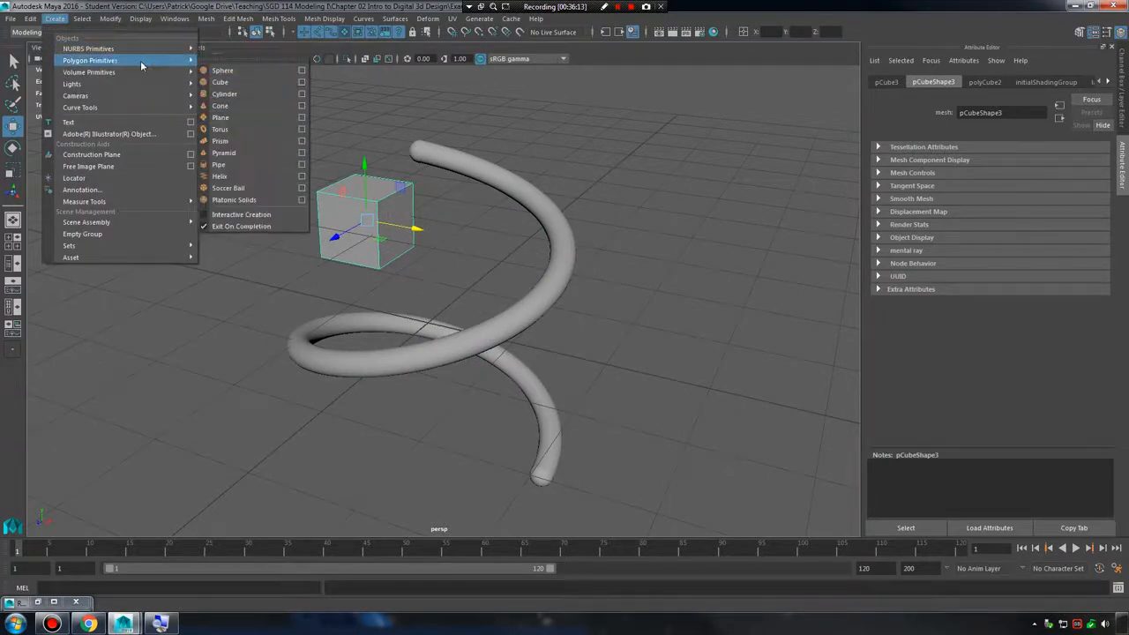
left_click(245, 168)
left_click_drag(361, 221, 790, 401, "alt")
middle_click_drag(685, 312, 614, 289, "alt")
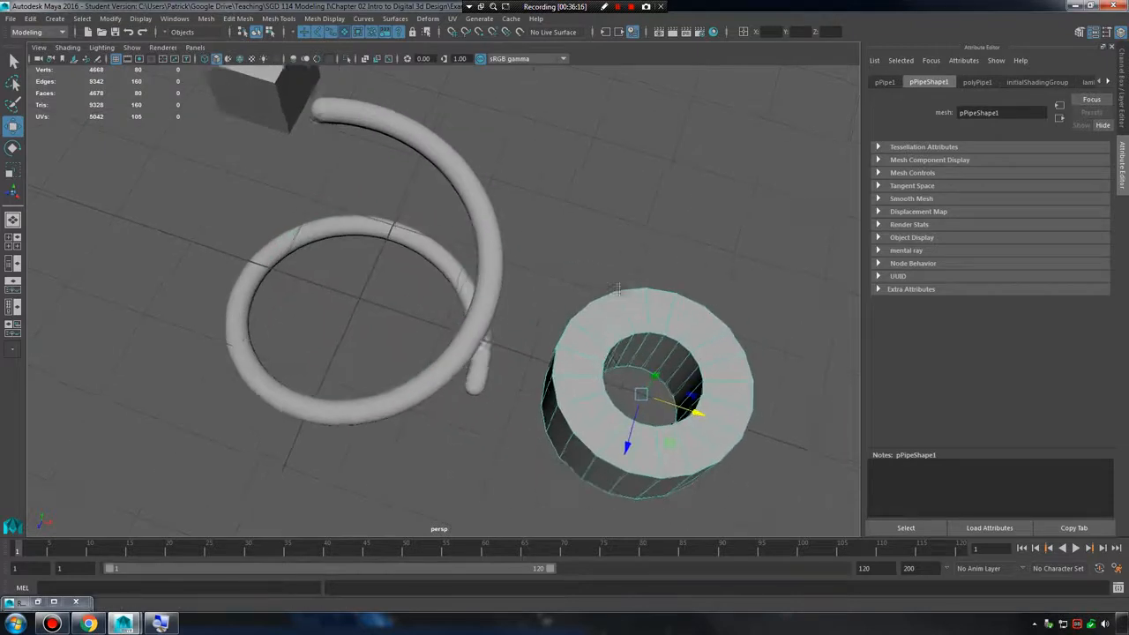
left_click_drag(617, 290, 479, 231, "alt")
left_click_drag(499, 338, 539, 300)
scroll(509, 312, "up", 5)
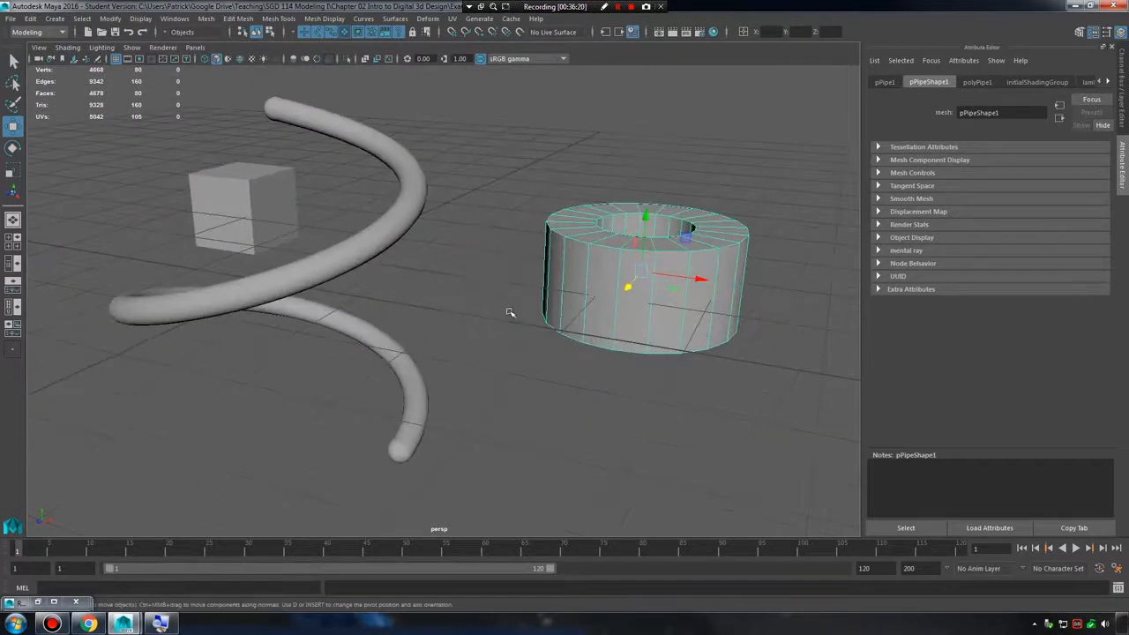
scroll(488, 313, "down", 2)
left_click(448, 312)
left_click_drag(448, 312, 405, 270, "alt")
Select the helix, pipe and cube one at a time with the Move tool active.
left_click(386, 262)
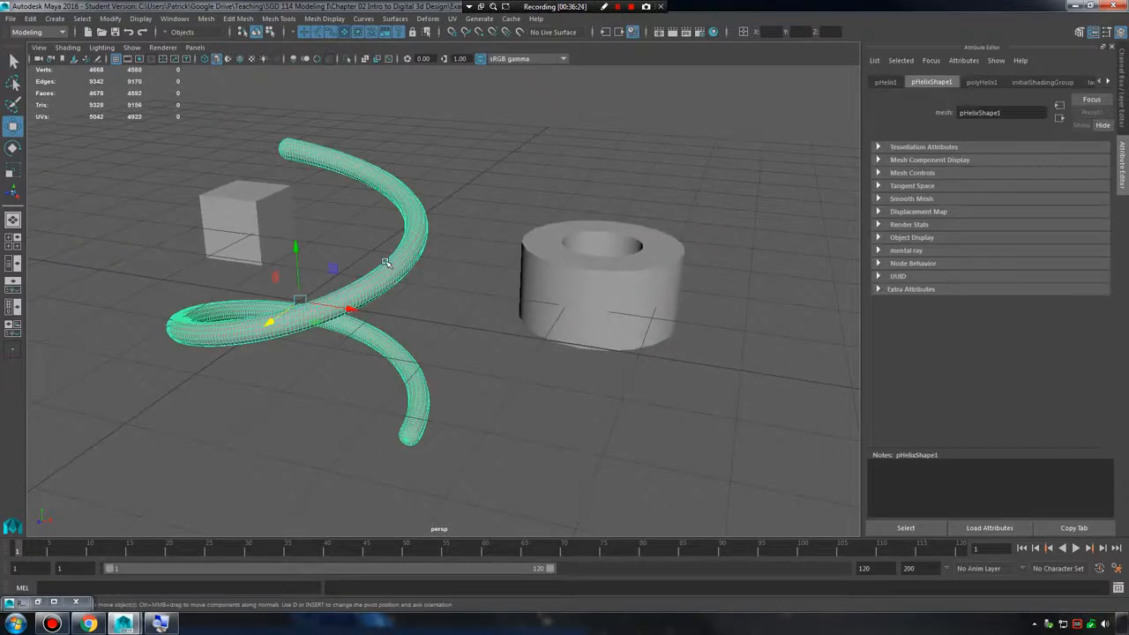
left_click(540, 275)
left_click(269, 213)
left_click(382, 302)
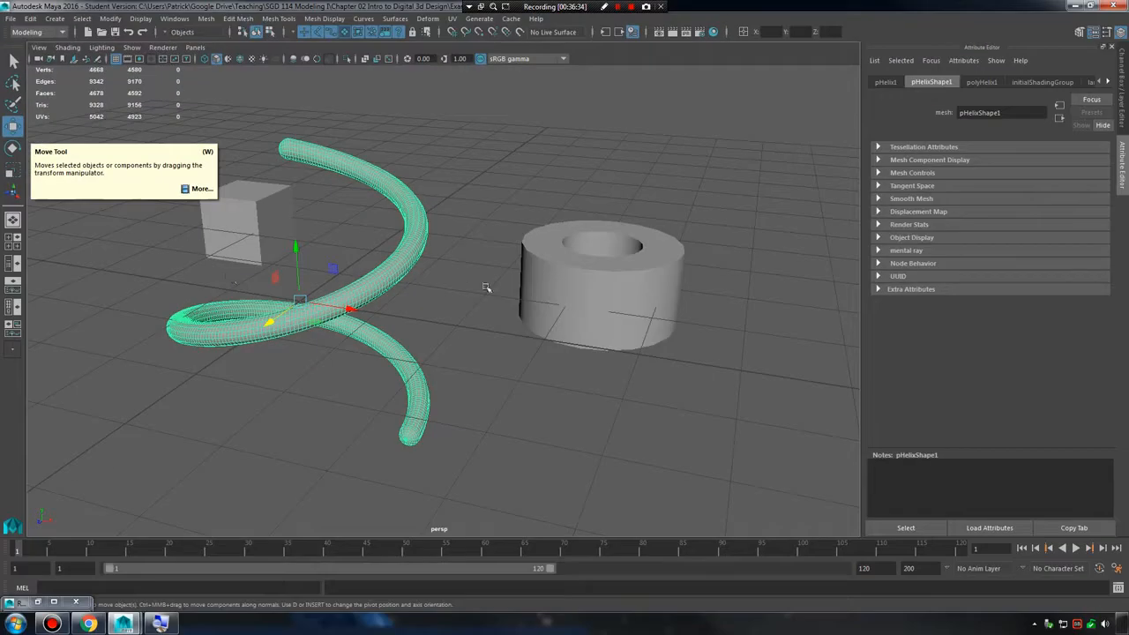
left_click(536, 276)
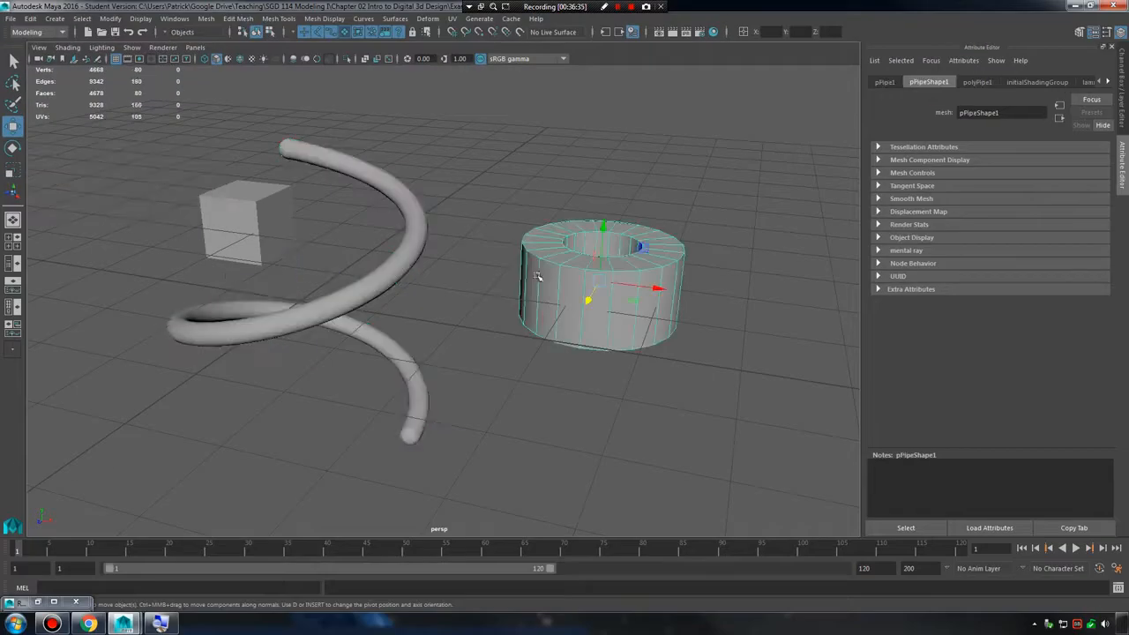
left_click(276, 223)
left_click(564, 294)
left_click(258, 212)
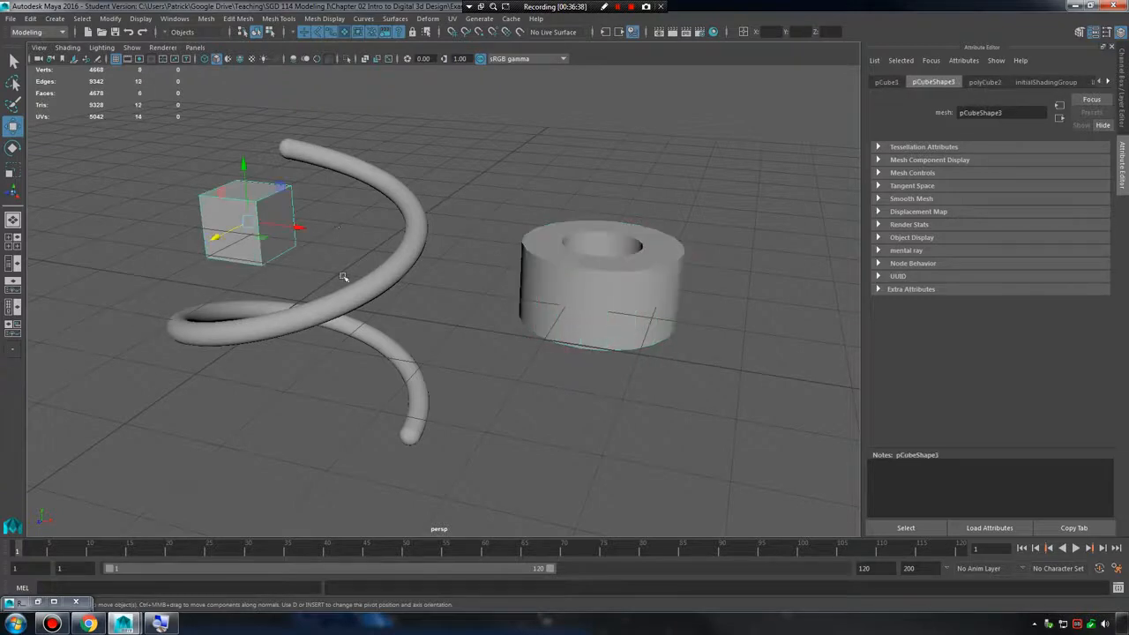
left_click(377, 292)
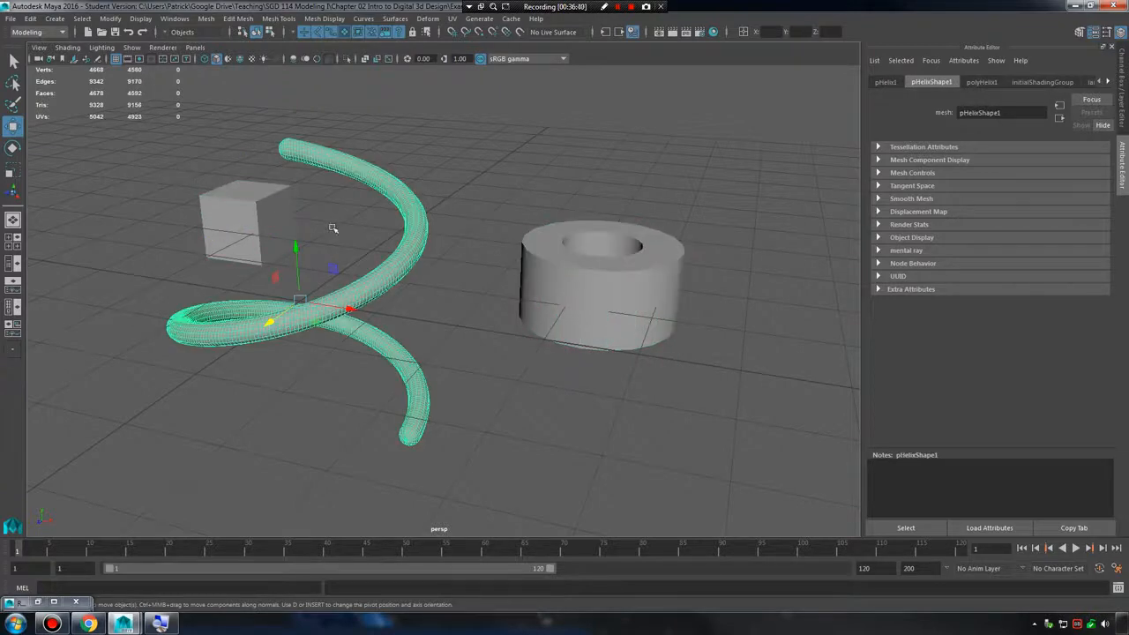
Switch to the Select tool and select the cube, the pipe and the helix in turn.
key("q")
left_click(279, 226)
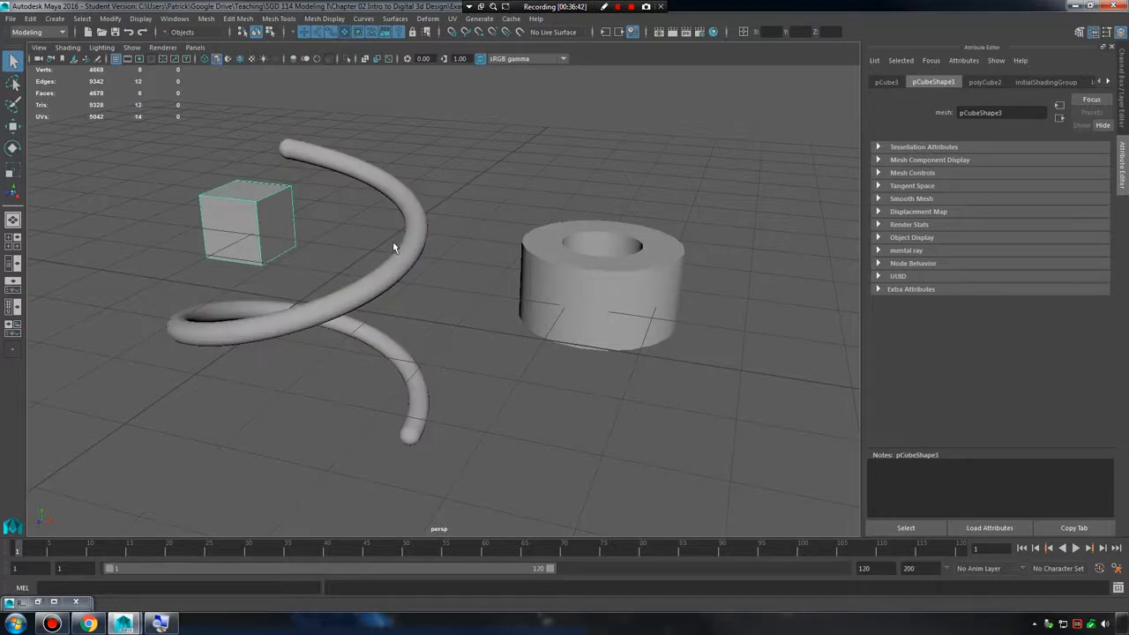
left_click(593, 280)
left_click(411, 251)
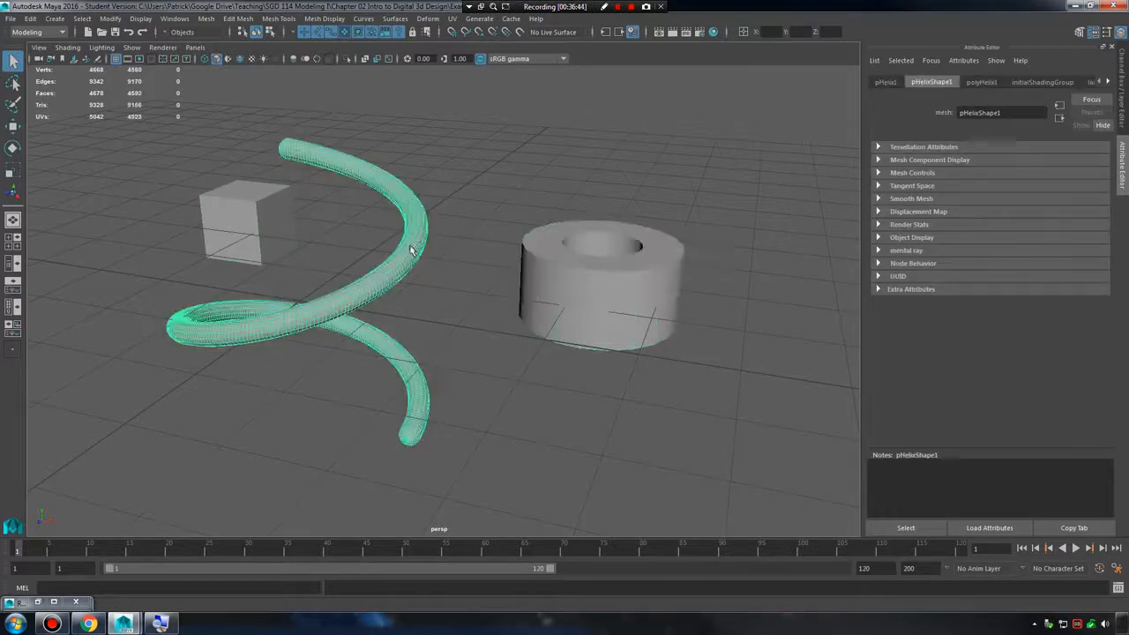
Cycle through the Move, Rotate and Scale tools on the selected helix and return to the Select tool.
key("w")
key("e")
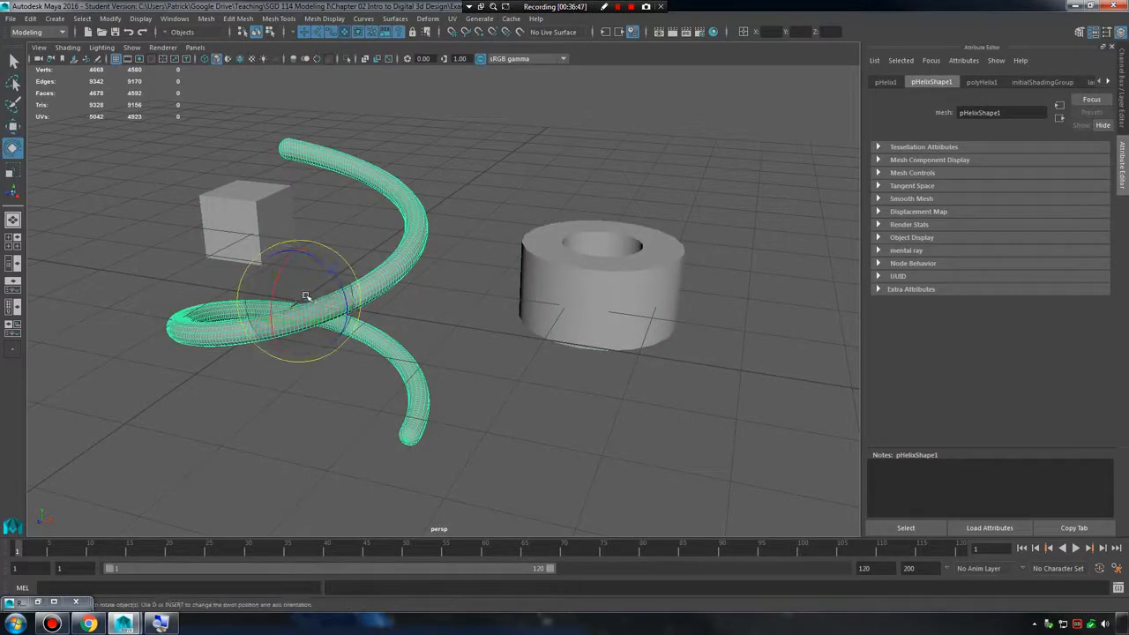
key("r")
key("w")
key("e")
key("r")
key("q")
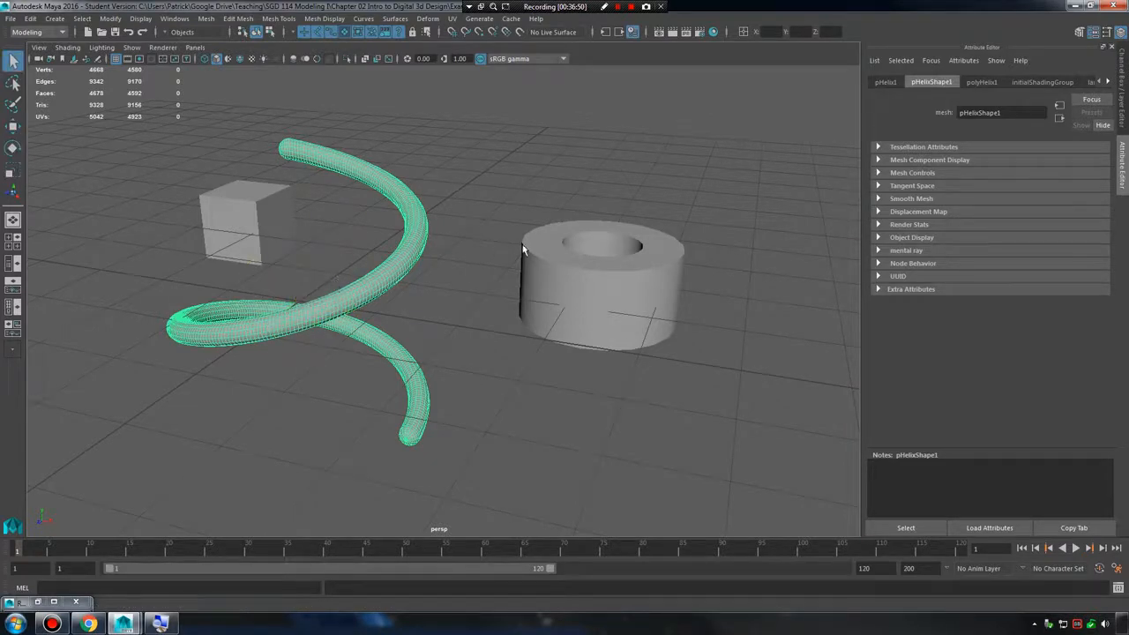
Select the pipe, the cube and the helix individually without a manipulator, and clear the selection.
left_click(591, 302)
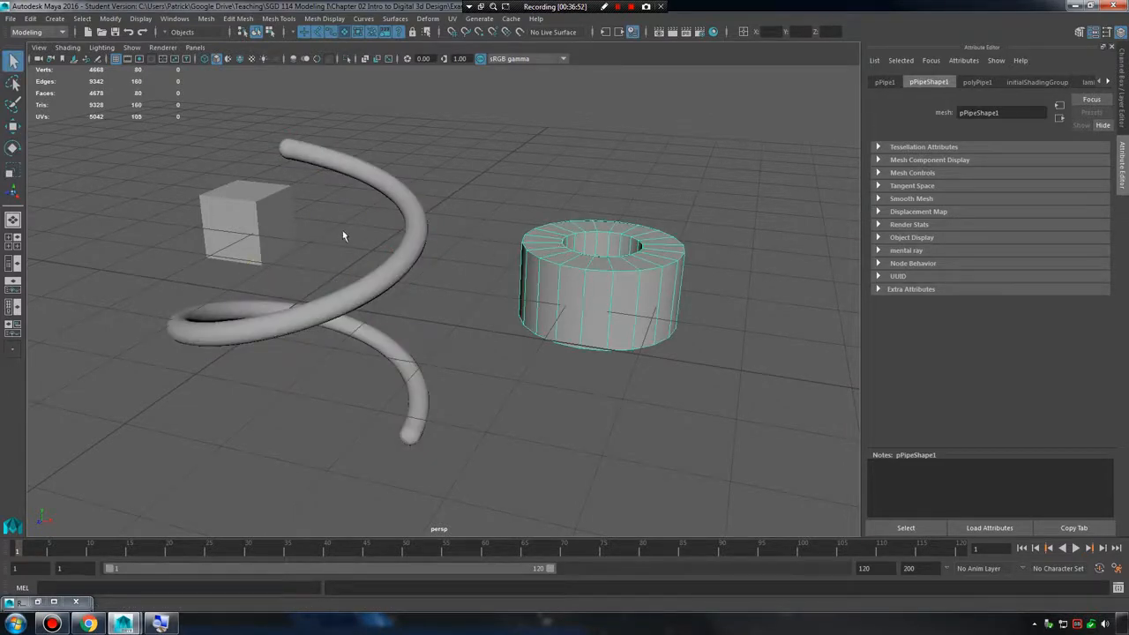
left_click(279, 219)
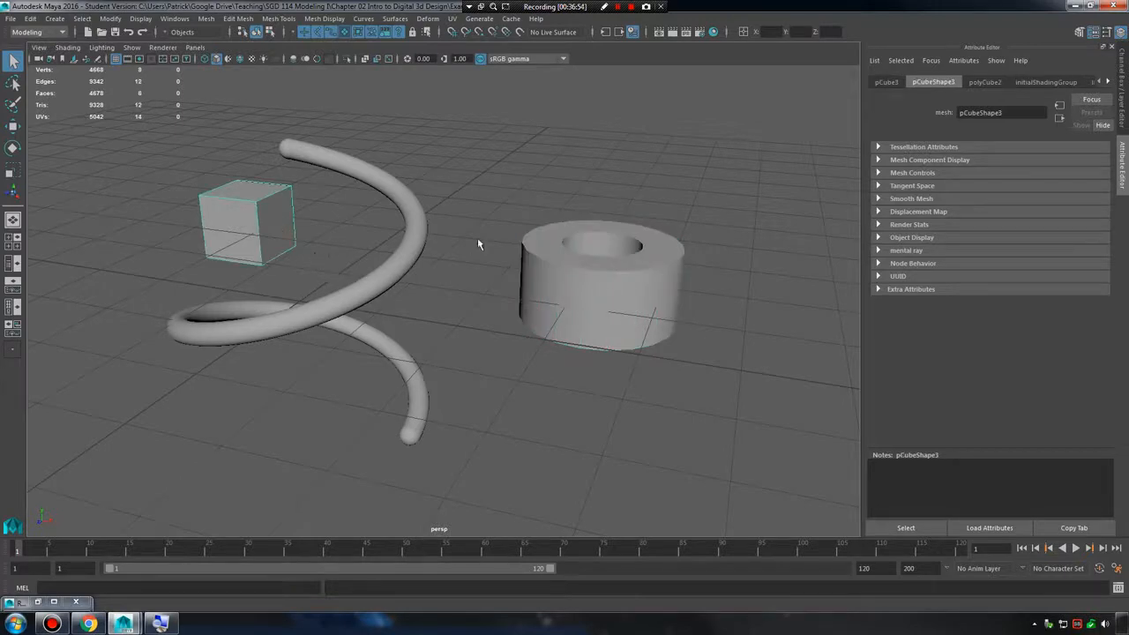
left_click(407, 264)
left_click(458, 297)
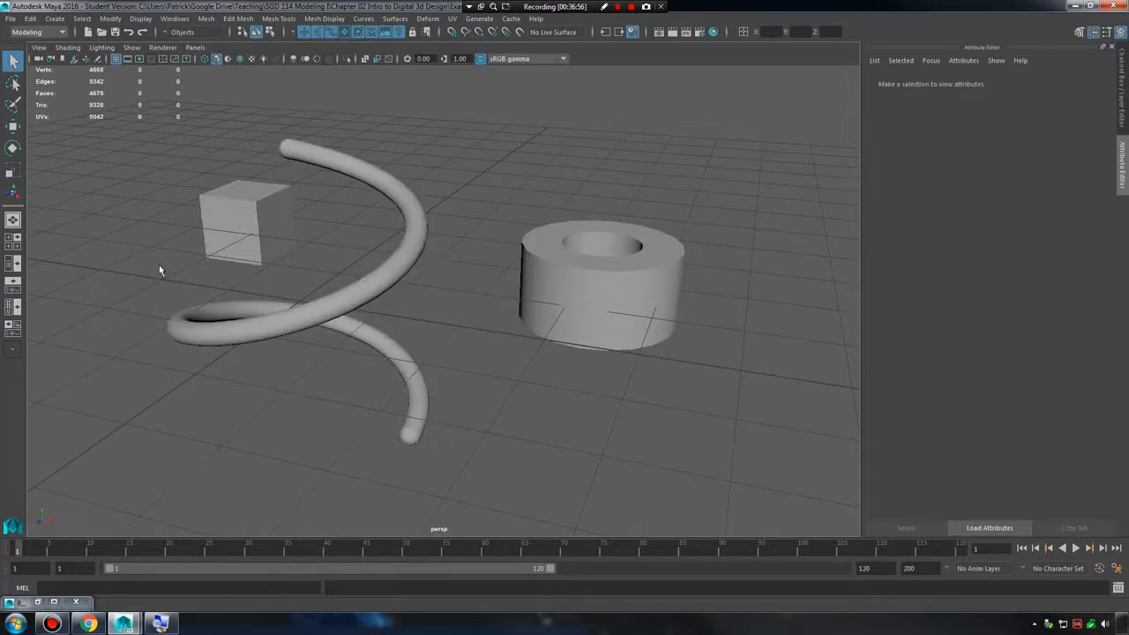
Marquee-select the helix and the pipe together, repeat the marquee selection, and deselect everything.
left_click_drag(144, 276, 574, 459)
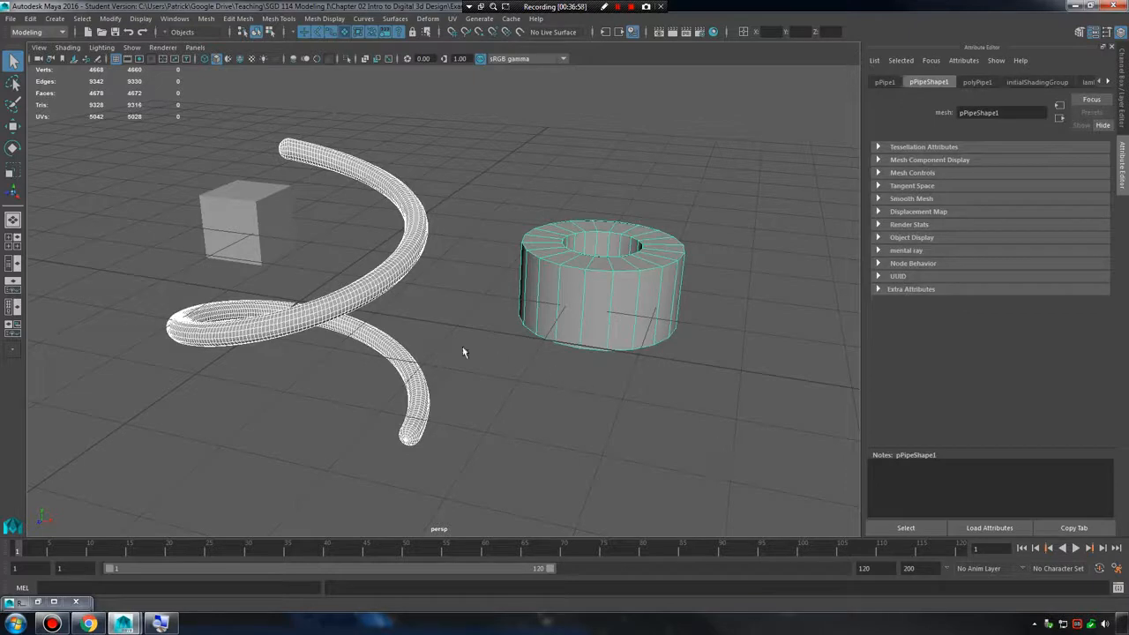
left_click(197, 481)
left_click_drag(224, 482, 680, 319)
left_click(348, 363)
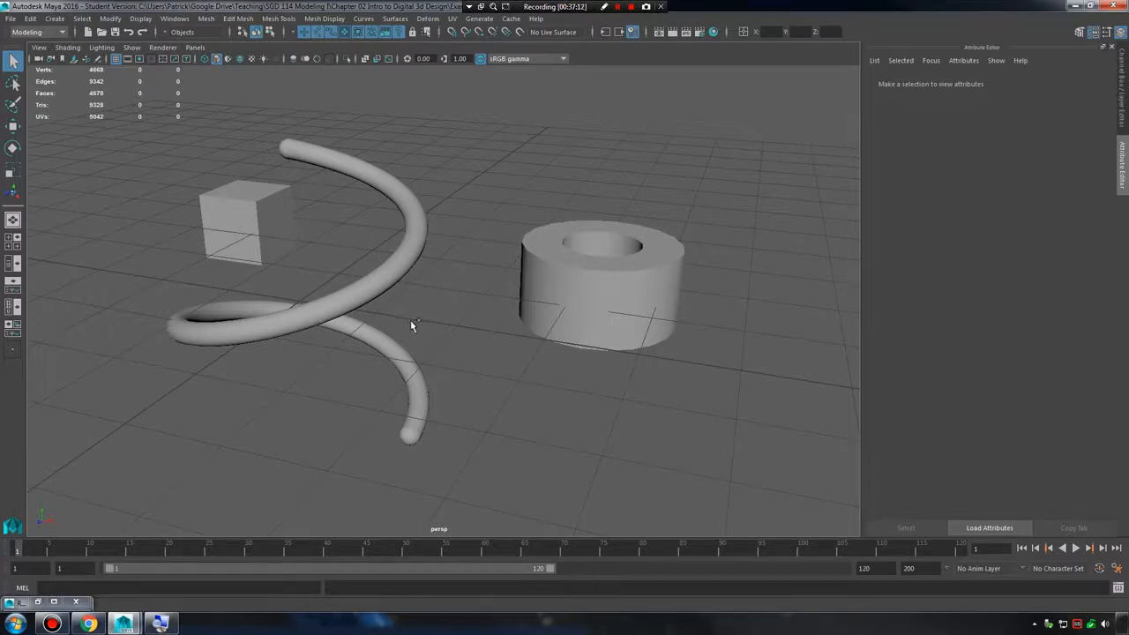
Select the pipe and add the helix and the cube to the selection.
left_click(578, 285)
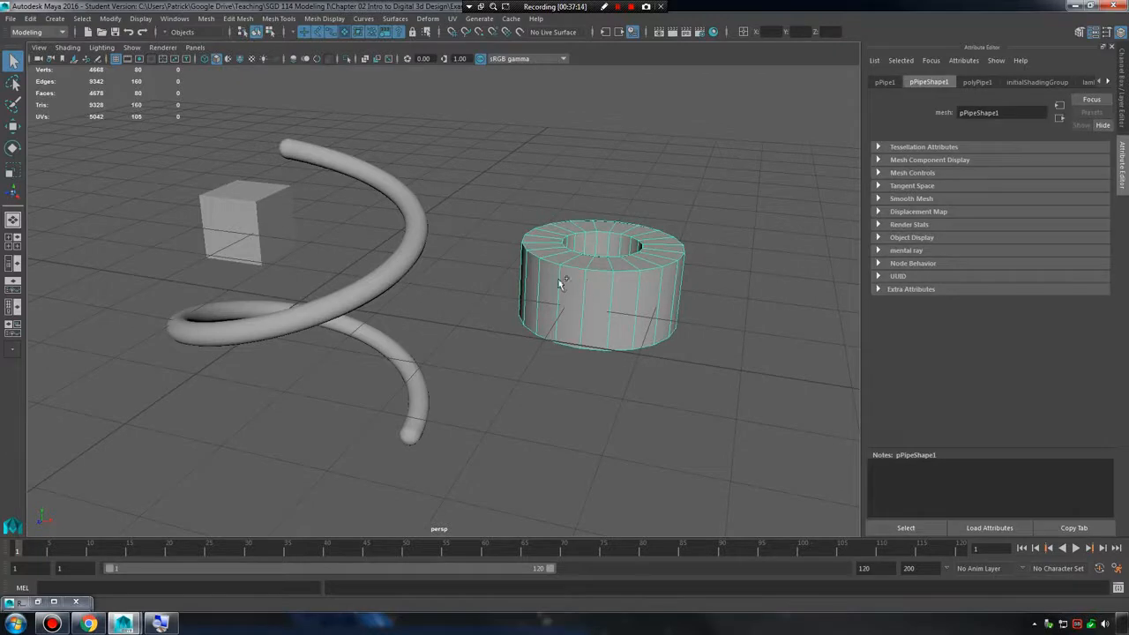
left_click(404, 249)
left_click(270, 224, "shift")
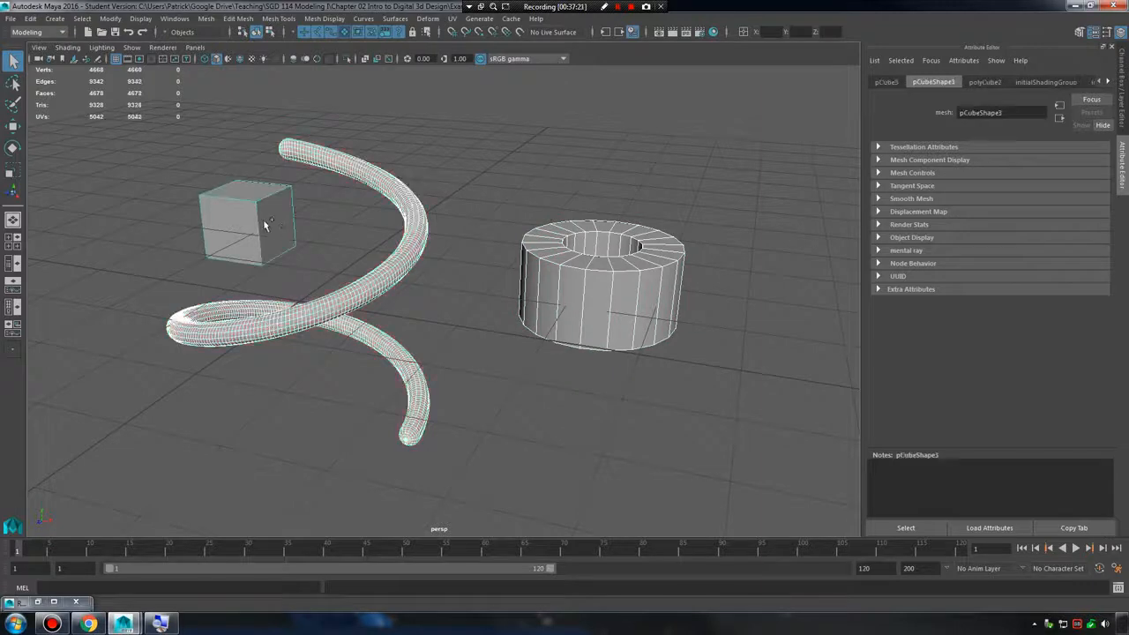
Toggle the helix, pipe and cube in and out of the multiple selection, finishing with the cube removed.
left_click(411, 226, "ctrl+shift")
left_click(560, 268, "ctrl+shift")
left_click(272, 215, "ctrl+shift")
left_click(418, 236, "ctrl+shift")
left_click(602, 265, "ctrl+shift")
left_click(410, 214, "ctrl+shift")
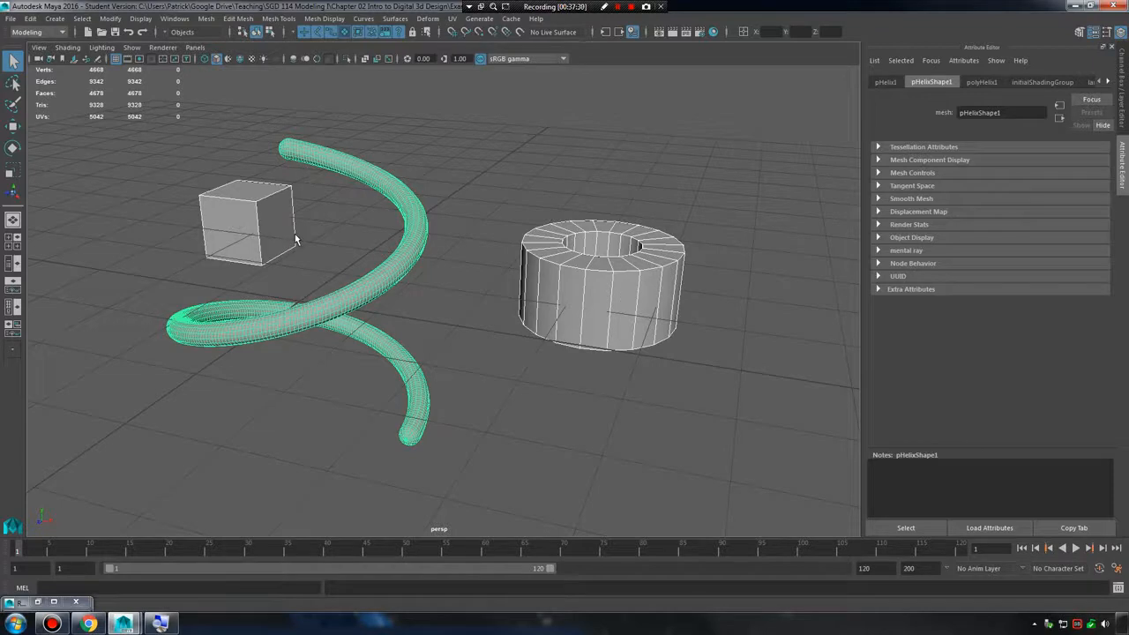
left_click(276, 220, "ctrl")
Invert the selection repeatedly with a toggling marquee around the cube, helix and pipe.
left_click_drag(122, 122, 767, 481)
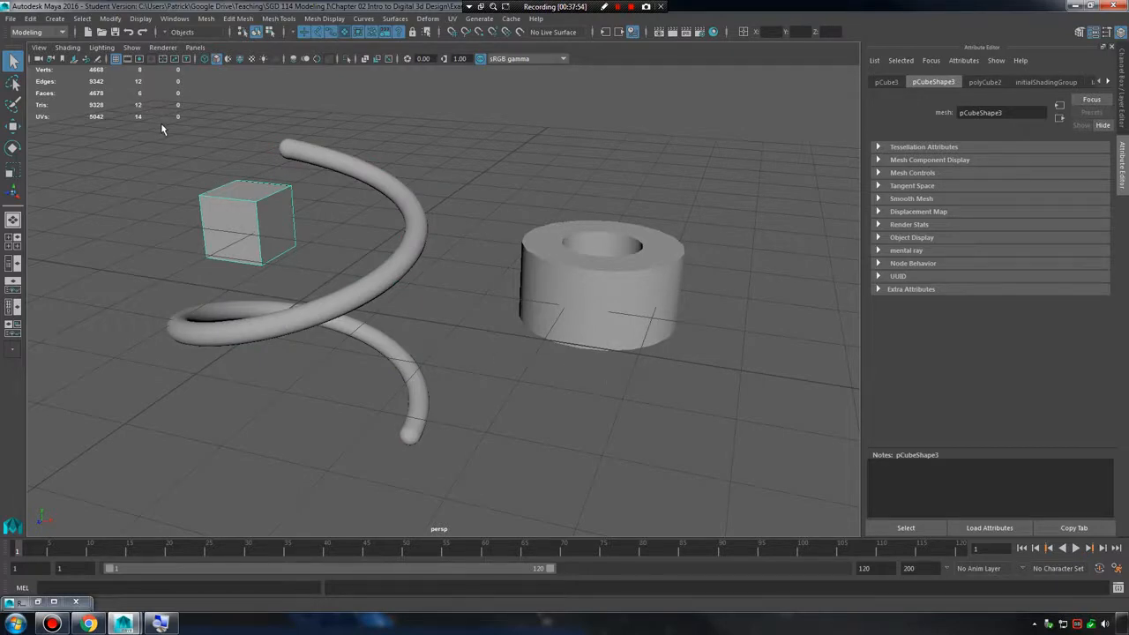
left_click_drag(136, 118, 743, 467)
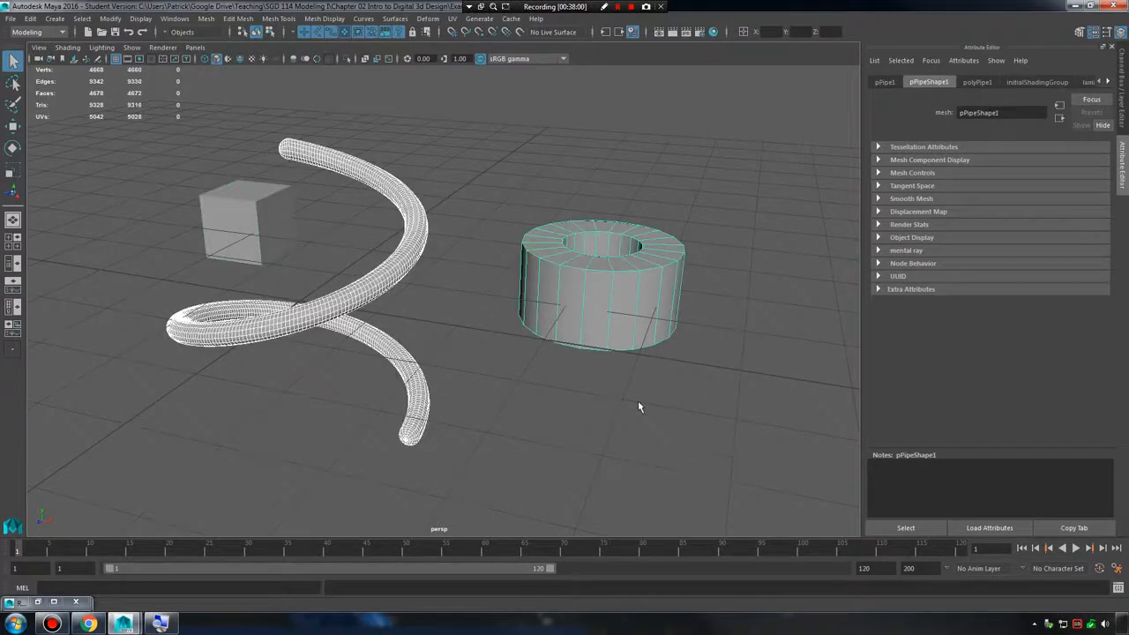
left_click_drag(166, 141, 758, 469, "shift")
Replace the selection with the pipe, the cube and the helix, one object at a time.
left_click(565, 288)
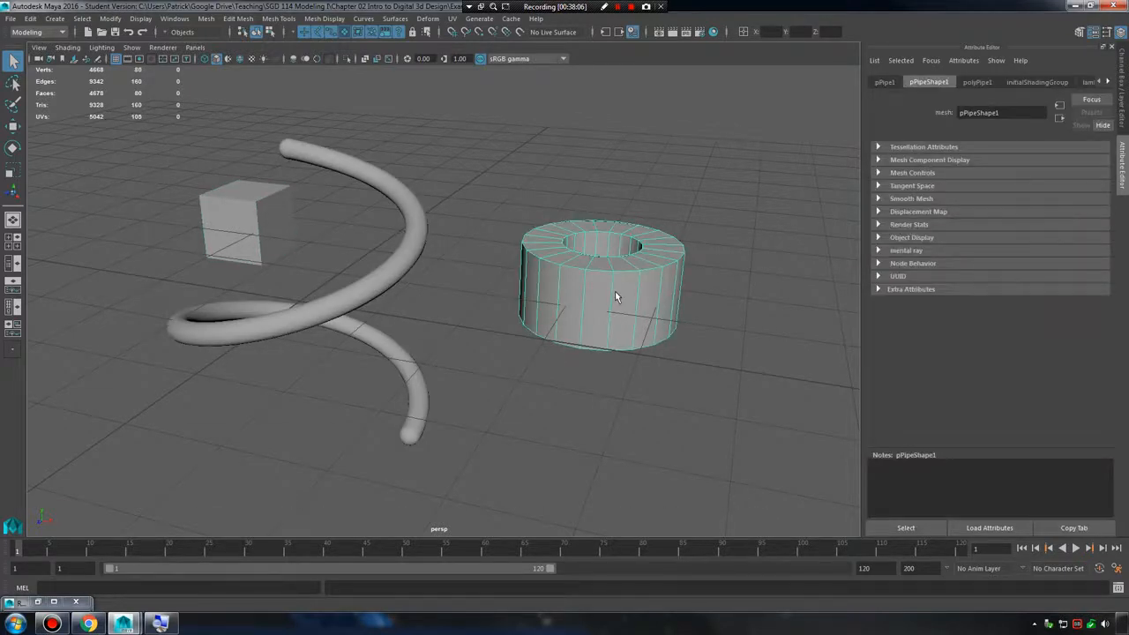
left_click(279, 211)
left_click(423, 231)
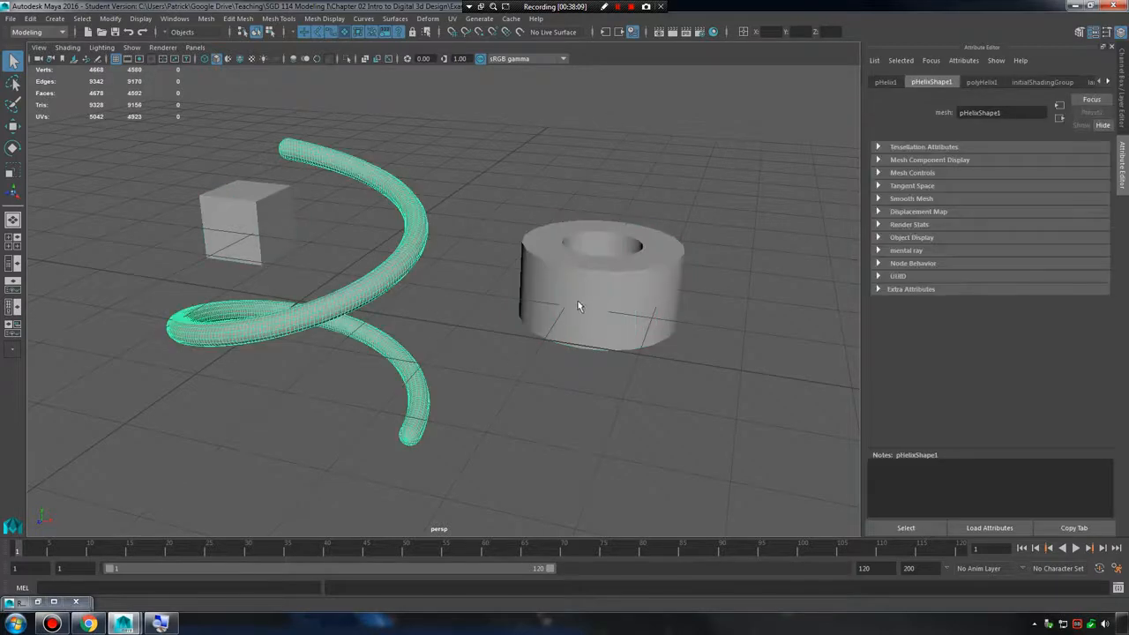
Build a selection of all three objects, adding the cube last.
left_click(577, 306)
left_click(407, 306)
left_click(387, 293)
left_click(605, 305)
left_click(265, 225, "shift")
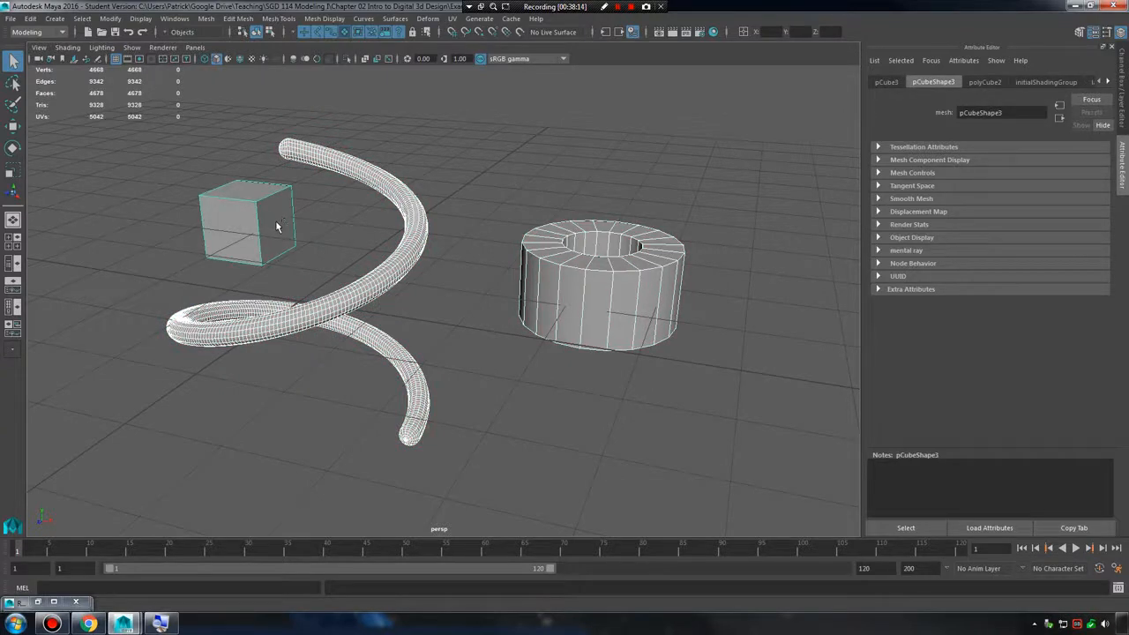
Remove the cube and the helix from the selection, and invert it with a toggling marquee around all objects.
left_click(274, 225, "shift")
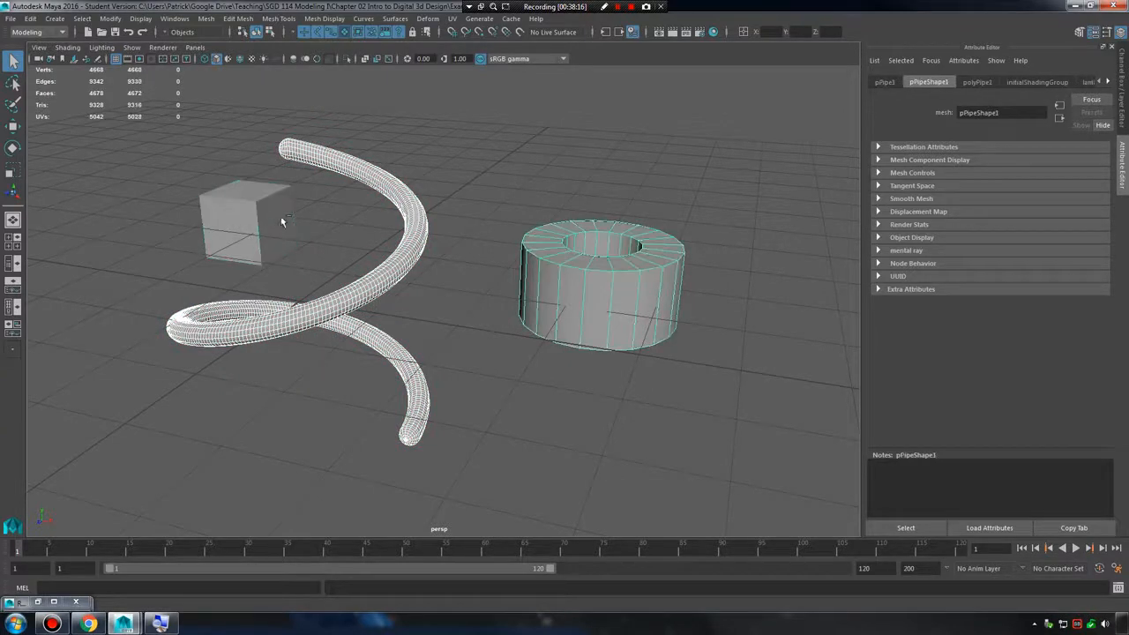
left_click(378, 270, "shift")
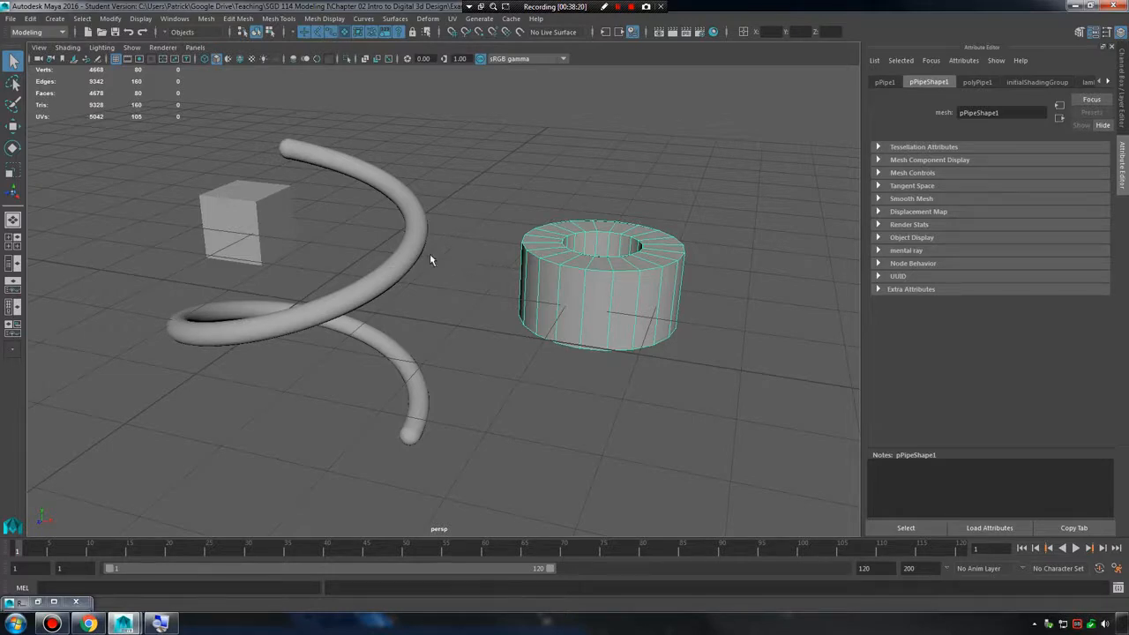
left_click_drag(85, 130, 657, 490, "shift")
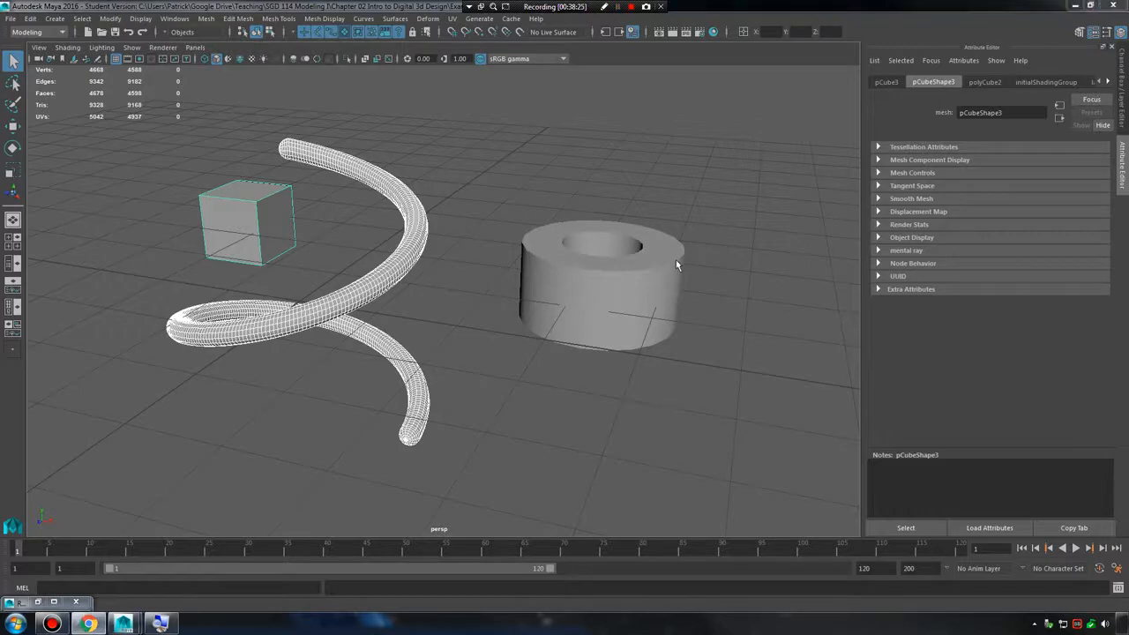
Select only the helix and view the whole grid from farther away with the Select tool active.
left_click_drag(583, 261, 534, 259, "alt")
left_click(516, 269)
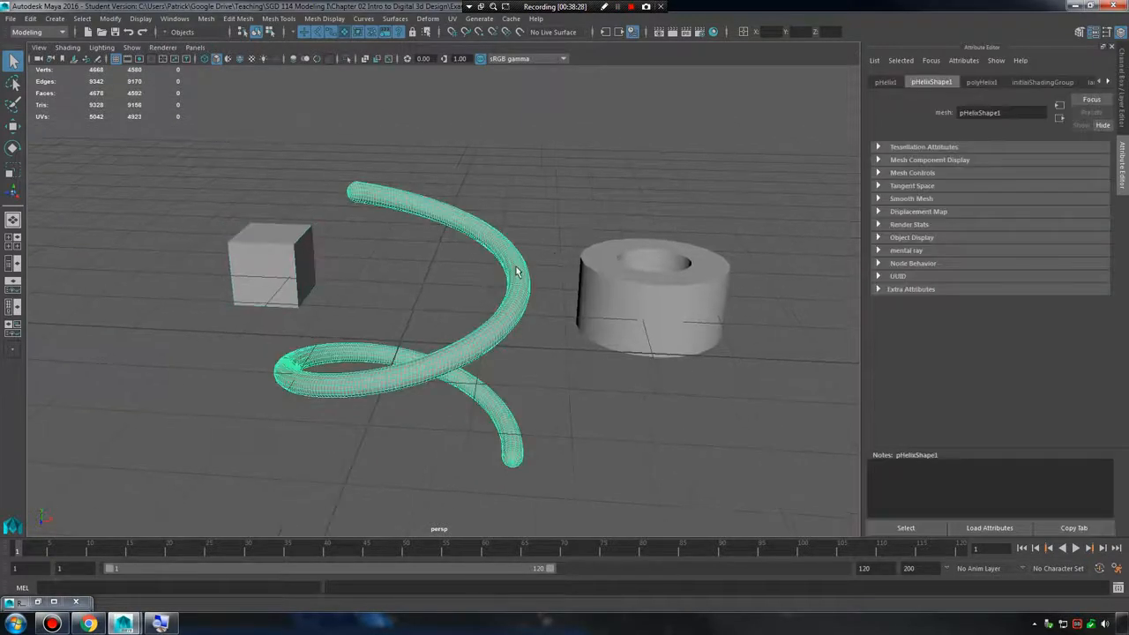
key("w")
scroll(441, 284, "down", 10)
key("q")
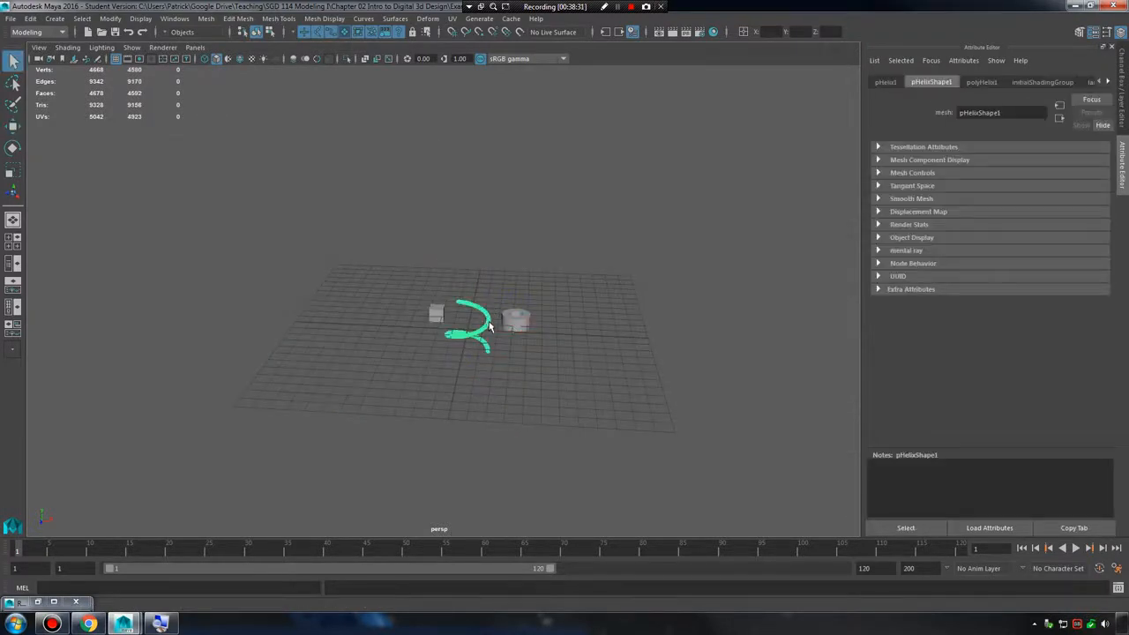
View the objects up close, select the pipe and move it slightly upward with the Move tool.
scroll(490, 326, "up", 10)
left_click_drag(553, 321, 520, 310, "alt")
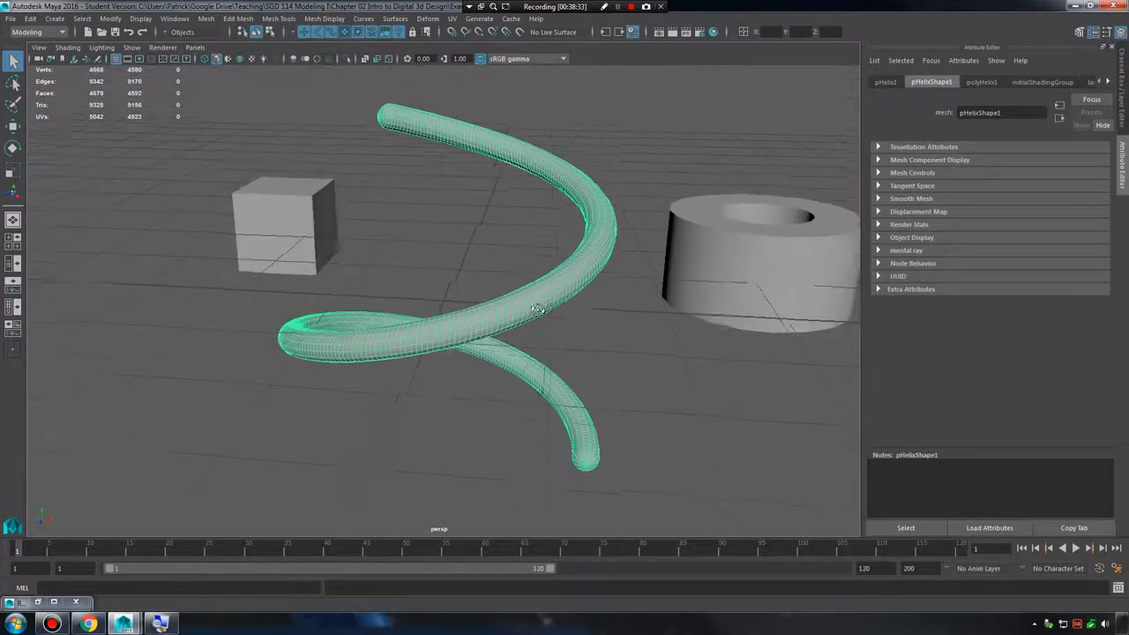
mouse_move(520, 310)
right_mouse_down("alt")
mouse_move(651, 304)
mouse_move(525, 297)
right_mouse_up("alt")
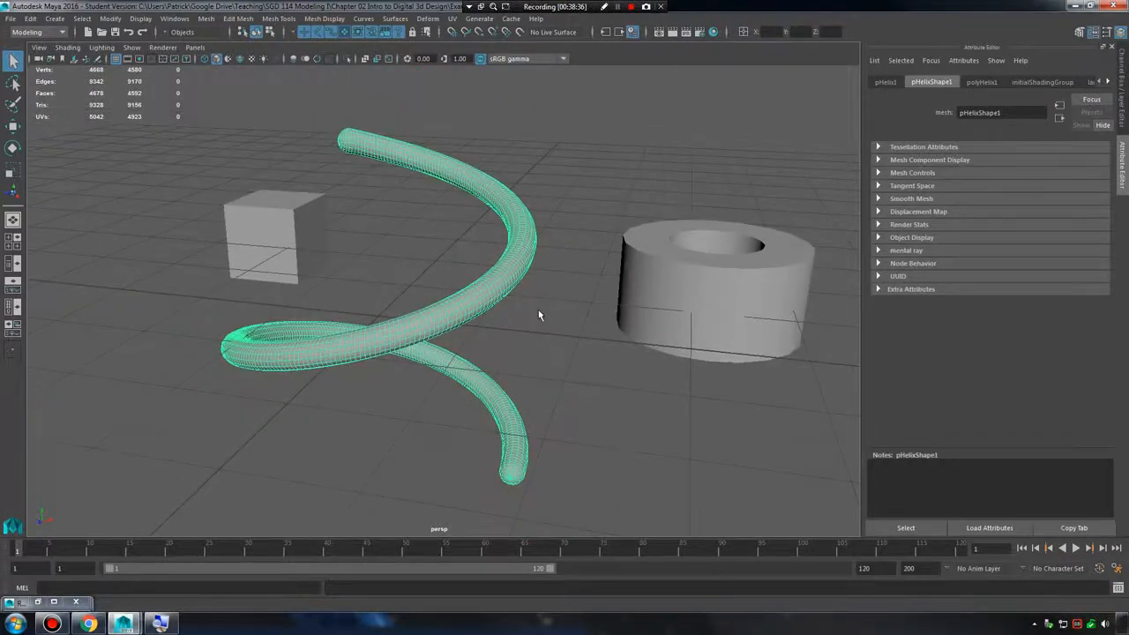
left_click(323, 260)
left_click(532, 245)
key("w")
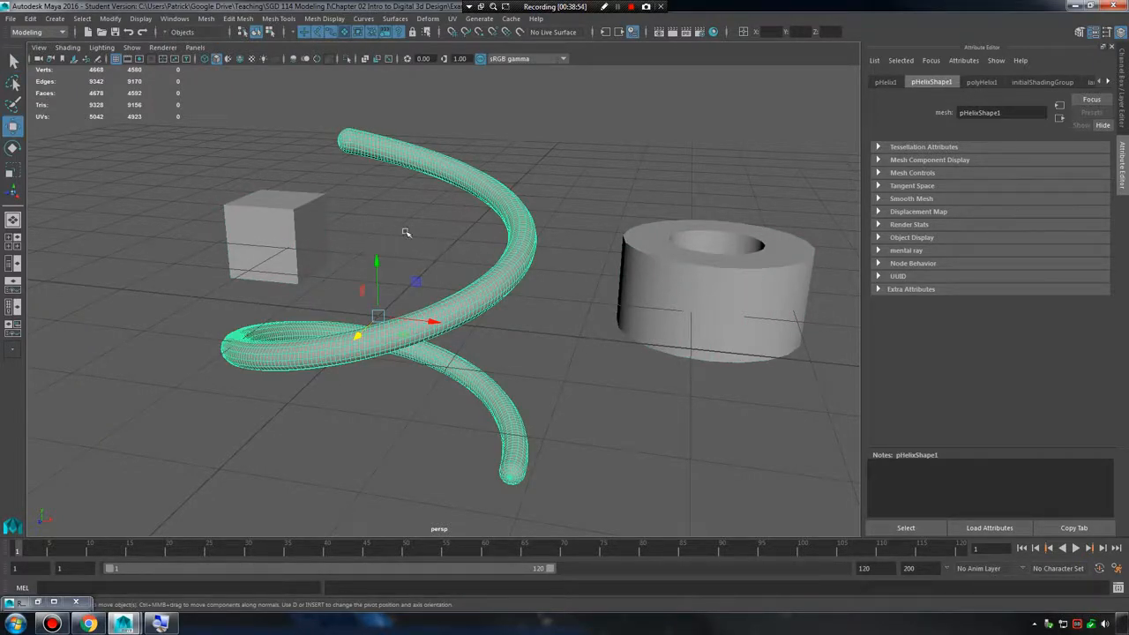
left_click(663, 296)
left_click_drag(723, 231, 724, 190)
Select the helix and tilt it with the Rotate tool.
key("e")
left_click(456, 322)
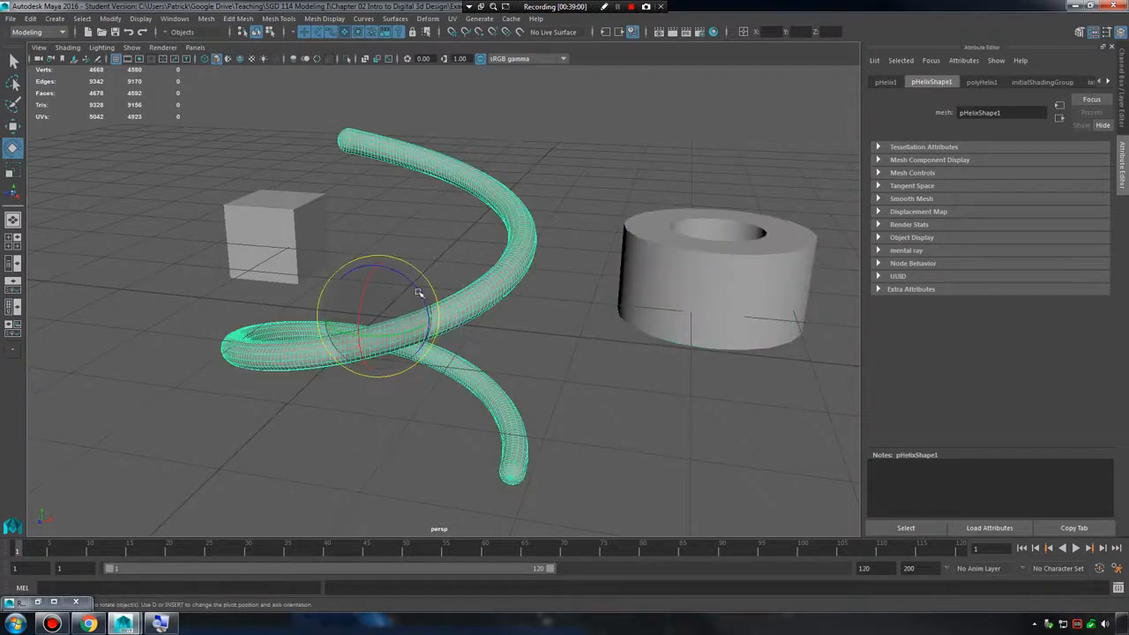
left_click_drag(416, 290, 388, 269)
Scale the helix down slightly and uniformly with the Scale tool.
key("r")
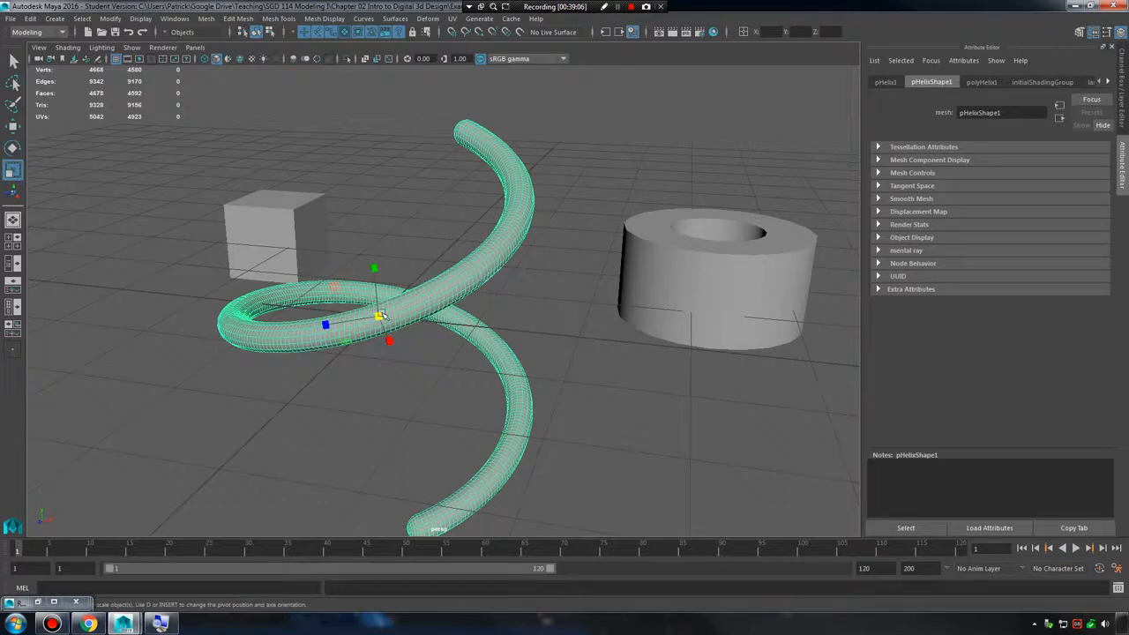
left_click_drag(378, 316, 256, 320)
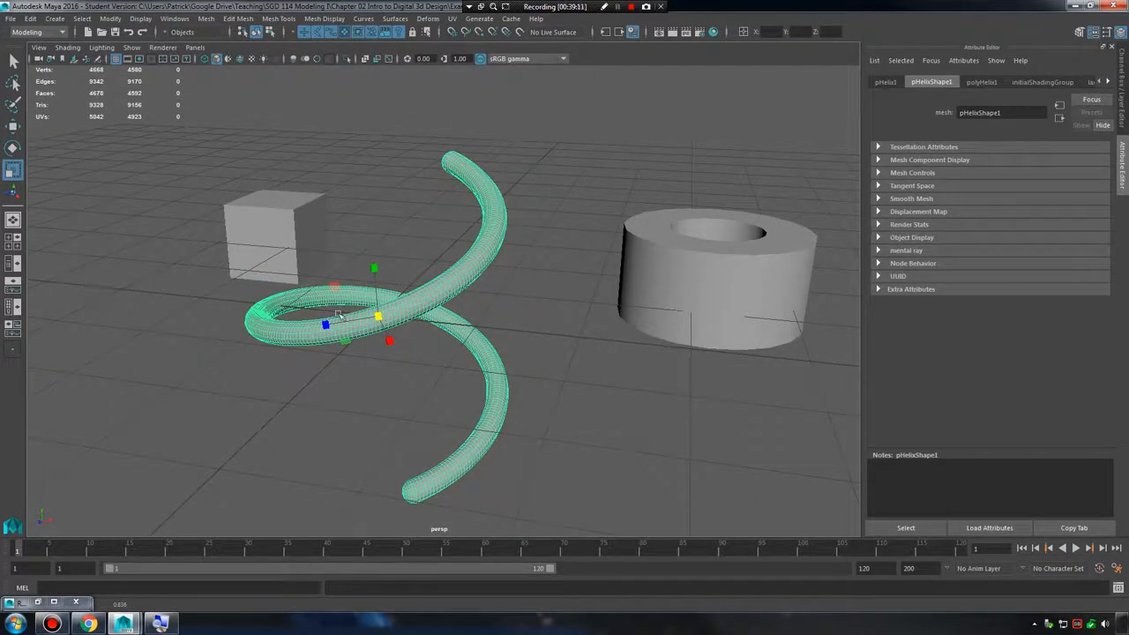
left_click_drag(379, 315, 383, 265)
left_click(378, 272)
left_click(364, 294)
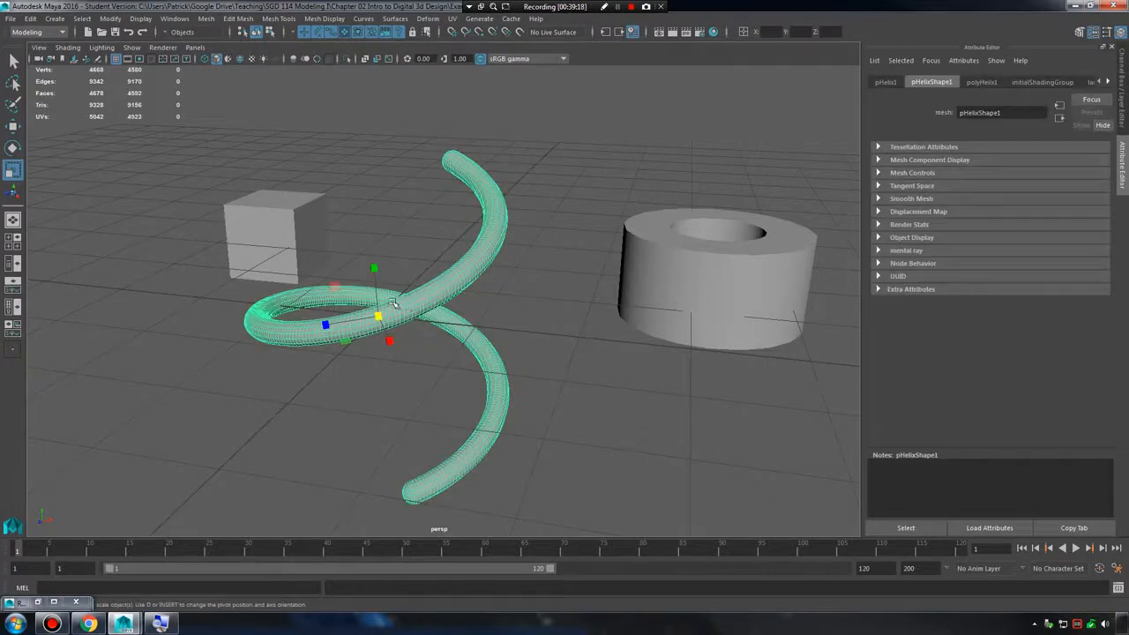
Cycle through the transform tools to turn and reshape the helix into a tilted loop, and move it along the ground plane.
key("w")
left_click_drag(379, 318, 420, 353)
key("e")
key("r")
key("e")
key("w")
left_click_drag(396, 289, 428, 208)
left_click_drag(356, 315, 366, 356)
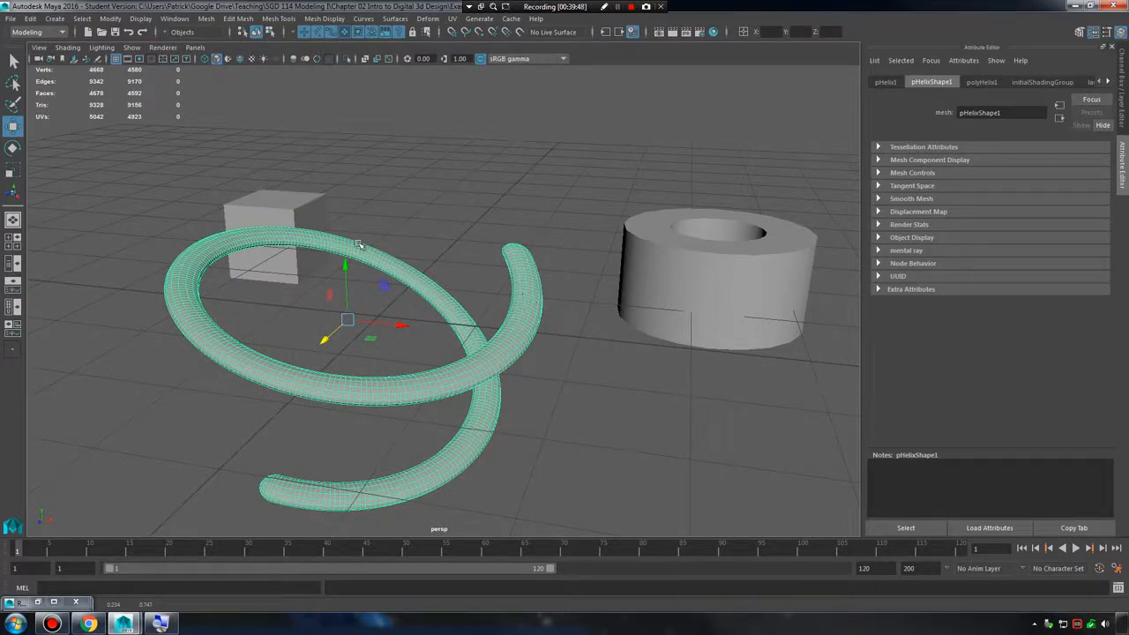
left_click_drag(349, 321, 404, 335)
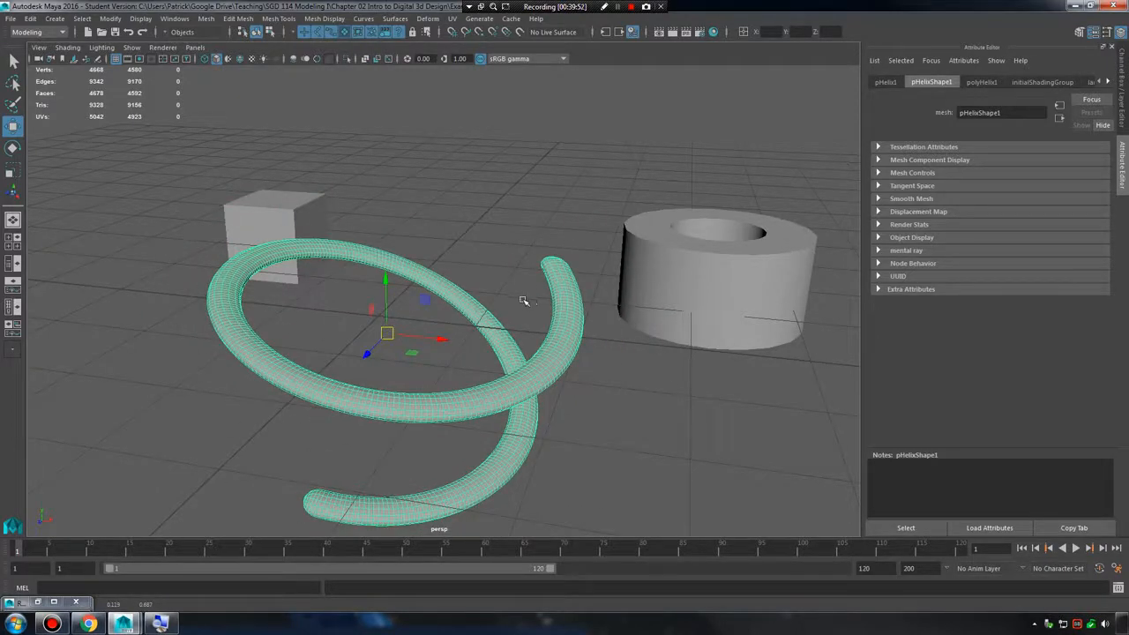
Replace the Attribute Editor with the Channel Box and select the helix to show its transform values.
left_click(523, 301)
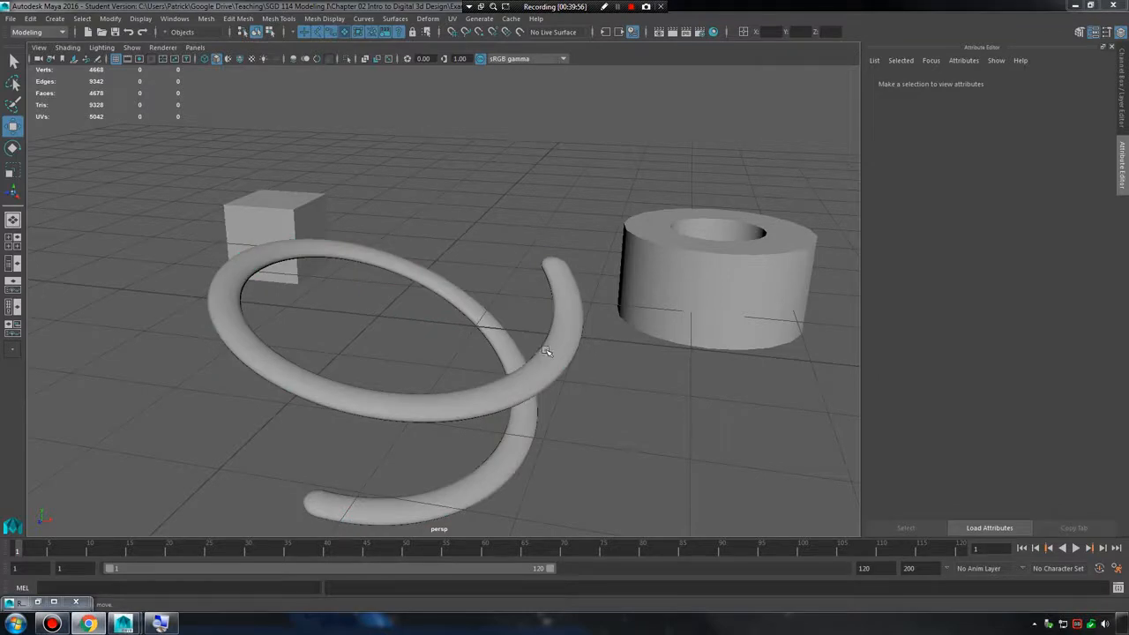
left_click(1121, 33)
left_click(443, 255)
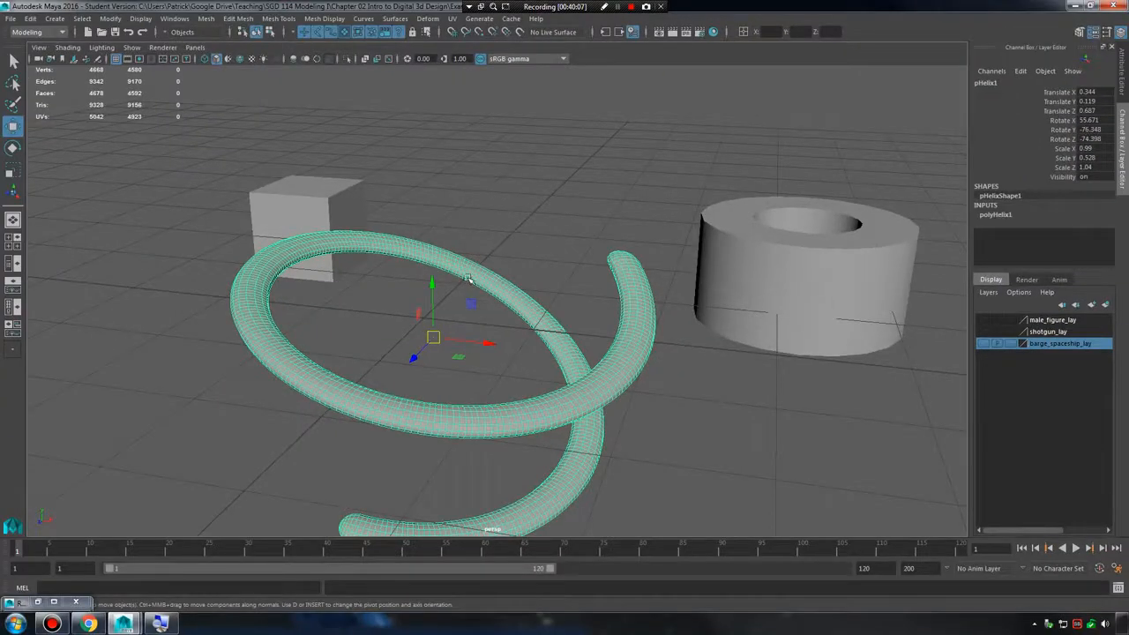
Delete the helix and the pipe, leaving only the cube in the scene.
key("Delete")
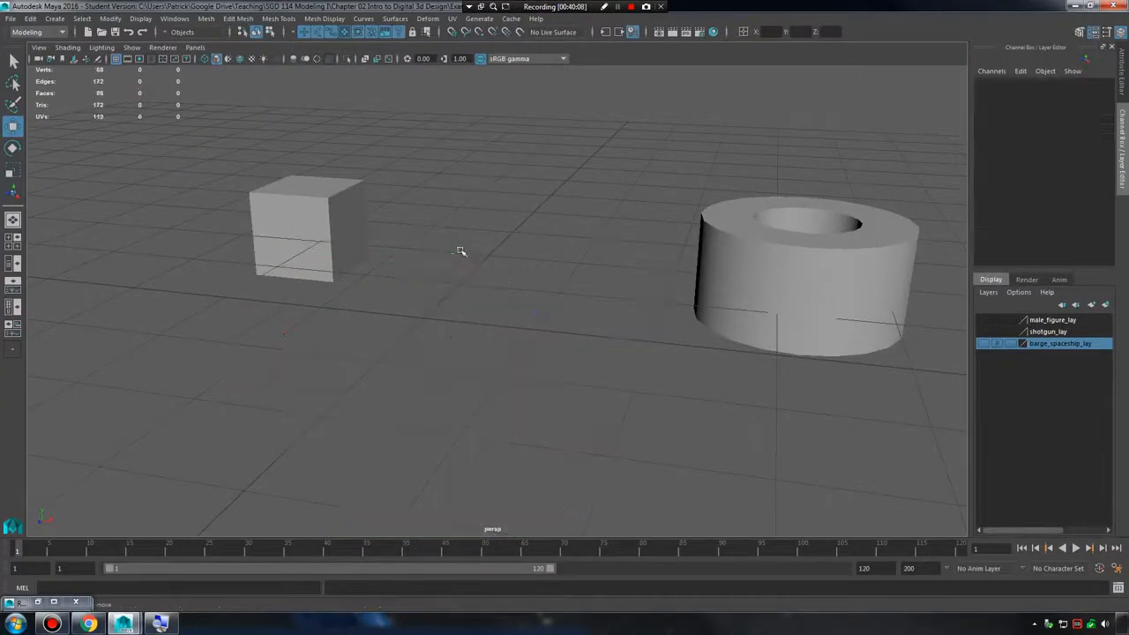
left_click_drag(534, 176, 805, 378)
key("Delete")
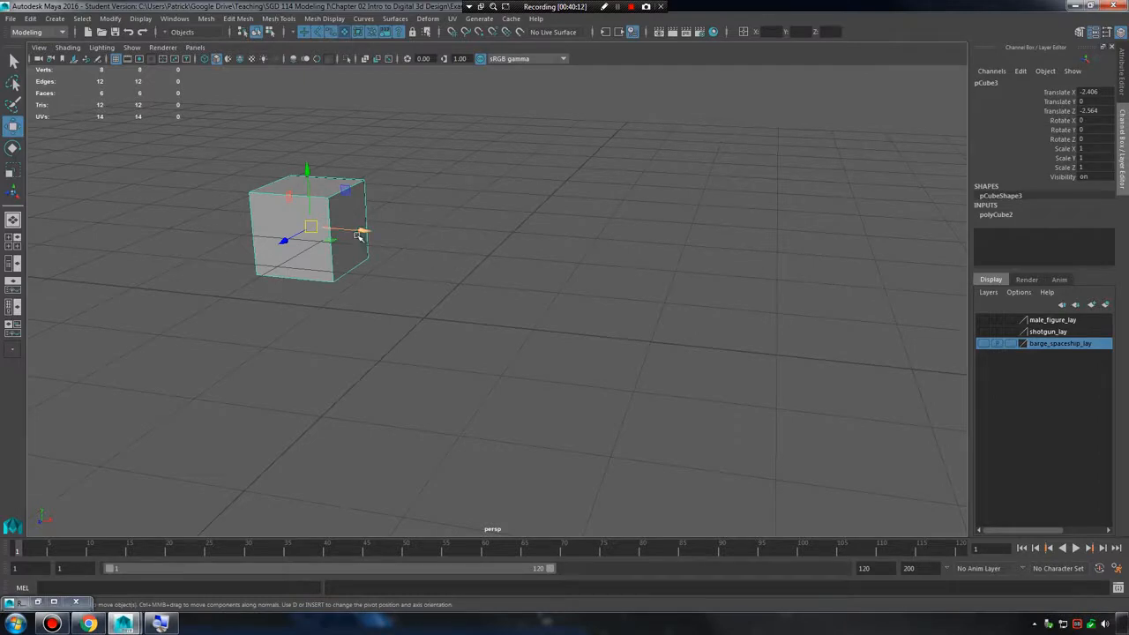
Move the cube to the origin with grid snapping, at Translate X, Y and Z of 0, and frame it.
left_click_drag(335, 232, 436, 313)
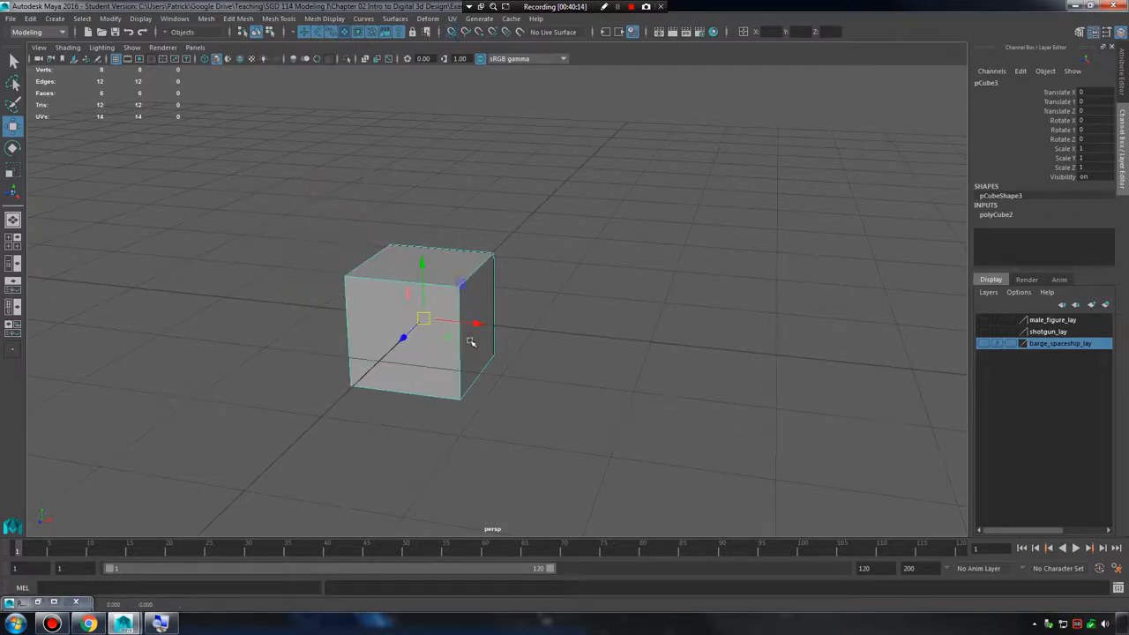
key("f")
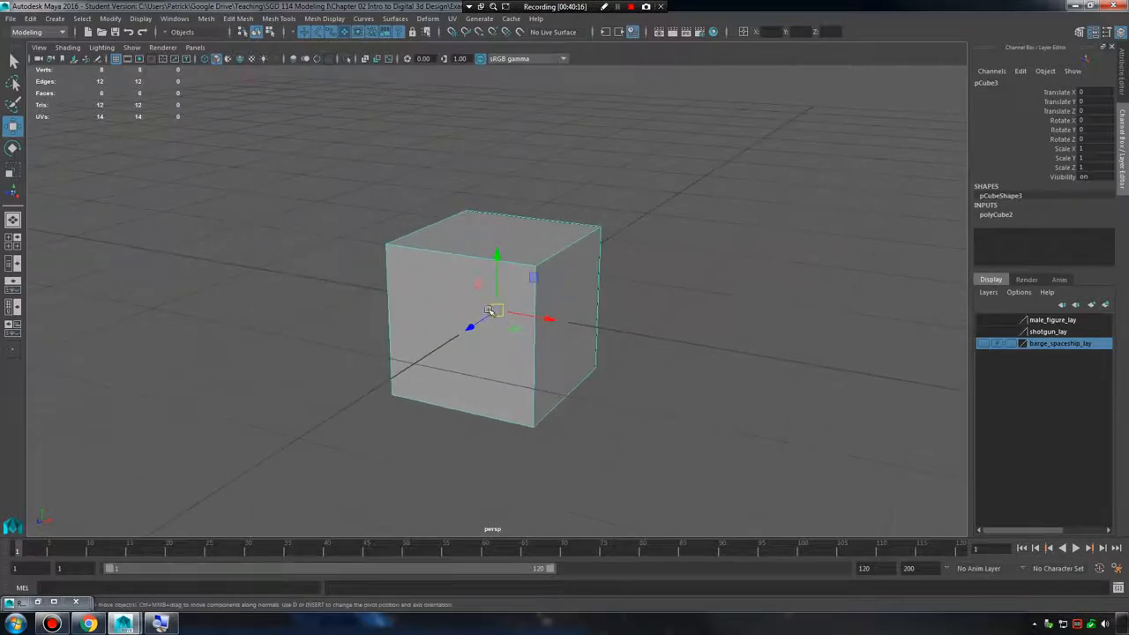
key("x")
left_click_drag(496, 311, 572, 305)
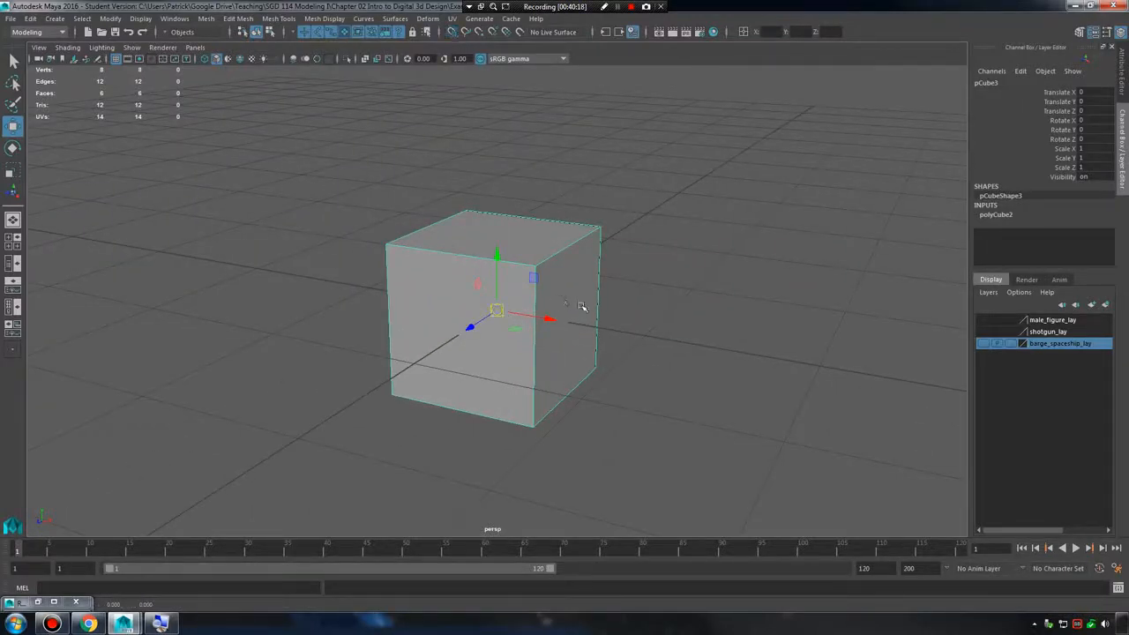
key("x")
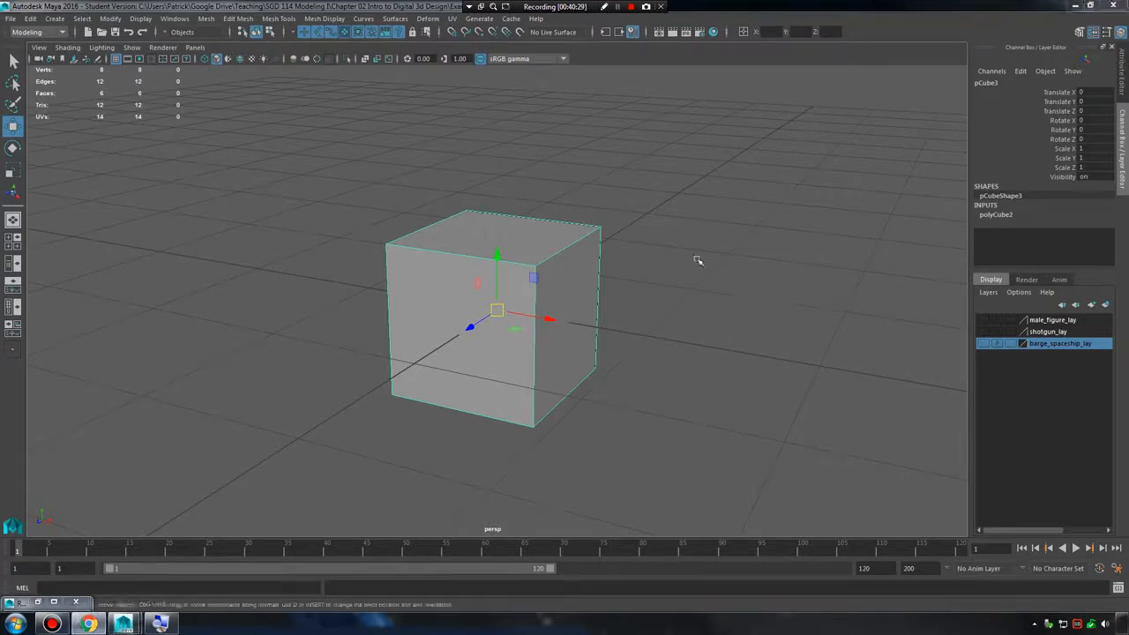
Move the cube freely away from the origin to Translate X 1.454, Y 0.713 and Z -1.932.
right_click_drag(748, 250, 677, 236, "alt")
left_click_drag(500, 313, 666, 267)
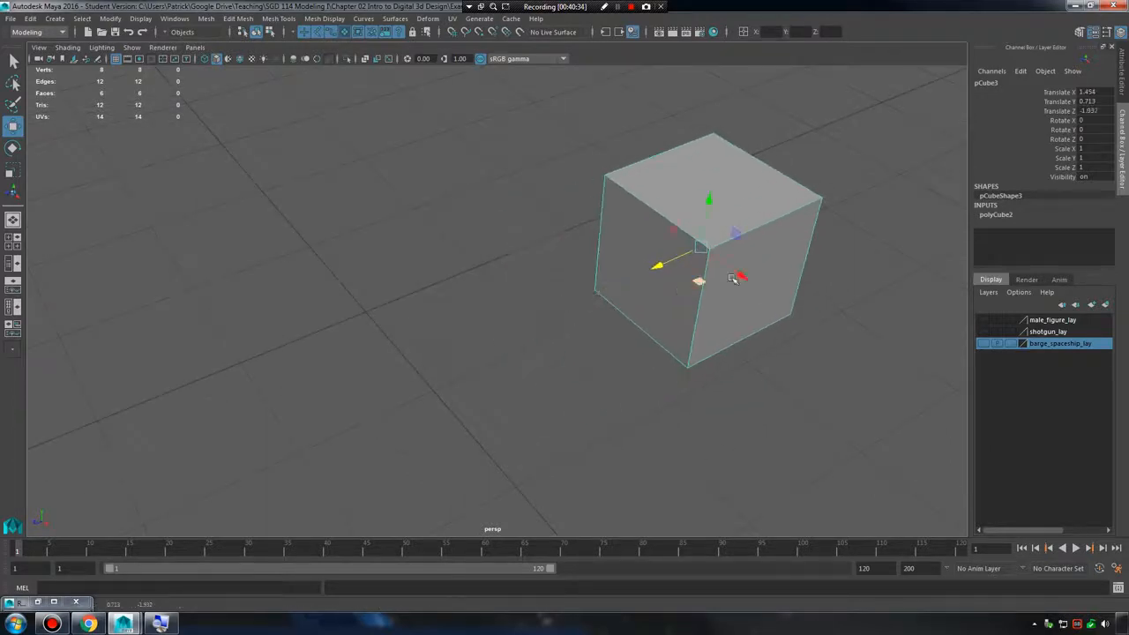
middle_click_drag(701, 282, 599, 305, "alt")
Rotate the cube to about 15.3, 36.3 and -32.1 degrees and scale it to 1.354, 2.907 and 1.354 in X, Y and Z.
left_click_drag(603, 314, 655, 223, "alt")
key("r")
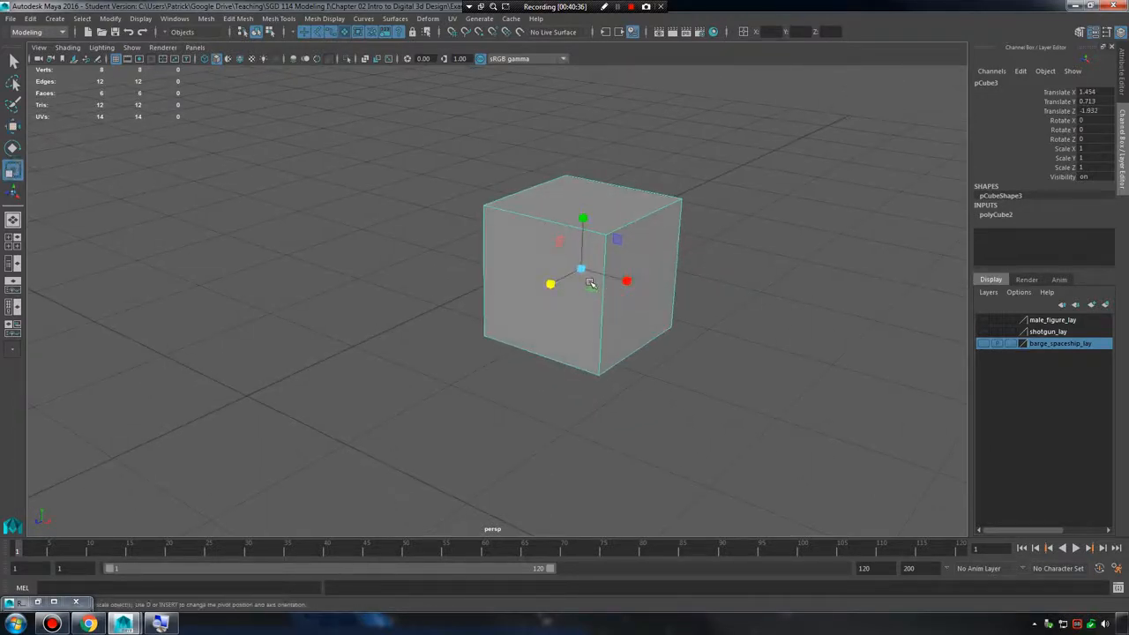
key("e")
key("r")
left_click_drag(590, 302, 659, 292, "alt")
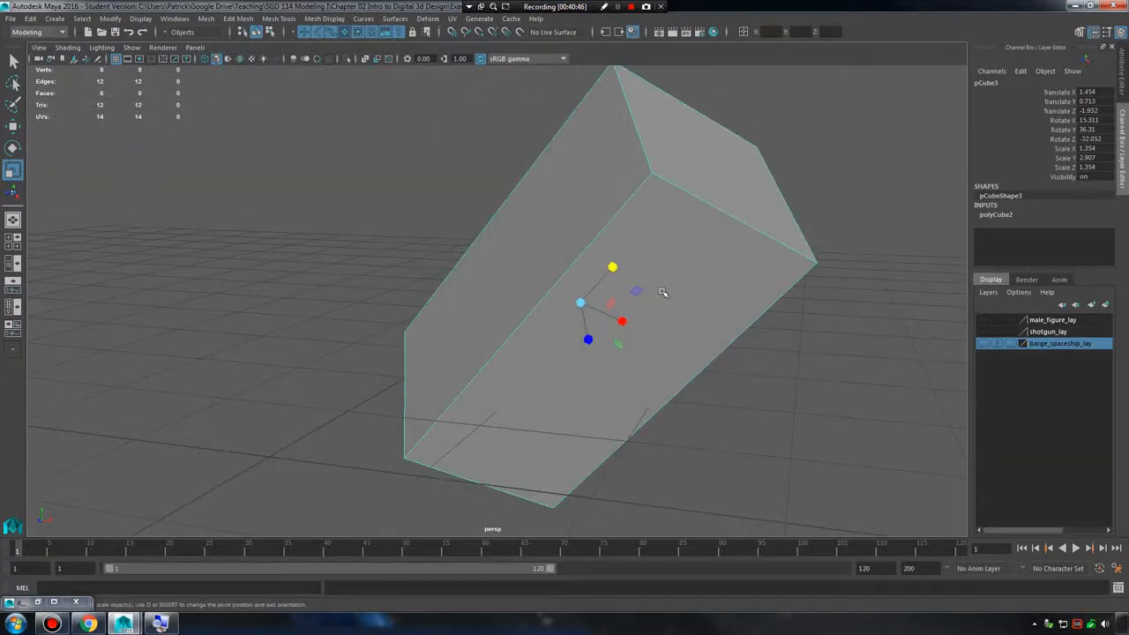
left_click_drag(662, 293, 776, 256, "alt")
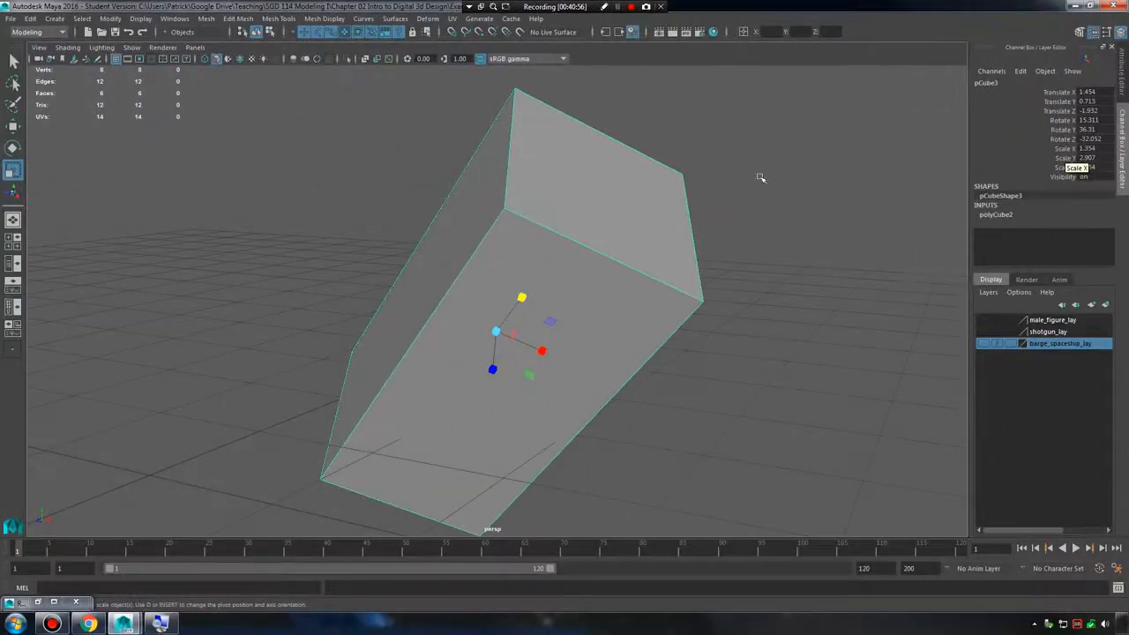
left_click_drag(548, 271, 680, 232, "alt")
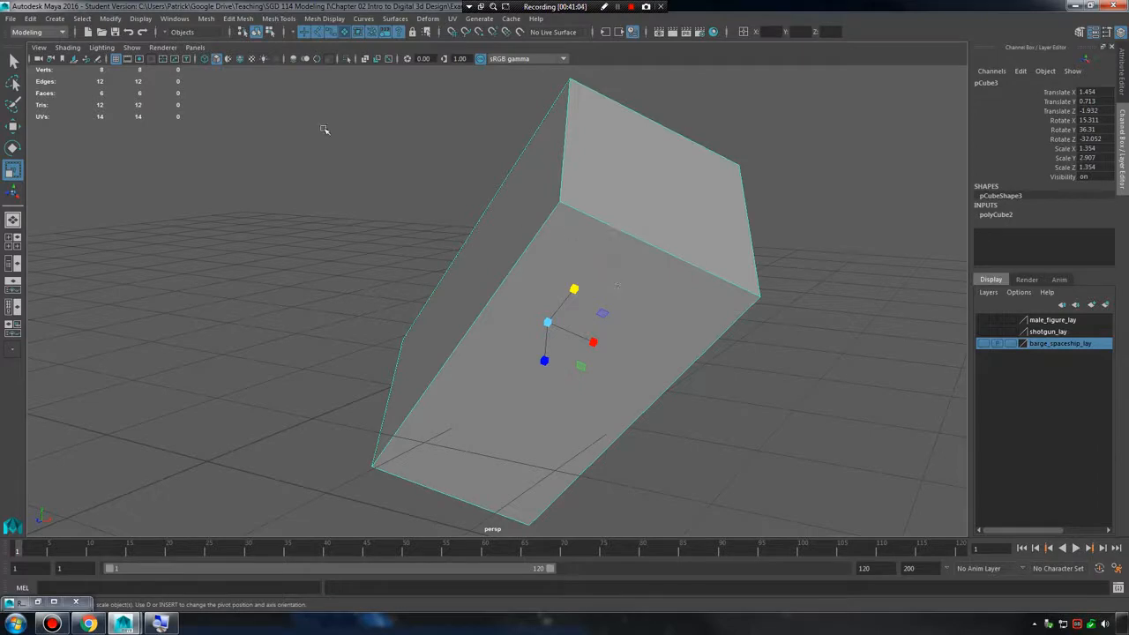
left_click(111, 19)
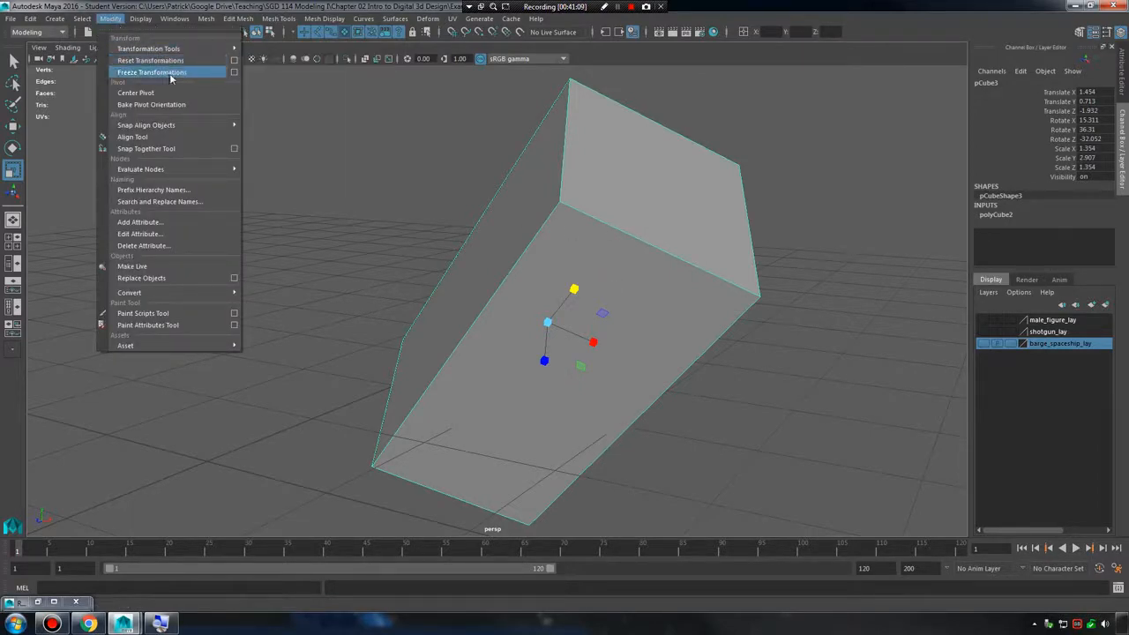
left_click(435, 192)
left_click(551, 238)
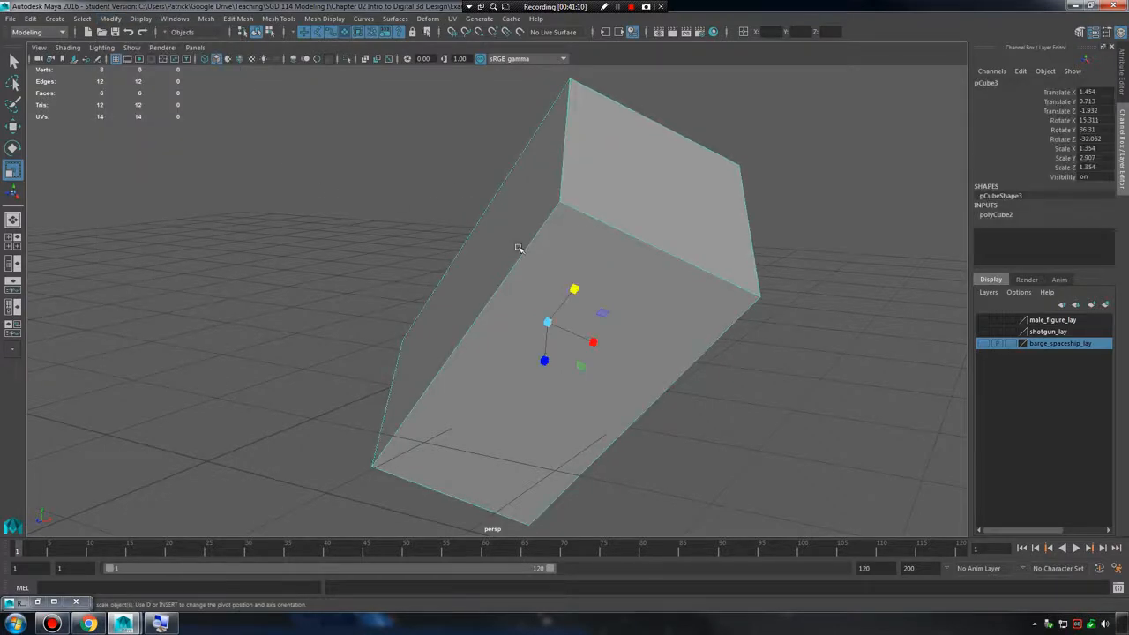
left_click_drag(516, 247, 580, 223, "alt")
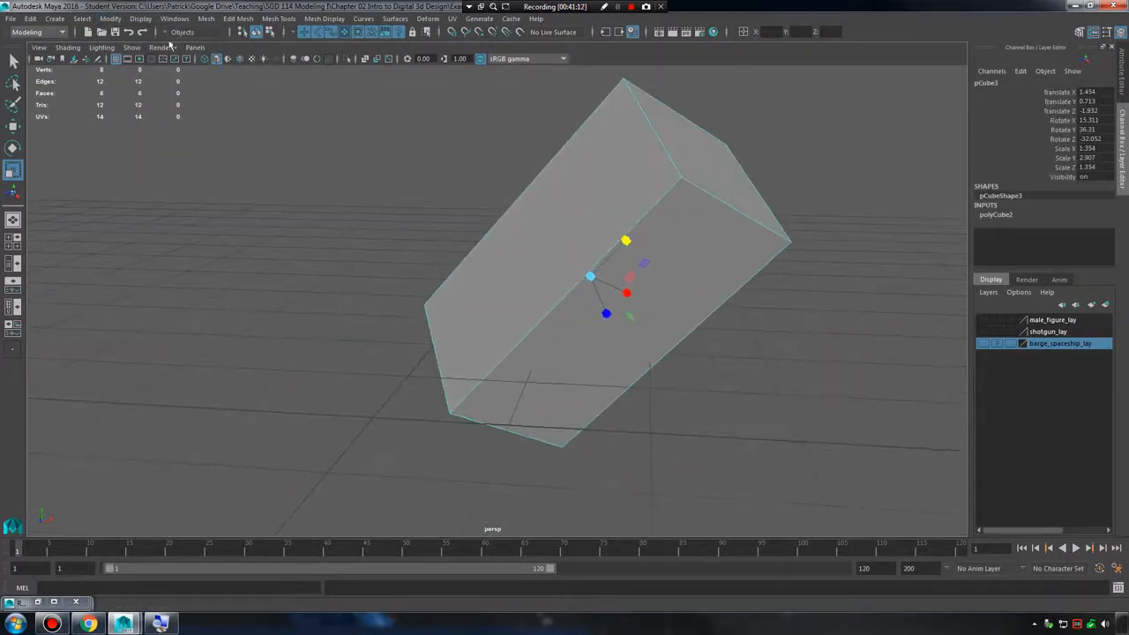
left_click(86, 20)
mouse_move(102, 21)
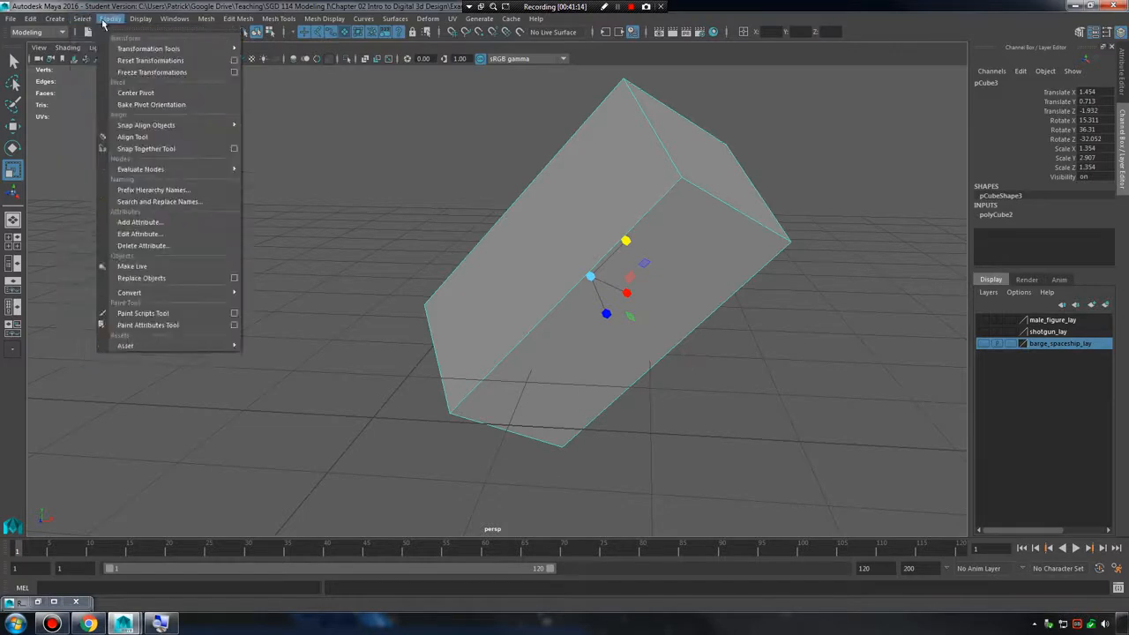
left_click(654, 174)
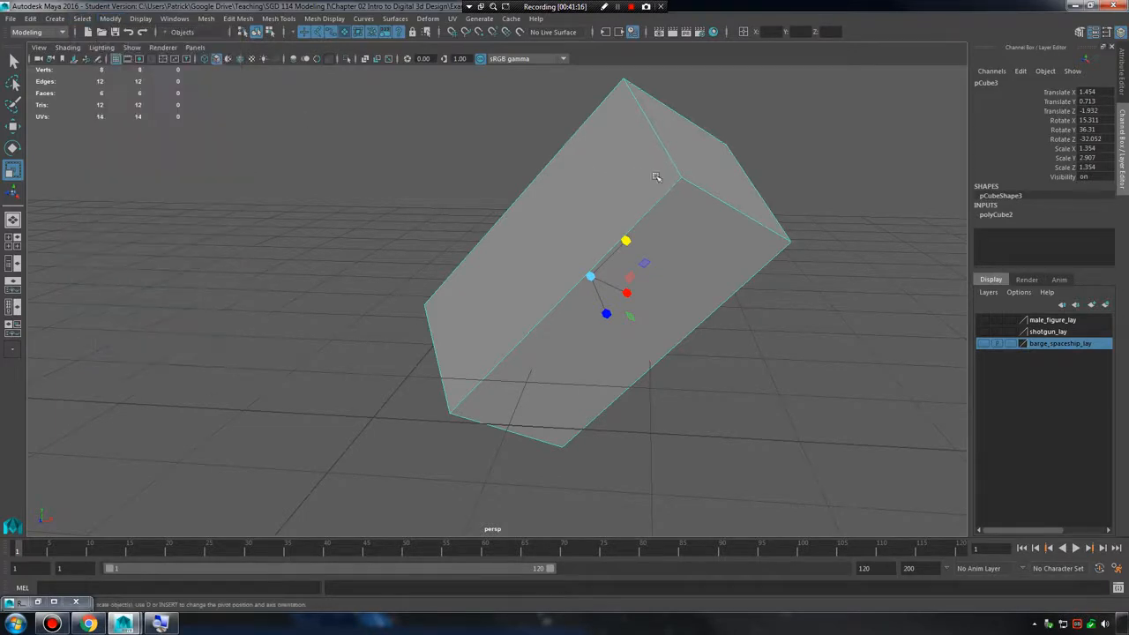
Move the stretched cube farther along the grid to Translate X 2.348, Y 0.79 and Z -2.091.
key("w")
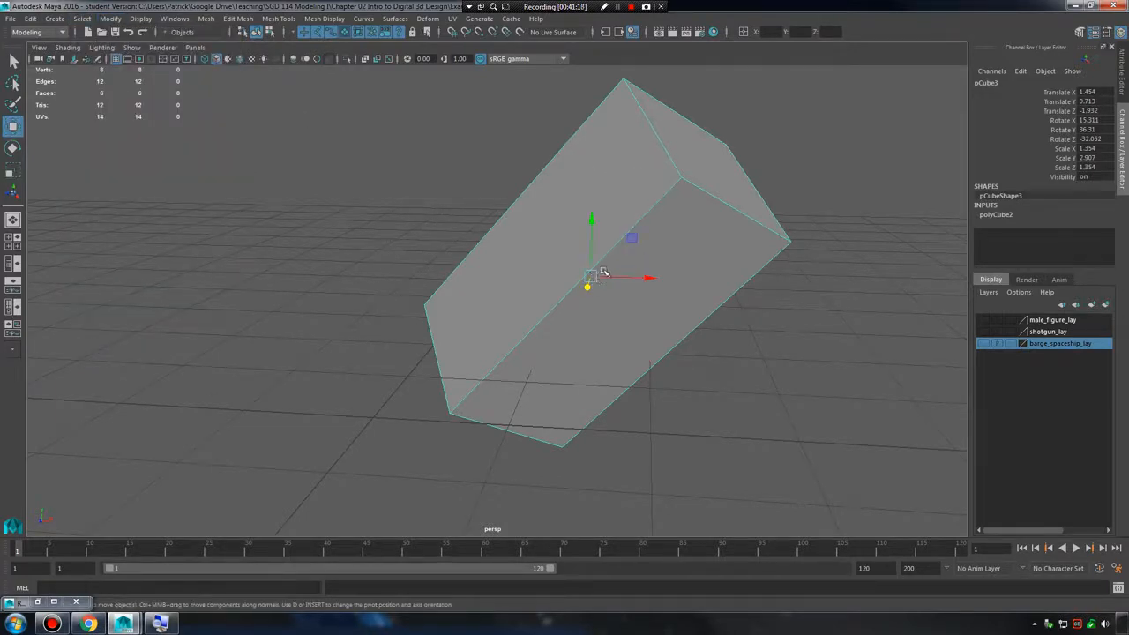
left_click_drag(590, 275, 692, 267)
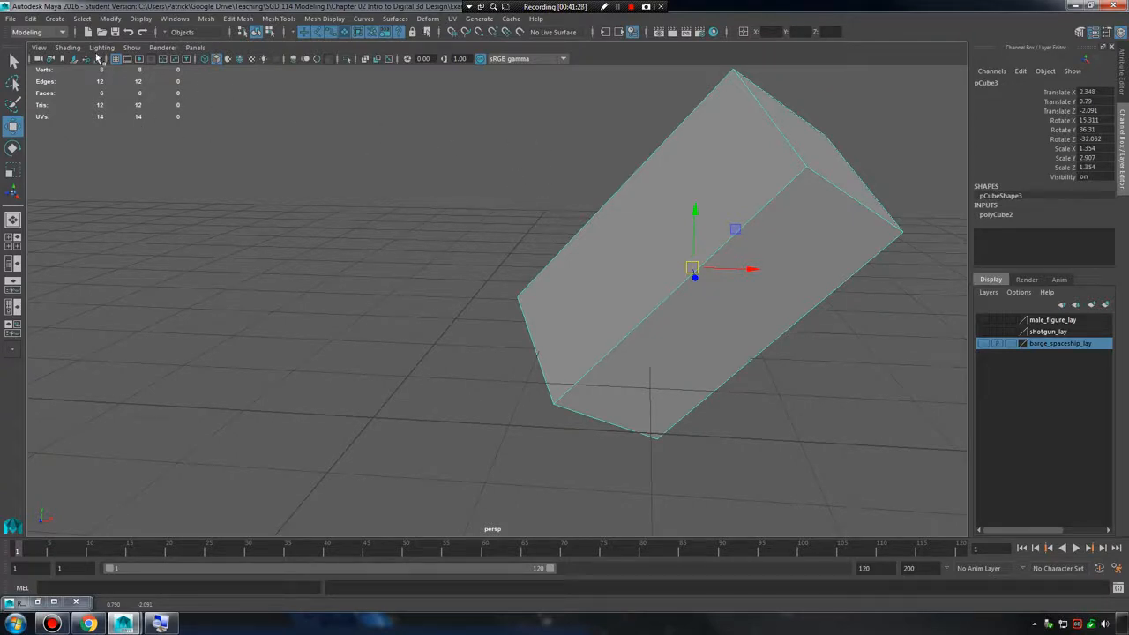
Reset the cube's transformations, view it at the origin and undo the reset.
left_click(110, 18)
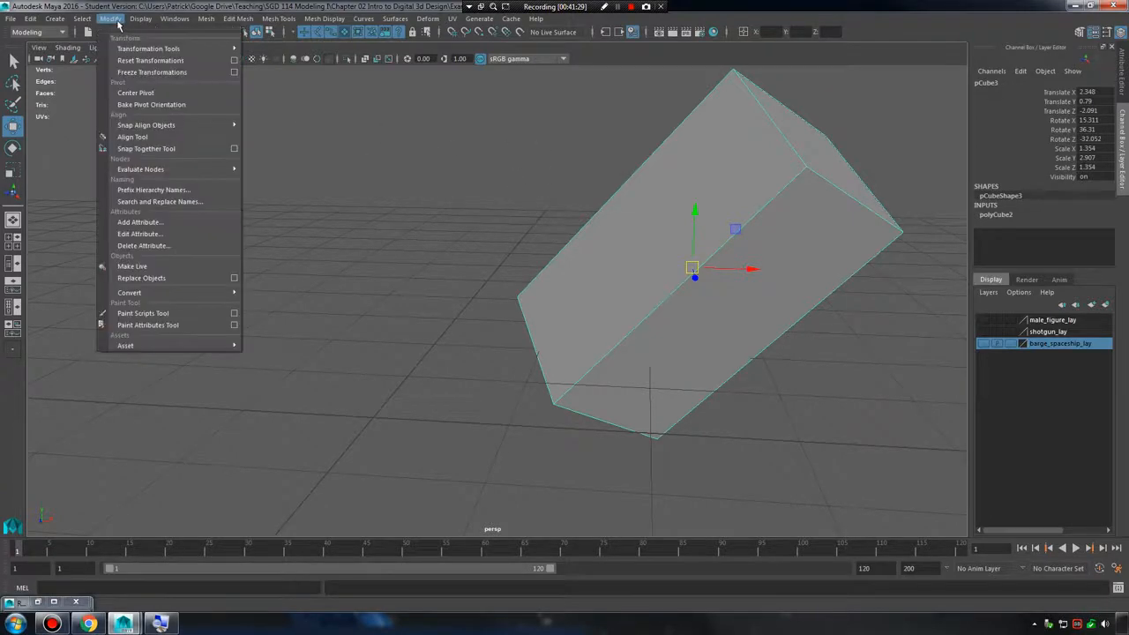
left_click(150, 60)
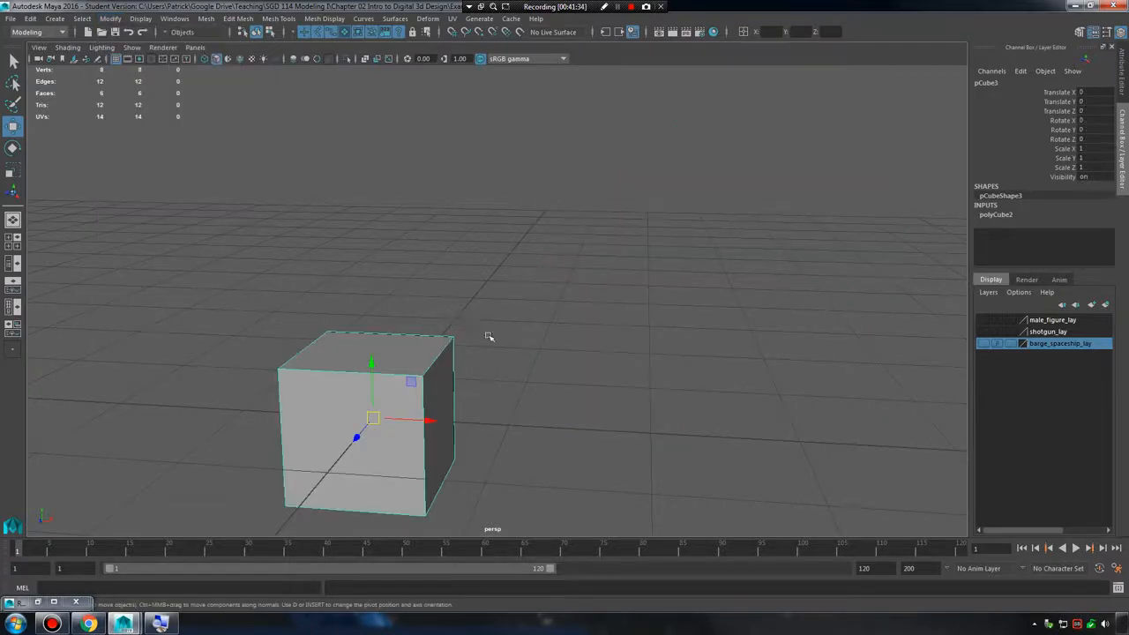
left_click_drag(490, 337, 491, 360, "alt")
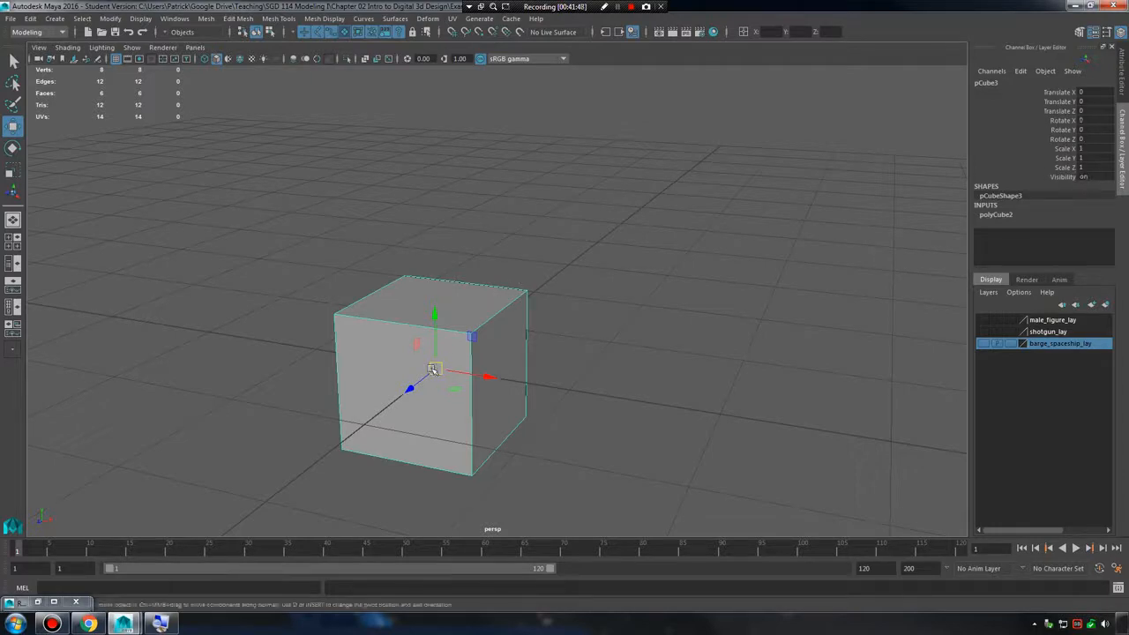
key("ctrl+z")
Frame the stretched cube and freeze its transformations in its current position and shape.
key("f")
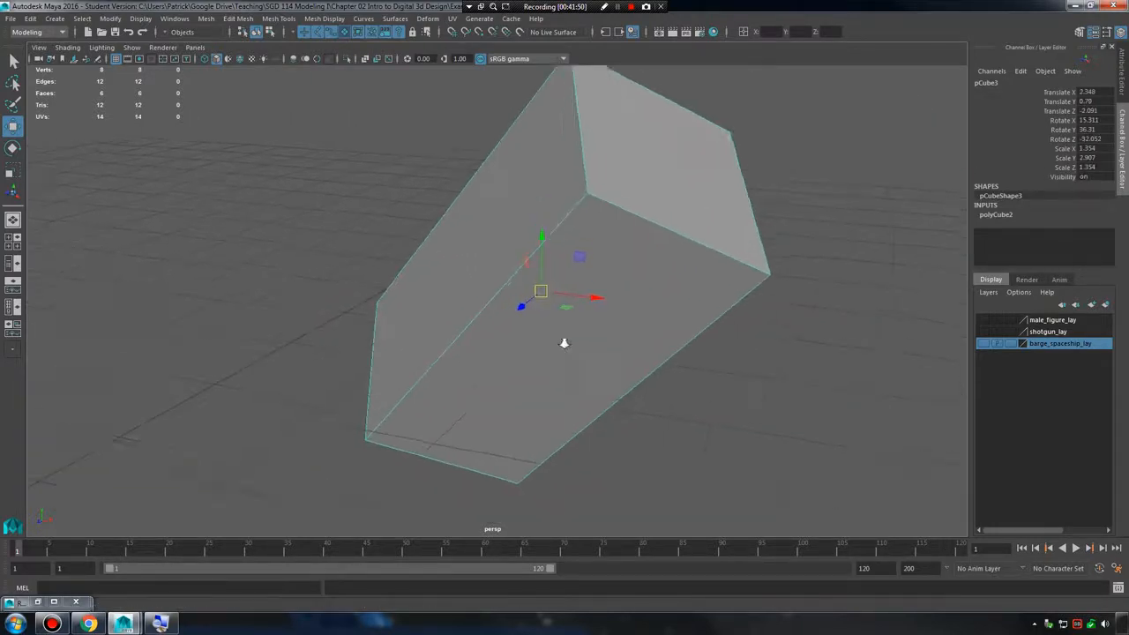
right_click_drag(511, 329, 582, 315, "alt")
left_click_drag(582, 316, 557, 302, "alt")
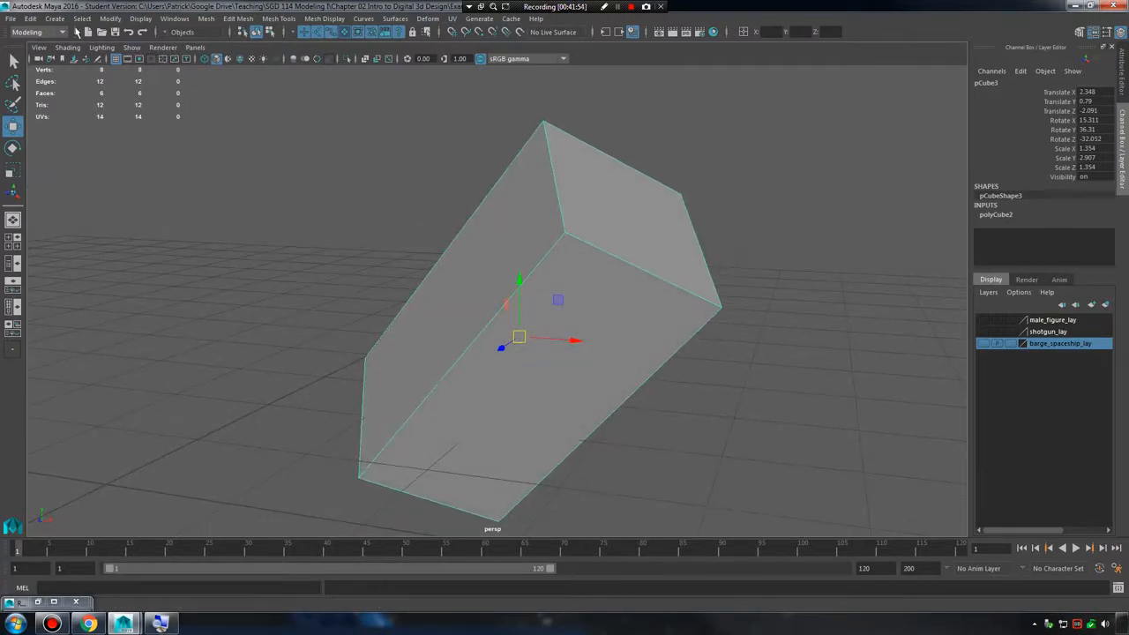
left_click(110, 19)
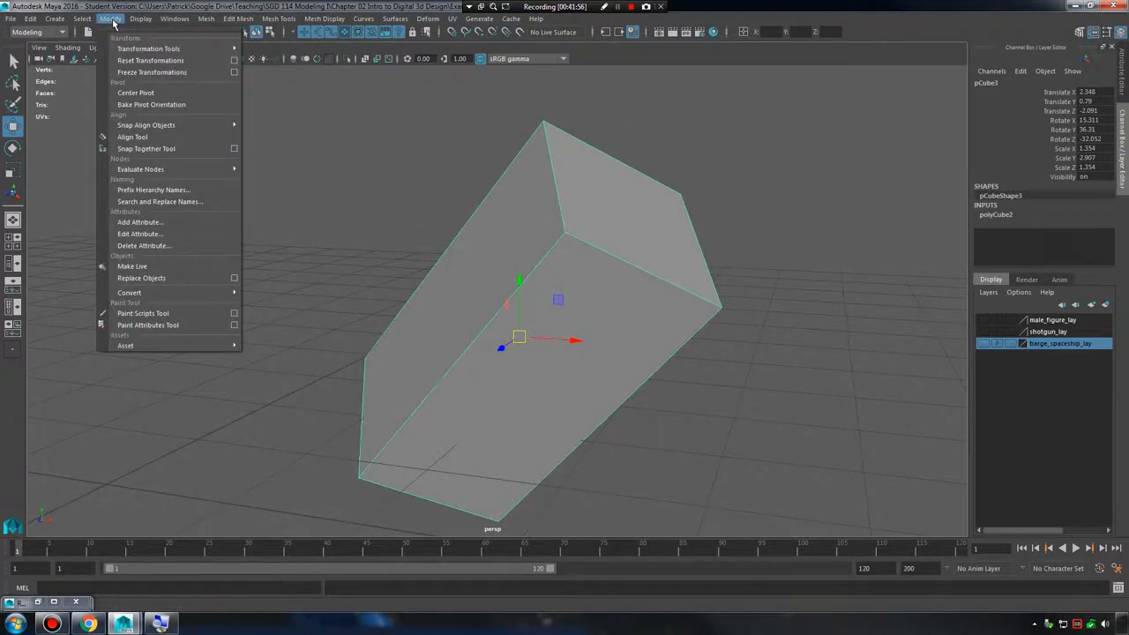
left_click(174, 73)
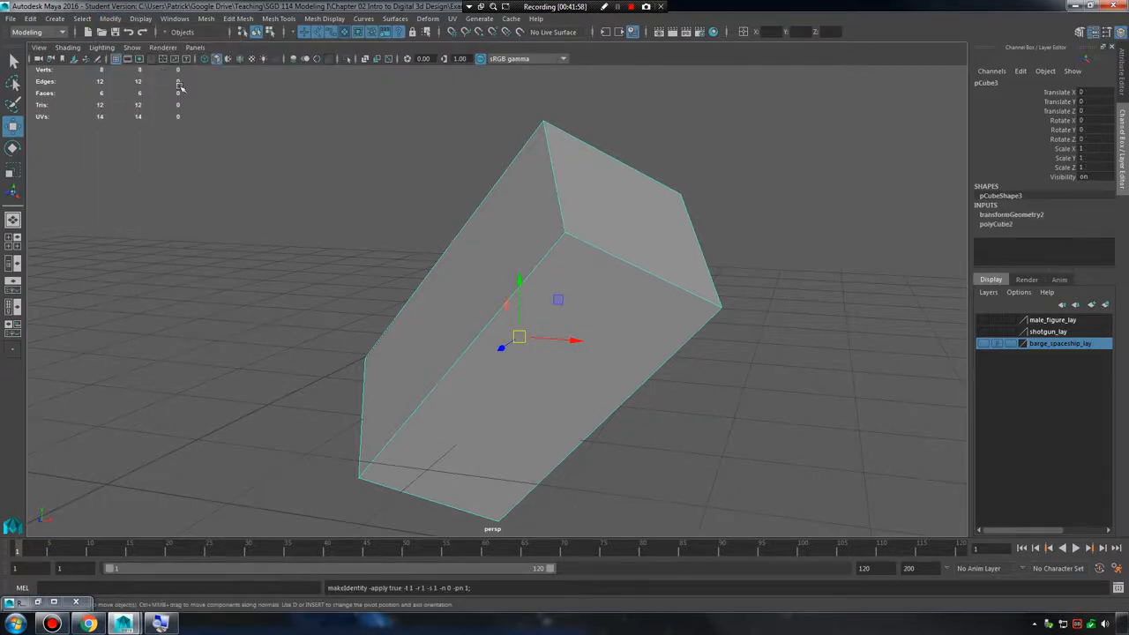
left_click_drag(579, 282, 539, 328, "alt")
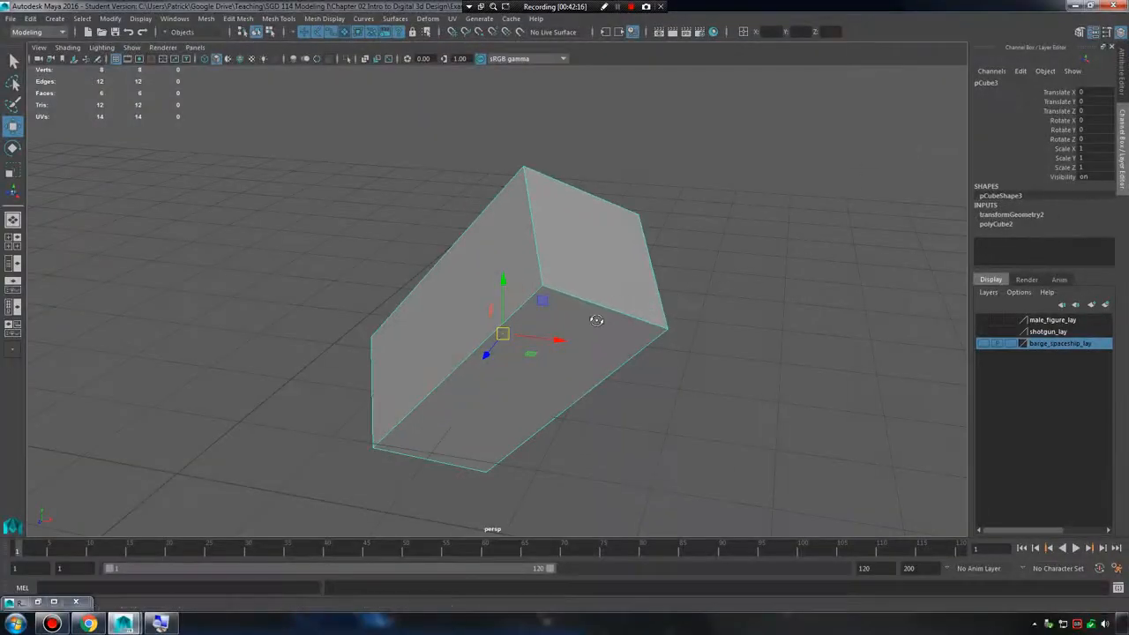
Rotate the frozen cube to -48.403, -34.722 and 75.048, scale its Y to 0.161 and move it to Translate X -4.966, Y 0.25, Z 0.664.
left_click_drag(580, 316, 269, 300, "alt")
key("f")
key("e")
left_click_drag(474, 285, 552, 314)
mouse_move(526, 276)
left_mouse_down()
mouse_move(491, 263)
mouse_move(517, 295)
left_mouse_up()
key("r")
left_click_drag(481, 255, 316, 304)
mouse_move(472, 324)
left_mouse_down("alt")
mouse_move(551, 292)
mouse_move(458, 313)
mouse_move(529, 320)
mouse_move(470, 320)
left_mouse_up("alt")
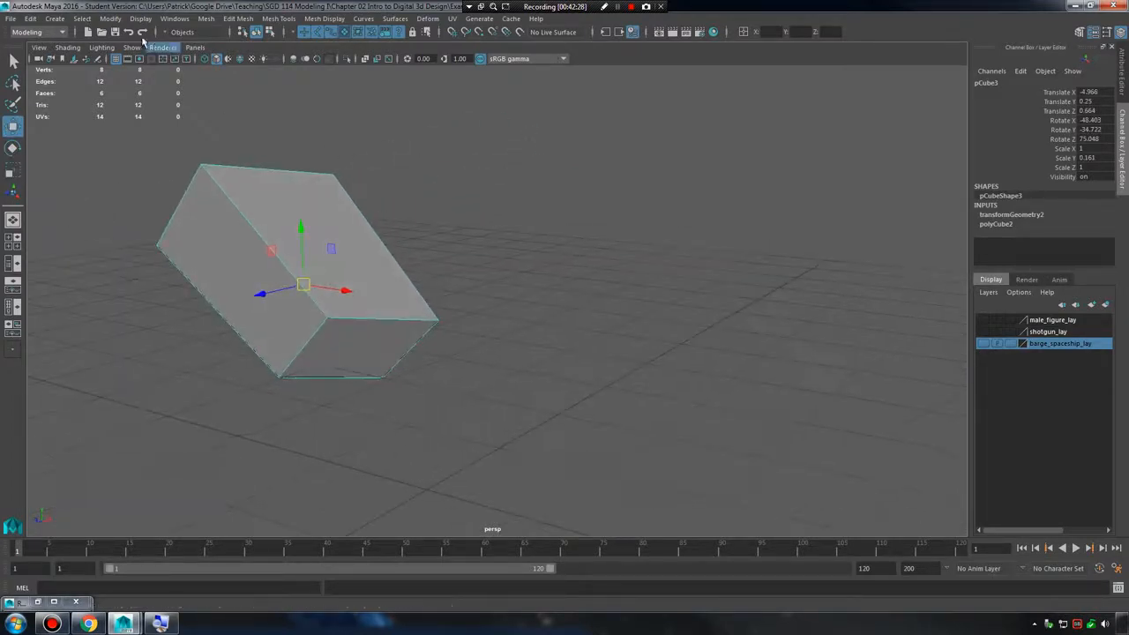
Reset the cube's transformations to return it to its frozen pose and inspect it from another angle.
left_click(110, 18)
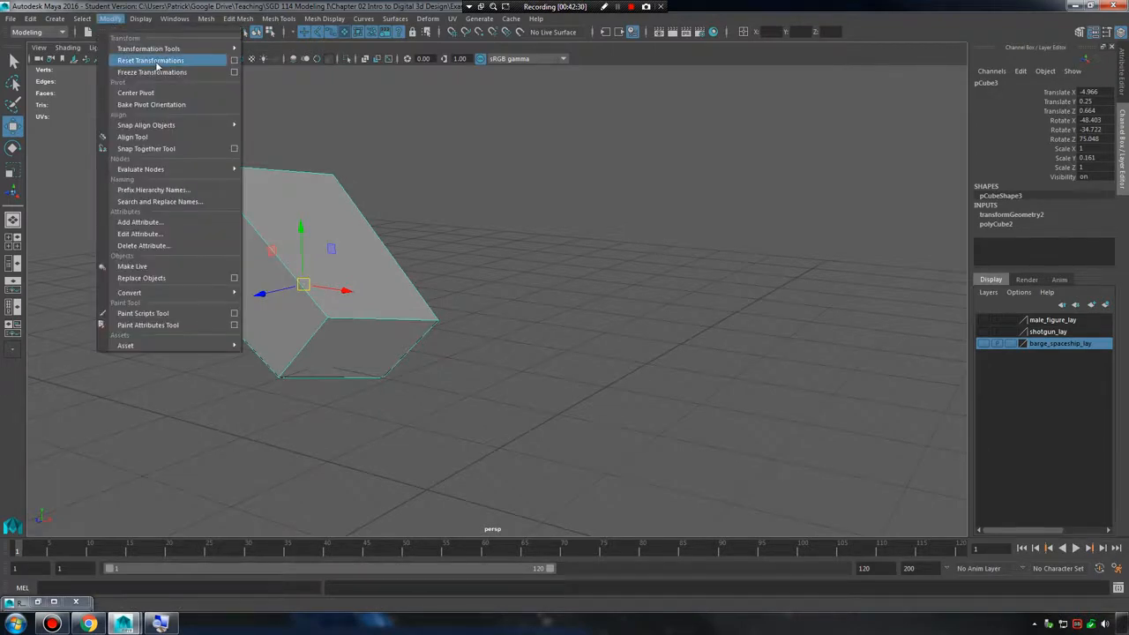
left_click(152, 60)
left_click_drag(559, 232, 565, 258, "alt")
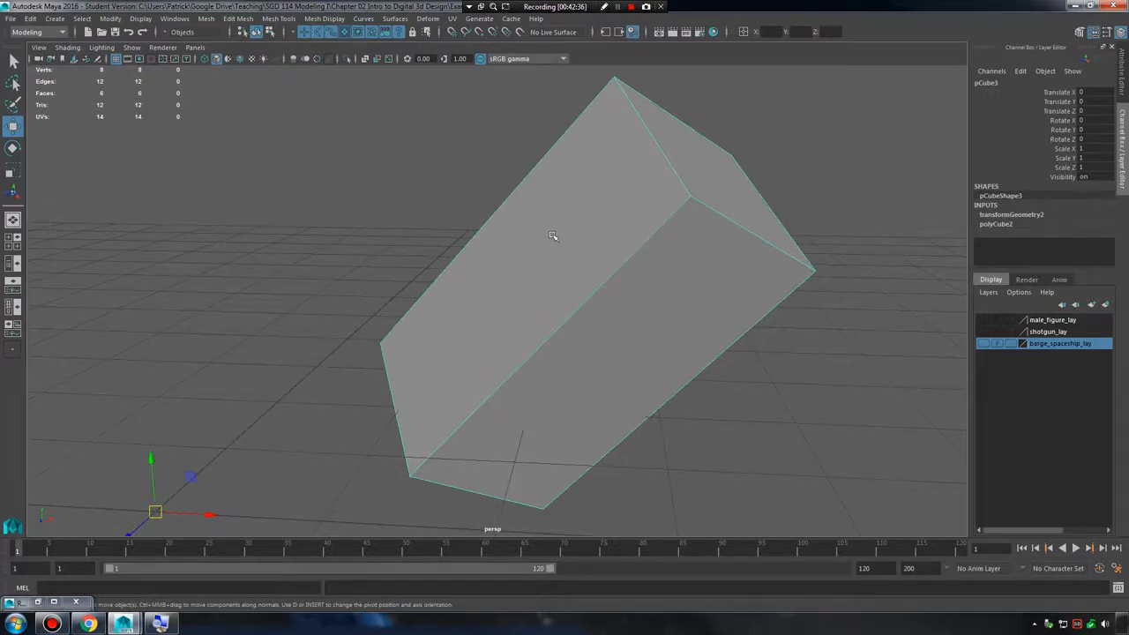
right_click_drag(707, 284, 397, 278, "alt")
middle_click_drag(396, 278, 506, 245, "alt")
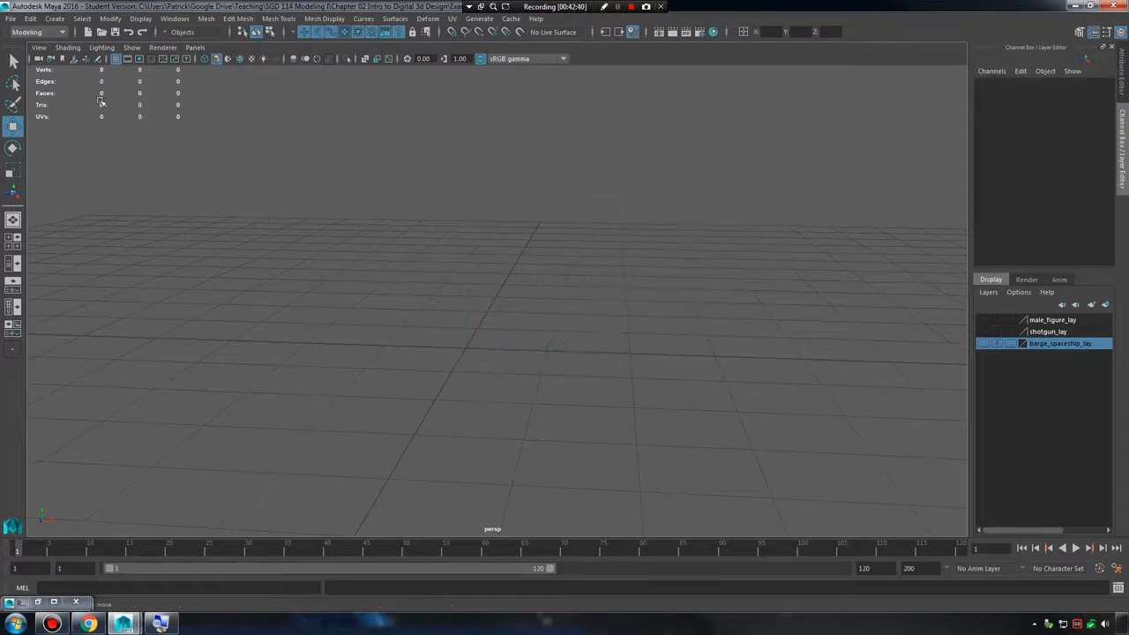
Delete the frozen cube and create a new polygon cube at the origin.
key("Delete")
left_click(55, 19)
mouse_move(132, 59)
left_click(225, 81)
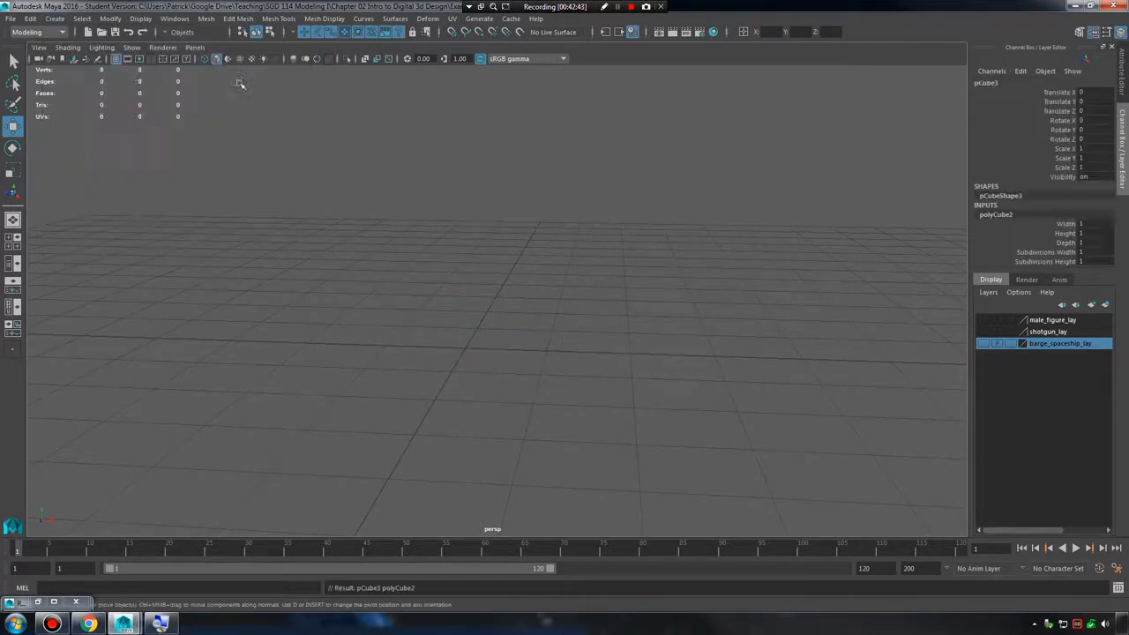
left_click_drag(474, 284, 423, 308, "alt")
middle_click_drag(423, 308, 481, 315, "alt")
right_click_drag(481, 315, 856, 177, "alt")
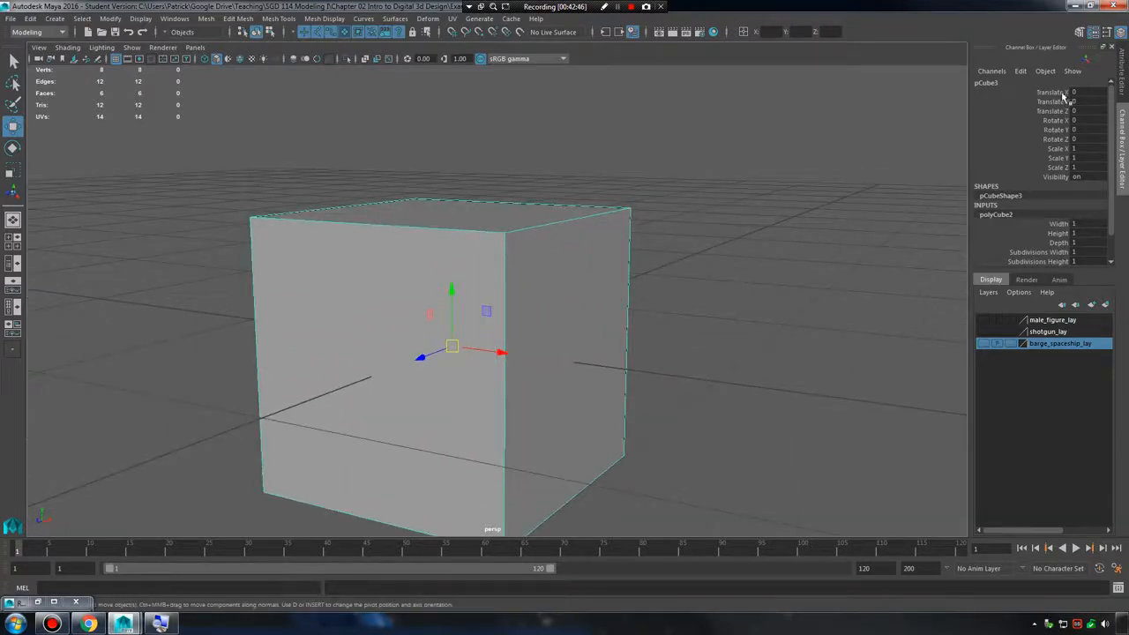
left_click_drag(471, 355, 490, 374, "alt")
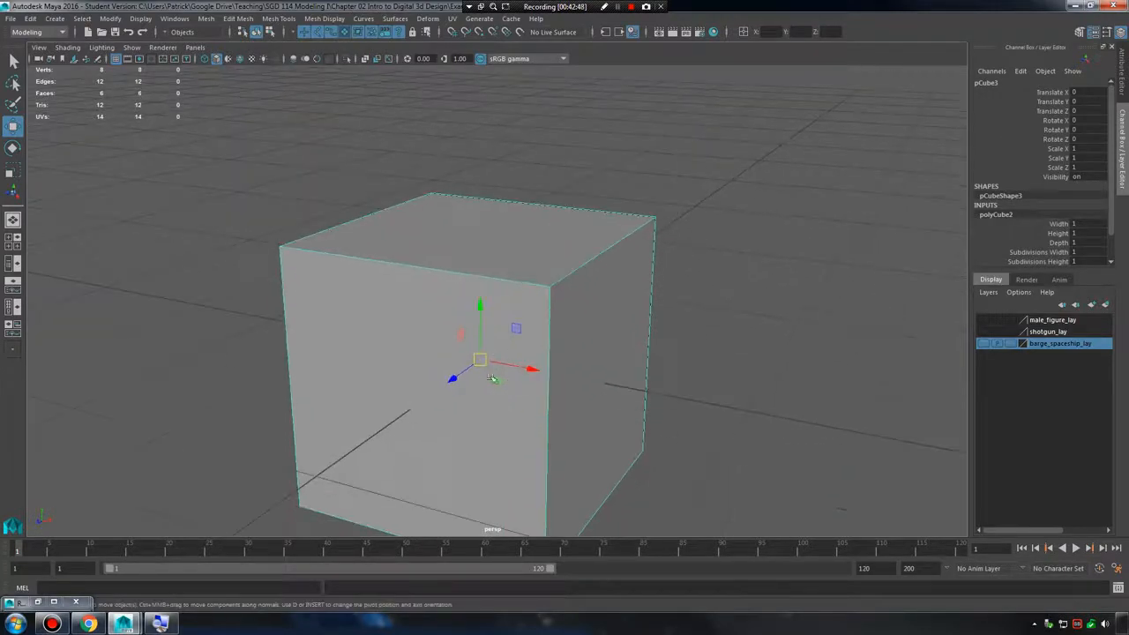
Inspect the new cube's translate, rotate and scale channels and deselect the cube.
left_click_drag(1092, 91, 1094, 167)
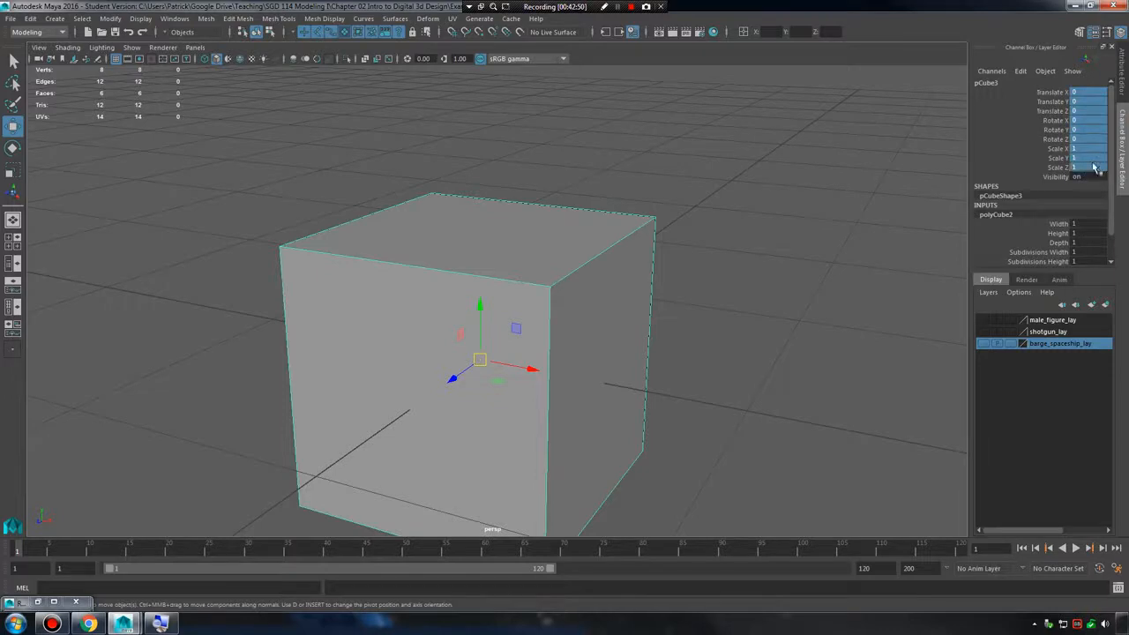
double_click(1087, 166)
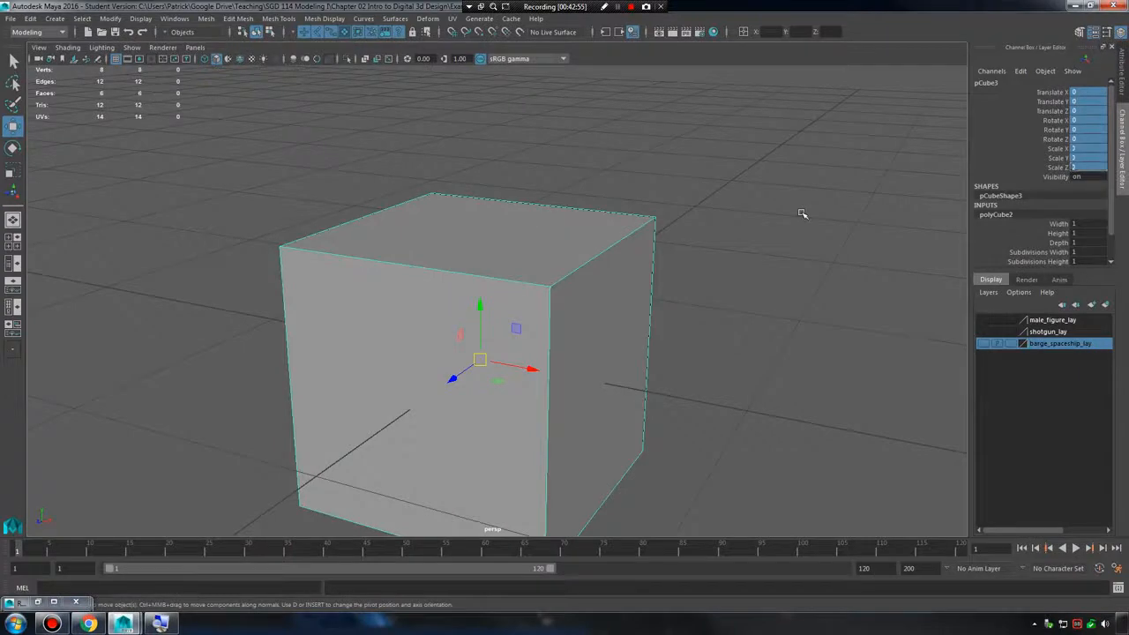
left_click(801, 209)
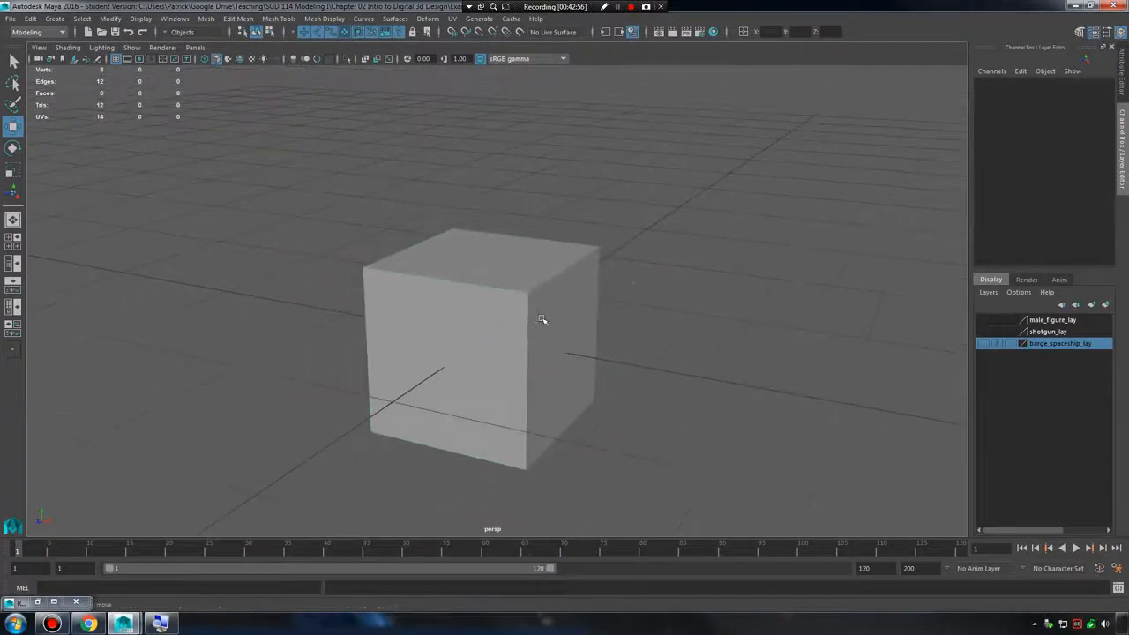
Move the new cube to Translate X 1.184, Y 0.7, Z -0.863 and rotate it to 8.244, 34.098 and -17.952 degrees.
left_click(541, 319)
left_click_drag(494, 346, 624, 280)
key("r")
key("e")
middle_click_drag(758, 238, 712, 267, "alt")
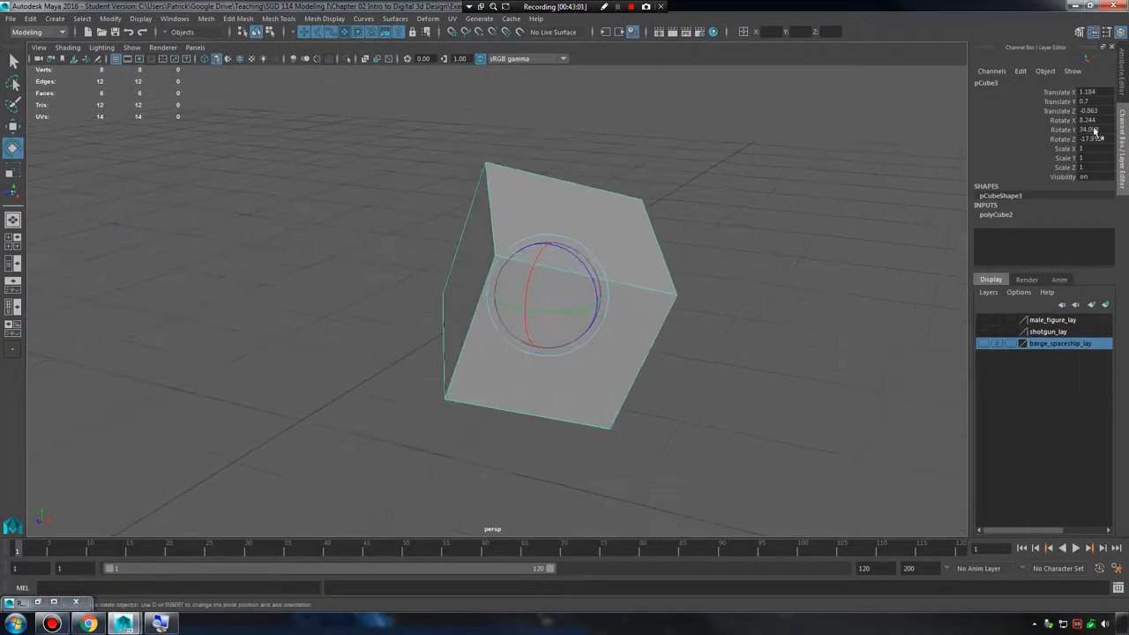
Scale the rotated cube to 1.367 in X and Y and 2.906 in Z.
left_click(1087, 93)
left_click(1088, 101)
left_click(1090, 111)
left_click(1092, 121)
left_click(1093, 139)
left_click(1093, 162)
key("r")
left_click_drag(549, 294, 633, 287)
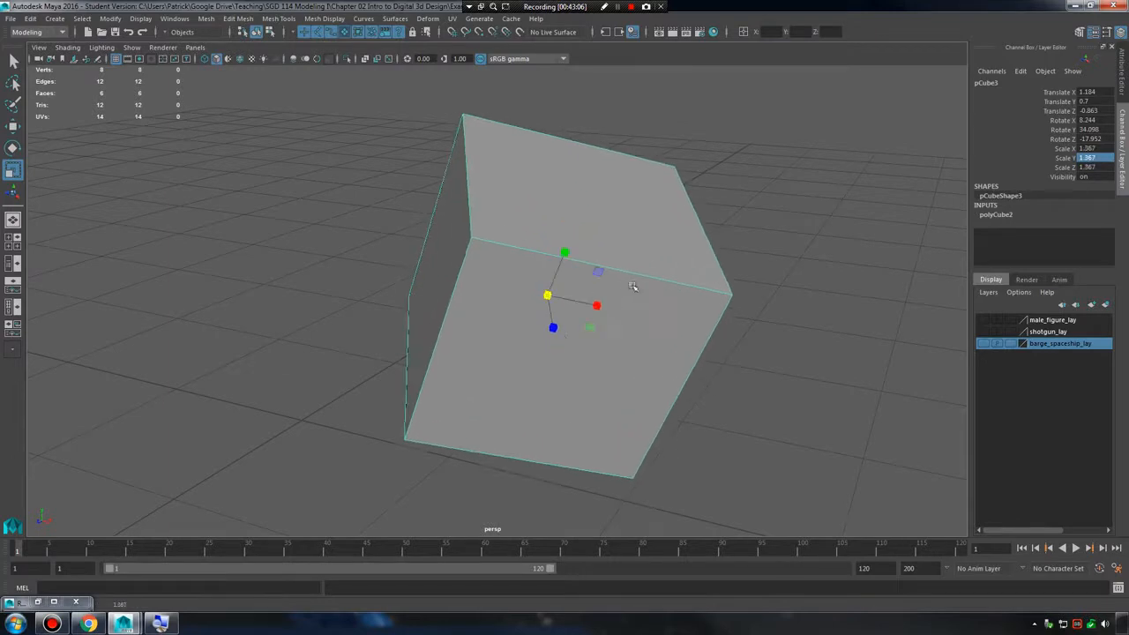
left_click_drag(553, 328, 581, 363)
right_click_drag(728, 305, 642, 302, "alt")
left_click_drag(642, 301, 635, 277, "alt")
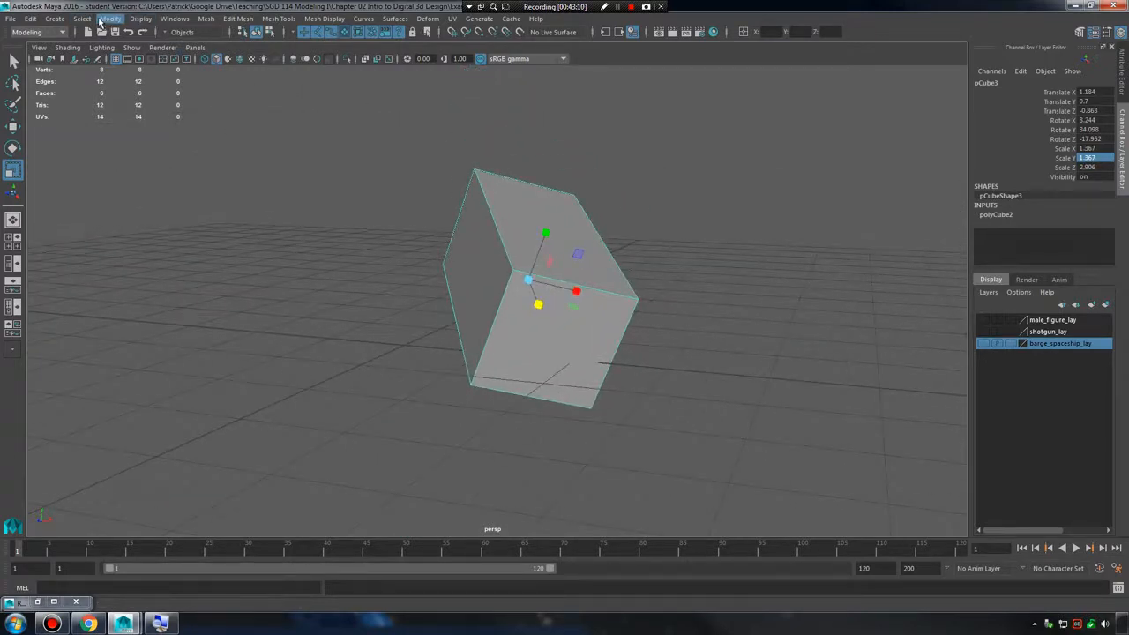
Reset the stretched cube's transformations and check its translate, rotate and scale channels.
left_click(141, 19)
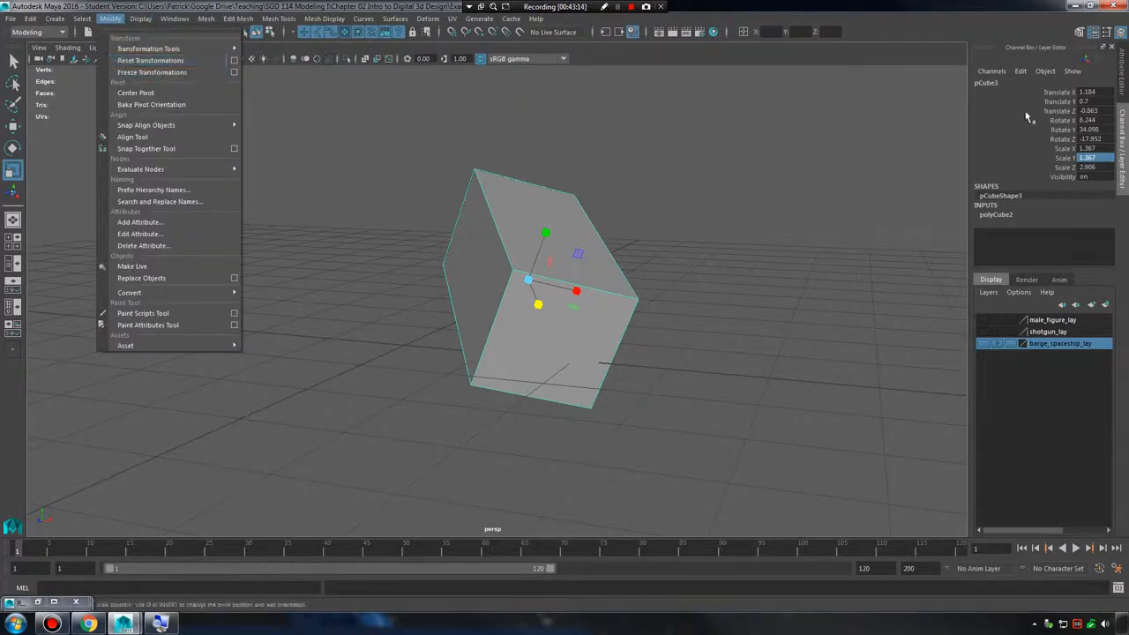
left_click_drag(1096, 95, 1099, 167)
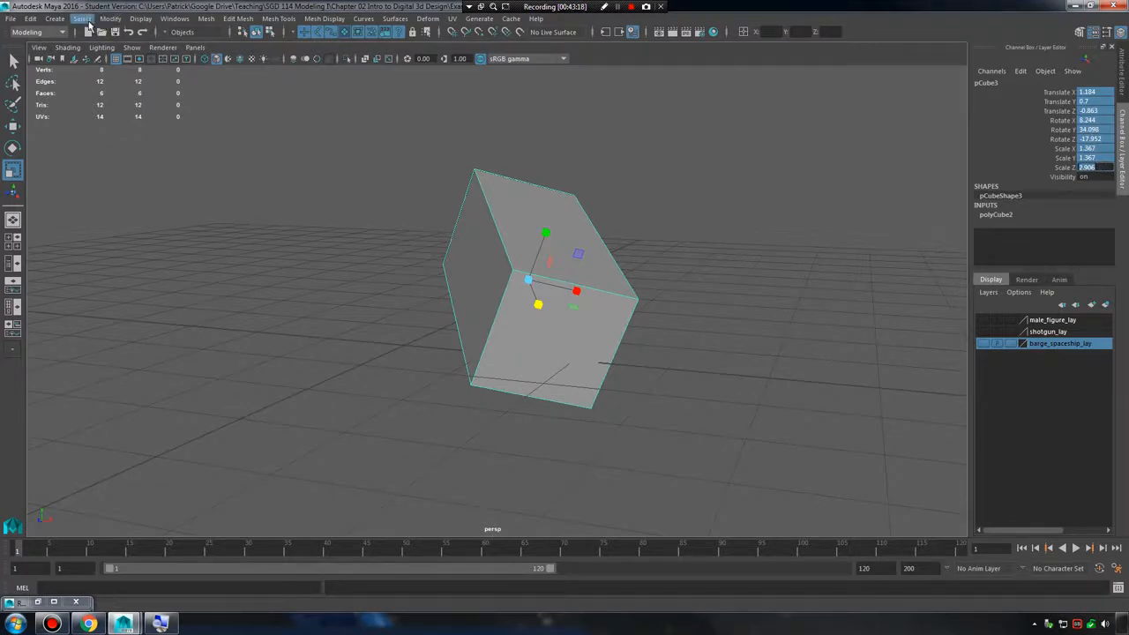
left_click(116, 20)
mouse_move(150, 63)
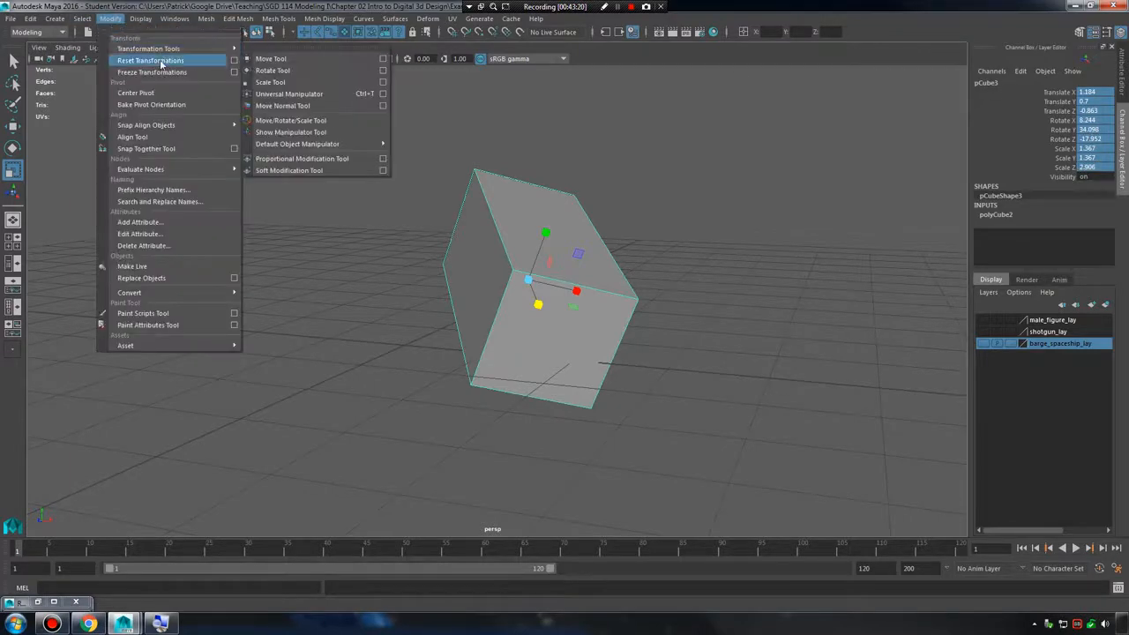
left_click(285, 171)
left_click(508, 346)
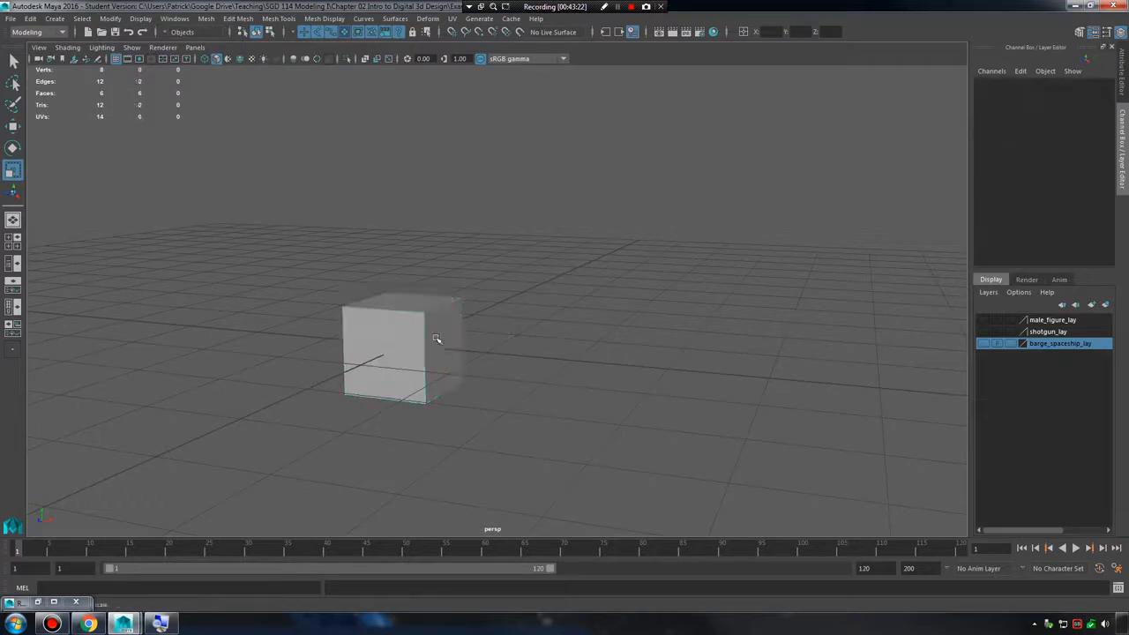
left_click(435, 335)
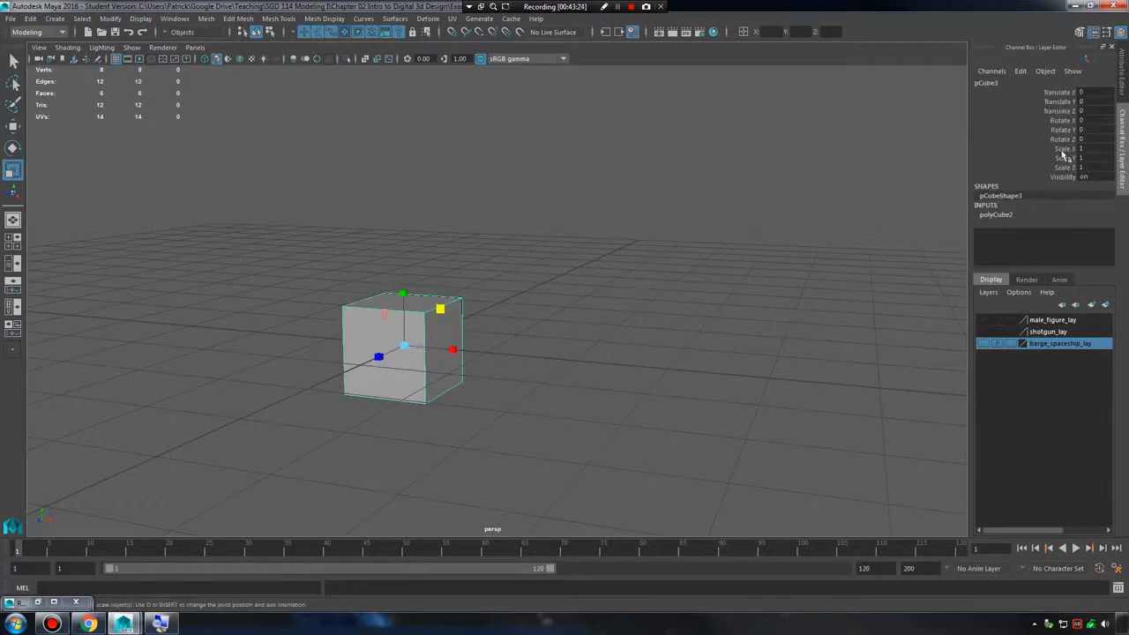
left_click_drag(1092, 94, 1098, 169)
left_click(578, 212)
Undo the transformation reset to restore the moved, rotated and stretched cube.
key("ctrl+z")
key("ctrl+z")
key("ctrl+z")
key("ctrl+z")
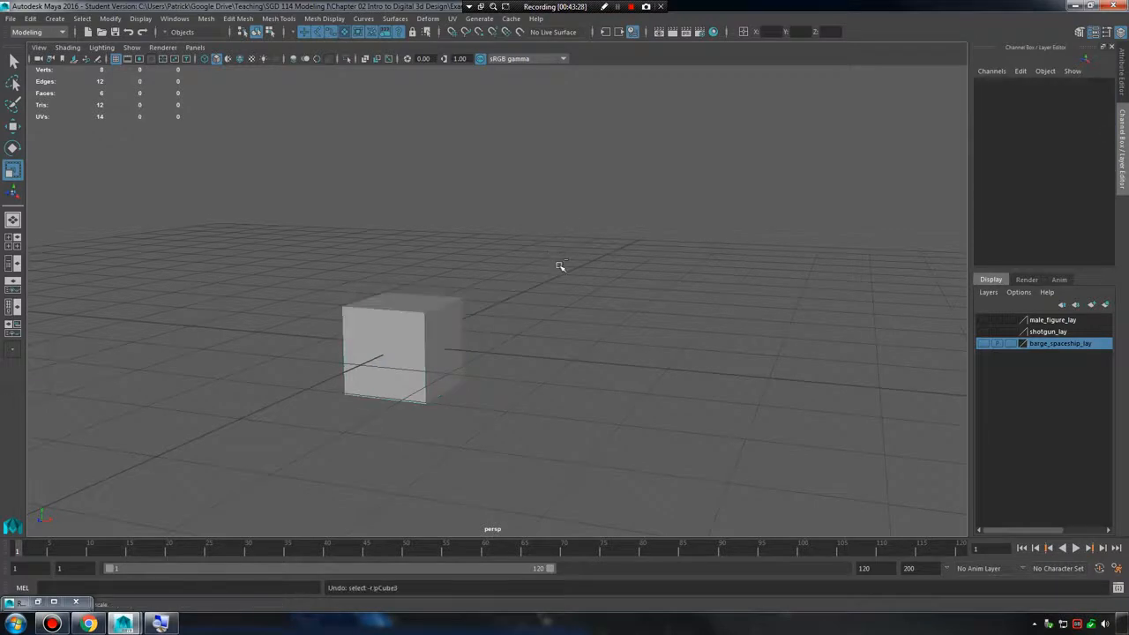
key("shift+z")
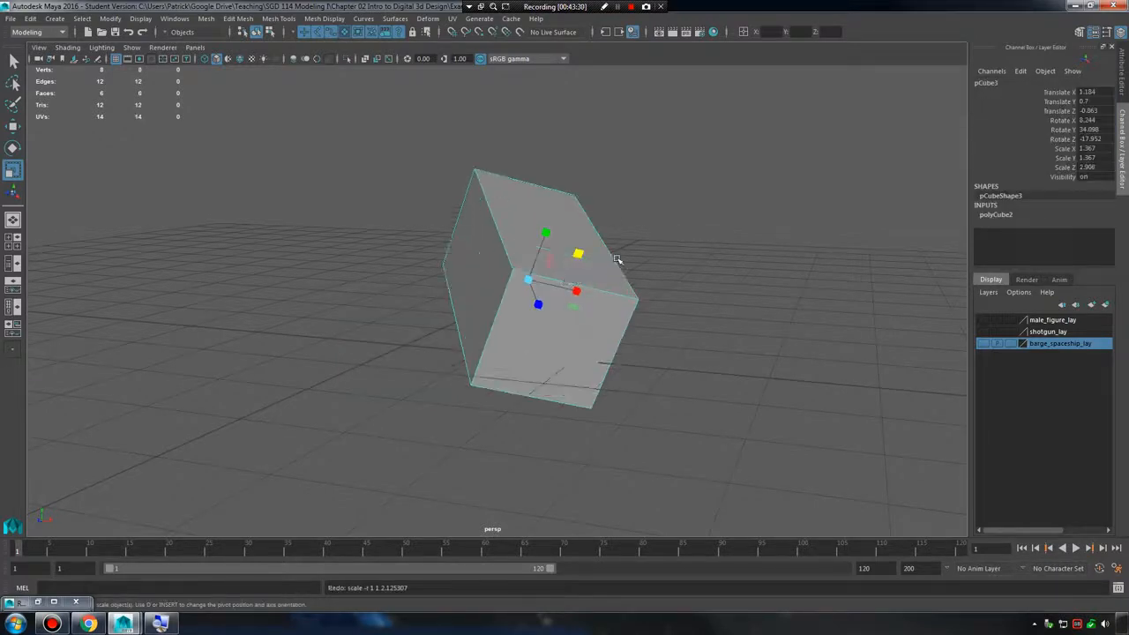
Freeze the stretched cube's transformations in its current pose and inspect it from several angles.
left_click(104, 19)
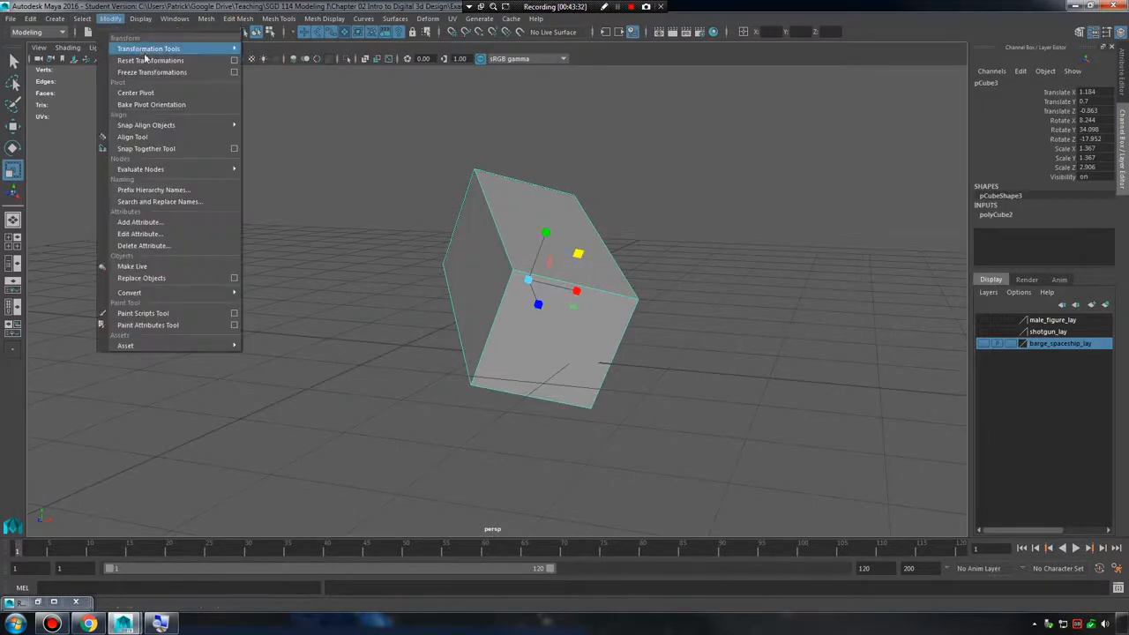
left_click(189, 74)
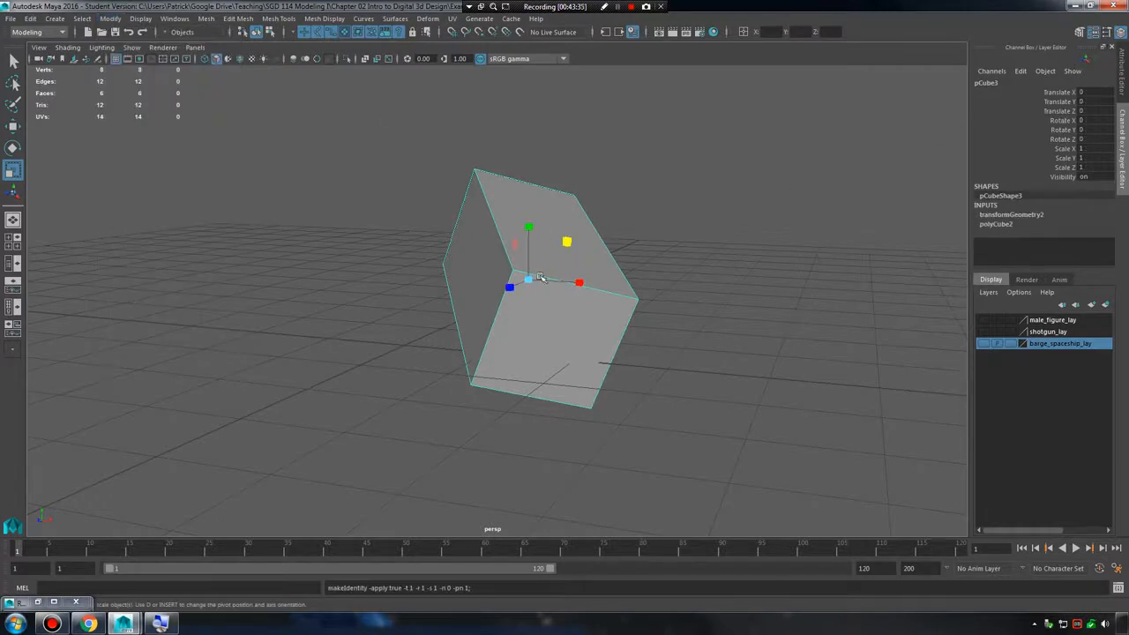
left_click_drag(508, 268, 625, 297, "alt")
right_click_drag(624, 297, 635, 313, "alt")
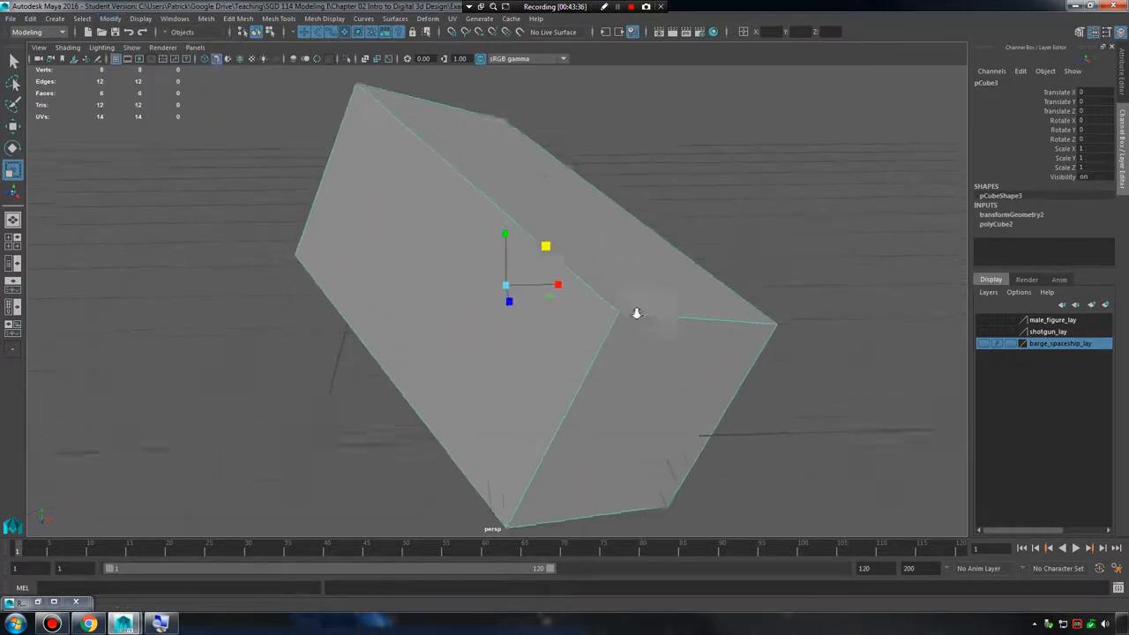
left_click_drag(635, 313, 484, 276, "alt")
left_click(601, 253)
left_click(451, 261)
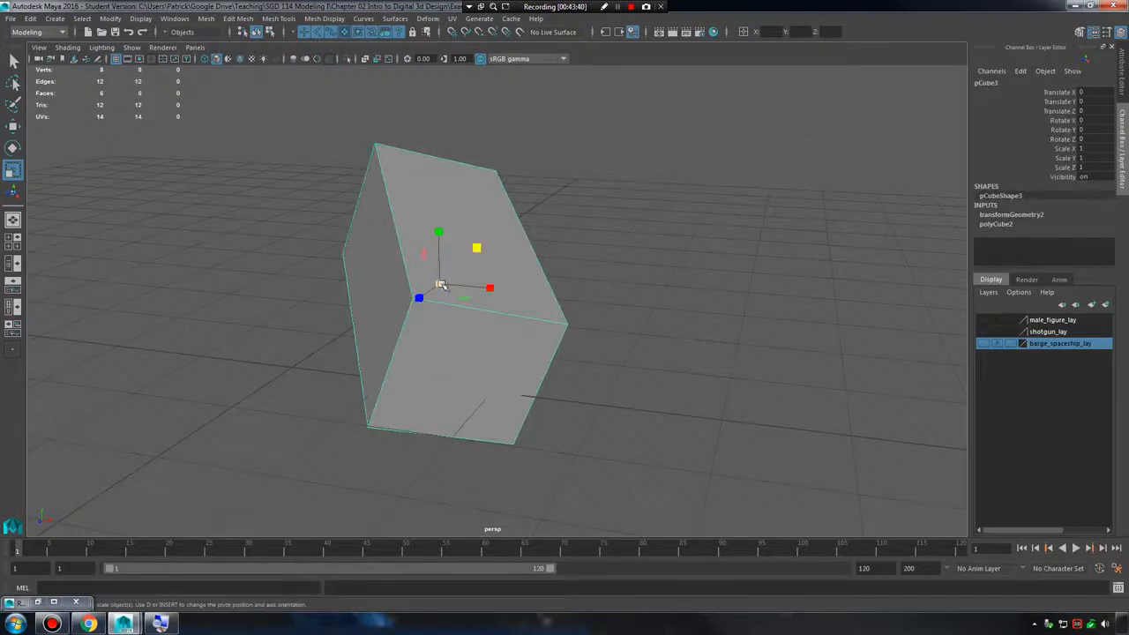
Flatten the frozen cube to Scale Y 0.269 and reset its transformations to the frozen shape.
left_click_drag(438, 231, 446, 269)
left_click(110, 19)
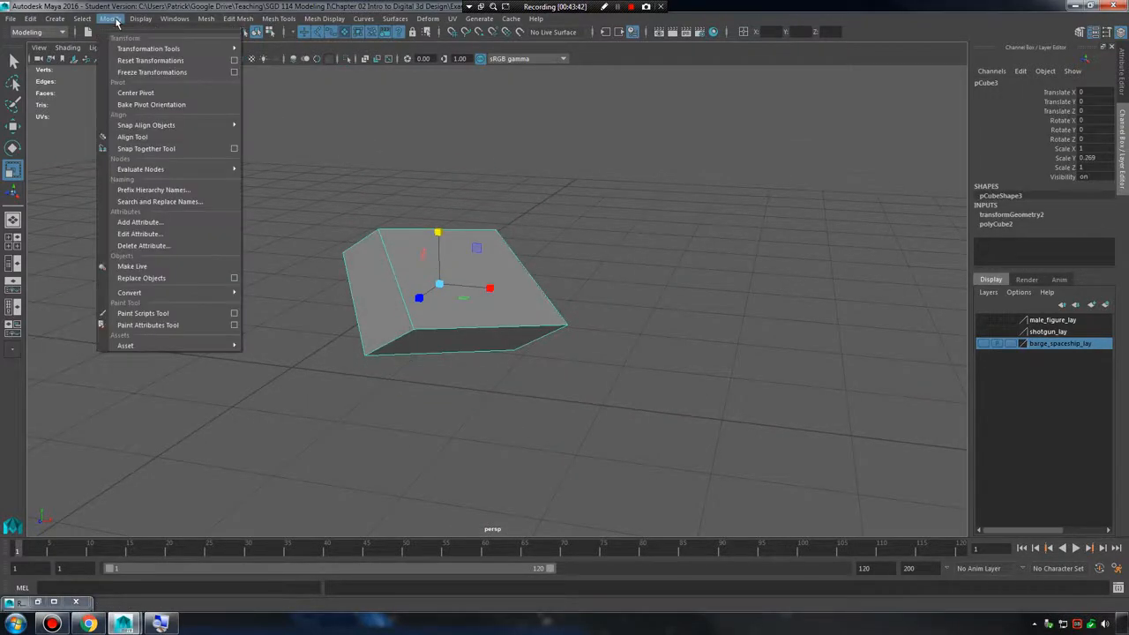
left_click(135, 61)
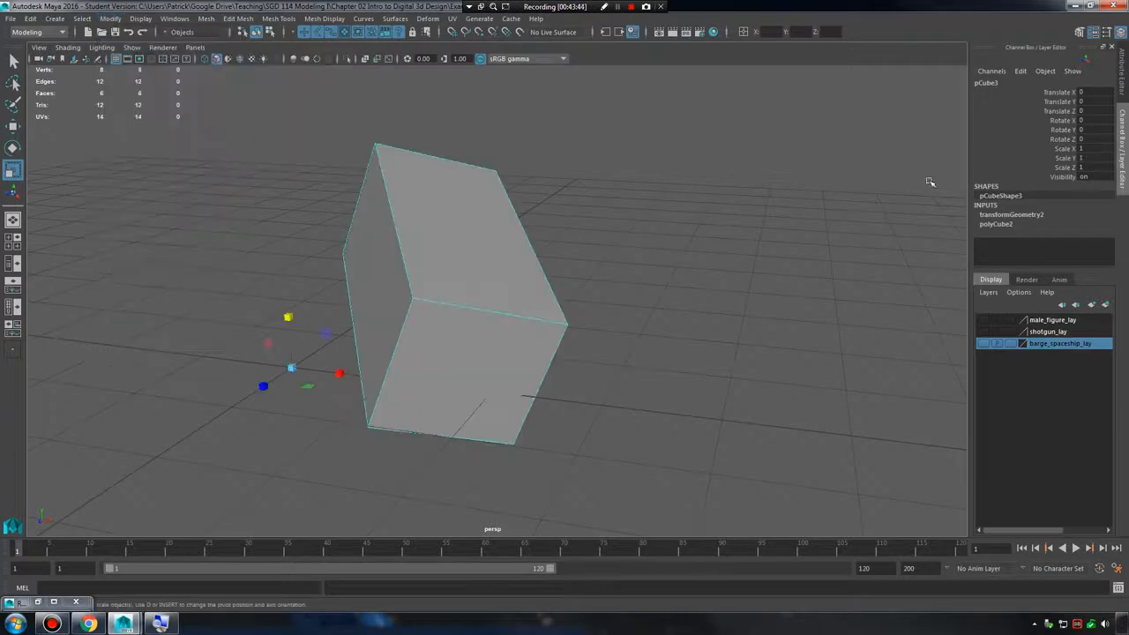
left_click_drag(458, 273, 472, 280, "alt")
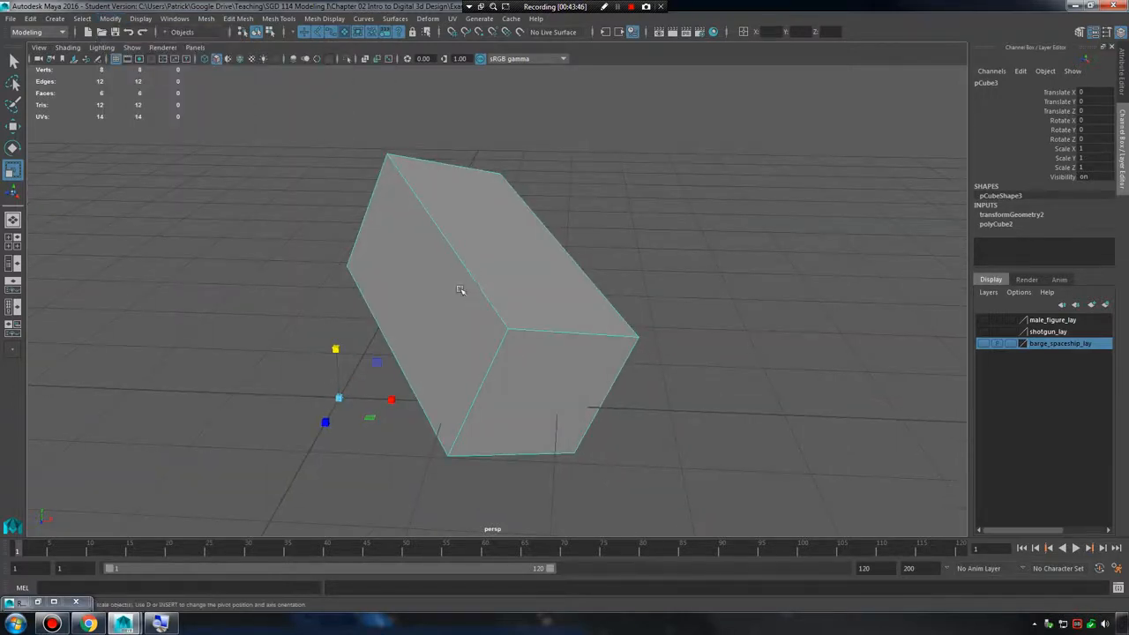
left_click_drag(561, 347, 476, 304, "alt")
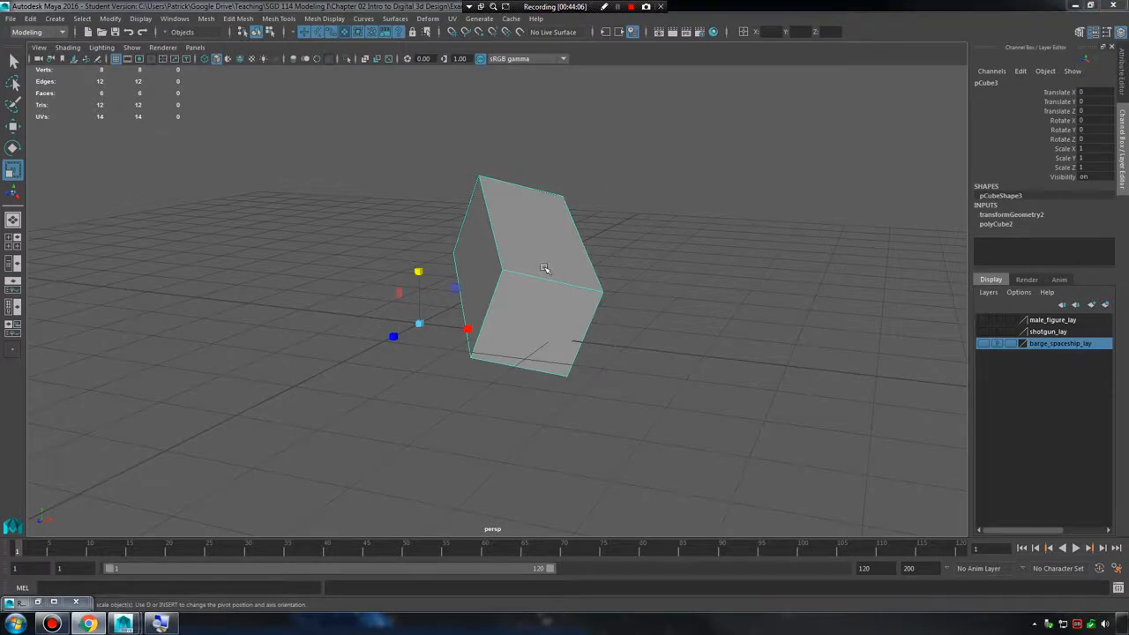
Try moving the cube by its off-center pivot at the origin and undo the move.
left_click_drag(524, 265, 549, 289, "alt")
right_click_drag(549, 289, 598, 295, "alt")
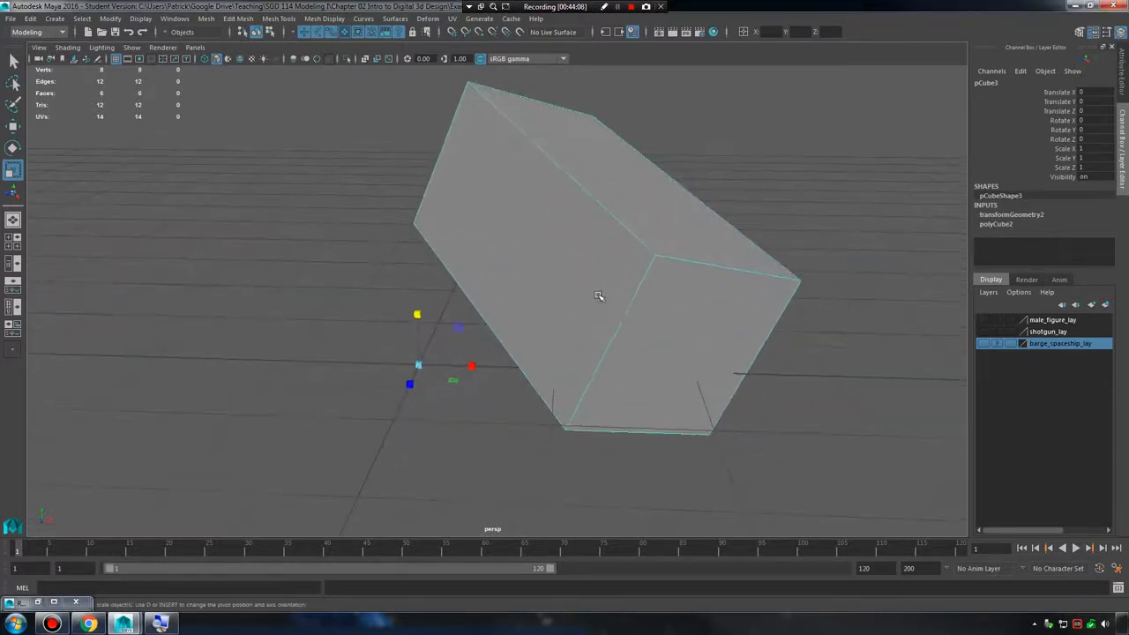
left_click_drag(597, 295, 585, 290, "alt")
key("w")
left_click_drag(526, 330, 453, 287, "alt")
key("ctrl+z")
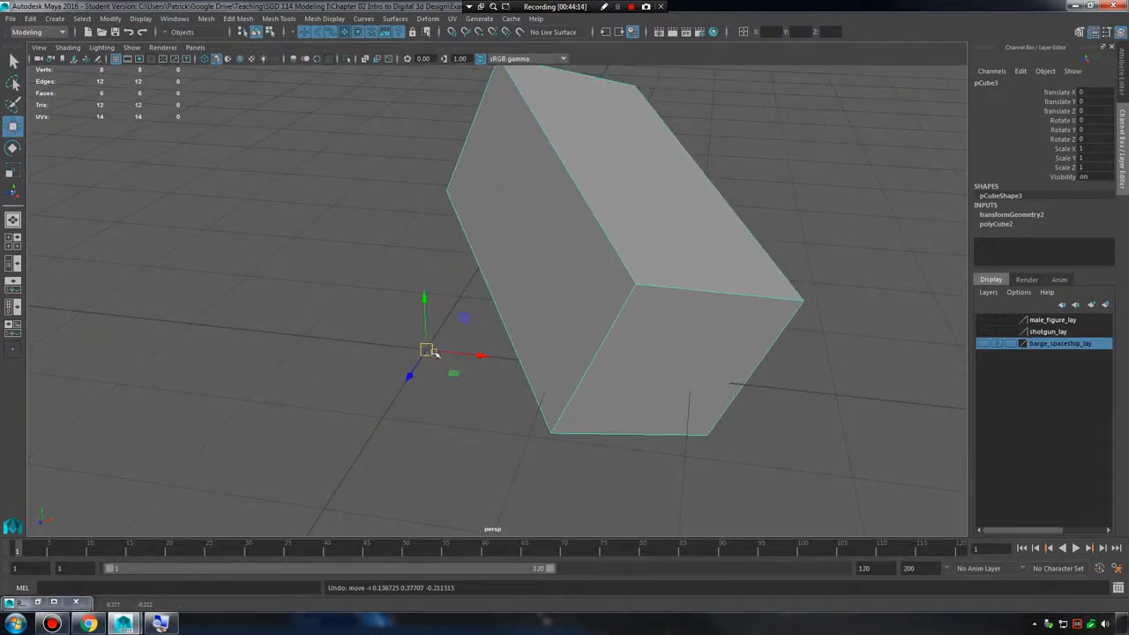
Move the cube by its off-center pivot to Translate X 0.58, Y 0.487 and Z -0.214.
left_click_drag(426, 349, 556, 316, "alt")
left_click_drag(648, 323, 579, 342, "alt")
left_click_drag(592, 264, 578, 282, "alt")
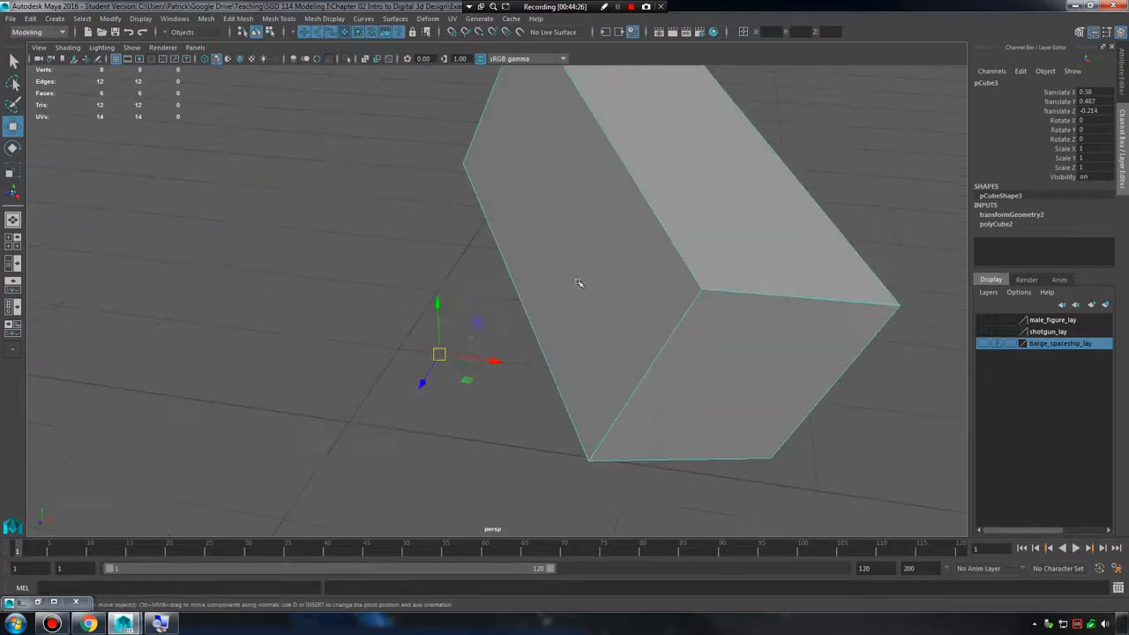
Rotate the cube around its off-center pivot to 10.896, -6.069 and 1.427 degrees, undoing the further rotation and upward move.
key("e")
left_click_drag(448, 335, 481, 342)
key("ctrl+z")
key("w")
key("ctrl+z")
key("ctrl+z")
key("ctrl+z")
key("ctrl+z")
key("ctrl+z")
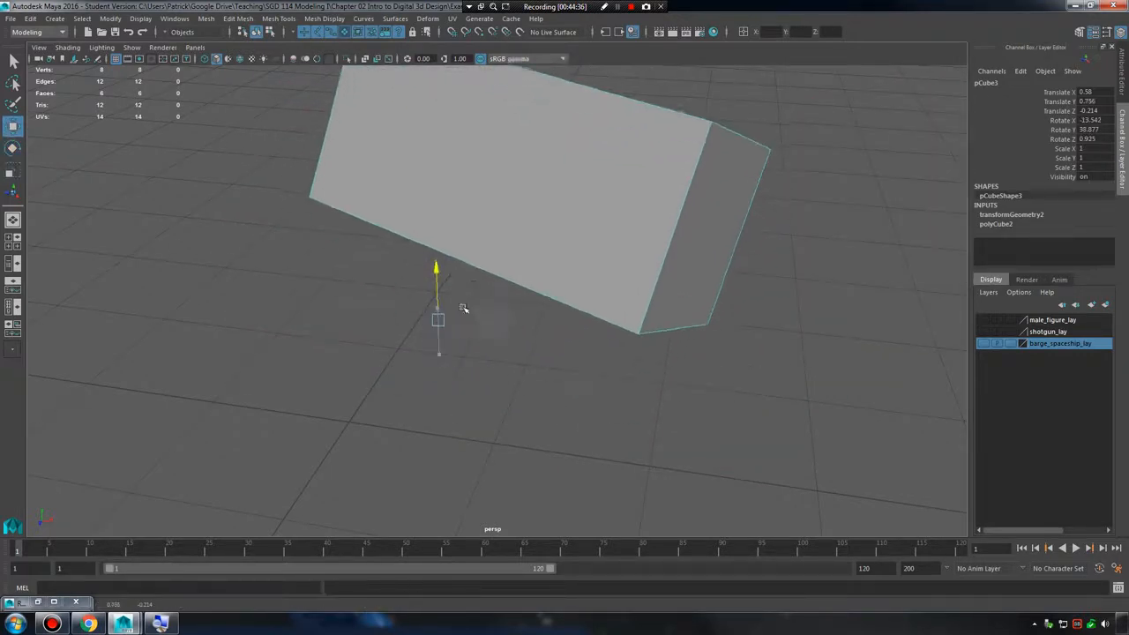
key("ctrl+z")
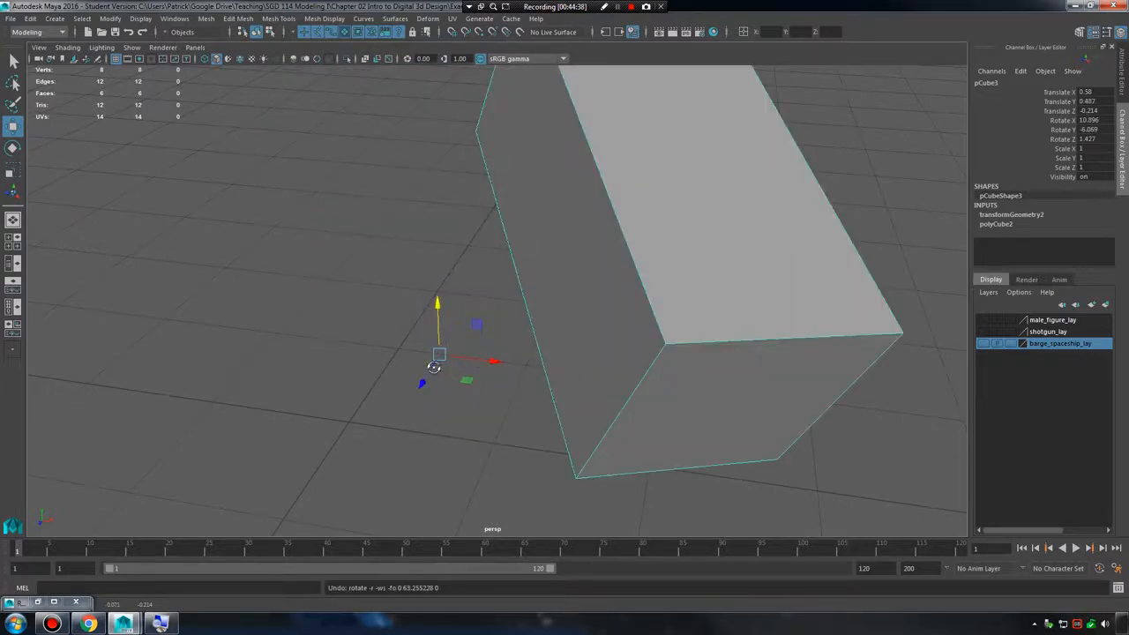
Reposition the cube to Translate X 0.05, Y 0.33 and Z -0.129 using its off-center pivot.
left_click_drag(434, 366, 470, 312, "alt")
middle_click_drag(471, 312, 435, 343, "alt")
left_click_drag(436, 343, 443, 407, "alt")
right_click_drag(476, 361, 476, 261, "alt")
Center the cube's pivot in its geometry and inspect the manipulator from different angles.
left_click(109, 18)
left_click(141, 96)
left_click_drag(614, 297, 538, 269, "alt")
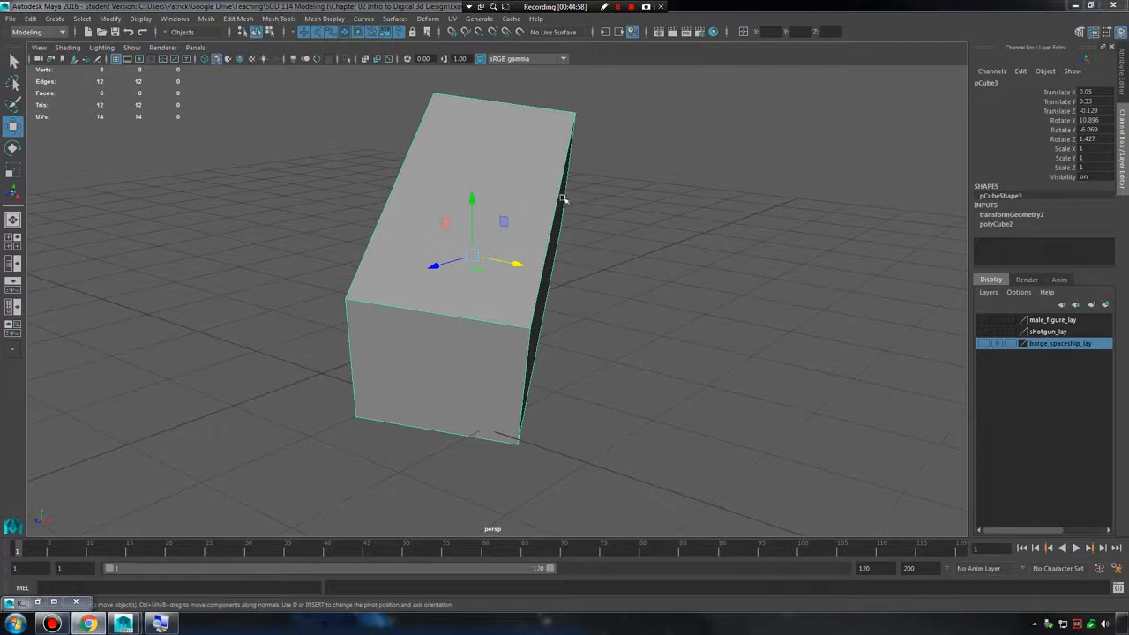
left_click_drag(562, 204, 625, 259, "alt")
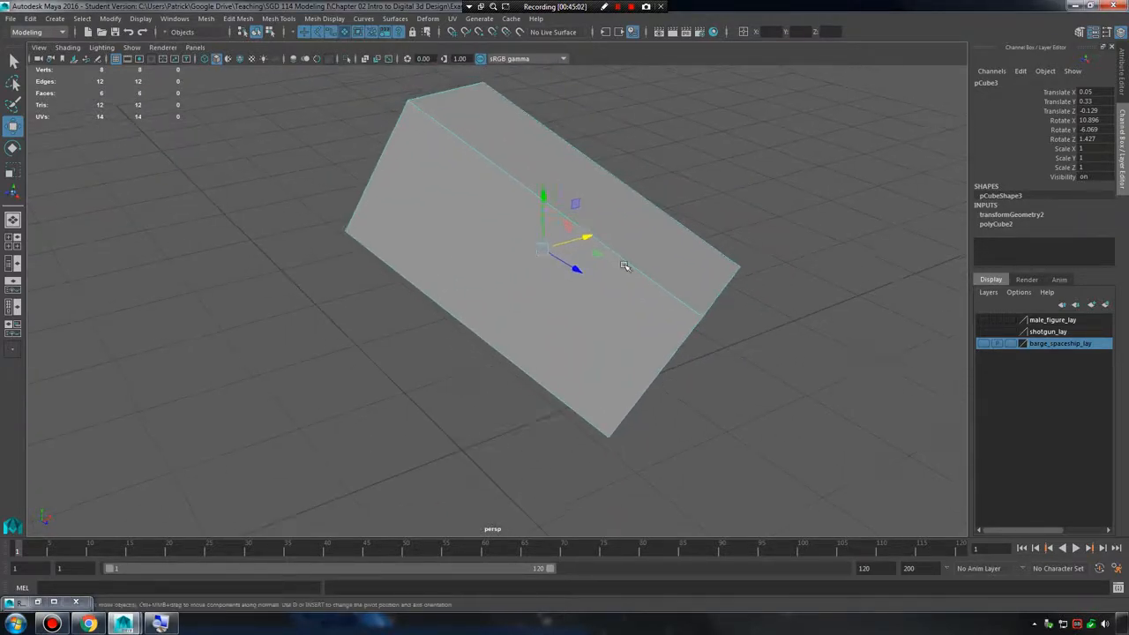
Delete the cube and display all UI elements except the Tool Settings.
key("Delete")
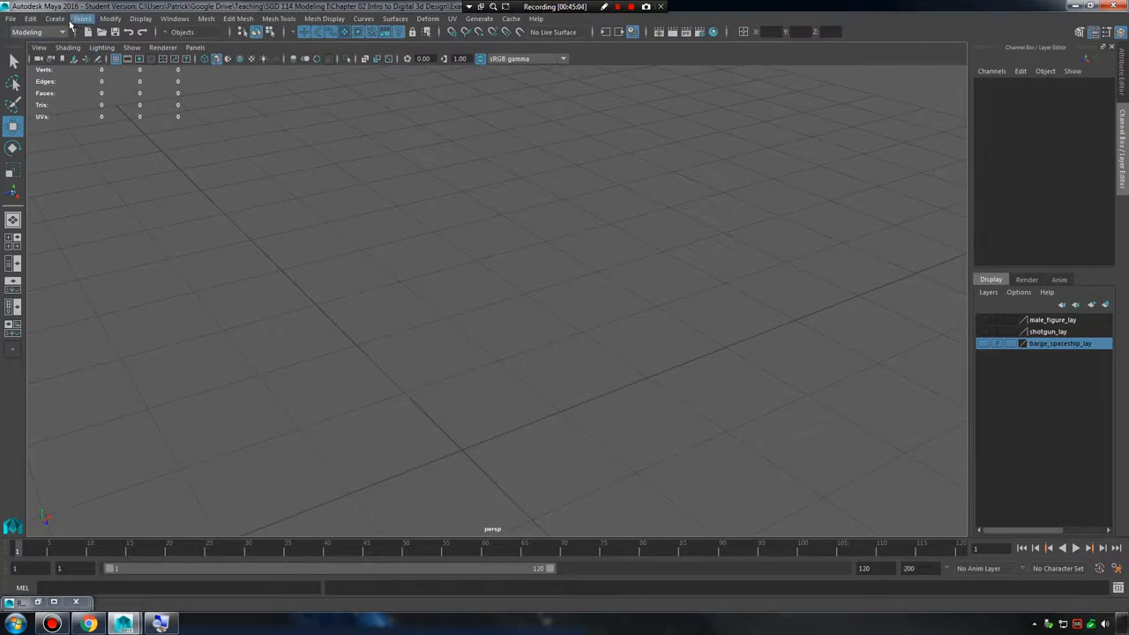
left_click_drag(338, 171, 161, 120, "alt")
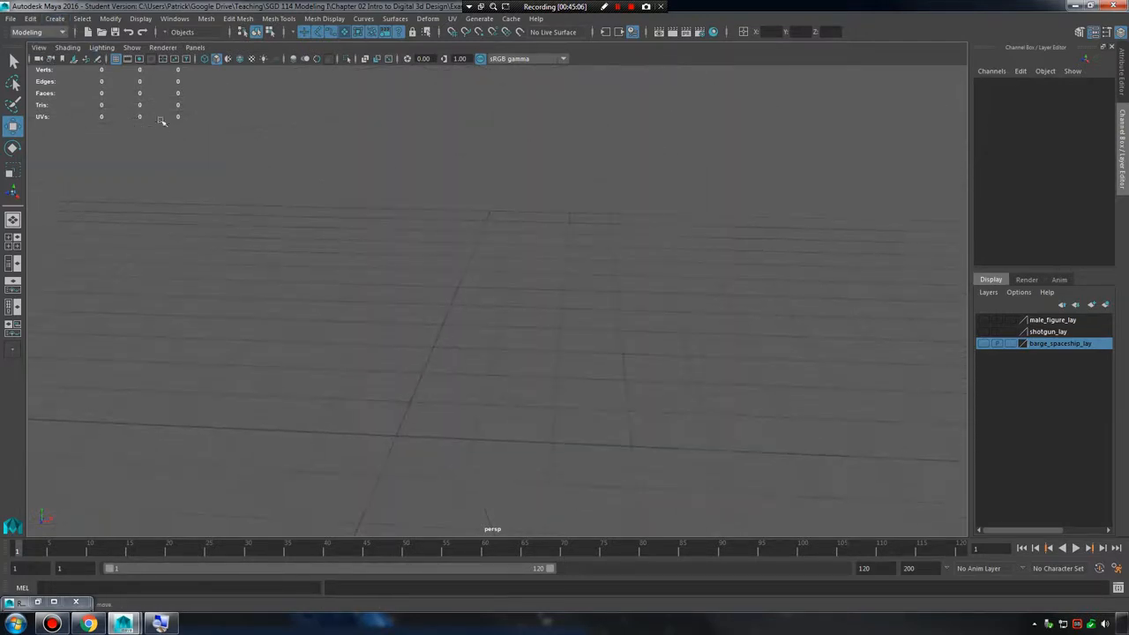
left_click(181, 19)
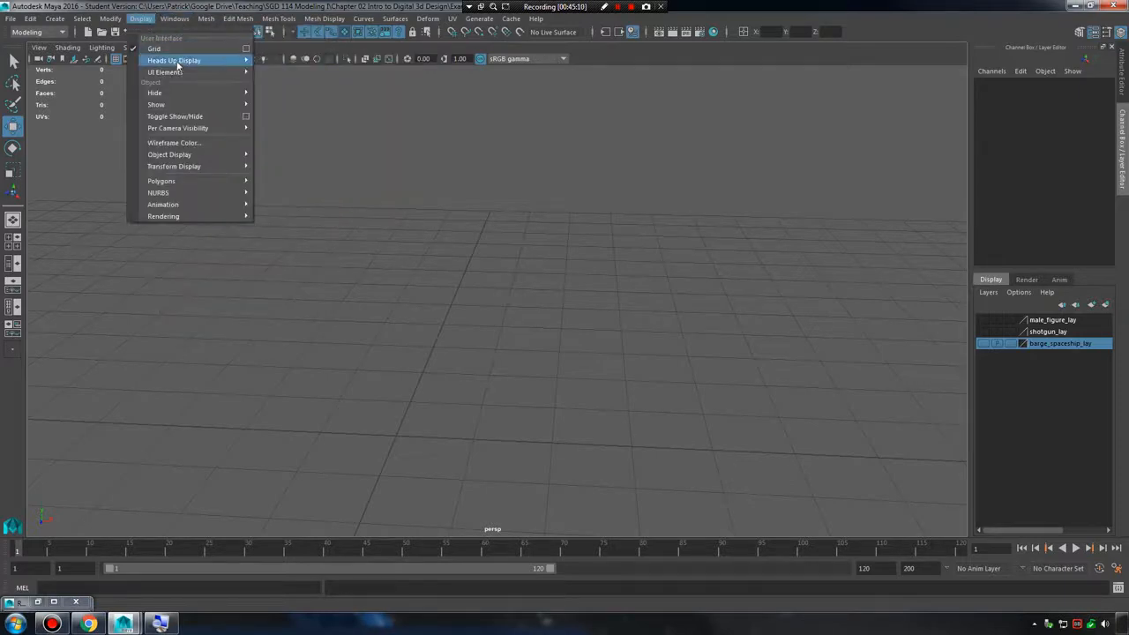
mouse_move(181, 67)
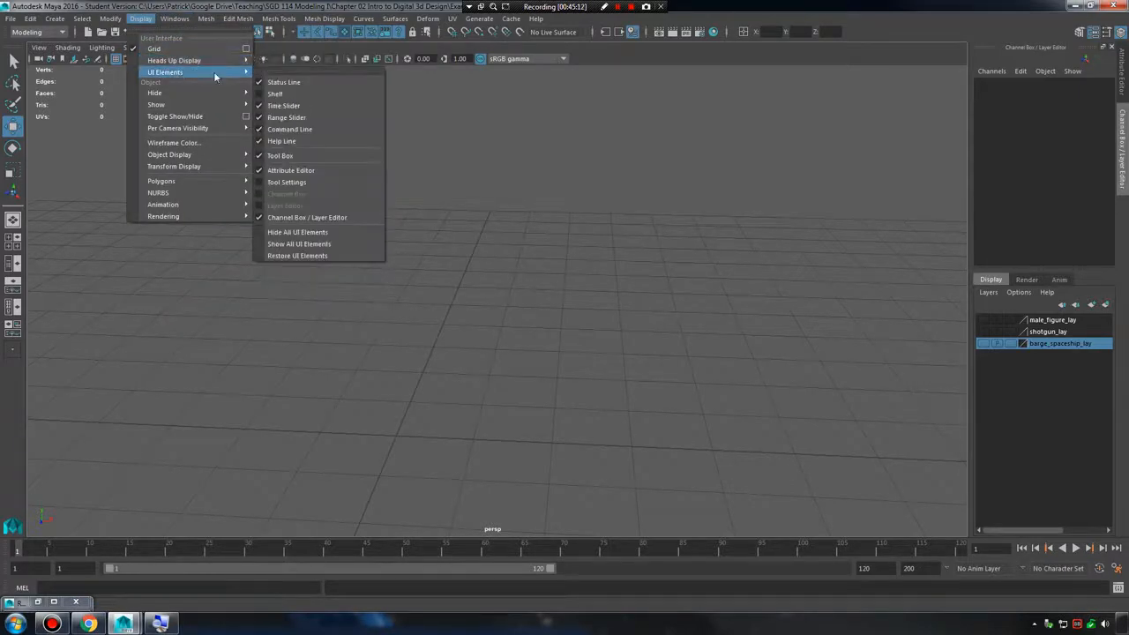
left_click(311, 245)
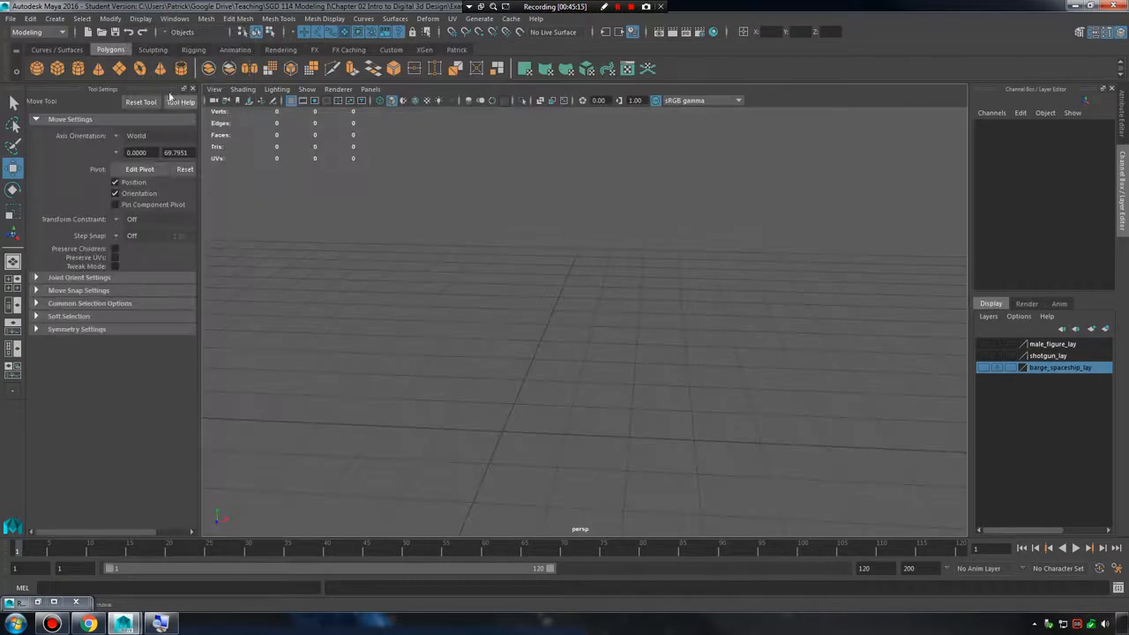
left_click(193, 90)
Create a polygon cube and raise it to Translate Y 0.581.
left_click_drag(616, 284, 531, 288, "alt")
left_click(58, 69)
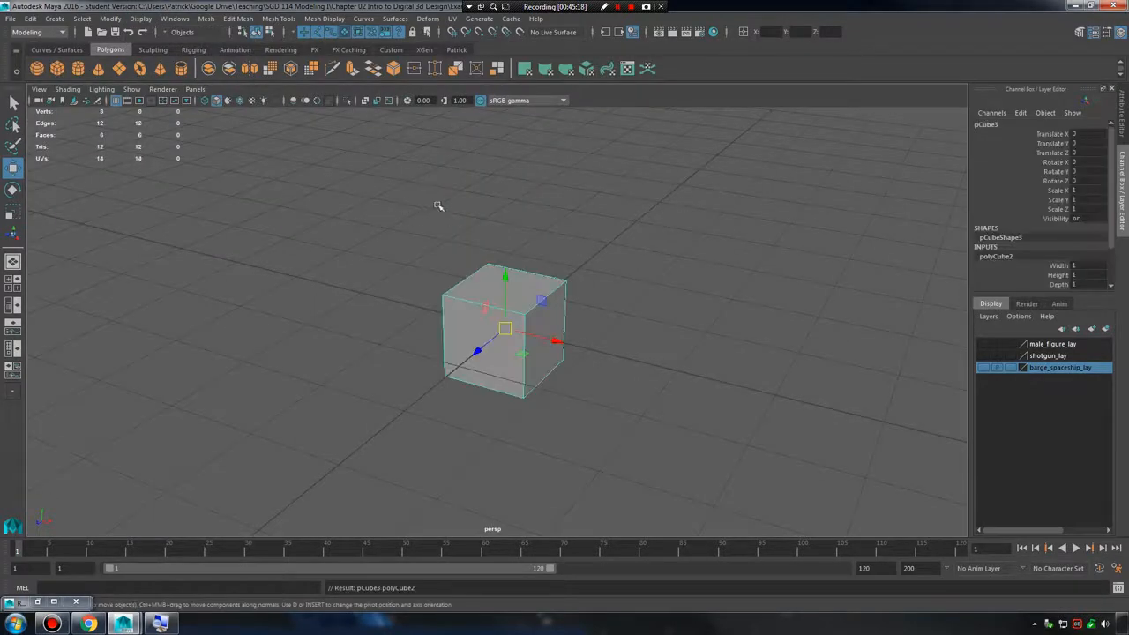
scroll(600, 290, "up", 2)
scroll(546, 247, "up", 2)
scroll(564, 298, "up", 1)
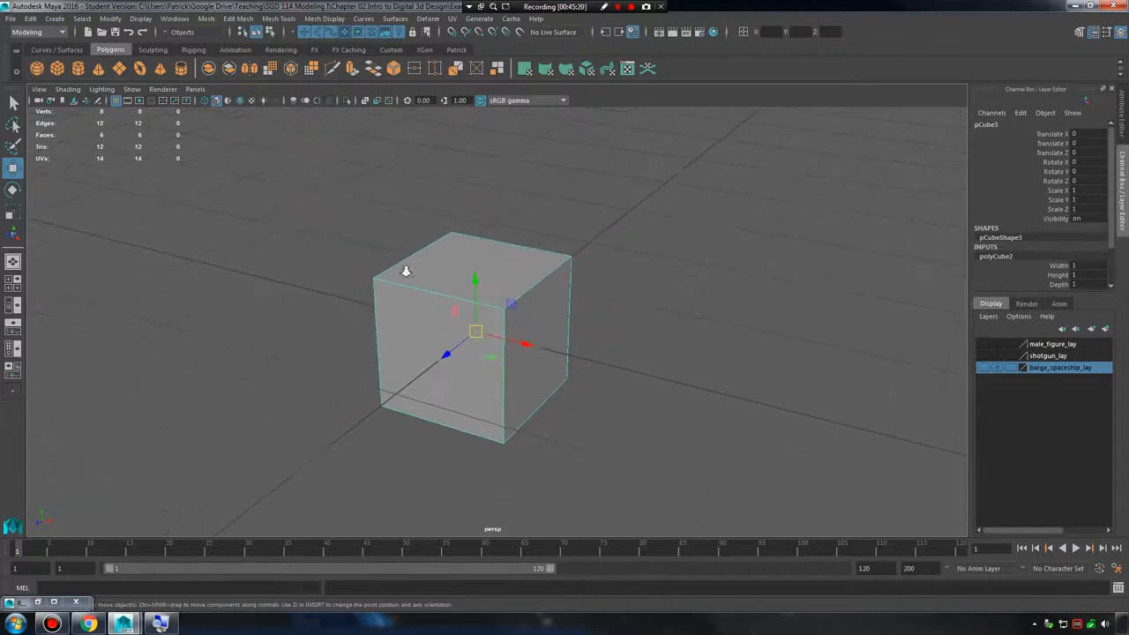
left_click_drag(470, 284, 546, 261)
left_click_drag(491, 206, 497, 184)
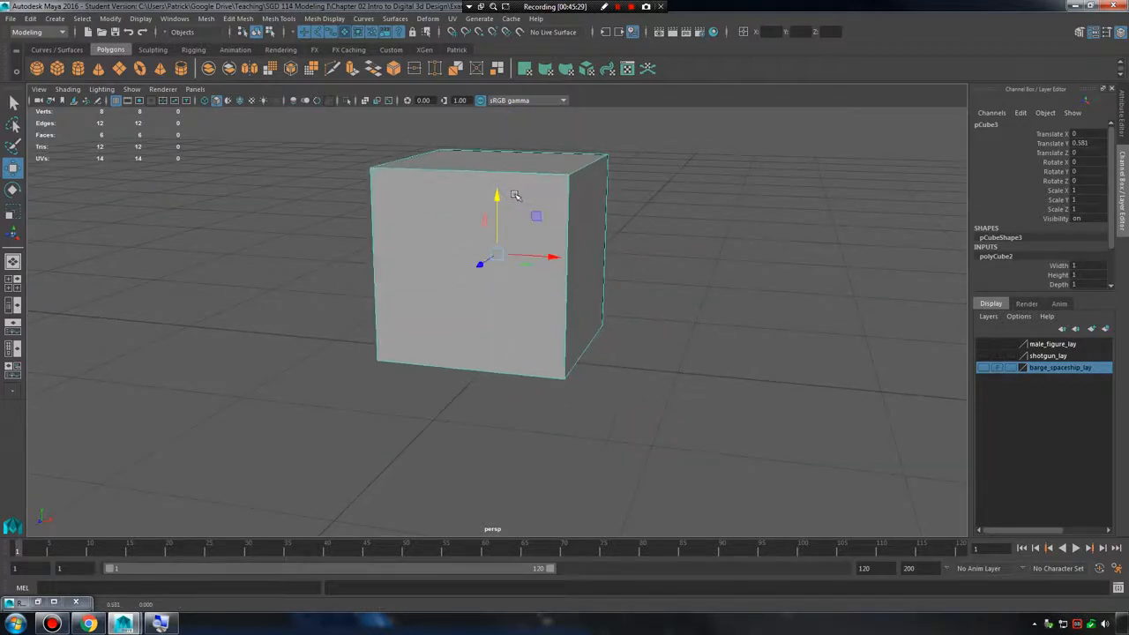
Move the cube's pivot freely outside the cube and undo the pivot move.
key("d")
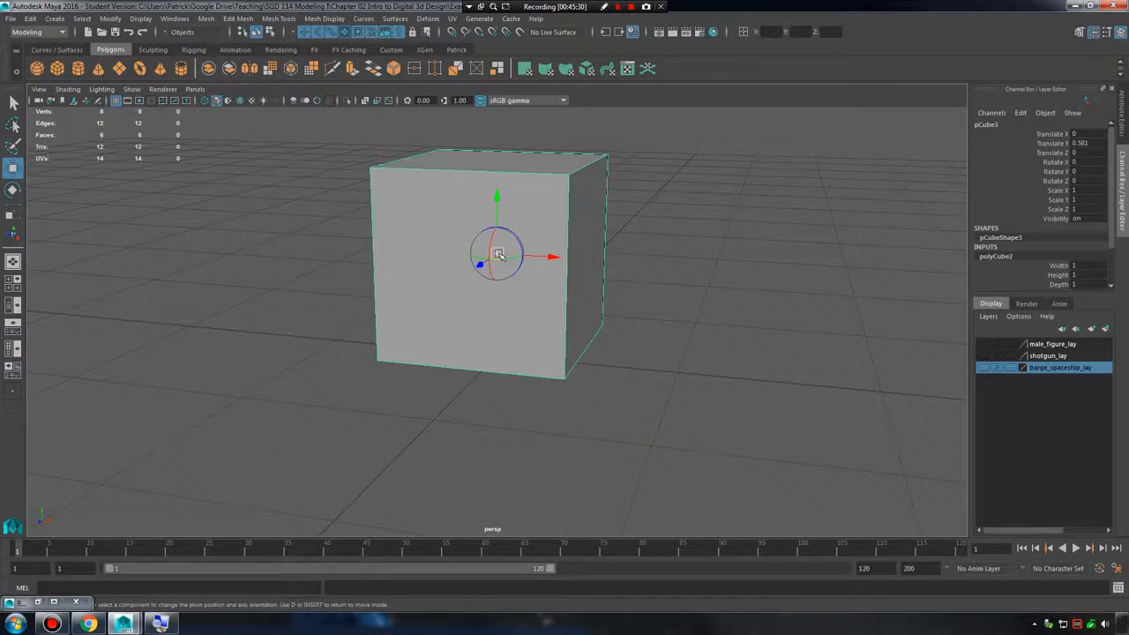
left_click_drag(499, 255, 705, 402)
left_click_drag(739, 227, 500, 452)
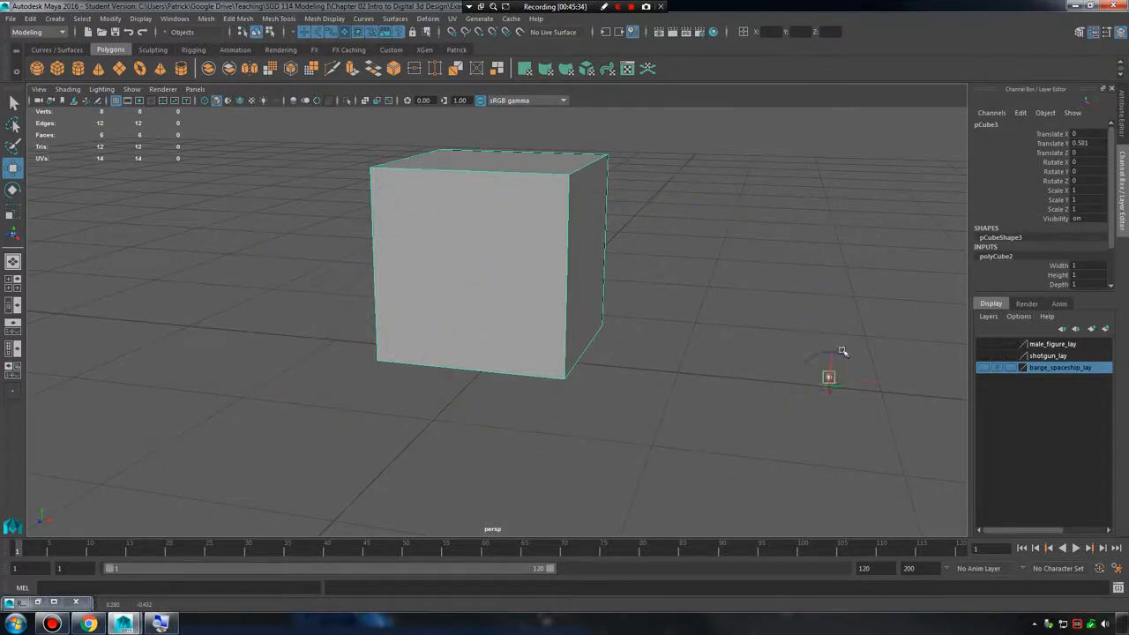
left_click_drag(842, 351, 436, 430)
key("ctrl+z")
Lower the cube's pivot along its vertical axis to the base of the cube using vertex snapping.
left_click_drag(664, 338, 591, 314, "alt")
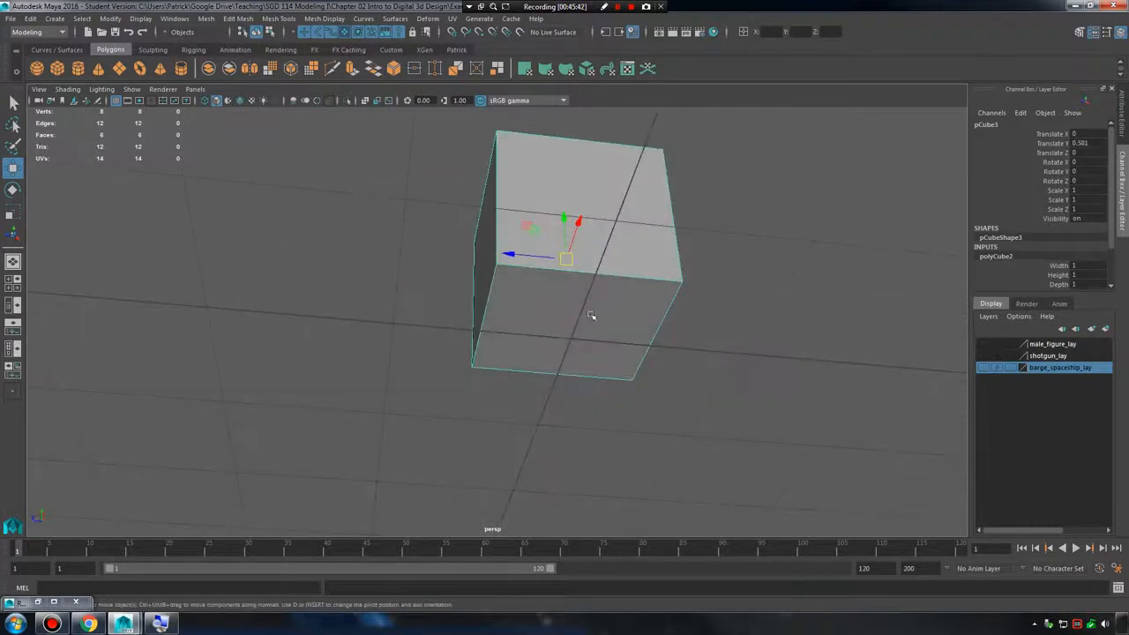
right_click_drag(591, 329, 659, 341, "alt")
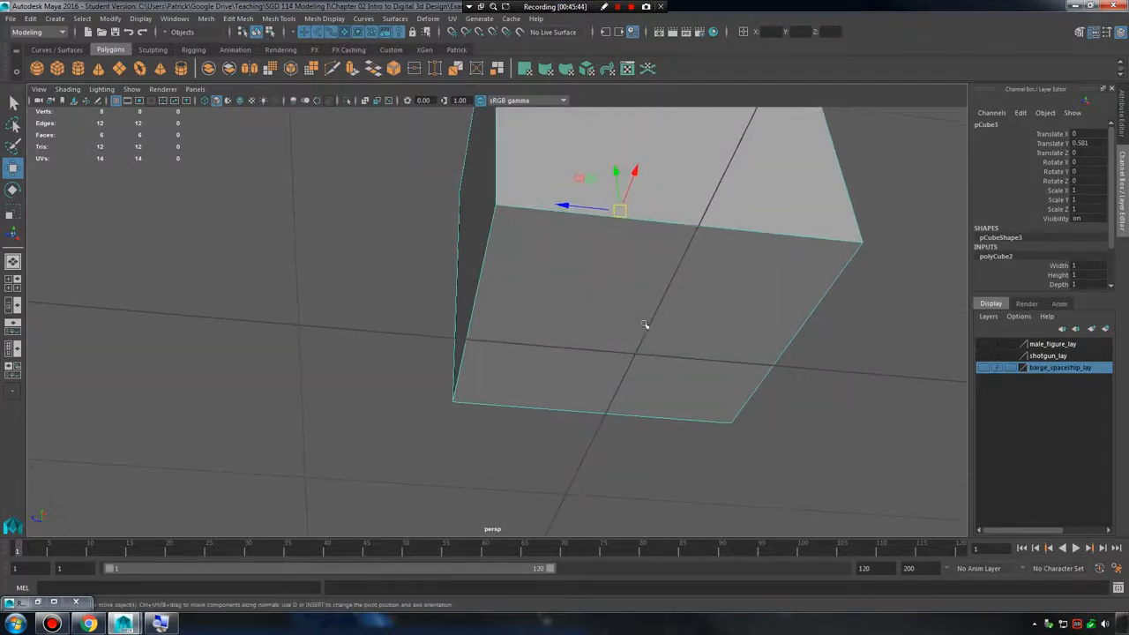
left_click_drag(609, 319, 526, 340, "alt")
key("d")
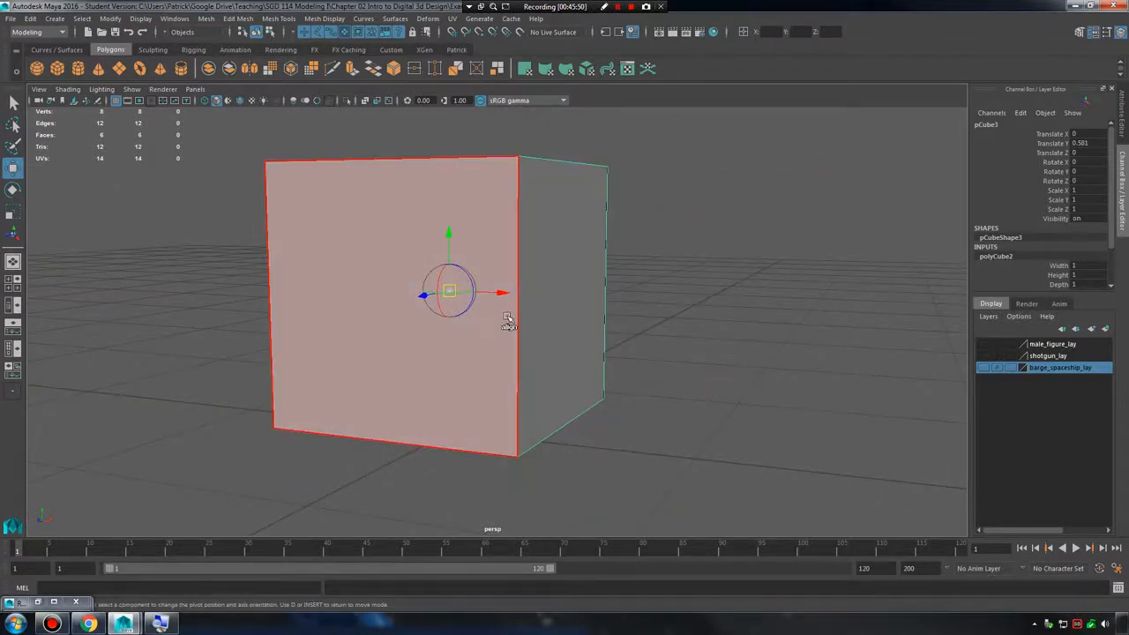
key("v")
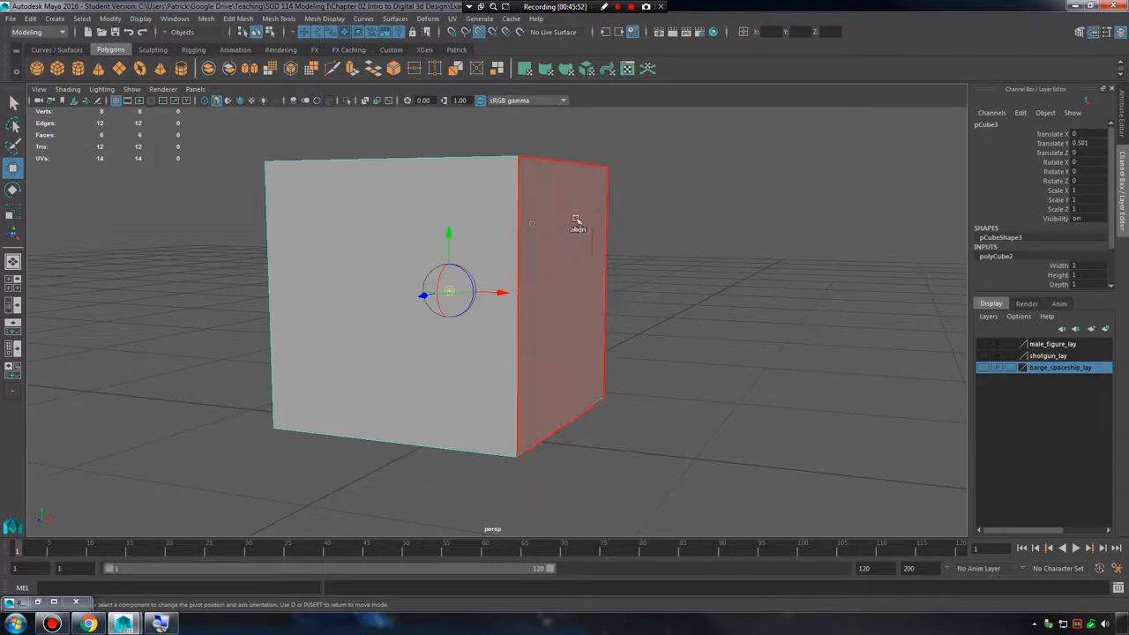
left_click_drag(449, 232, 449, 233)
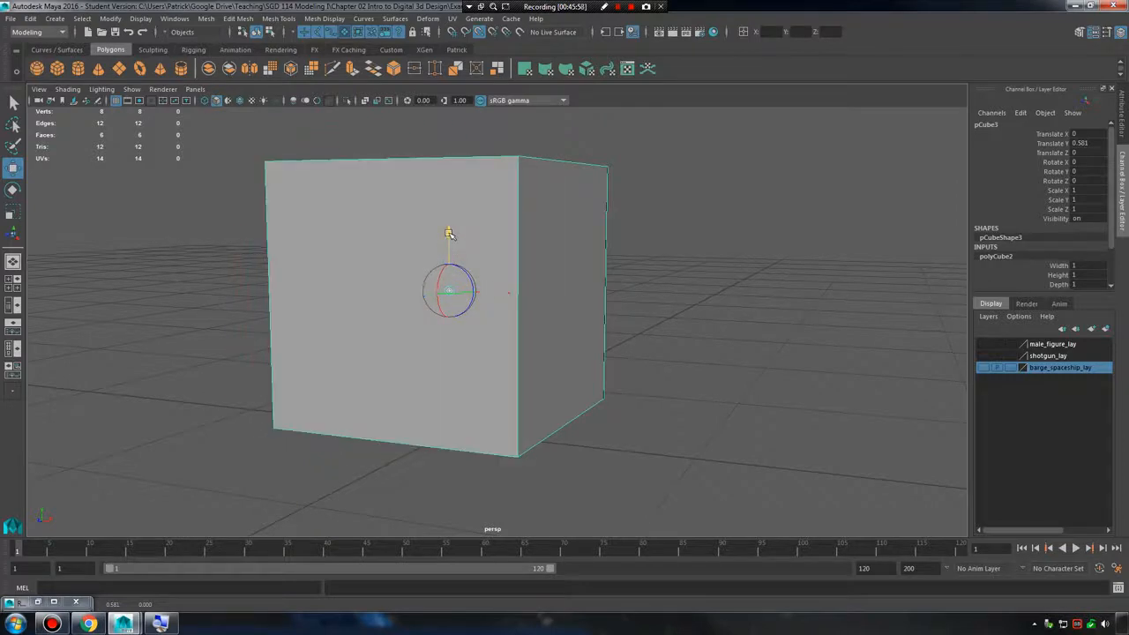
left_click_drag(449, 232, 460, 305)
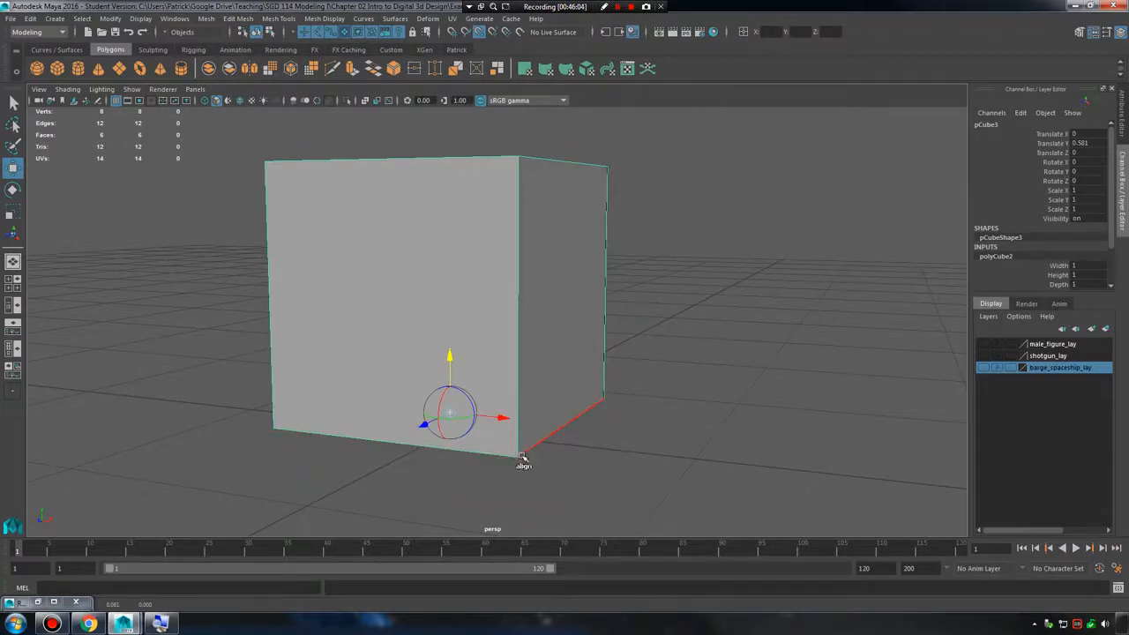
left_click_drag(450, 356, 439, 393)
scroll(621, 353, "up", 4)
Rotate the cube around its base pivot in the front view to 12.224, -10.781 and 14.378 degrees, and undo the rotation.
key("e")
key("ctrl+z")
left_click_drag(653, 353, 590, 323, "alt")
key("space")
key("space")
key("space")
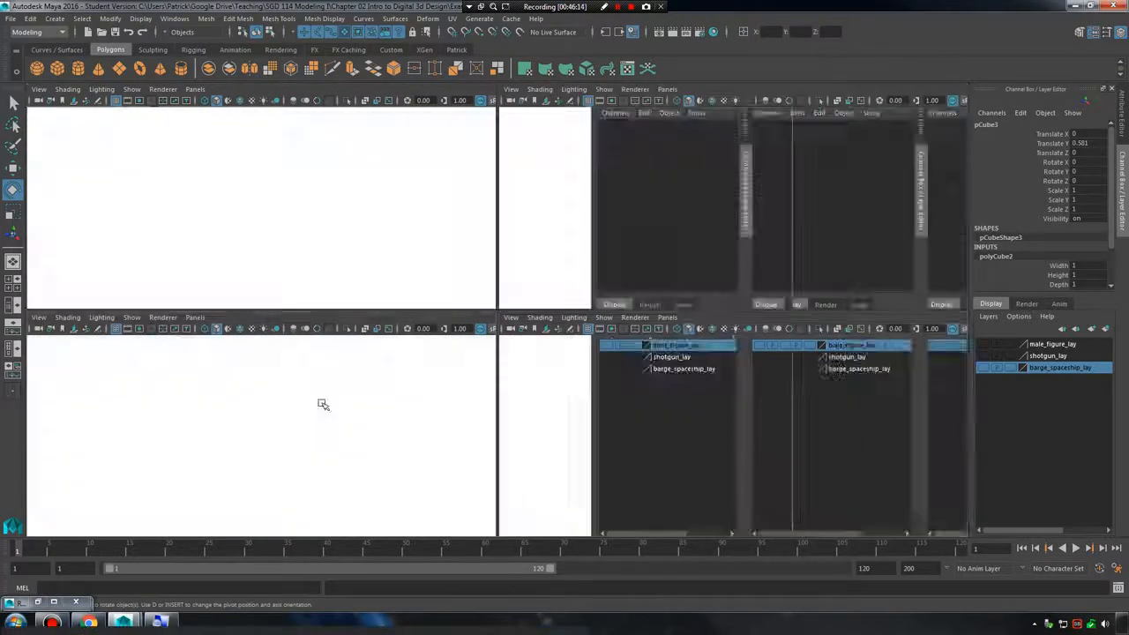
key("space")
middle_click_drag(464, 343, 504, 397, "alt")
mouse_move(406, 329)
left_mouse_down()
mouse_move(402, 297)
mouse_move(408, 340)
left_mouse_up()
key("ctrl+c")
left_click(585, 323)
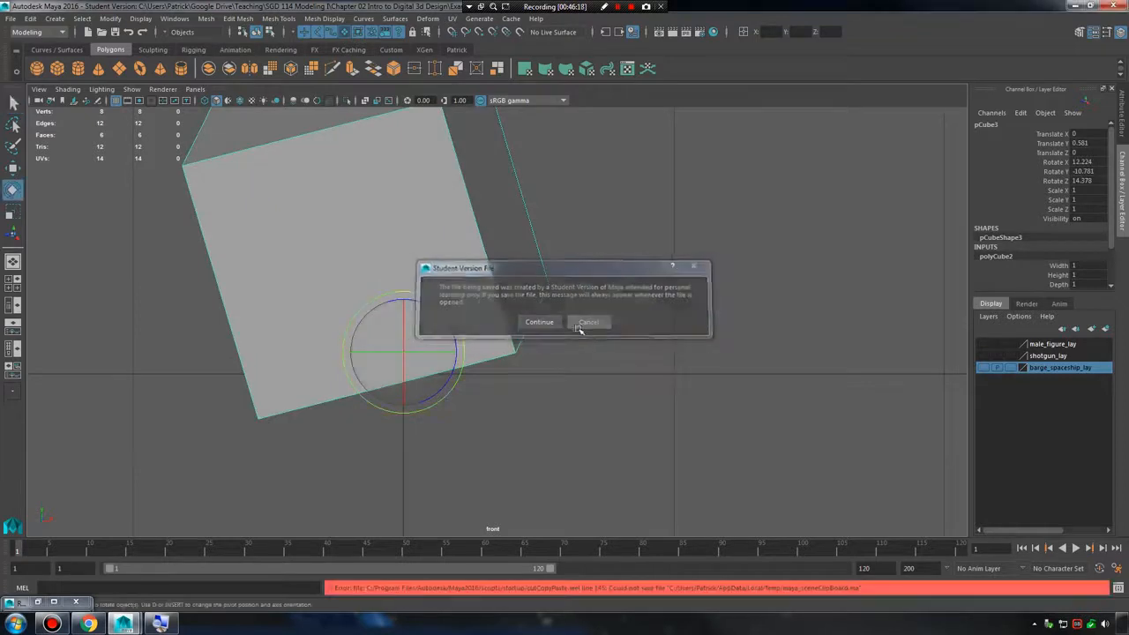
key("ctrl+z")
mouse_move(403, 330)
left_mouse_down()
mouse_move(403, 315)
mouse_move(410, 333)
left_mouse_up()
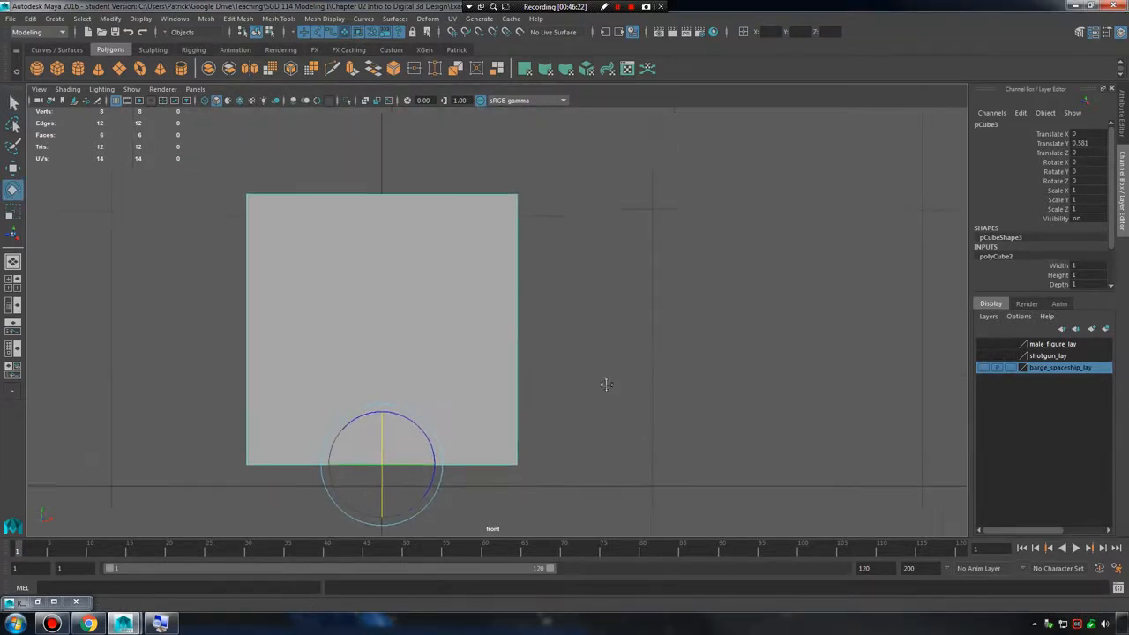
key("space")
key("space")
Move the cube's pivot out beside the cube and snap its height to the top vertices.
left_click_drag(582, 236, 573, 310, "alt")
key("d")
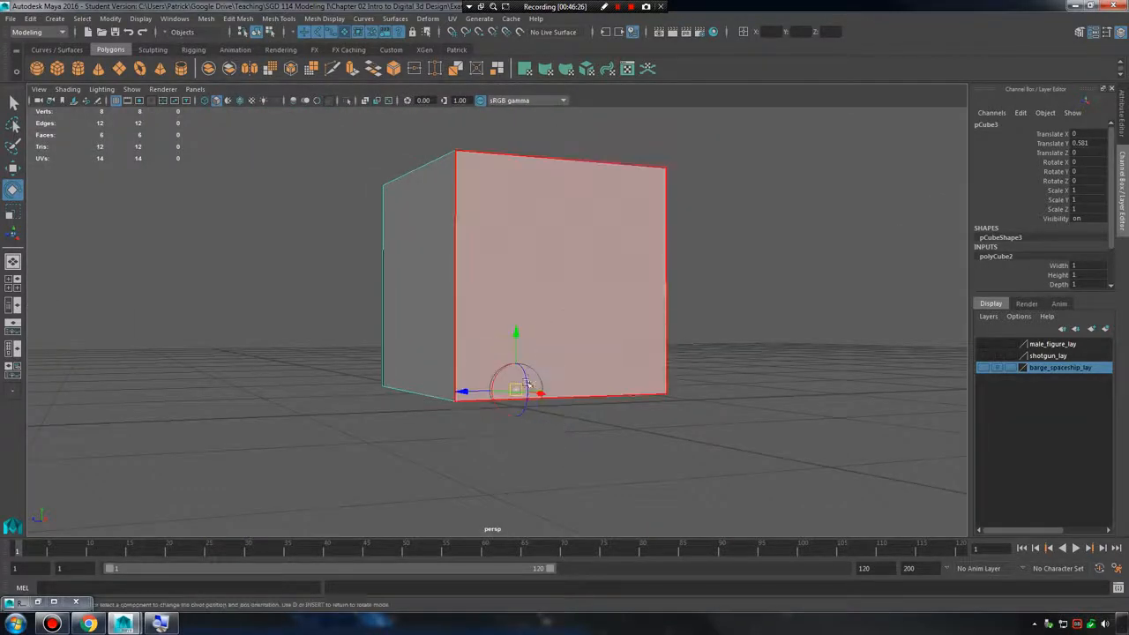
left_click_drag(516, 386, 365, 379)
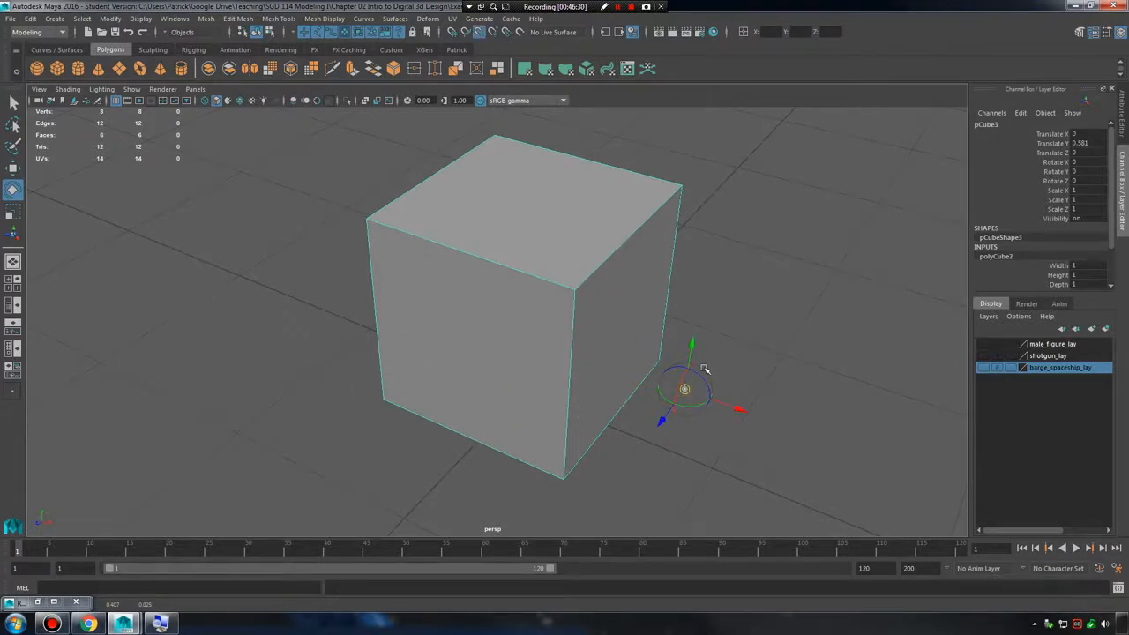
middle_click_drag(704, 369, 657, 373, "alt")
left_click_drag(637, 342, 489, 348)
left_click_drag(489, 308, 491, 308)
left_click_drag(646, 315, 525, 320, "alt")
Snap the pivot along Z to the cube's far top corner at -0.5 and back to the near corner.
key("d")
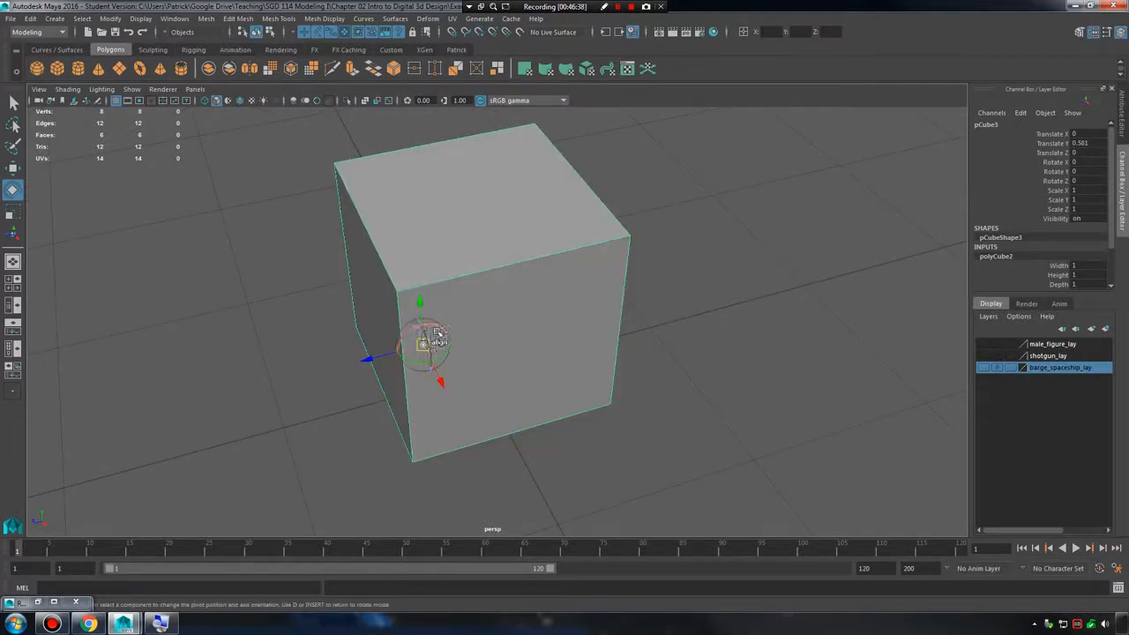
left_click(367, 363)
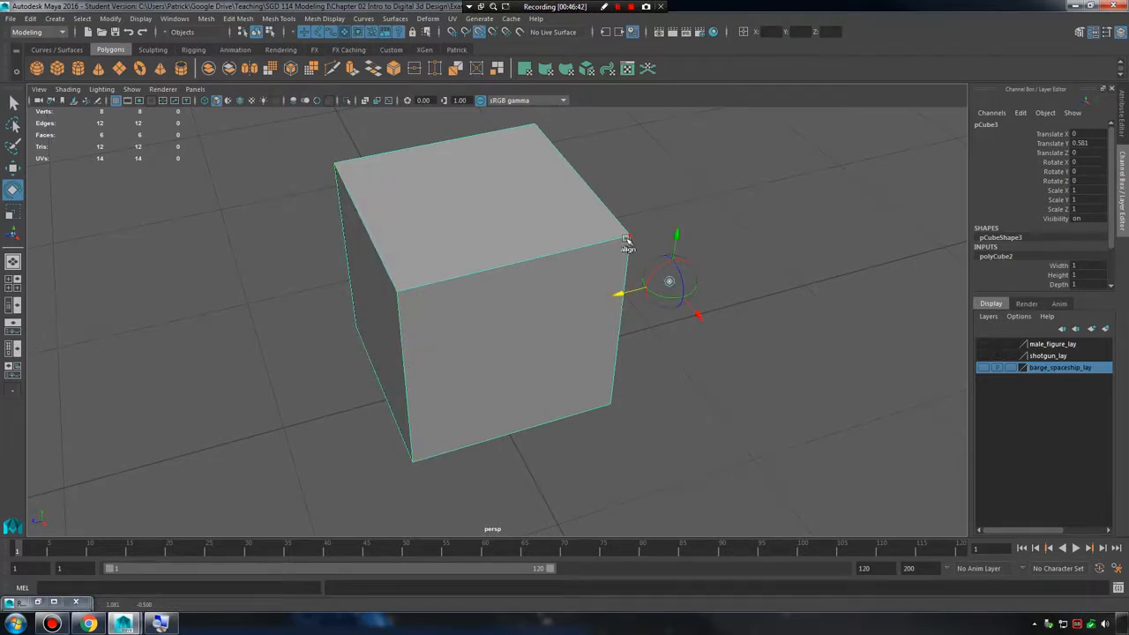
left_click_drag(640, 251, 553, 346, "alt")
left_click_drag(492, 417, 320, 386)
middle_click_drag(508, 366, 654, 354, "alt")
Snap the pivot along Z to the opposite corner at -0.5 from above, undoing the further snap onto the vertex itself.
key("d")
middle_click_drag(555, 382, 503, 399, "alt")
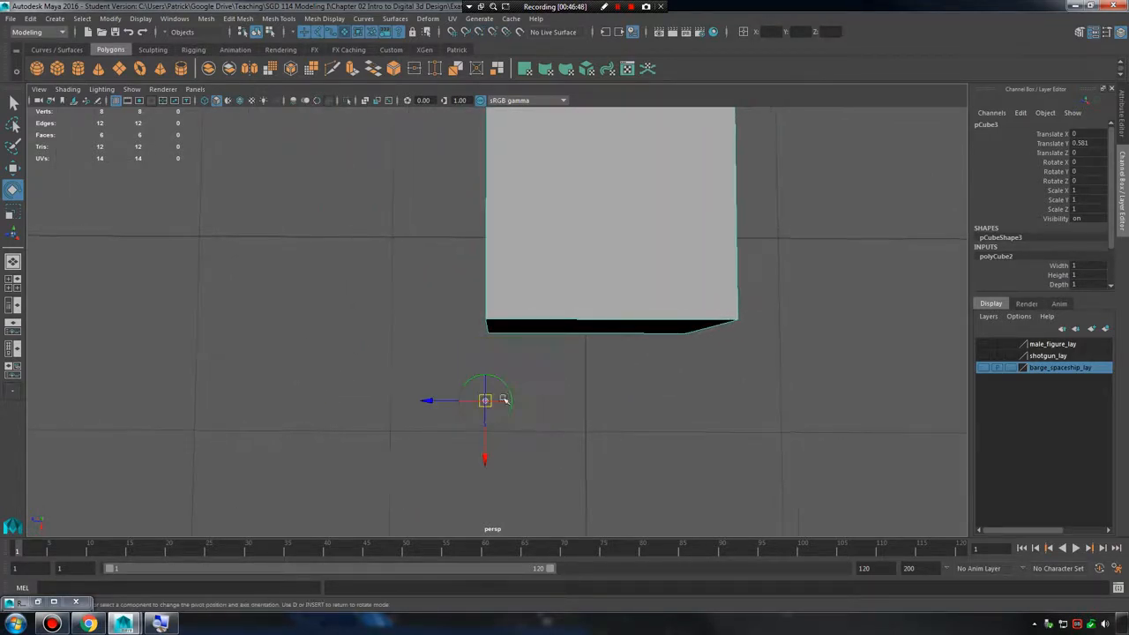
left_click_drag(422, 398, 706, 375)
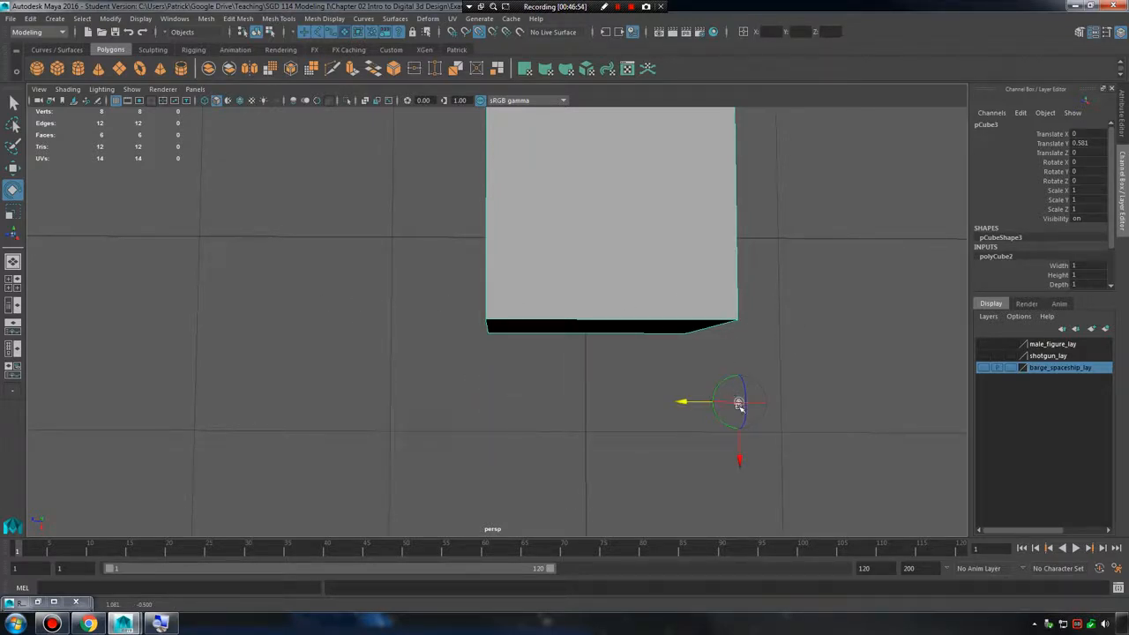
left_click_drag(738, 402, 880, 365)
key("ctrl+z")
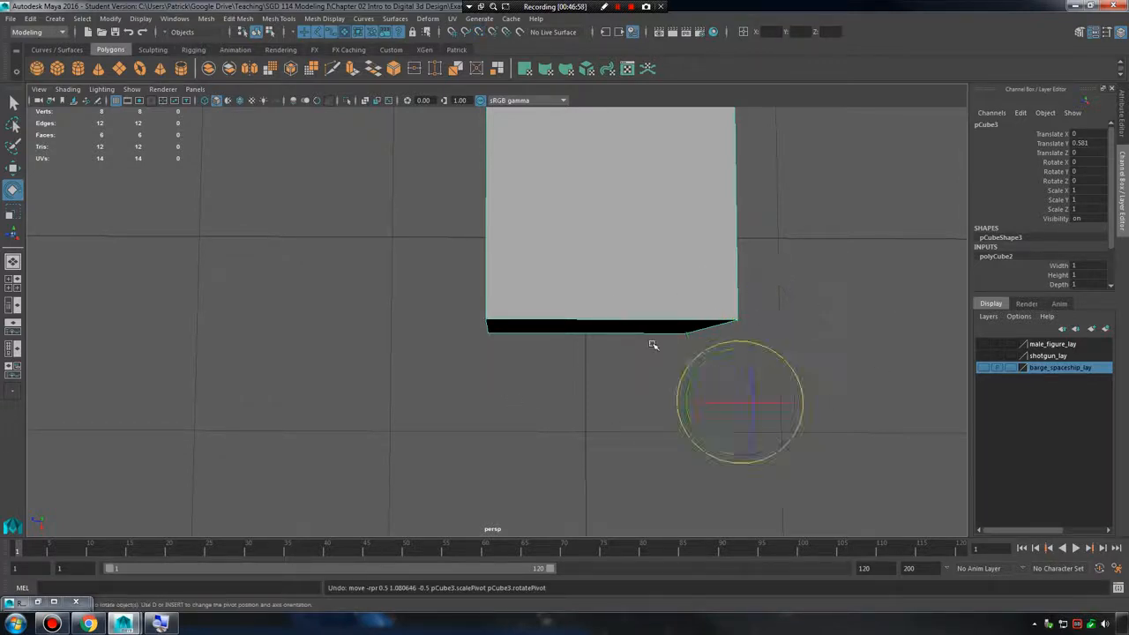
Try a further pivot move along Z, undo it, and snap the pivot back in line with the cube's other corner.
key("d")
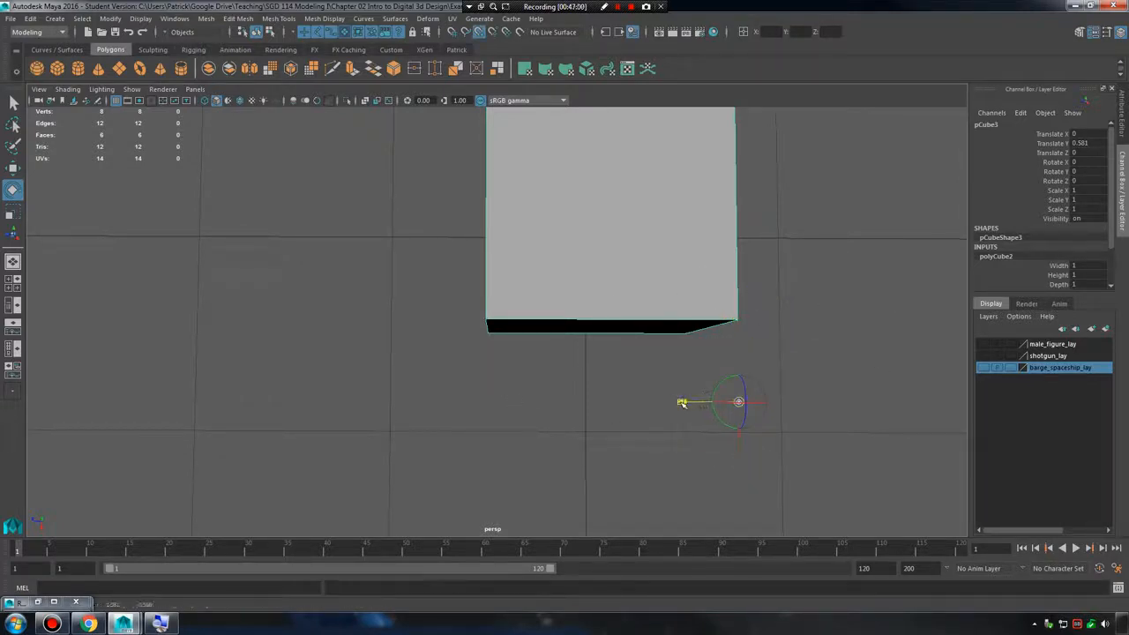
left_click_drag(685, 401, 798, 388)
key("ctrl+z")
left_click_drag(683, 411, 494, 388)
key("d")
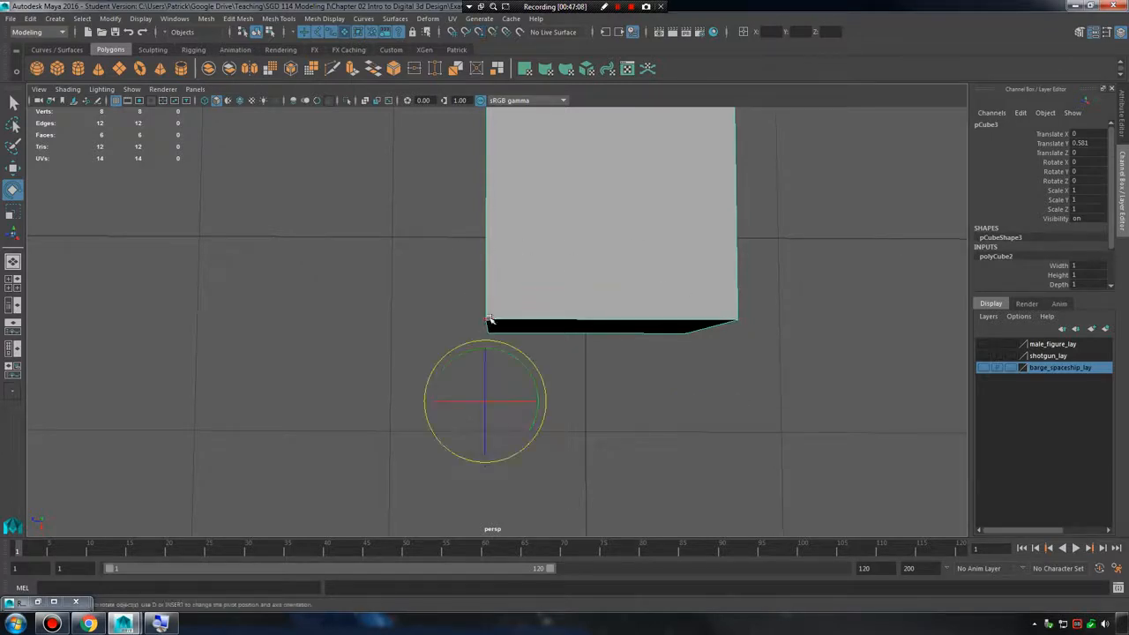
Inspect the cube's offset pivot from different angles and delete the cube.
left_click_drag(503, 322, 655, 277, "alt")
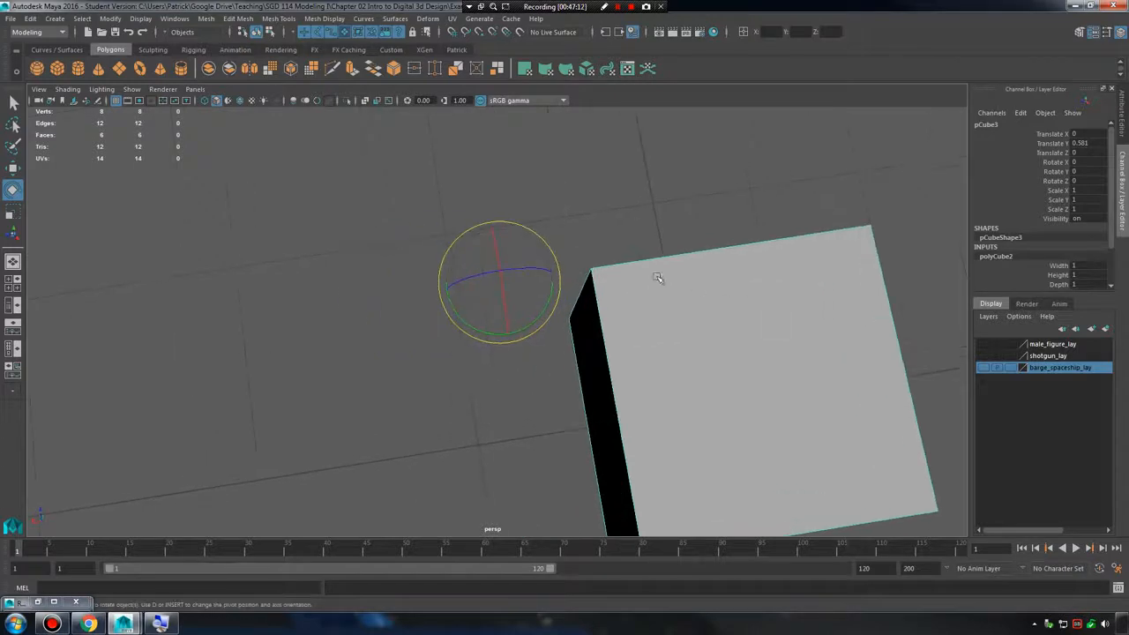
left_click_drag(509, 314, 677, 303, "alt")
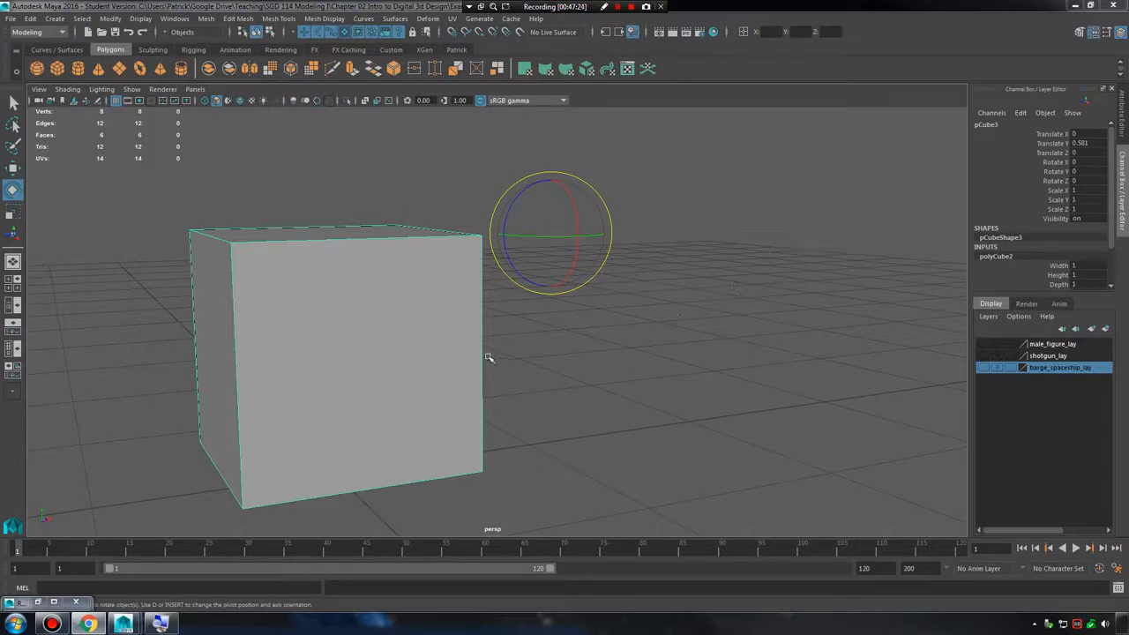
left_click_drag(468, 373, 534, 330, "alt")
key("Delete")
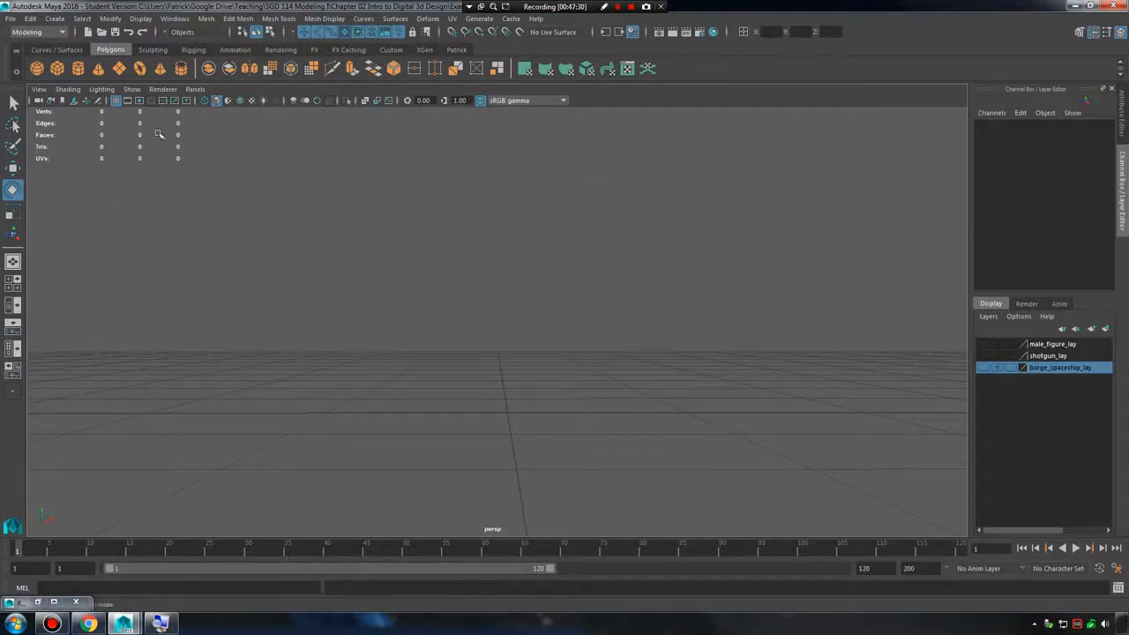
Create a polygon cube at the origin and delete it, twice in a row.
left_click(58, 70)
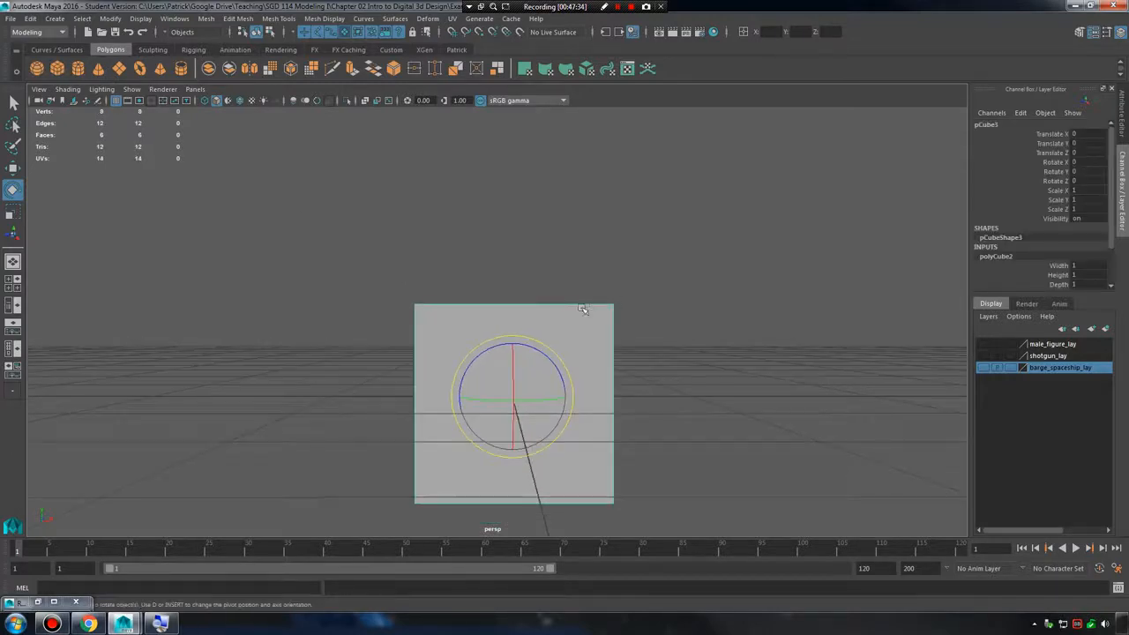
key("Delete")
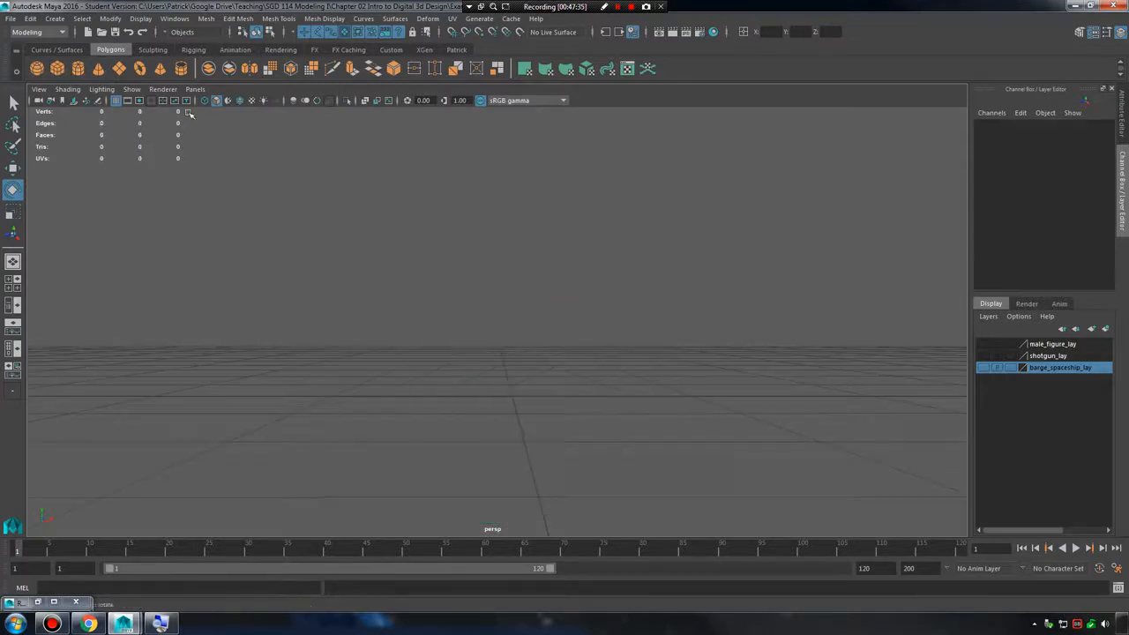
left_click(57, 71)
key("w")
left_click_drag(523, 362, 554, 284)
key("Delete")
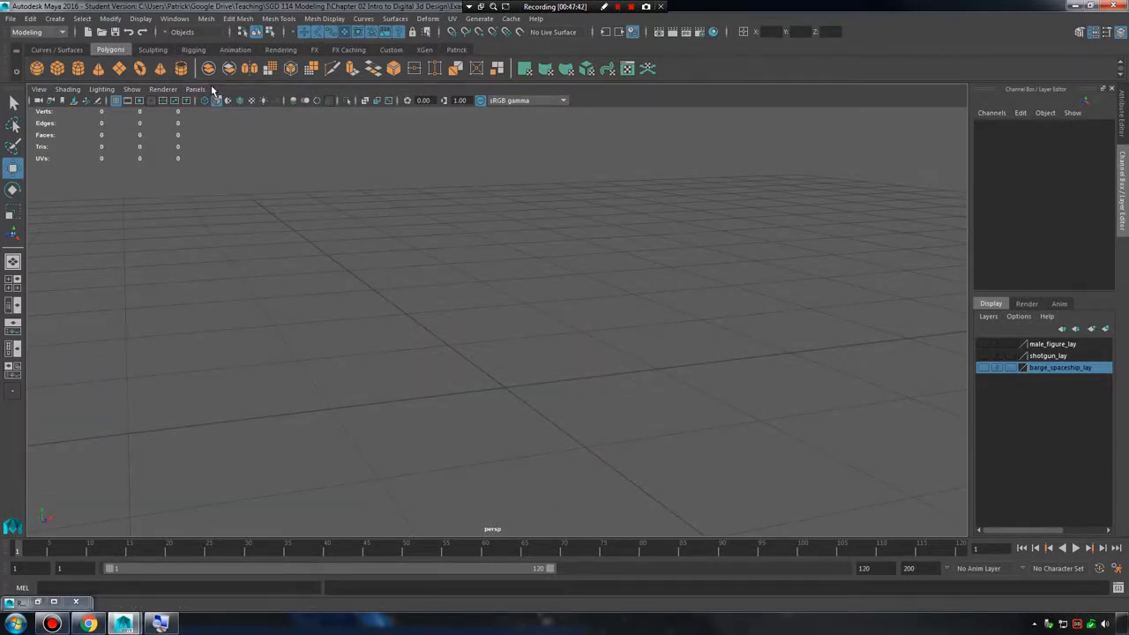
Create a polygon helix at the origin.
left_click(80, 19)
mouse_move(55, 18)
mouse_move(97, 60)
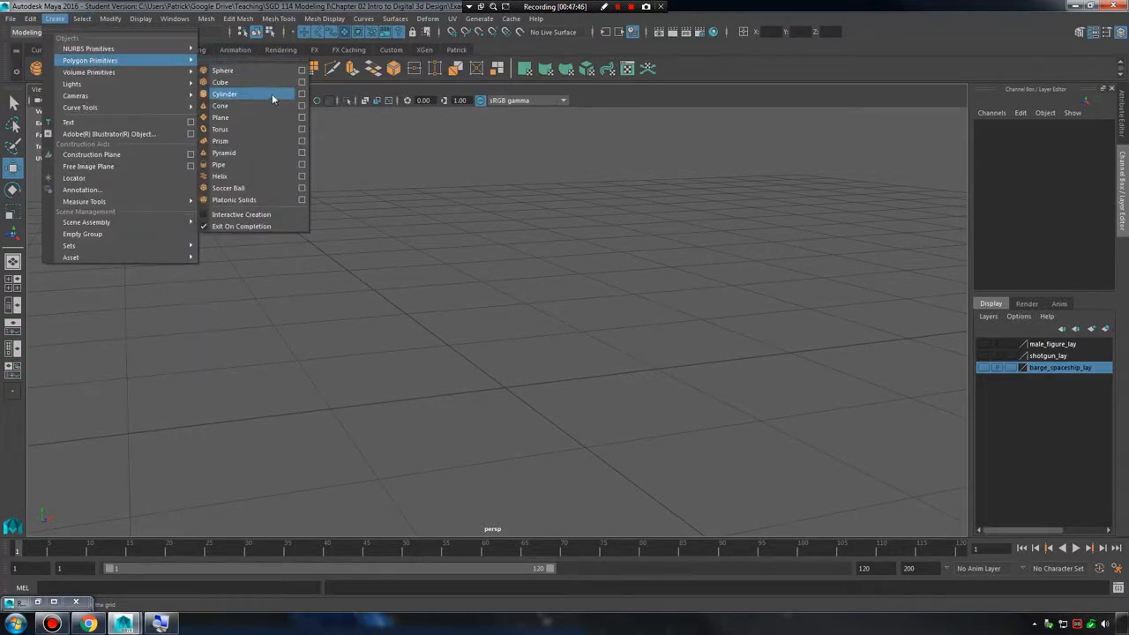
left_click(282, 175)
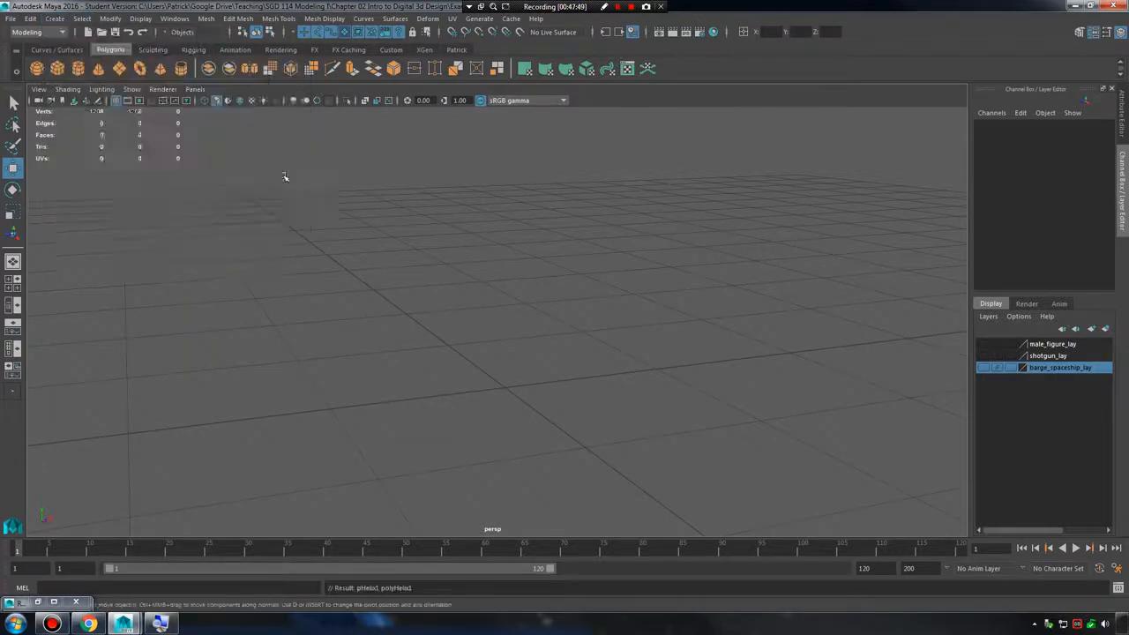
scroll(842, 255, "down", 5)
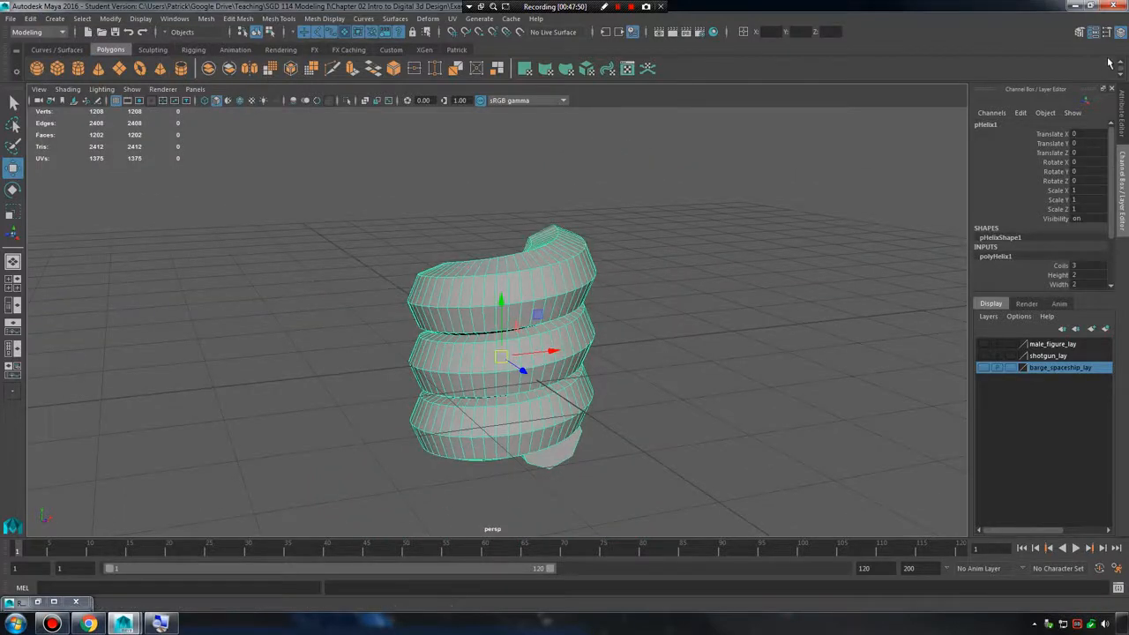
Adjust the helix's creation attributes to about 3.012 coils, height 3.077 and radius 0.255.
left_click(1093, 31)
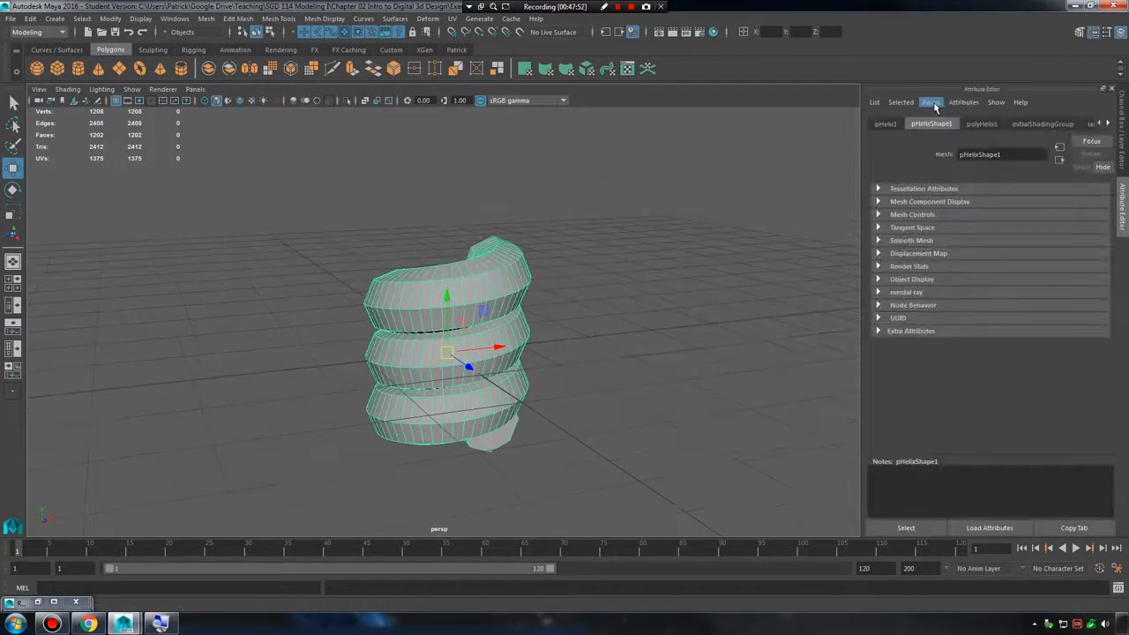
left_click(981, 125)
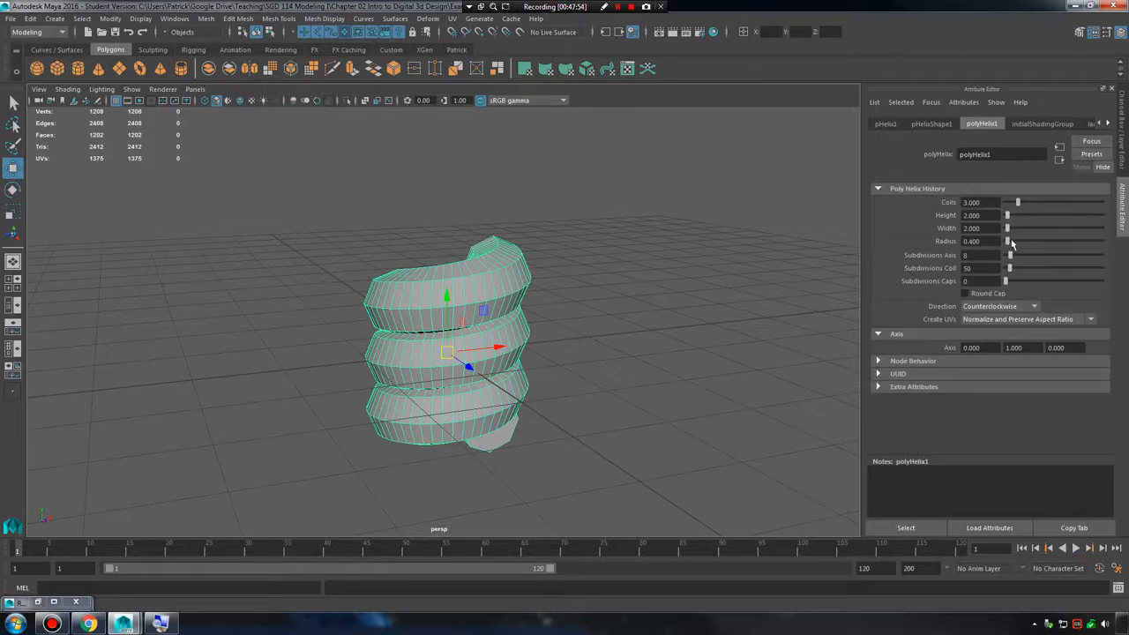
mouse_move(1011, 243)
left_mouse_down()
mouse_move(1021, 242)
mouse_move(1006, 218)
mouse_move(1017, 204)
mouse_move(1006, 241)
left_mouse_up()
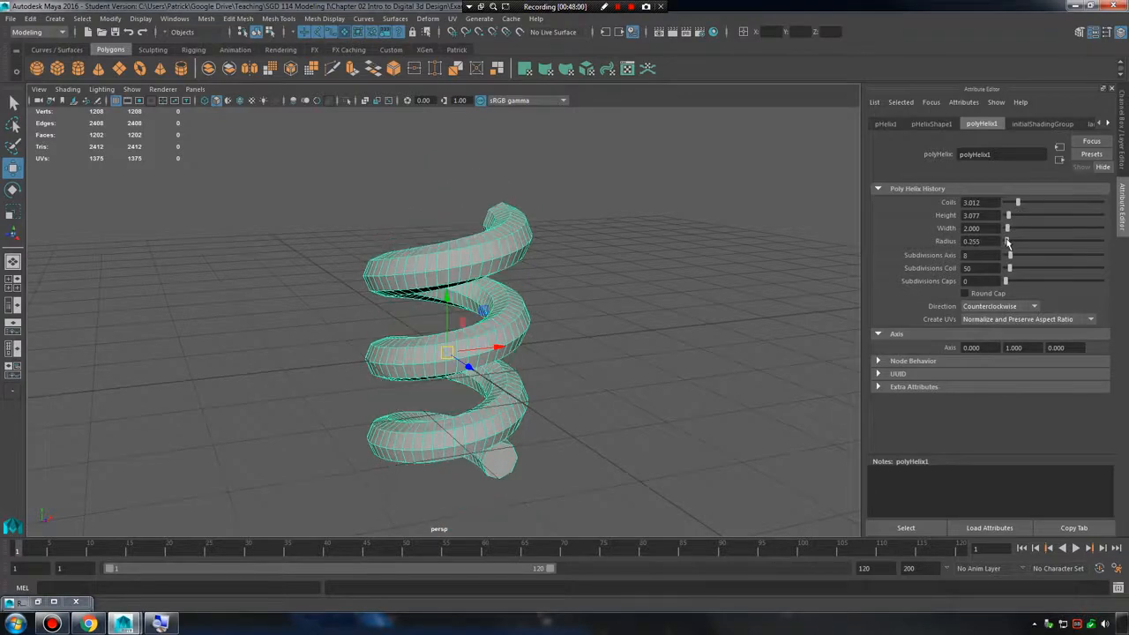
Move the helix off the origin to about 3.265 in X and 2.28 in Y.
left_click(604, 285)
scroll(609, 291, "up", 3)
scroll(550, 318, "down", 3)
left_click_drag(612, 294, 678, 344, "alt")
left_click(522, 353)
left_click_drag(657, 296, 665, 113)
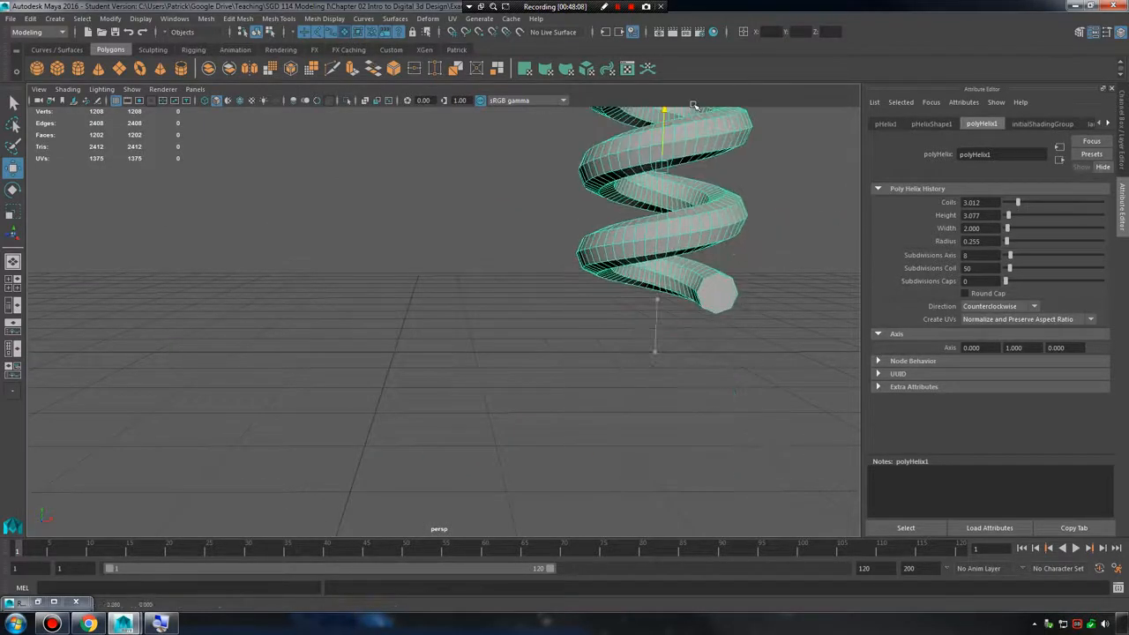
middle_click_drag(675, 133, 711, 300, "alt")
right_click_drag(710, 299, 533, 298, "alt")
left_click_drag(534, 298, 436, 266, "alt")
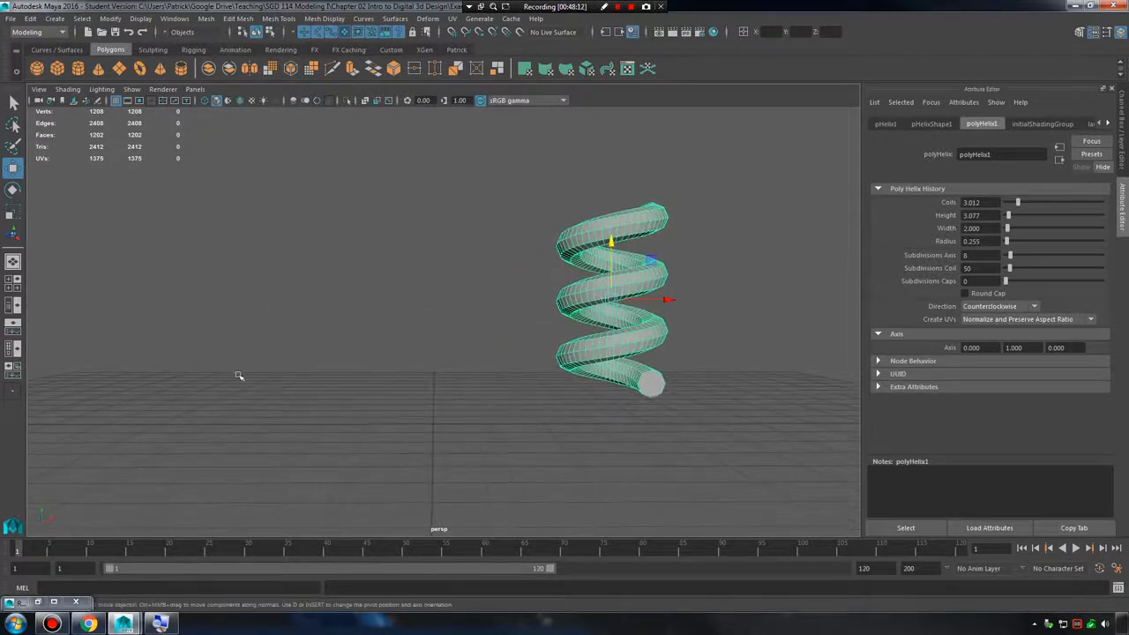
left_click_drag(419, 346, 416, 351, "alt")
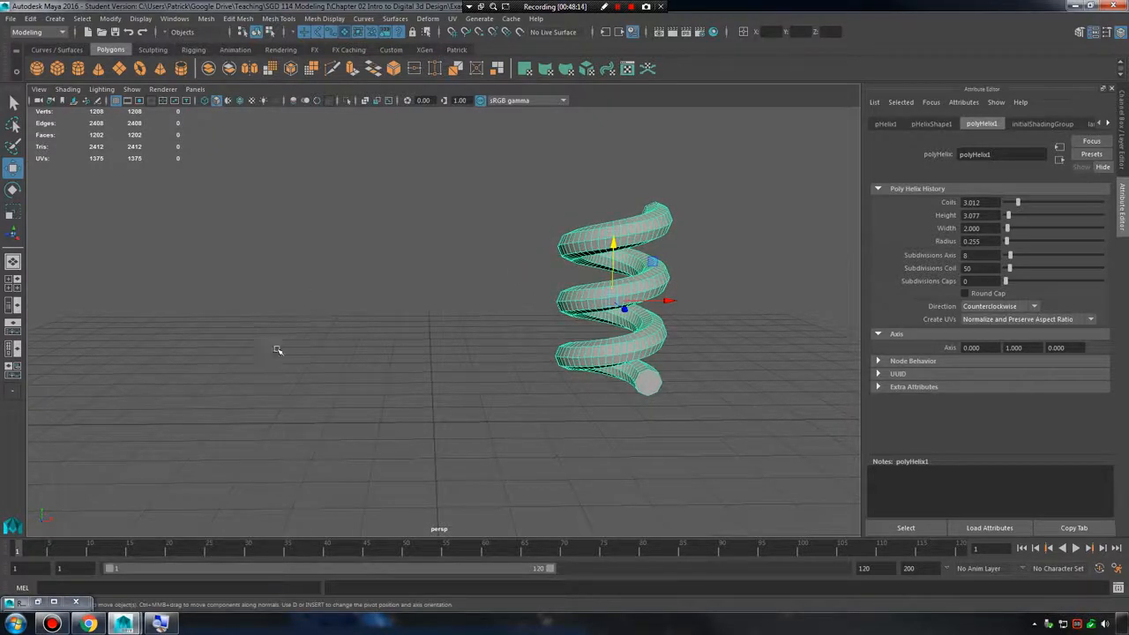
left_click_drag(324, 321, 336, 325, "alt")
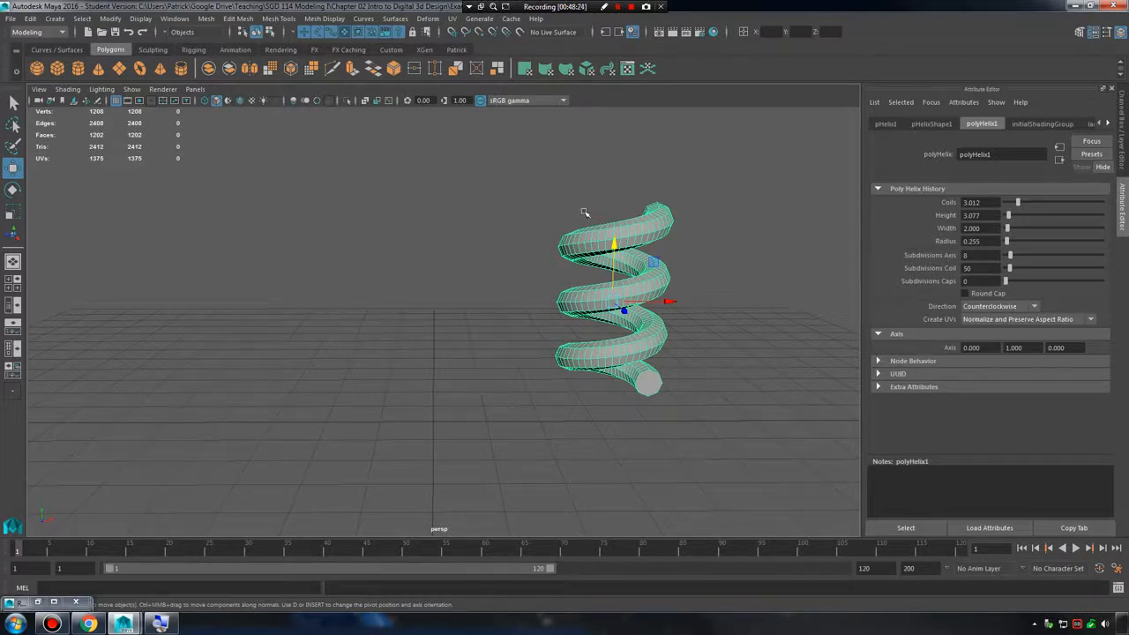
Duplicate the helix in place and clear the selection.
left_click(696, 273)
left_click(655, 279)
left_click(30, 18)
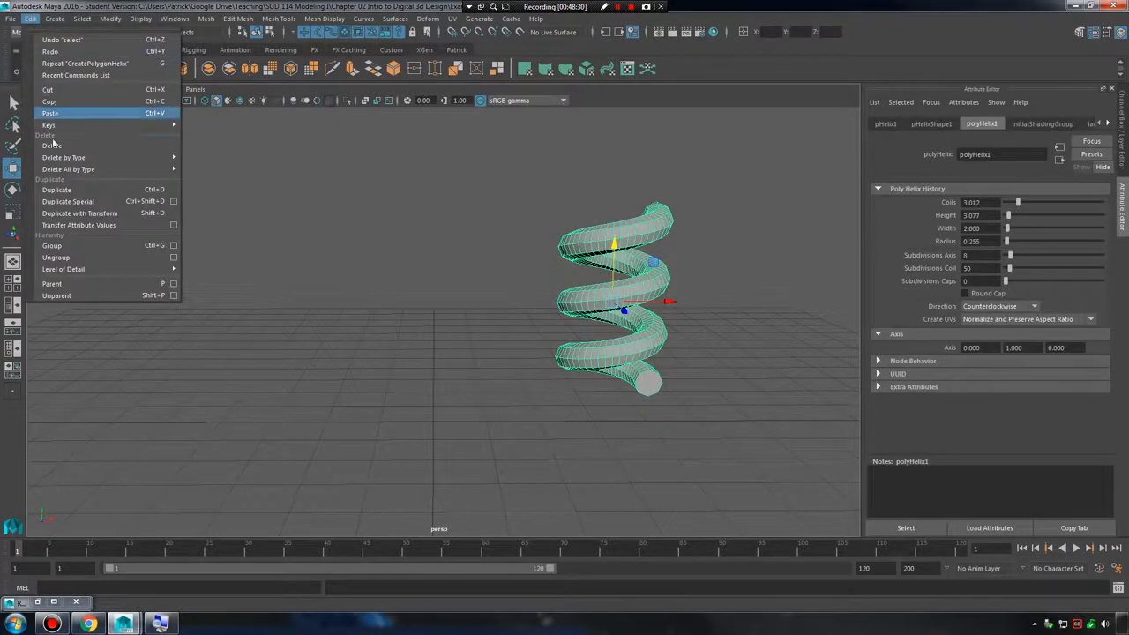
left_click(57, 189)
left_click(735, 362)
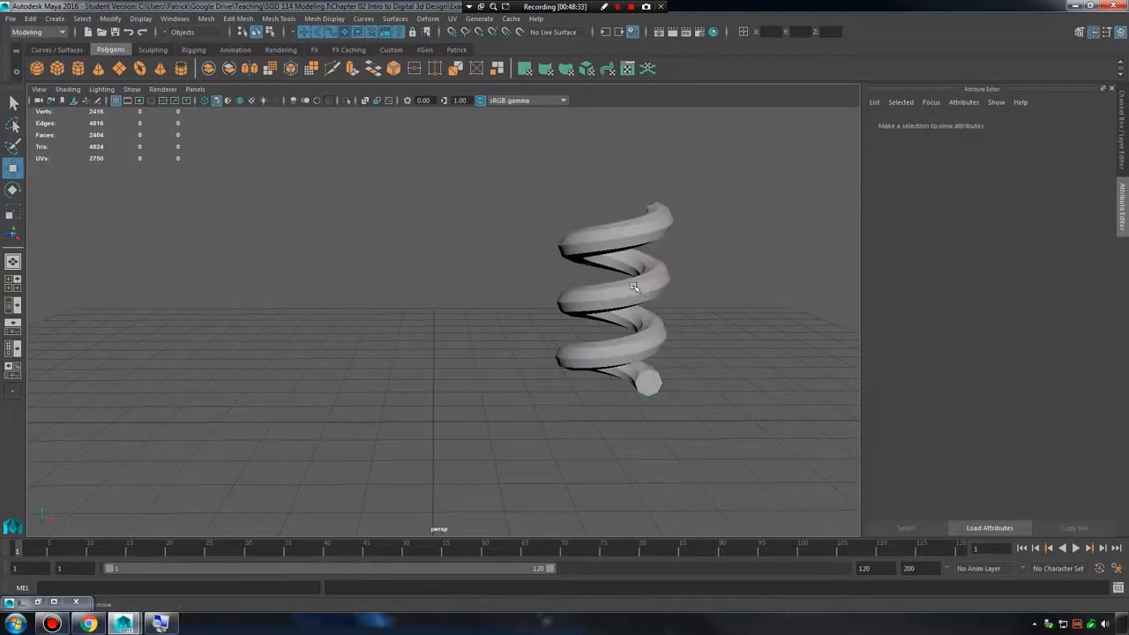
Select the original helix in the viewport and open the Outliner.
left_click(667, 301)
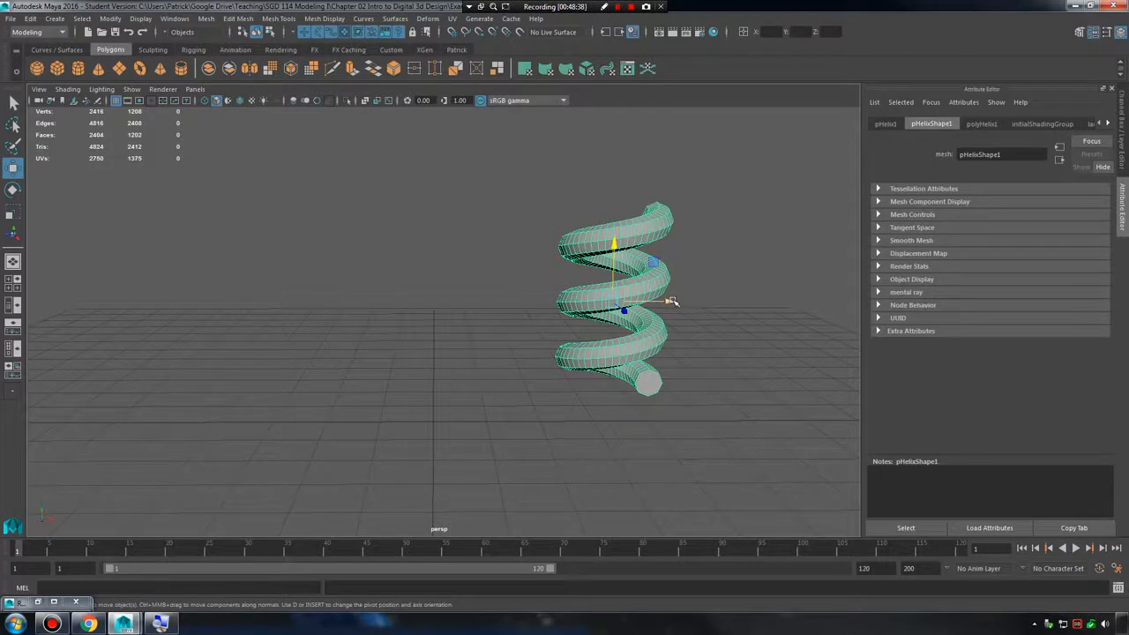
left_click(174, 18)
left_click(204, 119)
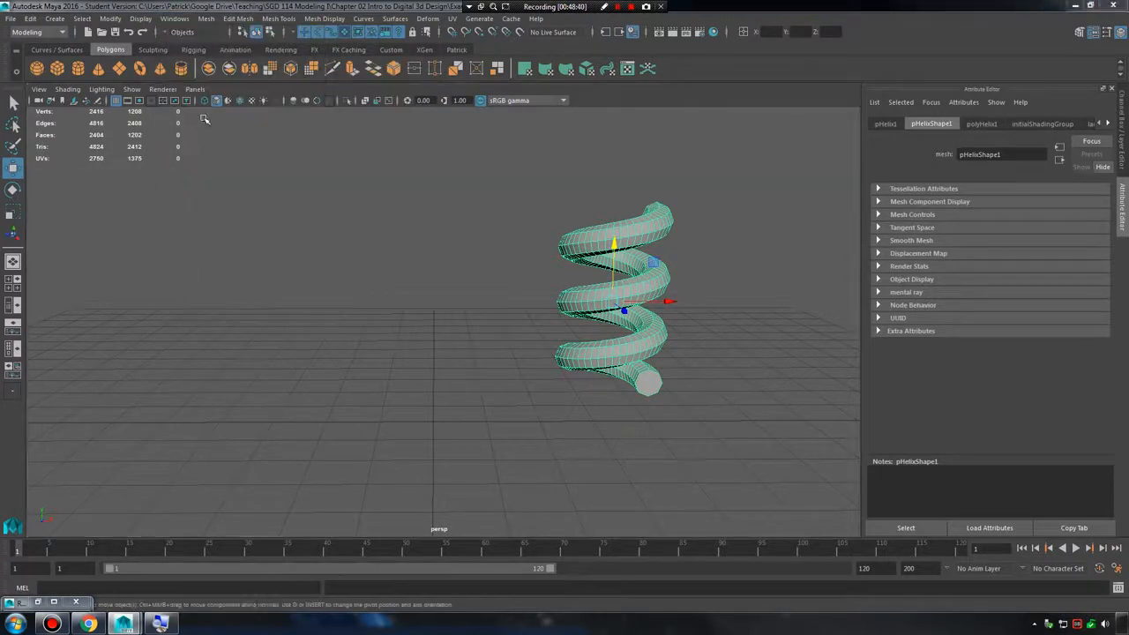
Delete the selected helix's construction history and the history of all objects in the scene.
left_click(30, 19)
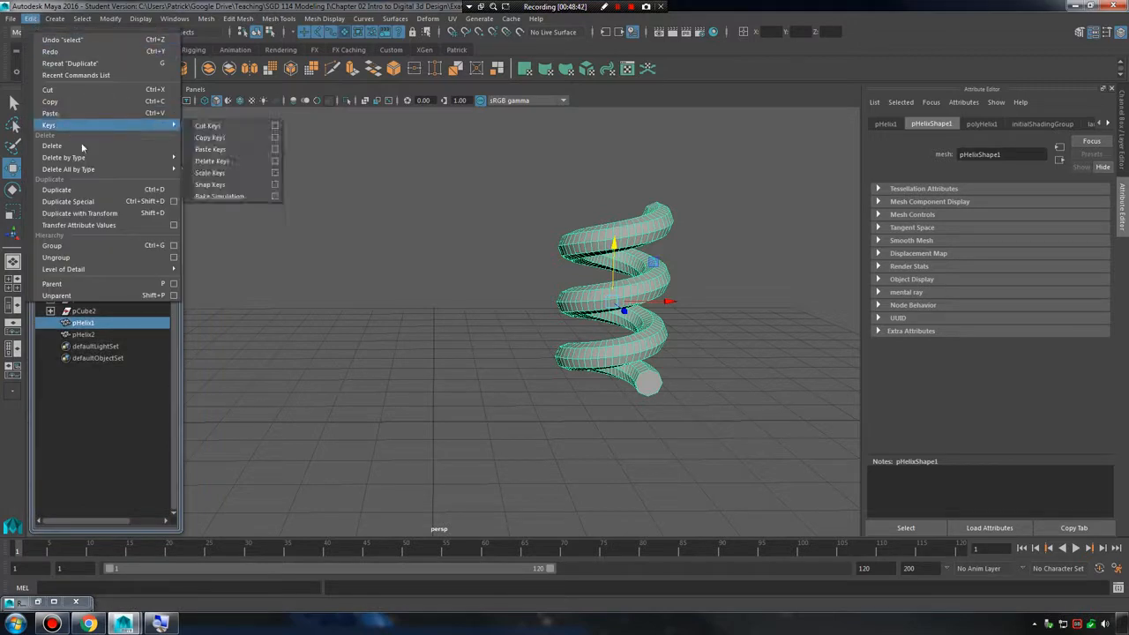
mouse_move(89, 157)
left_click(204, 168)
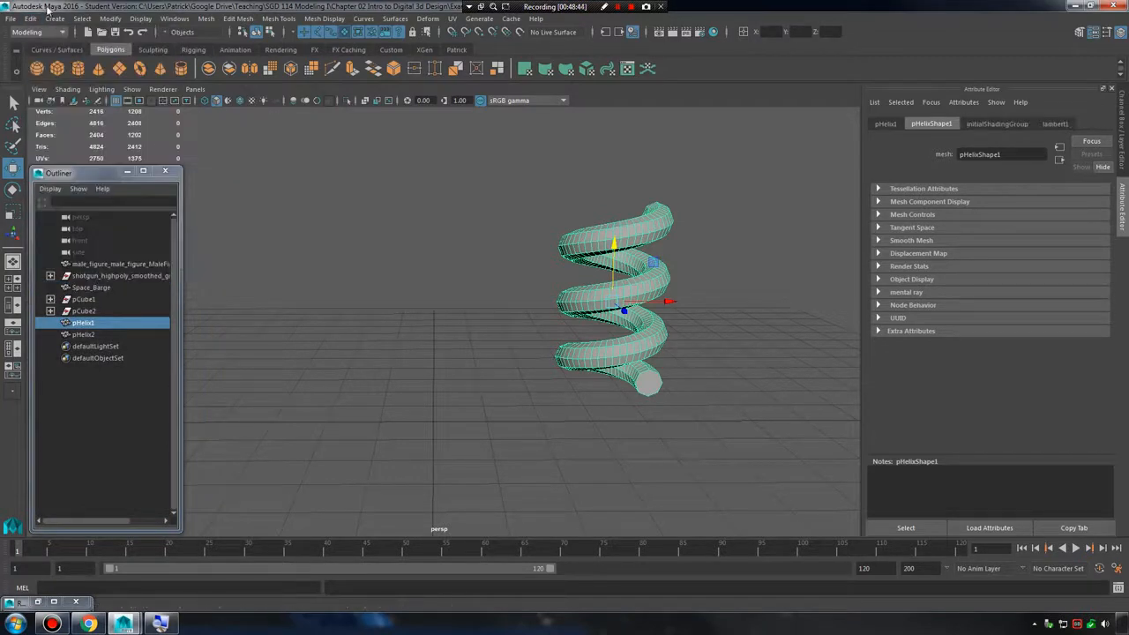
left_click(30, 18)
left_click(256, 191)
left_click(30, 18)
left_click(231, 181)
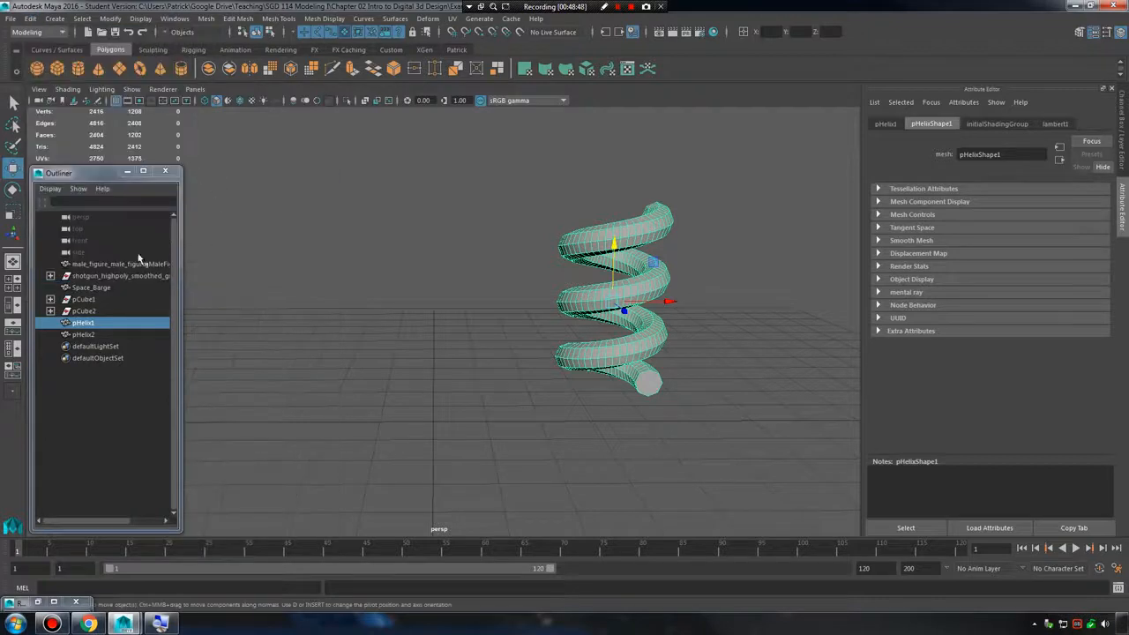
Select pHelix1 and pHelix2 in turn in the Outliner to compare the overlapping original and duplicate.
left_click(92, 288)
left_click(98, 324)
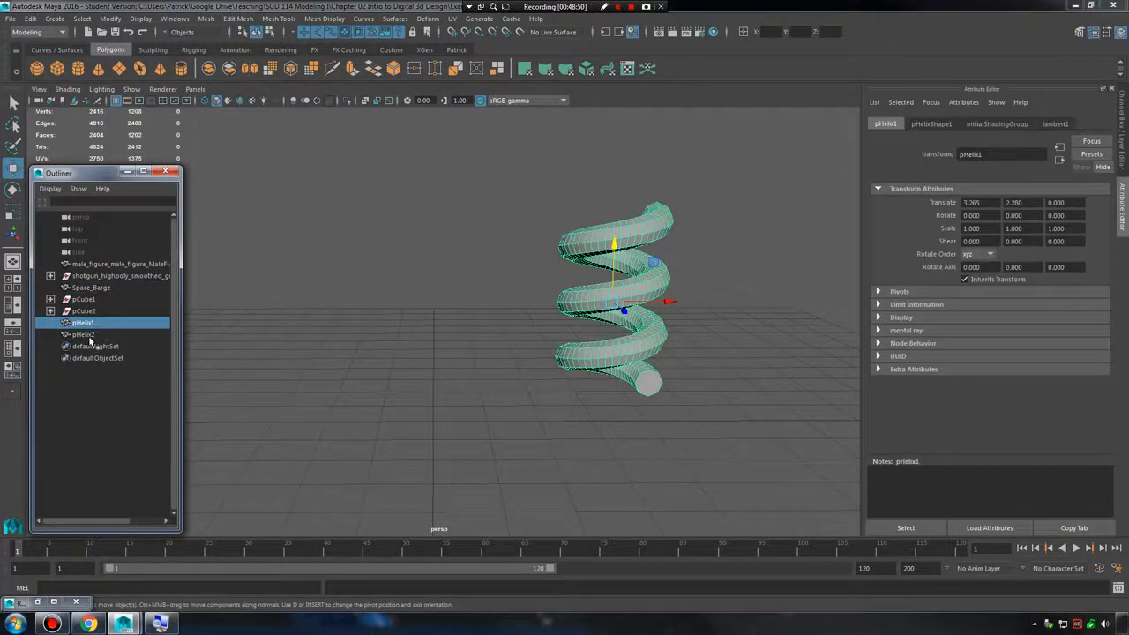
left_click(94, 336)
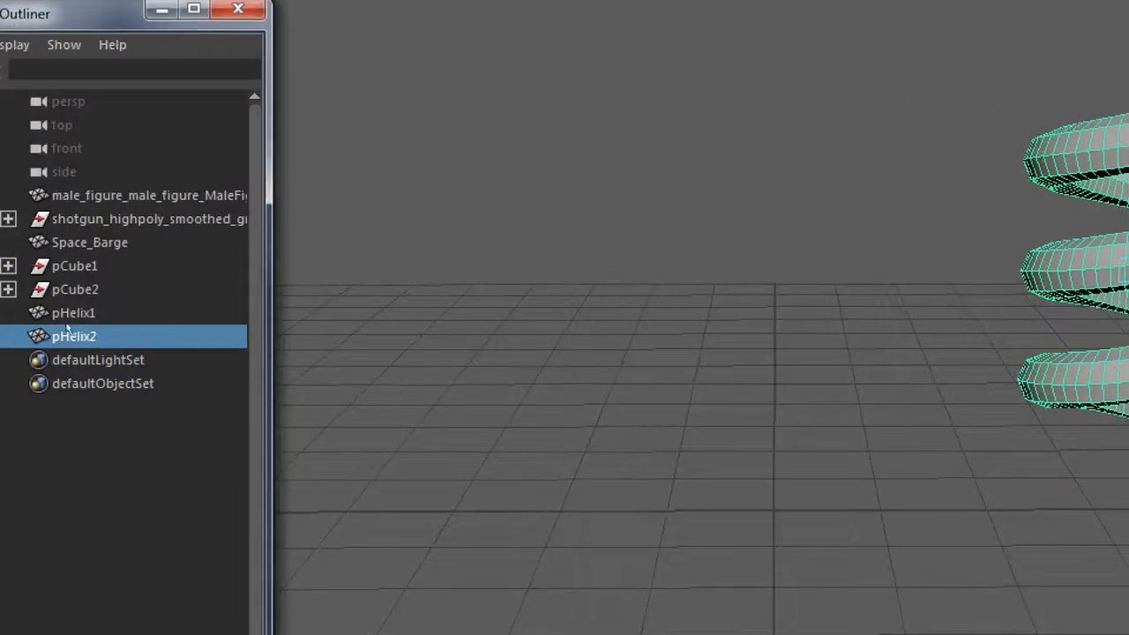
left_click(80, 325)
left_click(97, 336)
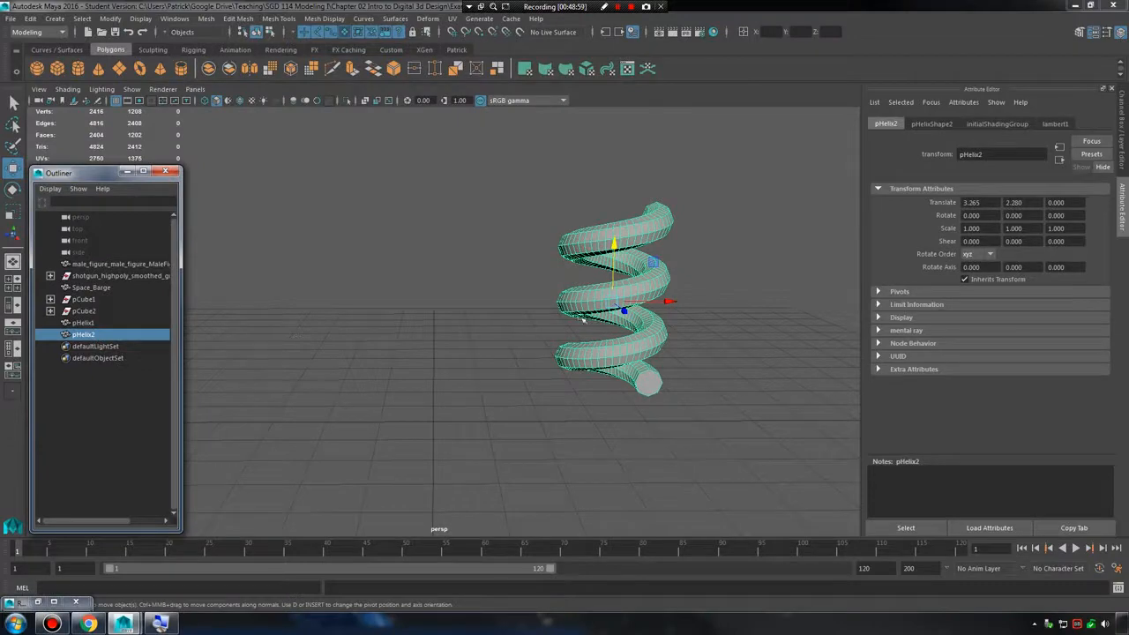
Move pHelix2 along X to about 0.12, away from the original, and delete it.
left_click(444, 331)
left_click(120, 339)
left_click_drag(668, 302, 488, 338)
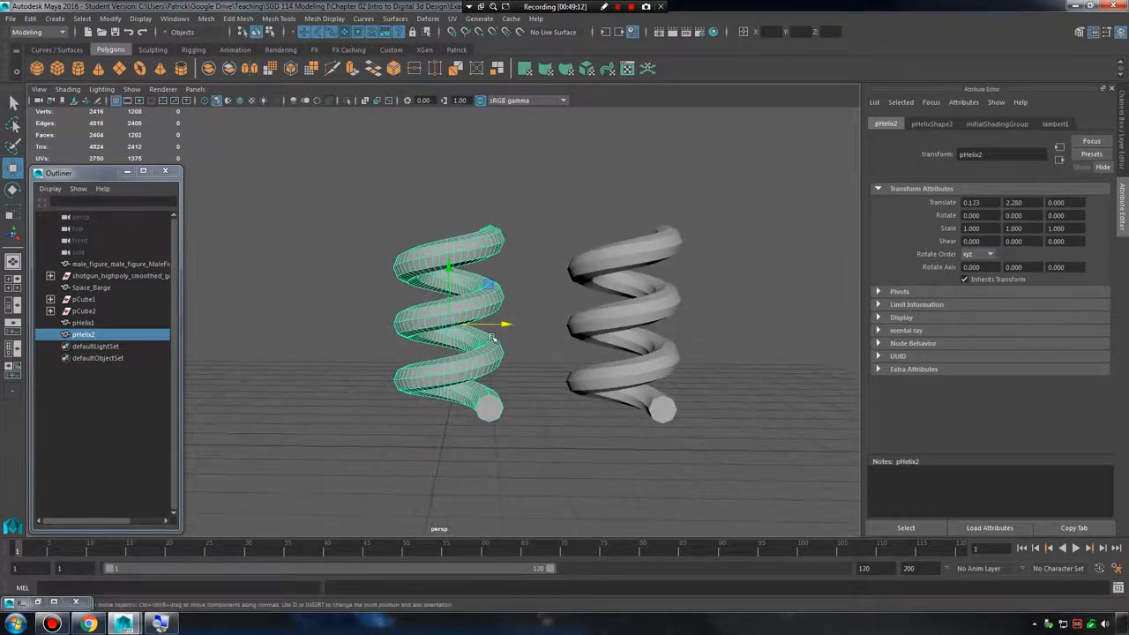
key("Delete")
Duplicate the remaining helix and move the copy along X to about -1.655.
left_click(635, 313)
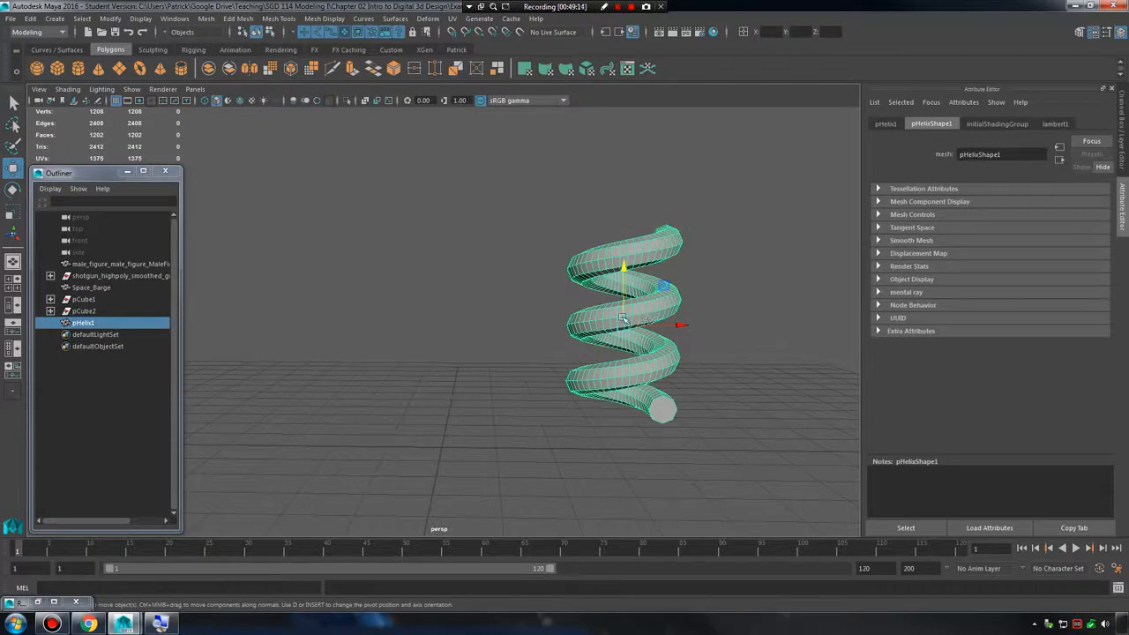
key("ctrl+a")
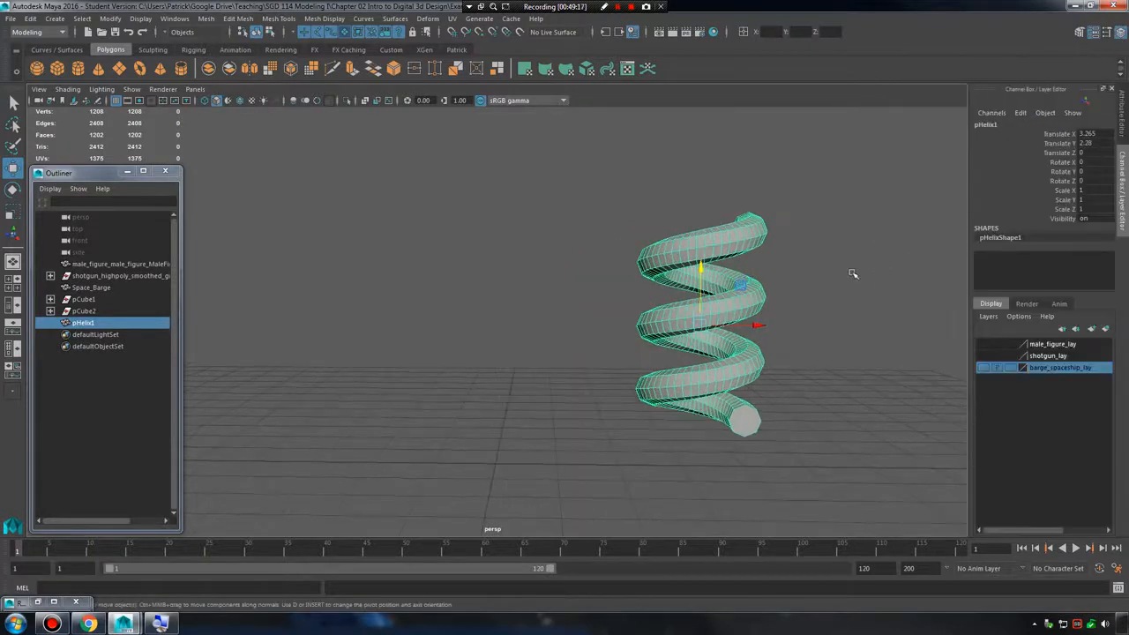
key("ctrl+d")
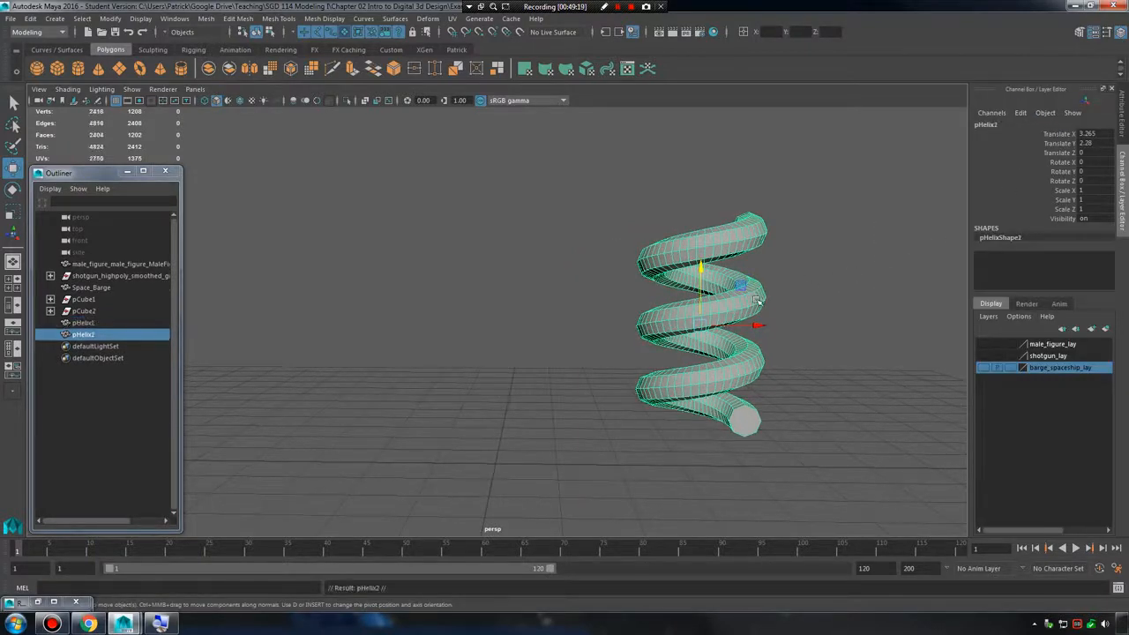
left_click_drag(756, 326, 519, 343)
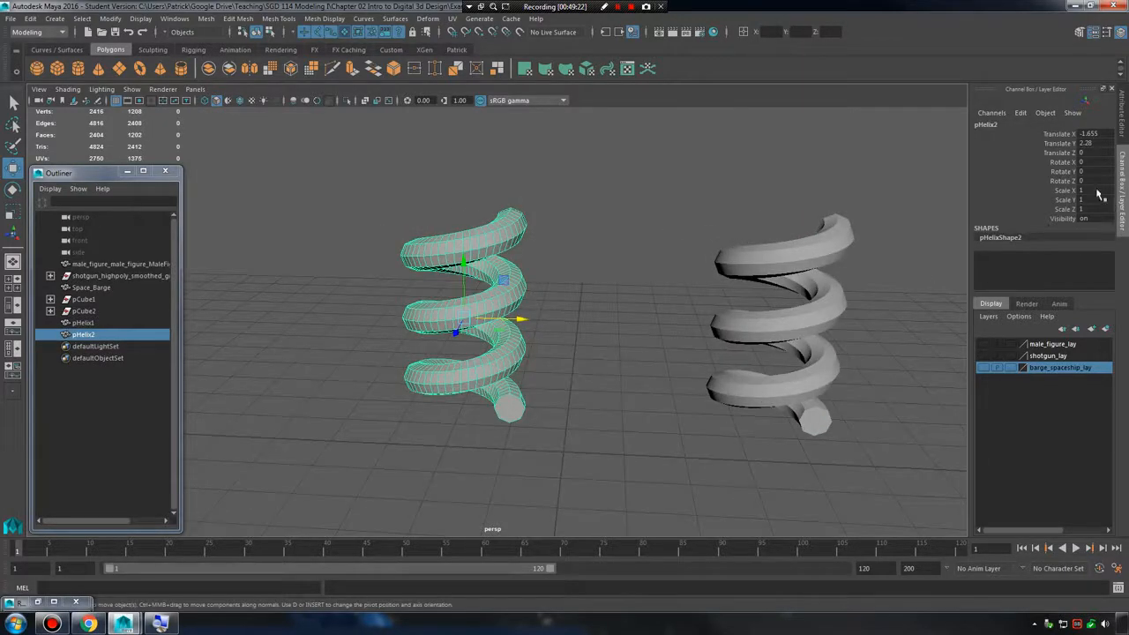
left_click(601, 297)
left_click(496, 323)
left_click_drag(533, 323, 599, 323, "alt")
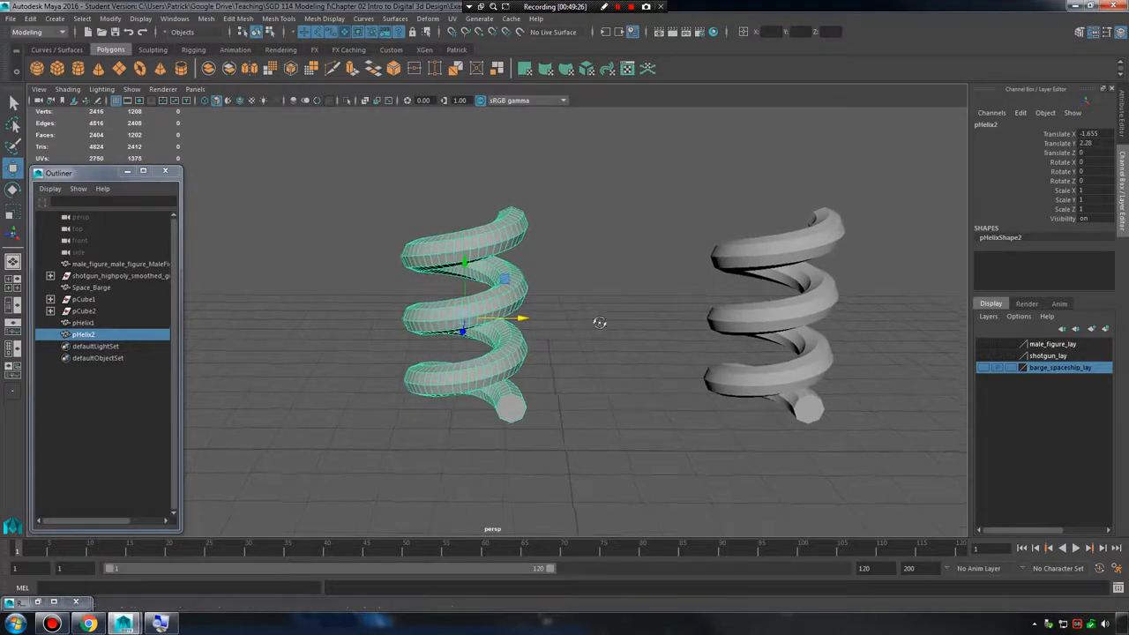
Mirror the duplicate helix by setting its Scale X to -1.
left_click(1098, 192)
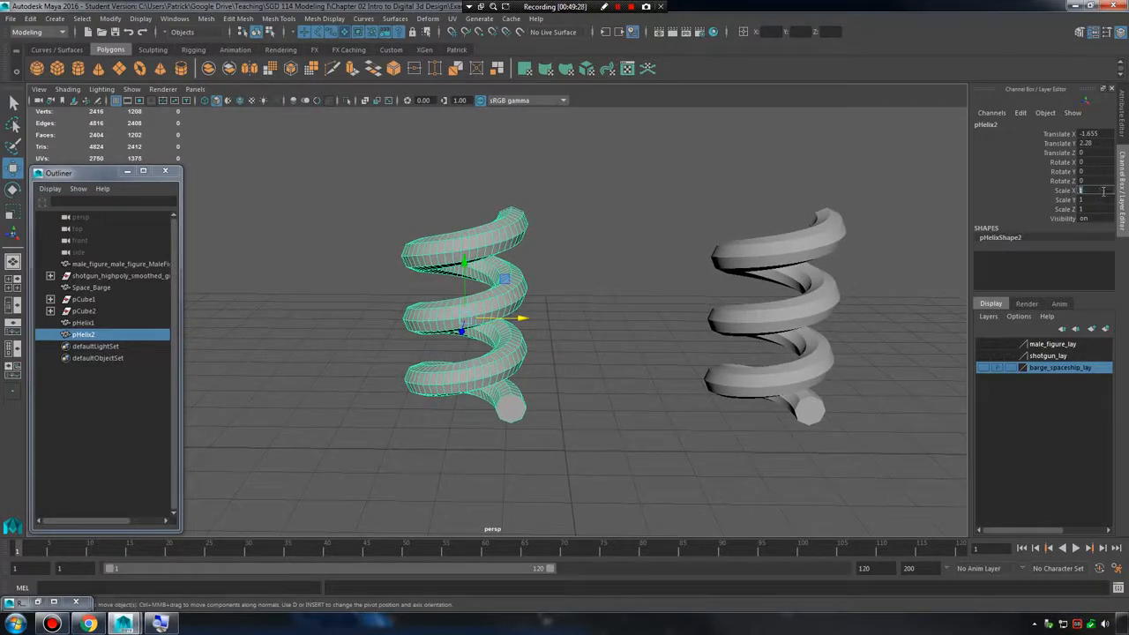
type("-1")
key("Return")
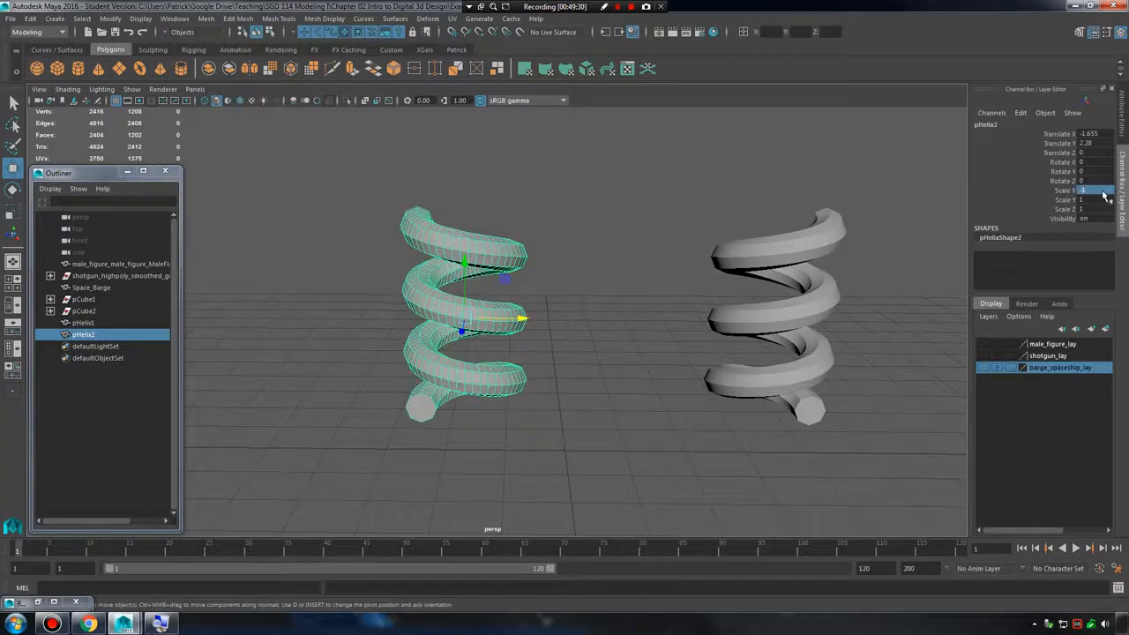
left_click_drag(670, 237, 657, 267, "alt")
left_click(717, 260)
left_click(484, 246)
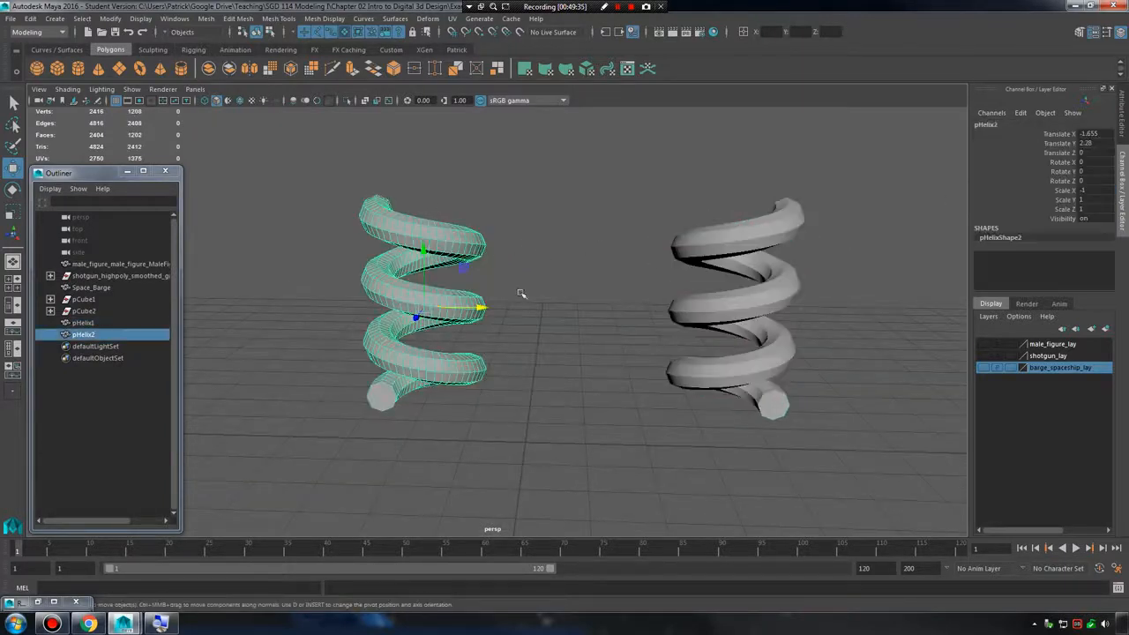
Move the mirrored helix along X to about 1.2, right beside the original, and delete it.
left_click_drag(485, 308, 663, 313)
middle_click_drag(667, 311, 536, 310, "alt")
left_click_drag(551, 286, 683, 253, "alt")
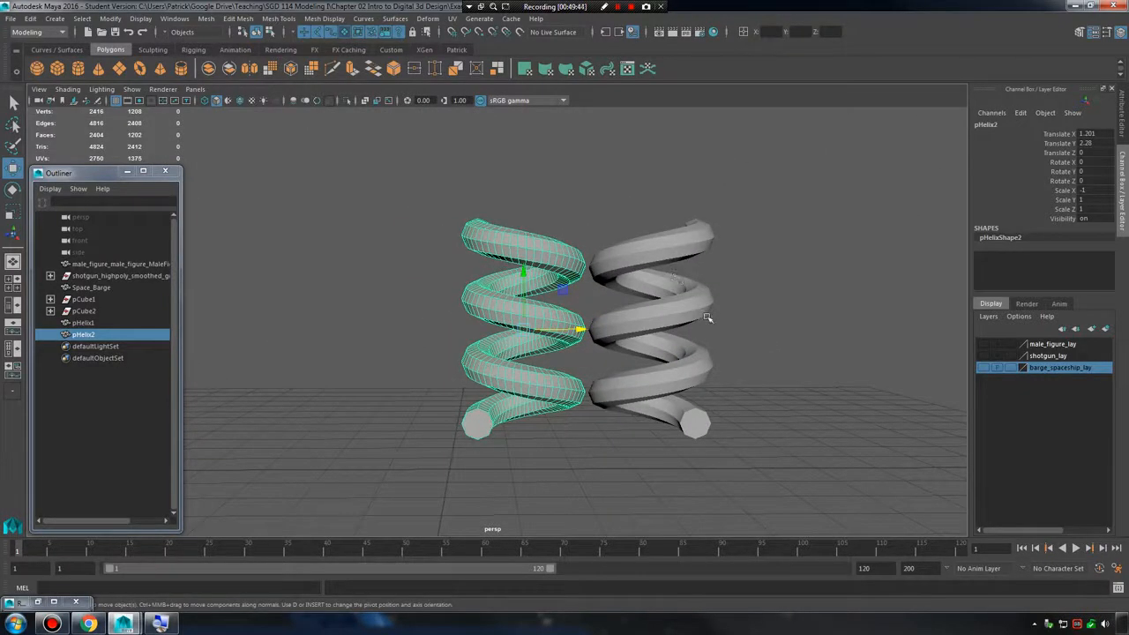
key("Delete")
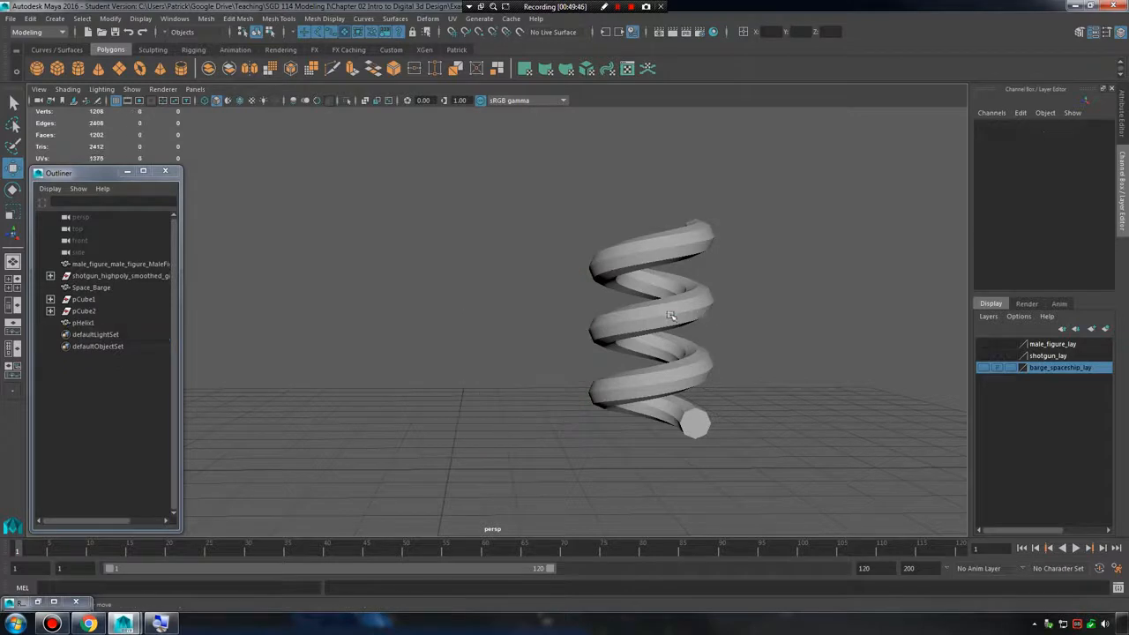
Select the helix and configure Duplicate Special with geometry type Instance and a Translate X of 0.
left_click(666, 315)
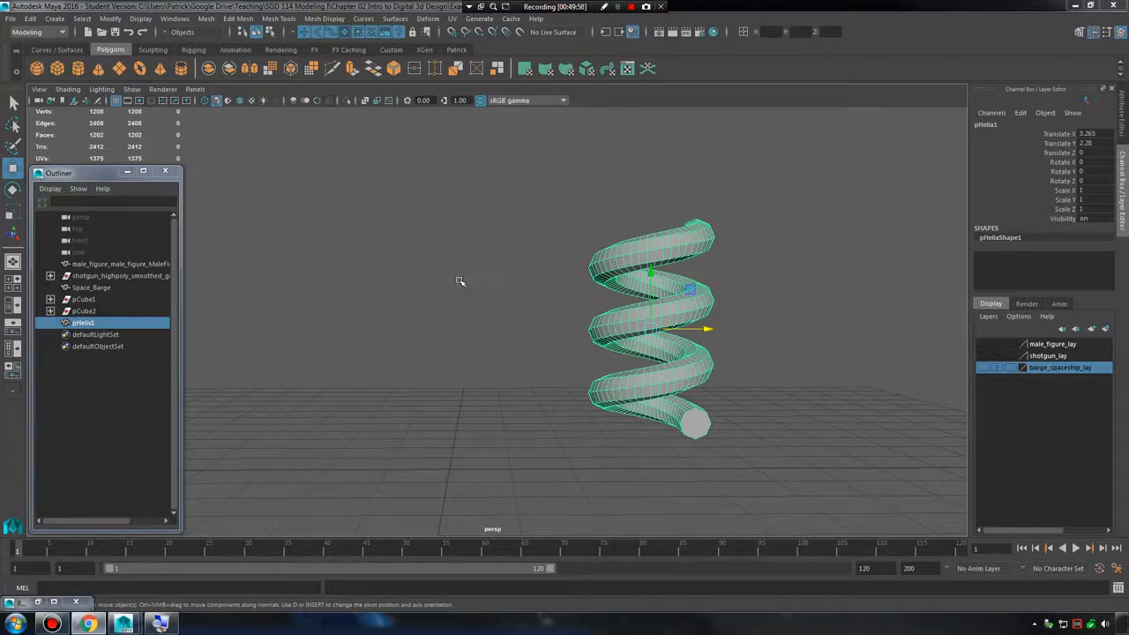
left_click(31, 19)
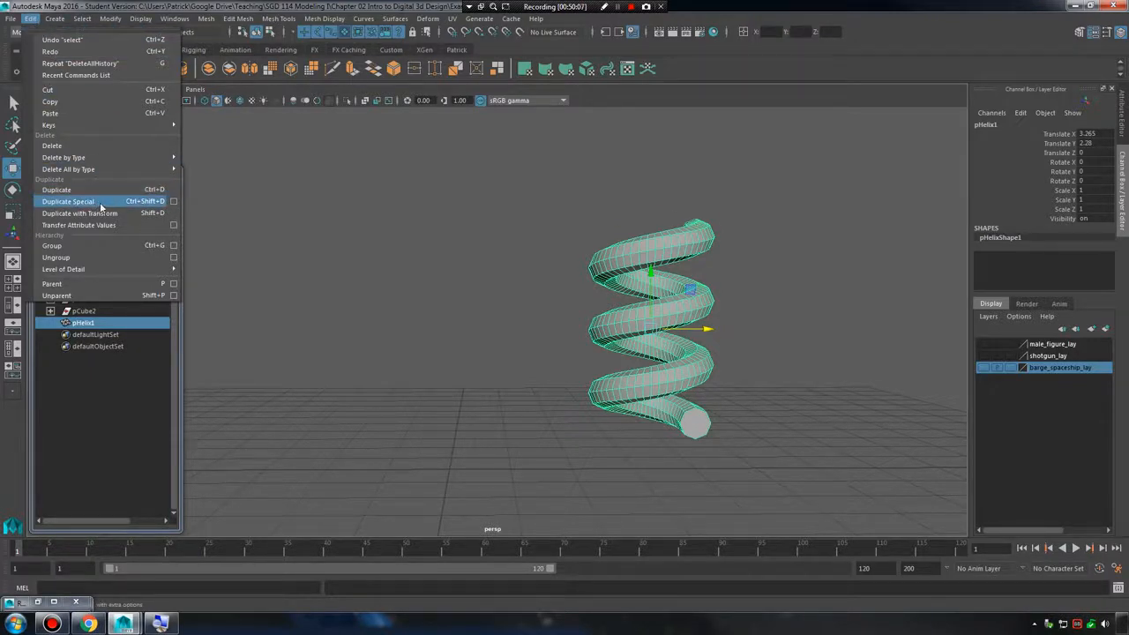
left_click(174, 204)
left_click_drag(251, 206, 175, 174)
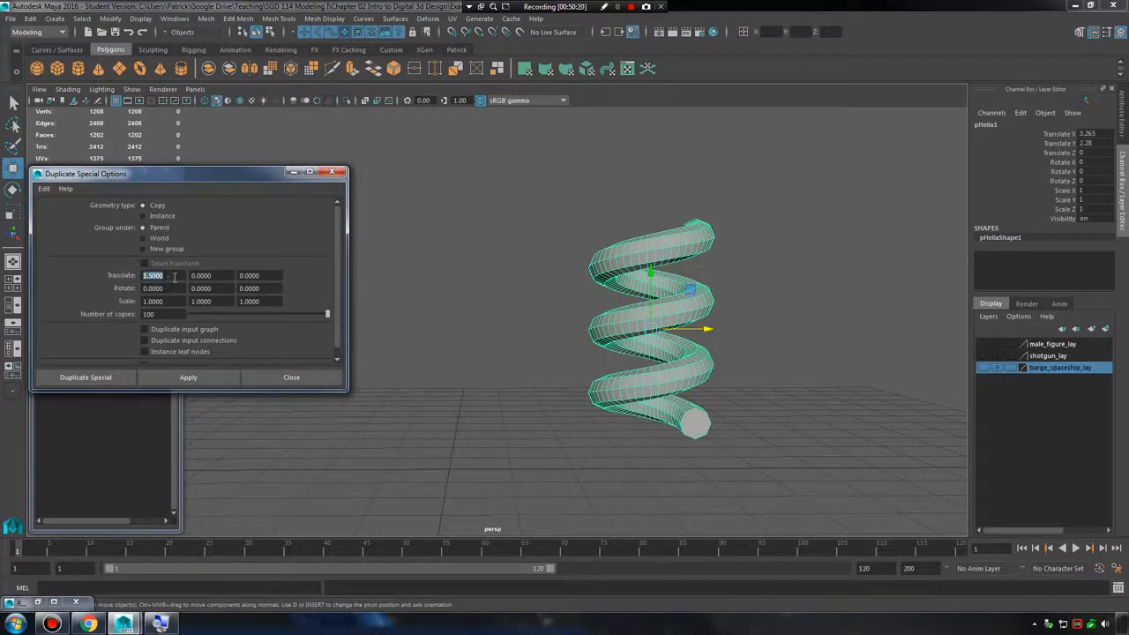
type("0")
left_click(164, 216)
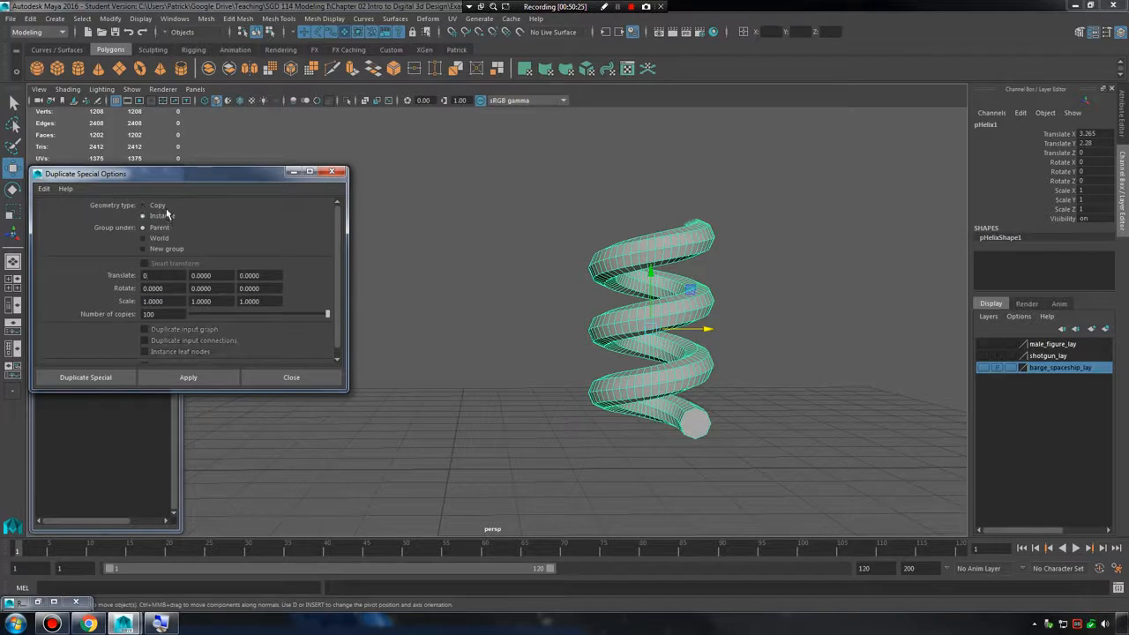
left_click(164, 208)
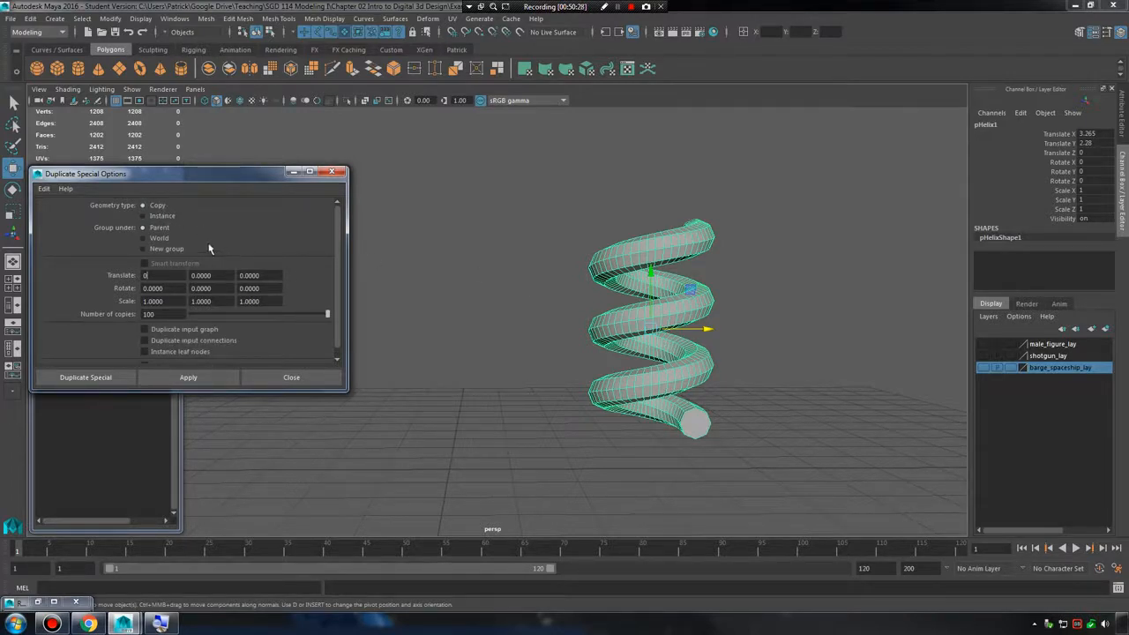
left_click(151, 216)
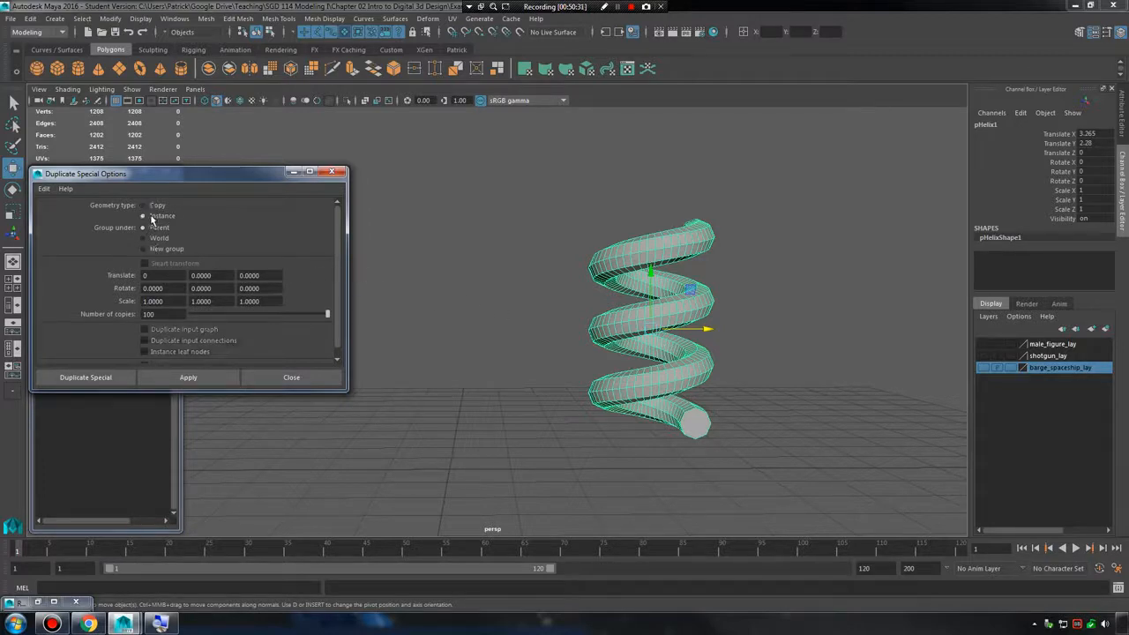
Try creating 100 instances of the helix and moving them along X to about 1.446, and undo both.
left_click(105, 378)
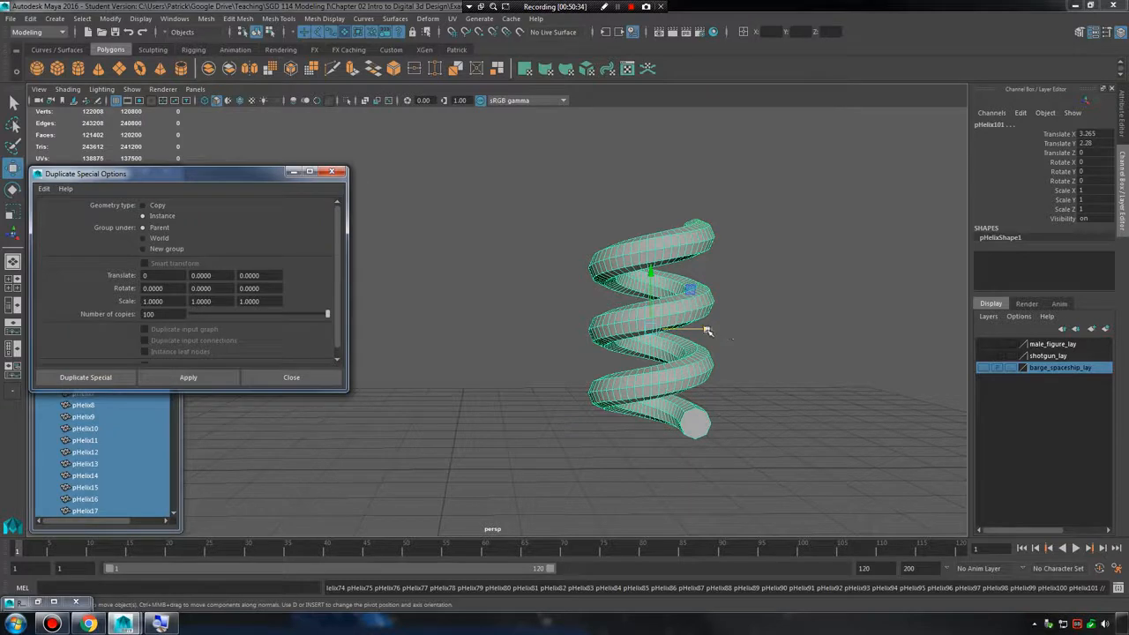
left_click_drag(707, 331, 593, 331)
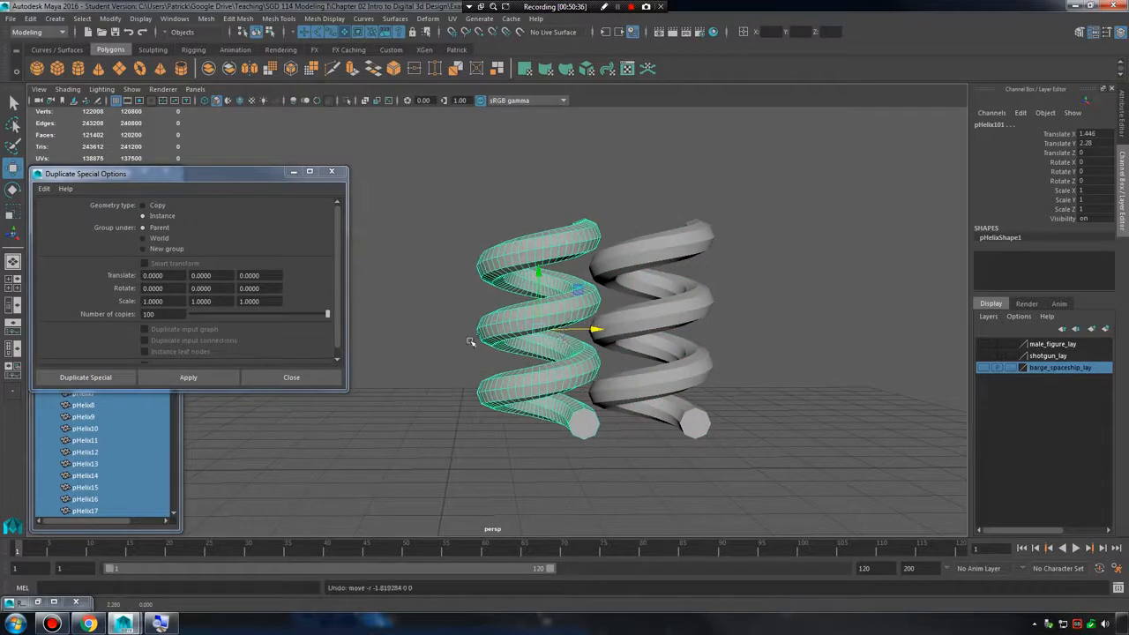
key("ctrl+z")
key("ctrl+z")
Create a single instance of the helix with Duplicate Special and move it along X to about 0.539.
left_click_drag(326, 314, 181, 315)
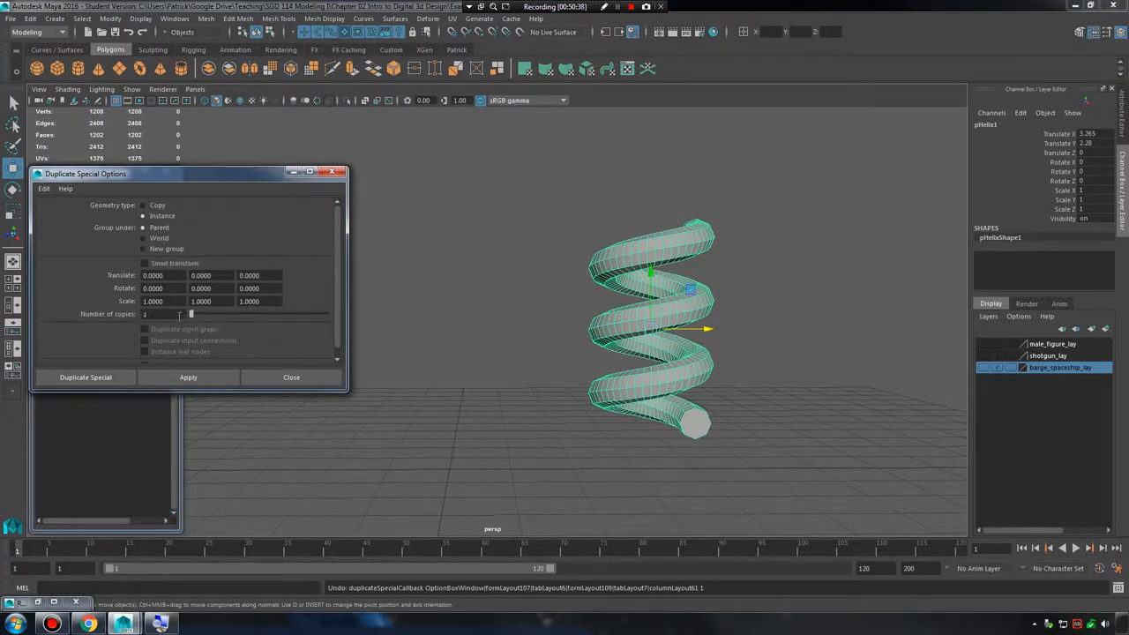
left_click(222, 377)
left_click_drag(706, 328, 537, 328)
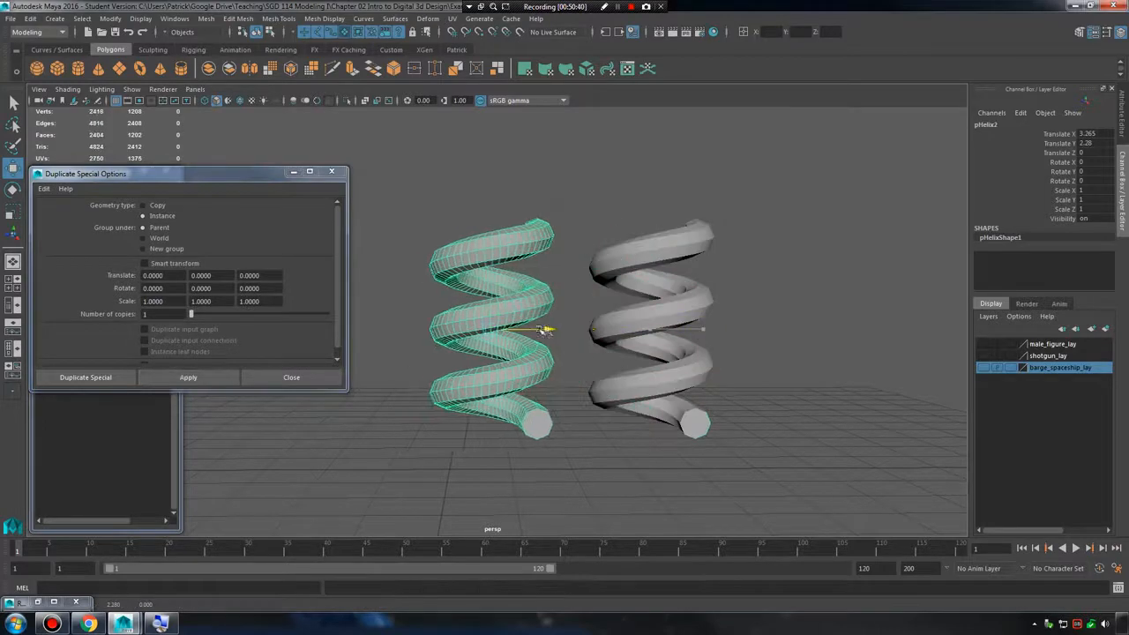
Pull a small group of vertices upward on the top coil of the original helix.
left_click(658, 262)
scroll(657, 262, "up", 5)
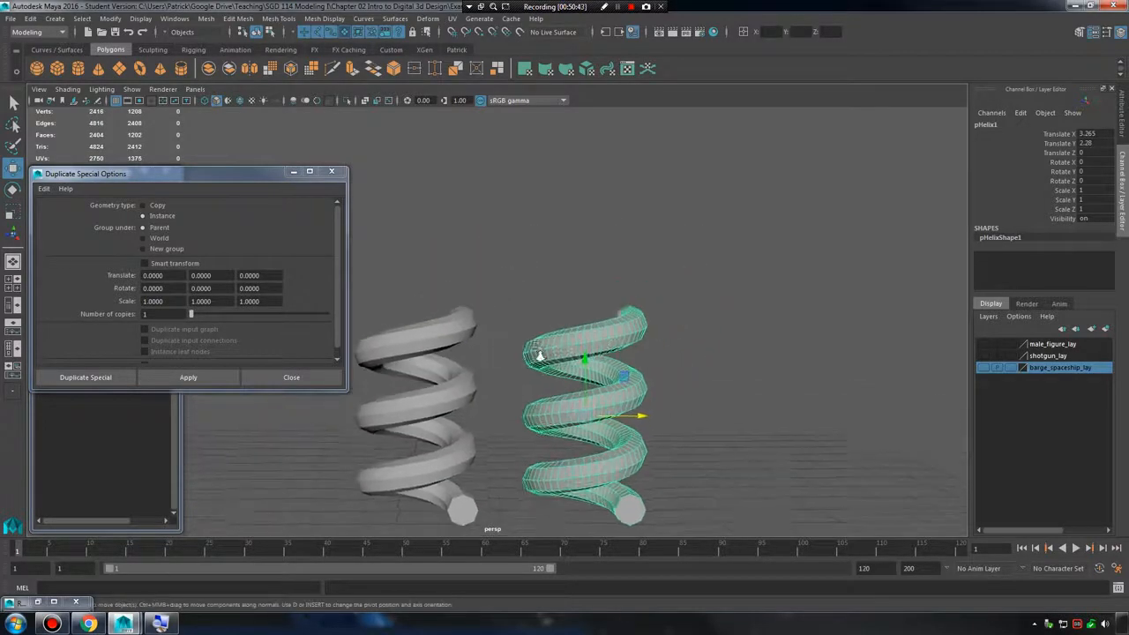
right_click_drag(697, 304, 675, 289)
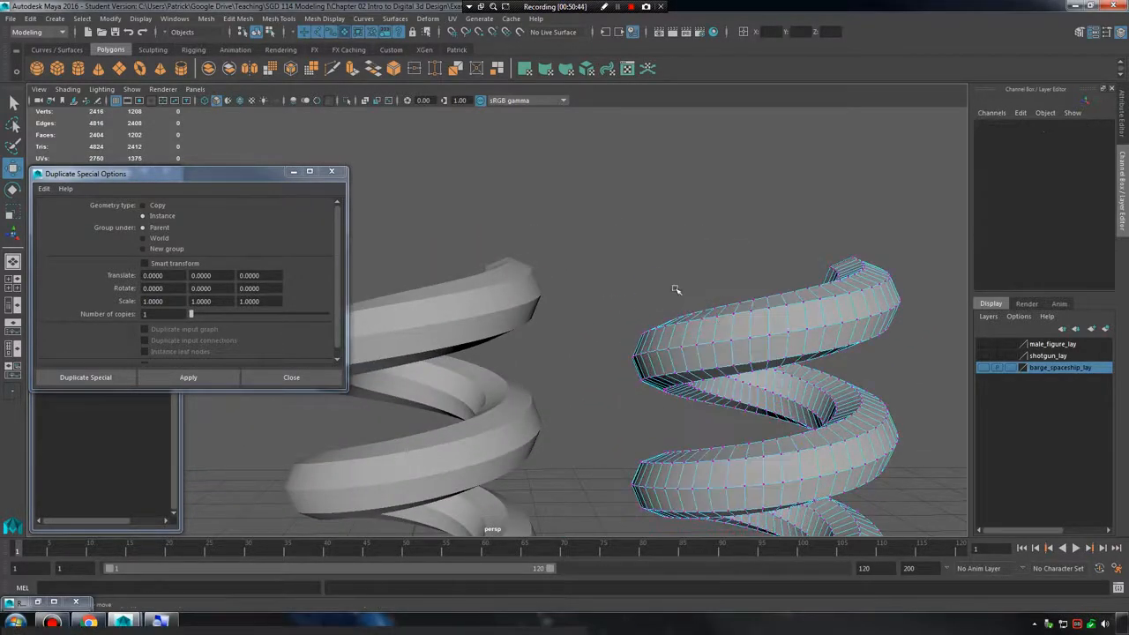
left_click_drag(673, 286, 717, 340)
middle_click_drag(716, 333, 764, 324, "alt")
left_click_drag(748, 312, 749, 259)
right_click_drag(749, 259, 590, 303, "alt")
left_click_drag(590, 302, 591, 297, "alt")
On the instanced helix, raise a second group of top-coil vertices and pull another group downward.
left_click(549, 294)
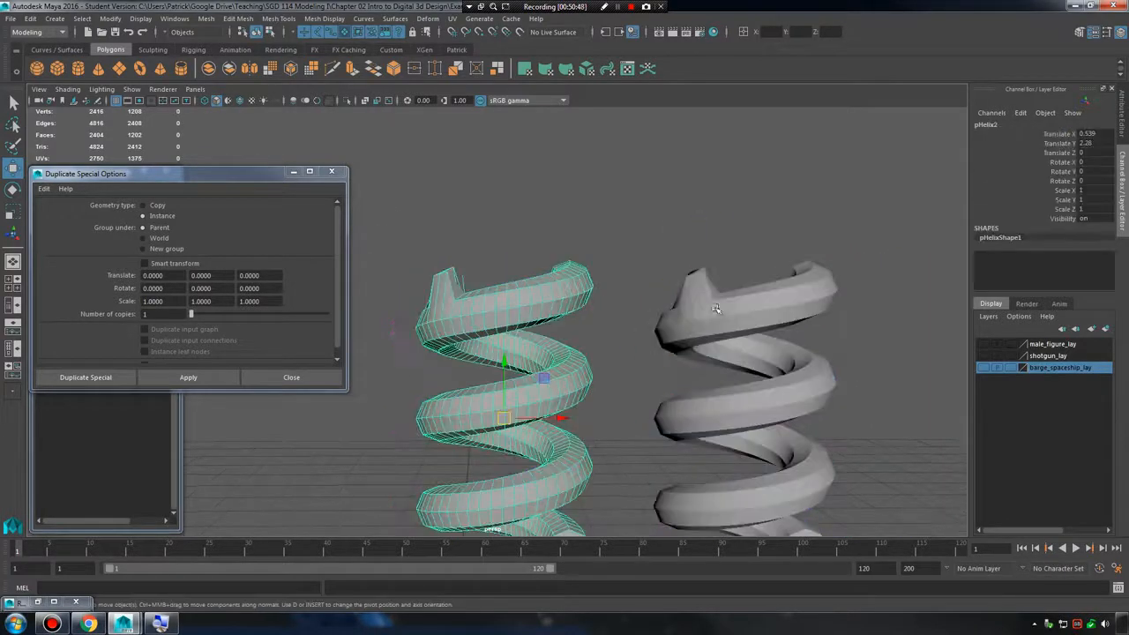
left_click(729, 315)
left_click(573, 288)
right_click_drag(567, 285, 511, 286)
mouse_move(506, 273)
left_mouse_down()
mouse_move(537, 304)
mouse_move(507, 289)
mouse_move(522, 270)
left_mouse_up()
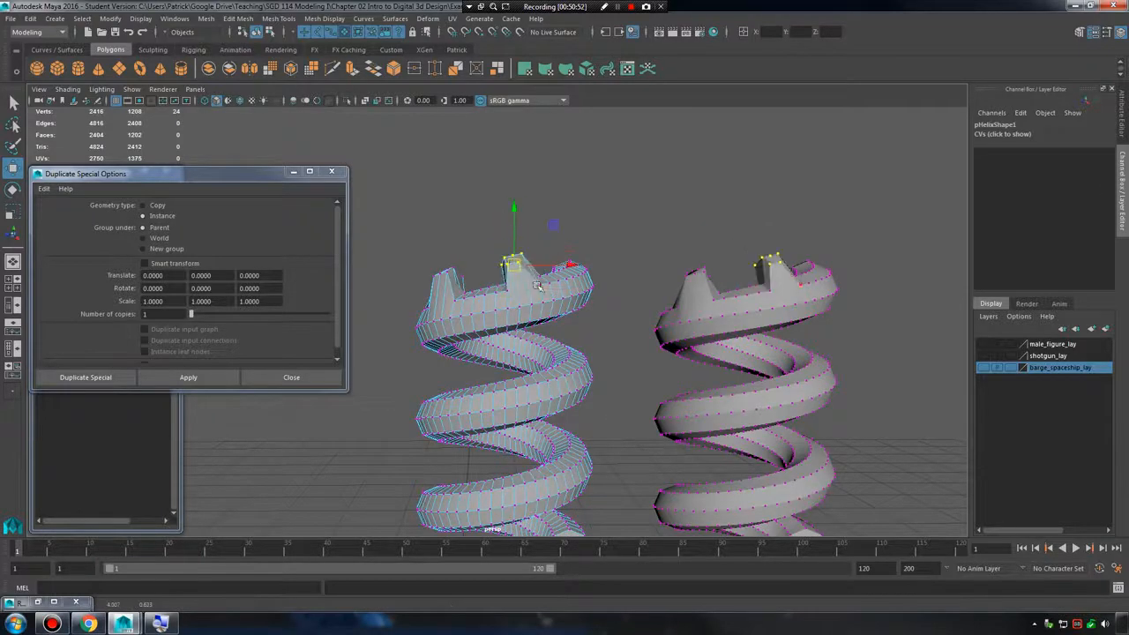
left_click_drag(528, 308, 562, 335)
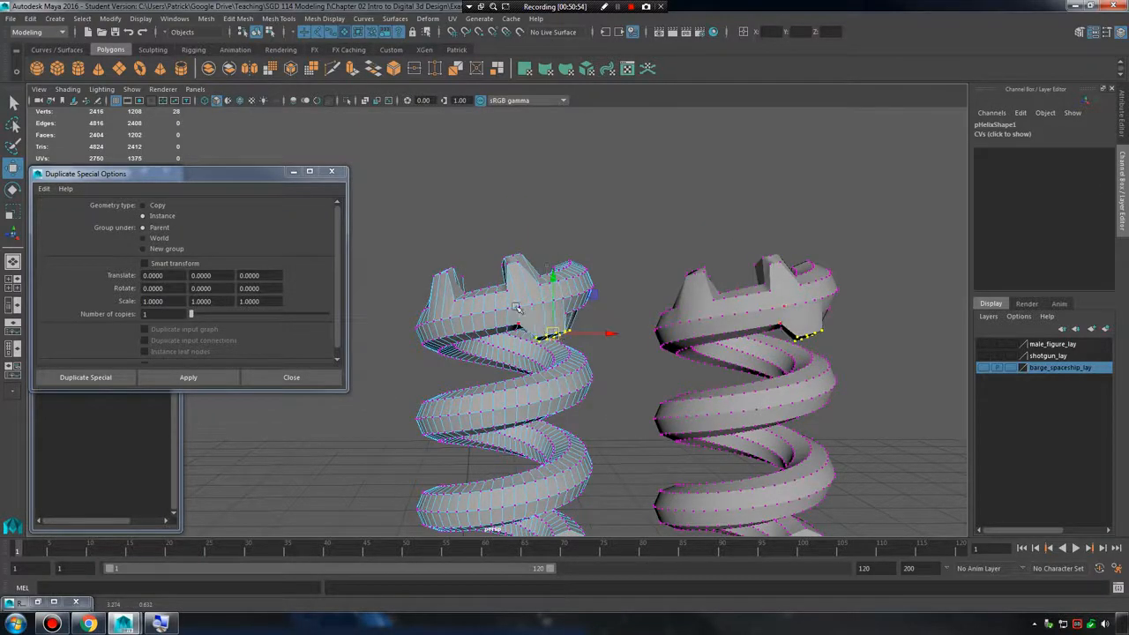
right_click_drag(518, 306, 539, 289)
Scale the instanced helix uniformly to about 1.012 and rotate it to about 17.49, 3.44, 0.59 in X, Y, Z.
left_click(522, 301)
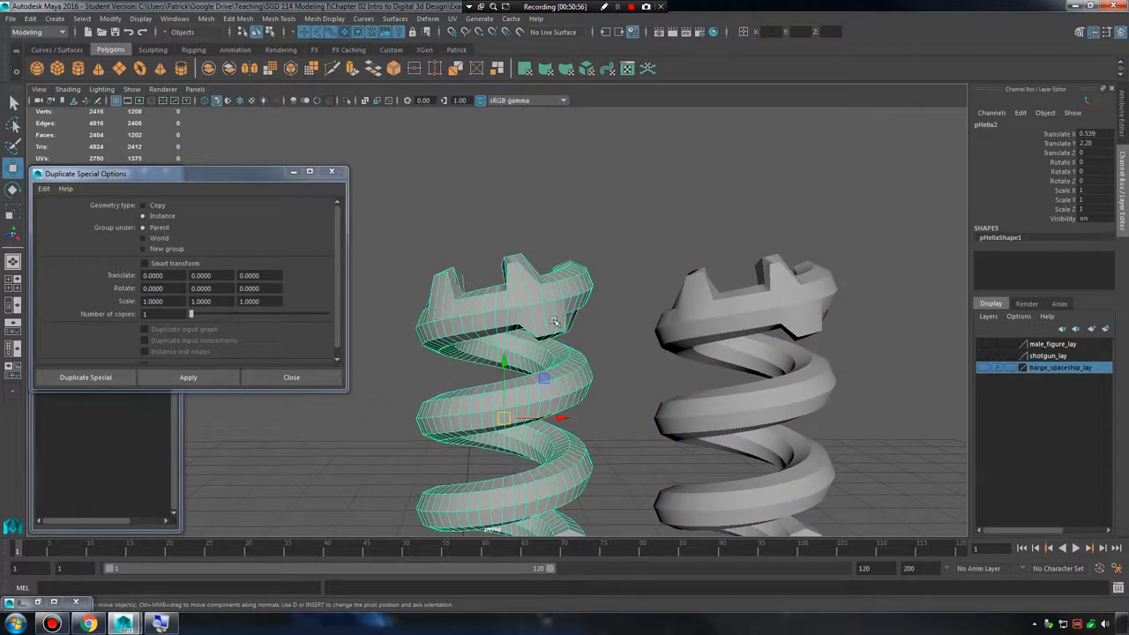
key("r")
left_click_drag(505, 418, 512, 396)
key("e")
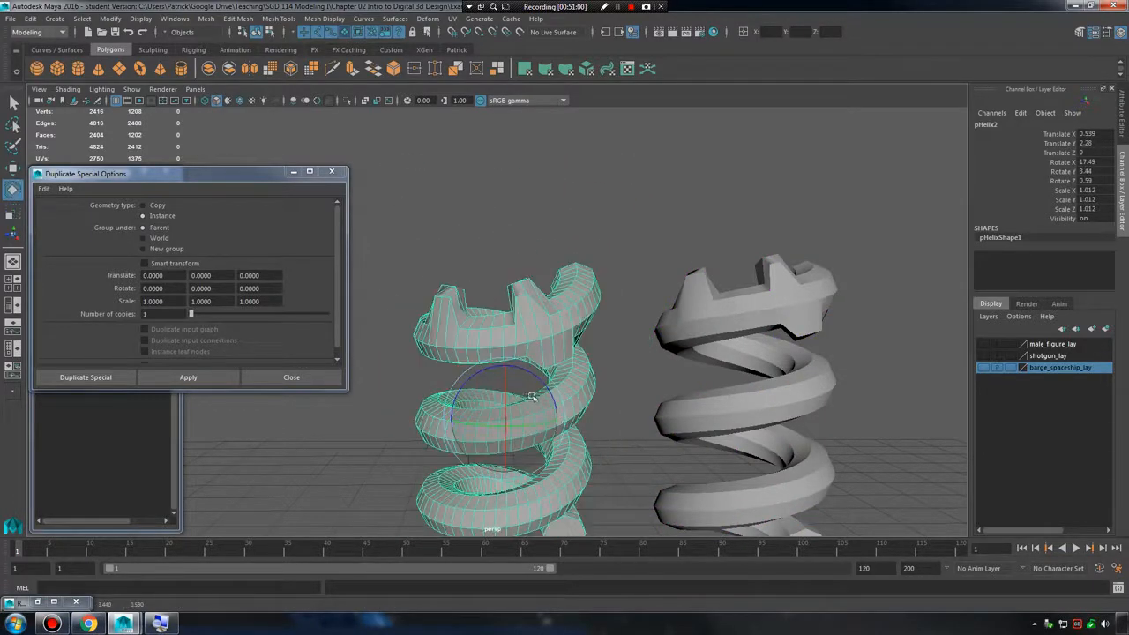
Move a group of top-coil vertices up and sideways on the rotated instance, and select the original helix.
right_click_drag(540, 295, 483, 296)
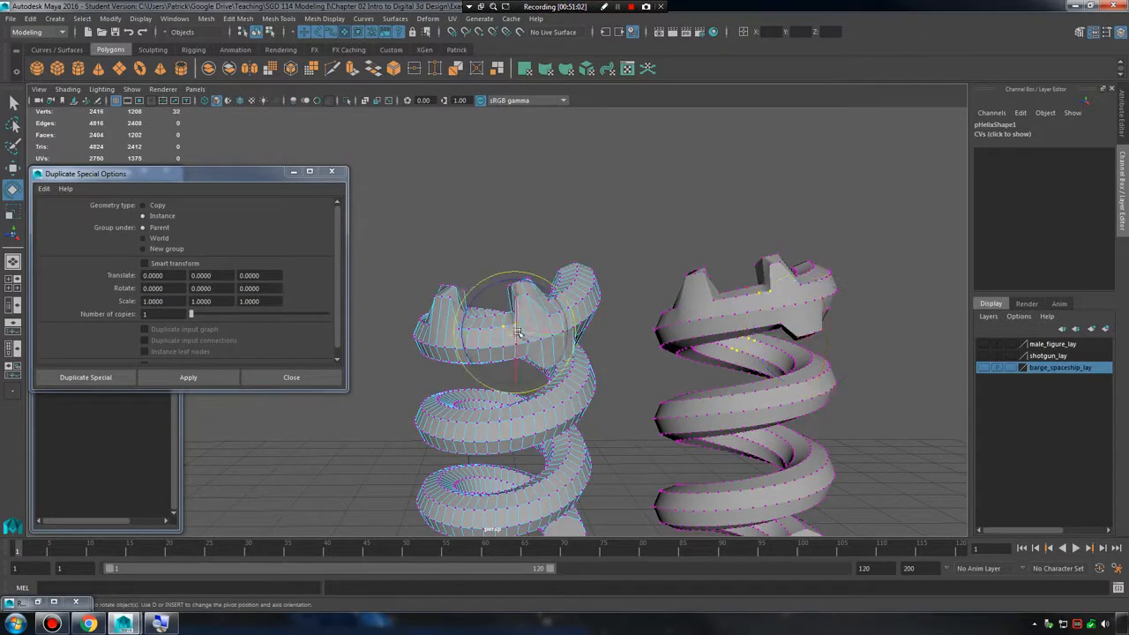
key("w")
left_click_drag(516, 332, 493, 309)
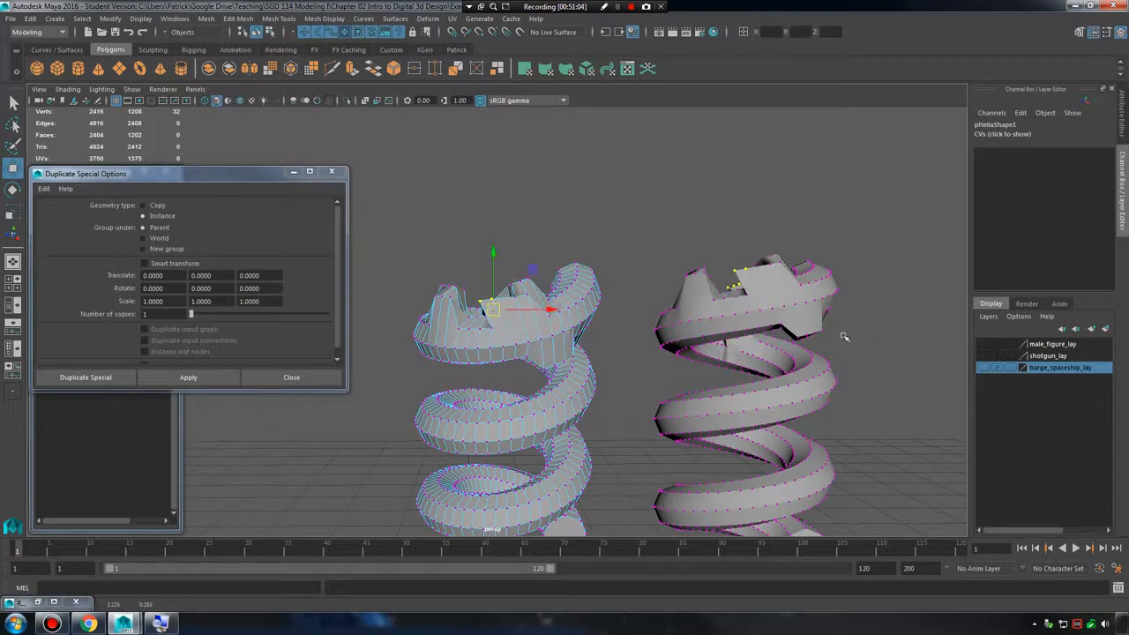
left_click(800, 383)
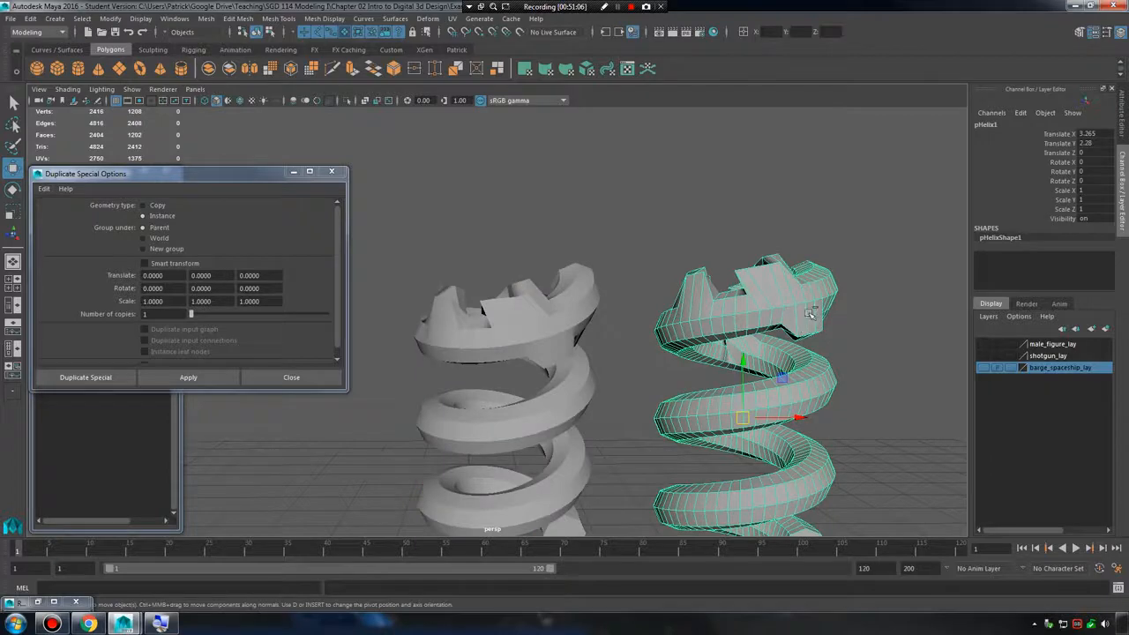
Undo the instance's rotation and scaling and all vertex edits on the helices.
key("ctrl+z")
key("ctrl+z")
key("ctrl+z")
key("ctrl+z")
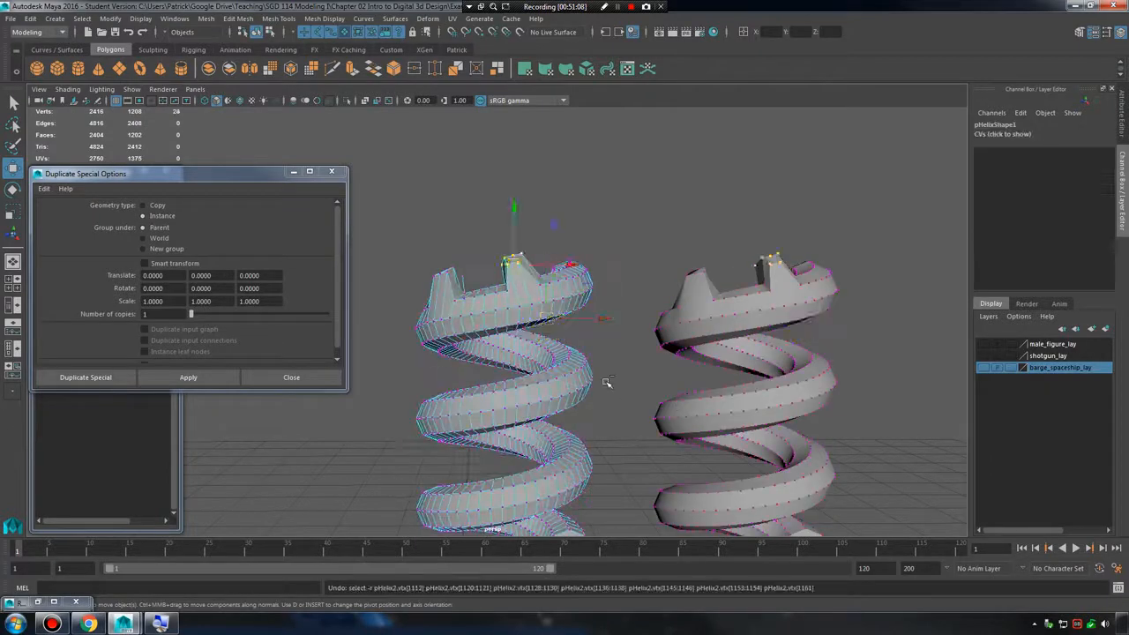
key("ctrl+z")
key("ctrl+z")
key("ctrl+z")
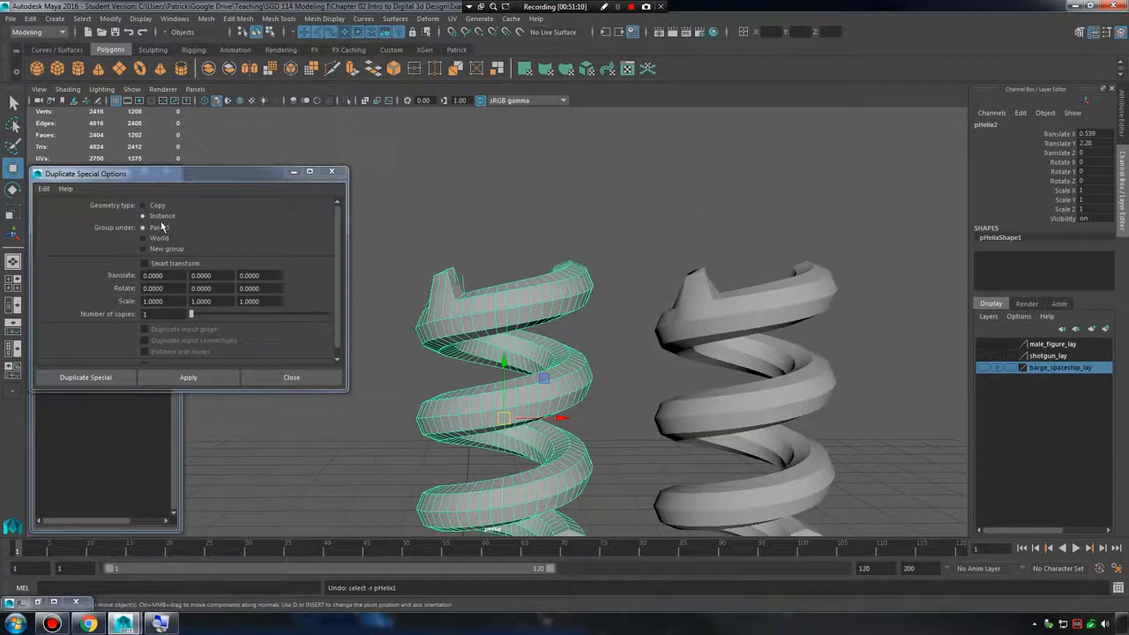
key("ctrl+z")
key("ctrl+z")
Set the Duplicate Special geometry type to Copy and delete the instanced helix.
left_click(152, 206)
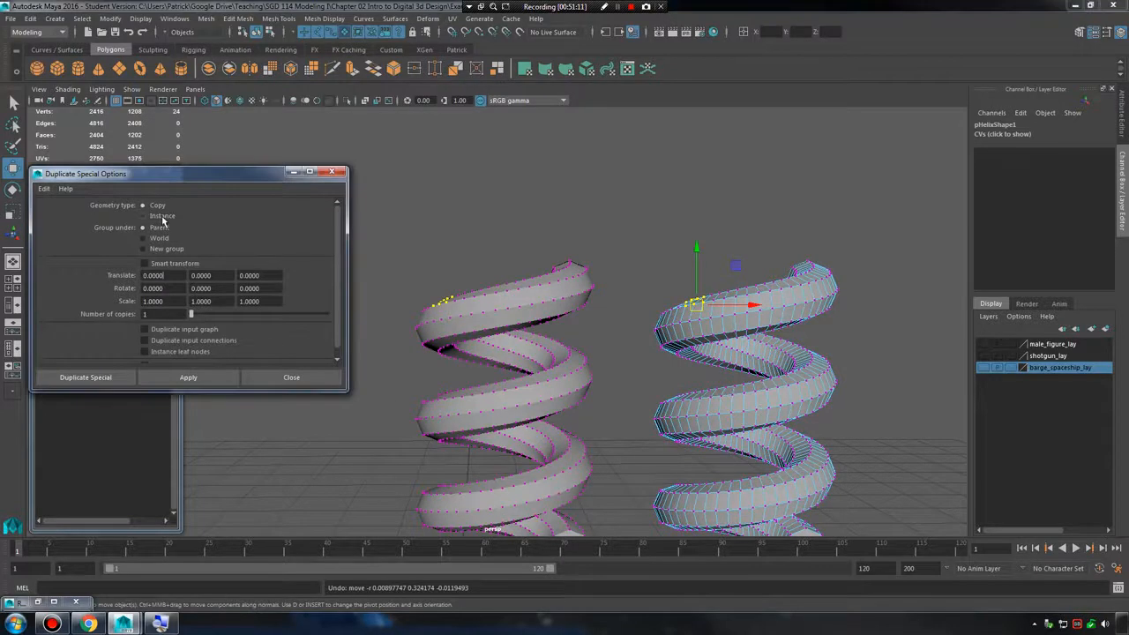
double_click(178, 275)
right_click_drag(556, 284, 612, 267)
left_click(522, 304)
key("Delete")
Freeze the remaining helix's transformations, and reset them so its pivot sits at the world origin.
left_click(732, 314)
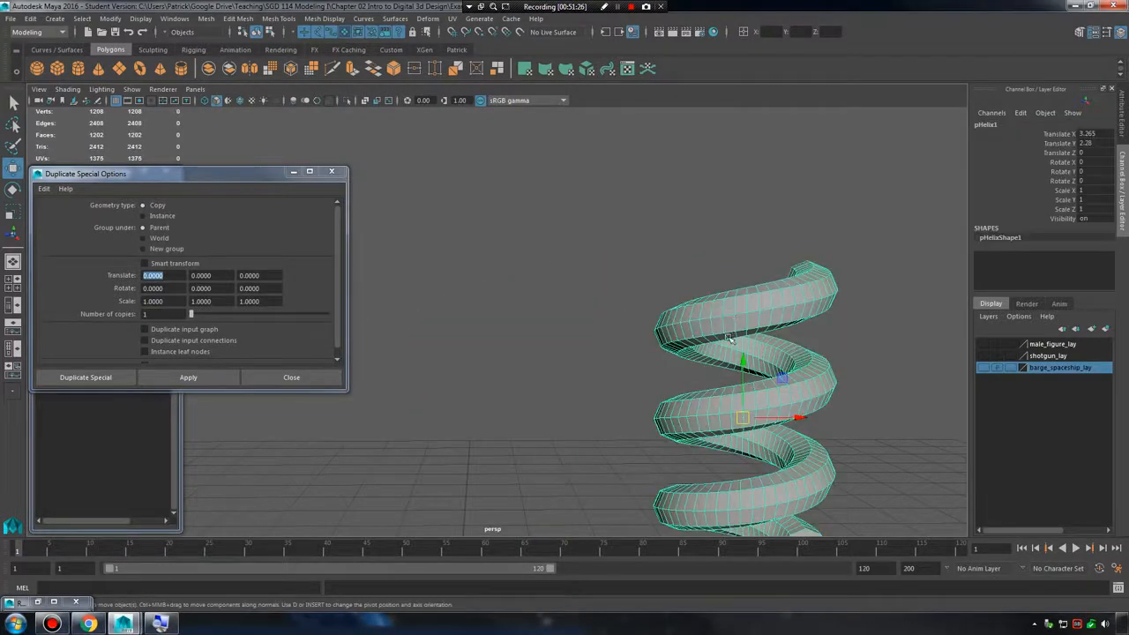
left_click_drag(730, 338, 714, 388, "alt")
right_click_drag(715, 388, 644, 326, "alt")
middle_click_drag(644, 326, 654, 293, "alt")
right_click_drag(654, 292, 669, 309, "alt")
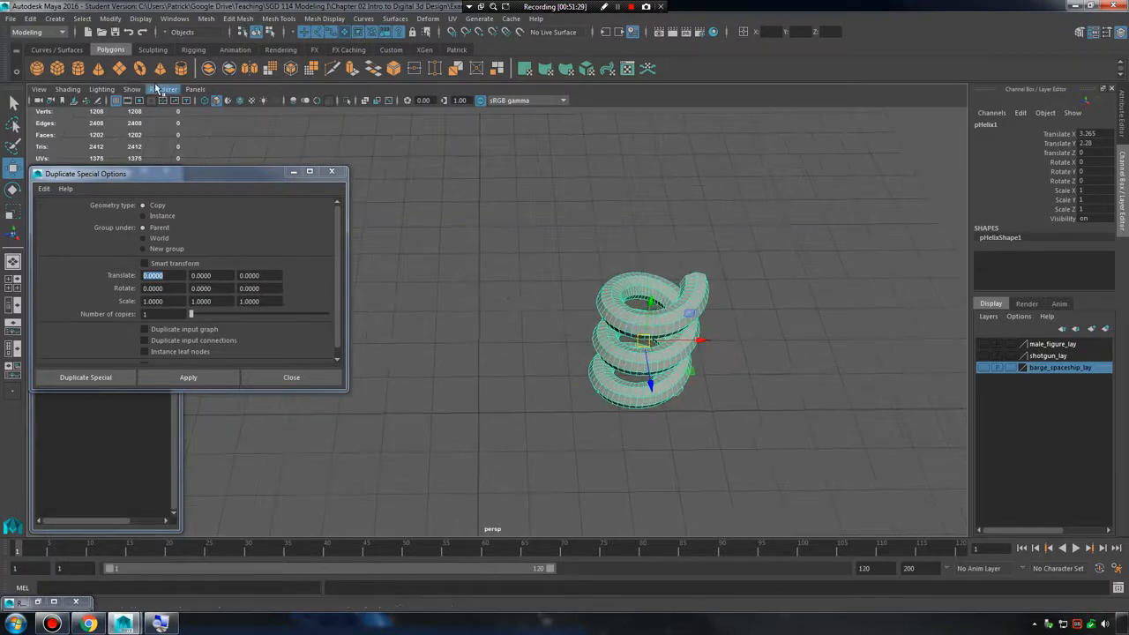
left_click(110, 33)
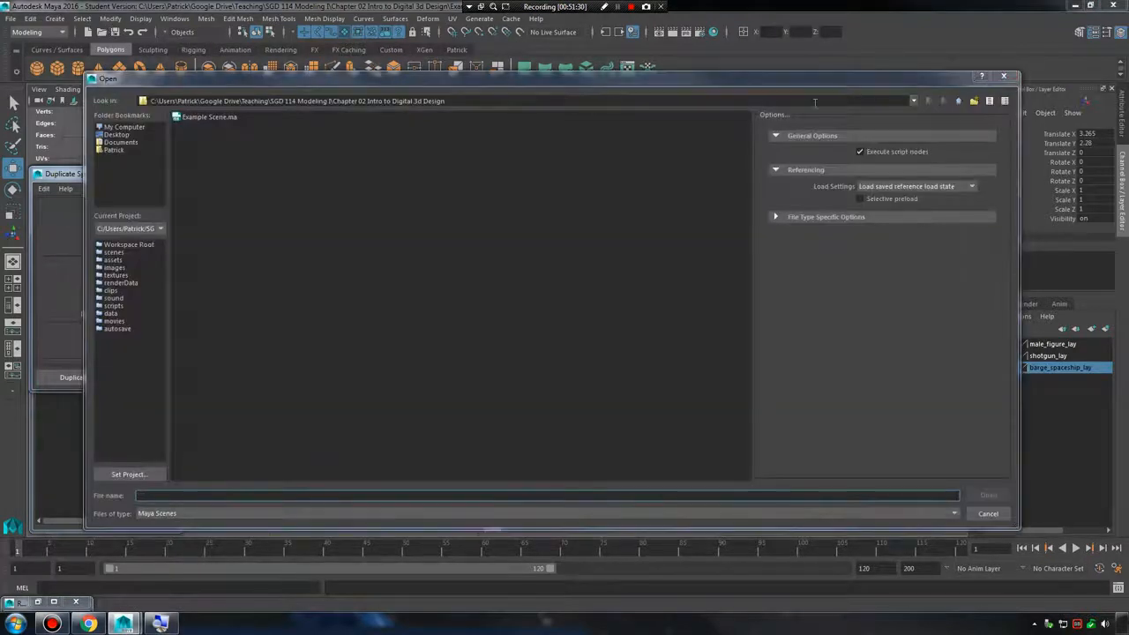
key("Escape")
left_click(110, 19)
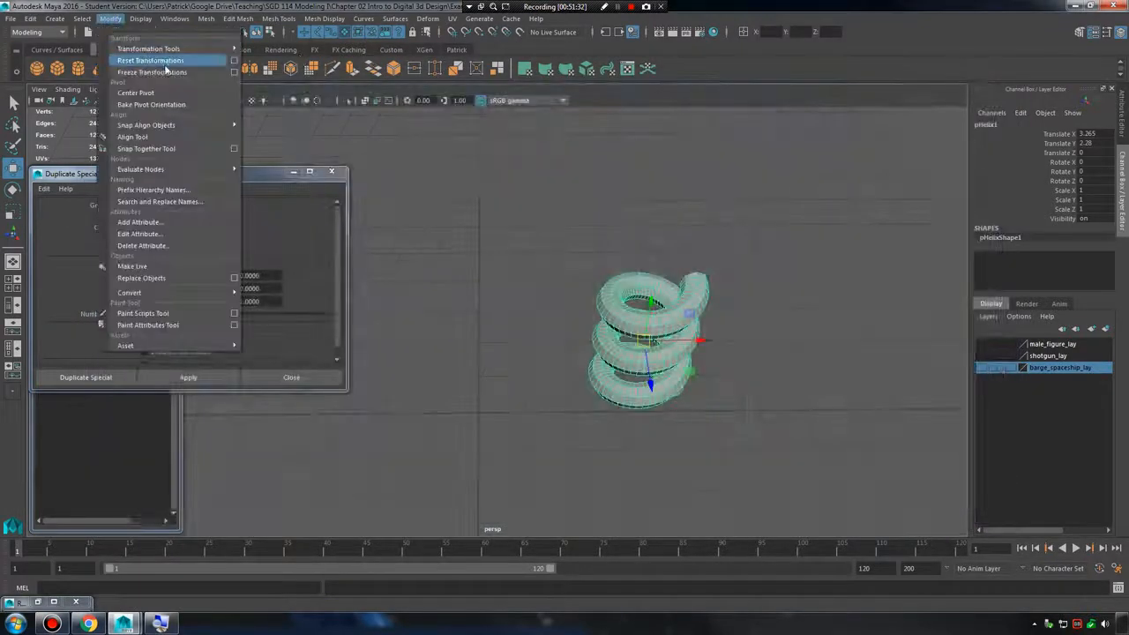
left_click(150, 58)
left_click(110, 19)
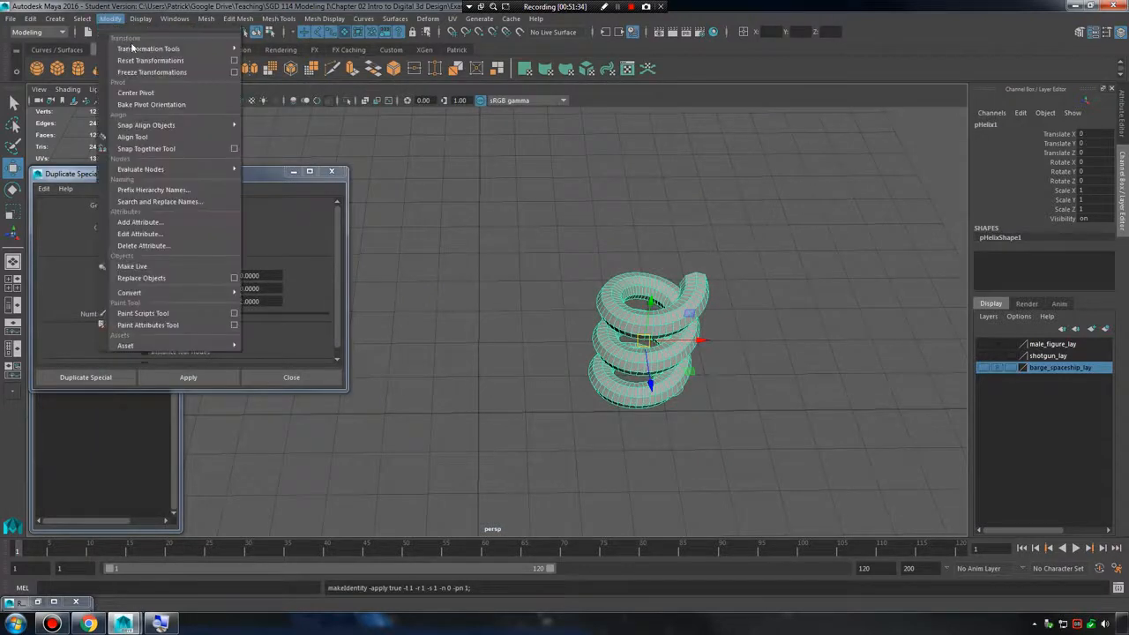
left_click(186, 72)
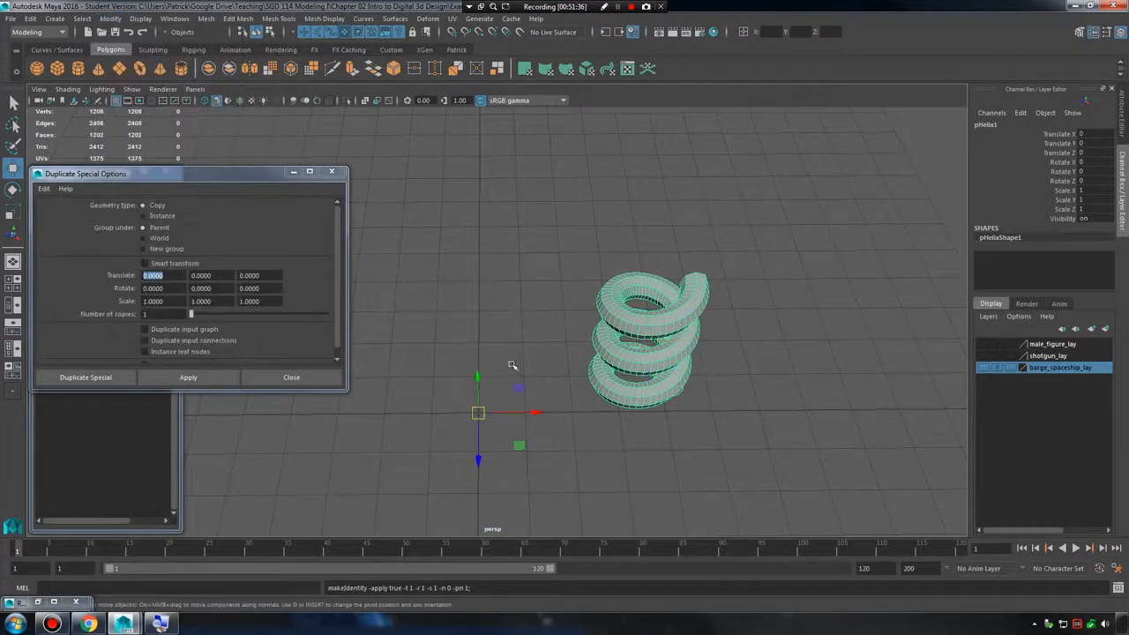
Try rotating the helix about Y around the world origin by about 15 and about 37 degrees, undoing each rotation.
scroll(494, 388, "up", 2)
key("e")
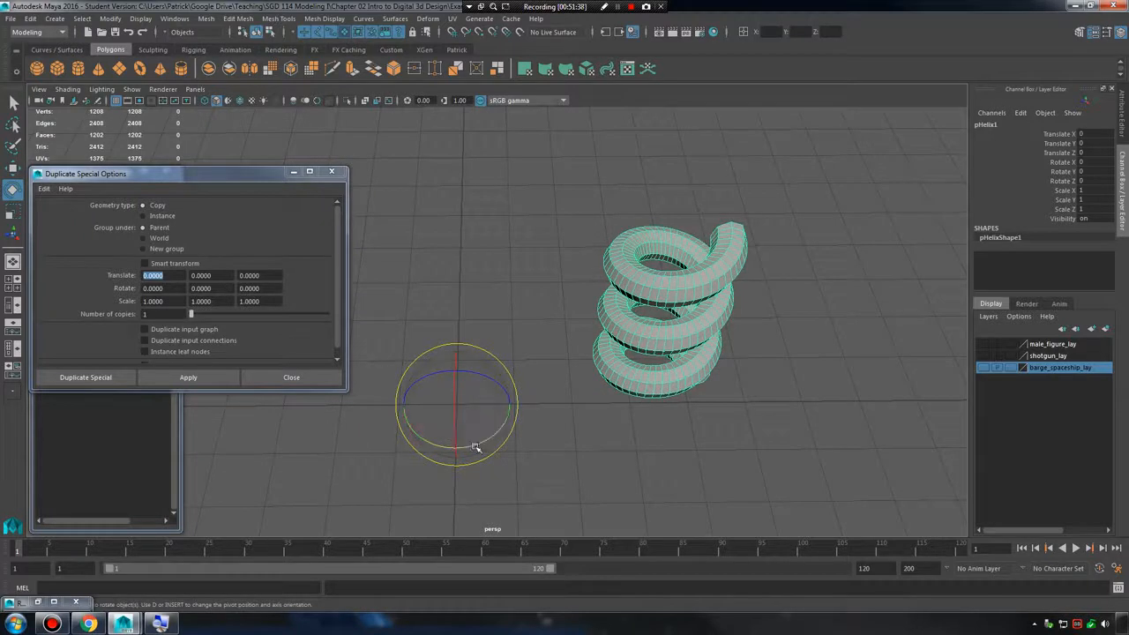
left_click_drag(473, 447, 482, 411)
key("ctrl+z")
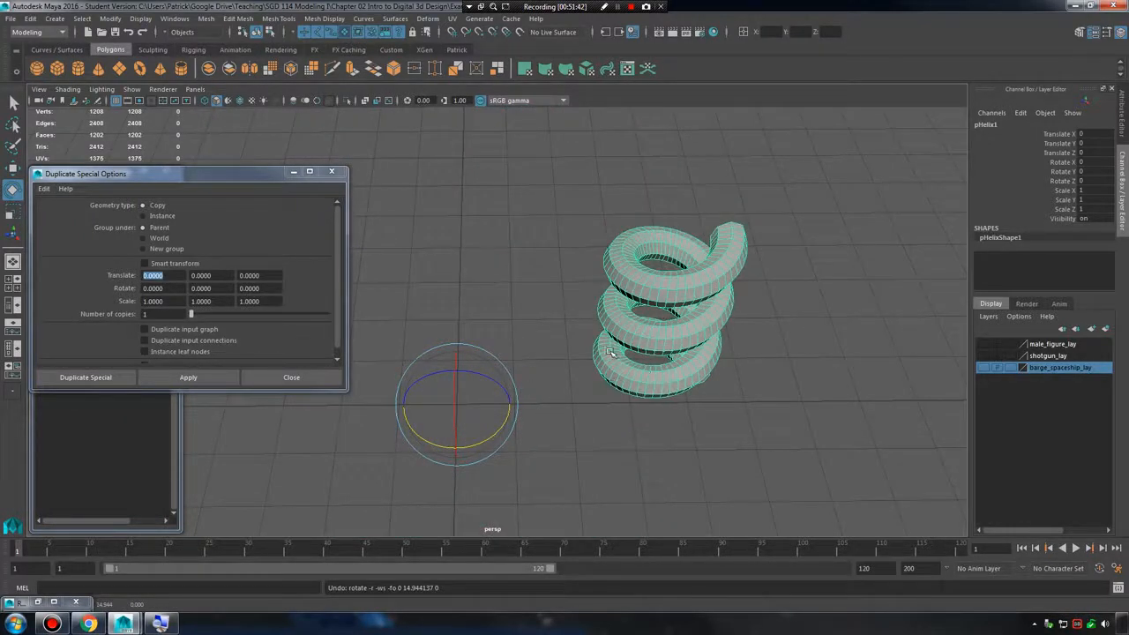
mouse_move(610, 353)
left_mouse_down("alt")
mouse_move(597, 385)
mouse_move(598, 355)
left_mouse_up("alt")
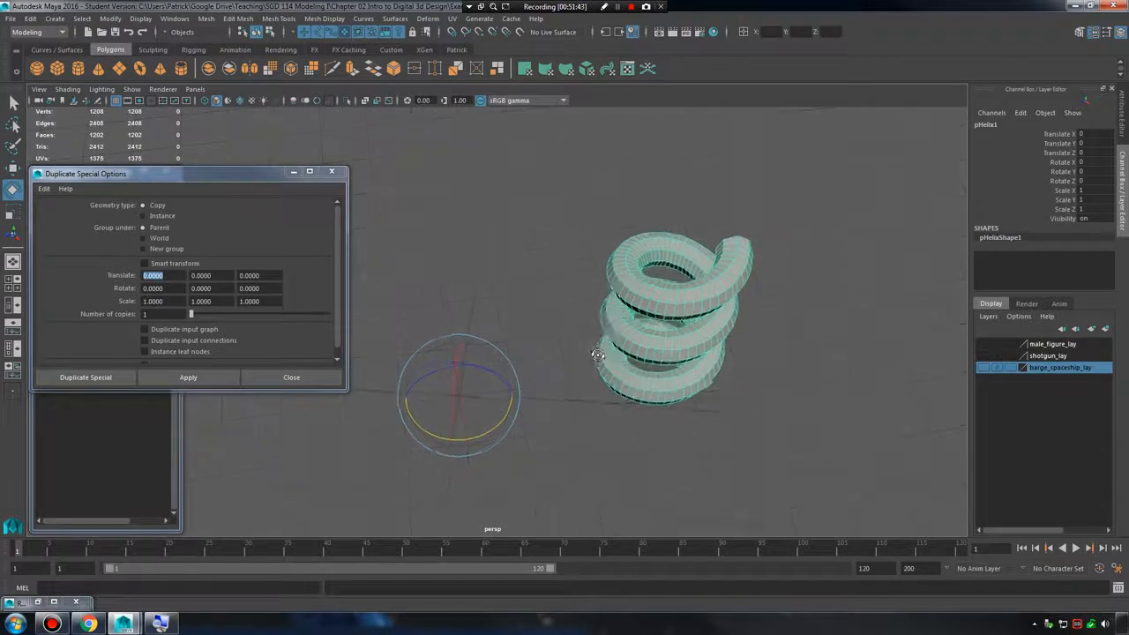
left_click(185, 289)
left_click_drag(185, 290, 131, 296)
left_click_drag(400, 384, 504, 414, "alt")
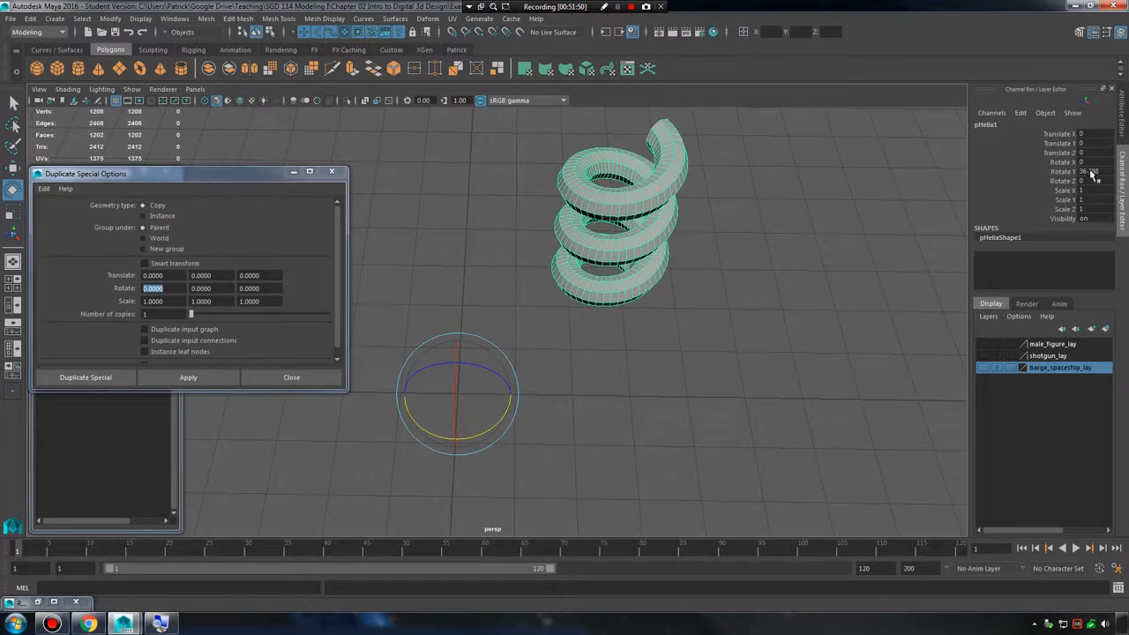
key("ctrl+z")
Set Duplicate Special to rotate each copy 15 degrees about Y and to make 7 copies.
key("Tab")
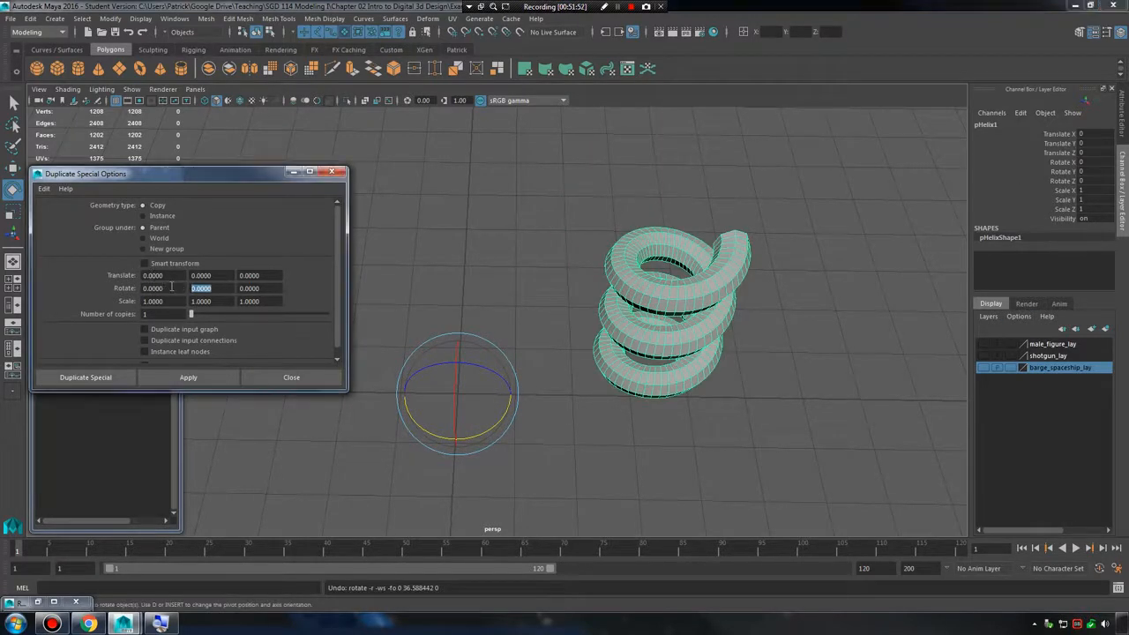
type("15")
left_click_drag(194, 319, 208, 323)
middle_click_drag(445, 370, 551, 327, "alt")
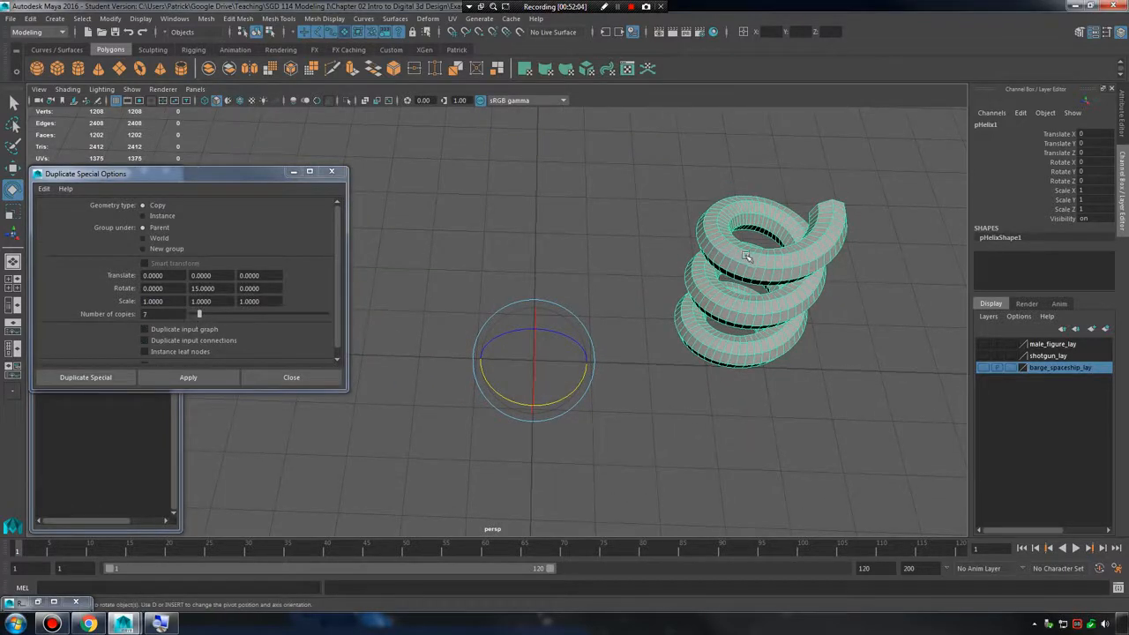
middle_click_drag(708, 254, 673, 295, "alt")
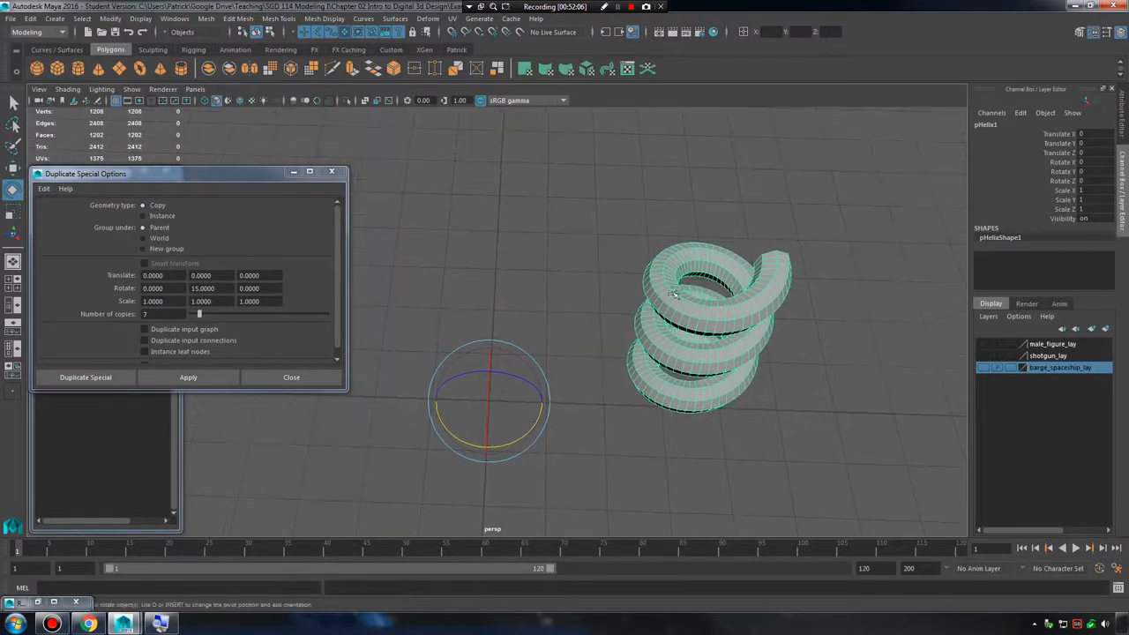
Try duplicating the helix radially around the world origin with 7 copies at 15-degree Y increments, and undo the duplication.
left_click_drag(220, 289, 139, 315)
left_click(212, 380)
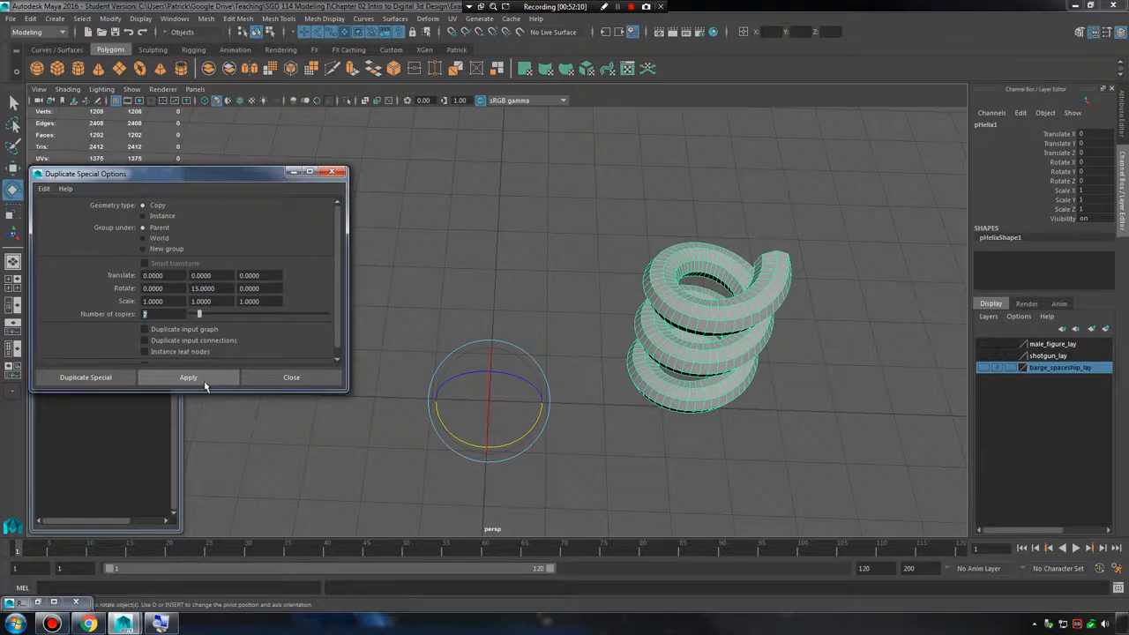
left_click(213, 381)
scroll(728, 292, "down", 4)
left_click_drag(728, 292, 617, 374, "alt")
left_click(706, 349)
left_click_drag(454, 327, 519, 311, "alt")
key("ctrl+z")
key("ctrl+z")
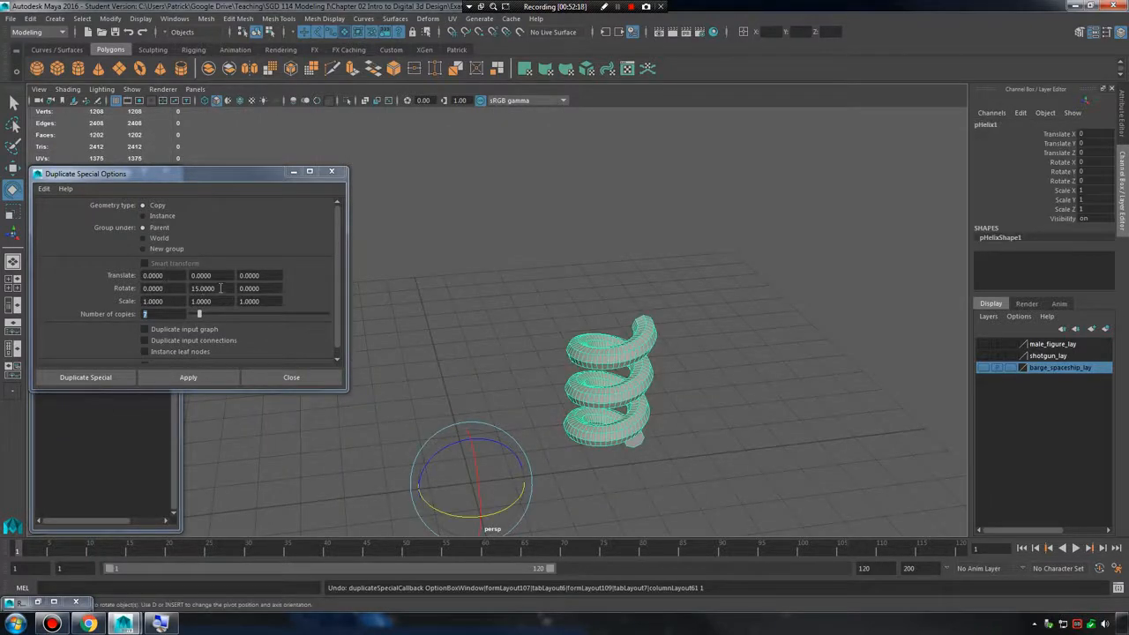
Reset the Duplicate Special Y rotation to 0.
left_click_drag(226, 288, 89, 281)
type("0")
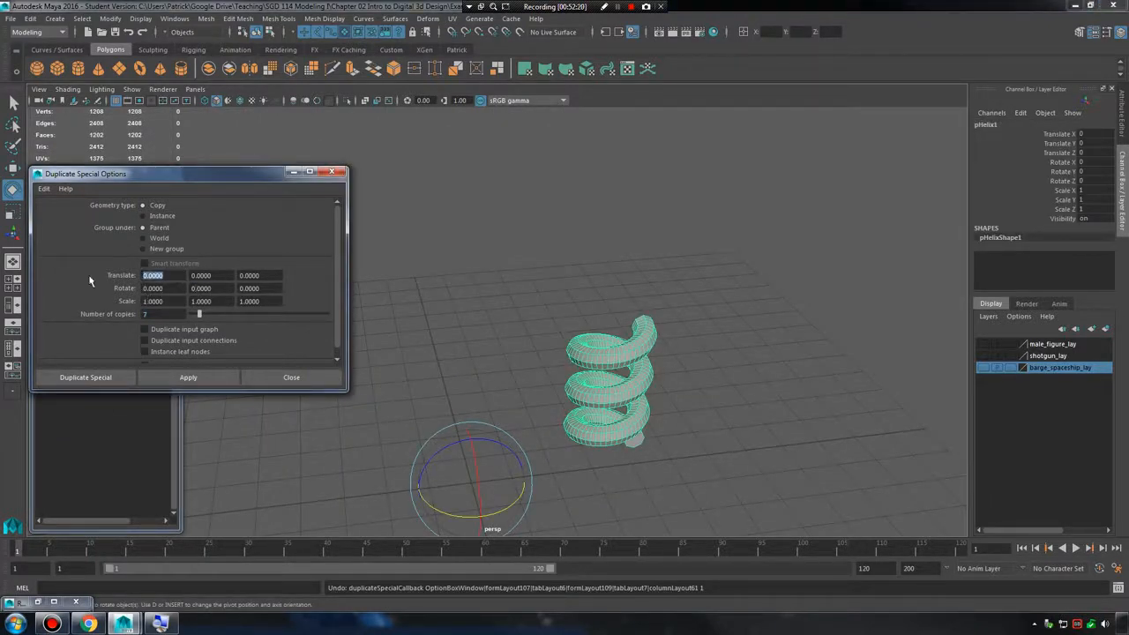
middle_click_drag(500, 337, 411, 299, "alt")
right_click_drag(411, 300, 521, 294, "alt")
middle_click_drag(510, 324, 536, 296, "alt")
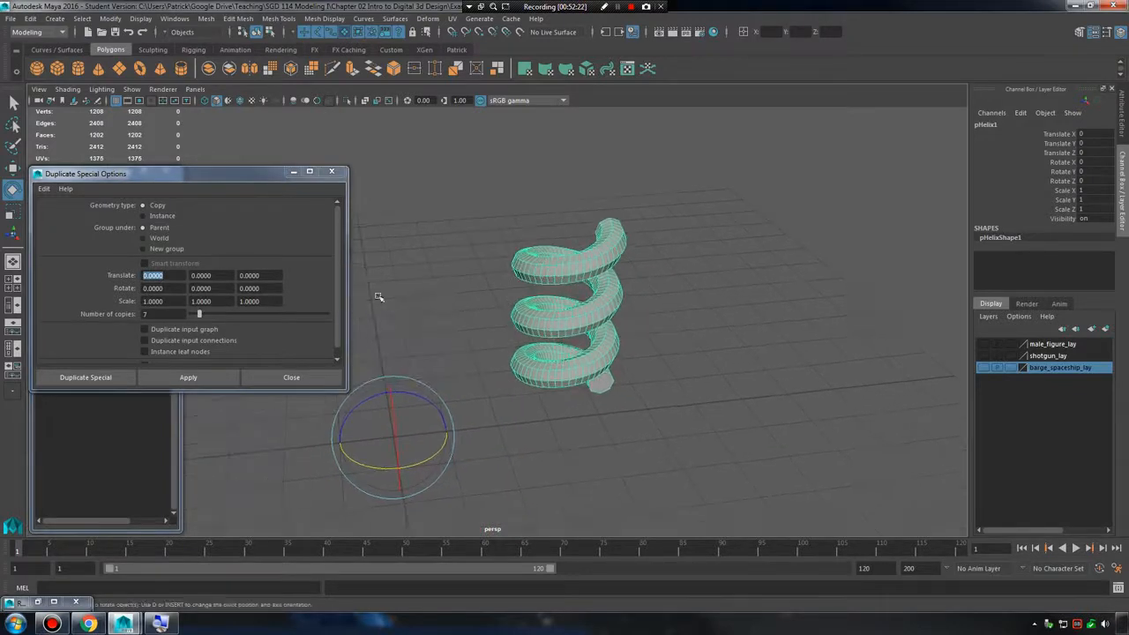
Set the Duplicate Special X translation to 4 for each copy.
left_click(164, 275)
double_click(171, 276)
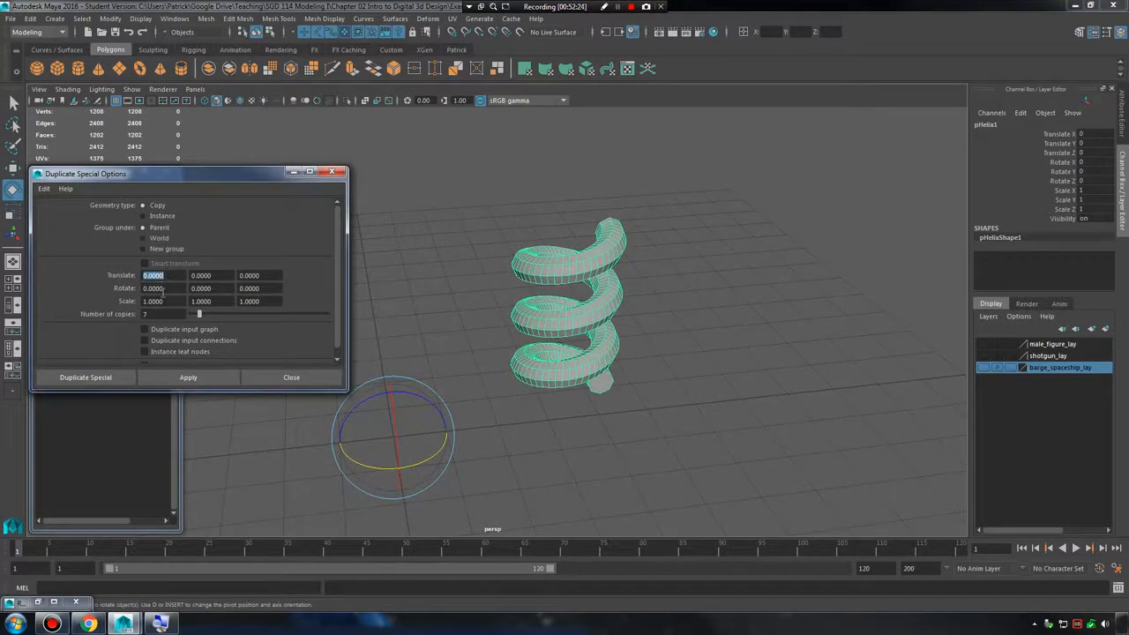
left_click(165, 290)
double_click(172, 278)
left_click(220, 275)
key("Tab")
left_click(171, 275)
left_click(221, 275)
left_click(269, 275)
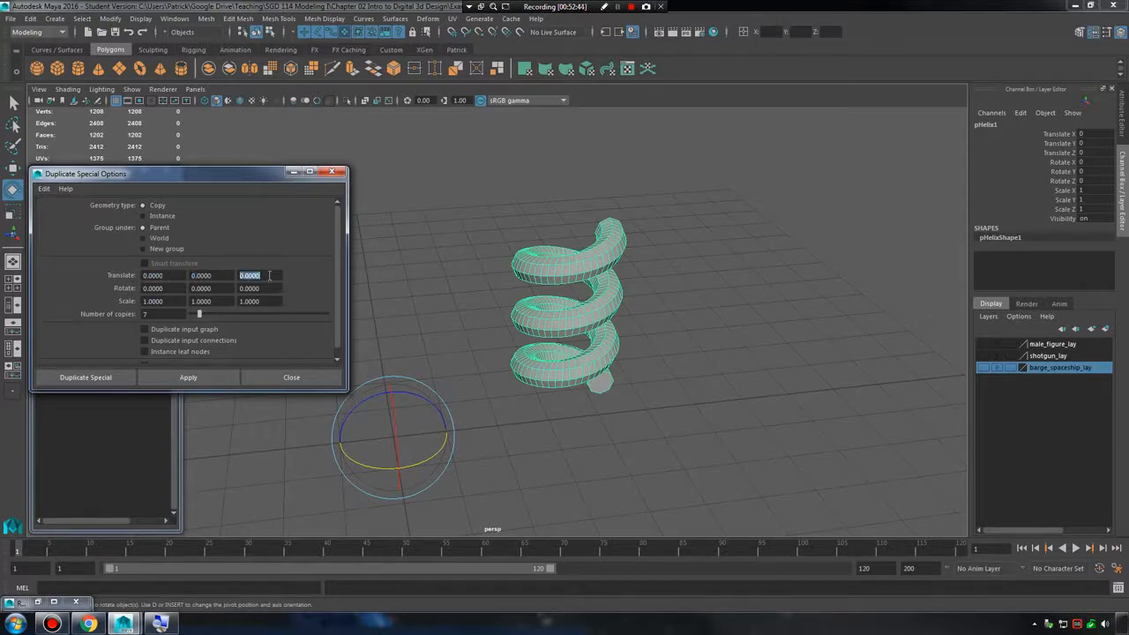
left_click(160, 275)
type("4")
Try making 68 linear copies of the helix along X with Duplicate Special, inspect the row, and undo it.
left_click_drag(202, 325, 283, 319)
left_click(204, 376)
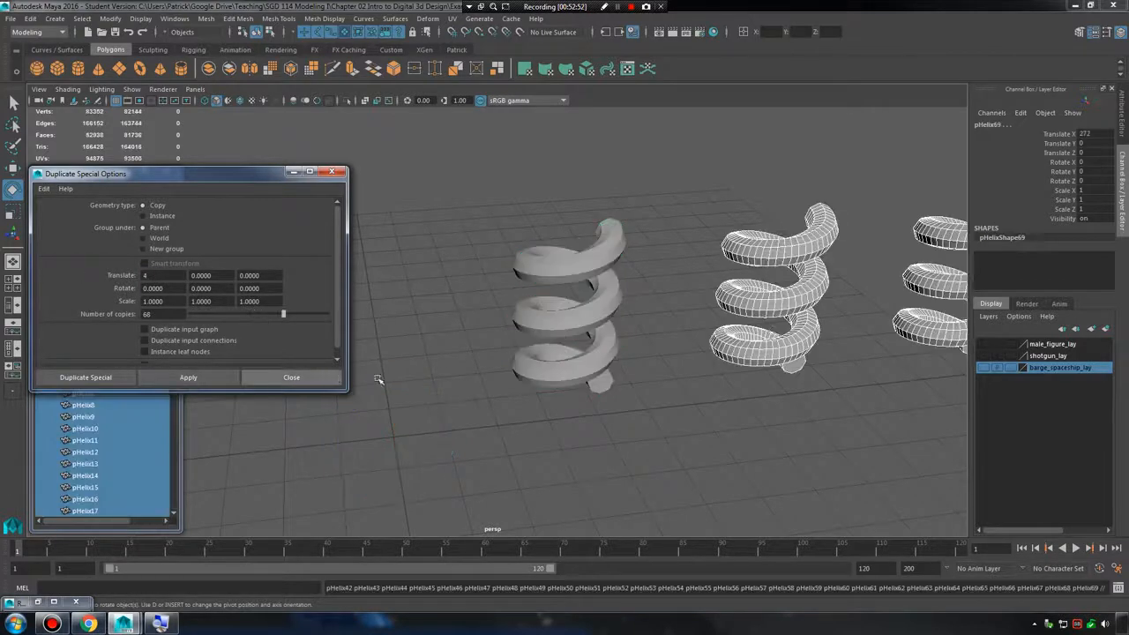
right_click_drag(805, 363, 587, 363, "alt")
left_click_drag(587, 363, 744, 403, "alt")
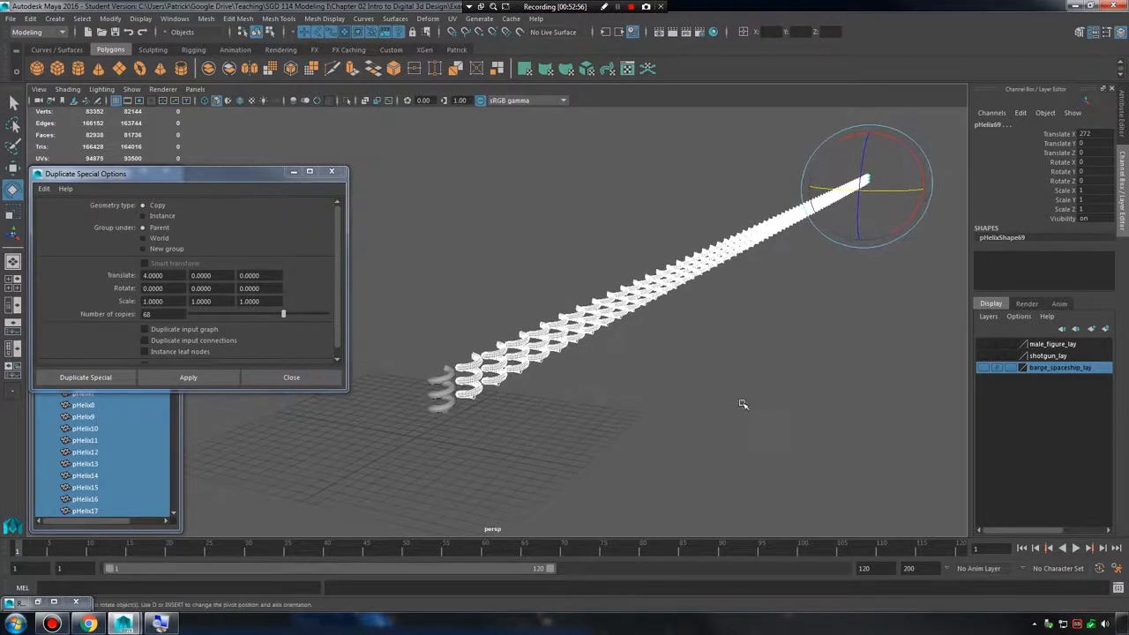
key("ctrl+z")
left_click_drag(486, 370, 519, 328, "alt")
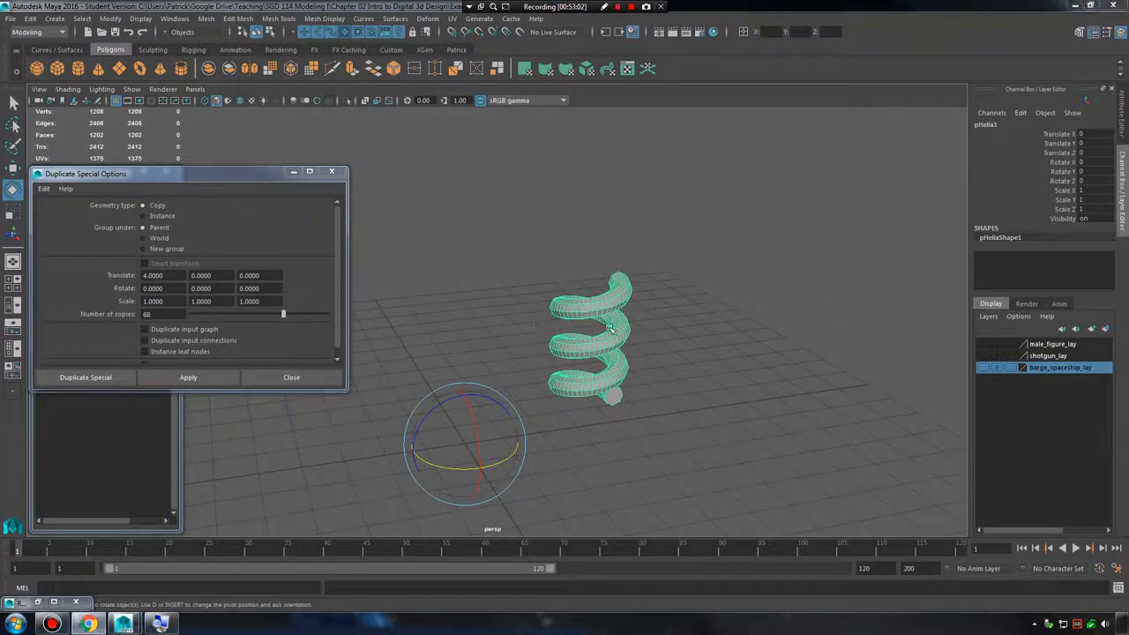
Close the Duplicate Special options and start a new scene without saving the current one.
left_click(333, 172)
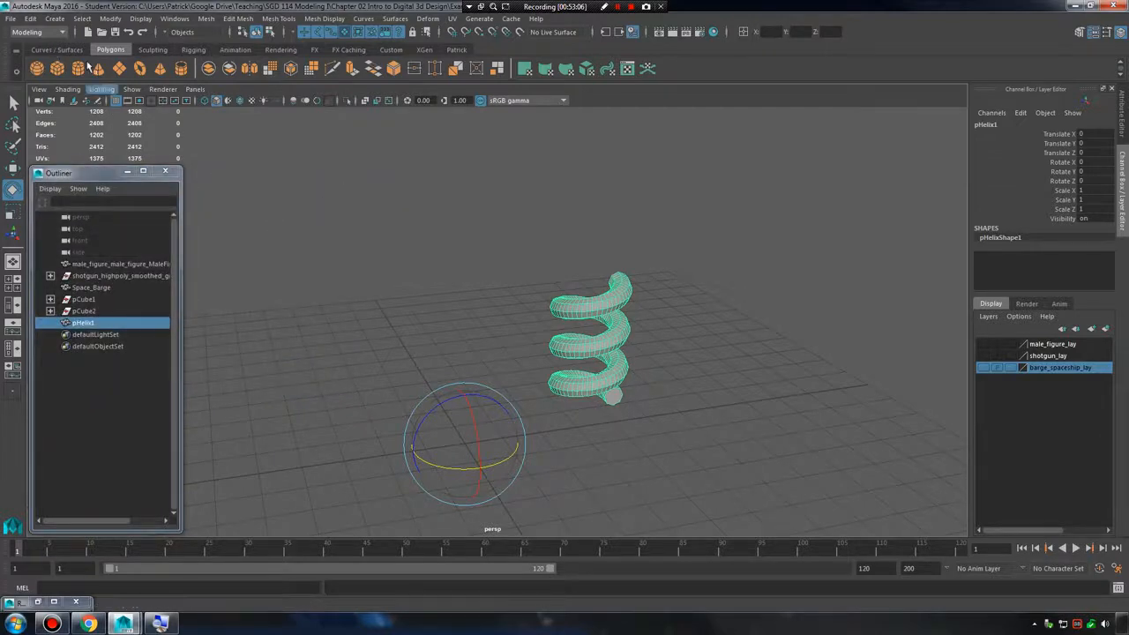
left_click(12, 18)
left_click(42, 42)
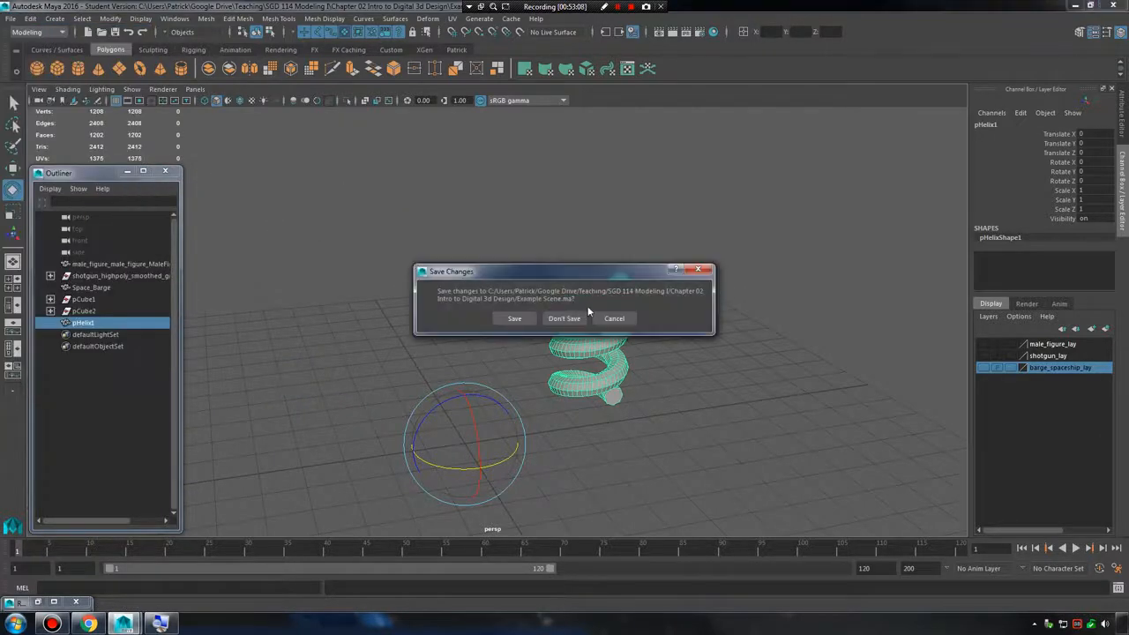
left_click(569, 318)
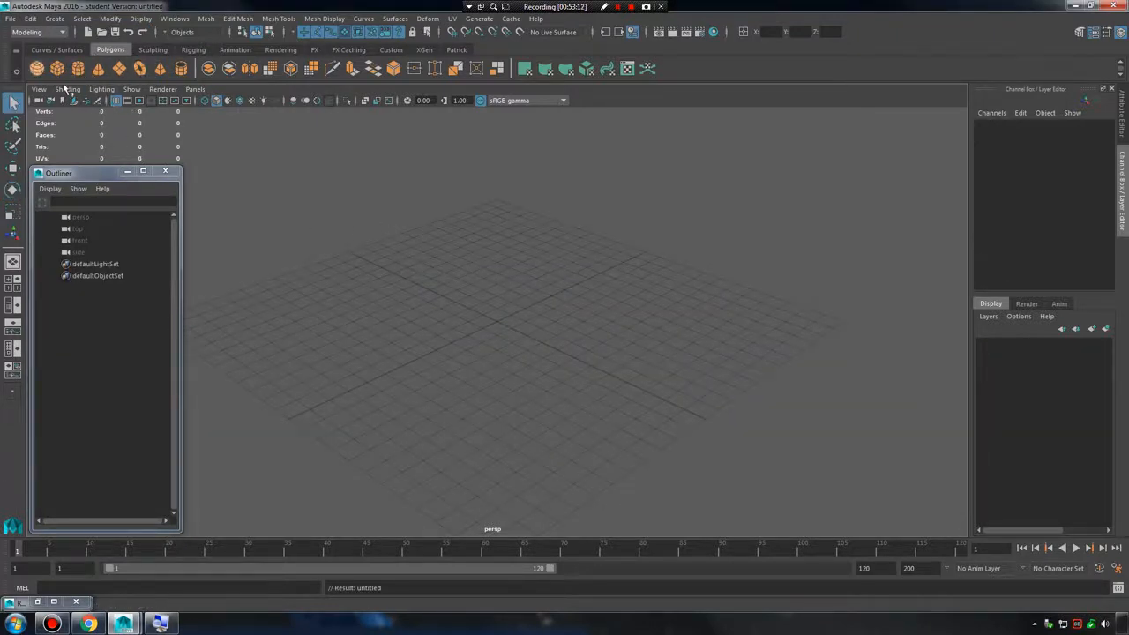
Create a polygon cube at the origin of the empty scene, discarding the sphere made first.
left_click(37, 68)
key("Delete")
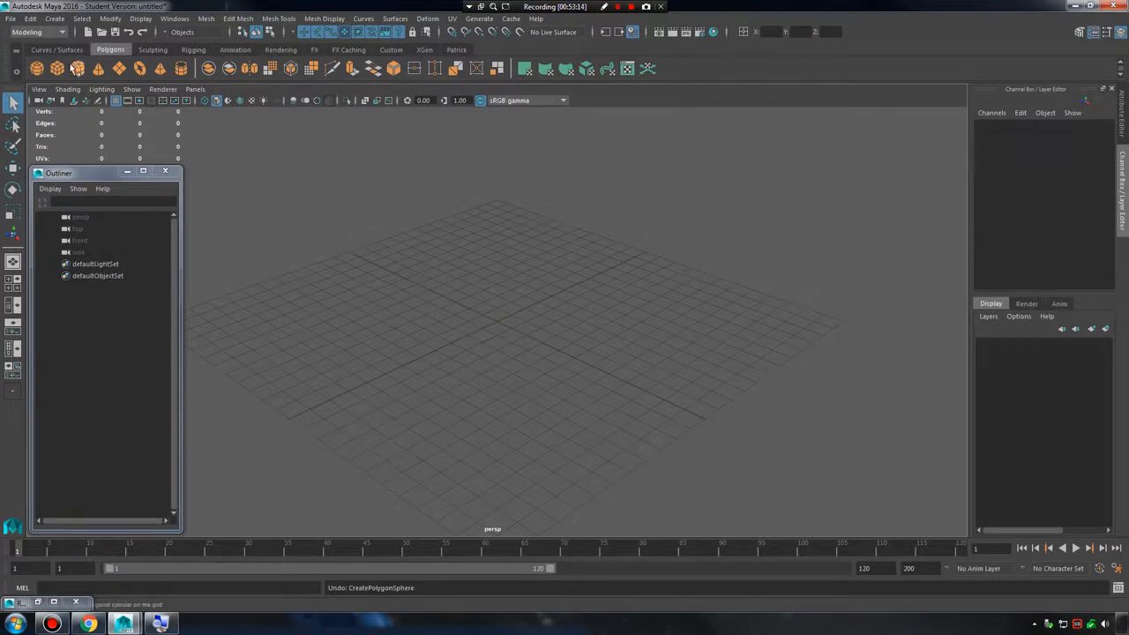
left_click(58, 68)
key("f")
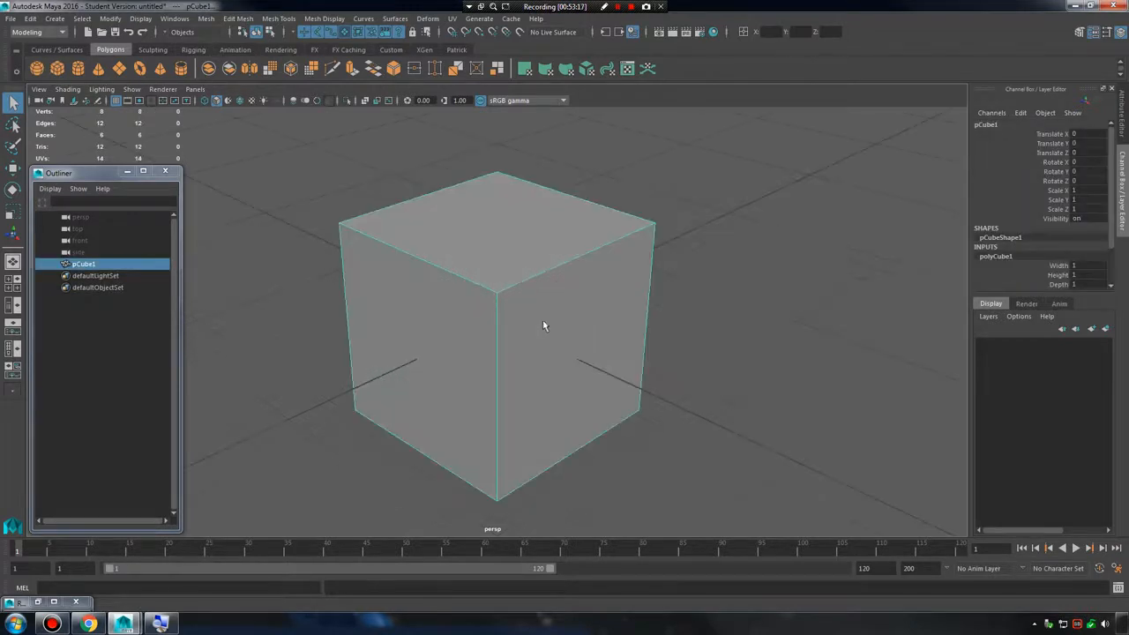
right_click_drag(604, 309, 407, 280, "alt")
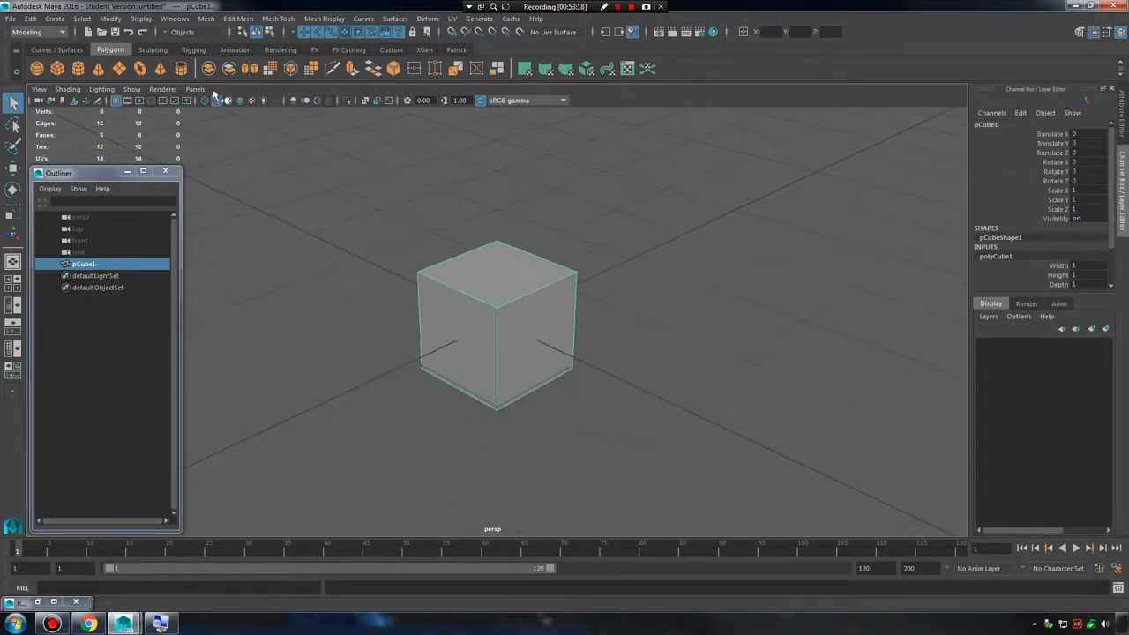
Create a polygon cylinder and move it behind the cube along Z to about -3.29.
left_click(77, 67)
key("w")
left_click_drag(469, 320, 672, 225)
Create a polygon cone and move it behind the cylinder along Z to about -7.63.
left_click(99, 68)
right_click_drag(578, 352, 499, 364, "alt")
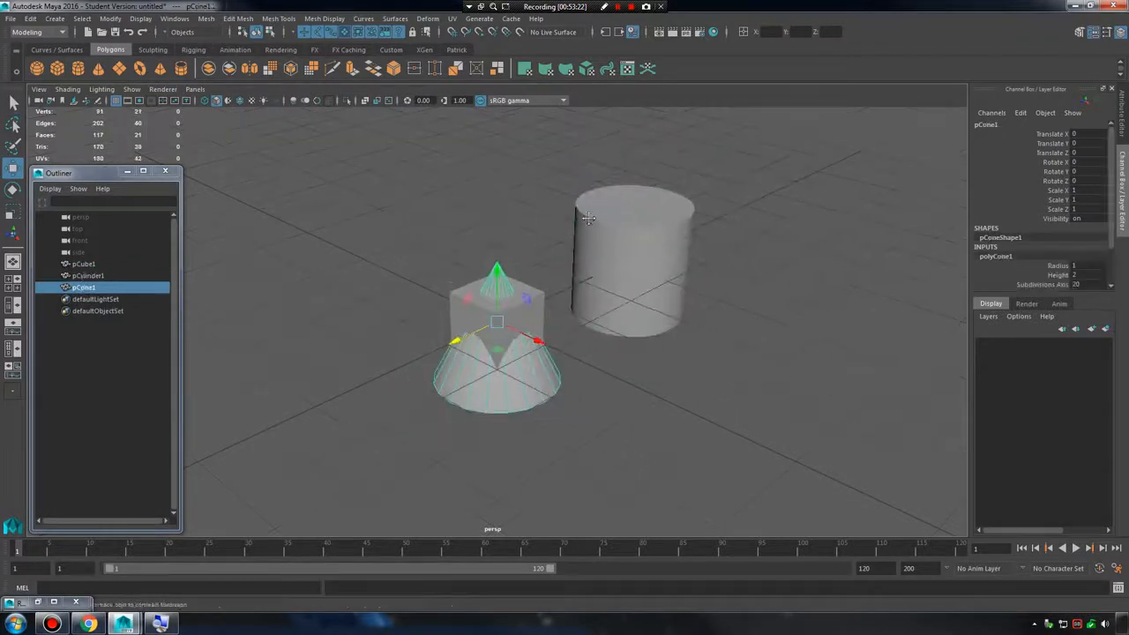
middle_click_drag(499, 365, 441, 396, "alt")
left_click_drag(388, 376, 710, 261)
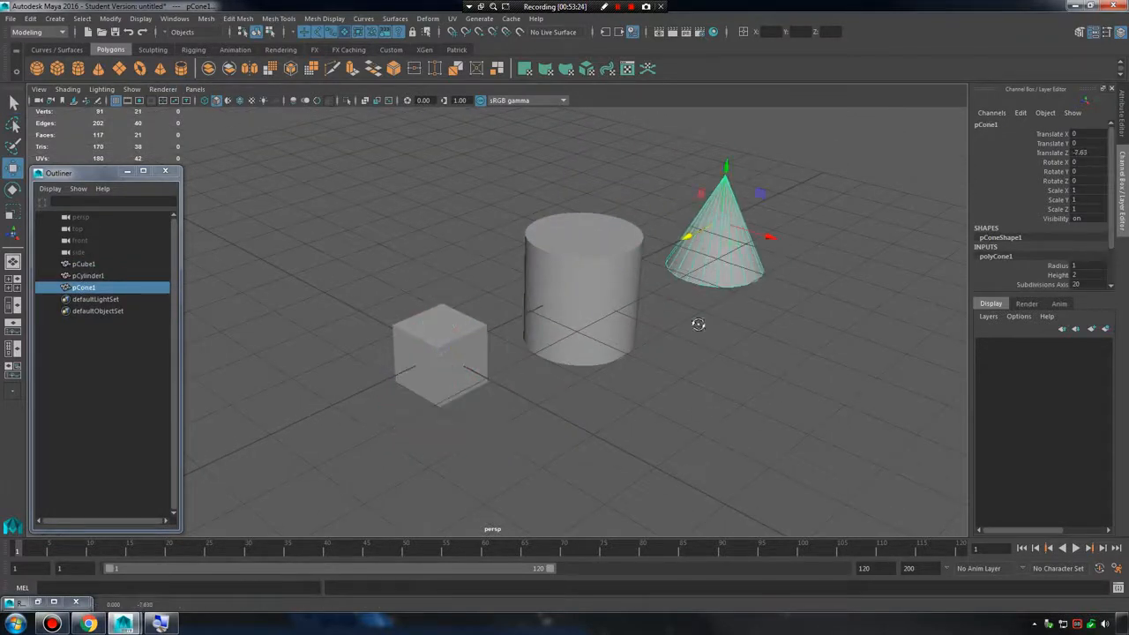
Inspect the cube, cylinder and cone from several angles and clear the selection.
mouse_move(698, 323)
left_mouse_down("alt")
mouse_move(700, 305)
mouse_move(699, 319)
left_mouse_up("alt")
right_click_drag(401, 294, 582, 315, "alt")
middle_click_drag(583, 314, 574, 328, "alt")
left_click_drag(575, 328, 647, 313, "alt")
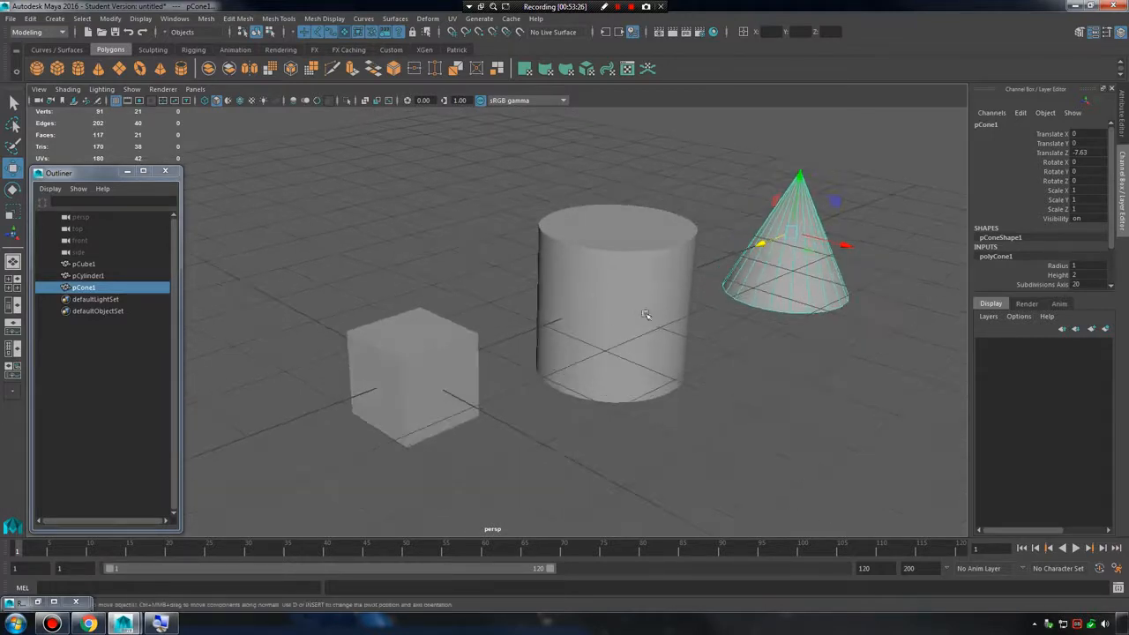
right_click_drag(647, 313, 624, 322, "alt")
middle_click_drag(624, 323, 600, 345, "alt")
left_click_drag(599, 345, 628, 340, "alt")
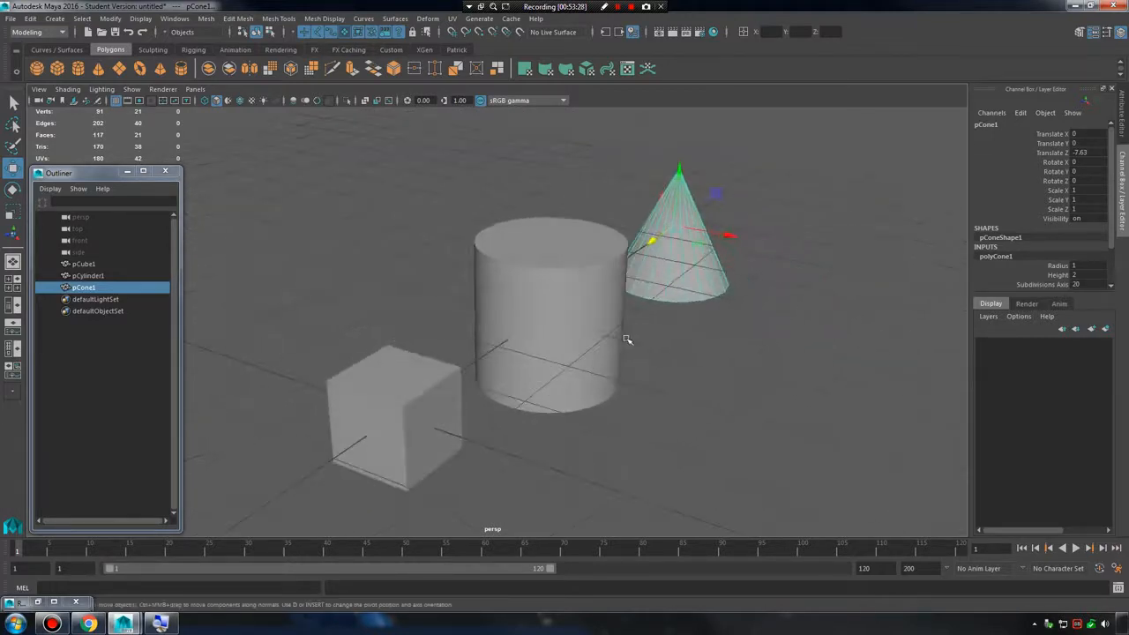
left_click(708, 370)
left_click(249, 274)
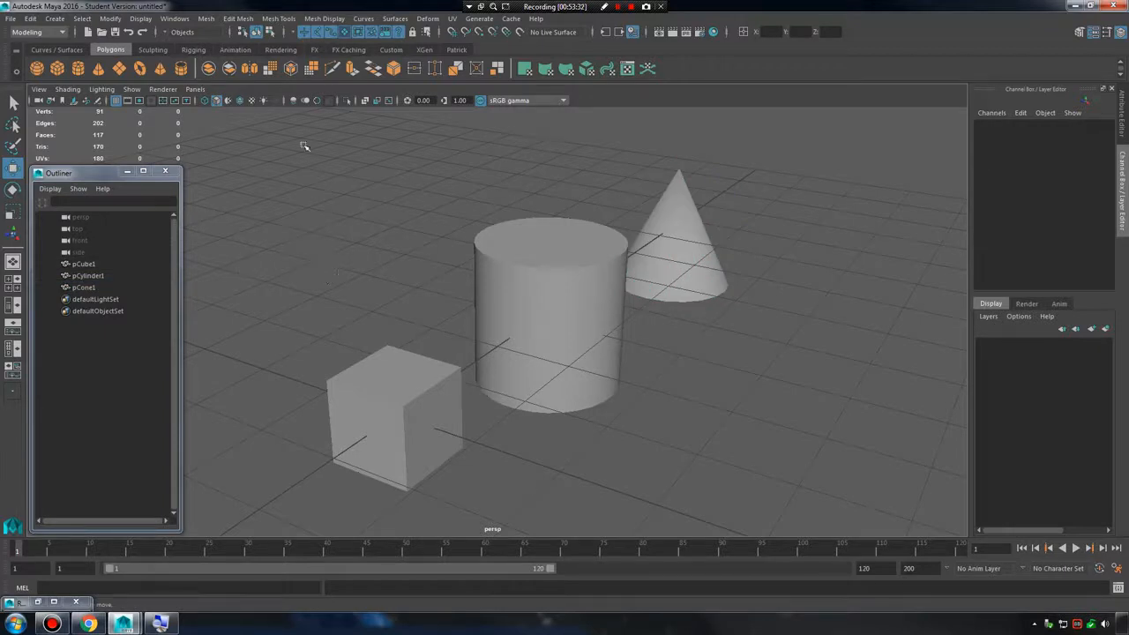
Select the three primitives together and one by one from the Outliner to match each name to its object, and clear the selection.
left_click_drag(303, 145, 819, 478)
left_click(741, 417)
left_click(99, 264)
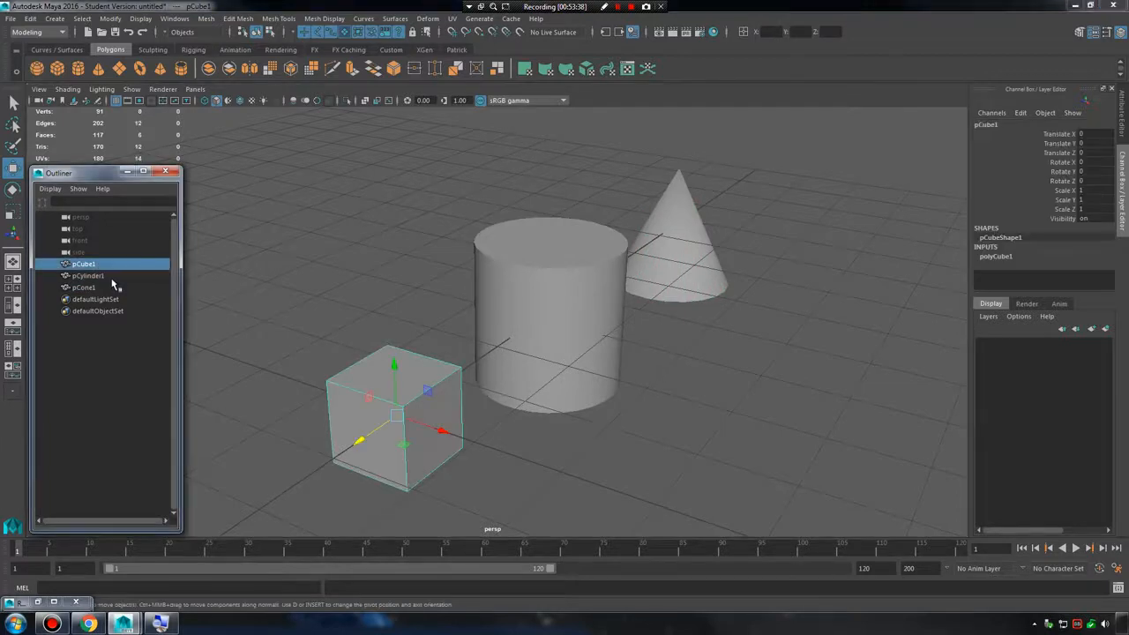
left_click(109, 276)
left_click(109, 289)
left_click(348, 278)
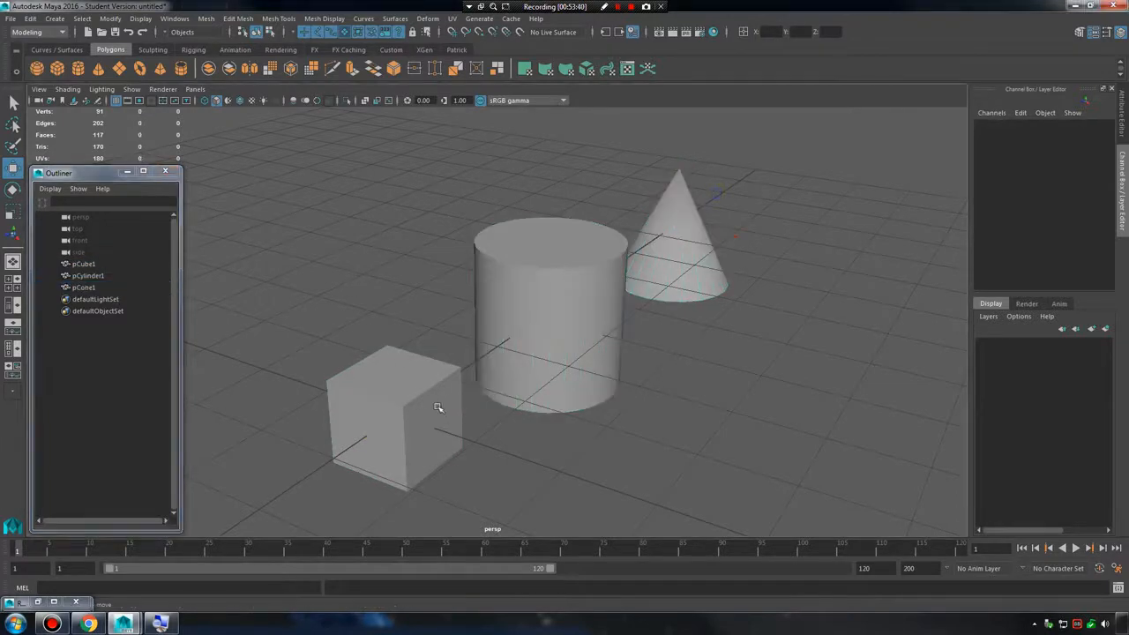
Rename the cube as cube_mesh_001 in the Outliner.
left_click(457, 392)
double_click(88, 265)
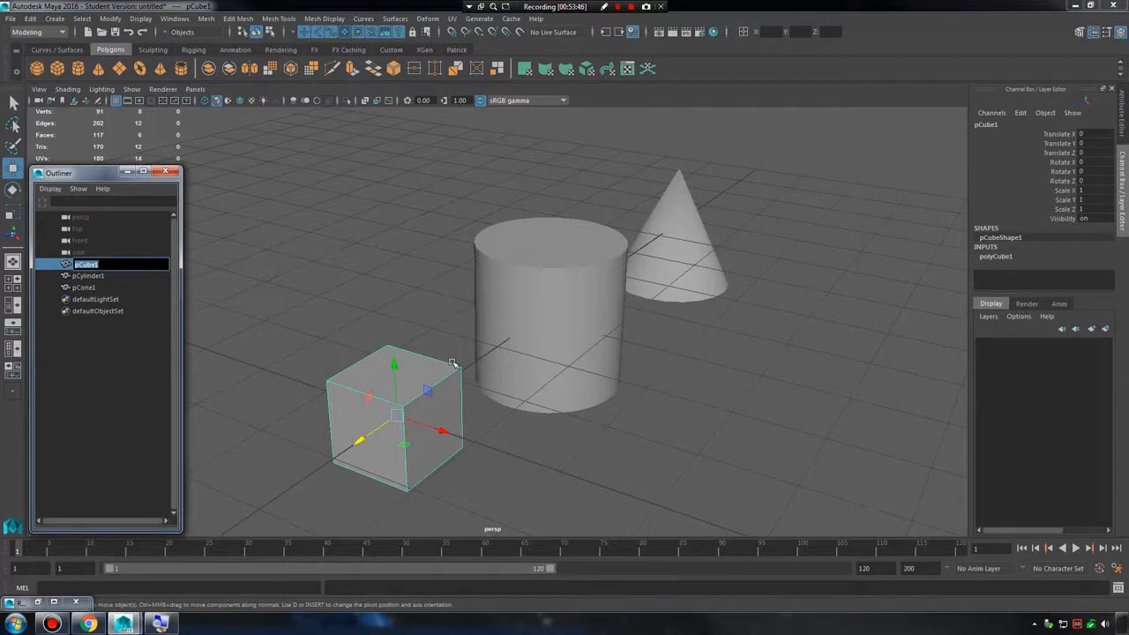
type("Cub")
key("BackSpace")
key("BackSpace")
key("BackSpace")
key("BackSpace")
key("BackSpace")
key("BackSpace")
key("BackSpace")
key("BackSpace")
key("BackSpace")
key("BackSpace")
key("BackSpace")
key("Return")
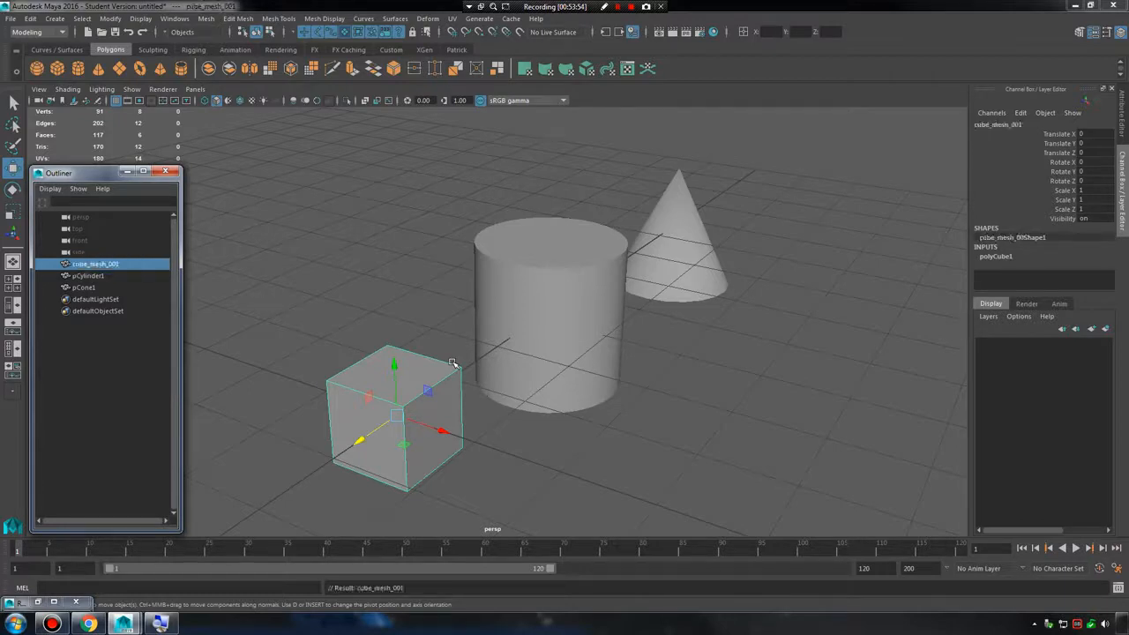
Rename the cylinder as cly_mesh_001 in the Outliner.
double_click(95, 276)
type("c")
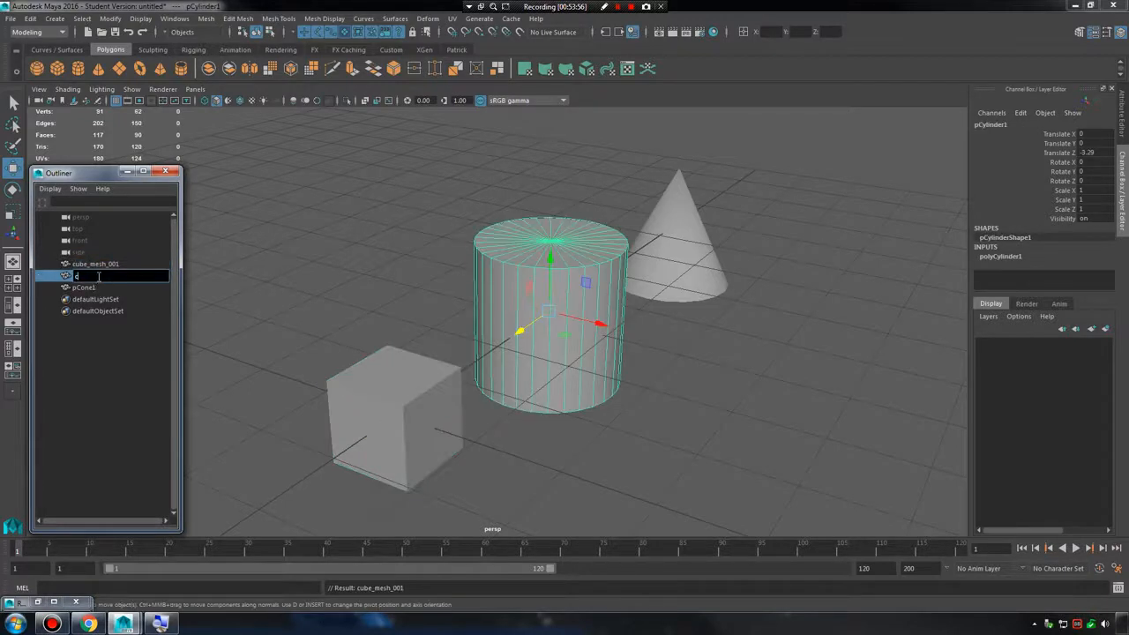
type("ly_mesh_001")
key("Return")
Rename the cone as cone_mesh_001 in the Outliner.
double_click(92, 290)
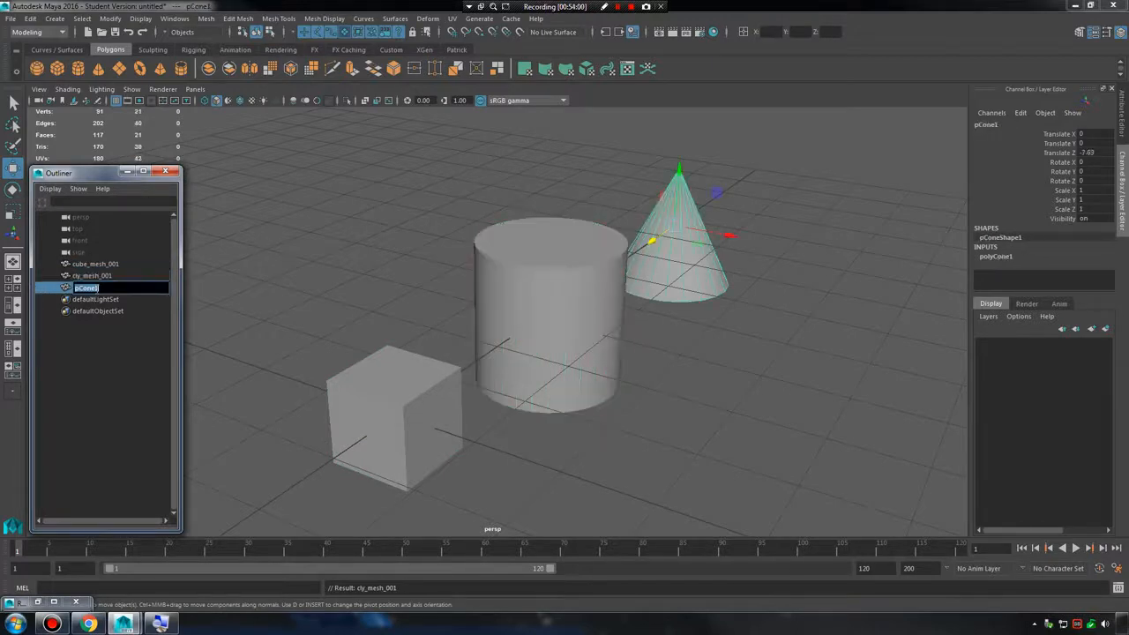
type("cone_mesh_001")
key("Return")
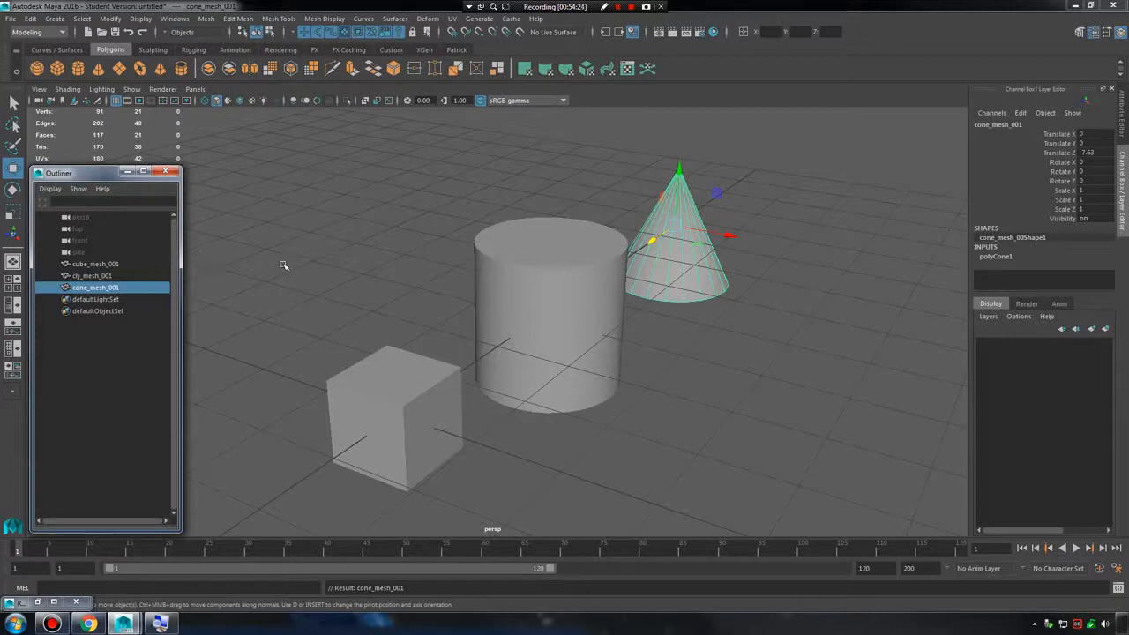
Select the cylinder, cube and cone in turn from the Outliner to match their new names to the objects, and clear the selection.
left_click(110, 276)
left_click(104, 264)
left_click(104, 277)
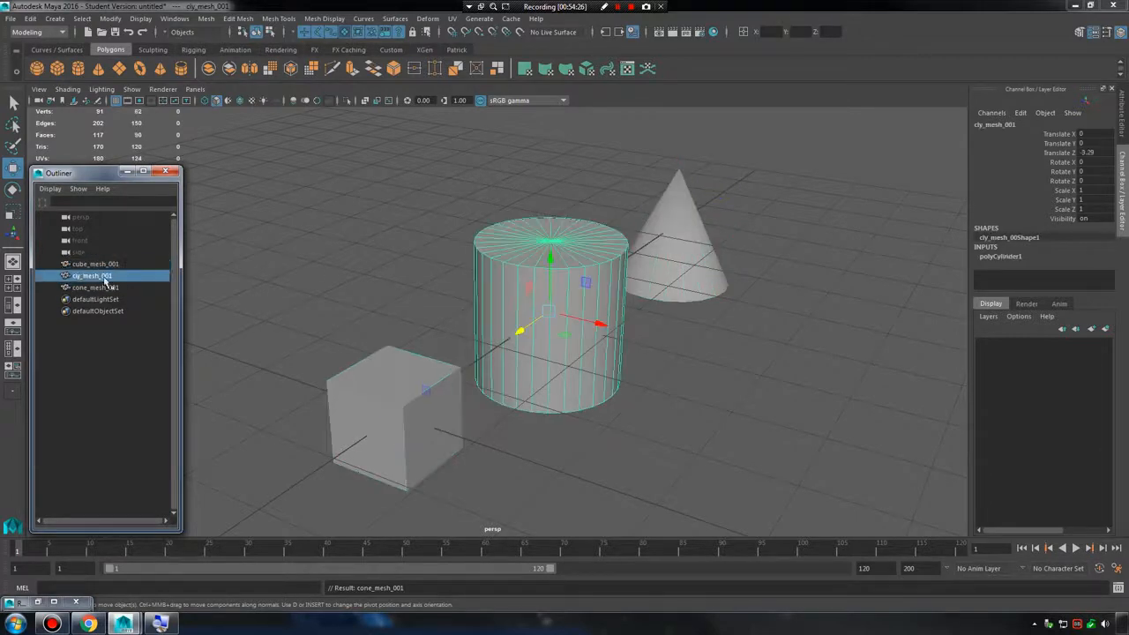
left_click(108, 288)
left_click(104, 264)
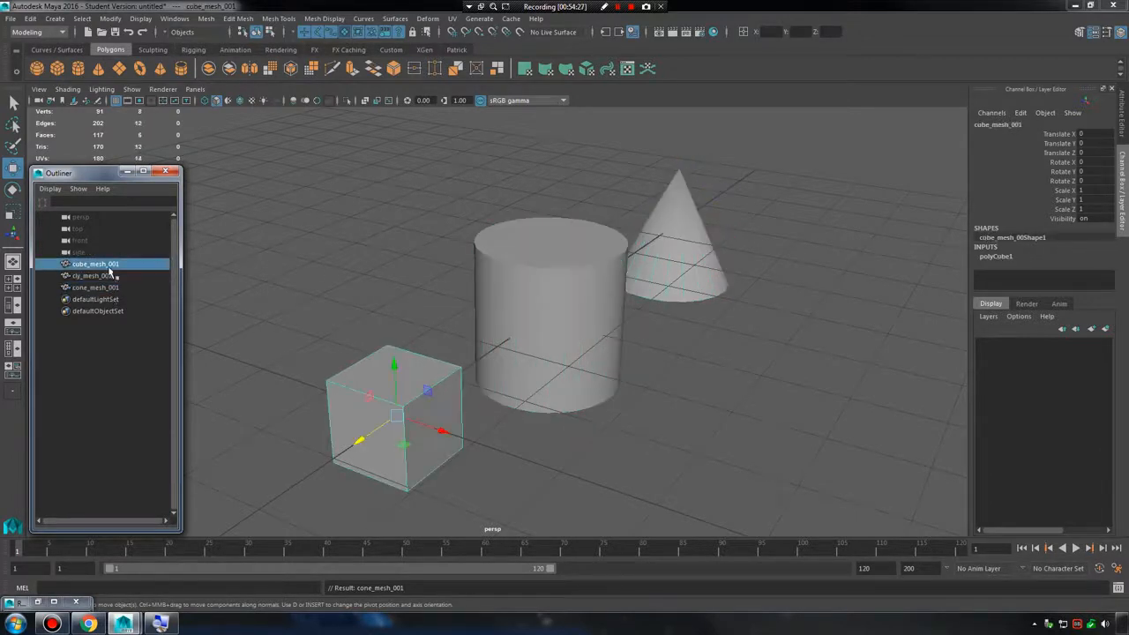
left_click(176, 19)
left_click(221, 119)
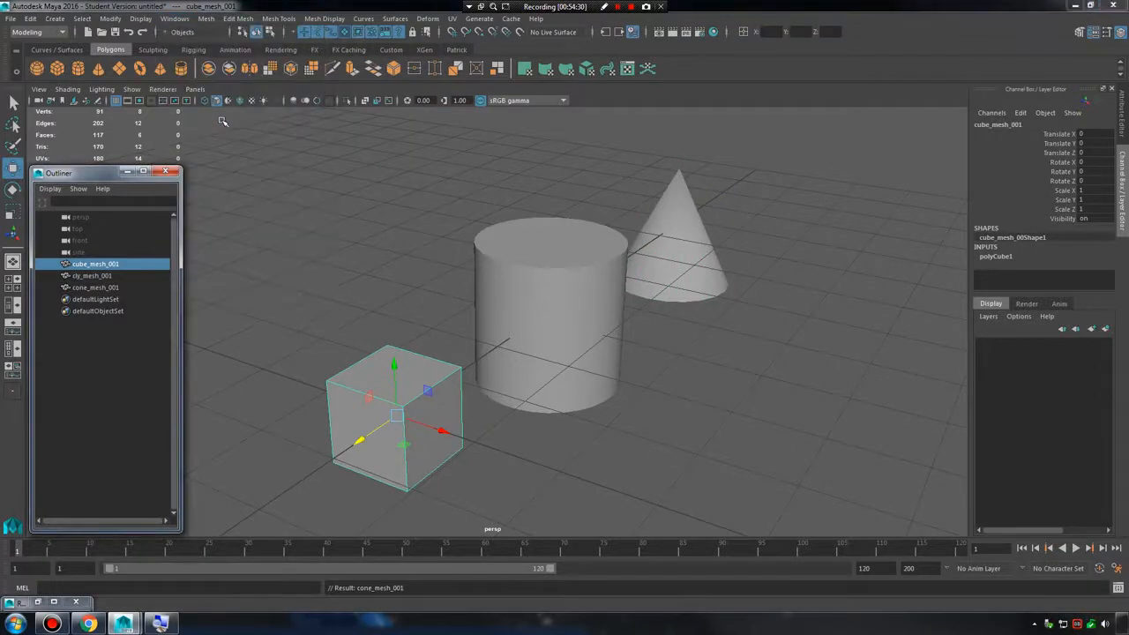
left_click(102, 276)
left_click(100, 337)
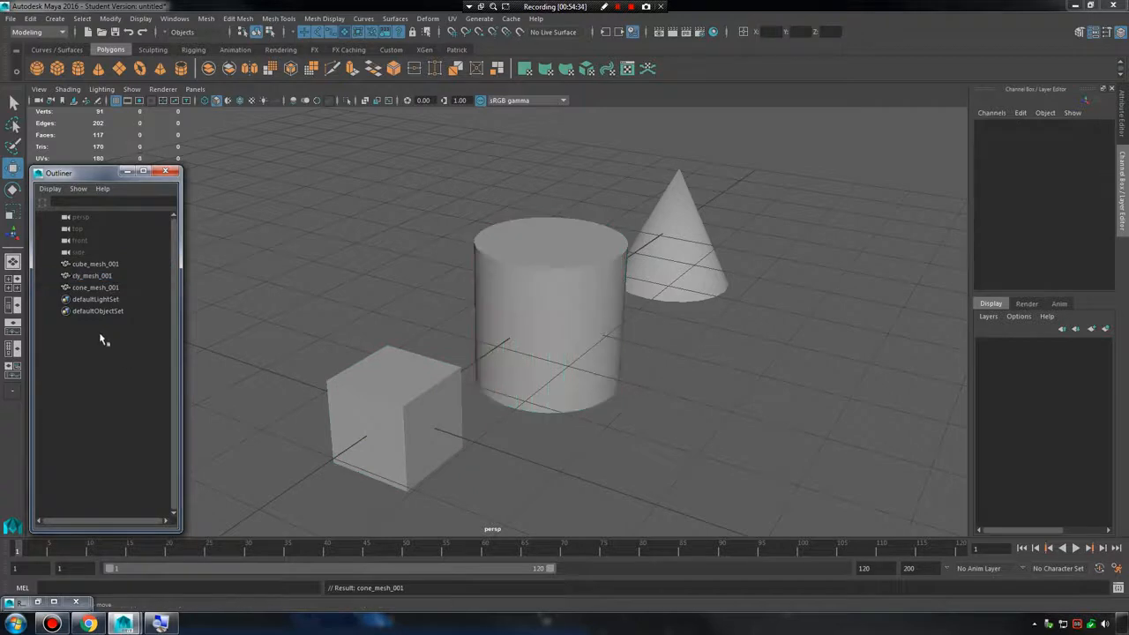
Reorder the Outliner list so that cly_mesh_001 sits below cone_mesh_001.
left_click(102, 278)
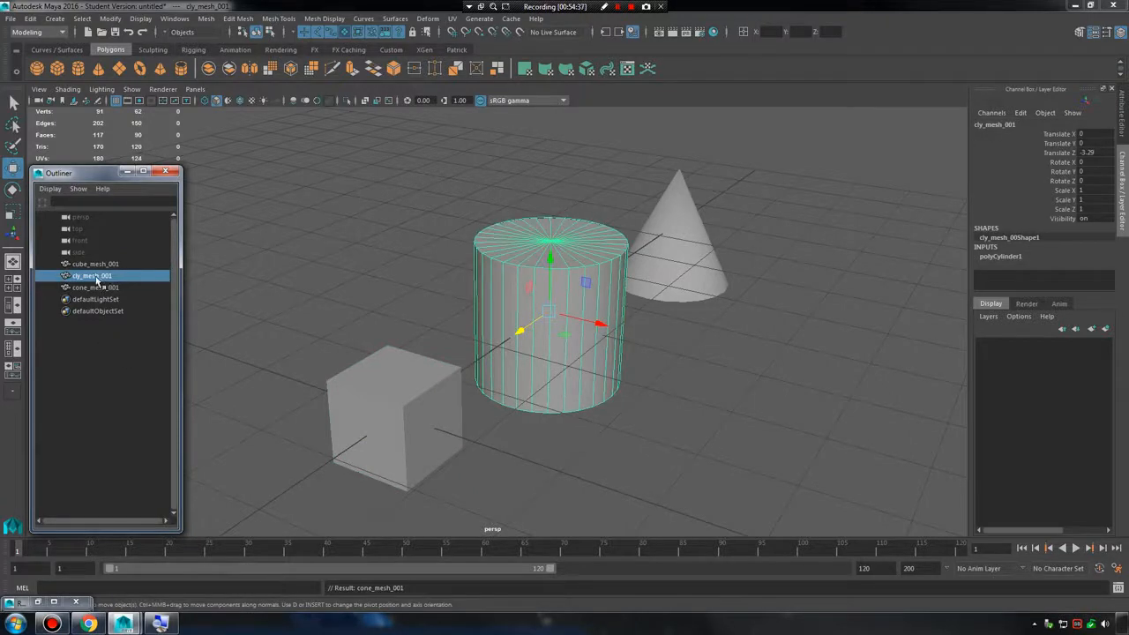
middle_click_drag(93, 279, 88, 293)
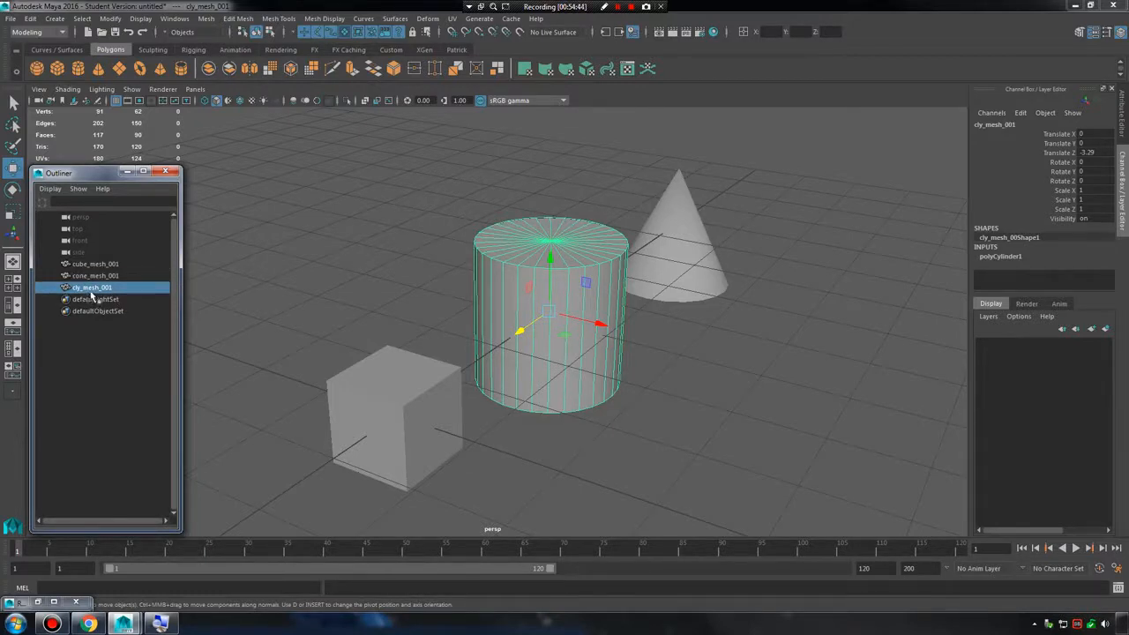
Parent the cube under the cone in the Outliner, expand the cone's hierarchy, and select the parent and the child in turn.
left_click(97, 265)
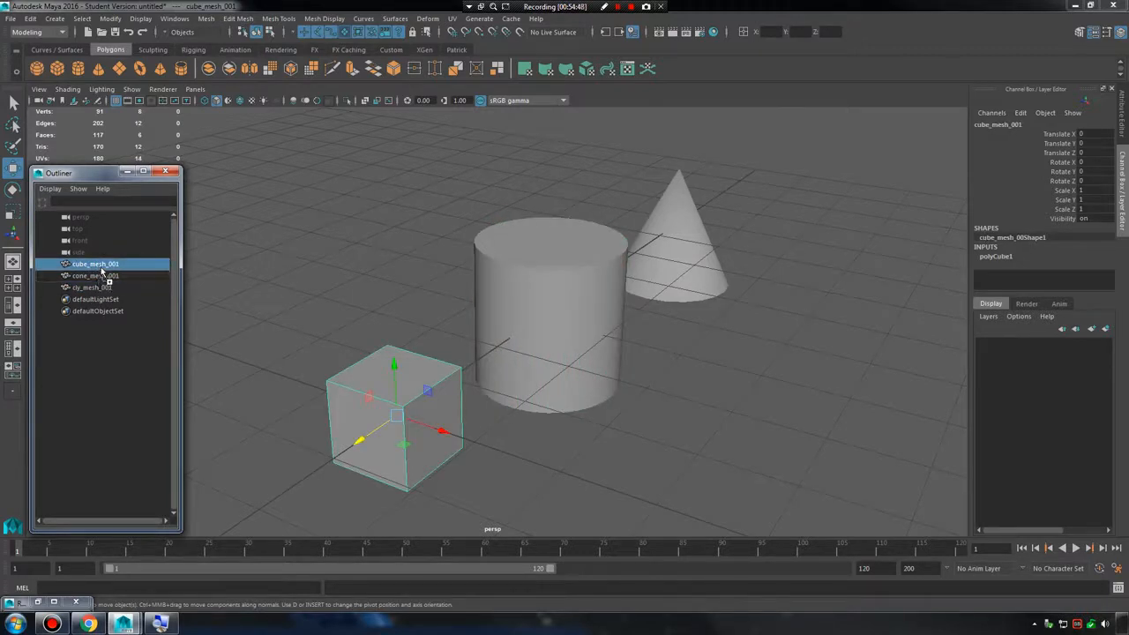
middle_click_drag(100, 267, 100, 280)
left_click(51, 264)
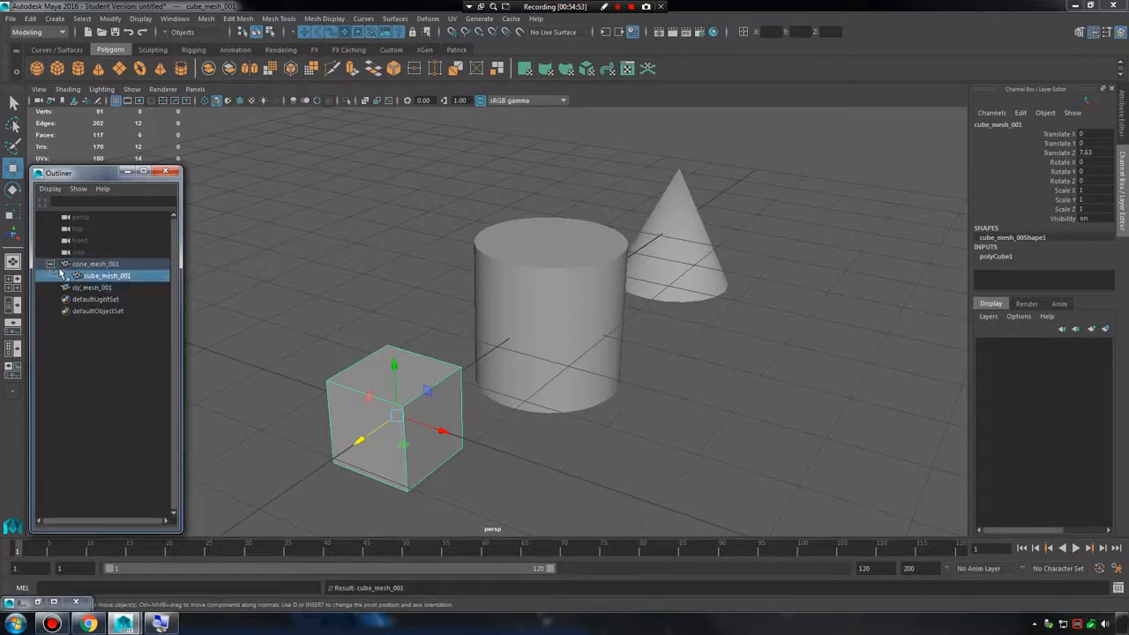
left_click(95, 267)
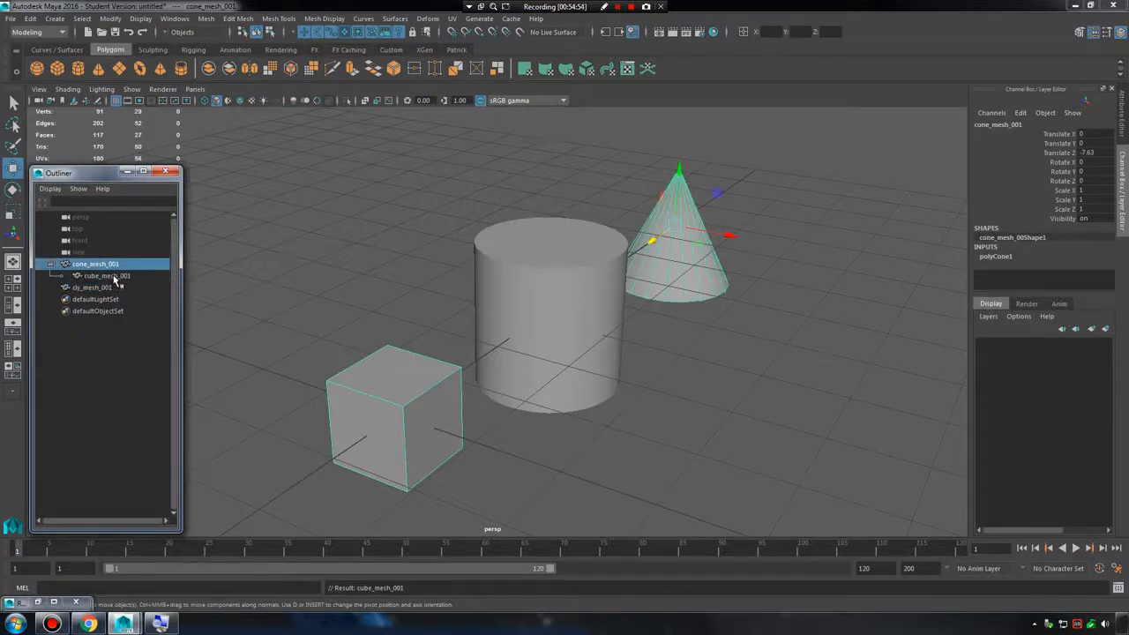
left_click(112, 276)
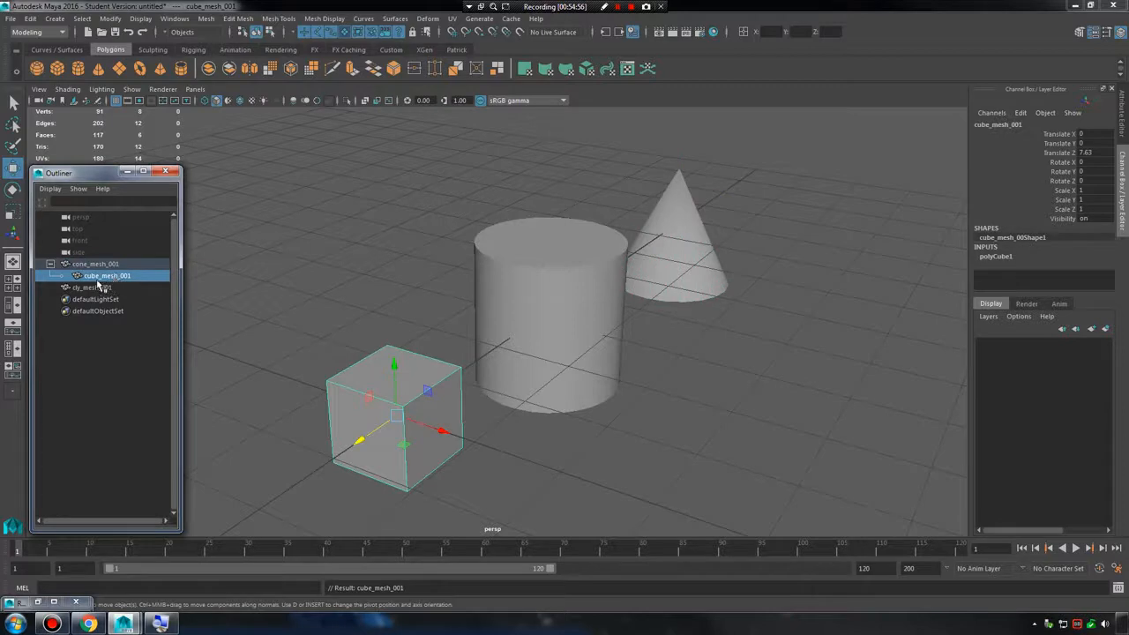
Move the parent cone along X to about 2.19 and back to about -0.47 to test the parenting.
left_click(111, 266)
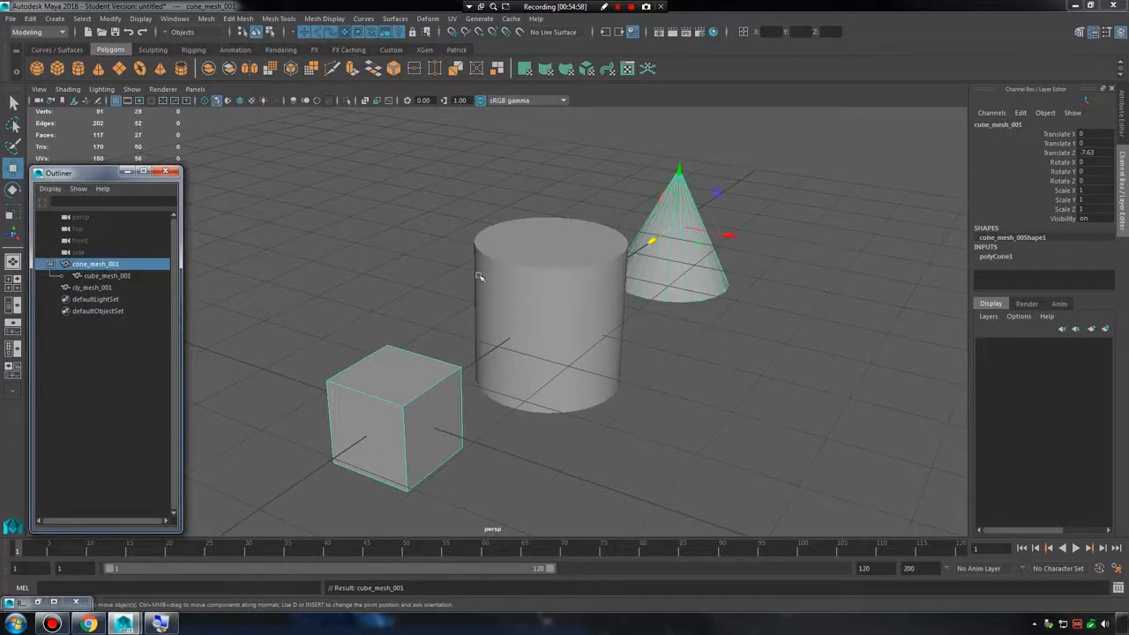
left_click_drag(732, 236, 841, 378)
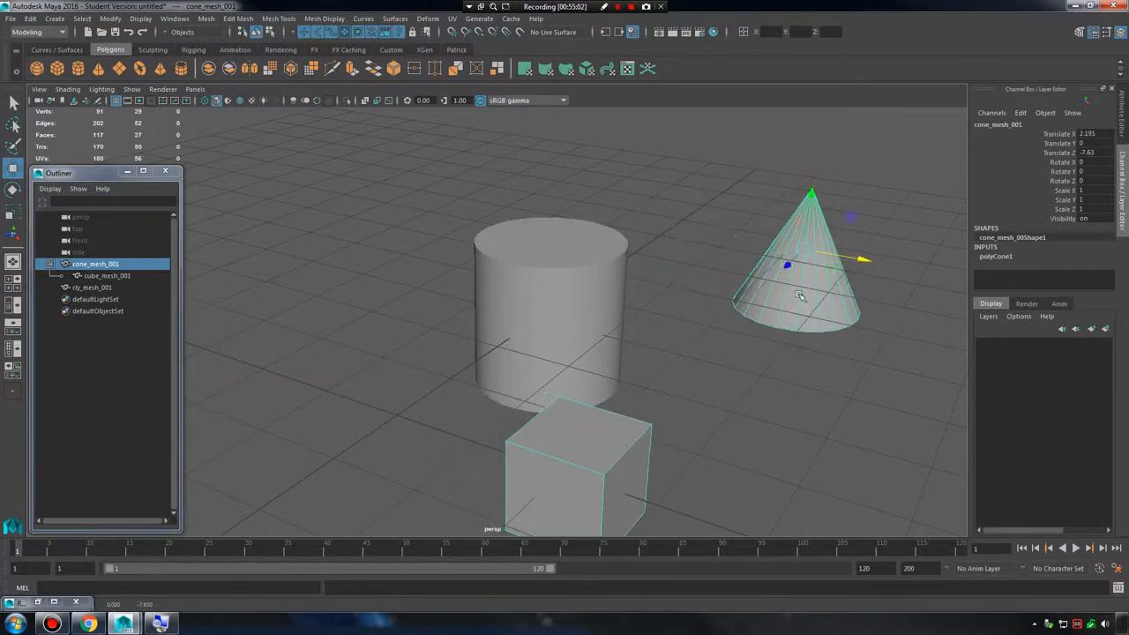
left_click_drag(862, 261, 591, 326)
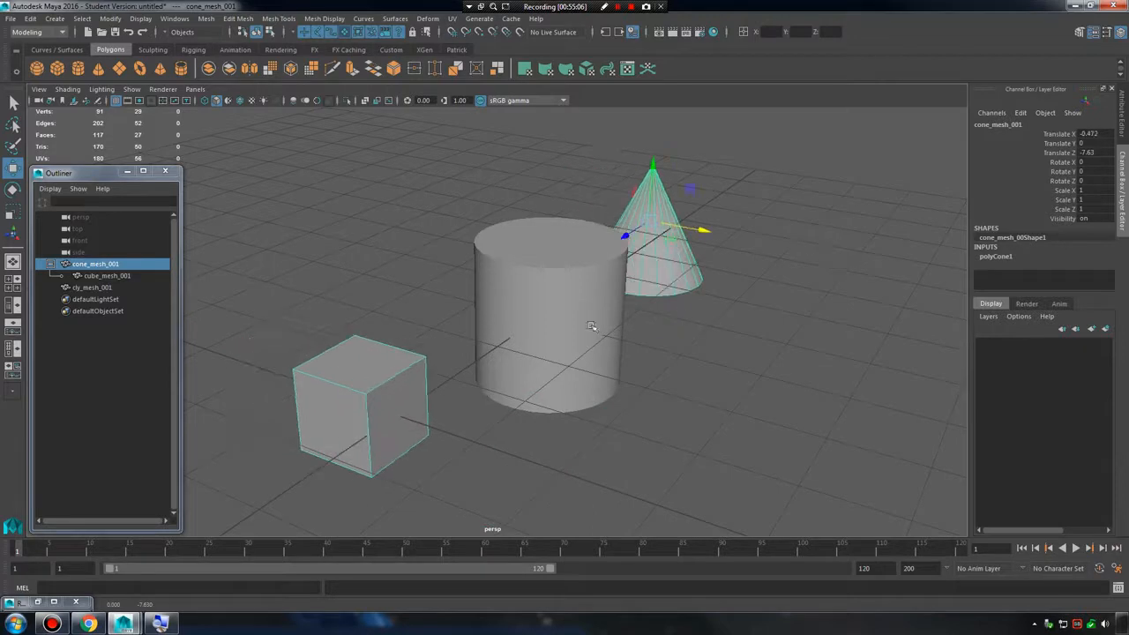
Undo the cone's moves and the cube's parenting, and clear the selection.
key("ctrl+z")
key("ctrl+z")
key("ctrl+z")
key("ctrl+z")
key("ctrl+z")
key("ctrl+z")
key("ctrl+z")
key("ctrl+z")
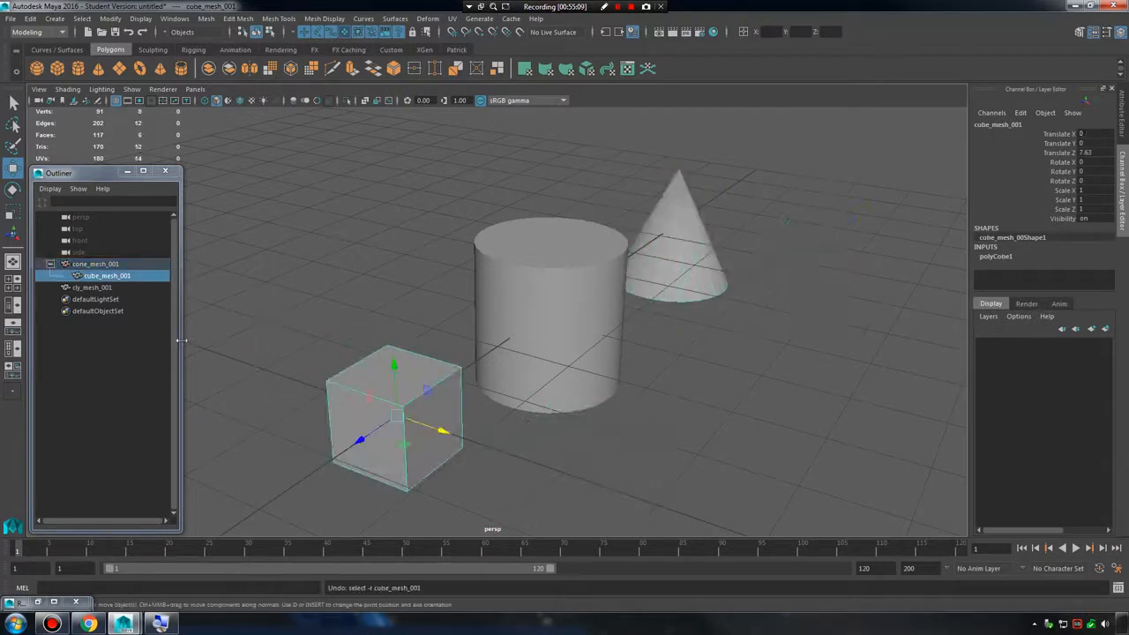
left_click(104, 396)
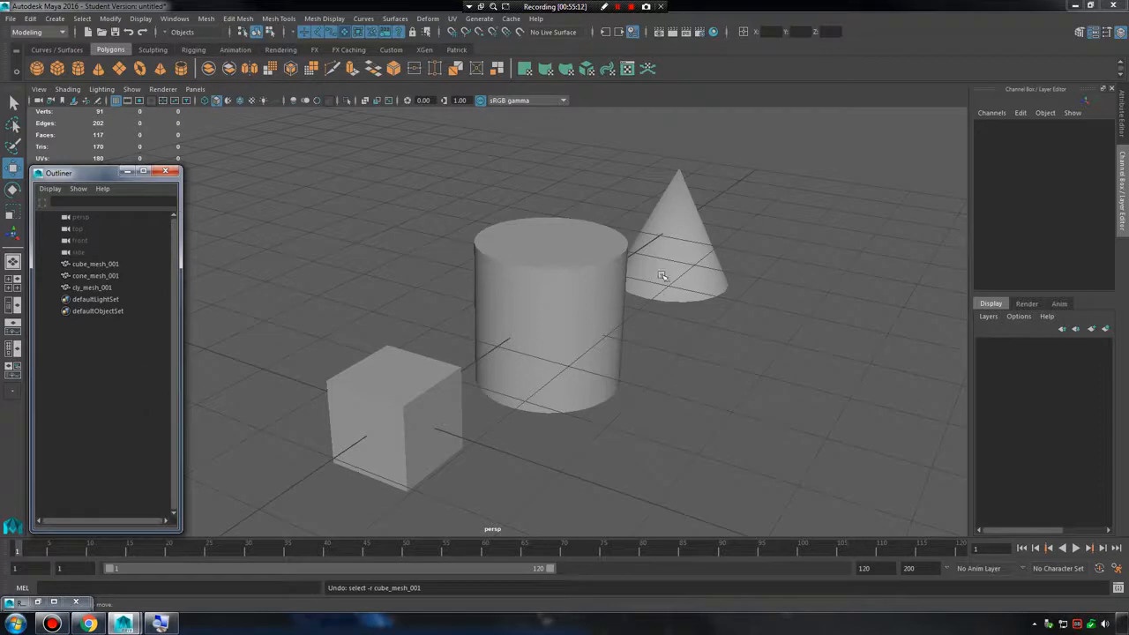
Group the cylinder and the cone together, and expand and collapse the new group in the Outliner to check its contents.
left_click_drag(532, 169, 804, 429)
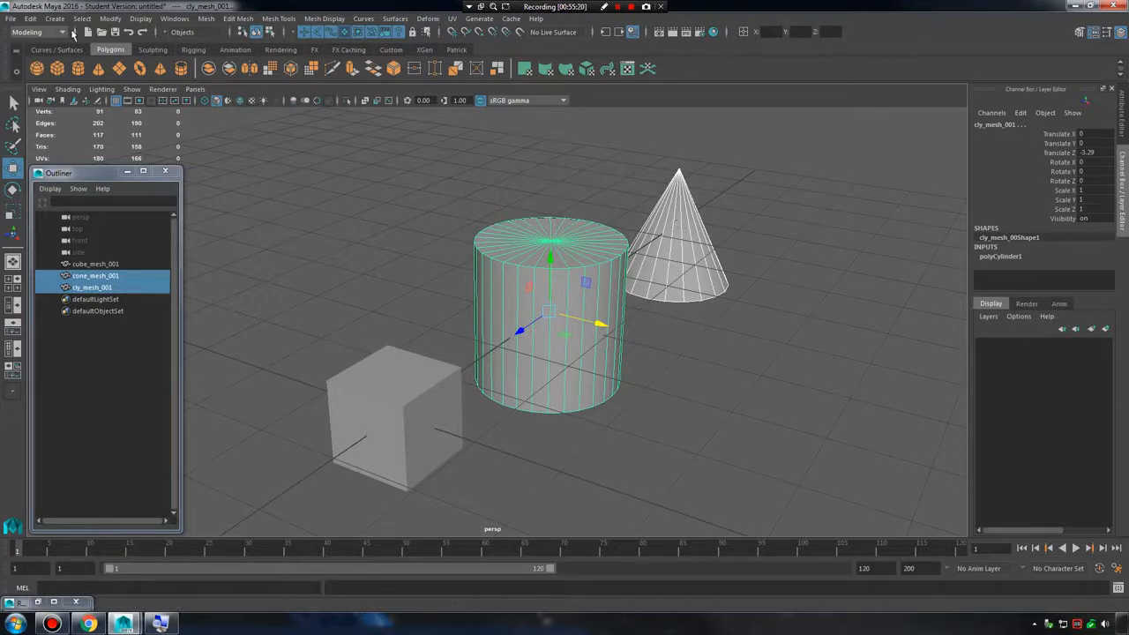
left_click(41, 19)
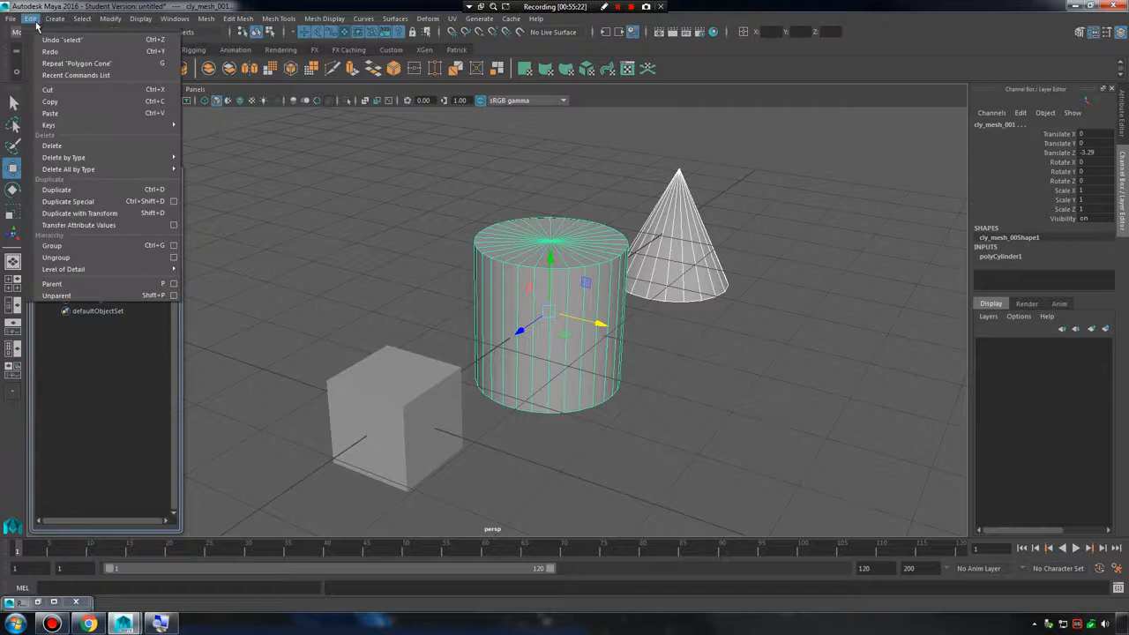
left_click(96, 251)
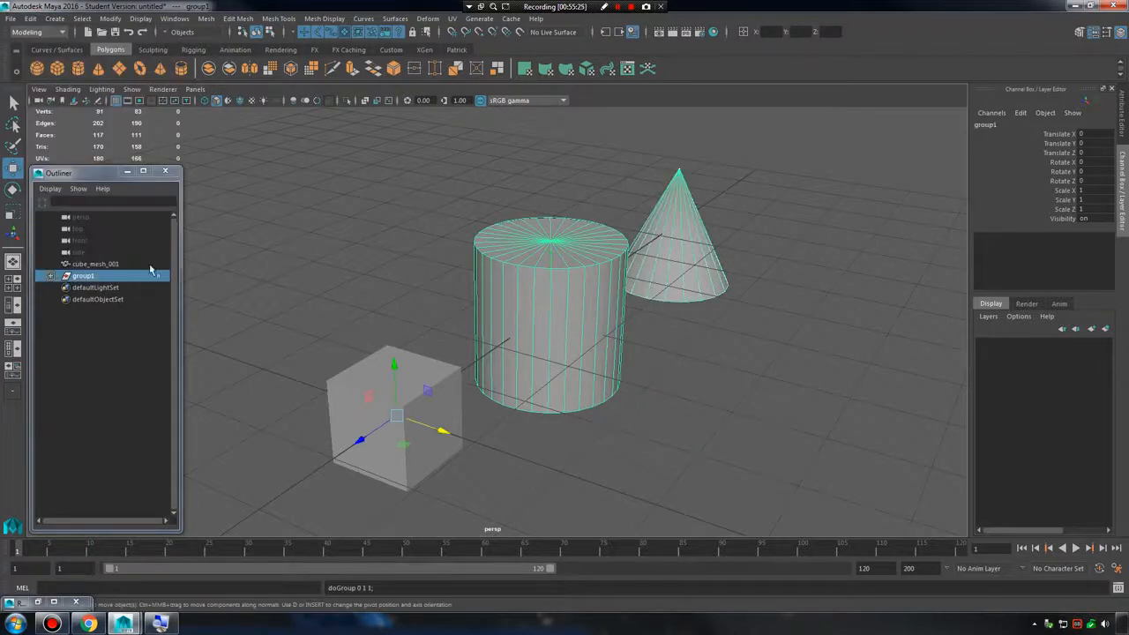
left_click(50, 276)
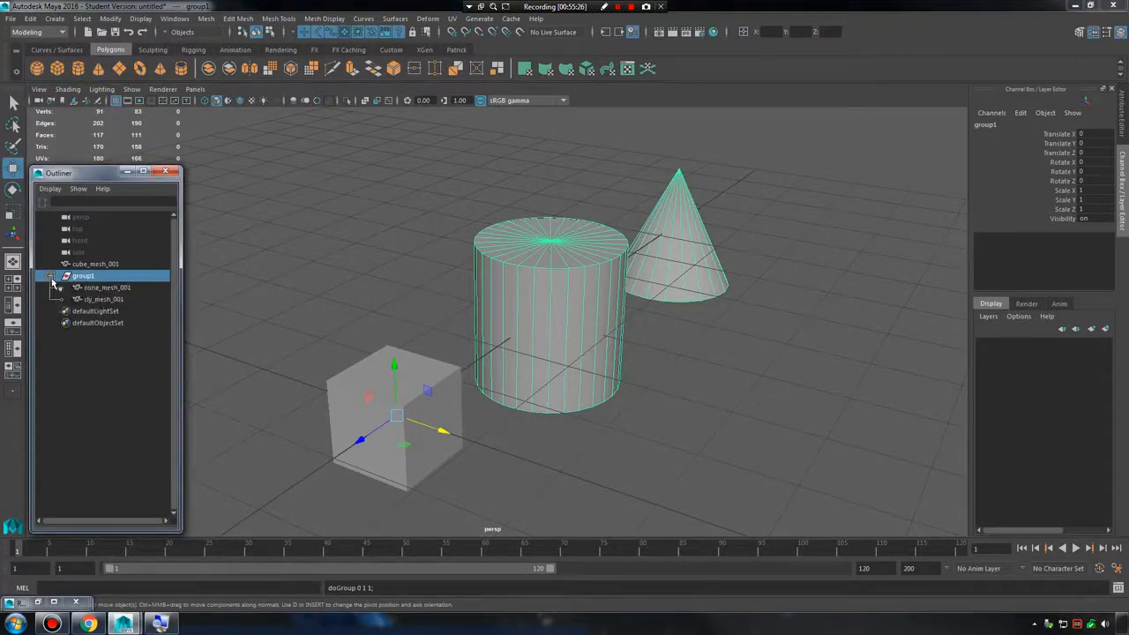
left_click(50, 276)
left_click(51, 276)
left_click(50, 276)
Select the grouped cylinder and cone individually in the viewport, and move the cone along positive X away from the cylinder.
left_click(350, 210)
left_click(569, 278)
left_click(738, 251)
left_click(693, 256)
left_click(604, 280)
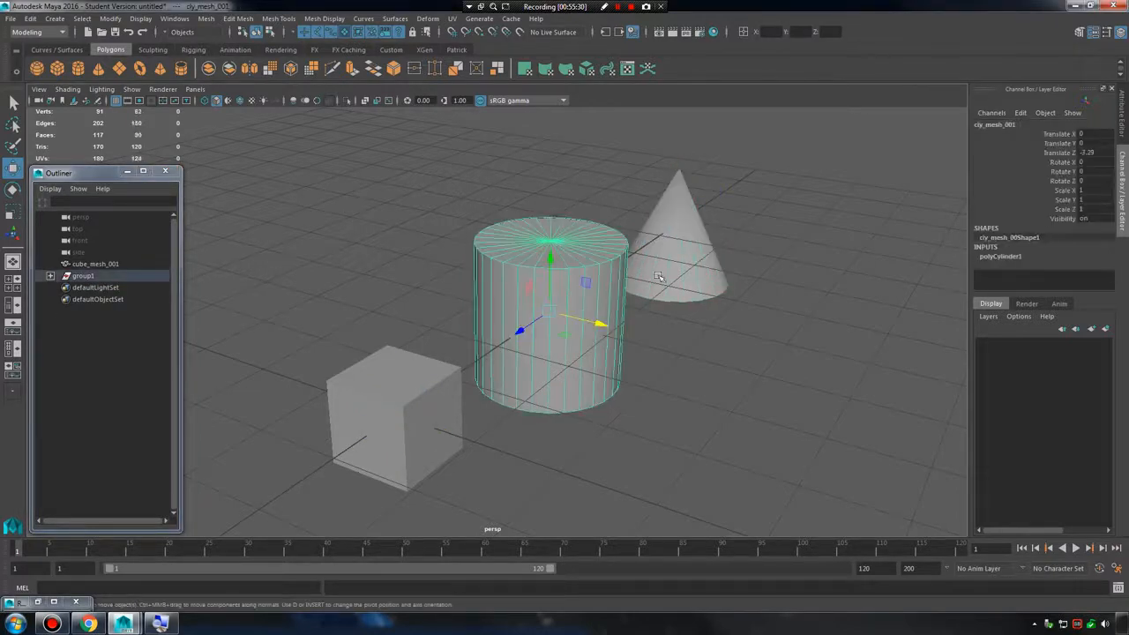
left_click(692, 253)
left_click(575, 307)
left_click(717, 258)
left_click_drag(732, 235, 821, 277)
left_click(602, 307)
Rename the group containing the cone and cylinder as round_shapes_grp.
left_click(97, 276)
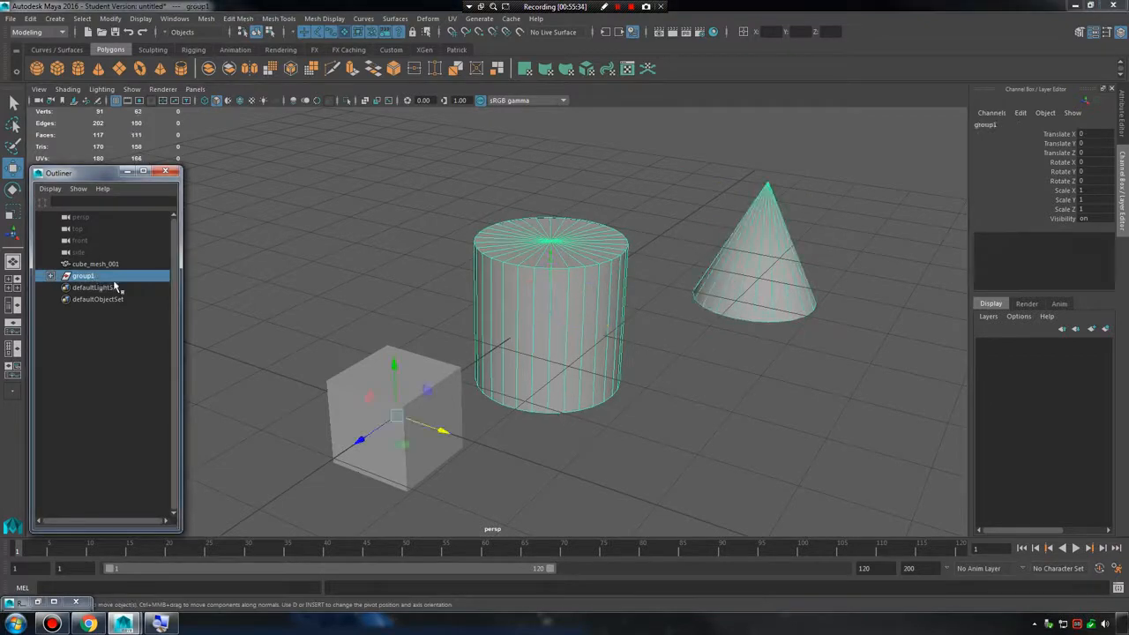
left_click(50, 276)
left_click(50, 276)
left_click(50, 276)
double_click(93, 277)
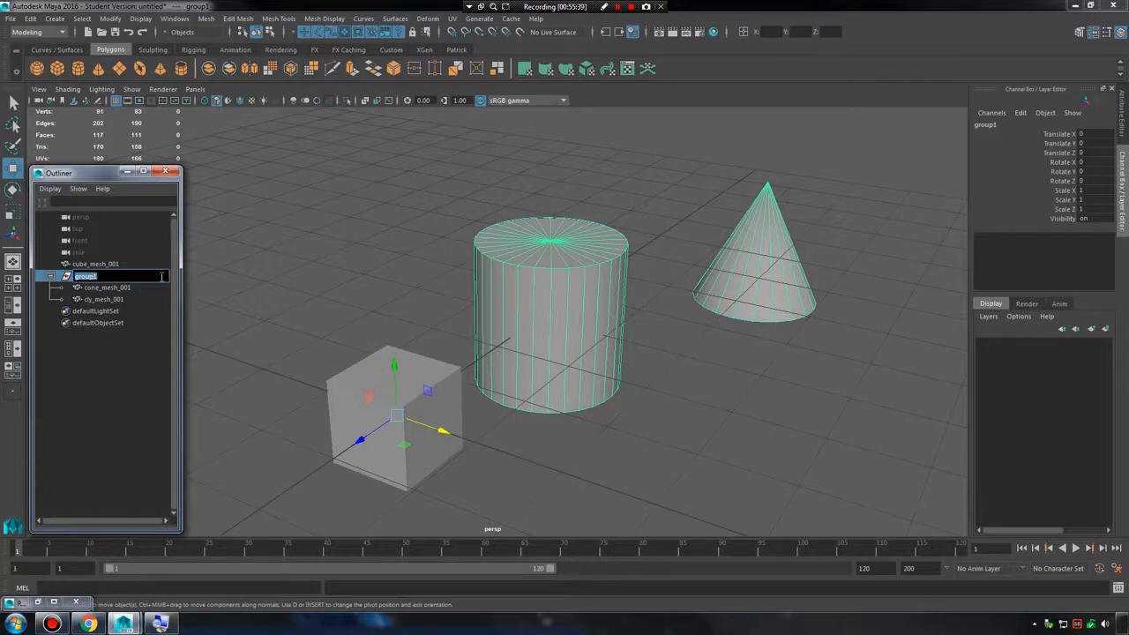
type("rp")
key("Return")
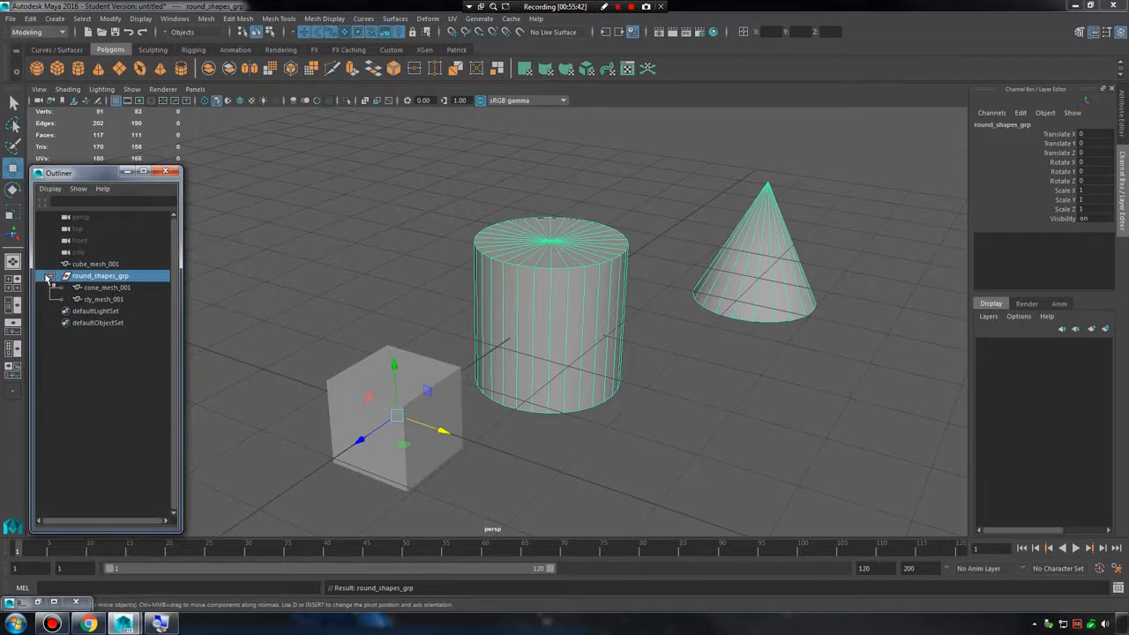
Move round_shapes_grp along X to about -2.66, and expand it to select the cylinder inside.
left_click(50, 276)
left_click(107, 375)
left_click(117, 276)
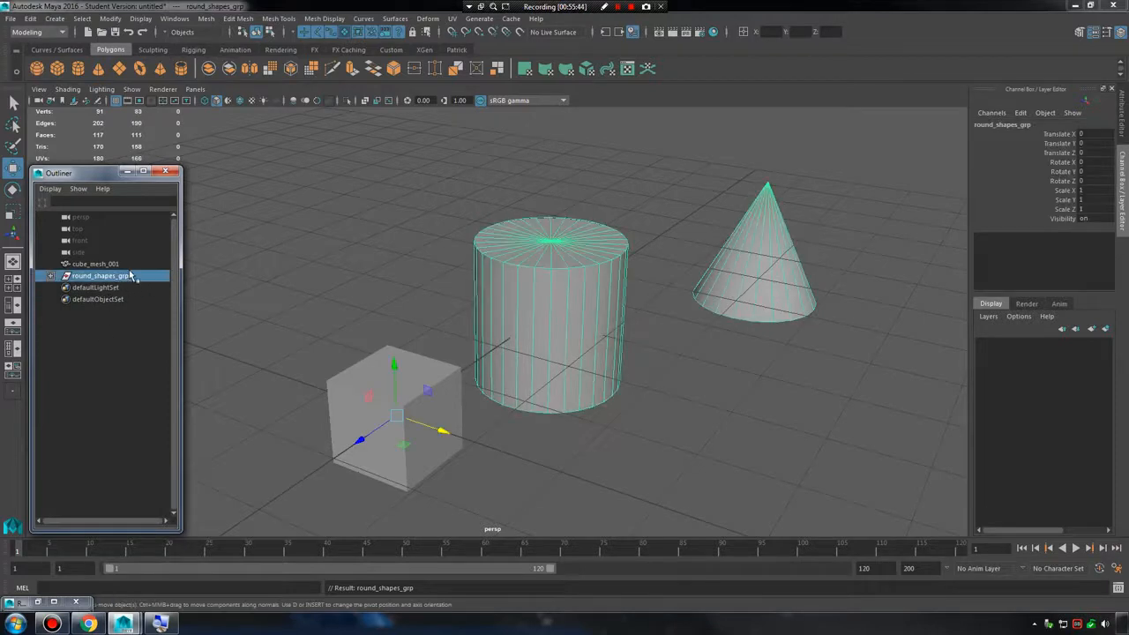
left_click_drag(446, 434, 268, 314)
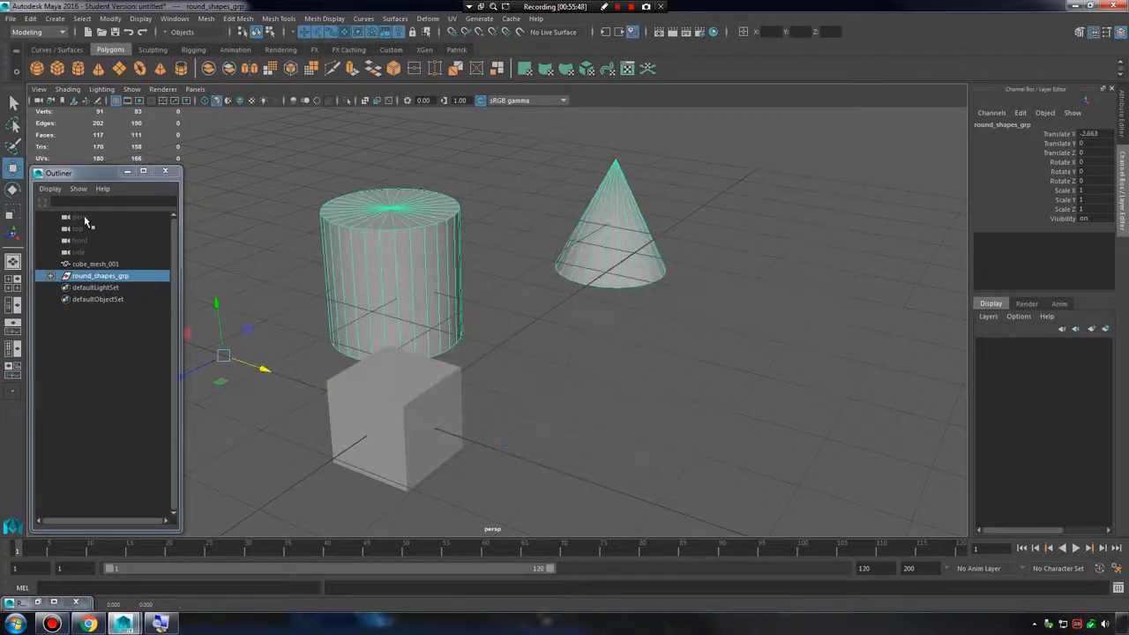
left_click(49, 276)
left_click(79, 299)
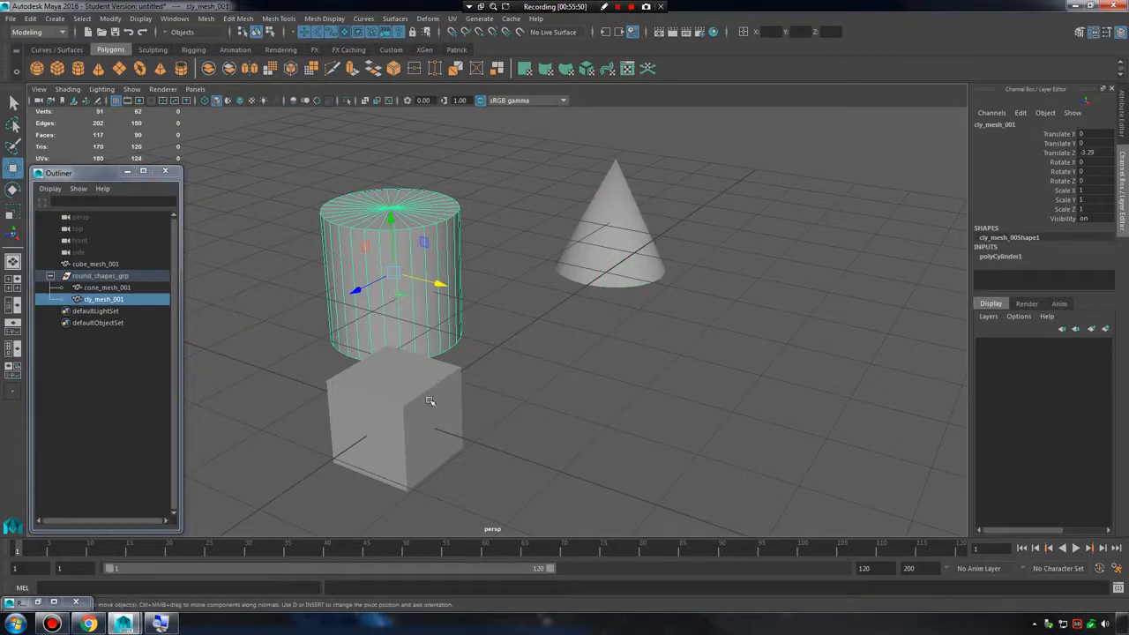
Duplicate the cube and move the copy about 1.98 along X beside the original.
left_click(447, 411)
key("ctrl+d")
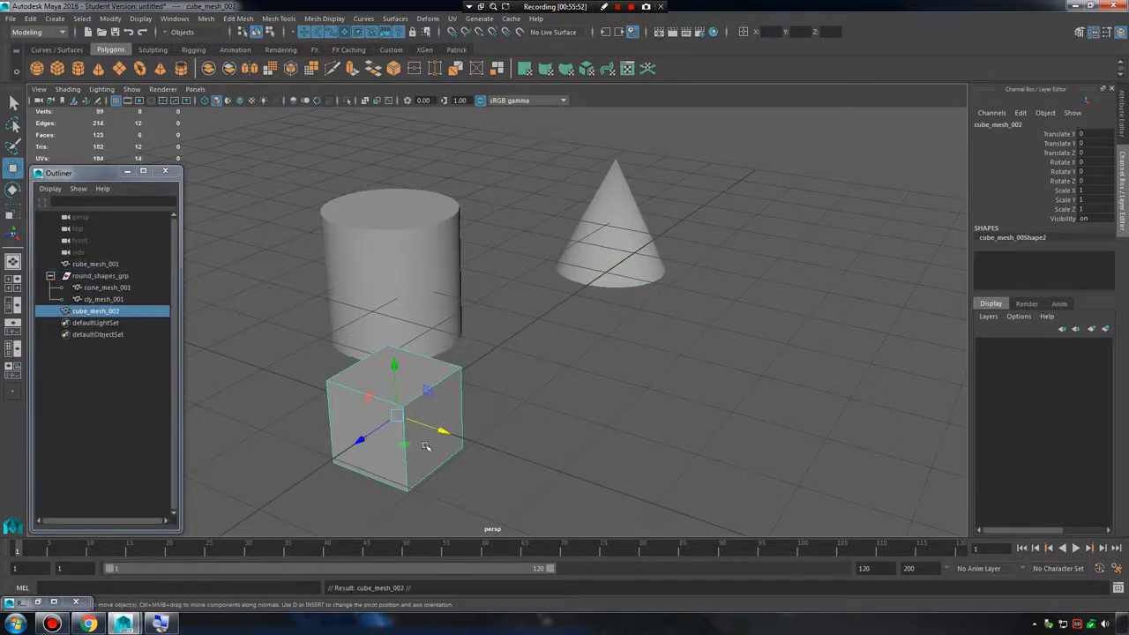
left_click_drag(443, 432, 574, 425)
middle_click_drag(569, 427, 494, 357, "alt")
left_click_drag(485, 360, 508, 368, "alt")
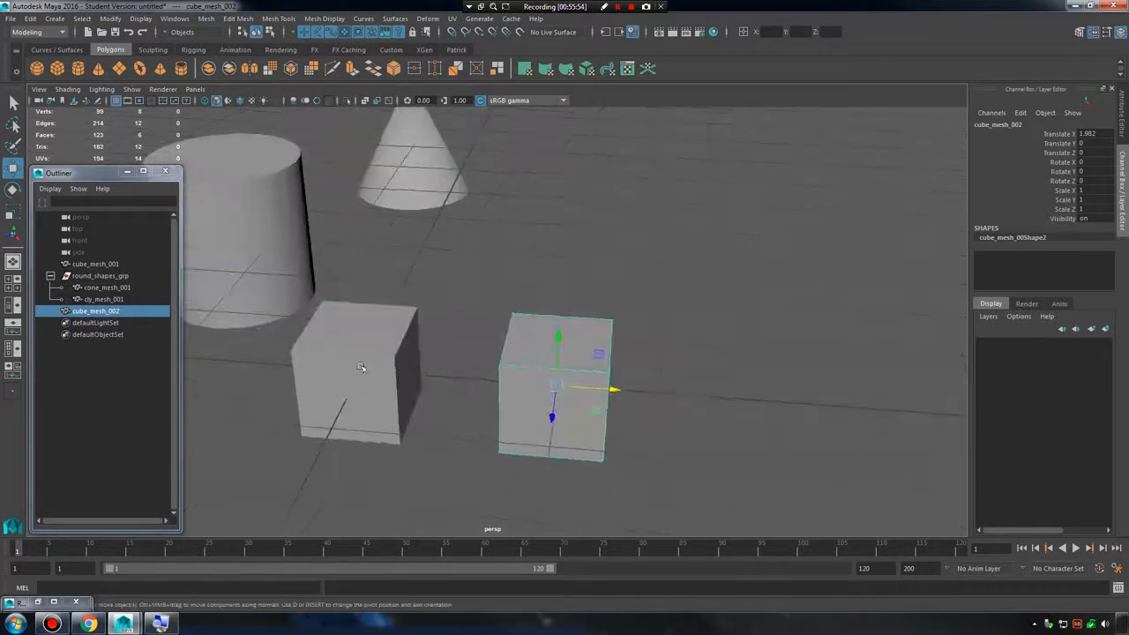
Group the two cubes together and undo the accidental hiding of the group.
left_click(362, 369)
left_click(568, 376, "shift")
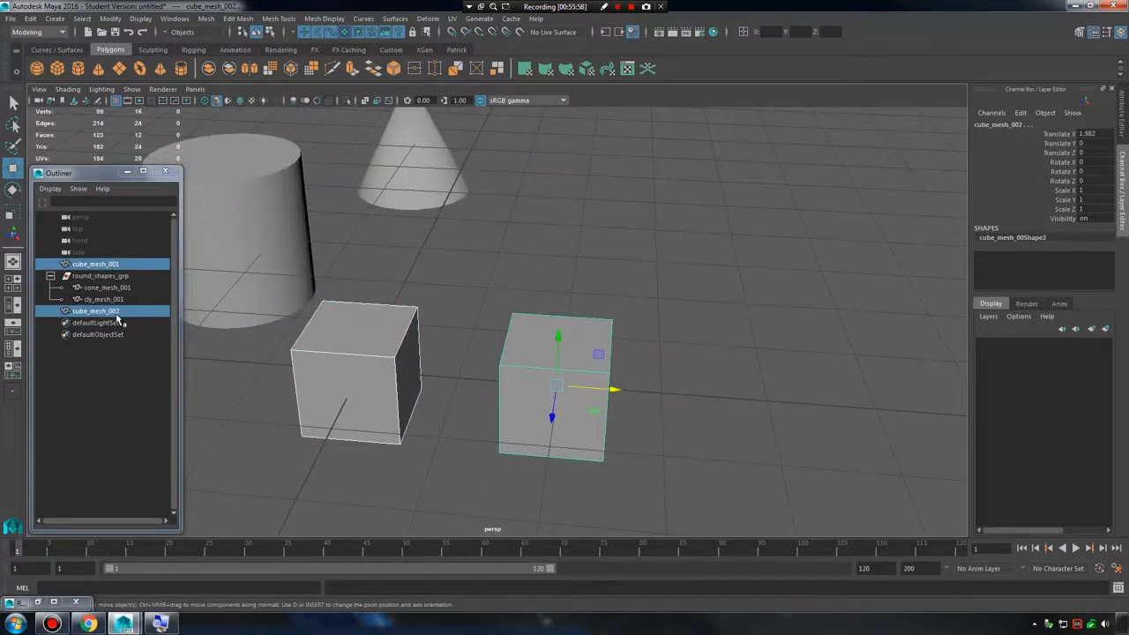
key("ctrl+g")
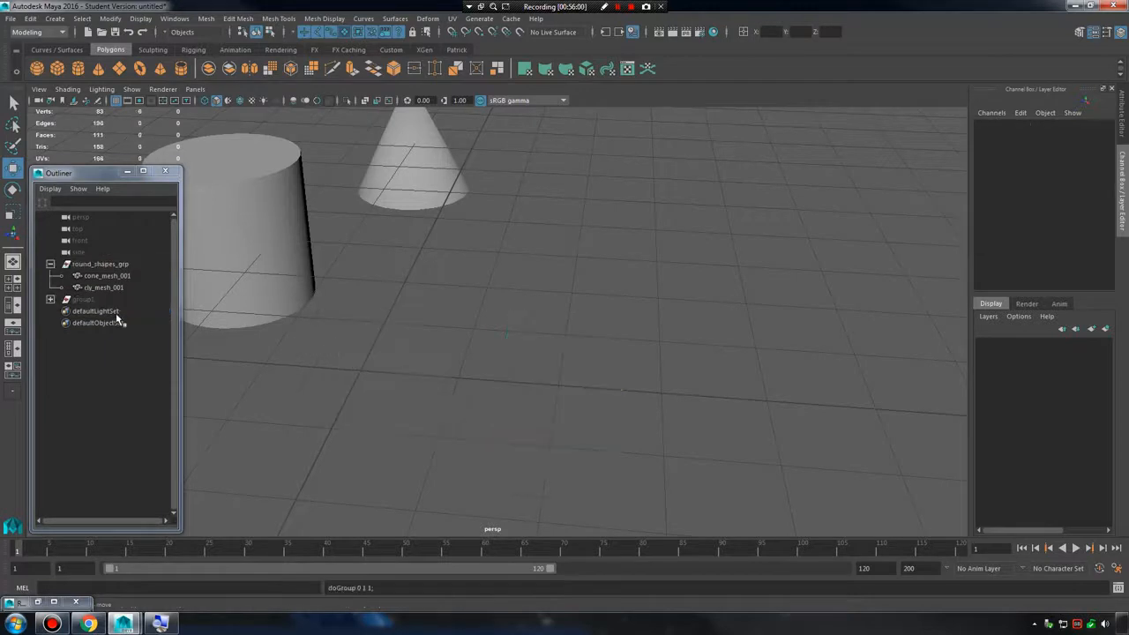
key("ctrl+z")
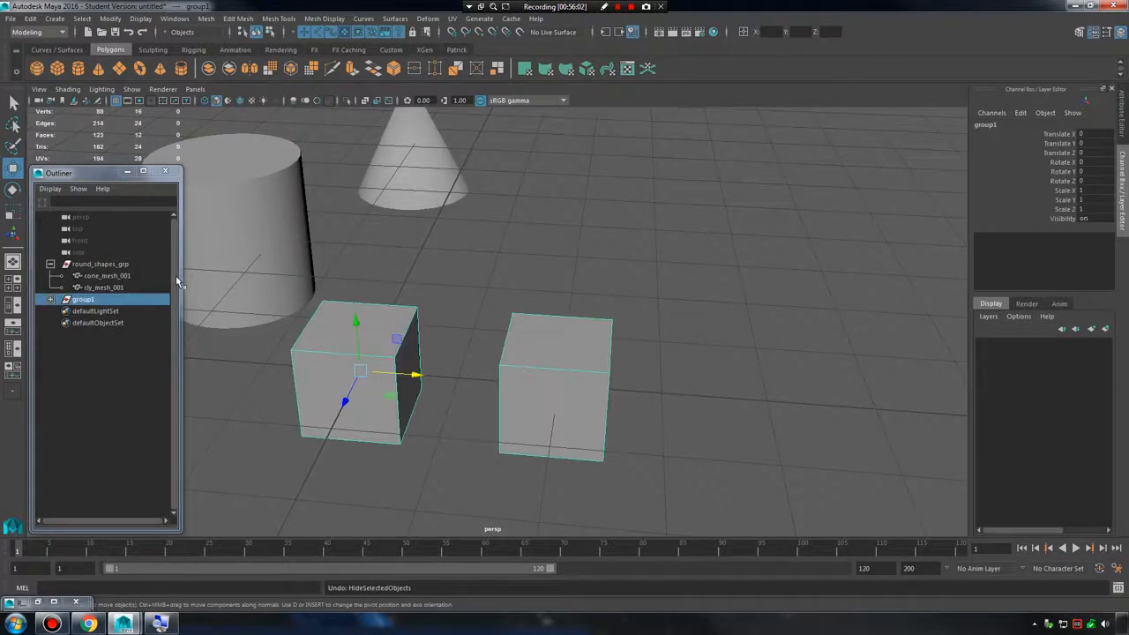
left_click(404, 255)
Rename the group of two cubes as cube_grp in the Outliner.
double_click(83, 299)
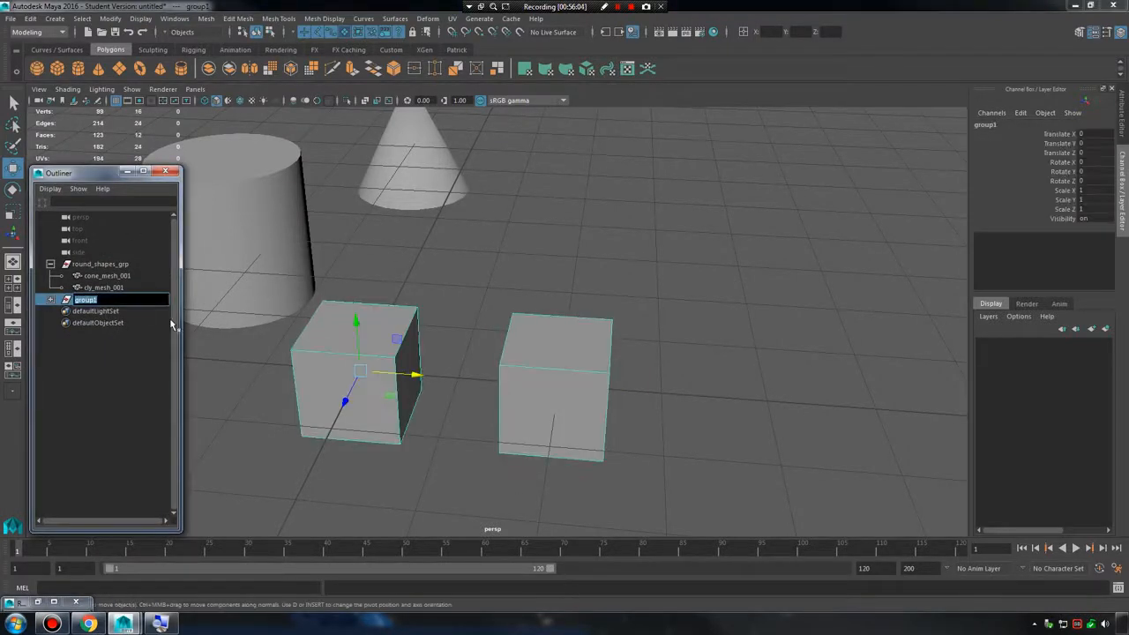
type("cube_grp")
key("Return")
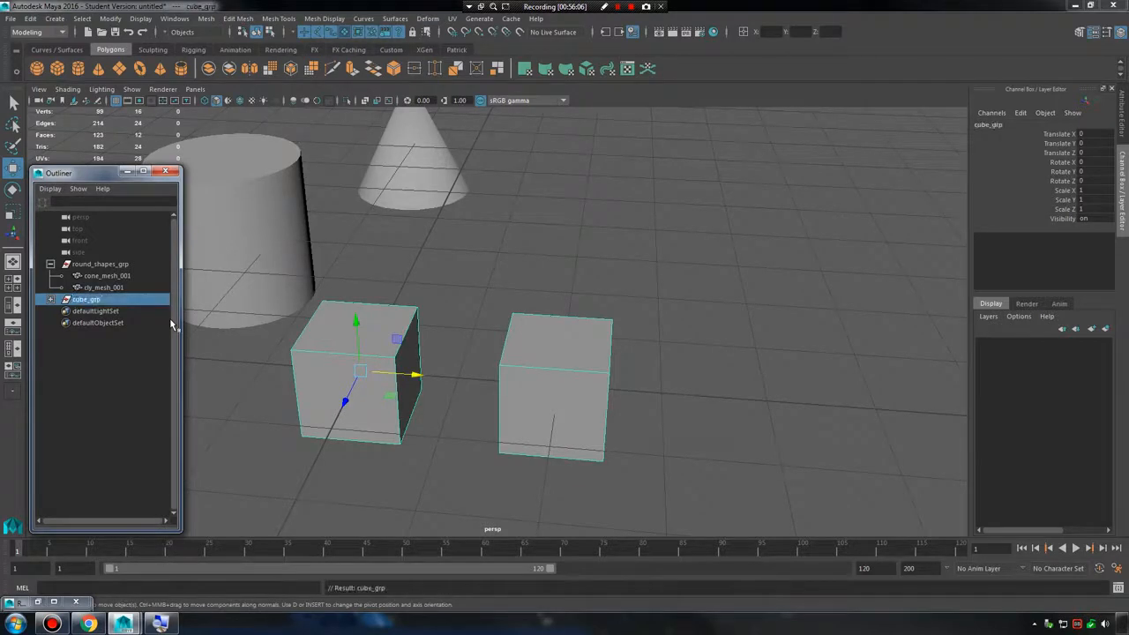
Collapse round_shapes_grp, expand and collapse cube_grp to check its contents, and clear the selection.
left_click(50, 264)
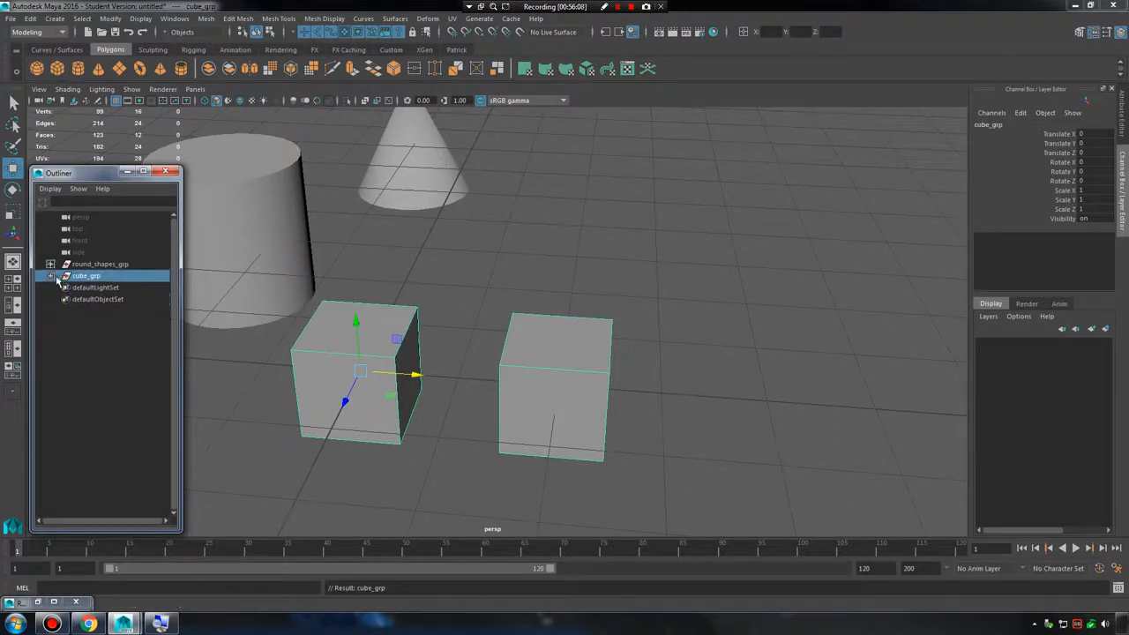
left_click(50, 276)
left_click(53, 276)
left_click(35, 21)
left_click(489, 271)
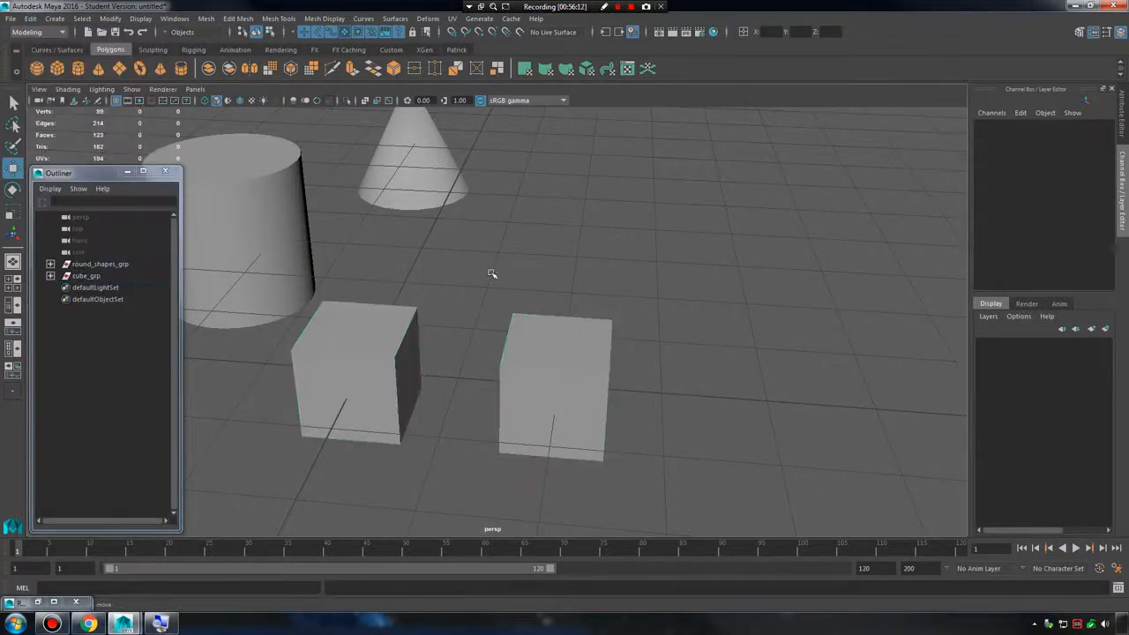
Group round_shapes_grp and cube_grp together under a new parent group.
left_click_drag(490, 271, 365, 206, "alt")
left_click(141, 264)
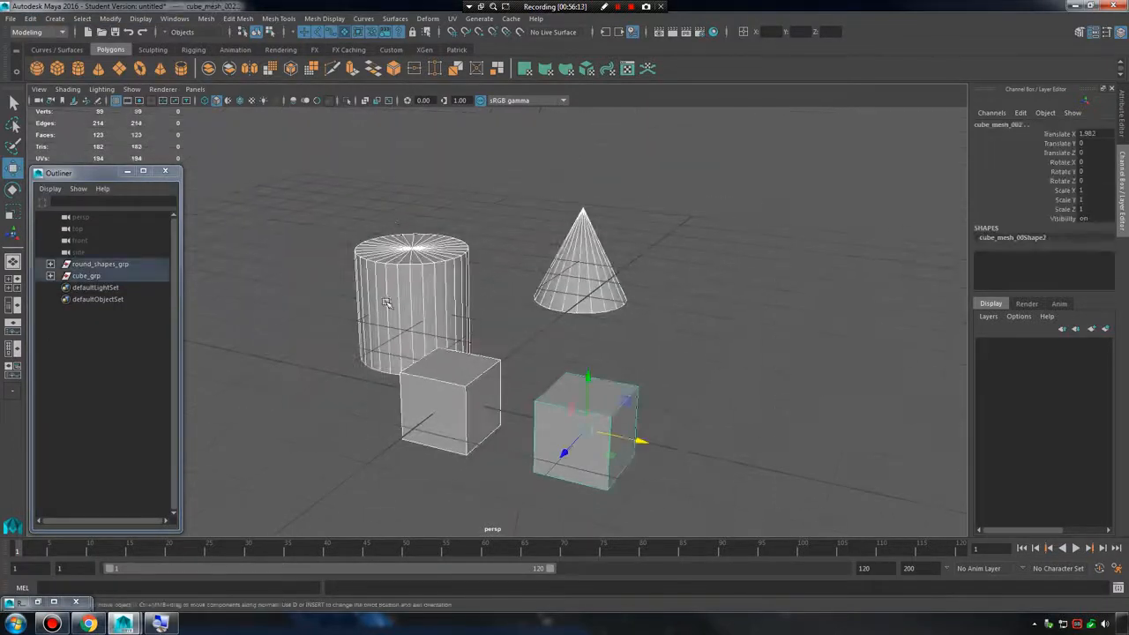
left_click(109, 277, "ctrl")
key("ctrl+g")
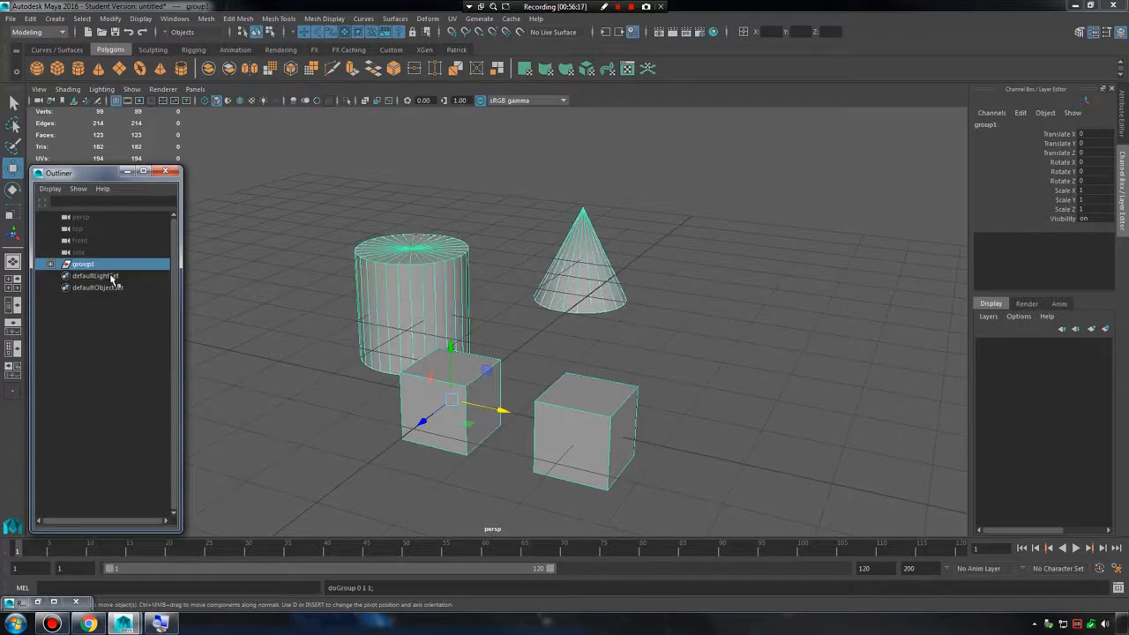
Rename the new parent group as Shapes in the Outliner.
double_click(86, 264)
type("s")
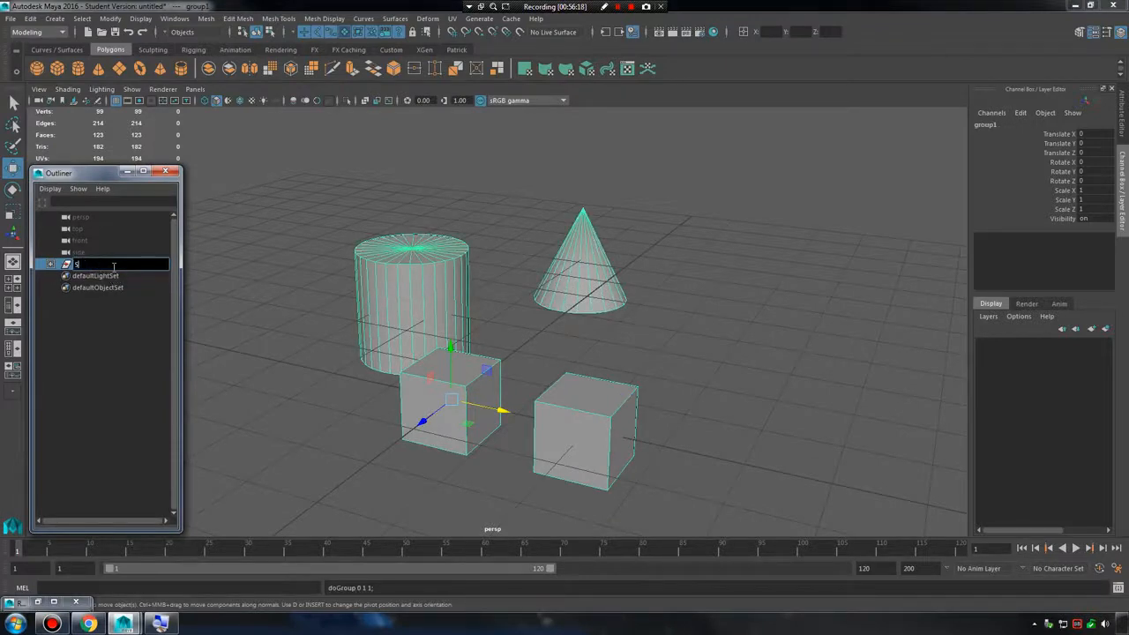
type("hapes")
key("Return")
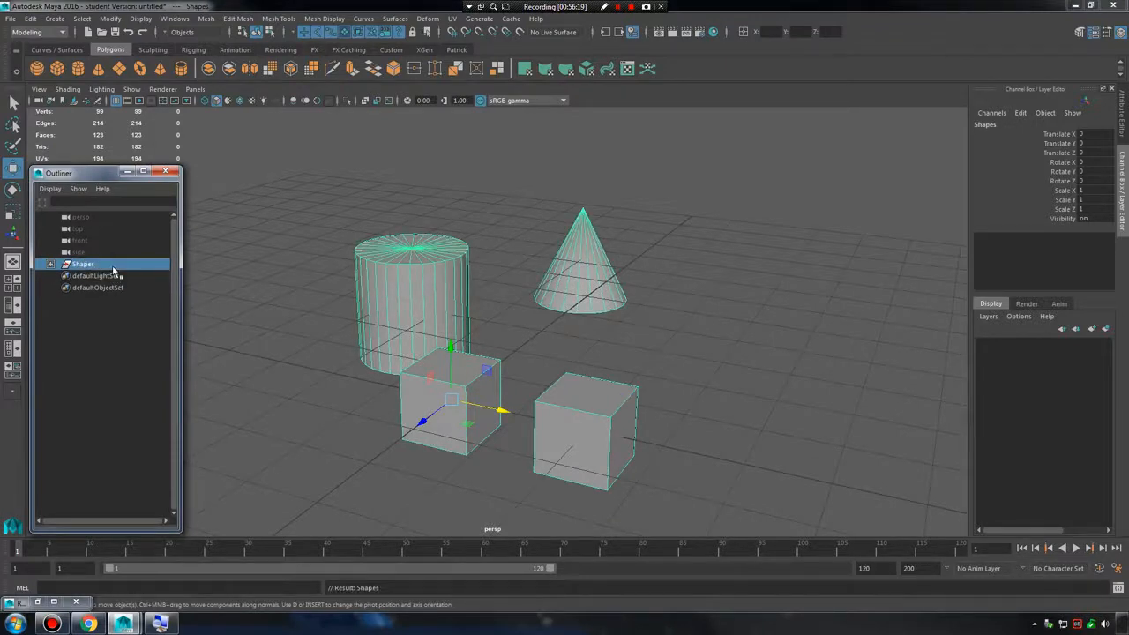
Expand and collapse the Shapes group and round_shapes_grp in the Outliner to examine the nested hierarchy.
left_click(51, 265)
left_click(63, 276)
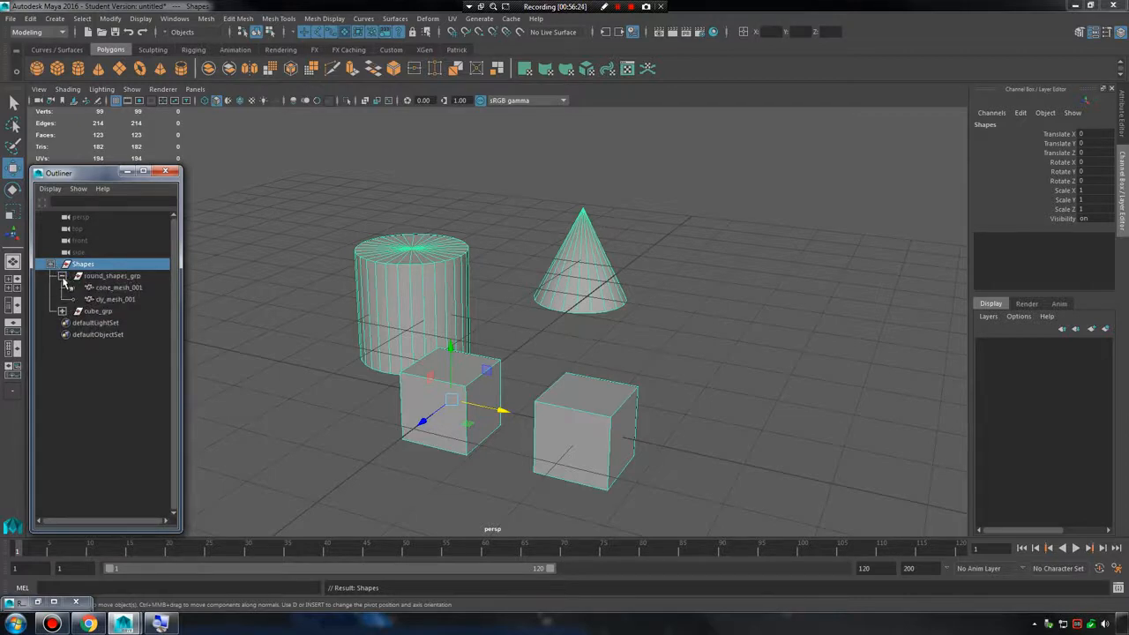
left_click(63, 278)
left_click(63, 278)
left_click(62, 278)
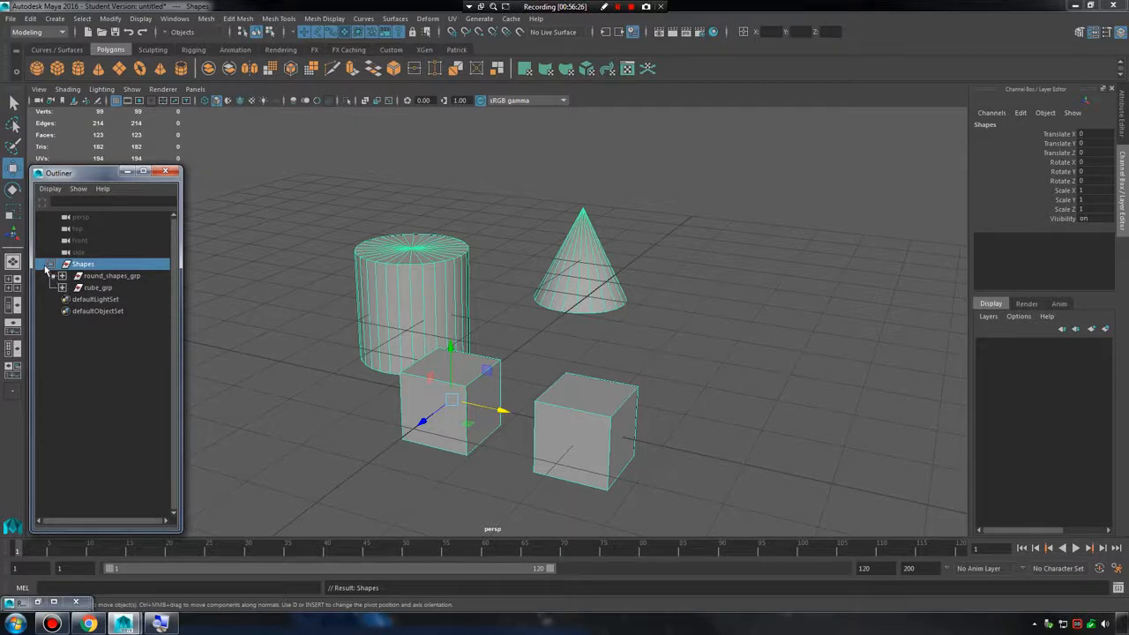
left_click(52, 264)
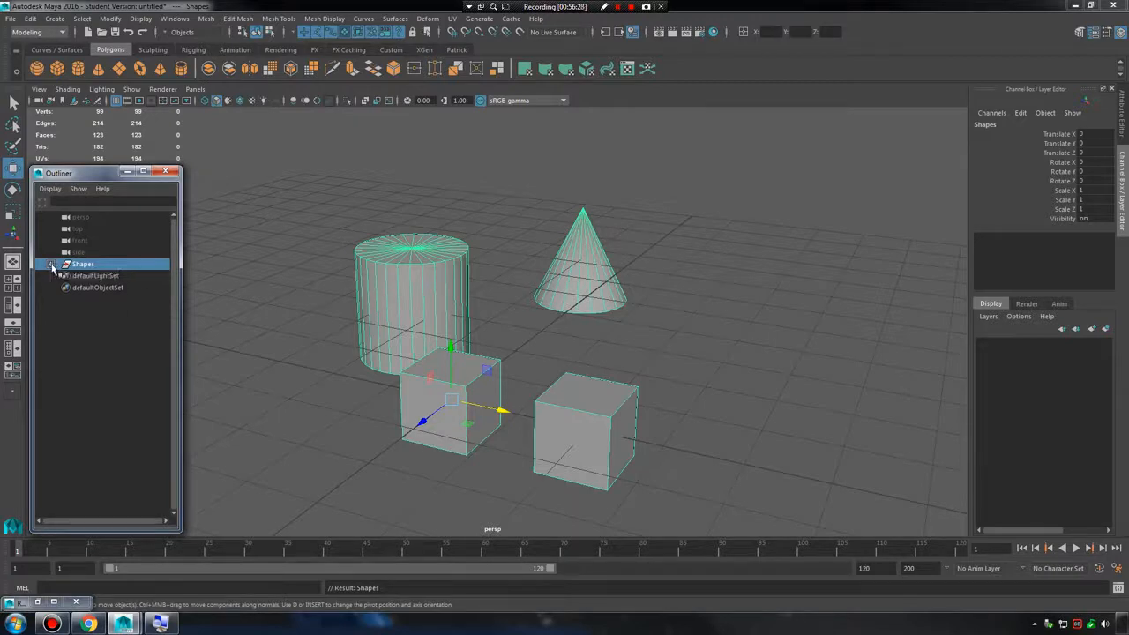
left_click(52, 264)
left_click(52, 264)
left_click(52, 264)
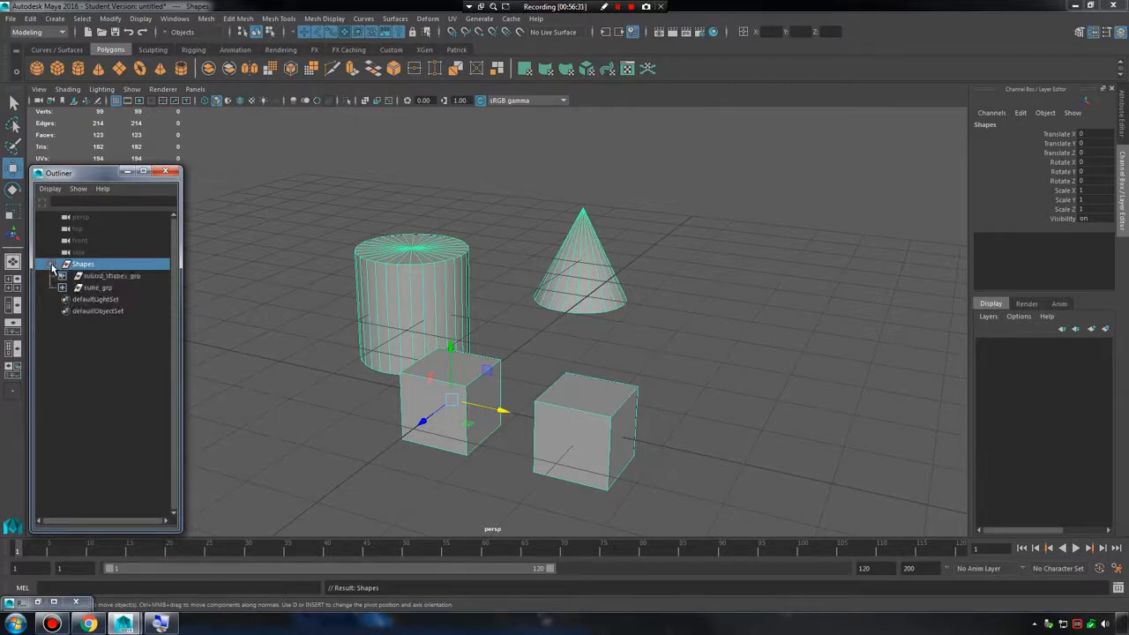
left_click(52, 265)
left_click(52, 264)
left_click(52, 265)
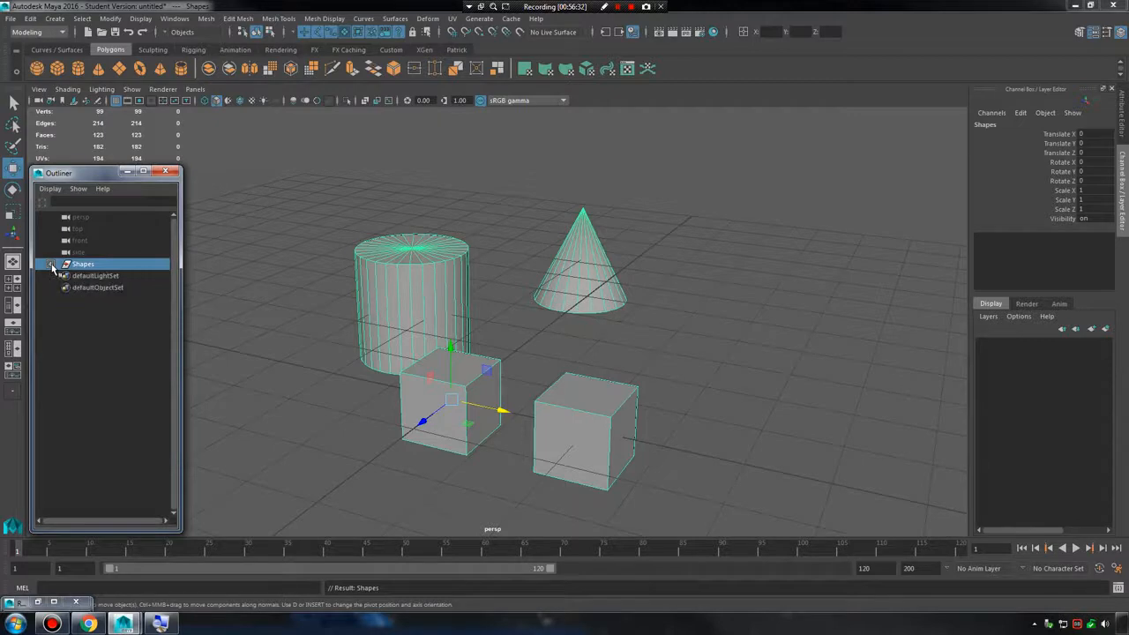
left_click(50, 264)
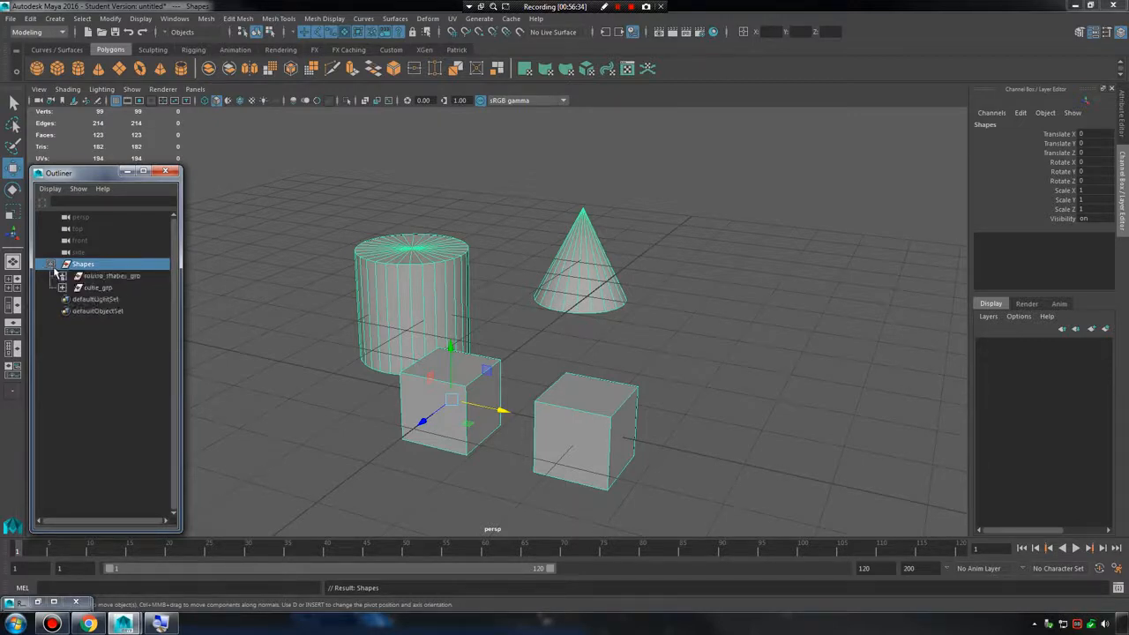
Select round_shapes_grp and cube_grp in turn, expand both to examine their child meshes, and clear the selection.
left_click(99, 276)
left_click(92, 288)
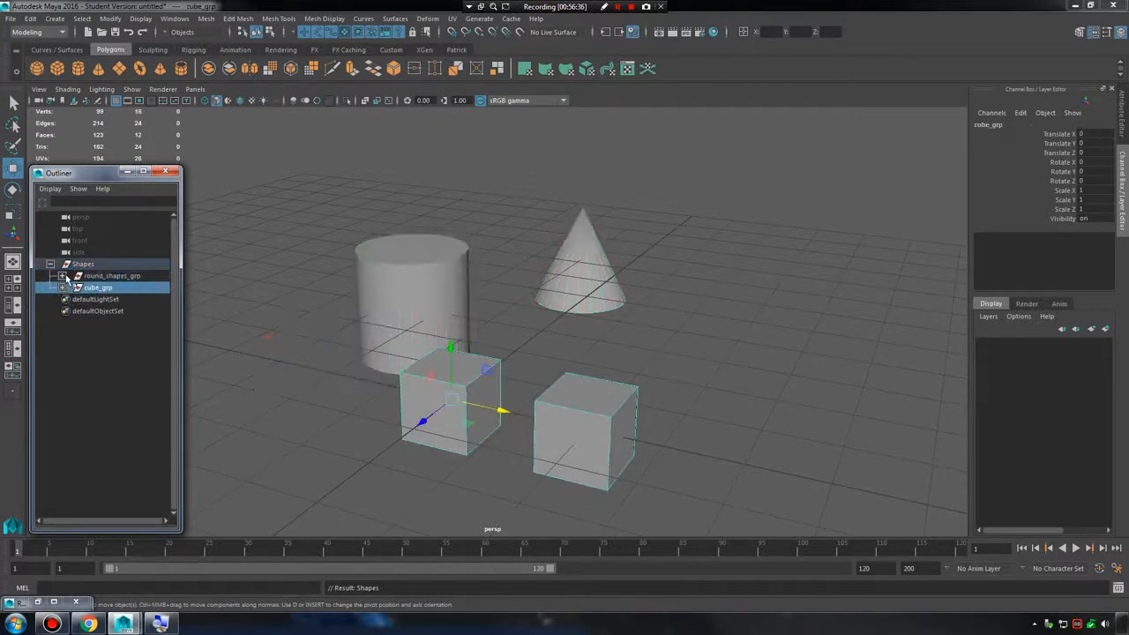
left_click(62, 276)
left_click(62, 311)
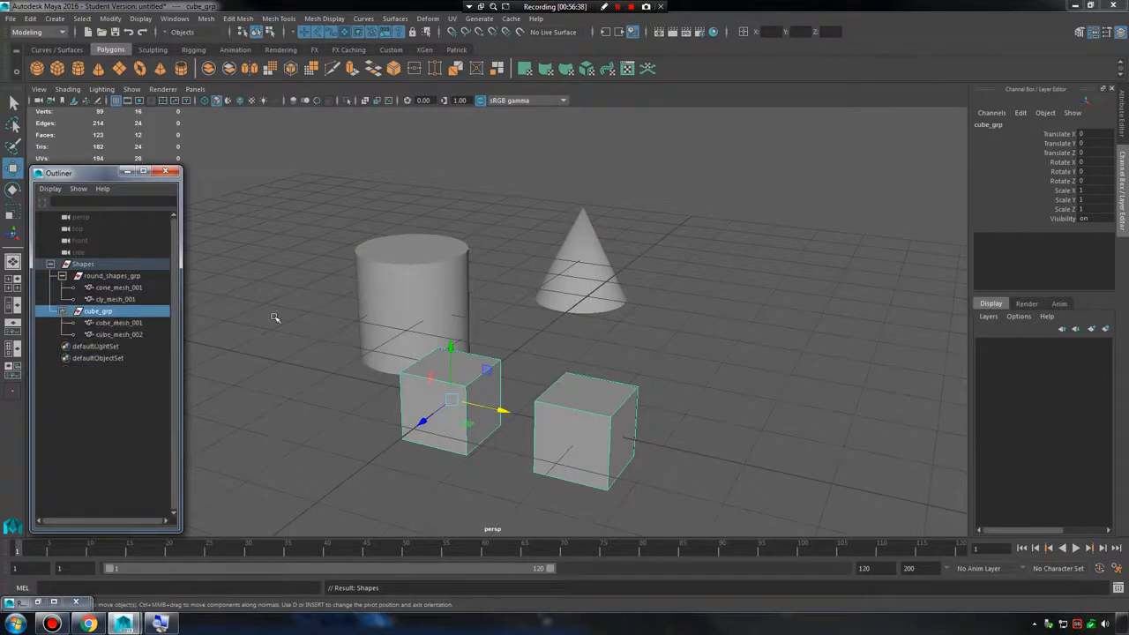
left_click(316, 272)
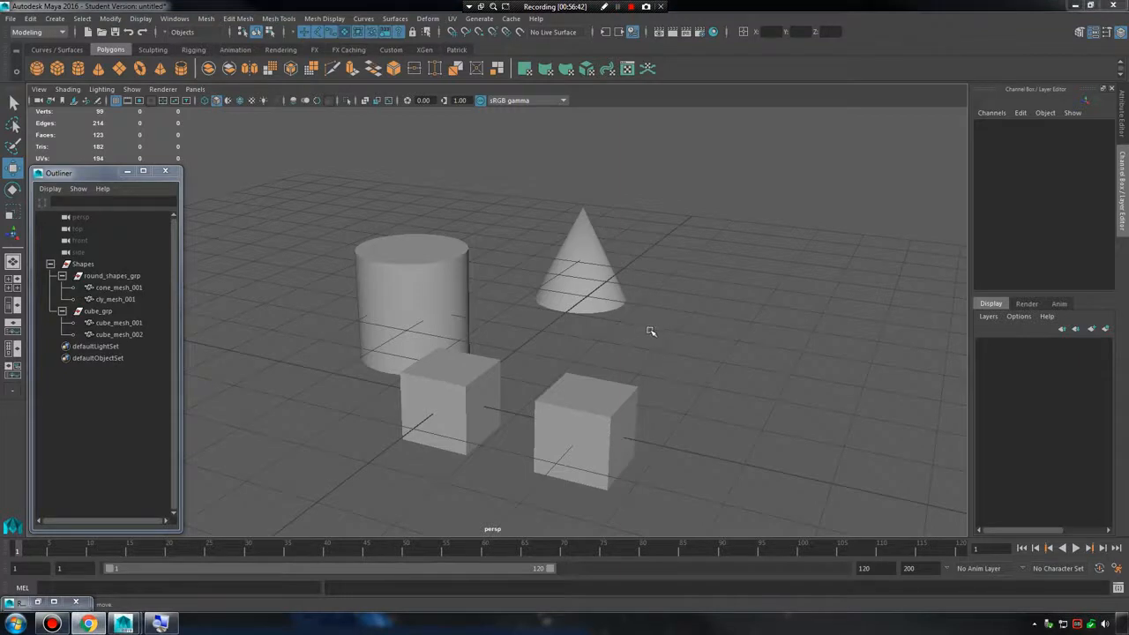
Select both cubes, cube_mesh_001 and cube_mesh_002, in the perspective view.
middle_click_drag(625, 362, 630, 288, "alt")
right_click_drag(629, 288, 599, 278, "alt")
left_click_drag(600, 278, 692, 325, "alt")
left_click_drag(478, 284, 690, 435)
left_click_drag(768, 453, 693, 421, "alt")
left_click(681, 416)
left_click_drag(607, 394, 693, 420, "alt")
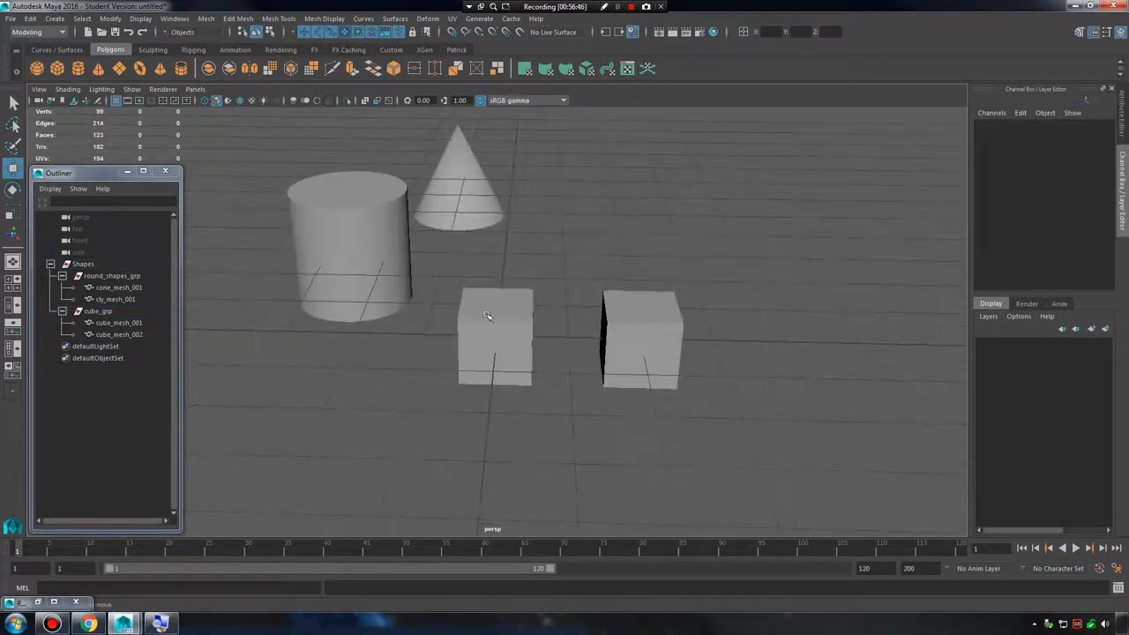
left_click_drag(492, 311, 695, 425)
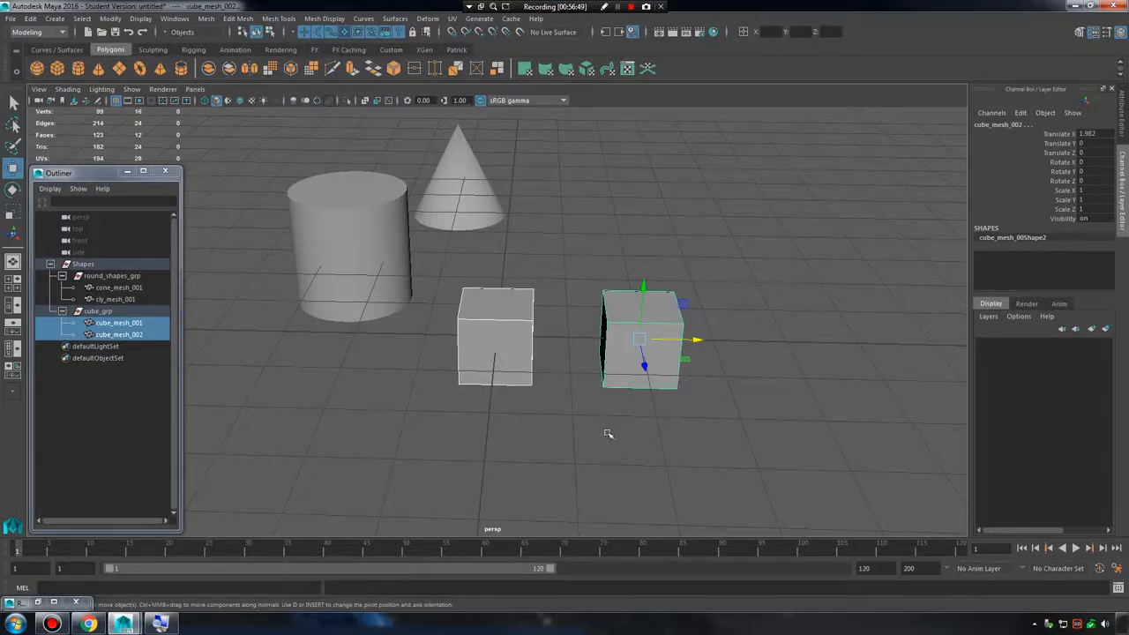
Nudge both selected cubes freely by about 0.006 in X, 0.004 in Y and -0.002 in Z.
left_click_drag(607, 431, 585, 425, "alt")
right_click_drag(611, 408, 683, 410, "alt")
middle_click_drag(683, 410, 623, 406, "alt")
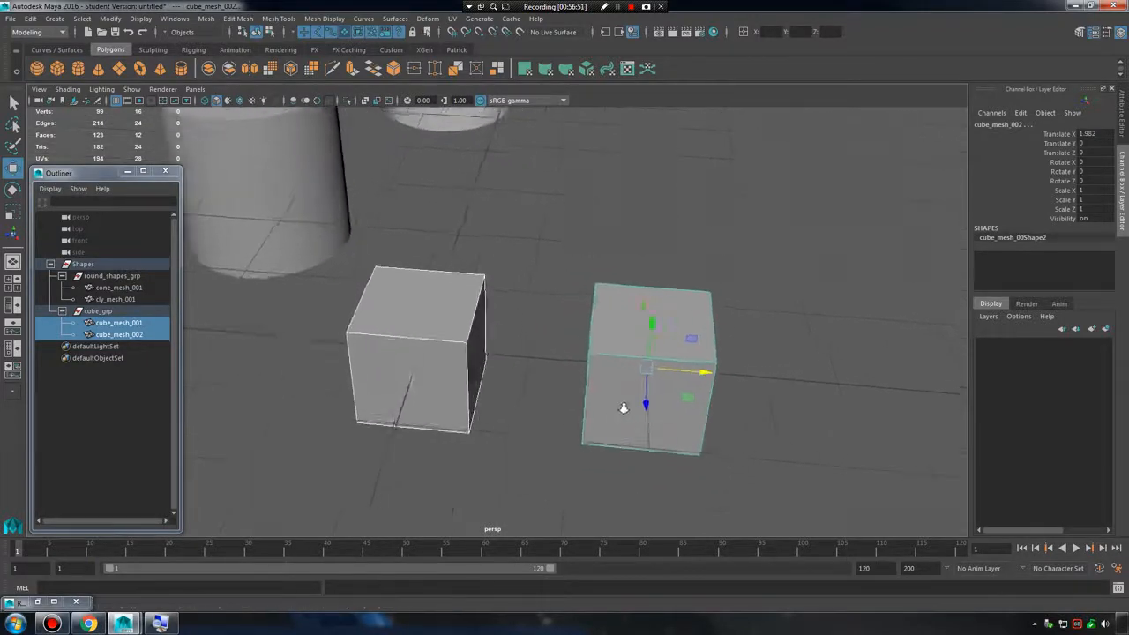
left_click_drag(538, 380, 566, 383, "alt")
left_click_drag(522, 336, 446, 335, "alt")
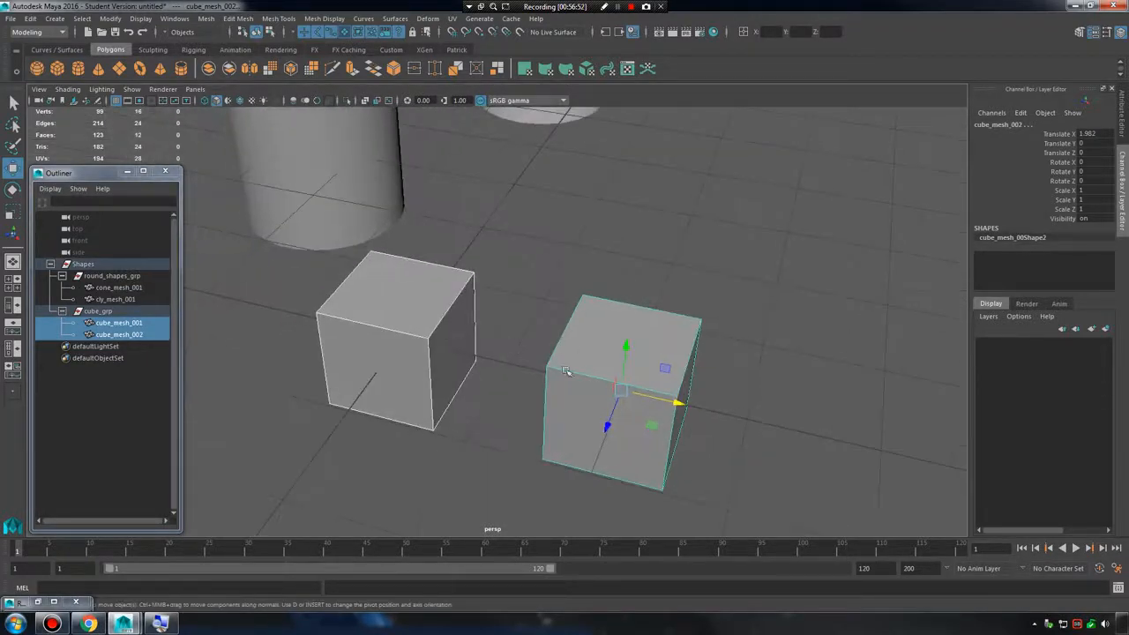
left_click_drag(536, 373, 566, 374, "alt")
left_click(678, 342)
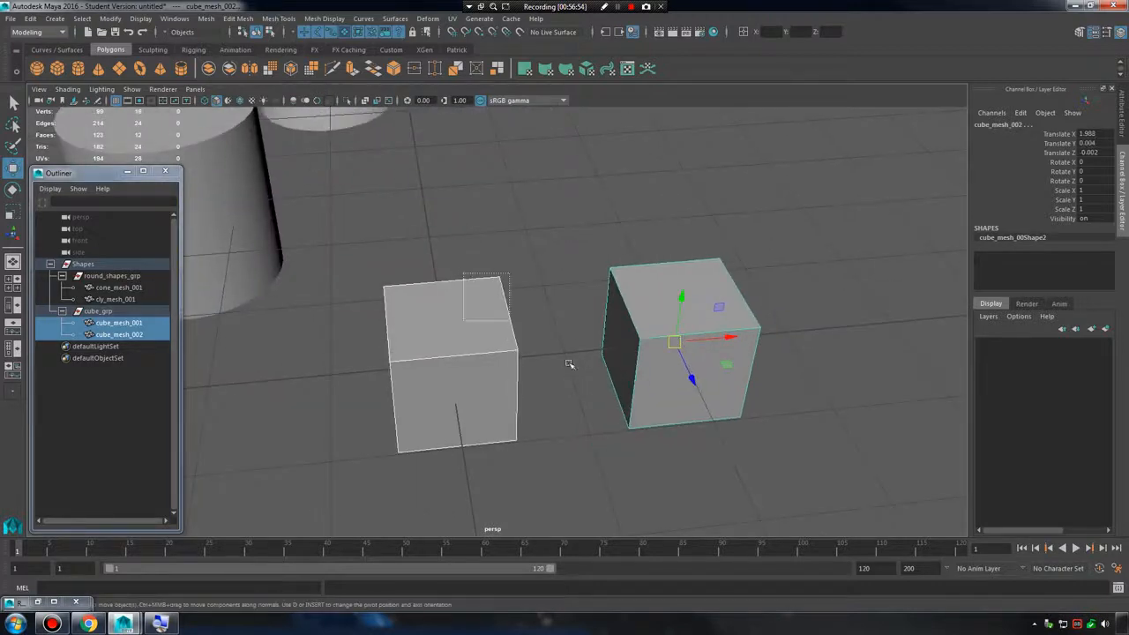
left_click_drag(644, 416, 628, 412, "alt")
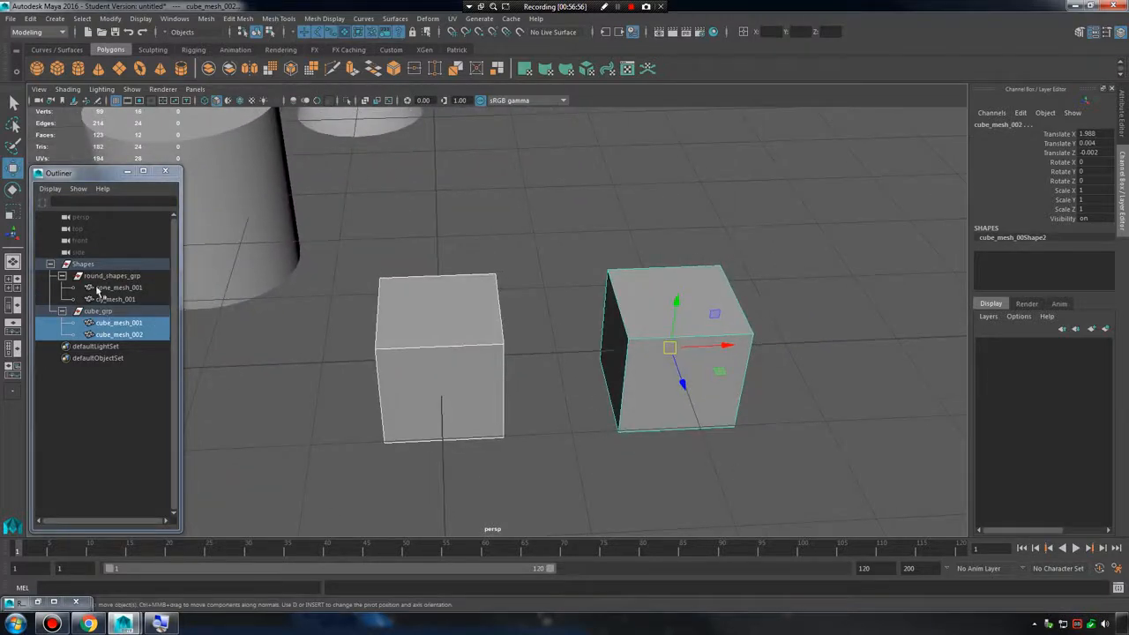
Reselect cube_mesh_001 and cube_mesh_002 and combine them into a single mesh.
left_click_drag(122, 313, 132, 316)
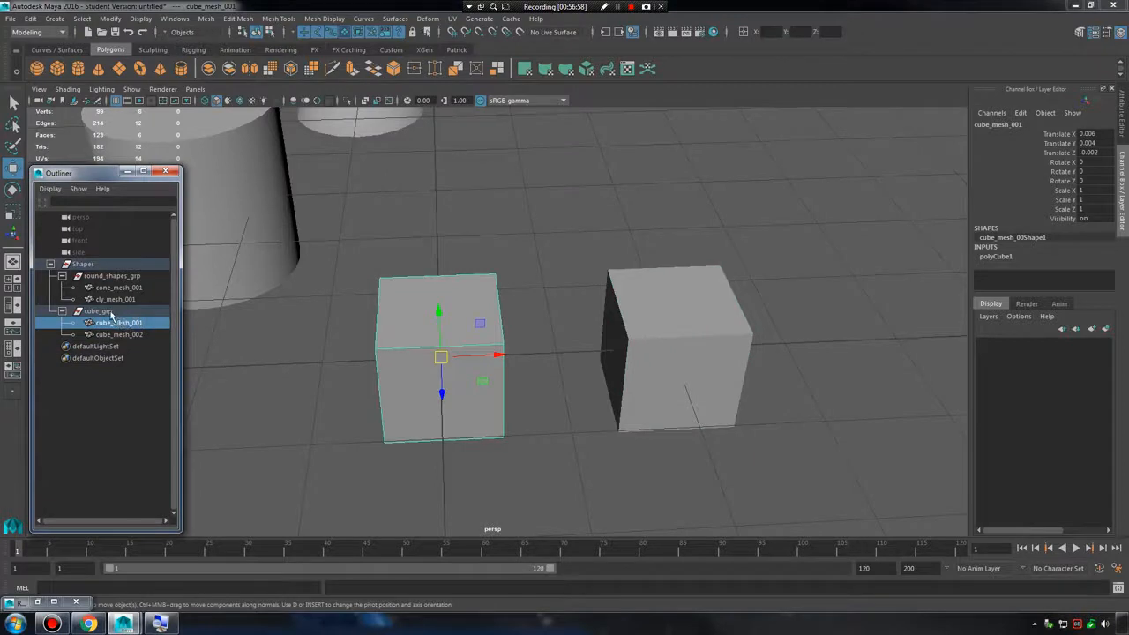
left_click(113, 313)
left_click_drag(403, 268, 757, 424)
left_click_drag(578, 363, 505, 357, "alt")
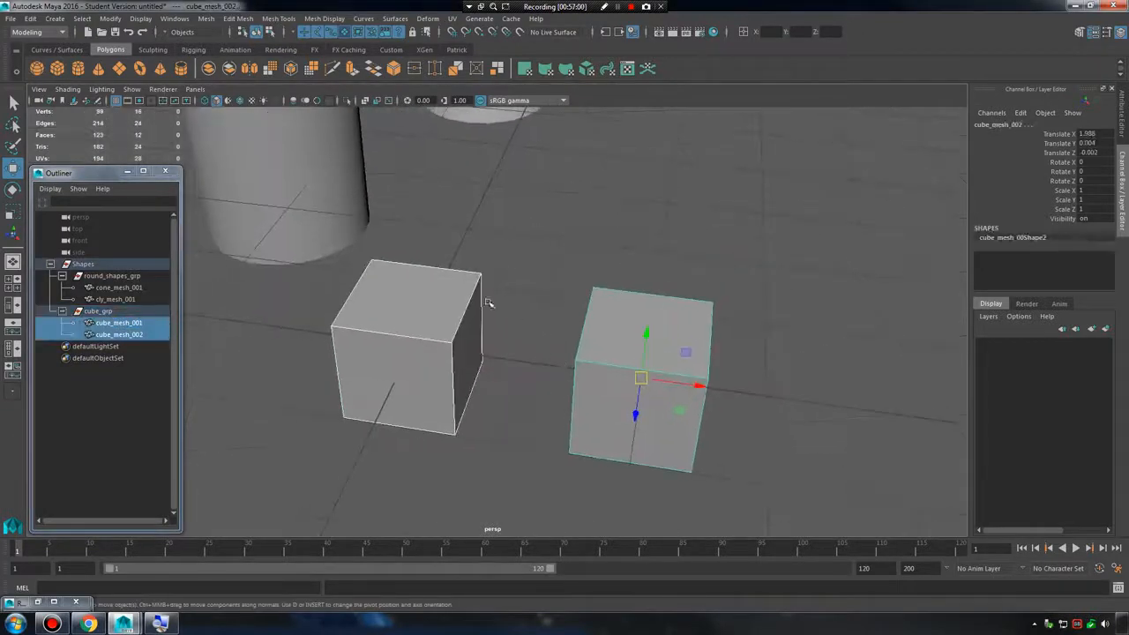
left_click_drag(453, 289, 708, 483)
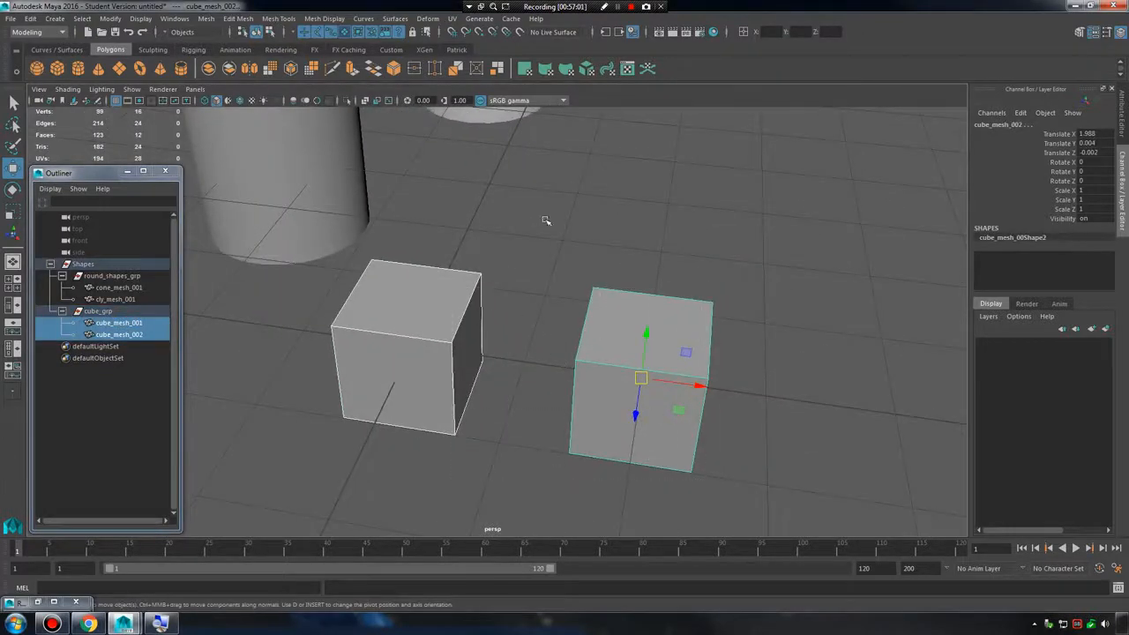
left_click(211, 20)
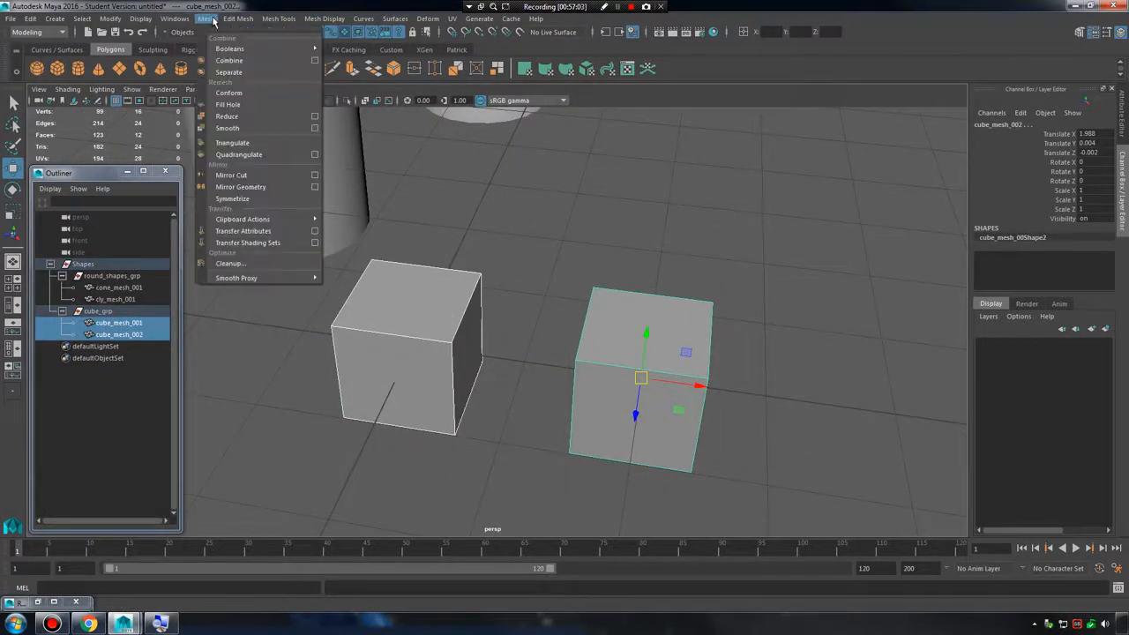
left_click(251, 62)
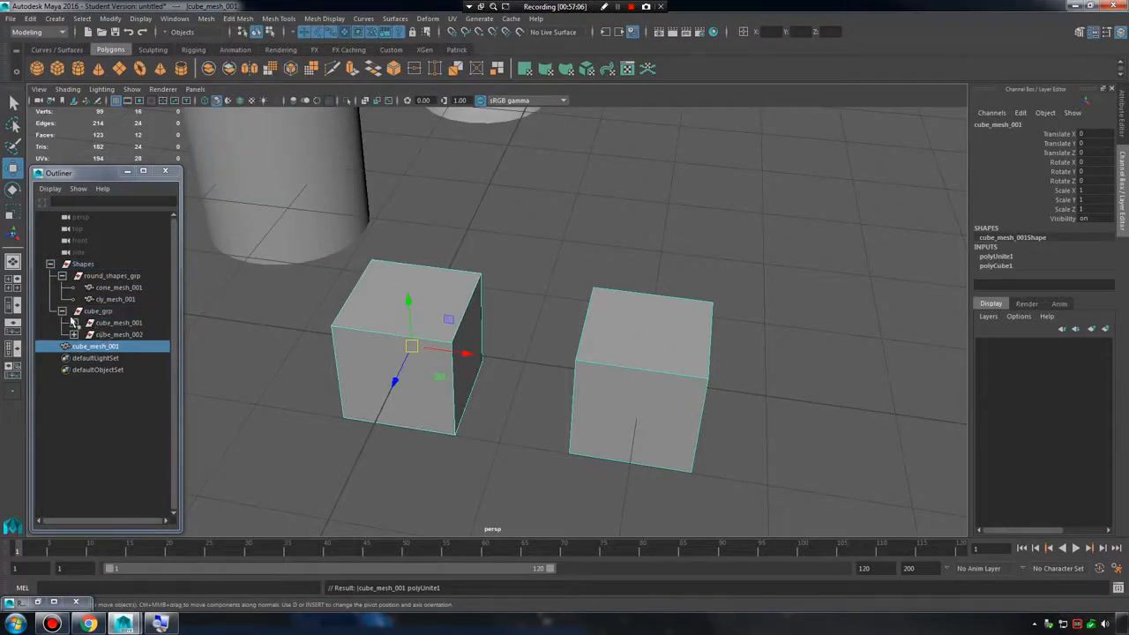
Expand cube_grp and its two cube nodes in the Outliner and examine the transform nodes remaining inside them.
left_click(50, 264)
left_click(50, 264)
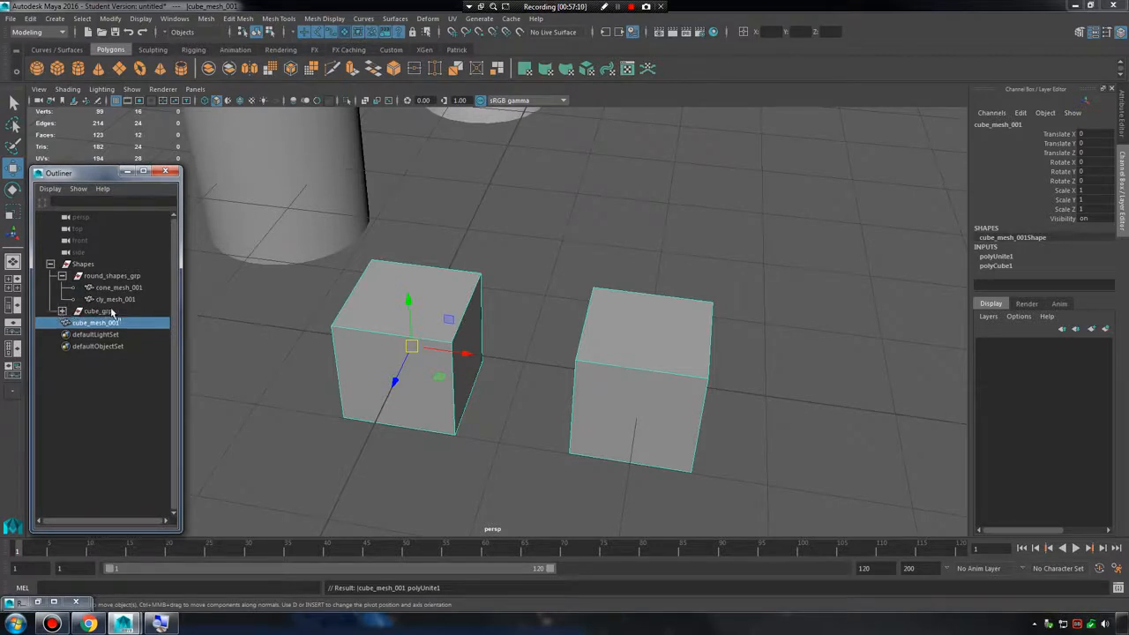
left_click(84, 311)
left_click(75, 323)
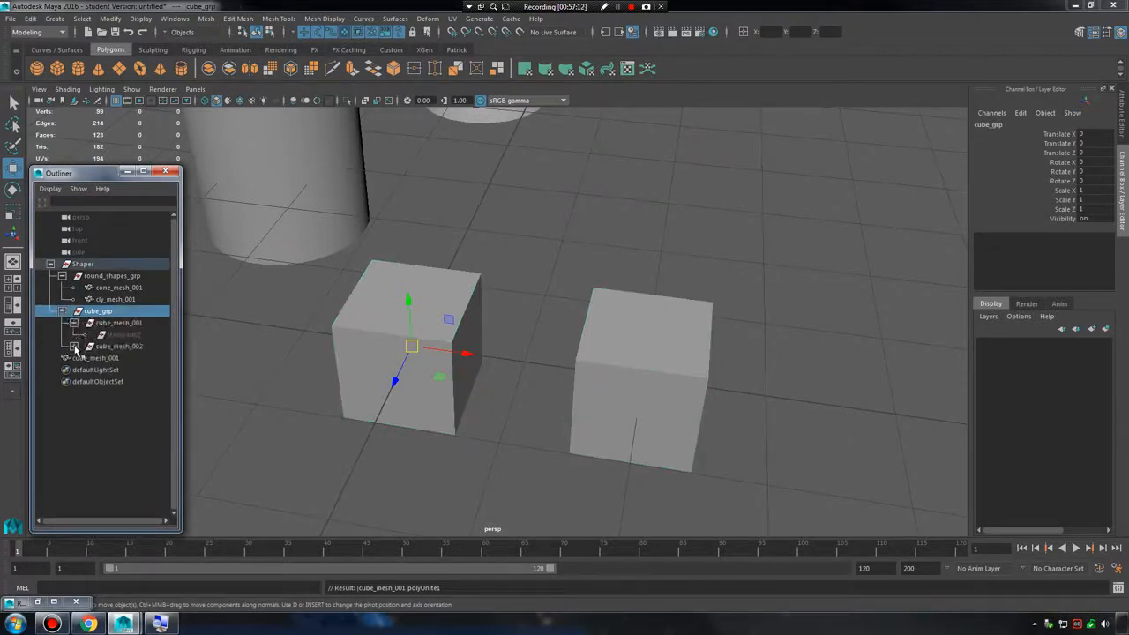
left_click(74, 345)
left_click(132, 358)
left_click(140, 336)
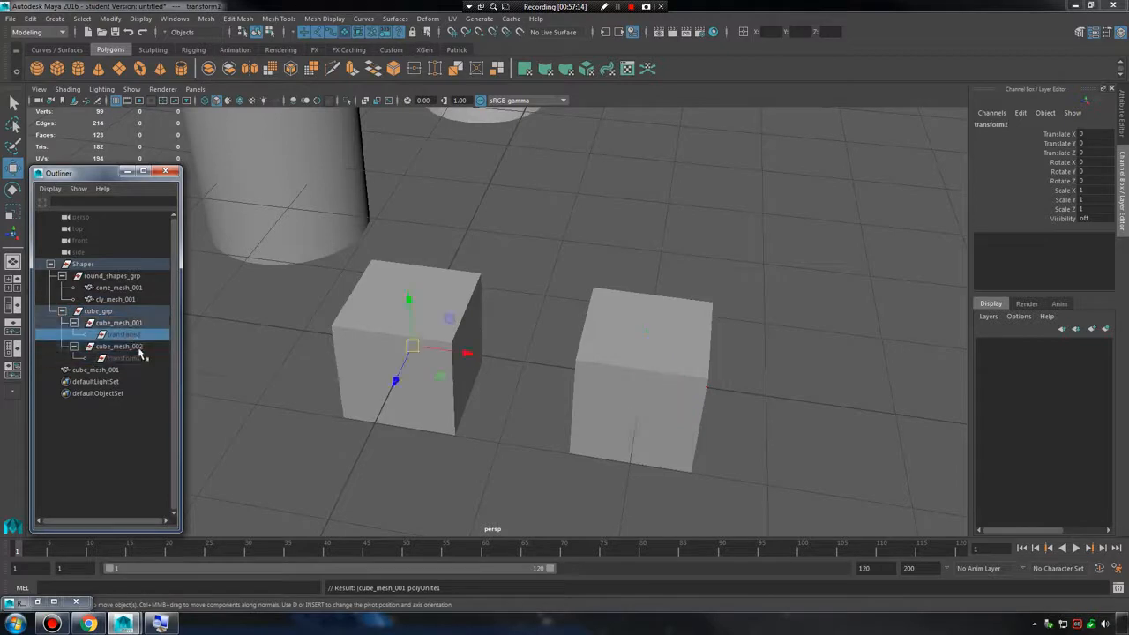
left_click(134, 357)
left_click(138, 336)
left_click(135, 358)
left_click(133, 335)
Delete the construction history of all objects in the scene.
left_click(30, 19)
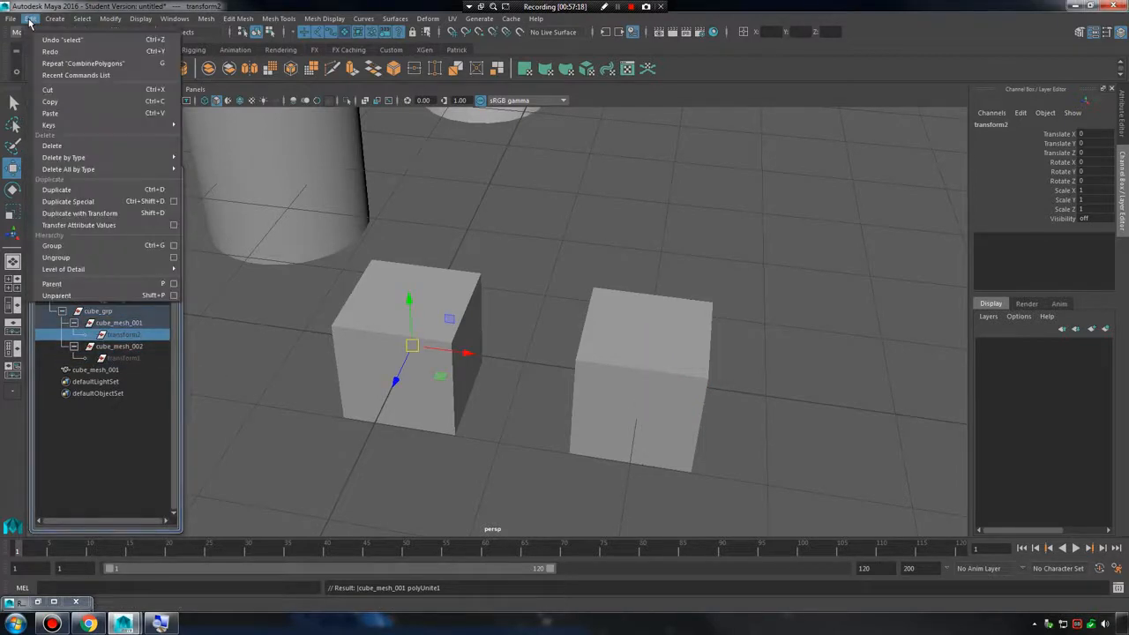
mouse_move(99, 171)
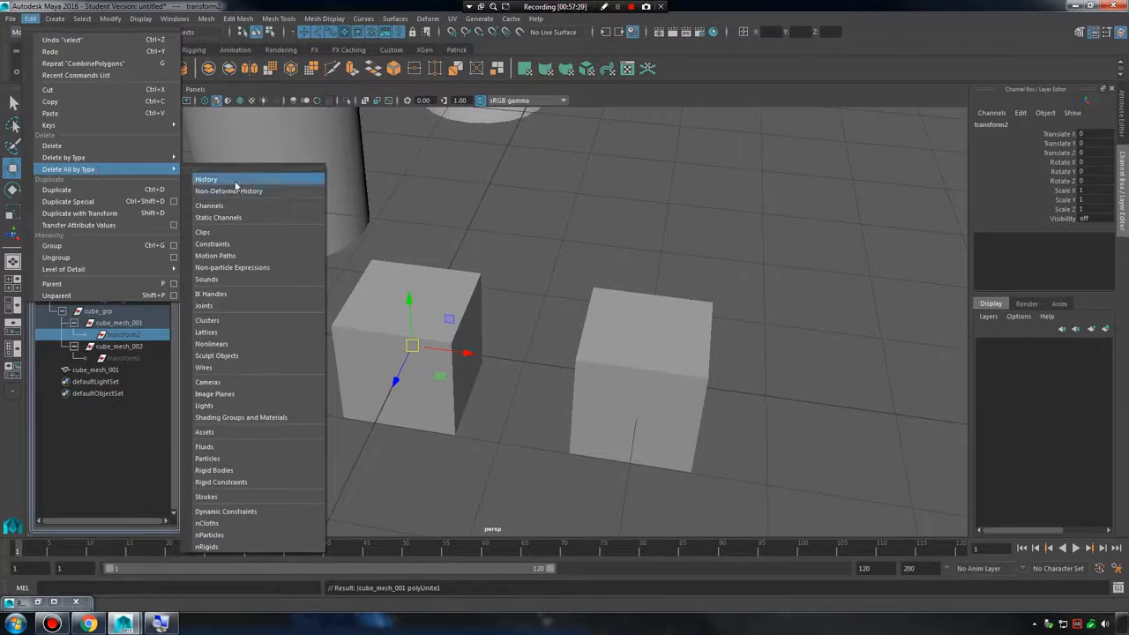
left_click(206, 179)
Rename the combined cube mesh as double_cube_mesh_001 in the Outliner.
left_click(132, 311)
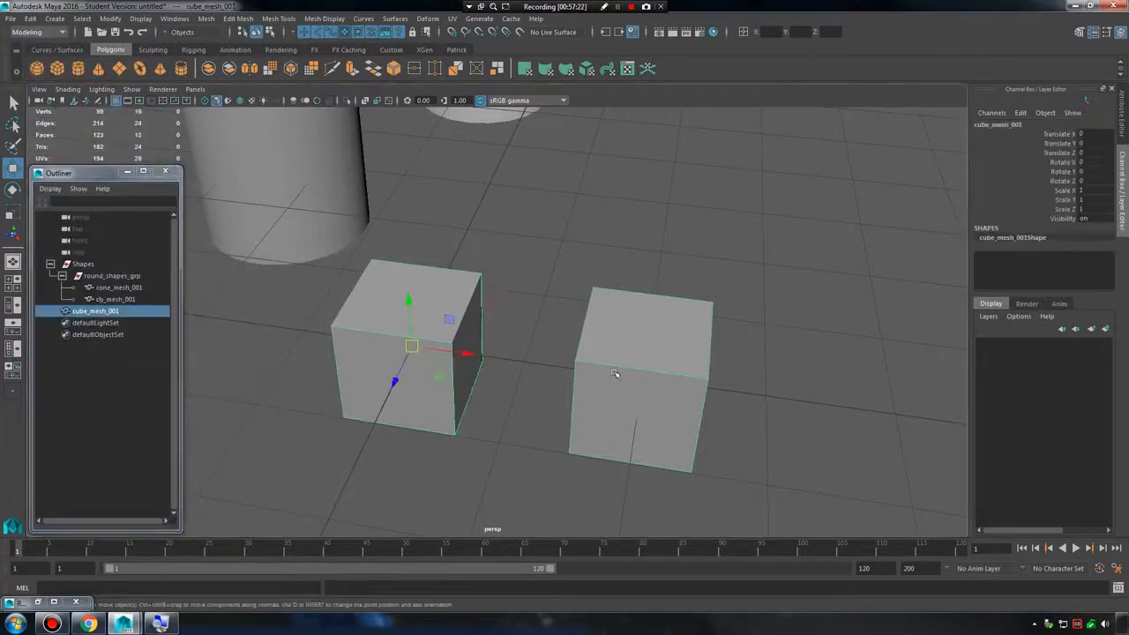
double_click(104, 313)
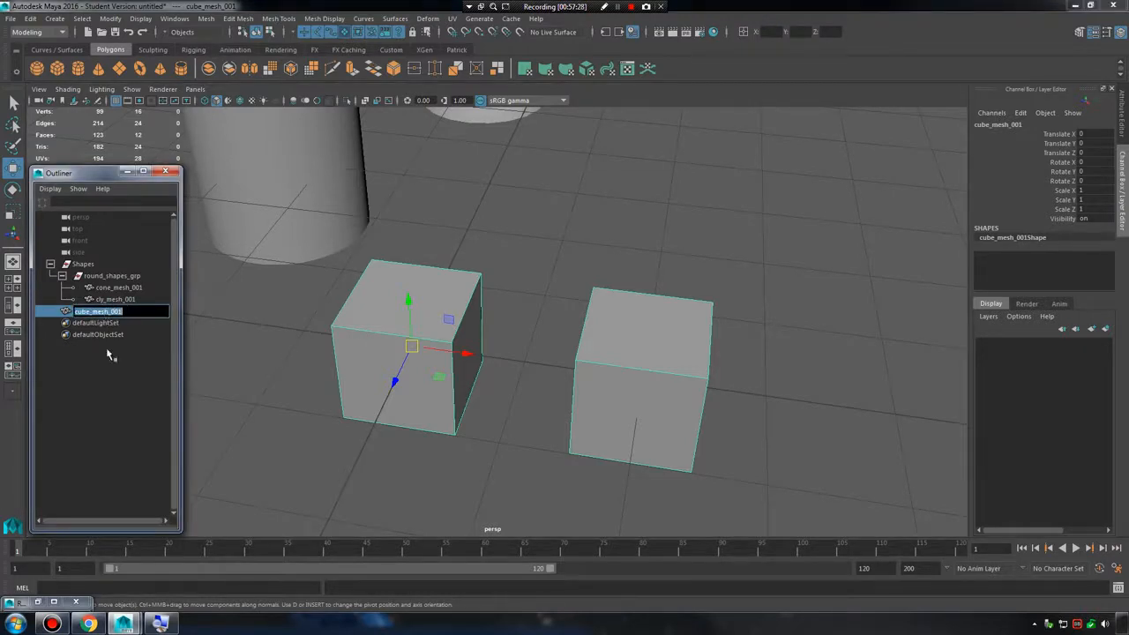
left_click(110, 355)
left_click(101, 313)
double_click(111, 313)
left_click(136, 311)
left_click_drag(136, 311, 39, 315)
type("double_cube_mesh_001")
key("Return")
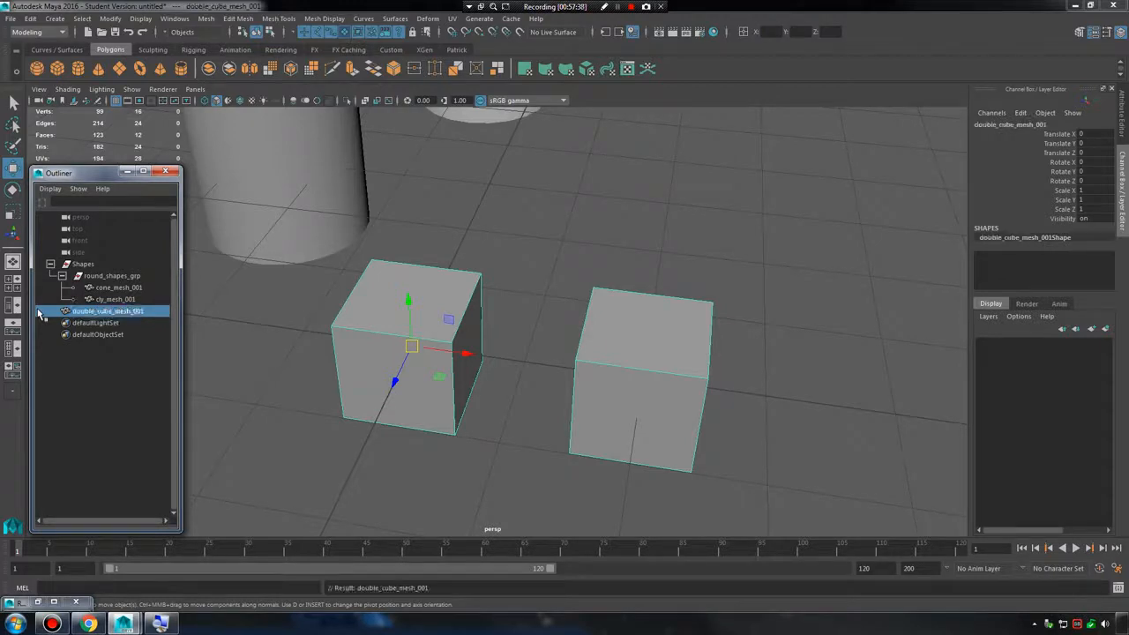
Move double_cube_mesh_001 about 0.54 along X.
left_click(444, 271)
left_click(495, 285)
left_click(445, 320)
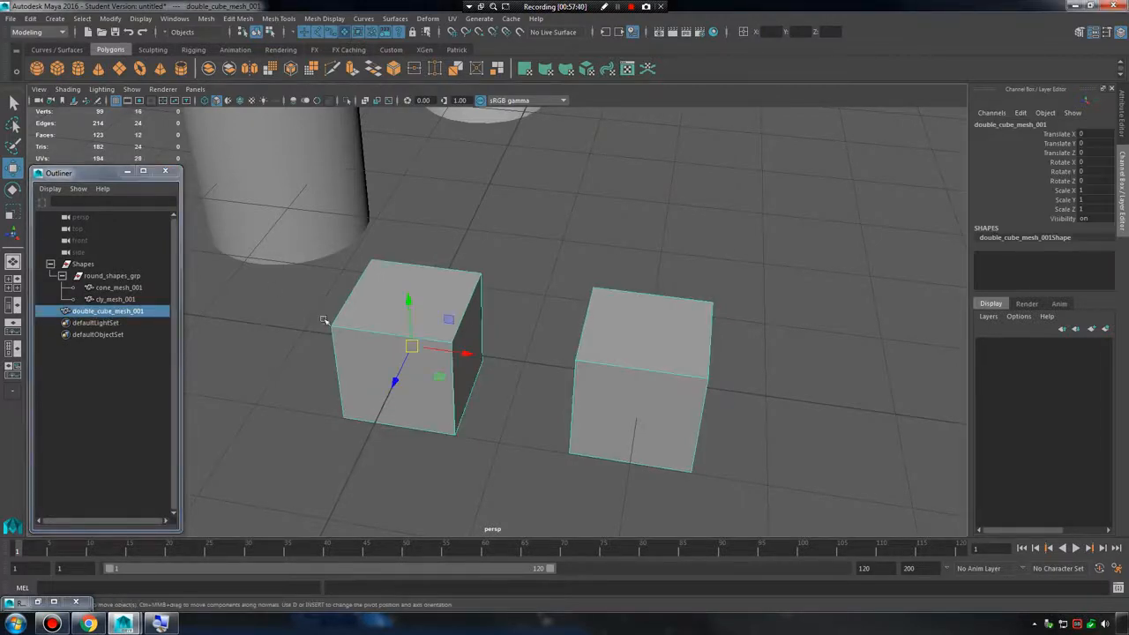
left_click_drag(462, 351, 562, 360)
Try rotating double_cube_mesh_001 and scaling it along X by about 2.28, undoing each change.
key("e")
key("ctrl+z")
key("r")
key("ctrl+z")
Move double_cube_mesh_001 freely to about X 0.861, Y 0.505, Z -0.461.
key("w")
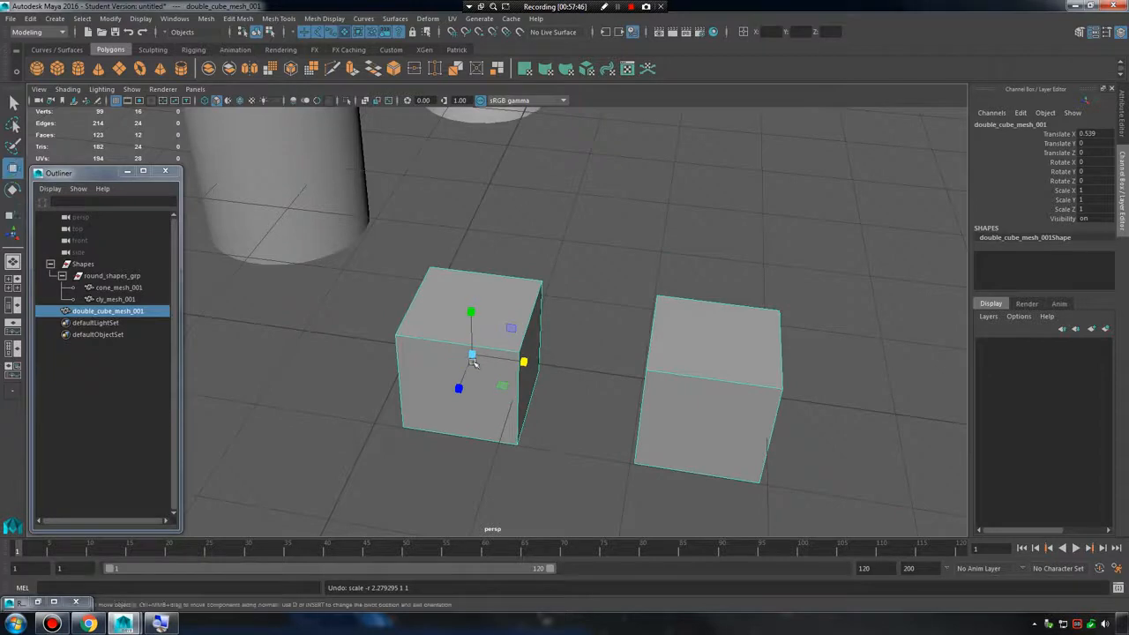
left_click_drag(474, 354, 519, 280)
right_click_drag(589, 320, 554, 319, "alt")
left_click_drag(554, 319, 529, 298, "alt")
right_click_drag(521, 298, 544, 300, "alt")
left_click_drag(544, 300, 596, 321, "alt")
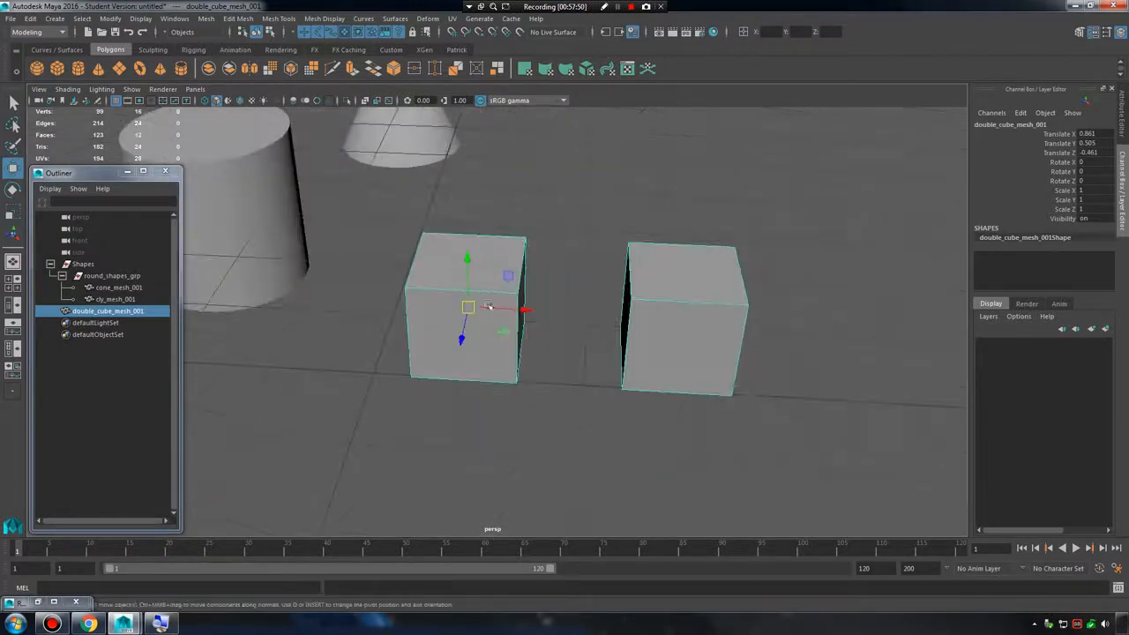
Move double_cube_mesh_001 freely to about X 0.977, Y 0.11, Z -0.23.
left_click_drag(468, 308, 473, 342)
left_click_drag(554, 351, 511, 352, "alt")
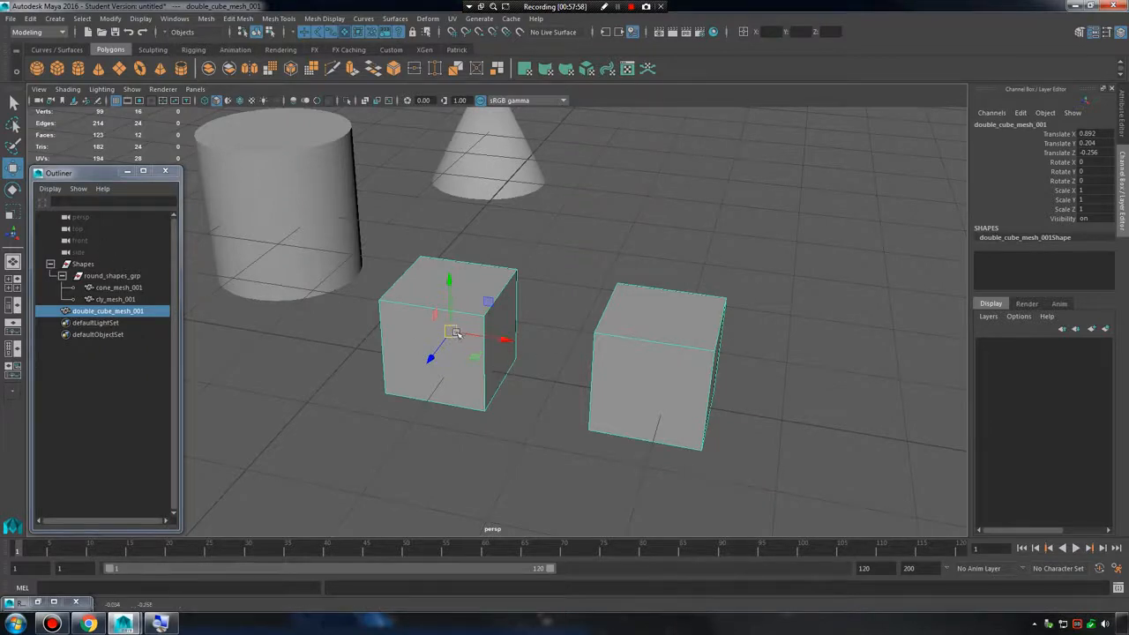
left_click_drag(450, 331, 458, 342)
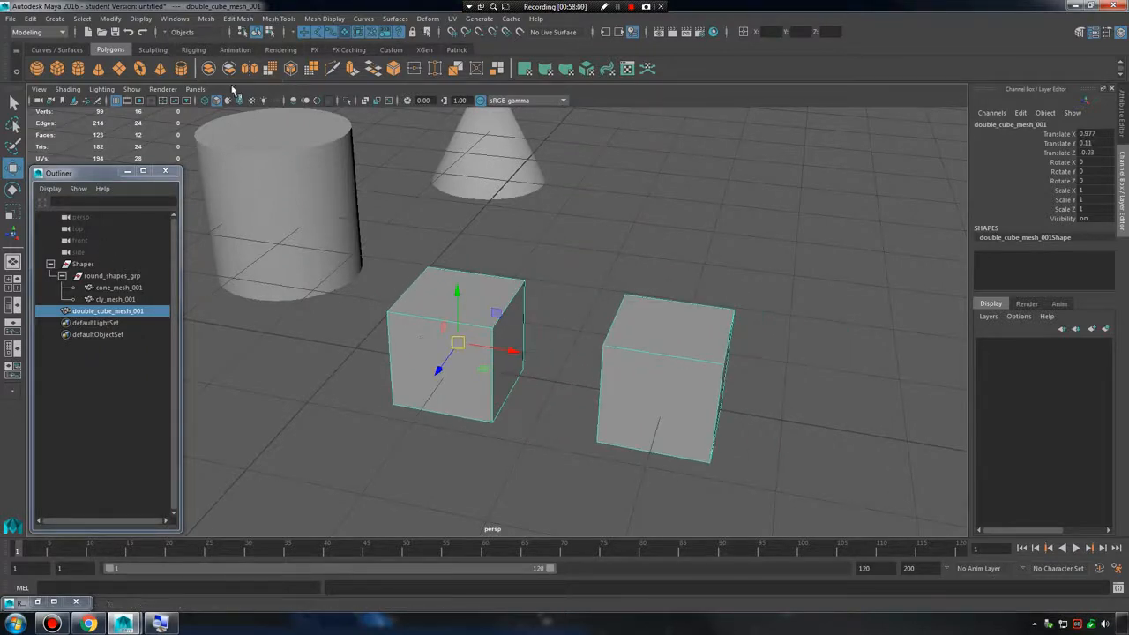
Separate double_cube_mesh_001 into its individual cube meshes.
left_click(206, 18)
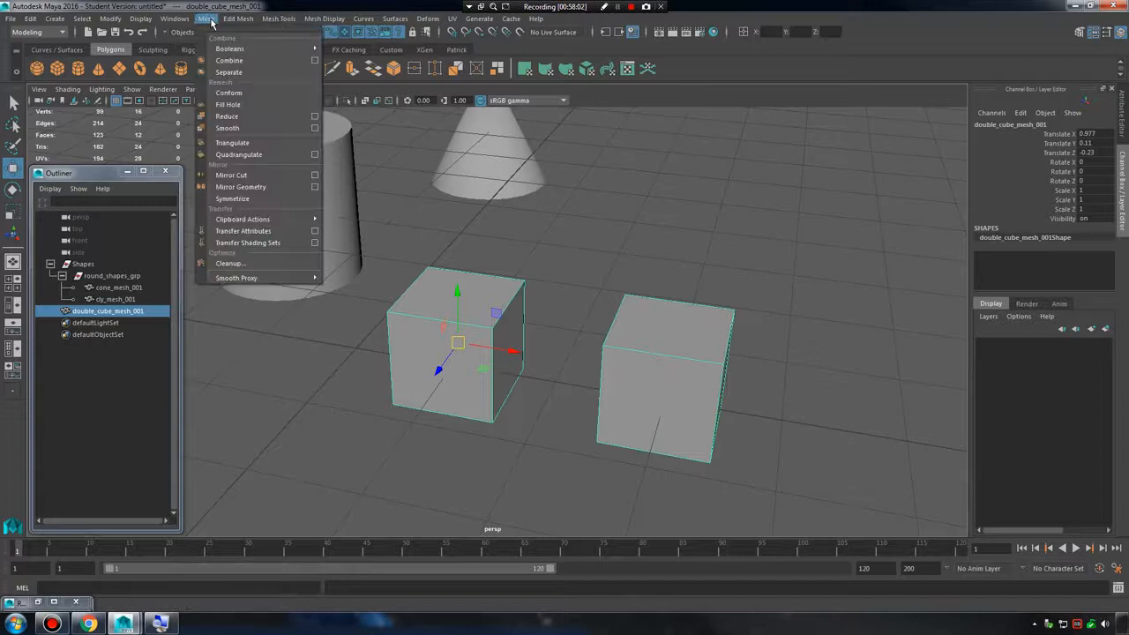
left_click(249, 75)
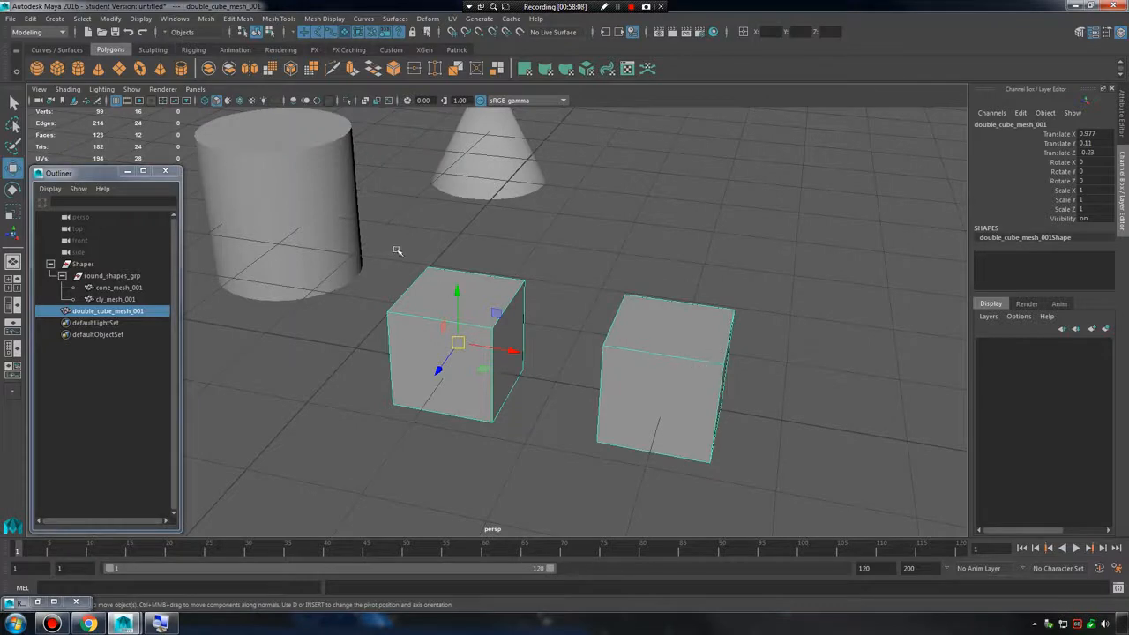
left_click(206, 19)
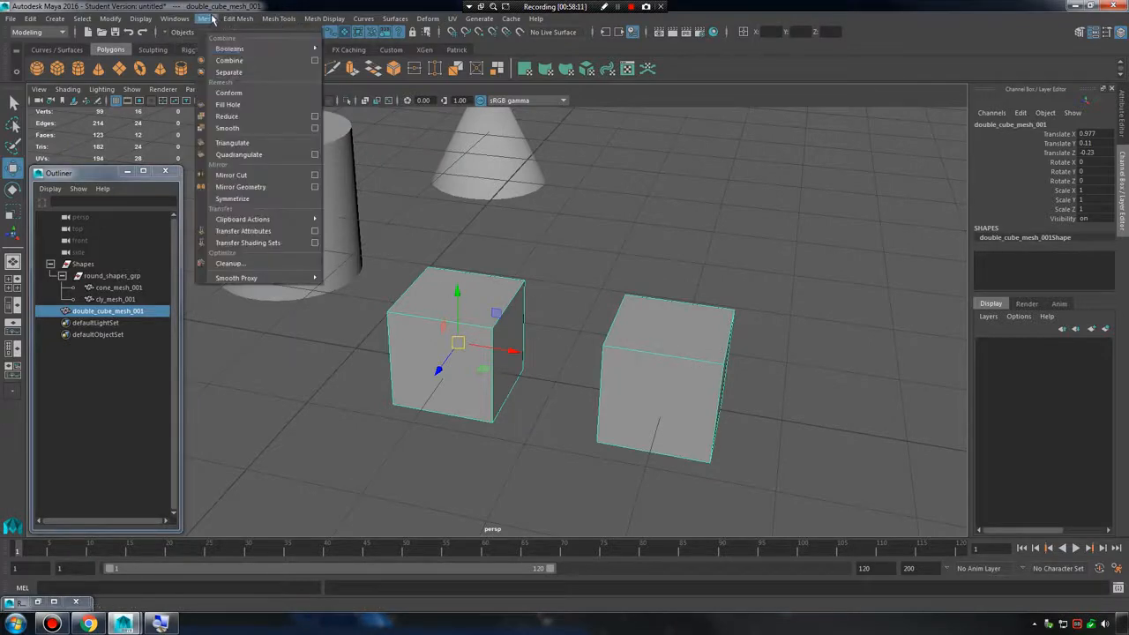
left_click(249, 73)
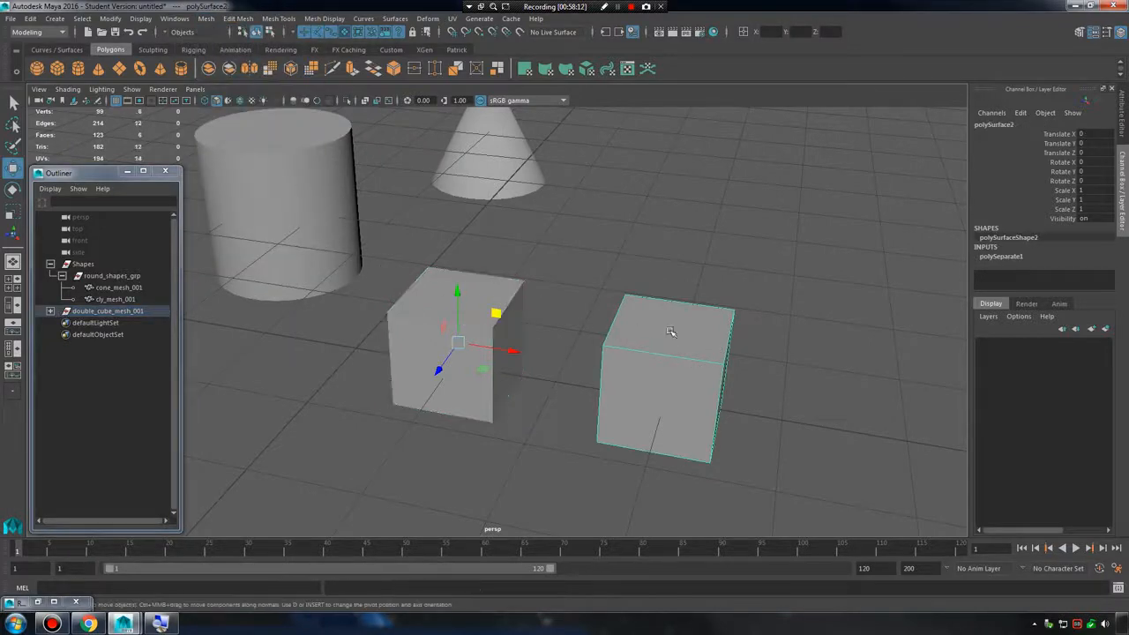
Move the separated cubes individually, polySurface1 to about X 0.307, Y 0.451, Z -0.356 and polySurface2 to about X 0.184, Y 0.803, Z -0.518.
left_click_drag(457, 343, 478, 252)
left_click(473, 318)
left_click_drag(454, 338, 466, 402)
key("ctrl+z")
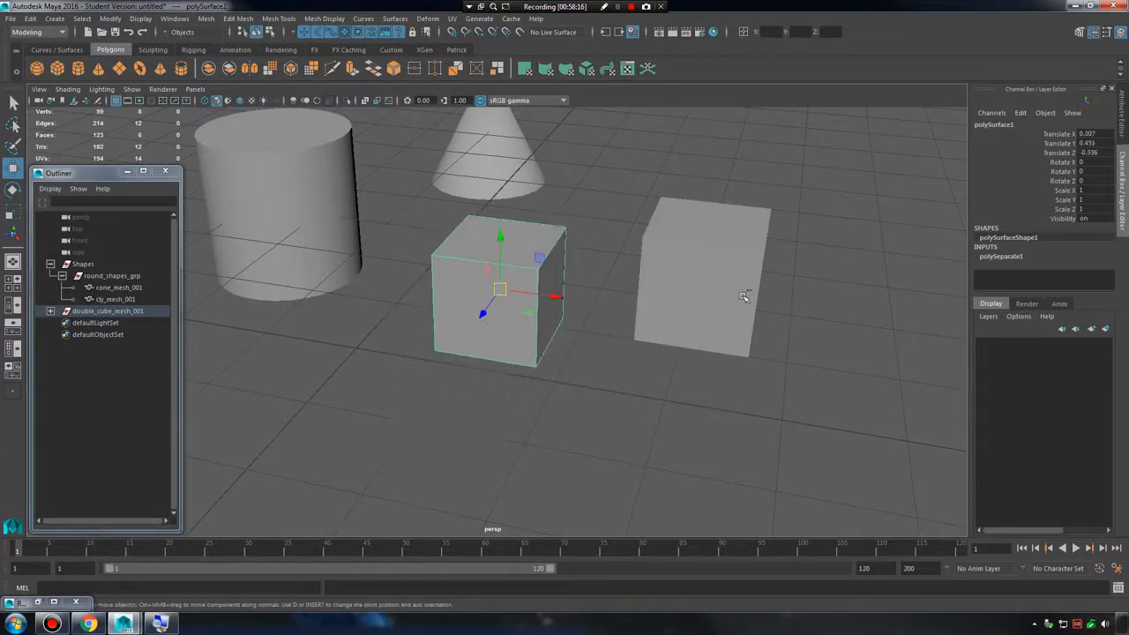
key("ctrl+z")
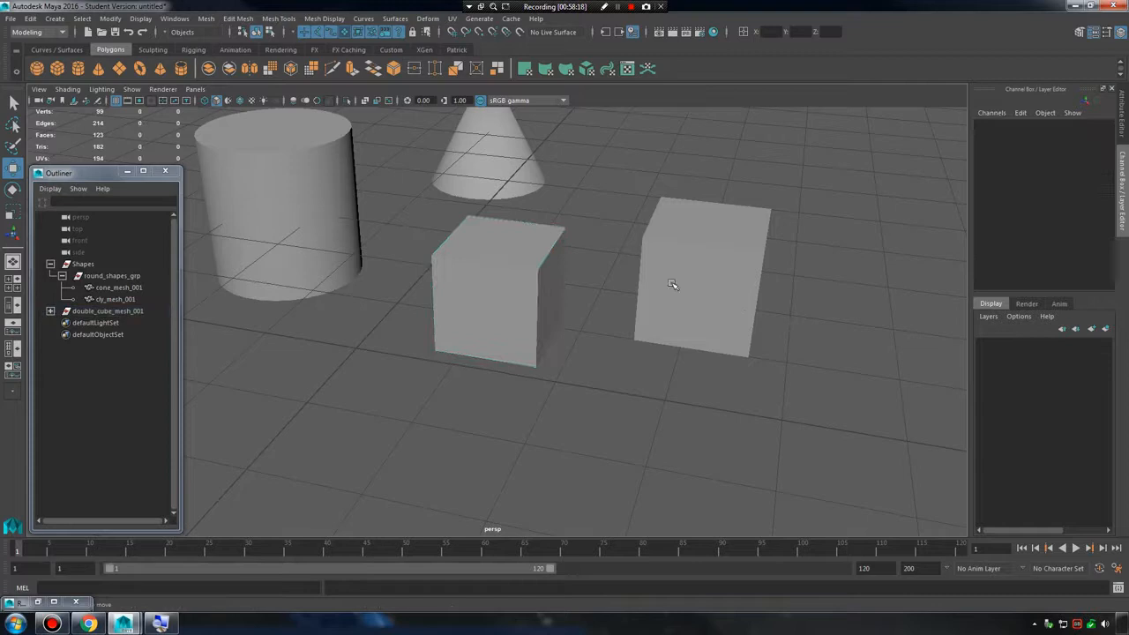
Expand double_cube_mesh_001 in the Outliner and delete the construction history to clear its leftover transform1 node.
left_click(50, 311)
left_click(99, 323)
left_click(118, 346)
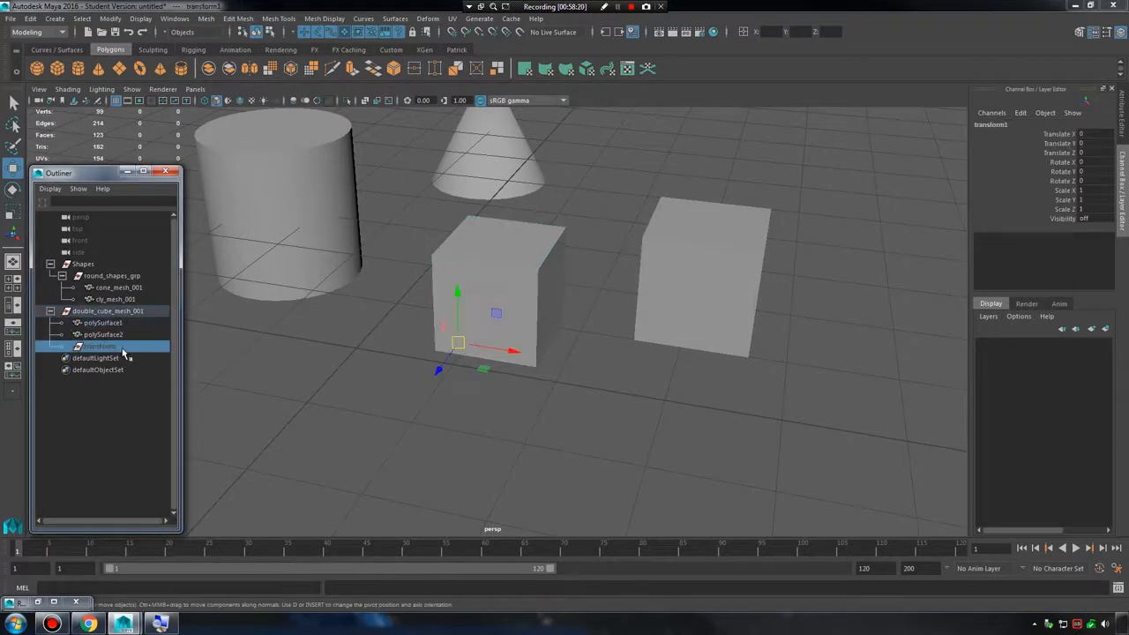
left_click(125, 398)
left_click(115, 347)
left_click(132, 403)
left_click(110, 349)
left_click(30, 18)
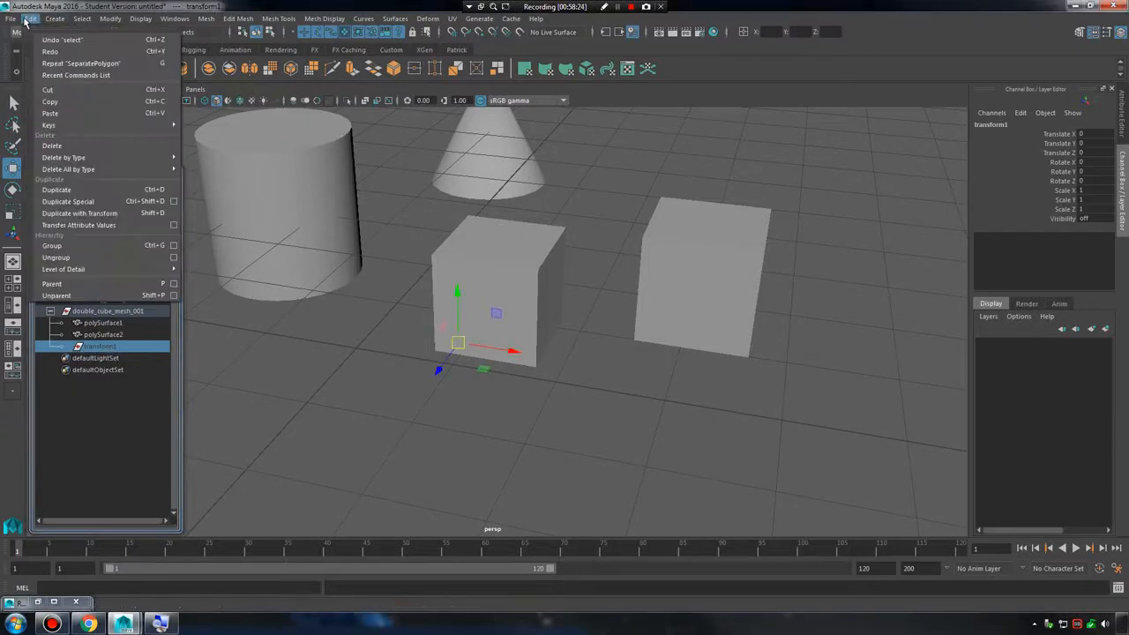
left_click(200, 181)
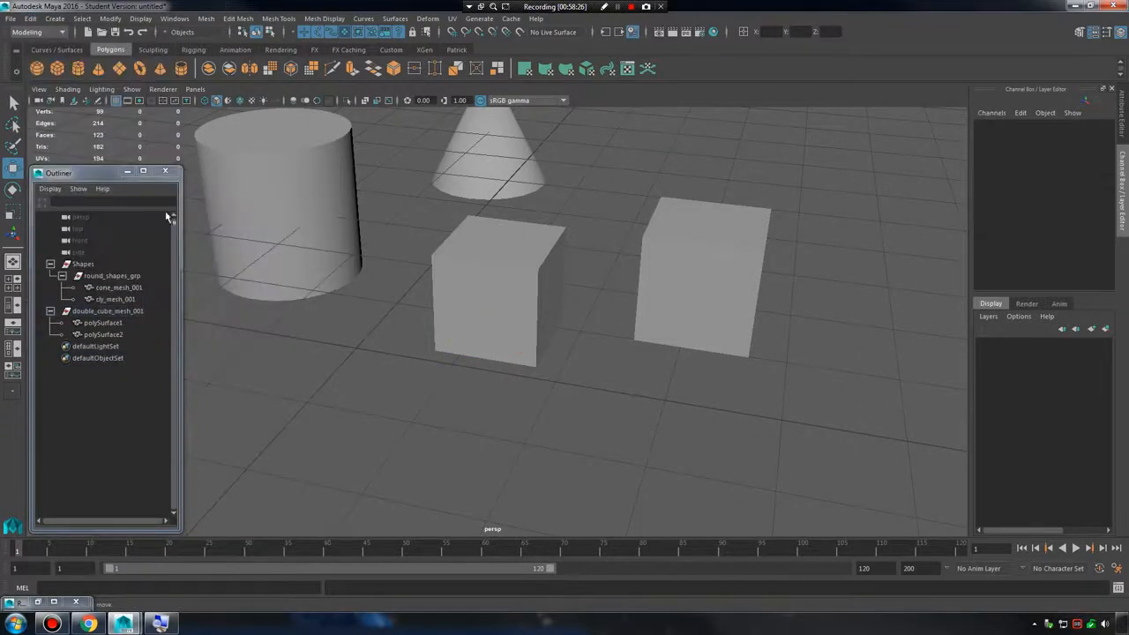
Select polySurface1 and polySurface2 alternately in the Outliner to check which cube each one is.
left_click(103, 337)
left_click(120, 324)
left_click(124, 337)
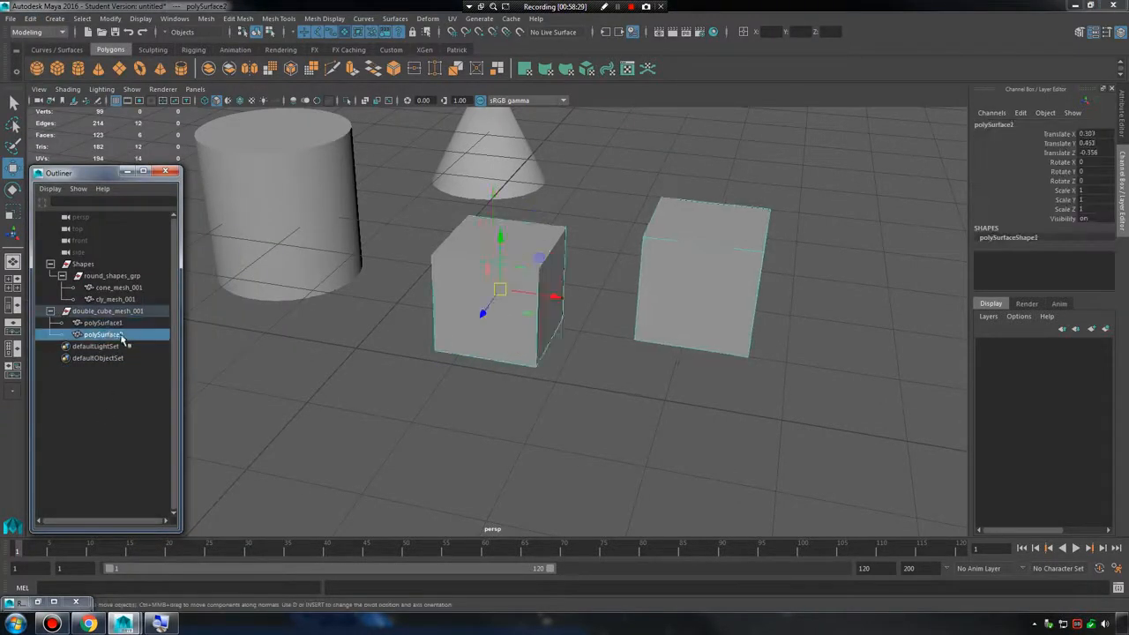
left_click(123, 312)
left_click(128, 336)
left_click(115, 323)
left_click(123, 335)
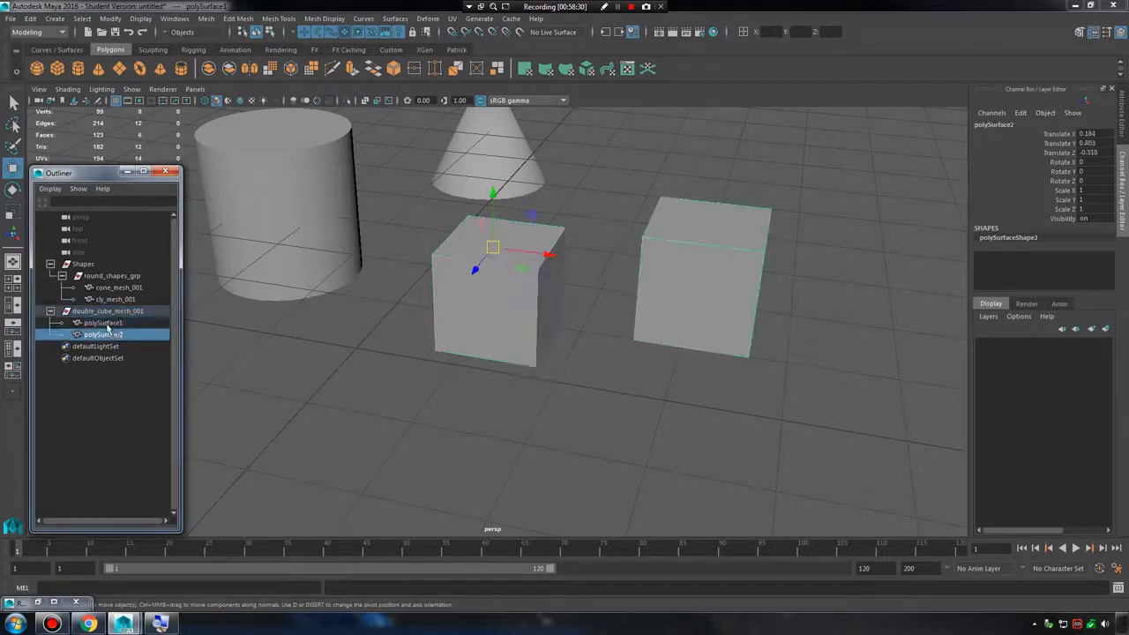
left_click(111, 326)
left_click(124, 335)
Rename polySurface1 under double_cube_mesh_001 as cube_mesh_001.
double_click(115, 323)
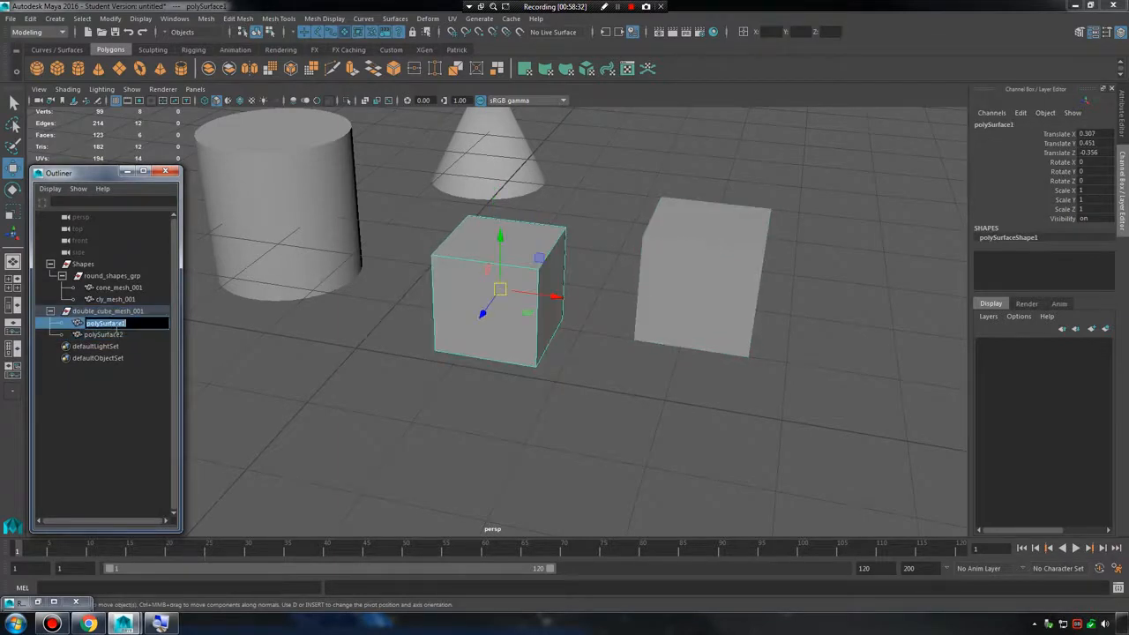
type("double_cube_mesh_001")
key("Return")
Rename polySurface2 under double_cube_mesh_001 as cube_mesh_002 and clear the selection.
double_click(106, 334)
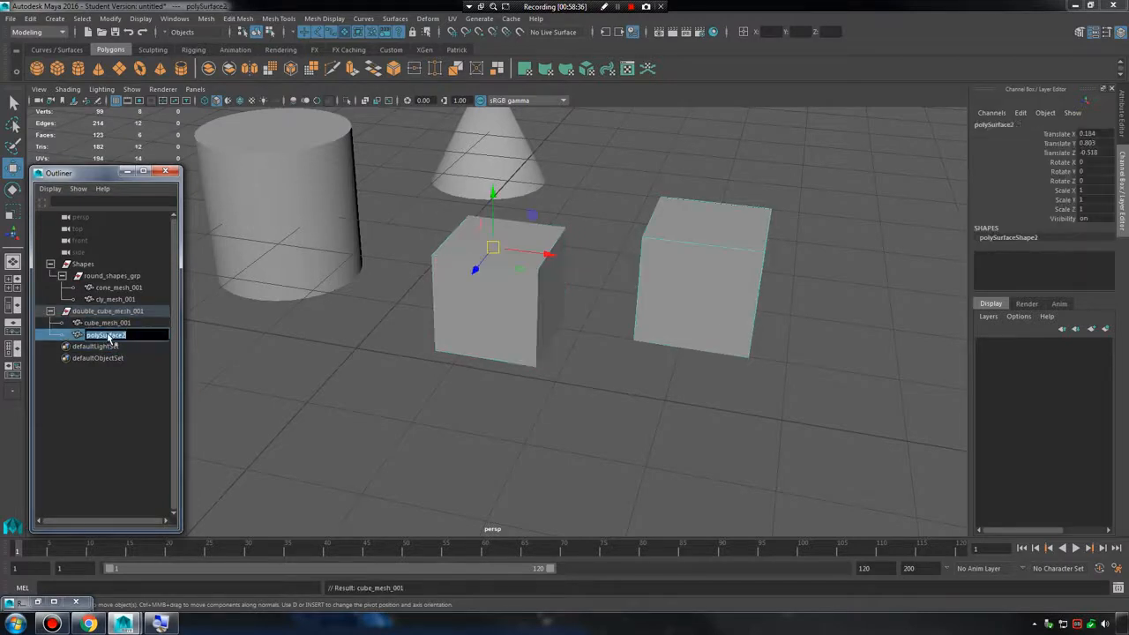
type("d")
type("ube_mesh_002")
key("Return")
left_click(298, 388)
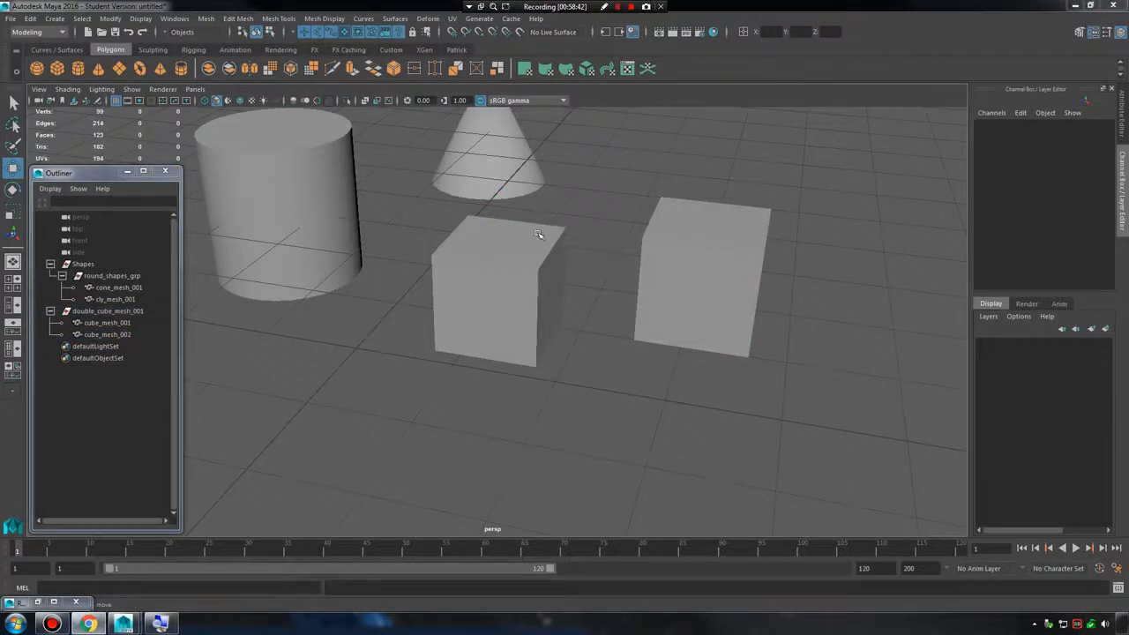
Move cube_mesh_002 down and close beside cube_mesh_001, leaving a small gap between the two cubes.
left_click_drag(541, 232, 679, 287, "alt")
left_click(685, 298)
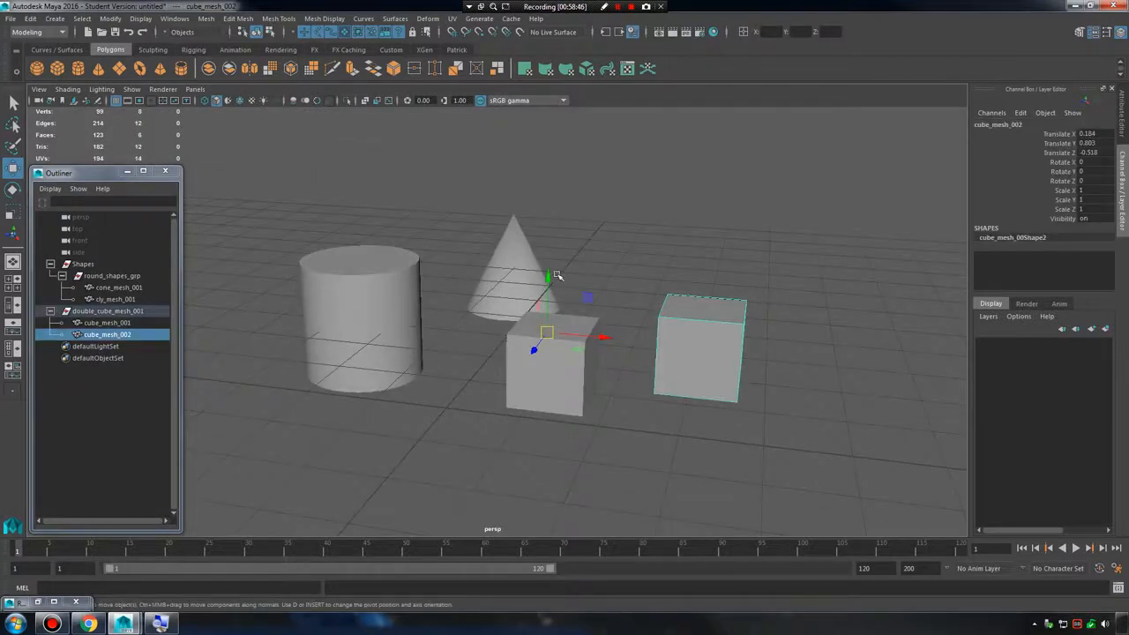
left_click_drag(548, 298, 548, 309)
left_click_drag(668, 342, 626, 231, "alt")
left_click_drag(487, 341, 611, 287)
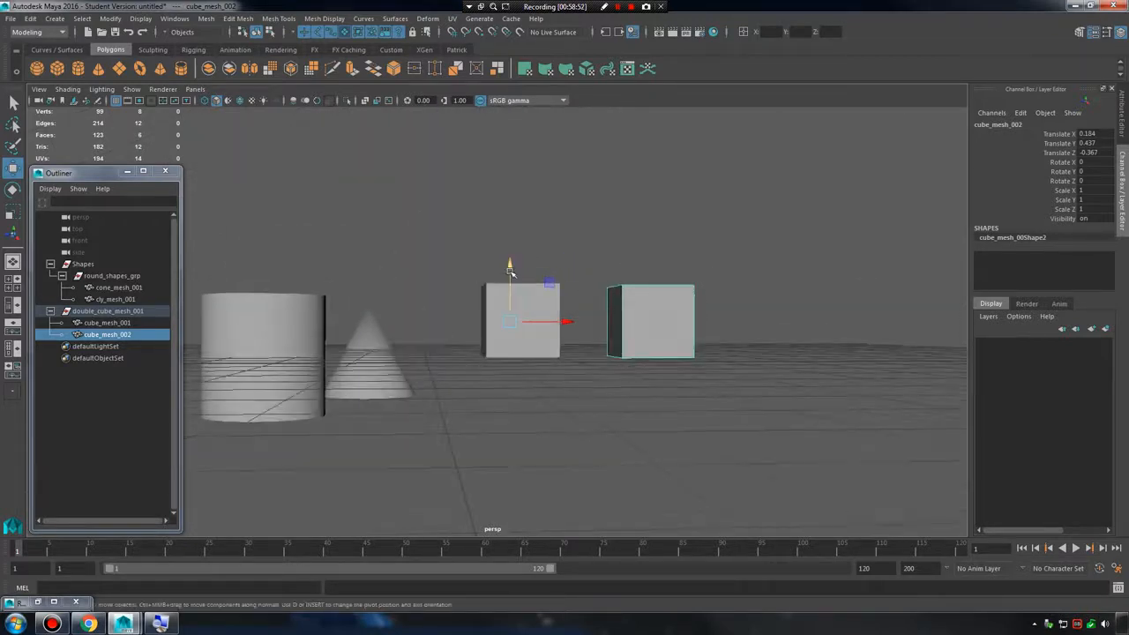
left_click_drag(511, 269, 507, 350)
left_click_drag(520, 350, 716, 298, "alt")
left_click(712, 298)
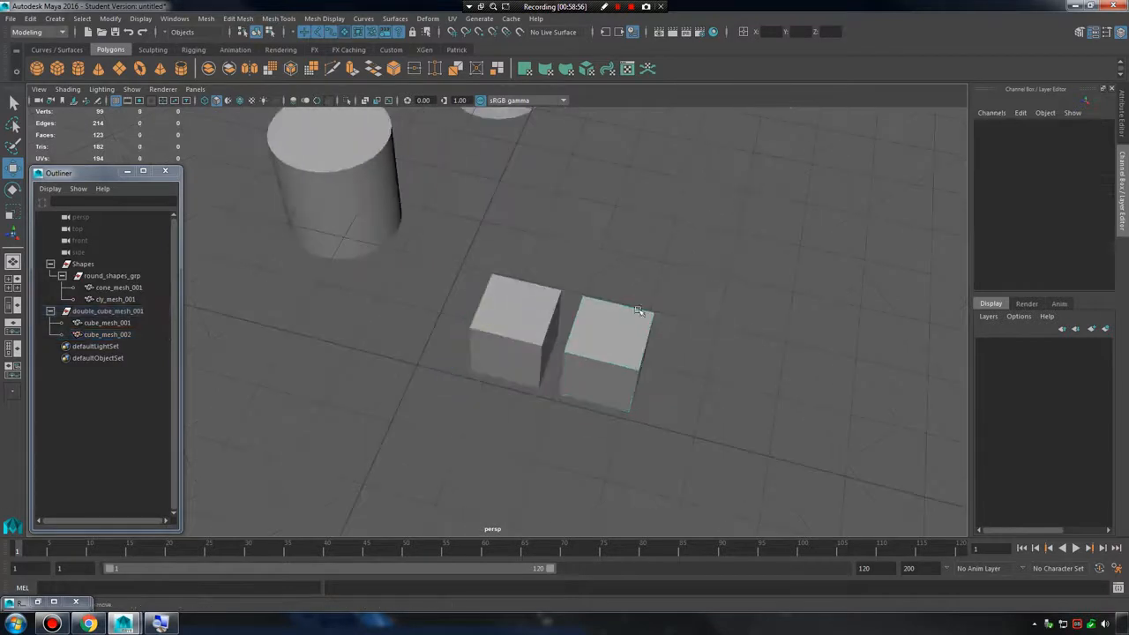
left_click_drag(623, 302, 599, 278, "alt")
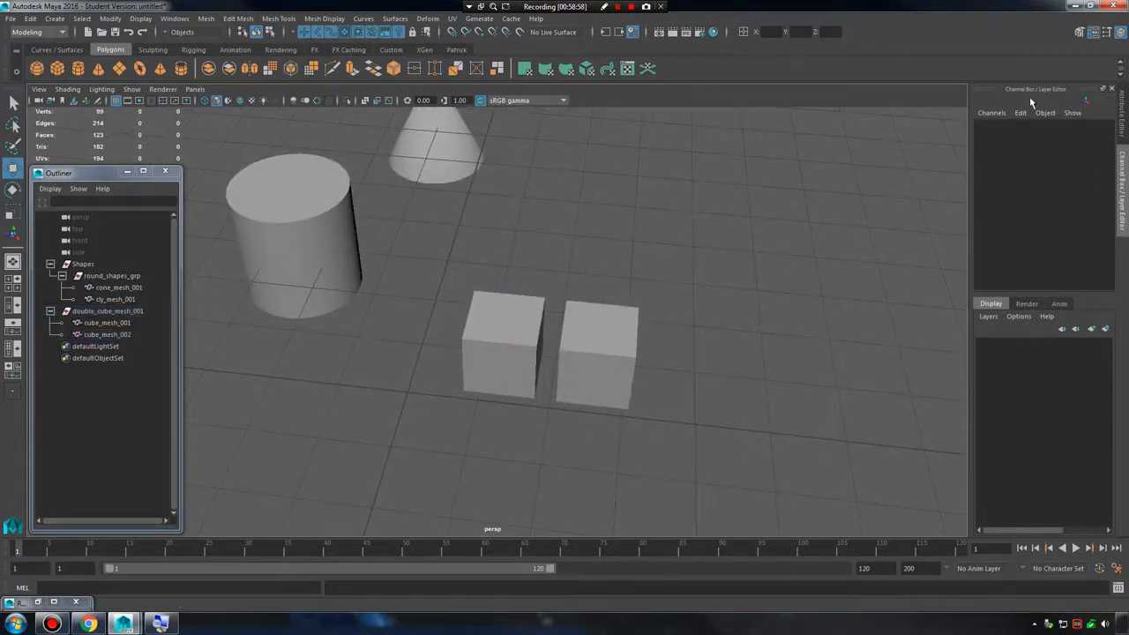
Close the Channel Box / Layer Editor and show it again.
left_click(1120, 33)
left_click(1121, 34)
left_click(1111, 88)
left_click(1123, 90)
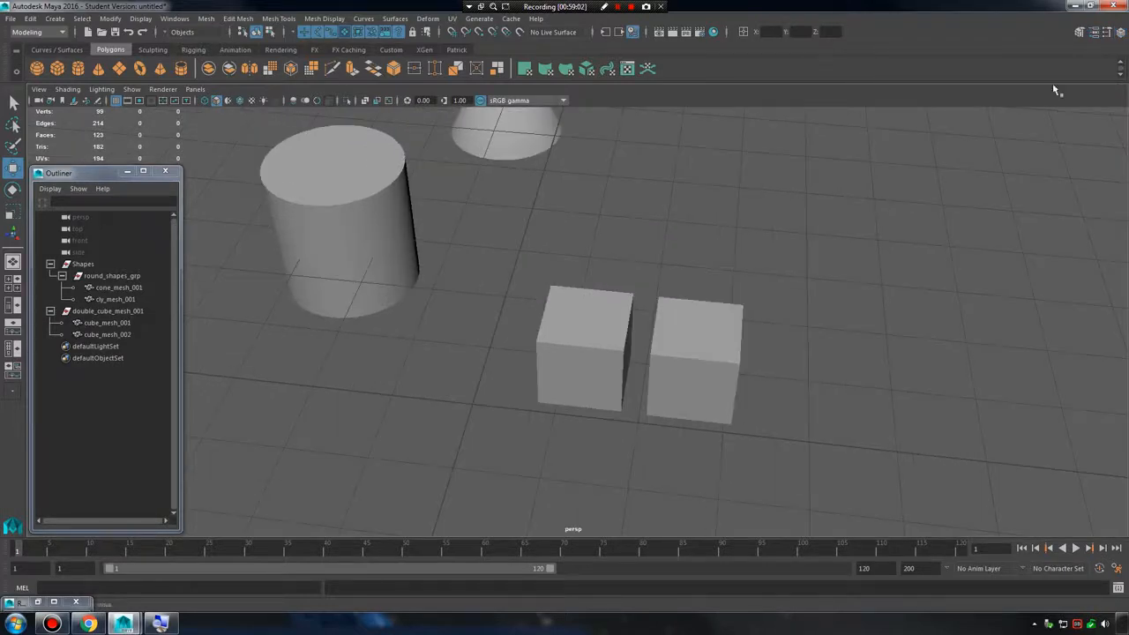
left_click(1121, 32)
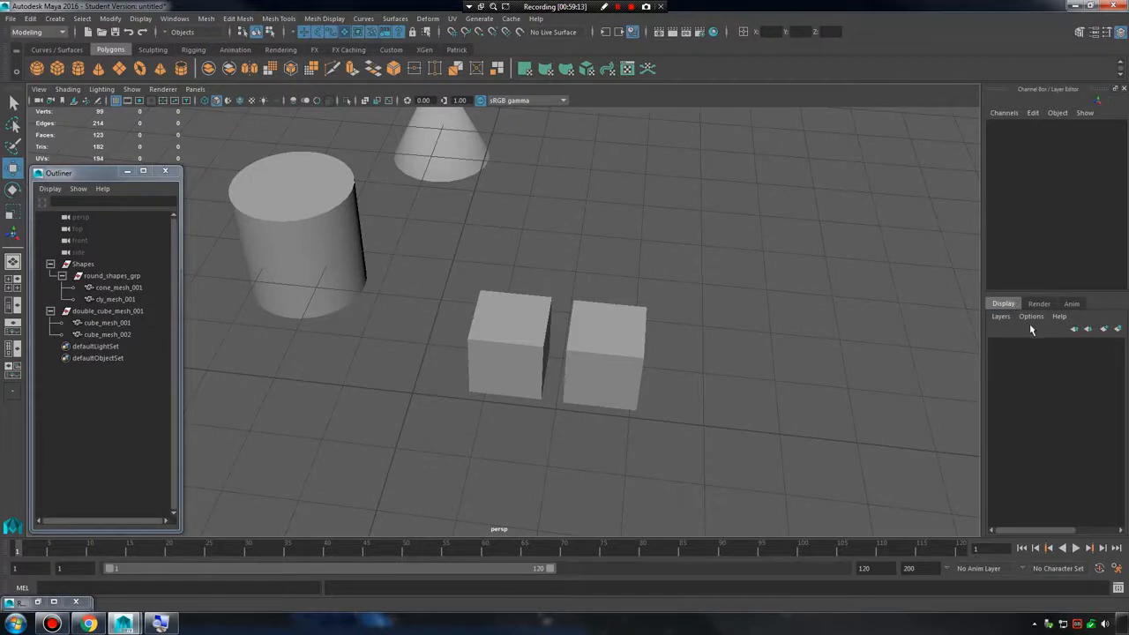
Enlarge the channel area above the layer list, deselect the cylinder and create an empty display layer.
left_click(309, 203)
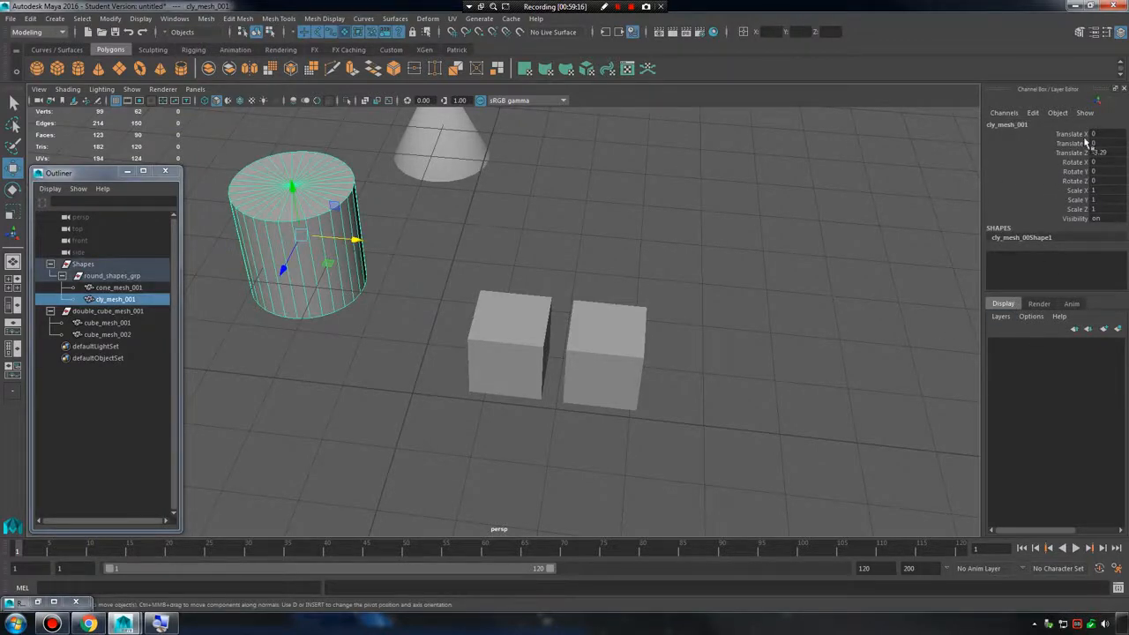
left_click_drag(1049, 292, 1044, 329)
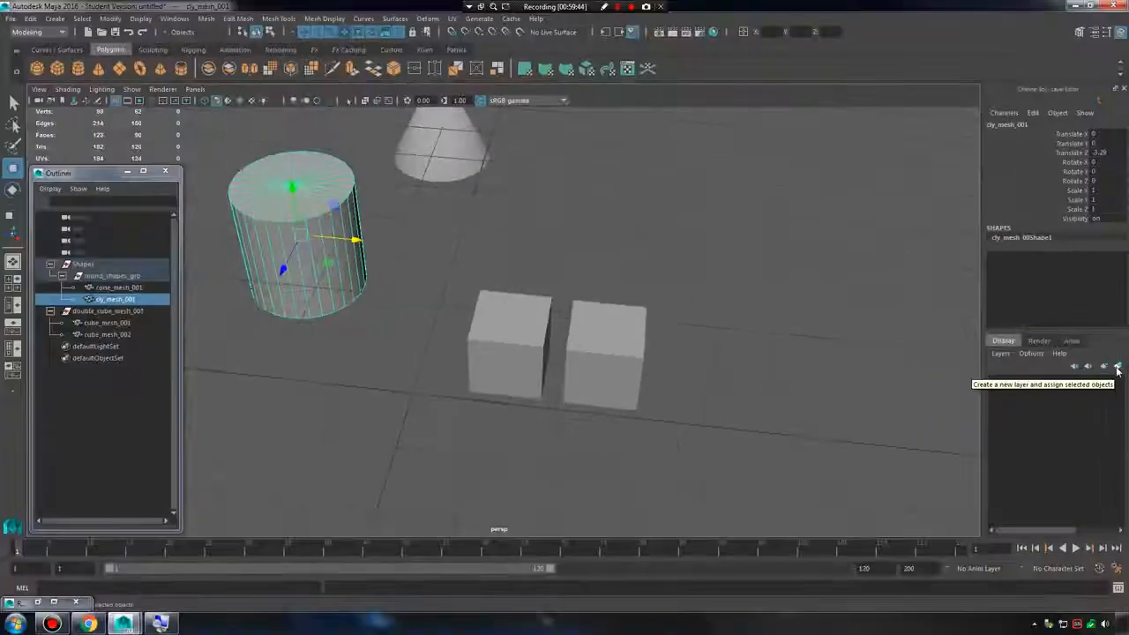
left_click(272, 108)
left_click(1105, 367)
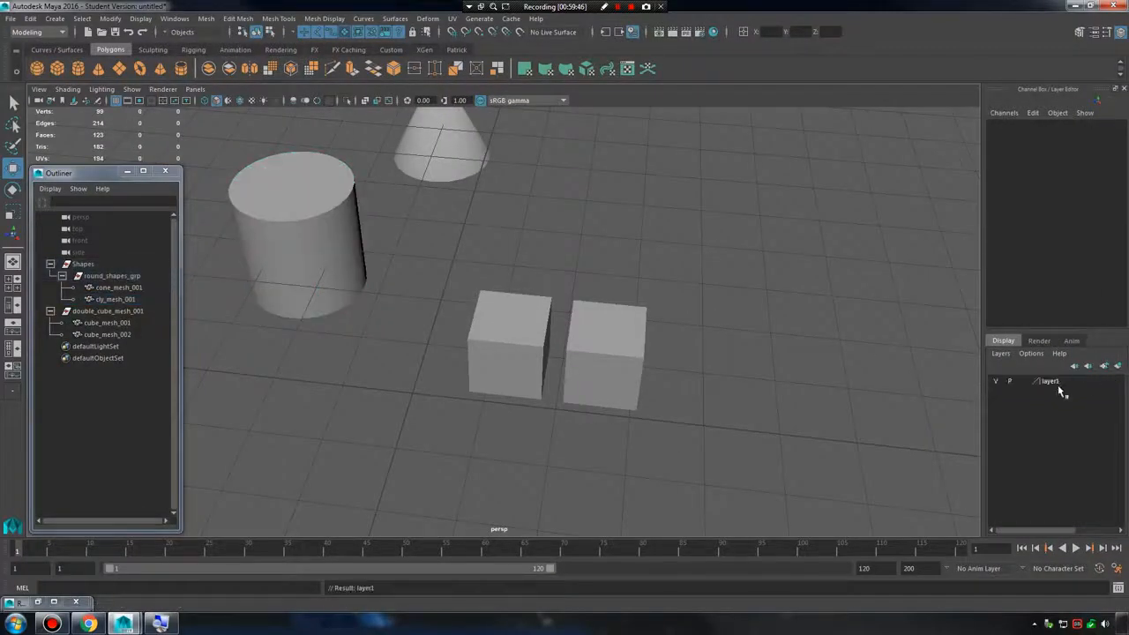
Try to rename layer1 as "round shapes lay", and then as "round _shapes_lay".
double_click(1049, 380)
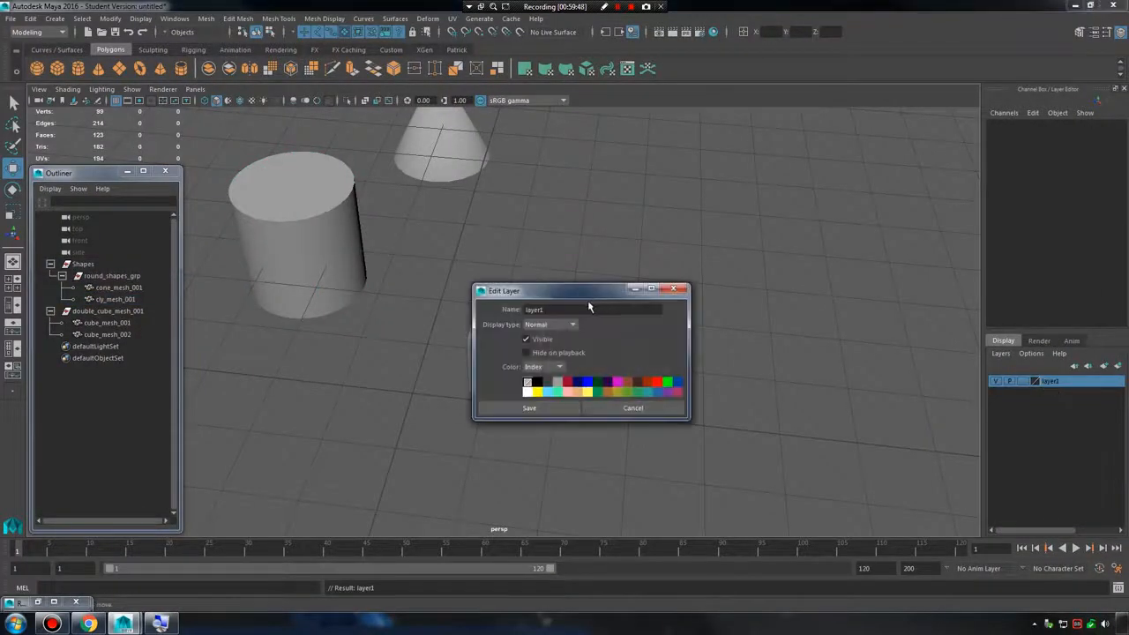
left_click_drag(575, 309, 450, 305)
type("round shapes")
left_click(528, 406)
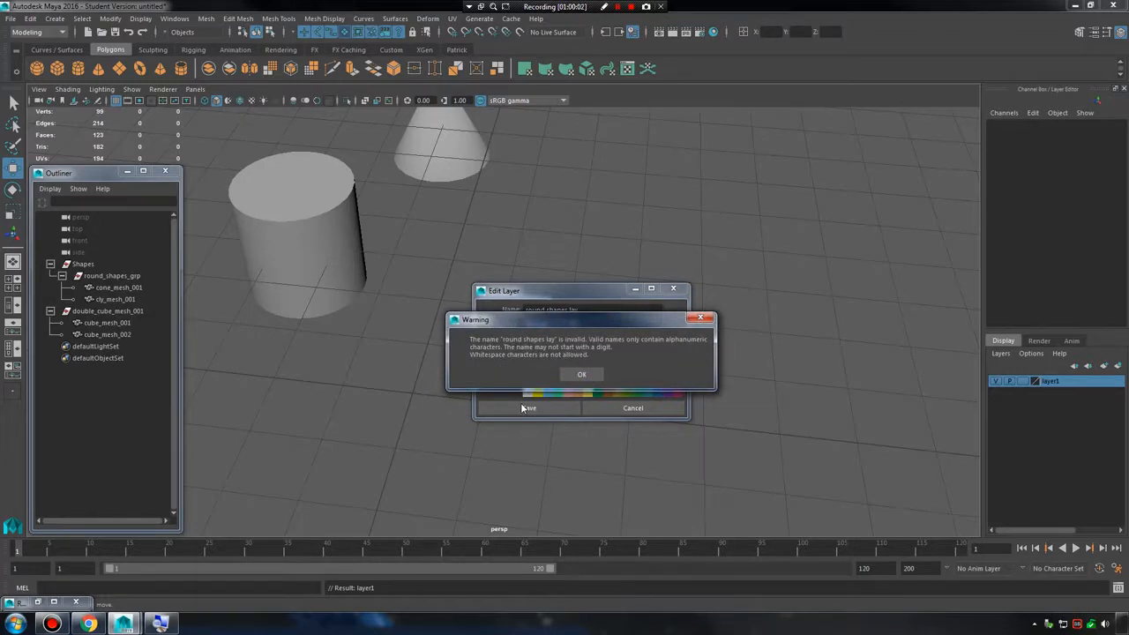
left_click(581, 375)
type("ro")
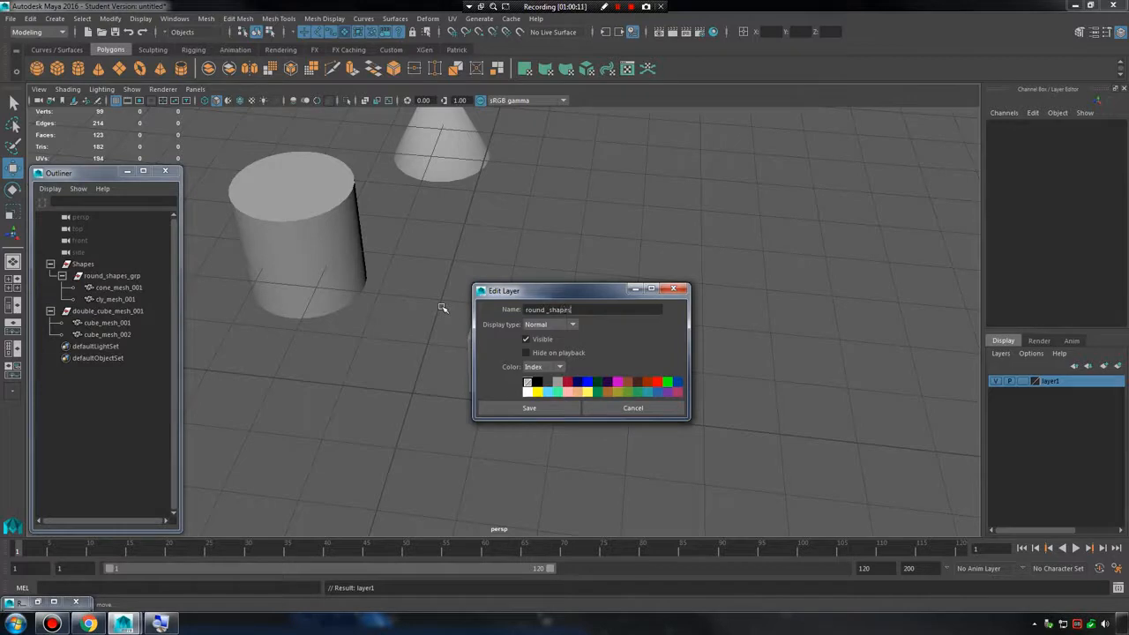
left_click(513, 404)
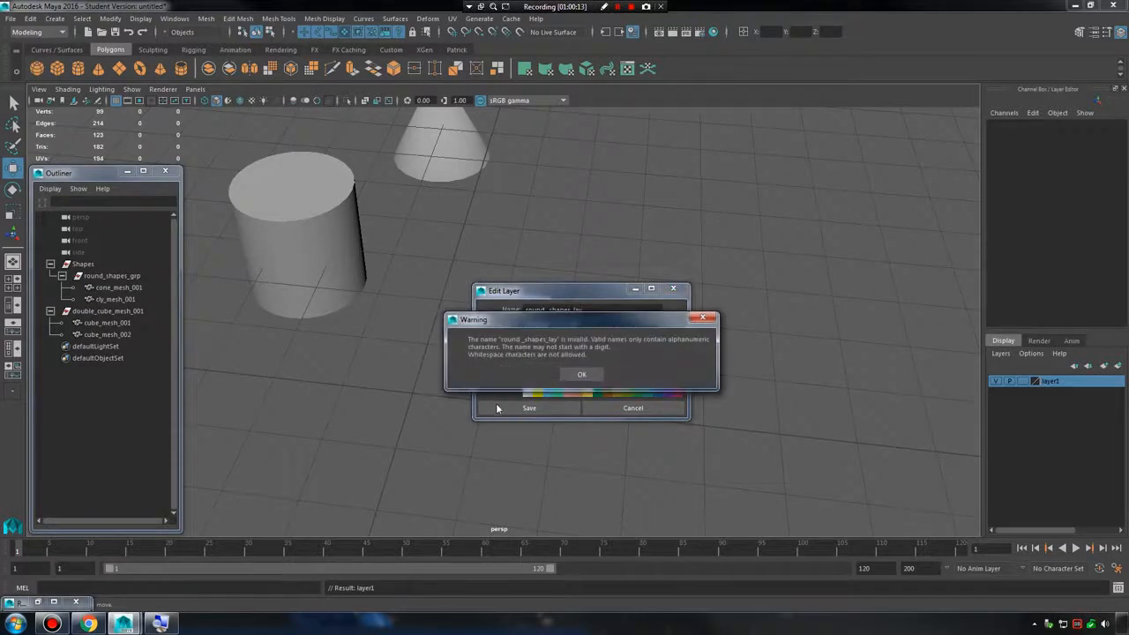
left_click(582, 374)
Name the display layer round_lay and save the layer settings.
double_click(541, 306)
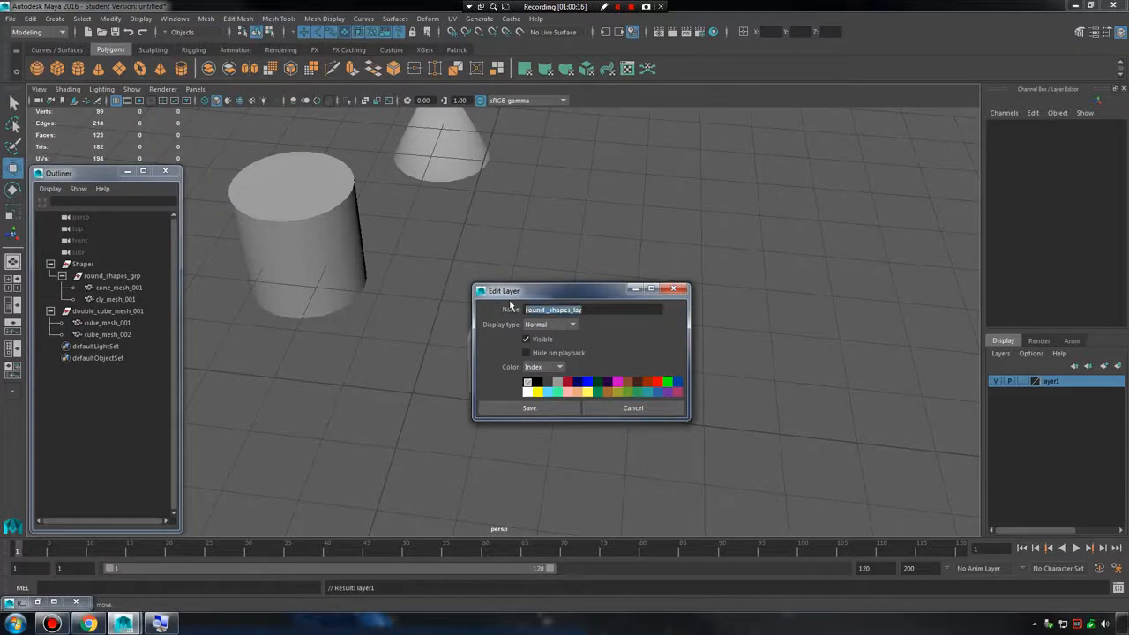
type("round_lay")
left_click(529, 407)
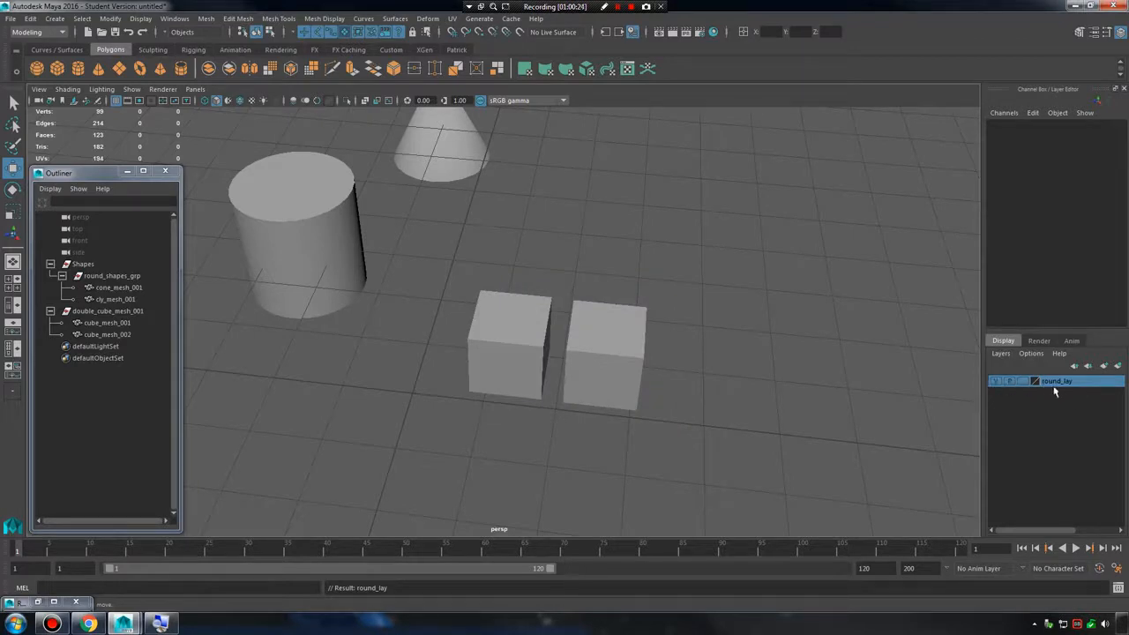
Add the cylinder and cone meshes to the round_lay display layer, then clear the selection.
key("space")
left_click(688, 267)
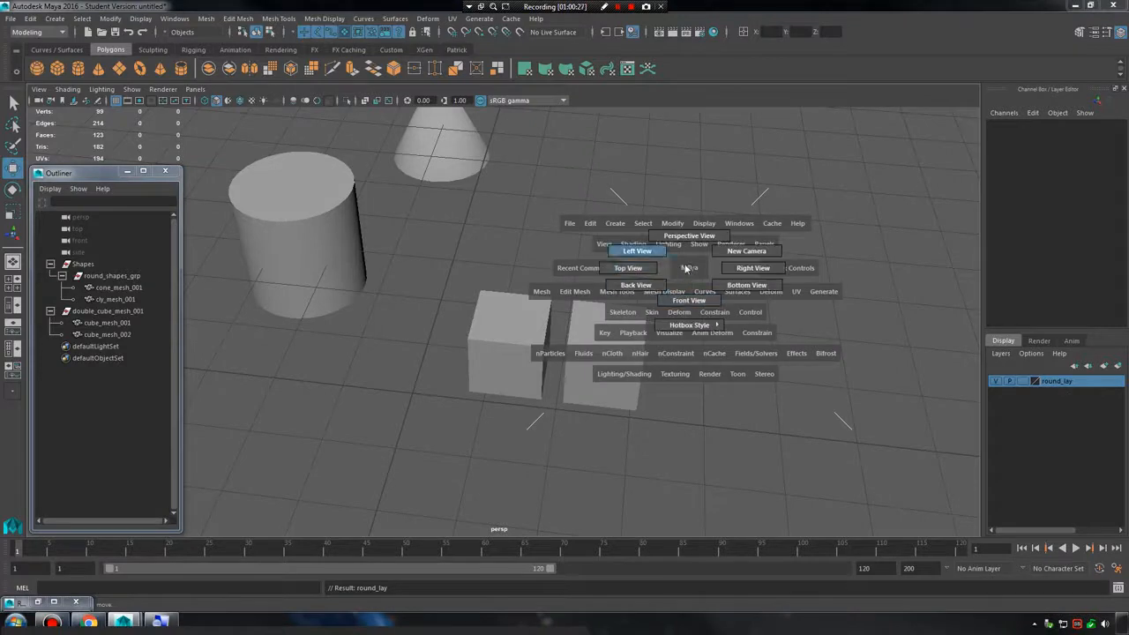
middle_click_drag(818, 313, 829, 321, "alt")
right_click_drag(830, 321, 605, 252, "alt")
left_click_drag(307, 182, 552, 260)
left_click_drag(292, 189, 588, 288)
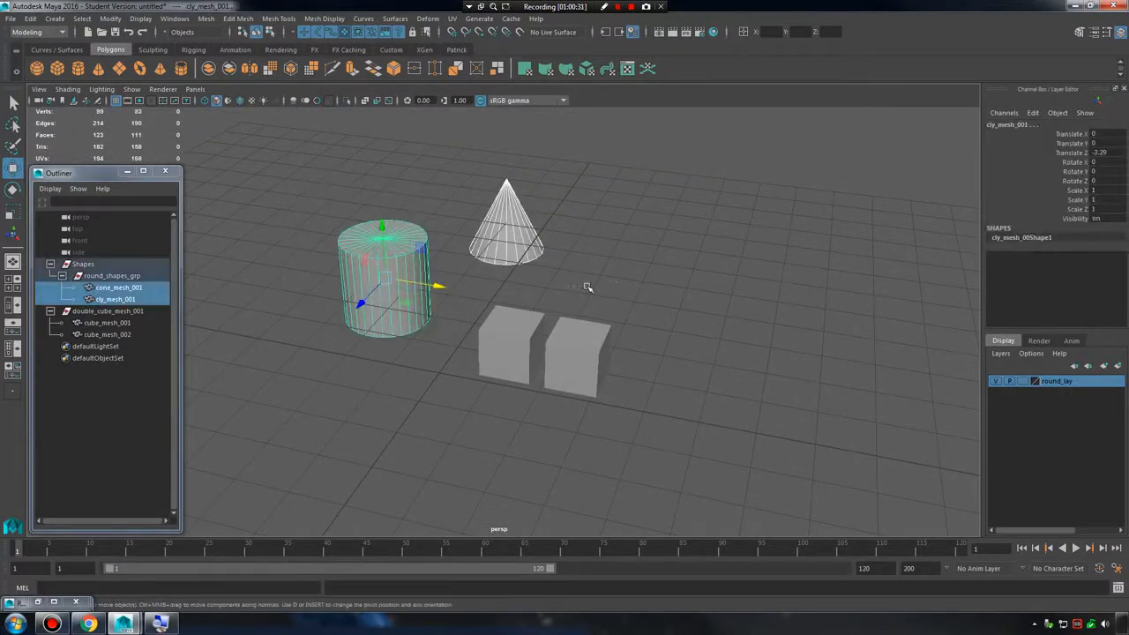
right_click(1055, 387)
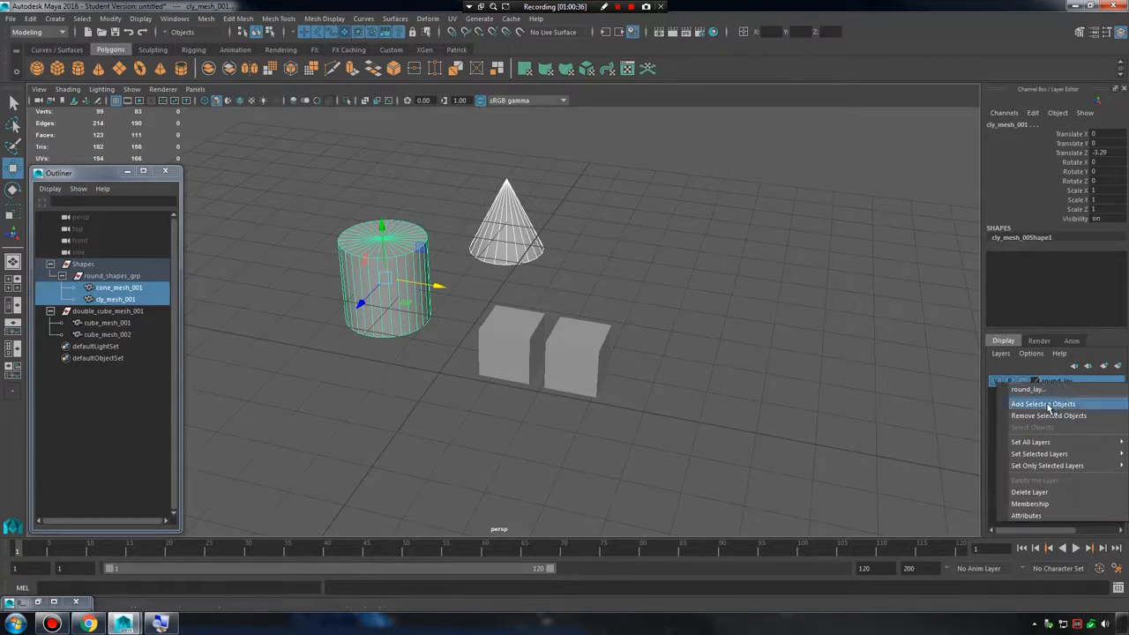
left_click(1045, 403)
left_click(796, 287)
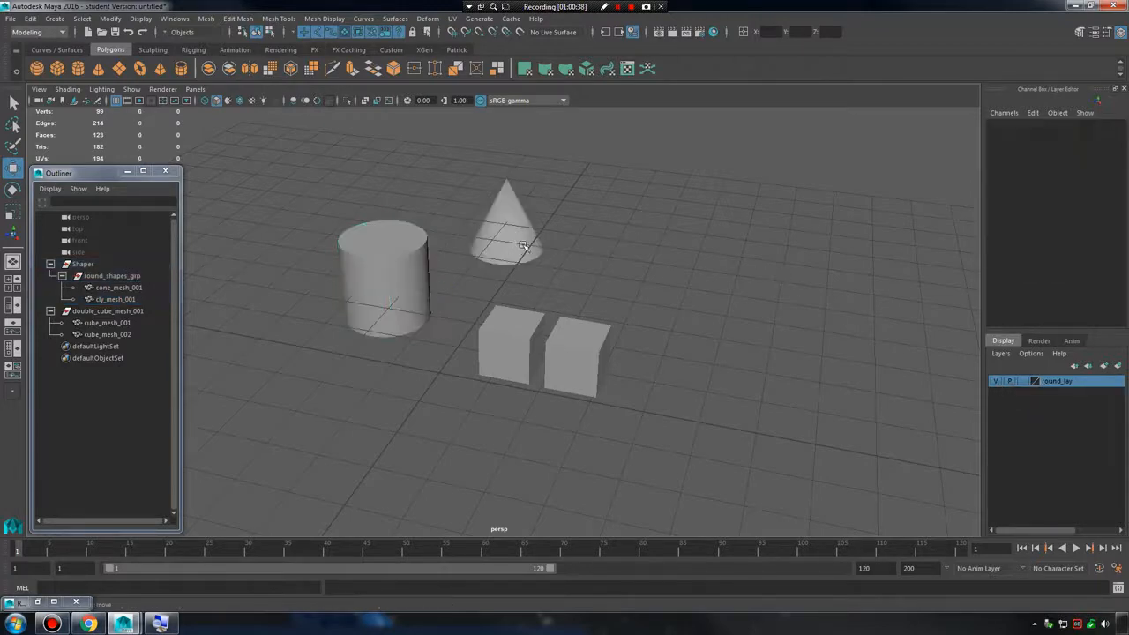
Toggle the round_lay layer's visibility off and on repeatedly to see which meshes it controls.
left_click(473, 248)
left_click(406, 268)
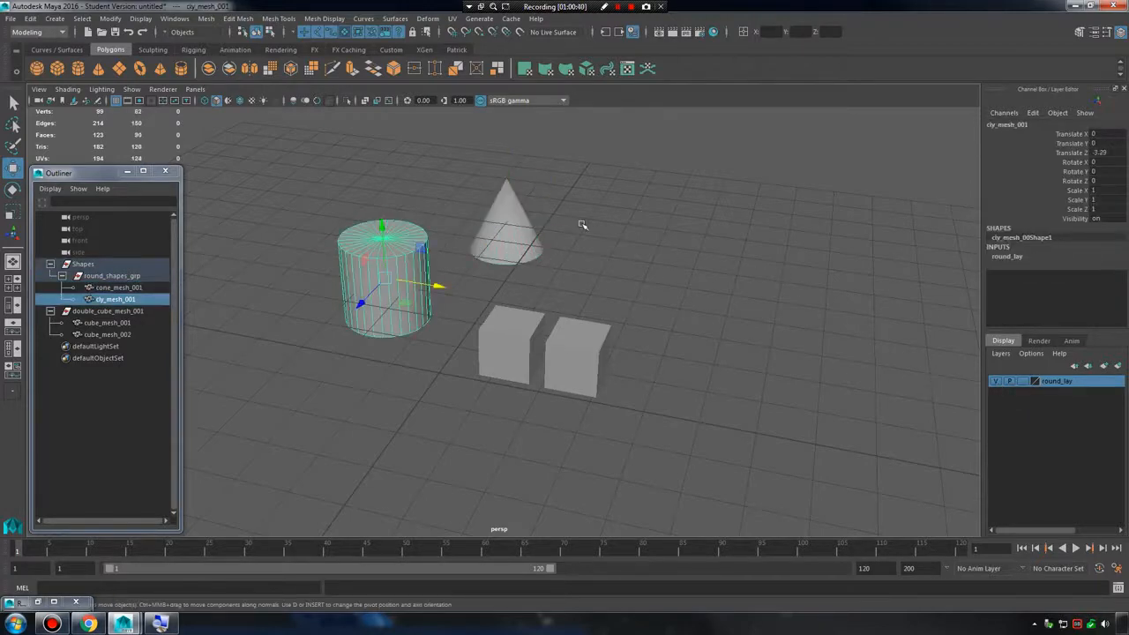
left_click(720, 265)
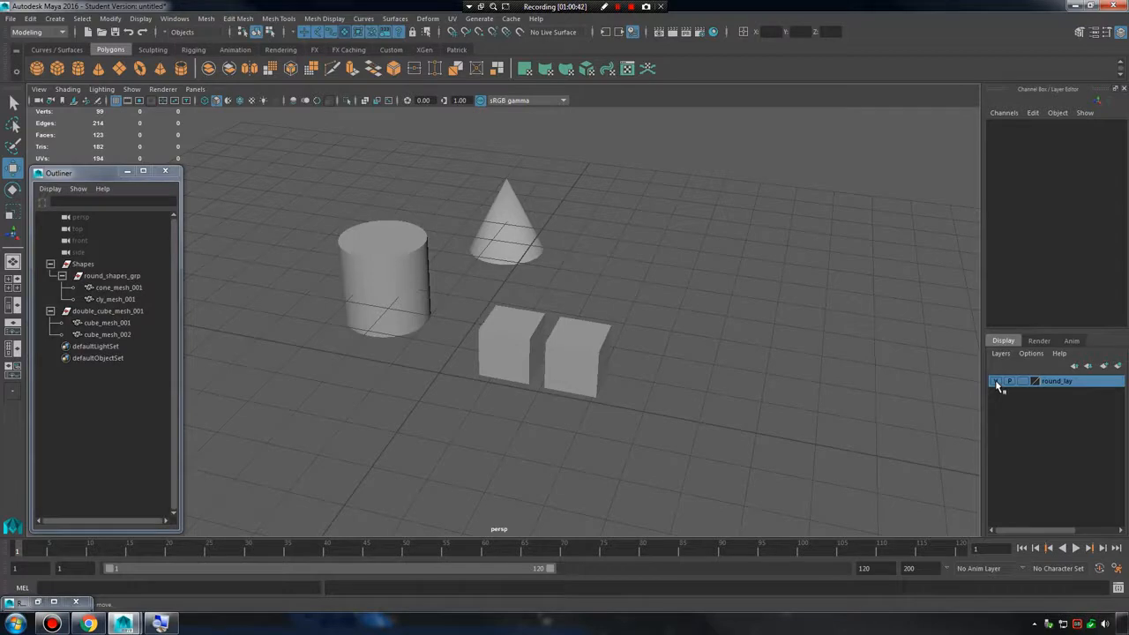
left_click(997, 383)
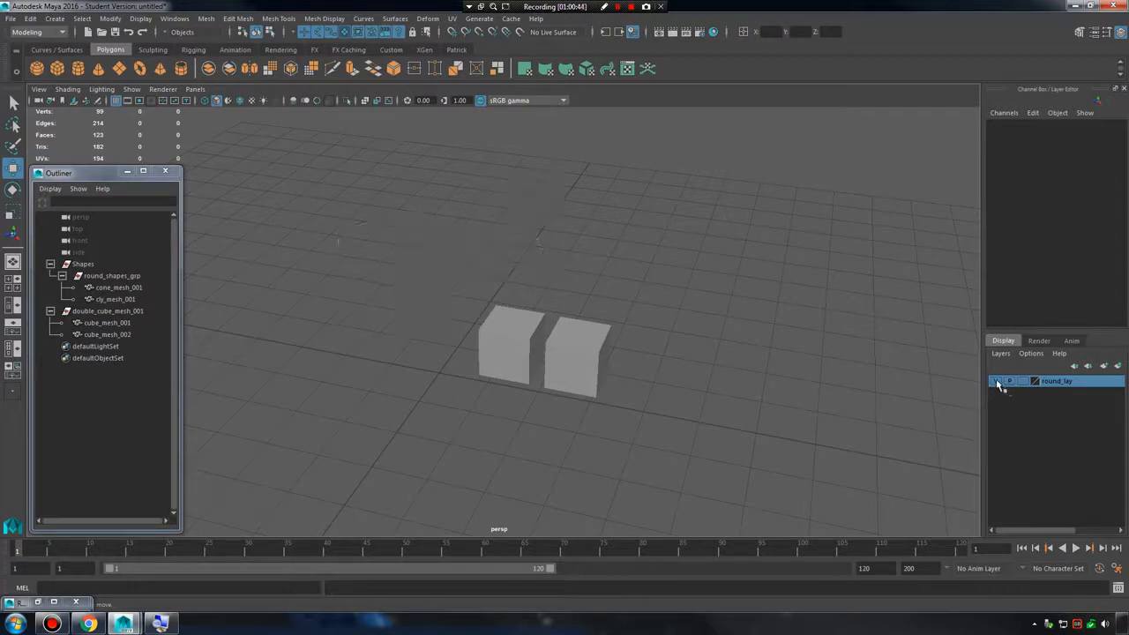
left_click(997, 382)
left_click(997, 383)
left_click(997, 382)
left_click(997, 382)
left_click(997, 383)
left_click(997, 383)
left_click(997, 383)
left_click(998, 382)
left_click(998, 383)
left_click(997, 383)
left_click(997, 383)
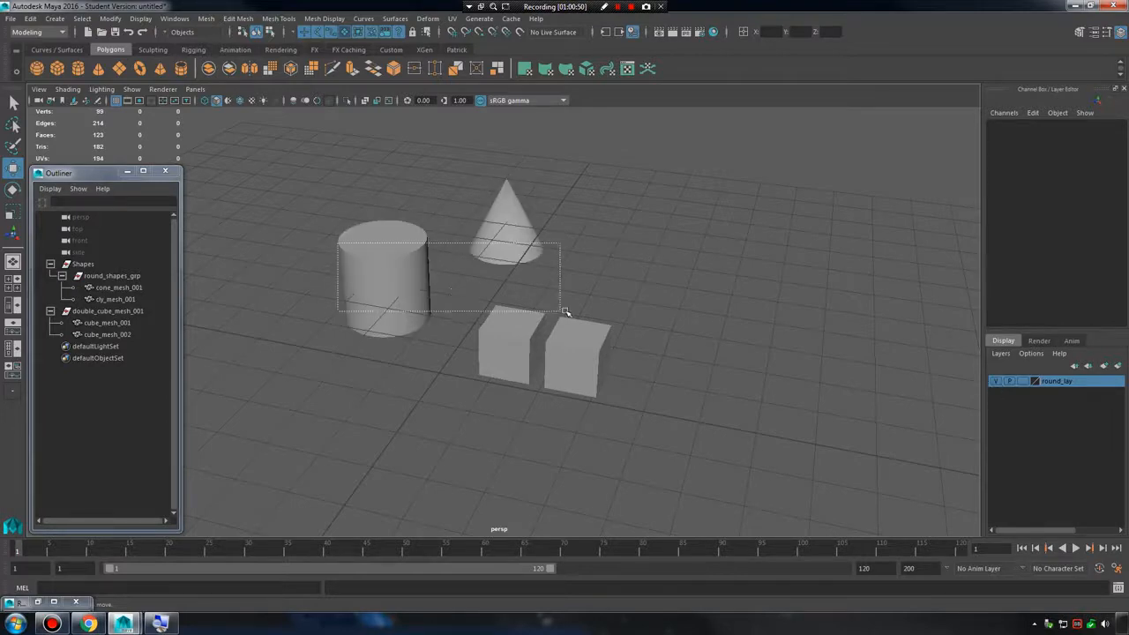
Remove the cone mesh from the round_lay display layer, then clear the selection.
left_click(412, 284)
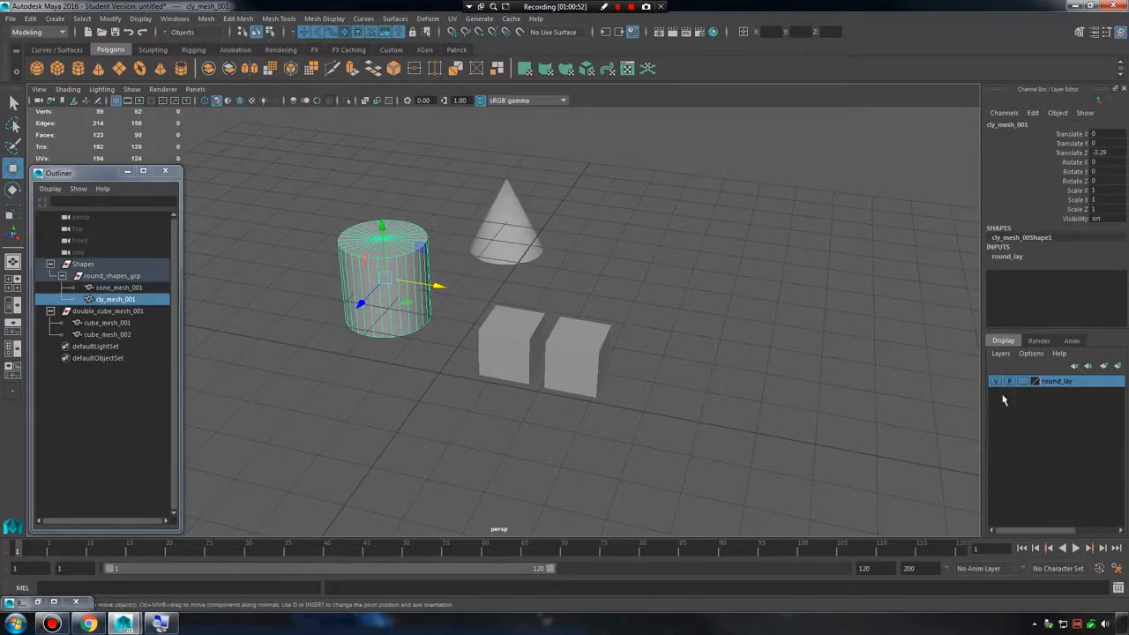
left_click(450, 247)
left_click(507, 227)
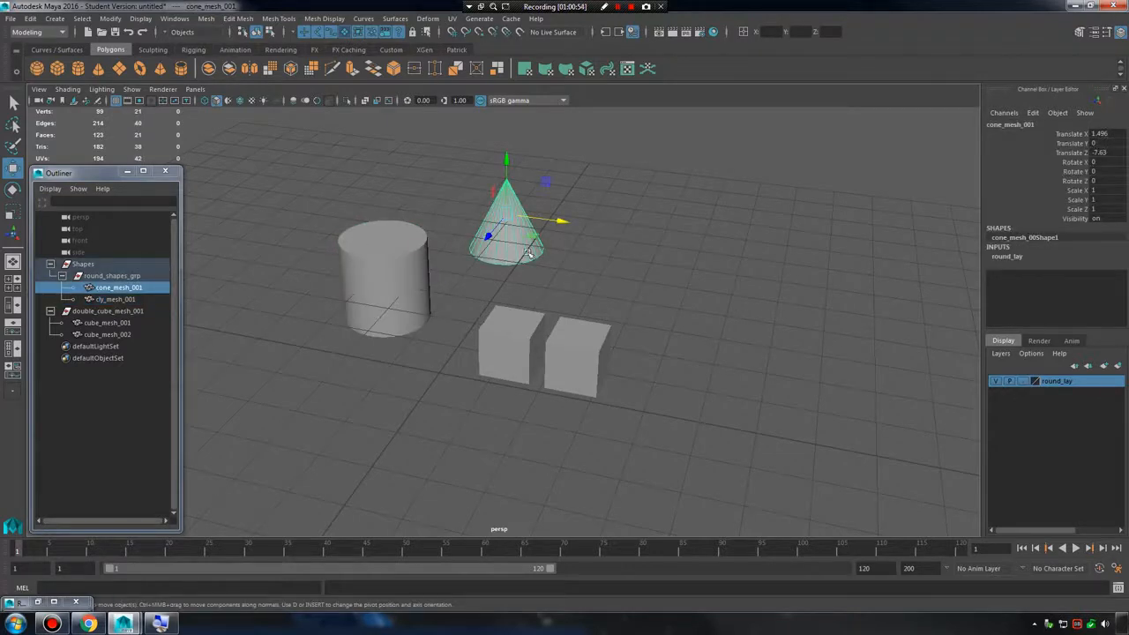
left_click(997, 382)
left_click(997, 383)
right_click(1061, 384)
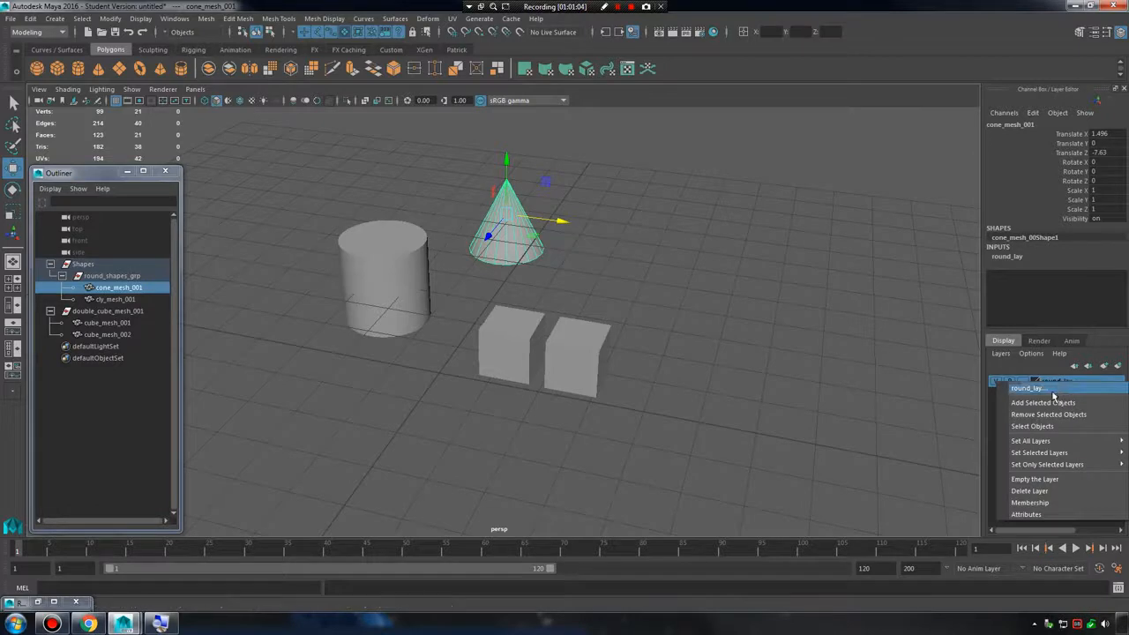
left_click(1048, 413)
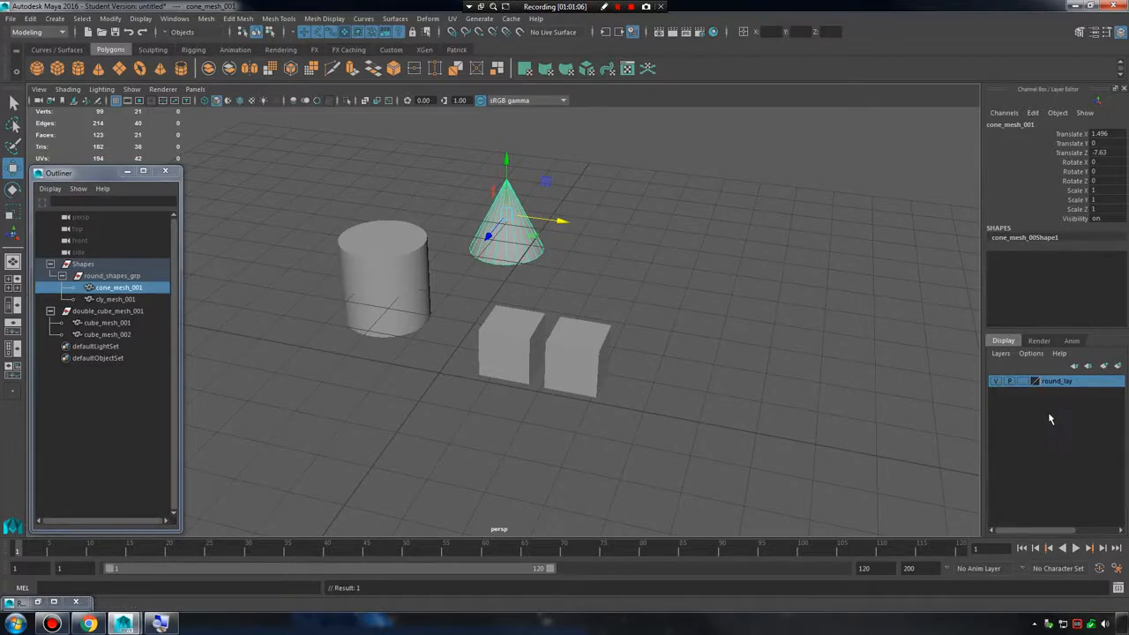
left_click(899, 378)
Toggle round_lay's visibility repeatedly to check how the cylinder and cone respond after the cone's removal.
left_click(994, 381)
double_click(995, 381)
left_click(995, 380)
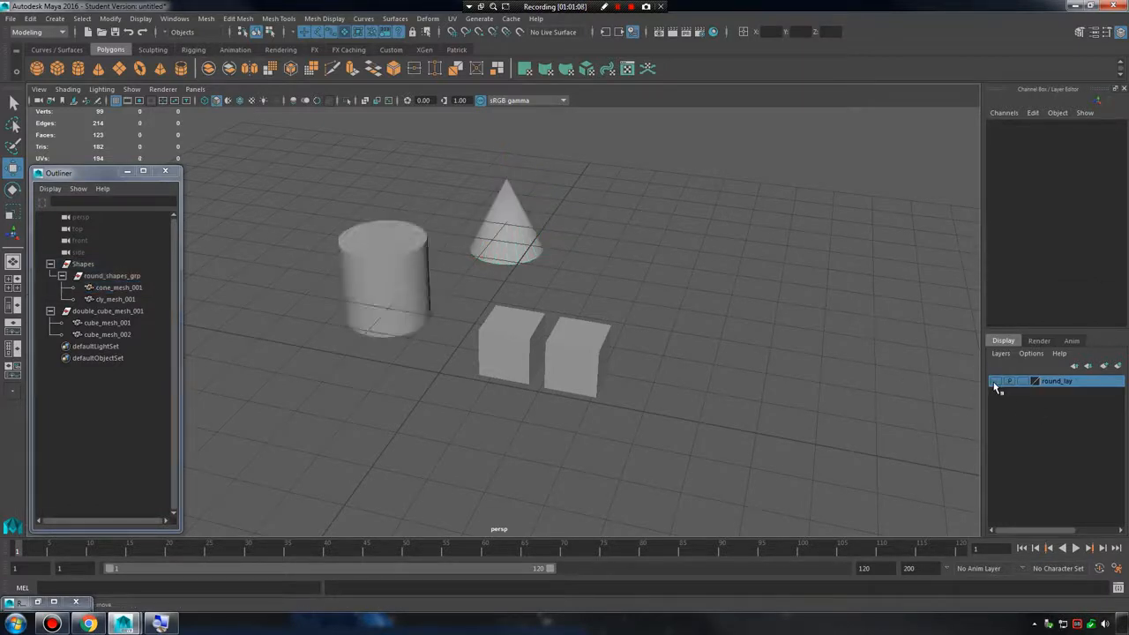
double_click(995, 381)
left_click(995, 380)
double_click(995, 381)
left_click(994, 383)
left_click(995, 382)
double_click(995, 383)
double_click(994, 382)
left_click(995, 382)
Add the cone mesh back to the round_lay display layer and clear the selection.
left_click_drag(471, 201, 608, 267)
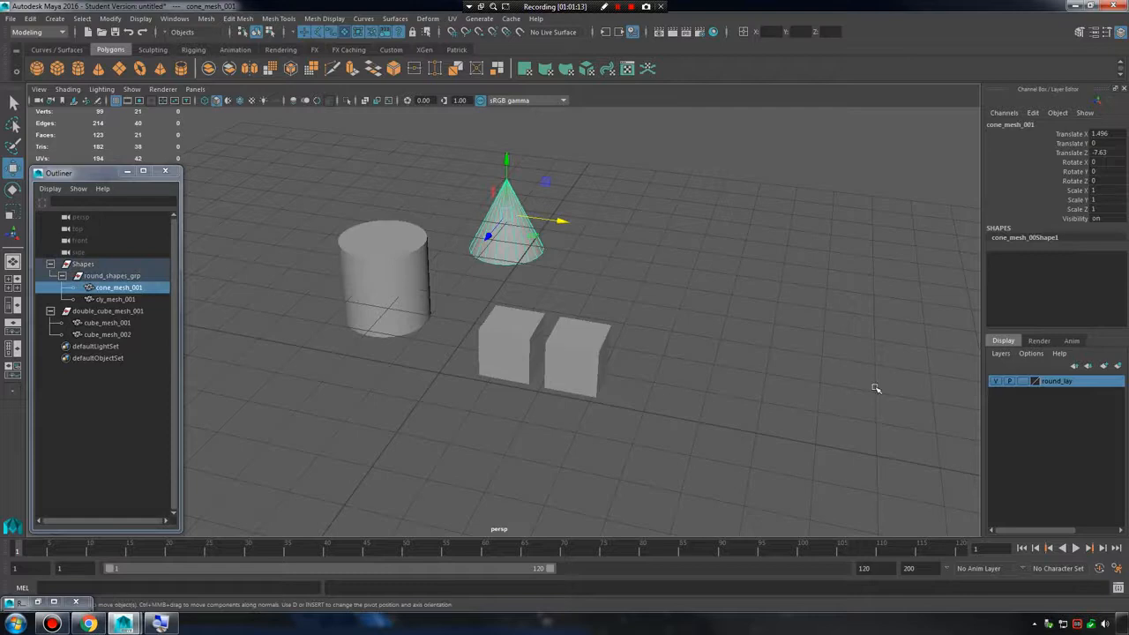
right_click(1073, 382)
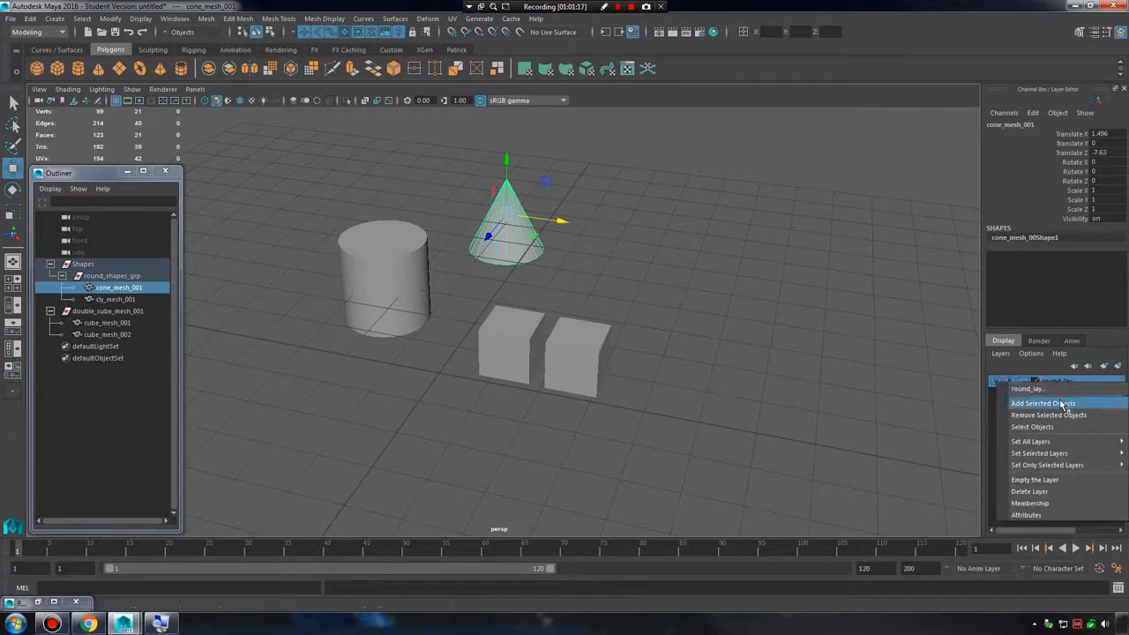
left_click(1063, 404)
left_click(904, 355)
Create two empty display layers and remove them again with Delete Unused Layers.
left_click(1005, 355)
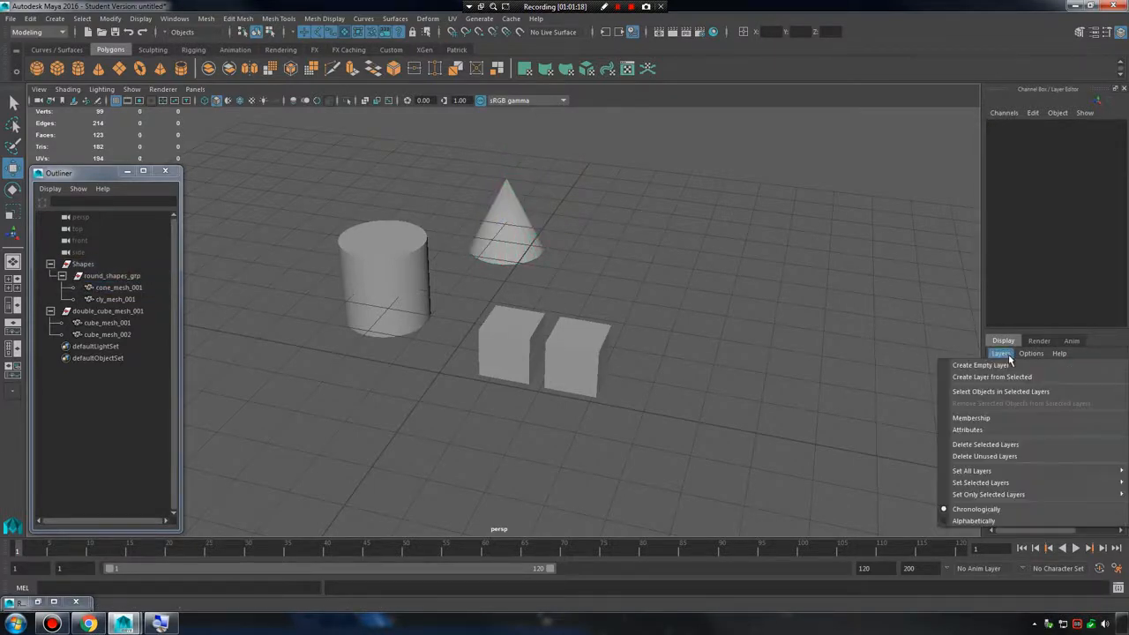
left_click(850, 308)
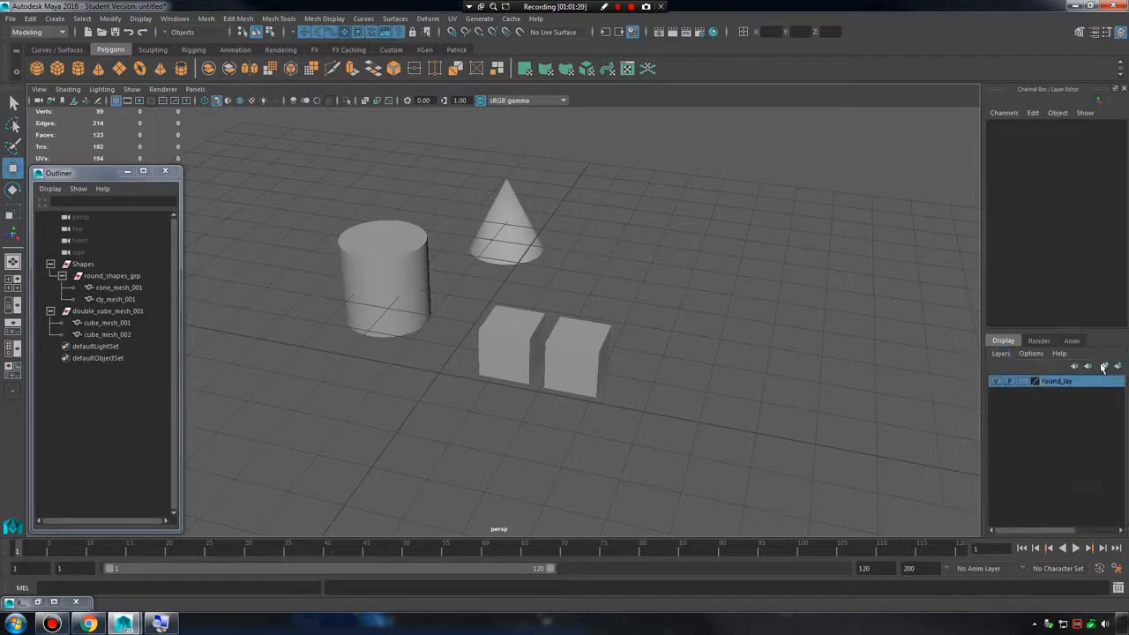
left_click(1103, 367)
left_click(1103, 367)
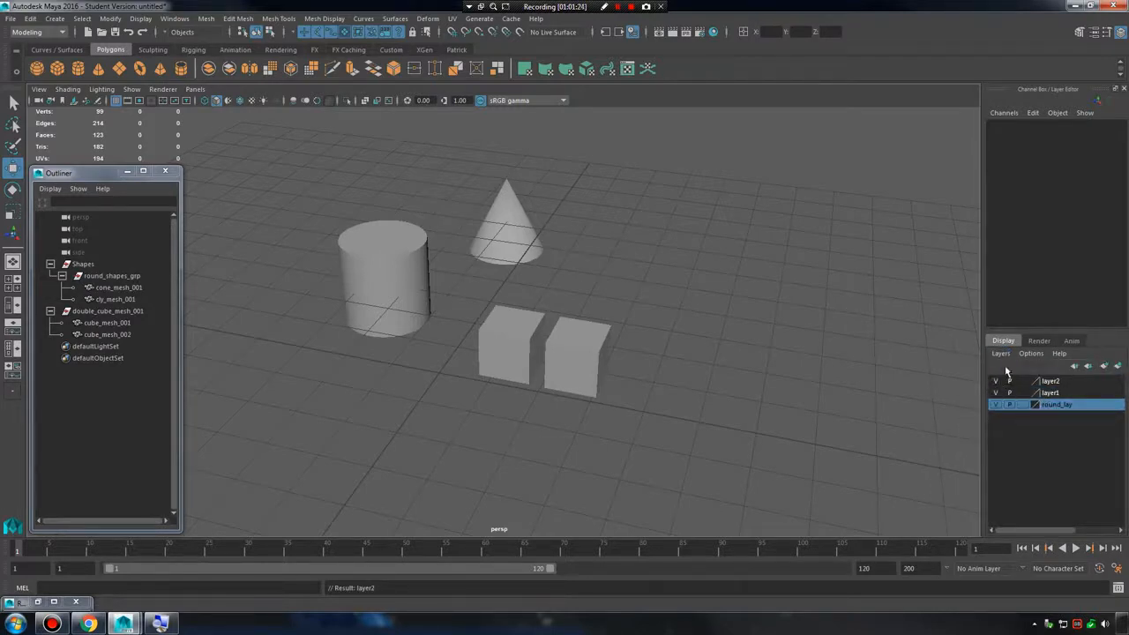
left_click(1001, 353)
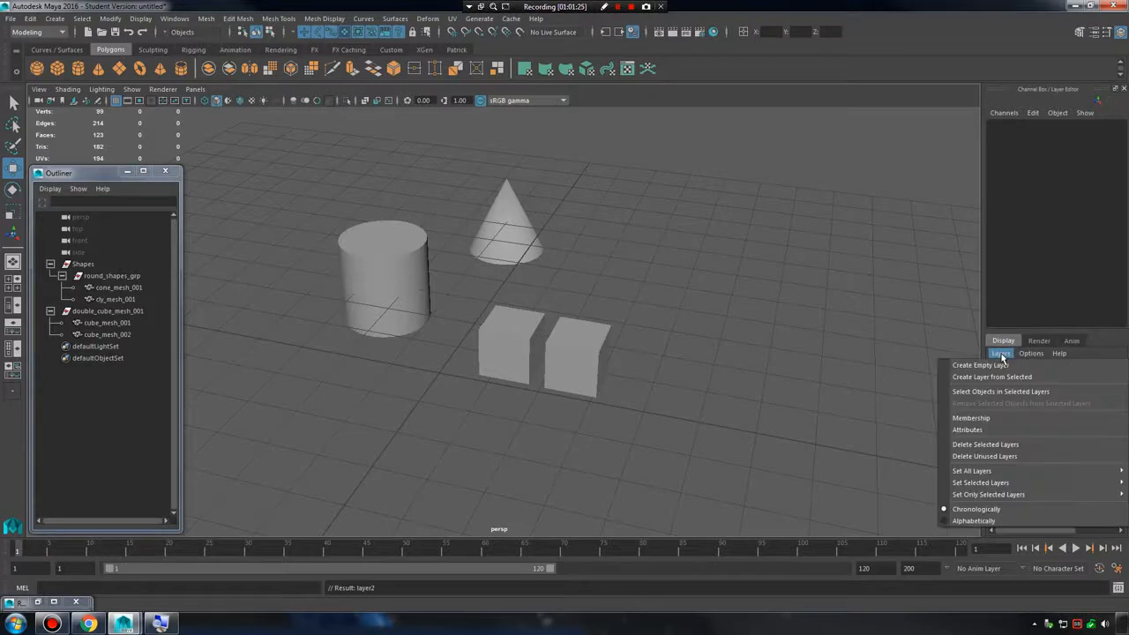
left_click(1008, 456)
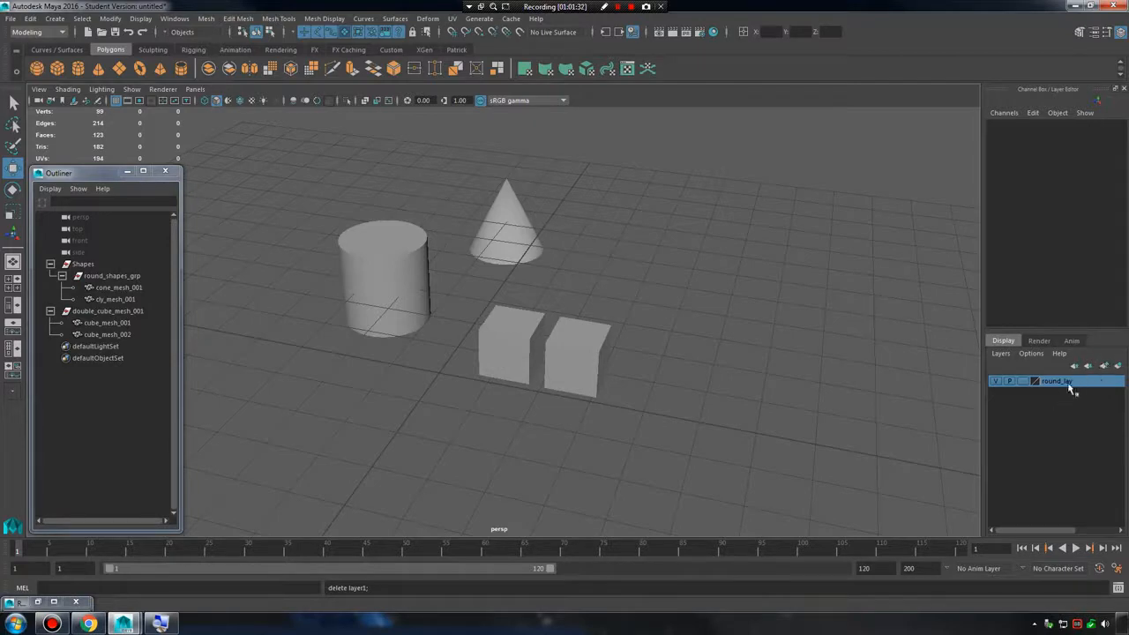
Create an empty display layer and delete the selected round_lay layer.
left_click(995, 381)
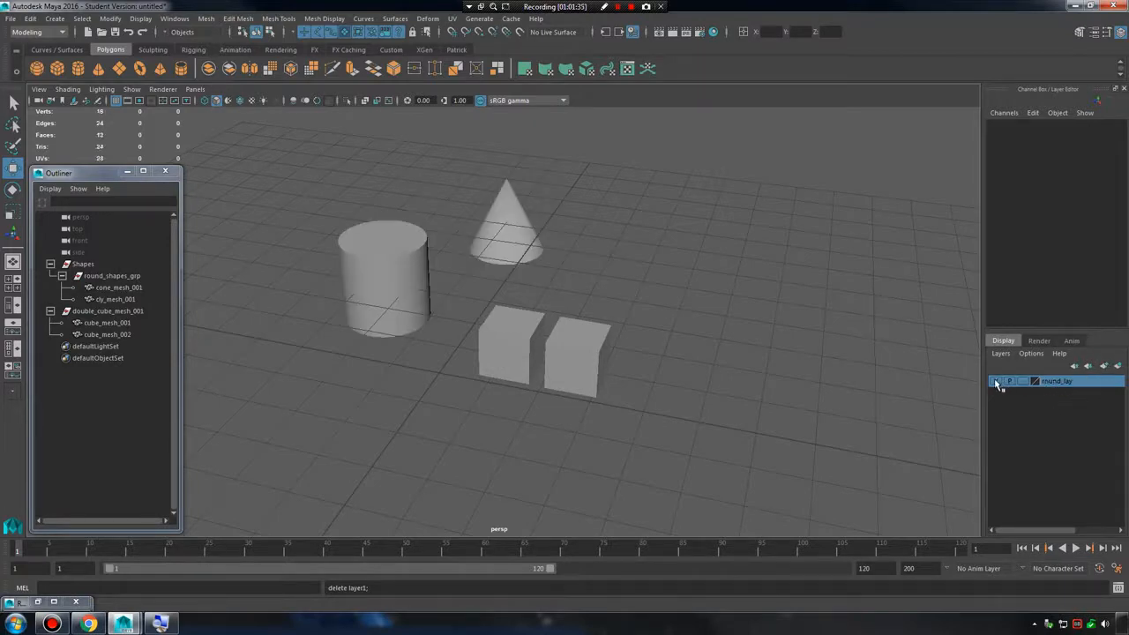
left_click(1103, 365)
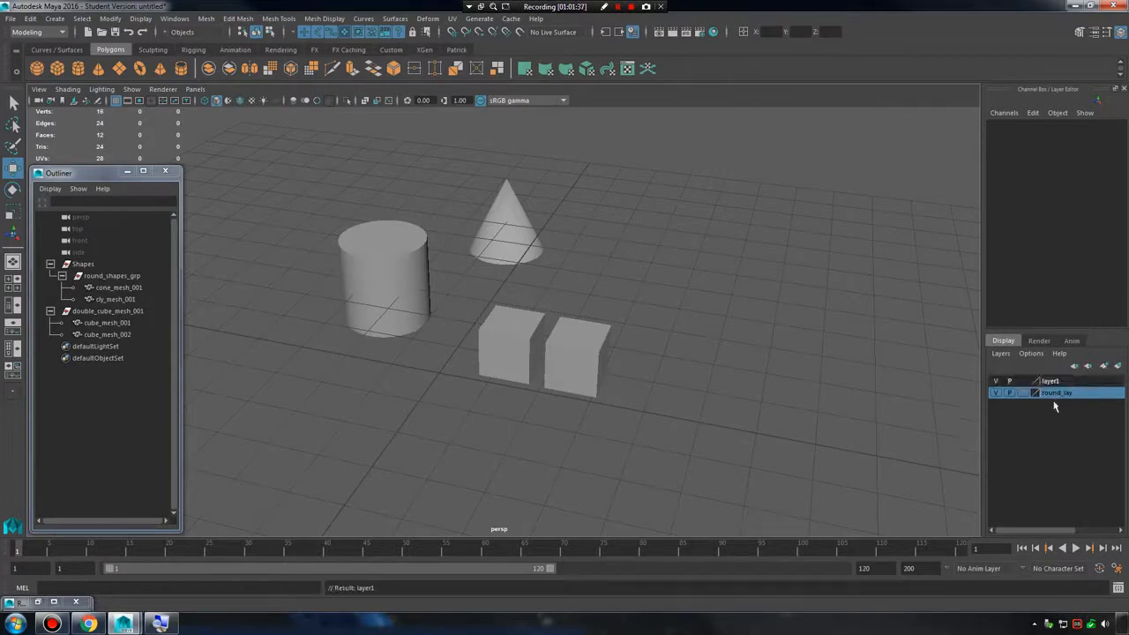
left_click(999, 352)
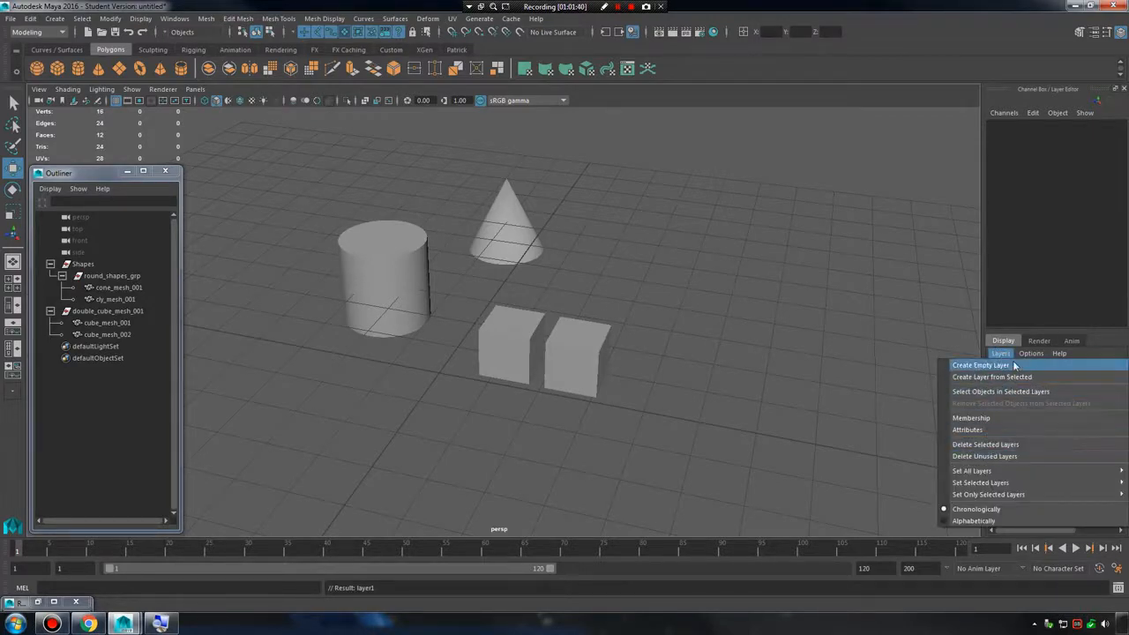
left_click(1011, 445)
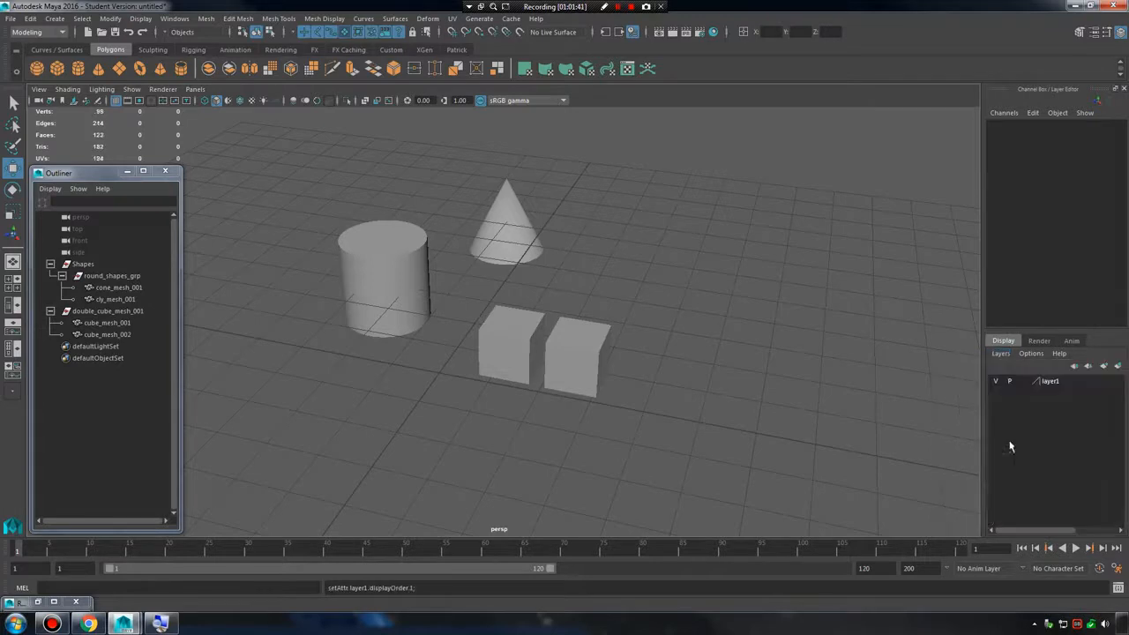
Close layer1's edit settings without changes and delete this remaining empty display layer.
double_click(1051, 383)
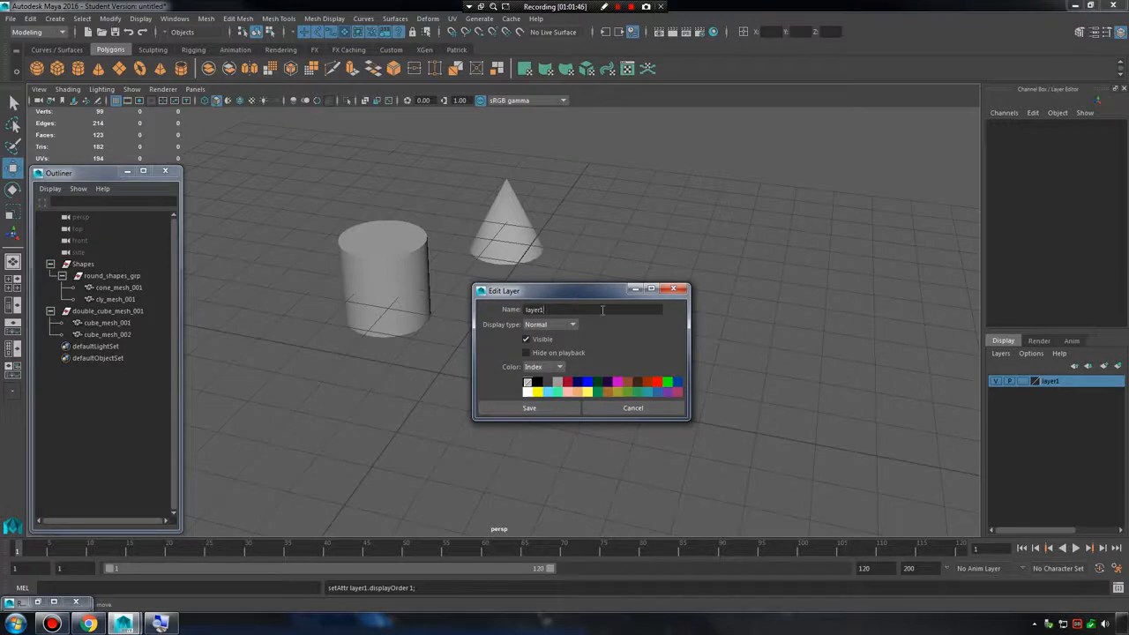
left_click(674, 289)
left_click(1000, 353)
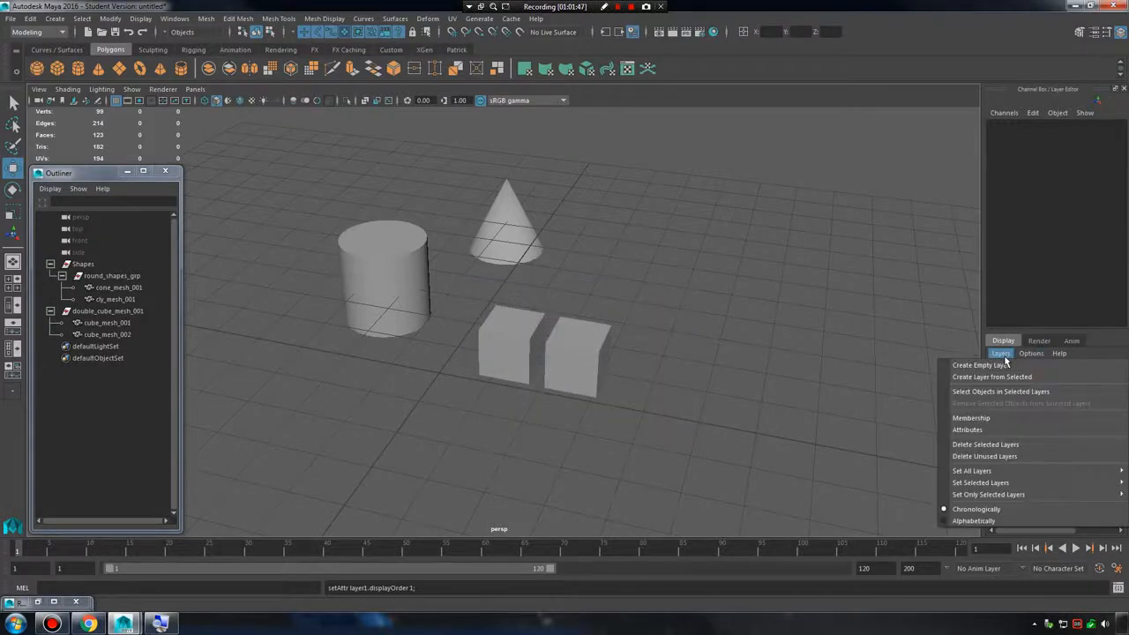
left_click(1011, 446)
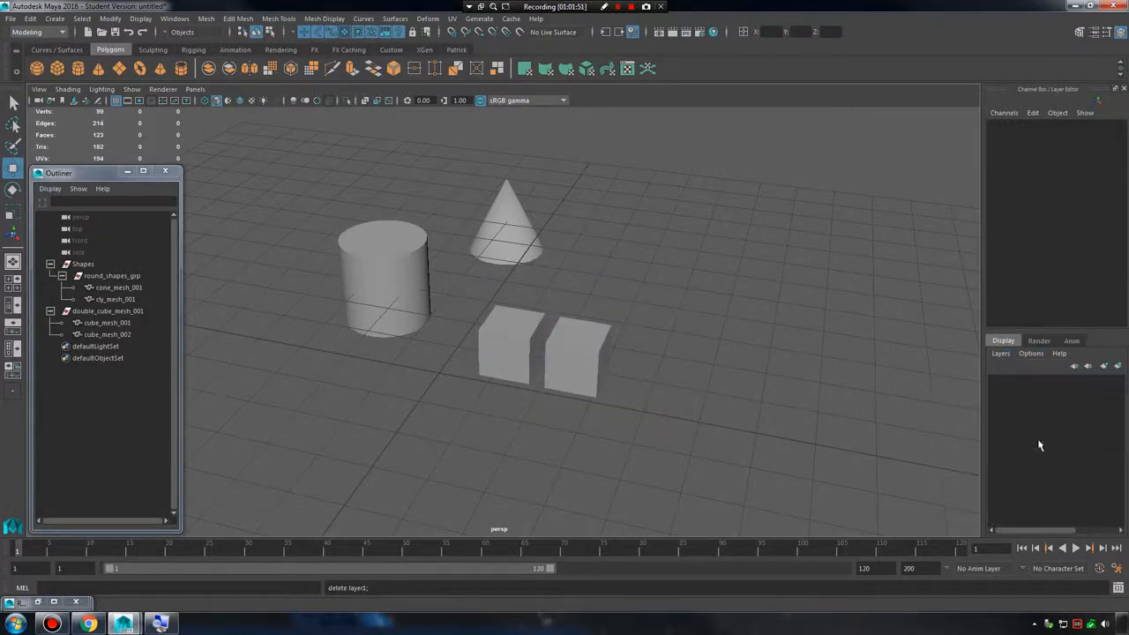
Undo the deletion of layer1, then select the layer and delete it again.
key("ctrl+z")
left_click(1035, 383)
left_click(1004, 355)
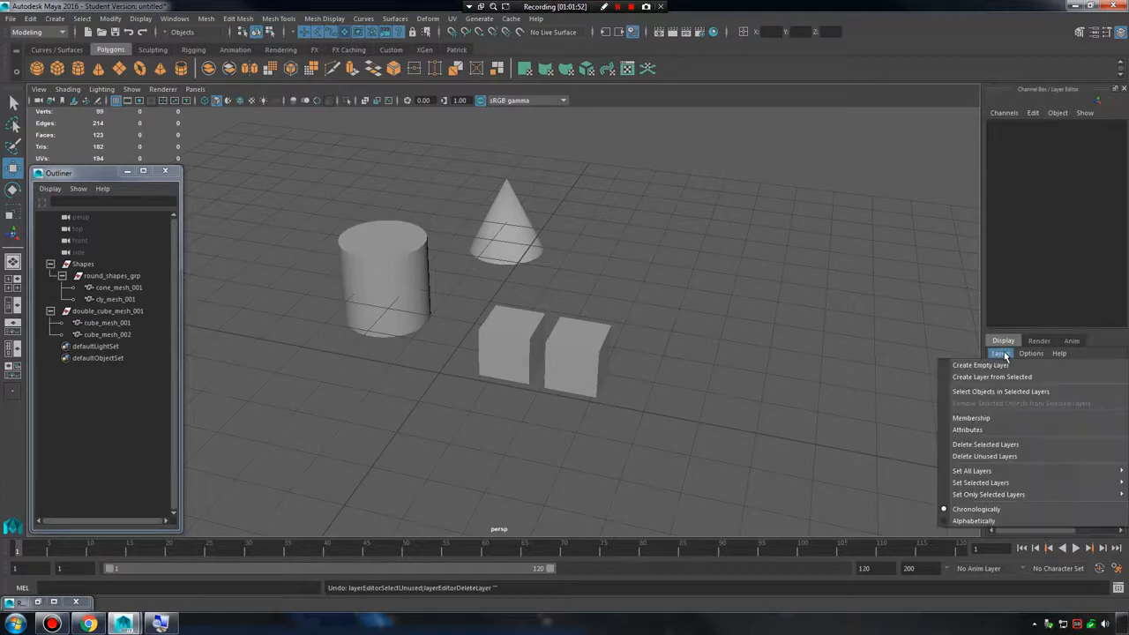
left_click(1010, 447)
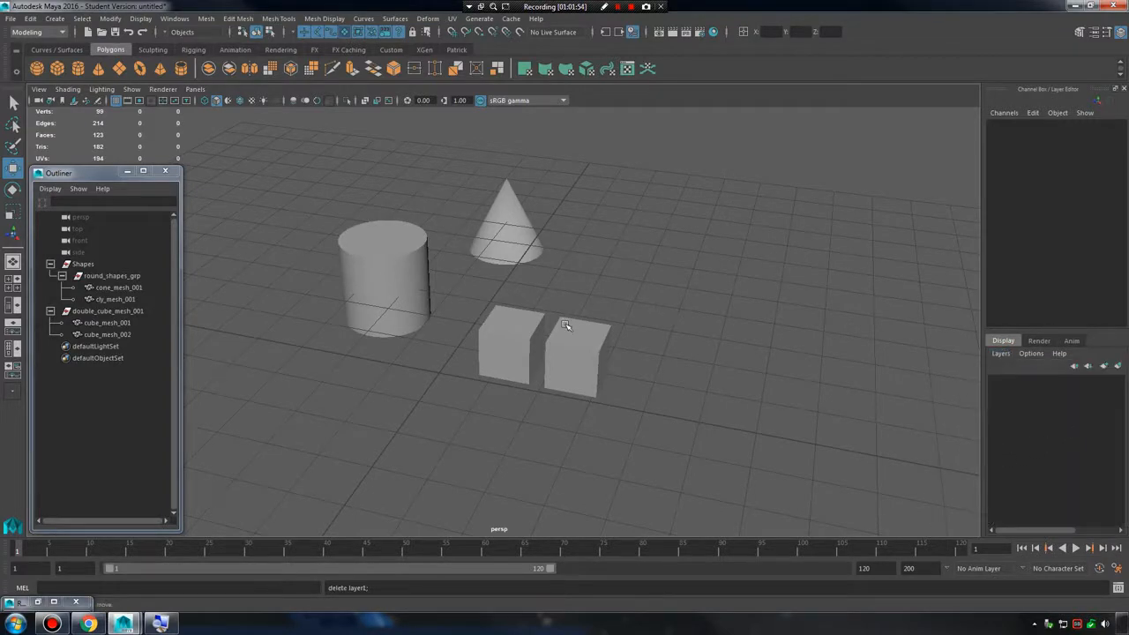
Box-select both cubes in the viewport a few times, then clear the selection.
left_click_drag(493, 328, 638, 403)
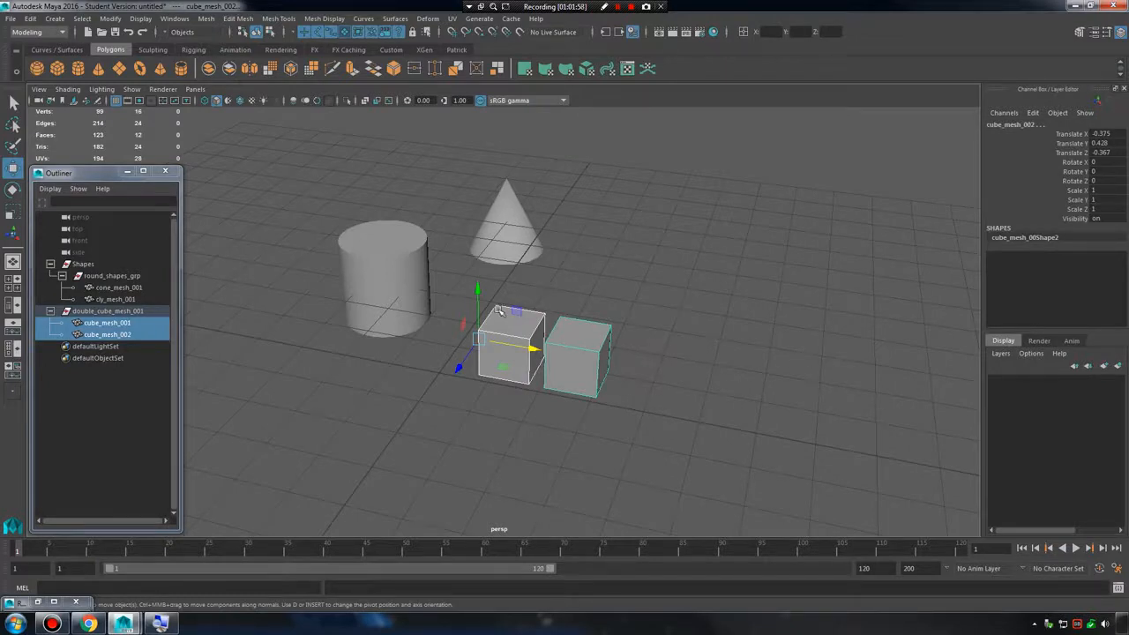
left_click(693, 297)
left_click_drag(693, 297, 468, 398)
left_click_drag(705, 299, 467, 403)
left_click(783, 347)
Select and collapse the double_cube_mesh_001 group in the Outliner, and create a display layer from it.
left_click_drag(112, 323, 125, 336)
left_click(95, 311)
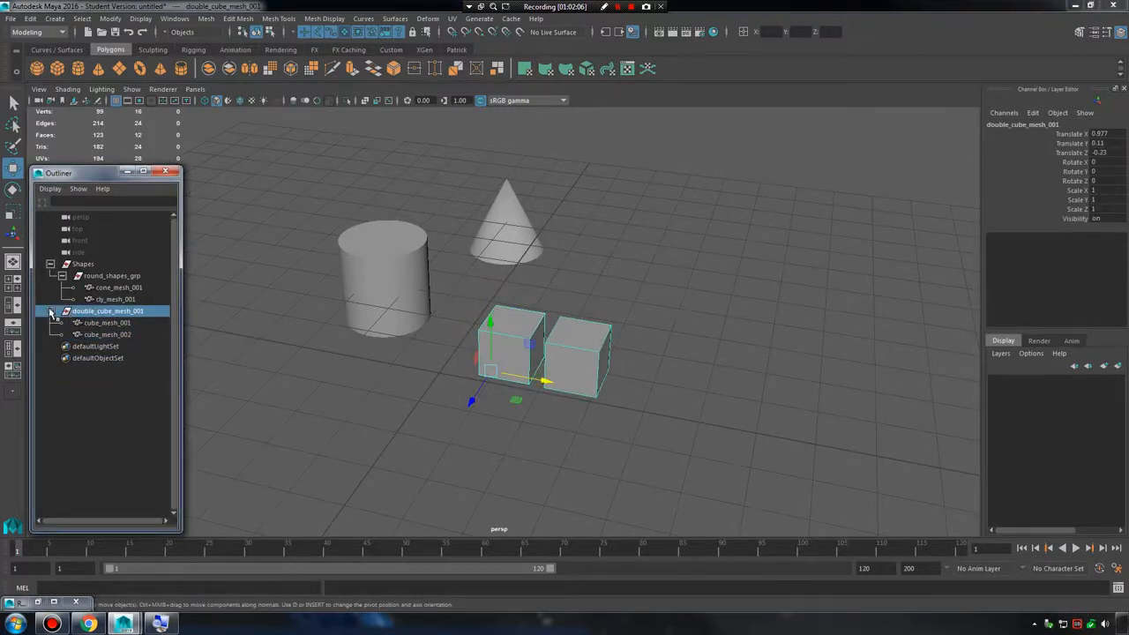
left_click(50, 312)
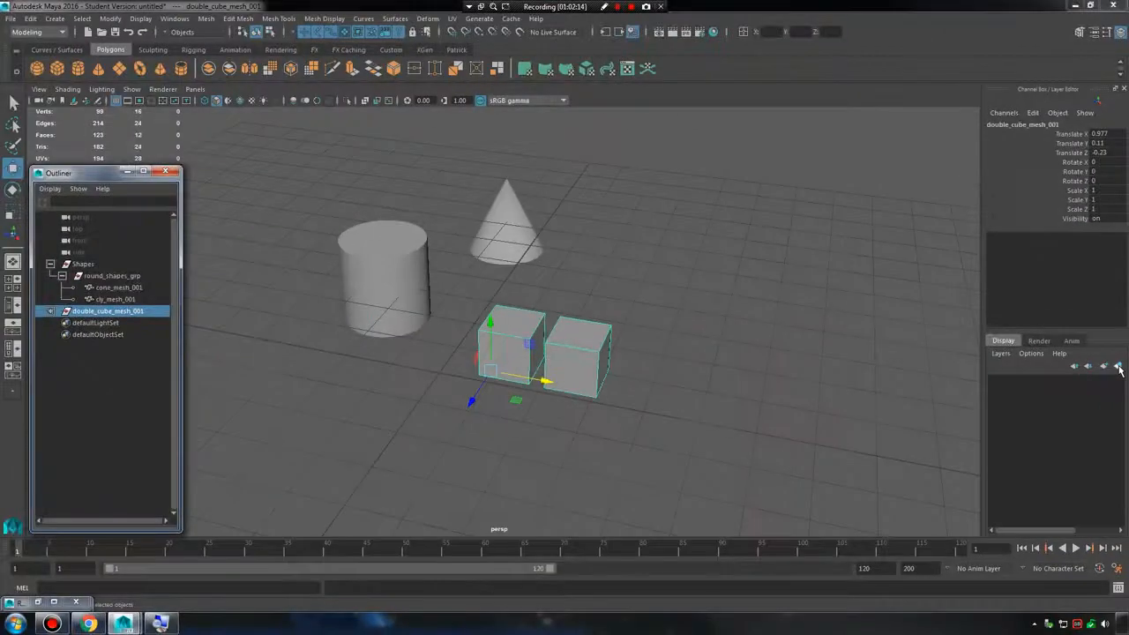
left_click(1112, 362)
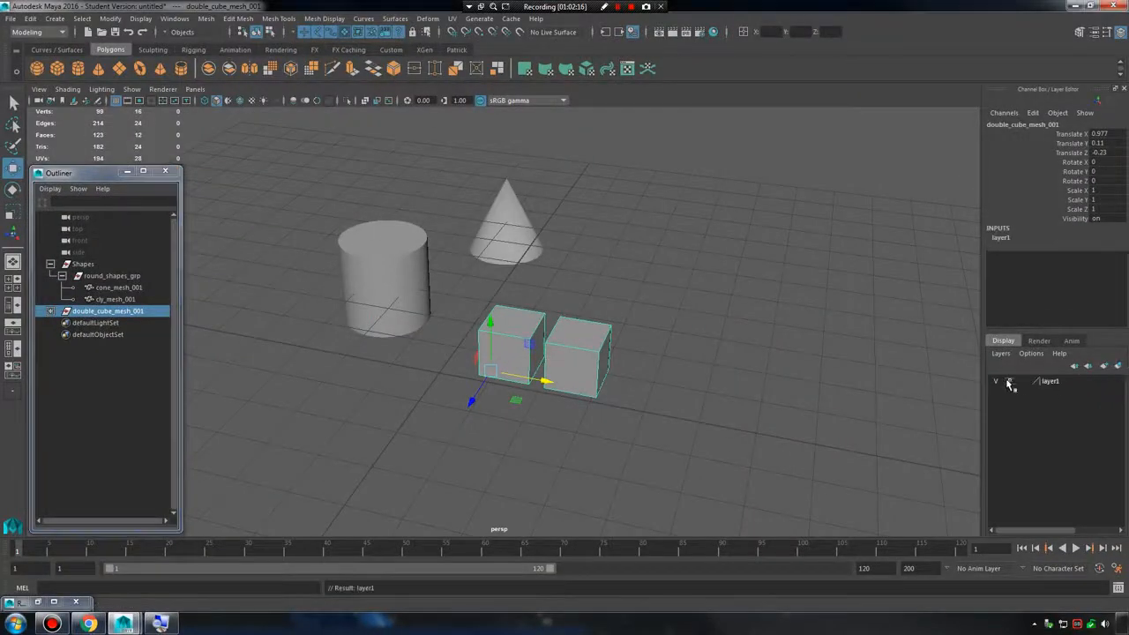
Rename the new display layer cube_lay, save its settings and clear the selection.
double_click(1053, 382)
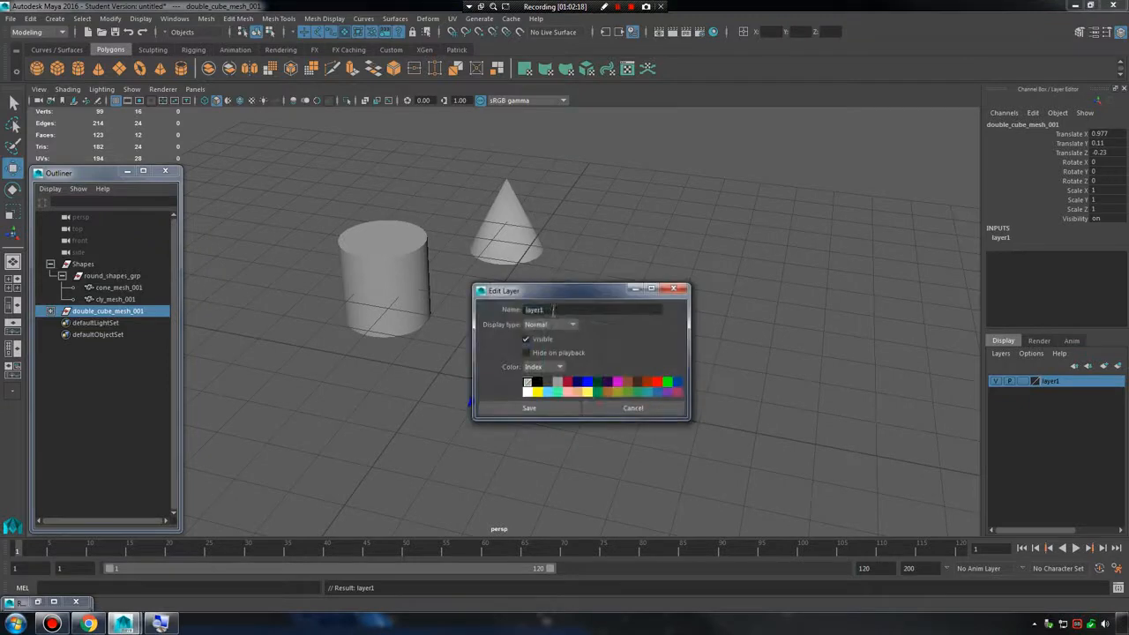
left_click_drag(553, 310, 399, 286)
type("cube_lay")
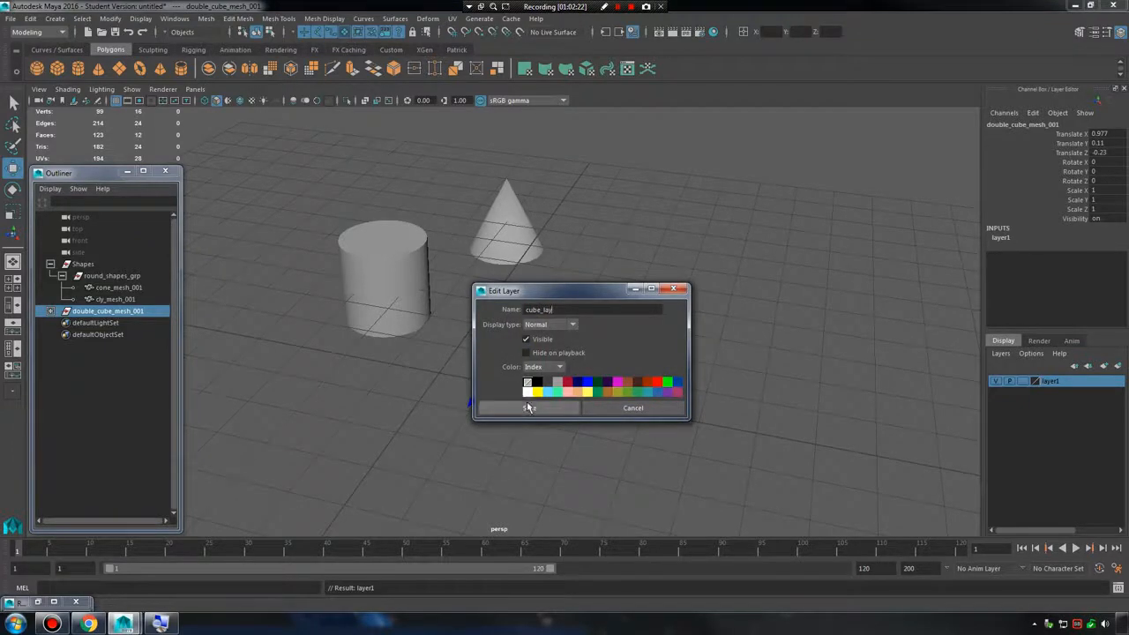
left_click(529, 407)
left_click(894, 368)
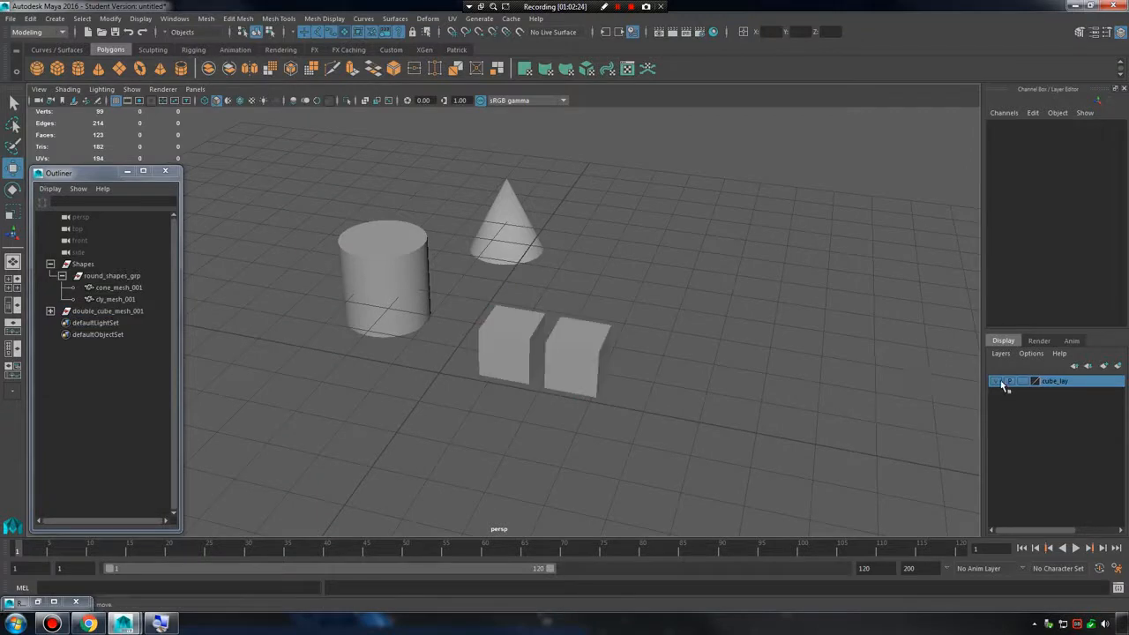
Toggle the cube_lay layer's visibility off and on repeatedly to check that it controls both cubes.
left_click(1001, 382)
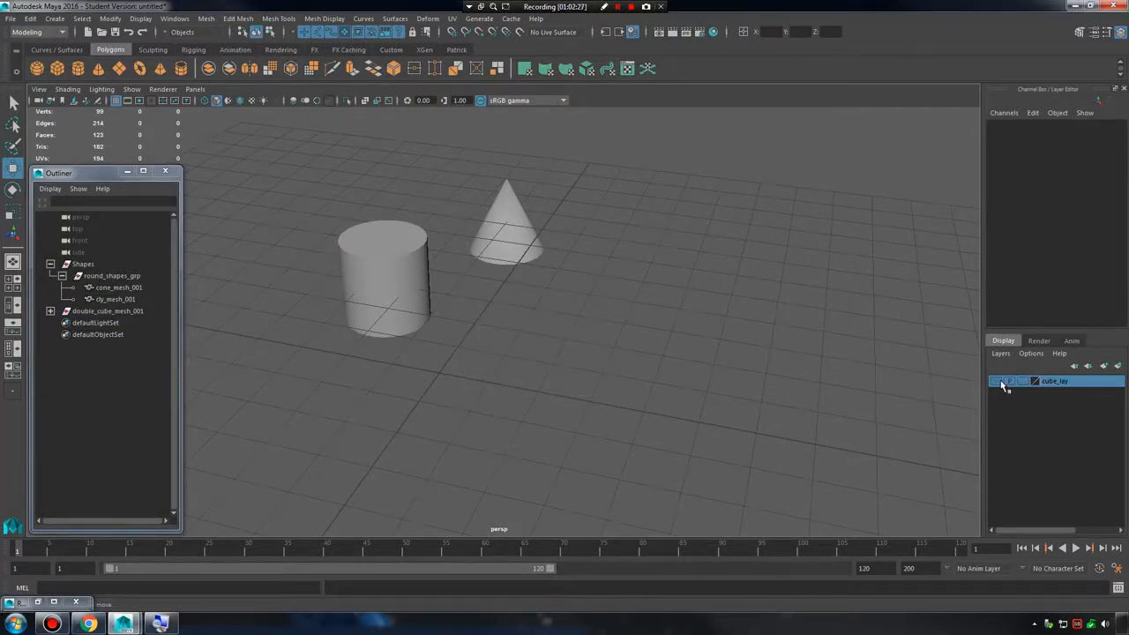
left_click(1001, 382)
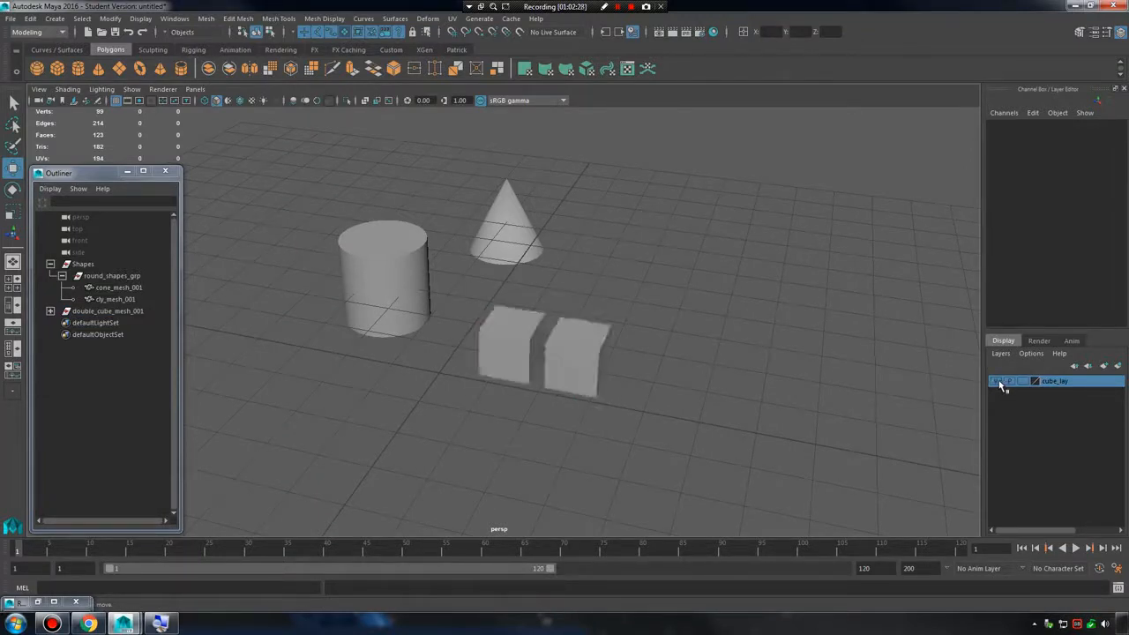
left_click(1001, 381)
left_click(1001, 381)
left_click(1001, 382)
left_click(1001, 382)
left_click(1000, 382)
left_click(1001, 382)
left_click(1001, 381)
left_click(1001, 382)
Select the cylinder and cone, create a display layer from them, and rename the layer round_lay.
left_click_drag(268, 174, 541, 295)
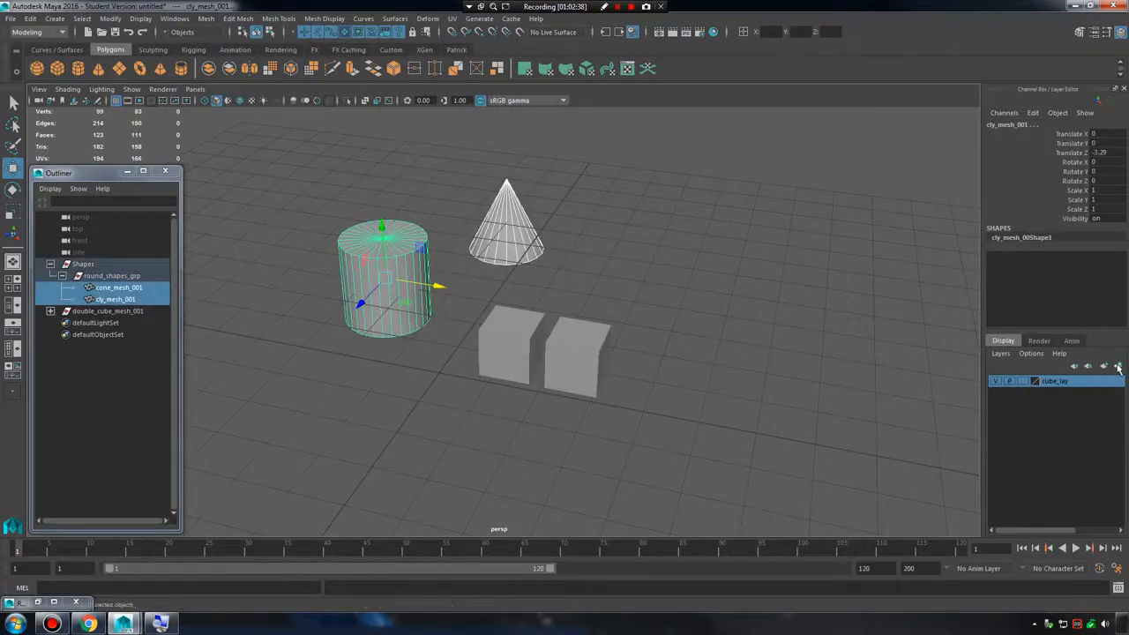
left_click(1119, 367)
double_click(1058, 381)
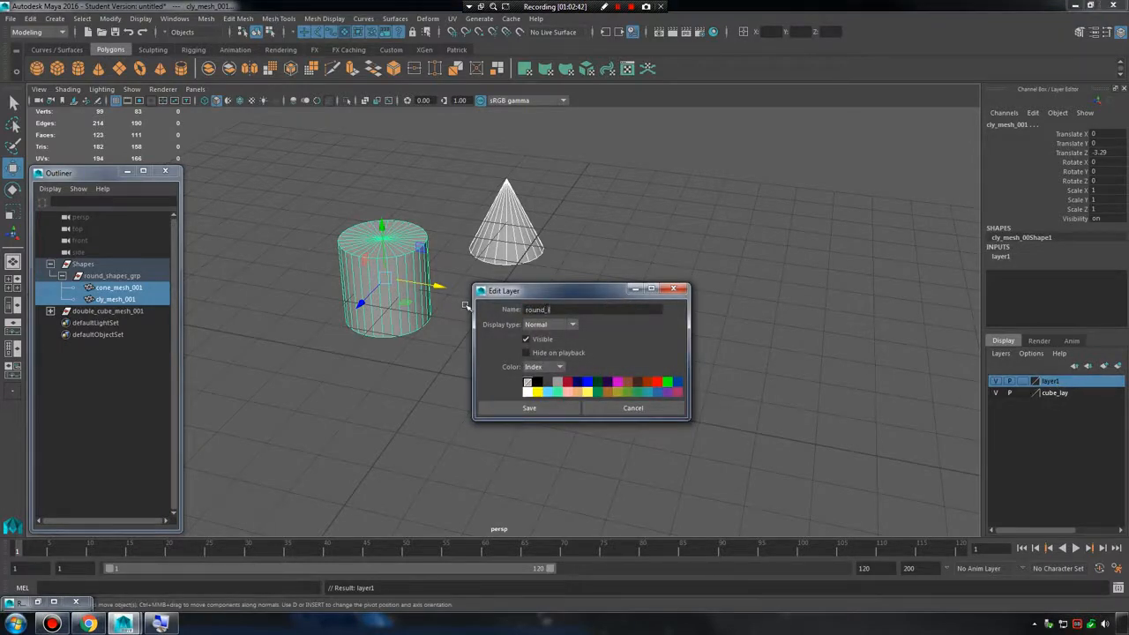
left_click(534, 408)
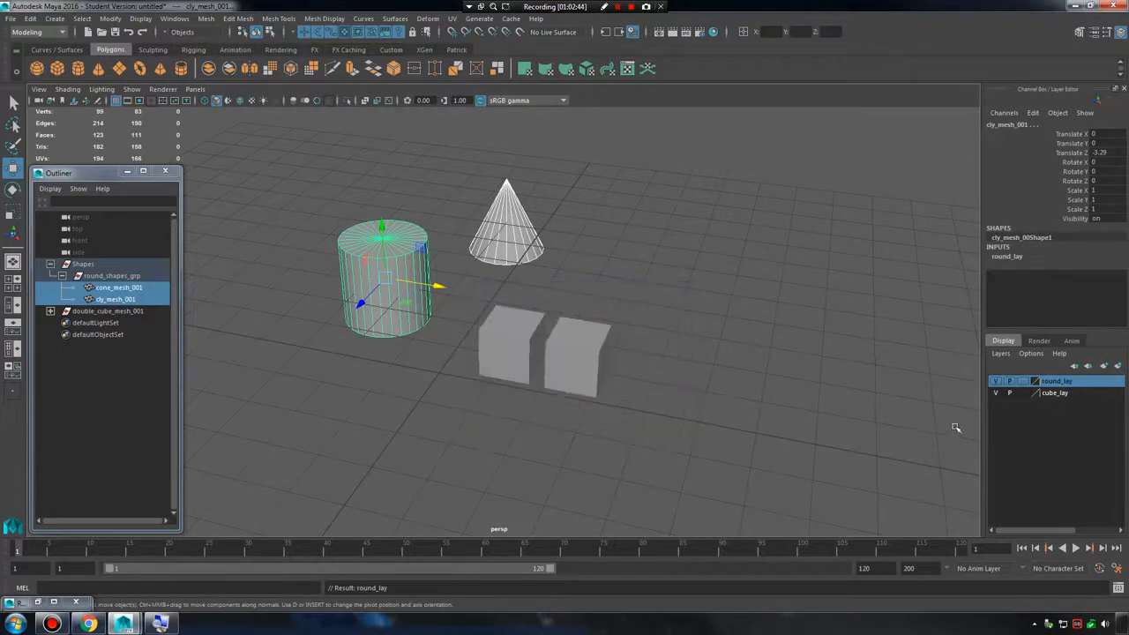
Toggle the visibility of round_lay and cube_lay off and on to check which shapes each layer controls.
left_click(996, 382)
left_click(996, 381)
left_click(996, 381)
left_click(996, 382)
left_click(996, 394)
left_click(996, 393)
left_click(996, 380)
left_click(996, 380)
left_click(750, 307)
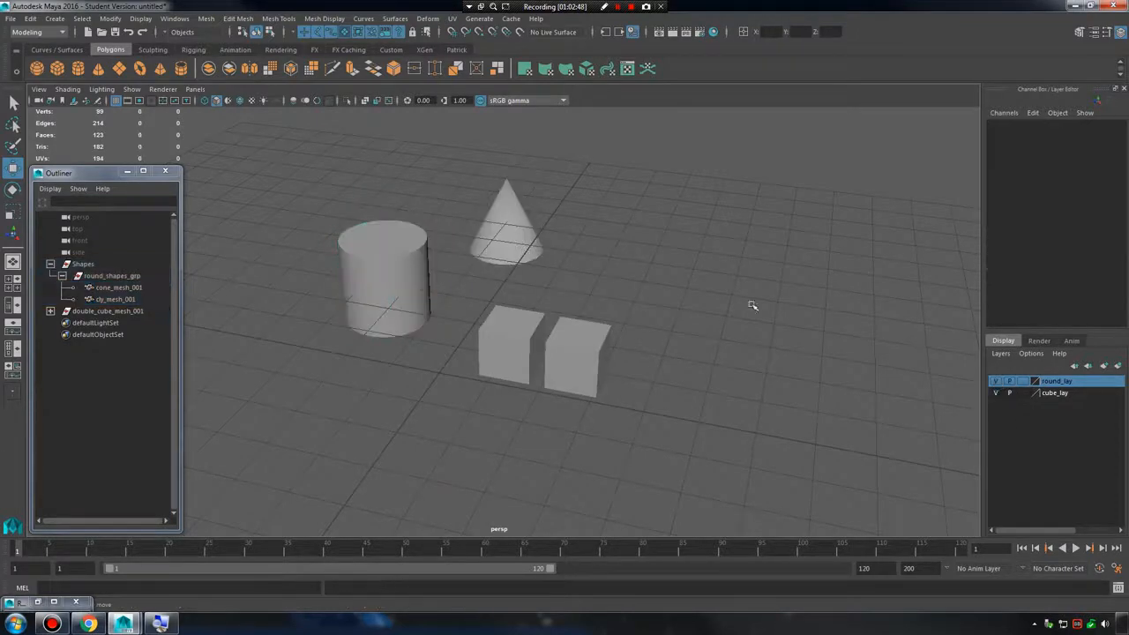
left_click_drag(751, 307, 638, 328, "alt")
right_click_drag(638, 328, 1032, 396, "alt")
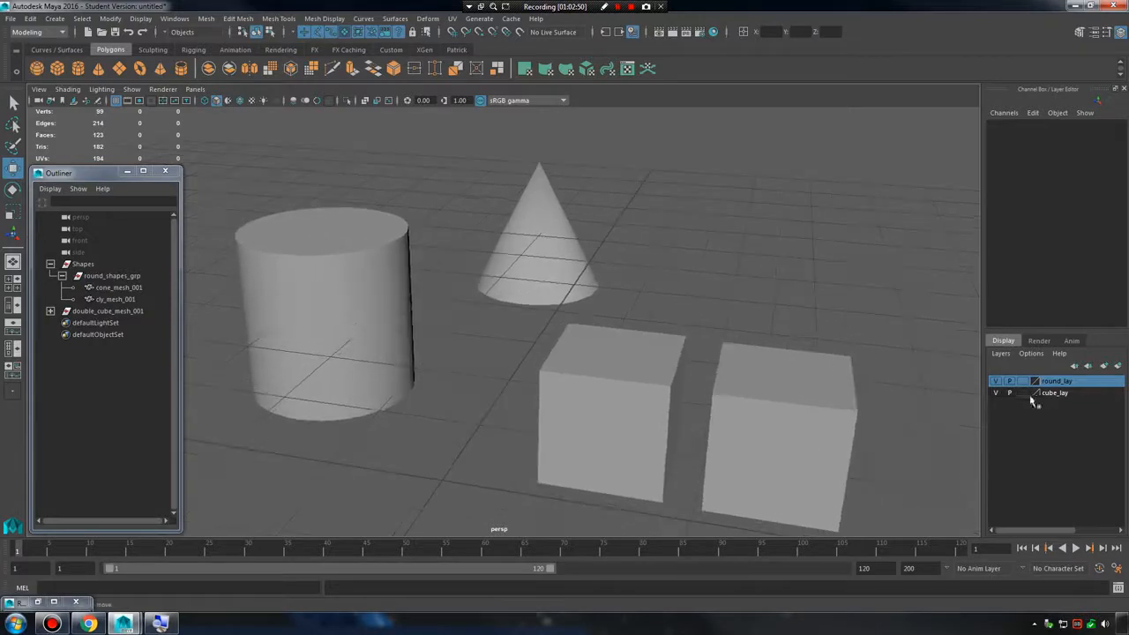
left_click(998, 381)
left_click(996, 381)
left_click(997, 393)
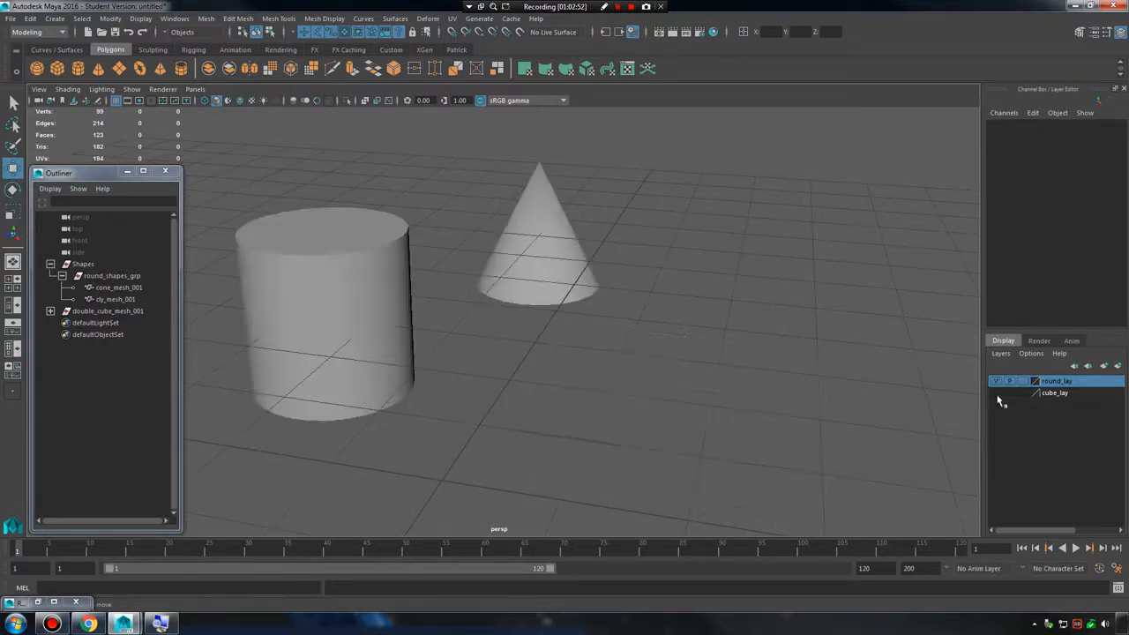
left_click(997, 393)
Set cube_lay's display type to Template and try to box-select the two cubes.
left_click(1022, 392)
mouse_move(759, 344)
left_mouse_down("alt")
mouse_move(781, 367)
mouse_move(739, 355)
left_mouse_up("alt")
left_click_drag(507, 296, 667, 443)
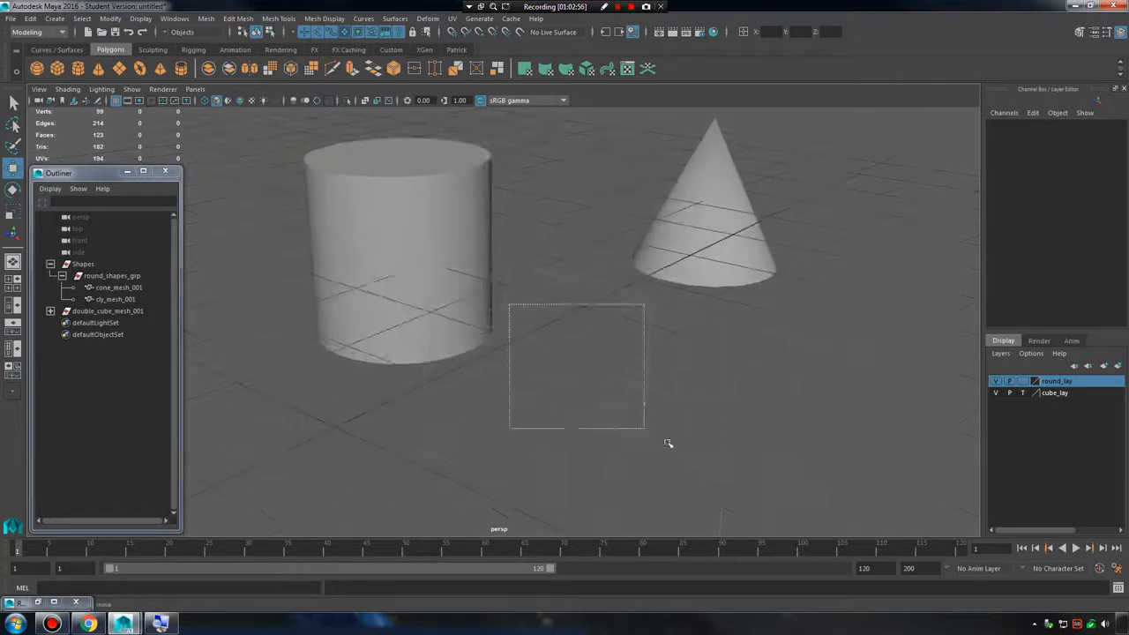
left_click_drag(480, 269, 675, 432)
Move the cylinder around and back behind the templated cubes, and reposition the cone freely beside it.
left_click_drag(573, 343, 626, 369, "alt")
left_click(625, 370)
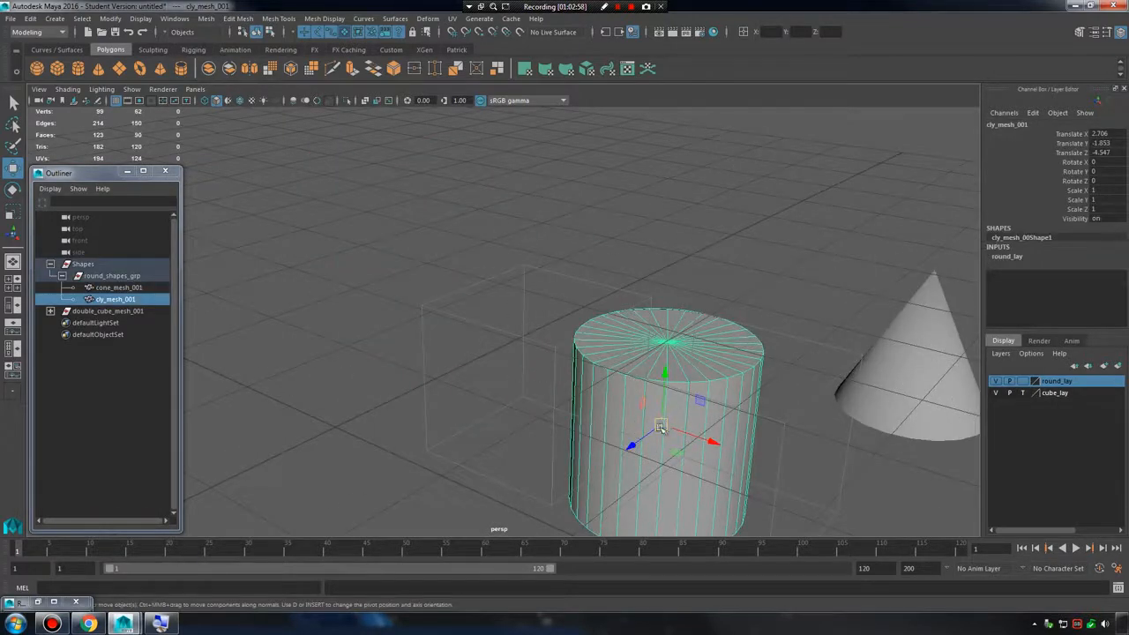
left_click_drag(660, 425, 412, 213)
left_click(907, 347)
left_click_drag(910, 349, 797, 194)
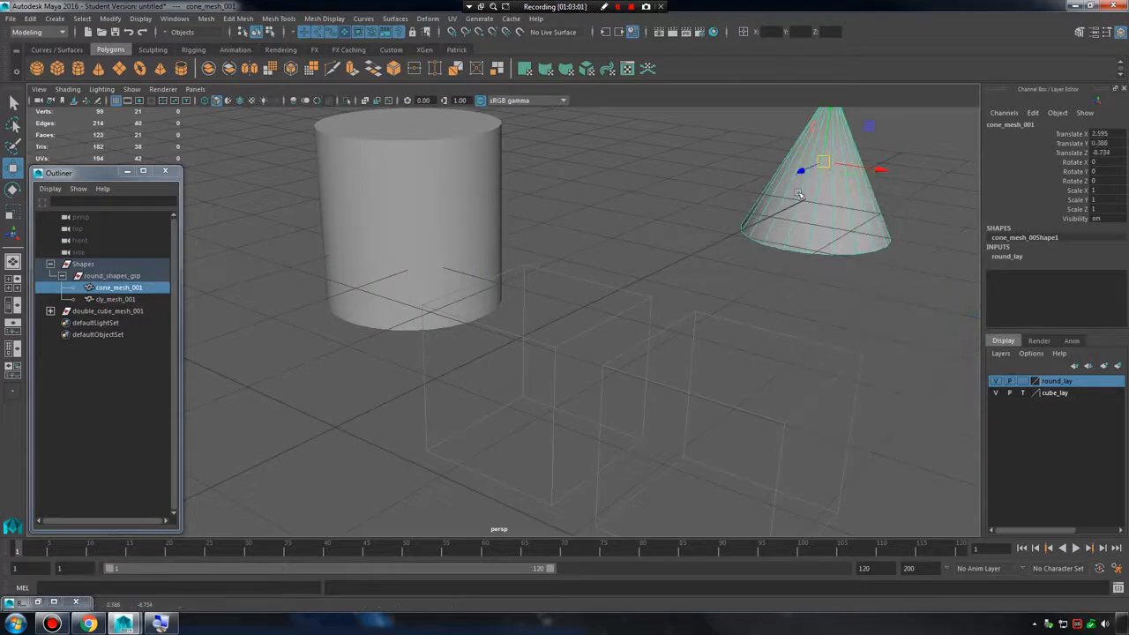
Switch cube_lay's display type to Reference and try repeatedly to box-select the two cubes.
left_click(1023, 394)
left_click(1022, 394)
left_click(1023, 394)
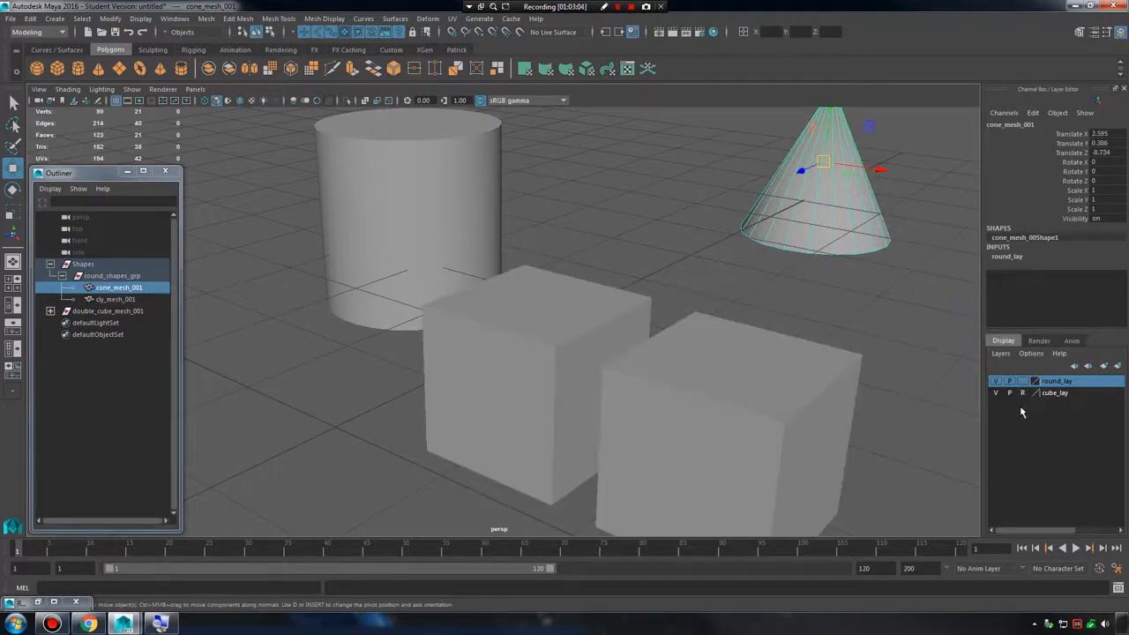
scroll(711, 340, "down", 3)
left_click_drag(710, 340, 739, 353, "alt")
left_click_drag(510, 276, 739, 424)
left_click_drag(530, 298, 681, 409)
left_click_drag(533, 329, 684, 435)
left_click_drag(527, 302, 587, 351)
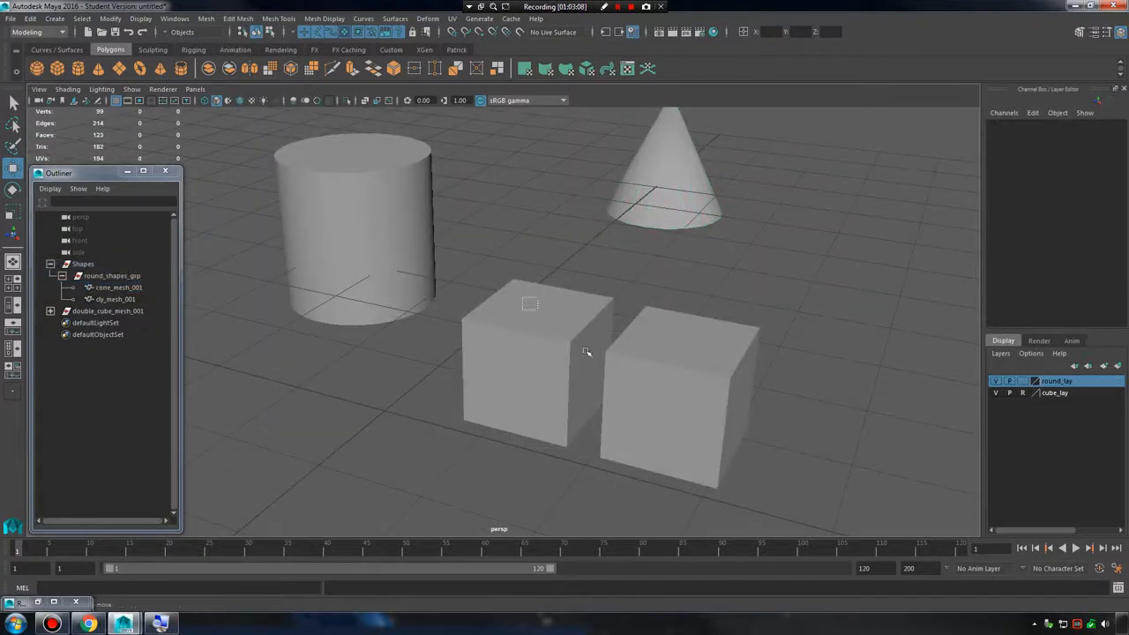
Open the marking menu over the referenced cubes, use Select All, and clear the selection.
right_click(550, 321)
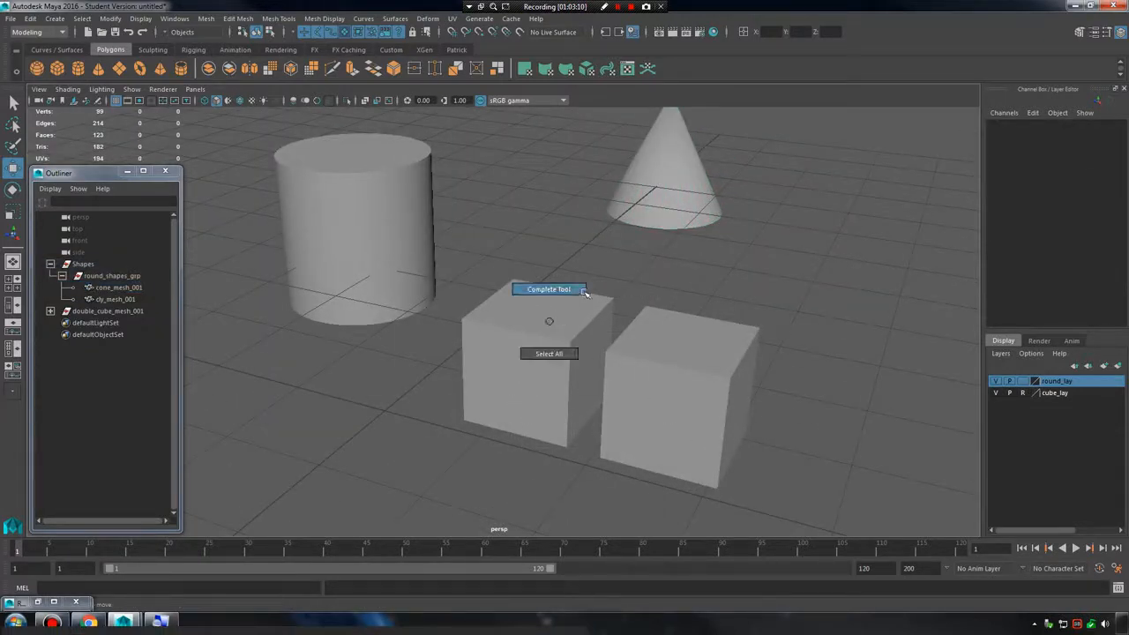
right_click(546, 328)
right_click_drag(575, 321, 559, 349)
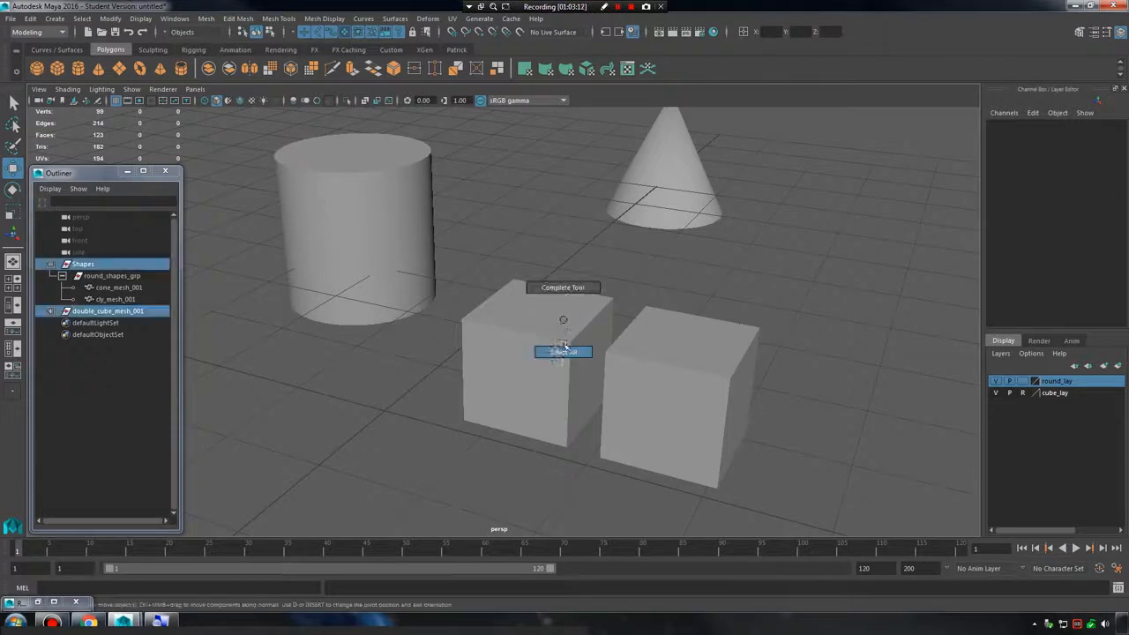
right_click(554, 323)
right_click(572, 295)
left_click(641, 275)
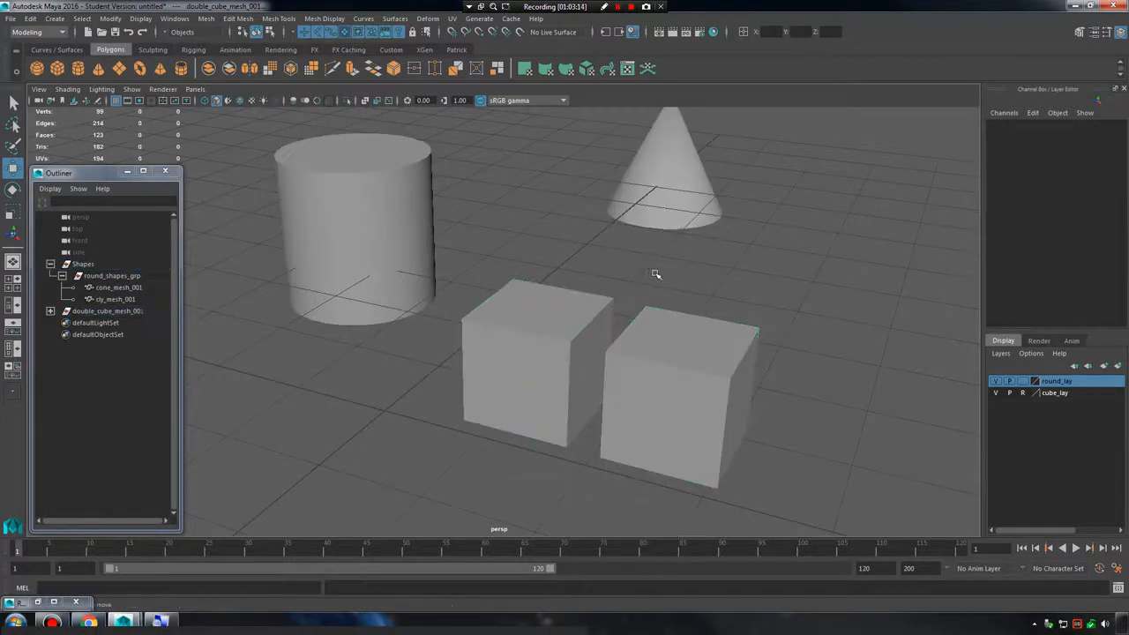
Try to box-select the referenced cubes from several directions, undoing the last change in between.
right_click_drag(640, 270, 645, 302)
left_click(776, 319)
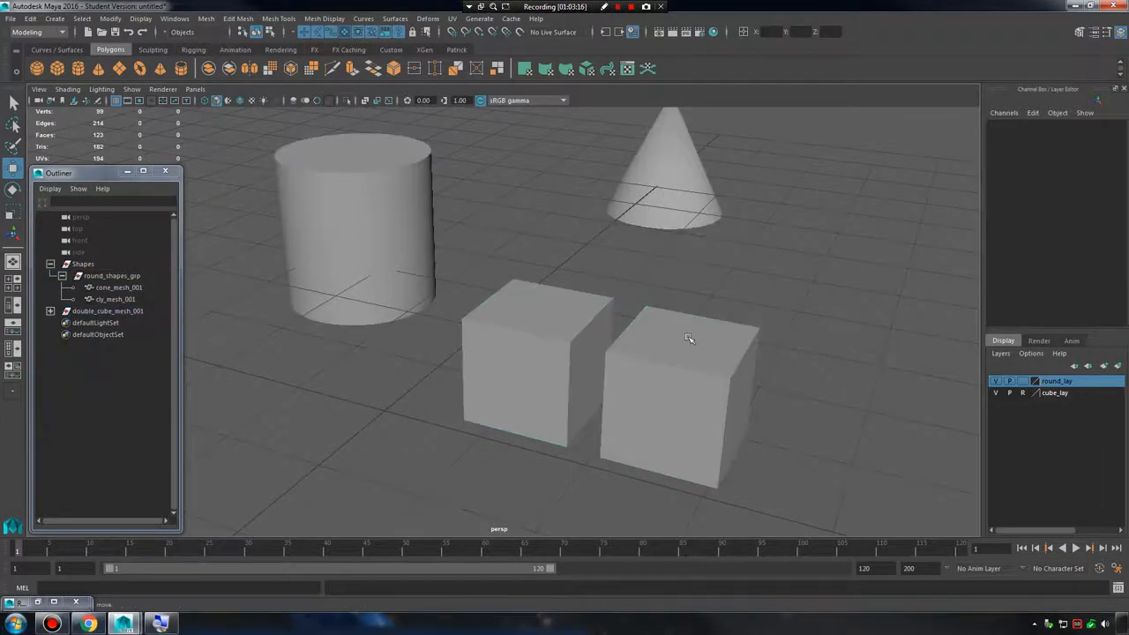
right_click_drag(713, 273, 702, 303)
left_click_drag(524, 389, 527, 348)
key("ctrl+z")
left_click(798, 309)
left_click_drag(800, 319, 527, 477)
left_click_drag(829, 286, 494, 482)
Box-select across all the shapes and move the cylinder and cone together, placing the cylinder at about X -0.3, Y 0.29, Z -3.29.
left_click(431, 248)
left_click(680, 184)
left_click(392, 251, "shift")
right_click_drag(835, 363, 650, 325, "alt")
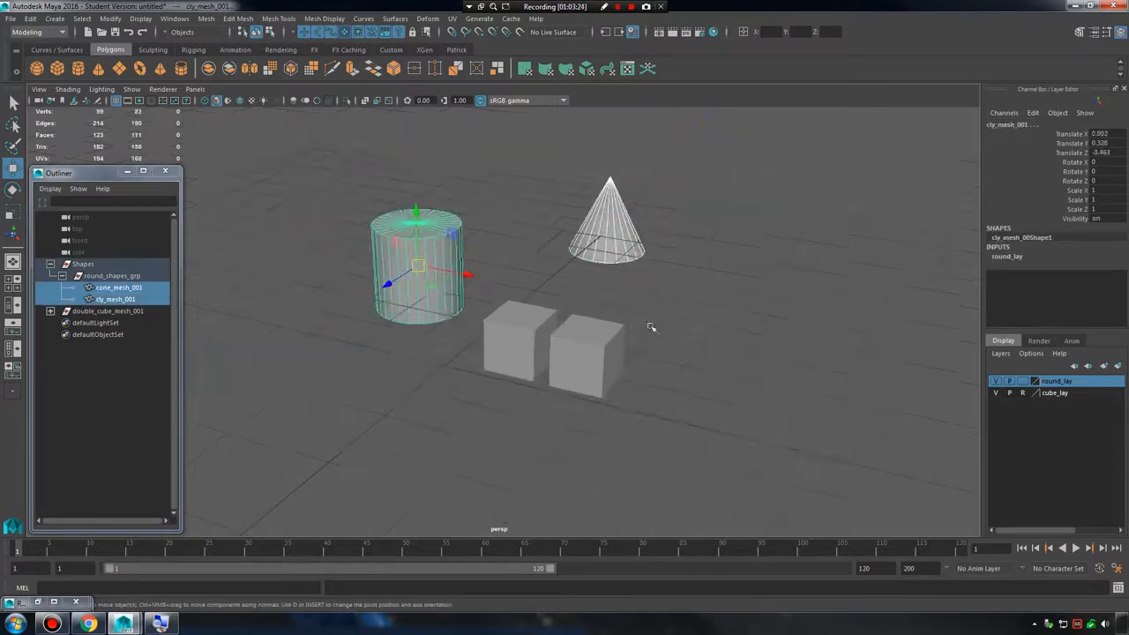
left_click(649, 325)
left_click_drag(339, 137, 820, 518)
mouse_move(418, 267)
left_mouse_down()
mouse_move(358, 291)
mouse_move(355, 338)
mouse_move(401, 267)
left_mouse_up()
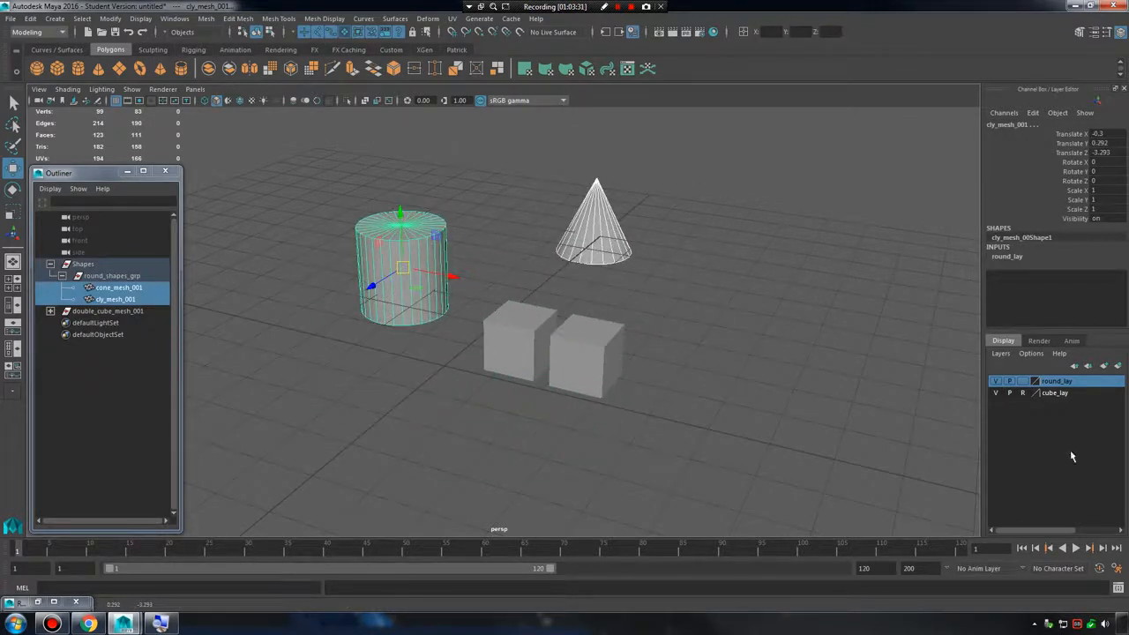
Set round_lay's display type to Reference and try to box-select all the shapes.
left_click(1021, 381)
left_click_drag(291, 190, 752, 485)
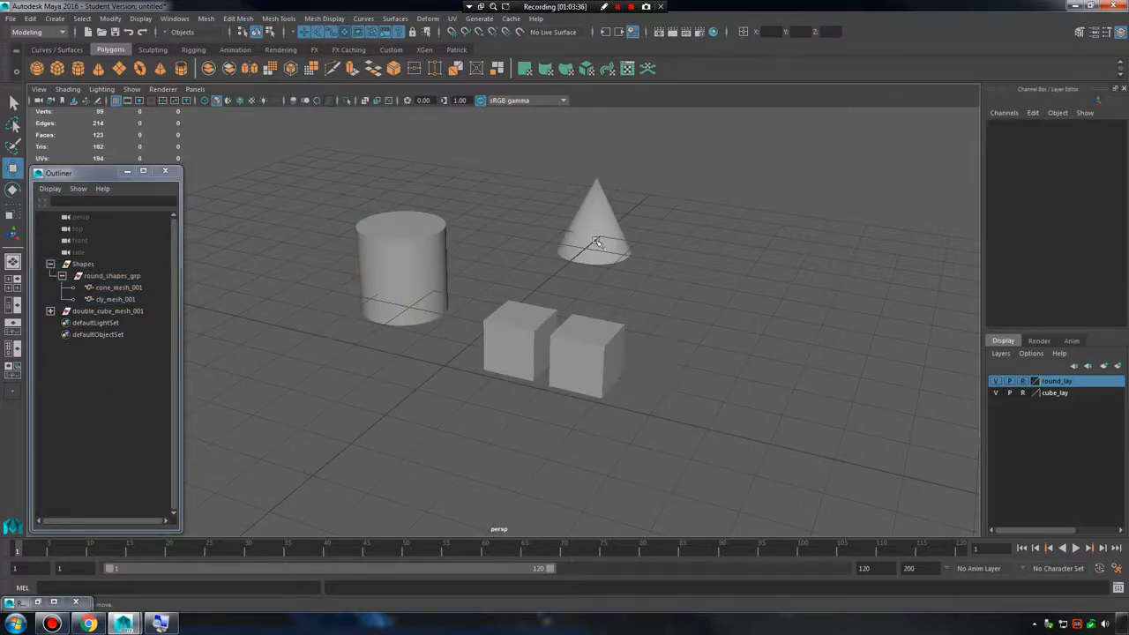
left_click_drag(351, 194, 735, 415)
Select double_cube_mesh_001 in the Outliner, move both cubes slightly away from the cylinder, and clear the selection.
left_click(133, 311)
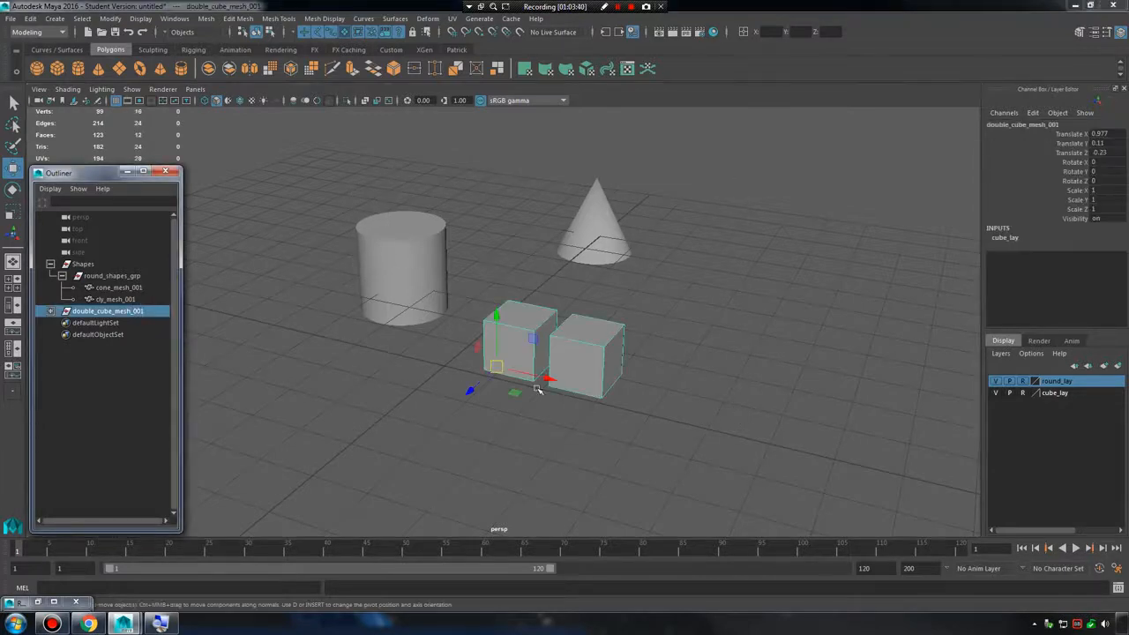
mouse_move(494, 366)
left_mouse_down()
mouse_move(491, 351)
mouse_move(508, 374)
left_mouse_up()
left_click(455, 238)
Try repeatedly to box-select the referenced cylinder, cone and cubes in the viewport.
left_click_drag(388, 224, 814, 491)
left_click_drag(363, 192, 776, 469)
left_click_drag(320, 159, 773, 500)
left_click_drag(338, 155, 723, 446)
left_click_drag(415, 189, 502, 284)
left_click_drag(464, 238, 725, 432)
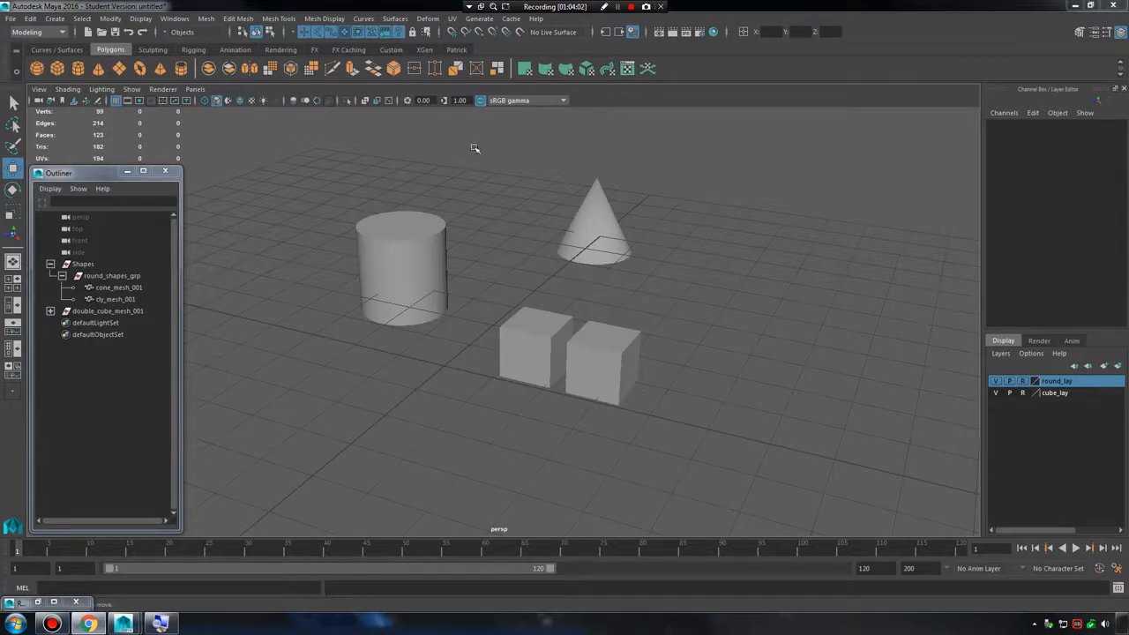
Close the Outliner and try once more to box-select the referenced shapes.
left_click(164, 170)
scroll(406, 181, "down", 4)
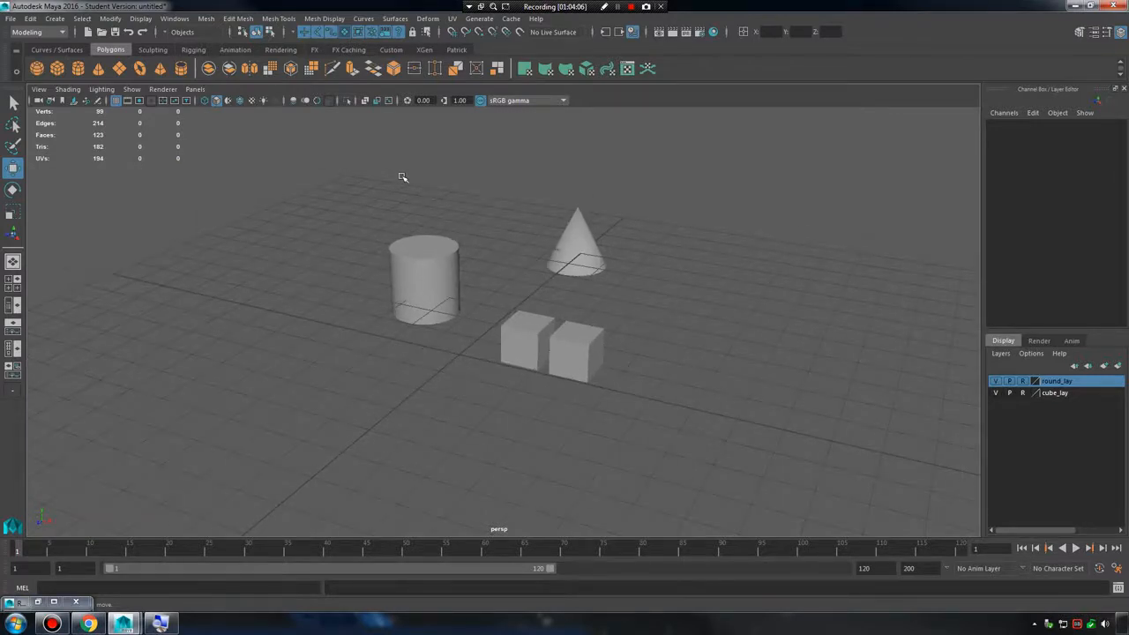
left_click_drag(402, 178, 435, 219, "alt")
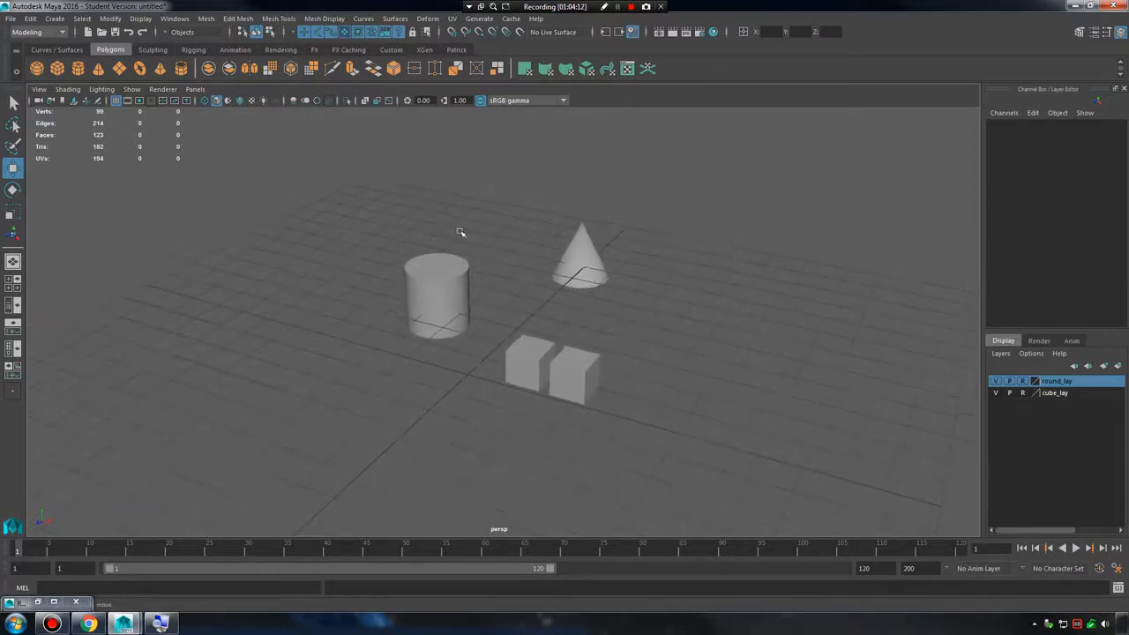
left_click_drag(347, 186, 688, 449)
Start a new empty scene without saving the current one.
left_click(9, 18)
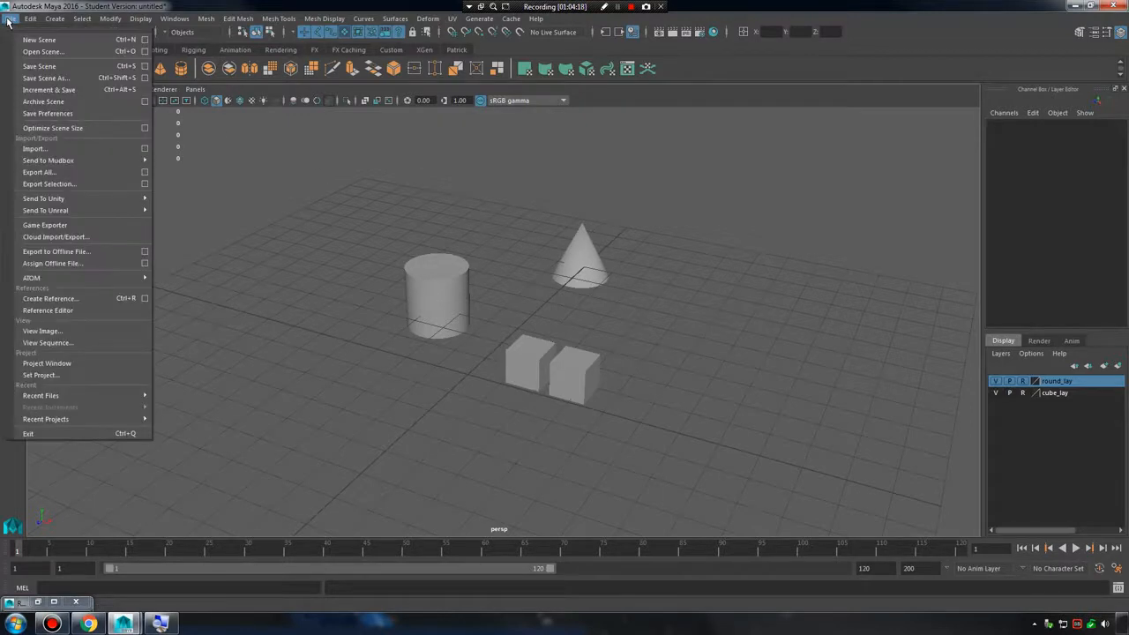
left_click(58, 41)
left_click(568, 314)
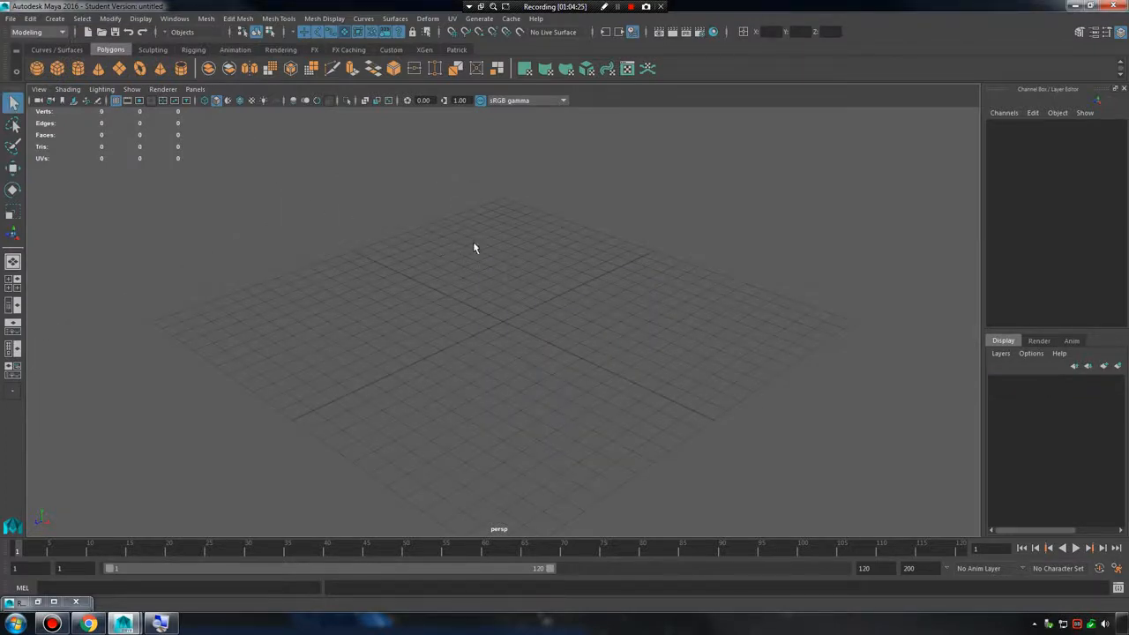
Begin a new project in the Project Window and name it Robot.
left_click(10, 18)
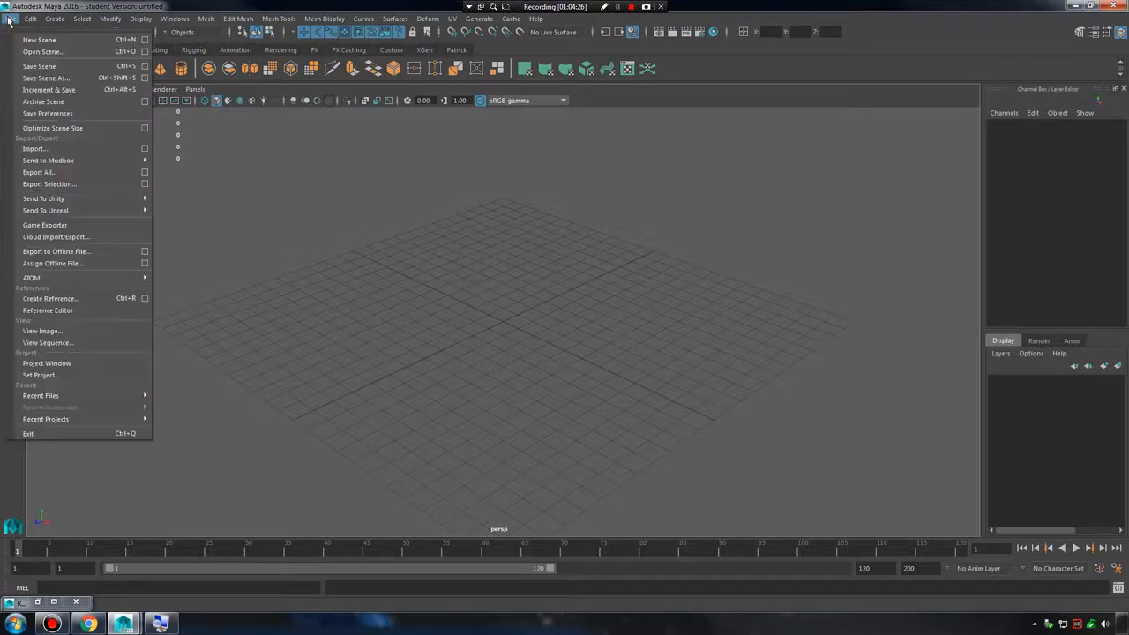
left_click(52, 364)
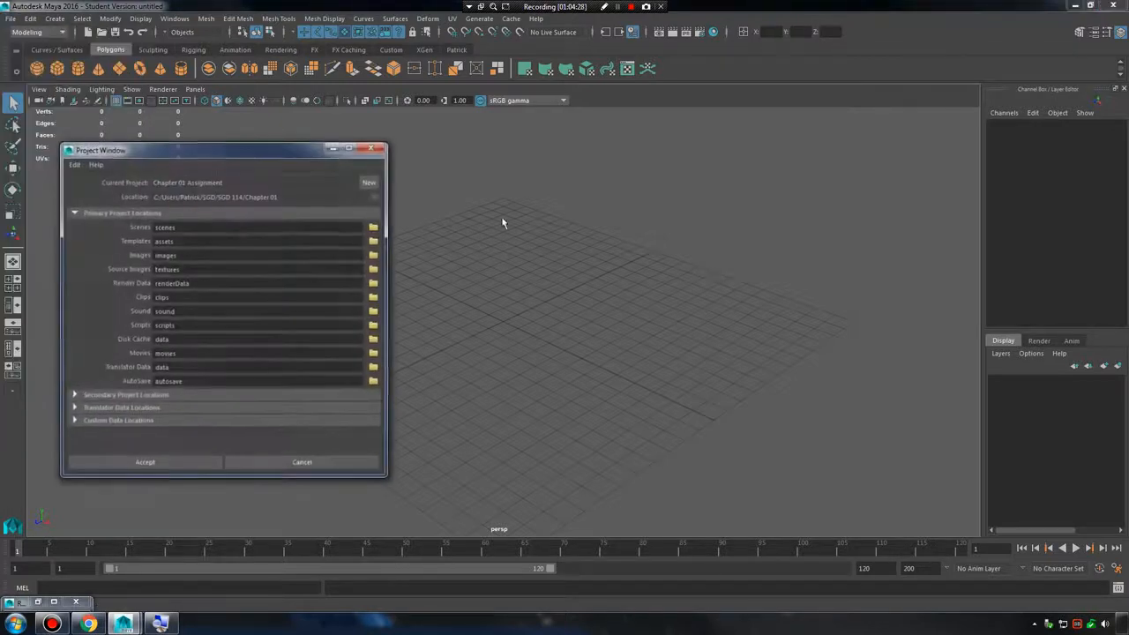
left_click(371, 183)
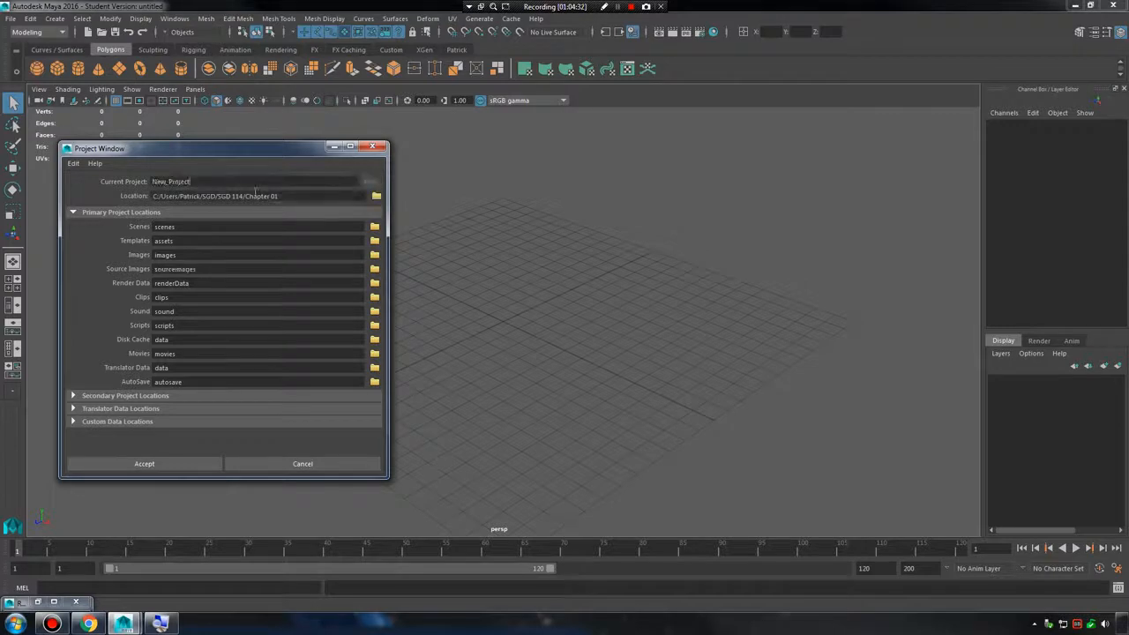
left_click_drag(256, 185, 47, 183)
type("Robot")
Set the Robot project's location to the Desktop and accept the project settings.
left_click(377, 197)
left_click(123, 135)
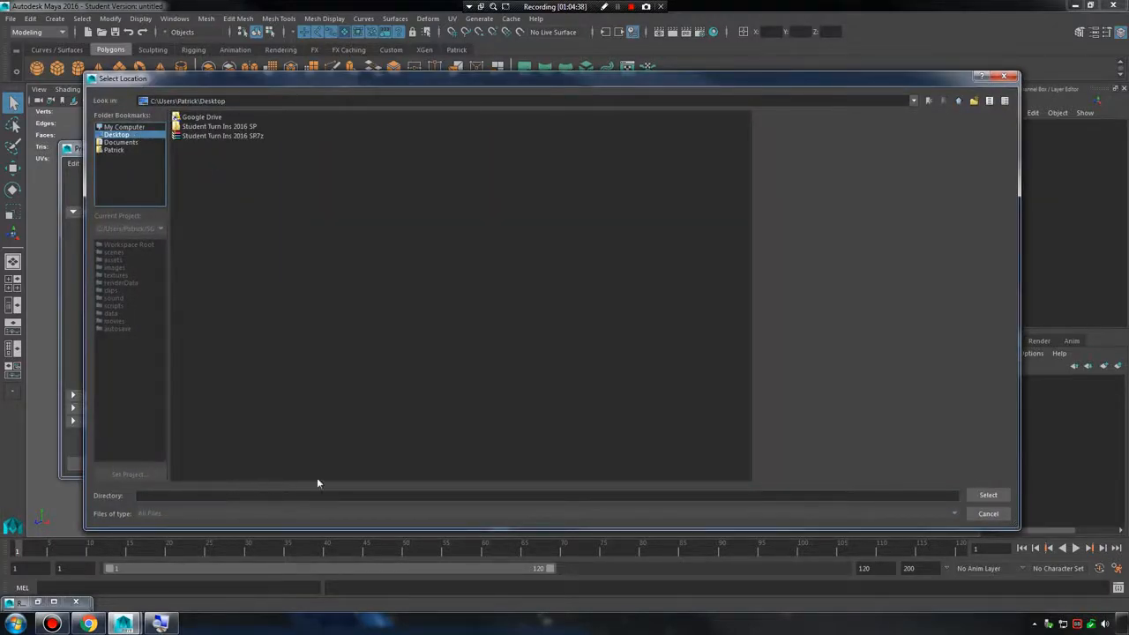
left_click(987, 495)
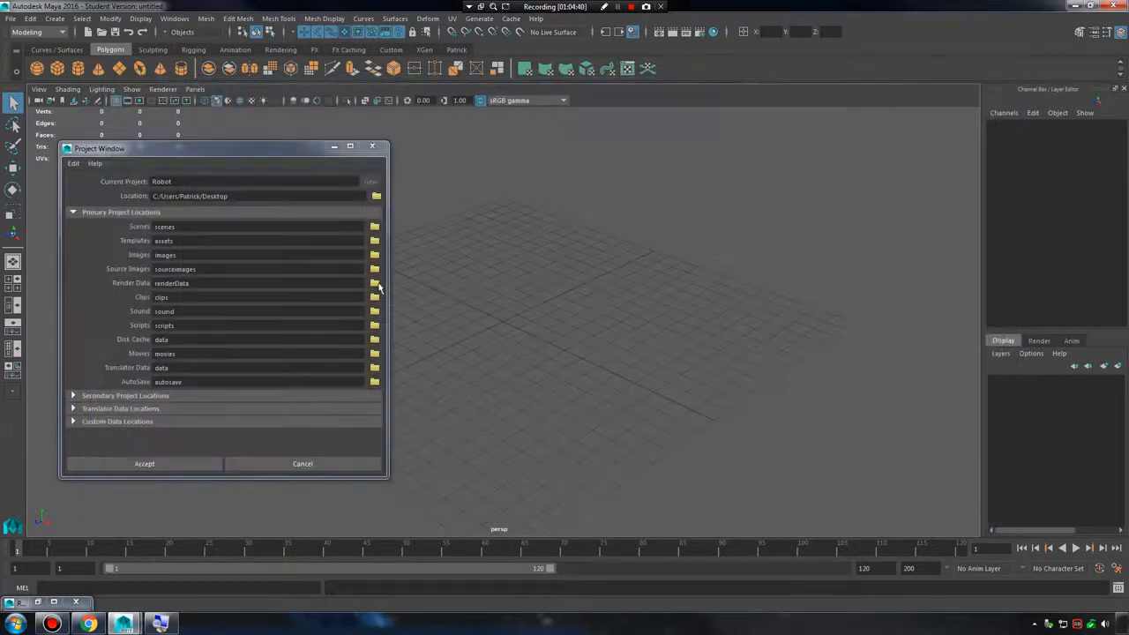
left_click(177, 462)
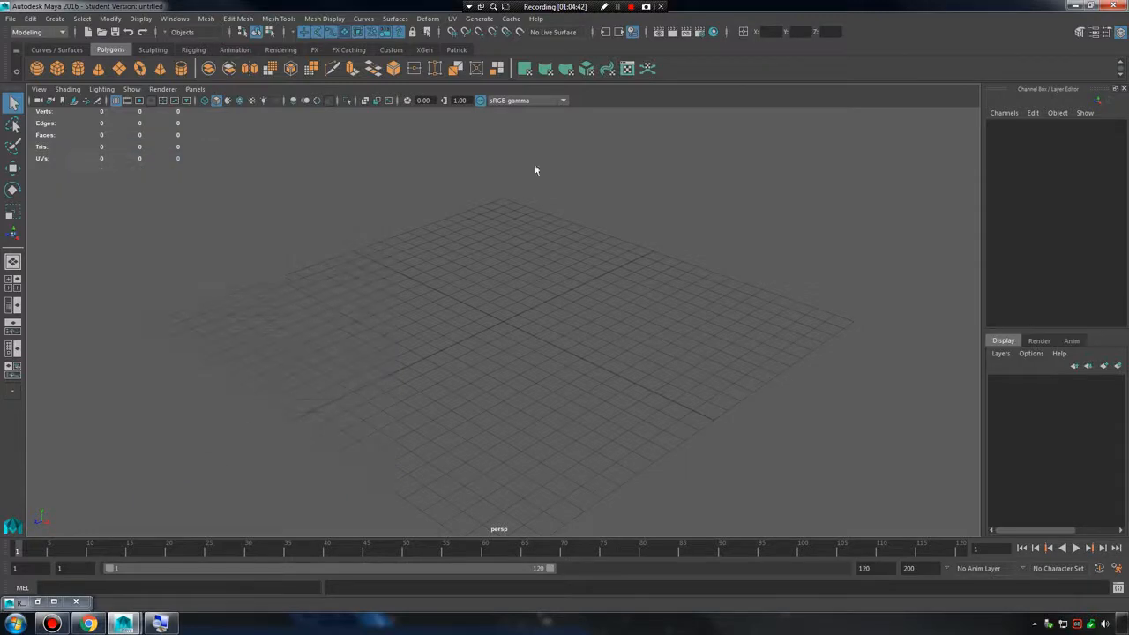
Shrink the Maya window, open the desktop's Robot folder in Windows Explorer, and arrange the windows and folder icon side by side.
double_click(730, 6)
double_click(22, 27)
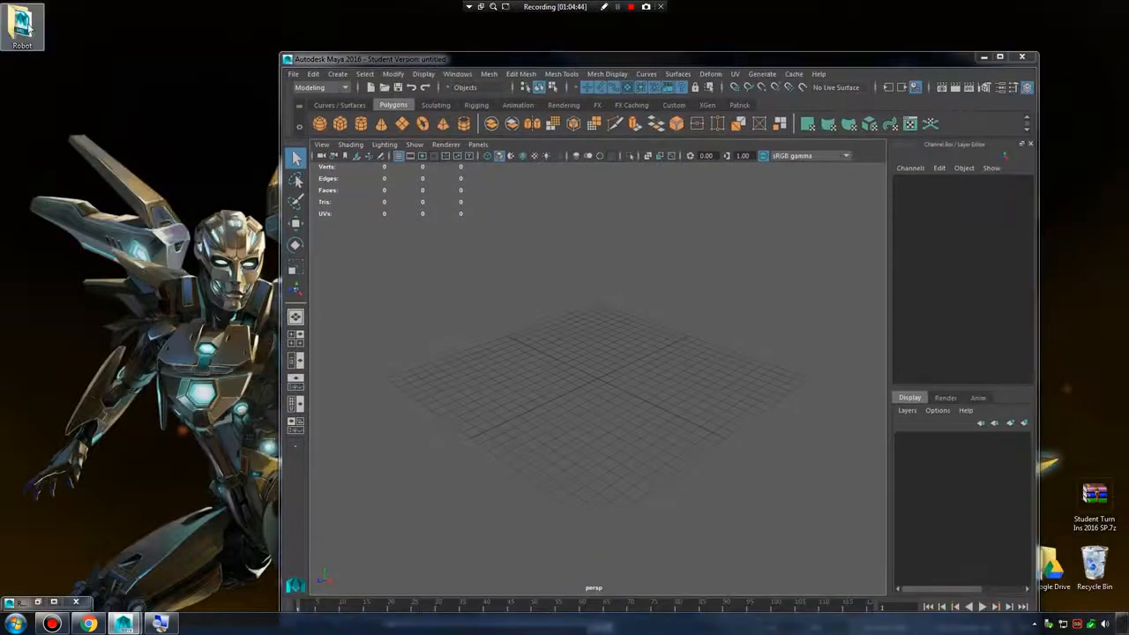
left_click_drag(756, 58, 850, 63)
left_click_drag(325, 62, 513, 128)
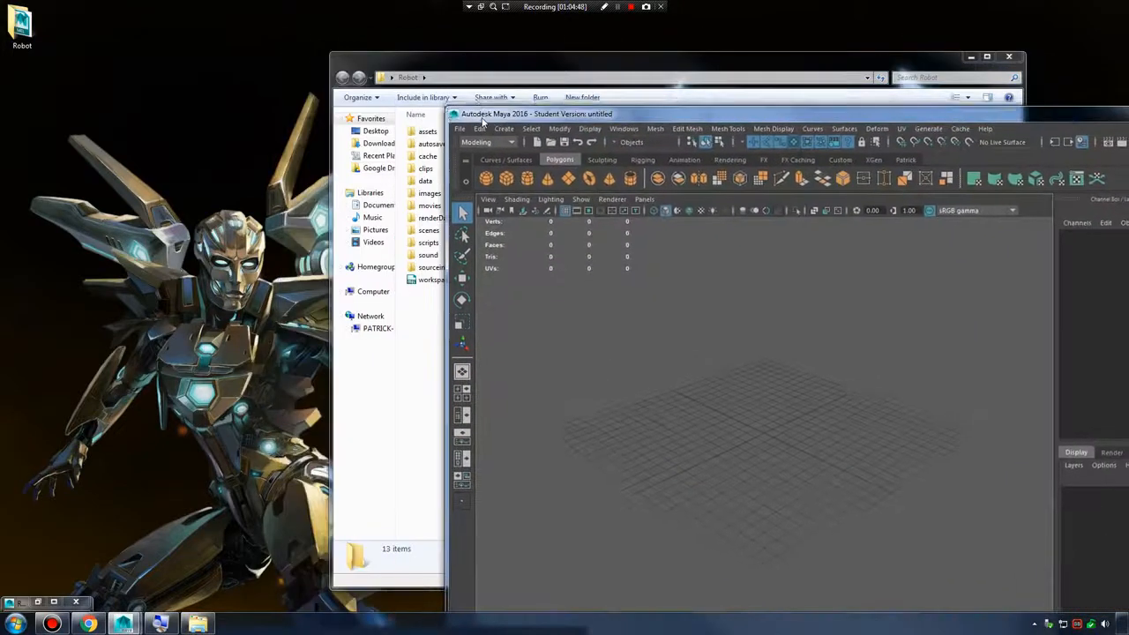
left_click(536, 55)
left_click_drag(536, 54, 427, 60)
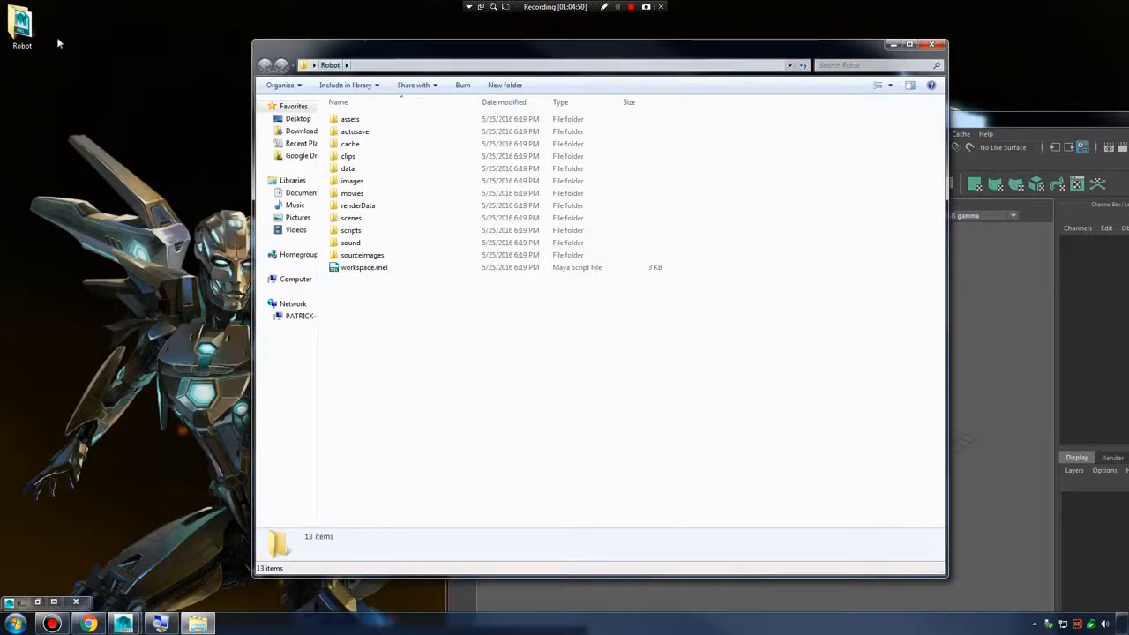
left_click_drag(35, 49, 216, 119)
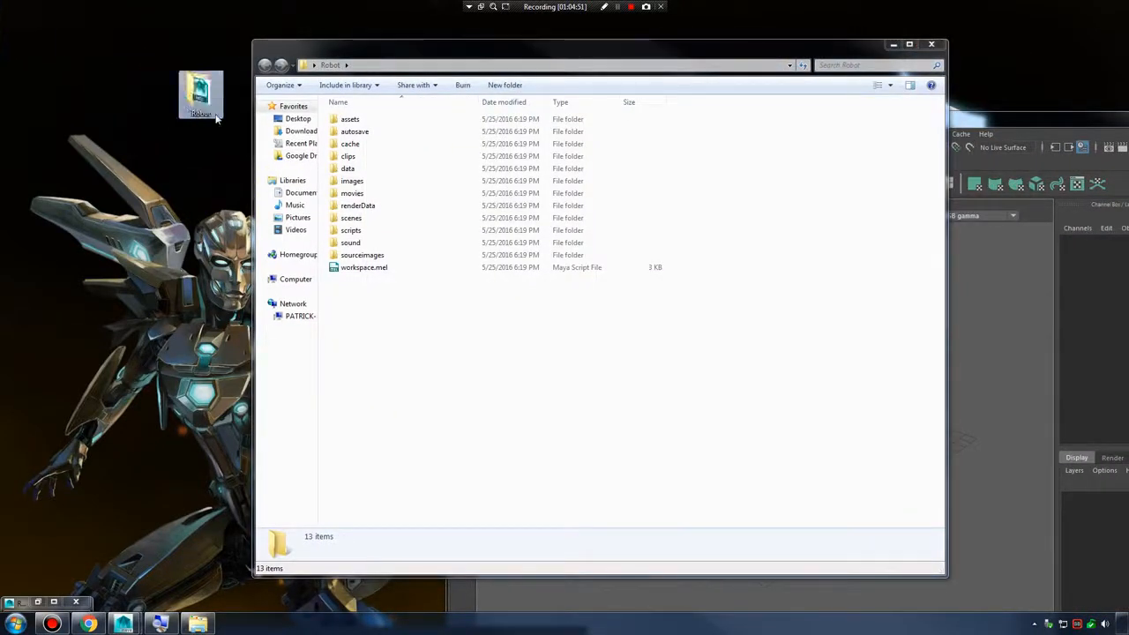
Look through the subfolders created inside the Robot project folder, from assets down to sound.
left_click(368, 122)
left_click(369, 147)
left_click(369, 170)
left_click(369, 195)
left_click(370, 220)
left_click(369, 243)
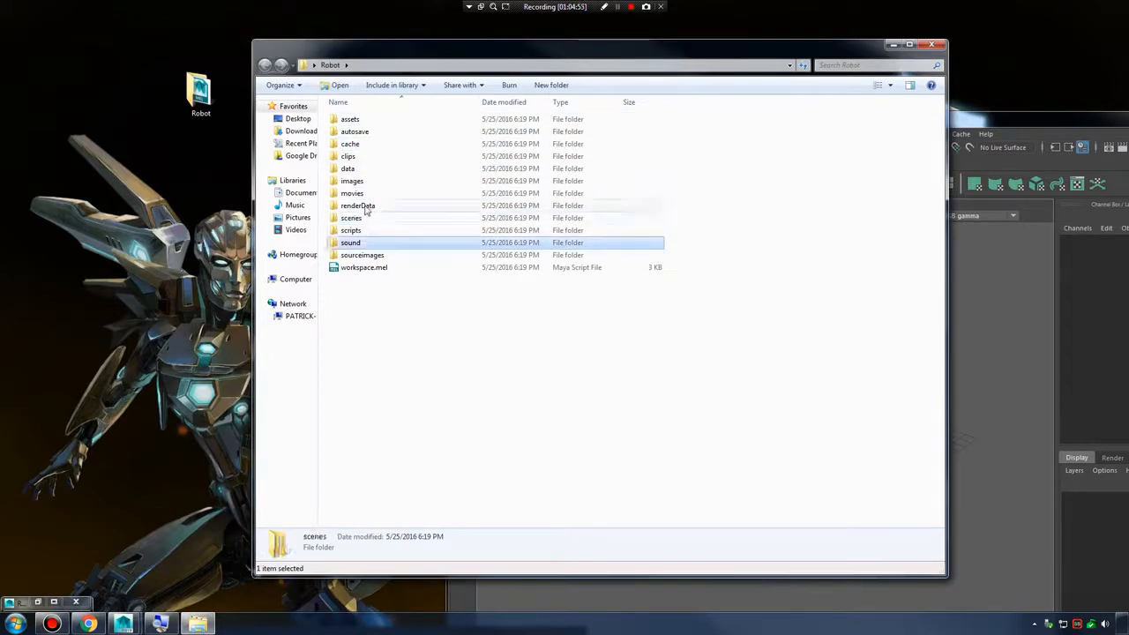
Look over the images, assets, cache and sound folders in the Robot project, and open its scenes folder.
left_click(364, 181)
left_click(357, 119)
left_click(366, 144)
left_click(369, 180)
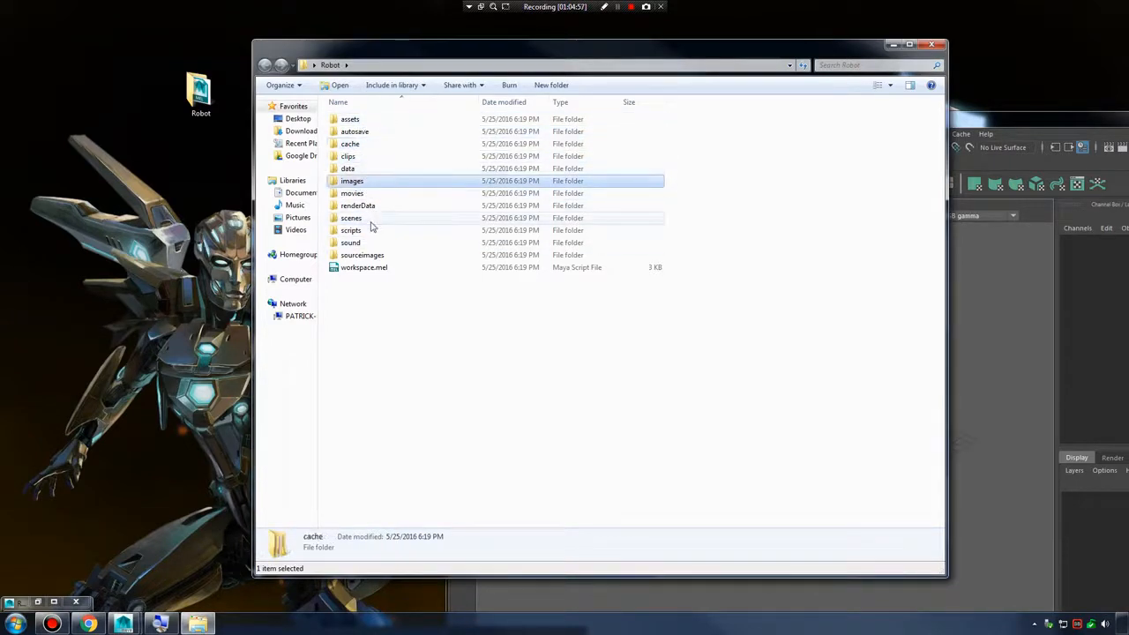
left_click(368, 243)
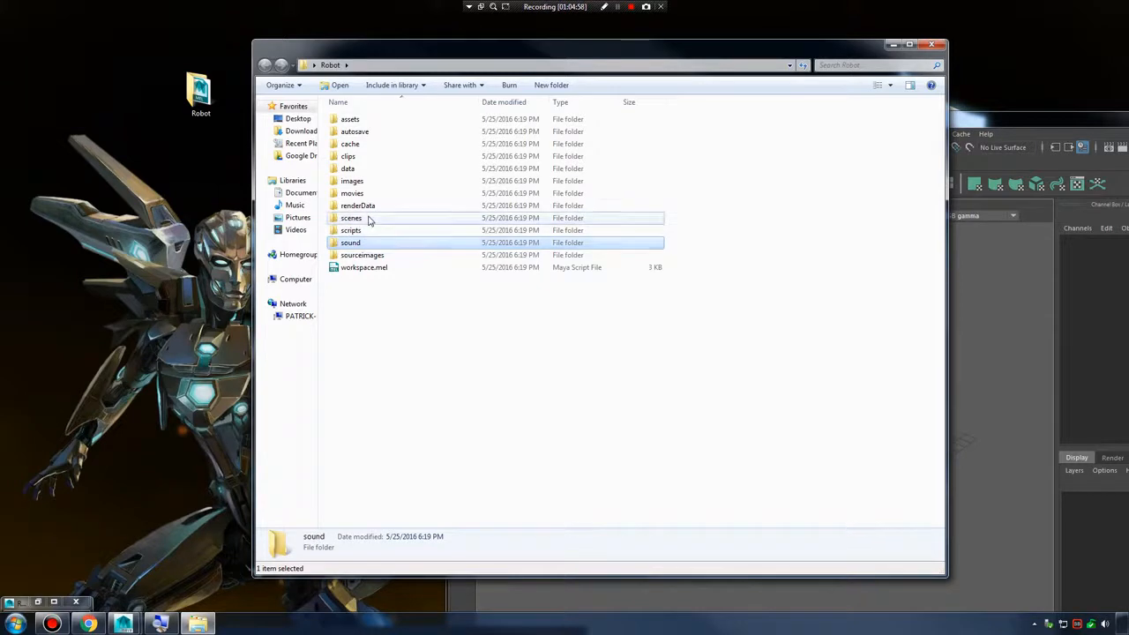
double_click(369, 219)
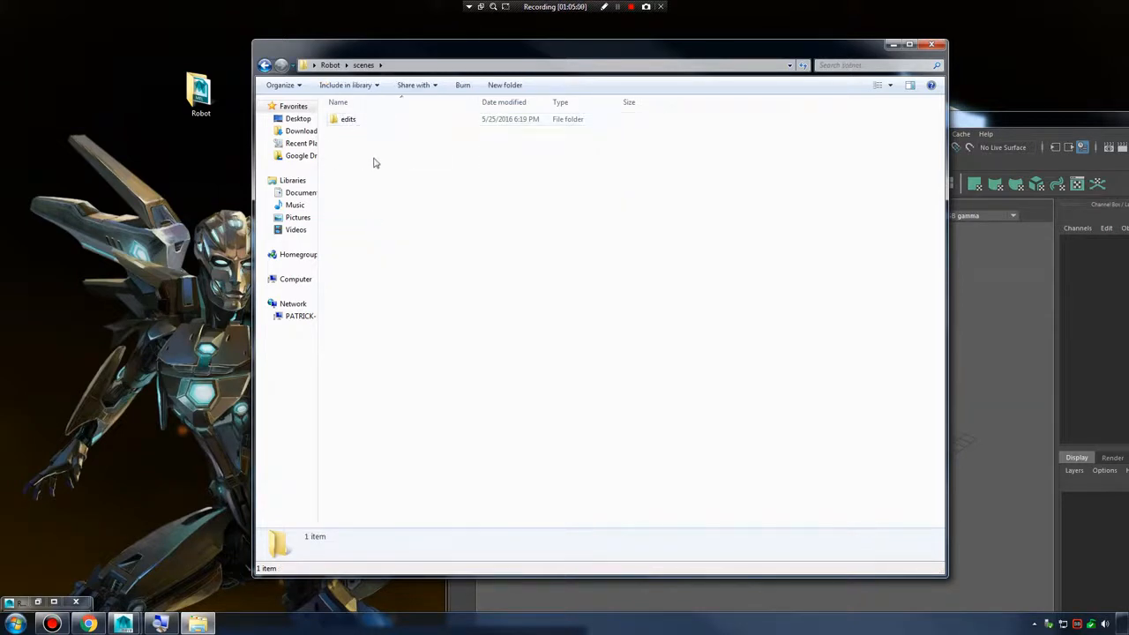
Move the Robot folder icon to the desktop's upper corner, minimize the Explorer window, and return Maya to full screen.
left_click_drag(199, 93, 46, 22)
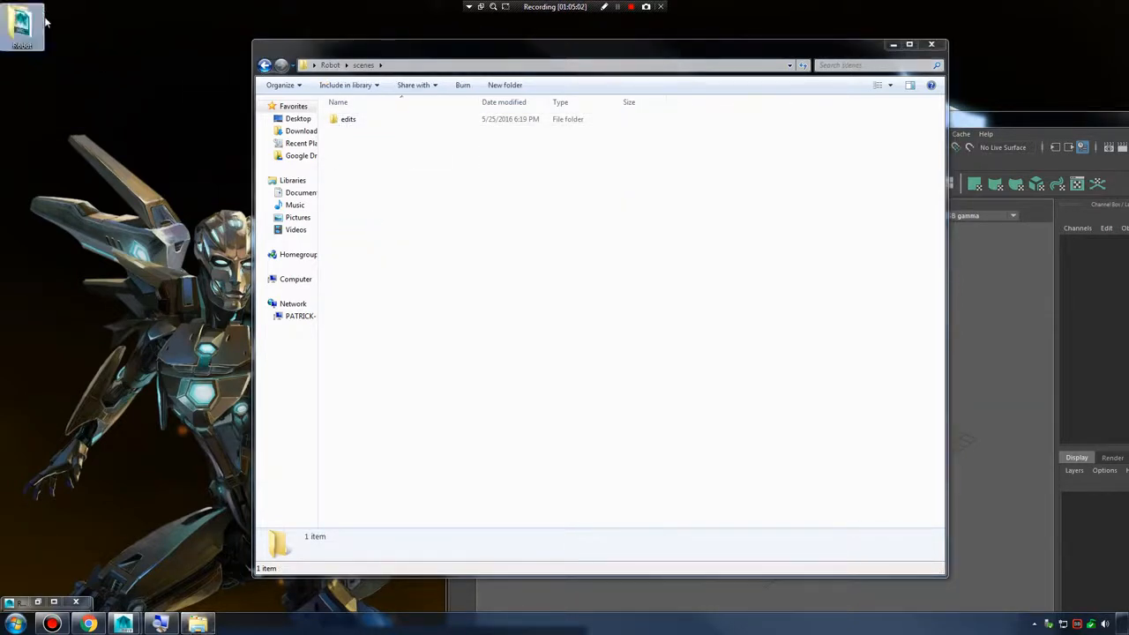
left_click(892, 47)
left_click_drag(948, 122, 551, 1)
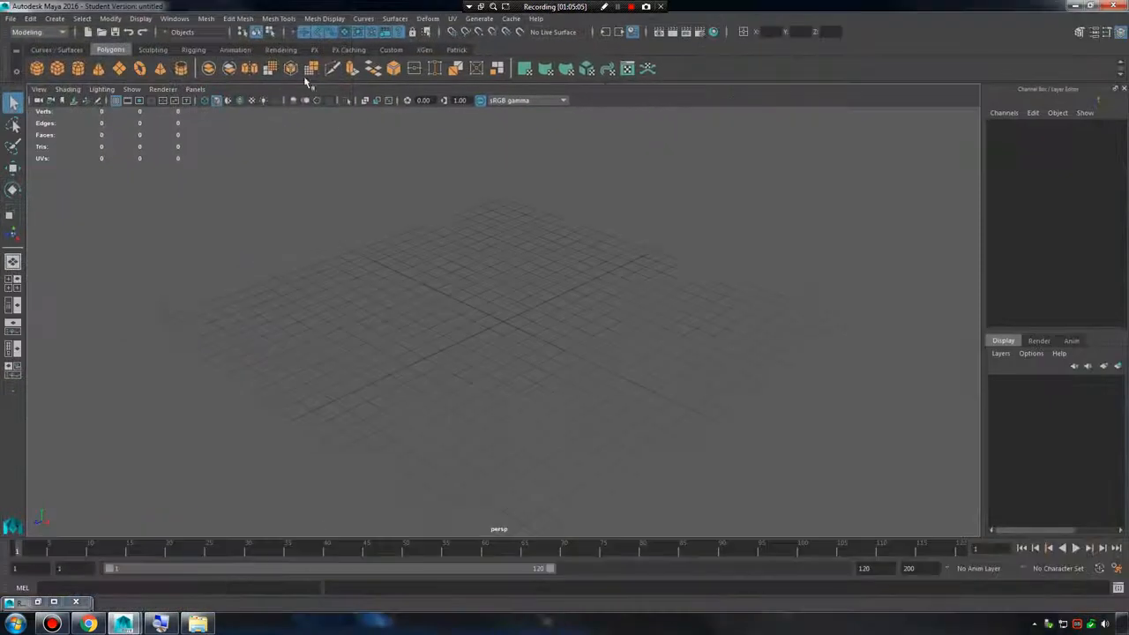
Save the scene as Robot in the project's scenes folder, accepting the student version notice.
left_click(11, 20)
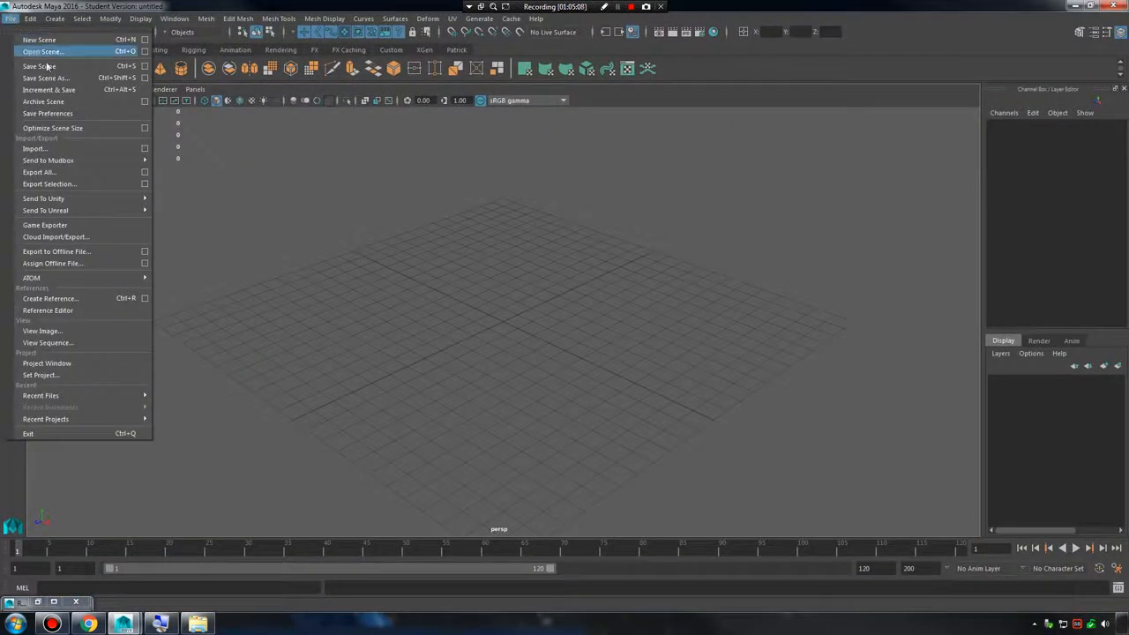
left_click(121, 78)
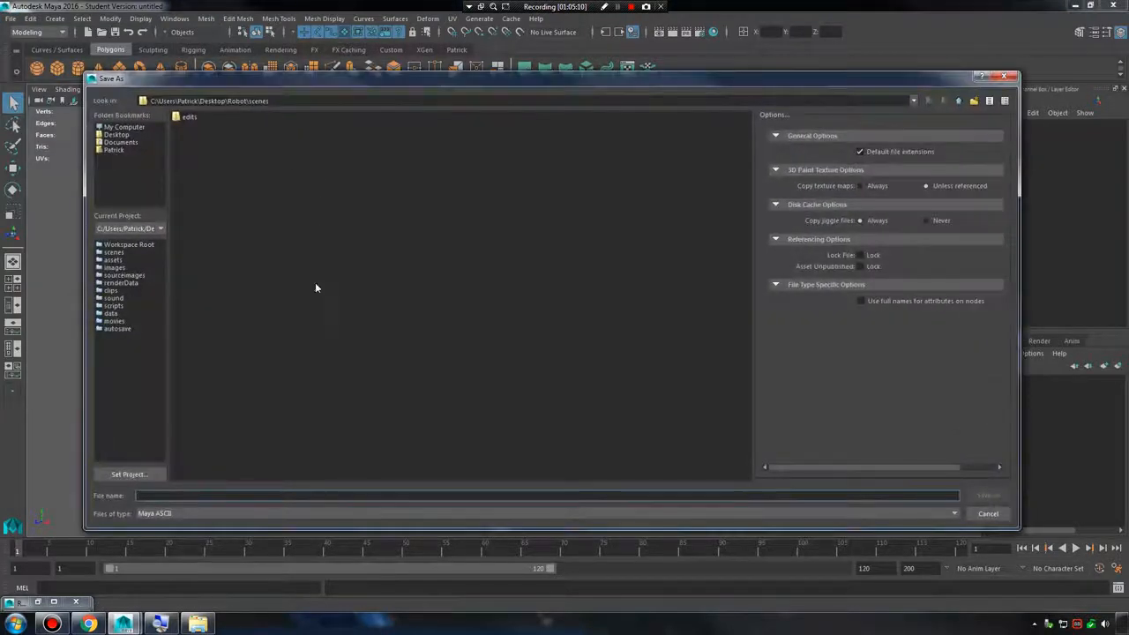
type("Robot")
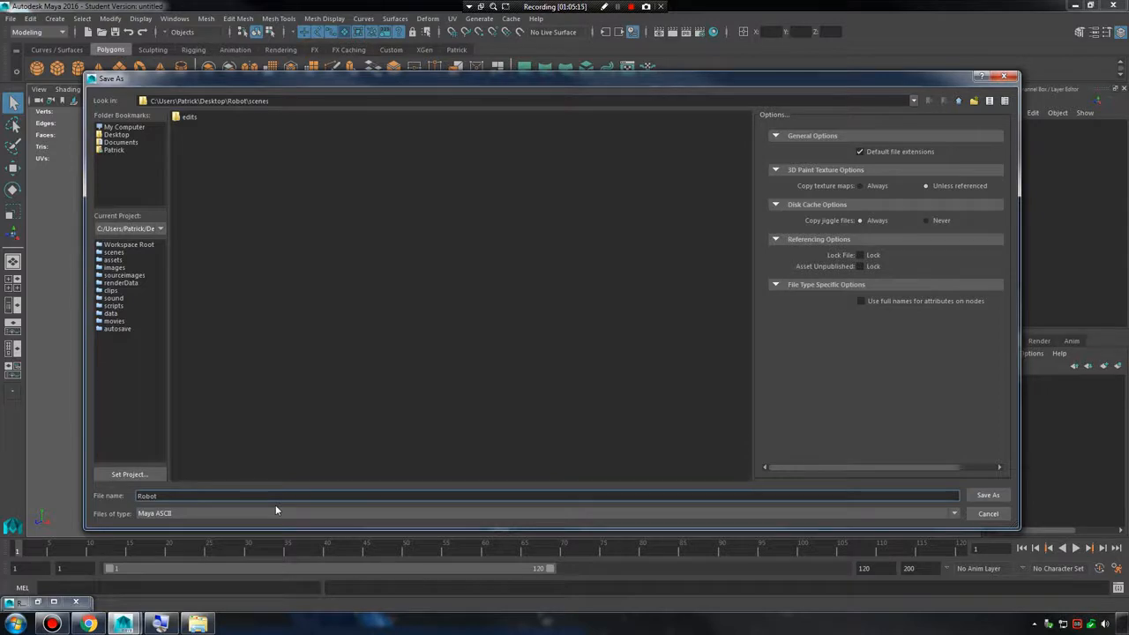
key("Return")
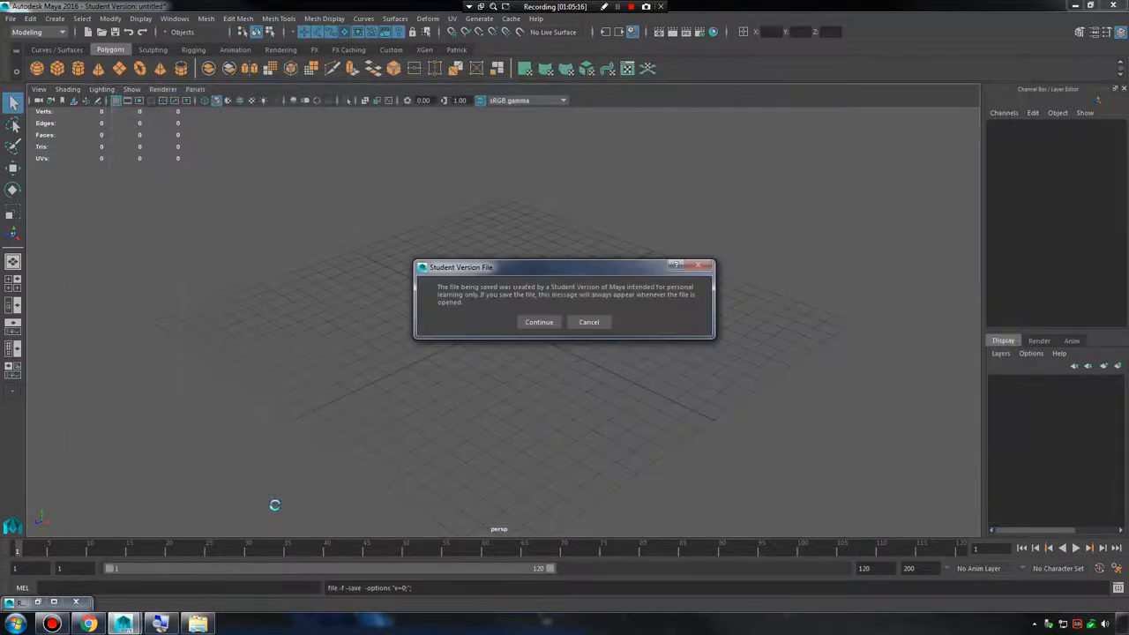
left_click(538, 323)
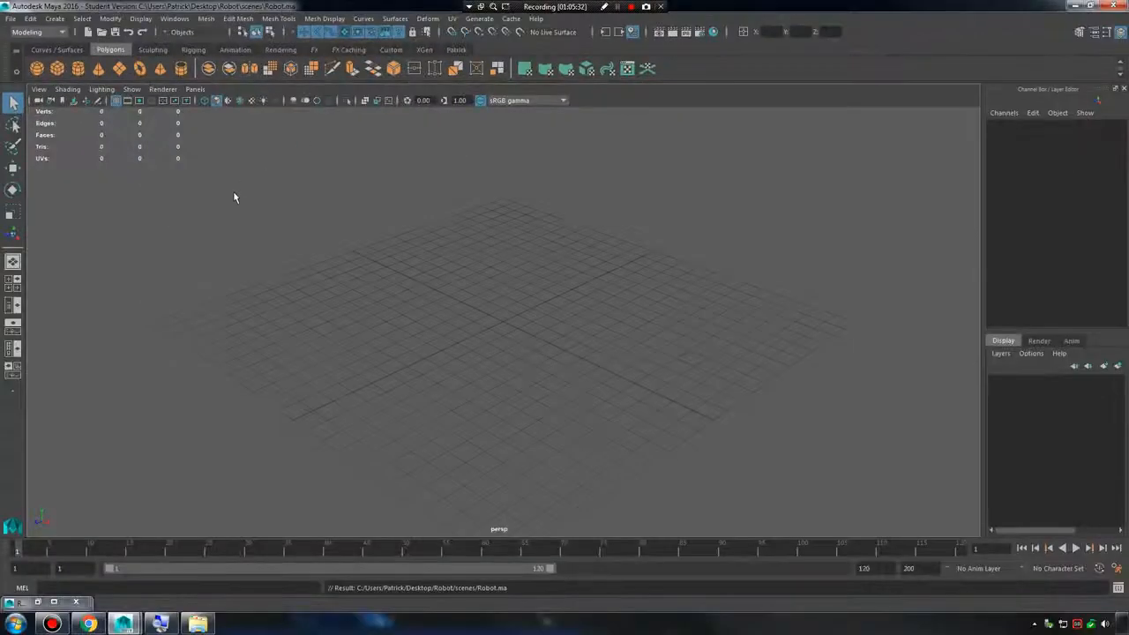
Examine the Maya Binary and Maya ASCII file types available for saving the scene, and leave without saving again.
left_click(10, 18)
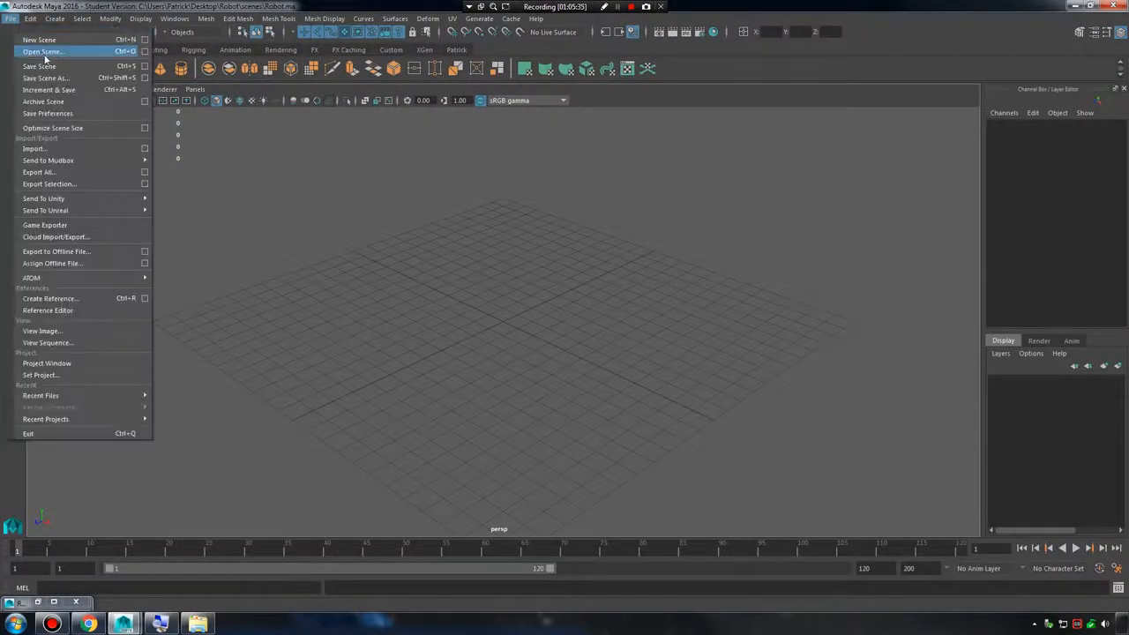
left_click(36, 72)
left_click(182, 512)
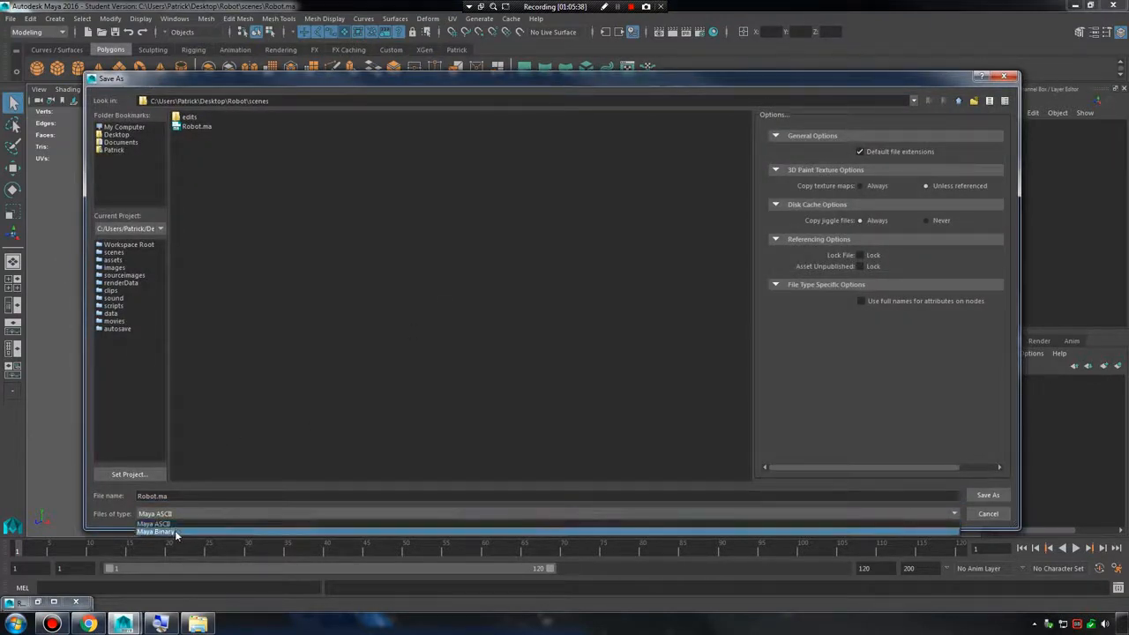
left_click(177, 531)
left_click(187, 513)
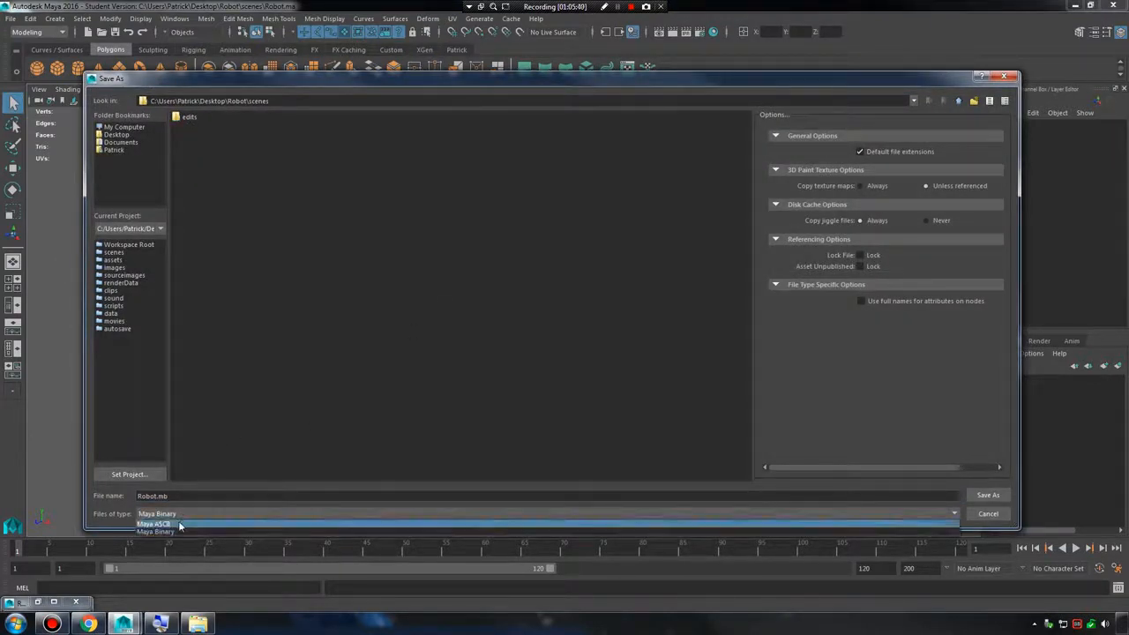
left_click(184, 522)
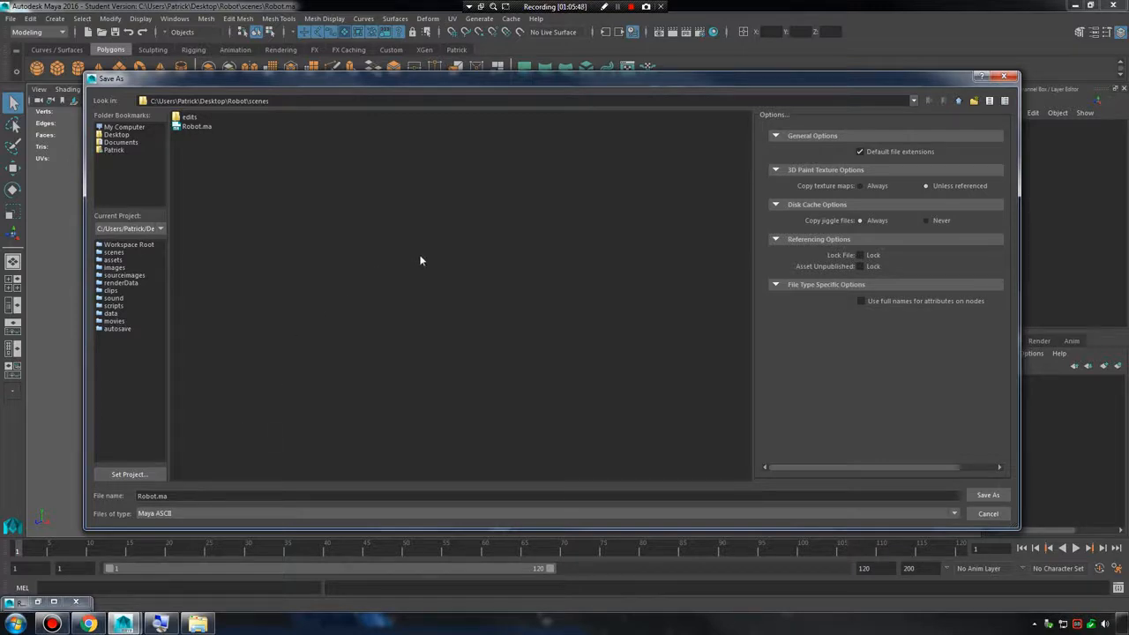
left_click(1005, 511)
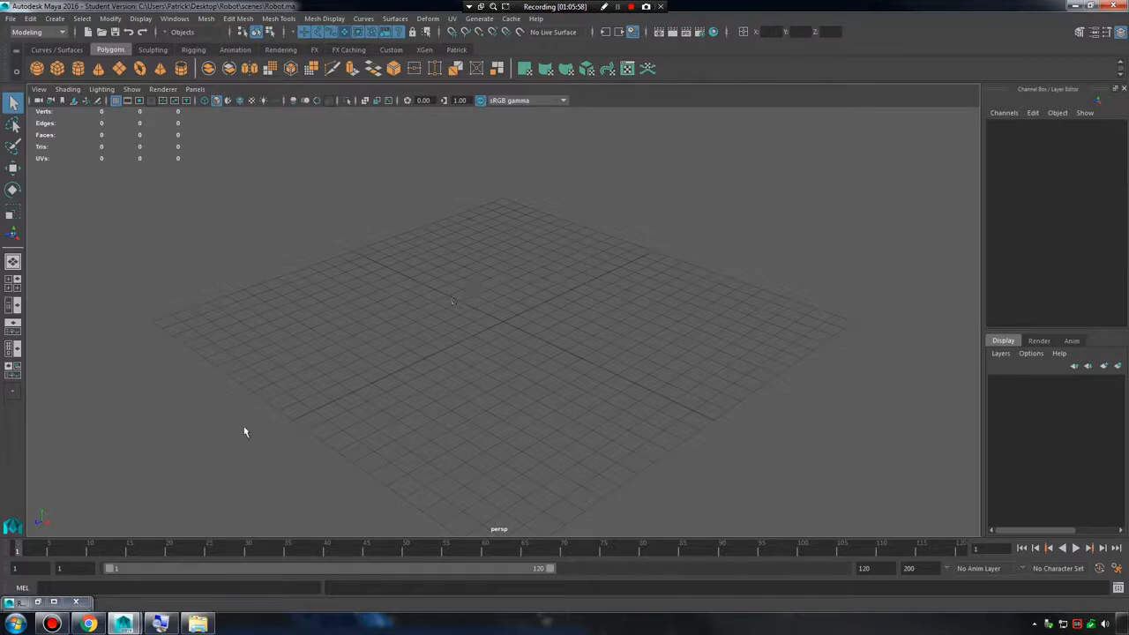
Minimize Maya and find the Robot.ma file in the scenes folder of the desktop's Robot project.
left_click(1074, 5)
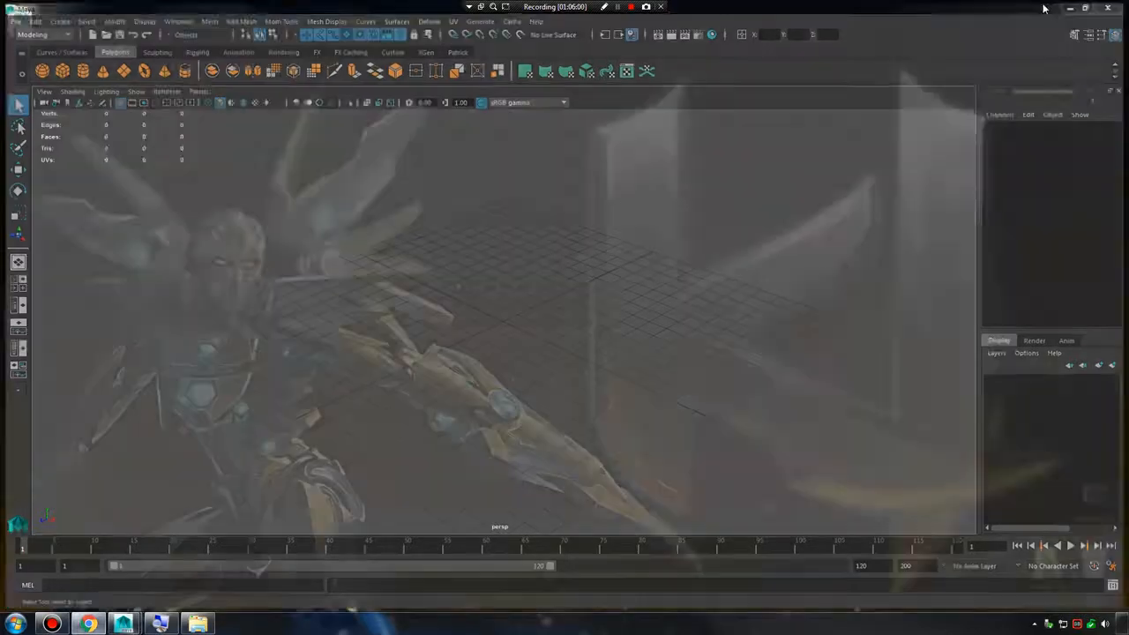
double_click(20, 25)
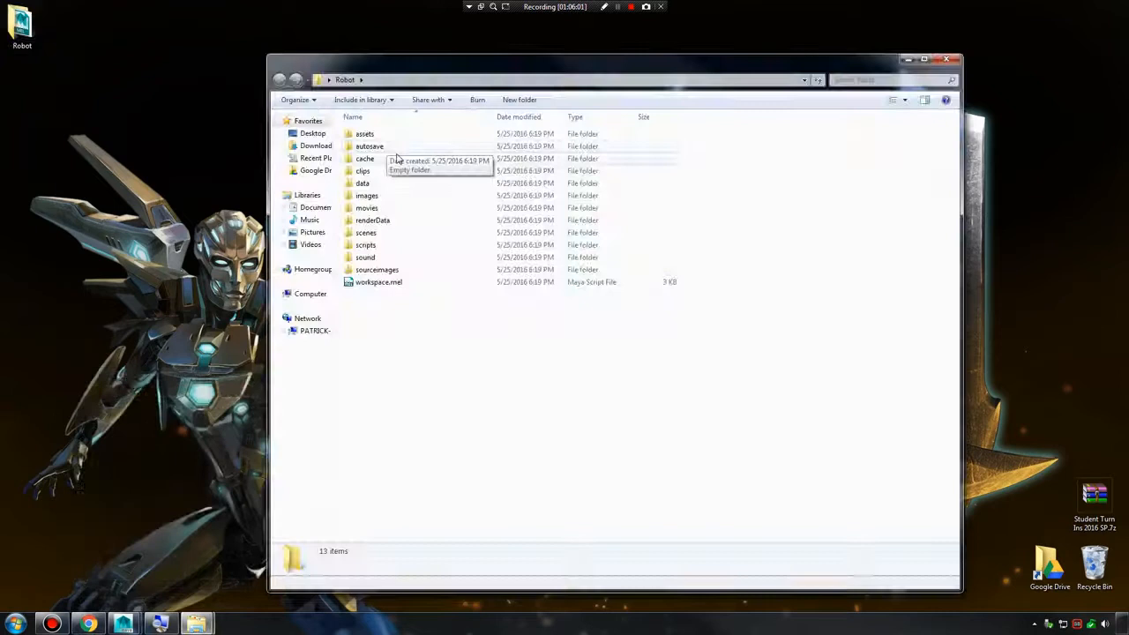
double_click(366, 232)
left_click(371, 147)
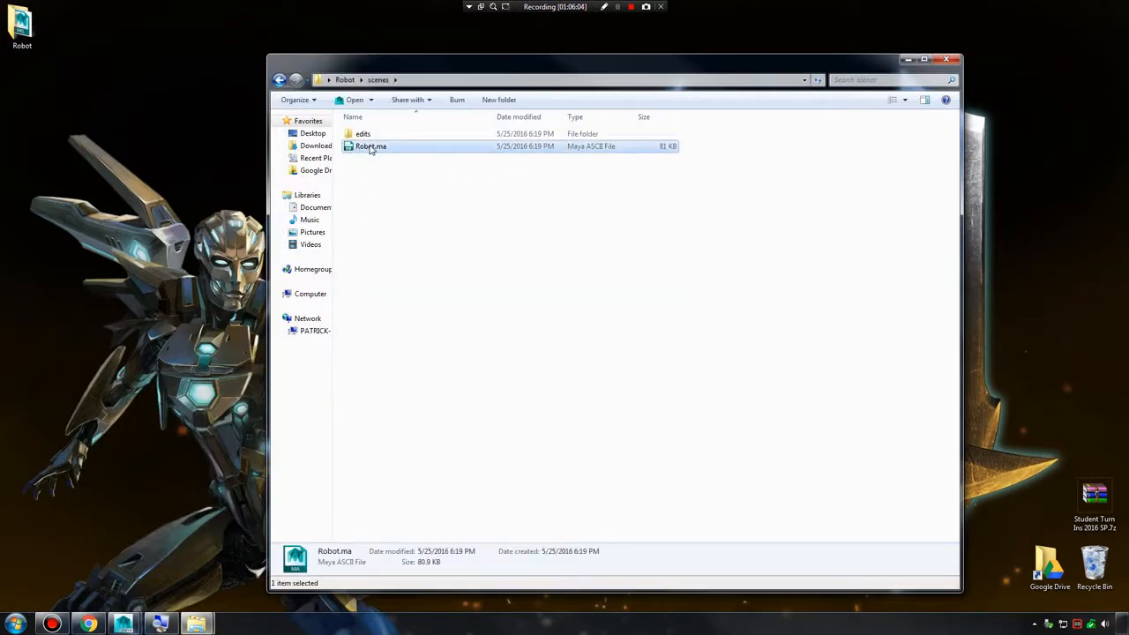
right_click(370, 146)
mouse_move(310, 232)
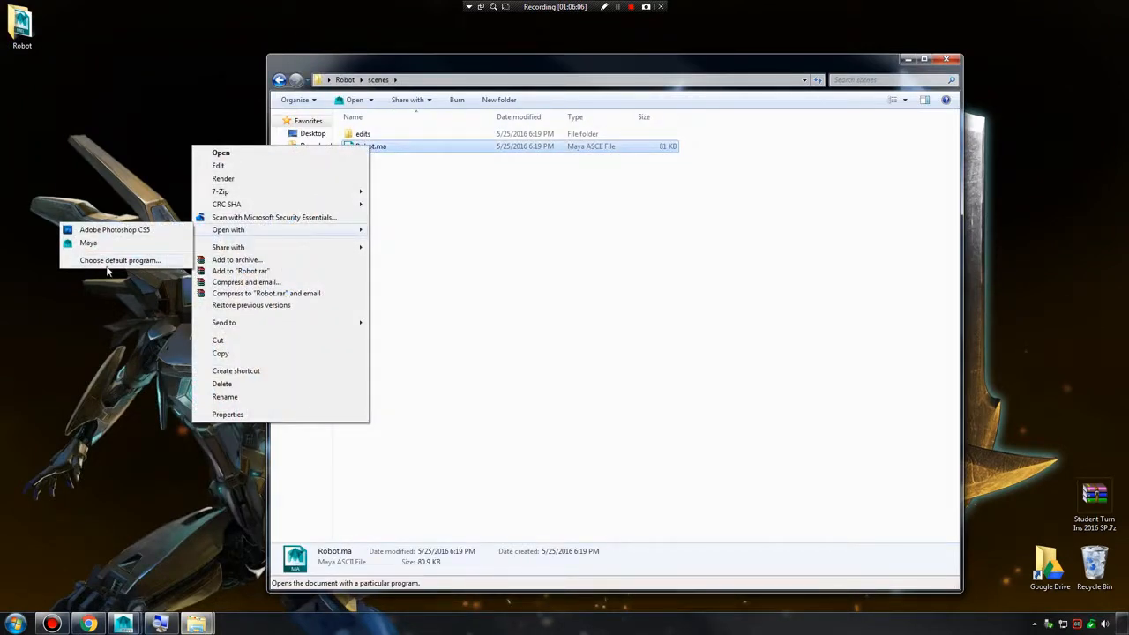
left_click(117, 260)
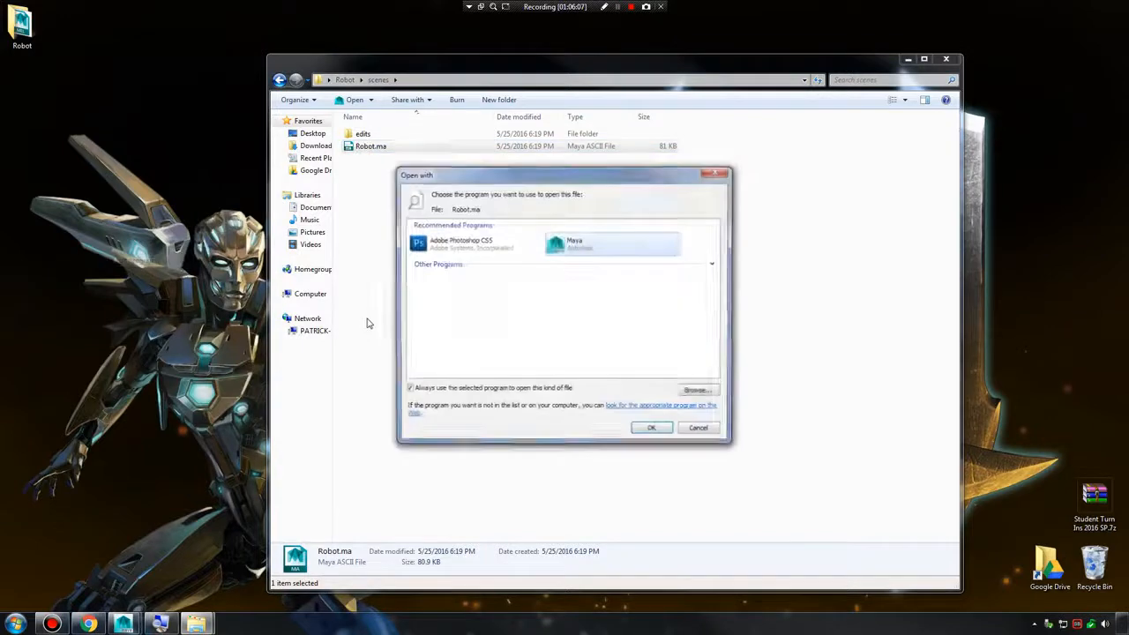
left_click(698, 394)
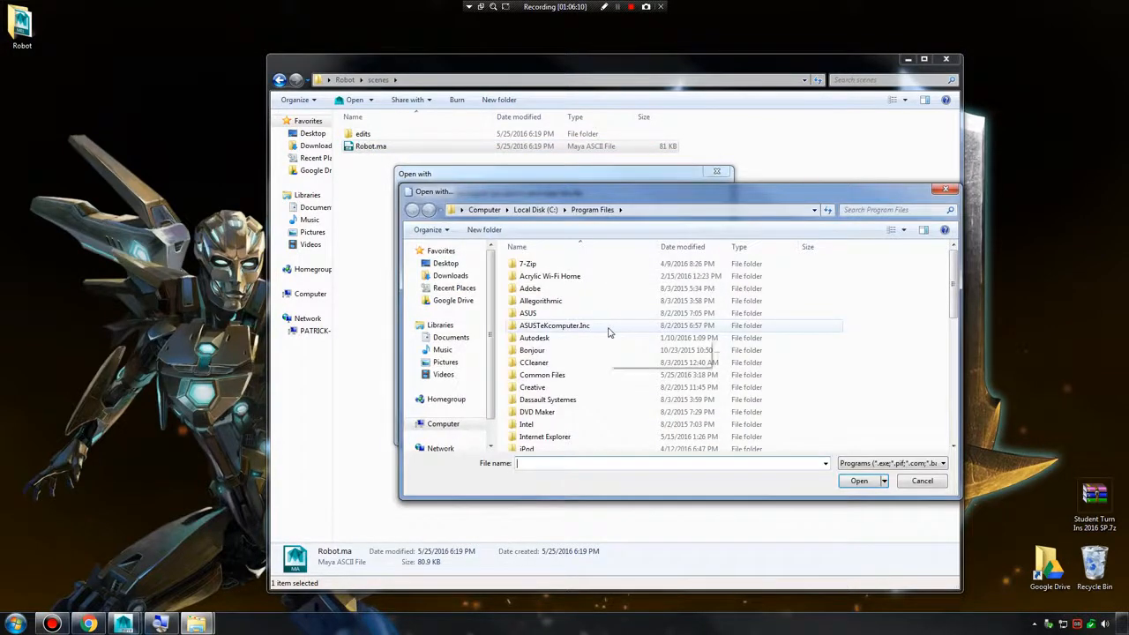
left_click(945, 190)
left_click(718, 173)
Launch Notepad and open Robot.ma from the desktop's Robot scenes folder, with All Files as the file type.
left_click(16, 623)
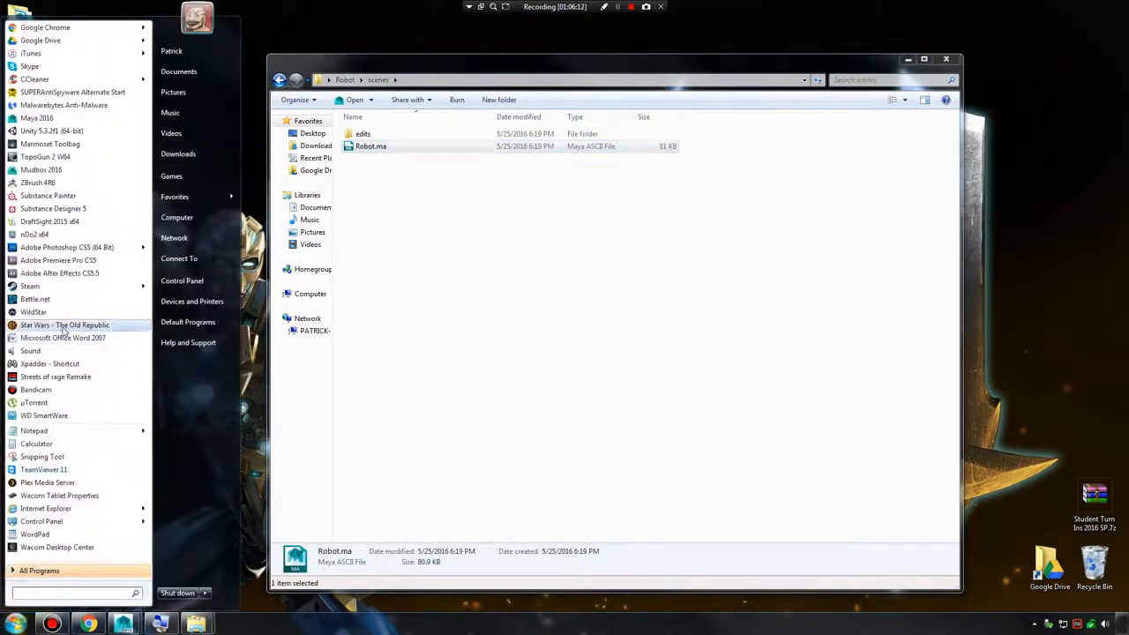
left_click(59, 431)
left_click(397, 105)
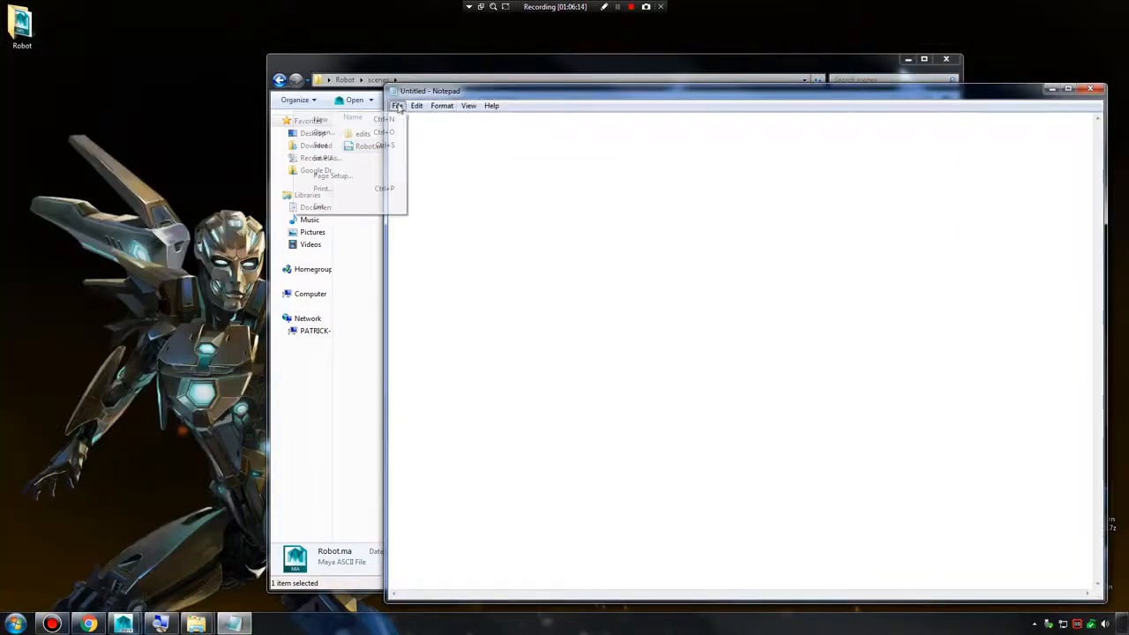
left_click(375, 136)
left_click(432, 192)
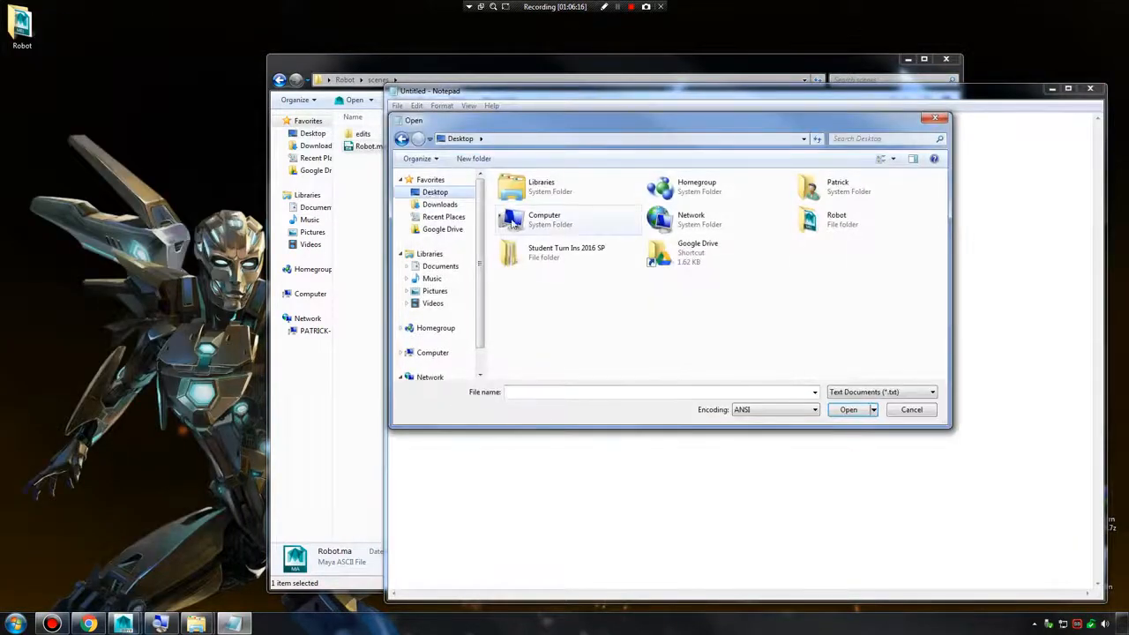
double_click(829, 221)
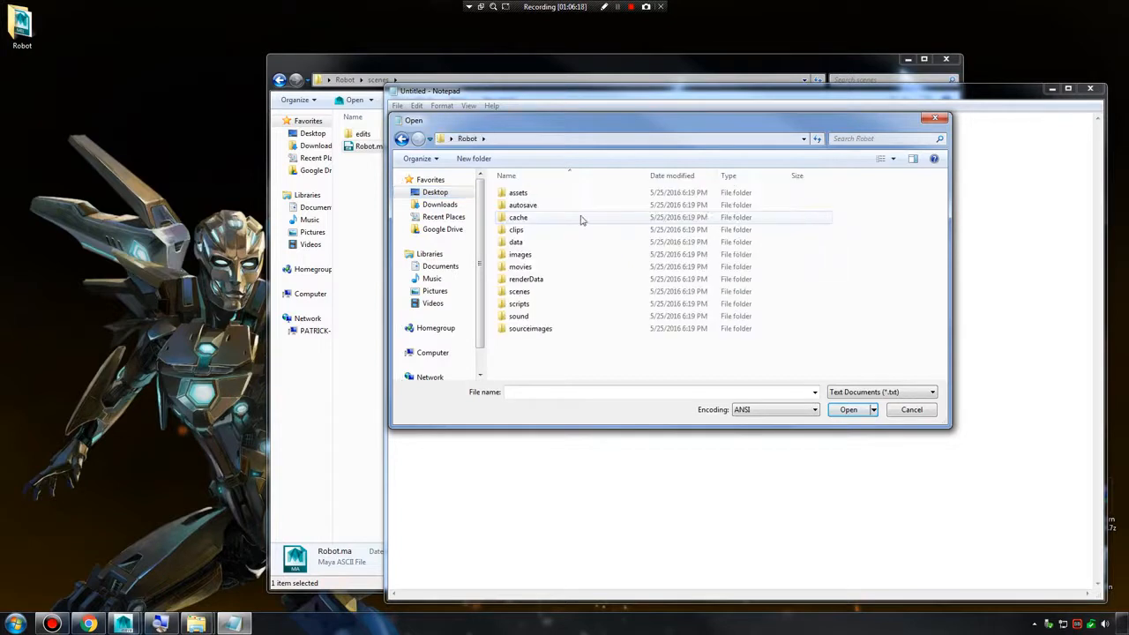
double_click(533, 293)
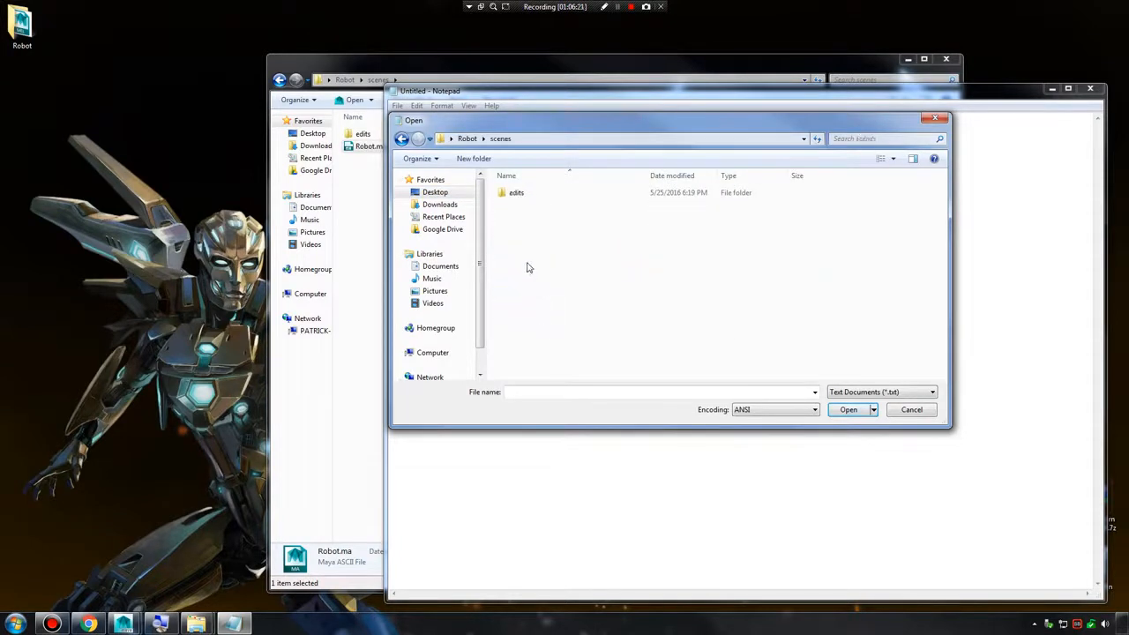
left_click(855, 394)
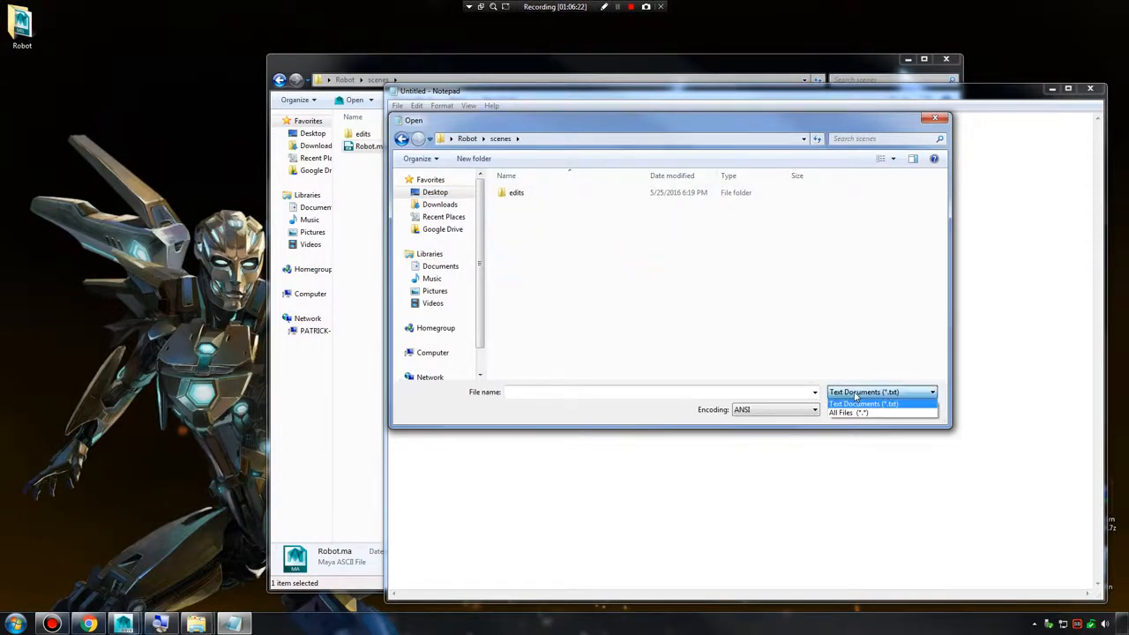
left_click(855, 414)
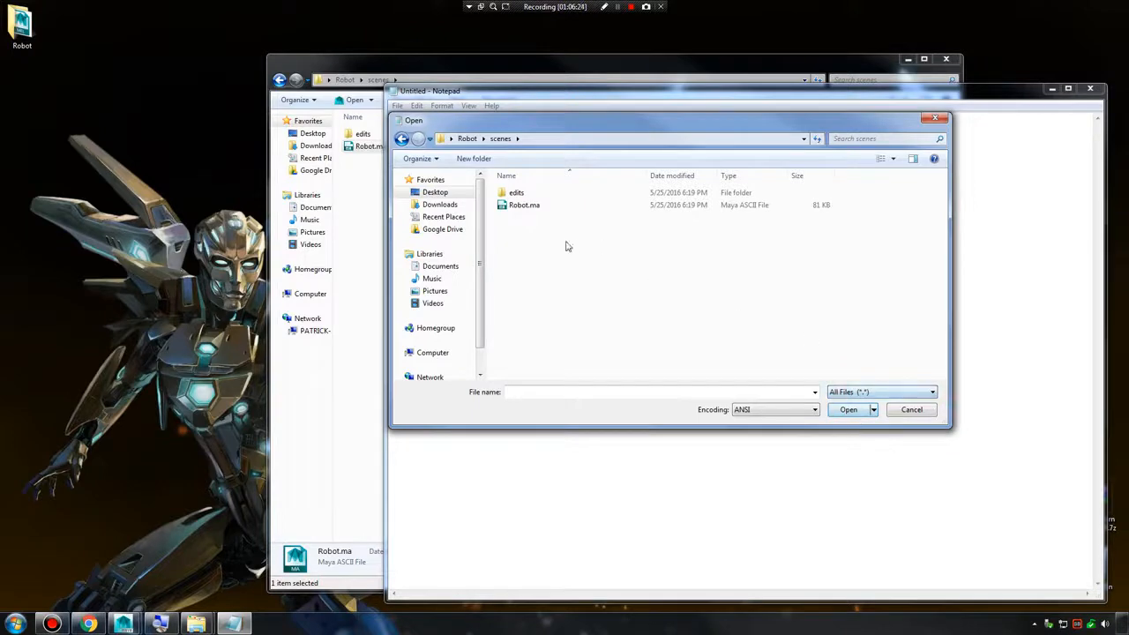
left_click(529, 205)
left_click(847, 410)
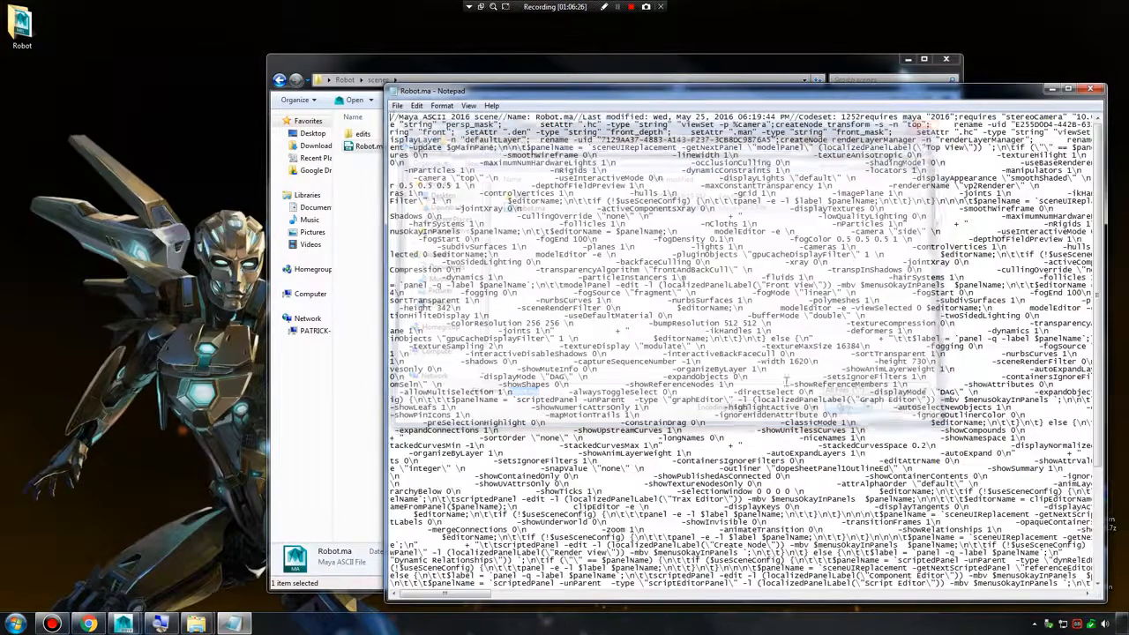
Change the required Maya version in the Robot.ma header to 2015, save the file, and close Notepad.
left_click_drag(472, 117, 951, 117)
left_click(899, 130)
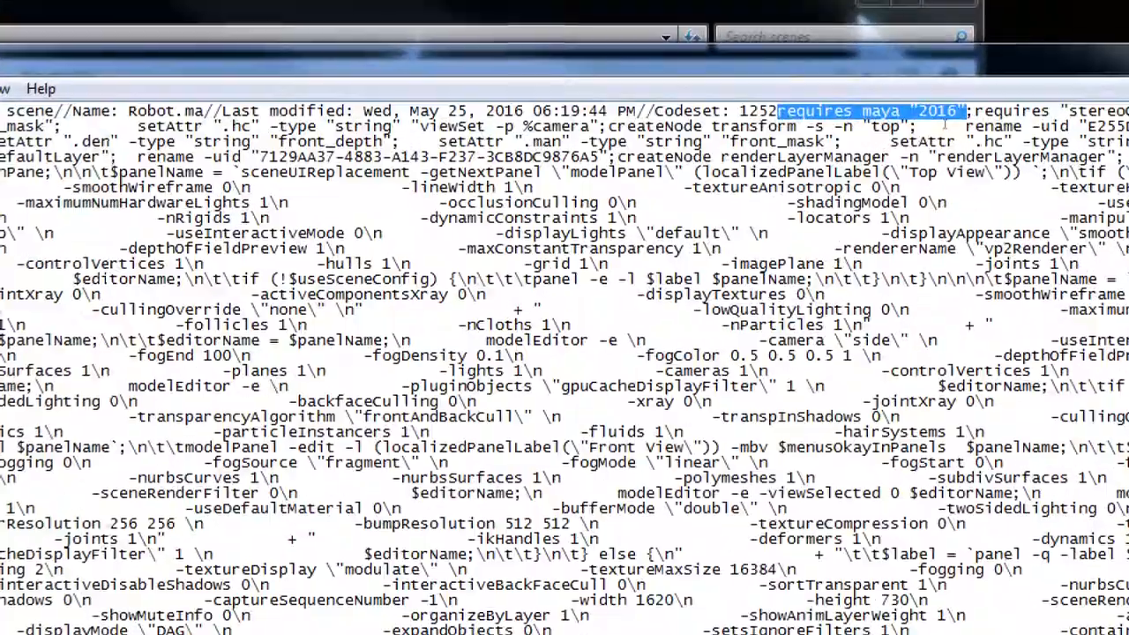
left_click(954, 112)
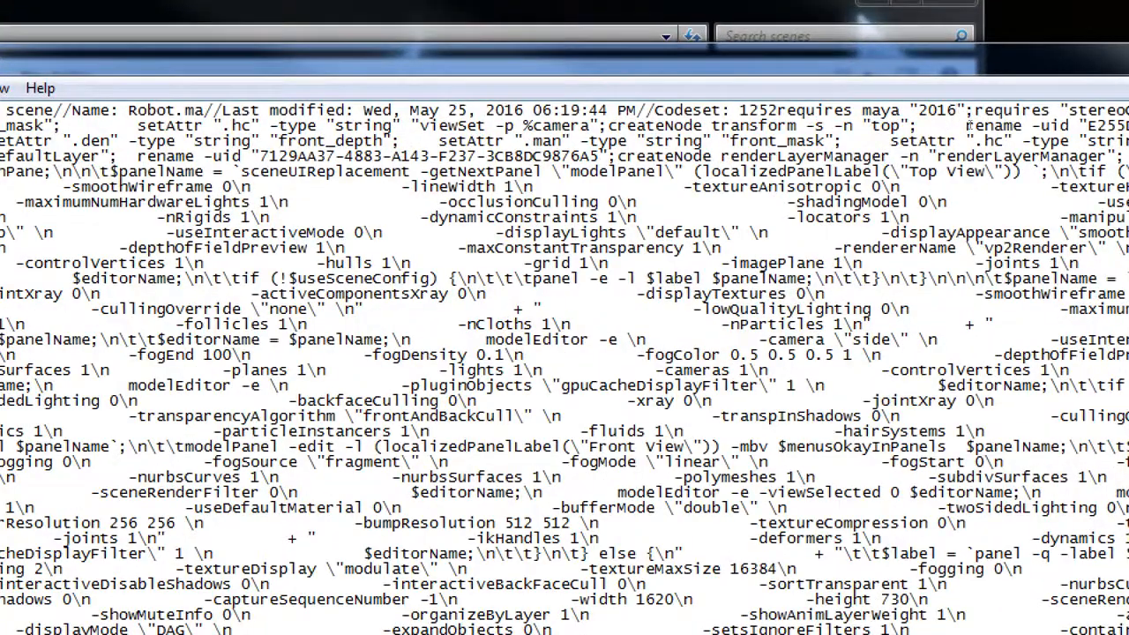
key("BackSpace")
type("5")
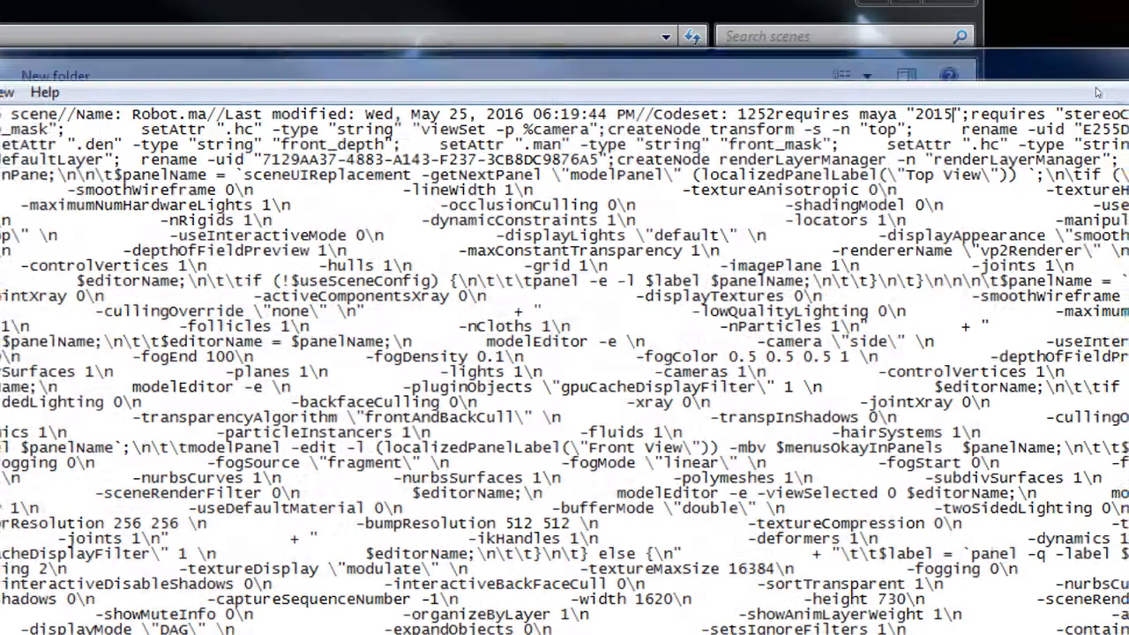
left_click(1097, 87)
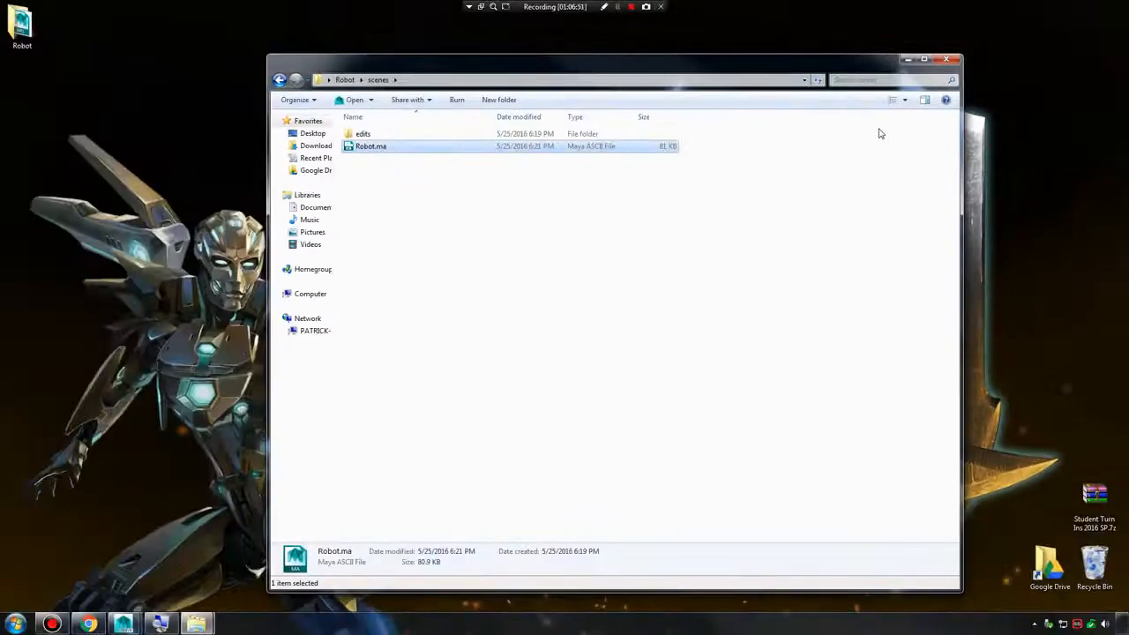
Switch back to Maya and close the Render View window over the empty Robot scene.
mouse_move(137, 627)
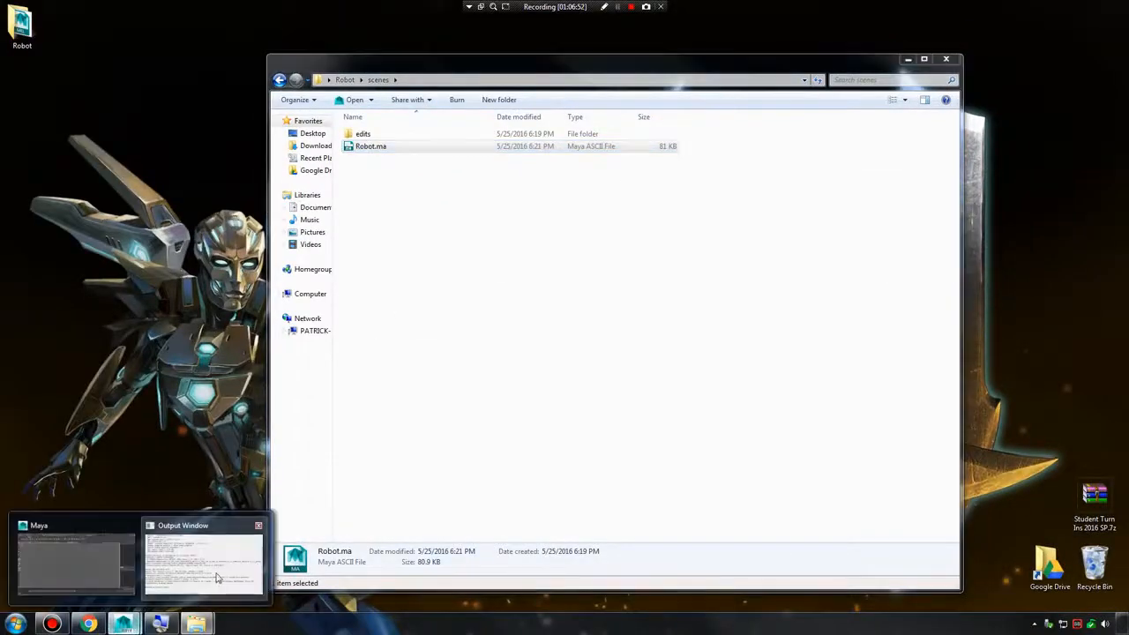
left_click(114, 563)
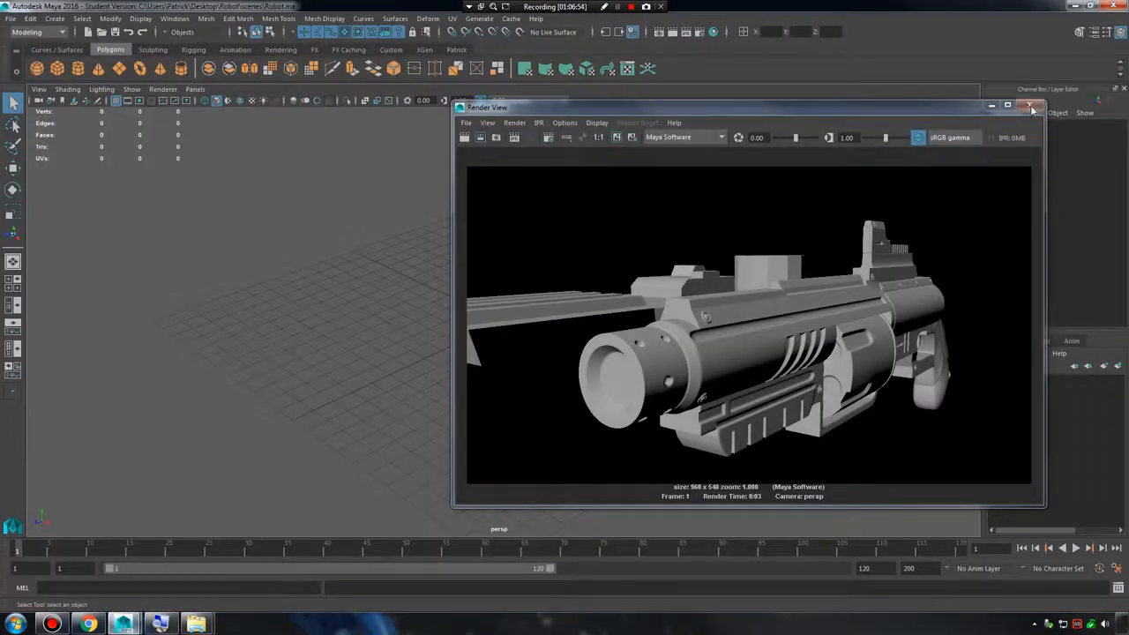
left_click(1029, 106)
middle_click_drag(605, 245, 600, 280, "alt")
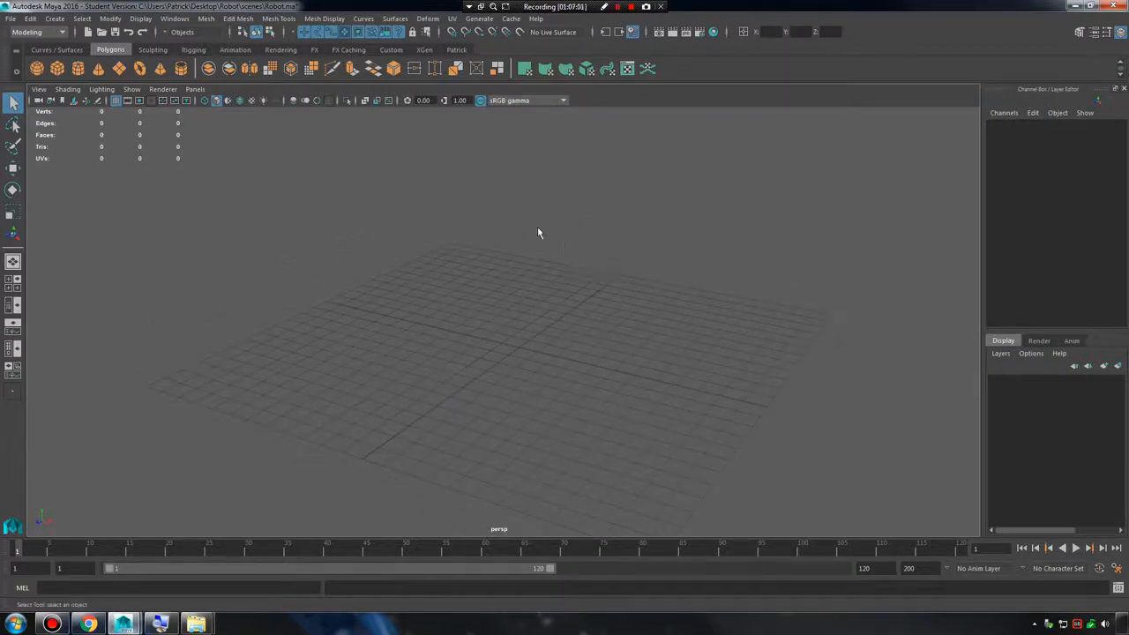
Create a polygon cube at the center of the grid.
left_click(55, 18)
mouse_move(93, 62)
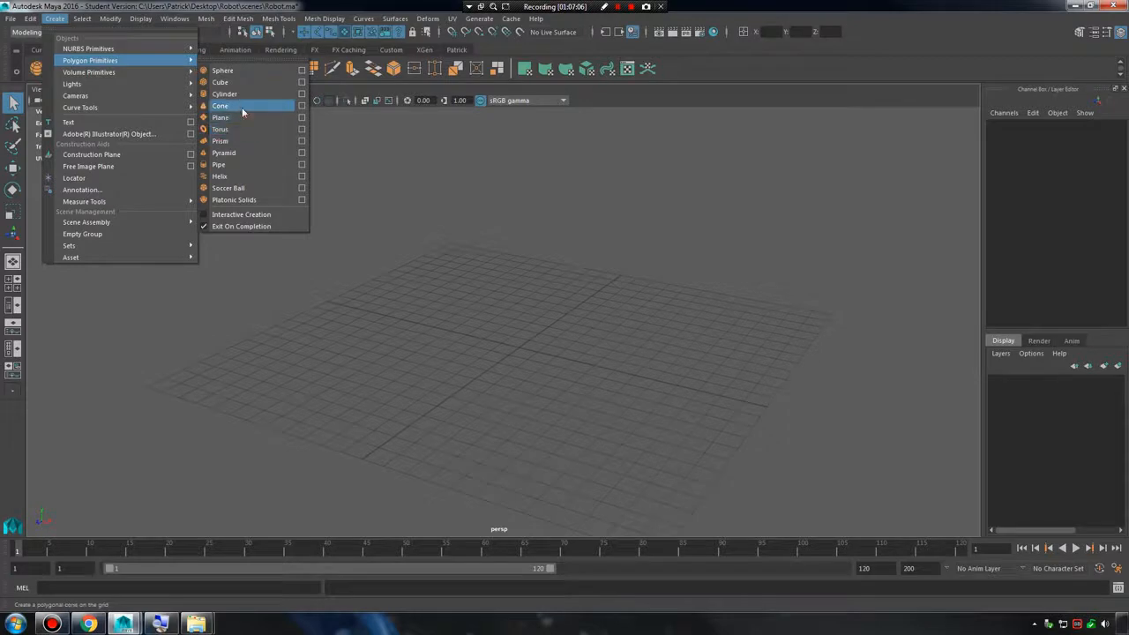
left_click(231, 82)
scroll(546, 330, "up", 3)
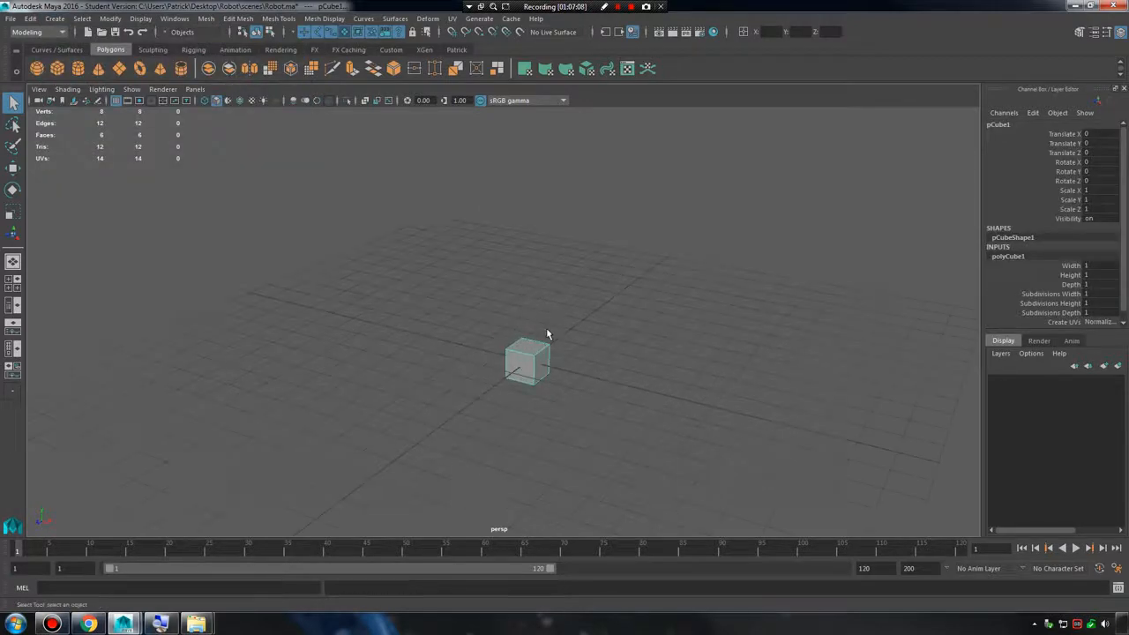
Raise the cube to about 2.34 in Y and scale it to about 2.21 × 2.41 × 1.32.
key("e")
key("w")
left_click_drag(527, 312, 527, 244)
right_click_drag(604, 266, 693, 287, "alt")
left_click_drag(654, 298, 623, 268, "alt")
right_click_drag(623, 268, 647, 291, "alt")
key("r")
left_click_drag(581, 256, 615, 299, "alt")
left_click_drag(541, 212, 521, 301)
left_click_drag(452, 304, 554, 201)
key("w")
left_click_drag(588, 92, 586, 97)
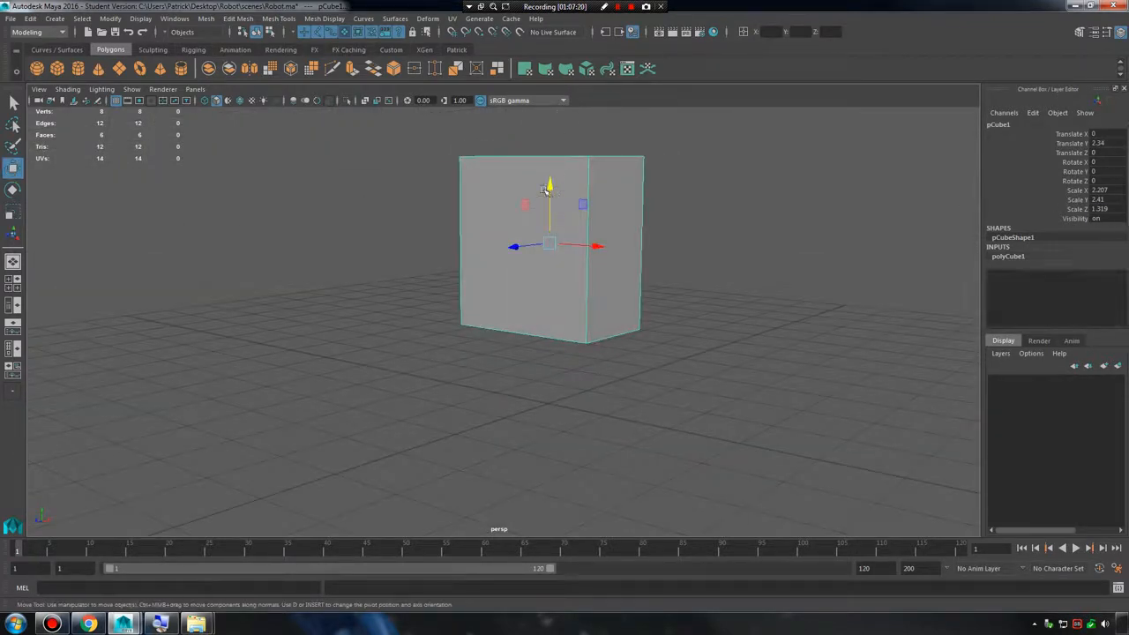
Adjust the cube's height above the grid to about 3.51 in Y.
left_click_drag(550, 186, 550, 105)
middle_click_drag(685, 274, 684, 394, "alt")
right_click_drag(683, 393, 604, 307, "alt")
left_click_drag(604, 307, 580, 250, "alt")
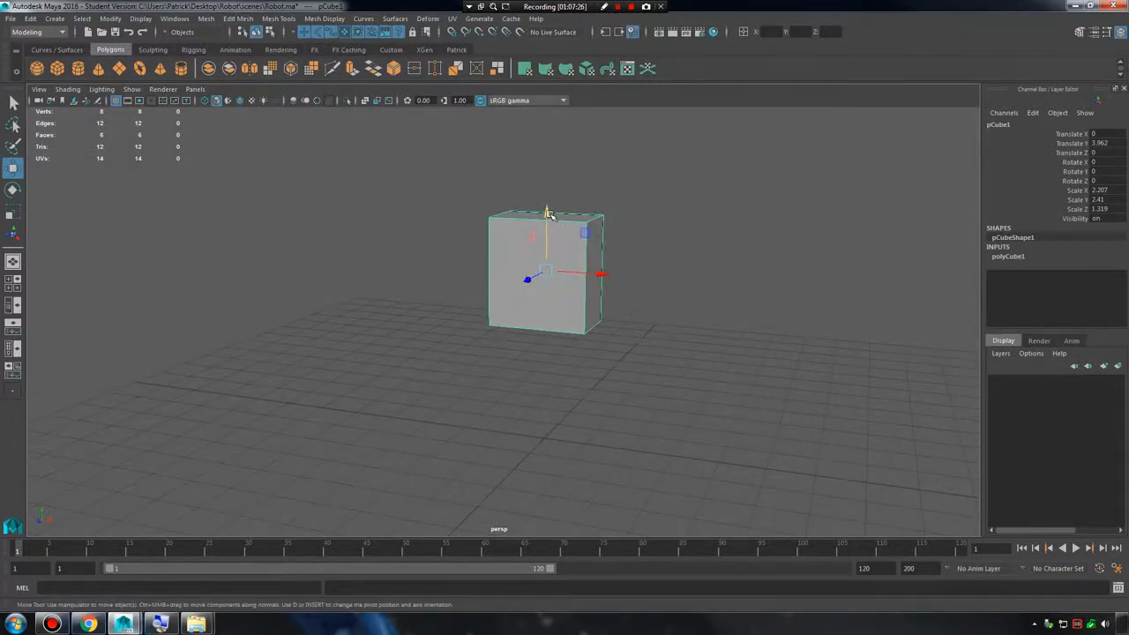
left_click_drag(549, 214, 548, 239)
left_click_drag(608, 304, 544, 286, "alt")
right_click_drag(544, 286, 575, 296, "alt")
left_click_drag(575, 295, 611, 308, "alt")
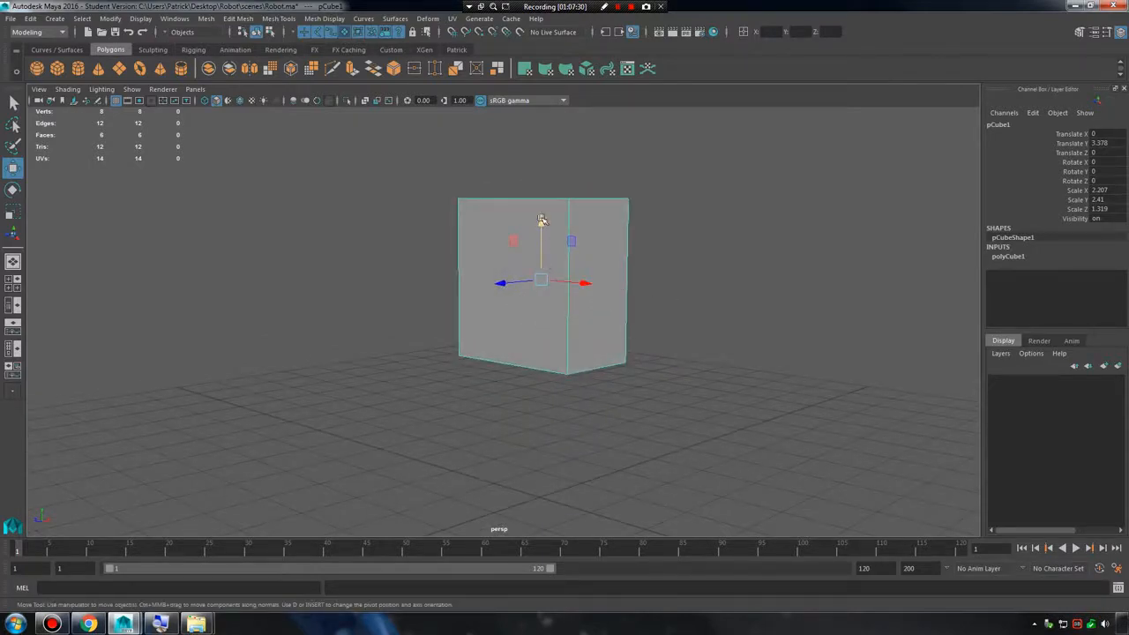
left_click_drag(541, 219, 559, 213)
left_click_drag(549, 317, 619, 312, "alt")
Freeze the scaled cube's transformations.
key("e")
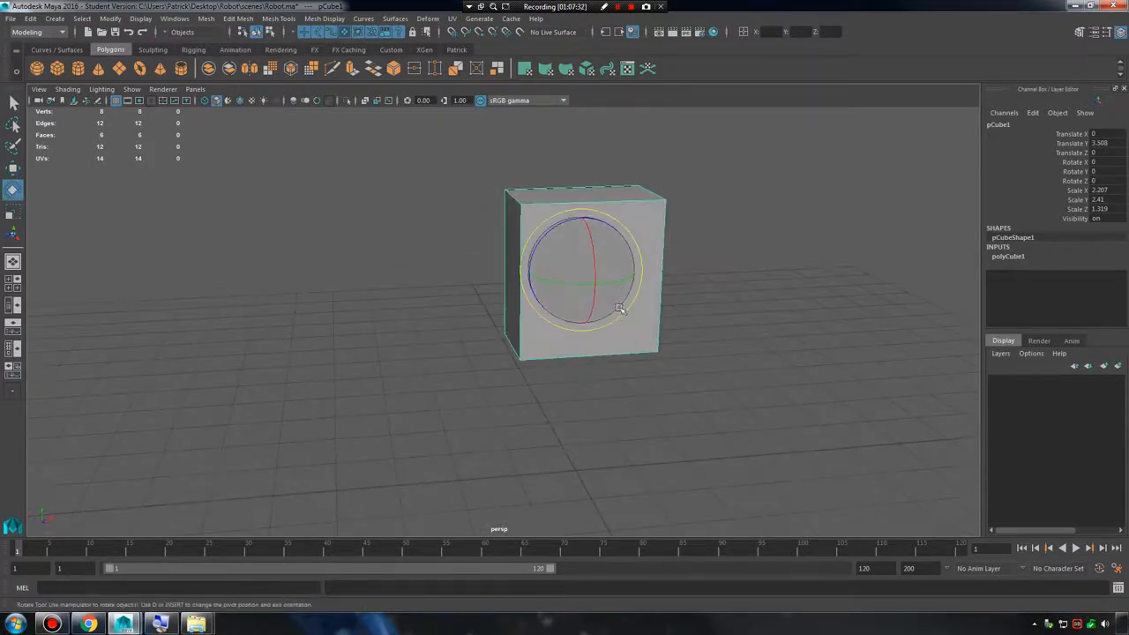
key("r")
left_click_drag(632, 268, 648, 311)
right_click_drag(647, 312, 534, 298, "alt")
left_click_drag(535, 298, 552, 300, "alt")
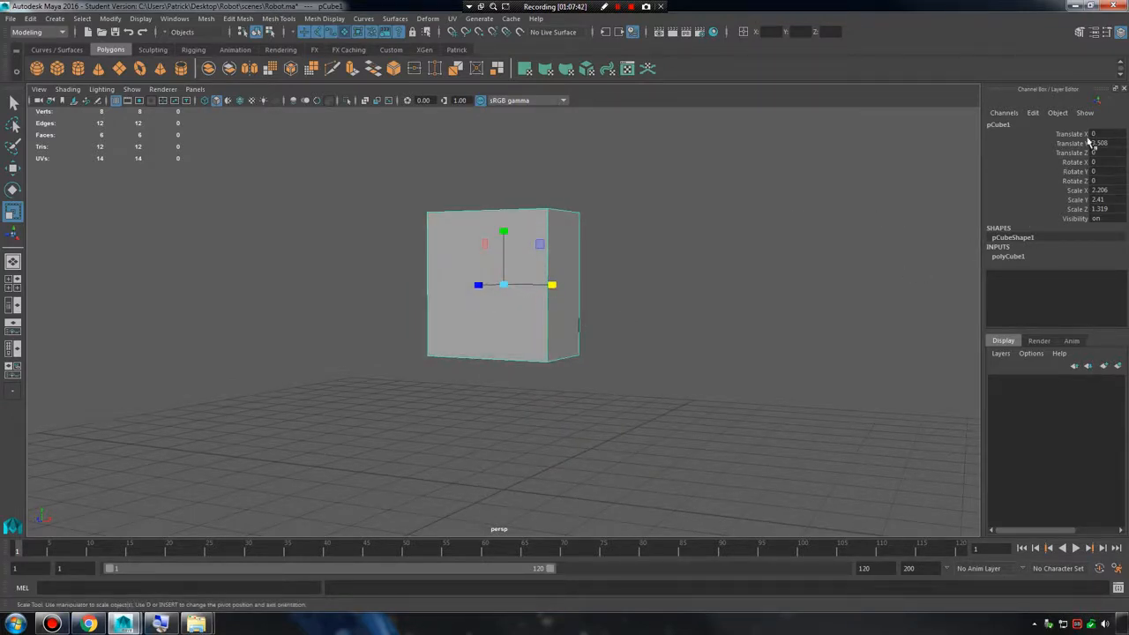
left_click(112, 19)
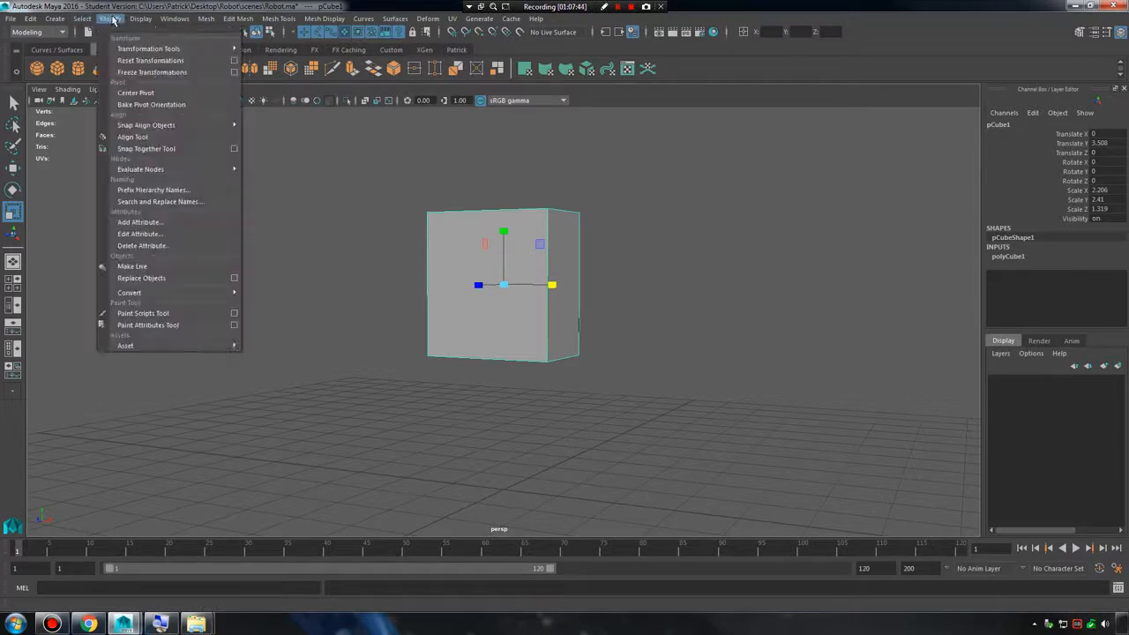
left_click(154, 72)
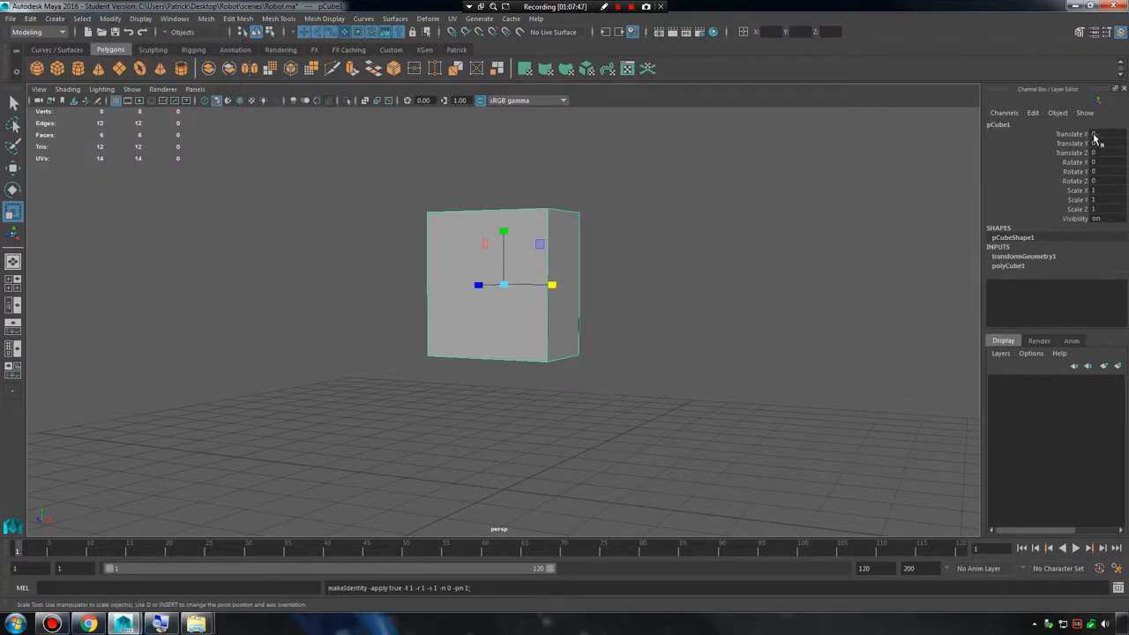
Open the Outliner and rename the cube as body_mesh_001.
left_click(173, 18)
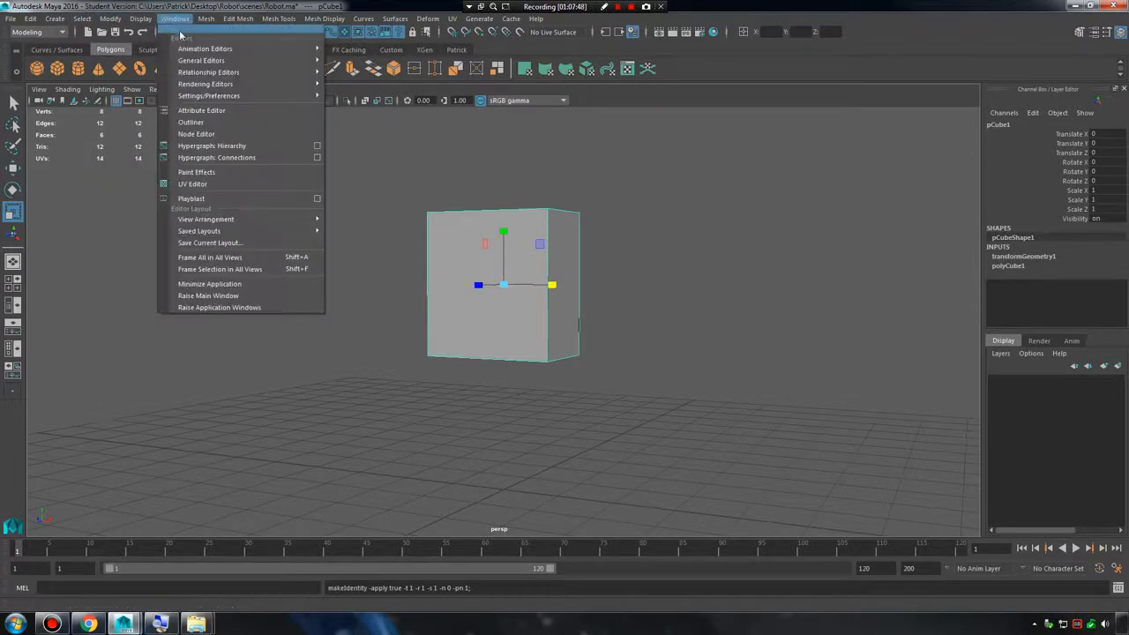
left_click(215, 126)
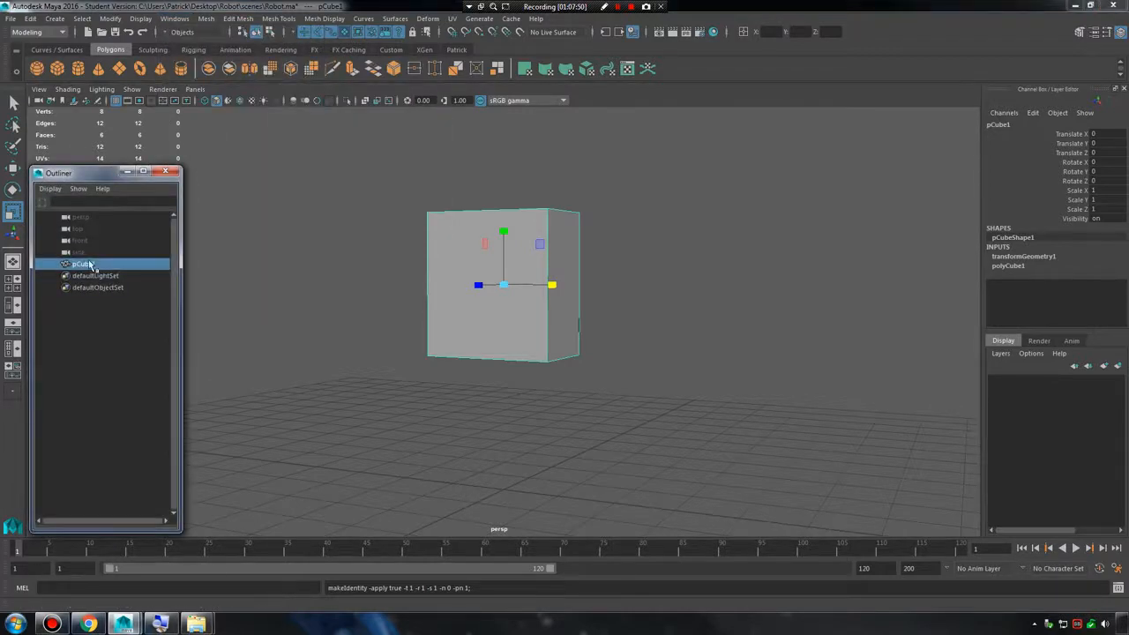
double_click(88, 264)
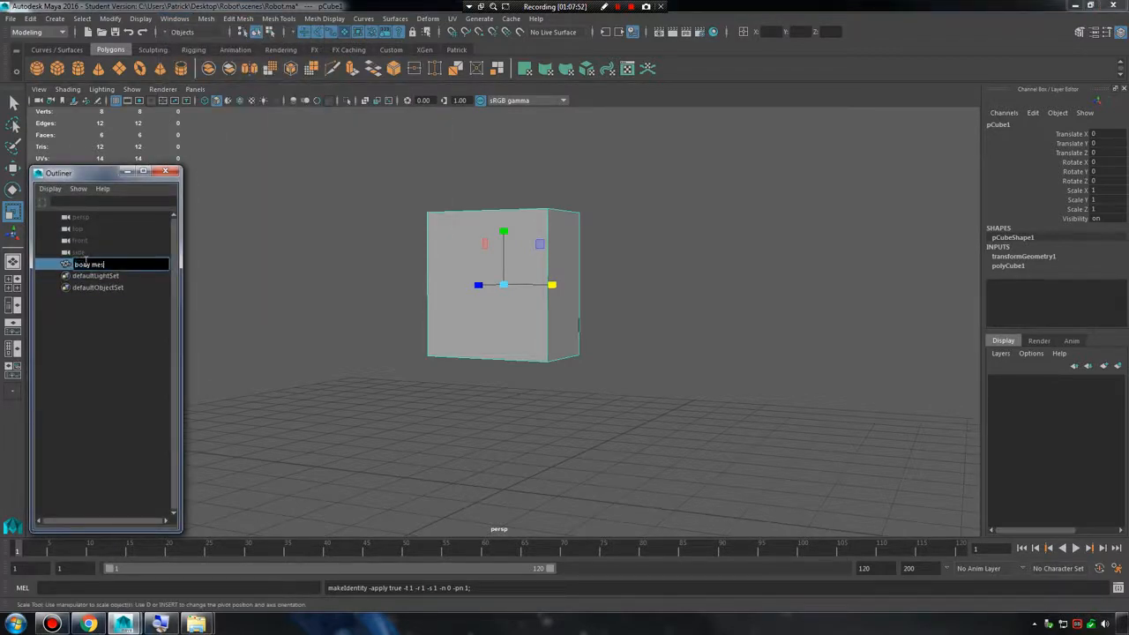
key("Return")
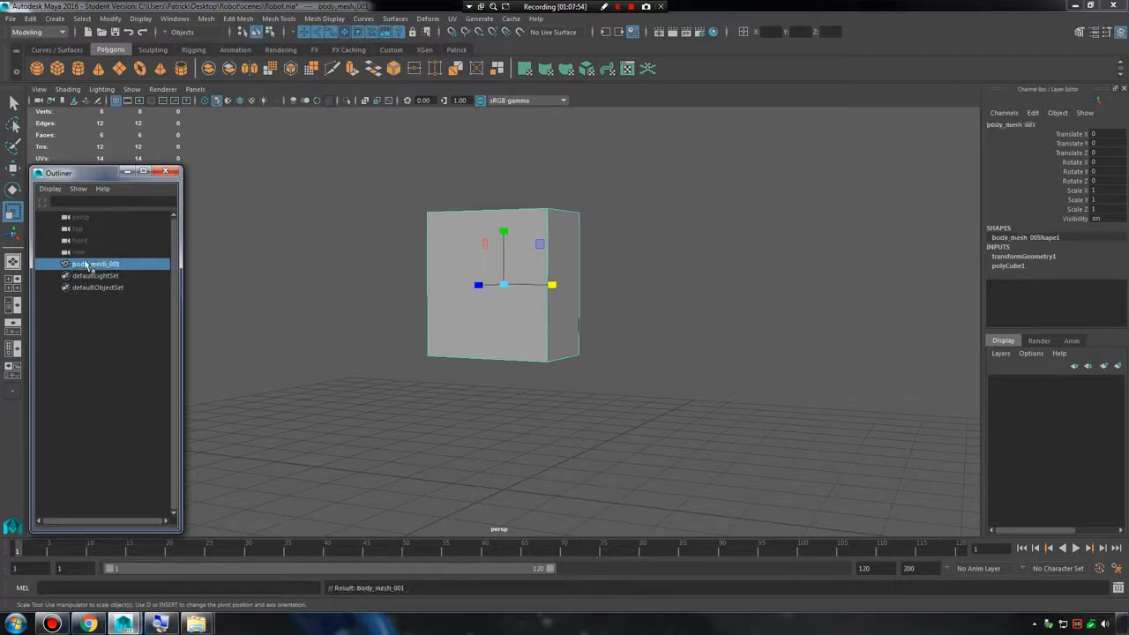
Duplicate body_mesh_001 and move the copy down about 0.31 in Y.
left_click(345, 344)
left_click(524, 271)
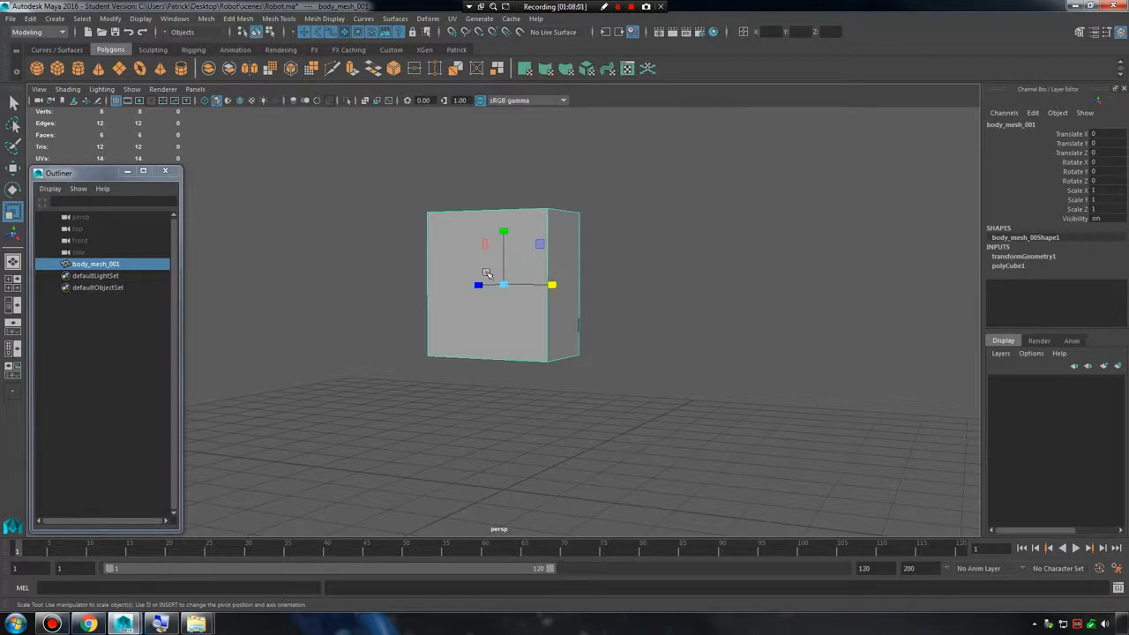
right_click_drag(514, 289, 707, 326, "alt")
middle_click_drag(686, 311, 705, 333, "alt")
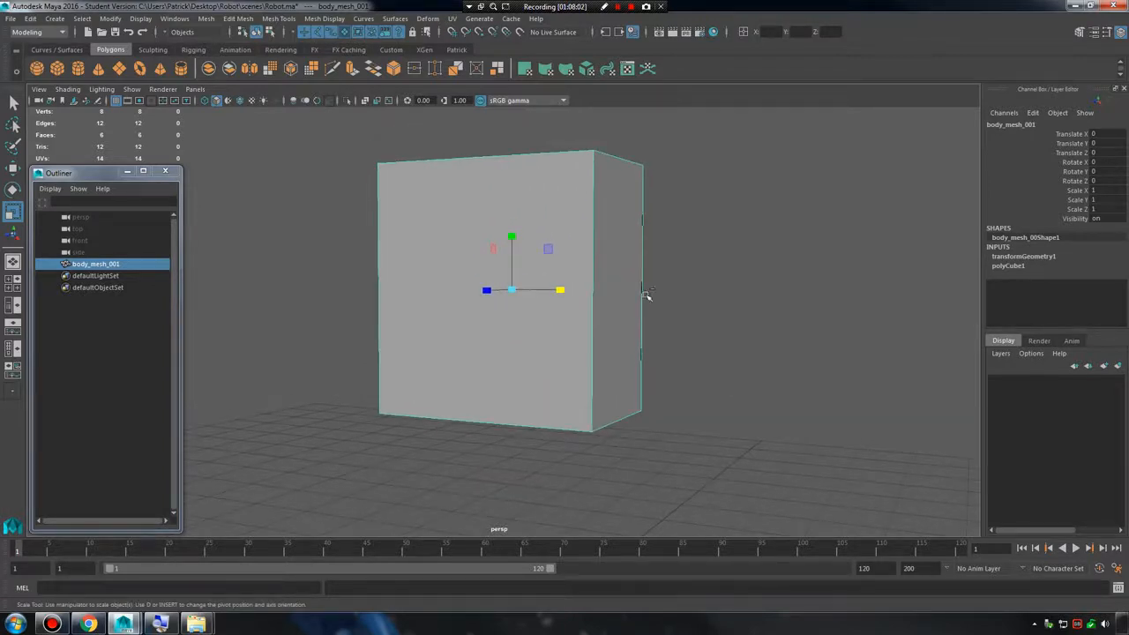
key("ctrl+d")
key("w")
left_click_drag(516, 230, 515, 265)
key("t")
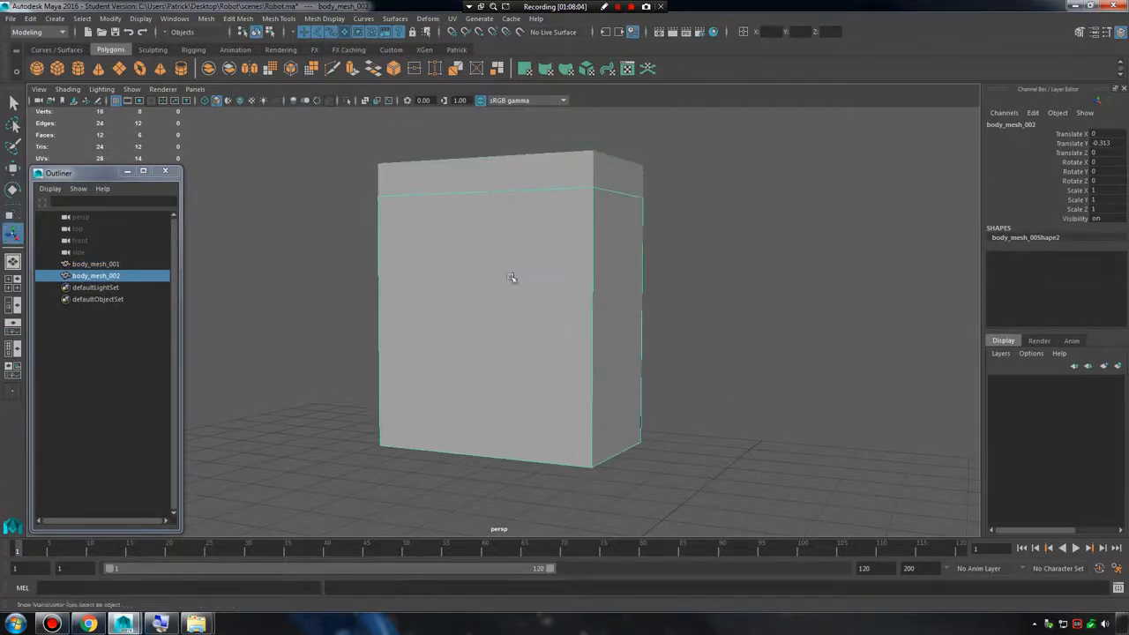
Bring the duplicate forward to about 0.59 in Z and scale it into a thin bar of about 0.69 × 0.13 × 0.25.
key("r")
key("space")
key("space")
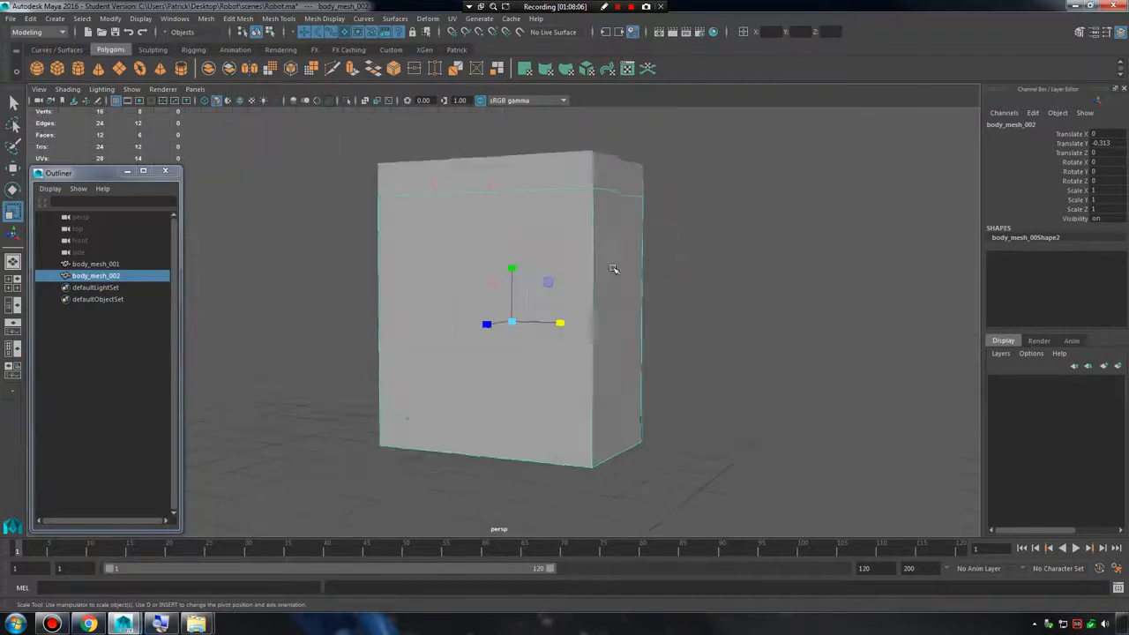
left_click_drag(612, 270, 464, 332, "alt")
key("w")
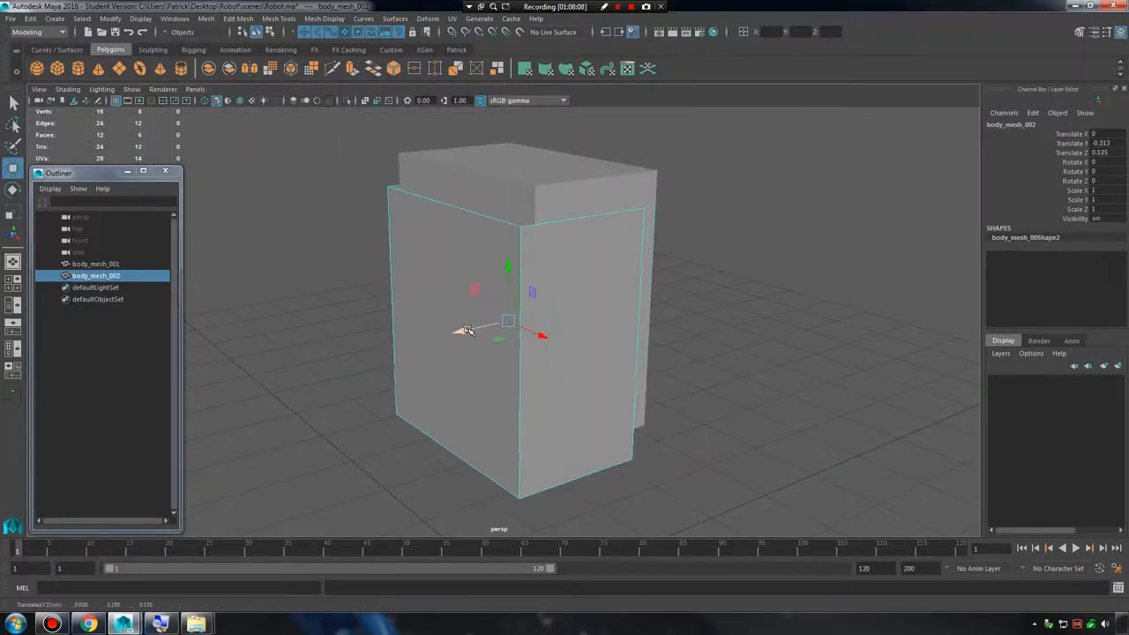
key("t")
key("e")
key("r")
left_click_drag(507, 270, 494, 328)
key("w")
key("r")
Raise the thin bar to about -0.06 in Y and reduce its Y scale to about 0.10.
key("w")
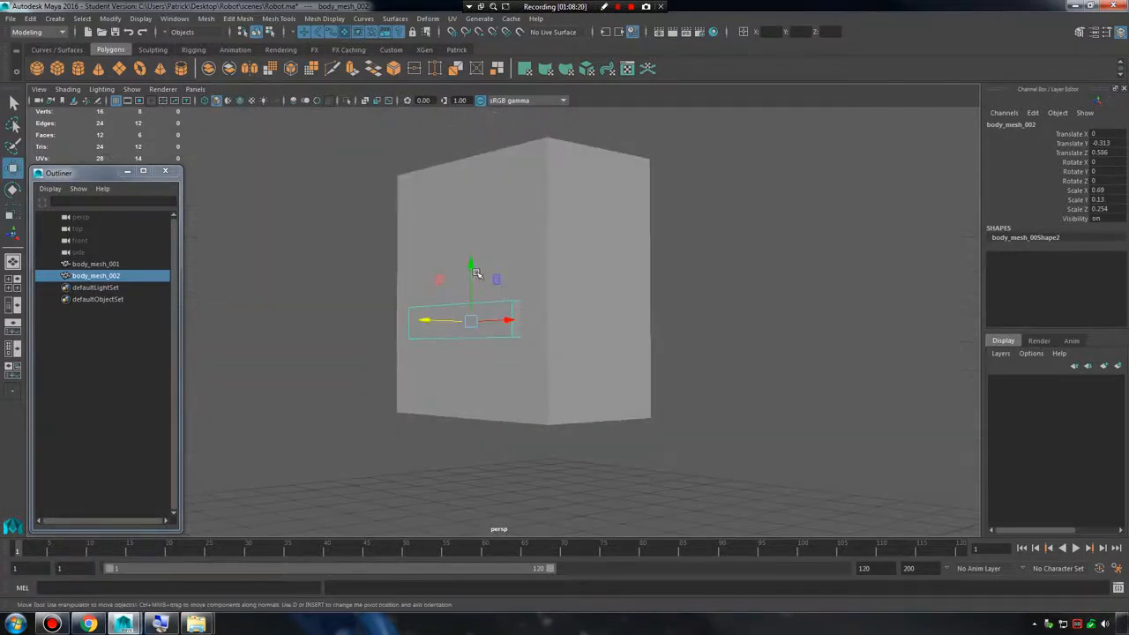
left_click_drag(474, 267, 569, 281)
key("r")
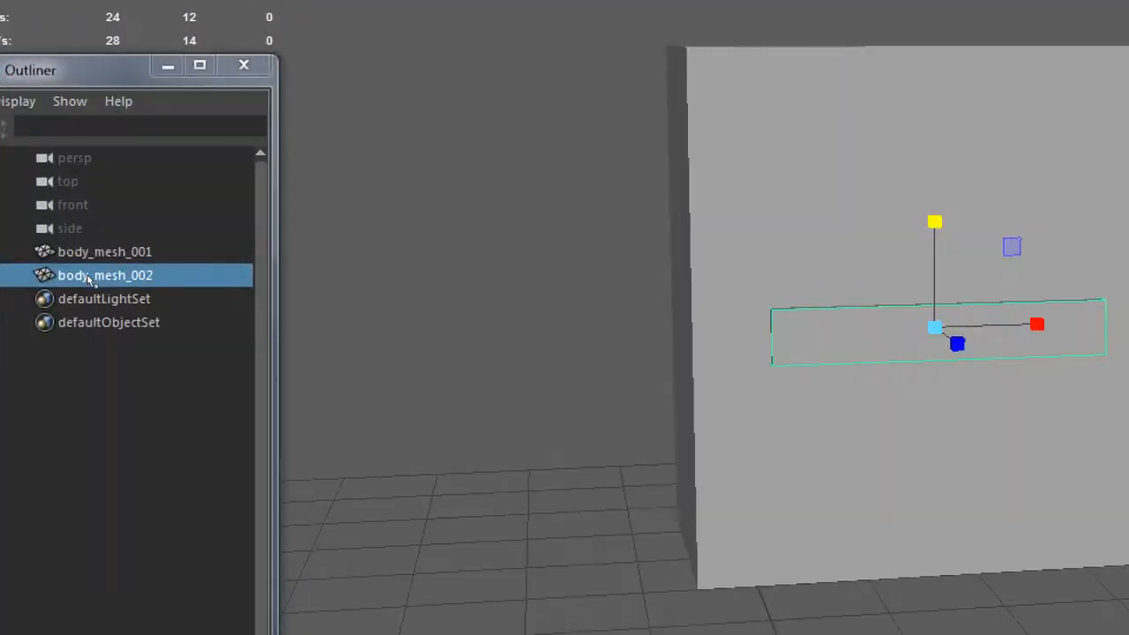
Rename the thin bar as ab_mesh_001 in the Outliner.
double_click(92, 275)
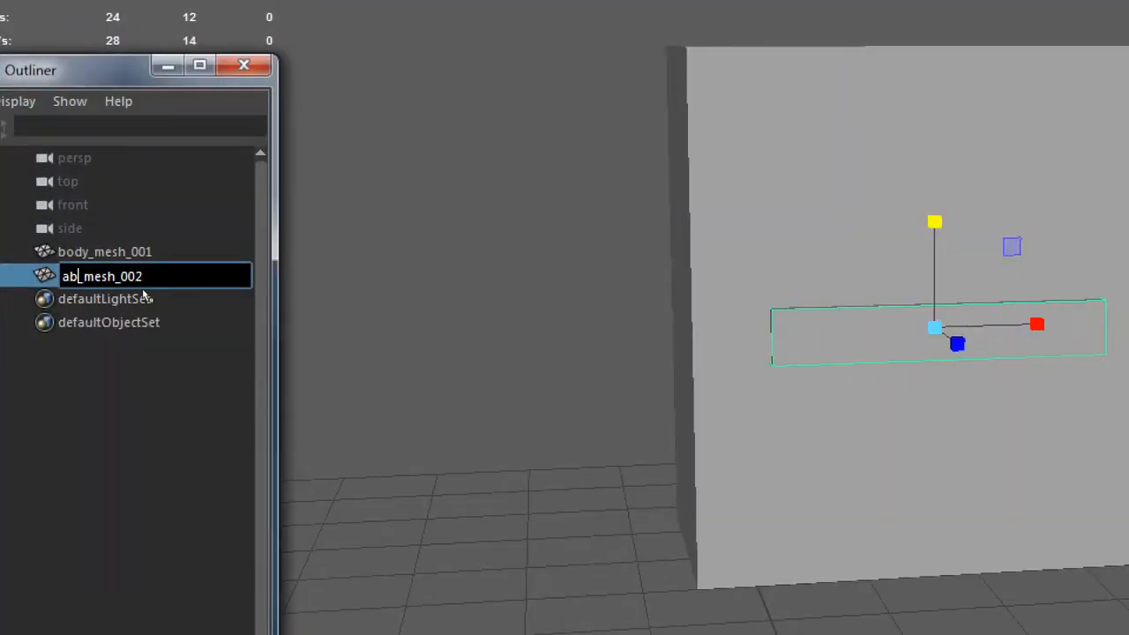
type("ab_mesh_001")
key("Return")
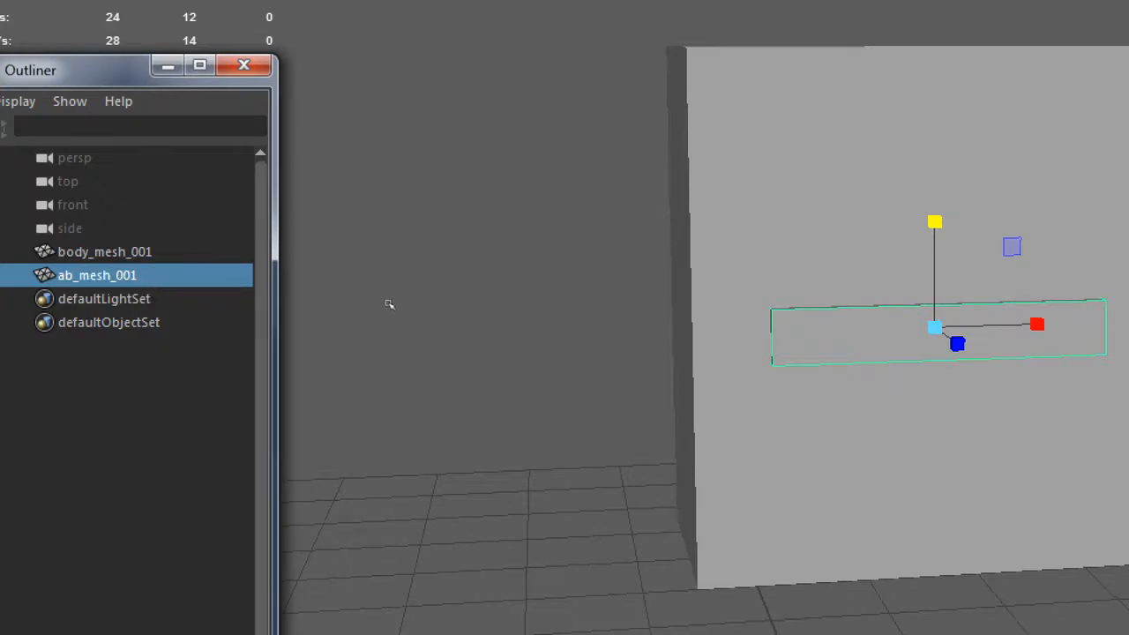
Duplicate ab_mesh_001 and place the copy below it at about -0.45 in Y.
left_click(429, 313)
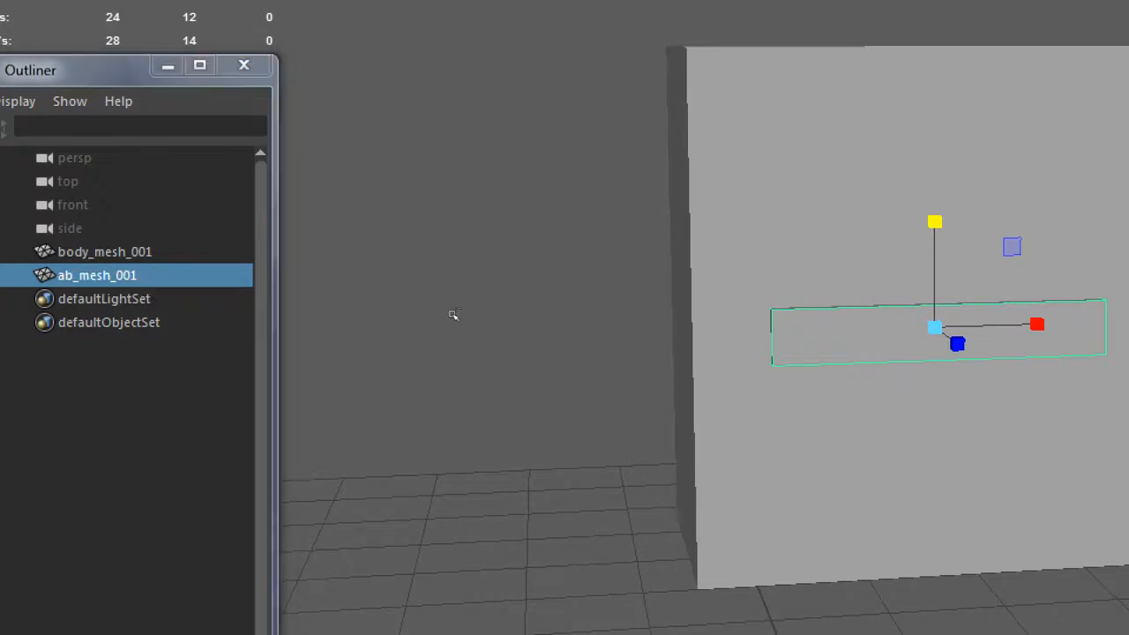
key("ctrl+d")
key("w")
middle_click_drag(511, 246, 511, 290)
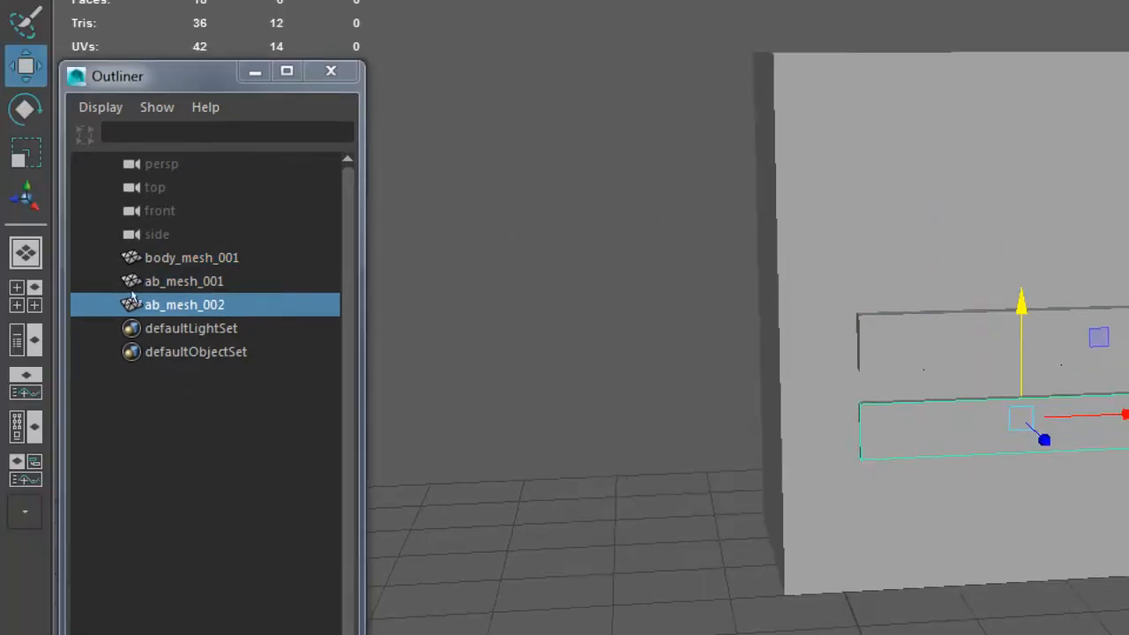
Duplicate ab_mesh_002 and place the copy below it at about -0.87 in Y.
left_click(117, 281)
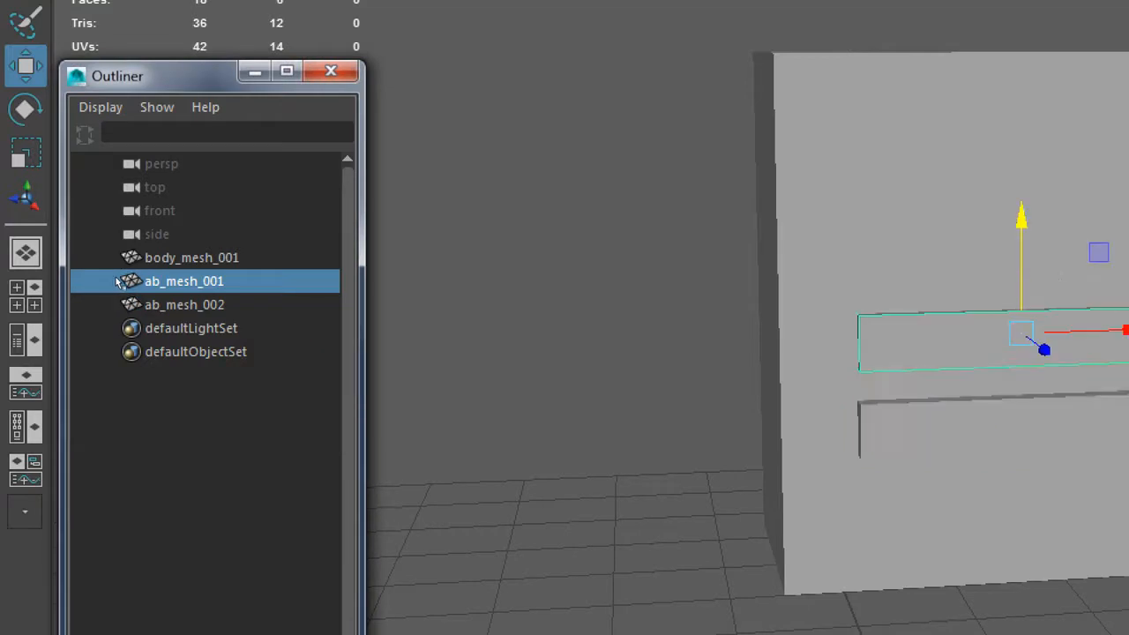
double_click(114, 297)
left_click(106, 350)
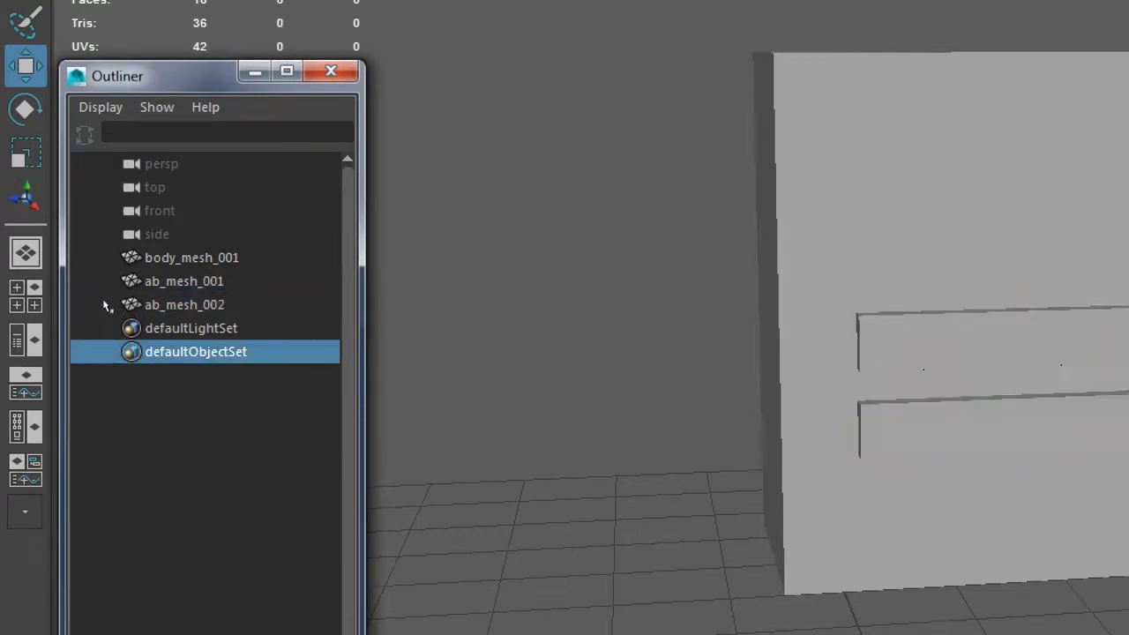
left_click(109, 304)
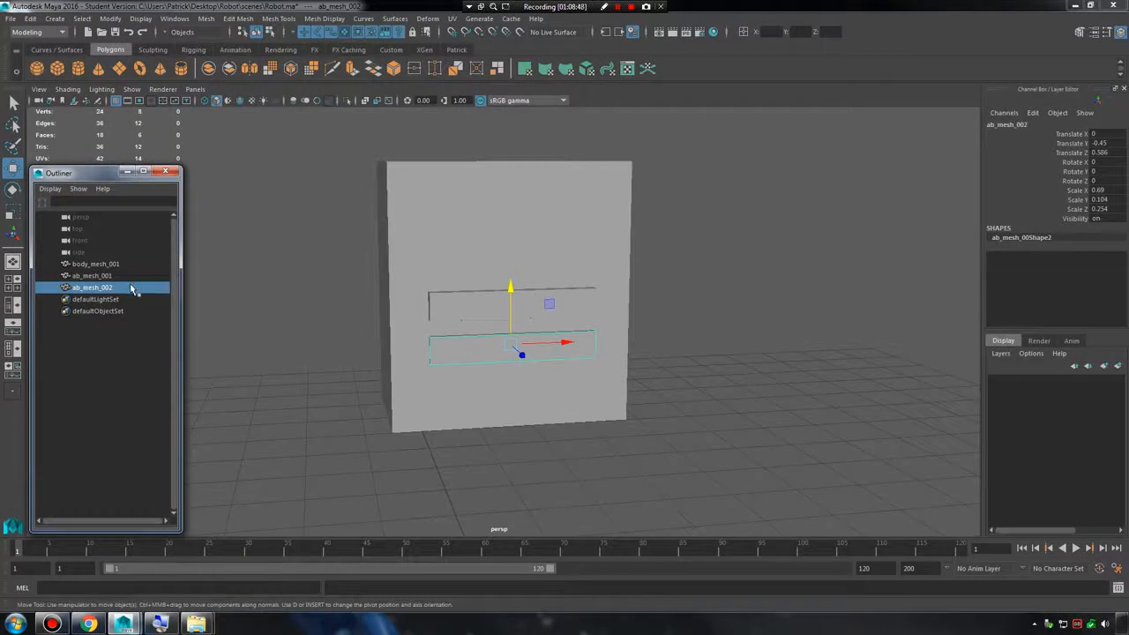
key("ctrl+d")
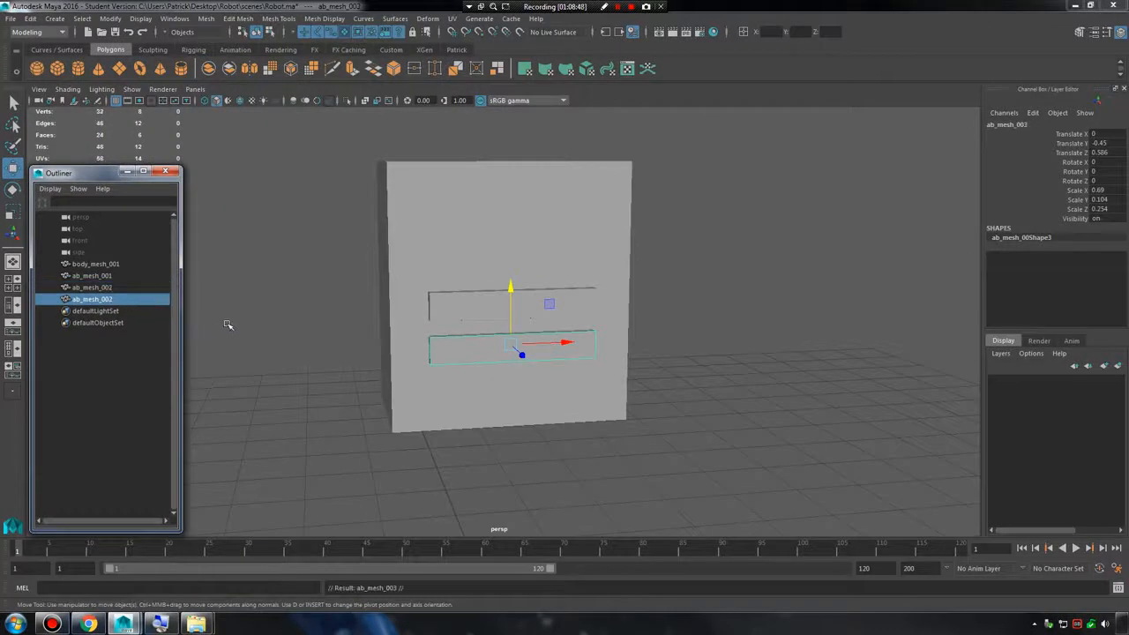
left_click_drag(508, 289, 512, 333)
left_click_drag(630, 307, 594, 308, "alt")
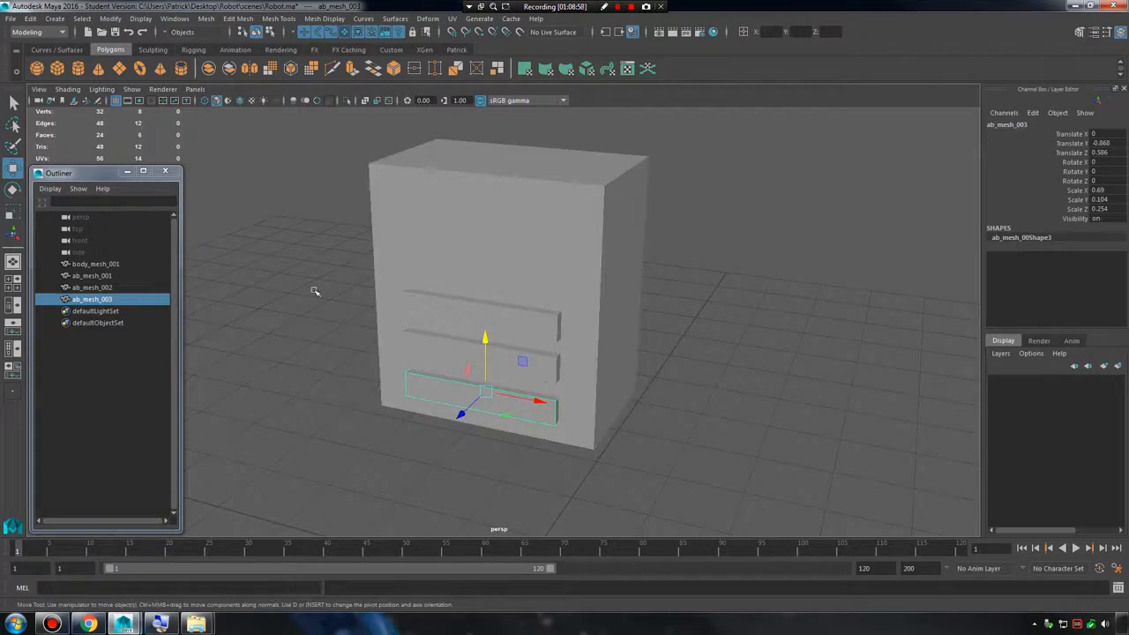
Duplicate body_mesh_001 and raise the copy above the original.
left_click(102, 277)
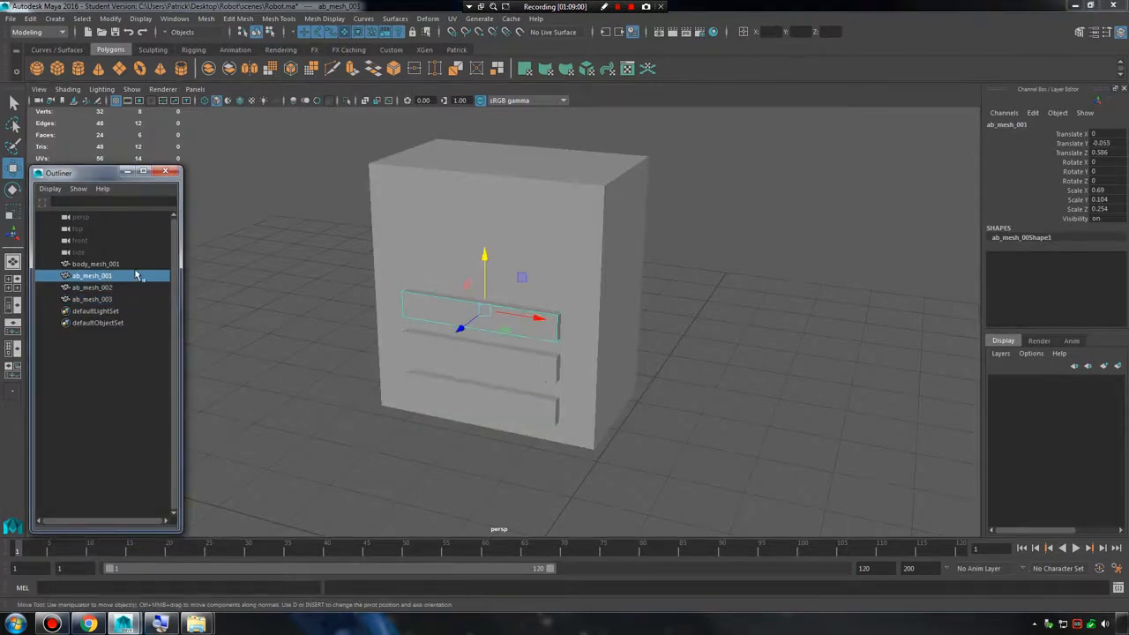
left_click(118, 267)
left_click_drag(454, 290, 461, 285, "alt")
scroll(529, 308, "up", 3)
left_click_drag(569, 324, 543, 294, "alt")
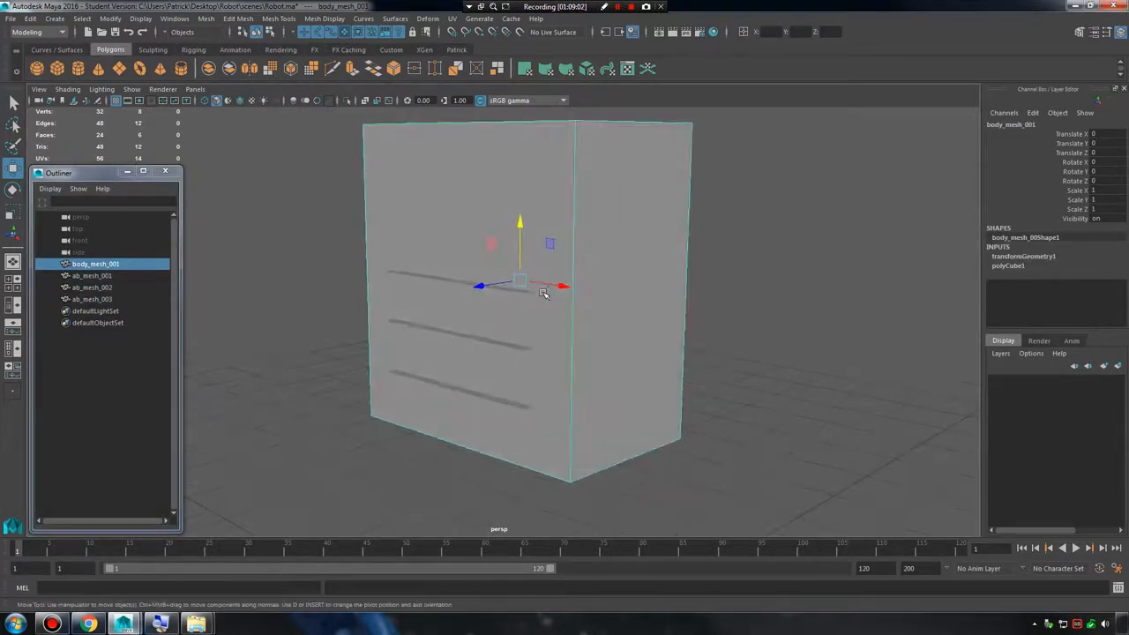
key("ctrl+d")
left_click_drag(519, 227, 520, 152)
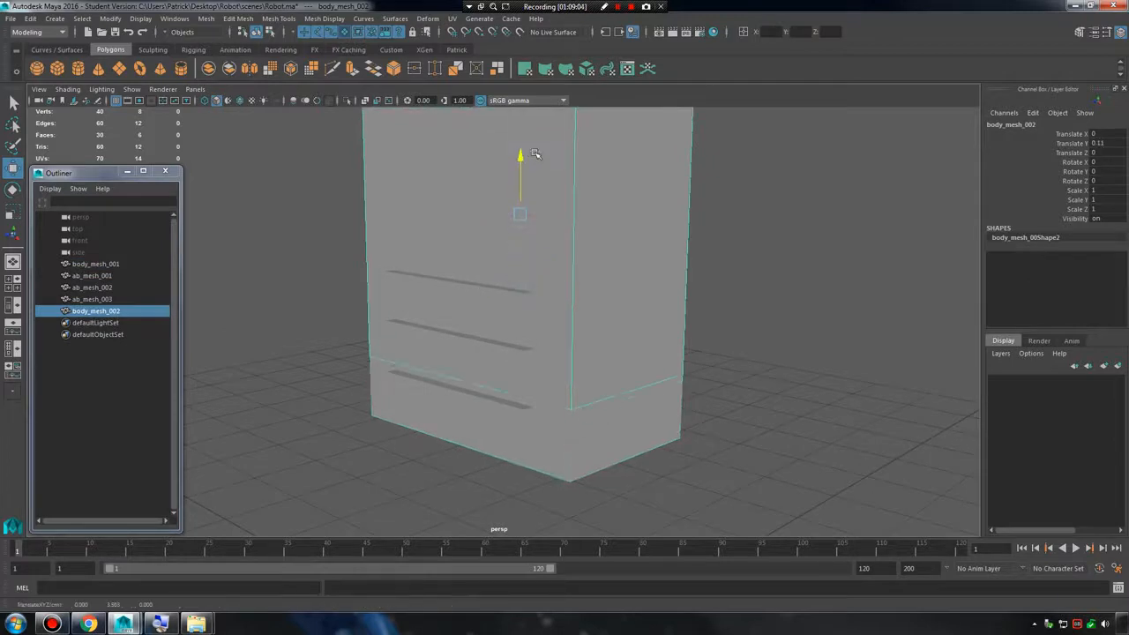
Scale body_mesh_002 down to about 0.63 and place it at about 0.60 in Y and 0.80 in Z.
key("r")
left_click_drag(520, 205, 400, 213)
key("w")
middle_click_drag(436, 166, 463, 200, "alt")
key("r")
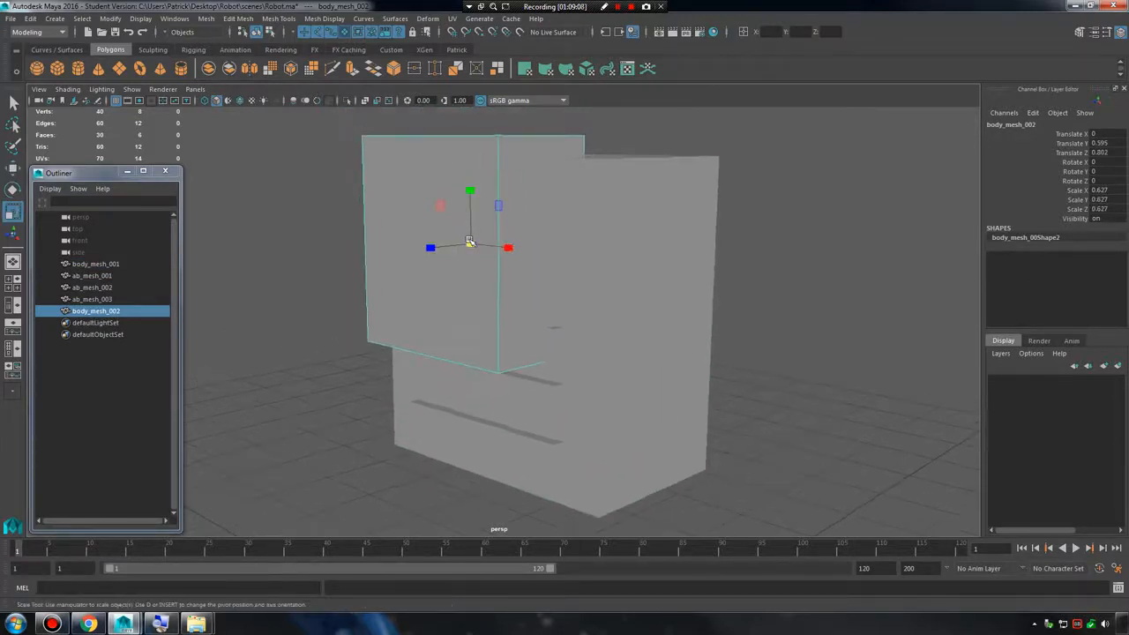
Shrink body_mesh_002 to about 0.29 in X and 0.23 in Y and Z, placing it at about -0.51 in X and 0.59 in Z.
left_click_drag(469, 246, 382, 244)
left_click_drag(457, 249, 515, 252, "alt")
key("w")
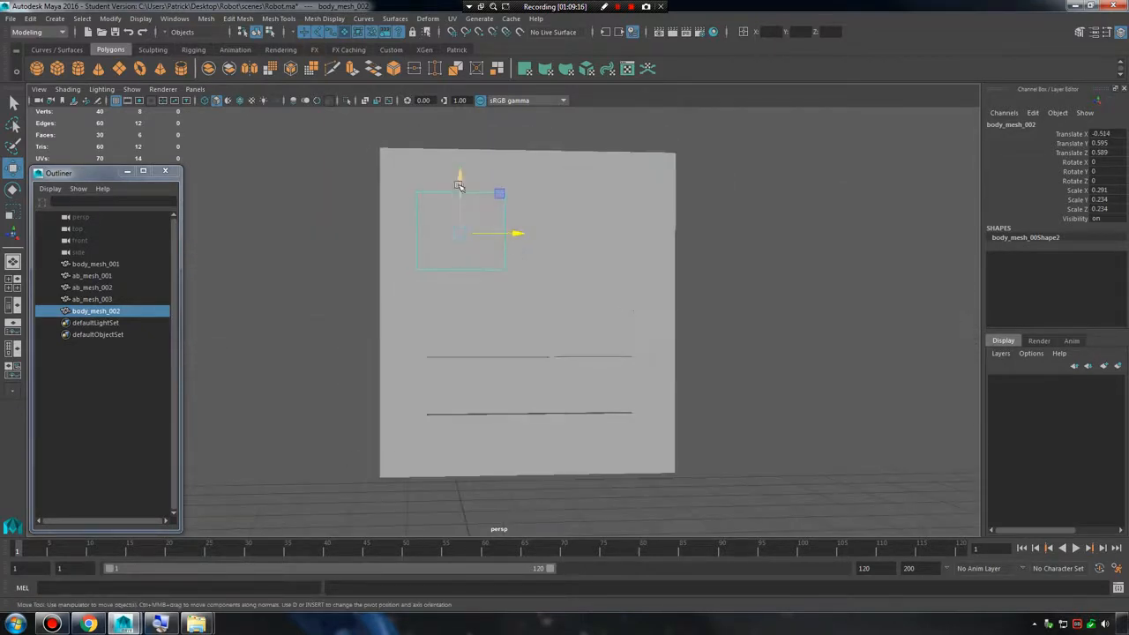
Enlarge body_mesh_002 to about 0.49 in X and 0.39 in Y and Z, and position it at about 0.61 in Y and 0.58 in Z.
left_click_drag(460, 190, 655, 256)
key("r")
key("w")
left_click_drag(519, 169, 519, 181)
key("r")
left_click_drag(520, 235, 534, 236)
key("w")
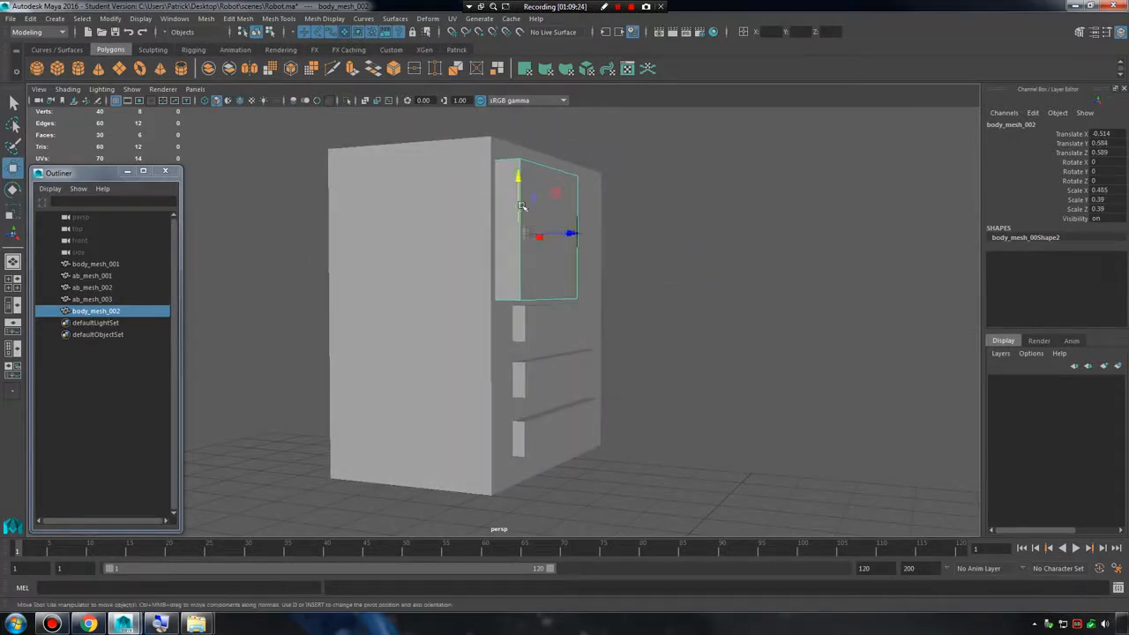
left_click_drag(521, 179, 518, 171)
left_click_drag(574, 227, 597, 231)
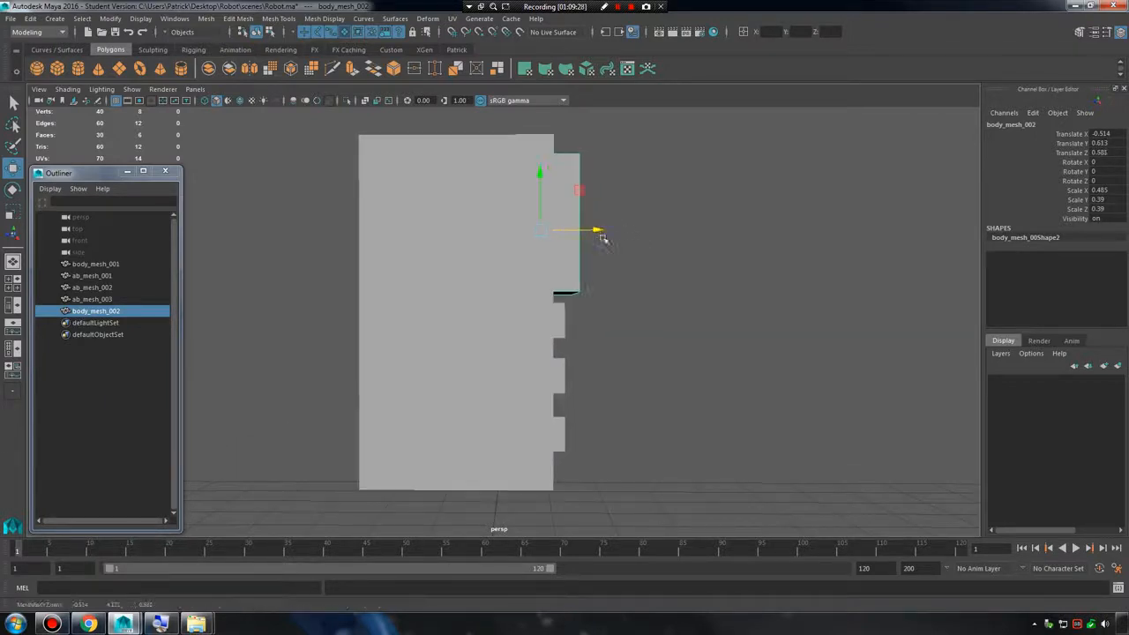
Show the robot parts in the front view with wireframe display.
left_click_drag(669, 246, 698, 285, "alt")
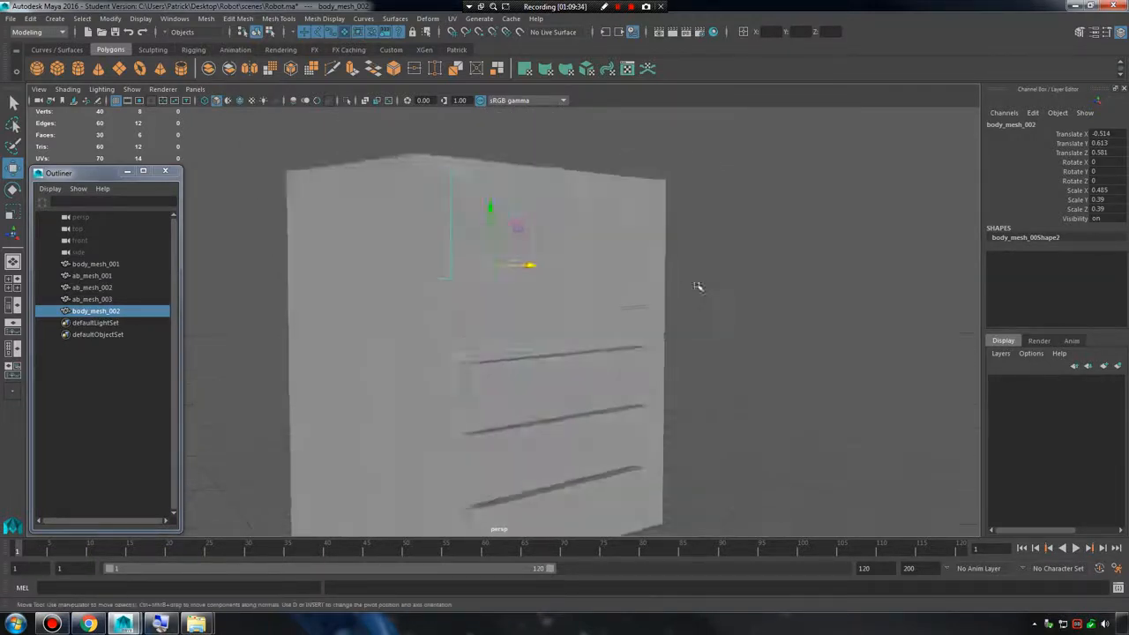
right_click_drag(698, 285, 627, 281, "alt")
left_click_drag(627, 281, 572, 296, "alt")
right_click_drag(571, 296, 633, 317, "alt")
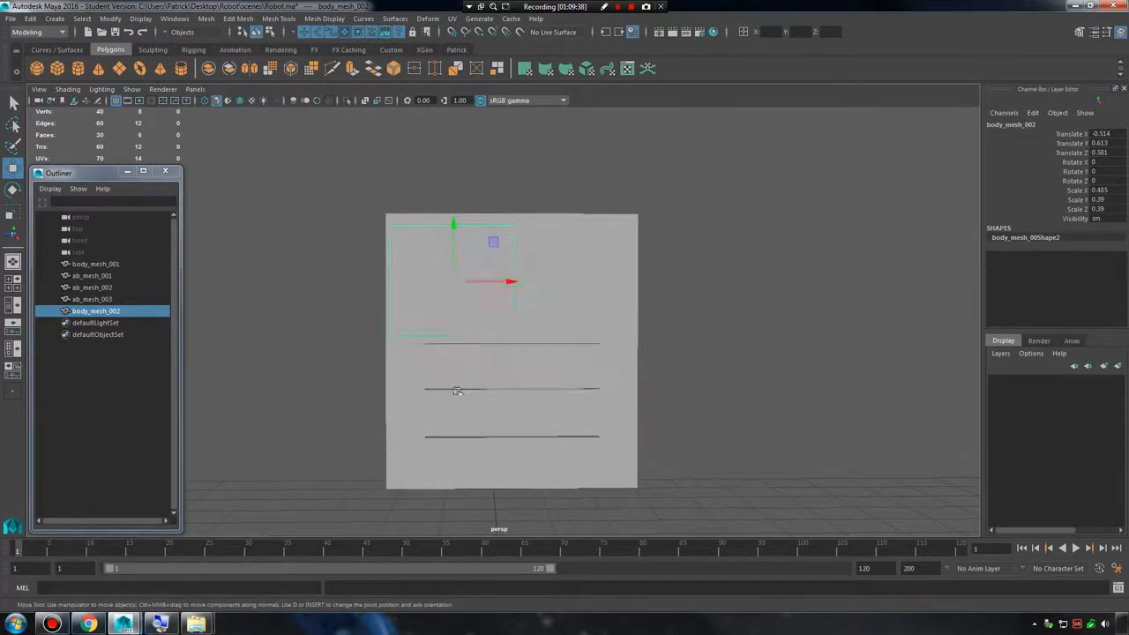
key("space")
key("space")
key("f")
mouse_move(562, 300)
right_mouse_down("alt")
mouse_move(535, 287)
mouse_move(657, 298)
mouse_move(608, 304)
mouse_move(732, 309)
mouse_move(559, 300)
right_mouse_up("alt")
key("4")
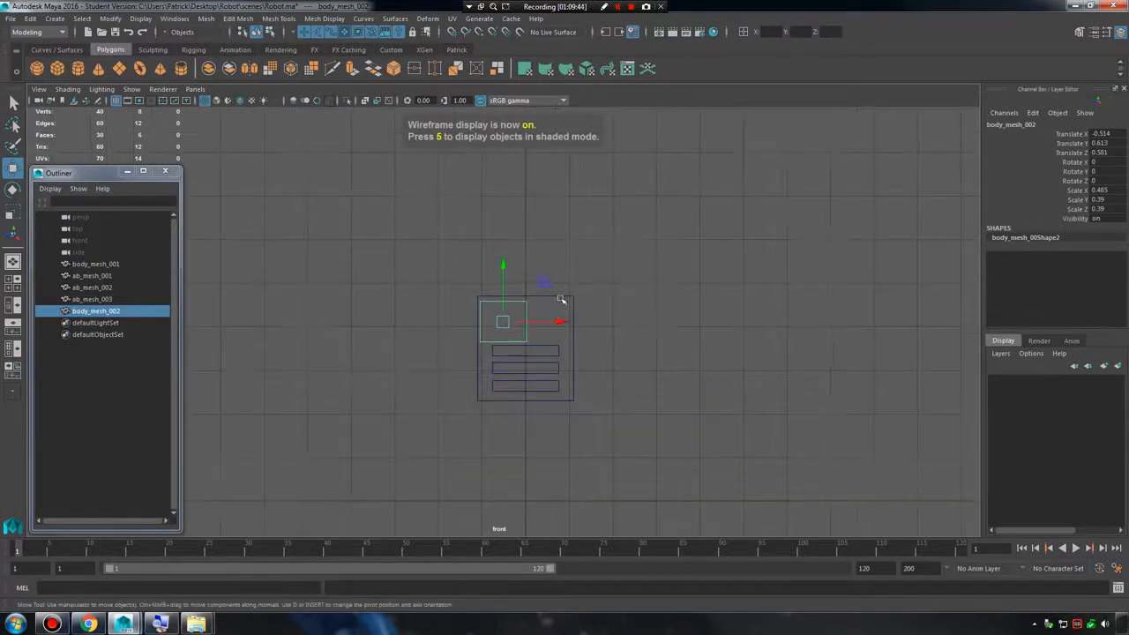
key("space")
key("space")
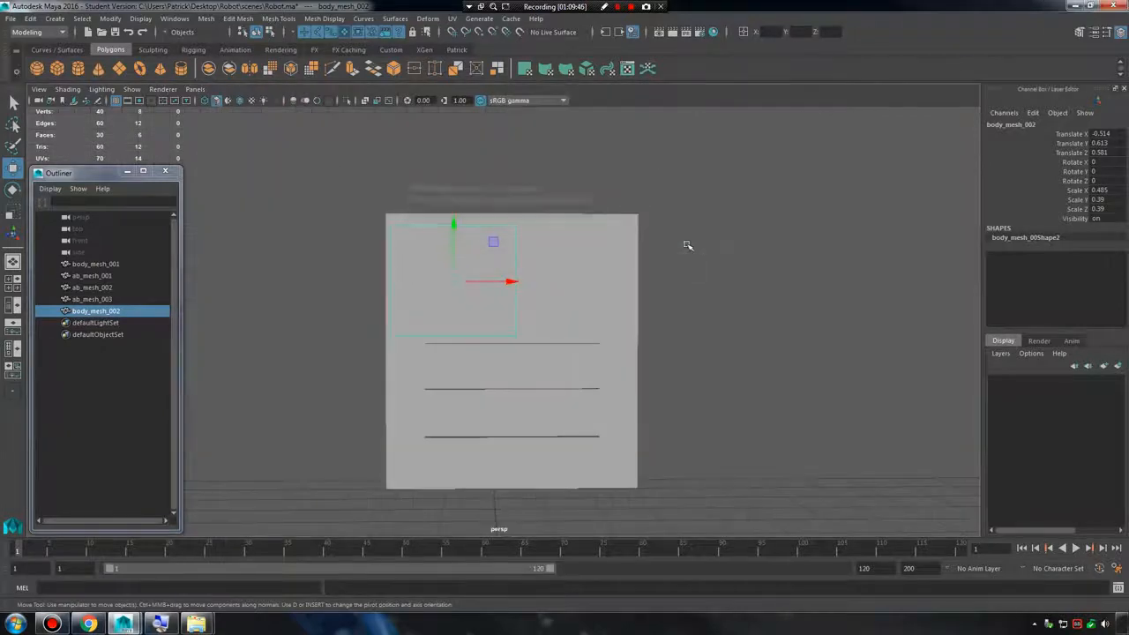
key("space")
key("space")
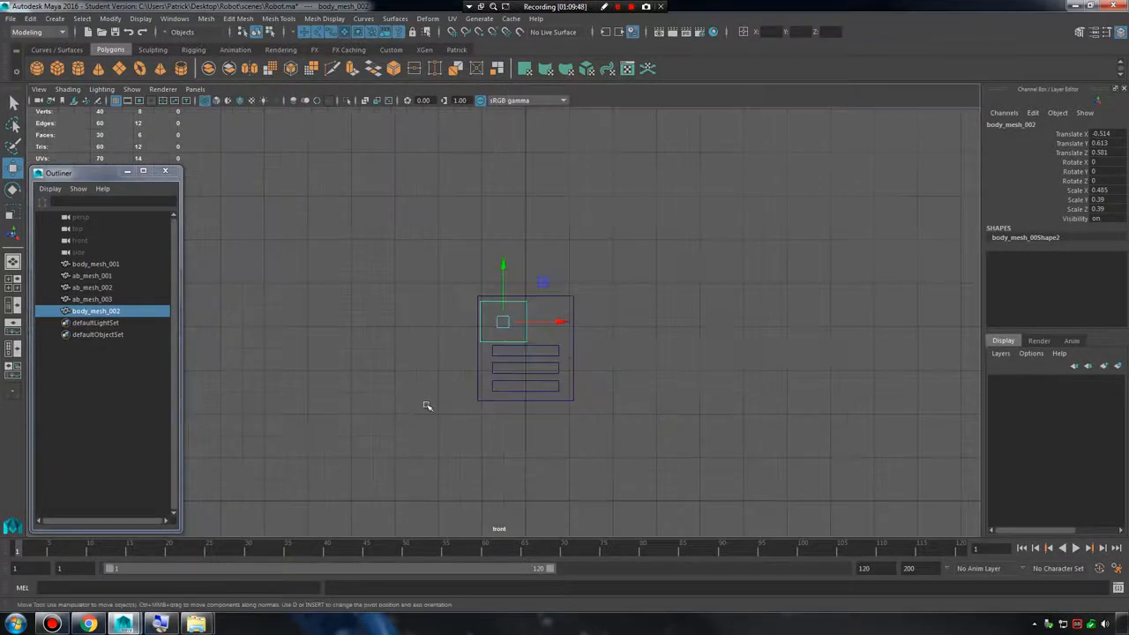
Reduce body_mesh_002 to about 0.47 in X and 0.375 in Y and Z, and shift it to about -0.54 in X.
right_click_drag(396, 360, 477, 326, "alt")
key("r")
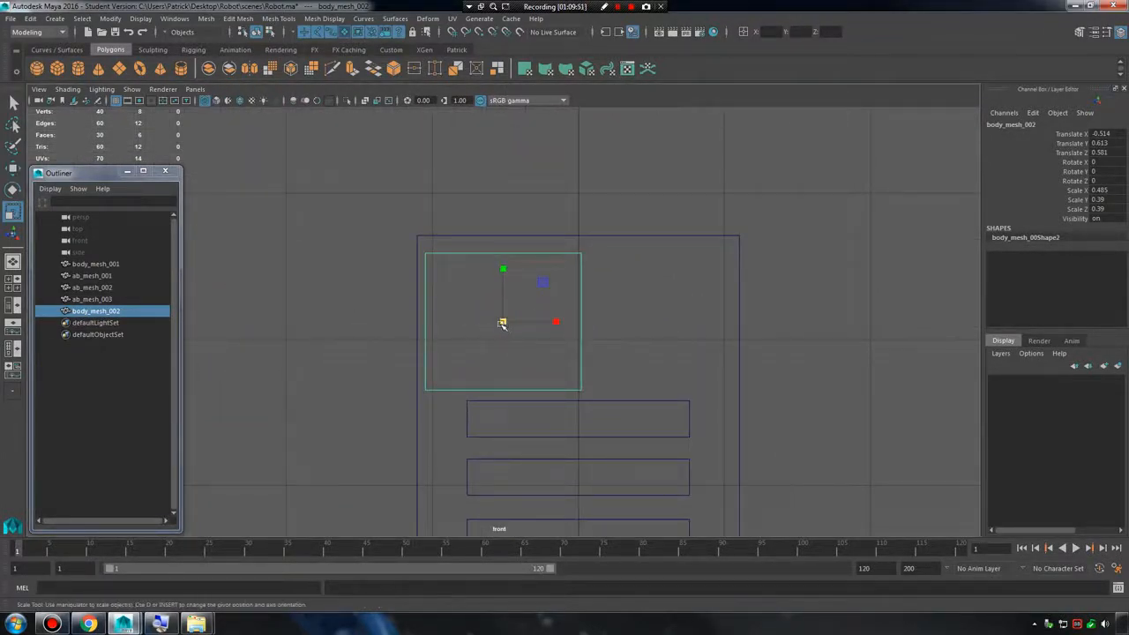
mouse_move(503, 321)
left_mouse_down()
mouse_move(608, 326)
mouse_move(502, 323)
left_mouse_up()
key("w")
key("r")
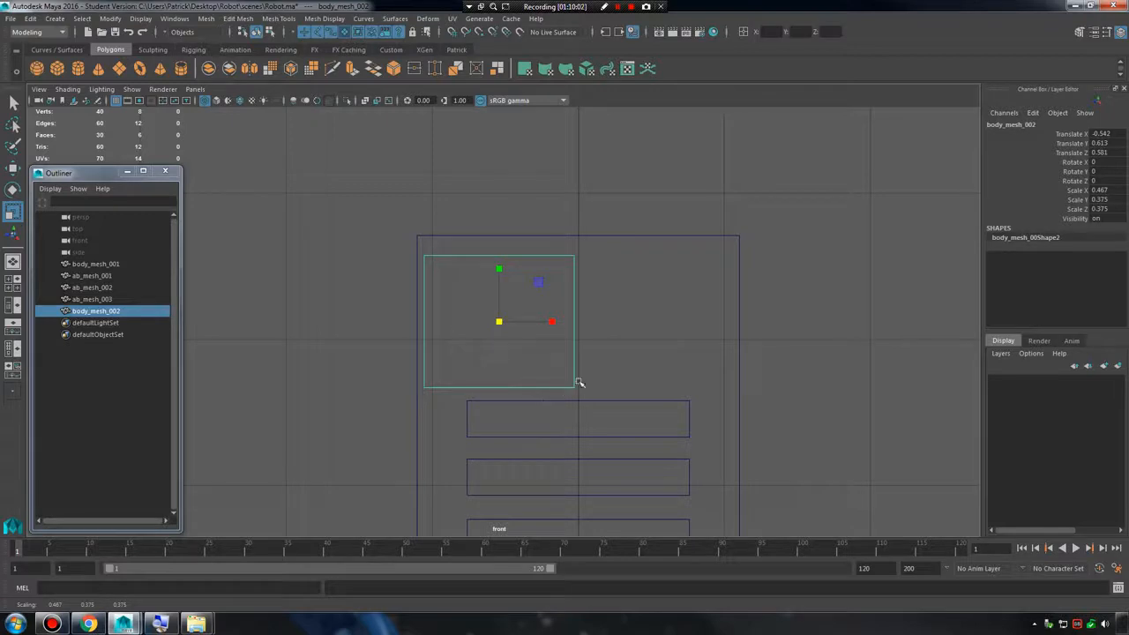
key("space")
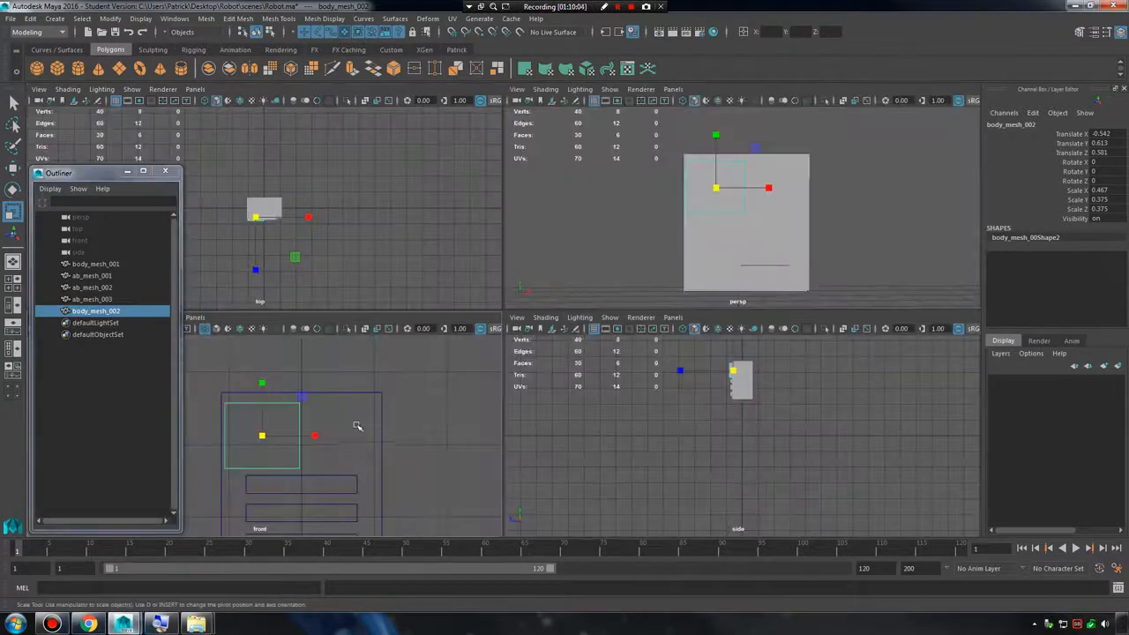
key("space")
left_click_drag(665, 227, 548, 327, "alt")
right_click_drag(614, 340, 557, 340, "alt")
key("space")
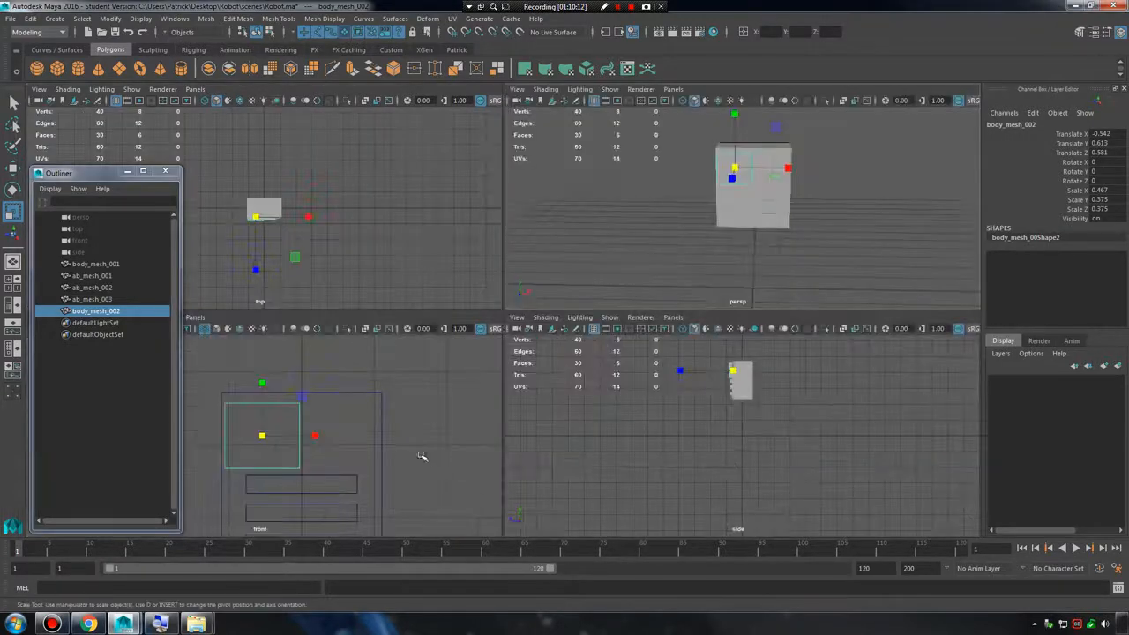
key("space")
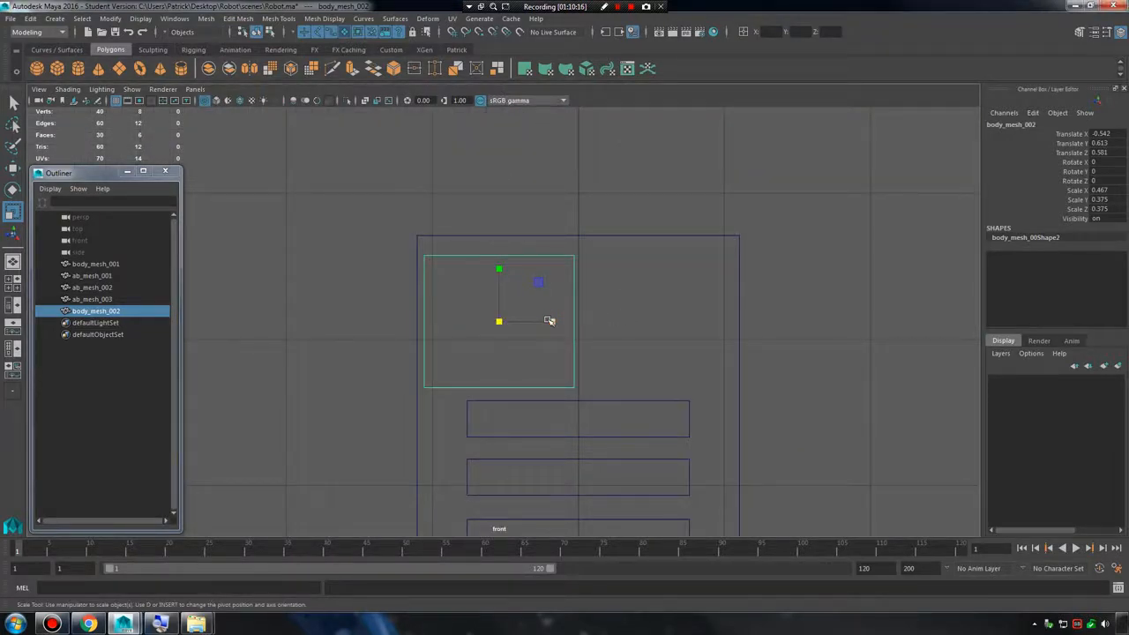
Try a duplicate of body_mesh_002 at about 0.53 in X and delete that copy.
key("ctrl+d")
key("w")
left_click_drag(544, 320, 708, 324)
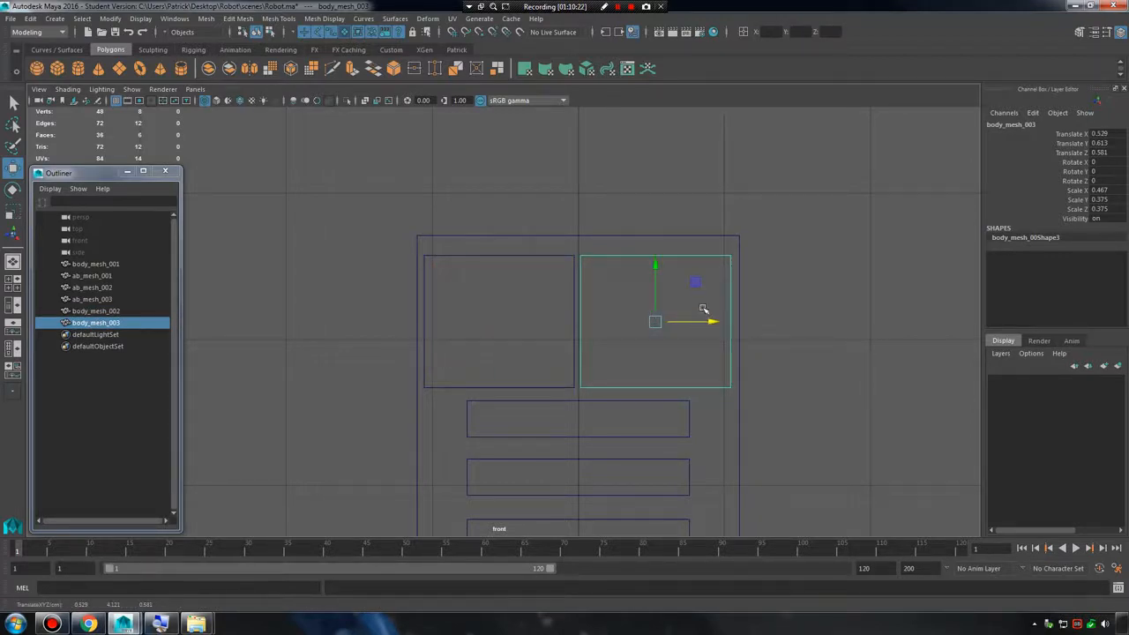
key("Delete")
Push body_mesh_002 back to about 0.54 in Z and freeze its transformations.
left_click_drag(529, 273, 621, 329)
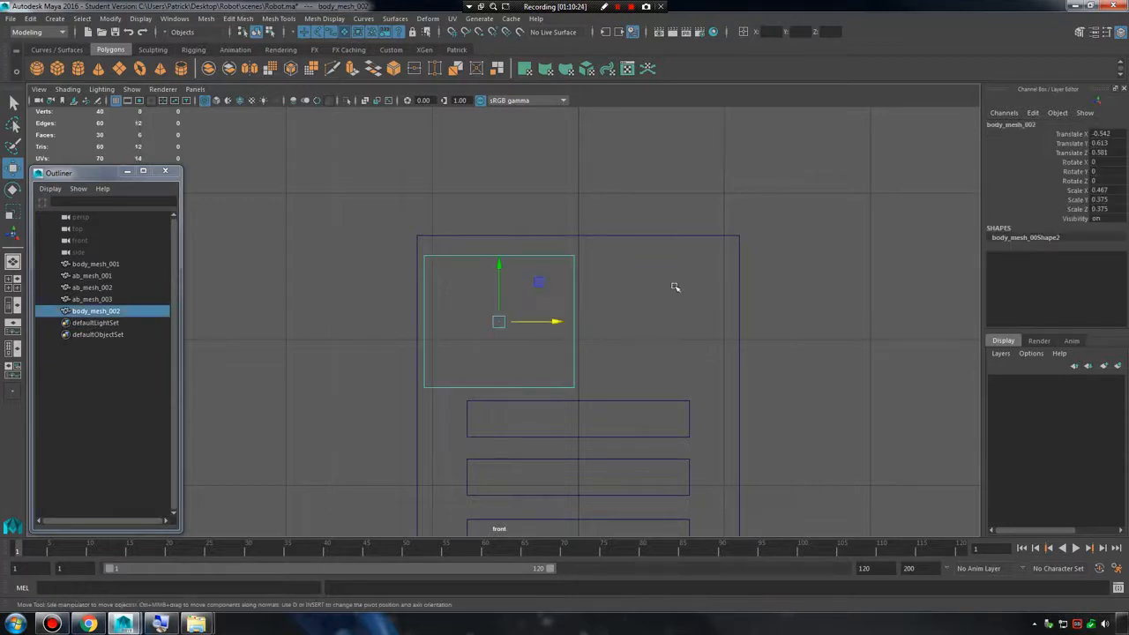
key("space")
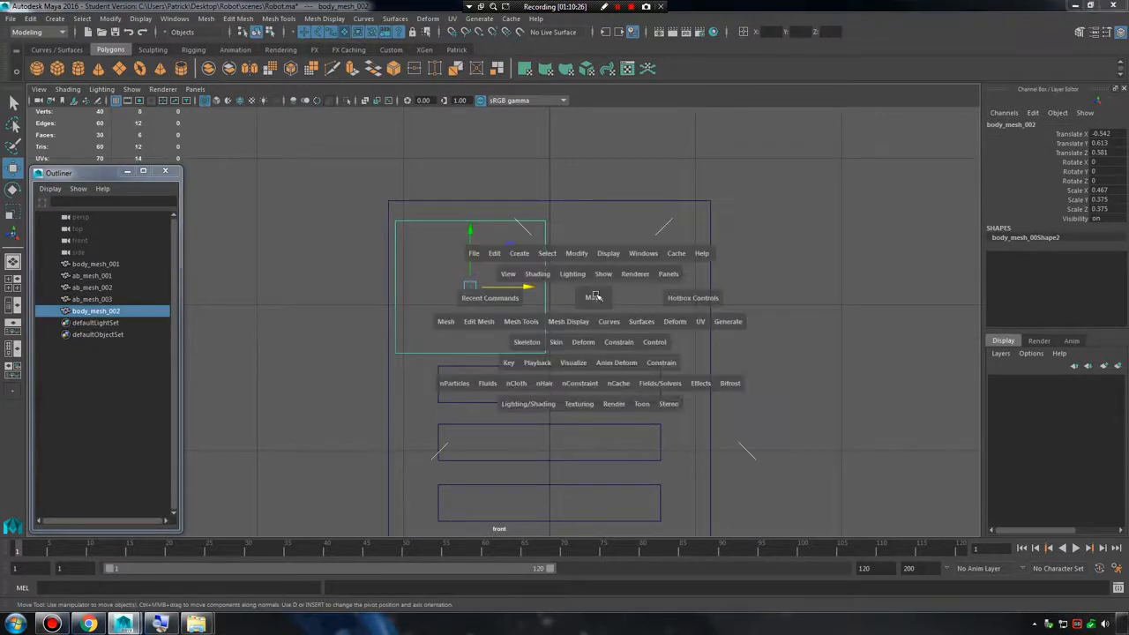
key("space")
right_click_drag(500, 246, 542, 251, "alt")
middle_click_drag(542, 250, 541, 334, "alt")
right_click_drag(541, 334, 568, 335, "alt")
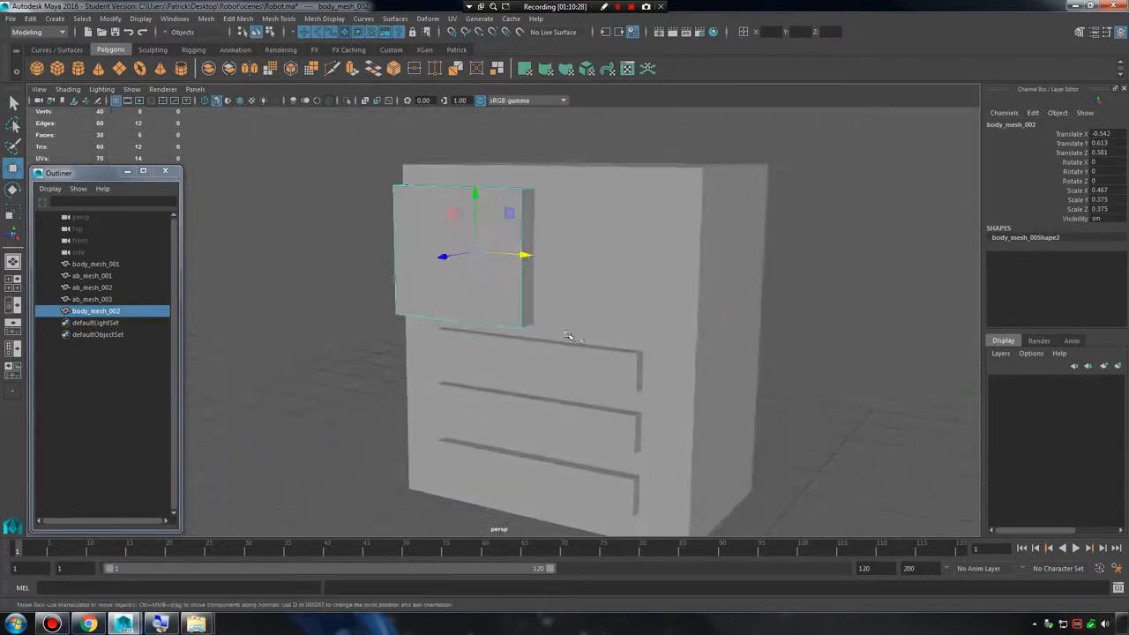
left_click_drag(569, 335, 572, 328, "alt")
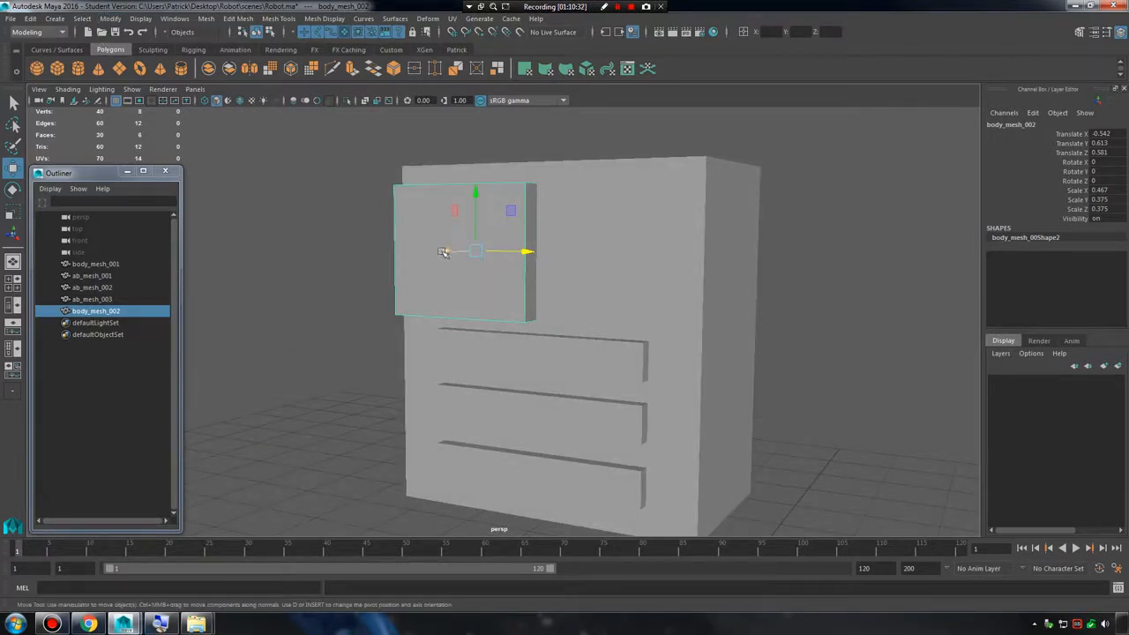
left_click_drag(447, 252, 448, 255)
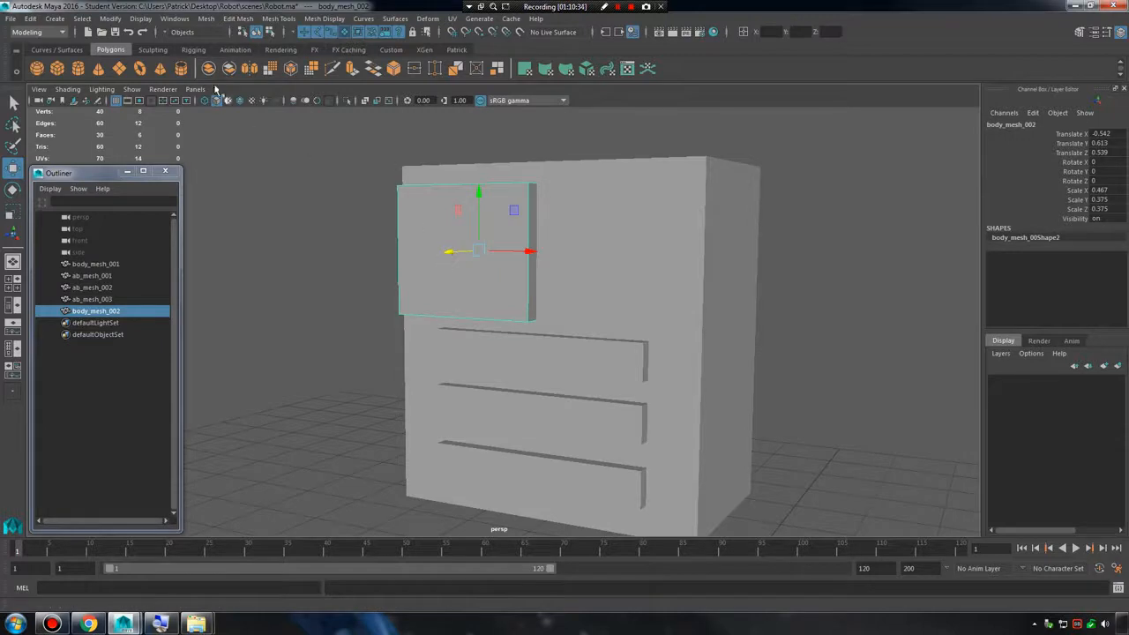
left_click(114, 20)
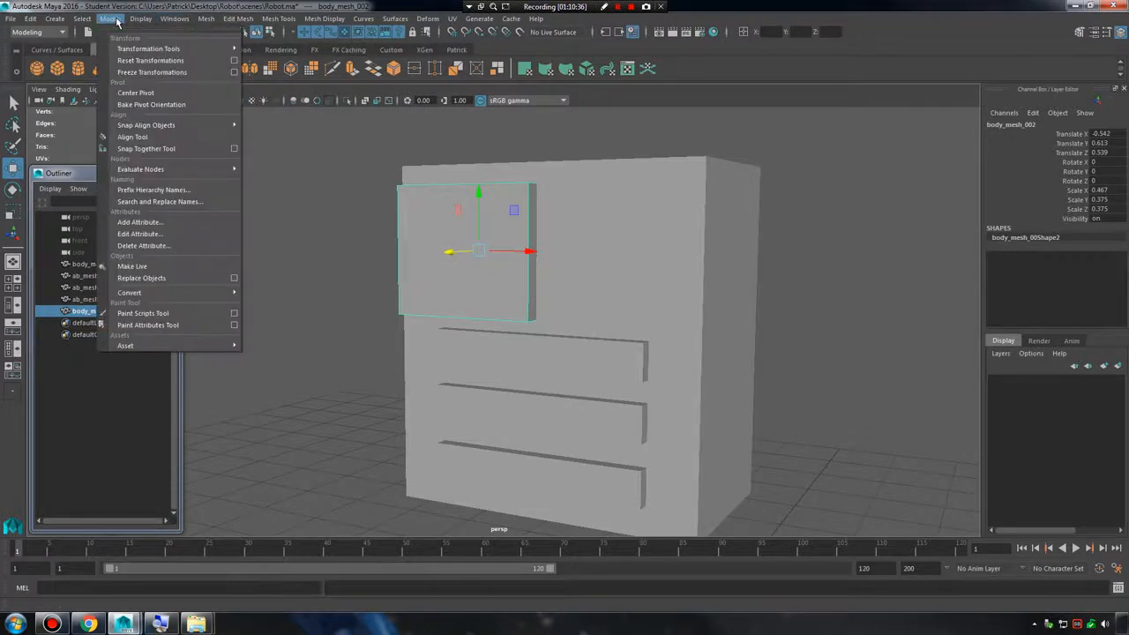
left_click(171, 73)
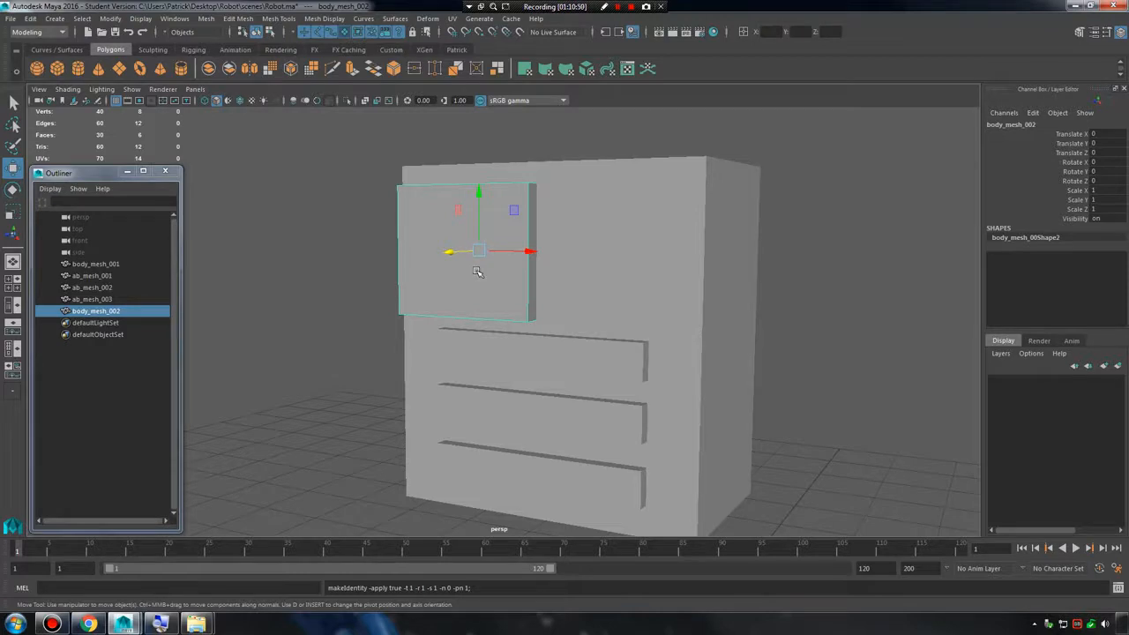
Reset the transformations of the chest plate body_mesh_002 and test a move along X, undoing that move.
left_click_drag(455, 281, 514, 268, "alt")
scroll(527, 289, "down", 4)
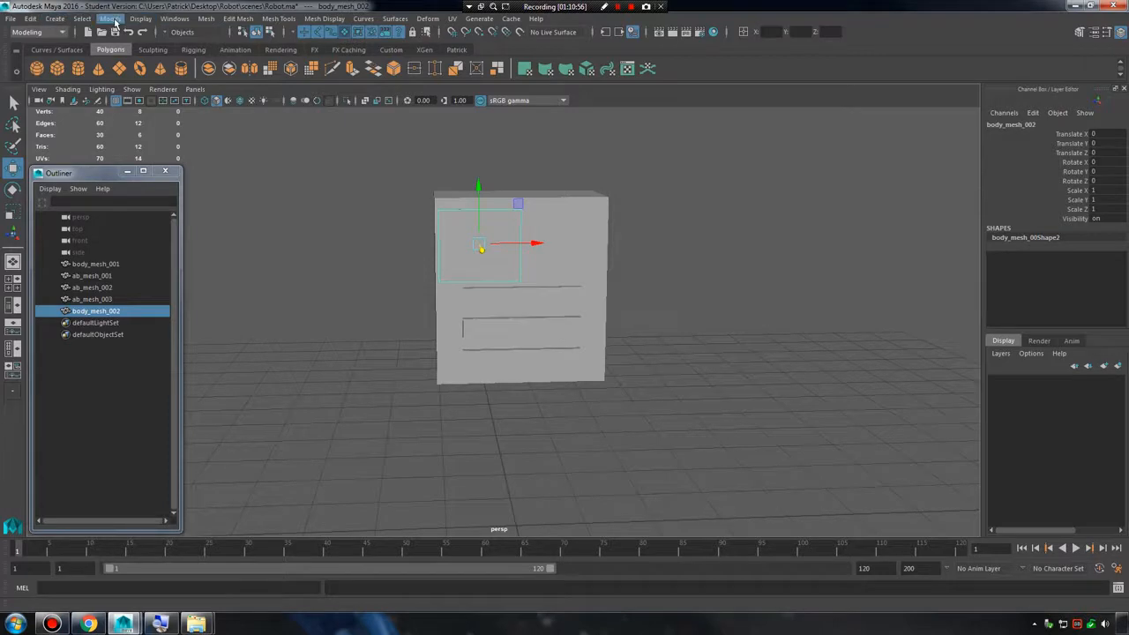
left_click(111, 20)
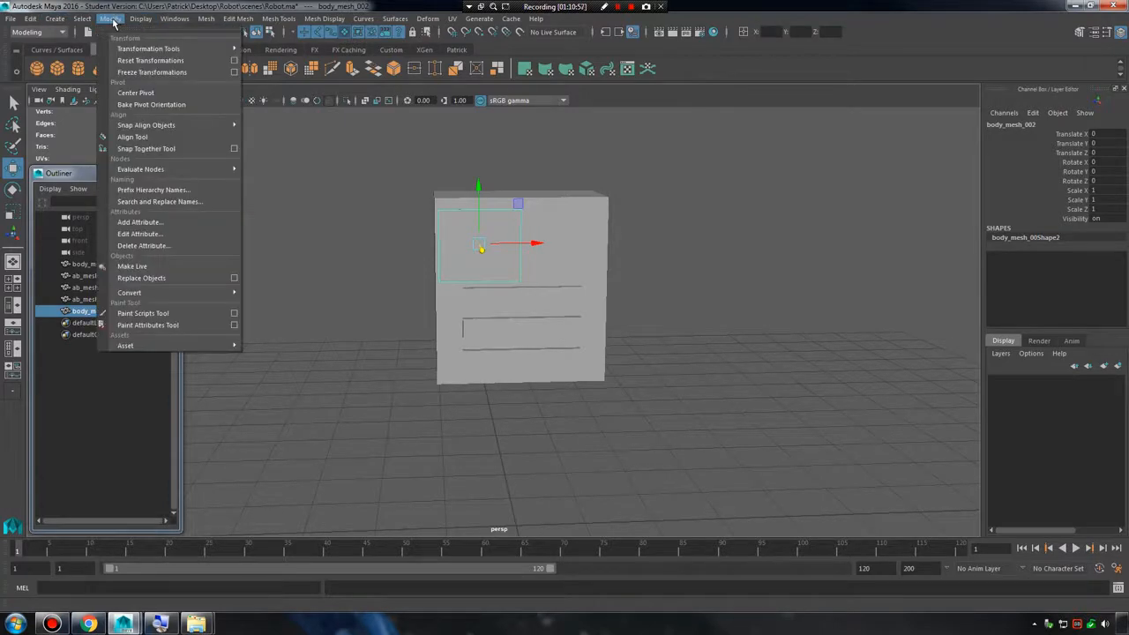
left_click(150, 60)
left_click_drag(502, 328, 529, 378, "alt")
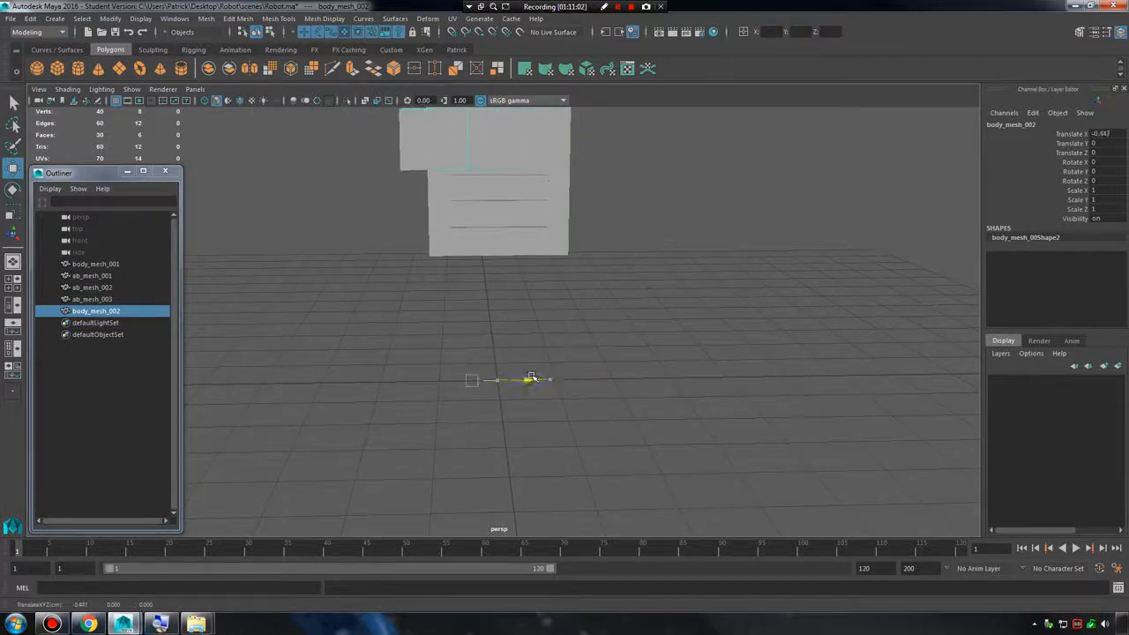
key("ctrl+z")
Switch from the perspective view to the full-size front view, framing the robot body and the origin.
middle_click_drag(568, 278, 569, 350, "alt")
left_click_drag(570, 350, 570, 354, "alt")
key("space")
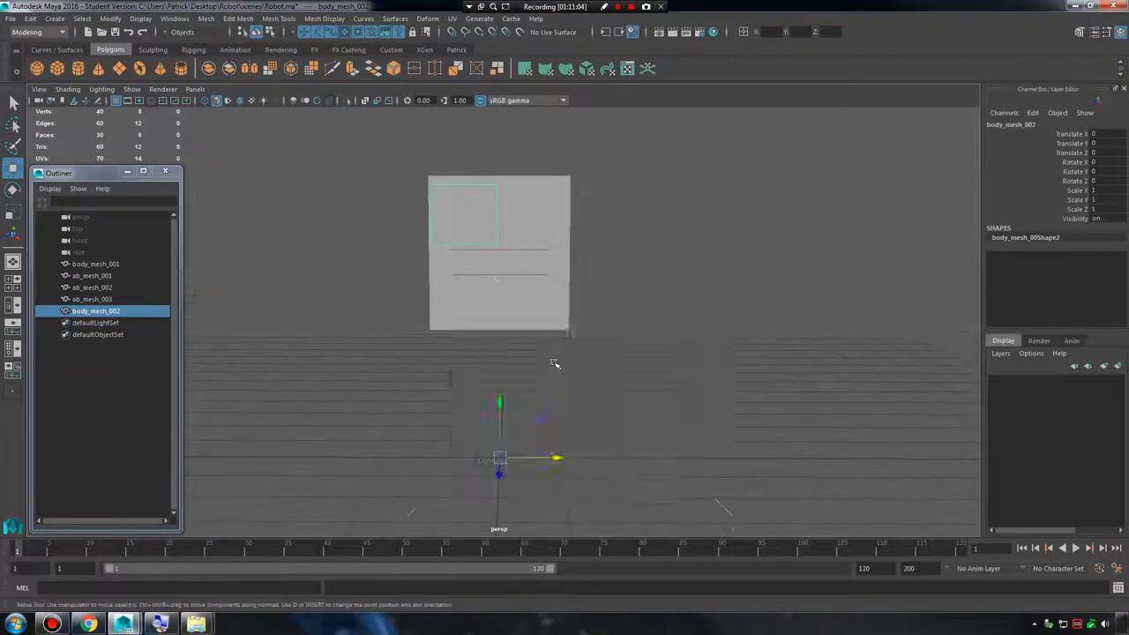
key("space")
key("space")
key("space")
key("space")
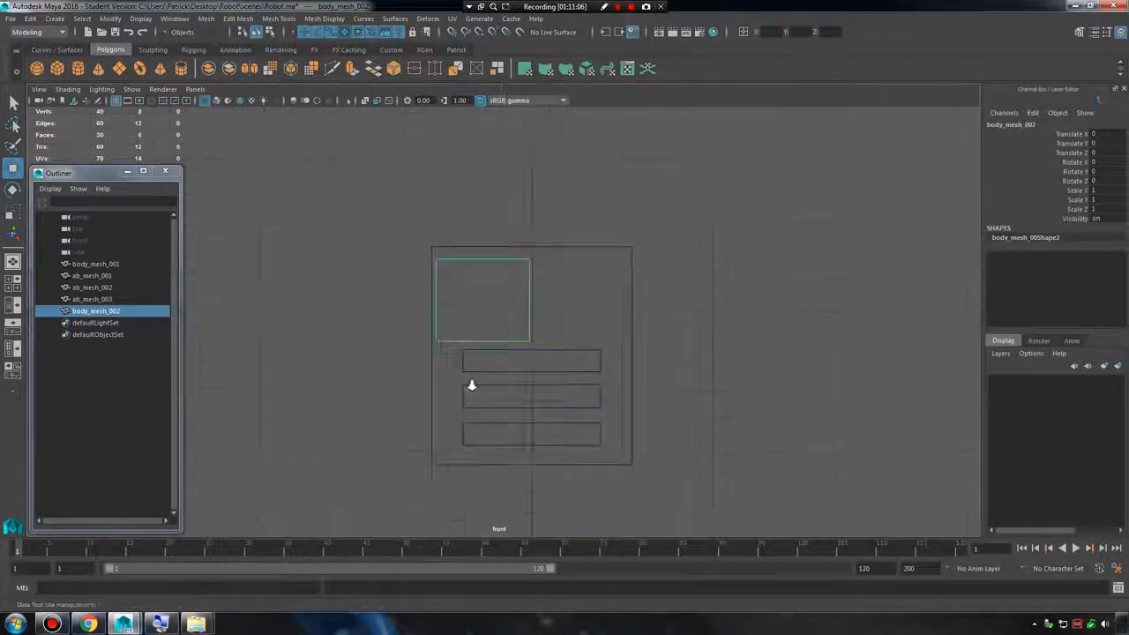
right_click_drag(539, 383, 615, 405, "alt")
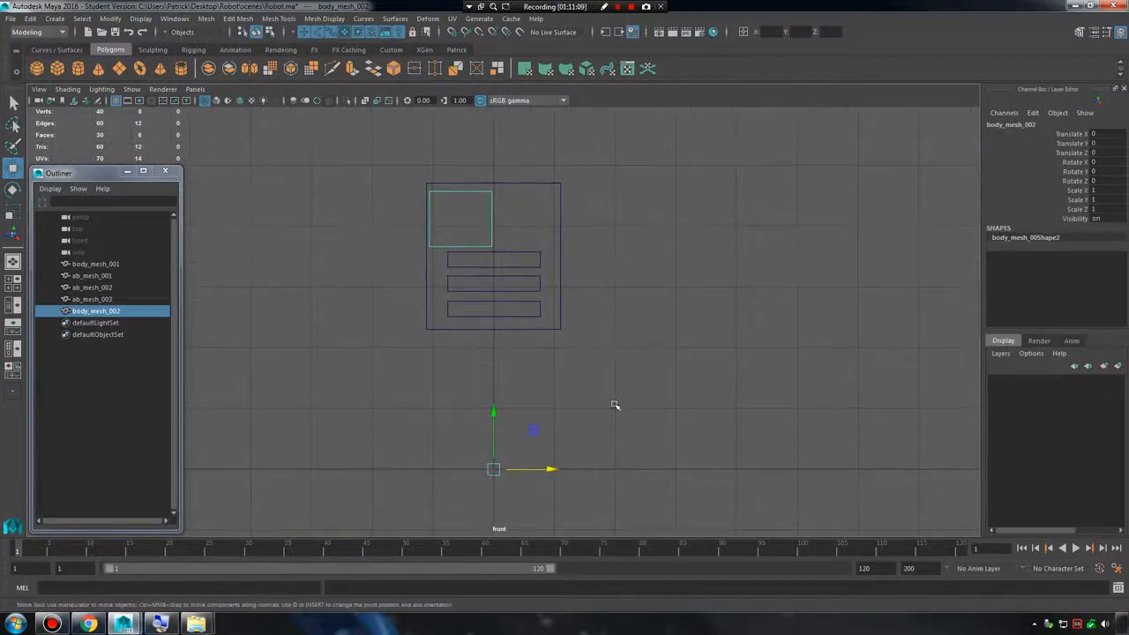
Try duplicating the chest plate body_mesh_002 and moving the copy about 2.914 units along X.
key("ctrl+d")
left_click_drag(548, 468, 734, 461)
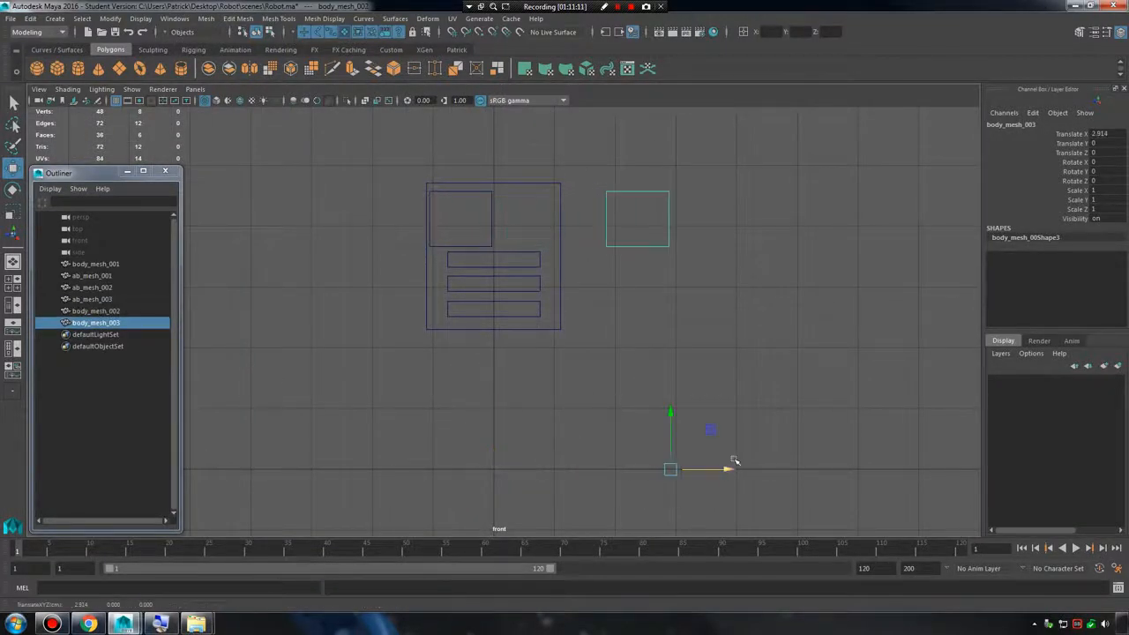
left_click(633, 415)
left_click_drag(628, 183, 722, 274)
left_click_drag(730, 468, 785, 468)
key("ctrl+z")
key("ctrl+z")
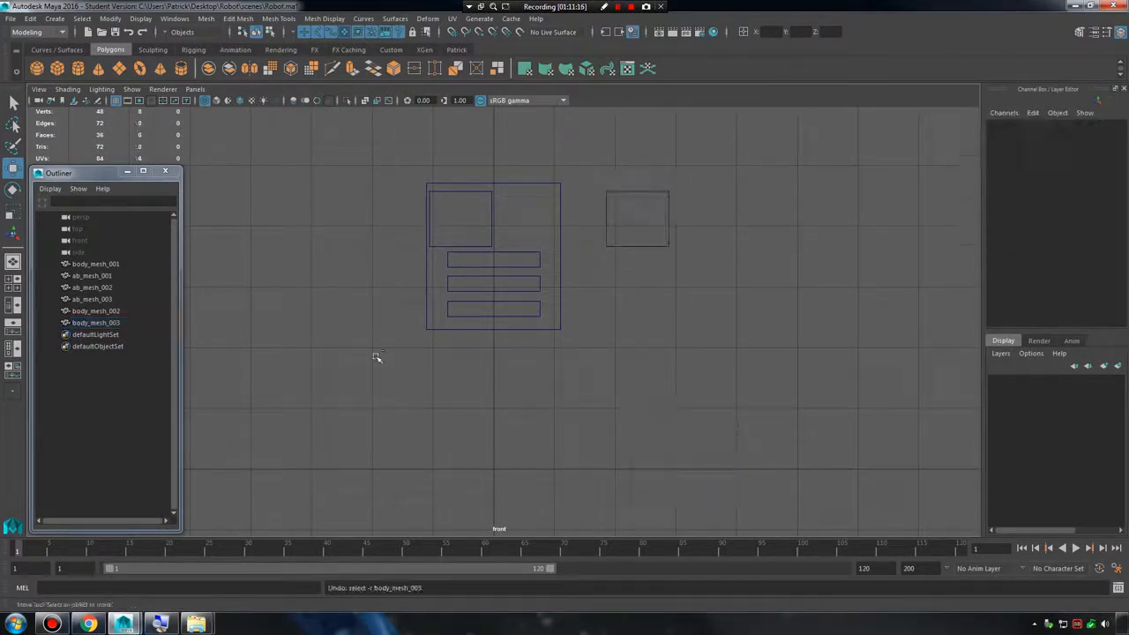
left_click(108, 322)
key("Delete")
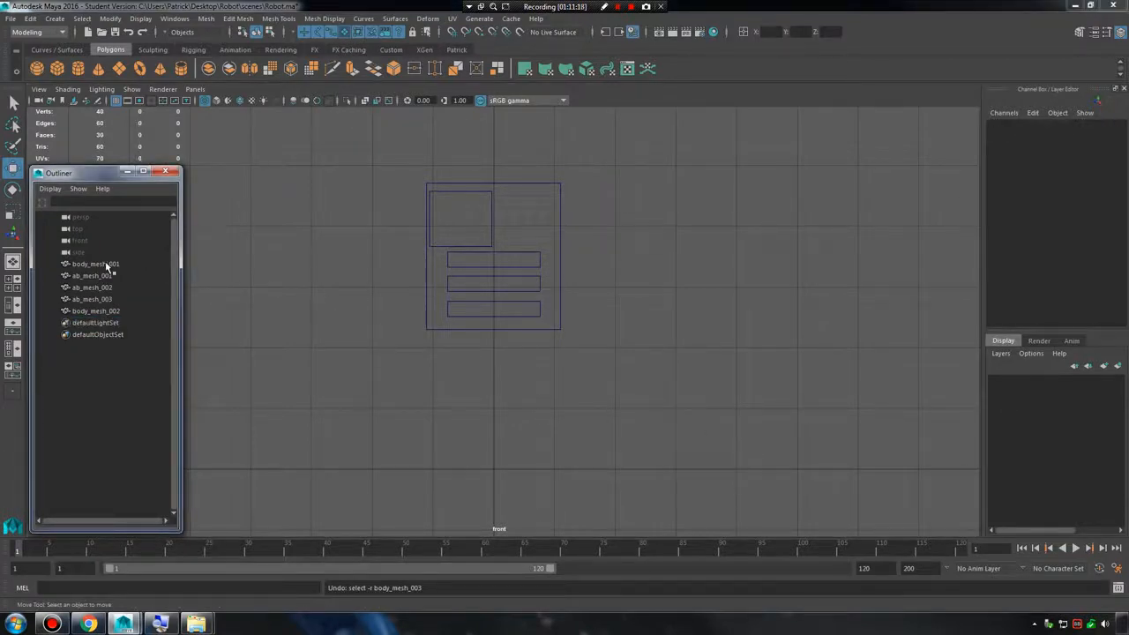
Rename the chest plate body_mesh_002 as peck_mesh_001.
left_click(141, 311)
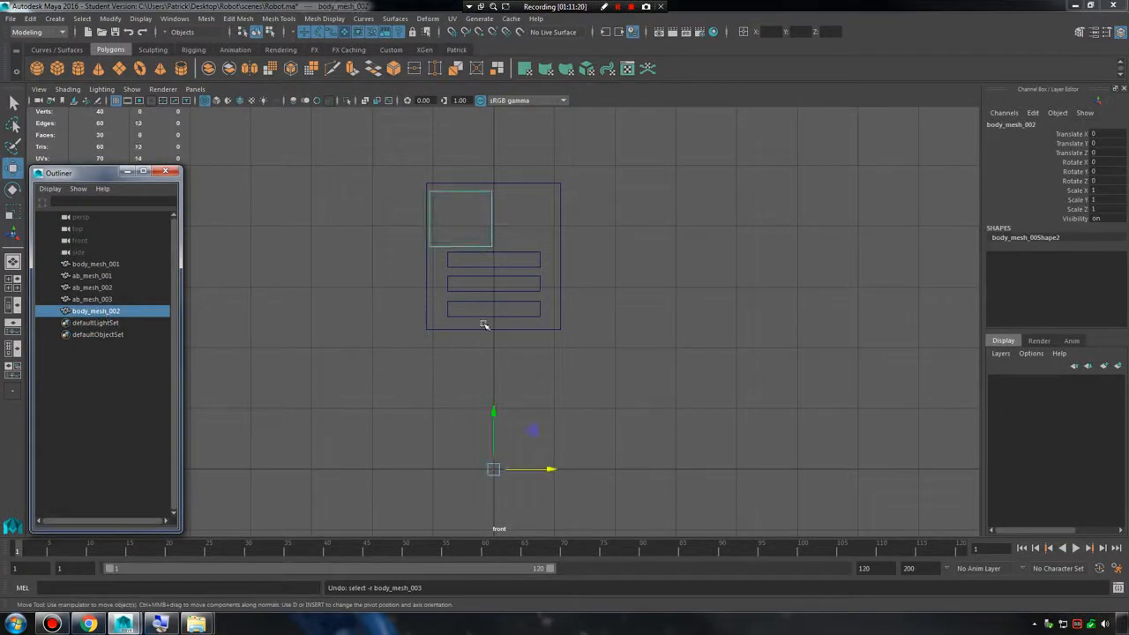
right_click_drag(484, 322, 606, 316, "alt")
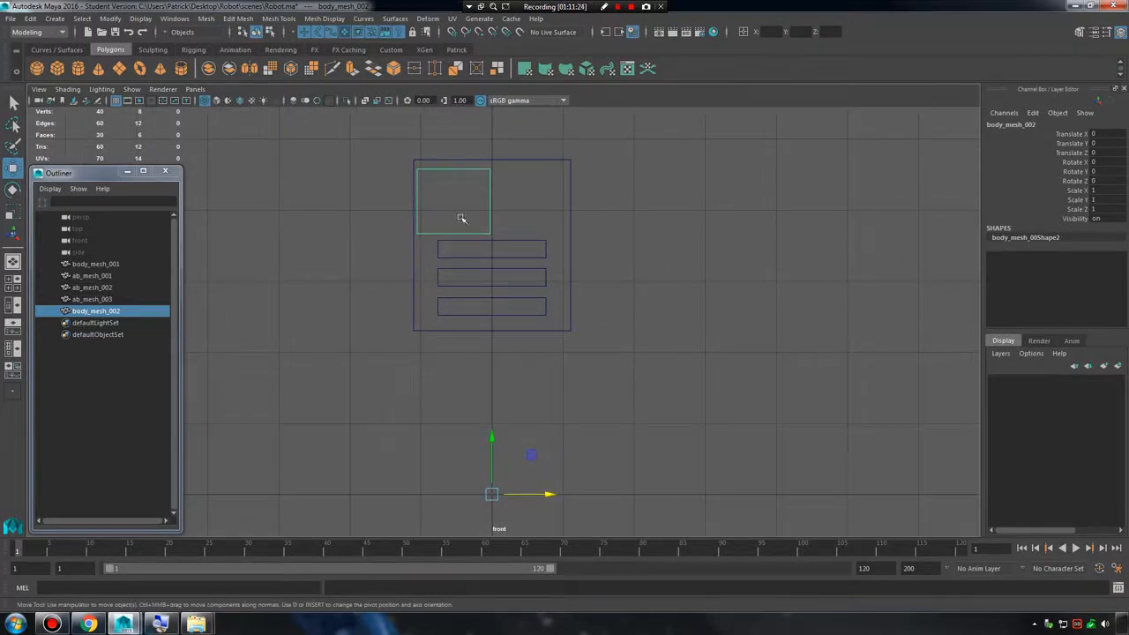
left_click_drag(1111, 141, 1109, 210)
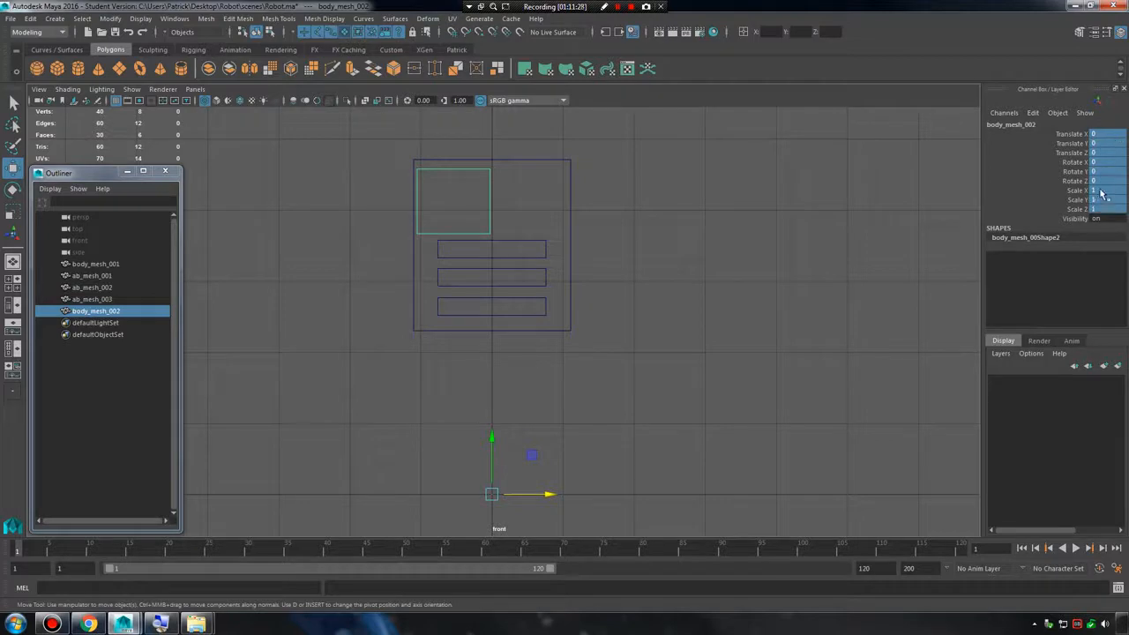
left_click(1101, 192)
left_click(506, 490)
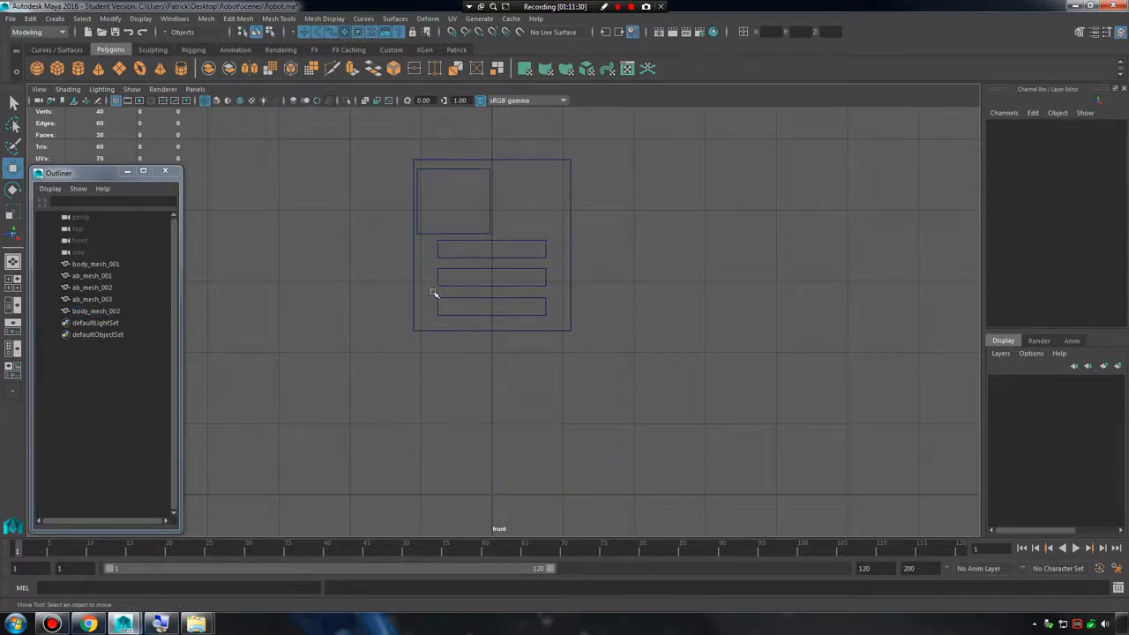
left_click_drag(458, 172, 505, 198)
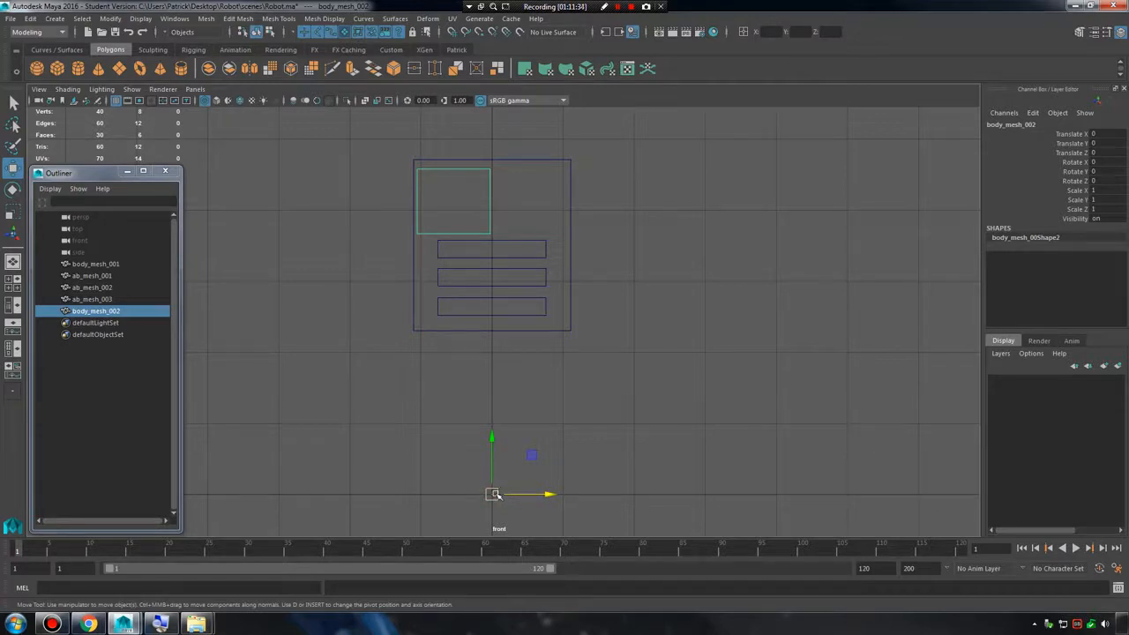
double_click(95, 311)
type("peck")
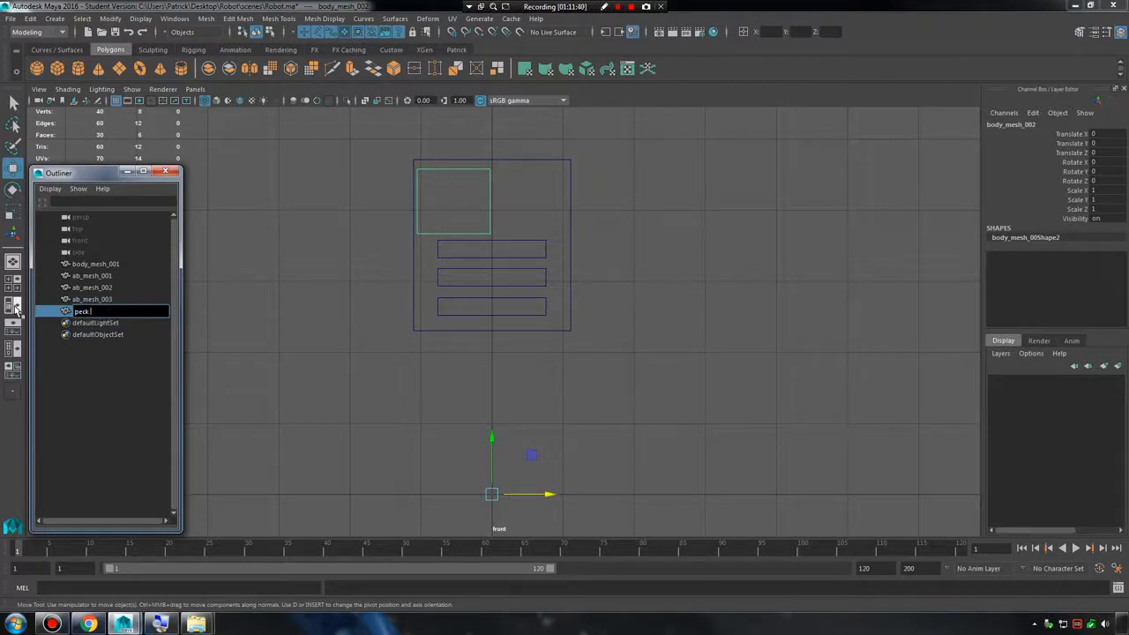
type("_mesh_001")
key("Return")
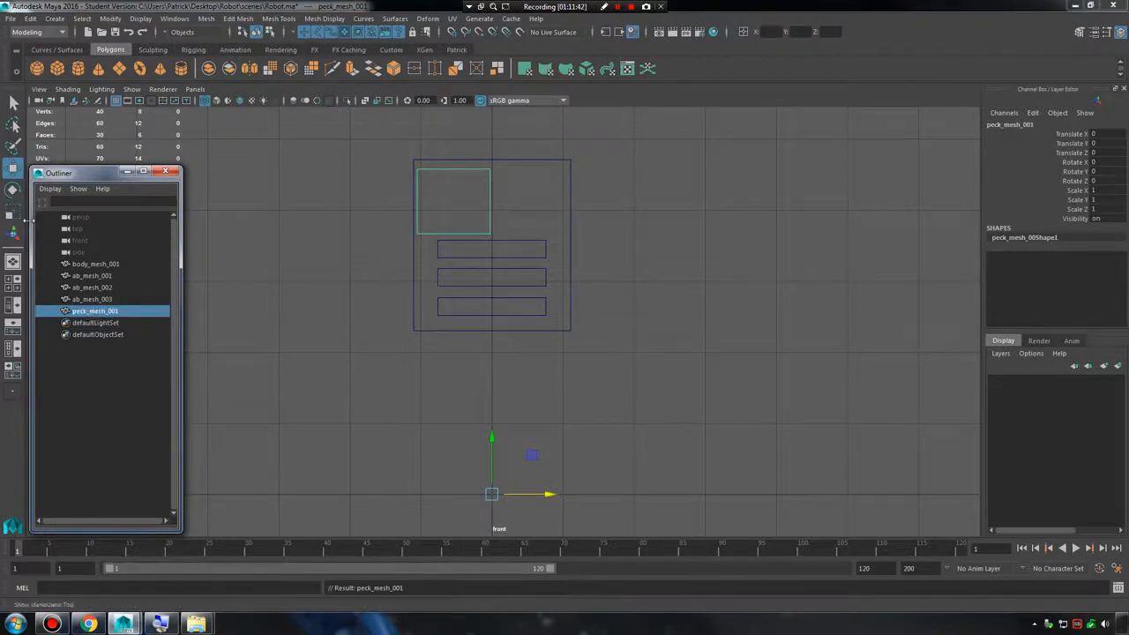
Try mirroring a duplicate of peck_mesh_001 to the body's other side with a Scale X of -1.
middle_click_drag(509, 272, 508, 273, "alt")
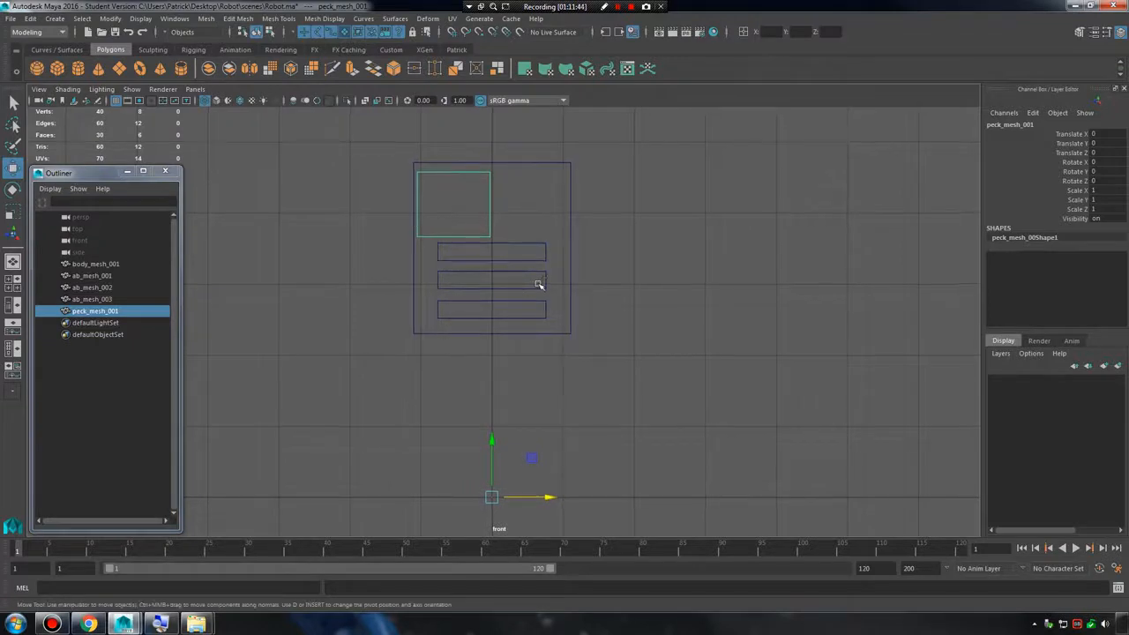
key("ctrl+d")
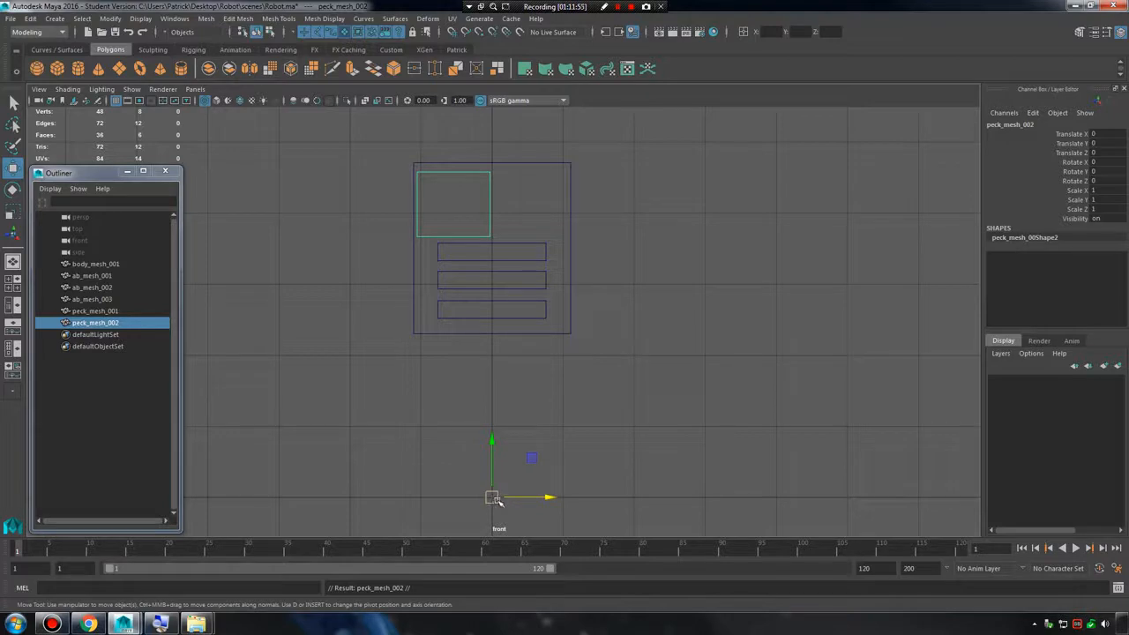
double_click(1108, 189)
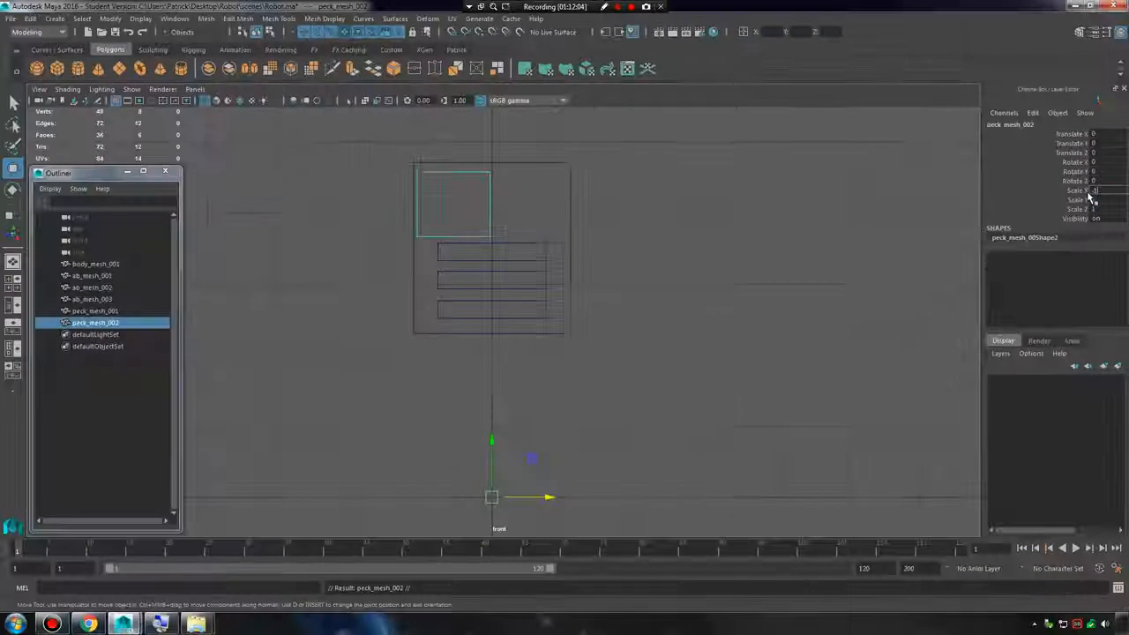
key("Return")
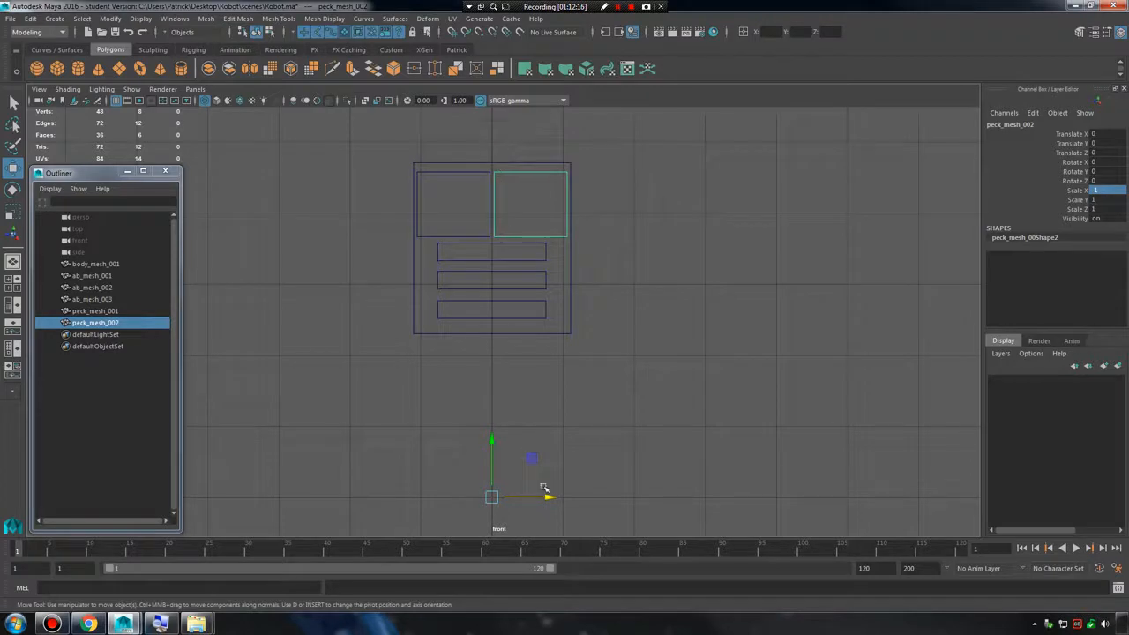
key("Delete")
Try moving the pivot of the chest plate peck_mesh_001 away from the origin.
left_click_drag(477, 205, 500, 210)
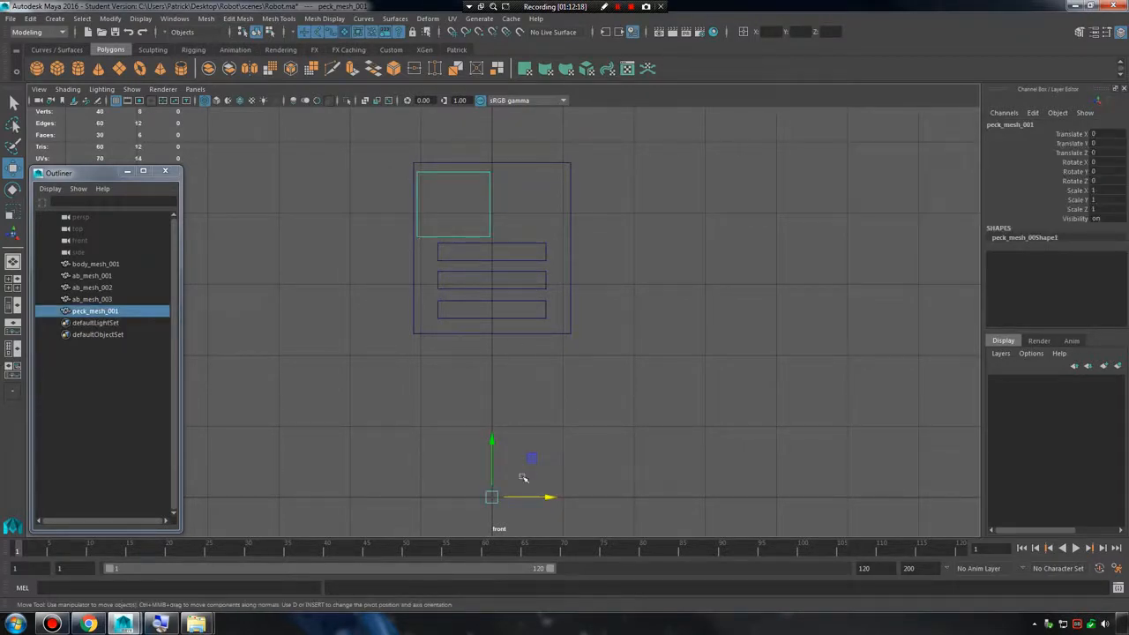
key("d")
left_click_drag(492, 500, 704, 380)
key("ctrl+z")
key("ctrl+z")
Try mirroring a duplicate of peck_mesh_001 about the displaced pivot with a Scale X of -1.
key("ctrl+d")
middle_click_drag(603, 381, 493, 418, "alt")
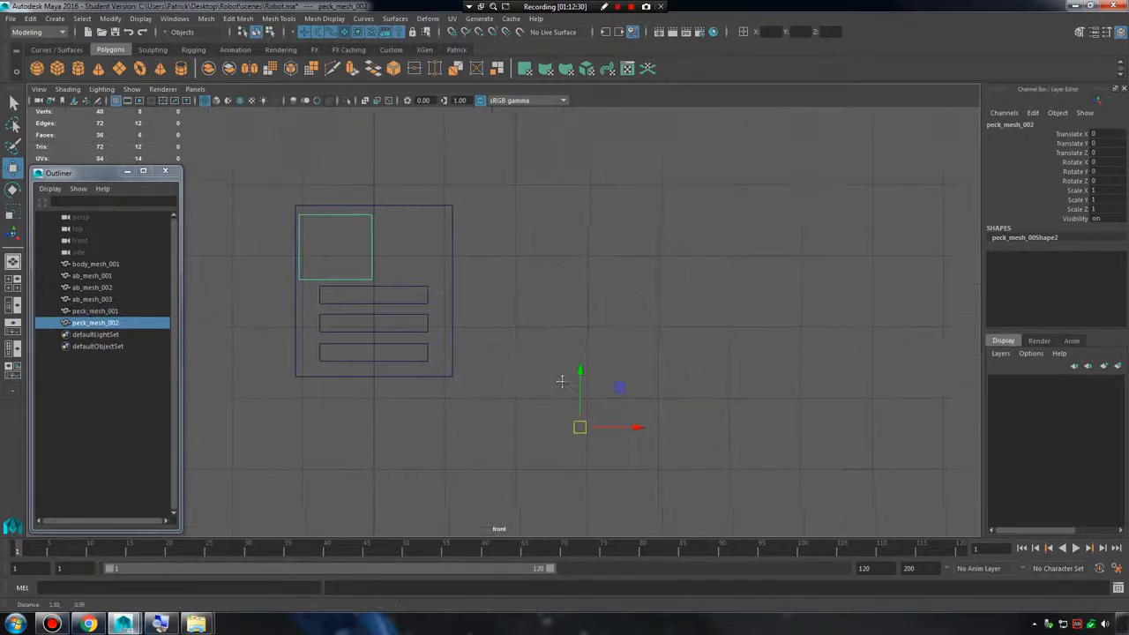
left_click(1118, 190)
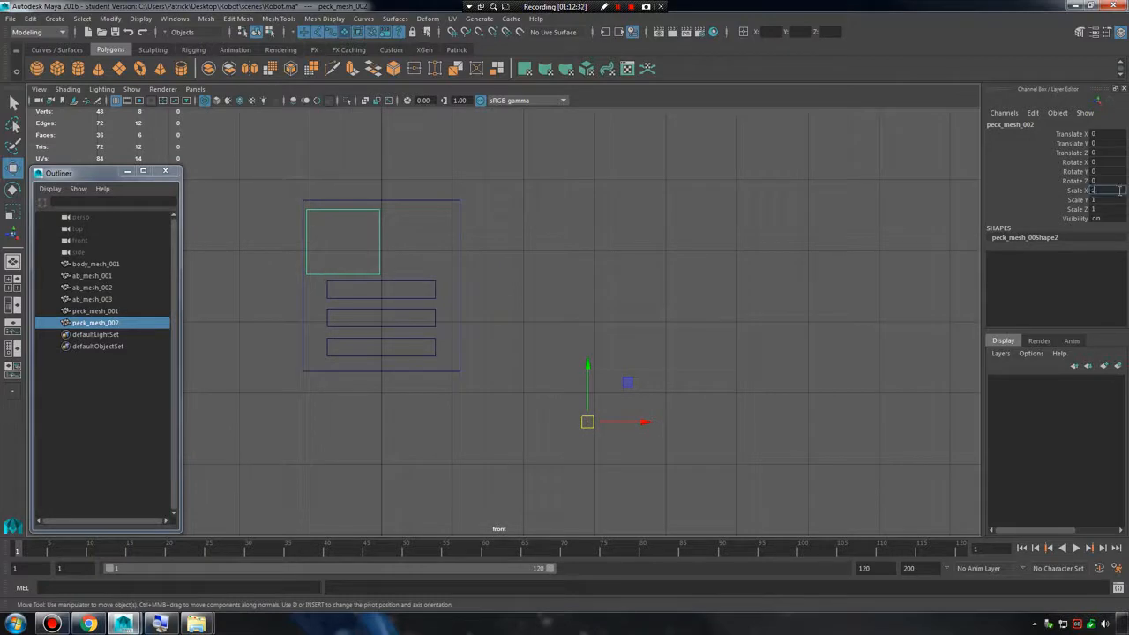
type("-1")
key("Return")
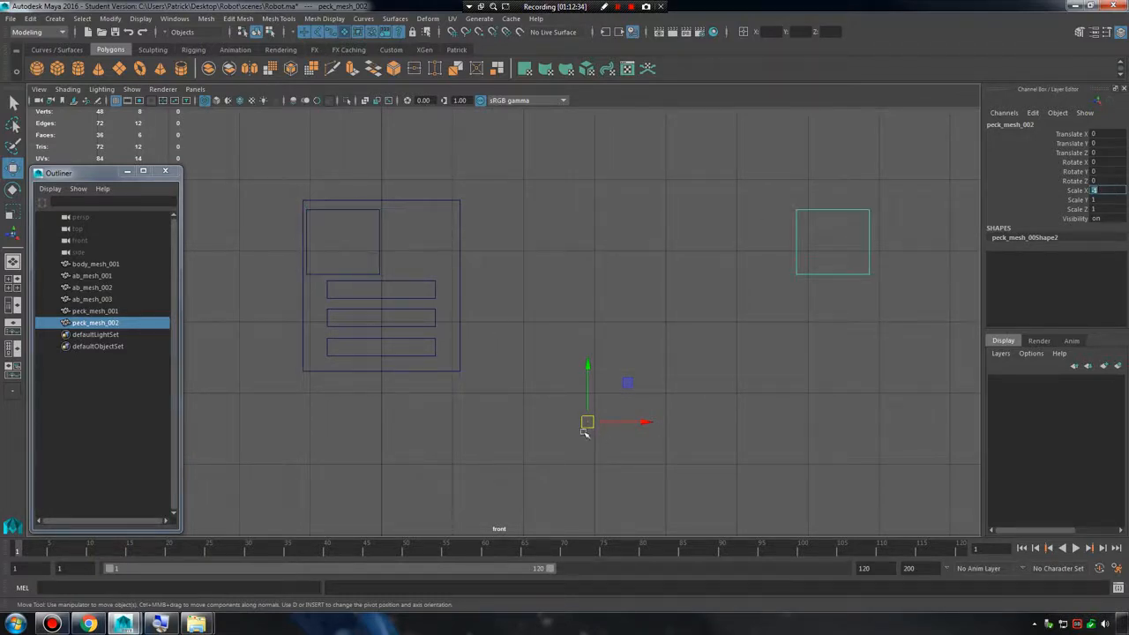
left_click_drag(588, 422, 607, 409)
key("ctrl+z")
scroll(728, 383, "down", 5)
key("ctrl+z")
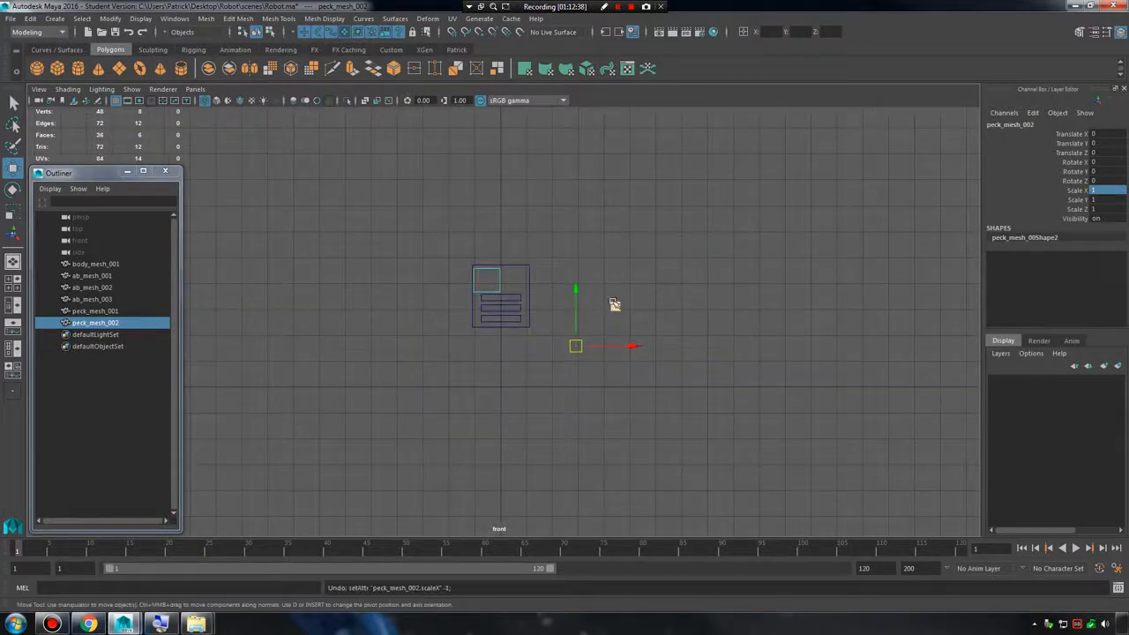
key("ctrl+z")
Reset the transformations of peck_mesh_001 to put its pivot back at the origin.
left_click(110, 18)
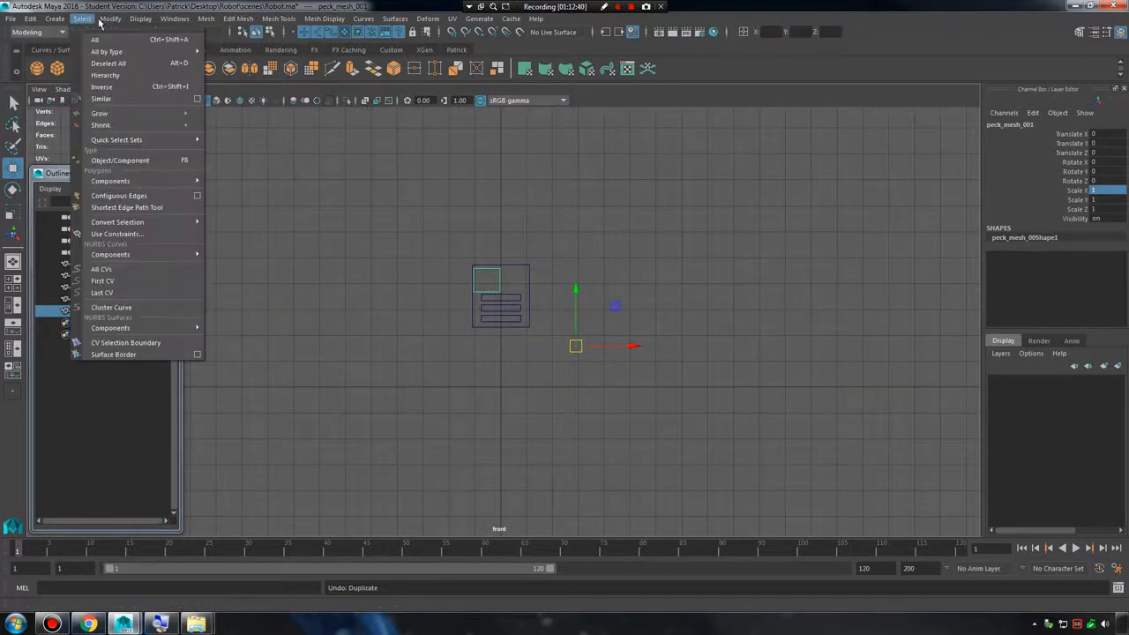
mouse_move(136, 19)
left_click(132, 60)
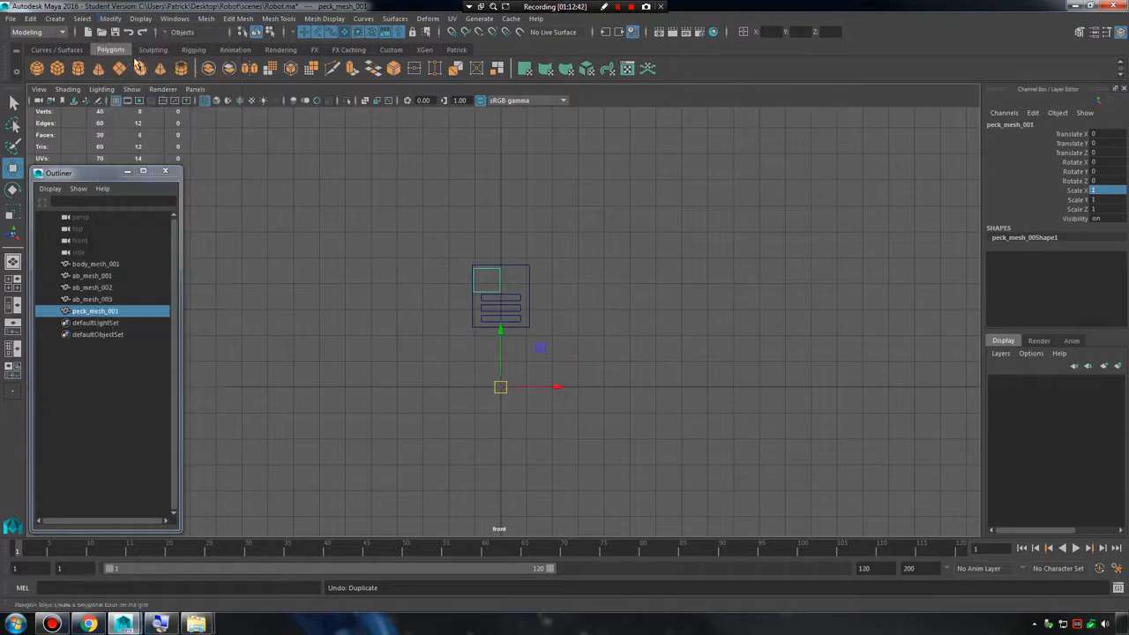
right_click_drag(460, 344, 573, 469, "alt")
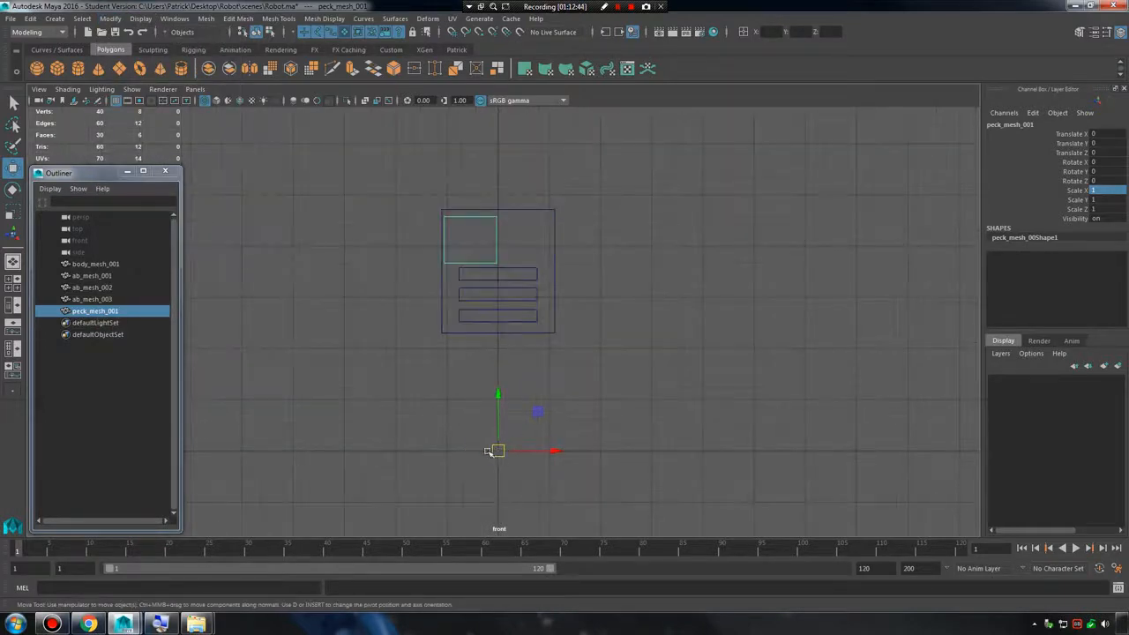
scroll(486, 466, "up", 2)
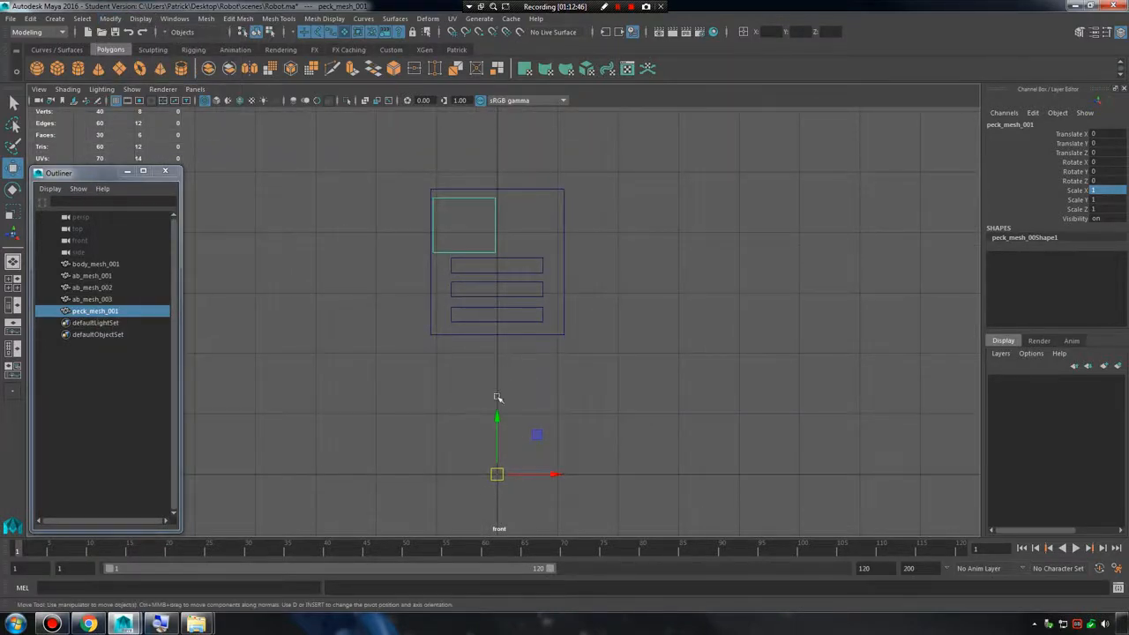
Duplicate peck_mesh_001 and set the copy's Scale X to -1 to mirror it across the body.
key("ctrl+d")
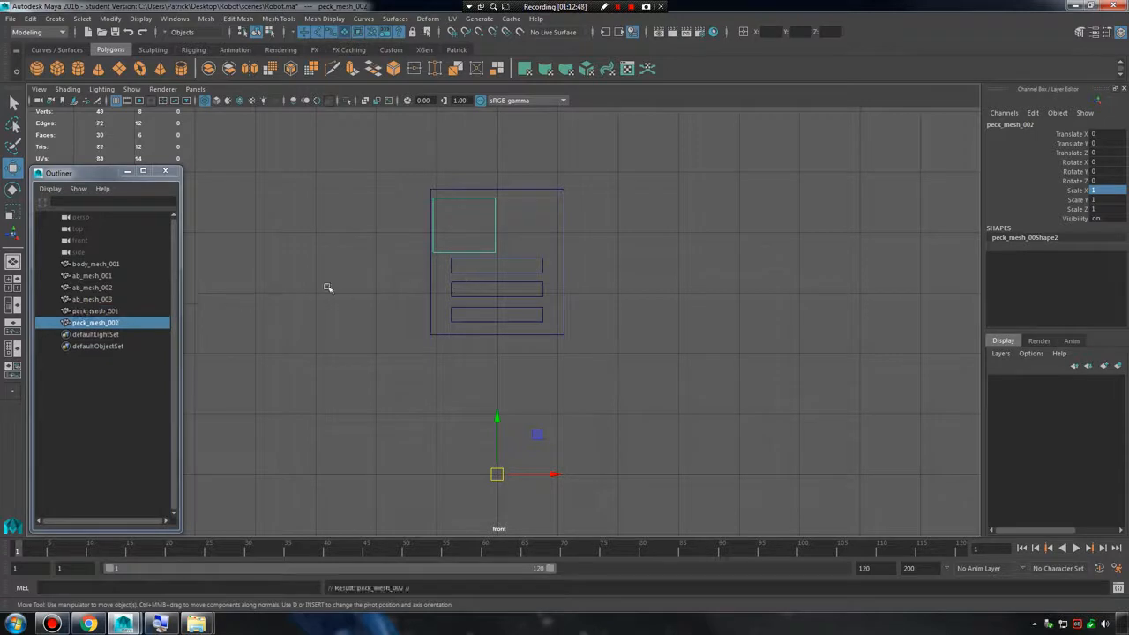
left_click(1117, 192)
type("-1")
key("Return")
left_click(542, 417)
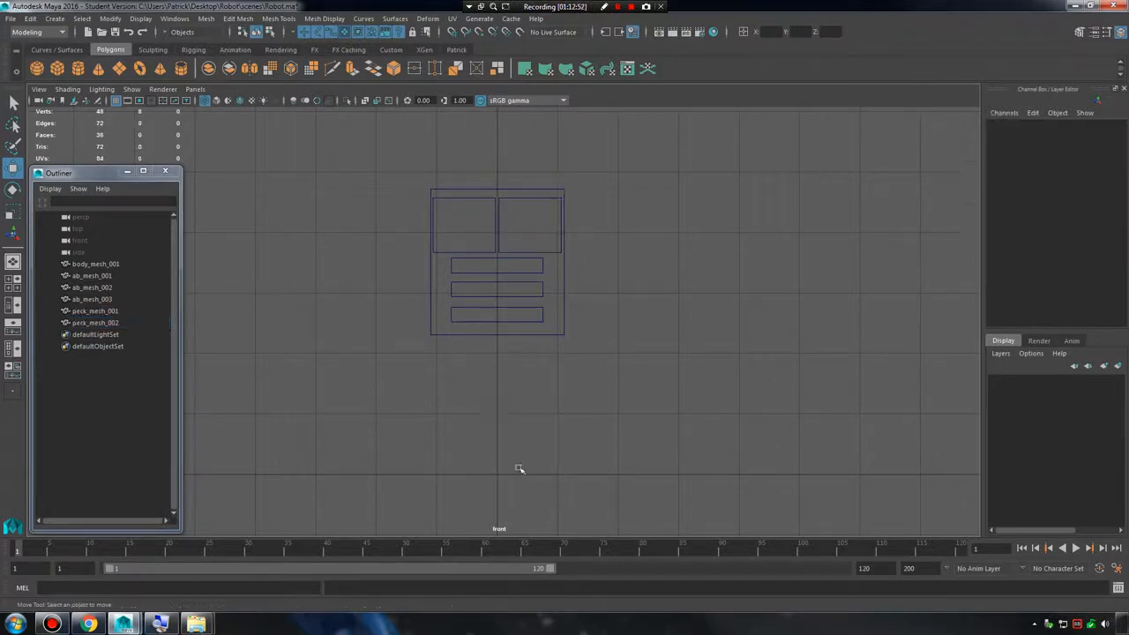
Select both chest plates and switch to the full-size perspective view.
left_click_drag(469, 457, 539, 509)
left_click_drag(489, 217, 520, 225)
key("space")
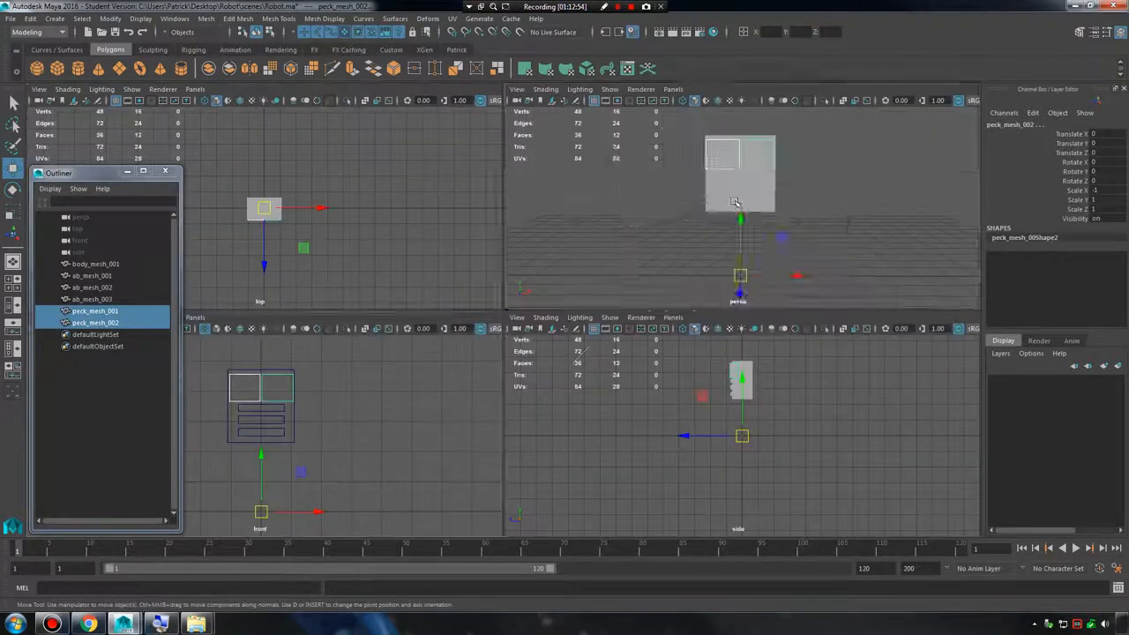
key("space")
Examine the mirrored chest plates on the robot body from several angles in the perspective view.
left_click_drag(727, 236, 676, 275, "alt")
left_click(676, 274)
right_click_drag(676, 274, 701, 330, "alt")
middle_click_drag(701, 330, 691, 407, "alt")
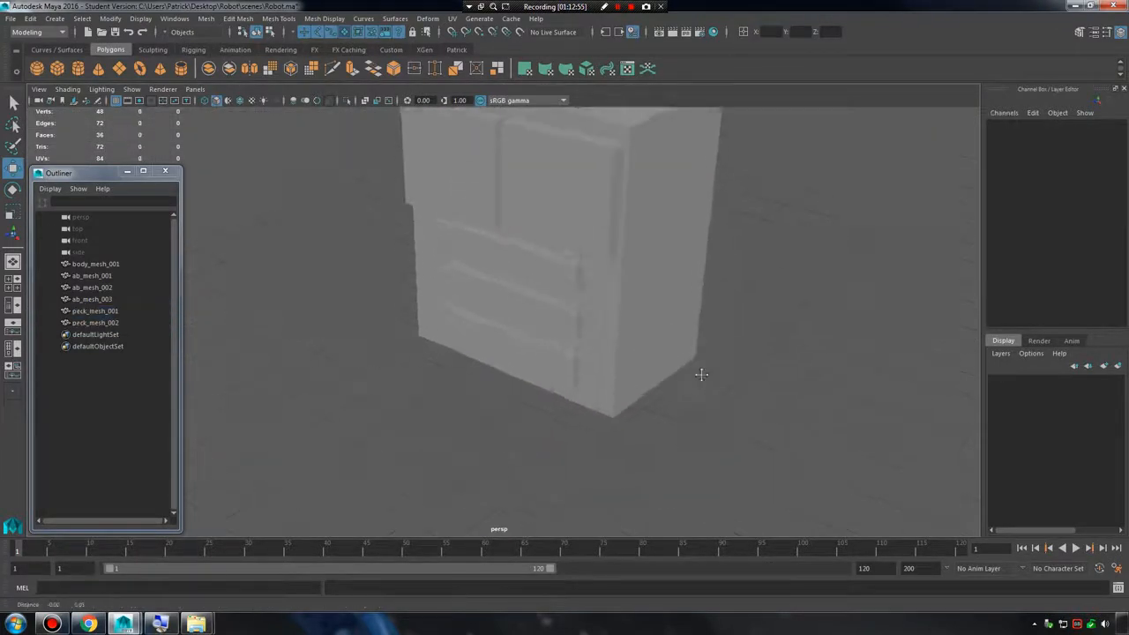
left_click_drag(675, 401, 673, 315, "alt")
right_click_drag(673, 315, 675, 294, "alt")
left_click_drag(675, 294, 736, 378, "alt")
right_click_drag(735, 378, 716, 329, "alt")
left_click_drag(715, 330, 598, 311, "alt")
right_click_drag(598, 311, 643, 347, "alt")
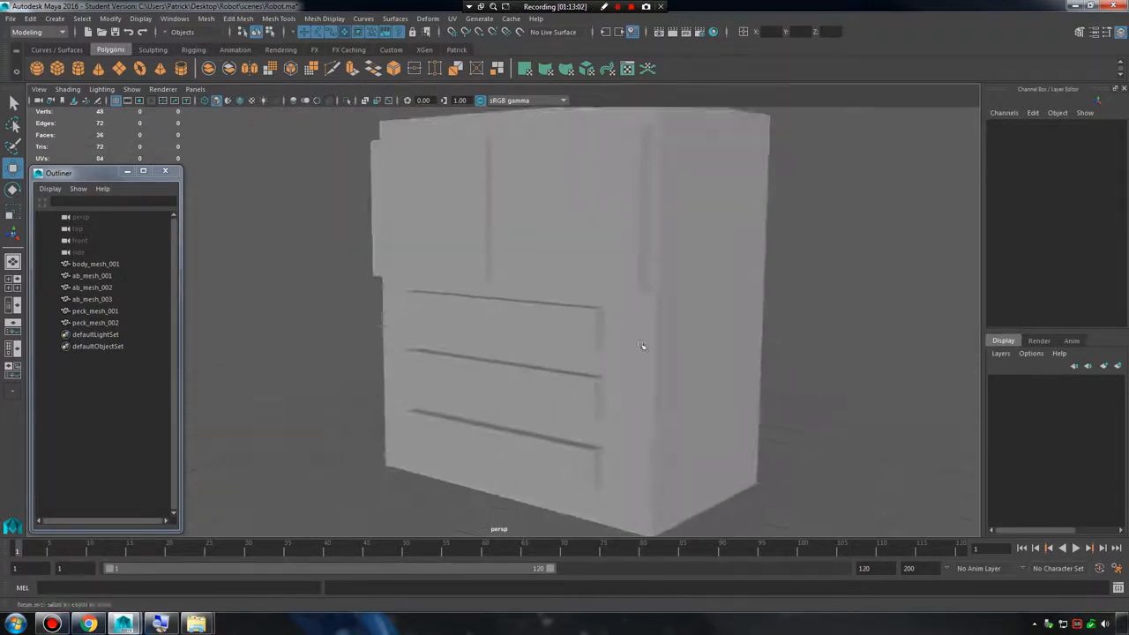
left_click_drag(643, 347, 731, 340, "alt")
right_click_drag(731, 341, 604, 291, "alt")
Select the original chest plate peck_mesh_001 in the perspective view.
left_click(561, 271)
middle_click_drag(610, 423, 549, 309, "alt")
left_click(468, 175)
left_click_drag(422, 366, 566, 484)
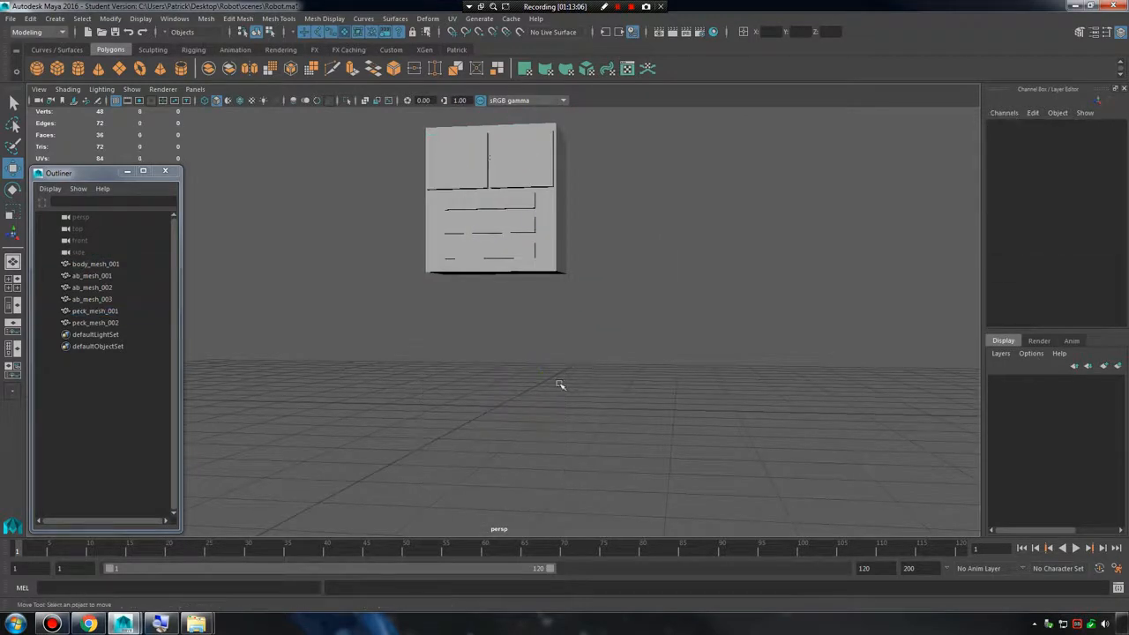
left_click(458, 152)
middle_click_drag(533, 321, 541, 394, "alt")
right_click_drag(541, 393, 559, 409, "alt")
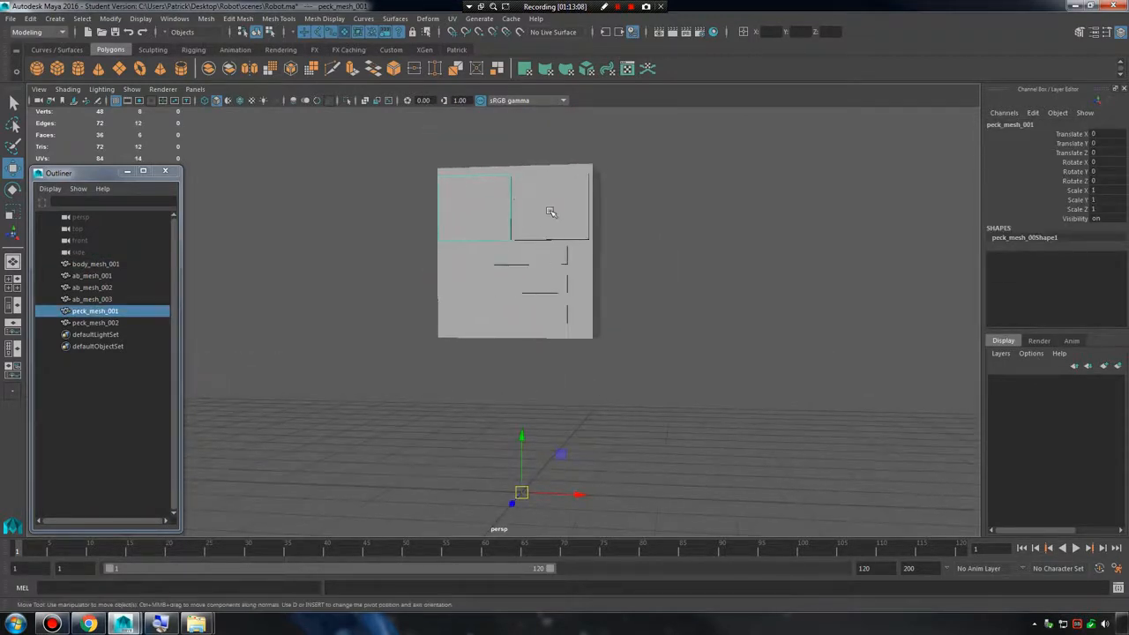
Add the mirrored chest plate to the selection and centre the pivots of both chest plates.
left_click(552, 211, "shift")
left_click_drag(612, 335, 595, 356, "alt")
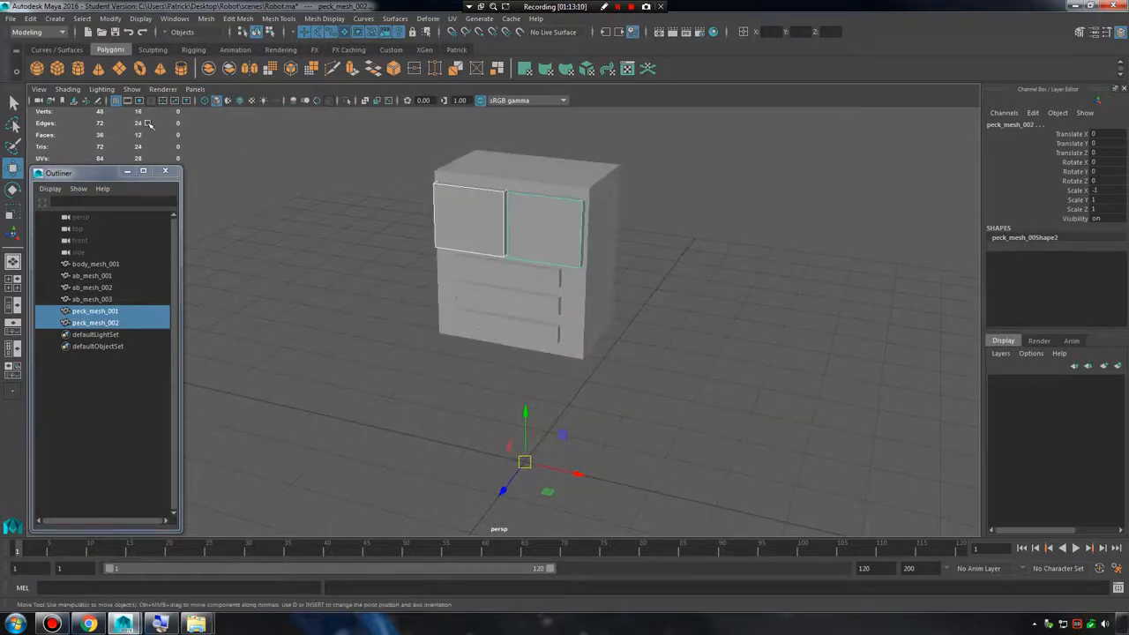
left_click(110, 19)
left_click(162, 95)
middle_click_drag(667, 304, 650, 378, "alt")
right_click_drag(649, 377, 809, 415, "alt")
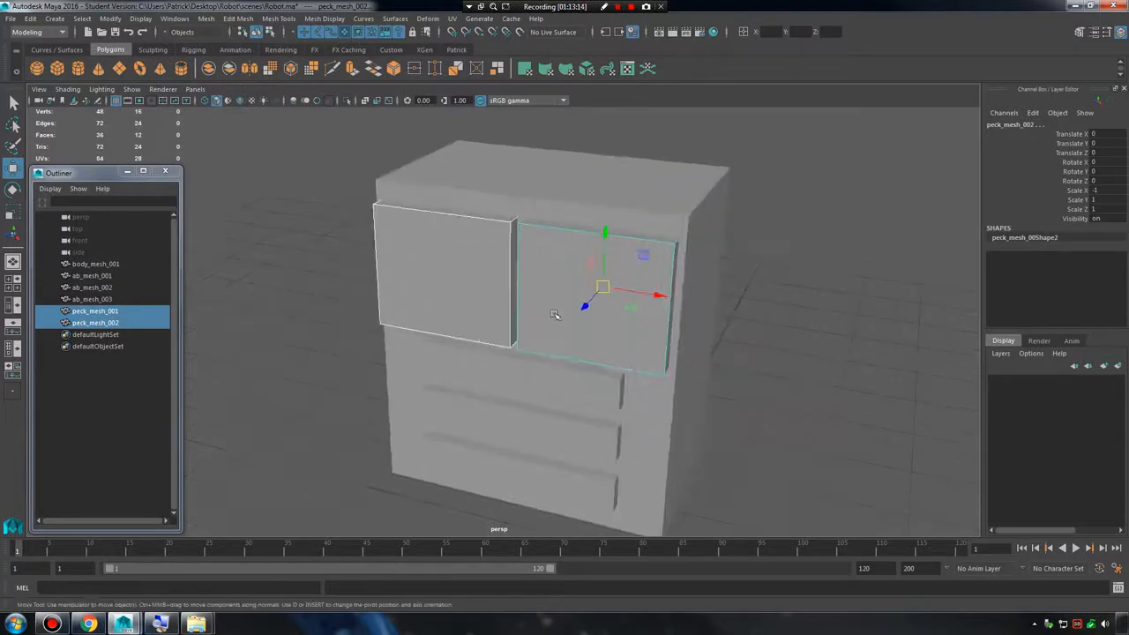
Check the pivot position of each chest plate and examine the torso from both sides.
left_click(561, 314)
left_click(639, 271)
left_click(486, 267)
left_click(609, 285)
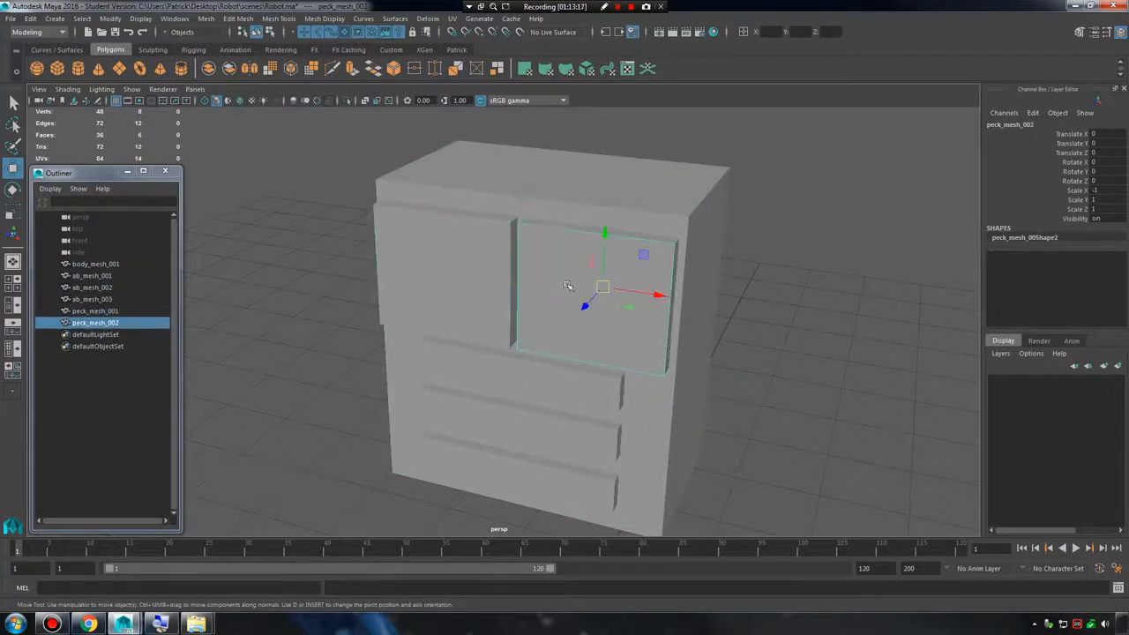
left_click(467, 282)
left_click_drag(604, 317, 731, 312, "alt")
left_click(814, 340)
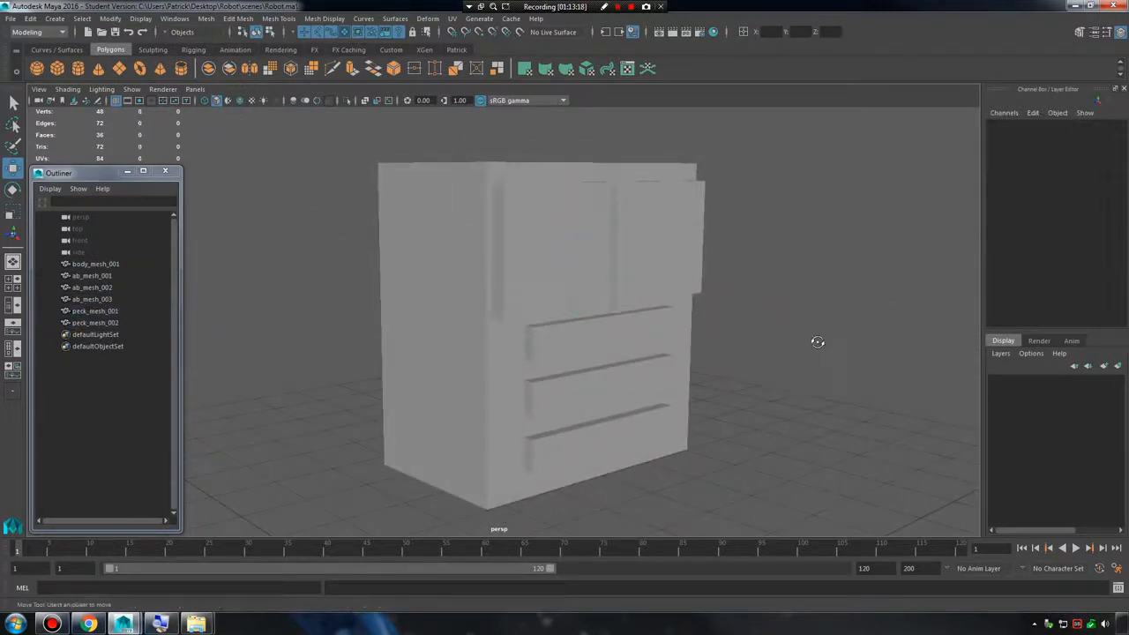
left_click_drag(814, 340, 694, 346, "alt")
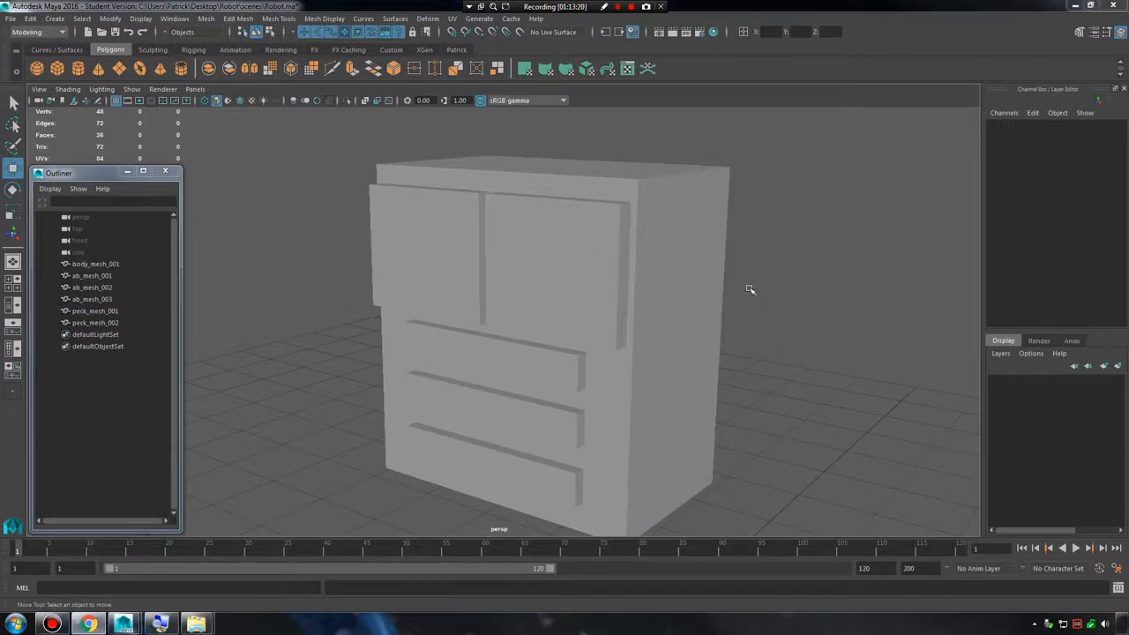
left_click_drag(747, 293, 800, 289, "alt")
Create a polygon cylinder and move it up beside the body, to about Translate X 1.165 and Translate Y 3.756.
left_click(53, 19)
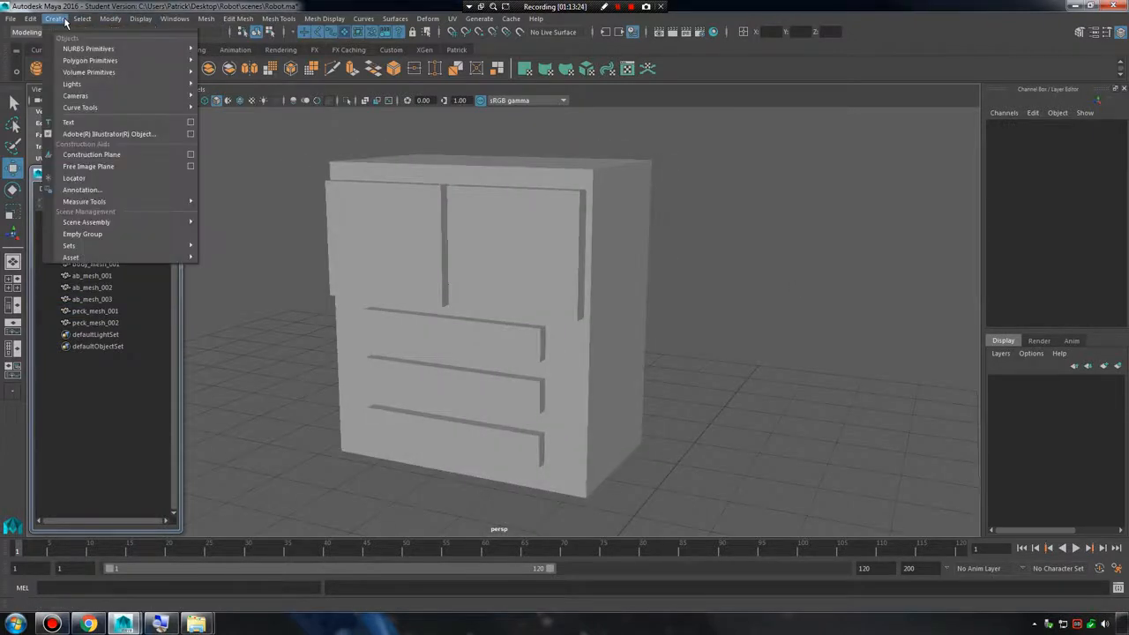
mouse_move(97, 60)
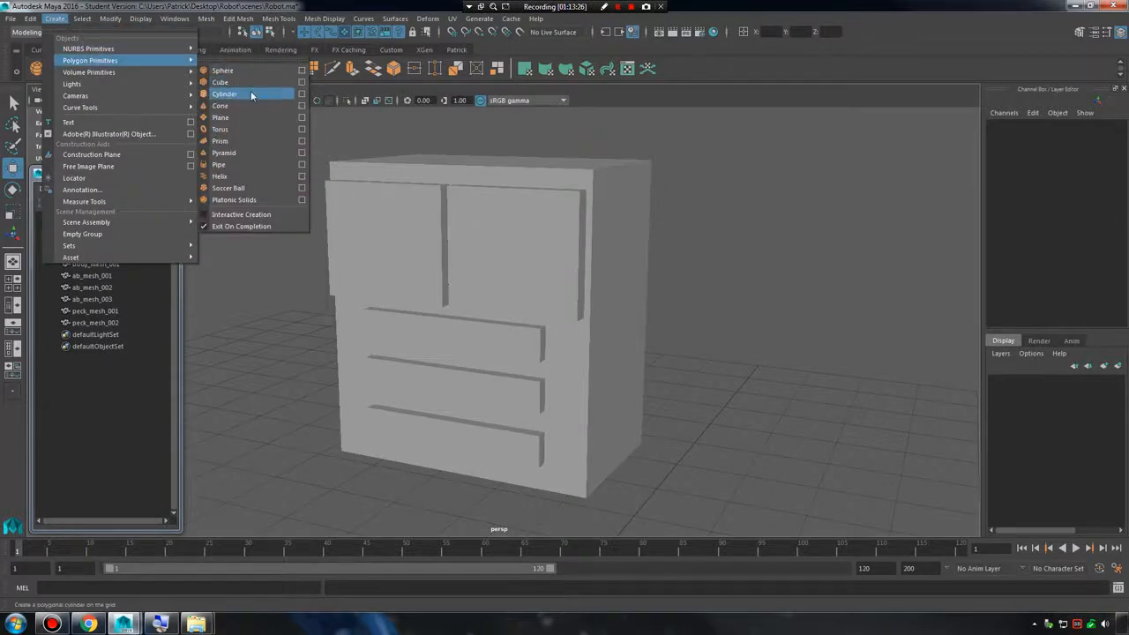
left_click(282, 95)
left_click_drag(518, 269, 496, 301, "alt")
right_click_drag(622, 337, 521, 391, "alt")
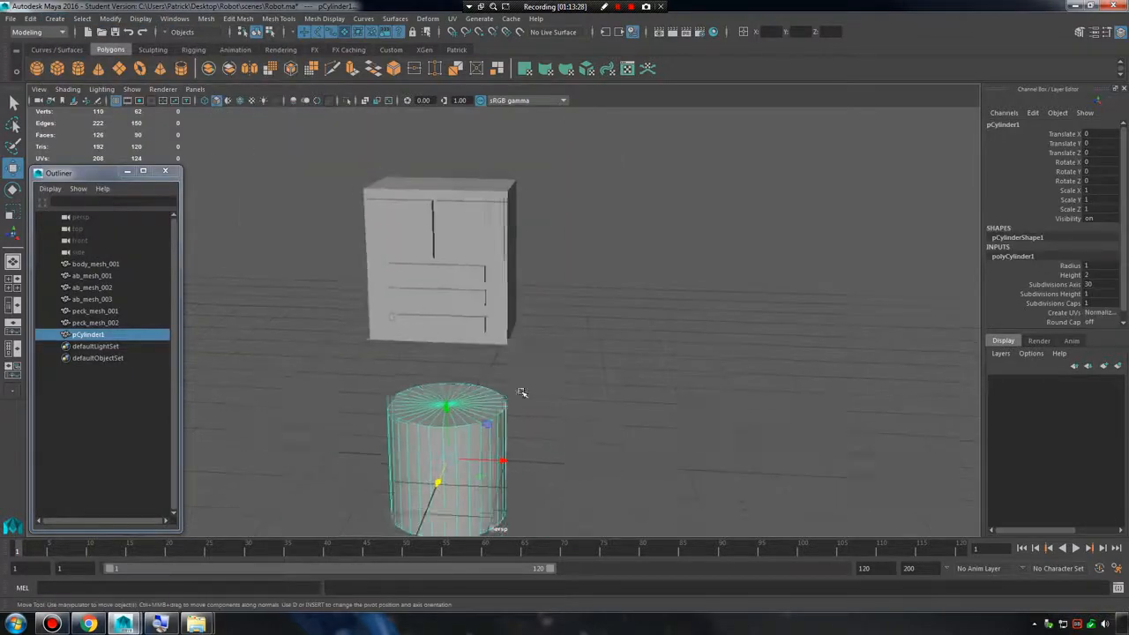
middle_click_drag(521, 391, 531, 386, "alt")
left_click_drag(473, 347, 472, 308)
left_click_drag(514, 126, 514, 122)
left_click_drag(514, 122, 516, 234, "alt")
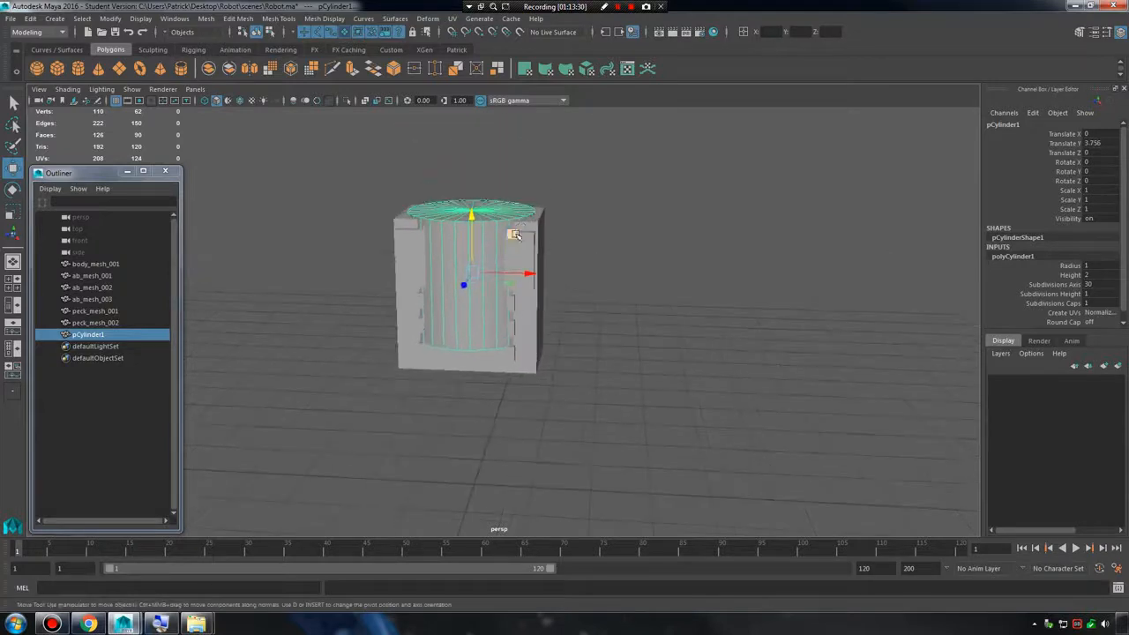
left_click_drag(529, 277, 603, 284)
Rotate the cylinder onto its side with Rotate Z set to -90.
key("r")
key("e")
right_click_drag(579, 290, 692, 269, "alt")
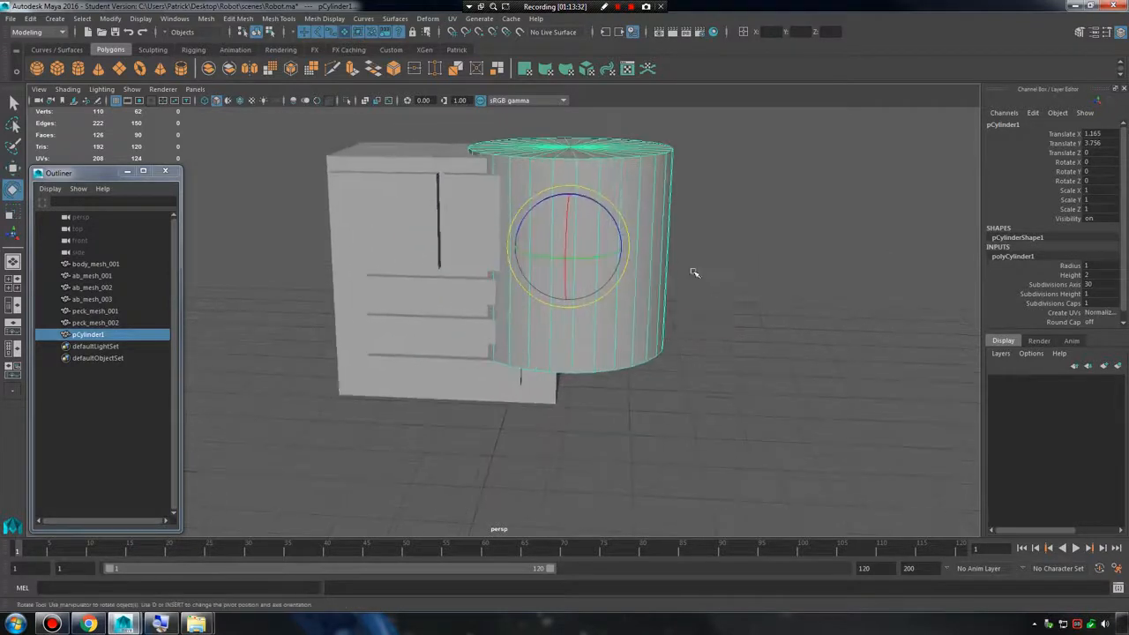
middle_click_drag(674, 270, 619, 340, "alt")
right_click_drag(619, 341, 695, 368, "alt")
left_click_drag(551, 263, 687, 274)
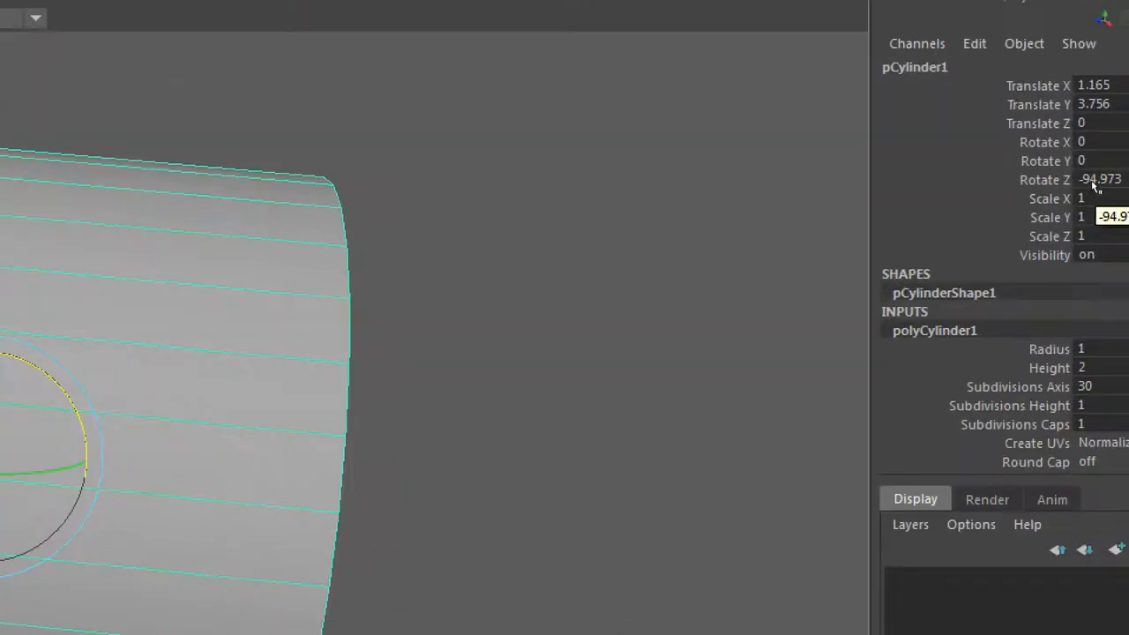
double_click(1102, 180)
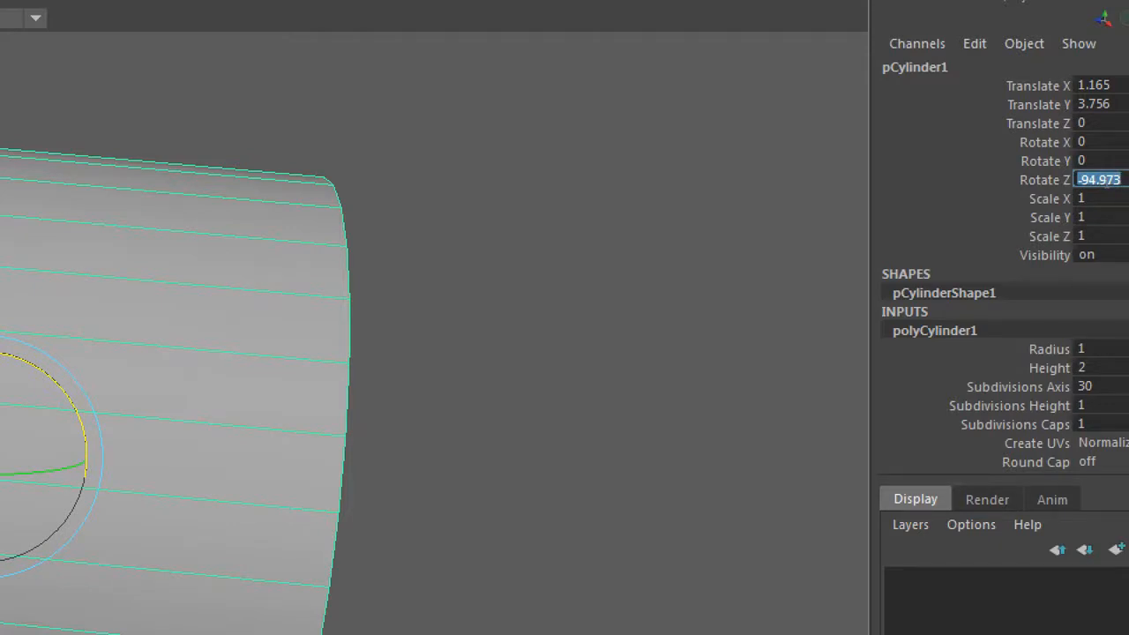
type("-90")
key("Return")
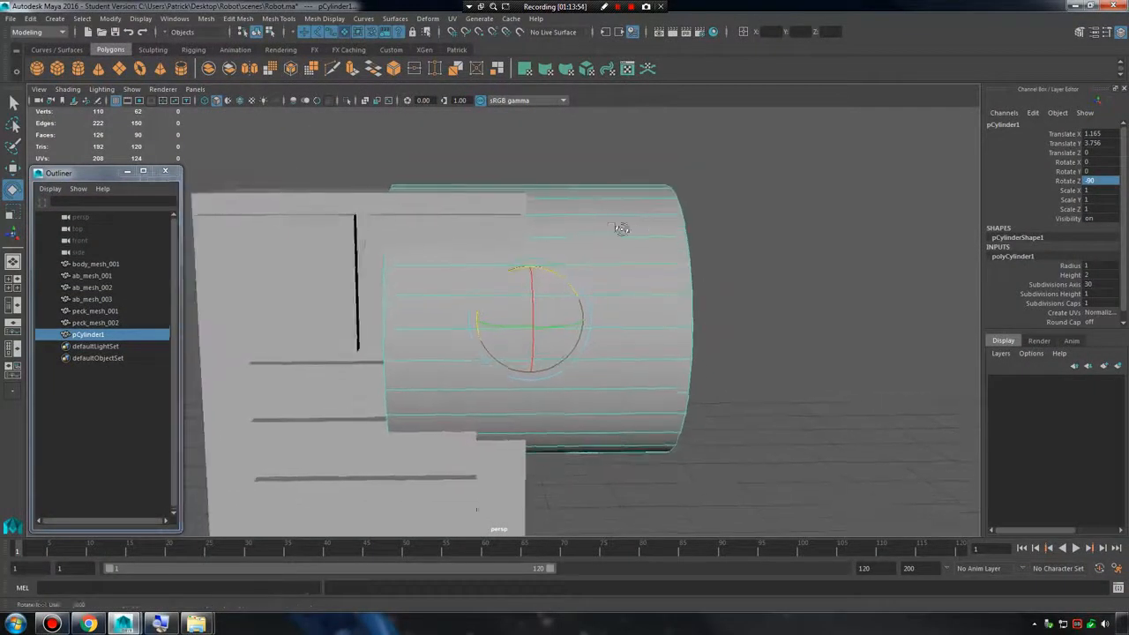
Scale the cylinder down uniformly to about 0.052 for use as a rivet.
key("r")
left_click_drag(539, 339, 318, 324)
key("f")
scroll(476, 278, "down", 5)
left_click_drag(482, 266, 534, 263, "alt")
Move the small cylinder against the side of the body, at about Translate X 1.09 and Translate Y 3.613.
key("w")
left_click_drag(556, 323, 608, 295)
middle_click_drag(608, 295, 690, 346, "alt")
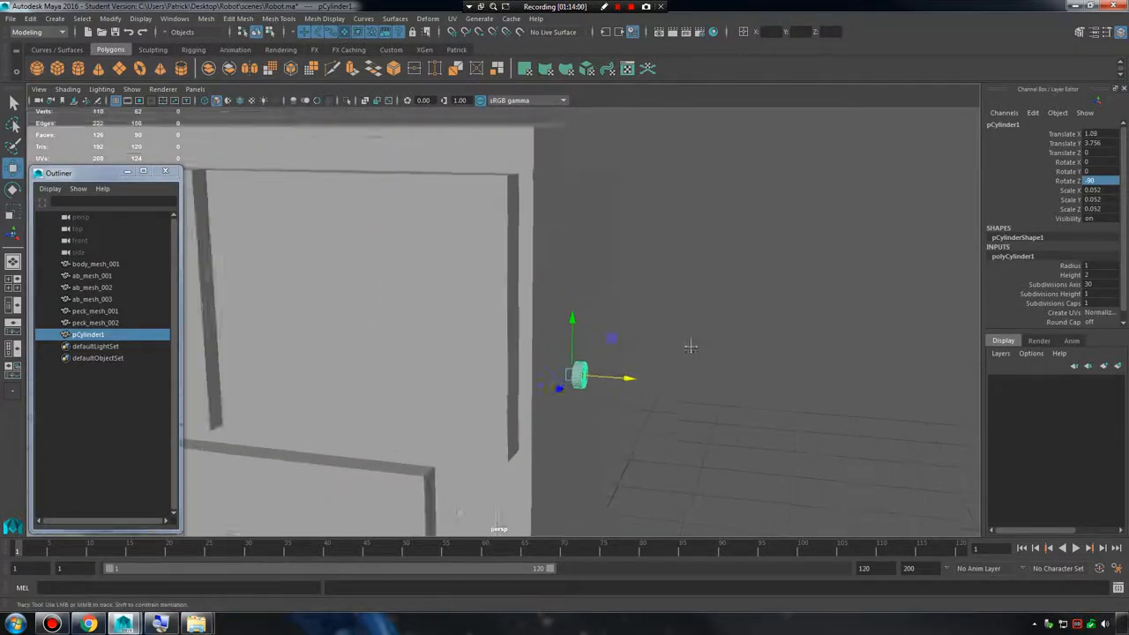
scroll(691, 347, "down", 3)
left_click_drag(690, 346, 593, 334, "alt")
middle_click_drag(592, 334, 590, 219, "alt")
left_click_drag(567, 206, 569, 220)
left_click_drag(582, 230, 567, 247, "alt")
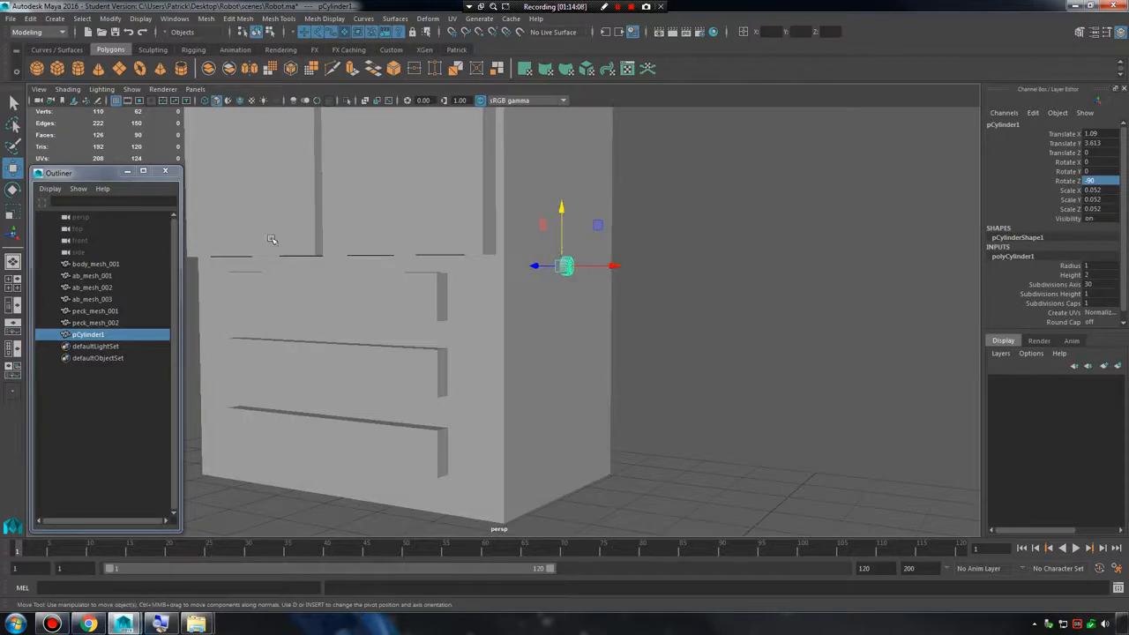
Rename the cylinder rivet_mesh_001 and freeze its transformations.
double_click(104, 338)
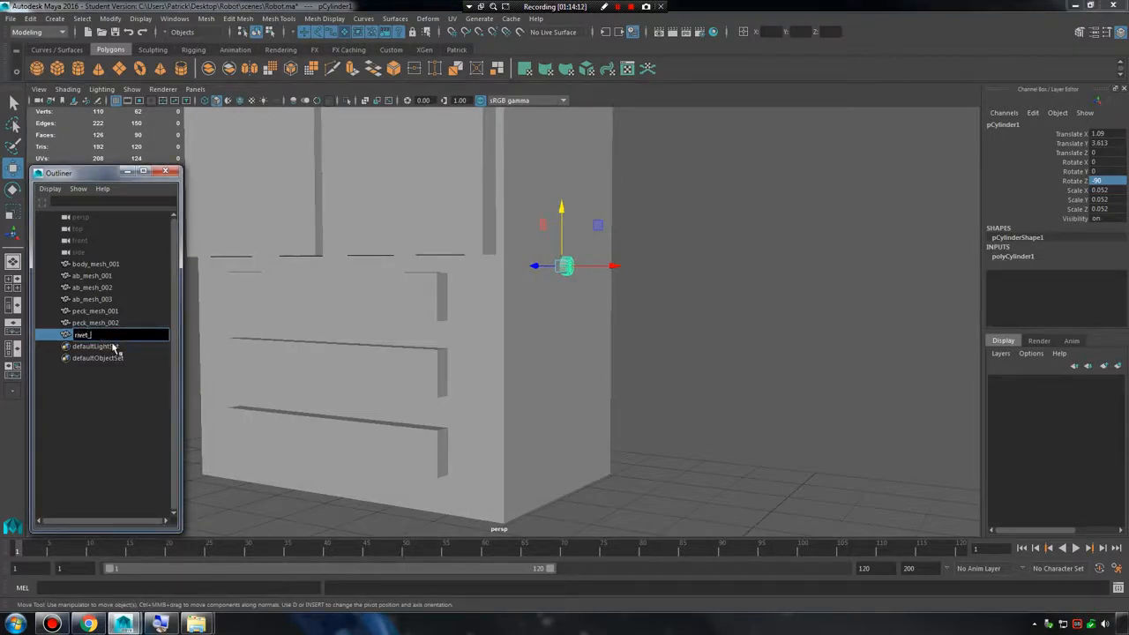
type("rivet_mesh_001")
key("Return")
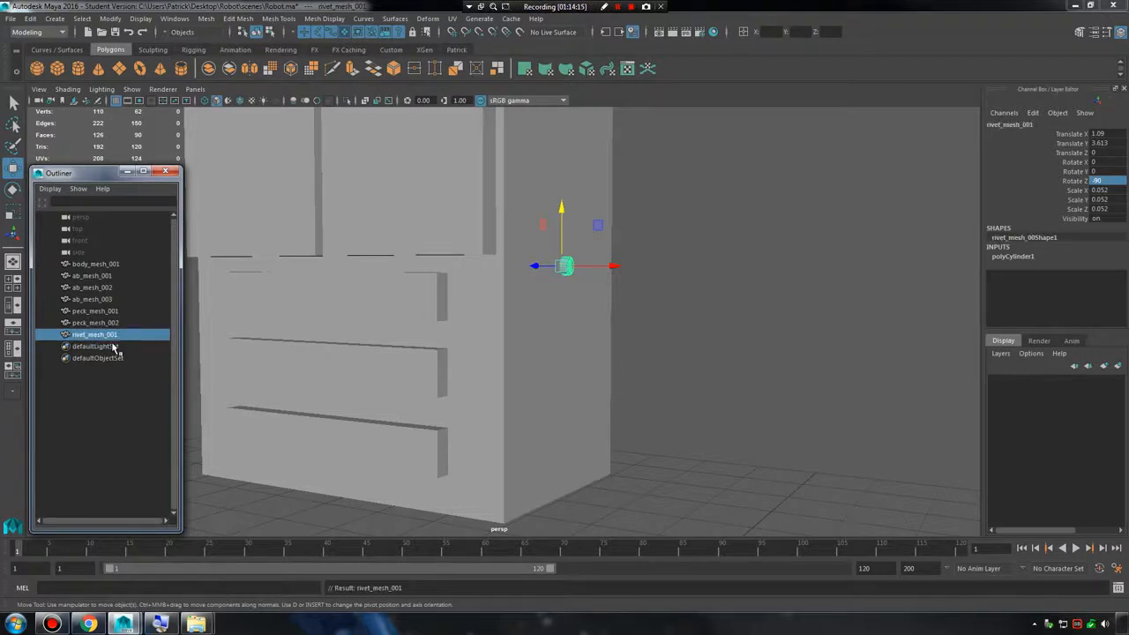
left_click(155, 23)
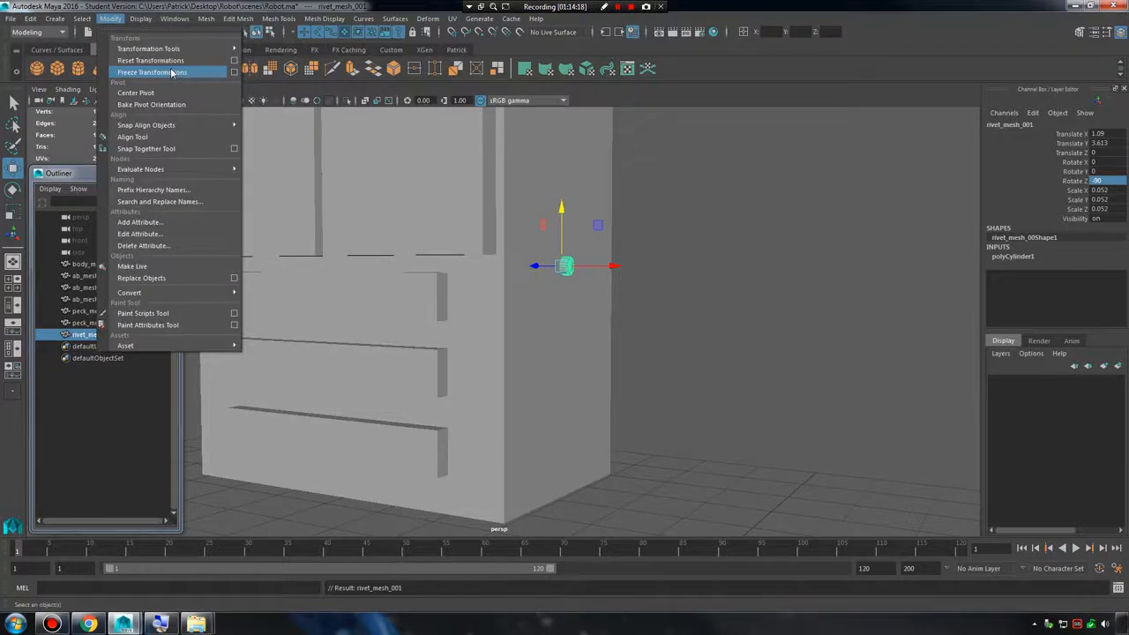
left_click(154, 73)
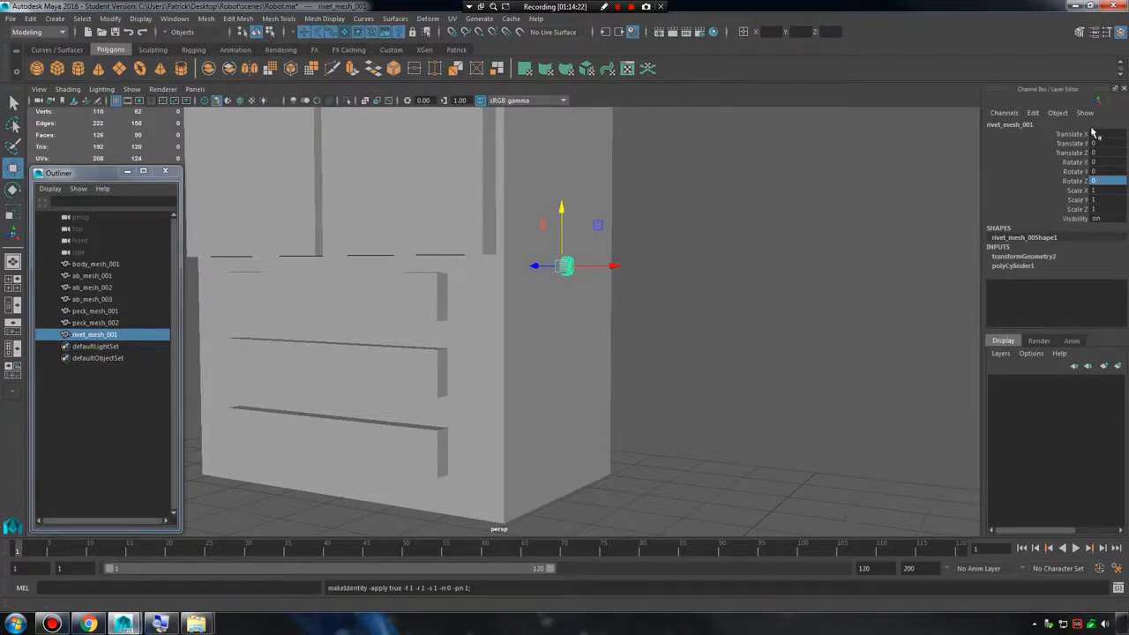
Set the Duplicate Special options for the rivet to 5 copies with a Y translation of -0.5.
left_click(30, 18)
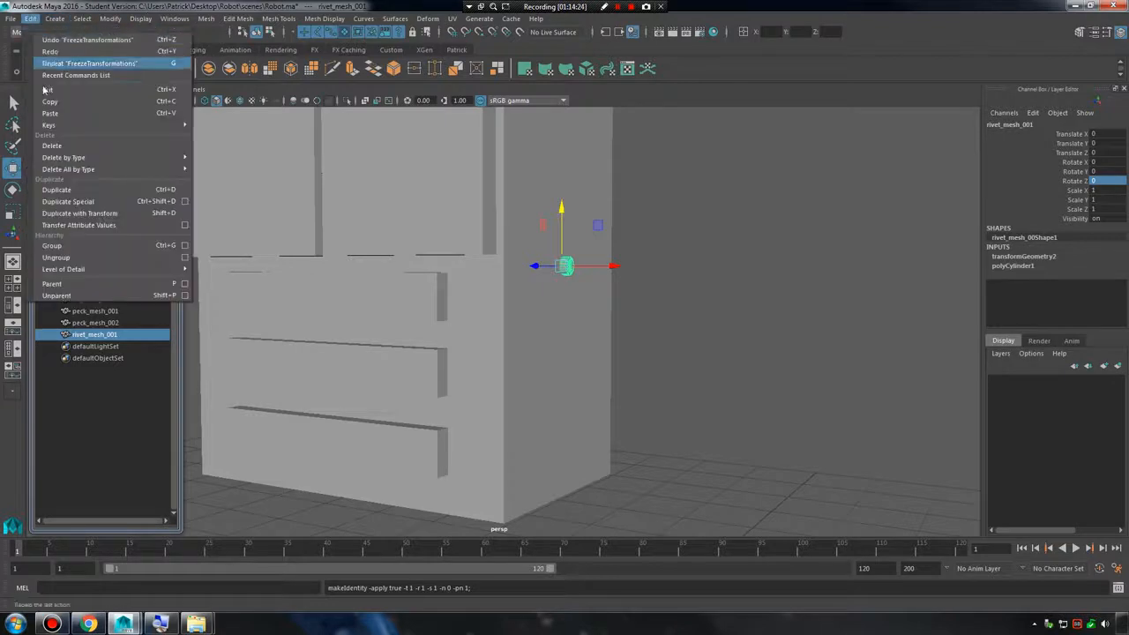
left_click(184, 201)
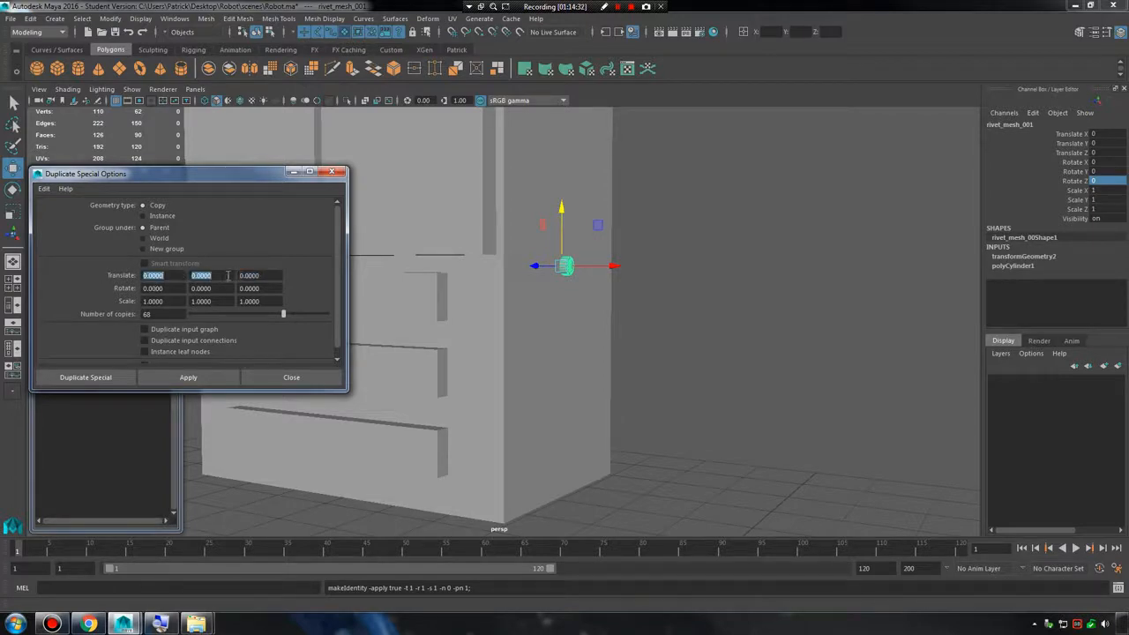
right_click_drag(538, 294, 710, 307, "alt")
left_click_drag(709, 307, 654, 275, "alt")
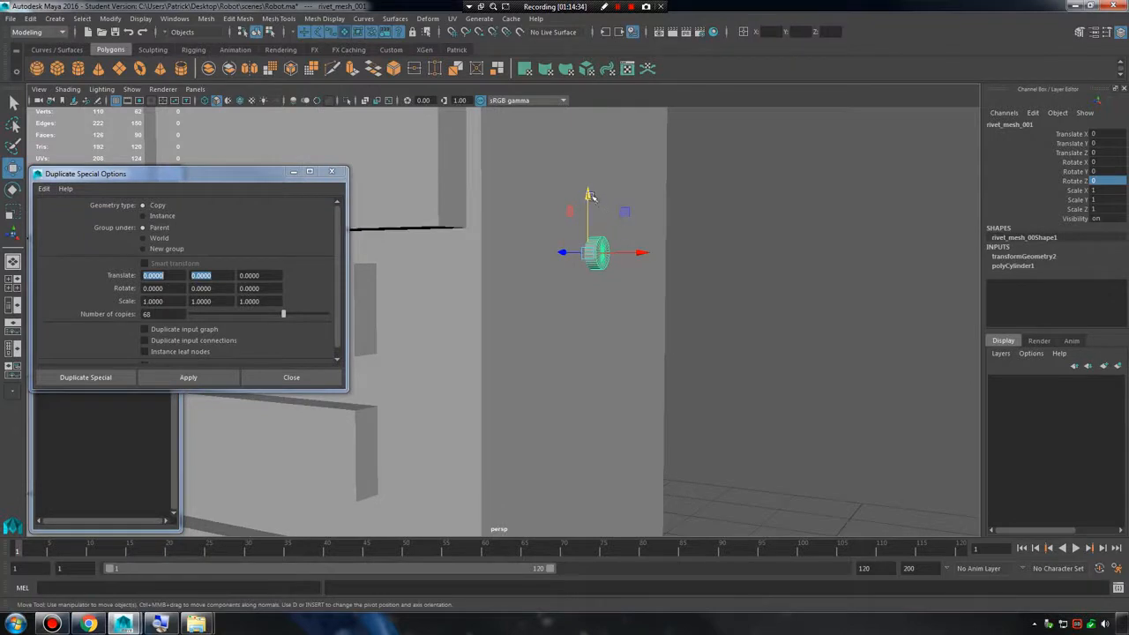
left_click_drag(591, 196, 591, 287)
key("ctrl+z")
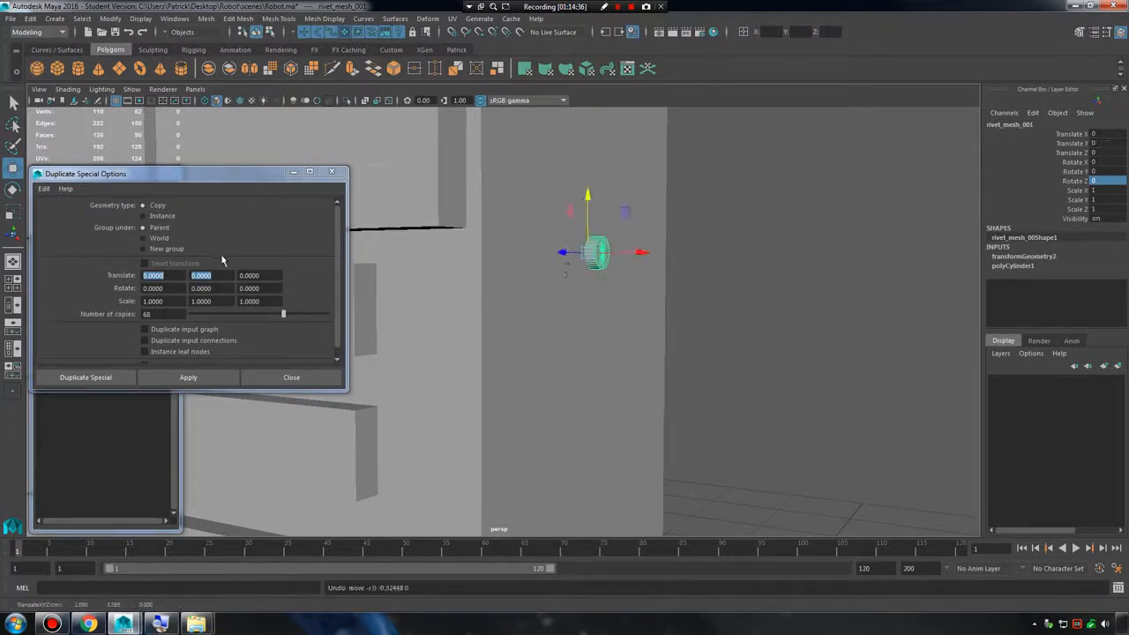
left_click(220, 274)
type("-0.")
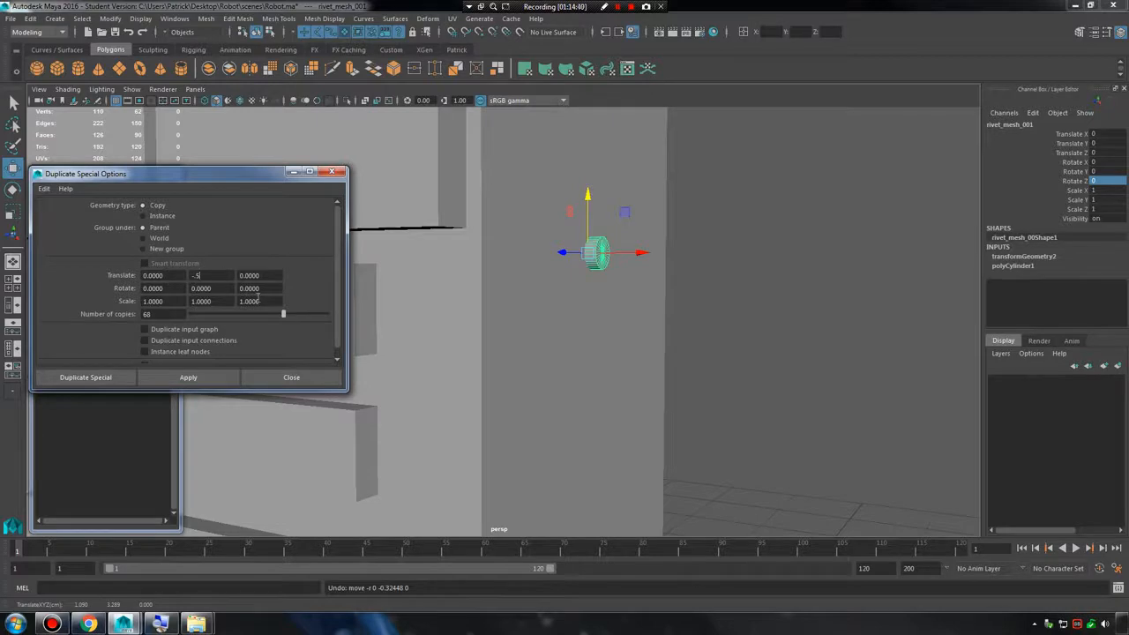
type("5")
middle_click_drag(600, 255, 594, 239, "alt")
right_click_drag(594, 239, 655, 273, "alt")
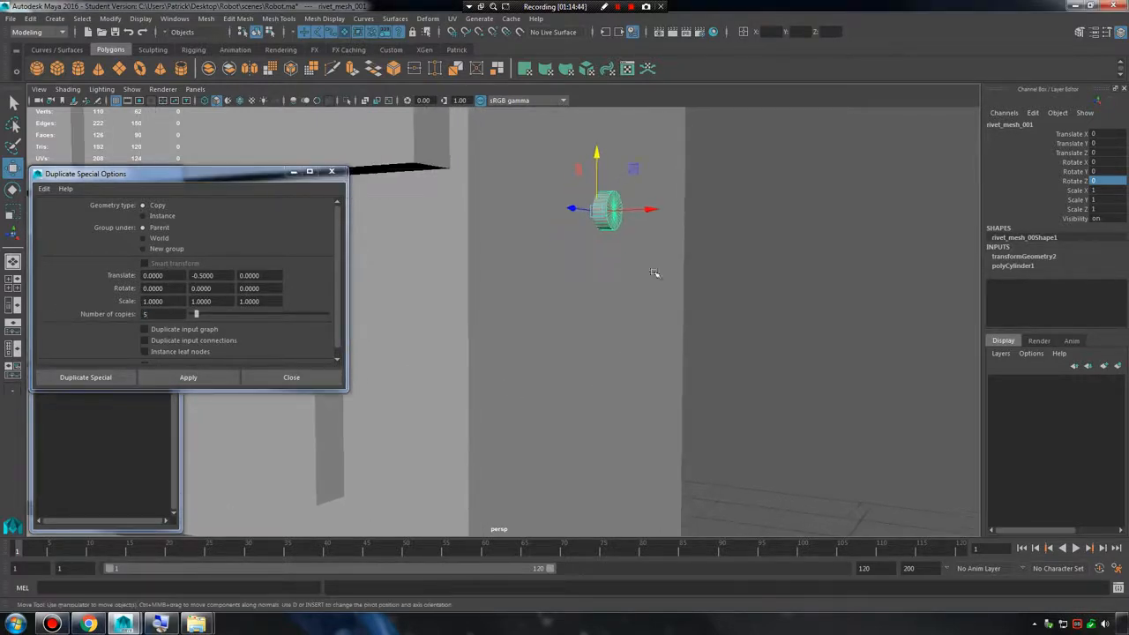
Try duplicating the rivet down the body's side with the -0.5 spacing, and undo the copies.
middle_click_drag(604, 211, 595, 241, "alt")
left_click_drag(587, 180, 588, 304)
key("ctrl+z")
left_click(180, 380)
right_click_drag(646, 352, 591, 338, "alt")
left_click_drag(591, 337, 625, 302, "alt")
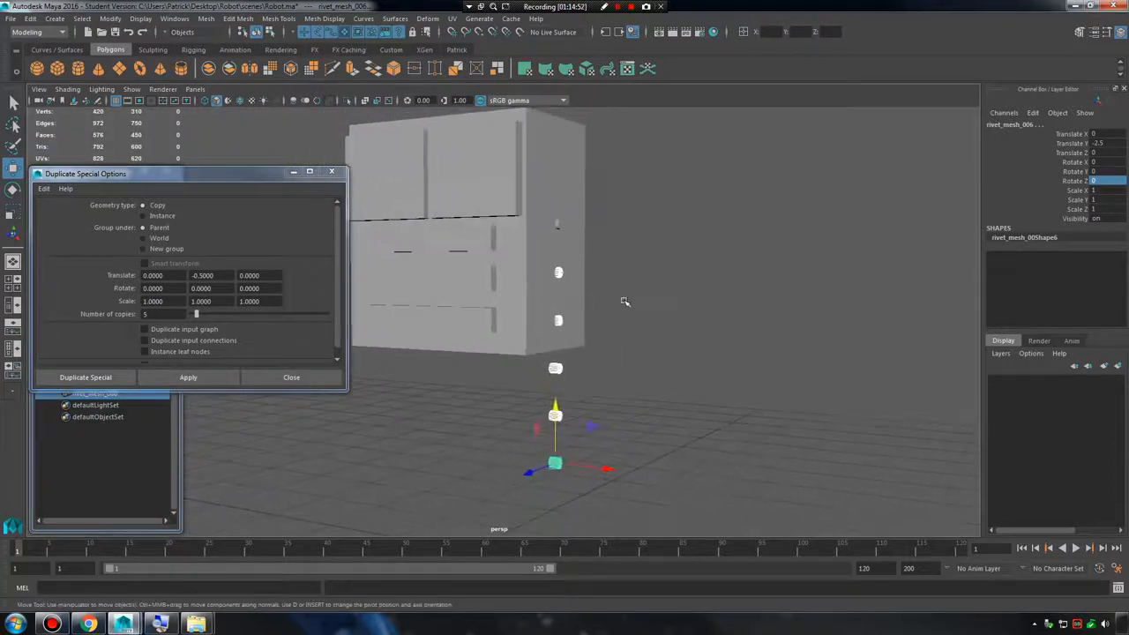
right_click_drag(624, 303, 704, 286, "alt")
left_click_drag(705, 286, 731, 308, "alt")
right_click_drag(703, 312, 664, 304, "alt")
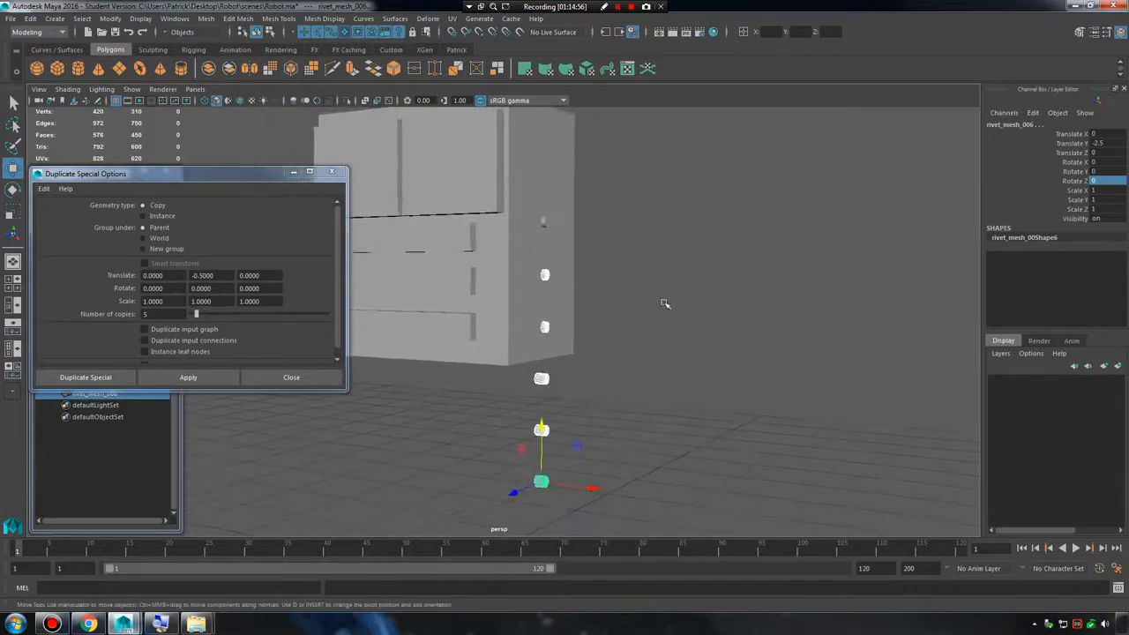
key("ctrl+z")
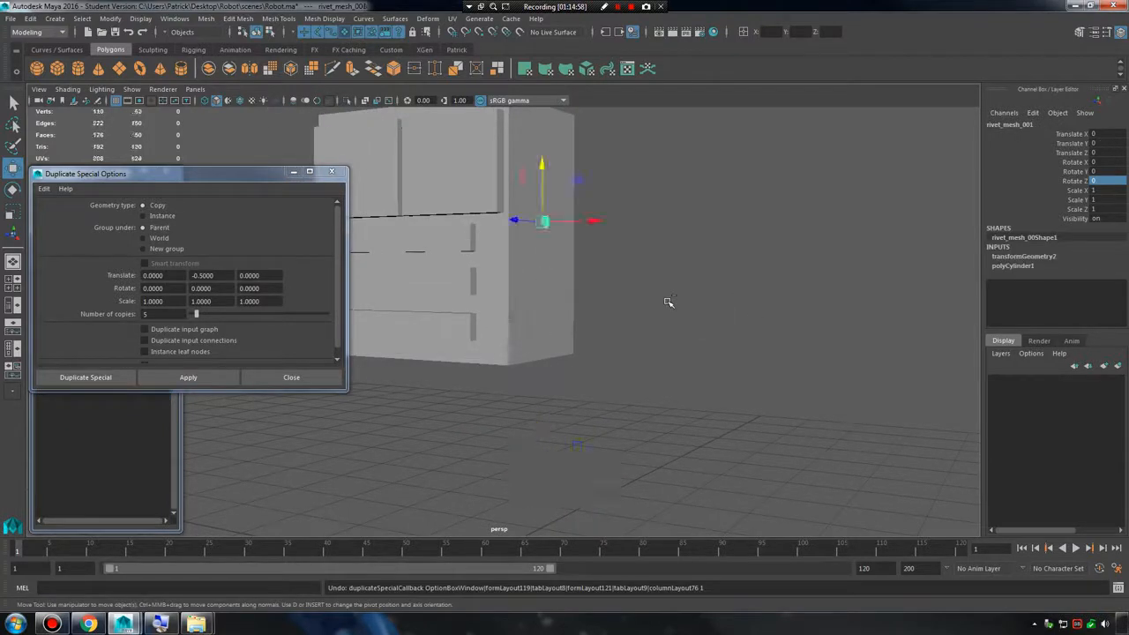
Set the Duplicate Special Y translation to -0.25 and create the five rivet copies down the body's side.
right_click_drag(533, 275, 665, 355, "alt")
middle_click_drag(665, 355, 538, 304, "alt")
right_click_drag(538, 304, 577, 302, "alt")
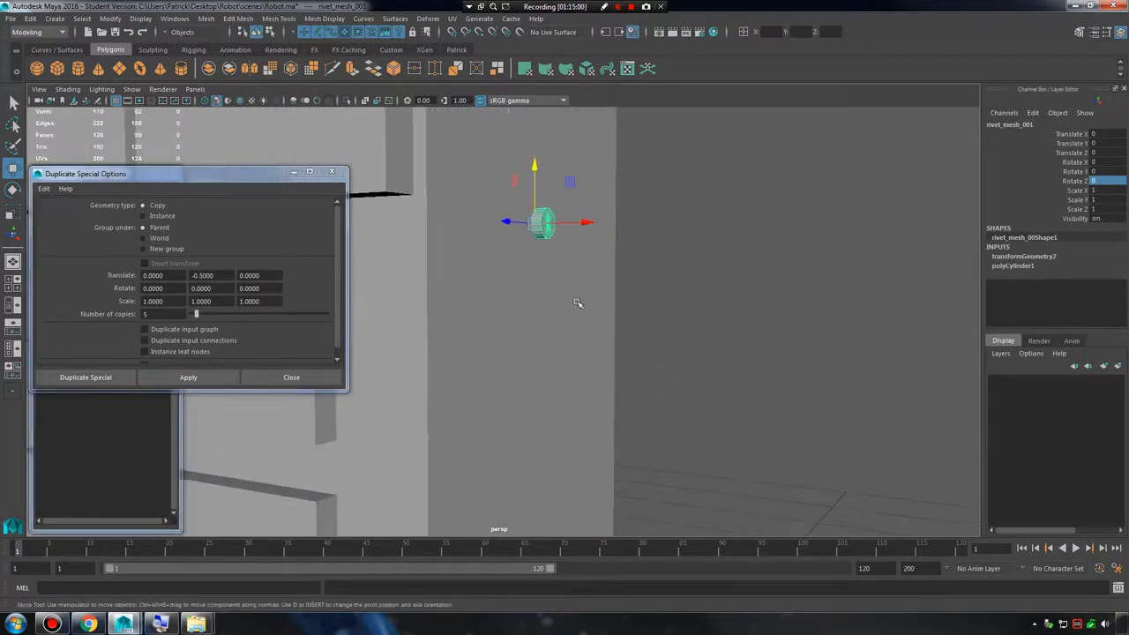
left_click_drag(215, 277, 153, 276)
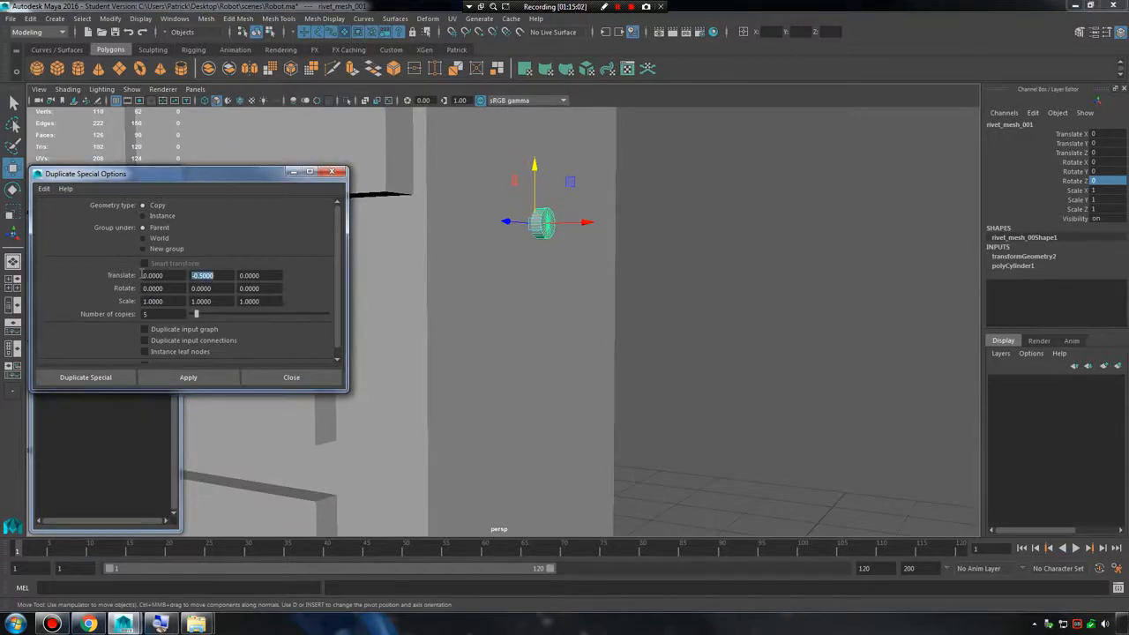
left_click(188, 378)
right_click_drag(617, 342, 521, 324, "alt")
middle_click_drag(521, 325, 528, 298, "alt")
left_click(662, 325)
left_click_drag(711, 354, 598, 321, "alt")
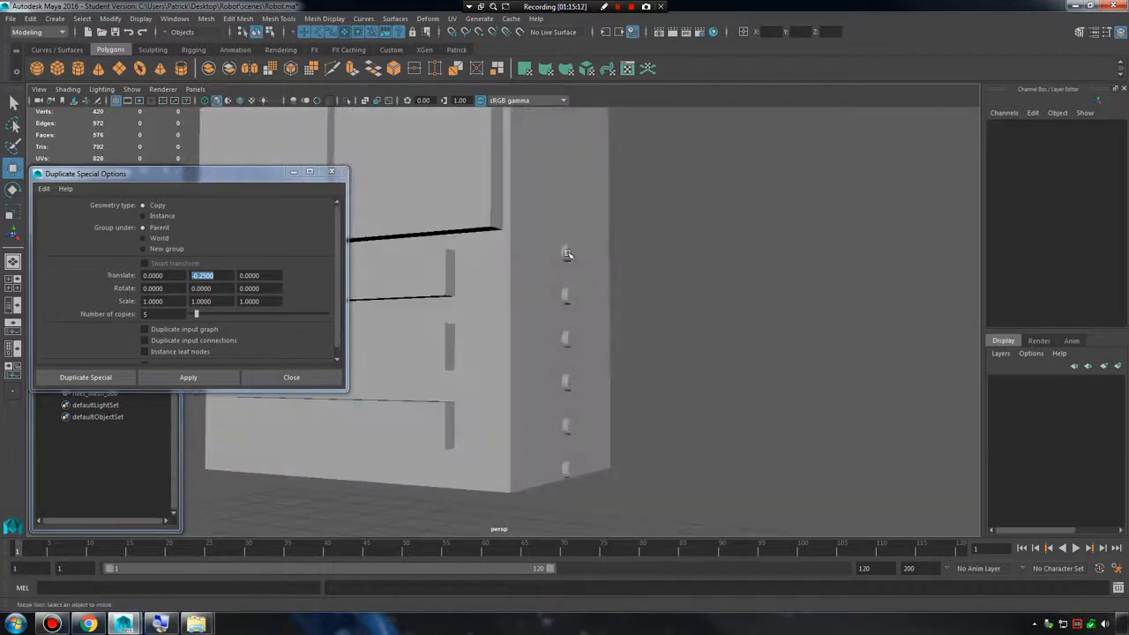
Minimise the Duplicate Special options, select all six rivets and move them up together by about 0.1 in Y.
left_click(293, 172)
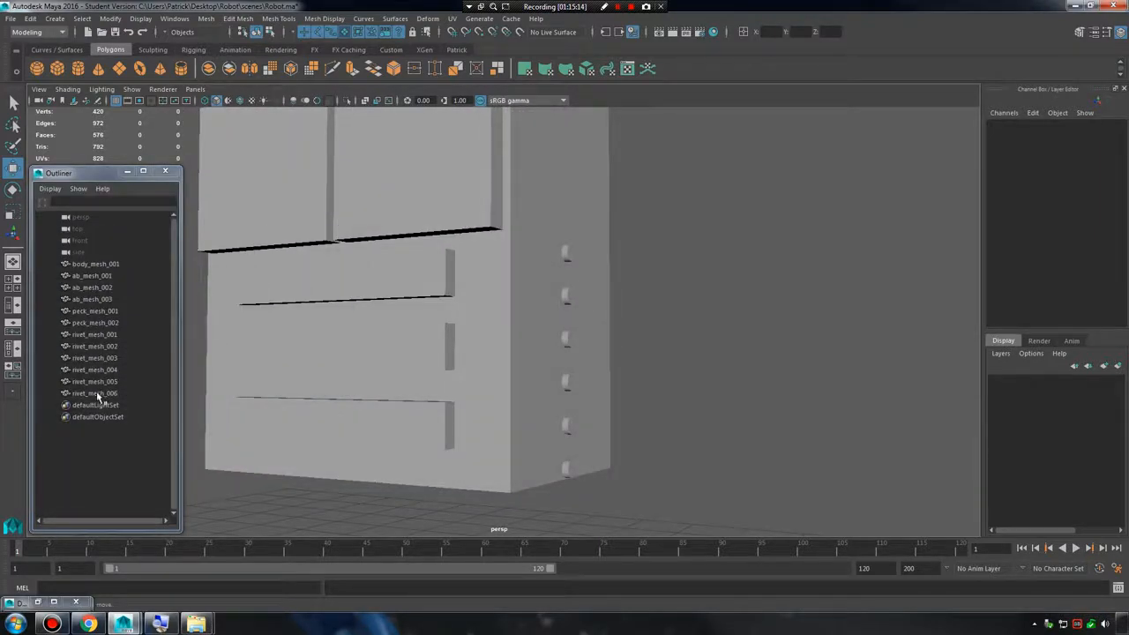
left_click(96, 394)
left_click(95, 336, "shift")
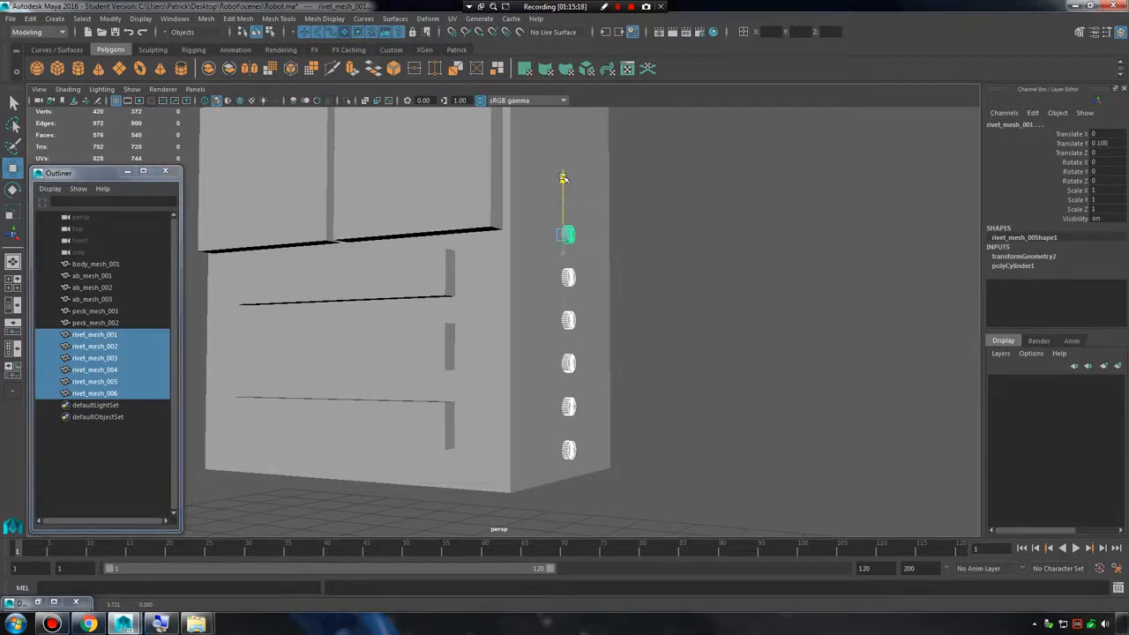
left_click(755, 297)
left_click_drag(756, 297, 655, 371, "alt")
right_click_drag(655, 371, 492, 345, "alt")
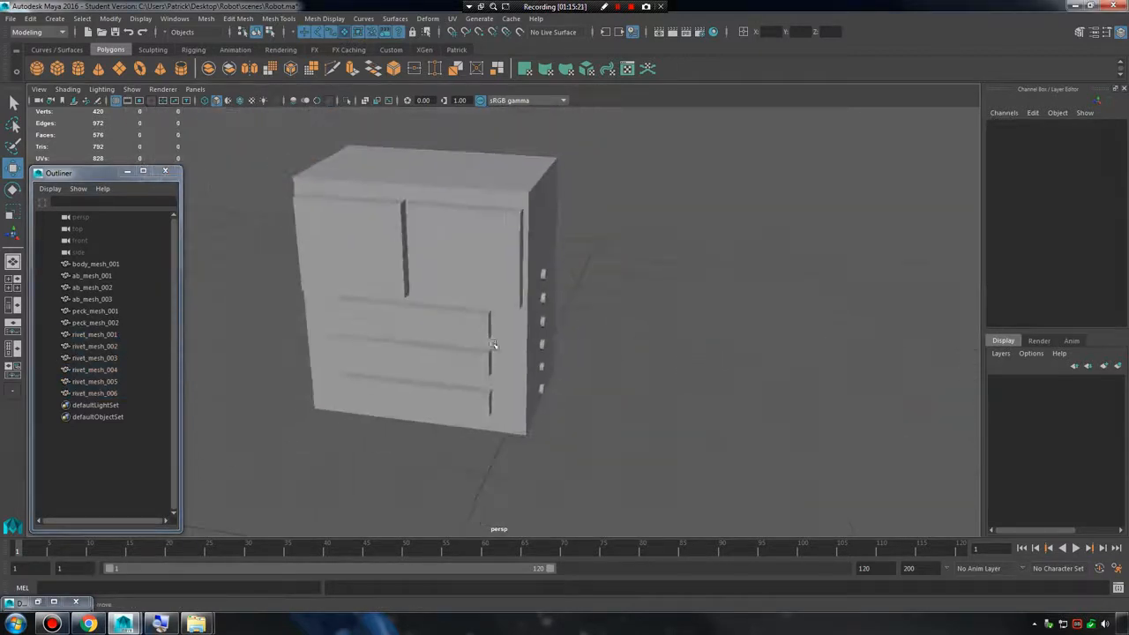
Select all six rivets, freeze their transformations and then reset them so their pivots sit at the world origin.
left_click_drag(101, 336, 97, 396)
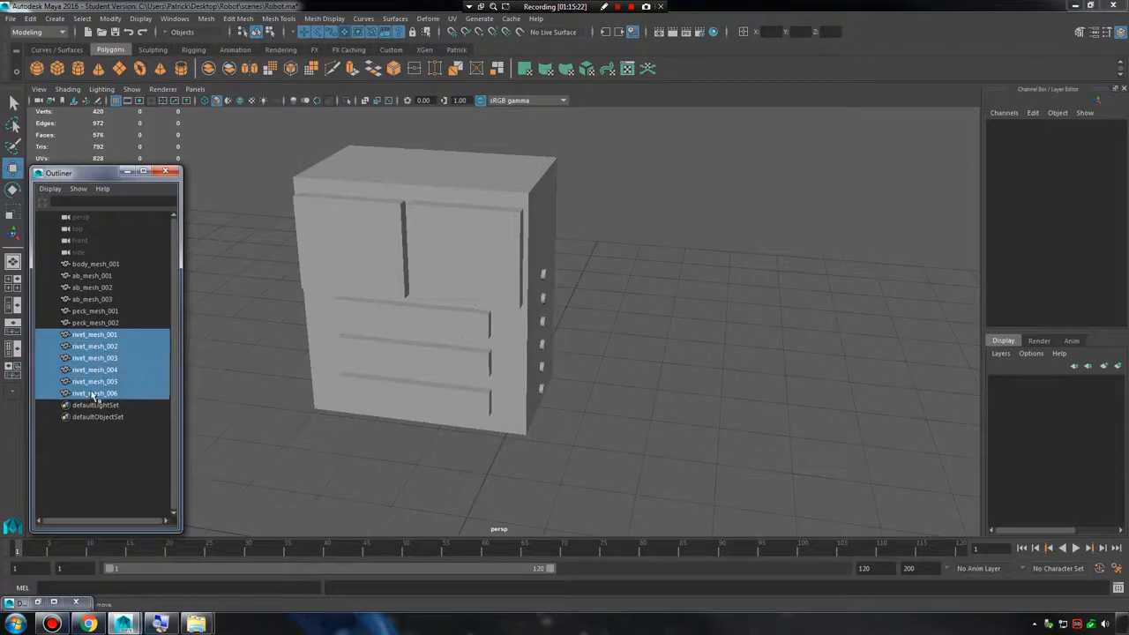
left_click_drag(559, 401, 540, 375, "alt")
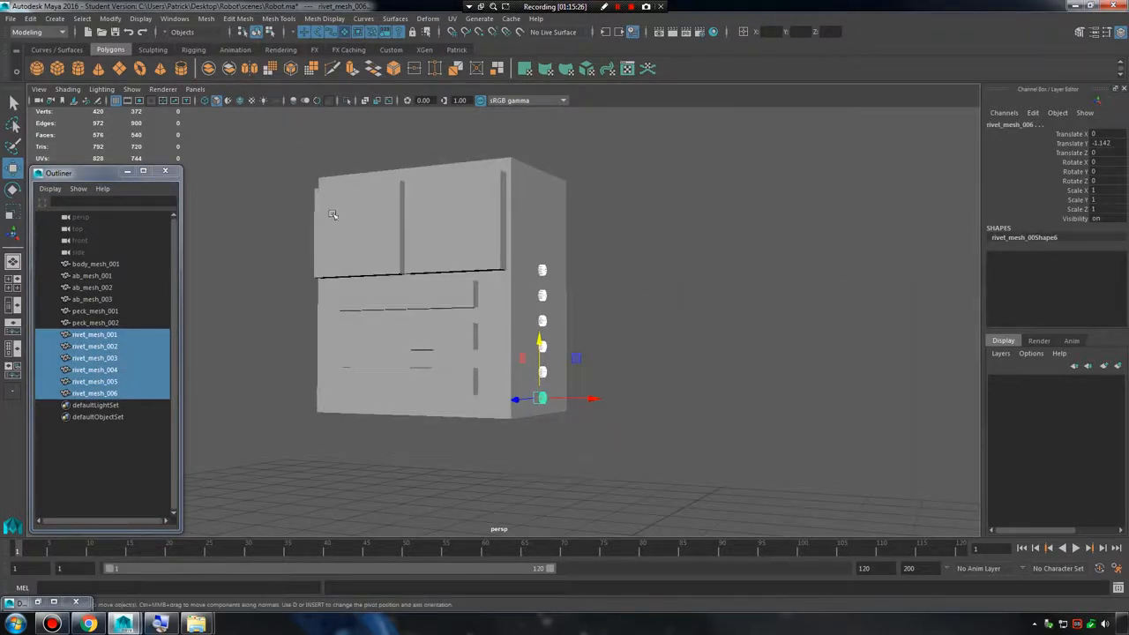
mouse_move(385, 318)
left_mouse_down("alt")
mouse_move(509, 320)
mouse_move(374, 336)
left_mouse_up("alt")
left_click(110, 19)
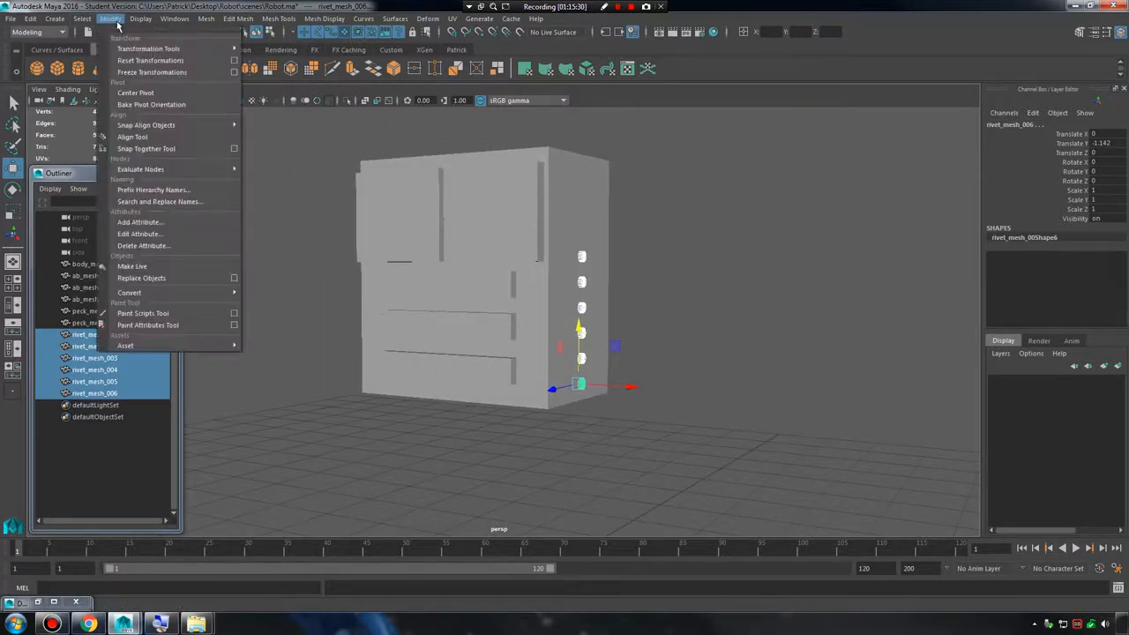
left_click(157, 73)
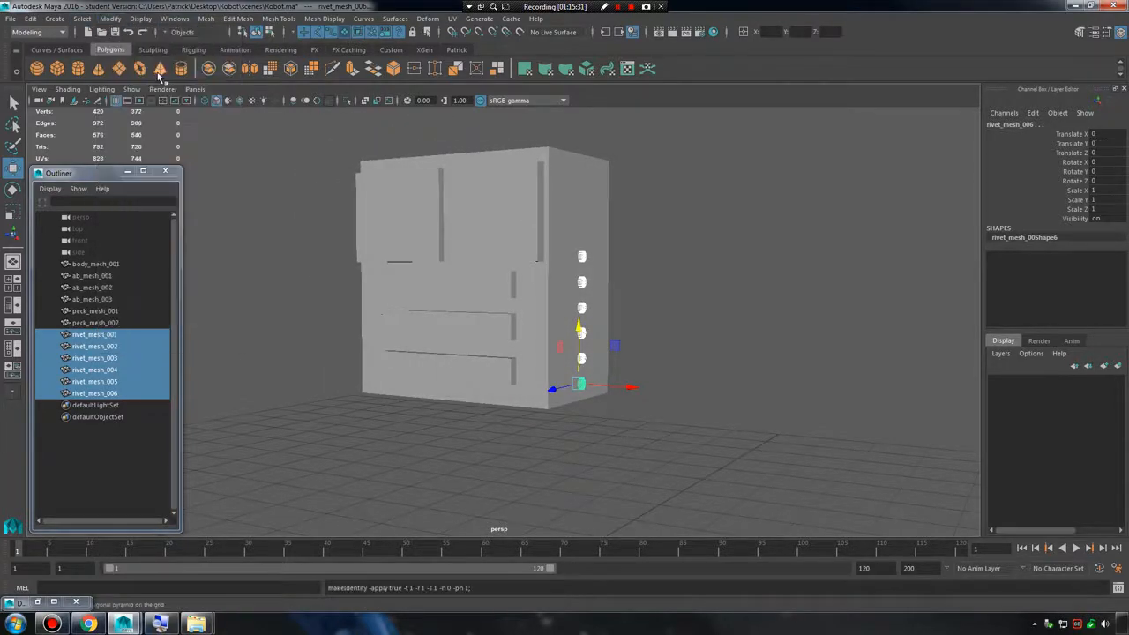
left_click(110, 19)
left_click(146, 62)
scroll(526, 222, "down", 4)
left_click_drag(526, 222, 595, 280, "alt")
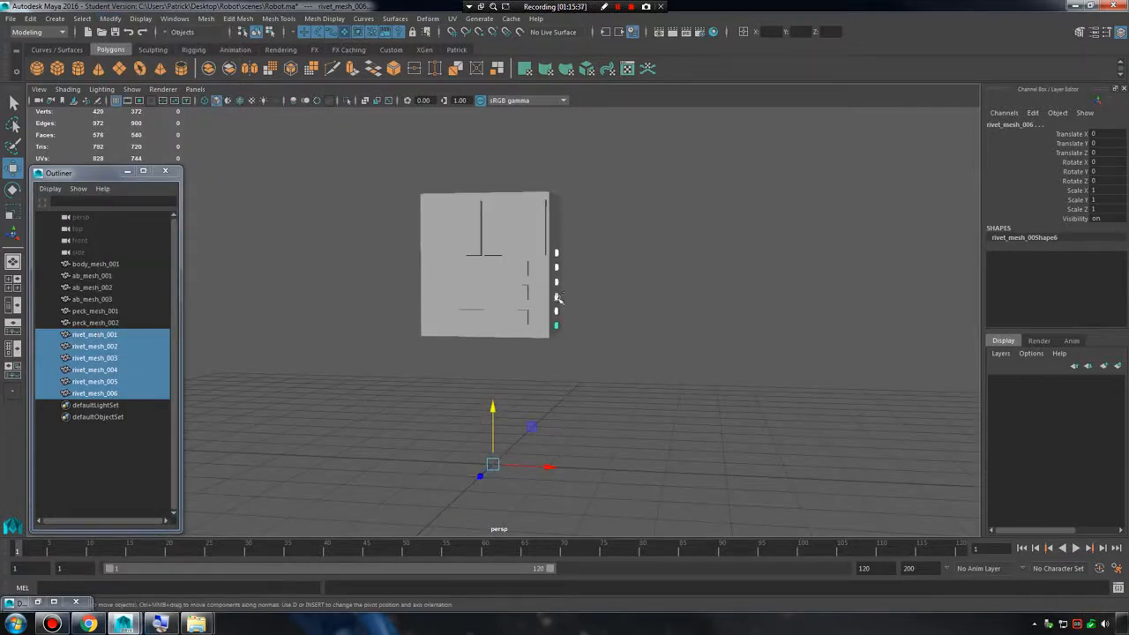
Duplicate the six rivets and set the copies' Scale X to -1 to mirror them onto the body's opposite side.
key("ctrl+d")
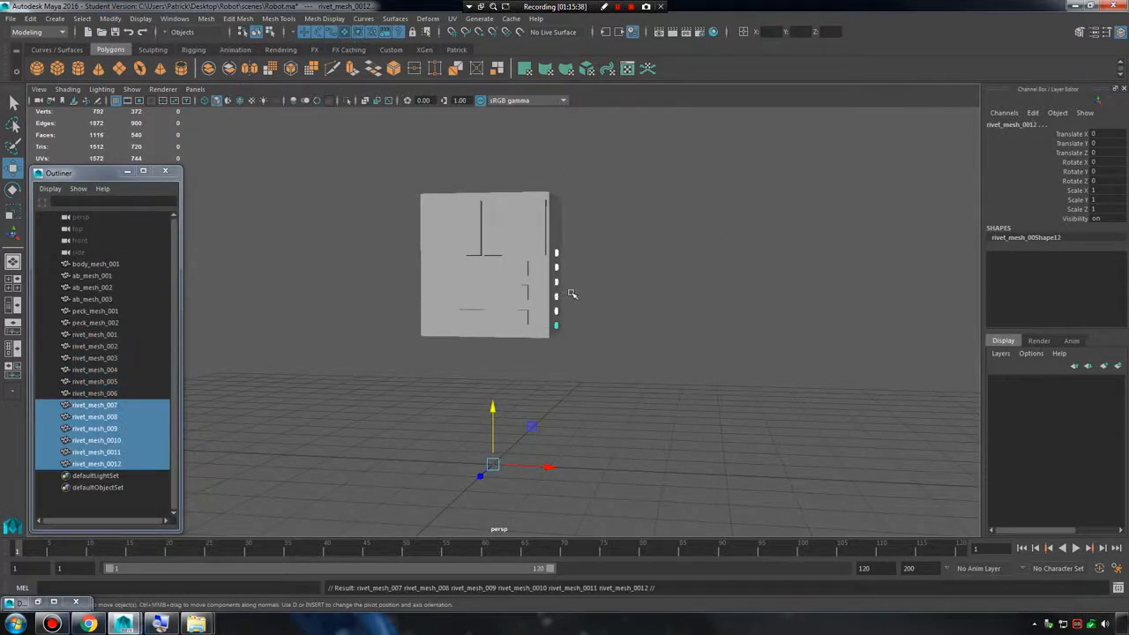
left_click(1120, 190)
type("-1")
key("Return")
left_click_drag(689, 254, 770, 265, "alt")
scroll(714, 282, "up", 3)
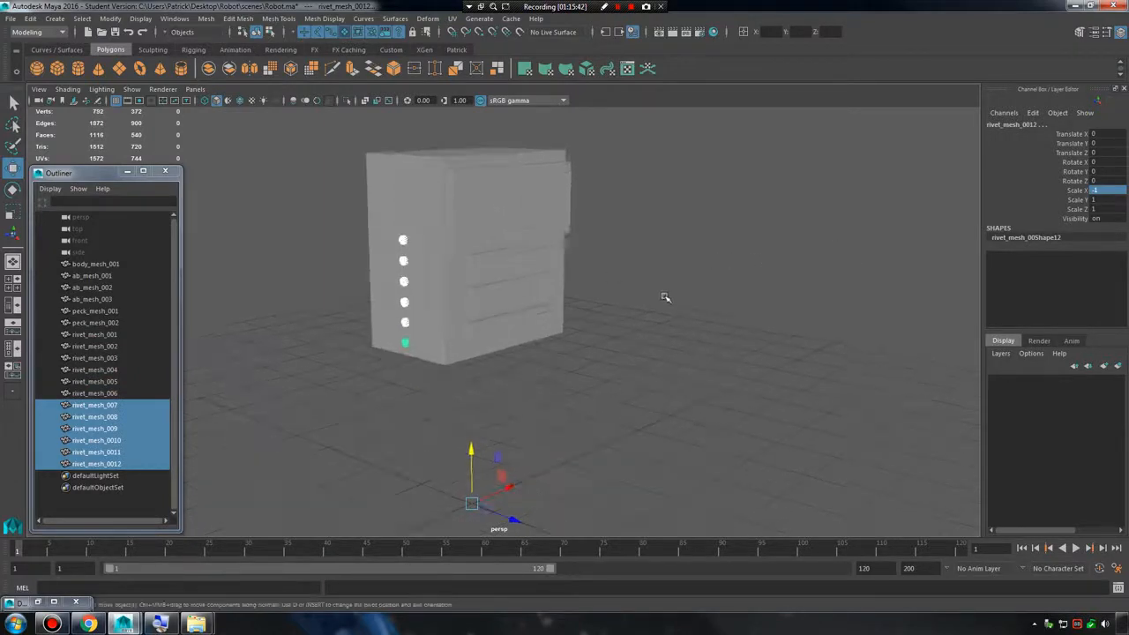
Deselect everything and examine the torso from several angles, checking the rivets on both sides.
left_click(635, 314)
middle_click_drag(611, 327, 743, 378, "alt")
left_click_drag(743, 378, 686, 385, "alt")
right_click_drag(685, 385, 672, 382, "alt")
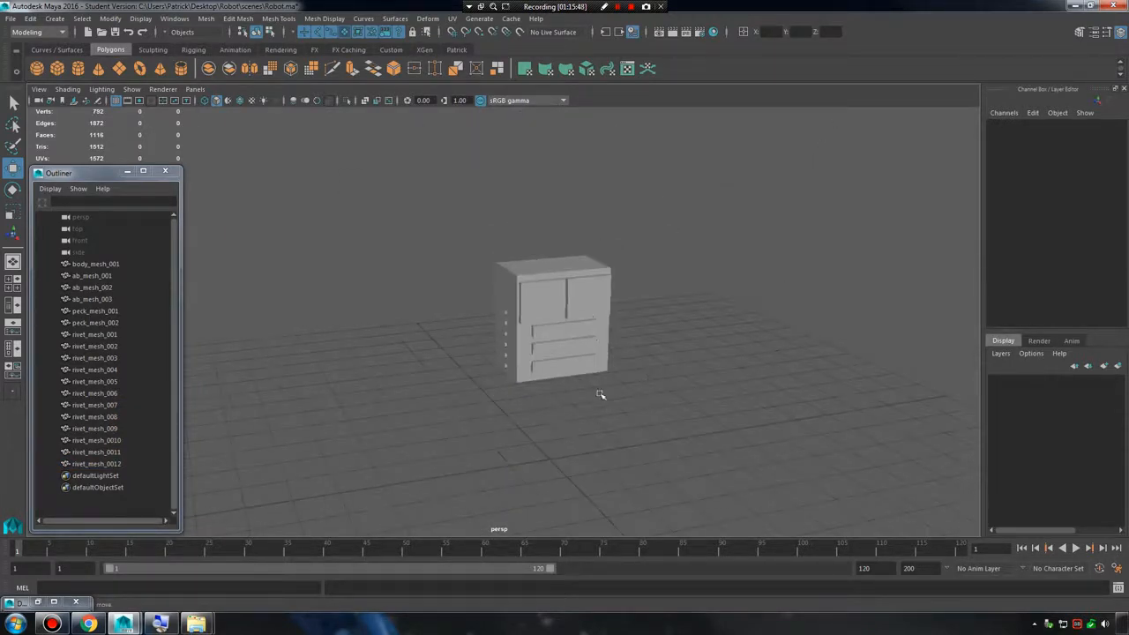
right_click_drag(452, 328, 726, 330, "alt")
left_click_drag(725, 329, 688, 319, "alt")
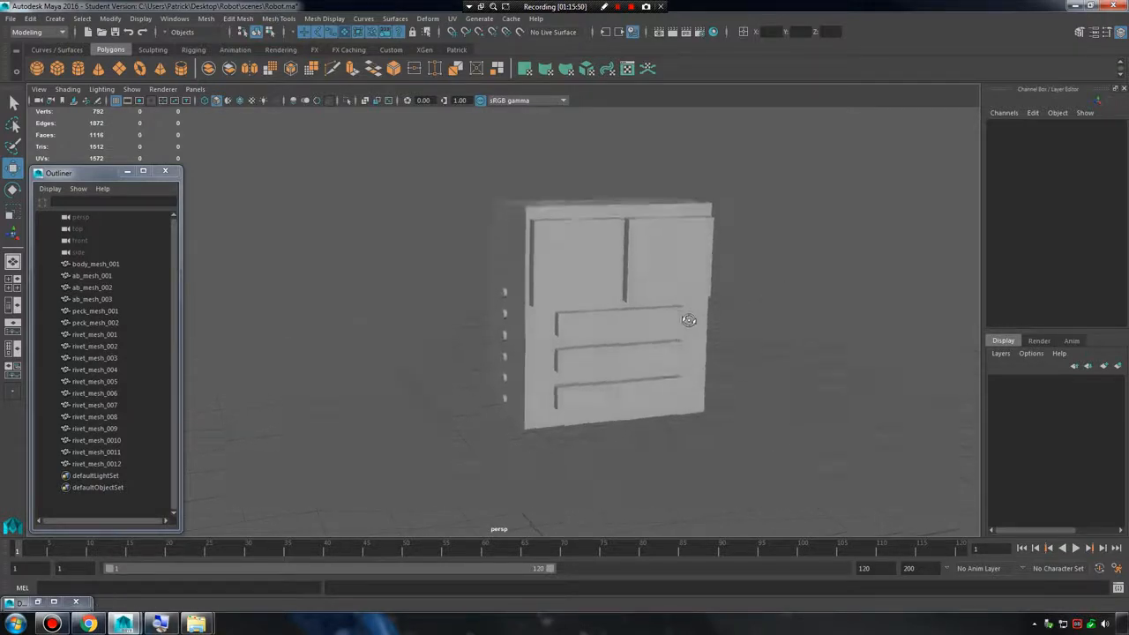
right_click_drag(688, 318, 738, 340, "alt")
mouse_move(738, 340)
left_mouse_down("alt")
mouse_move(794, 323)
mouse_move(700, 335)
mouse_move(735, 335)
left_mouse_up("alt")
right_click_drag(782, 335, 666, 334, "alt")
left_click_drag(665, 334, 764, 313, "alt")
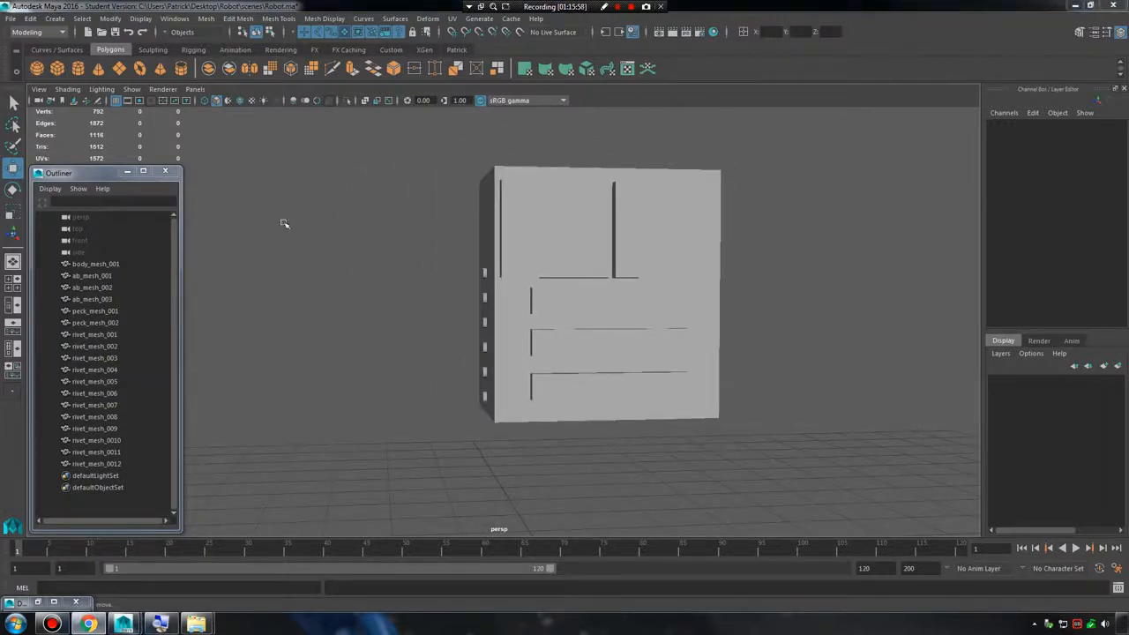
left_click_drag(537, 219, 753, 264, "alt")
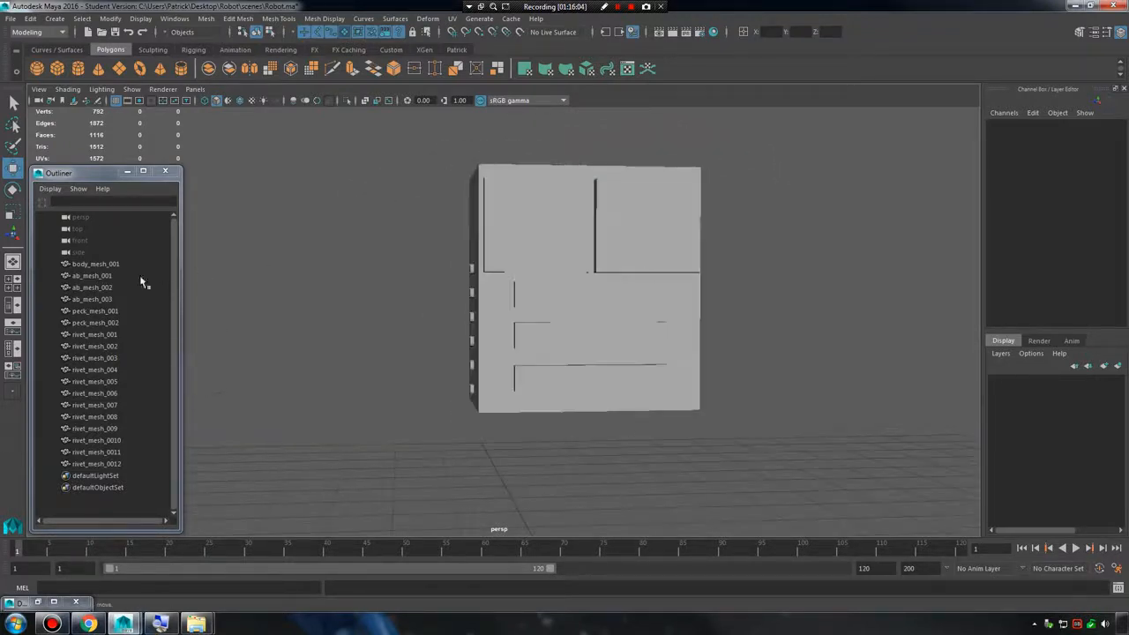
Group all meshes from body_mesh_001 through rivet_mesh_0012 and name the group Body_grp.
left_click(101, 265)
left_click(108, 464, "shift")
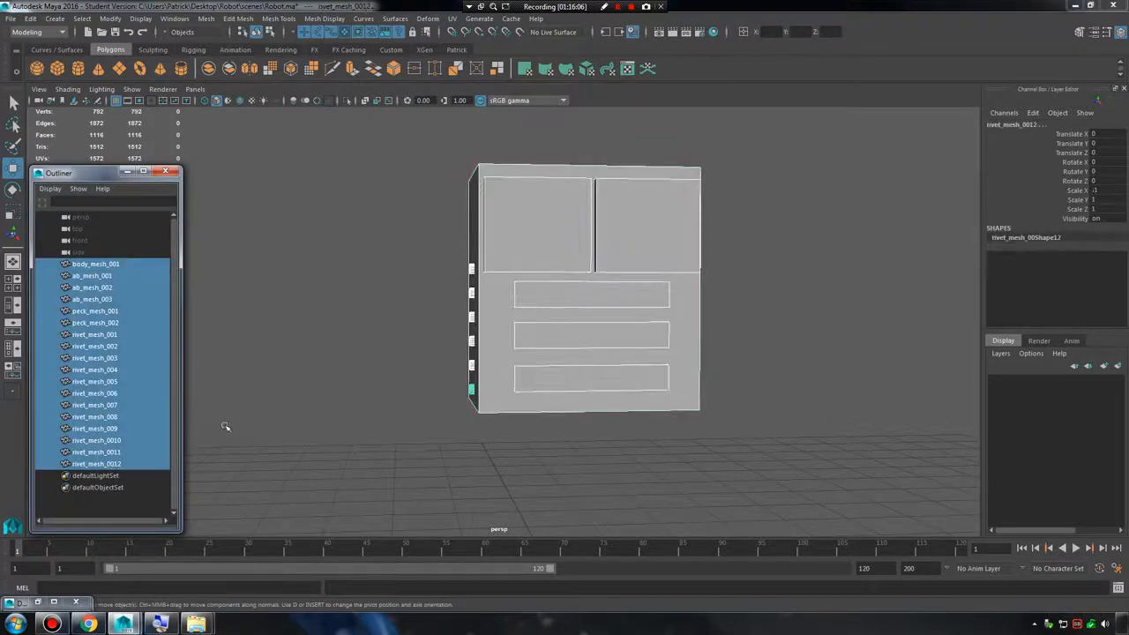
left_click(462, 216)
left_click_drag(420, 142, 700, 389)
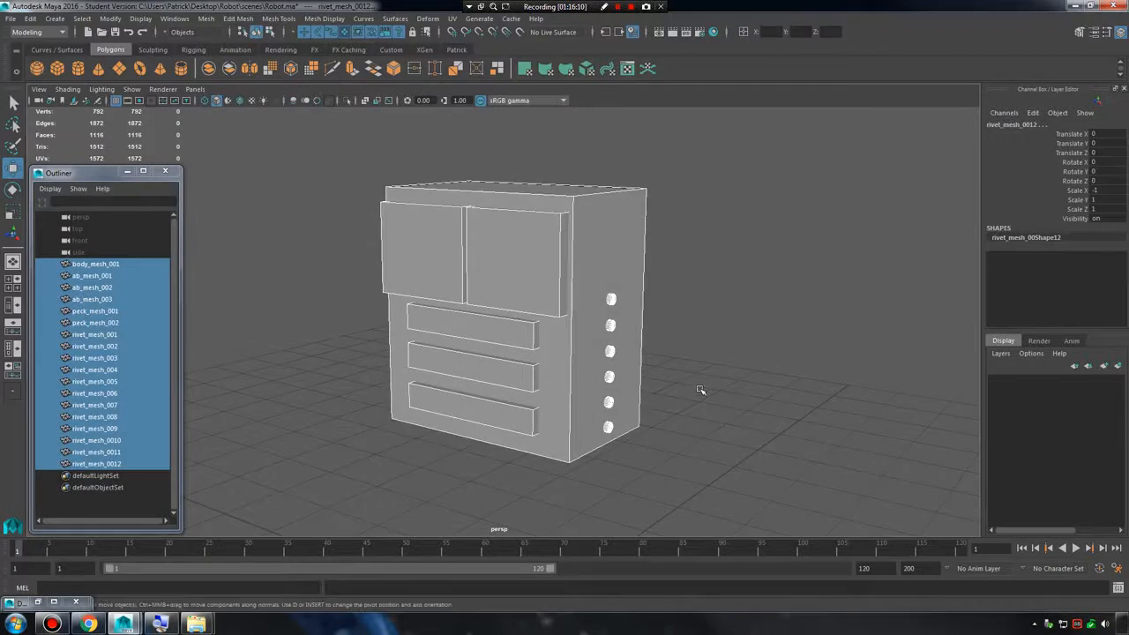
key("ctrl+g")
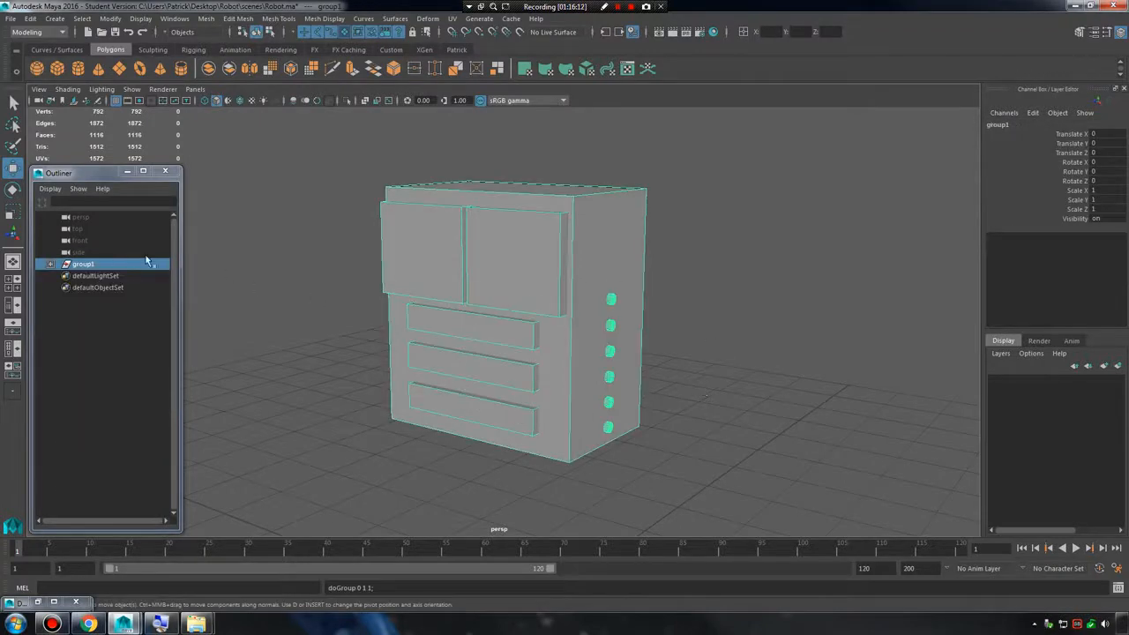
double_click(83, 263)
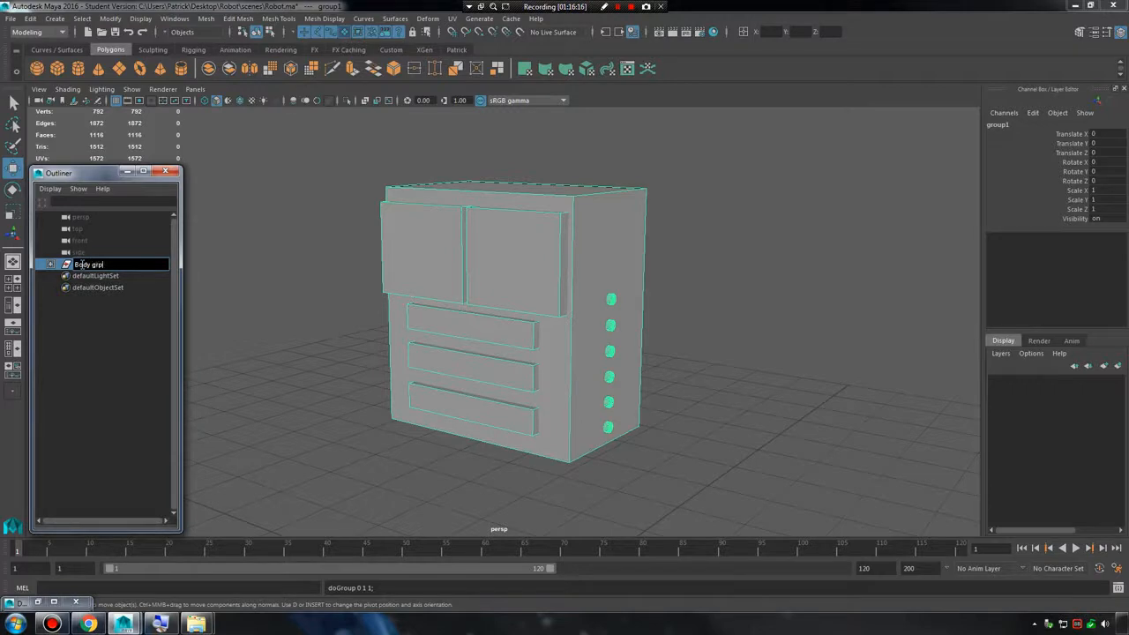
key("Return")
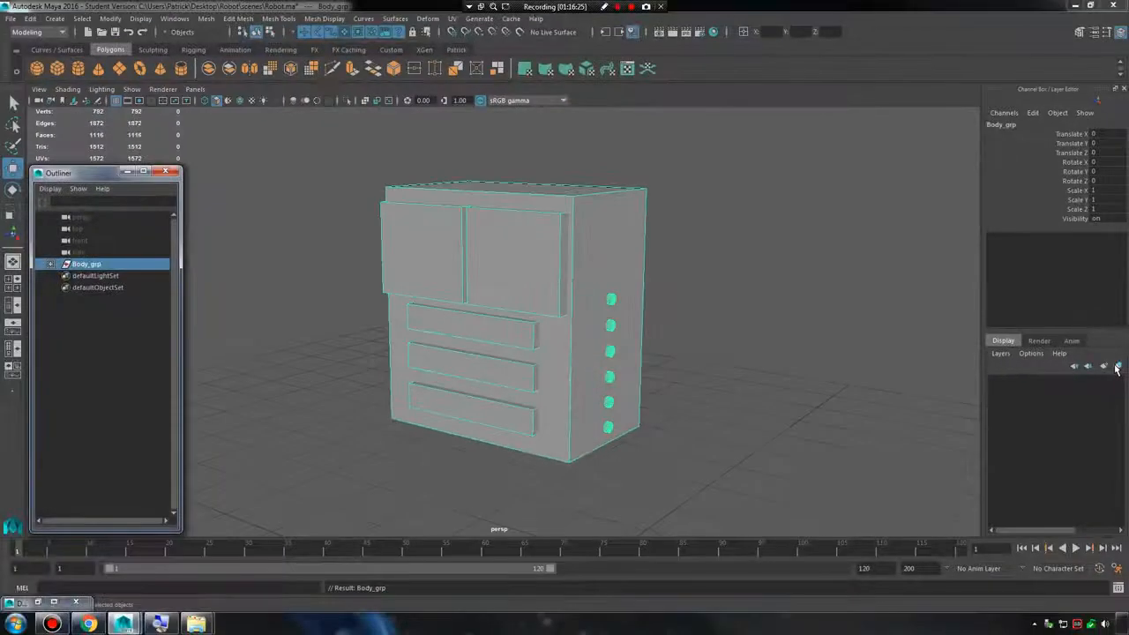
Create a display layer from Body_grp, name it body_lay and set it to reference mode.
left_click(1118, 369)
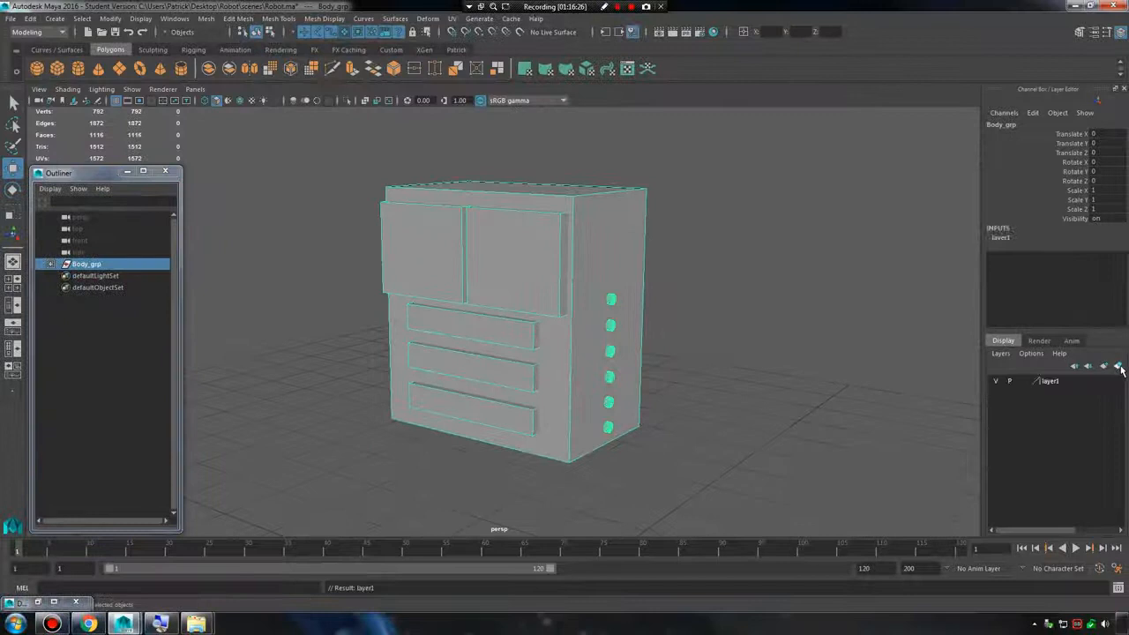
double_click(1049, 385)
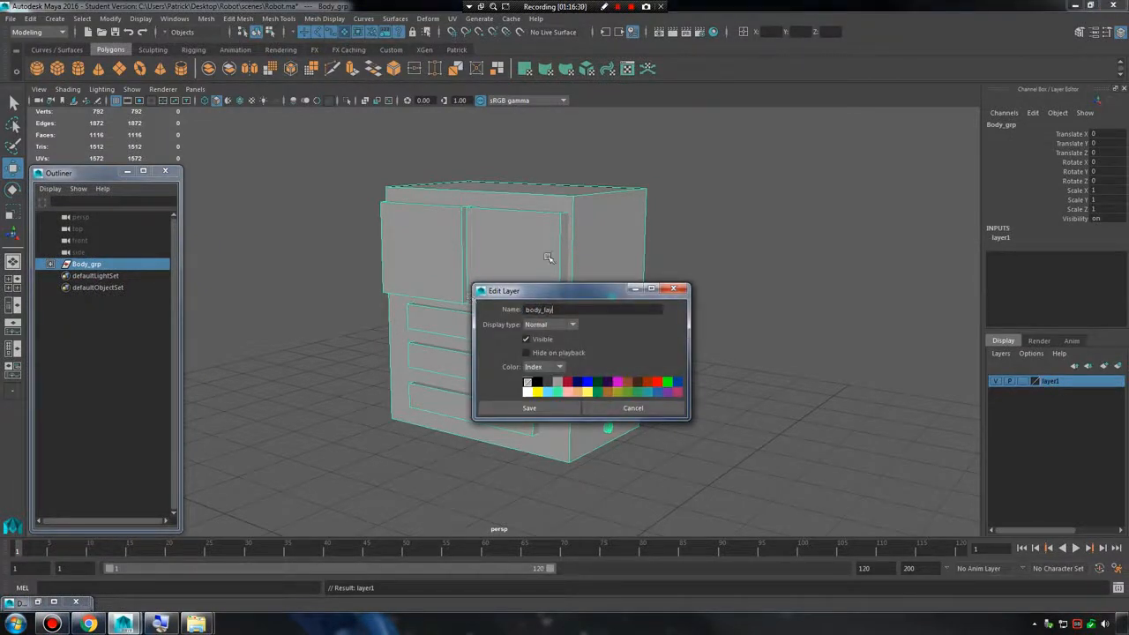
left_click(529, 407)
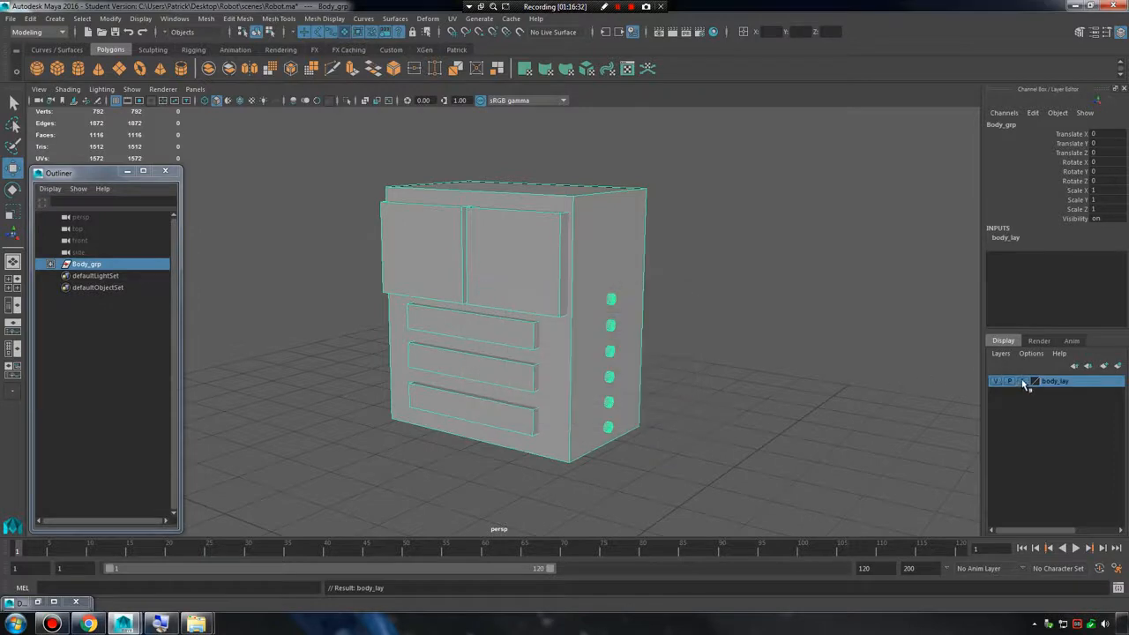
left_click(802, 295)
left_click_drag(673, 415, 685, 392, "alt")
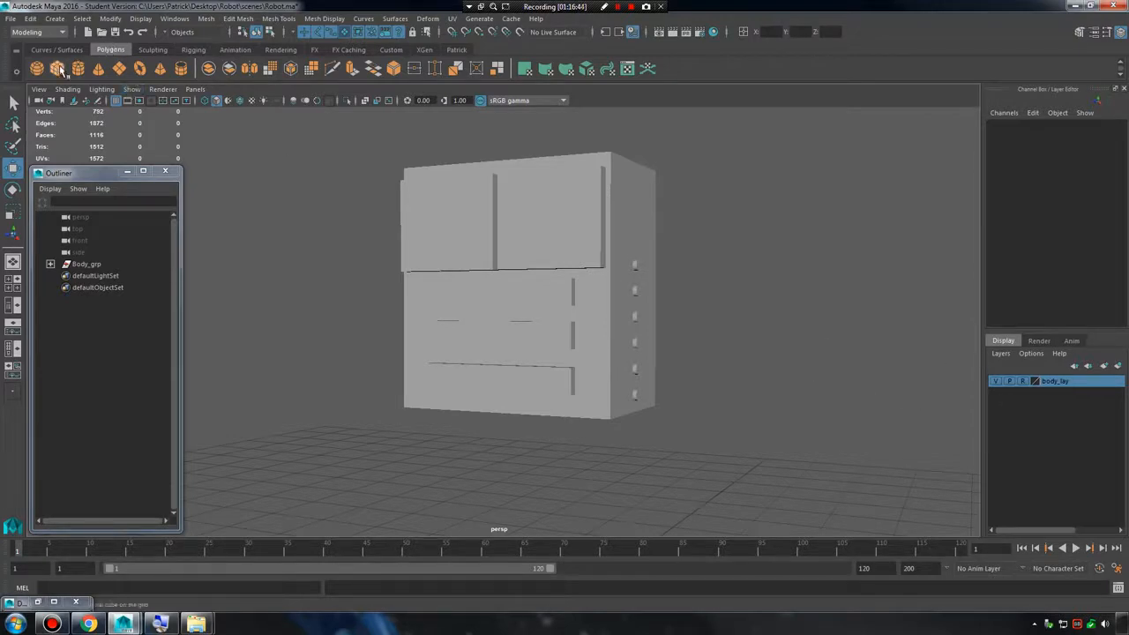
Create a polygon cube for the head and raise it to about 5.187 in Y so it sits on the torso.
left_click(57, 69)
right_click_drag(592, 344, 497, 389, "alt")
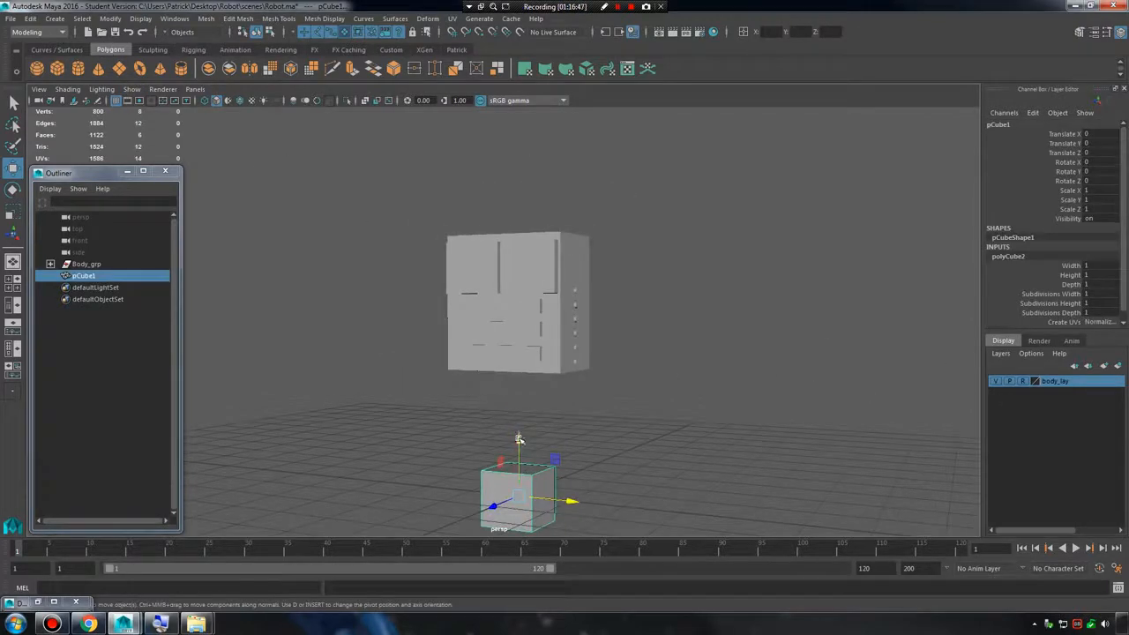
left_click_drag(519, 438, 557, 143)
middle_click_drag(556, 144, 568, 237, "alt")
right_click_drag(569, 236, 785, 340, "alt")
right_click_drag(493, 287, 598, 293, "alt")
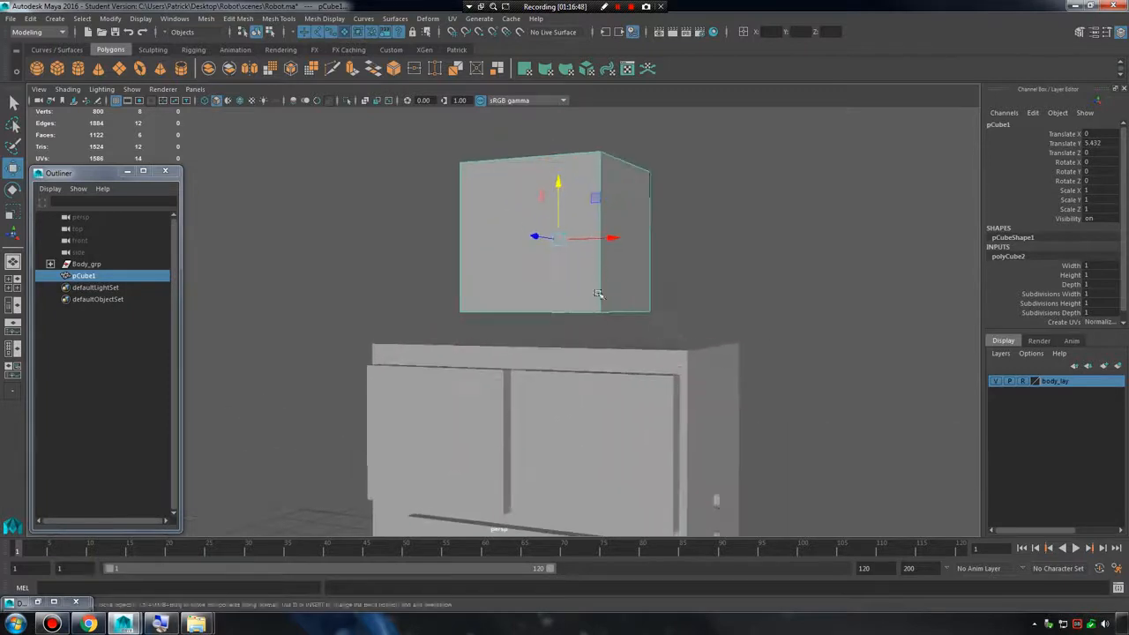
left_click_drag(598, 293, 556, 231, "alt")
left_click_drag(558, 241, 559, 234)
left_click(774, 256)
mouse_move(764, 295)
left_mouse_down("alt")
mouse_move(889, 301)
mouse_move(750, 299)
left_mouse_up("alt")
scroll(751, 299, "down", 2)
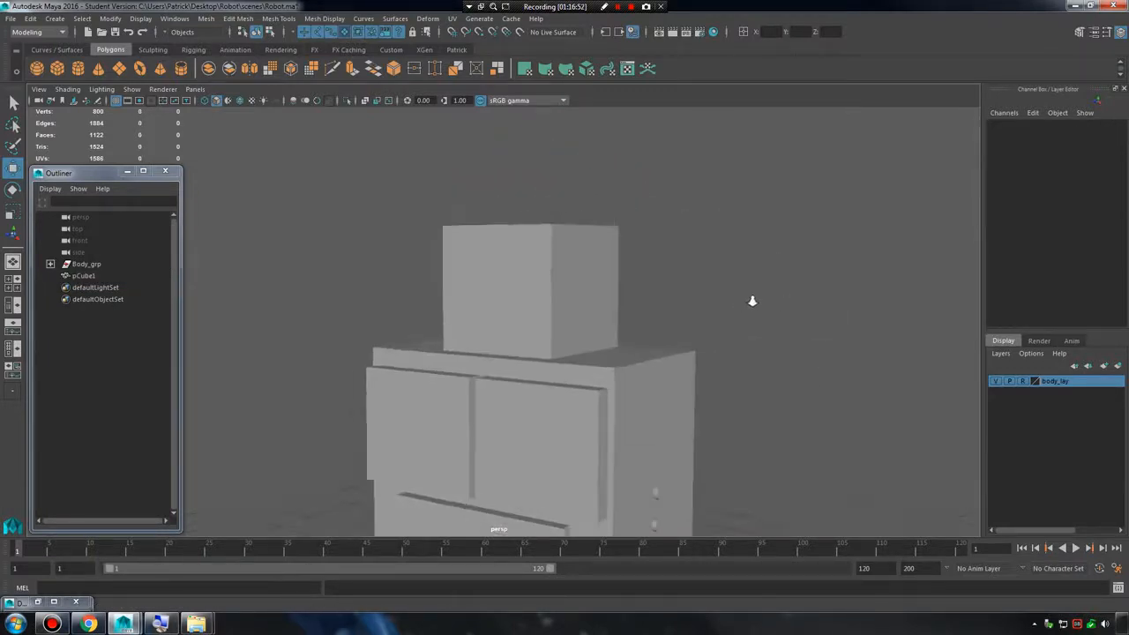
Rename the new cube head_mesh_001.
double_click(81, 276)
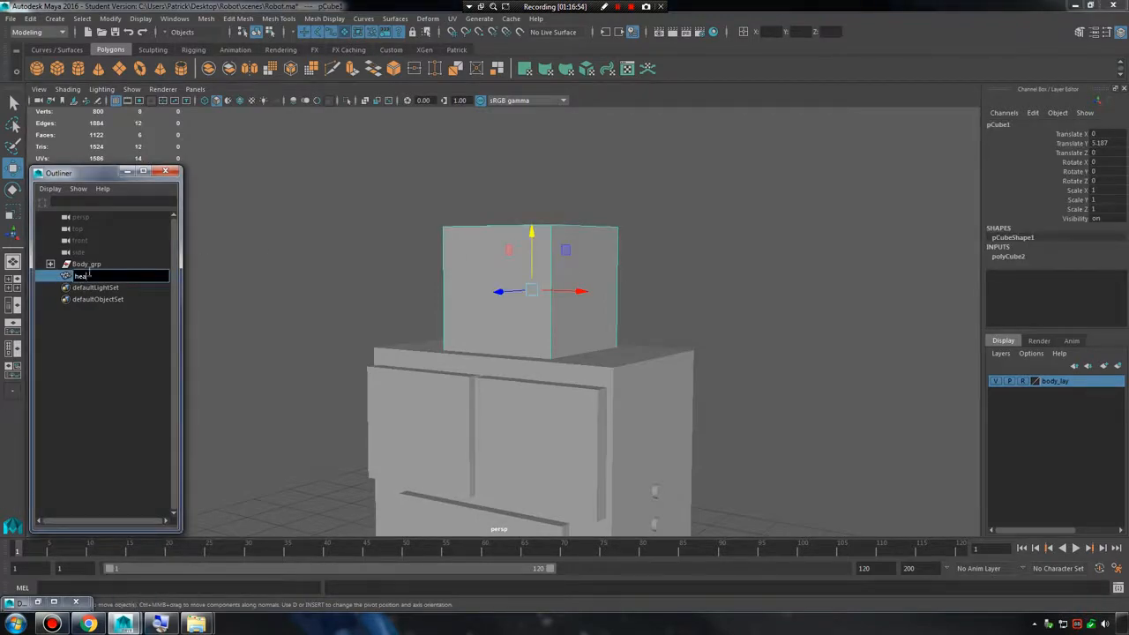
type("head_mesh_001")
key("Return")
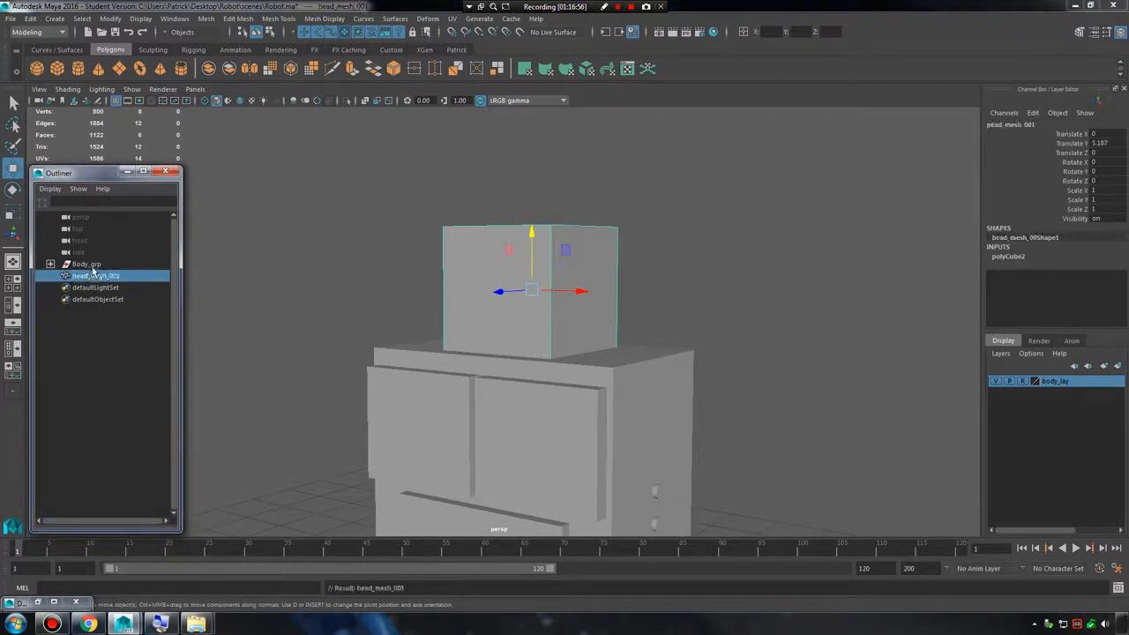
Create a polygon torus and raise it to the head's height, at about 5.103 in Y.
left_click(55, 19)
mouse_move(92, 61)
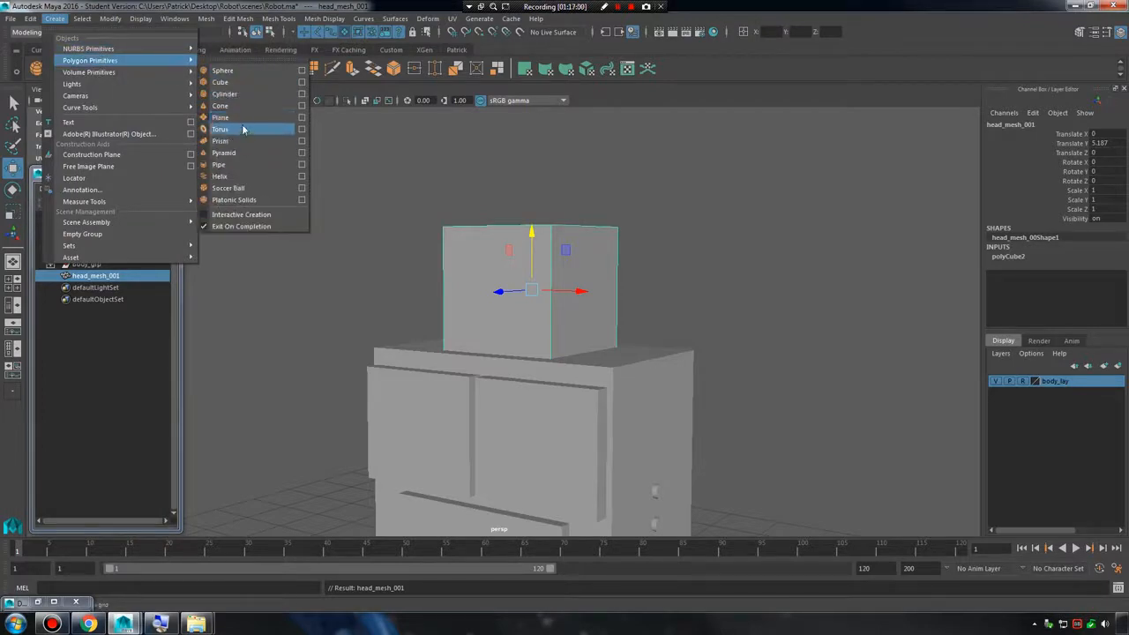
left_click(243, 129)
right_click_drag(418, 214, 339, 256, "alt")
middle_click_drag(495, 432, 494, 347, "alt")
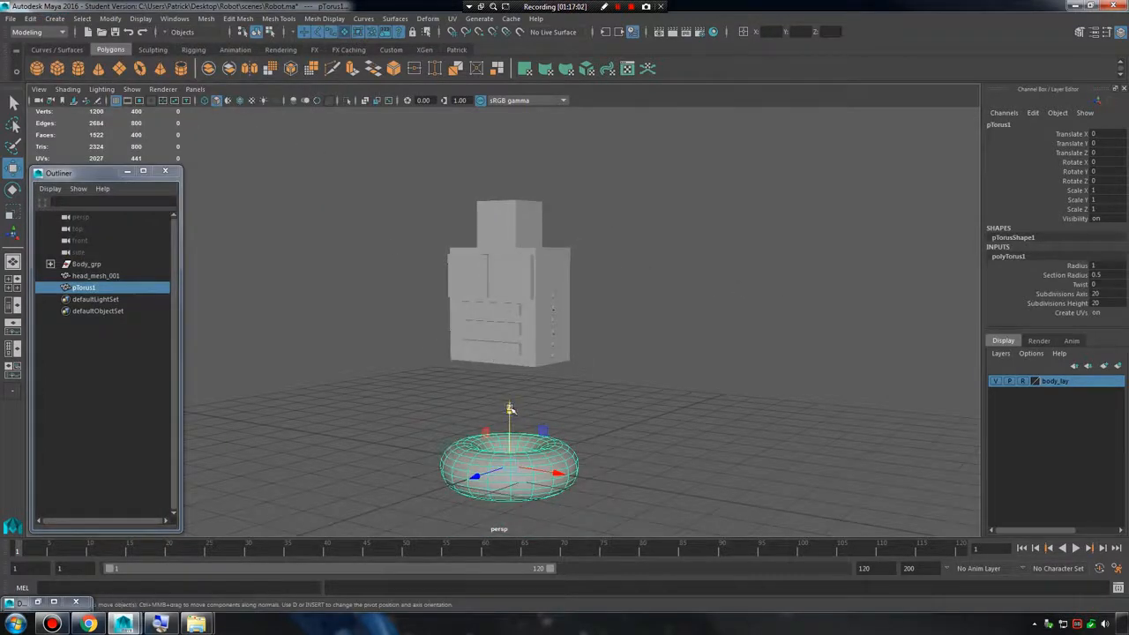
left_click_drag(511, 409, 533, 264)
Rotate the torus upright by setting its Rotate X to 90.
key("r")
key("e")
right_click_drag(533, 265, 567, 263, "alt")
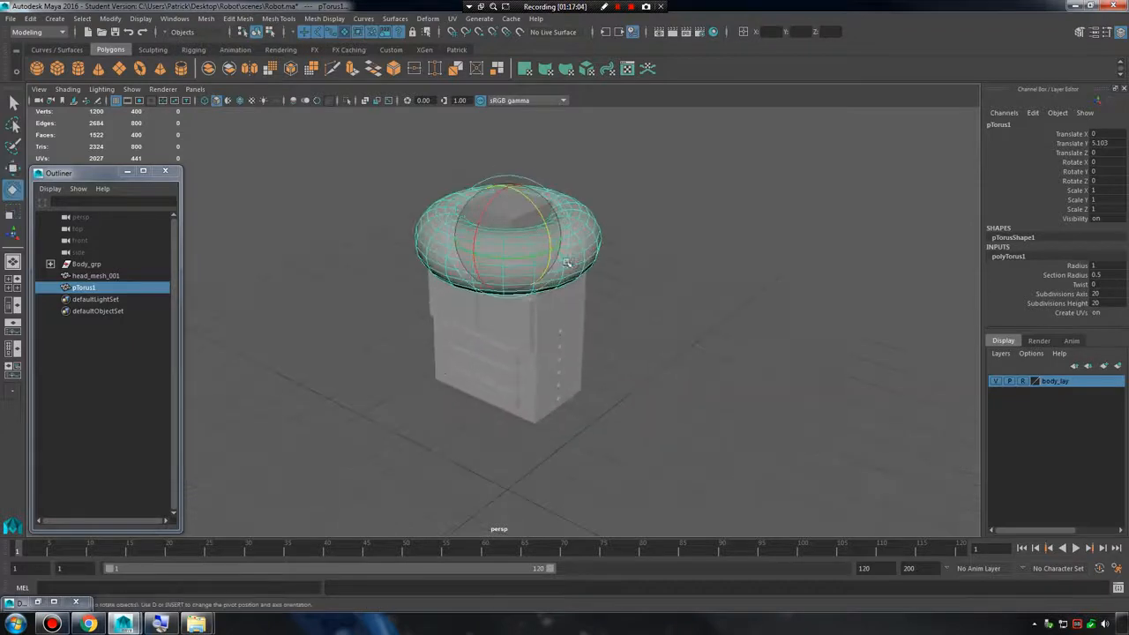
left_click_drag(484, 208, 493, 280)
left_click(1106, 164)
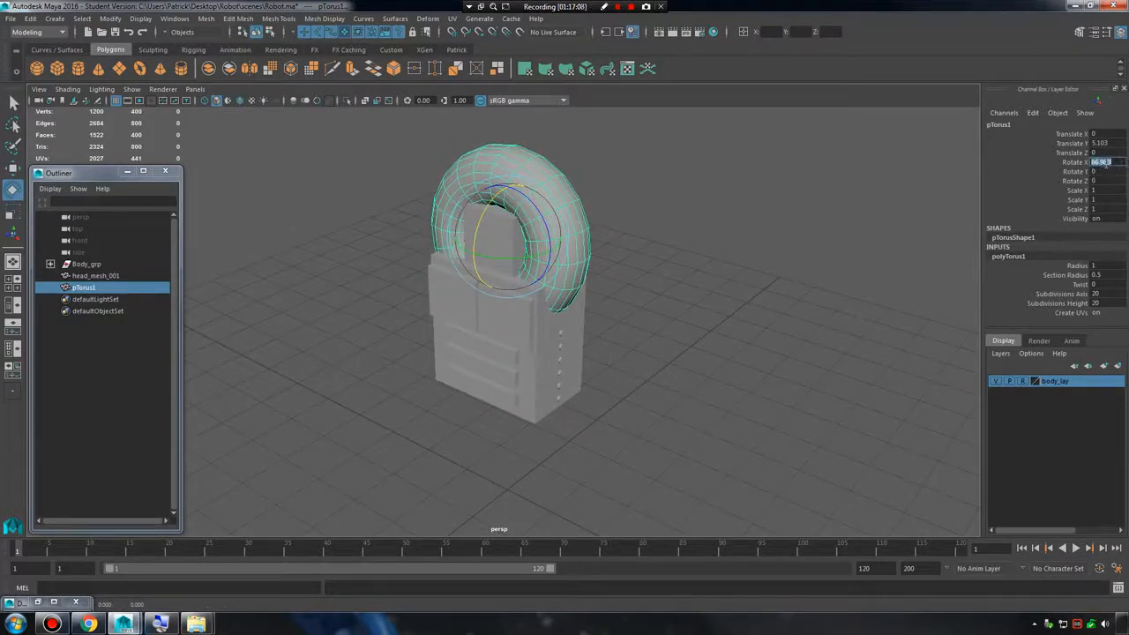
key("Return")
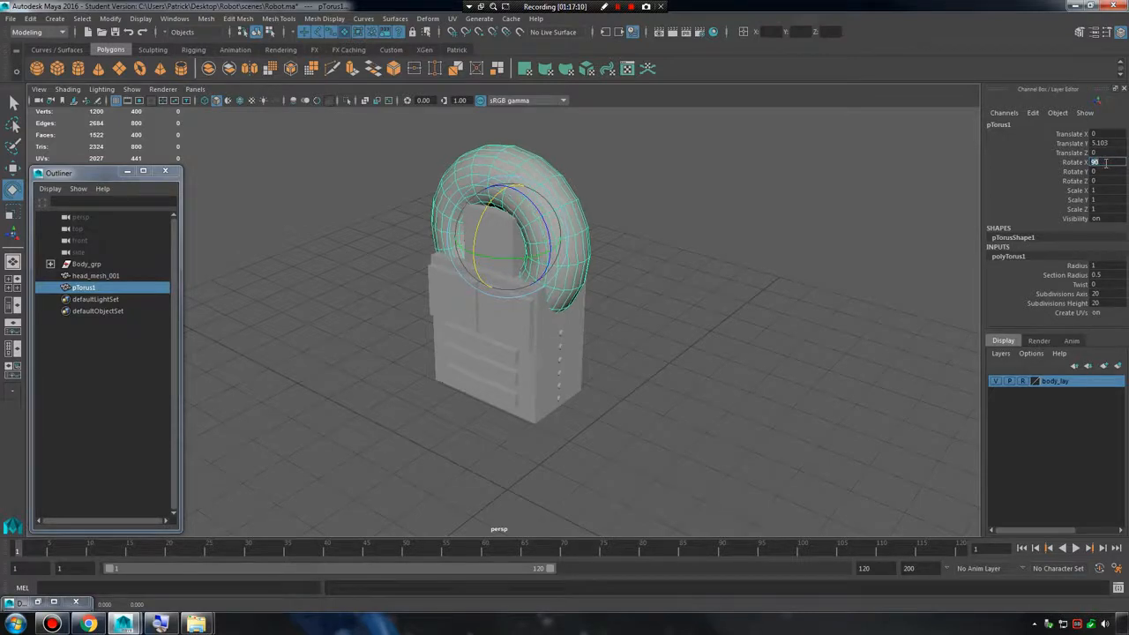
Scale the torus uniformly to about 0.245 and move it forward to the head's front face, about 0.391 in Z.
middle_click_drag(586, 265, 581, 370, "alt")
right_click_drag(581, 370, 648, 370, "alt")
key("r")
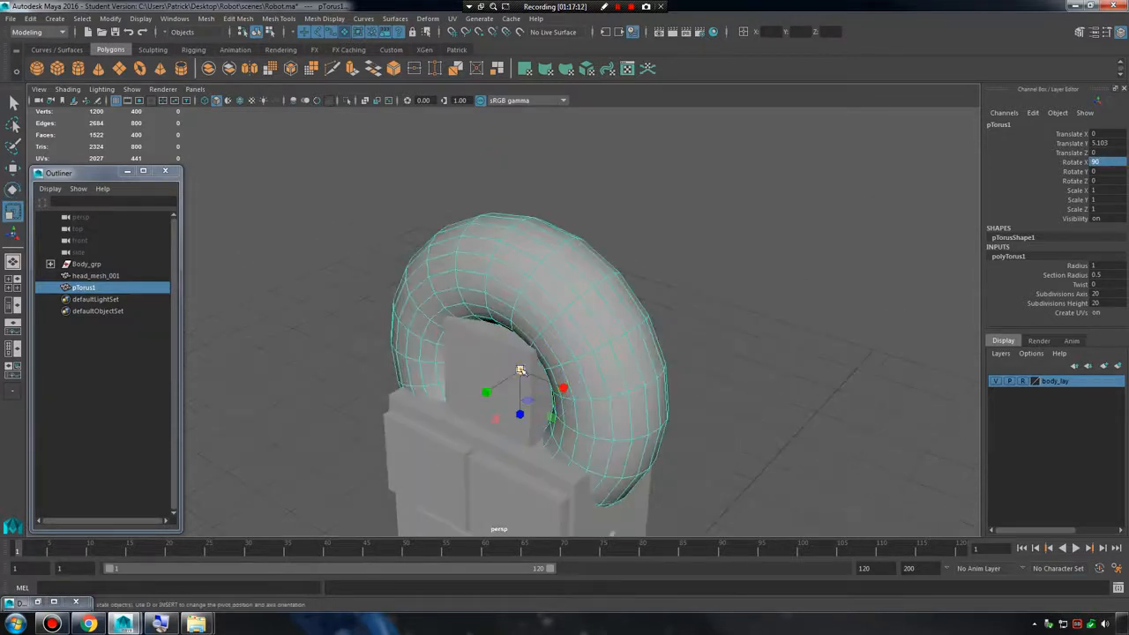
left_click_drag(520, 370, 383, 388)
key("w")
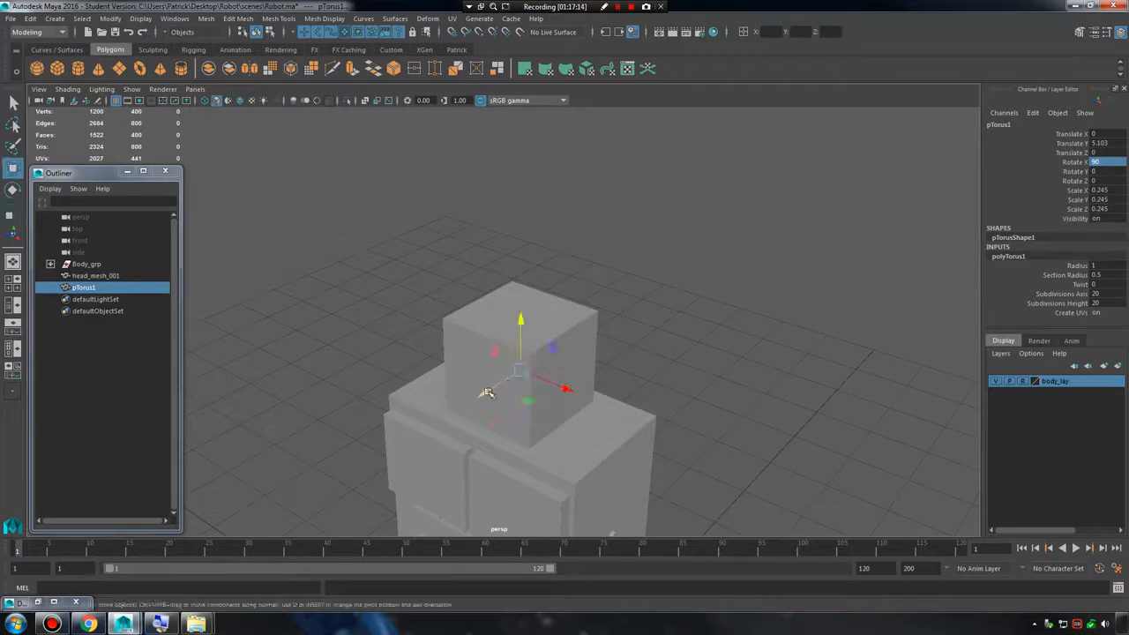
left_click_drag(487, 393, 562, 356)
Scale the torus to about 0.156 and position it as an eye at about X -0.258, Y 5.329, Z 0.488.
key("f")
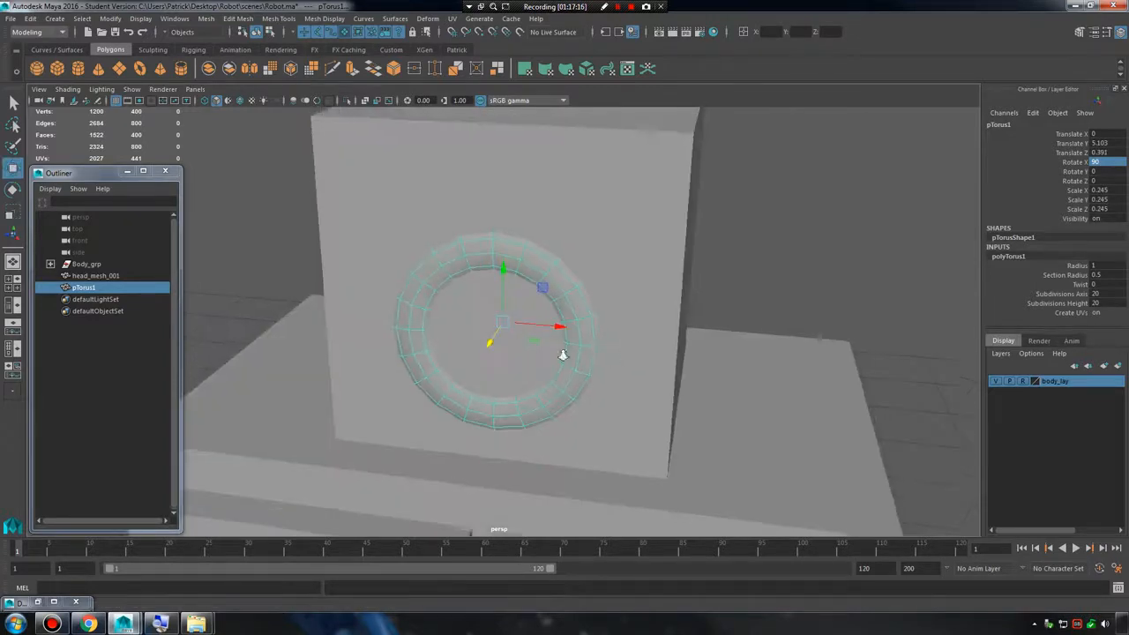
right_click_drag(563, 355, 531, 305, "alt")
key("r")
key("w")
left_click_drag(504, 301, 474, 278)
key("r")
key("w")
key("r")
key("w")
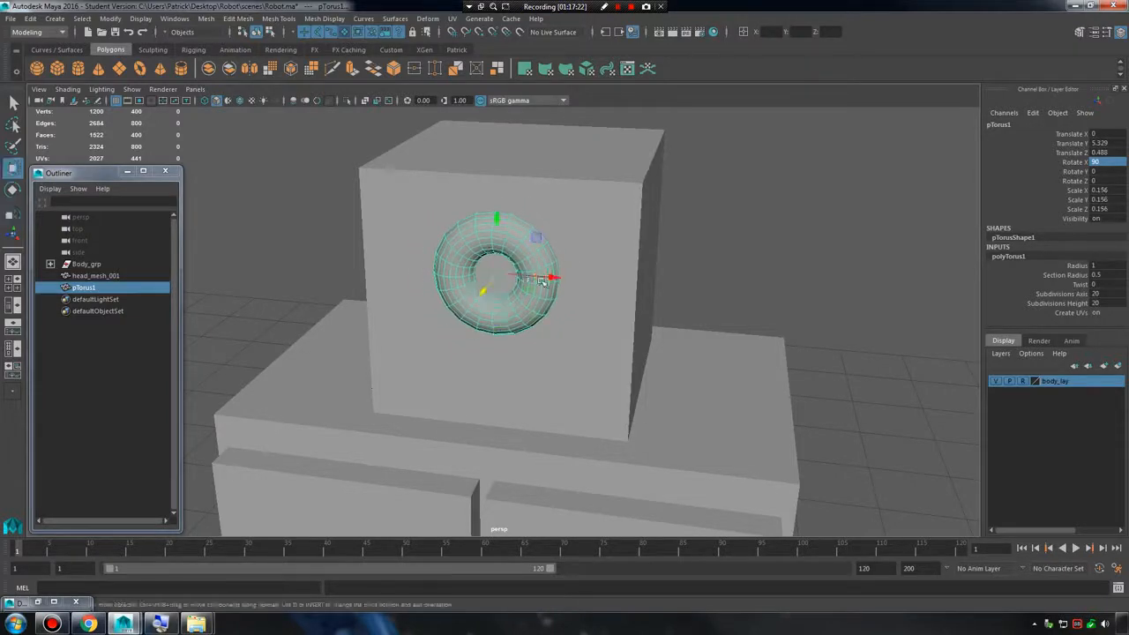
left_click_drag(542, 281, 493, 263)
right_click_drag(522, 277, 445, 280, "alt")
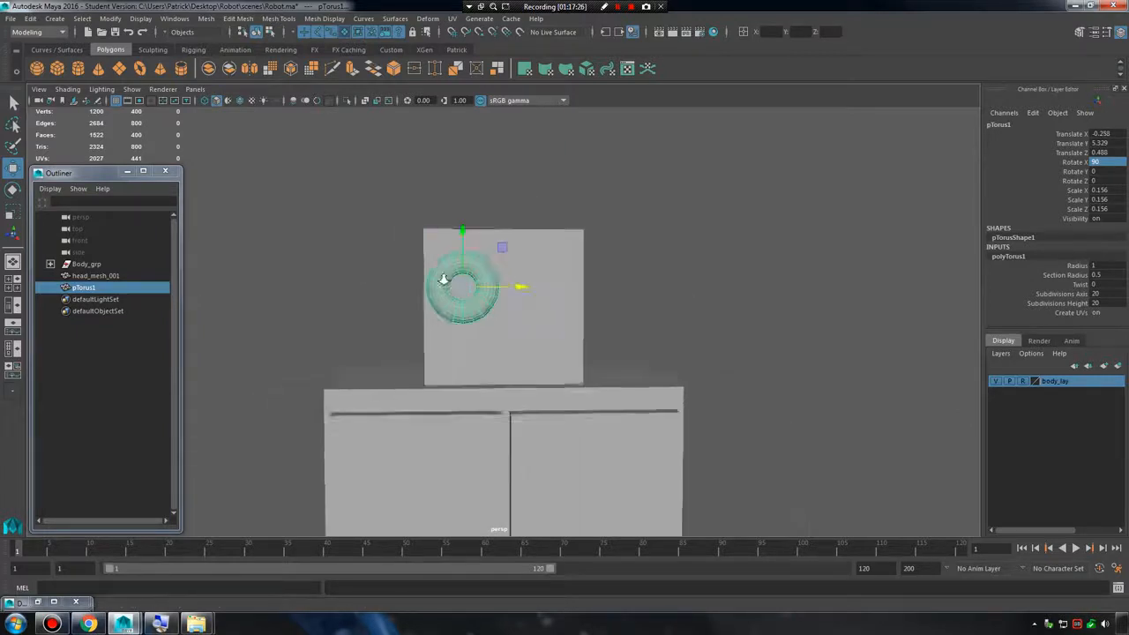
Scale the eye torus uniformly to about 0.124 and shift it sideways to about -0.234 in X.
left_click_drag(538, 287, 562, 293, "alt")
right_click_drag(563, 292, 575, 295, "alt")
left_click_drag(515, 284, 448, 288)
key("r")
Freeze the eye torus's transformations and reset them so its pivot sits at the world origin.
left_click(110, 19)
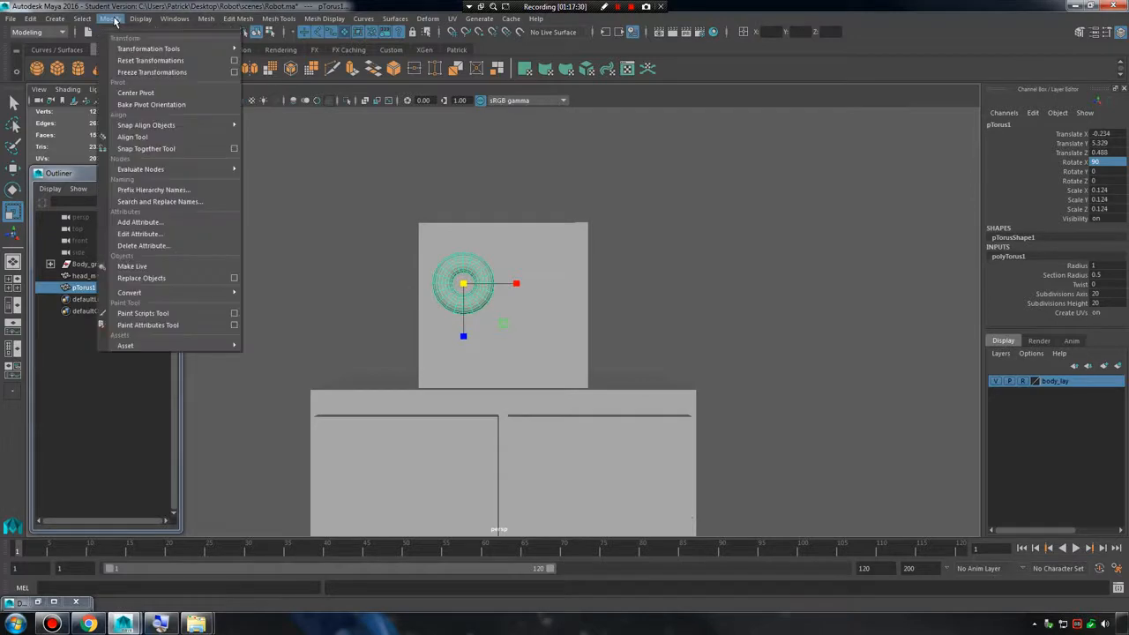
left_click(158, 75)
left_click(110, 19)
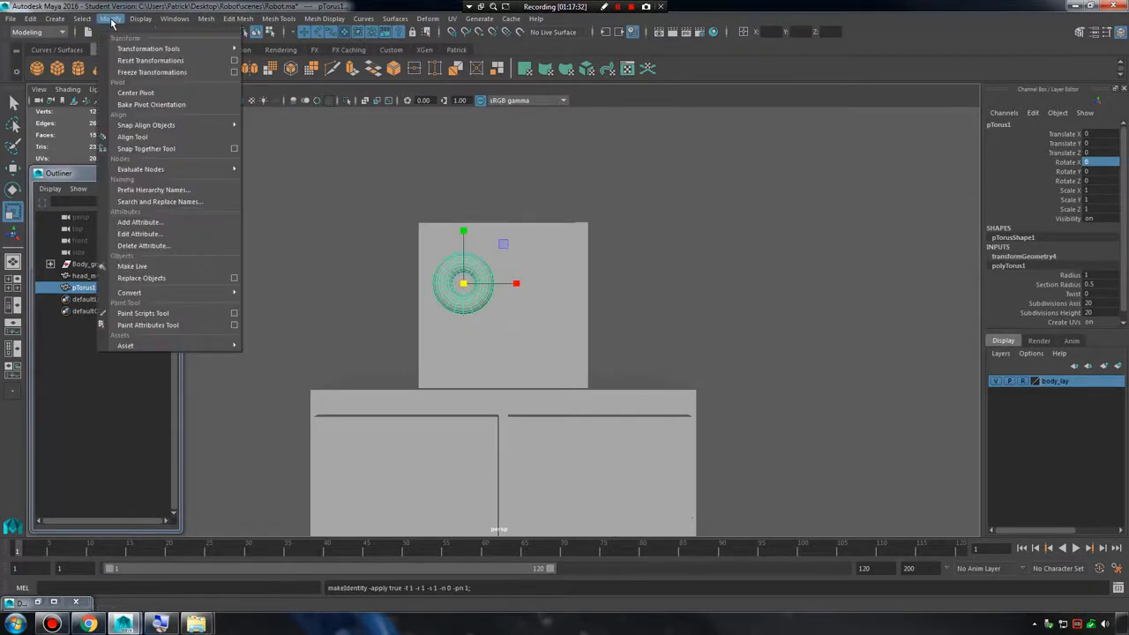
left_click(151, 61)
scroll(585, 327, "down", 5)
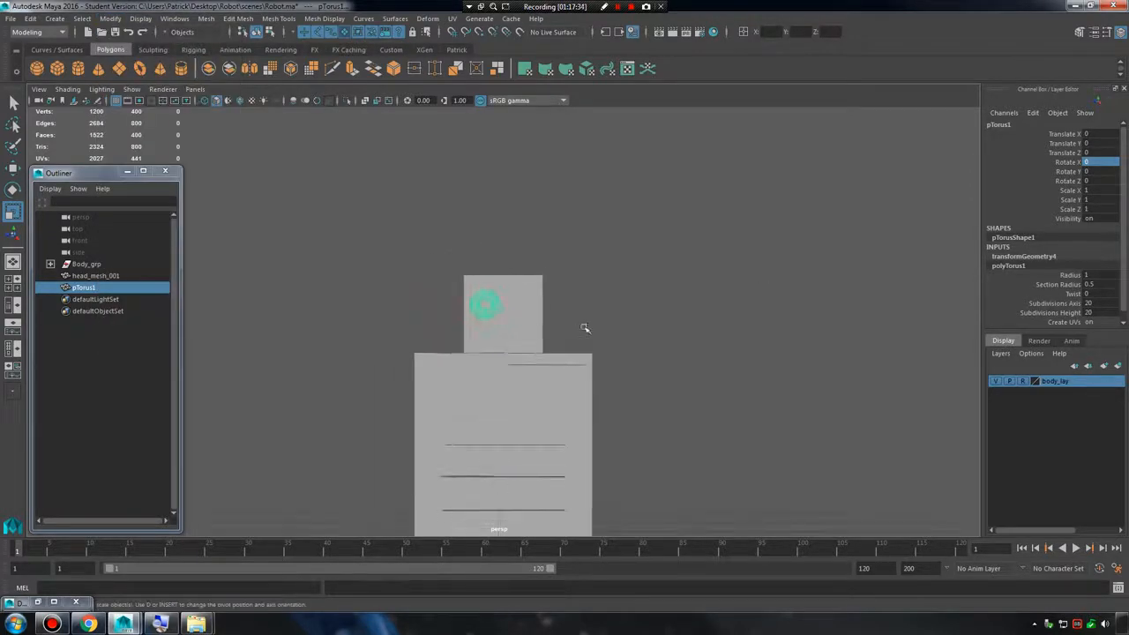
middle_click_drag(755, 423, 765, 285, "alt")
scroll(766, 285, "down", 3)
key("w")
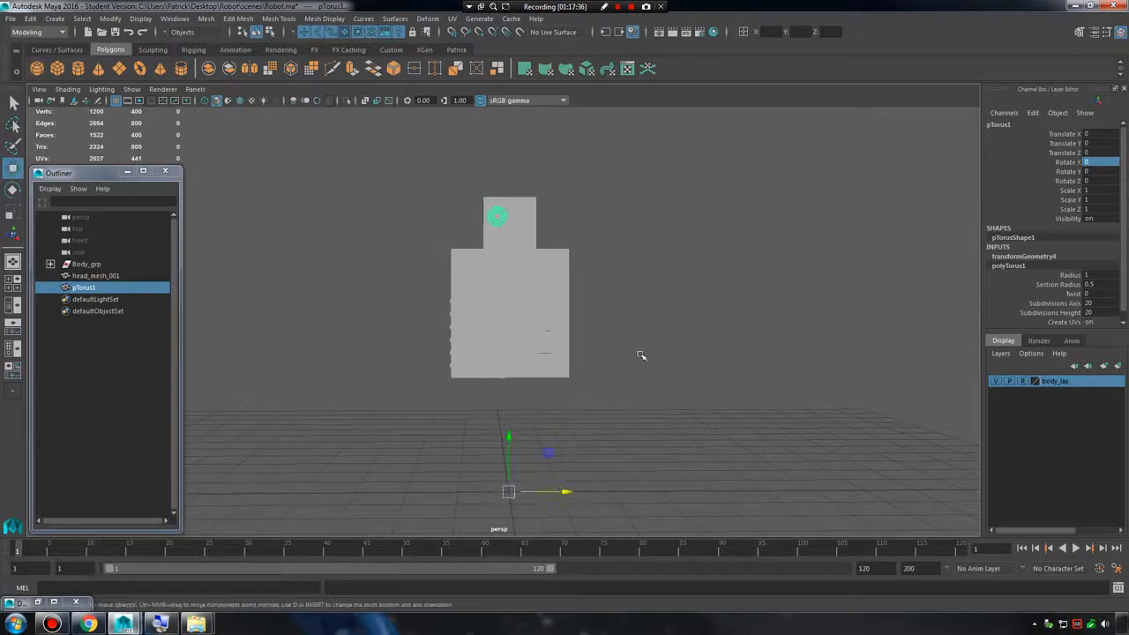
Rename the eye torus as eye_mesh_001.
key("ctrl+d")
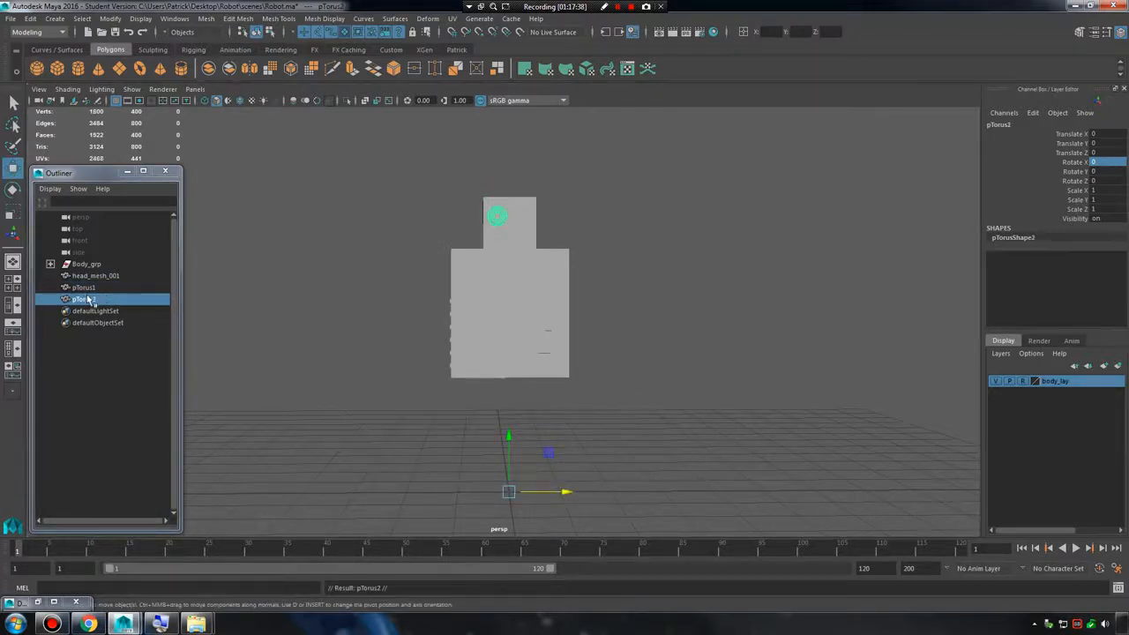
key("ctrl+z")
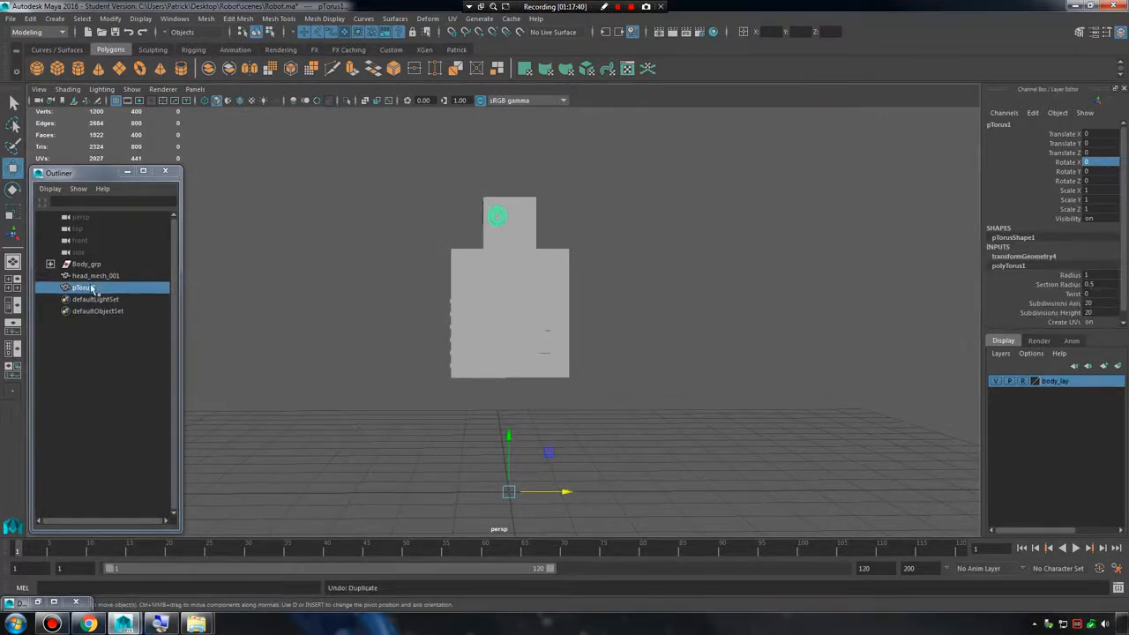
double_click(86, 288)
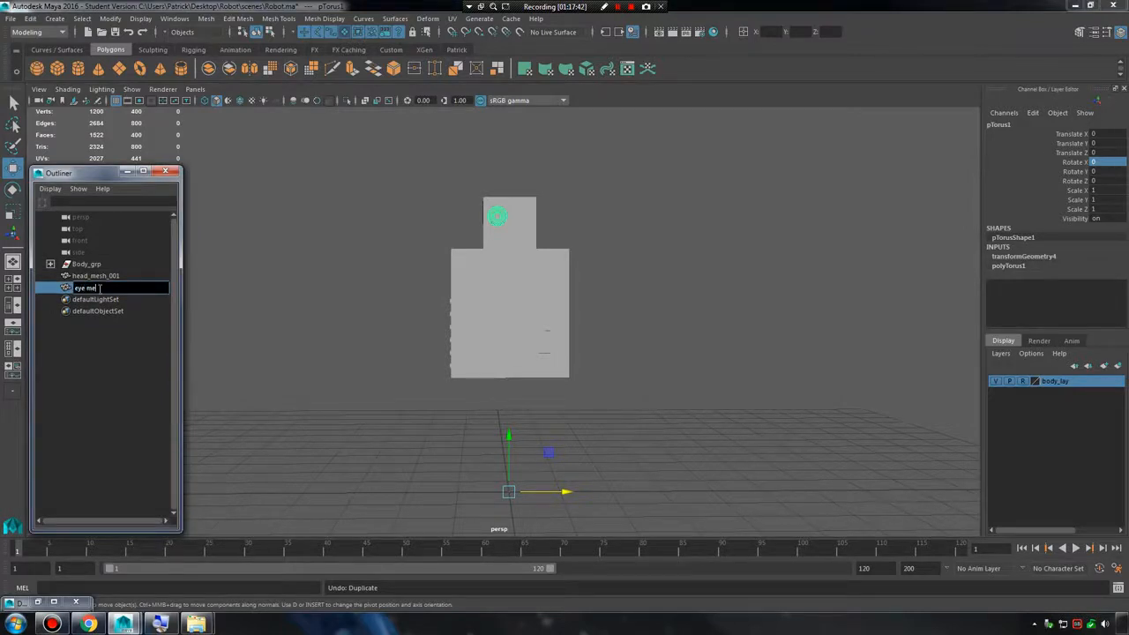
type("eye_mesh_001")
key("Return")
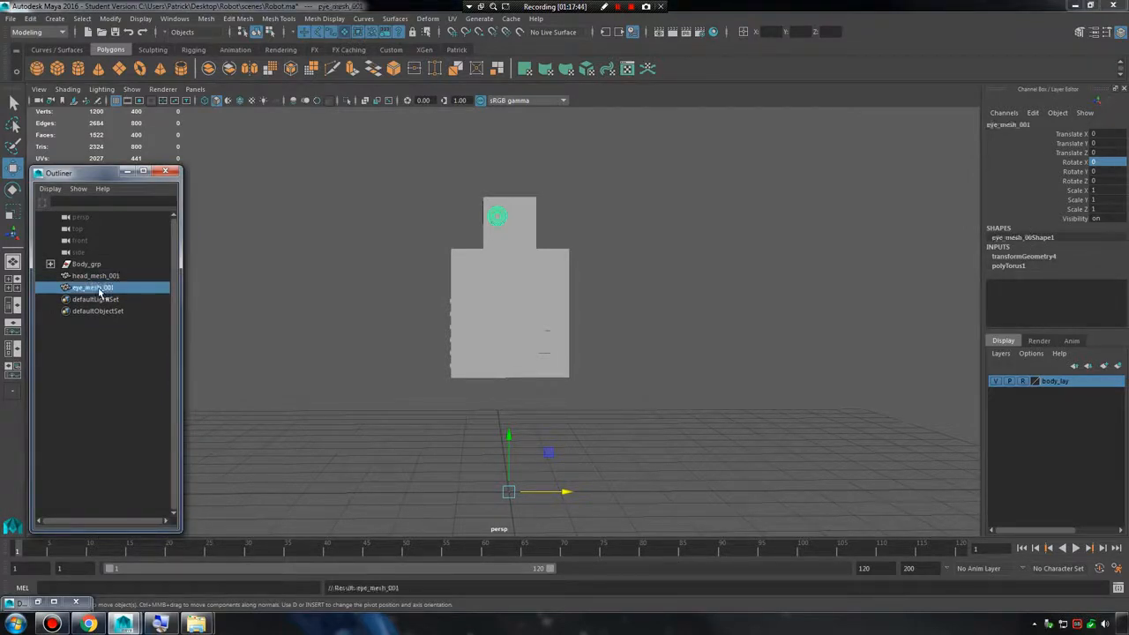
Duplicate the eye and mirror the copy across the head by setting its Scale X to -1.
key("ctrl+d")
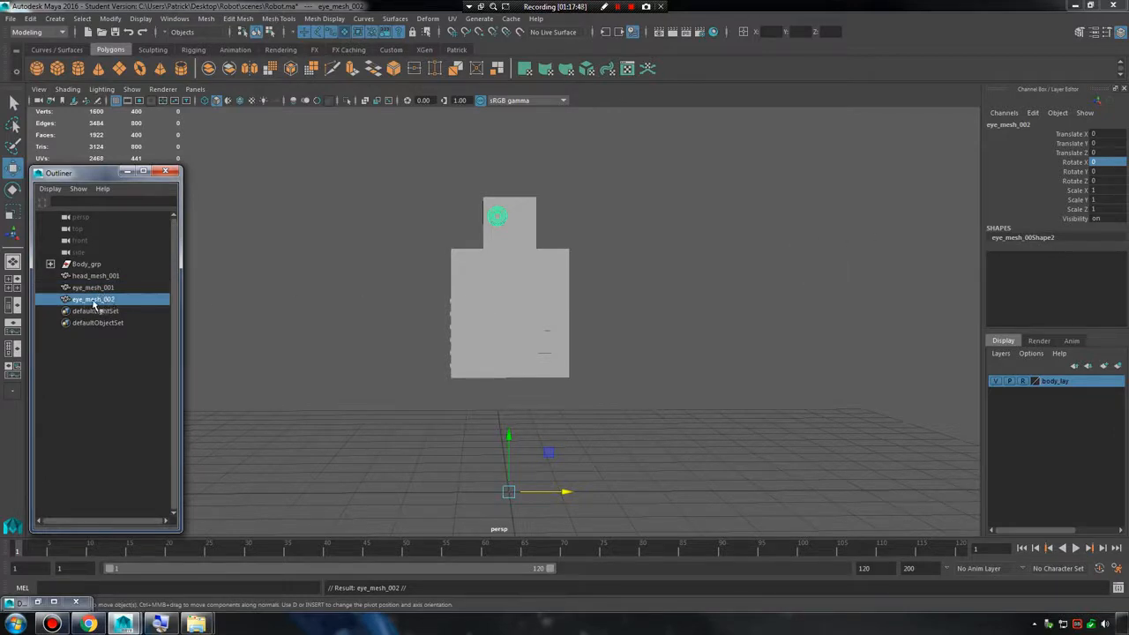
double_click(1113, 190)
type("-")
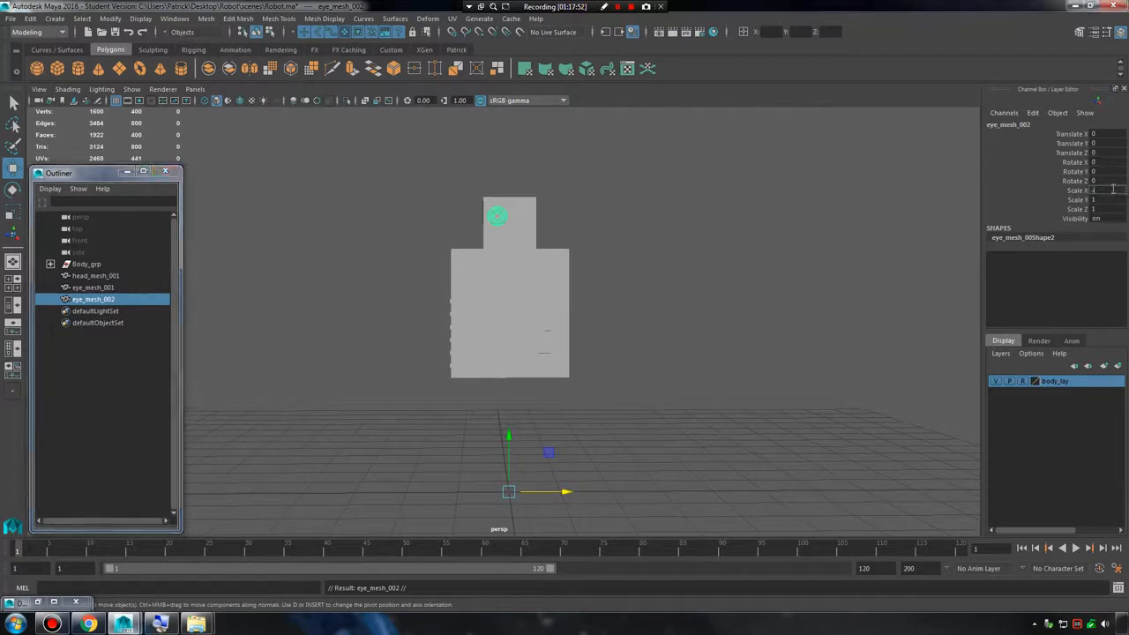
type("1")
key("Return")
right_click_drag(484, 270, 648, 264, "alt")
left_click(709, 263)
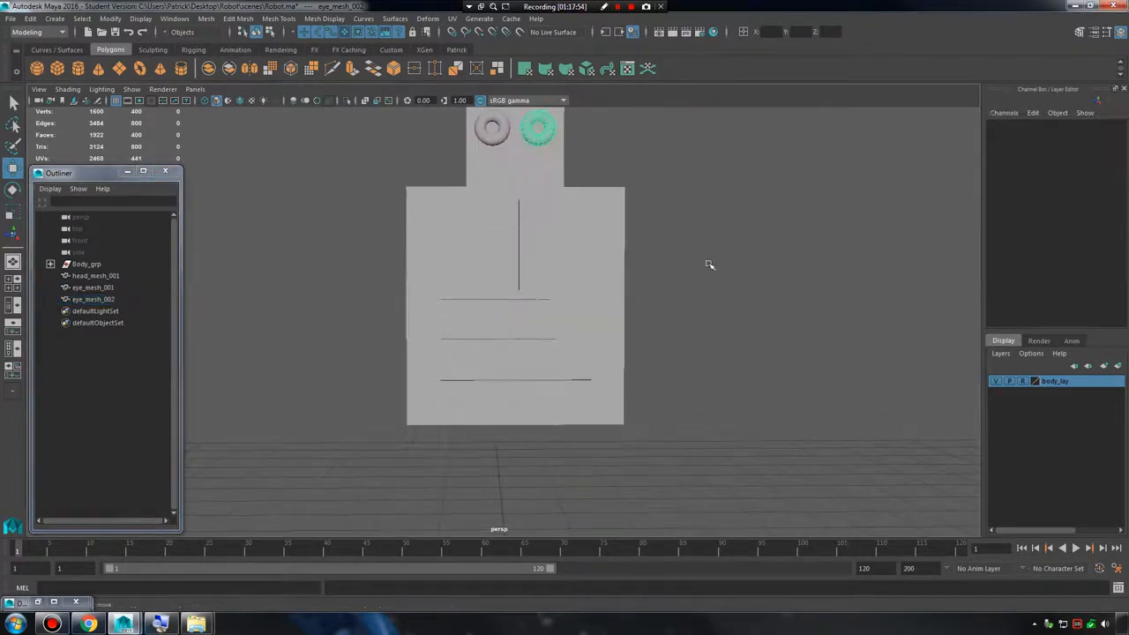
Check the placement of both eyes on the head from an angle, highlighting each eye mesh in turn.
middle_click_drag(709, 264, 720, 418, "alt")
right_click_drag(721, 418, 844, 363, "alt")
left_click_drag(845, 364, 780, 365, "alt")
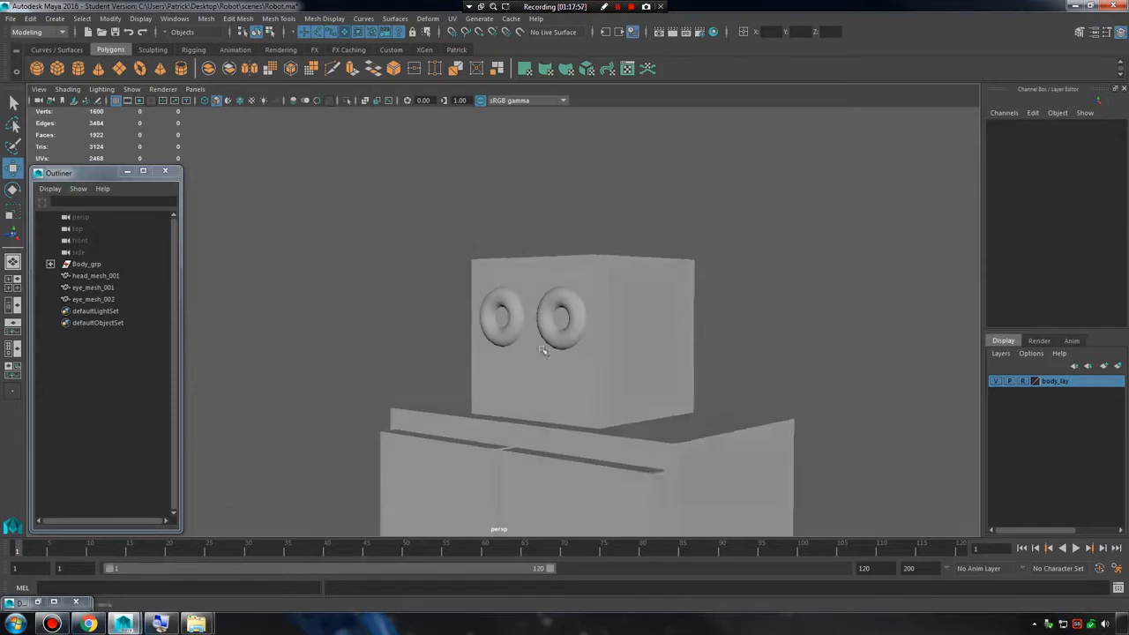
scroll(553, 309, "down", 3)
left_click(93, 287)
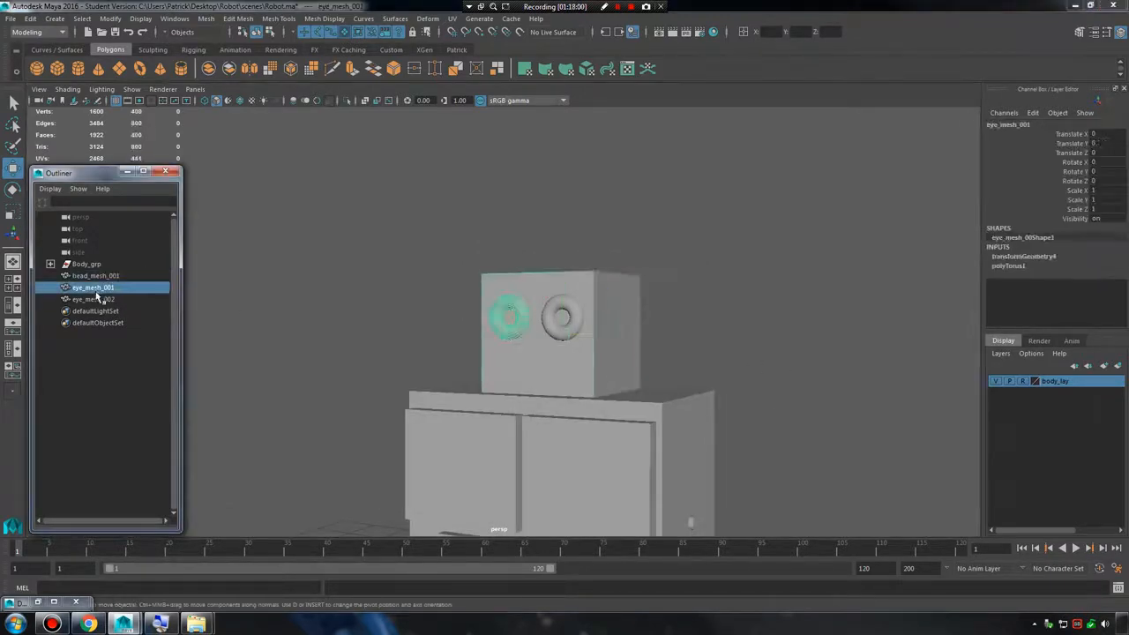
left_click(99, 299)
left_click(428, 235)
Create a polygon prism and raise it towards the head, to about 4.688 in Y.
left_click(78, 19)
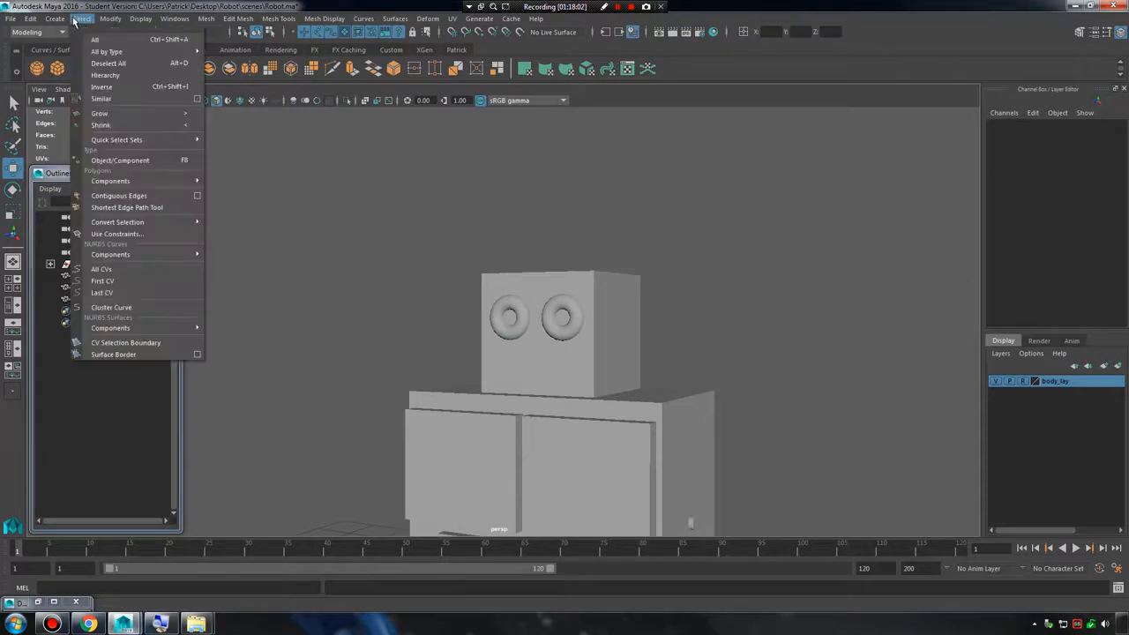
mouse_move(56, 19)
mouse_move(95, 59)
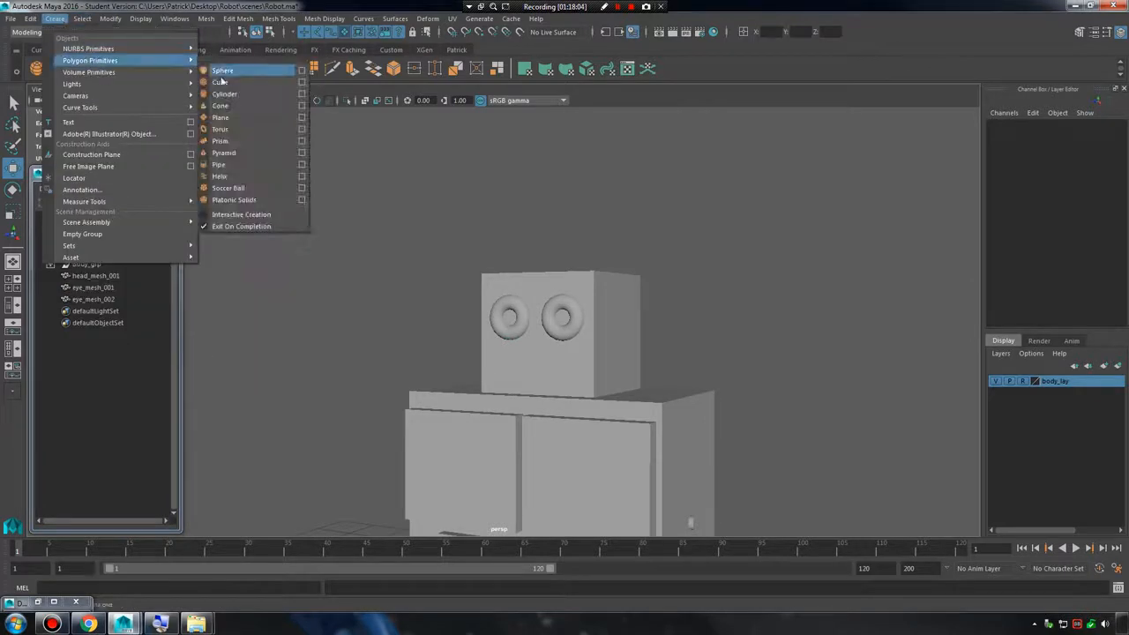
left_click(255, 143)
scroll(587, 317, "down", 10)
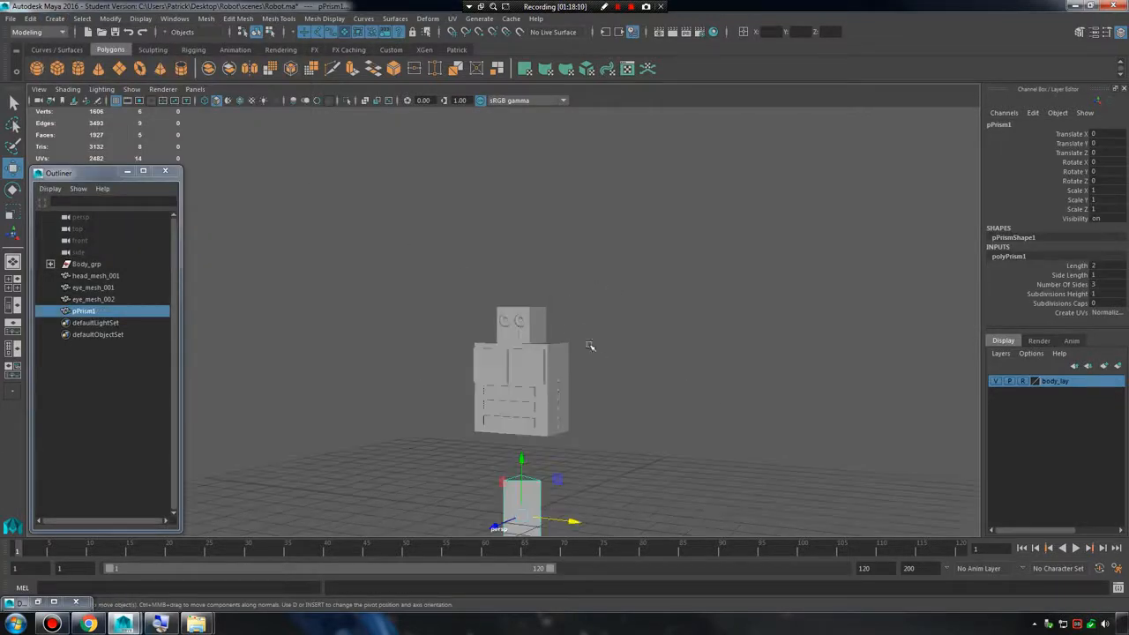
left_click_drag(590, 344, 471, 305, "alt")
middle_click_drag(470, 305, 471, 290, "alt")
left_click_drag(520, 367, 521, 243)
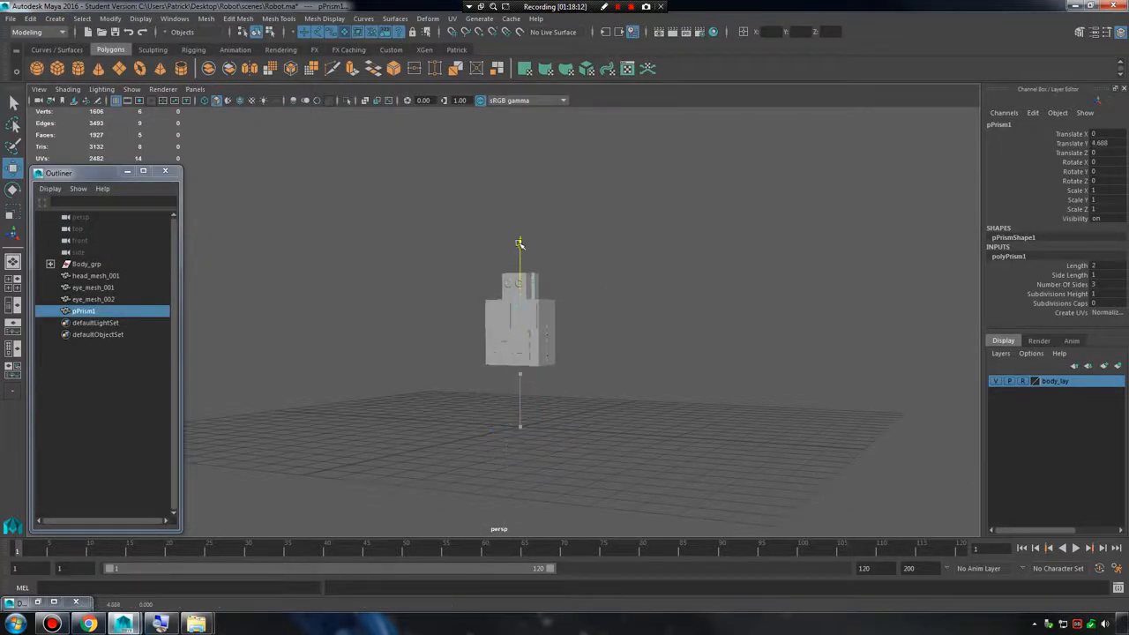
Move the prism forward in front of the robot, to about 1.033 in Z.
key("f")
right_click_drag(654, 289, 520, 268, "alt")
left_click_drag(520, 268, 539, 339, "alt")
left_click_drag(469, 349, 584, 360)
Lay the prism horizontally by setting its Rotate Y to 90 and Rotate X to 90.
key("e")
left_click_drag(477, 424, 484, 420)
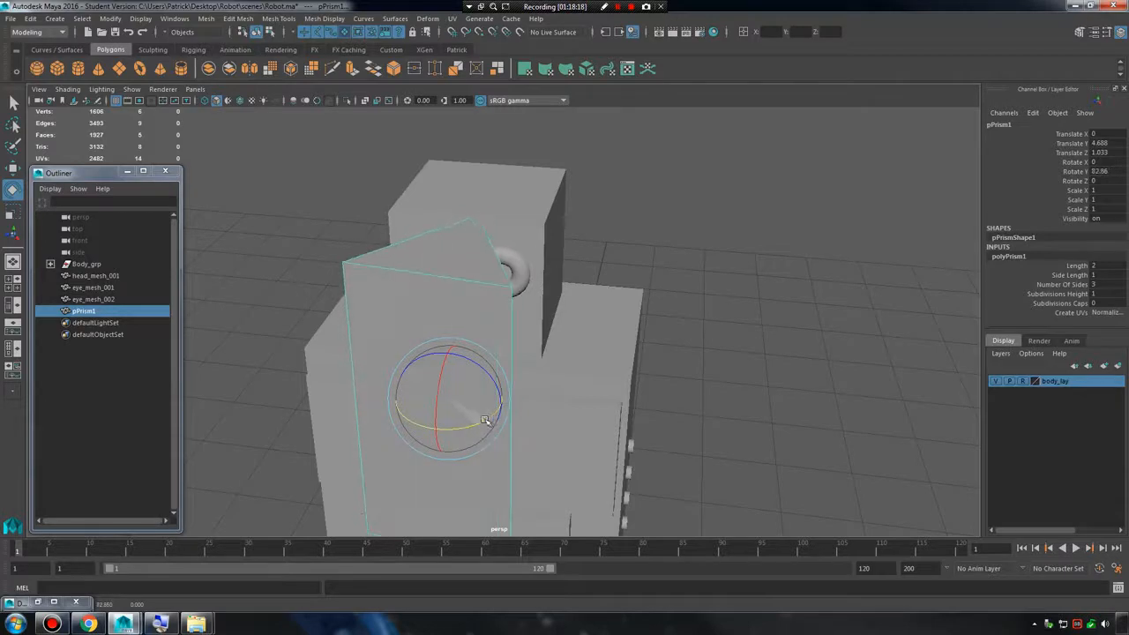
double_click(1103, 171)
type("90")
key("Return")
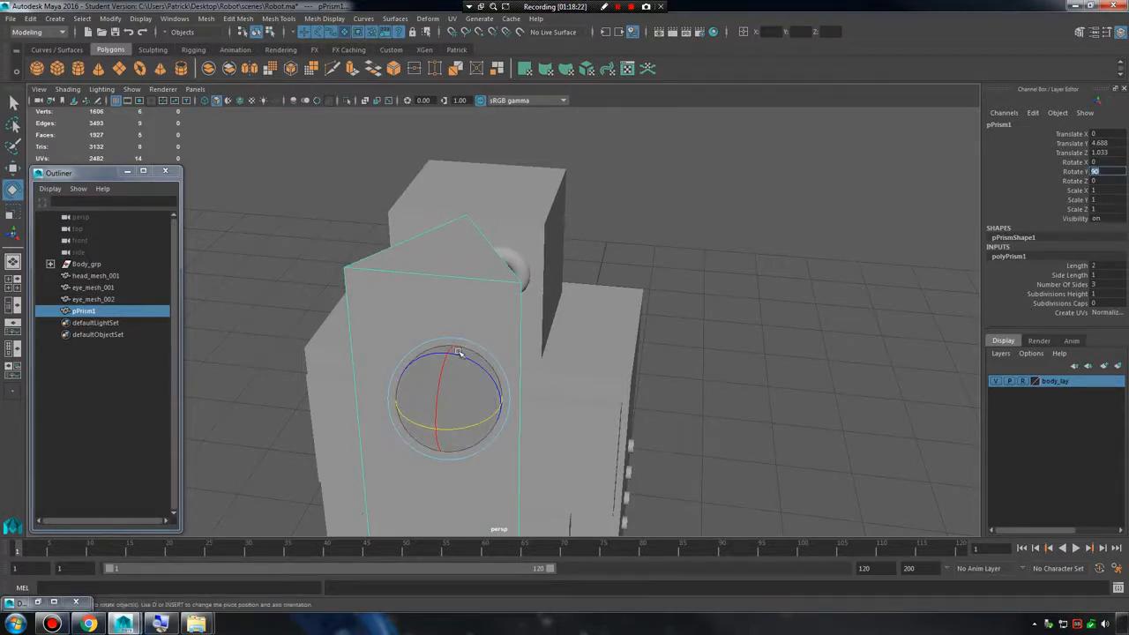
left_click_drag(458, 355, 532, 421)
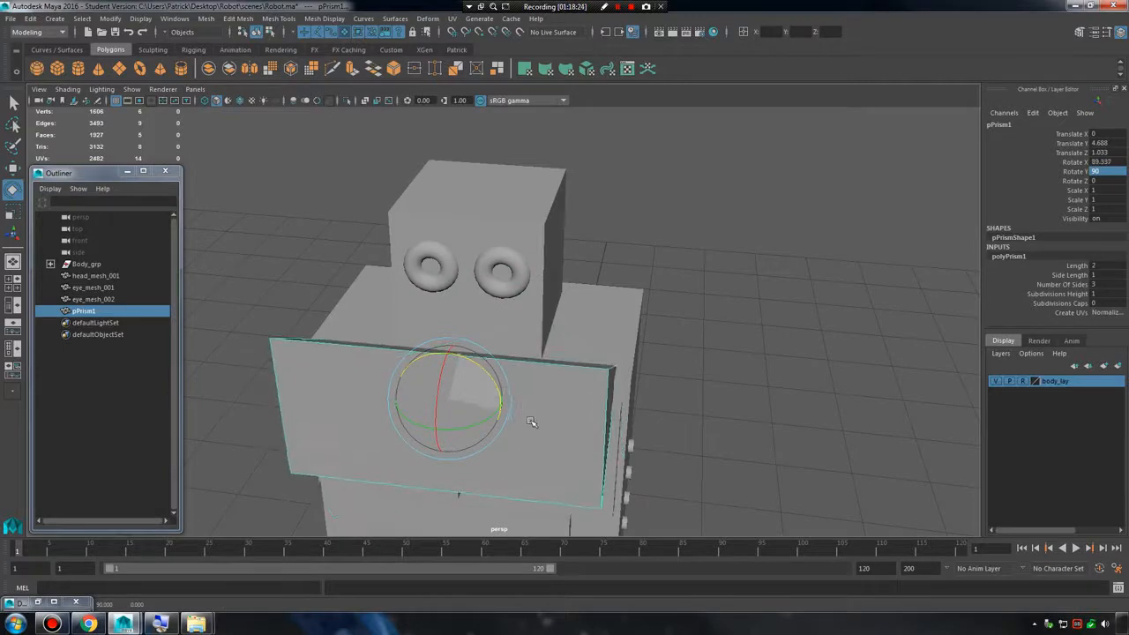
double_click(1103, 162)
type("90")
key("Return")
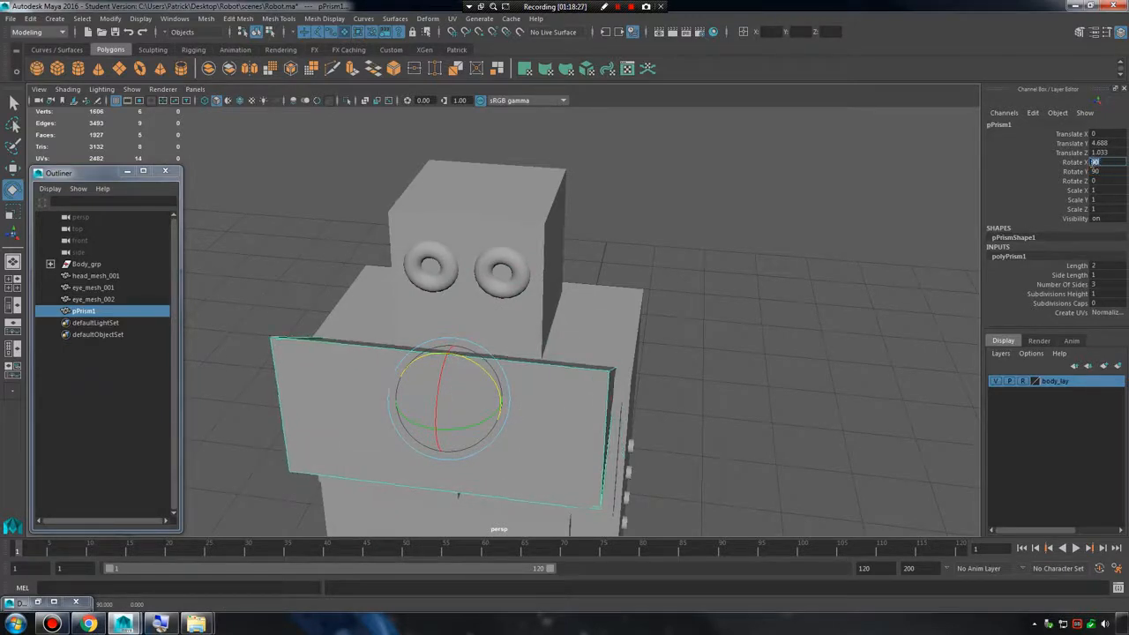
Scale the prism uniformly to about 0.292 to make a small mouth block.
left_click_drag(470, 286, 474, 345, "alt")
key("r")
mouse_move(419, 404)
left_mouse_down()
mouse_move(388, 420)
mouse_move(399, 427)
mouse_move(431, 381)
mouse_move(424, 390)
left_mouse_up()
key("w")
key("f")
key("g")
right_click_drag(692, 386, 611, 355, "alt")
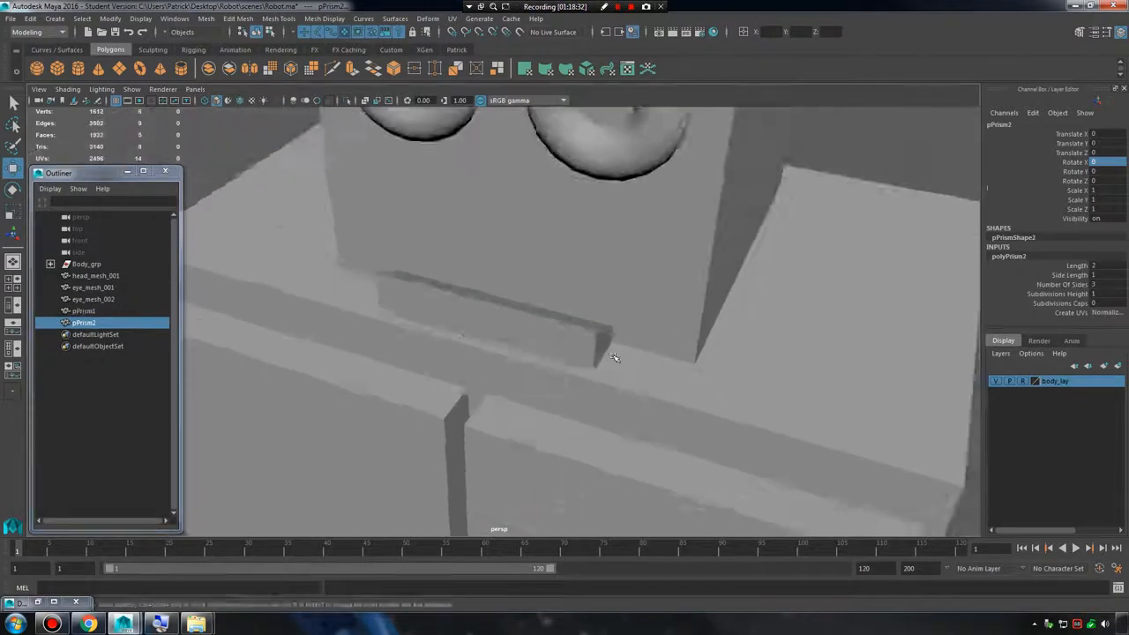
left_click_drag(612, 355, 523, 229, "alt")
Position the small prism as a mouth below the eyes, at about Y 4.953 and Z 0.546.
left_click(529, 286)
mouse_move(648, 253)
left_mouse_down("alt")
mouse_move(590, 257)
mouse_move(847, 252)
mouse_move(532, 297)
mouse_move(509, 322)
left_mouse_up("alt")
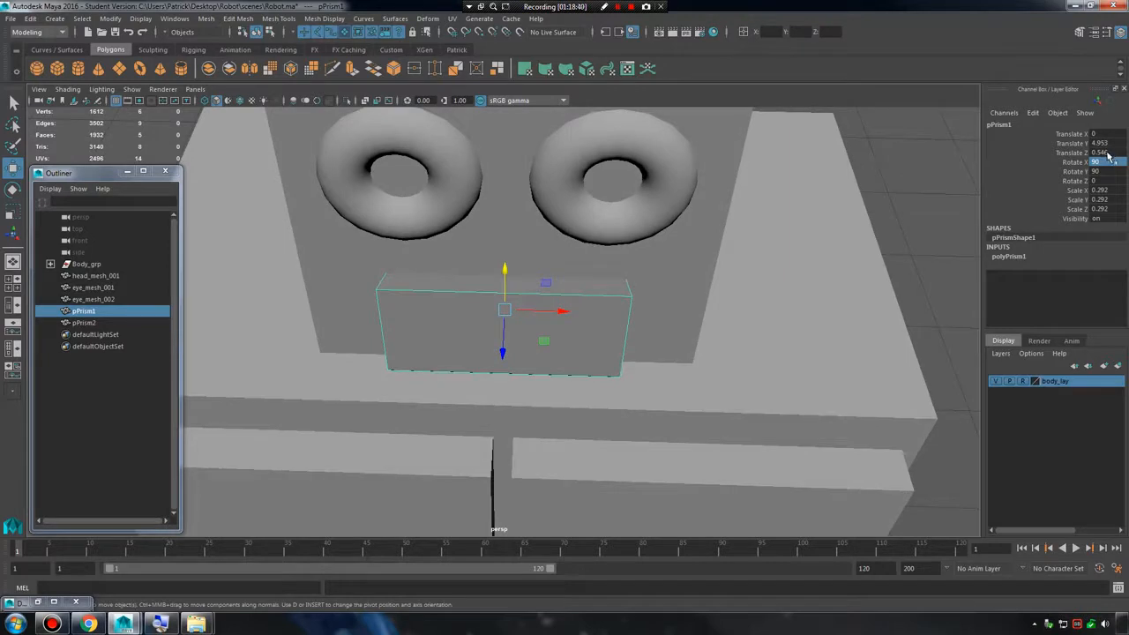
right_click_drag(776, 237, 651, 295, "alt")
left_click_drag(650, 296, 641, 265, "alt")
left_click(771, 295)
left_click_drag(771, 295, 656, 313, "alt")
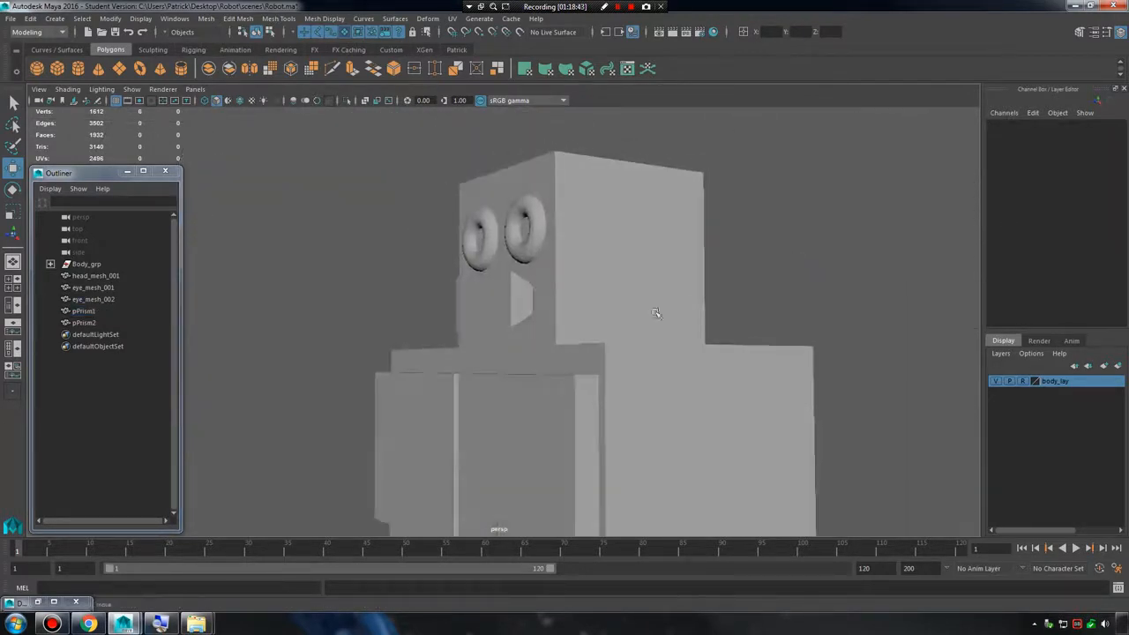
Delete the stray full-size prism standing at the world origin.
left_click(88, 312)
left_click(122, 324)
right_click_drag(231, 315, 159, 312, "alt")
middle_click_drag(607, 419, 612, 302, "alt")
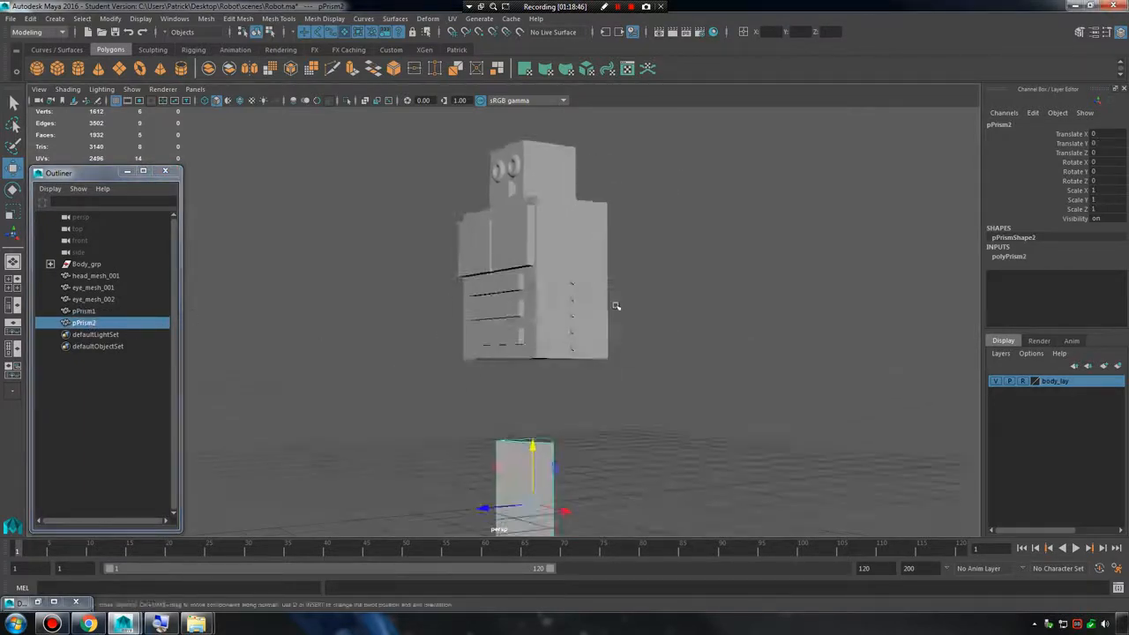
left_click_drag(612, 303, 619, 325, "alt")
key("Delete")
Rename the mouth prism as mouth_mesh_001 and deselect it.
double_click(85, 311)
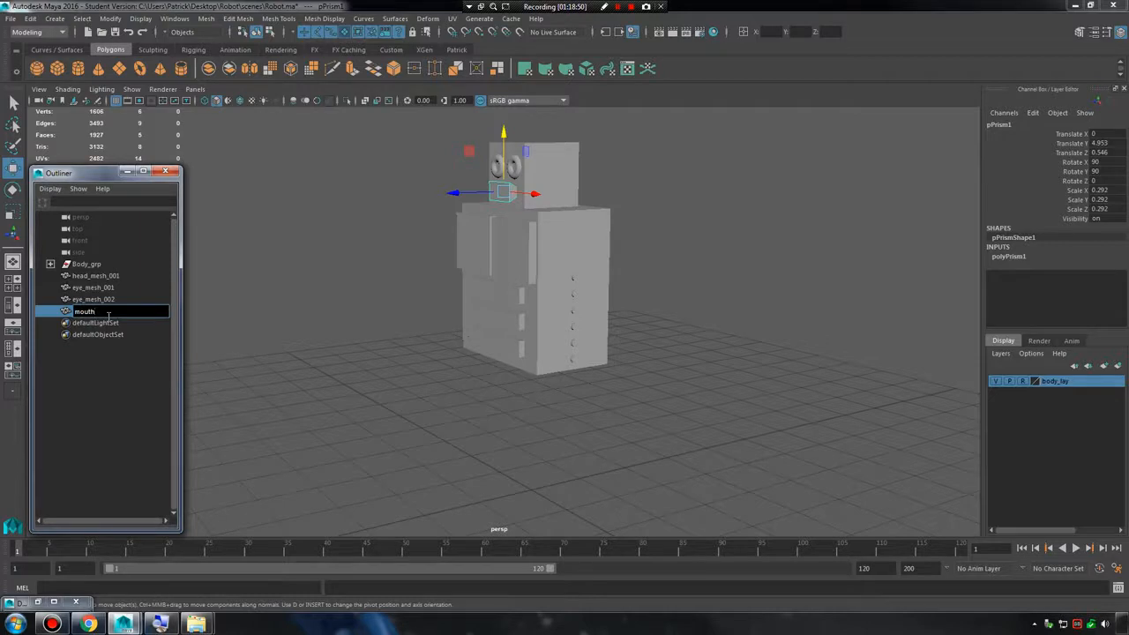
type("mouth_mesh_001")
key("Return")
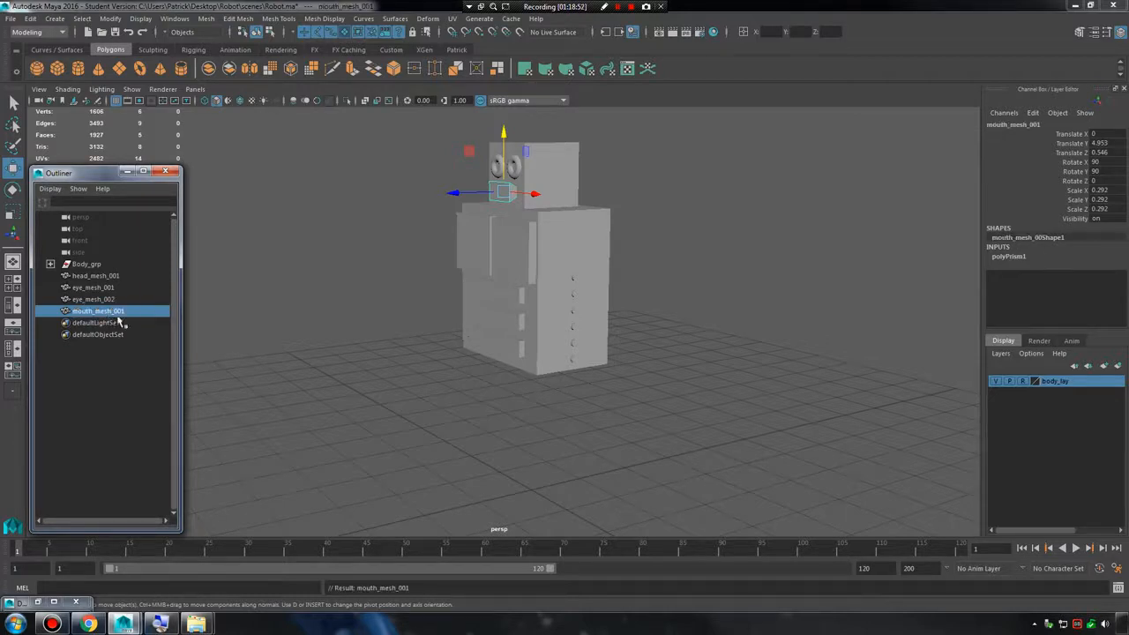
middle_click_drag(436, 329, 429, 443, "alt")
right_click_drag(429, 443, 609, 370, "alt")
left_click_drag(608, 370, 703, 350, "alt")
left_click(736, 266)
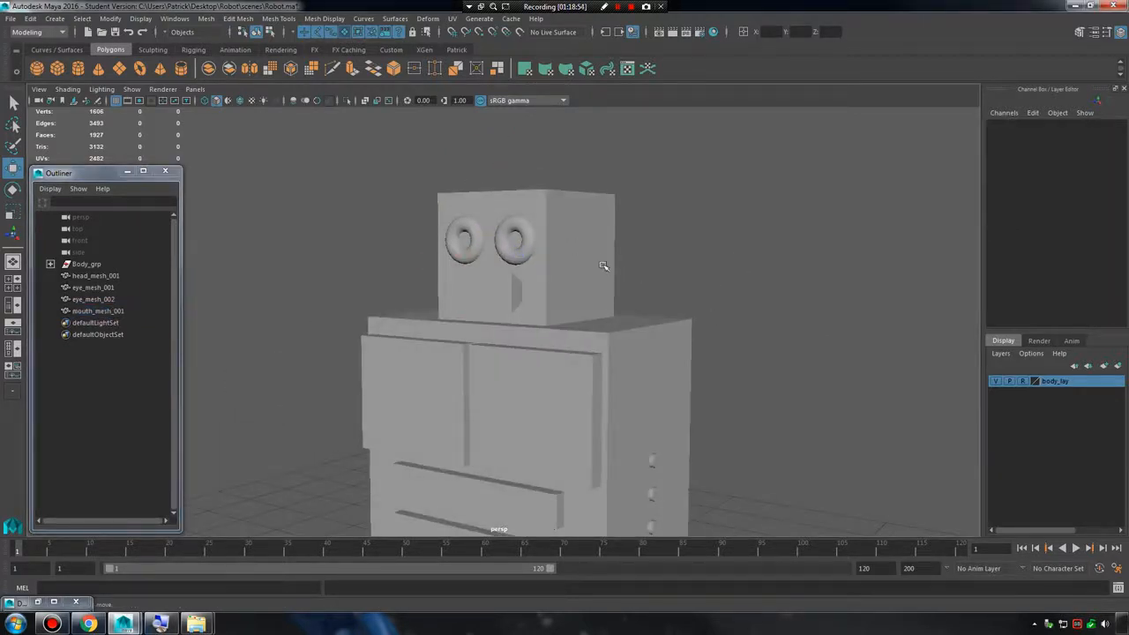
Group the head, both eyes and the mouth, and name the group Head_grp.
left_click_drag(430, 178, 648, 289)
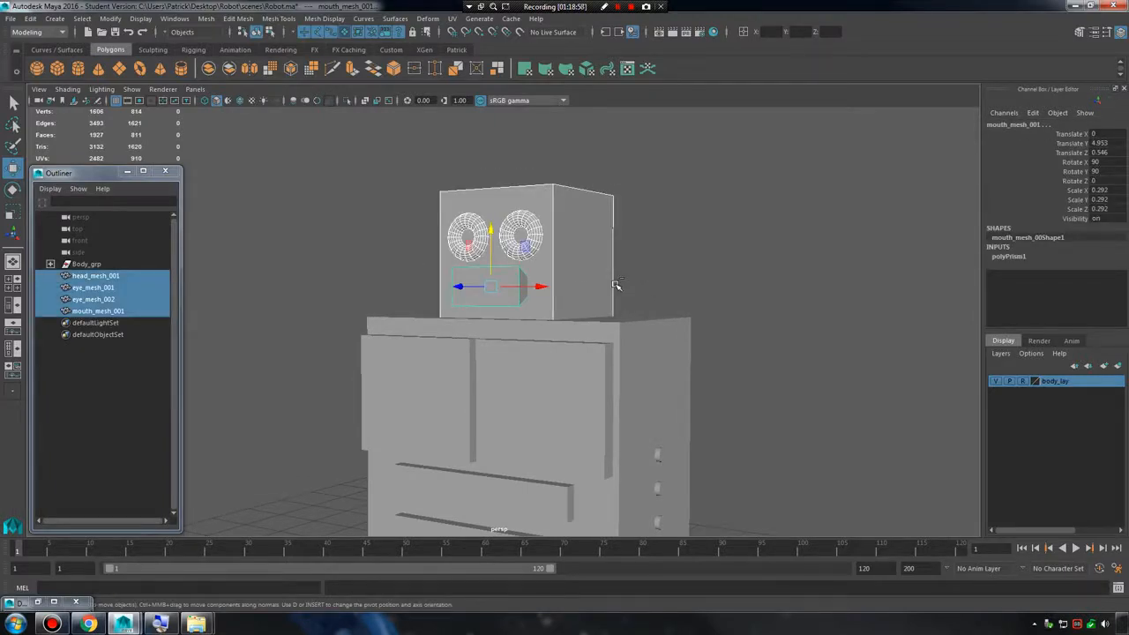
scroll(669, 283, "down", 3)
left_click(335, 187)
left_click_drag(335, 187, 736, 304)
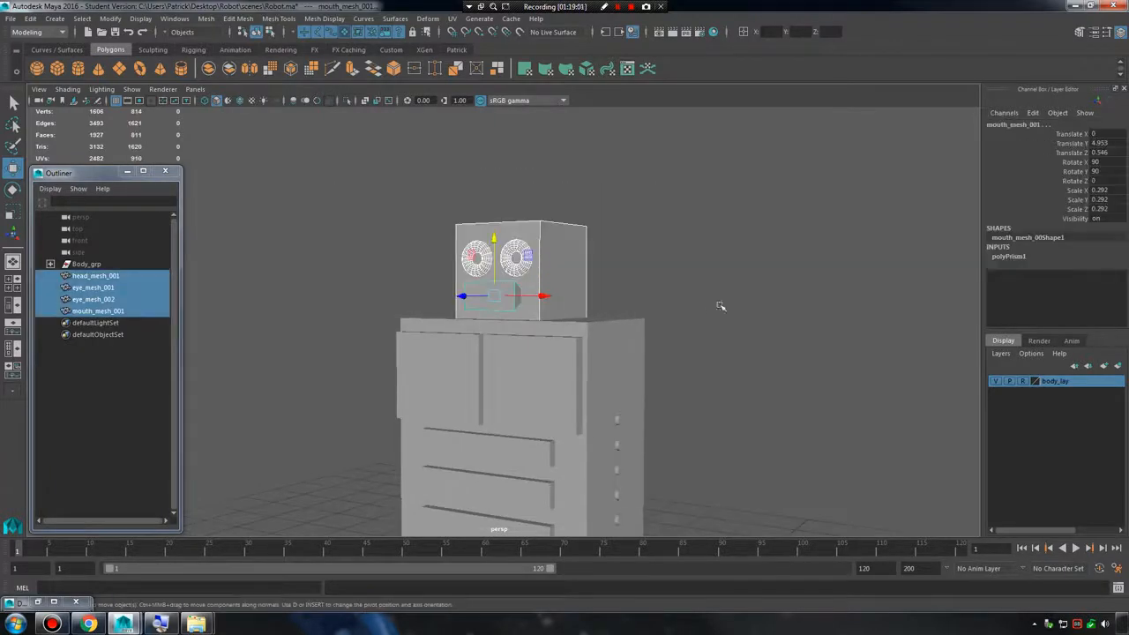
scroll(721, 305, "down", 2)
left_click_drag(318, 152, 510, 340)
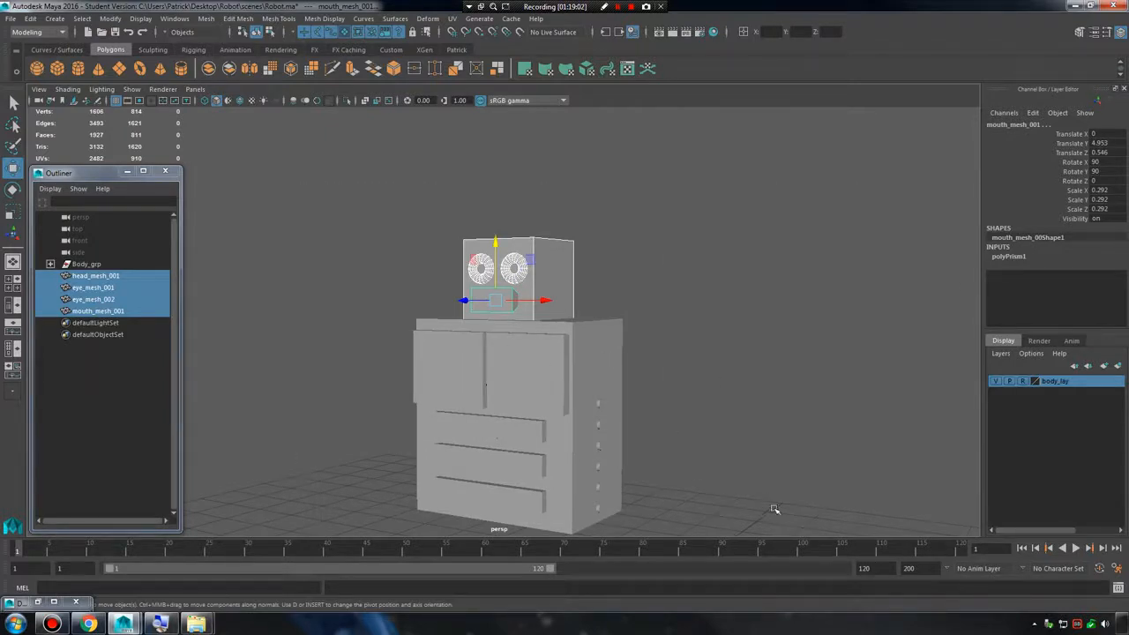
left_click_drag(653, 344, 633, 333, "alt")
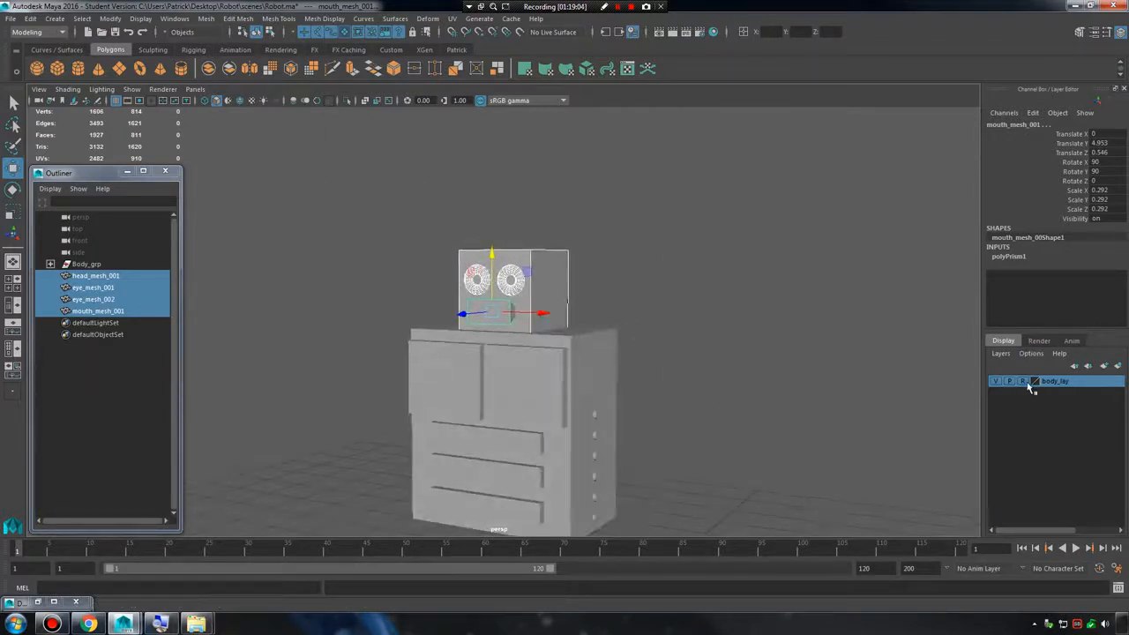
key("ctrl+g")
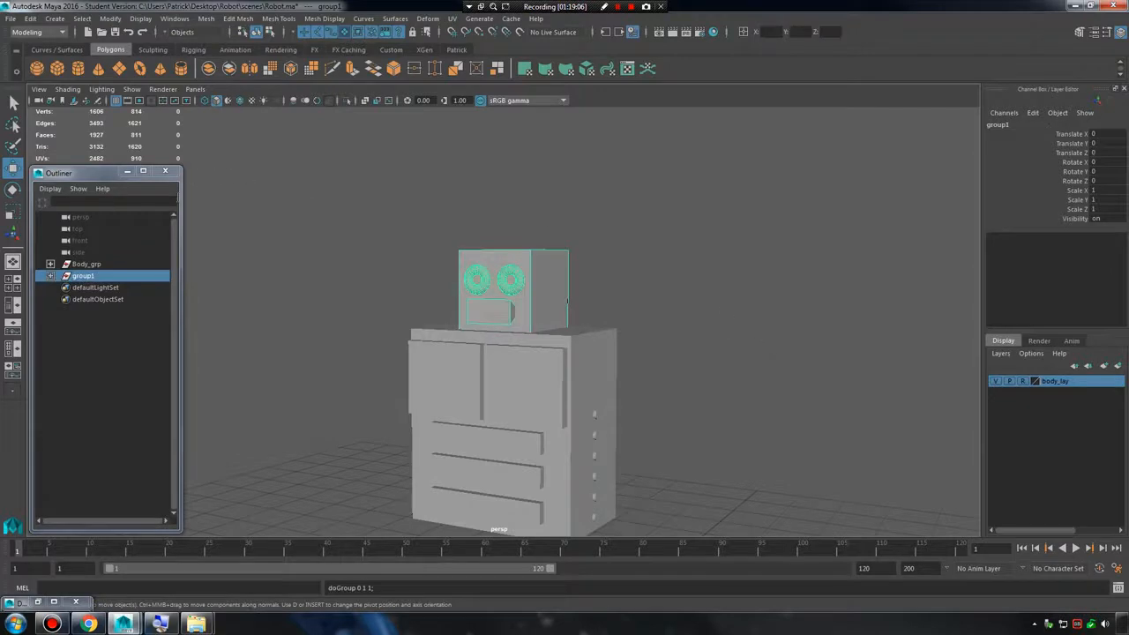
double_click(88, 277)
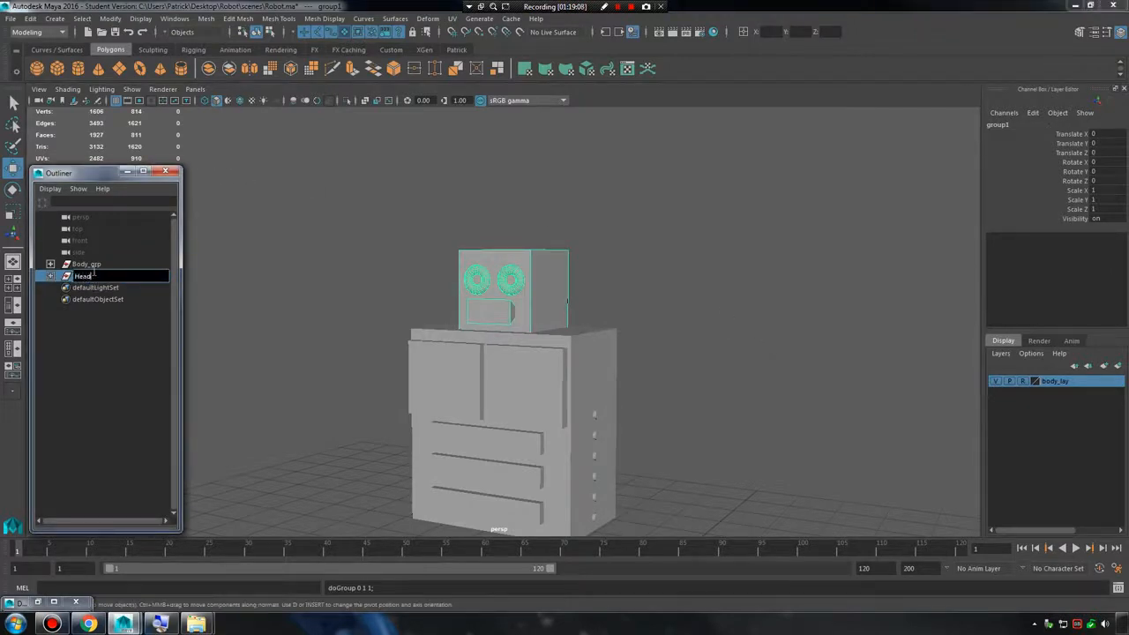
type("Head_grp")
key("Return")
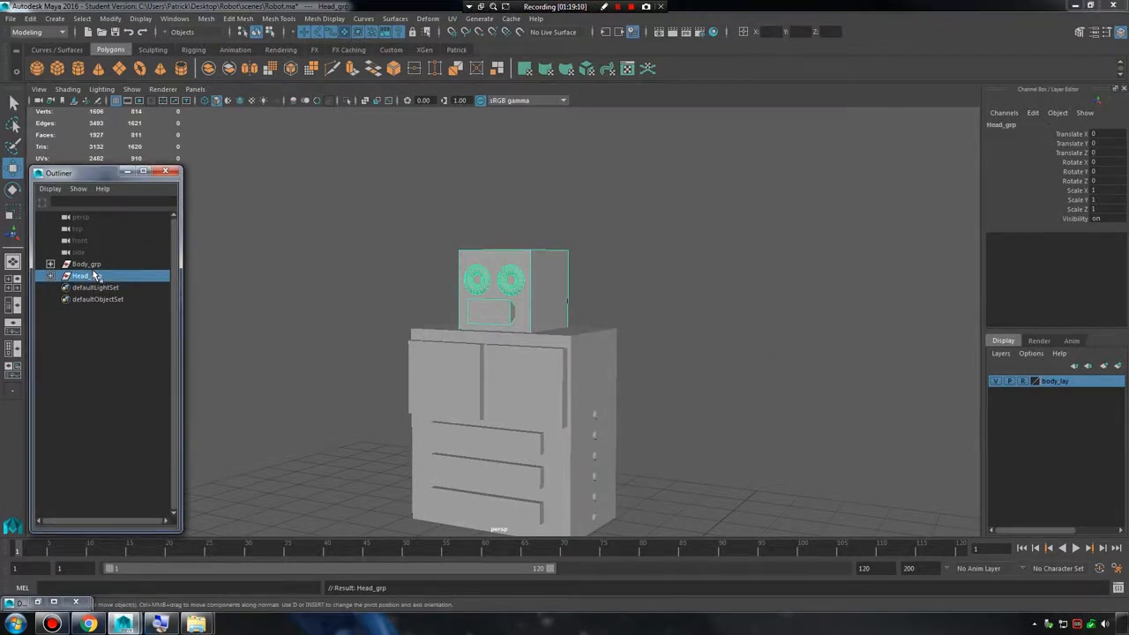
Create a new display layer and name it Head_lay.
left_click(644, 264)
left_click_drag(687, 250, 622, 260, "alt")
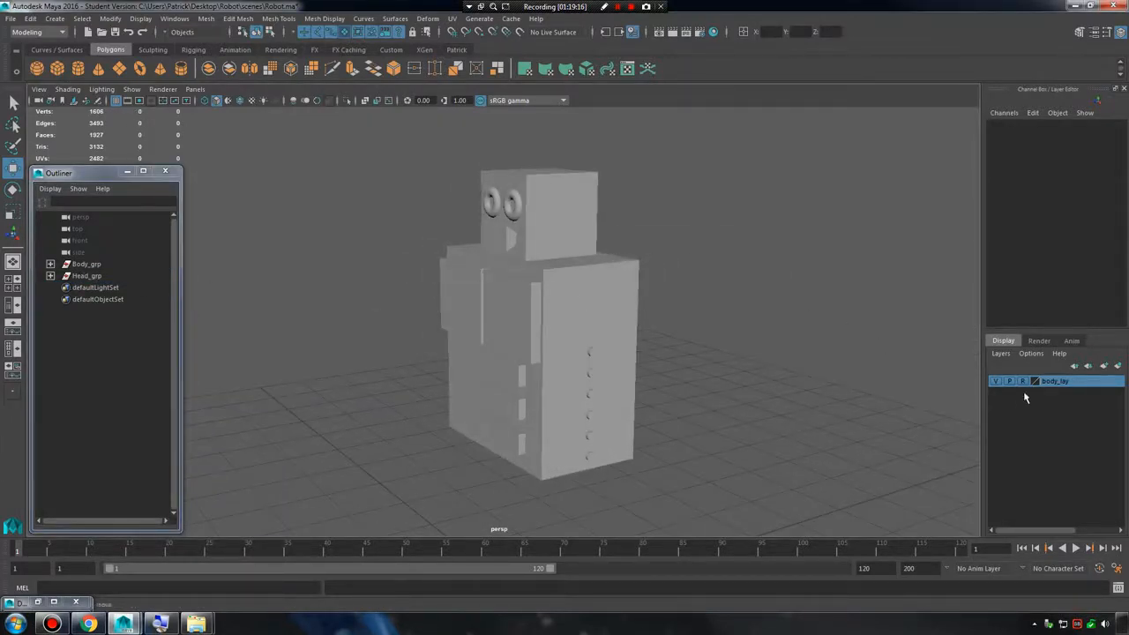
left_click(85, 276)
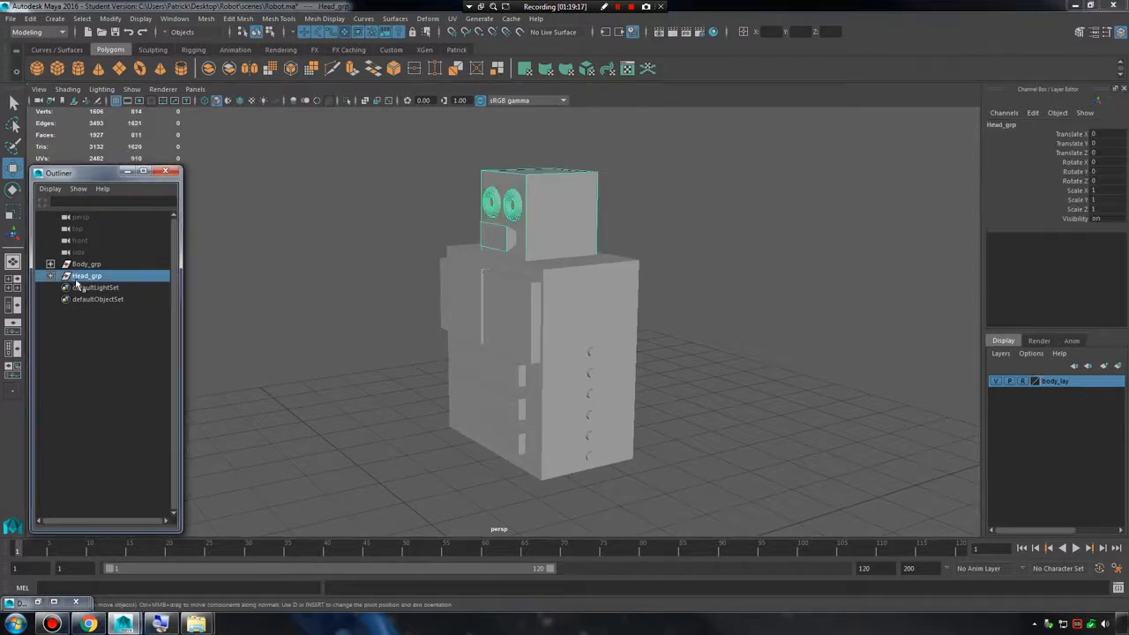
left_click(1105, 366)
double_click(1058, 383)
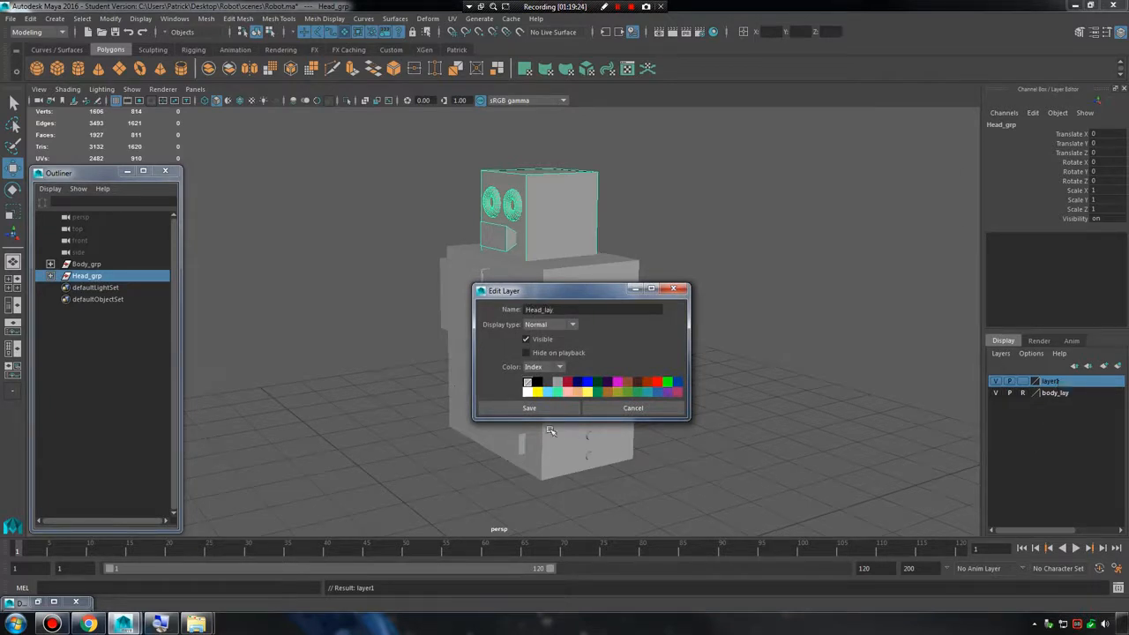
type("Head_lay")
left_click(507, 410)
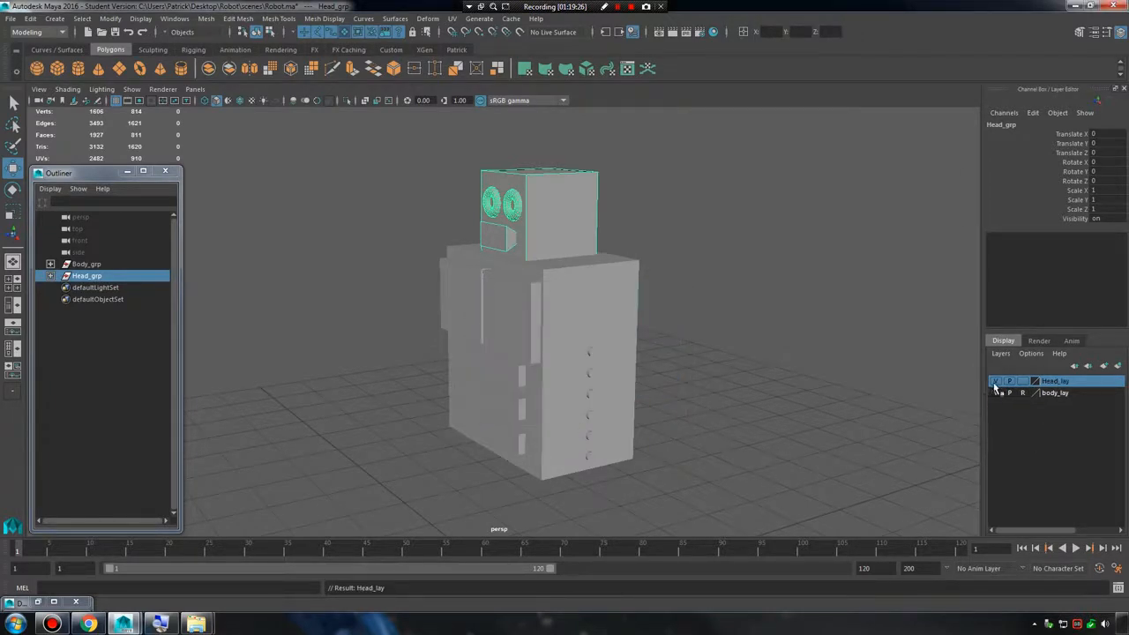
Add the whole Head_grp group to the Head_lay layer.
left_click(829, 284)
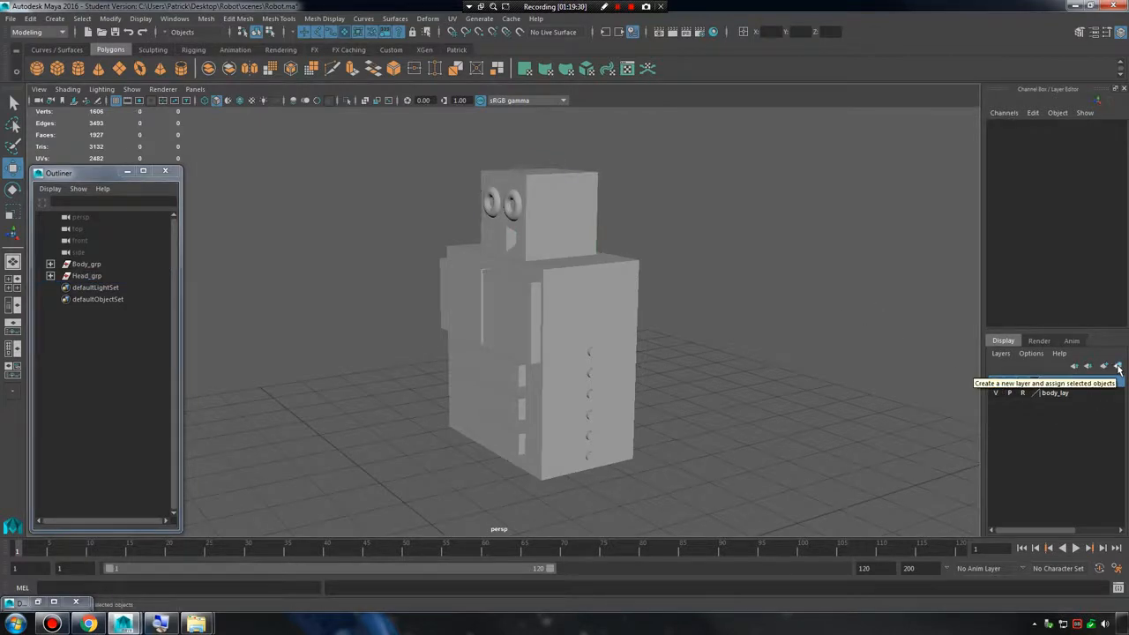
left_click(87, 276)
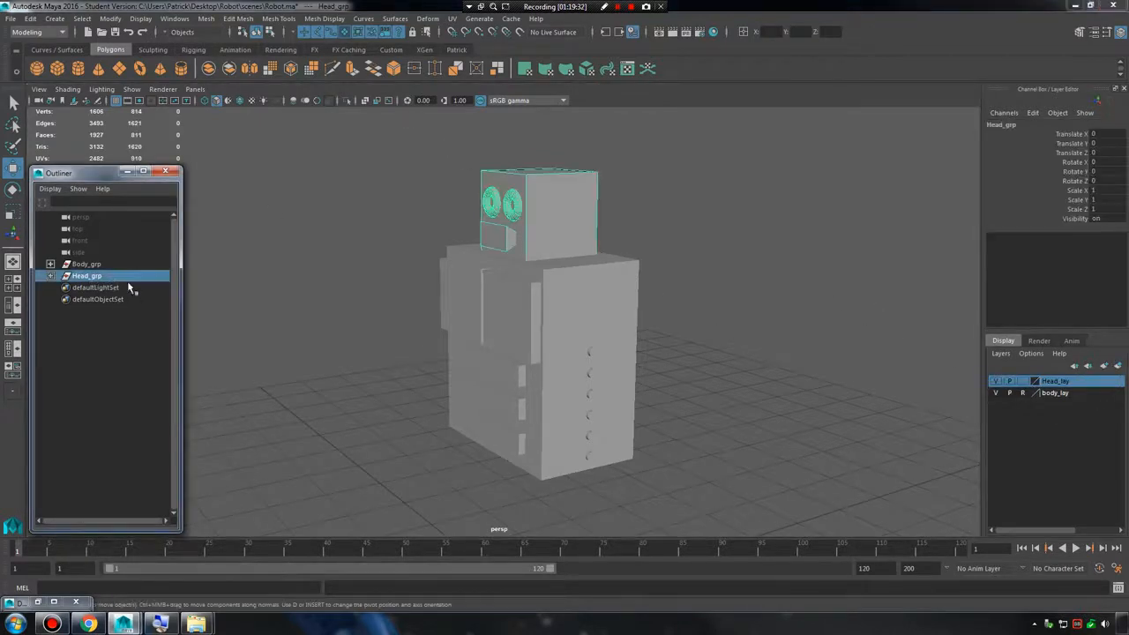
right_click(1056, 385)
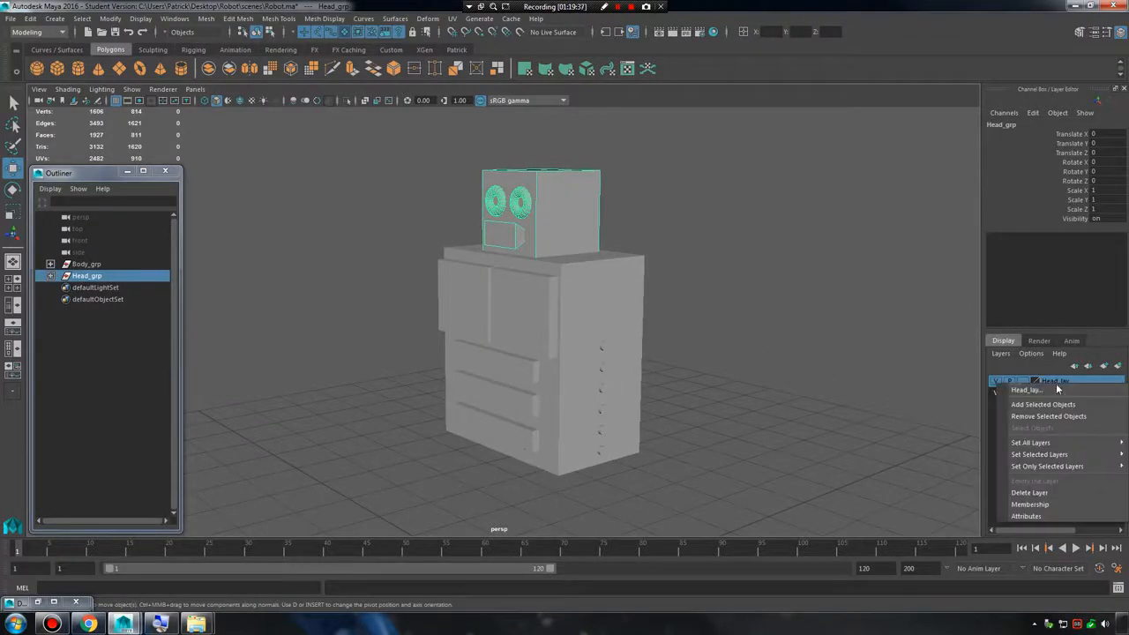
left_click(1050, 405)
middle_click_drag(714, 347, 709, 385, "alt")
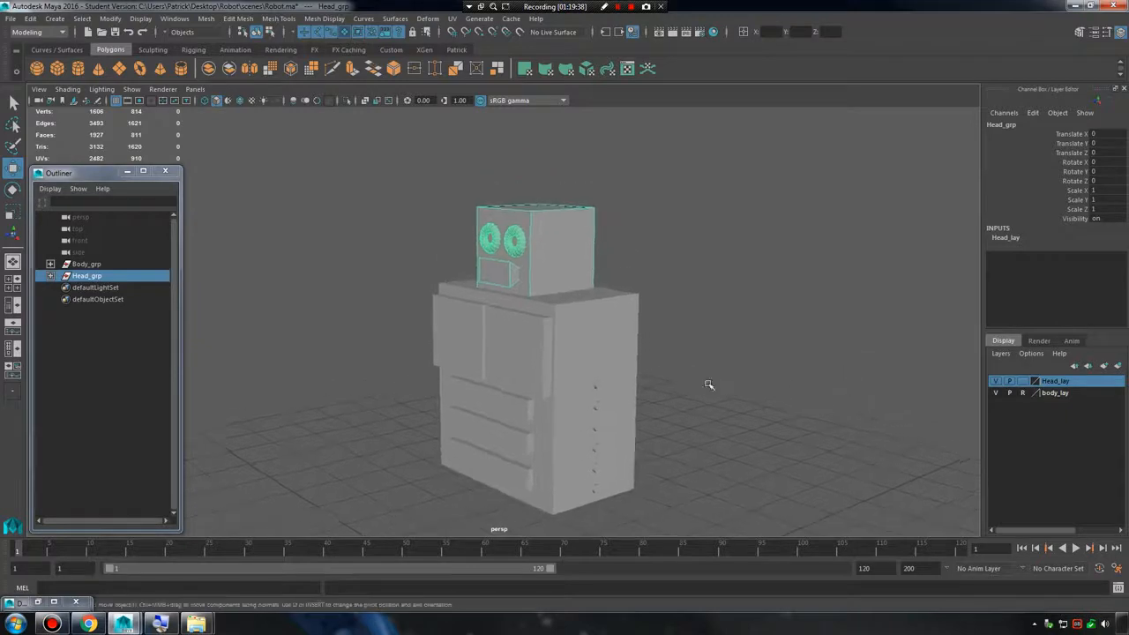
right_click_drag(709, 386, 847, 394, "alt")
Rename the head's display layer as head_lay, in lowercase to match body_lay.
double_click(1055, 385)
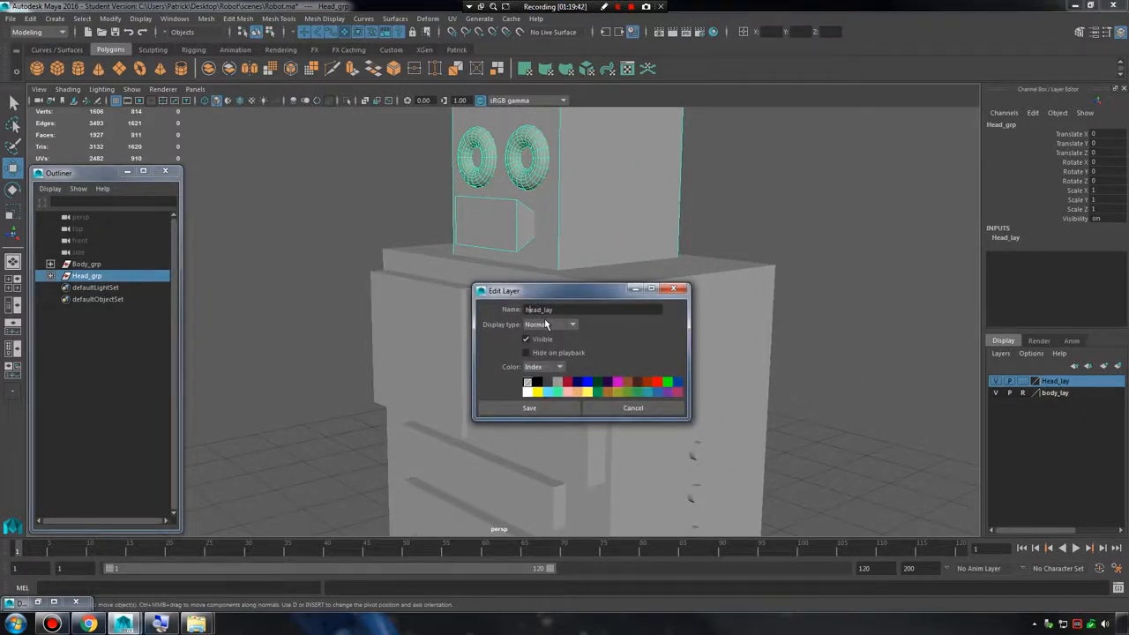
left_click(529, 407)
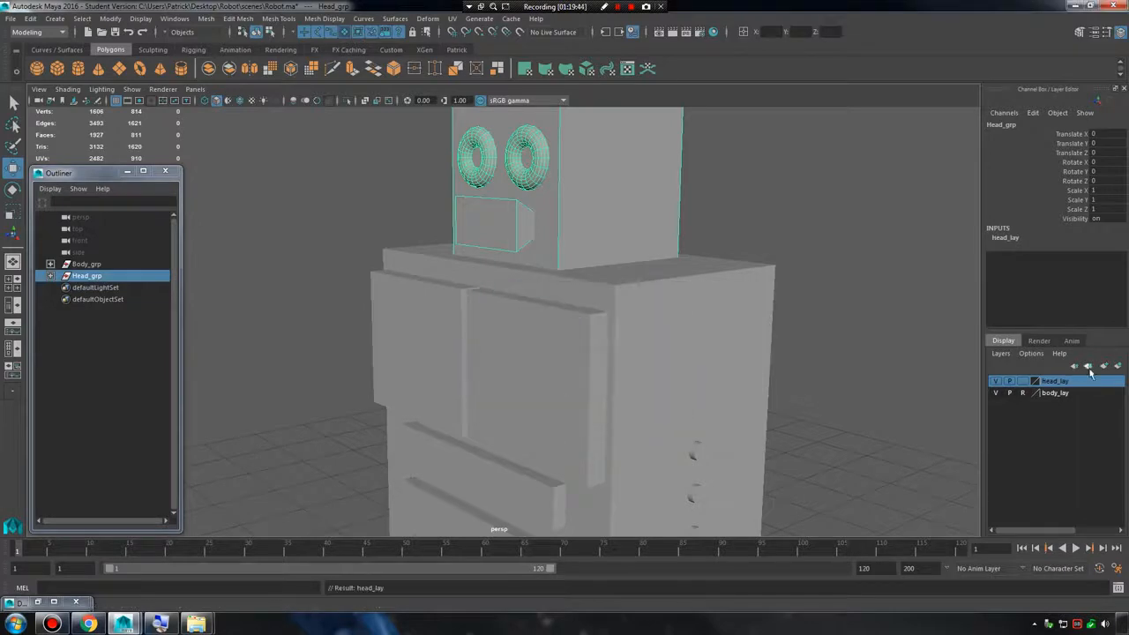
left_click(1065, 393)
left_click(1059, 385)
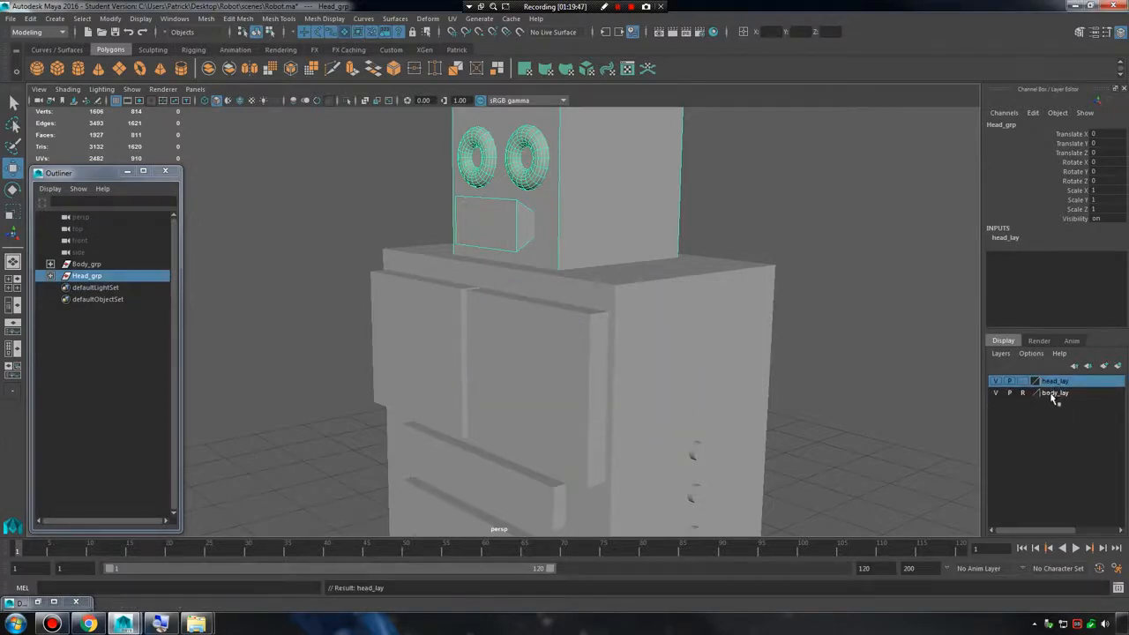
Set the head_lay layer to reference display and test that the head cannot be selected in the view.
scroll(828, 272, "down", 4)
left_click(793, 283)
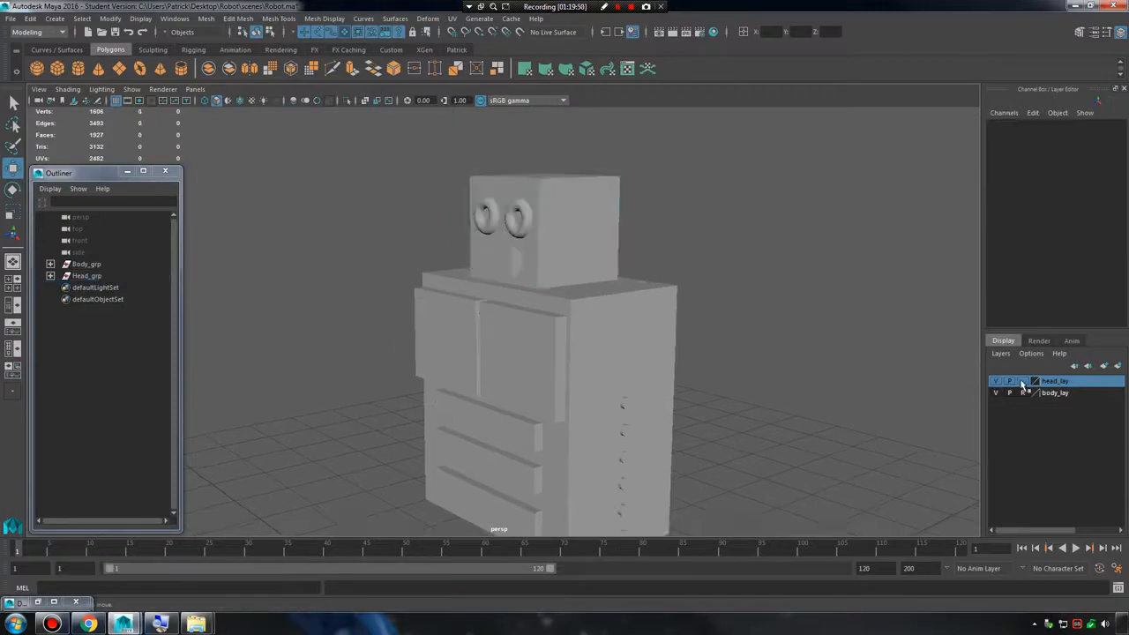
left_click(1021, 382)
left_click(1022, 382)
left_click_drag(404, 198, 587, 345)
scroll(597, 336, "down", 5)
left_click_drag(423, 286, 647, 362, "alt")
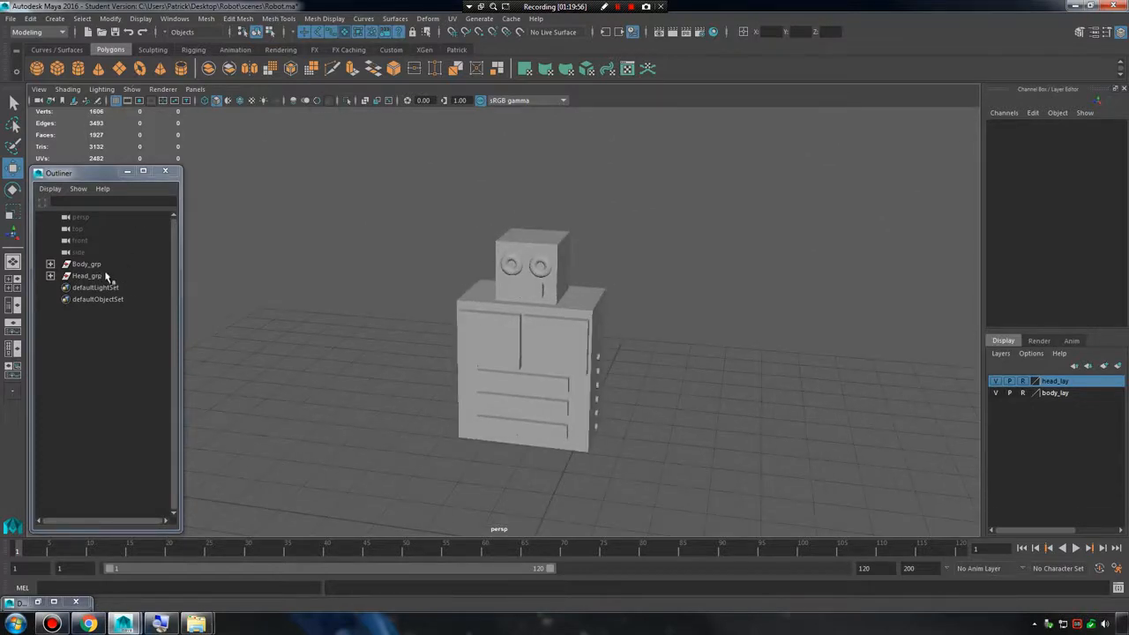
Create a polygon cube and move it beside the torso's upper side, at about X 1.359 and Y 4.264.
left_click(55, 18)
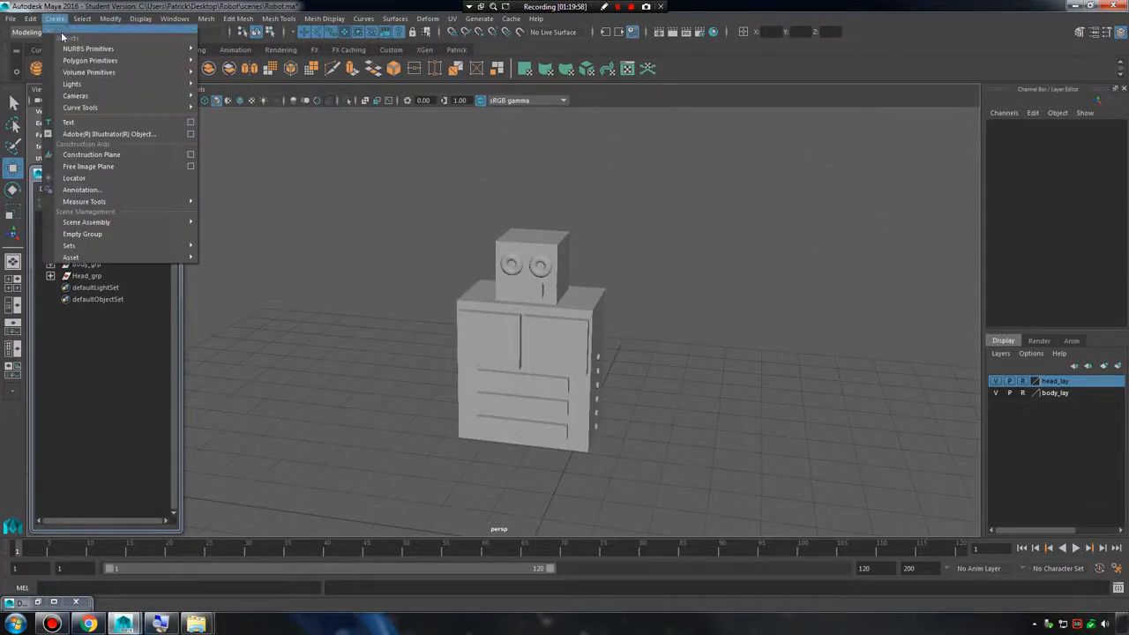
left_click(367, 242)
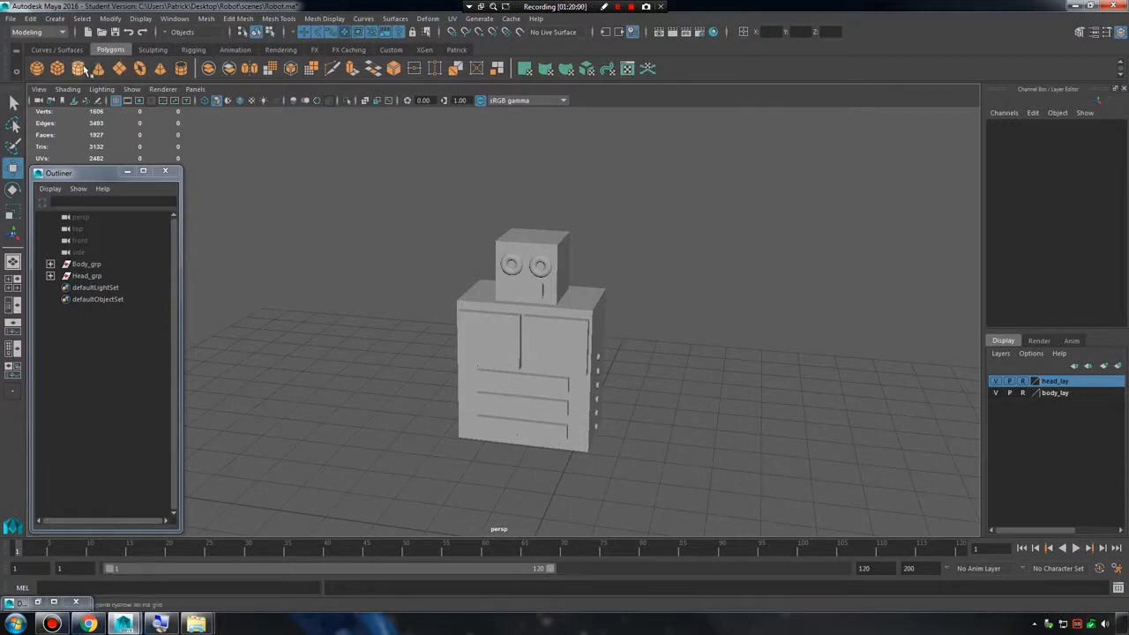
left_click(55, 69)
scroll(554, 365, "down", 3)
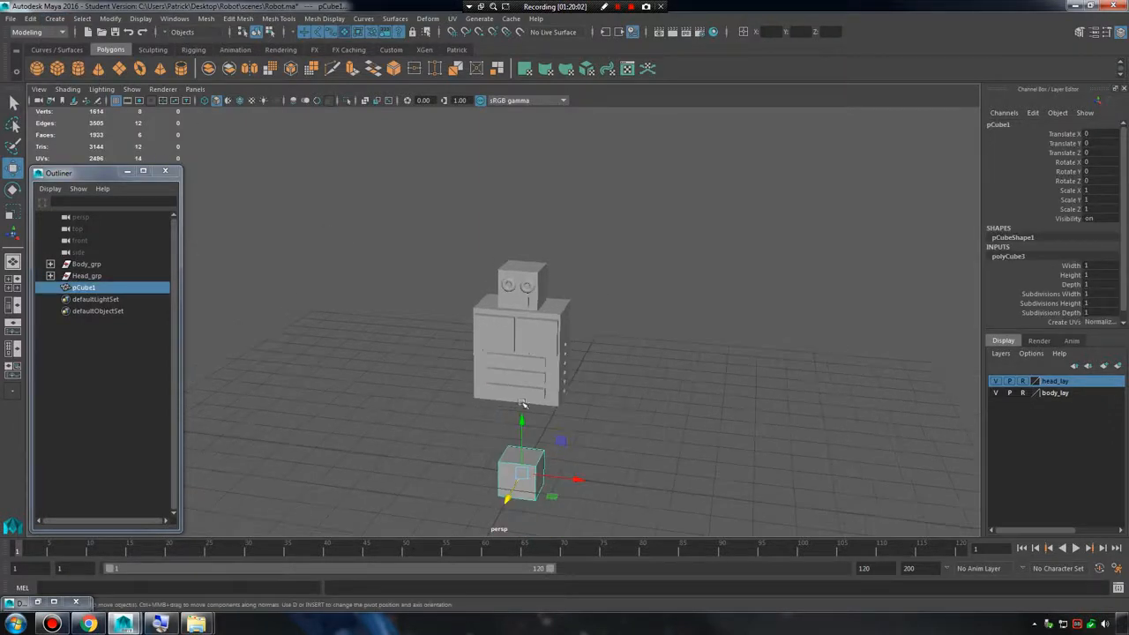
left_click_drag(520, 418, 526, 261)
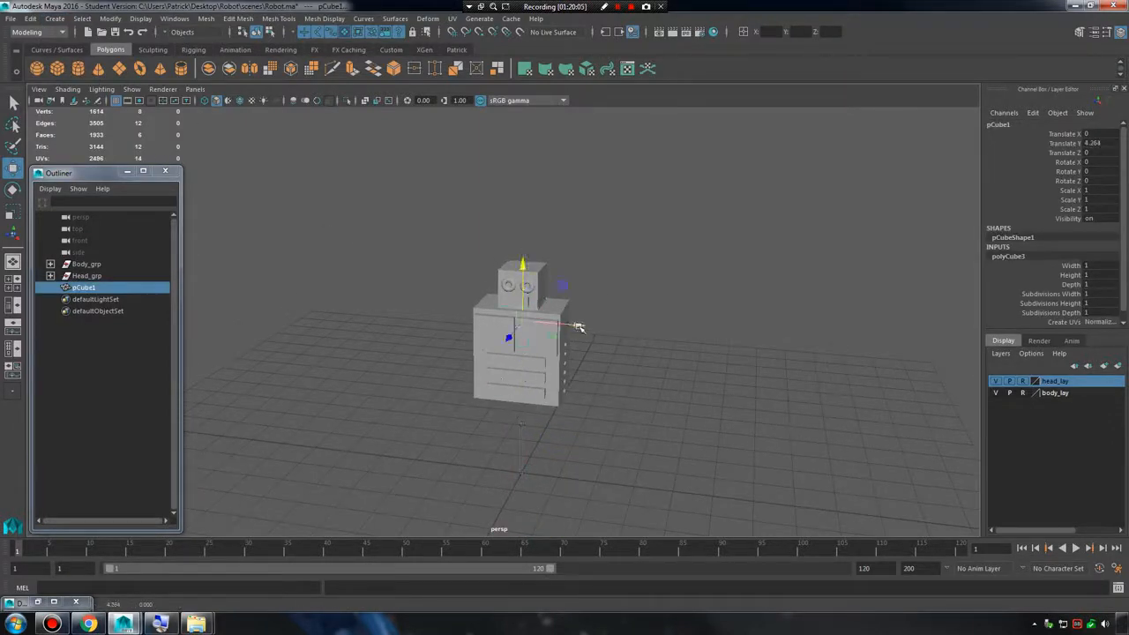
mouse_move(582, 325)
left_mouse_down()
mouse_move(630, 332)
mouse_move(573, 319)
left_mouse_up()
scroll(627, 327, "up", 5)
scroll(579, 336, "down", 3)
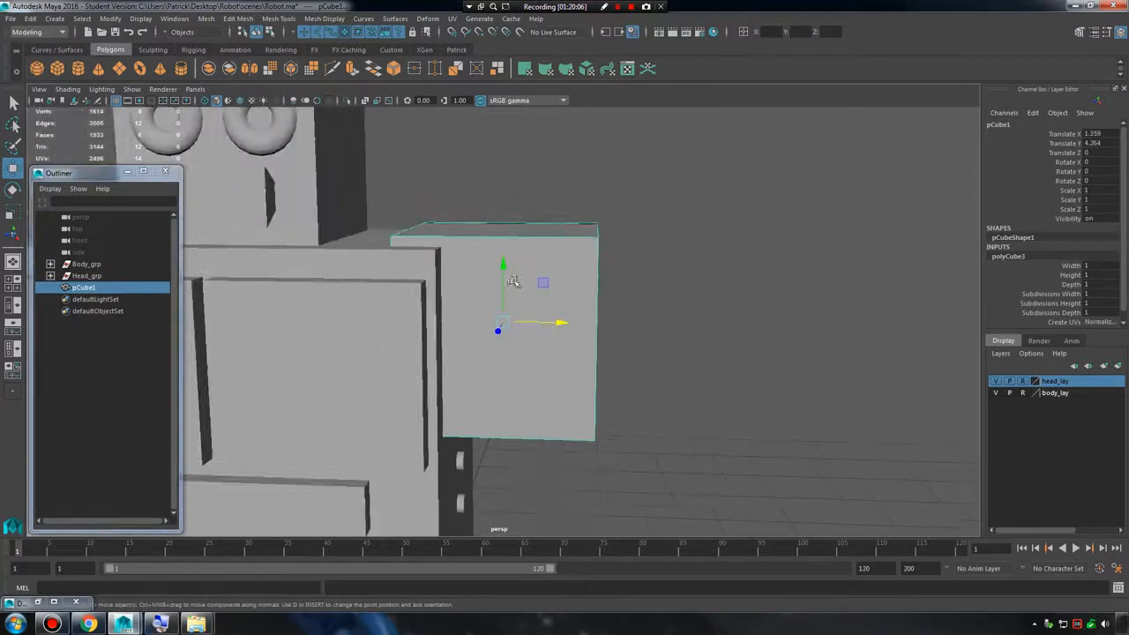
Fine-tune the shoulder cube's position against the torso to about X 1.422 and Y 4.359, and deselect it.
left_click_drag(506, 266, 517, 219)
left_click_drag(552, 293, 577, 281, "alt")
left_click_drag(514, 231, 567, 322)
scroll(556, 267, "down", 4)
left_click(686, 394)
left_click_drag(686, 395, 711, 395, "alt")
scroll(421, 311, "down", 3)
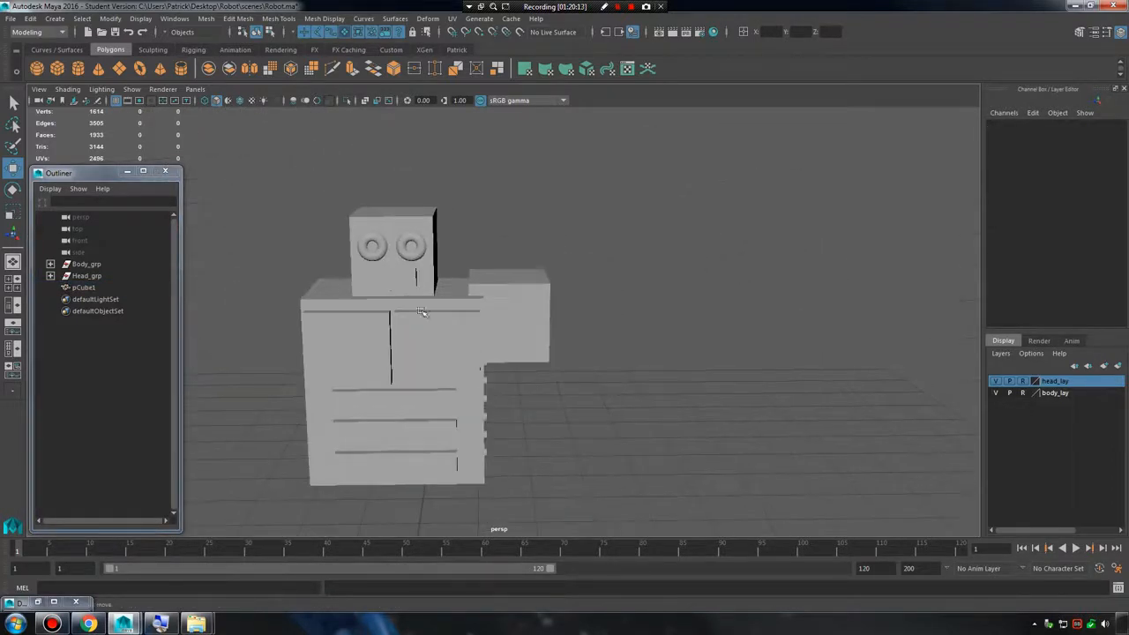
Rename the shoulder cube as shoulder_mesh_001.
double_click(84, 289)
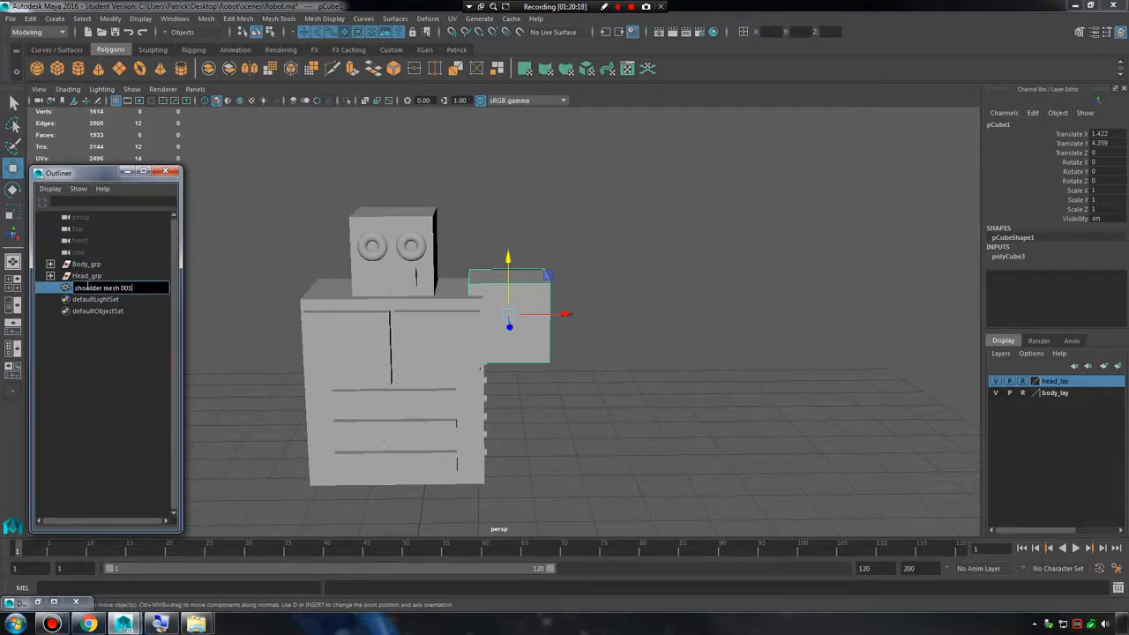
key("Return")
left_click_drag(376, 194, 249, 100, "alt")
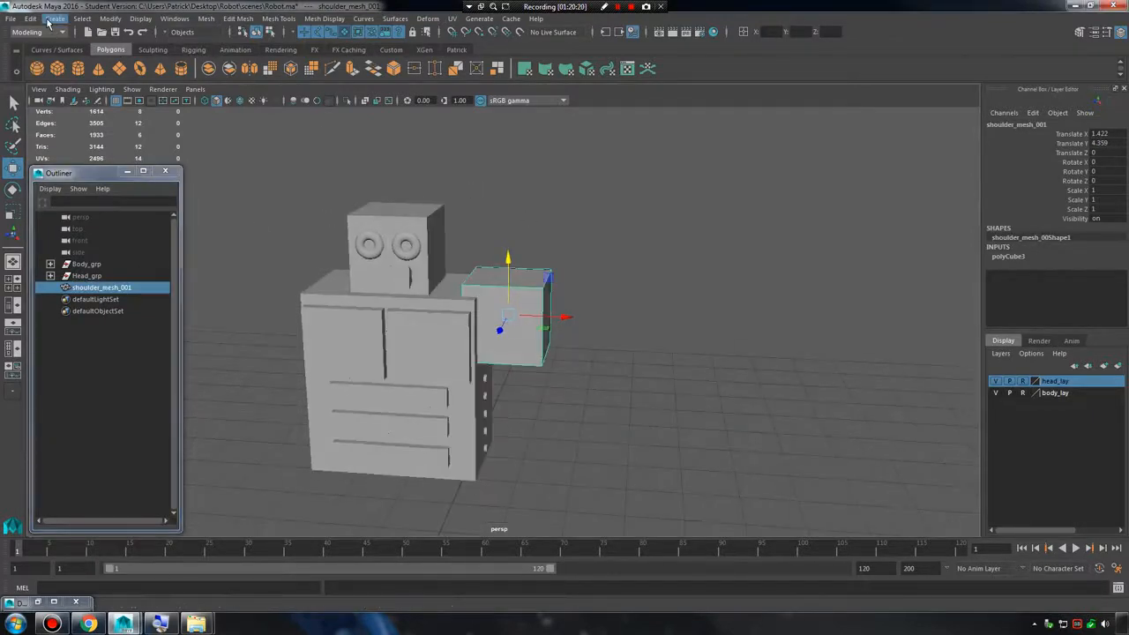
Create a polygon cylinder and move it out beside the shoulder, at about X 2.188 and Y 3.707.
left_click(52, 19)
mouse_move(102, 64)
left_click(232, 94)
right_click_drag(571, 303, 436, 389, "alt")
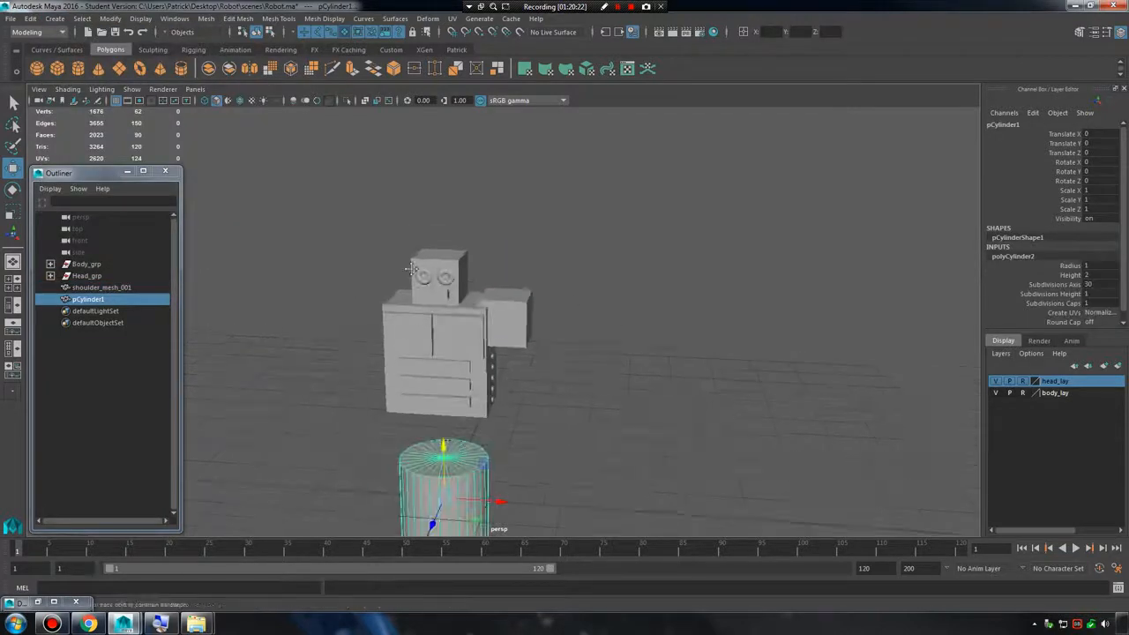
middle_click_drag(436, 389, 431, 304, "alt")
left_click_drag(436, 350, 445, 183)
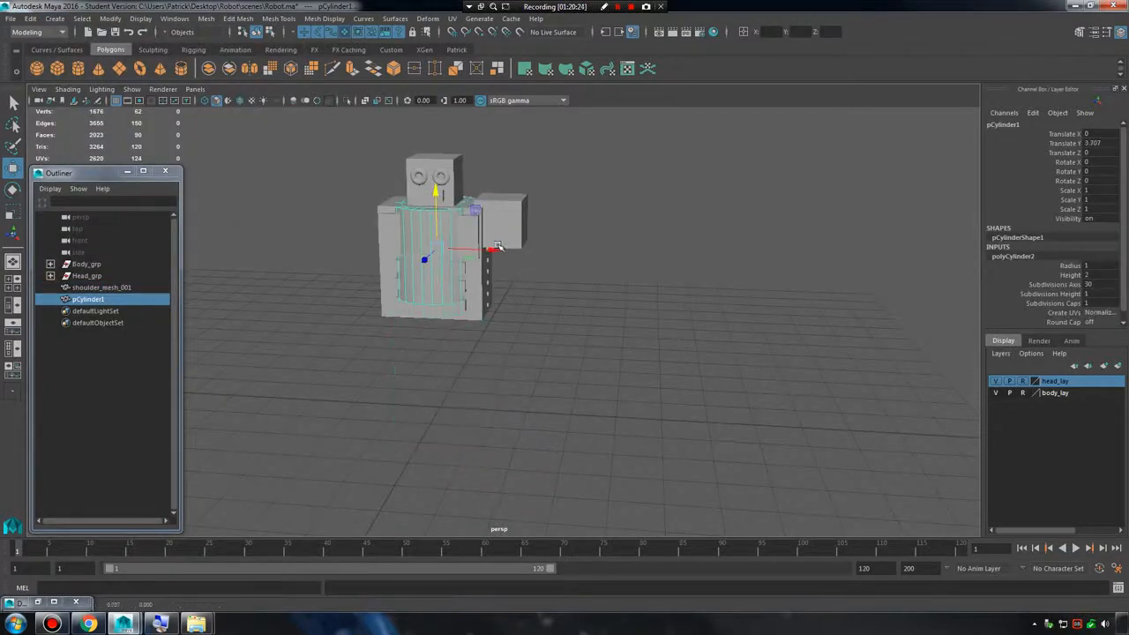
left_click_drag(499, 247, 588, 200)
Rotate the cylinder to exactly 90 degrees about X so it points forward.
key("e")
key("ctrl+z")
key("ctrl+z")
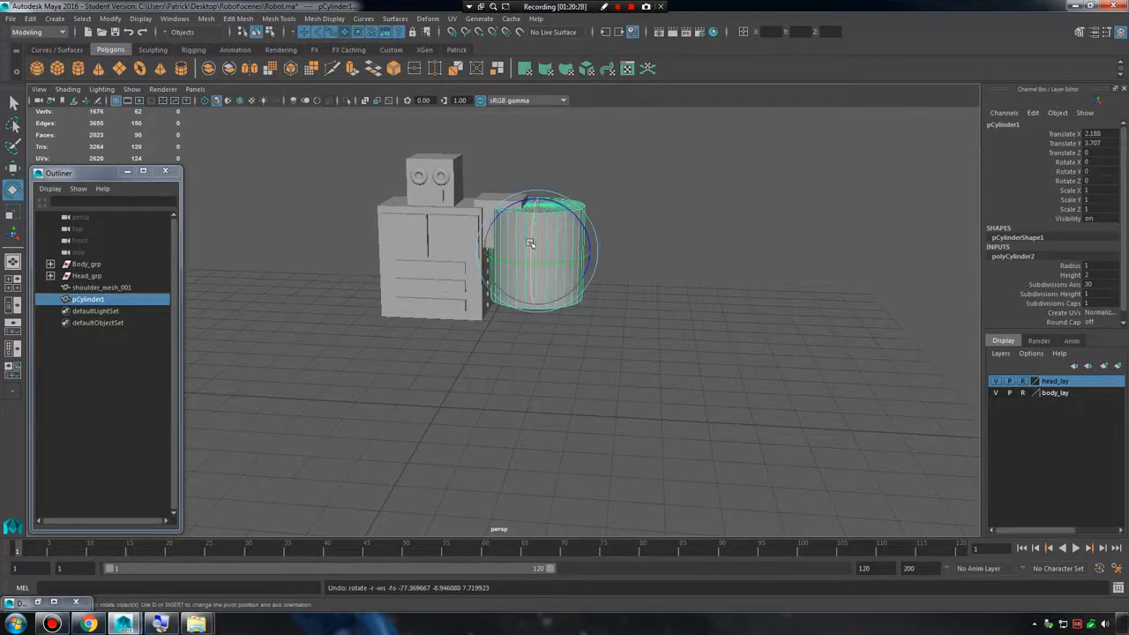
left_click_drag(531, 244, 540, 187)
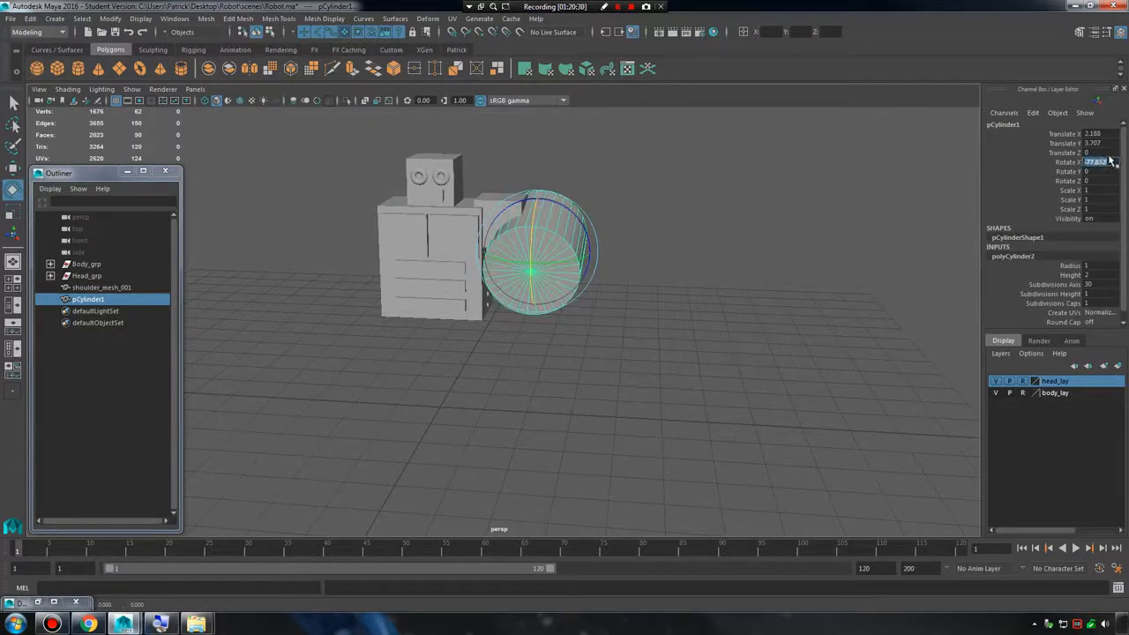
key("Return")
left_click_drag(617, 225, 609, 279, "alt")
Scale the cylinder uniformly to about 0.509 and move it in line with the shoulder at about X 1.564.
key("r")
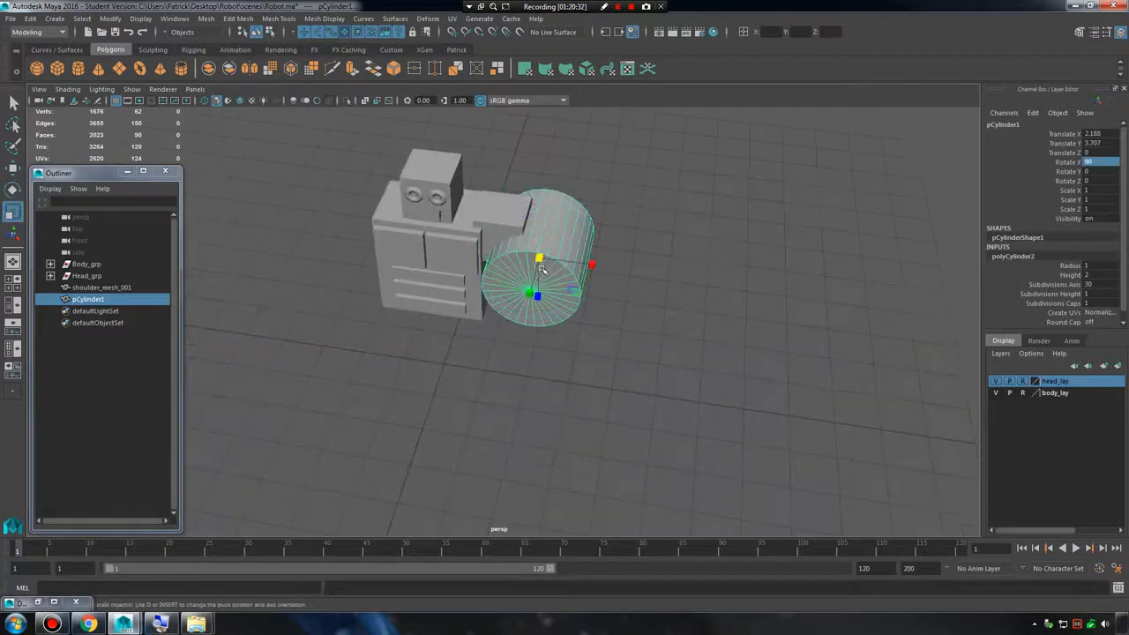
left_click_drag(539, 260, 484, 264)
key("w")
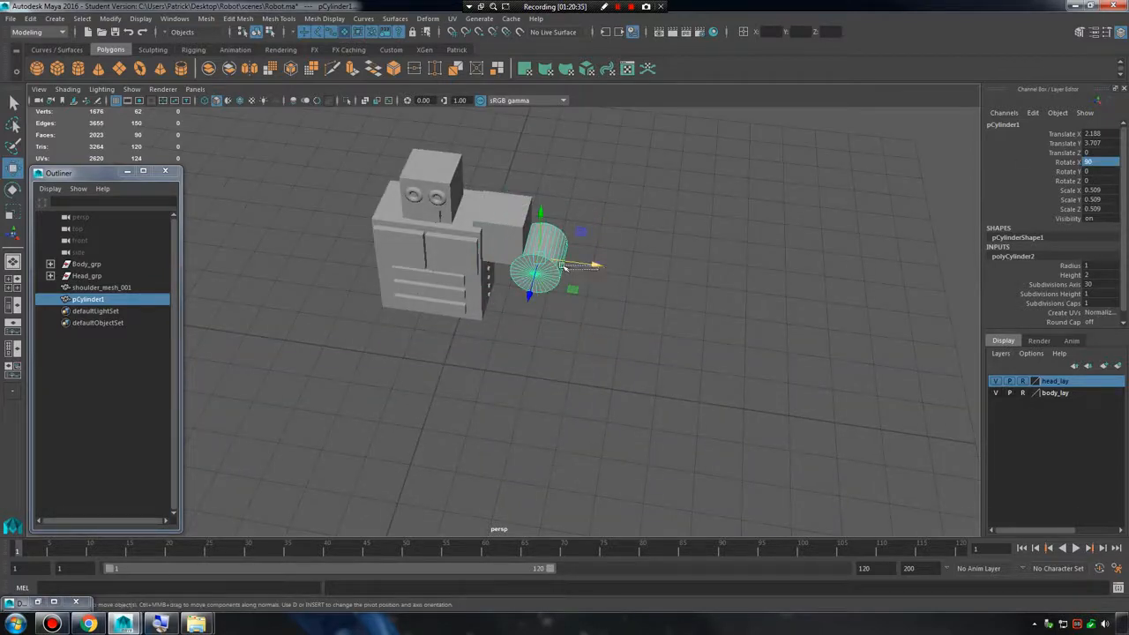
left_click_drag(589, 264, 565, 263)
key("f")
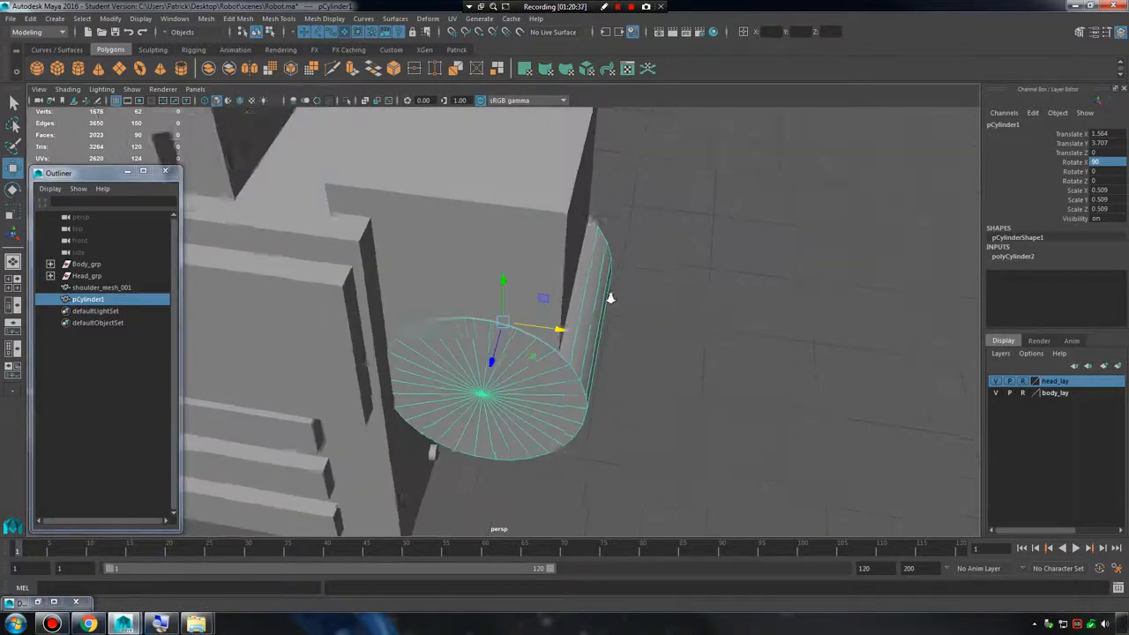
left_click_drag(609, 297, 589, 285, "alt")
mouse_move(708, 334)
left_mouse_down("alt")
mouse_move(658, 335)
mouse_move(715, 324)
left_mouse_up("alt")
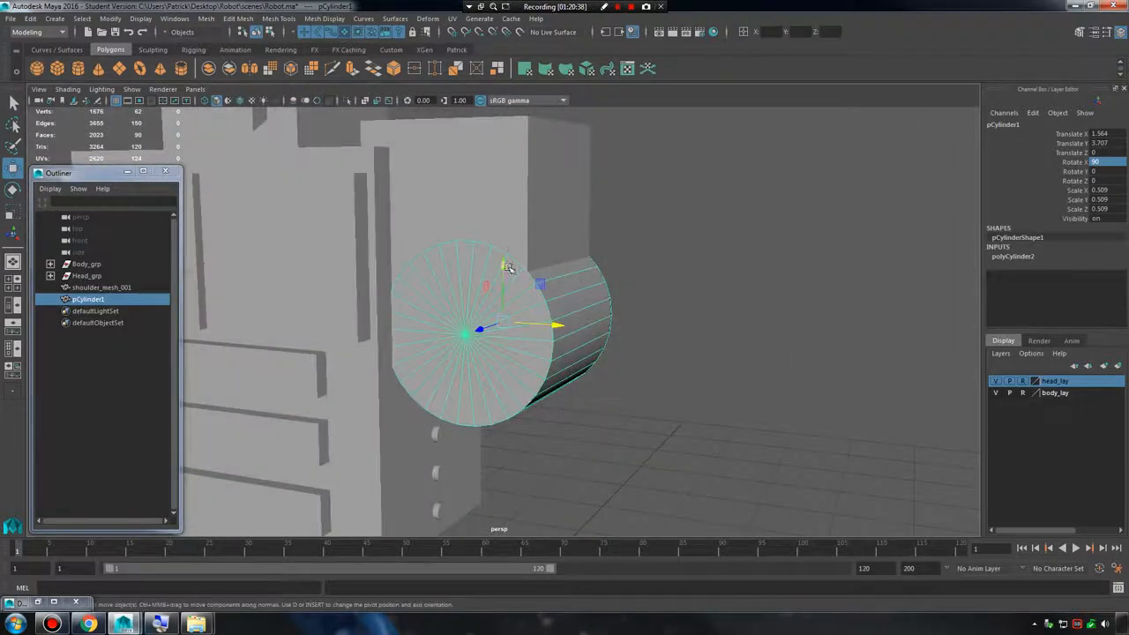
Shrink the cylinder uniformly to about 0.296 and place it before the shoulder, at about Y 4.325 and Z 1.417.
left_click_drag(508, 267, 508, 164)
key("r")
left_click_drag(505, 220, 268, 351)
key("w")
key("r")
key("w")
key("r")
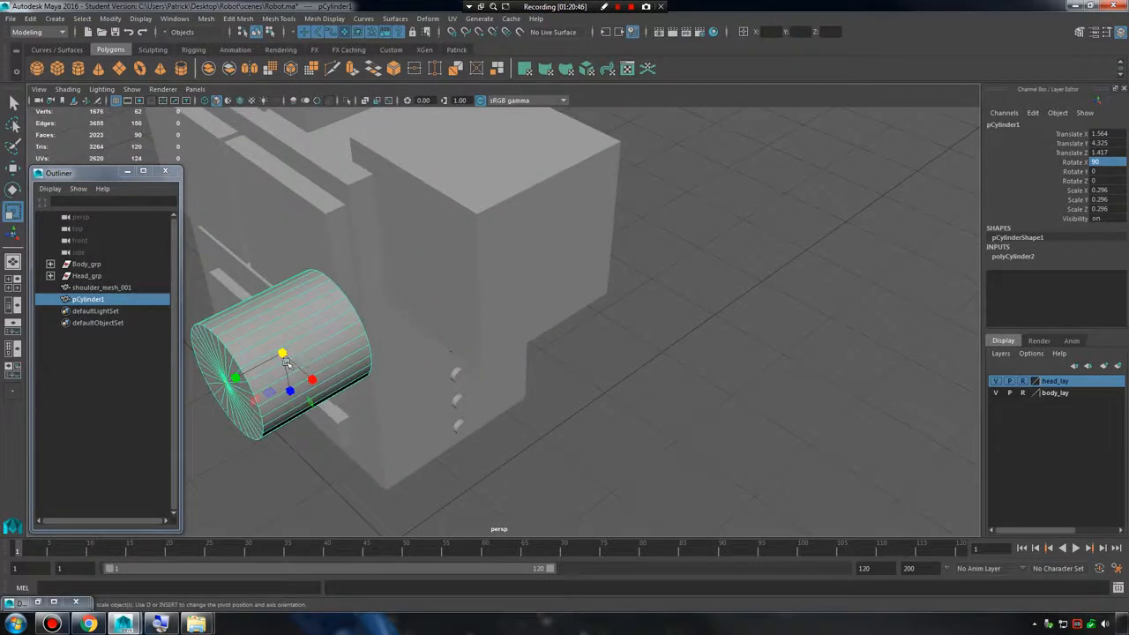
Lengthen the cylinder to a Y scale of about 0.564 and move it back against the shoulder's front face.
key("w")
left_click_drag(233, 379, 302, 351)
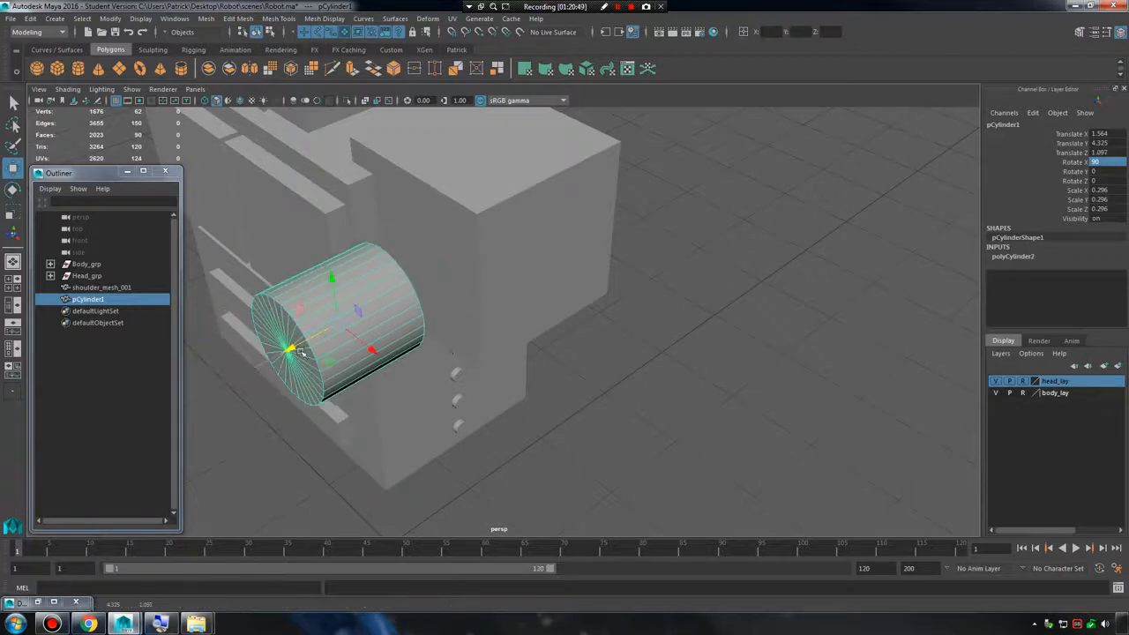
left_click_drag(491, 350, 511, 338, "alt")
key("r")
key("w")
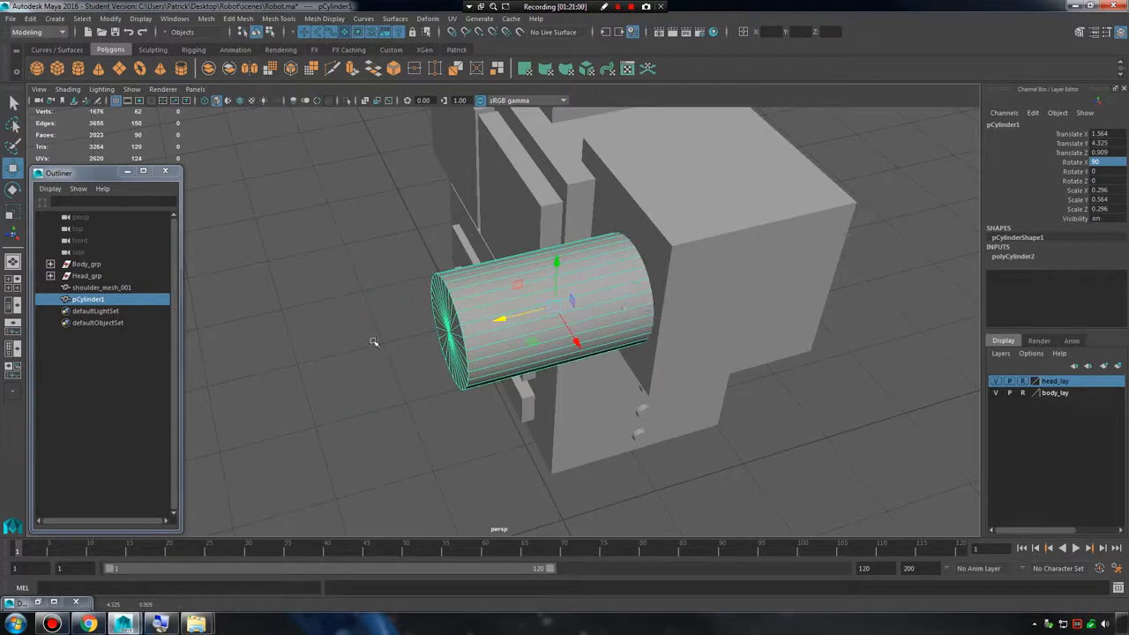
Undo the cylinder's last move and snap its pivot to the centre vertex of the end cap facing the shoulder.
key("ctrl+z")
scroll(480, 344, "up", 5)
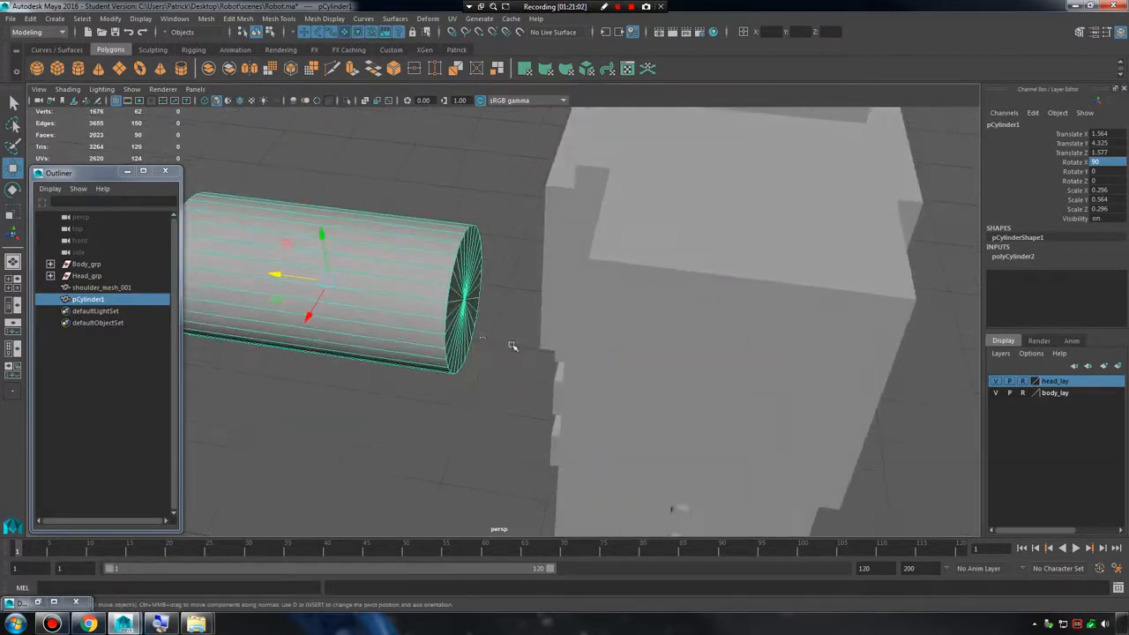
scroll(627, 324, "up", 3)
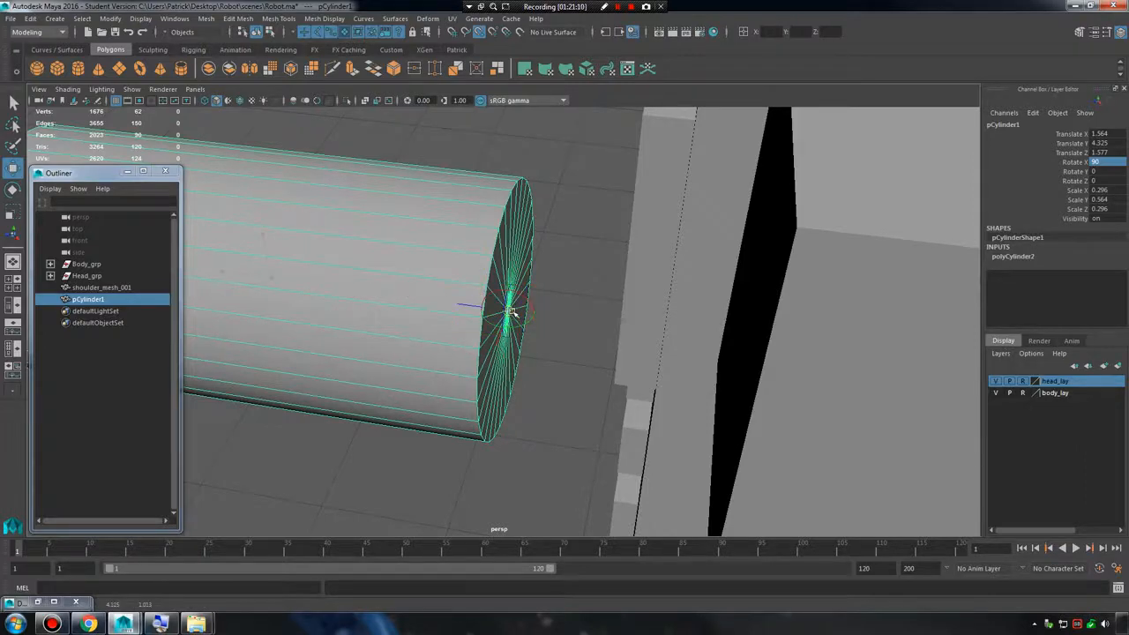
scroll(552, 327, "up", 3)
left_click_drag(701, 366, 585, 327, "alt")
middle_click_drag(584, 327, 668, 411, "alt")
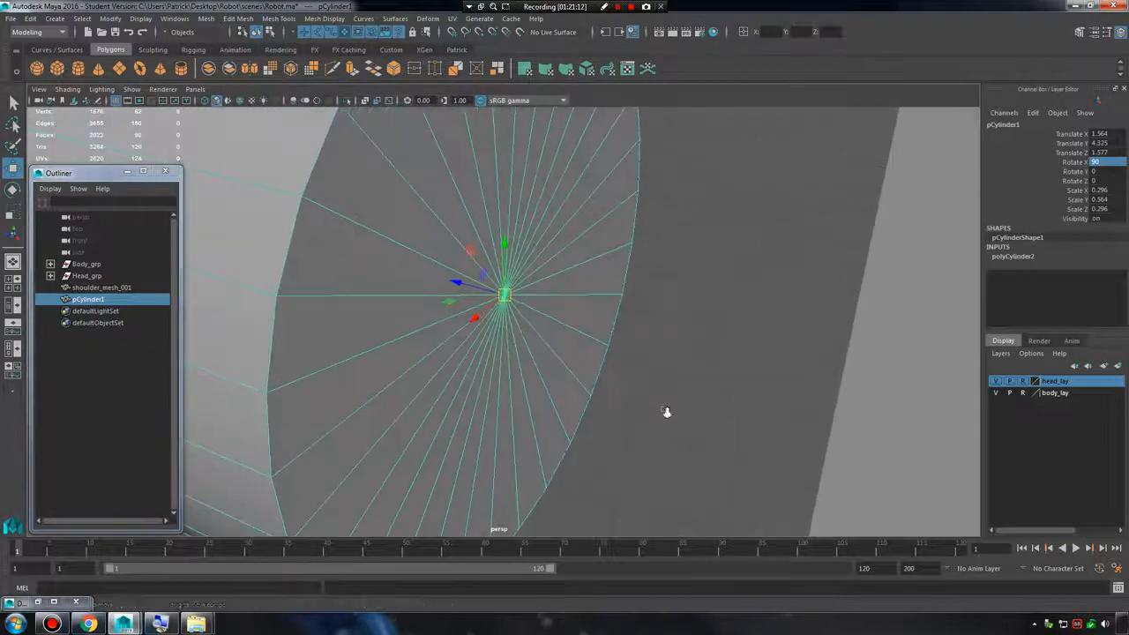
Keep the cylinder's pivot snapped to the end cap's centre vertex and move the cylinder towards the shoulder to about Z 1.428.
scroll(667, 411, "up", 2)
key("d")
key("v")
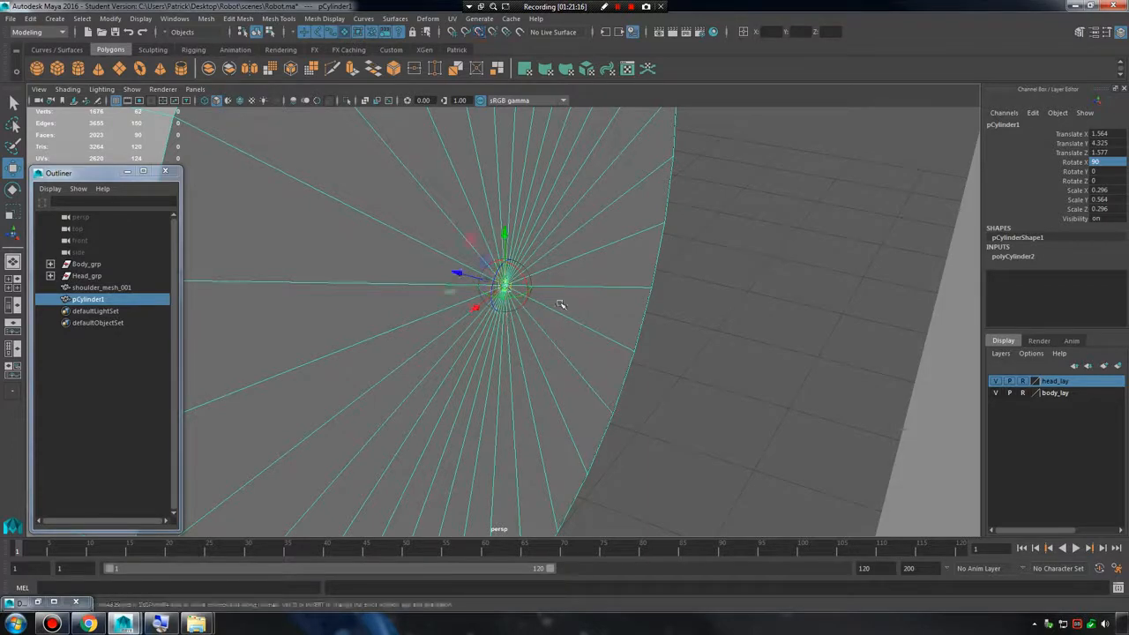
scroll(570, 296, "down", 5)
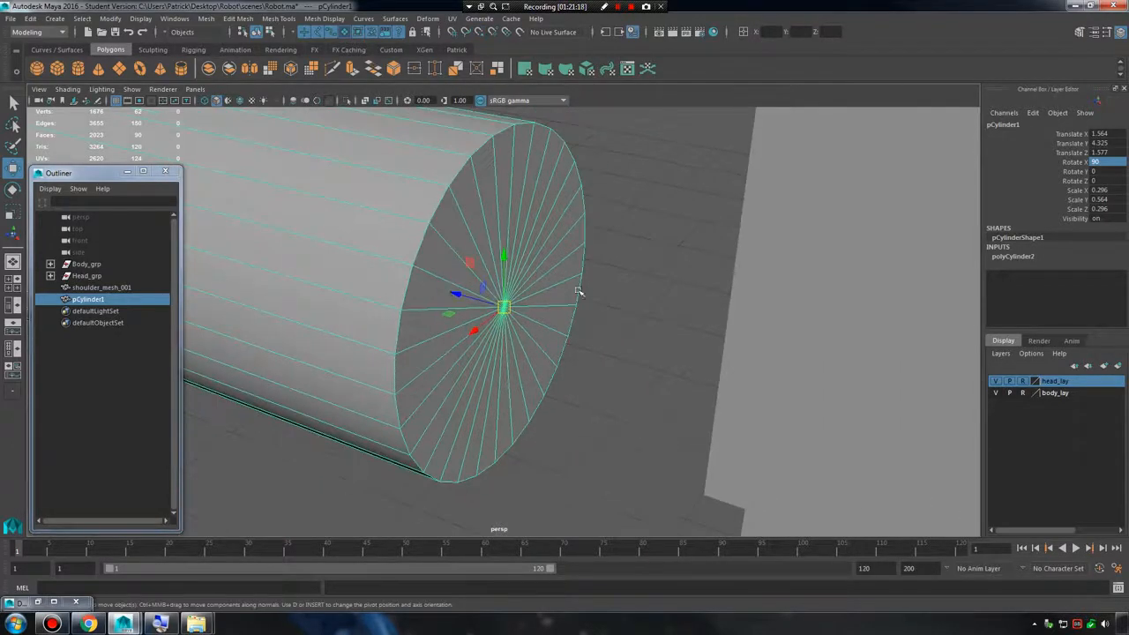
left_click_drag(576, 291, 648, 298, "alt")
scroll(512, 307, "up", 1)
left_click_drag(541, 294, 706, 314)
scroll(521, 309, "down", 3)
Move the cylinder against the shoulder at about X 1.528 and Z 0.971, and lengthen it to a Y scale of about 0.833.
key("r")
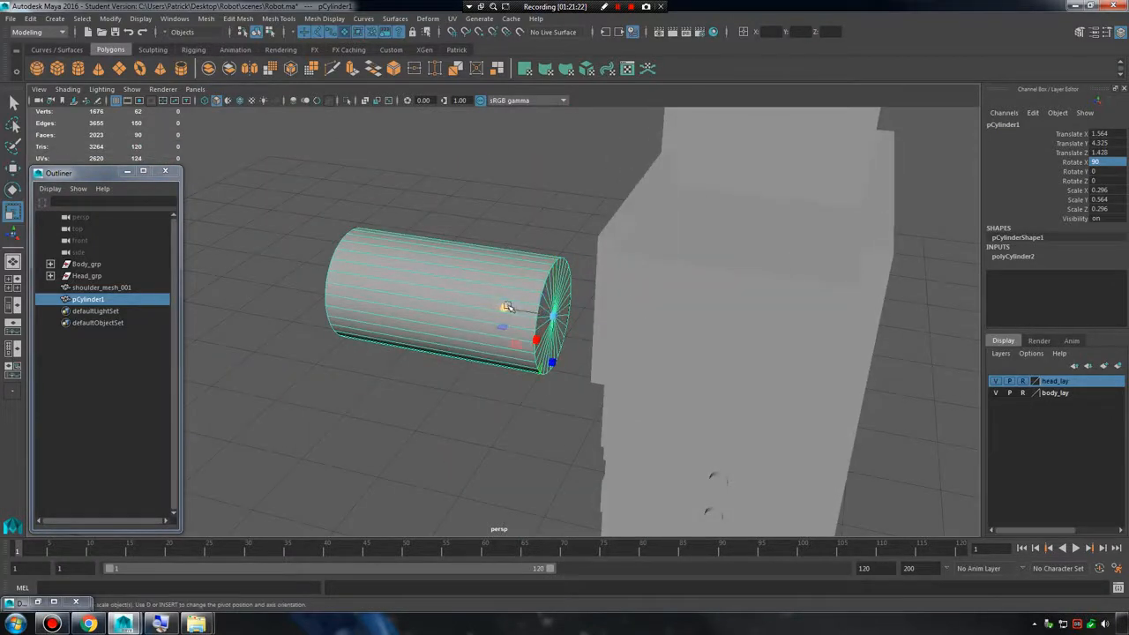
left_click_drag(511, 312, 723, 302)
key("ctrl+z")
key("w")
left_click_drag(639, 236, 577, 273)
key("r")
left_click_drag(653, 295, 629, 302)
left_click_drag(630, 305, 569, 333, "alt")
left_click(608, 438)
left_click_drag(608, 438, 706, 239, "alt")
left_click(705, 239)
left_click(590, 275)
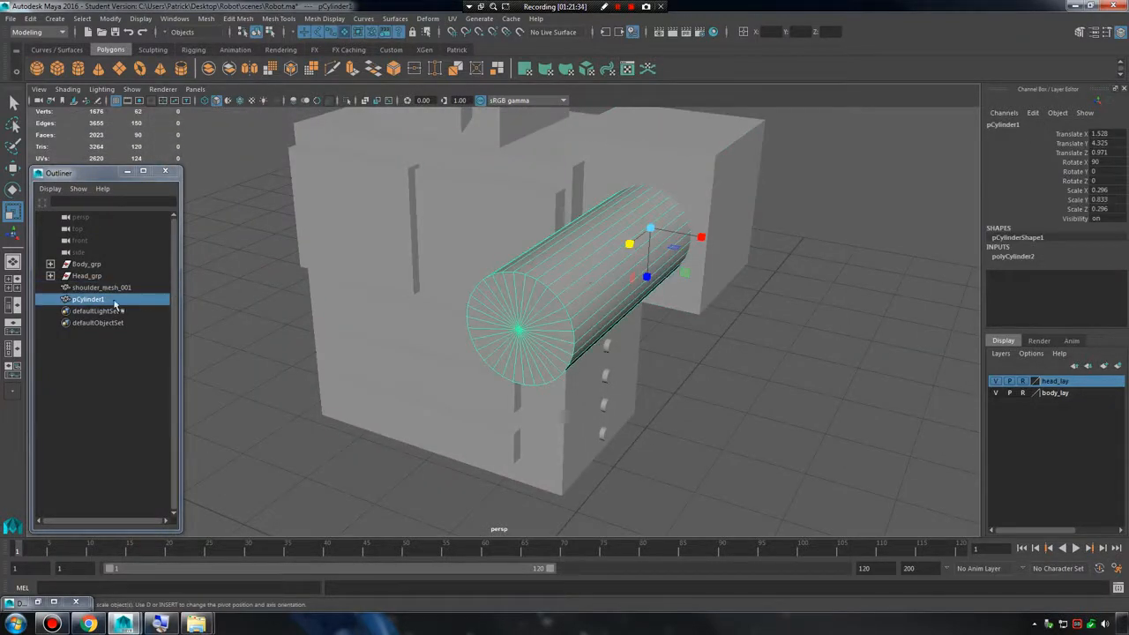
Rename the arm cylinder as arm_mesh_001.
left_click(104, 299)
type("arm_mesh")
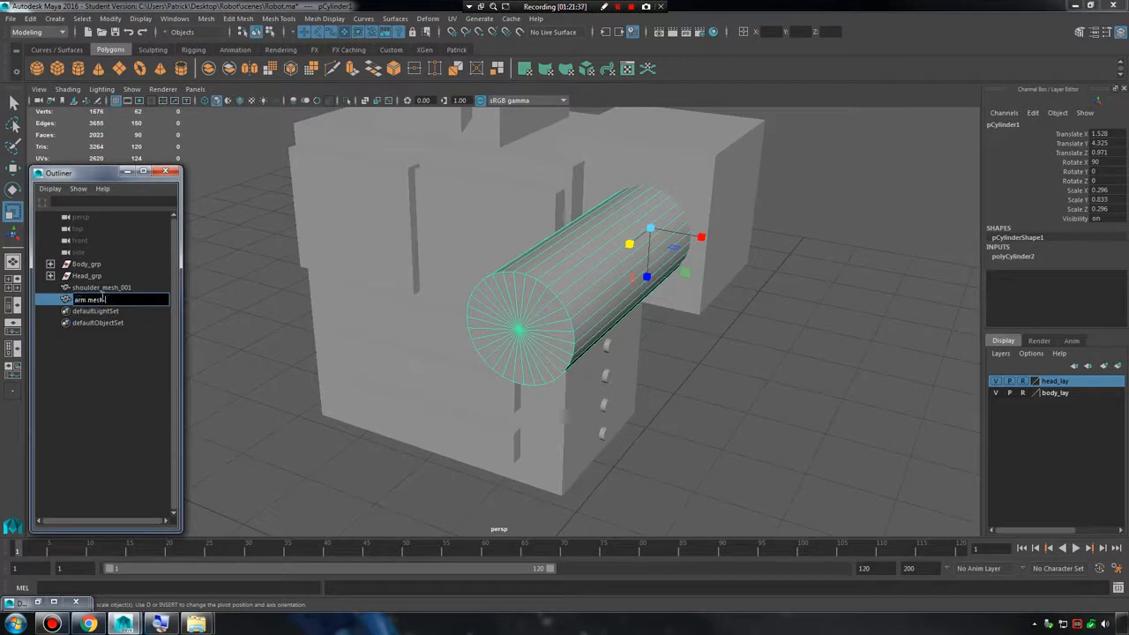
type("_001")
key("Return")
Duplicate the shoulder cube and move the copy forward to the arm cylinder's front end, at about Z 2.096.
left_click(107, 290)
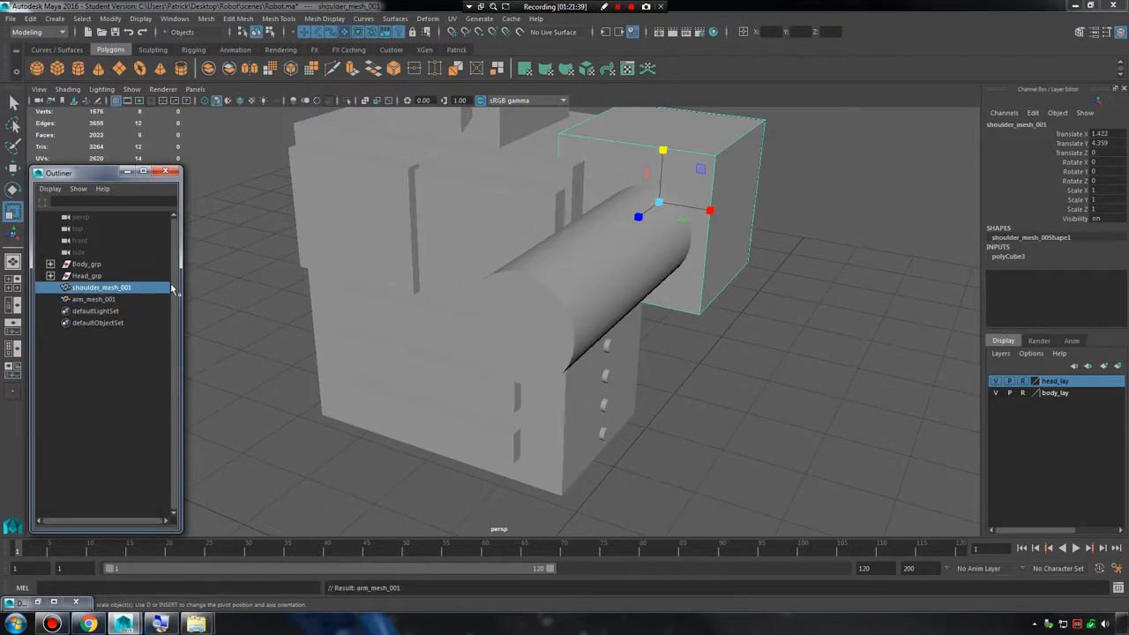
key("ctrl+d")
left_click_drag(618, 233, 565, 300, "alt")
key("e")
key("w")
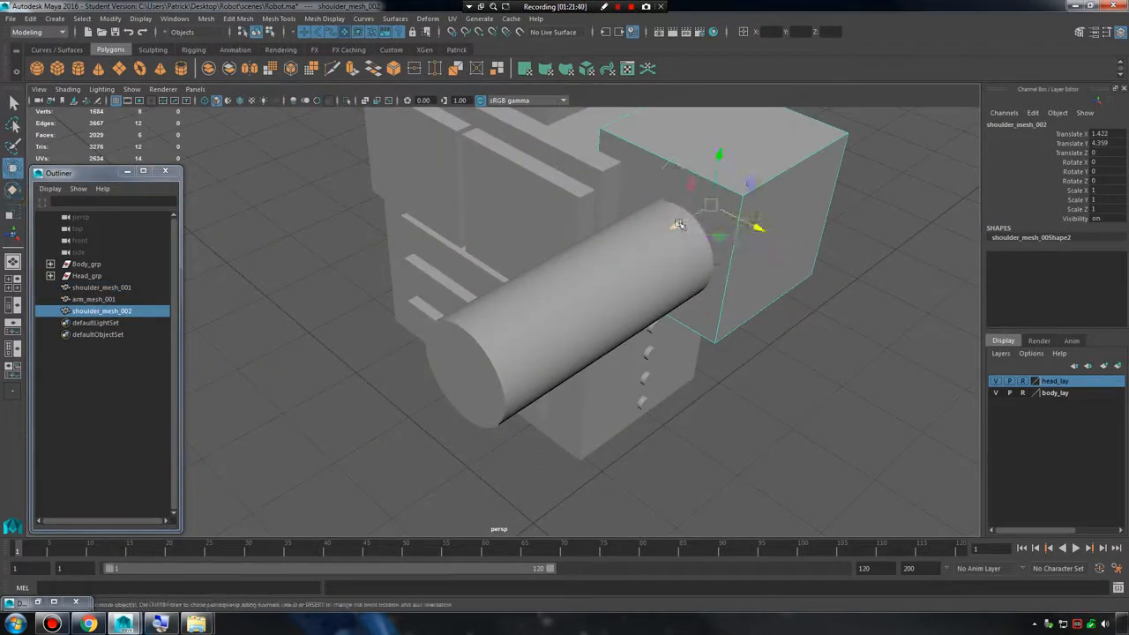
left_click_drag(679, 224, 402, 386)
key("space")
left_click_drag(483, 370, 529, 304)
key("space")
left_click_drag(598, 314, 462, 315, "alt")
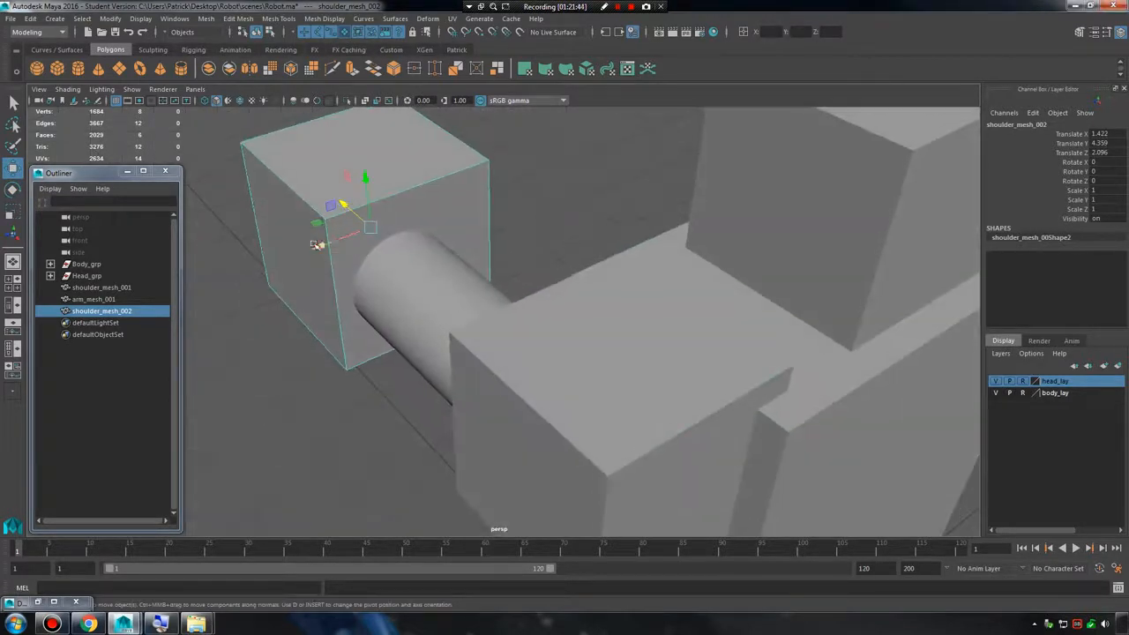
Scale the copied cube uniformly to about 0.672 and centre it on the arm cylinder at about X 1.553 and Y 4.313.
left_click_drag(315, 244, 282, 250)
key("r")
middle_click_drag(380, 263, 500, 322, "alt")
left_click_drag(500, 323, 488, 289, "alt")
key("w")
key("r")
key("w")
mouse_move(479, 240)
left_mouse_down("alt")
mouse_move(516, 219)
mouse_move(491, 233)
left_mouse_up("alt")
left_click_drag(476, 310, 480, 311)
key("w")
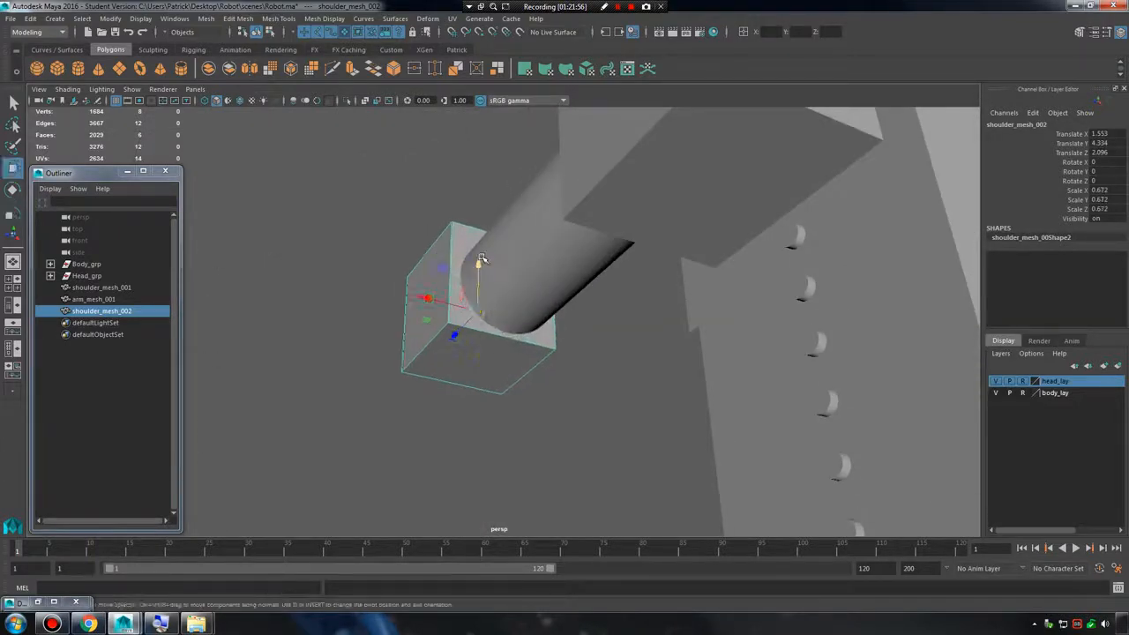
left_click_drag(501, 260, 124, 318, "alt")
left_click(738, 351)
Rename the small cube at the arm's end as heand_mesh_001 and deselect it.
double_click(88, 310)
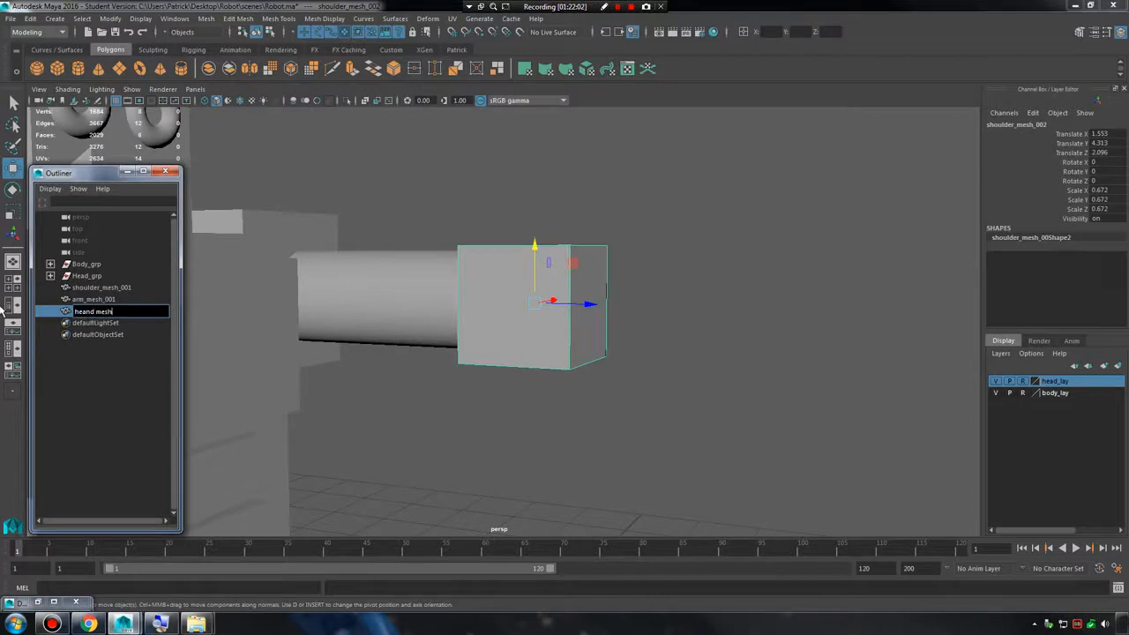
type("heand_mesh_001")
key("Return")
left_click(696, 323)
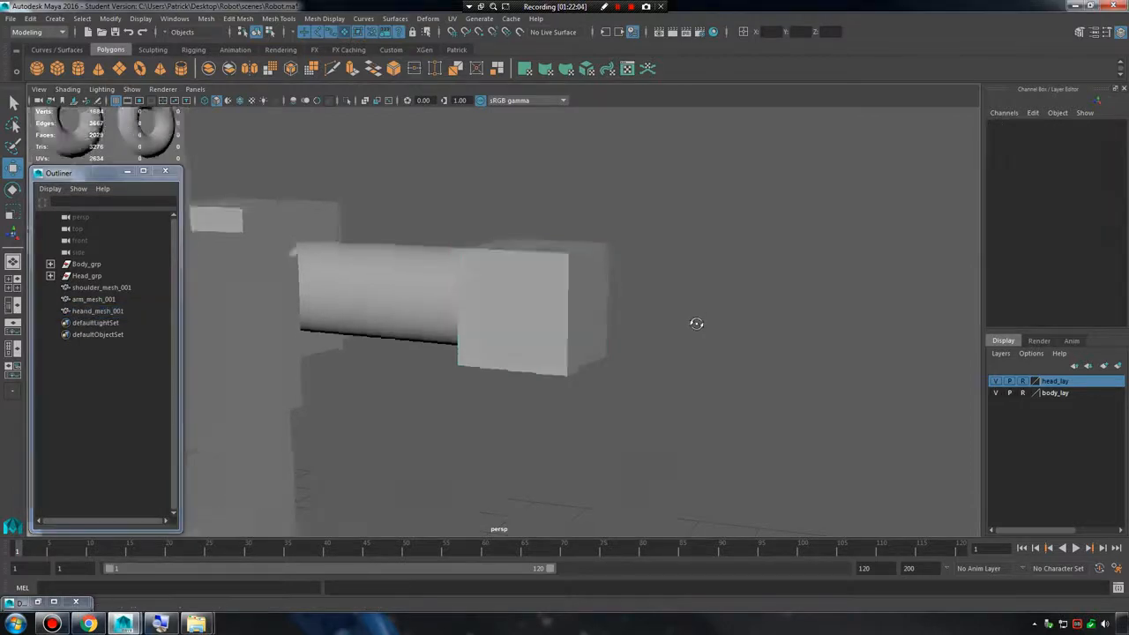
Duplicate the arm cylinder, place the copy before the hand cube at about X 1.822 and Z 3.071, and rename it claw_mesh_001.
left_click_drag(696, 323, 625, 307, "alt")
left_click(456, 283)
left_click_drag(456, 283, 574, 291, "alt")
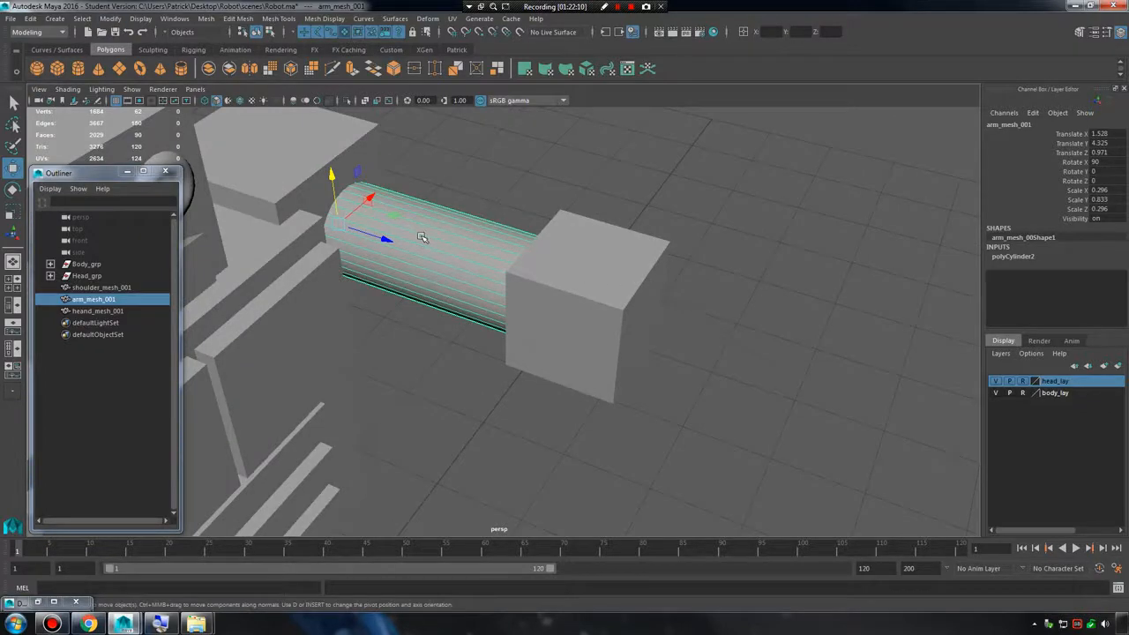
key("space")
key("space")
middle_click_drag(644, 236, 662, 249, "alt")
key("ctrl+d")
left_click_drag(402, 251, 724, 358)
middle_click_drag(739, 358, 615, 346, "alt")
left_click_drag(577, 307, 599, 280)
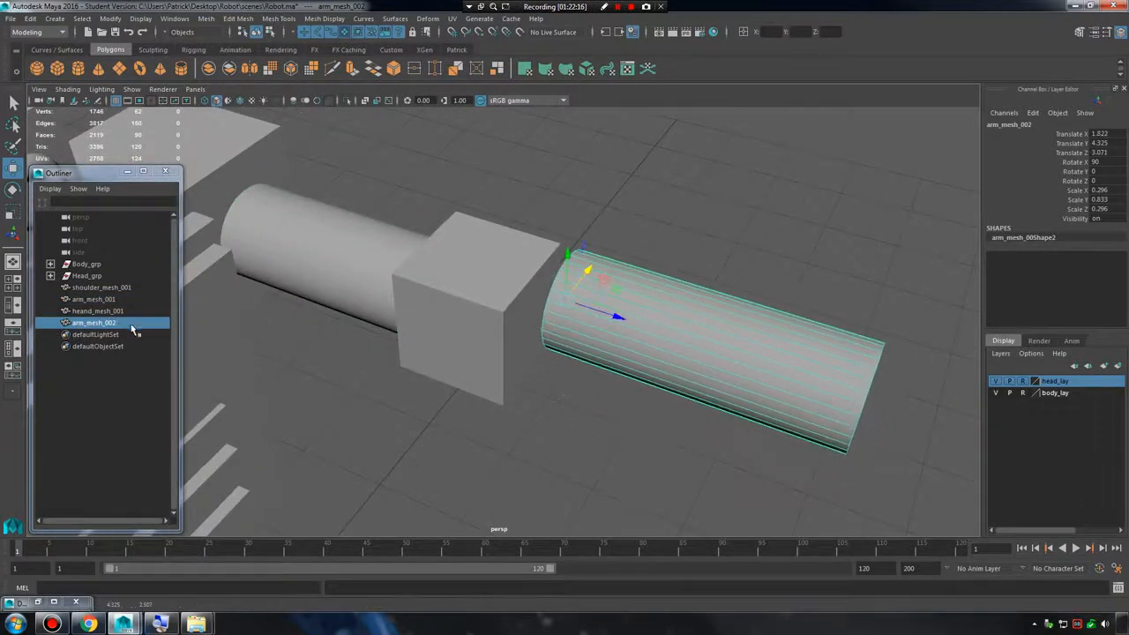
double_click(101, 323)
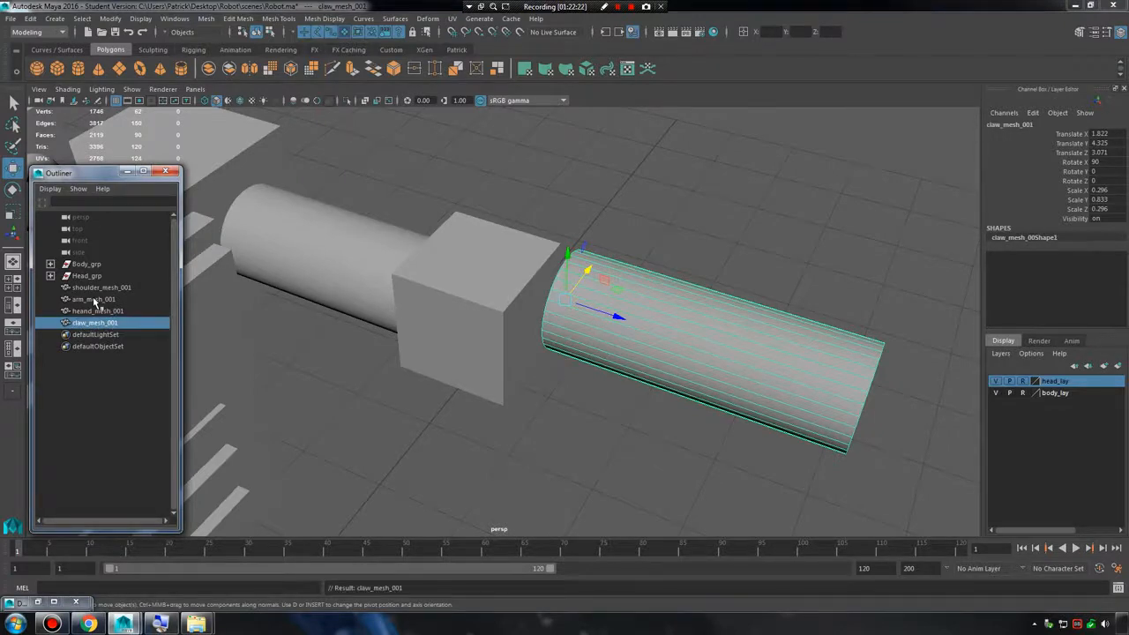
Move the claw cylinder forward to about Z 3.375 and angle it outward with a Y rotation of about 32.595.
left_click_drag(677, 289, 682, 322, "alt")
middle_click_drag(682, 323, 507, 316, "alt")
left_click_drag(507, 316, 643, 330, "alt")
scroll(643, 330, "up", 3)
key("e")
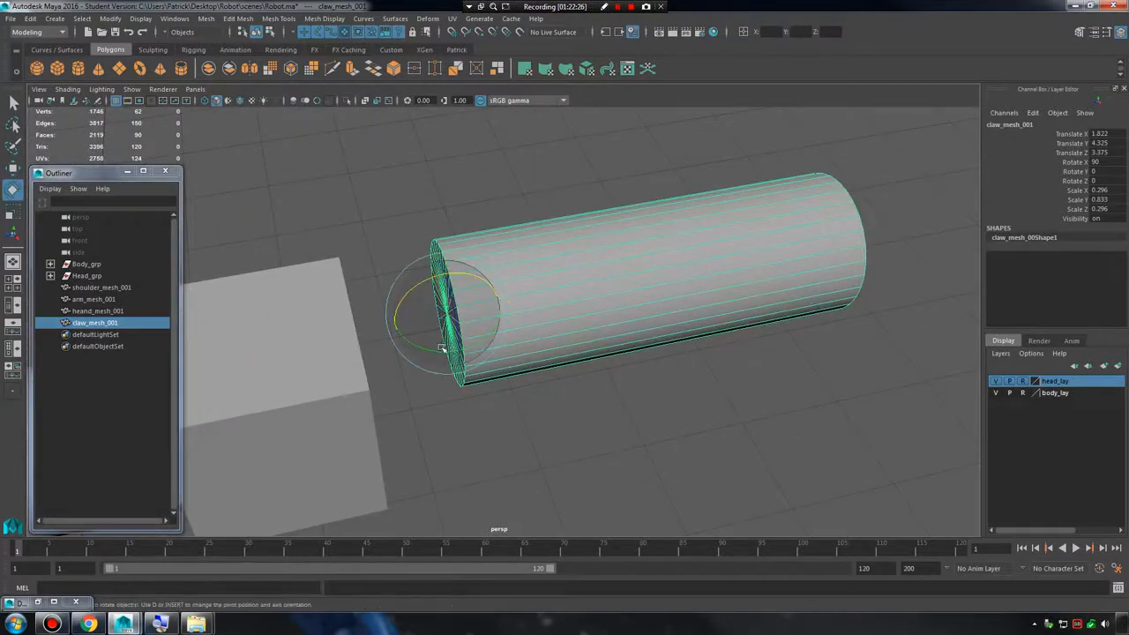
left_click_drag(442, 347, 469, 345)
left_click_drag(506, 340, 466, 351, "alt")
key("w")
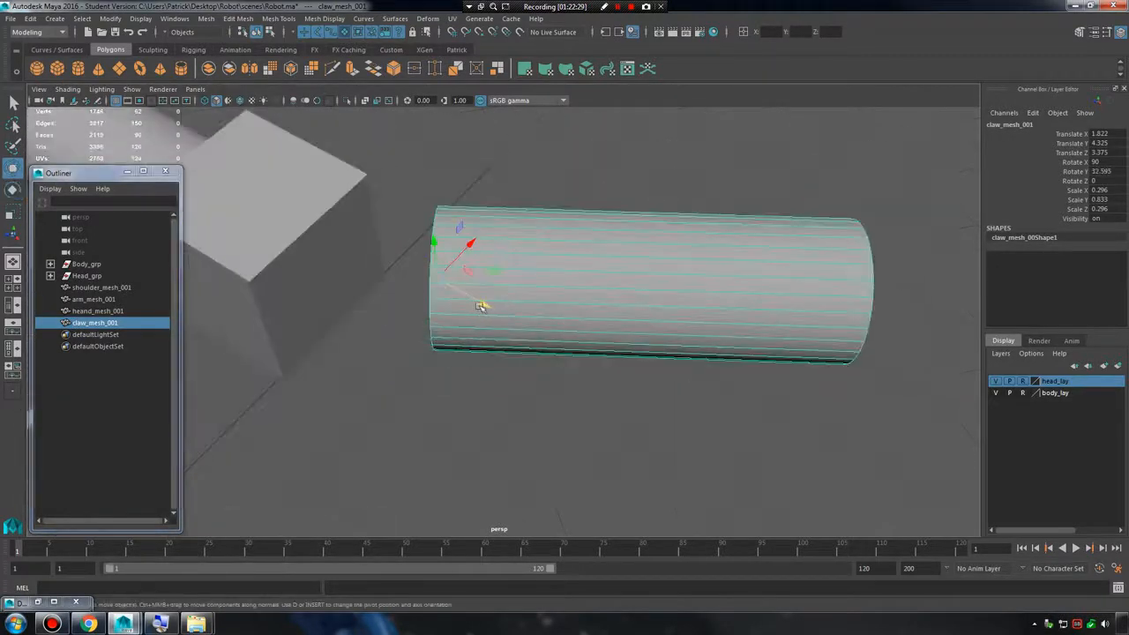
Scale the claw cylinder uniformly to about 0.139 by 0.391 and set it against the hand's front face, at about X 1.808 and Z 2.897.
left_click_drag(480, 306, 124, 234)
key("r")
middle_click_drag(471, 252, 544, 331, "alt")
left_click_drag(429, 317, 541, 364)
key("w")
key("ctrl+z")
left_click_drag(539, 315, 551, 329)
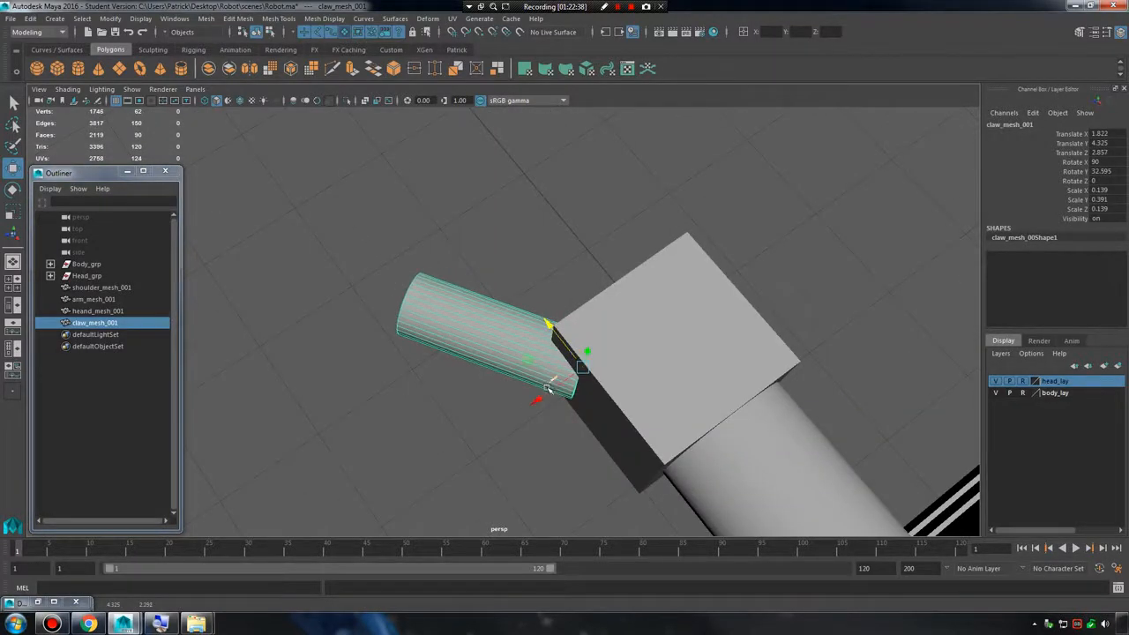
left_click_drag(546, 388, 567, 379)
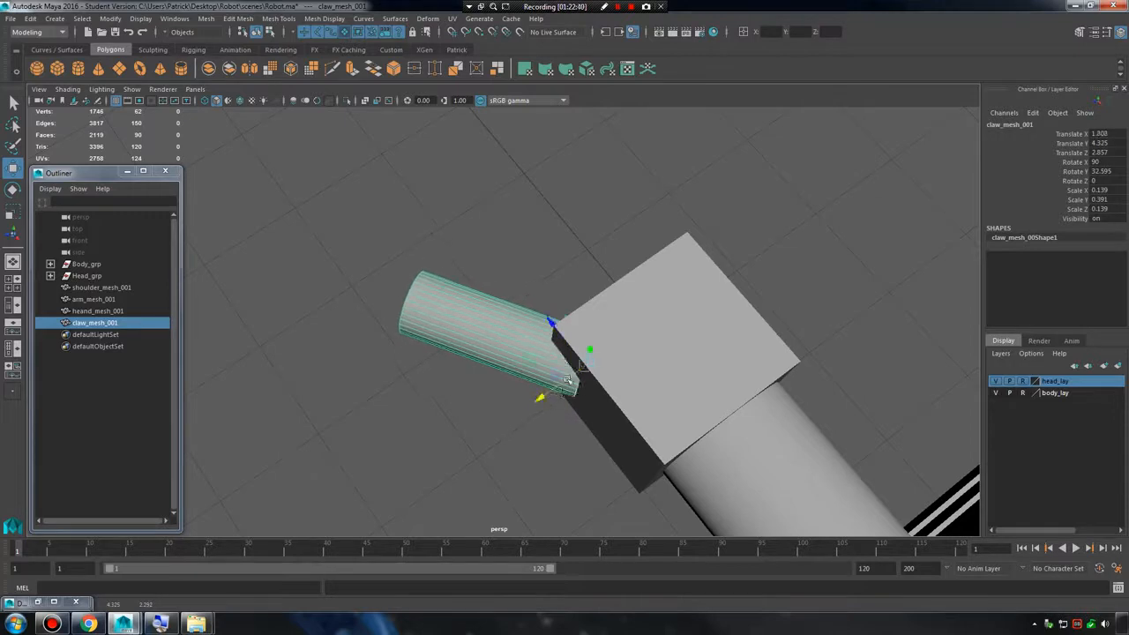
left_click_drag(552, 322, 547, 315)
Duplicate the claw cylinder and snap the copy to the original's outer end, at about X 2.23, Y 4.325 and Z 3.556.
left_click_drag(549, 319, 691, 359, "alt")
key("ctrl+d")
right_click_drag(608, 325, 669, 341, "alt")
left_click_drag(668, 342, 619, 329, "alt")
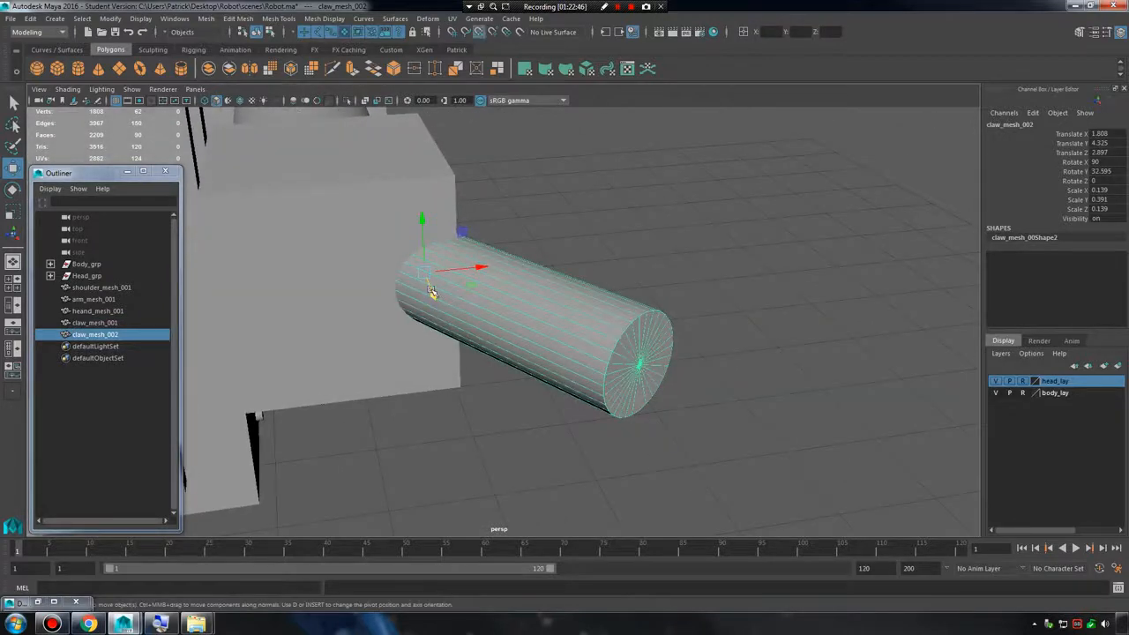
left_click_drag(425, 275, 721, 406)
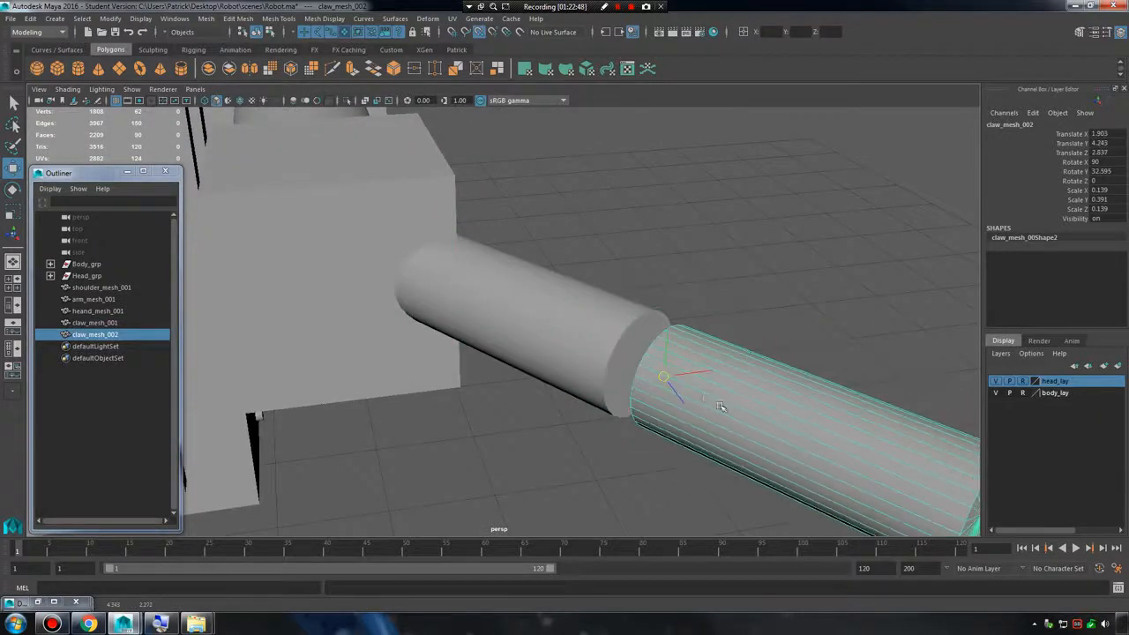
mouse_move(662, 379)
left_mouse_down()
mouse_move(648, 374)
mouse_move(657, 392)
mouse_move(666, 370)
mouse_move(617, 360)
mouse_move(647, 375)
mouse_move(617, 291)
mouse_move(692, 384)
mouse_move(644, 373)
left_mouse_up()
right_click_drag(629, 356, 577, 351, "alt")
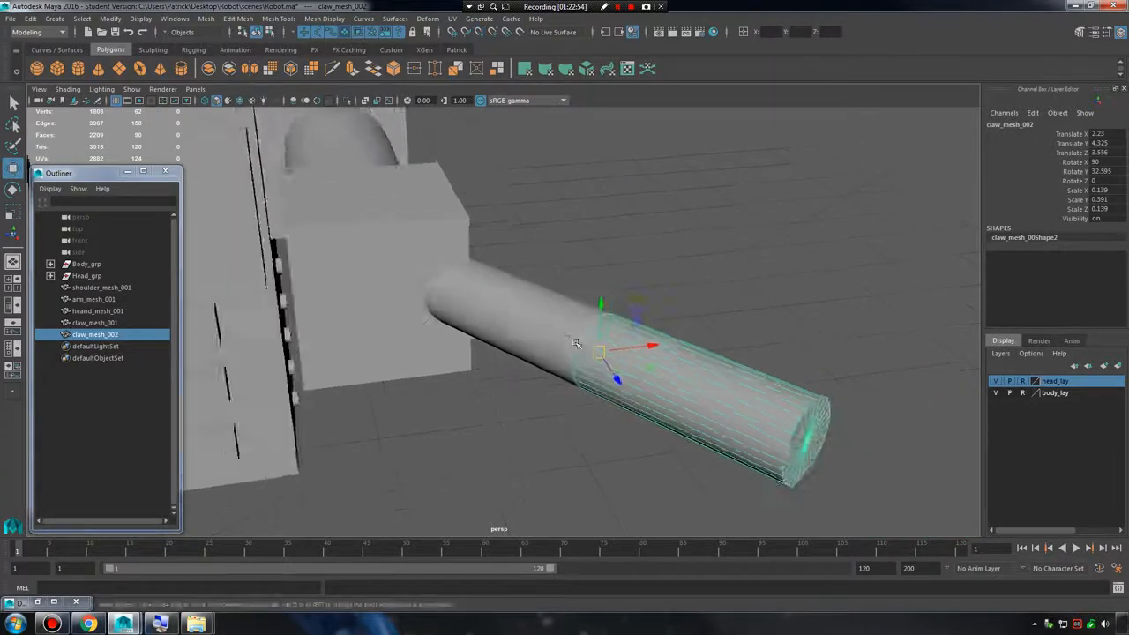
Bend the outer claw segment inward with a Y rotation of about -16.476, and deselect it.
left_click_drag(577, 351, 606, 225, "alt")
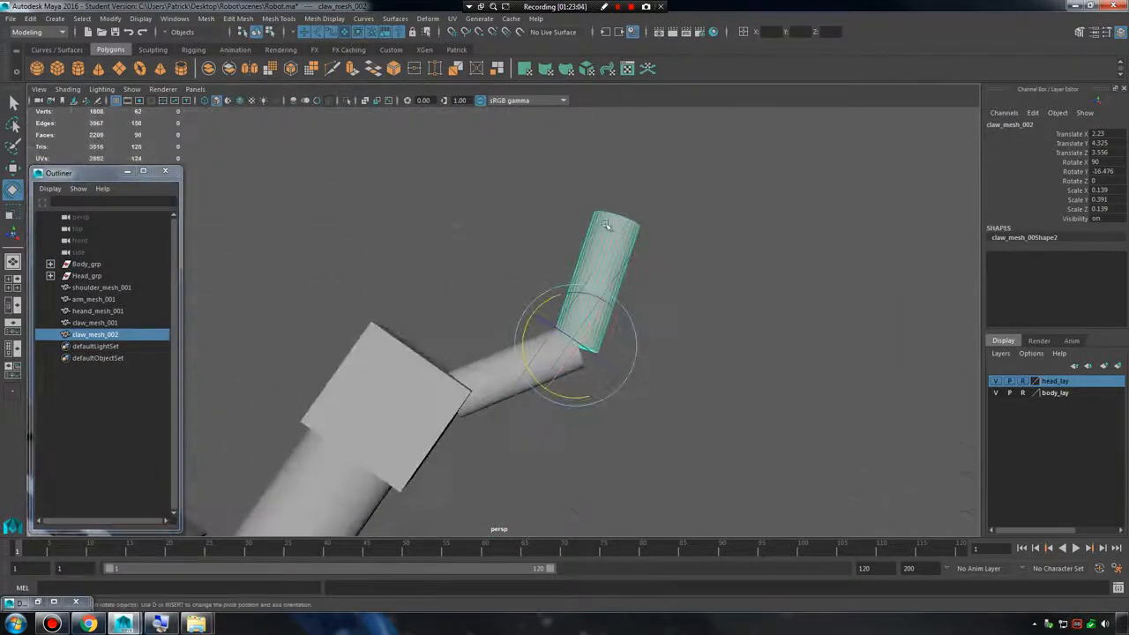
left_click(688, 282)
left_click_drag(689, 282, 712, 348, "alt")
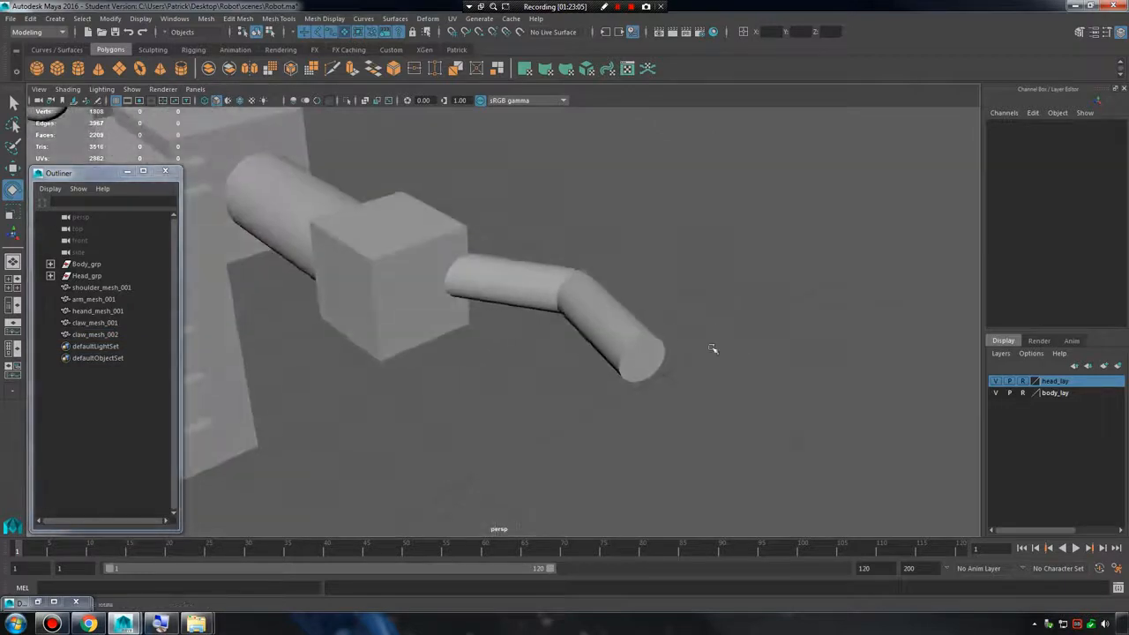
Try duplicating both claw segments and moving the copies about 0.702 across the hand along X as the opposite claw.
left_click_drag(541, 237, 674, 354)
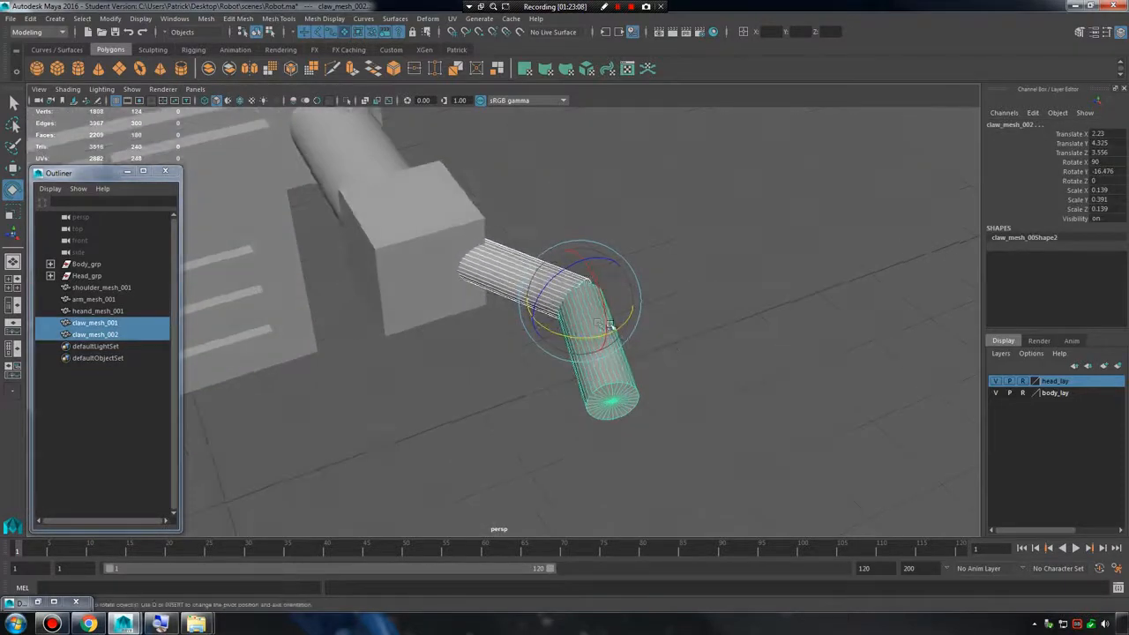
key("ctrl+d")
key("w")
left_click_drag(599, 297, 386, 447)
key("e")
key("ctrl+z")
key("ctrl+z")
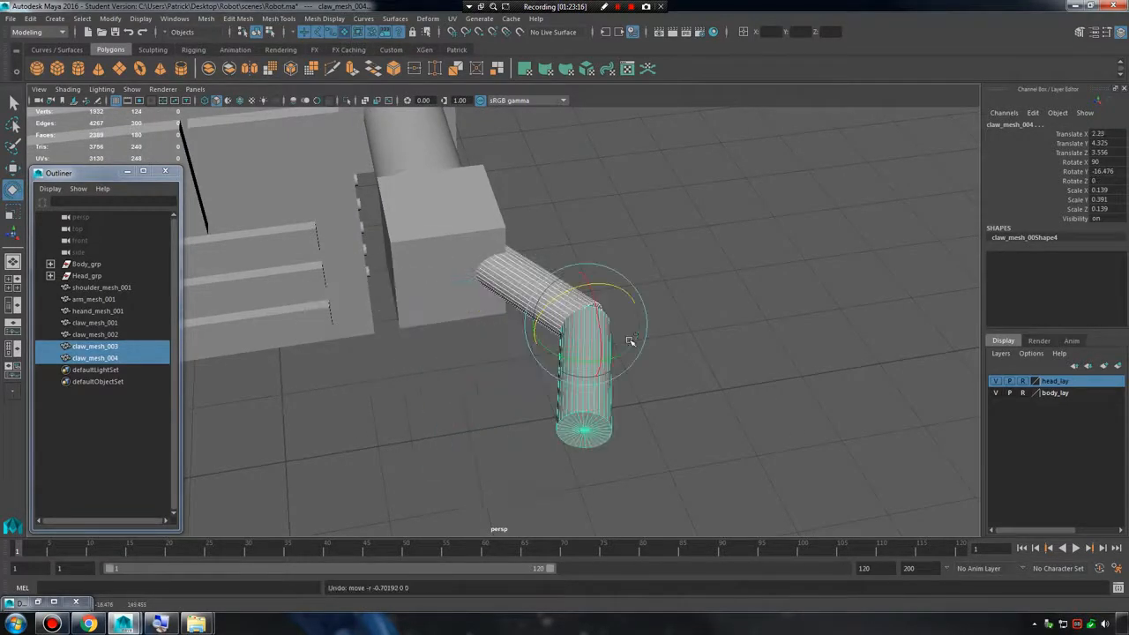
key("ctrl+z")
Select both claw segments and combine them into a single mesh.
left_click_drag(730, 301, 764, 320, "alt")
left_click(740, 307)
left_click_drag(531, 224, 602, 287)
mouse_move(697, 340)
left_mouse_down("alt")
mouse_move(681, 326)
mouse_move(696, 310)
mouse_move(711, 334)
left_mouse_up("alt")
scroll(696, 310, "up", 3)
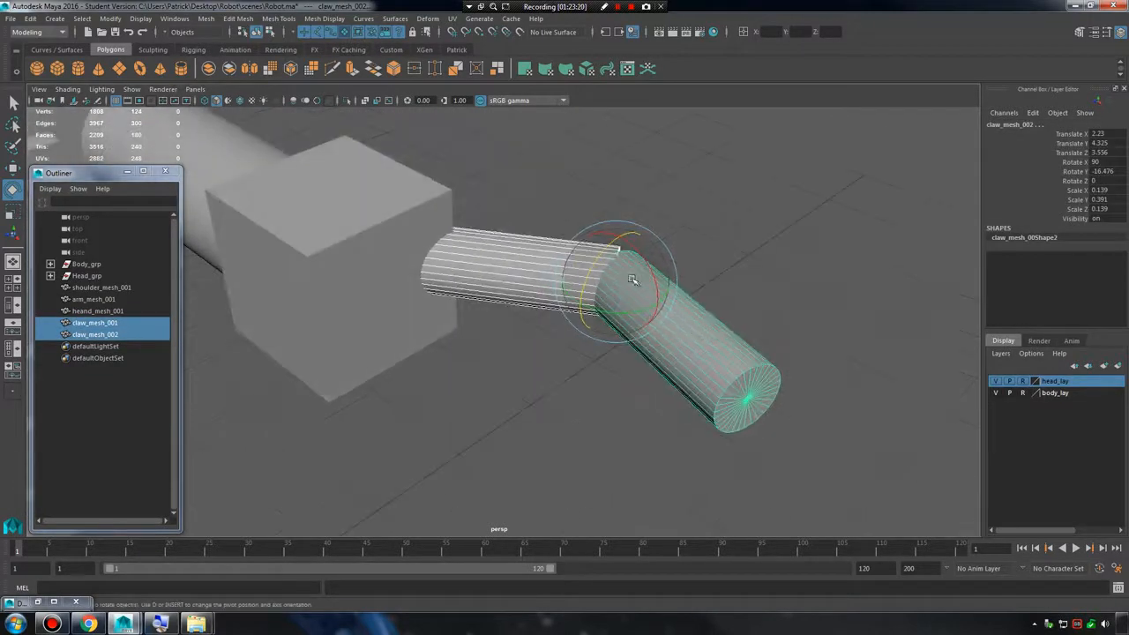
left_click(206, 19)
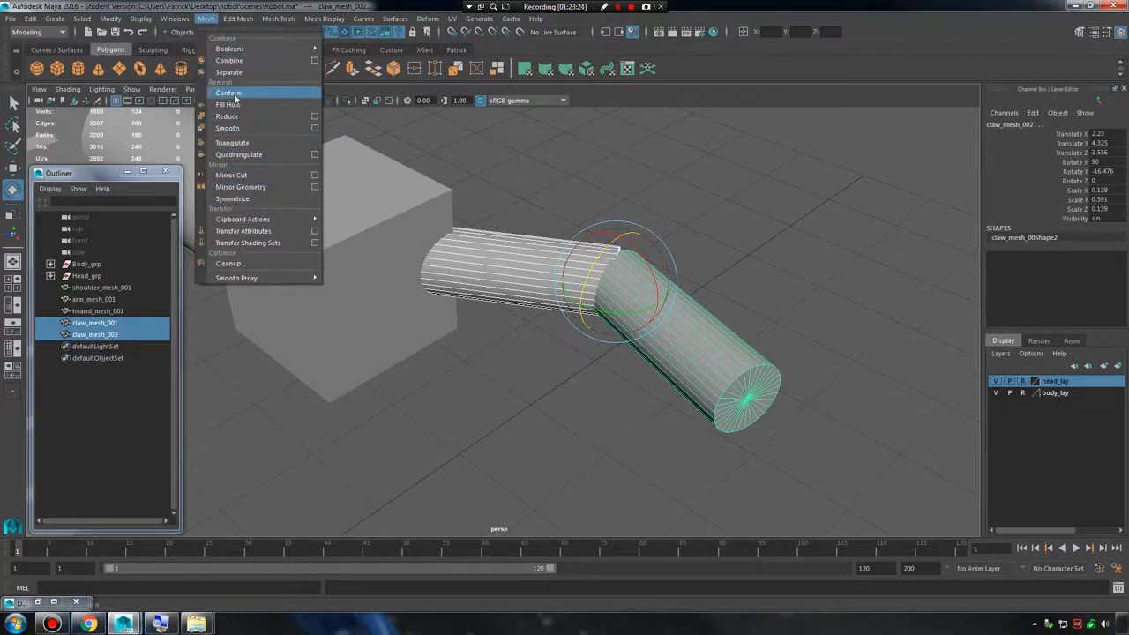
left_click(244, 62)
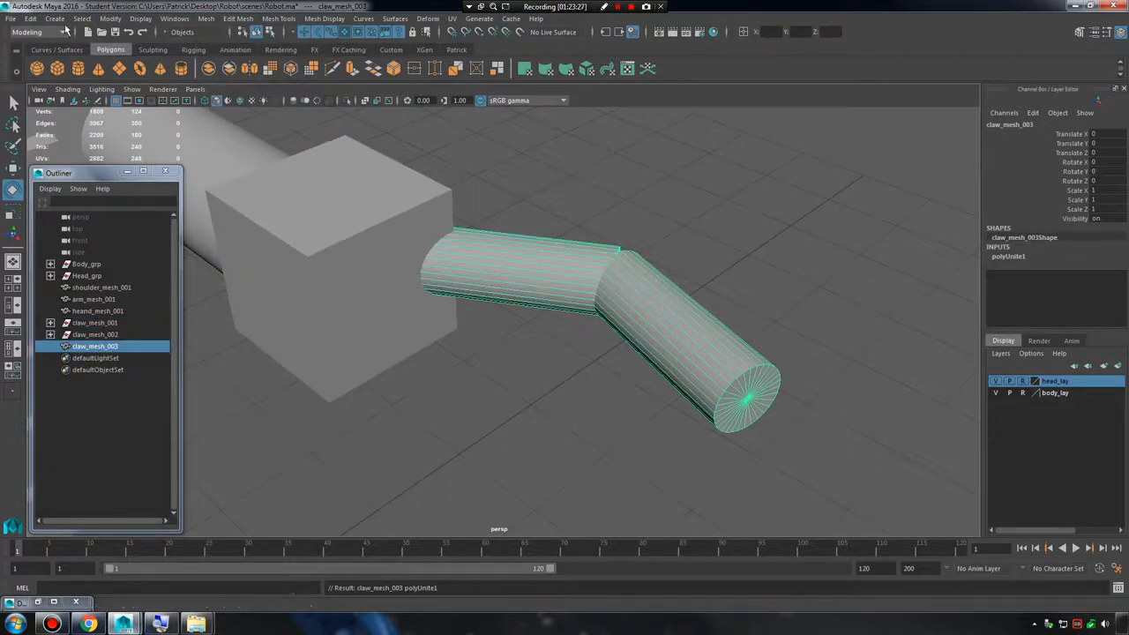
Delete the combined claw's construction history to clear the leftover transform nodes.
left_click(50, 335)
left_click(51, 323)
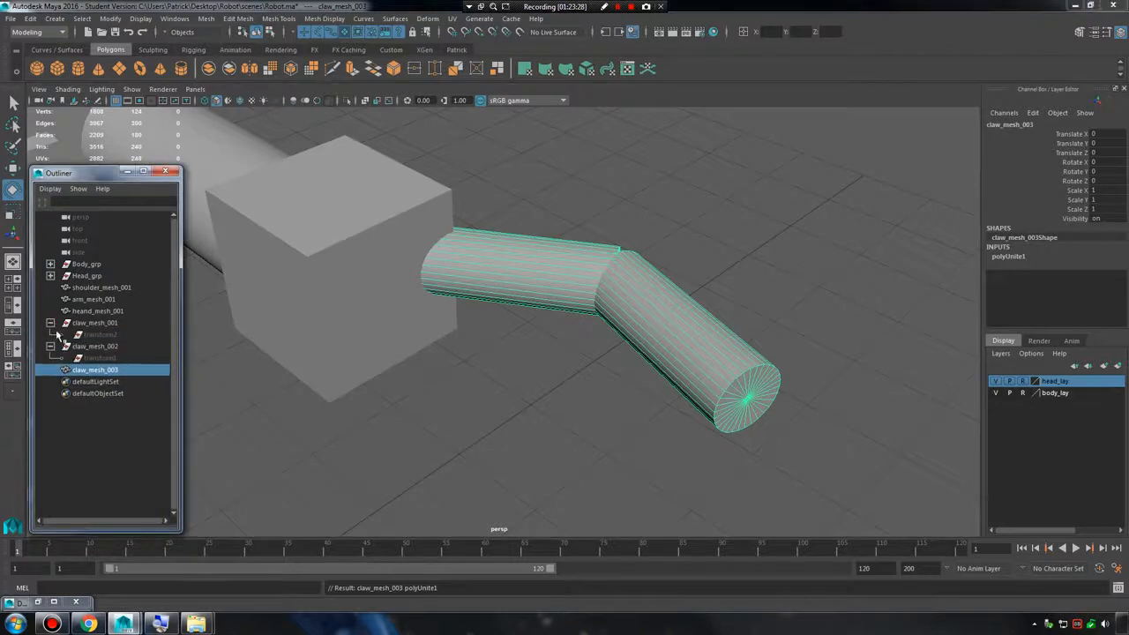
left_click(102, 334)
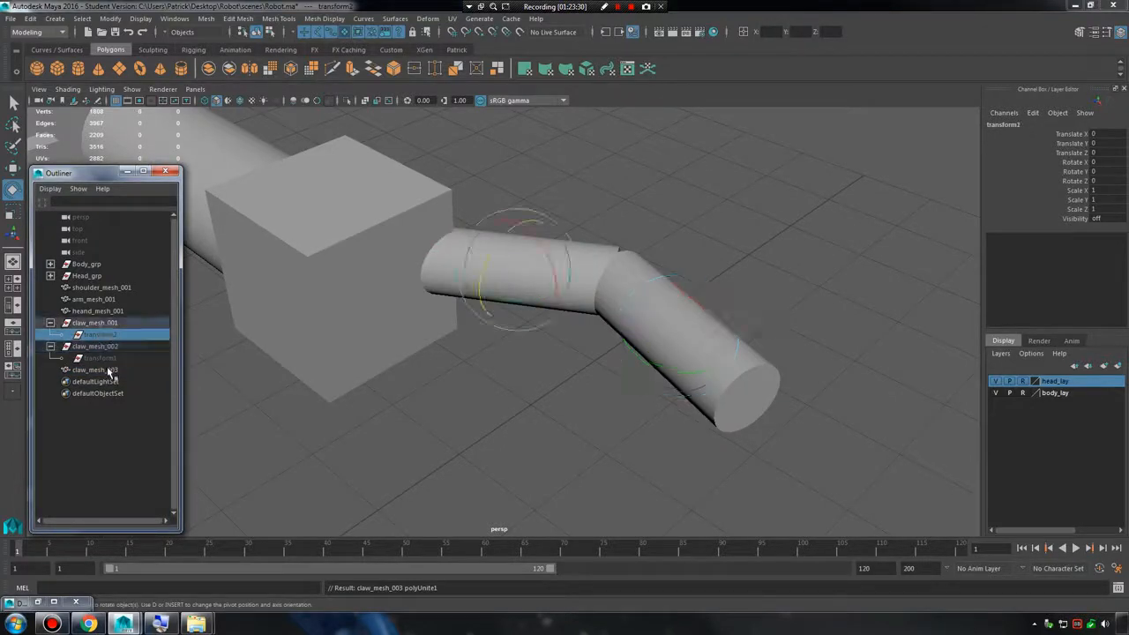
left_click(97, 370)
left_click(30, 18)
mouse_move(100, 170)
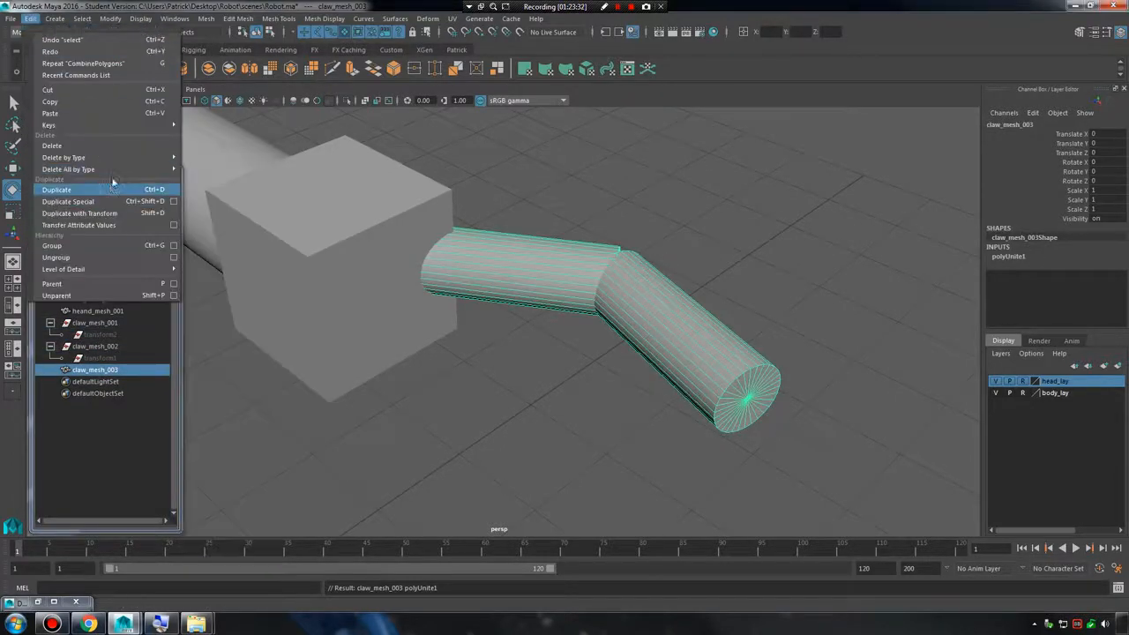
left_click(203, 181)
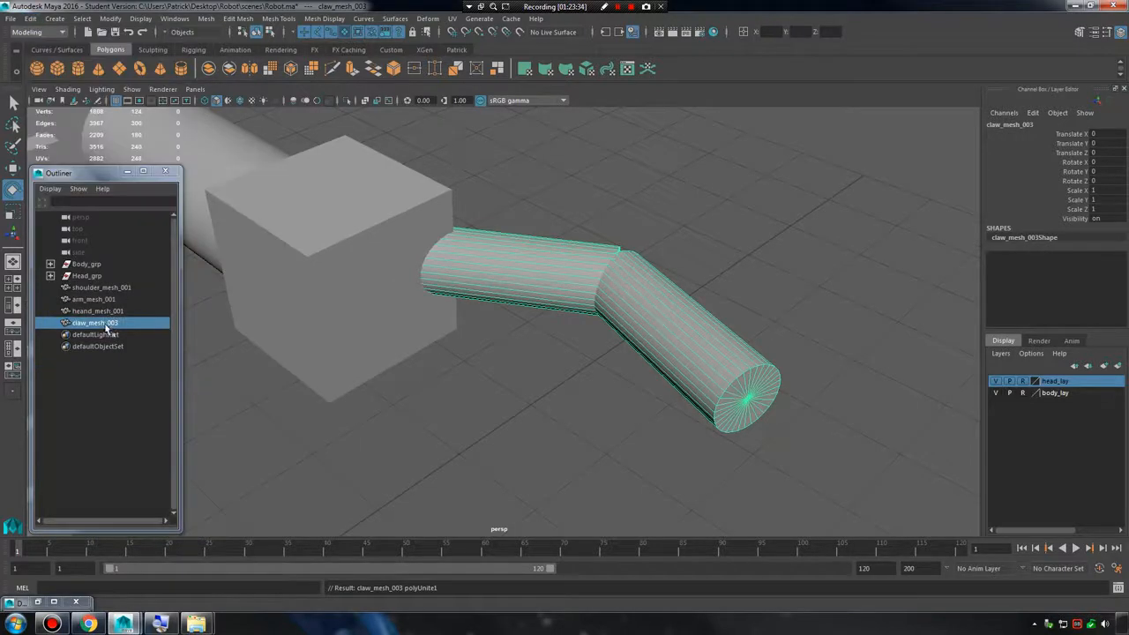
Rename the combined claw mesh as claw_mesh_001.
double_click(128, 324)
left_click(136, 321)
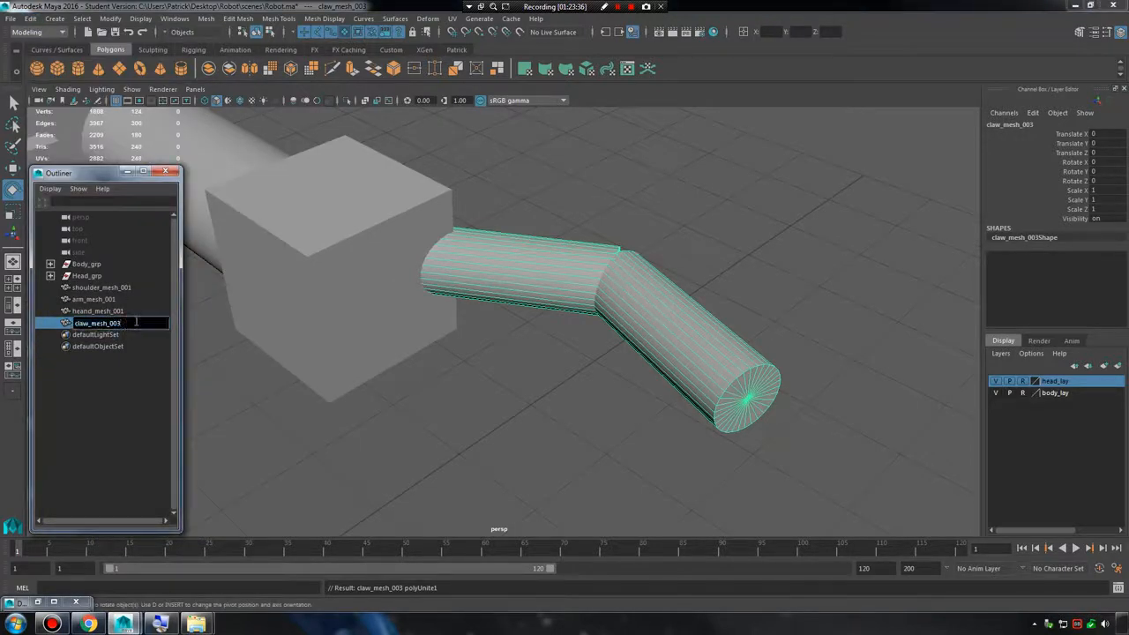
type("1")
key("Return")
right_click_drag(705, 269, 546, 274, "alt")
left_click_drag(546, 274, 398, 220, "alt")
middle_click_drag(608, 272, 577, 263, "alt")
right_click_drag(577, 263, 489, 282, "alt")
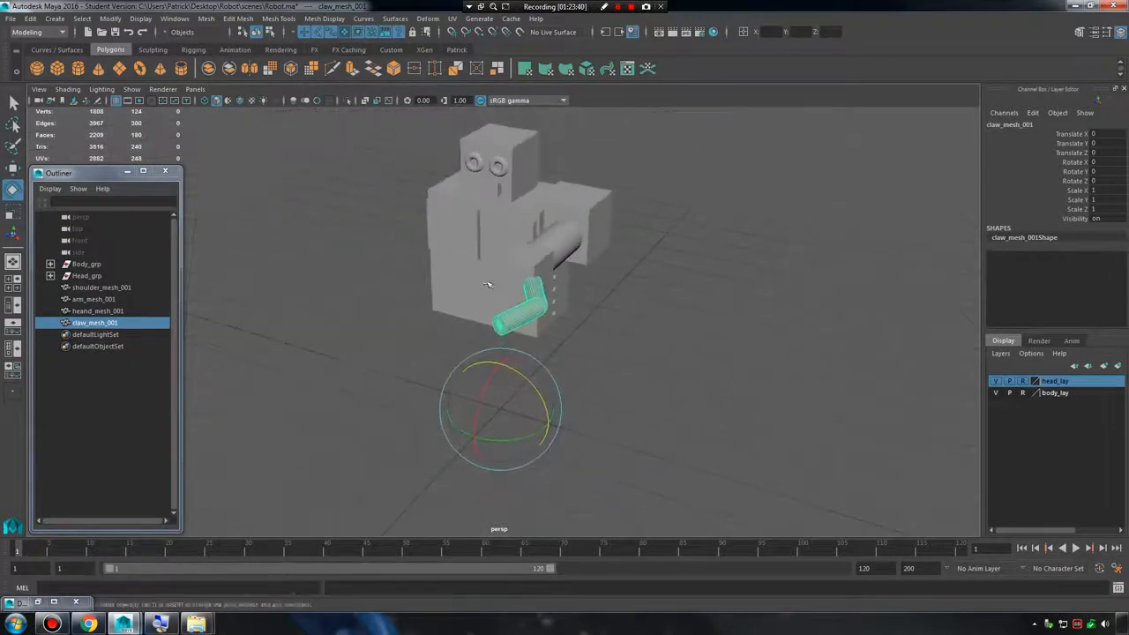
left_click_drag(489, 282, 499, 411, "alt")
left_click_drag(587, 370, 554, 385, "alt")
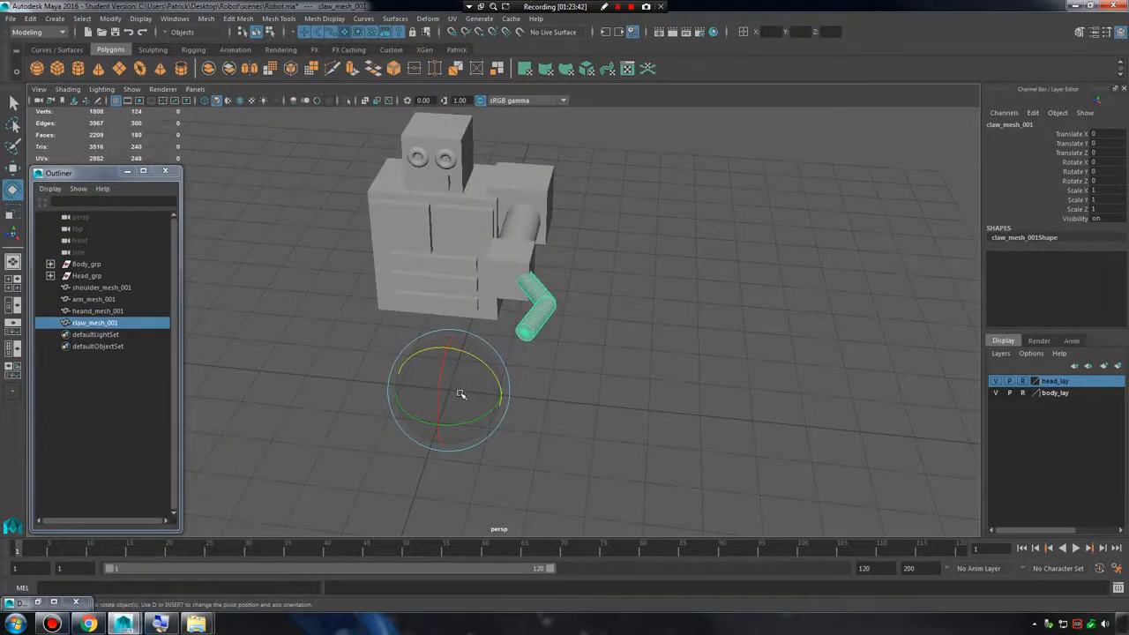
Center the pivot of claw_mesh_001 on its geometry.
left_click(112, 19)
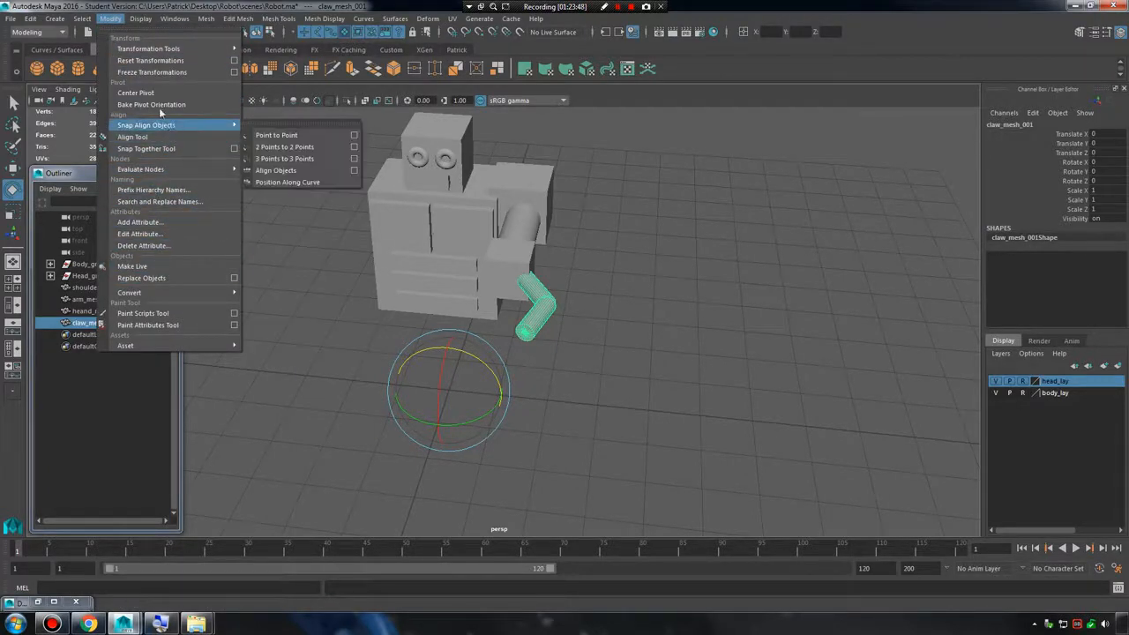
left_click(135, 93)
left_click_drag(460, 304, 460, 360, "alt")
right_click_drag(461, 359, 619, 377, "alt")
Move claw_mesh_001 forward to about 1.15 along Z, clear of the hand, to expose its attachment end.
key("w")
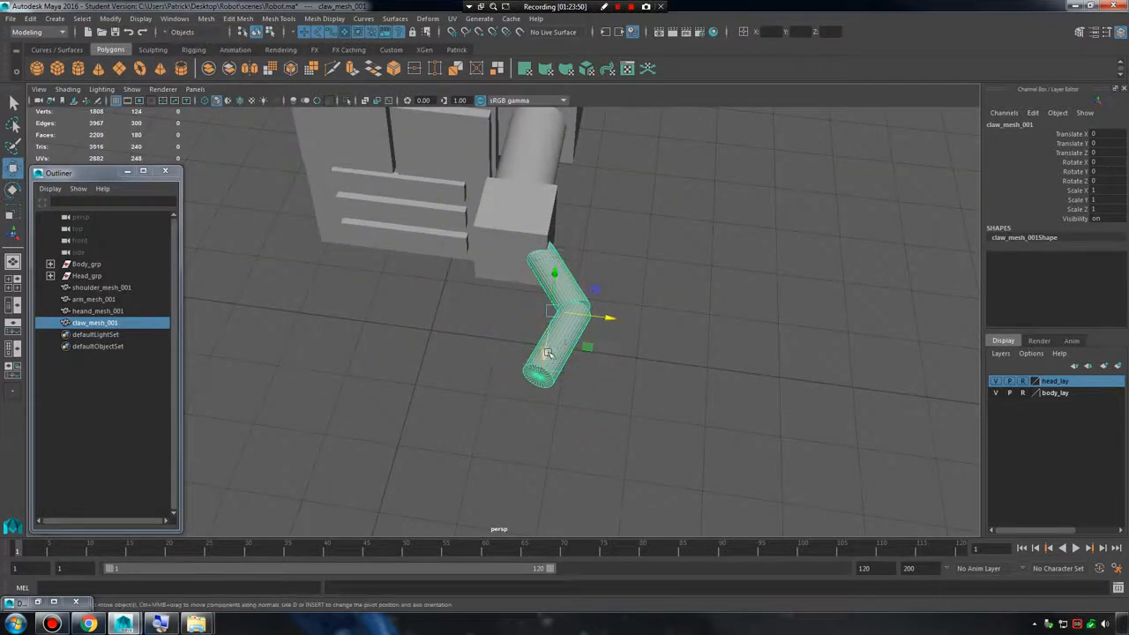
left_click_drag(547, 355, 540, 396)
right_click_drag(580, 385, 708, 400, "alt")
left_click_drag(708, 400, 582, 394, "alt")
left_click_drag(370, 263, 276, 155)
middle_click_drag(403, 297, 698, 378, "alt")
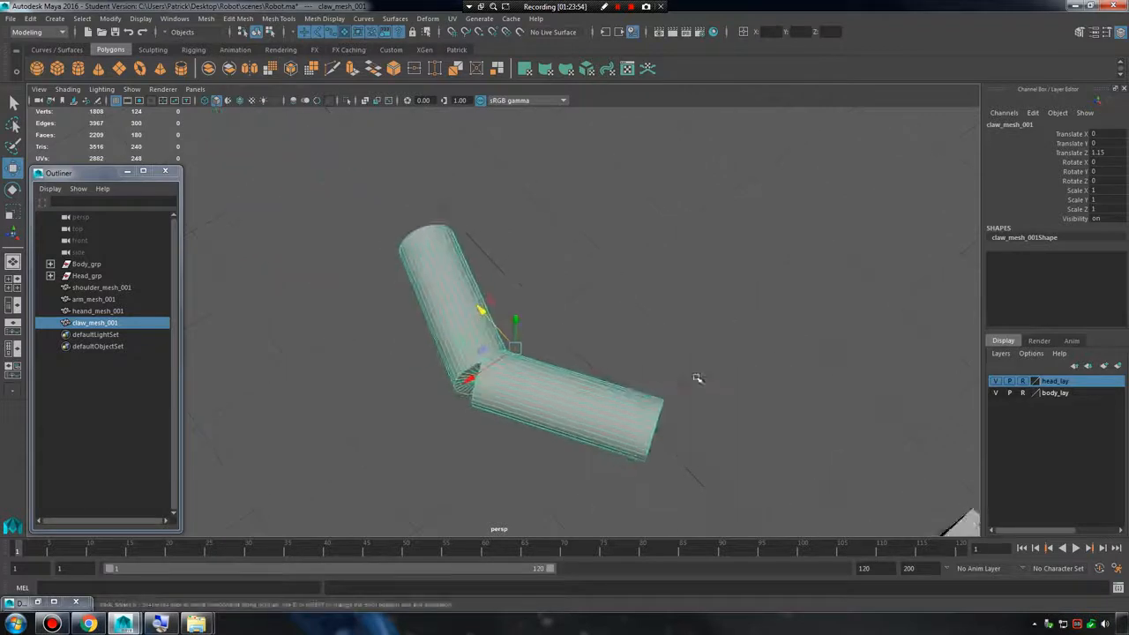
left_click_drag(697, 378, 556, 361, "alt")
Snap the claw's pivot to the centre of its inner end cap and move the claw back to about -0.03 along Z.
key("d")
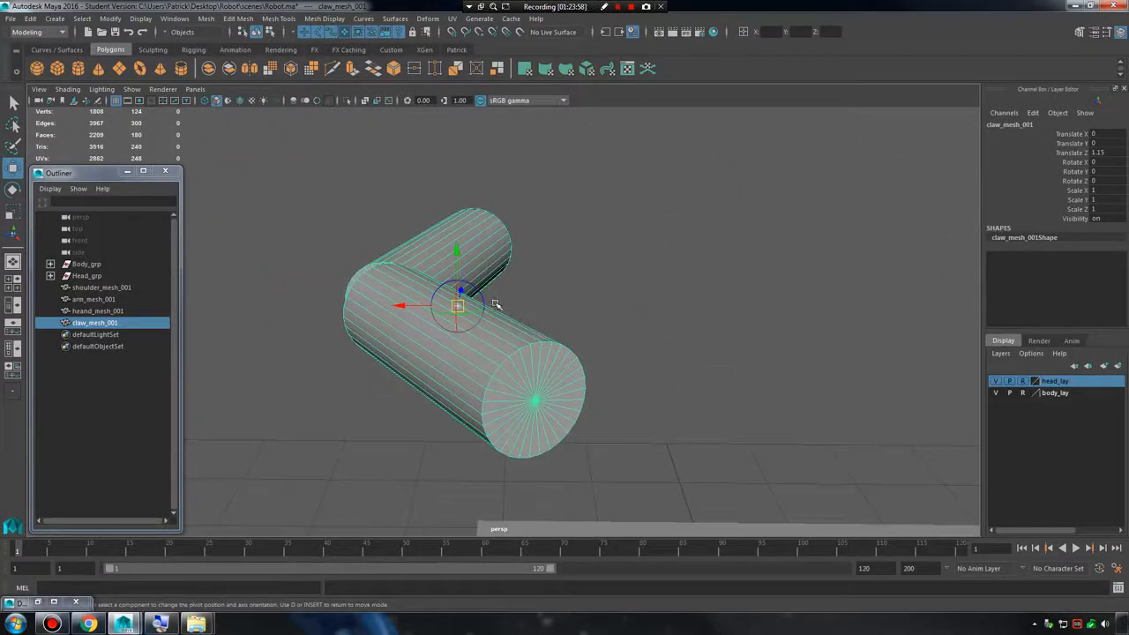
left_click_drag(459, 305, 540, 401)
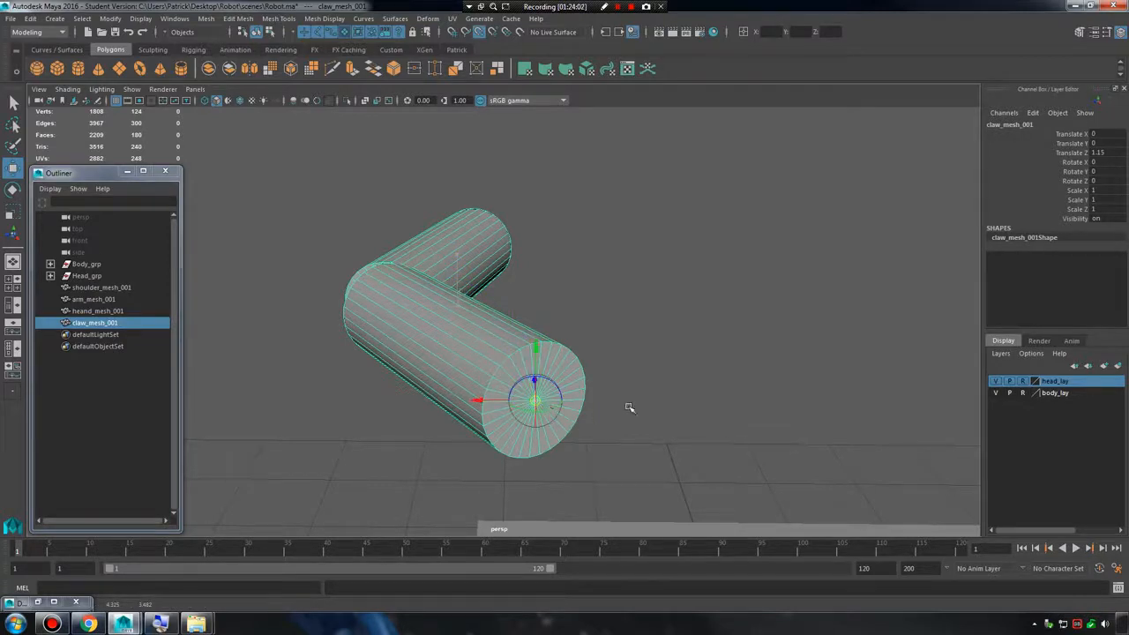
left_click_drag(632, 406, 655, 362, "alt")
Duplicate the claw, move the copy to about -1.074 along X, and undo a trial rotation about Z.
key("ctrl+d")
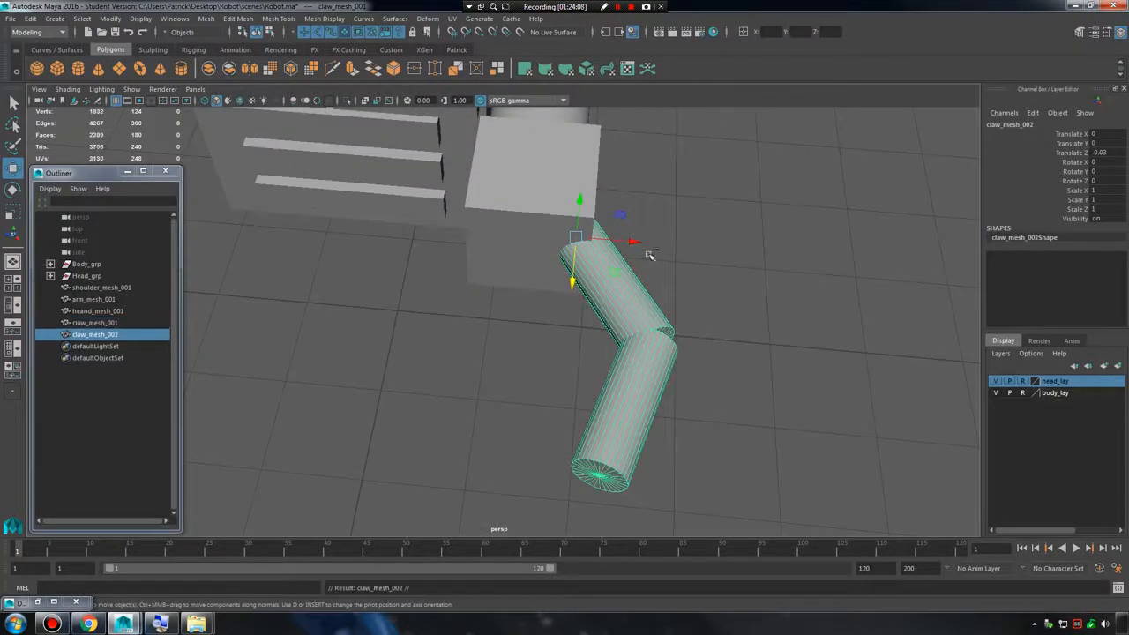
left_click_drag(617, 241, 415, 240)
key("e")
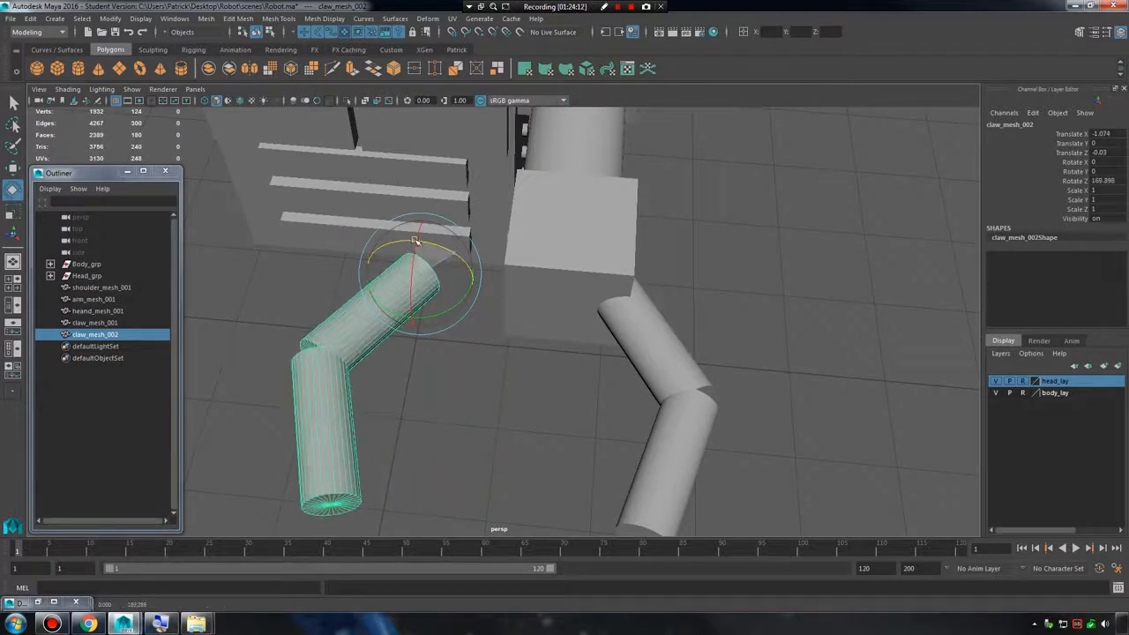
key("ctrl+z")
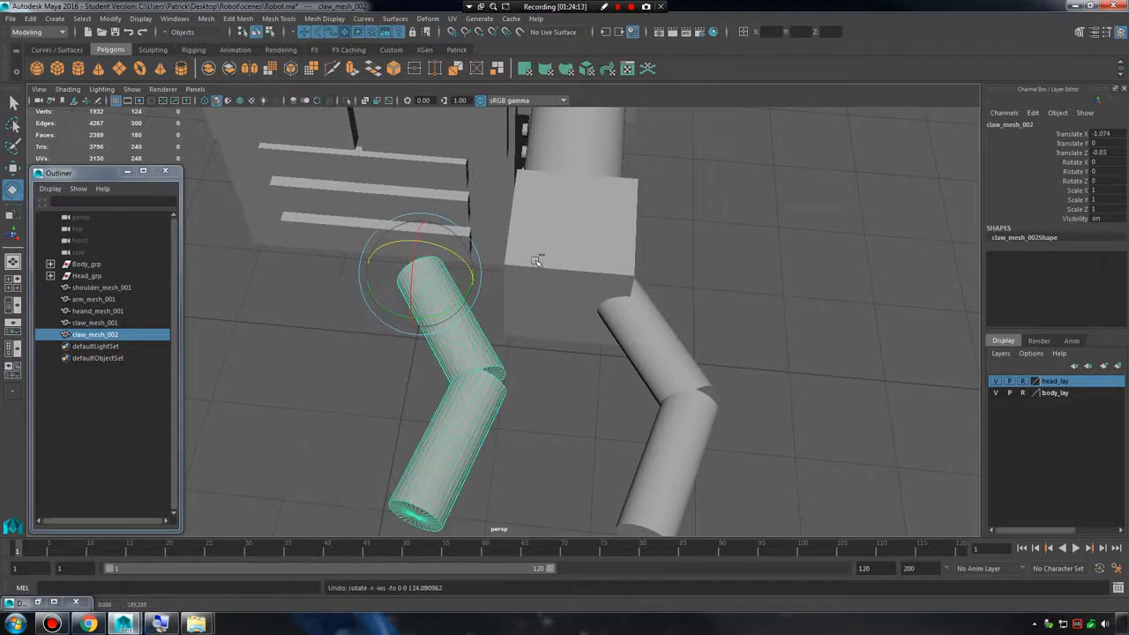
Mirror claw_mesh_002 with a Scale X of -1 and move it to about -0.468 along X against the hand.
double_click(1111, 190)
type("-1")
key("Return")
middle_click_drag(698, 327, 704, 333, "alt")
key("w")
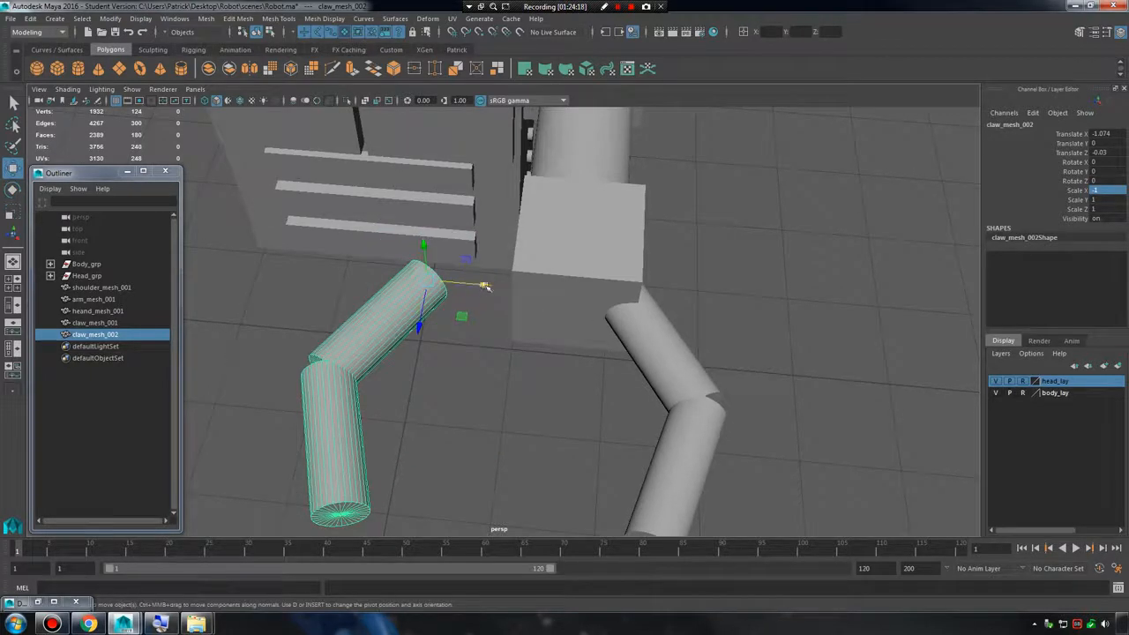
left_click_drag(485, 285, 597, 294)
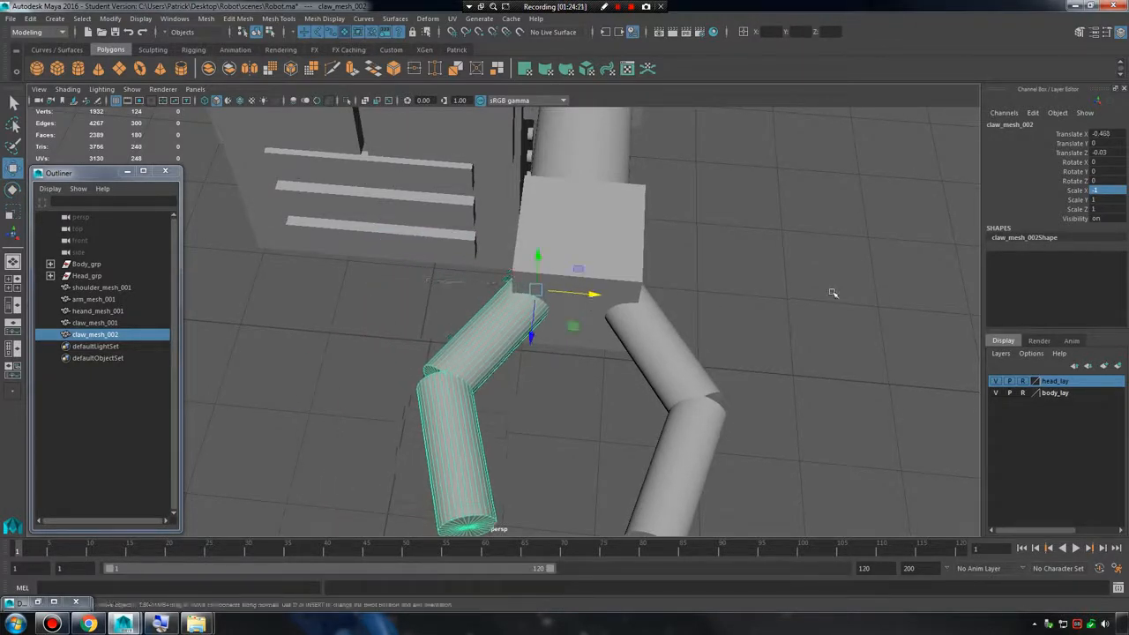
left_click(833, 292)
left_click_drag(849, 391, 555, 328, "alt")
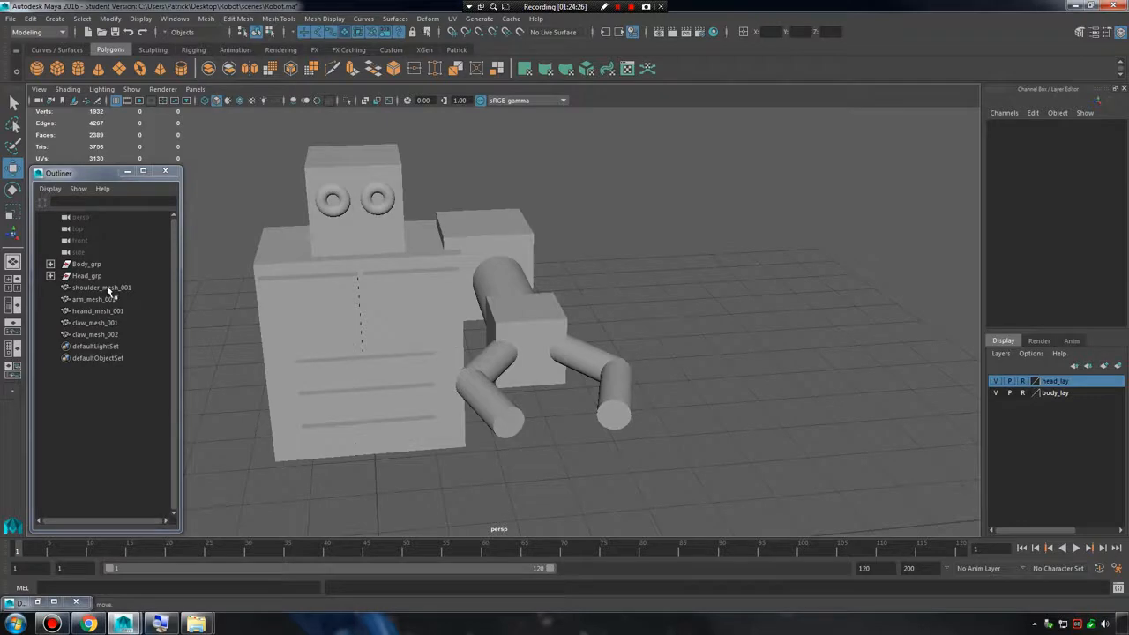
Group the shoulder, arm, hand and both claw meshes and name the group Arm_Left_grp.
left_click_drag(107, 284, 110, 336)
key("f")
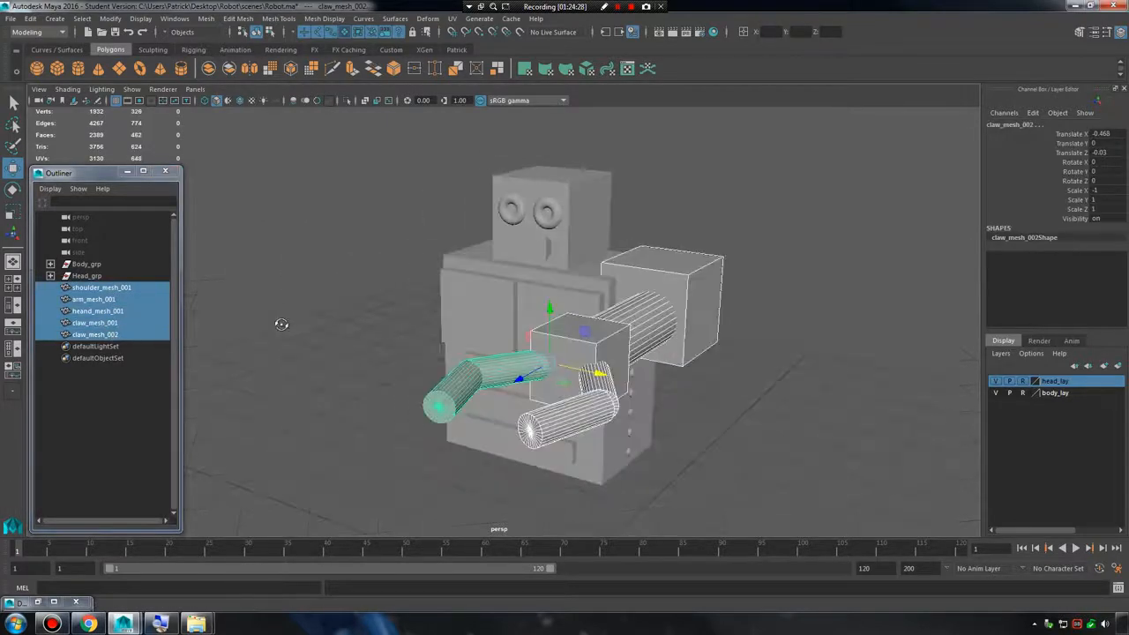
key("ctrl+g")
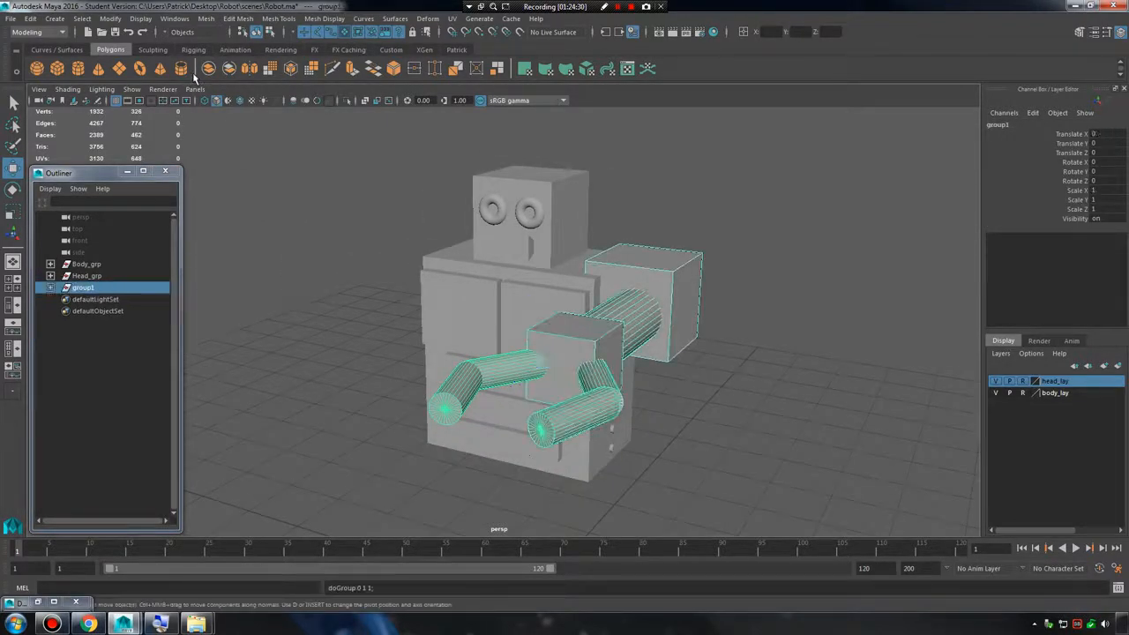
double_click(86, 287)
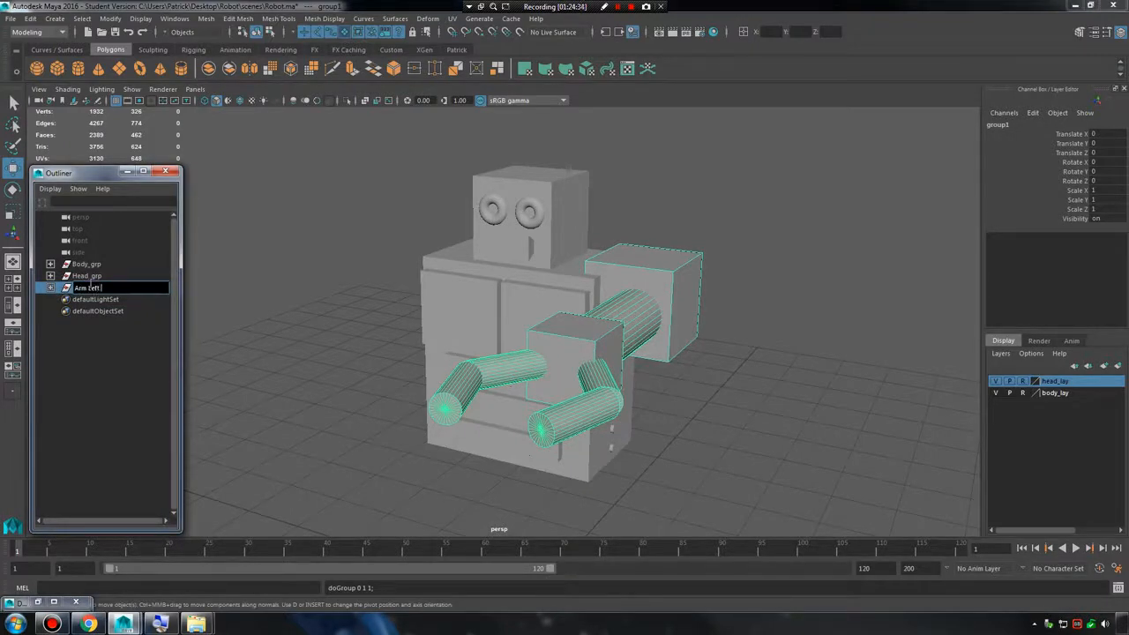
key("Return")
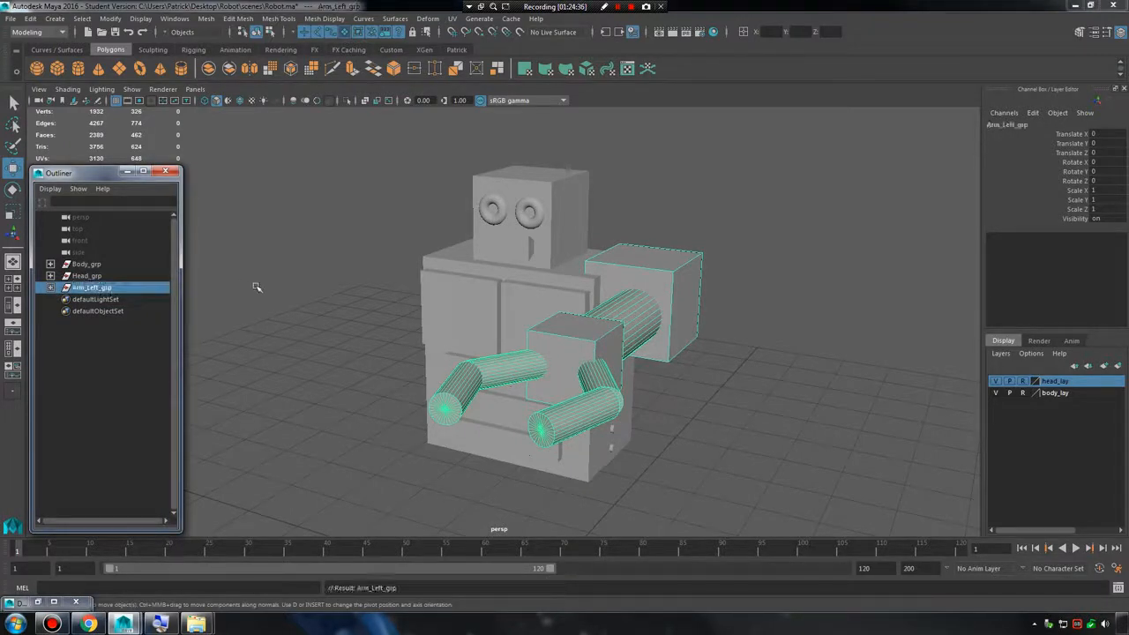
Duplicate Arm_Left_grp and rename the copy Arm_Right_grp.
key("ctrl+d")
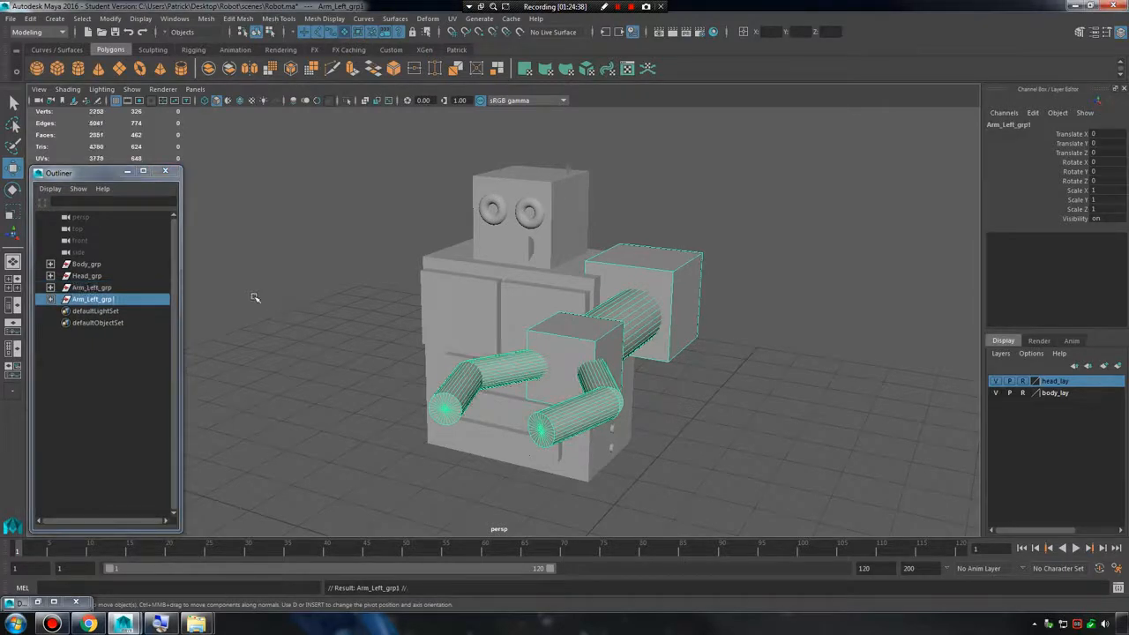
left_click_drag(252, 294, 335, 305, "alt")
double_click(100, 301)
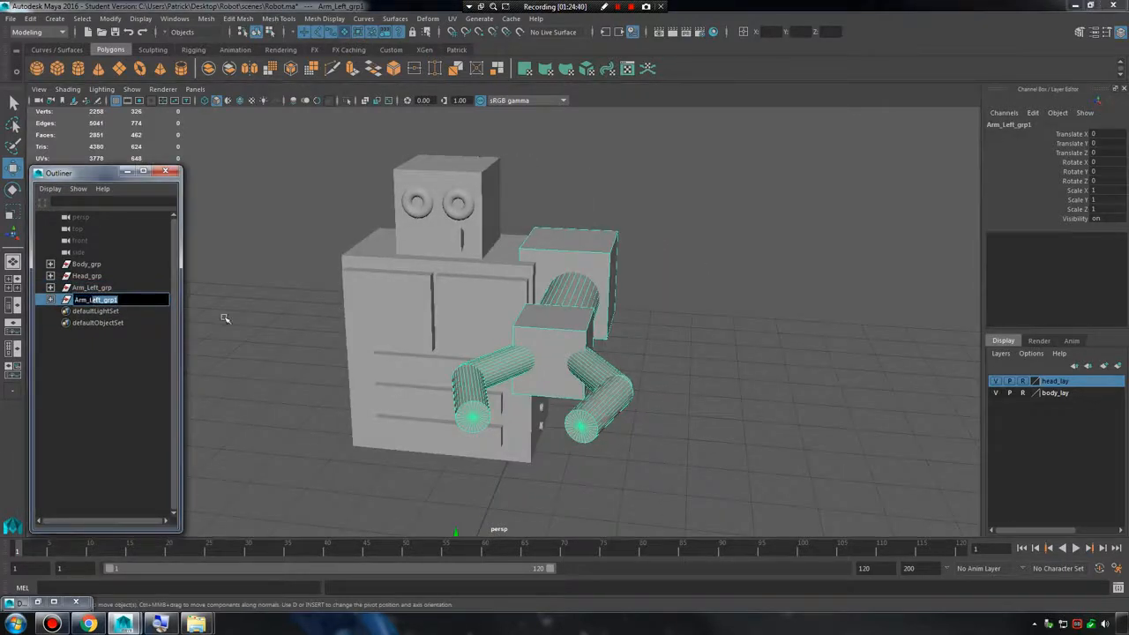
type("Arm_Right_grp")
key("Return")
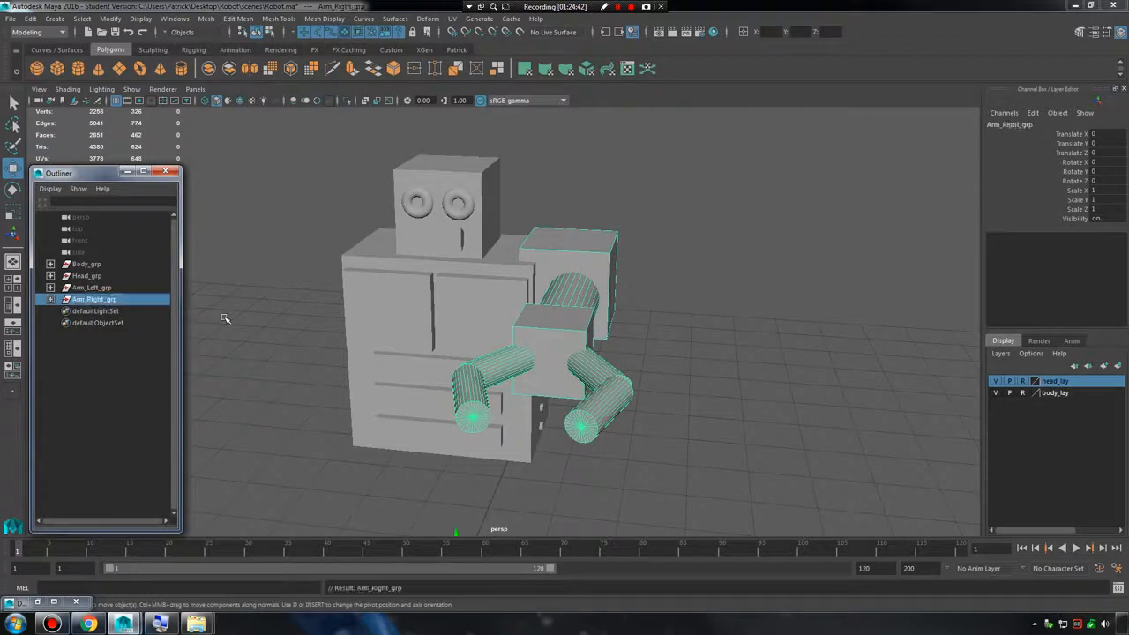
Try moving Arm_Right_grp about 2.216 along X.
left_click_drag(503, 319, 662, 326, "alt")
right_click_drag(662, 326, 605, 345, "alt")
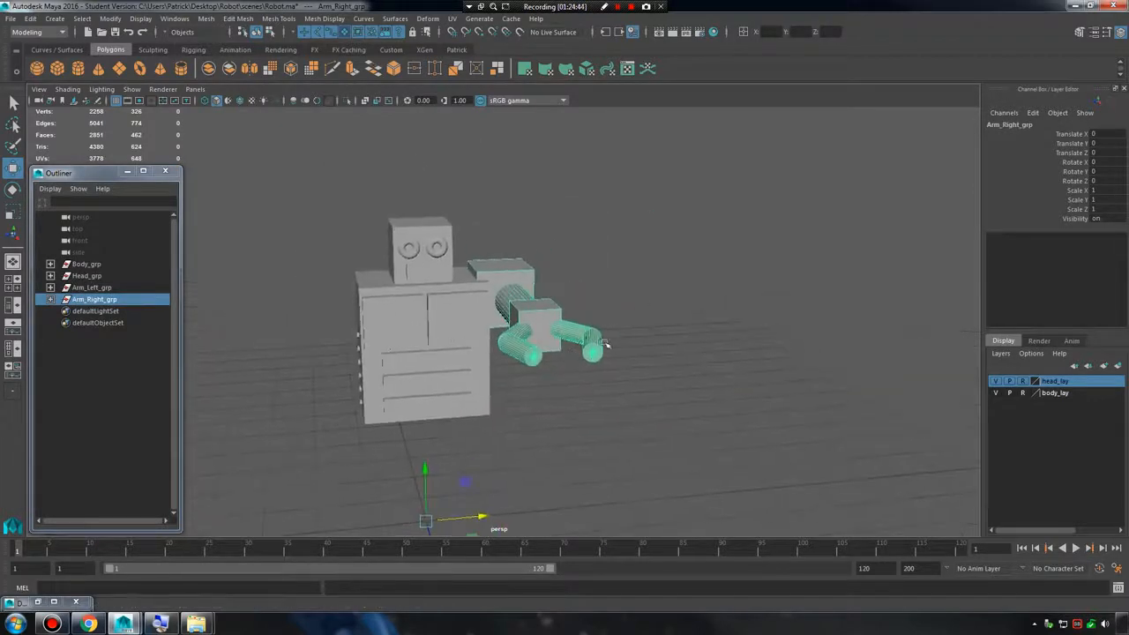
left_click_drag(605, 345, 477, 286, "alt")
left_click_drag(356, 294, 574, 297, "alt")
left_click_drag(495, 456, 613, 441)
key("ctrl+z")
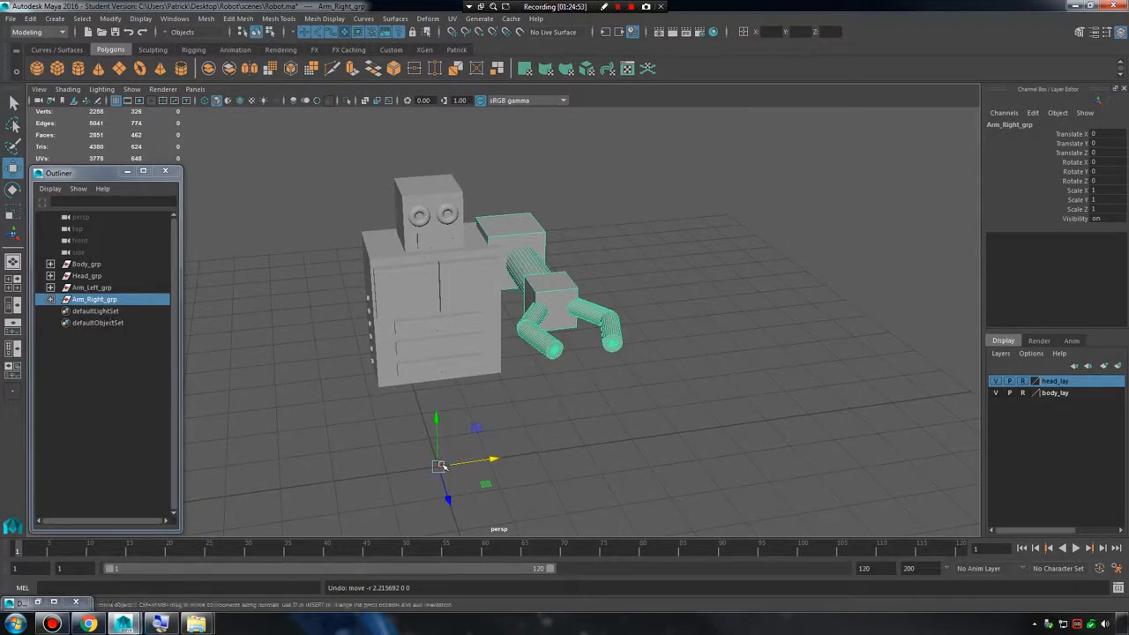
Mirror Arm_Right_grp to the other side of the body by setting its Scale X to -1.
left_click_drag(350, 318, 464, 317, "alt")
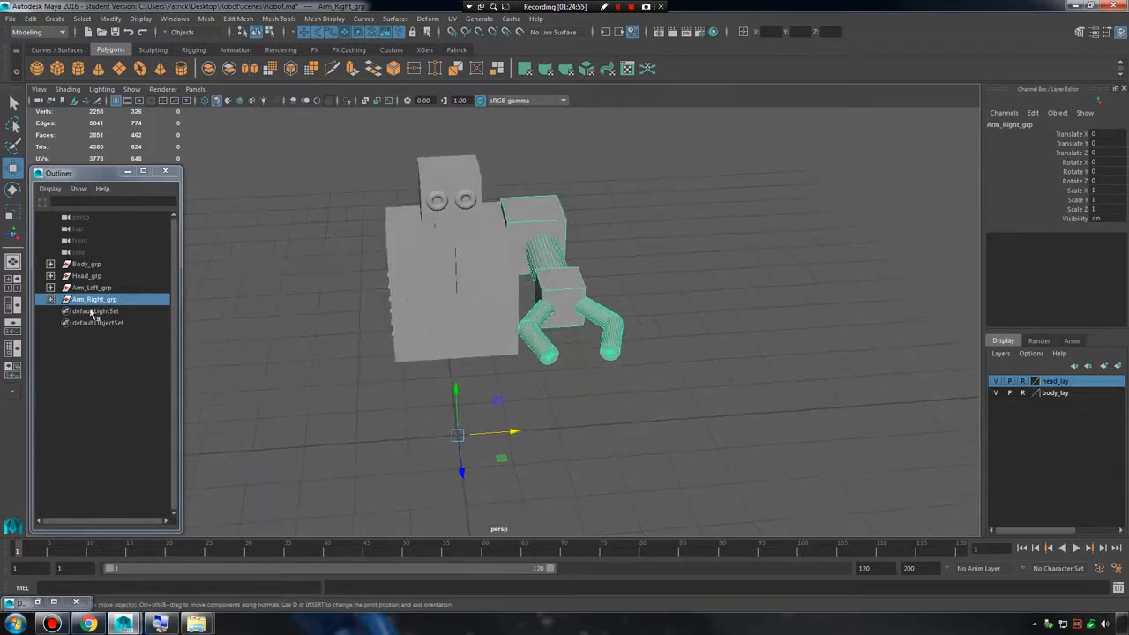
left_click(1120, 186)
type("-1")
key("Return")
left_click_drag(568, 198, 802, 346, "alt")
left_click(768, 315)
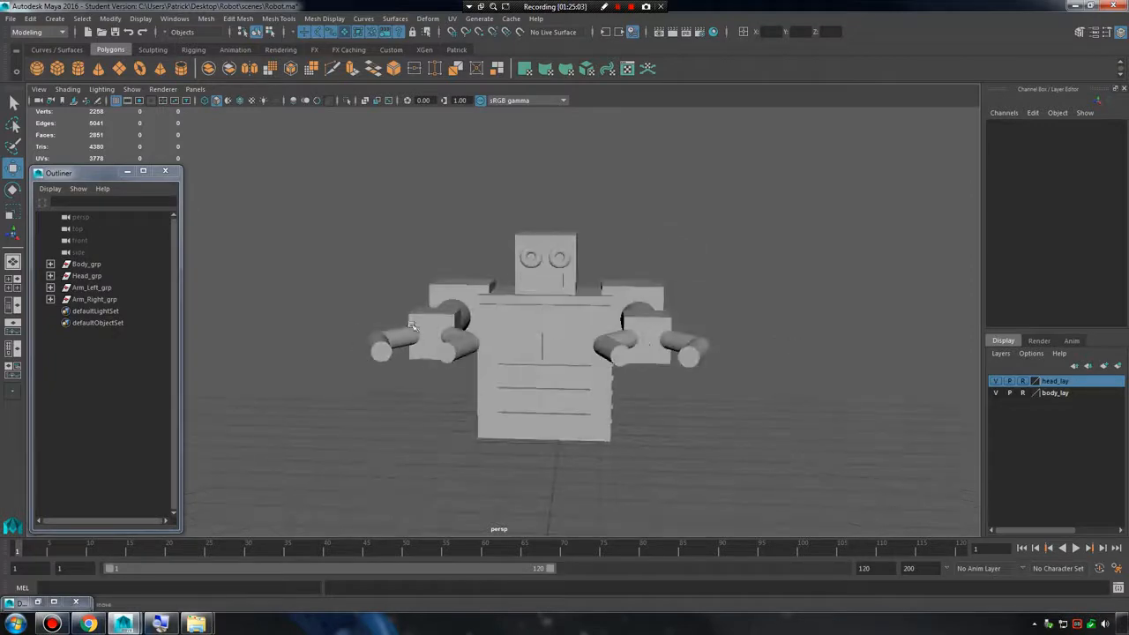
Compare the Scale X values of Arm_Left_grp and Arm_Right_grp and examine the right arm group's pivot.
left_click(130, 301)
left_click(114, 289)
left_click(107, 300)
left_click(108, 289)
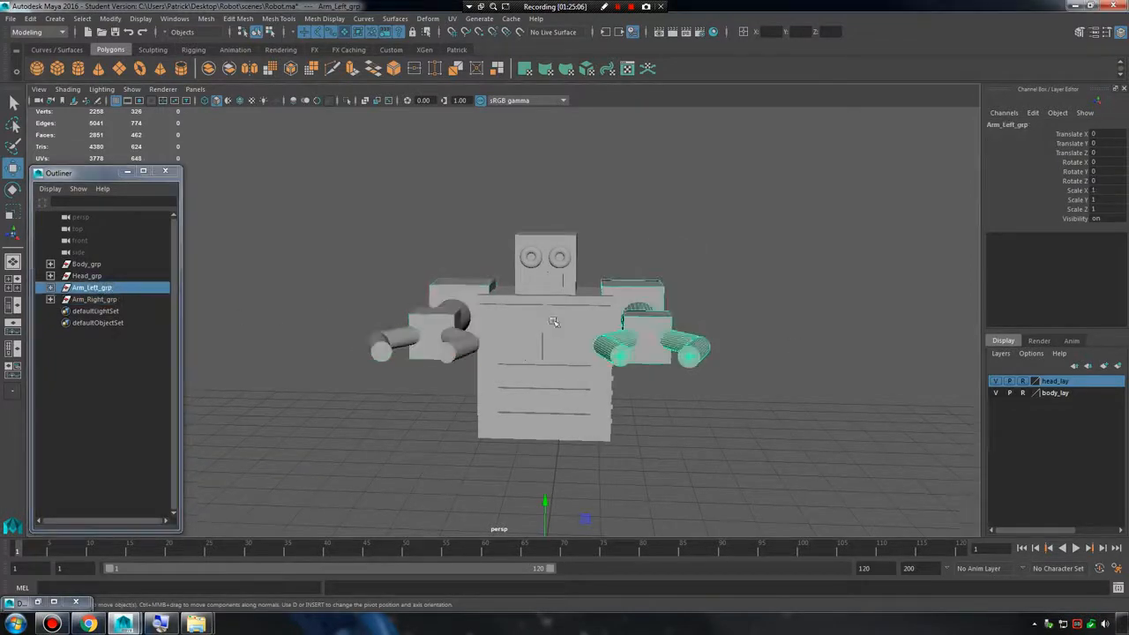
scroll(553, 322, "up", 5)
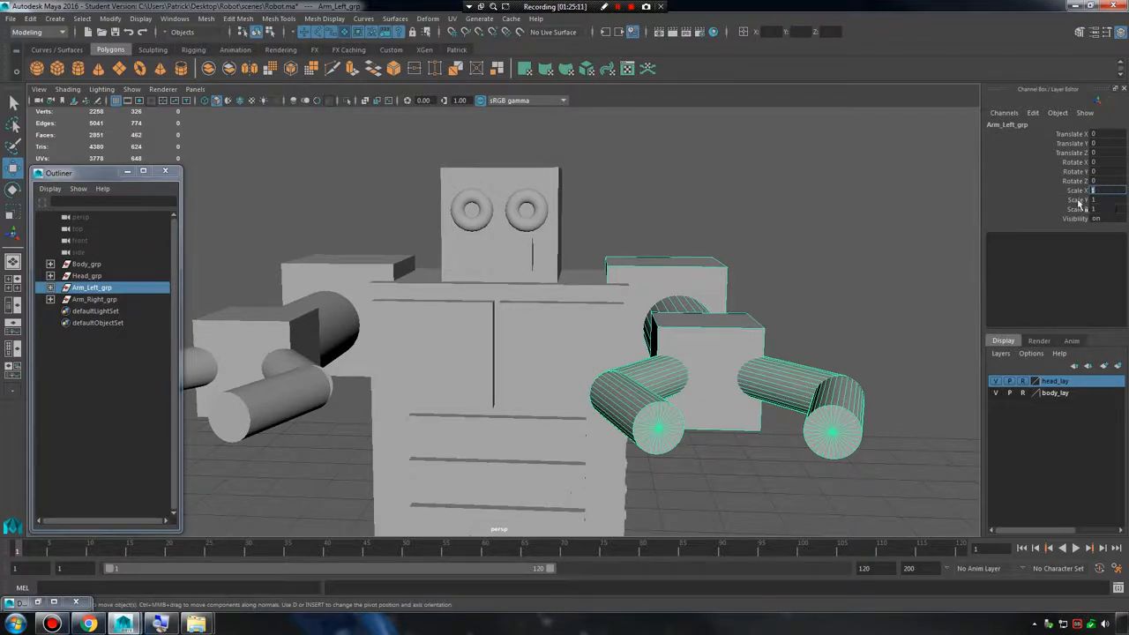
left_click(99, 299)
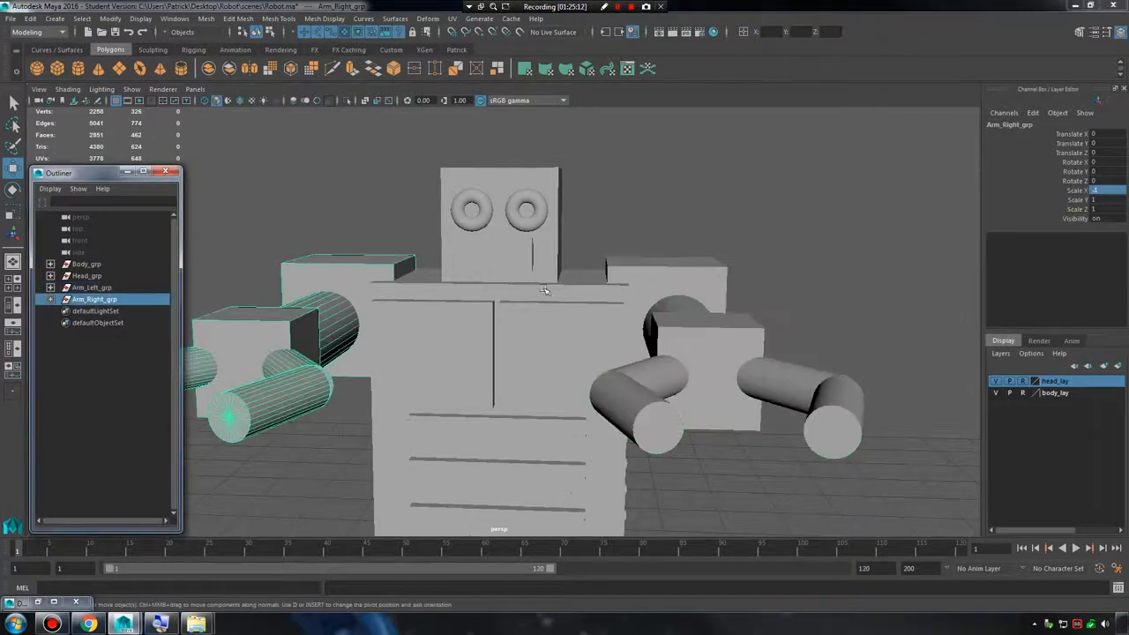
double_click(1106, 190)
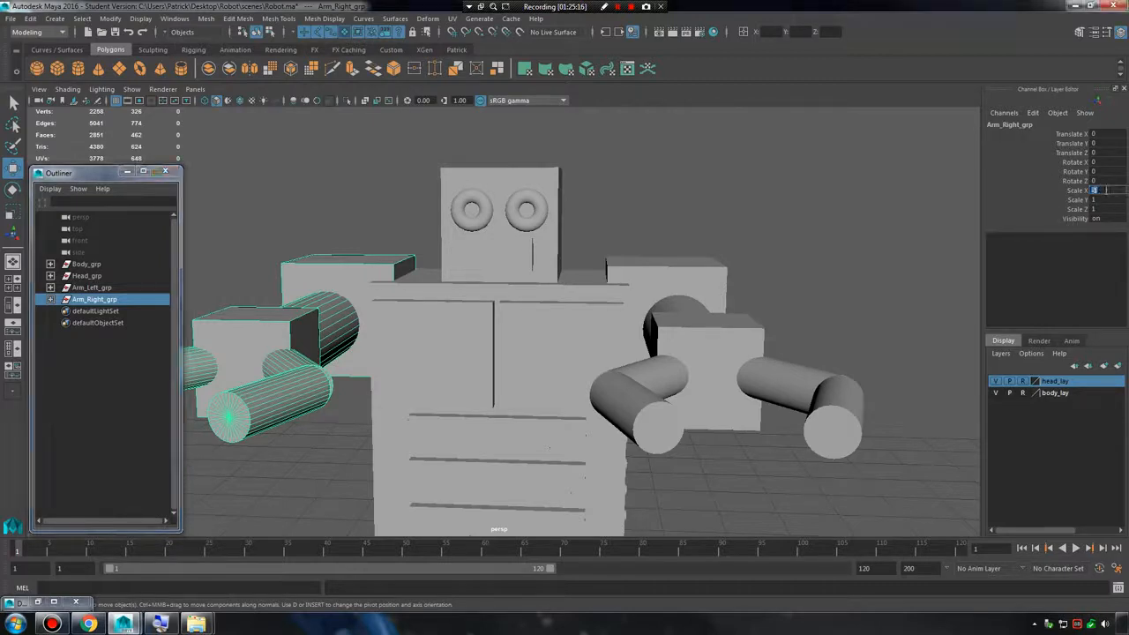
left_click_drag(616, 235, 623, 272, "alt")
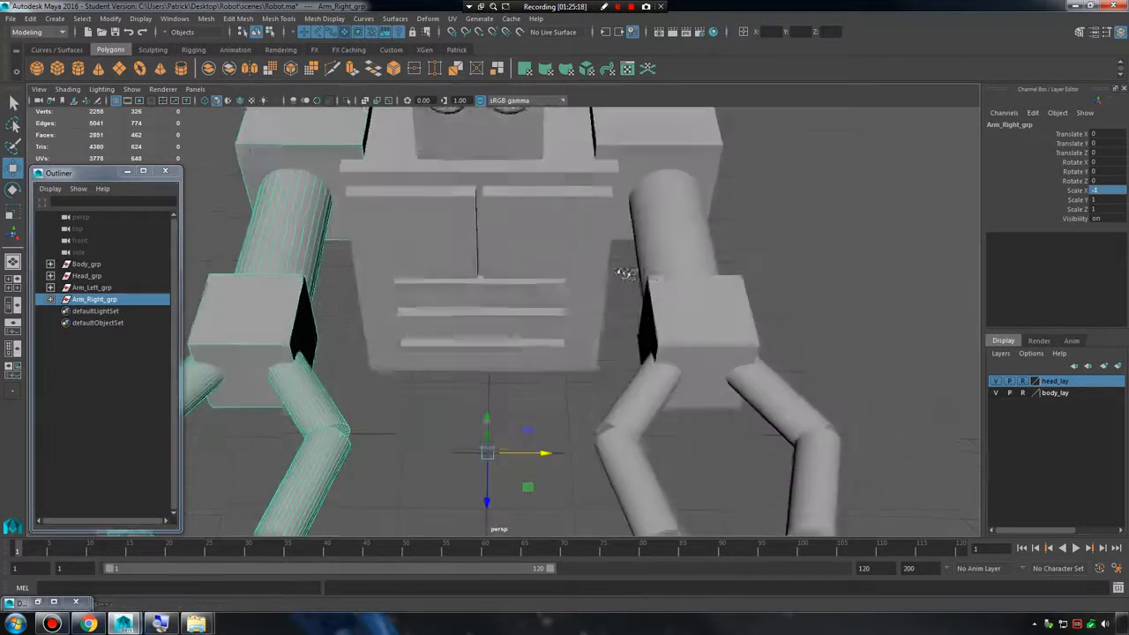
right_click_drag(622, 272, 543, 250, "alt")
left_click_drag(543, 250, 542, 231, "alt")
left_click(492, 455)
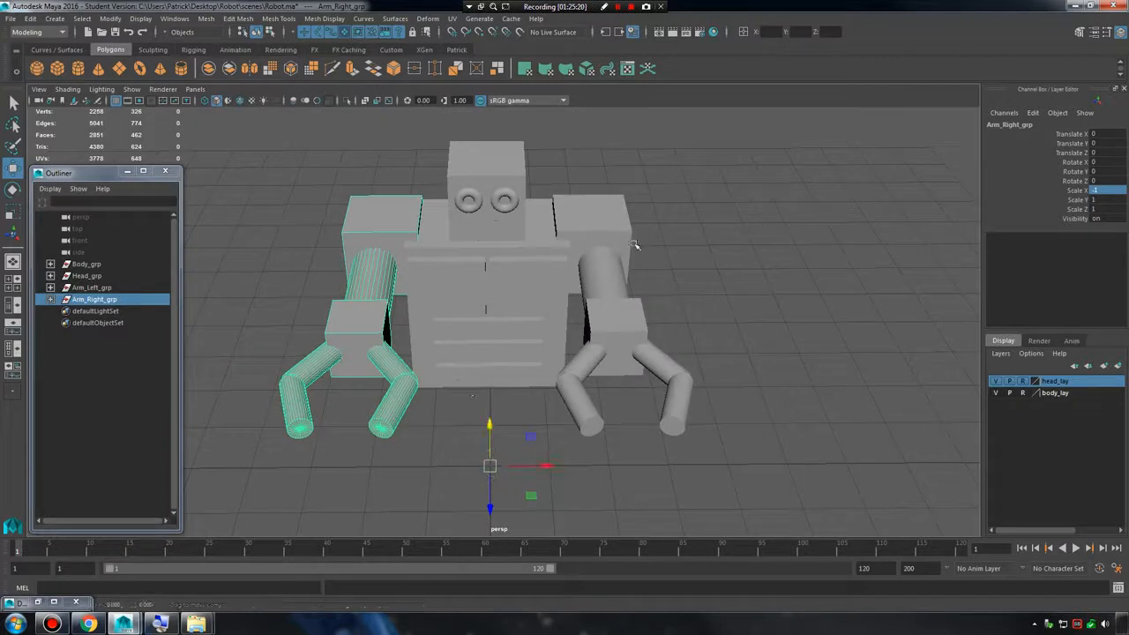
Examine the pivots of the left arm parts and Body_grp, and check the robot from several angles.
left_click(612, 265)
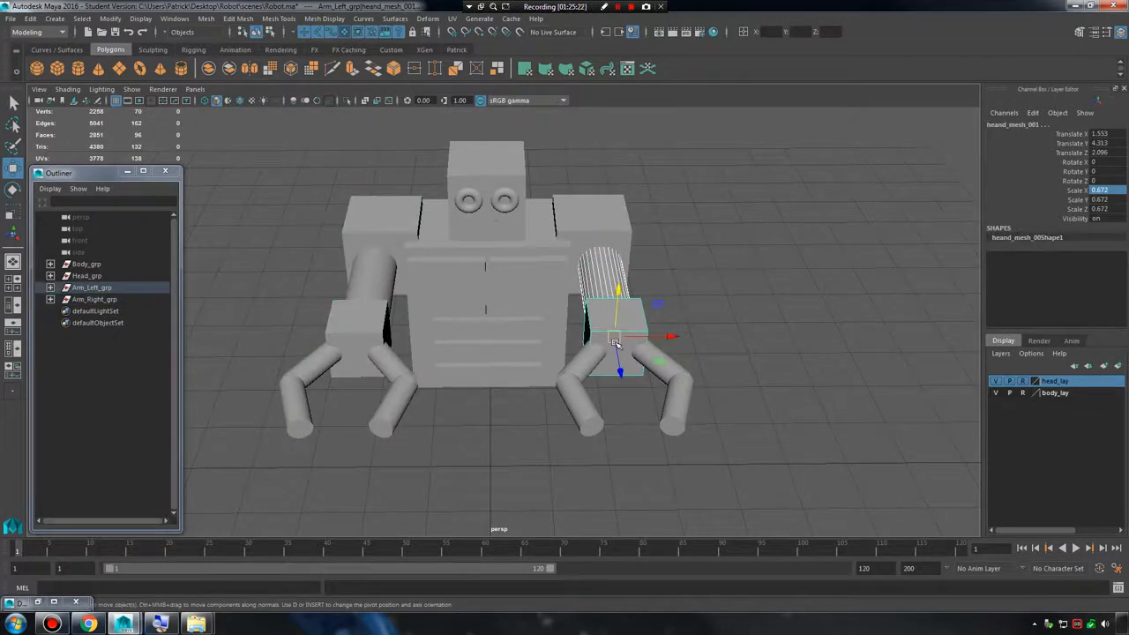
left_click(97, 267)
left_click_drag(493, 456, 559, 358, "alt")
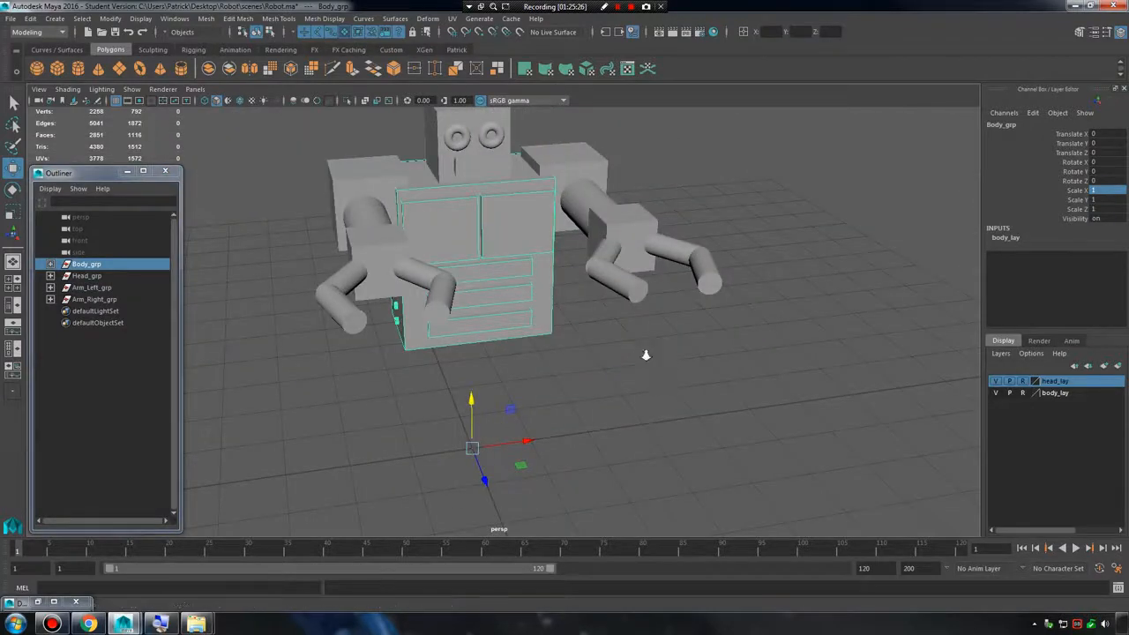
right_click_drag(644, 356, 582, 328, "alt")
left_click_drag(582, 328, 520, 322, "alt")
left_click(677, 360)
mouse_move(677, 361)
left_mouse_down("alt")
mouse_move(650, 359)
mouse_move(696, 361)
left_mouse_up("alt")
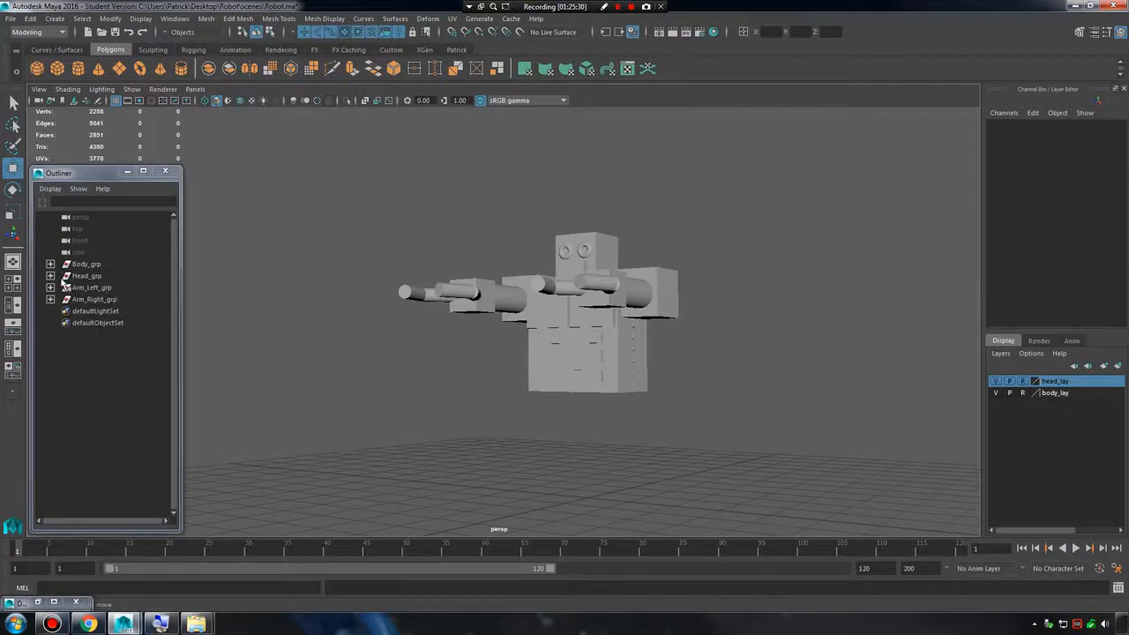
Turn off reference display for head_lay and body_lay and select all of the robot's meshes.
left_click_drag(342, 189, 696, 313)
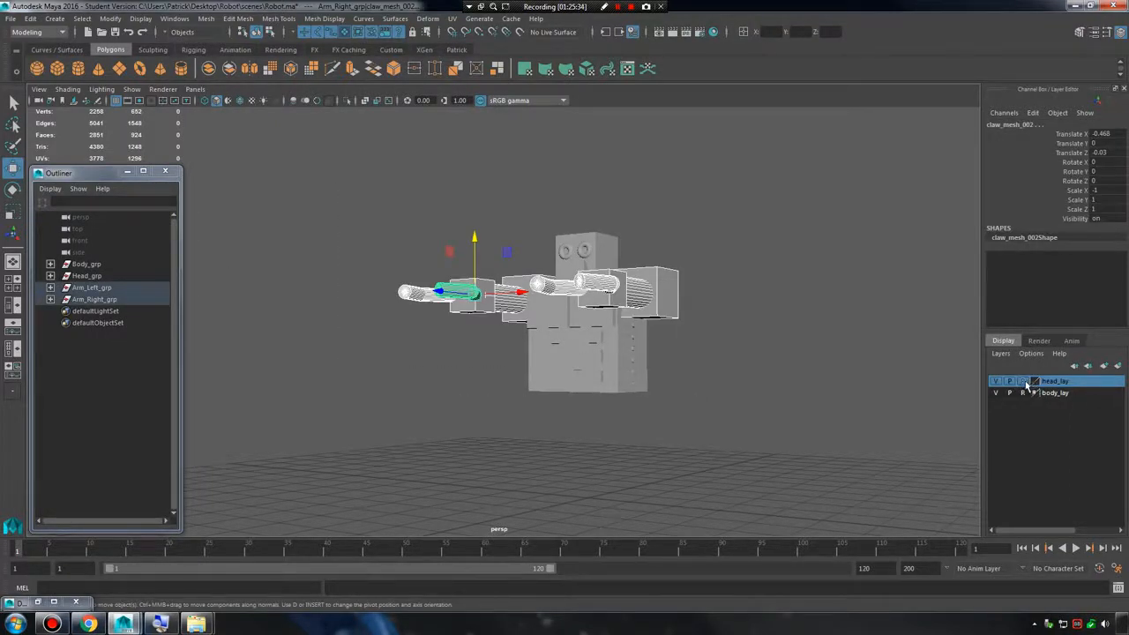
left_click(776, 358)
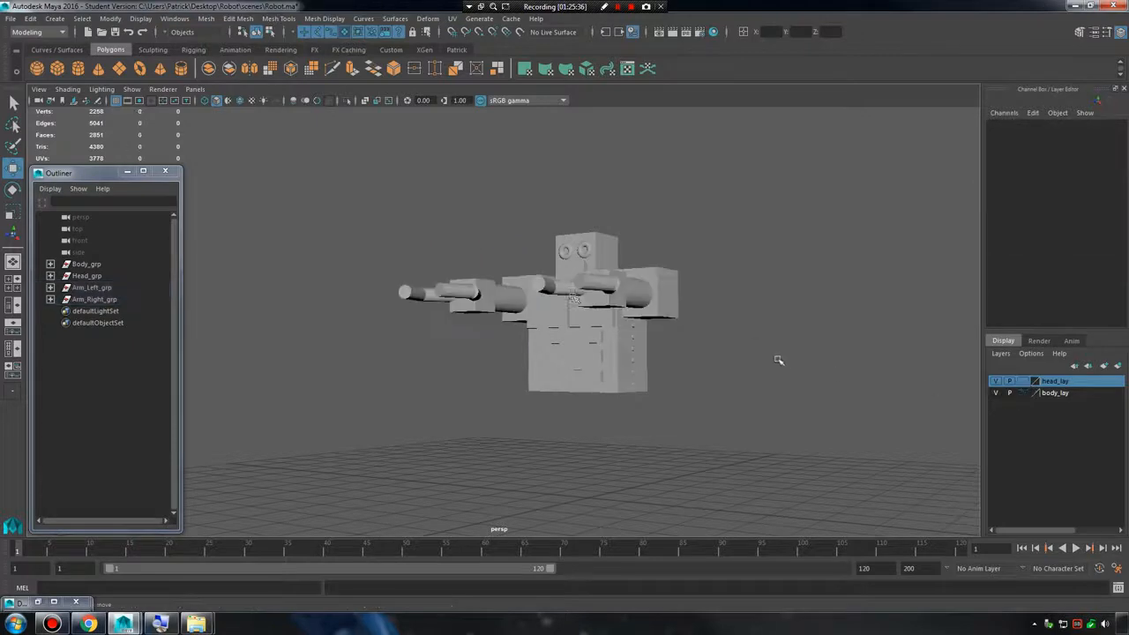
left_click_drag(779, 361, 615, 378, "alt")
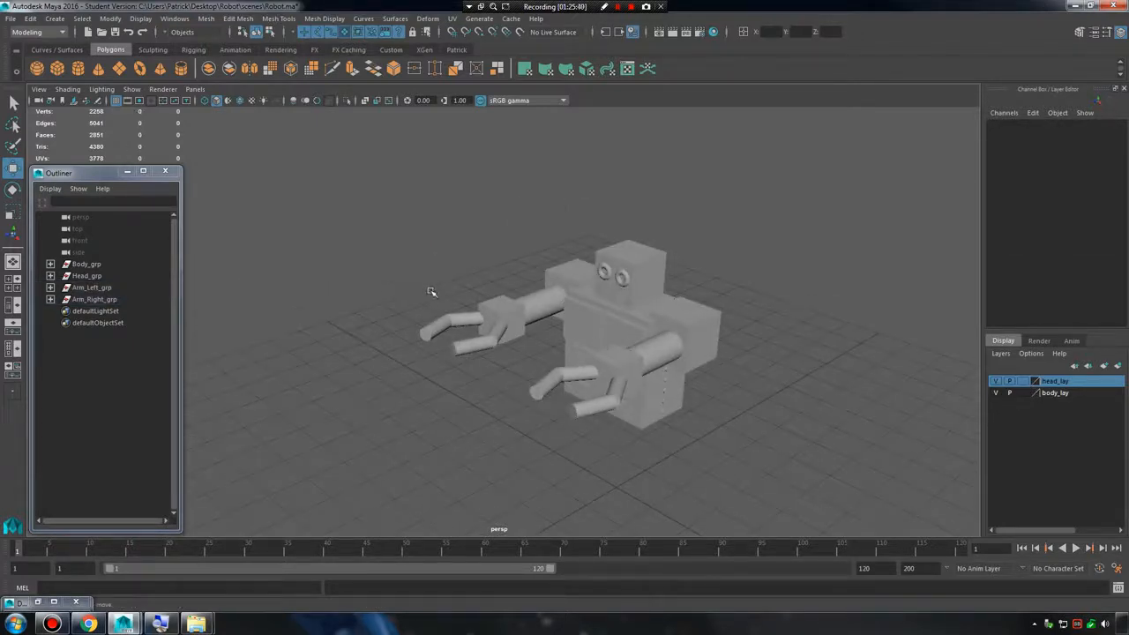
left_click_drag(379, 236, 786, 480)
left_click_drag(742, 387, 672, 267, "alt")
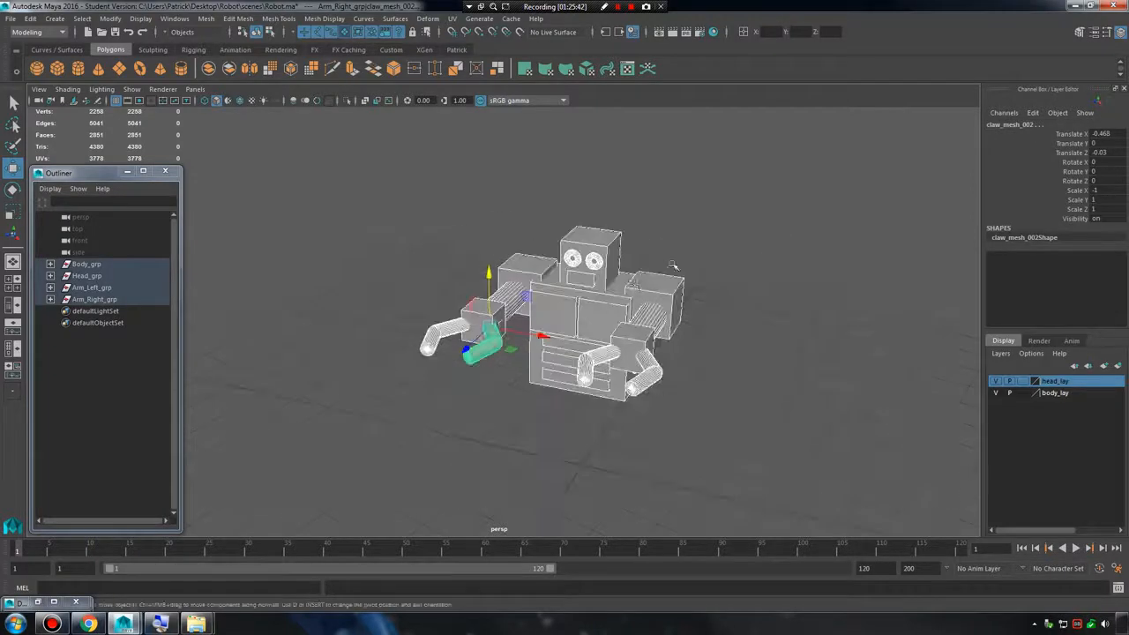
Select all of the robot's meshes and freeze their transformations.
left_click(673, 265)
left_click_drag(377, 212, 739, 452)
left_click(110, 19)
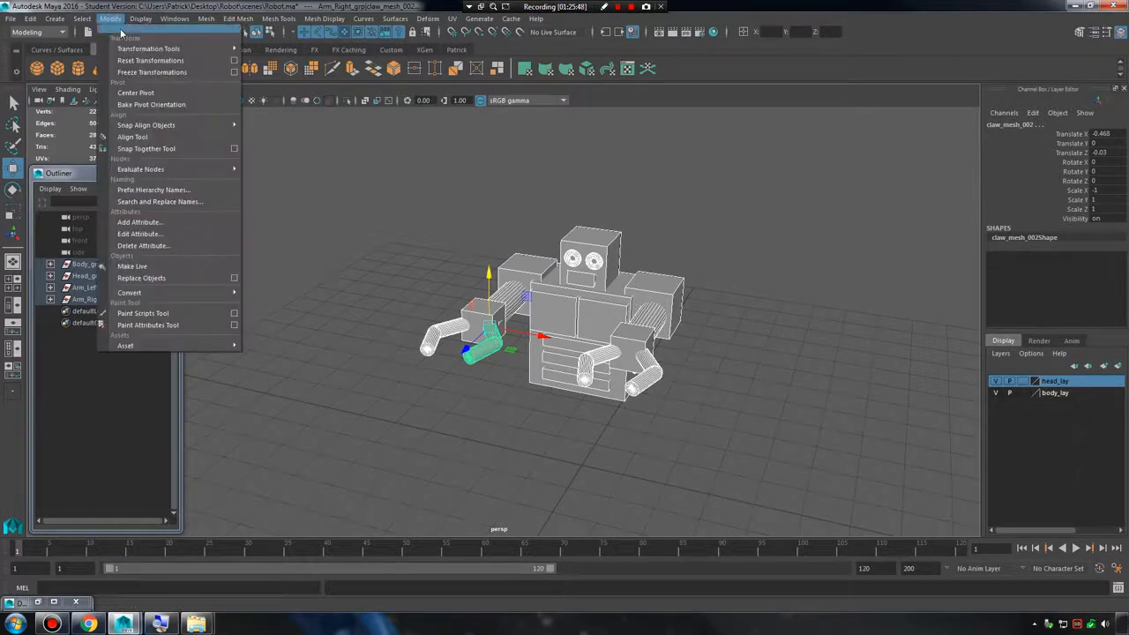
left_click(145, 71)
left_click(336, 225)
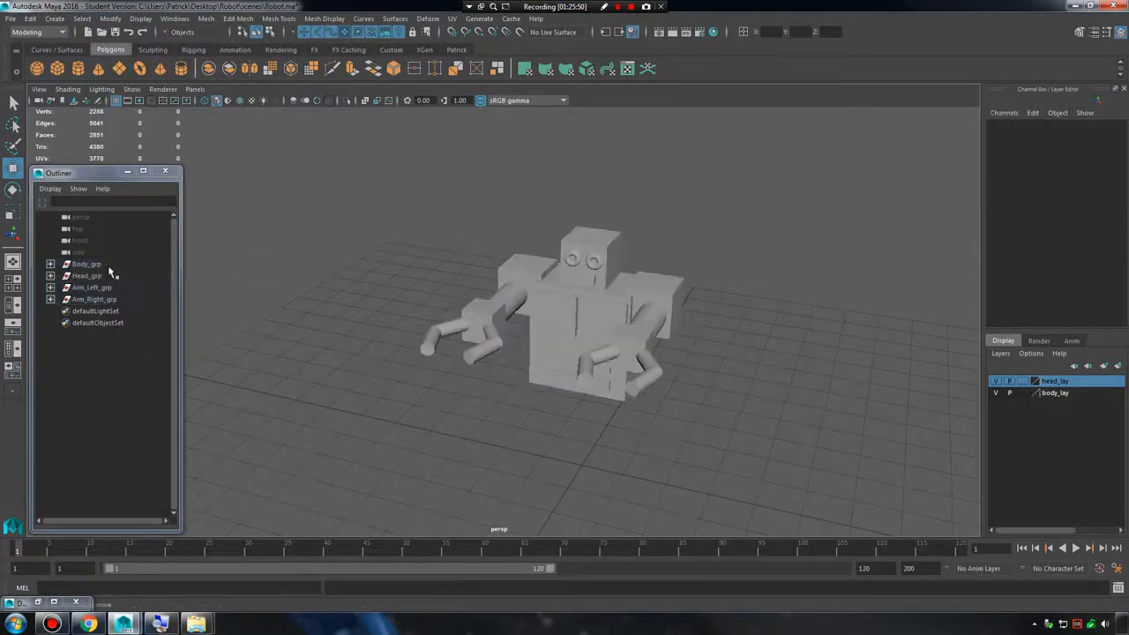
Freeze the transformations of Body_grp, Head_grp, Arm_Left_grp and Arm_Right_grp.
left_click_drag(108, 266, 113, 302)
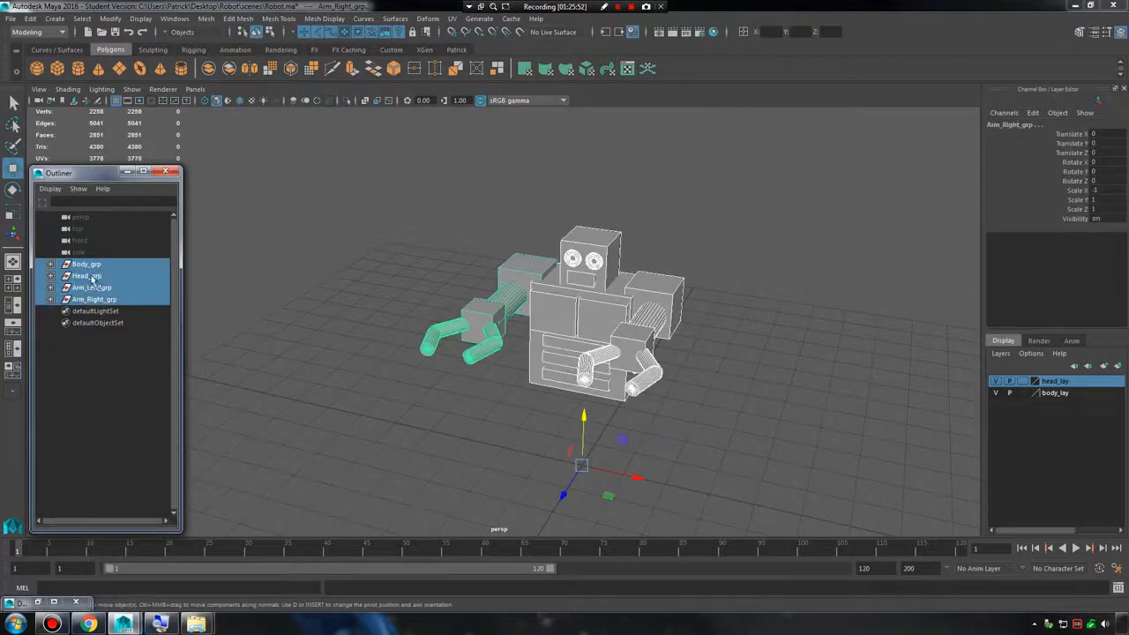
left_click(110, 19)
left_click(152, 72)
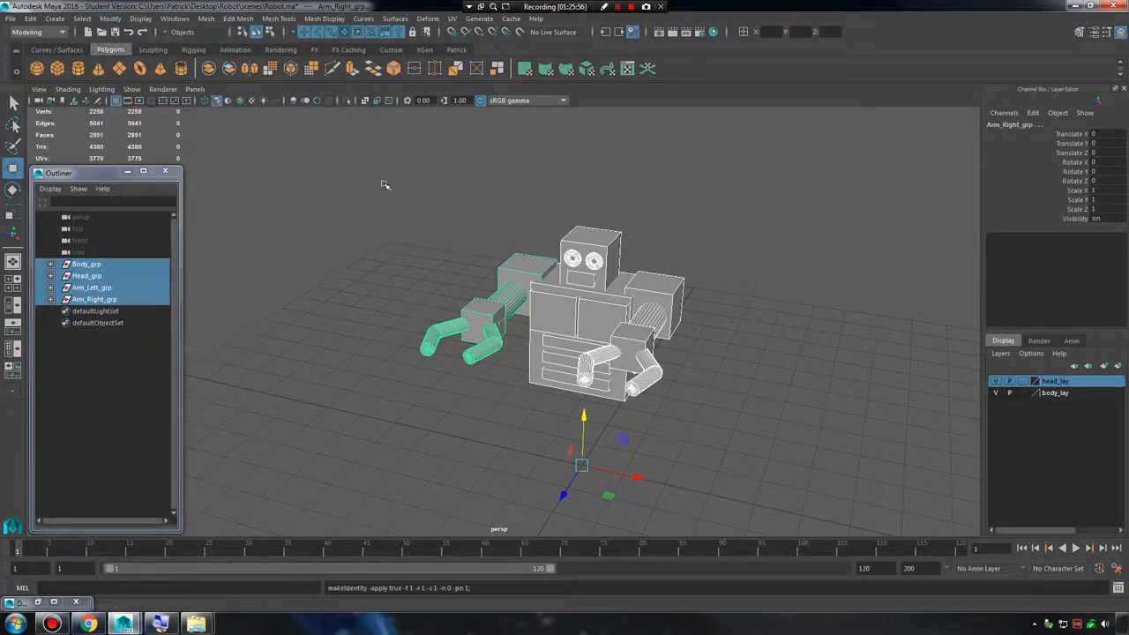
left_click(771, 264)
Select all of the robot's meshes to check their transform values, and inspect the model from several angles.
left_click_drag(544, 323, 502, 316, "alt")
left_click_drag(433, 227, 789, 473)
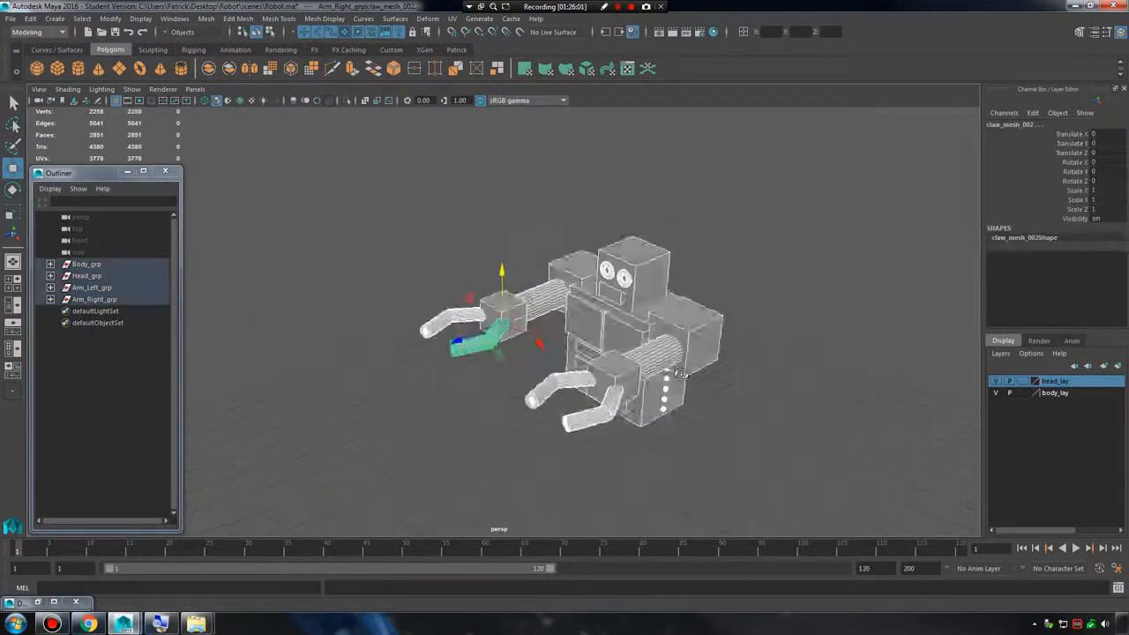
left_click_drag(617, 328, 798, 398, "alt")
left_click_drag(681, 313, 735, 303, "alt")
left_click_drag(559, 274, 587, 313, "alt")
left_click_drag(680, 459, 653, 385, "alt")
left_click(701, 441)
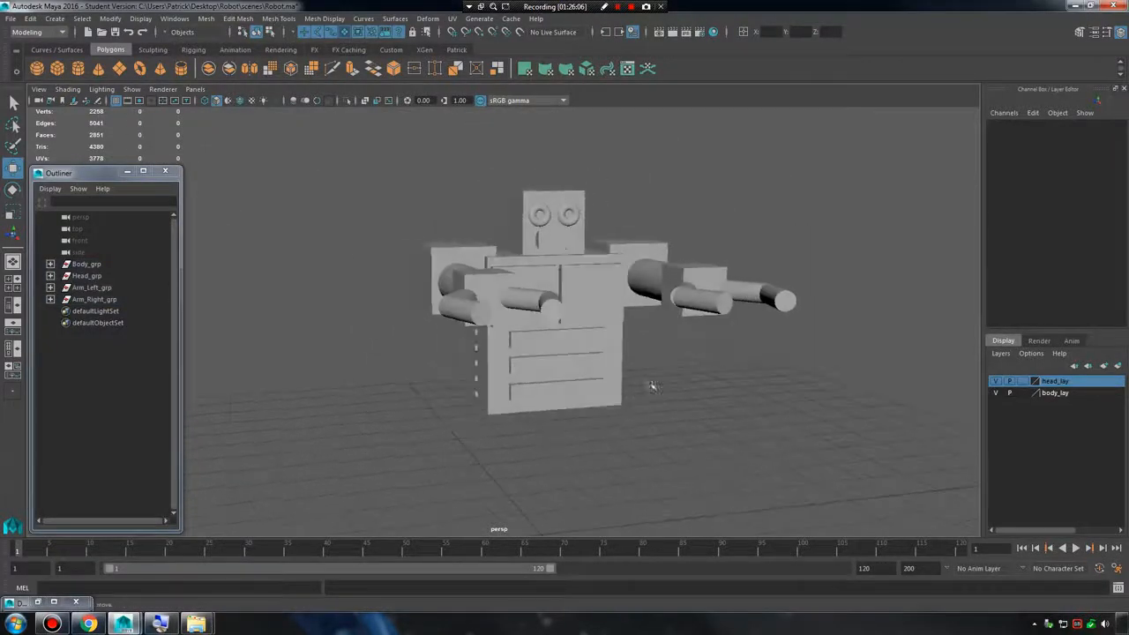
Create a display layer containing Arm_Left_grp and Arm_Right_grp, and open its settings for editing.
left_click(92, 287)
left_click(93, 299, "ctrl")
left_click_drag(403, 315, 486, 331, "alt")
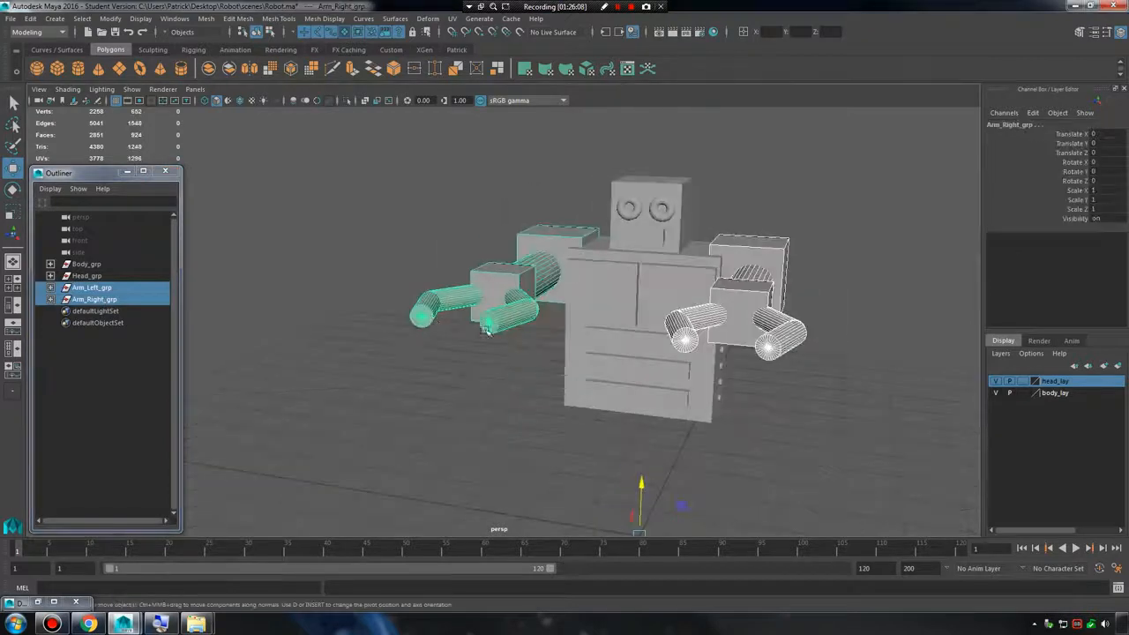
left_click(1118, 366)
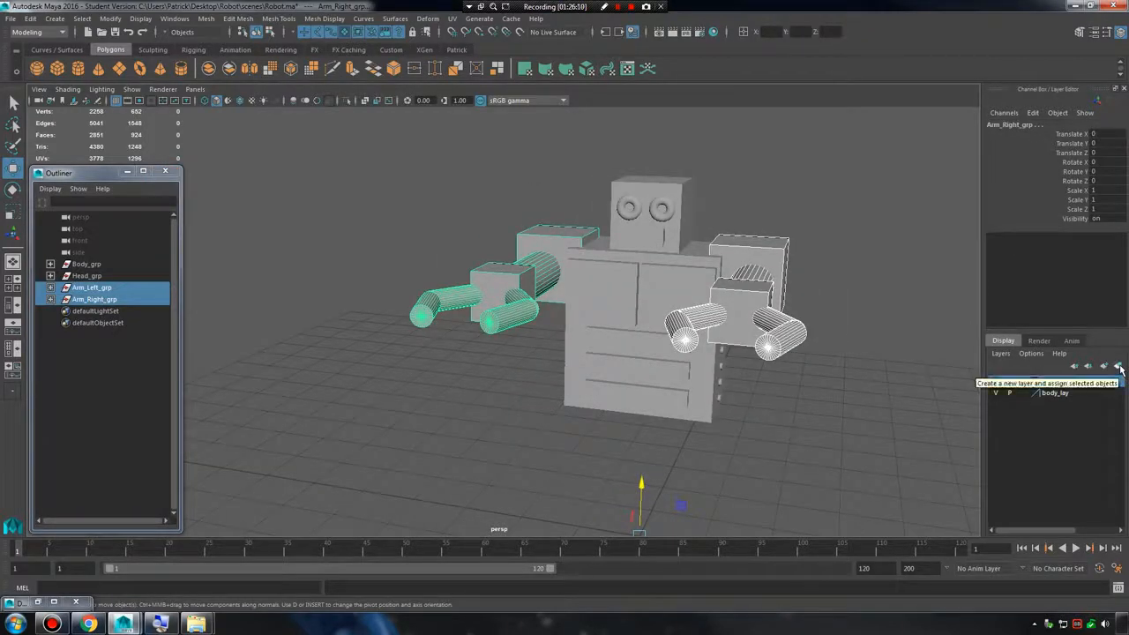
double_click(1050, 382)
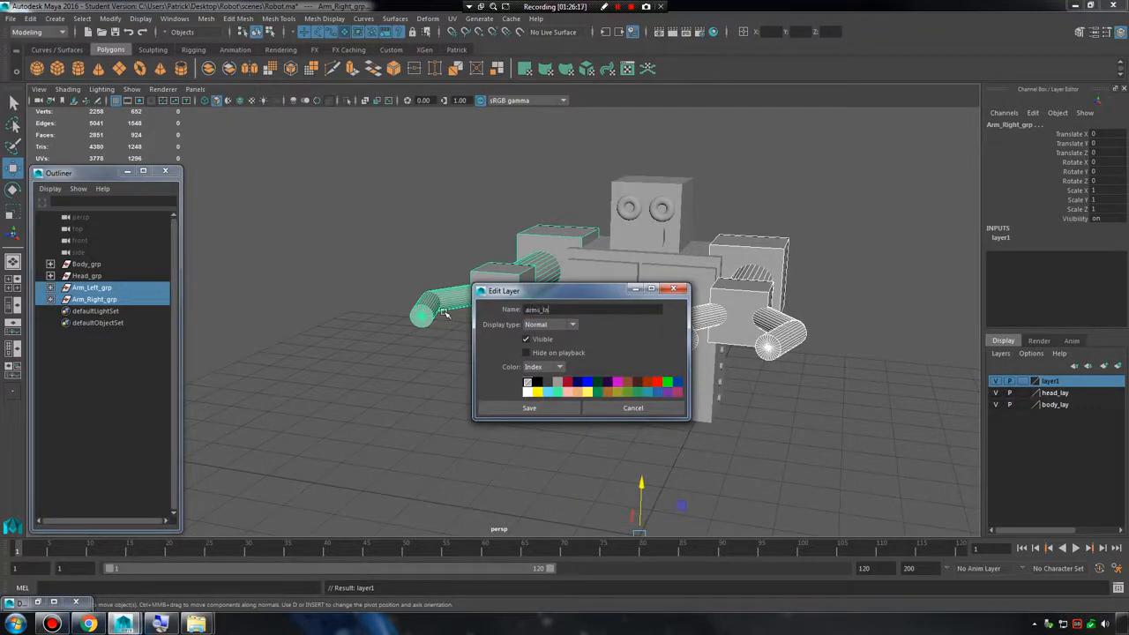
Save the new layer as arms_lay and set arms_lay, head_lay and body_lay to the Reference display type.
left_click(529, 408)
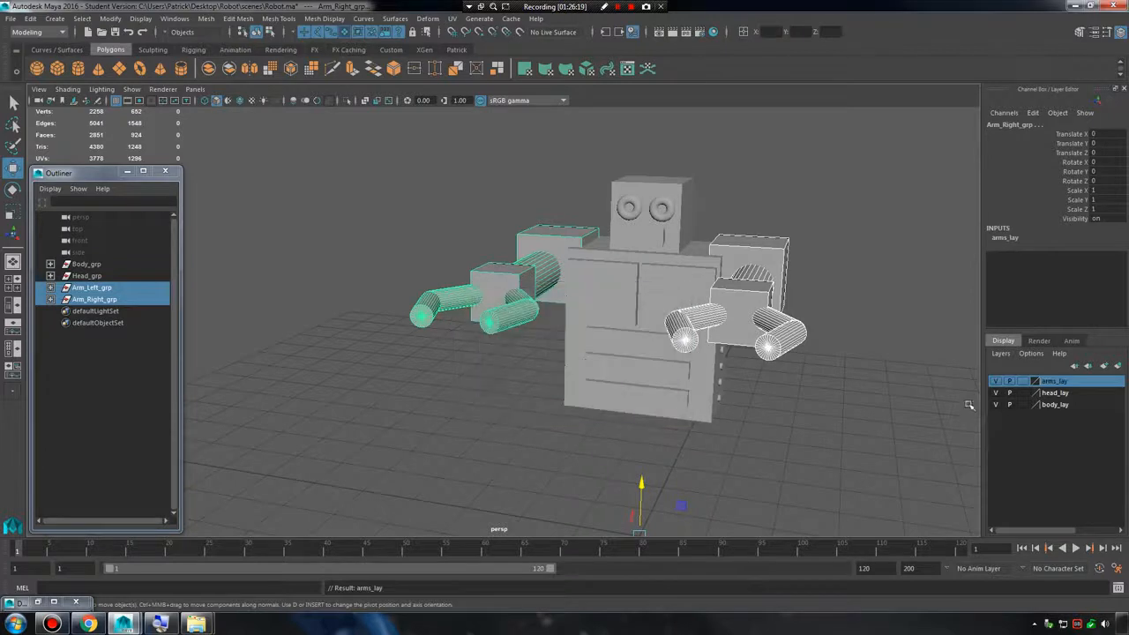
left_click(1022, 381)
left_click(1024, 393)
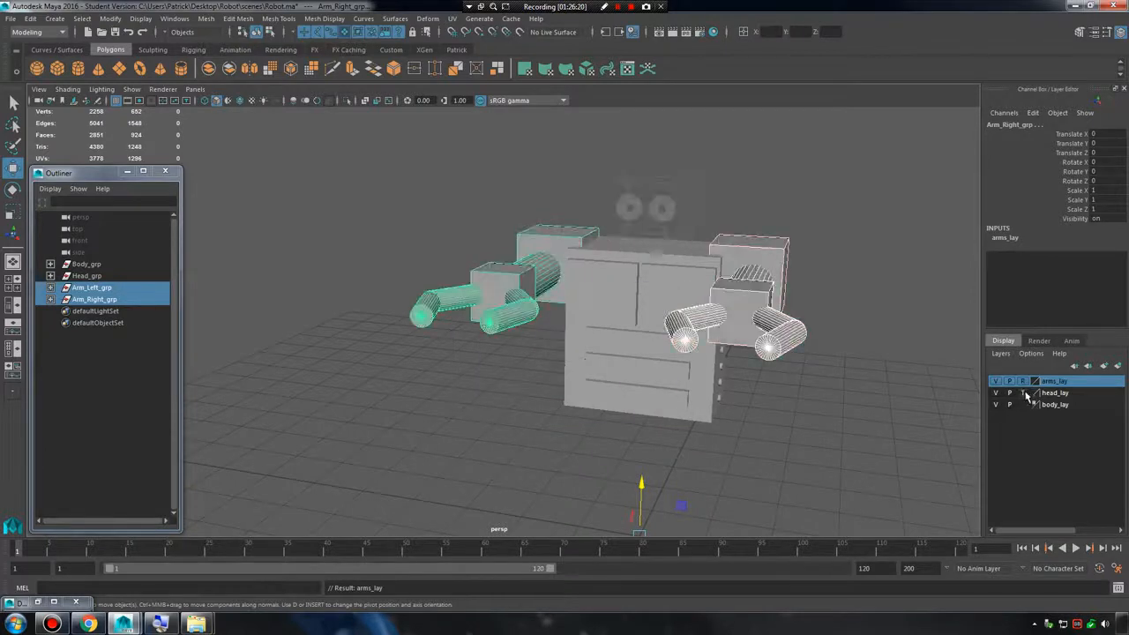
left_click(1023, 393)
left_click(1024, 406)
left_click(1024, 406)
Try to box-select the robot to test the reference locks, and inspect the model from several angles.
left_click(937, 350)
left_click_drag(483, 154, 881, 449)
left_click_drag(423, 169, 855, 470)
left_click_drag(767, 454, 739, 449, "alt")
middle_click_drag(732, 362, 787, 379, "alt")
scroll(787, 379, "up", 4)
left_click_drag(787, 379, 696, 358, "alt")
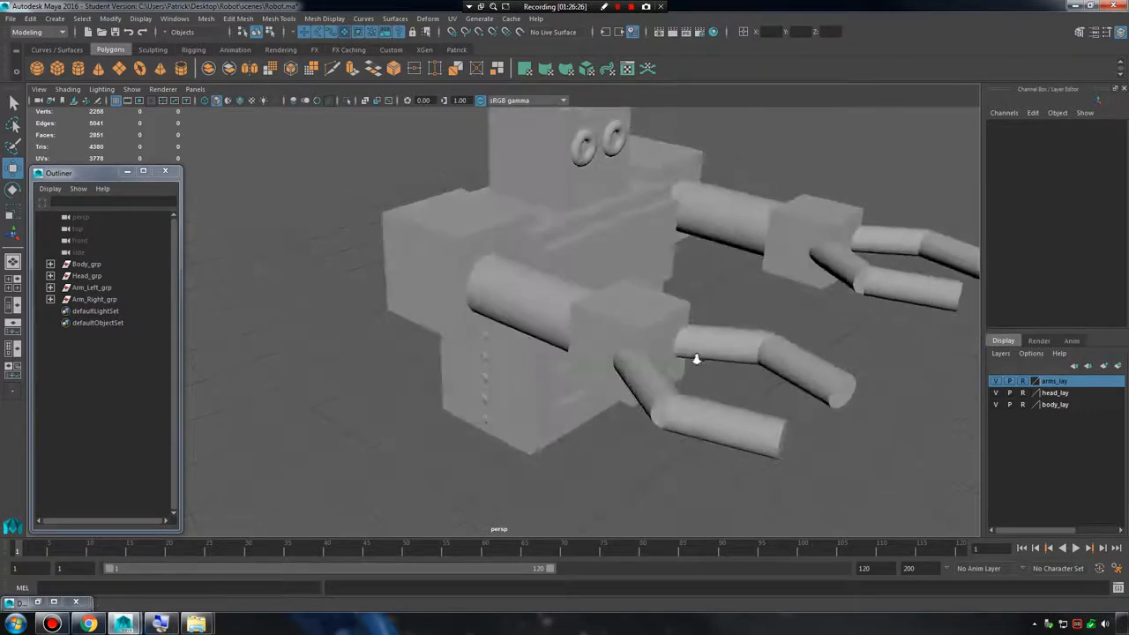
scroll(695, 358, "down", 5)
Duplicate Arm_Left_grp and Arm_Right_grp, delete the right arm's copy and select the left arm's copy.
left_click(92, 288)
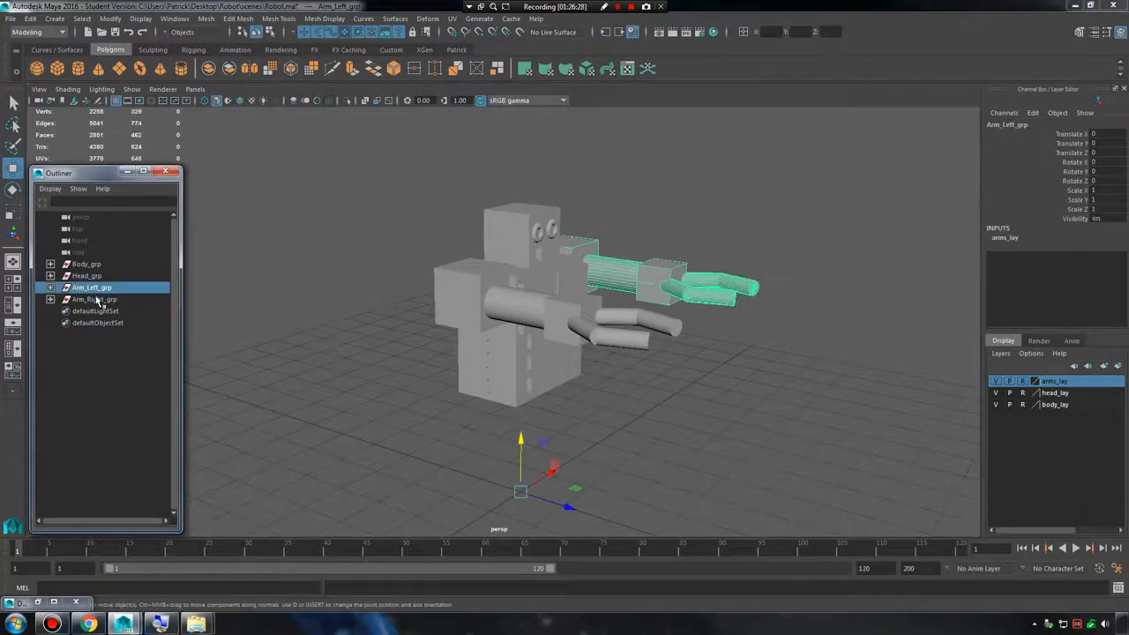
left_click(93, 299, "shift")
mouse_move(564, 343)
left_mouse_down("alt")
mouse_move(495, 353)
mouse_move(565, 357)
left_mouse_up("alt")
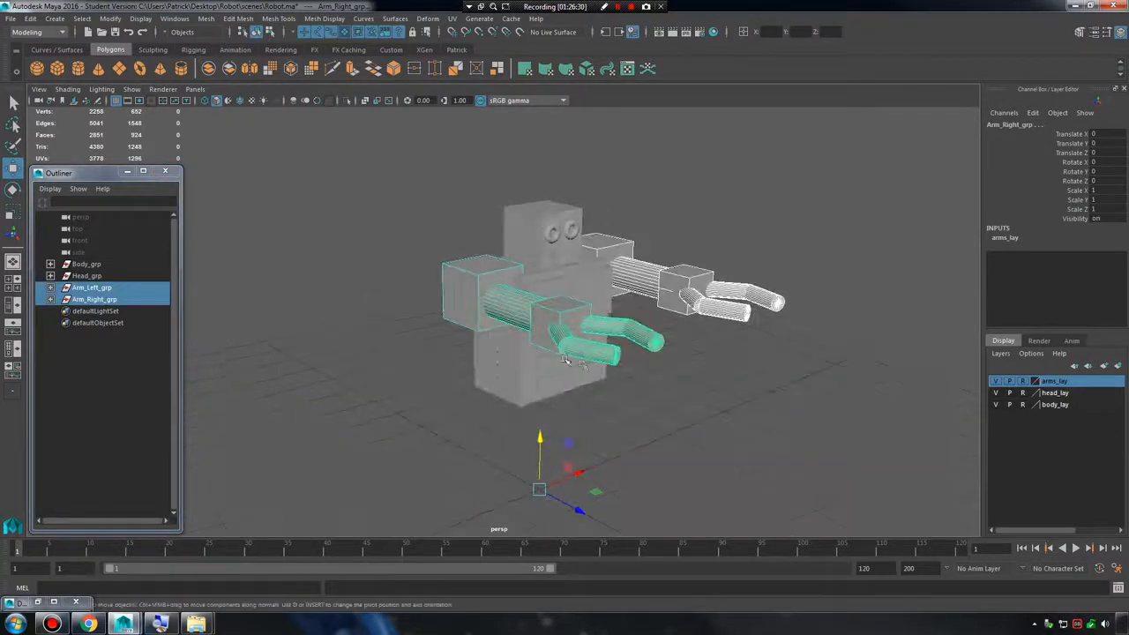
key("ctrl+d")
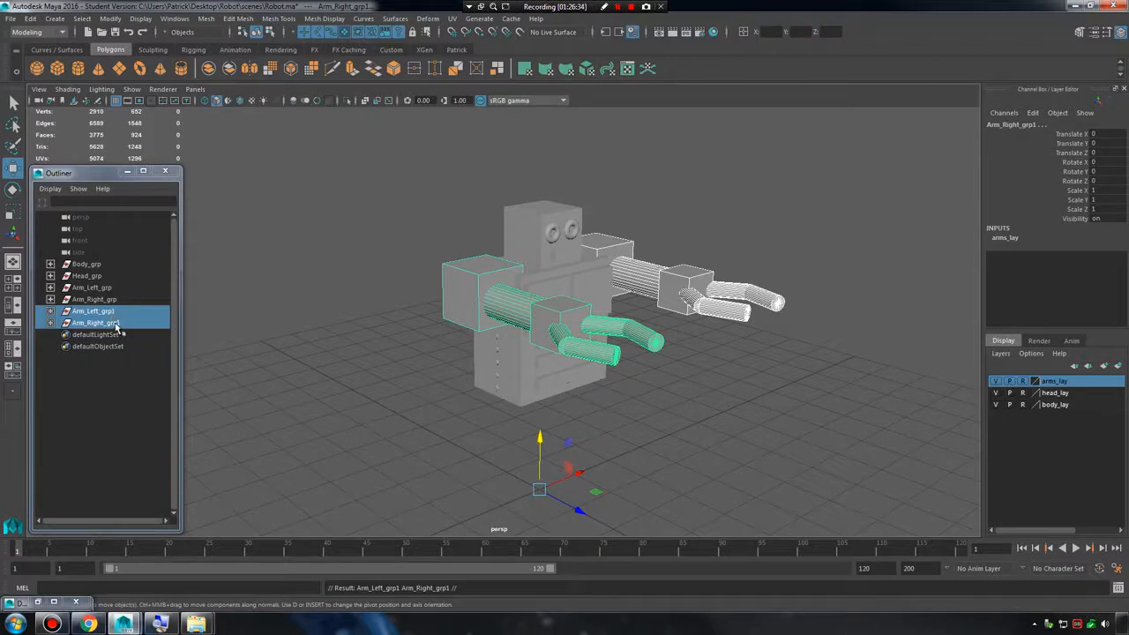
left_click(113, 324)
key("Delete")
left_click(105, 313)
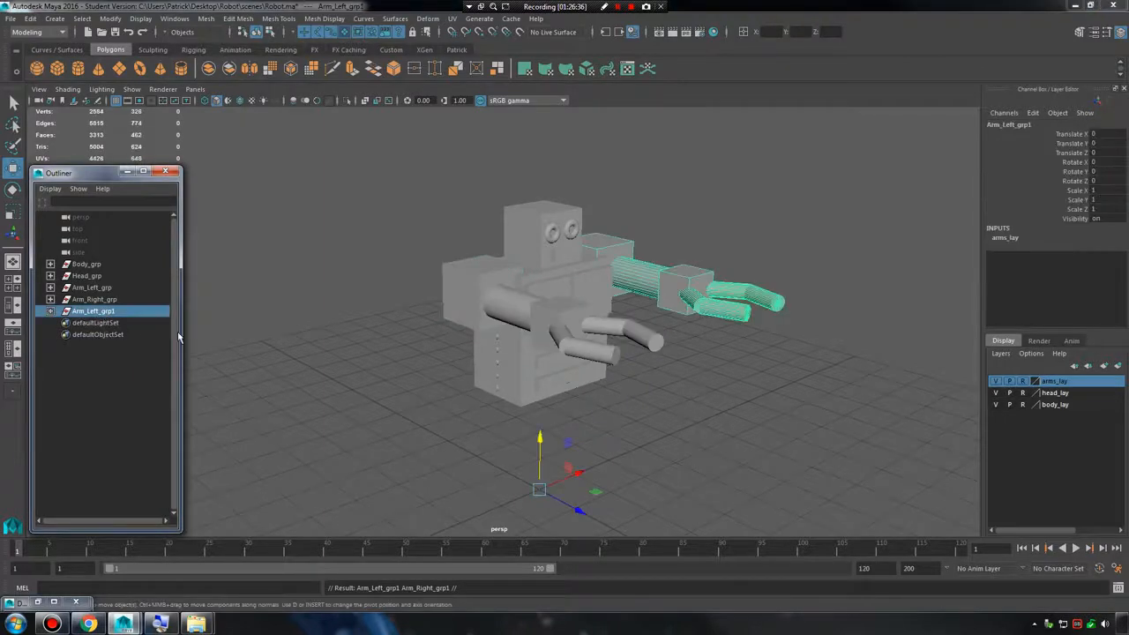
Move the copied left arm group below the robot, to a Translate Y of -3.972.
left_click_drag(659, 381, 577, 358, "alt")
left_click_drag(505, 451, 539, 573)
middle_click_drag(624, 423, 567, 336, "alt")
left_click_drag(567, 337, 610, 423, "alt")
middle_click_drag(609, 423, 665, 343, "alt")
scroll(664, 343, "down", 1)
left_click_drag(482, 399, 496, 464)
scroll(497, 382, "up", 3)
middle_click_drag(498, 383, 474, 396, "alt")
left_click_drag(474, 396, 412, 446, "alt")
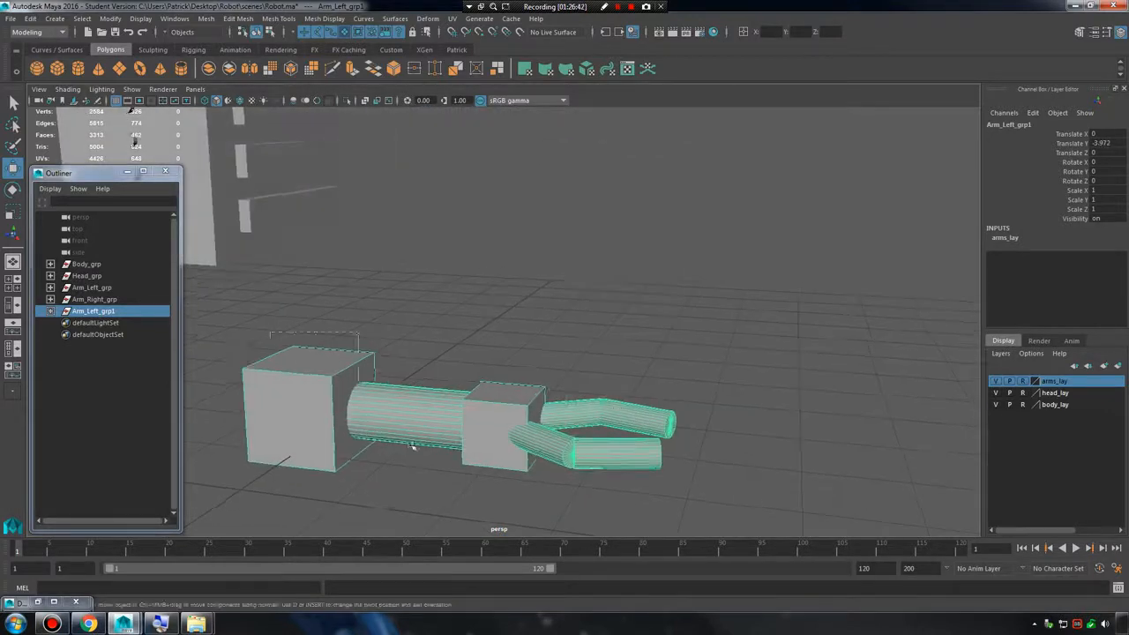
left_click(869, 406)
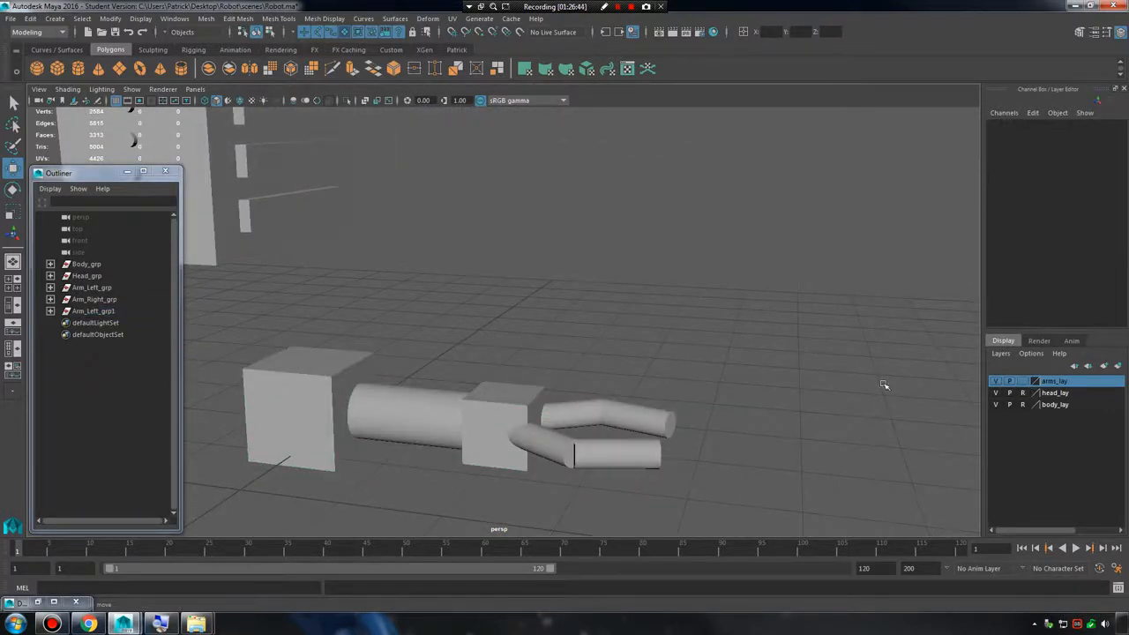
Select the copied arm group and toggle the display type of arms_lay to check whether it affects the copy.
left_click(92, 311)
left_click_drag(294, 327, 875, 382, "alt")
left_click(1023, 382)
left_click(1024, 382)
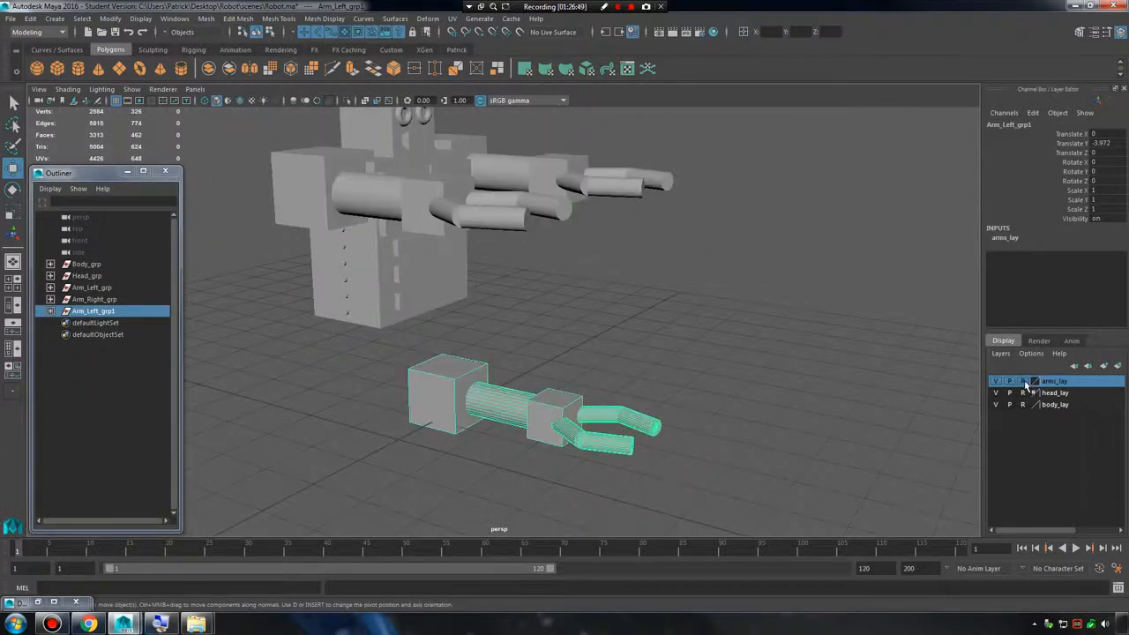
left_click(1024, 382)
left_click(1024, 381)
left_click(1024, 382)
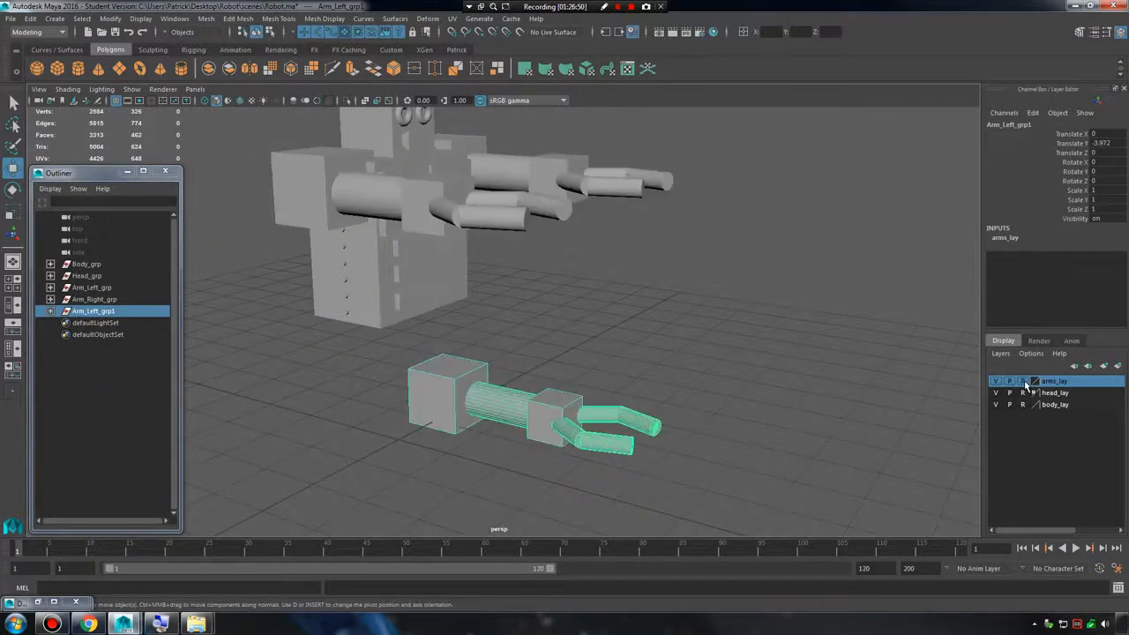
Rename the copied arm group as Leg_Left_grp.
double_click(107, 313)
type("L")
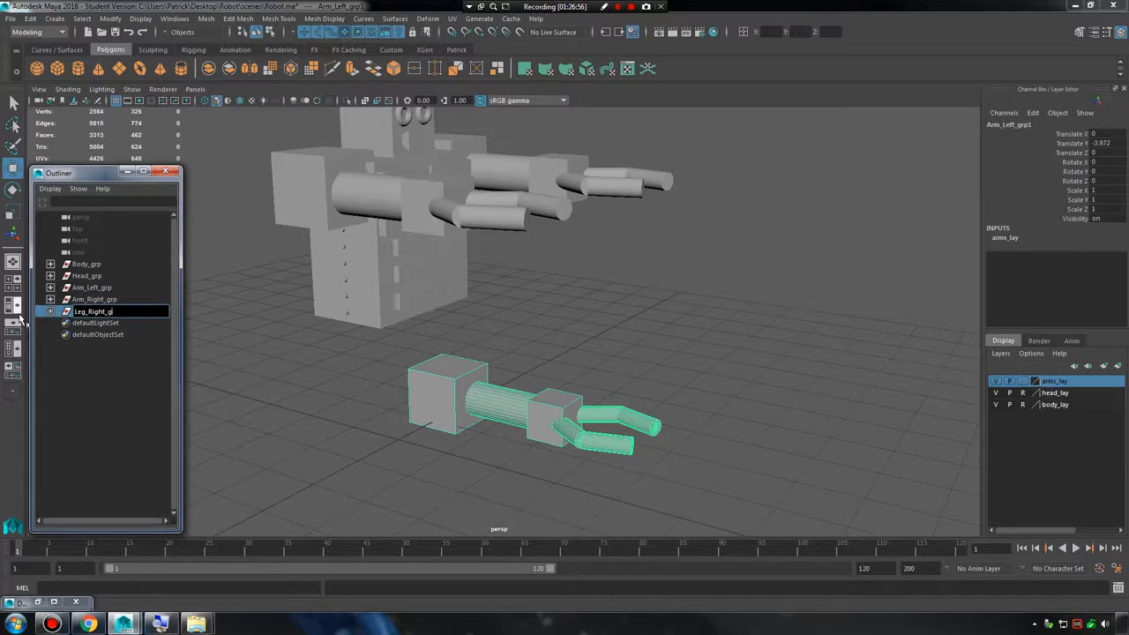
type("eg_Left_grp")
key("Return")
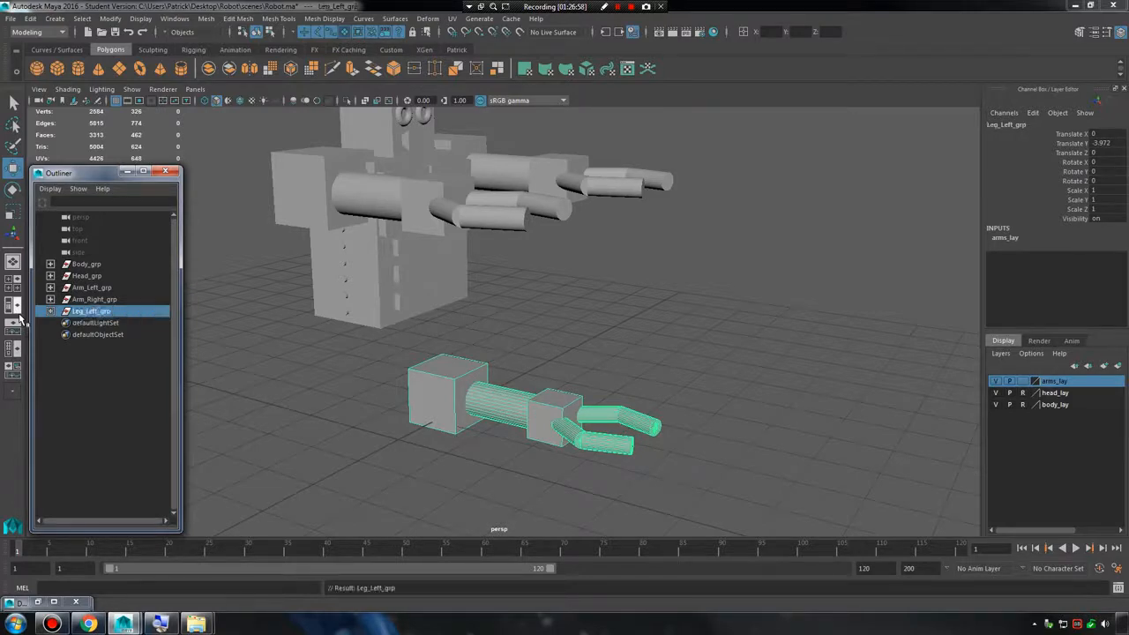
Remove Leg_Left_grp from arms_lay, check by toggling the layer's visibility, and set the layer to Reference.
left_click(996, 381)
left_click(996, 381)
left_click(996, 381)
left_click(996, 381)
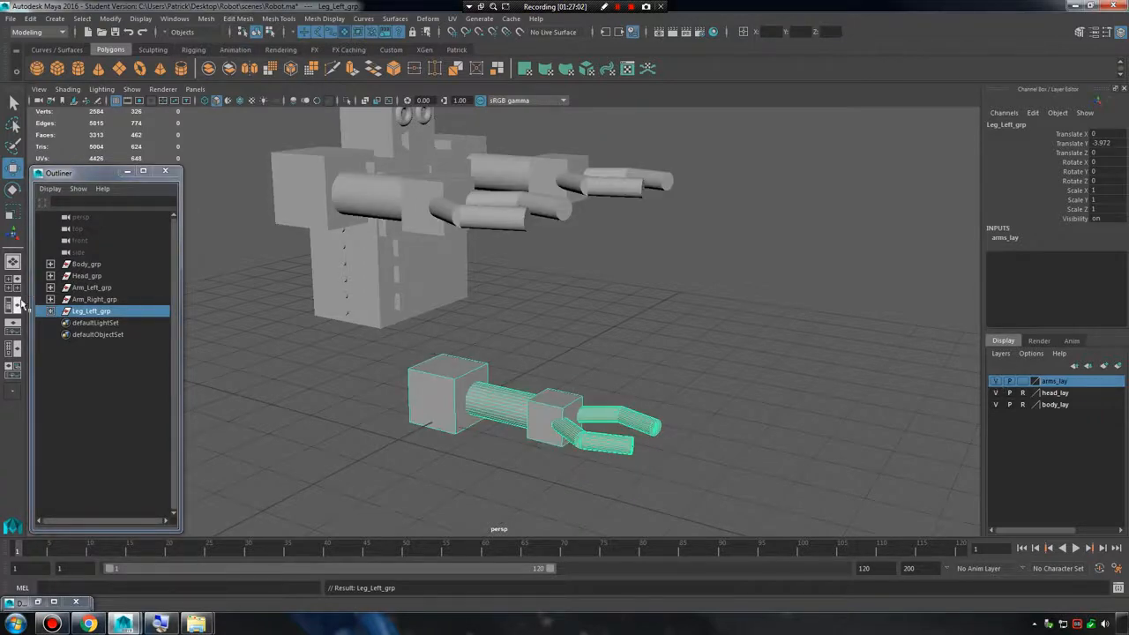
left_click(92, 374)
left_click(97, 315)
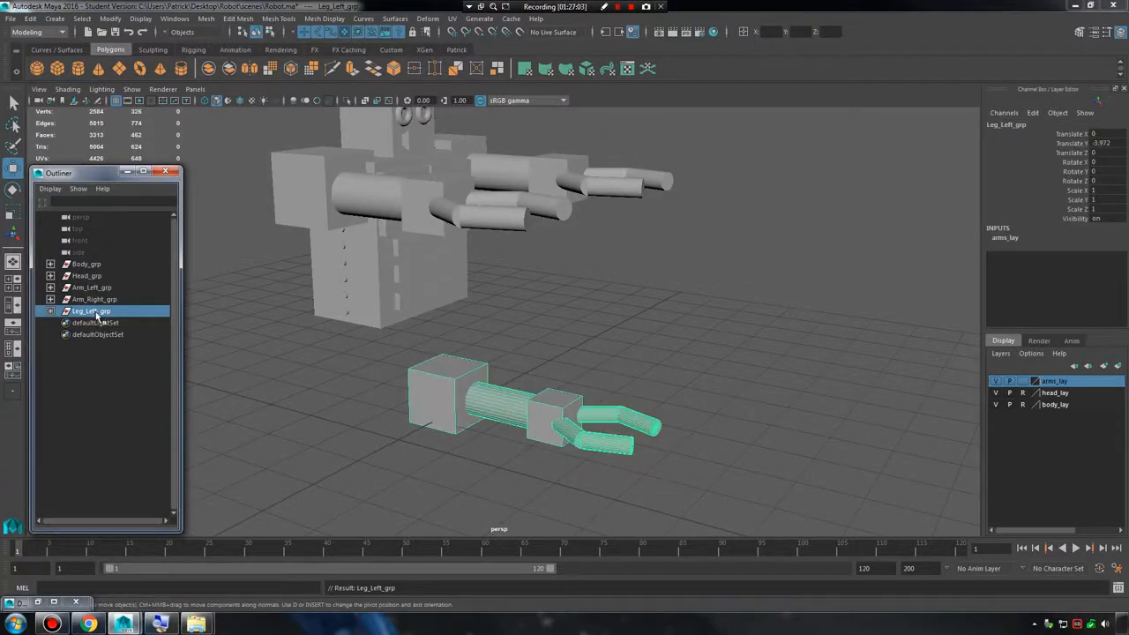
right_click(1062, 391)
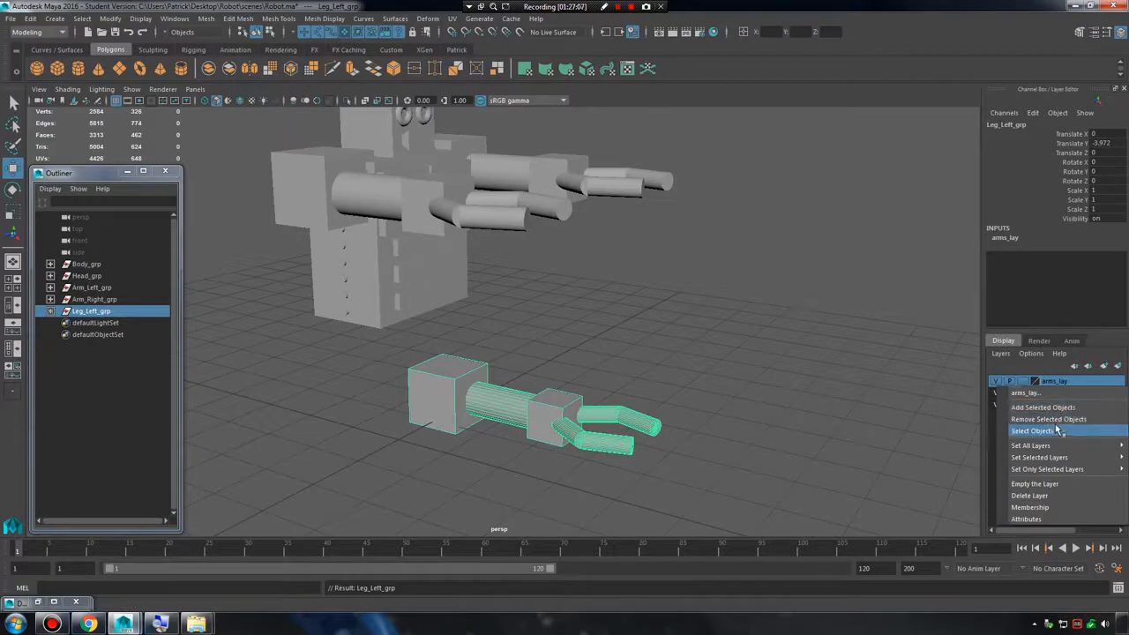
left_click(1056, 419)
left_click(997, 381)
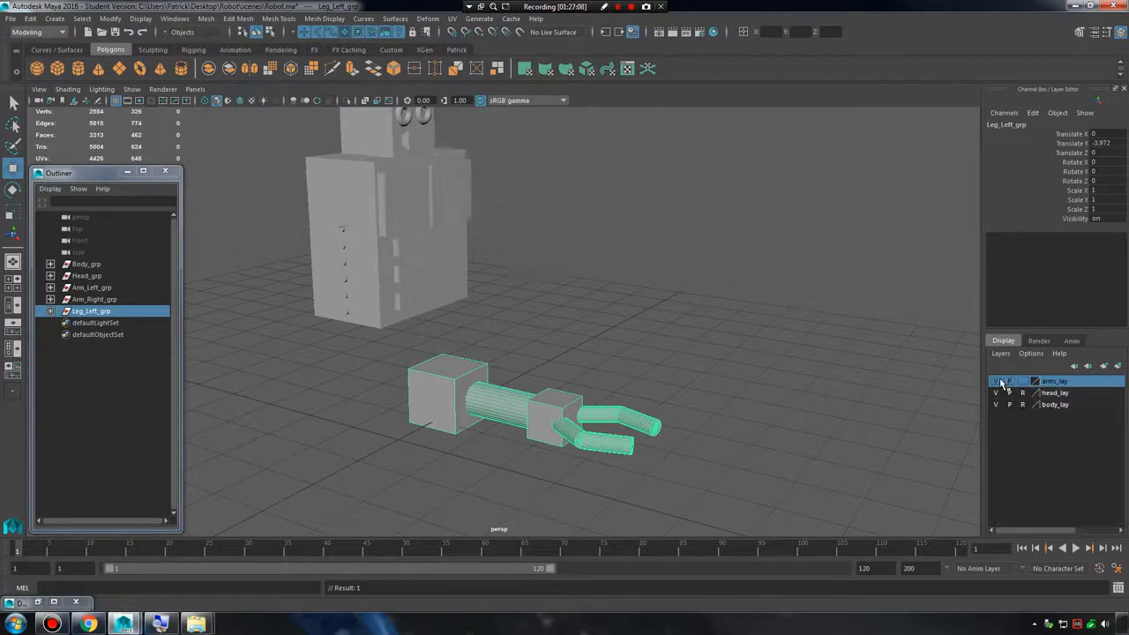
left_click(997, 381)
left_click(997, 380)
left_click(997, 381)
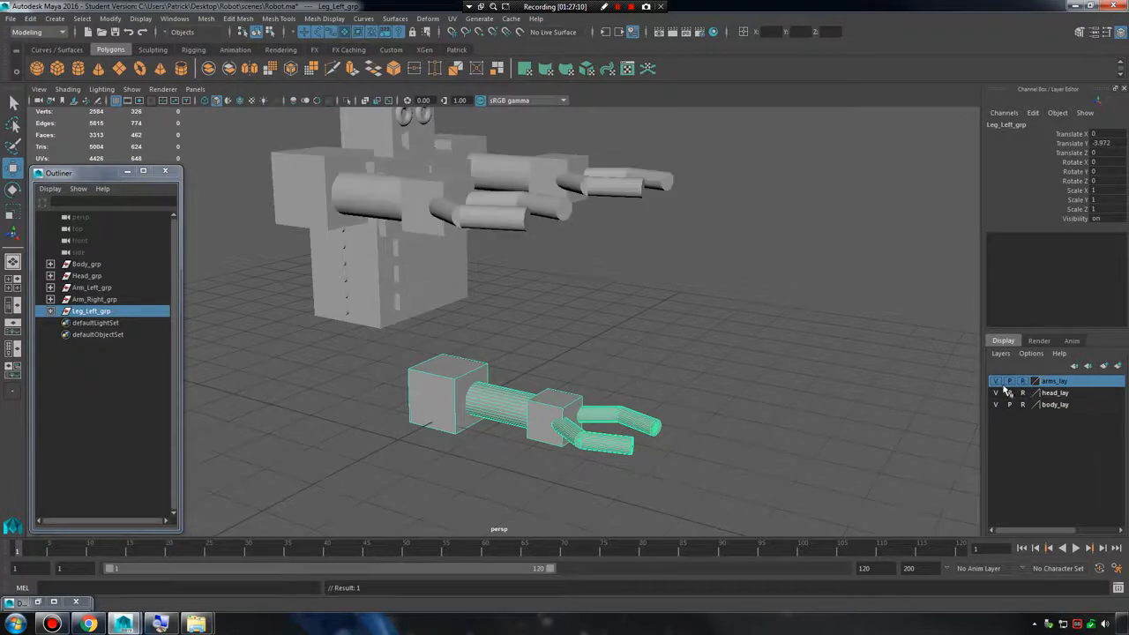
Move the leg's shoulder block and cylinder back from the claws along Z and stretch the cylinder to a Z scale of 1.28.
left_click(446, 337)
left_click_drag(446, 336, 536, 404)
left_click(529, 362)
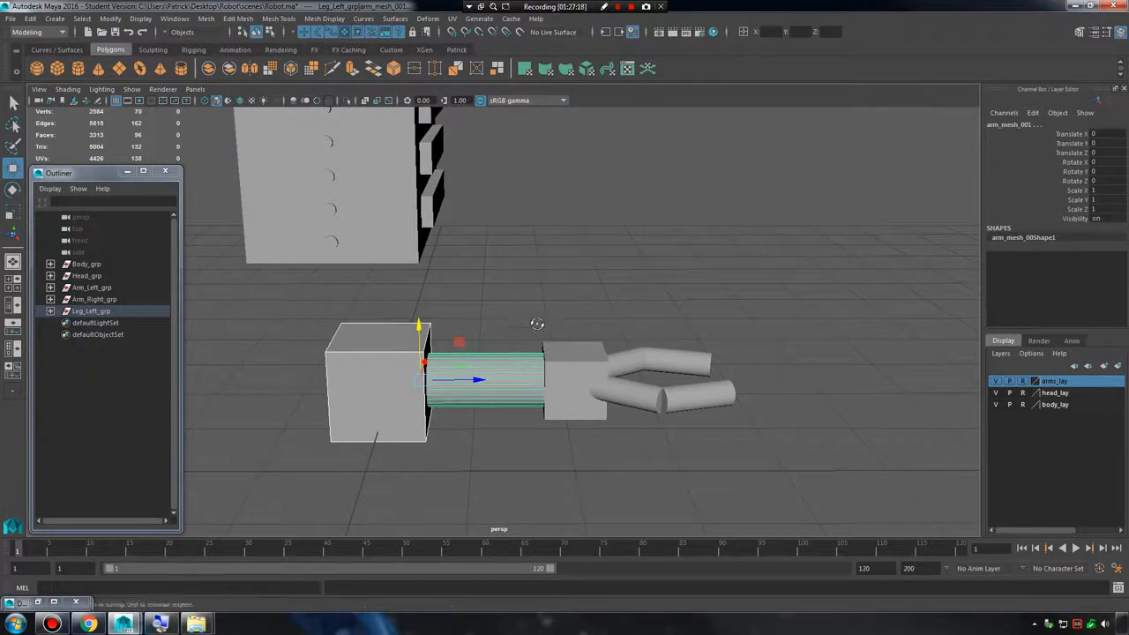
left_click_drag(511, 362, 516, 333, "alt")
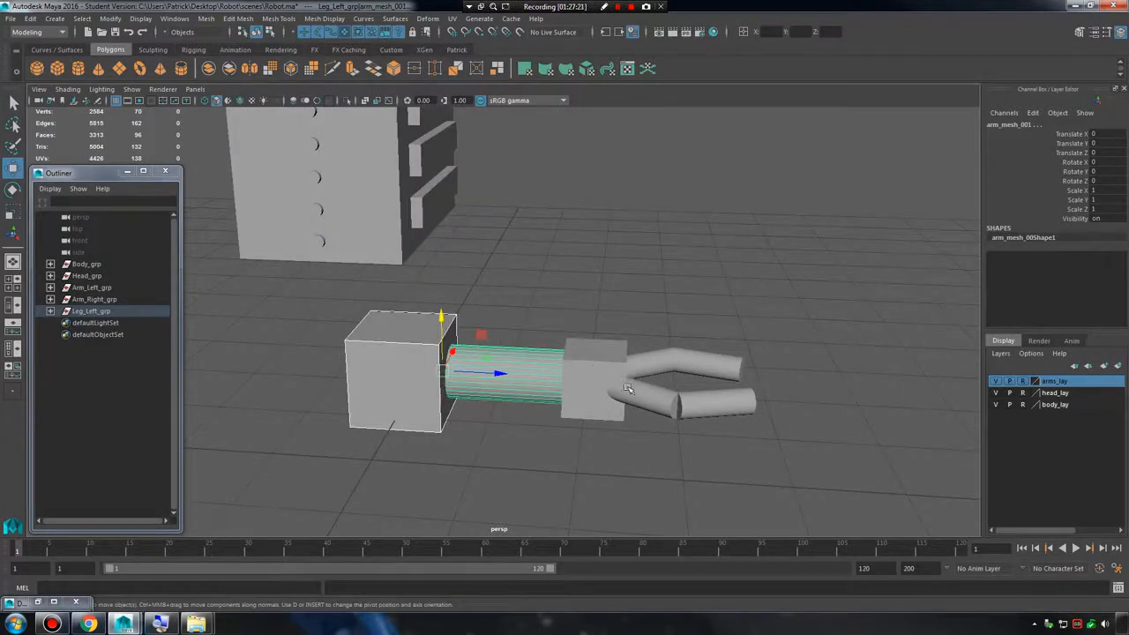
left_click_drag(626, 388, 697, 405, "alt")
left_click(701, 408)
left_click_drag(617, 376, 569, 345)
left_click(454, 367)
left_click_drag(461, 377, 342, 338, "alt")
left_click(432, 324)
left_click(344, 320)
left_click(404, 335)
left_click_drag(446, 340, 401, 341)
key("r")
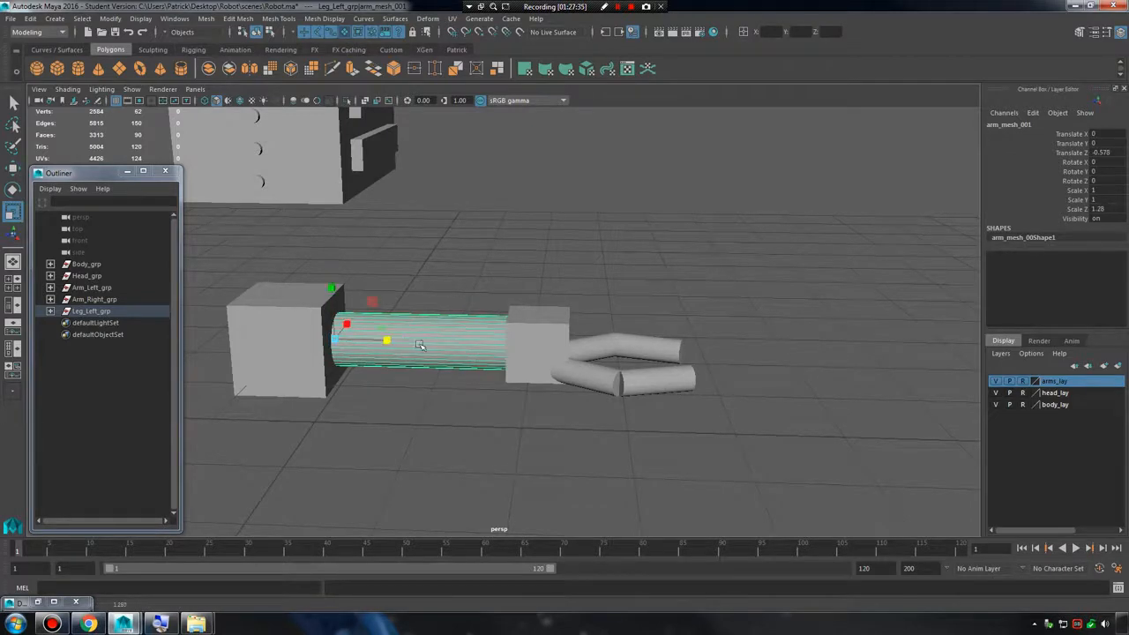
left_click_drag(498, 356, 488, 348, "alt")
Combine the leg's shoulder block and cylinder into one mesh and move it away from the hand block to Translate Z -0.942.
left_click(331, 371, "shift")
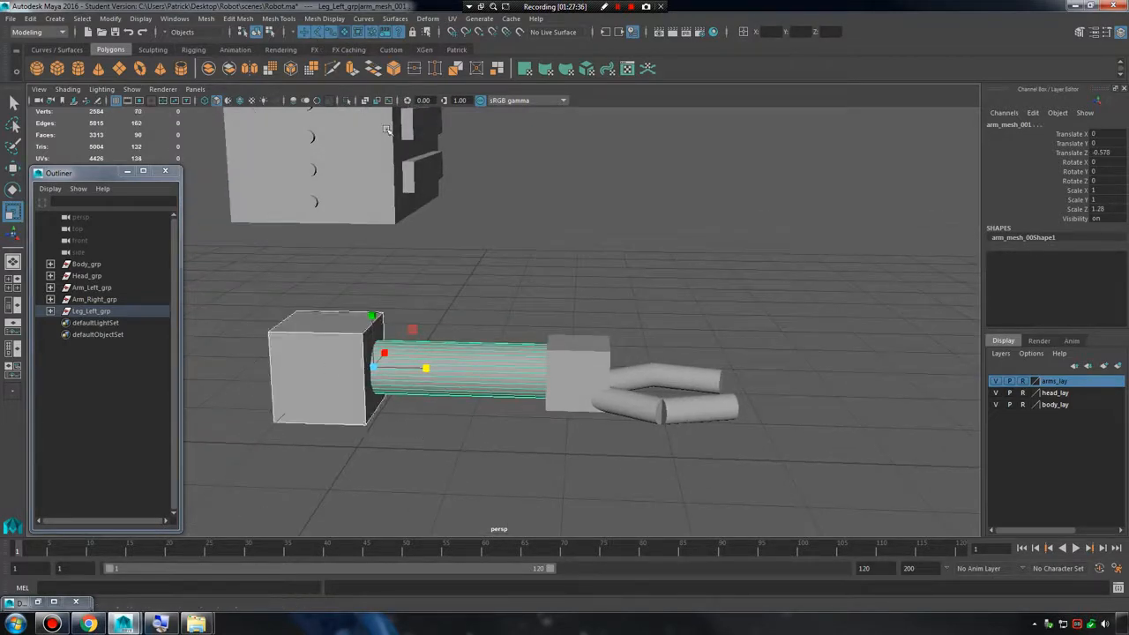
left_click(209, 19)
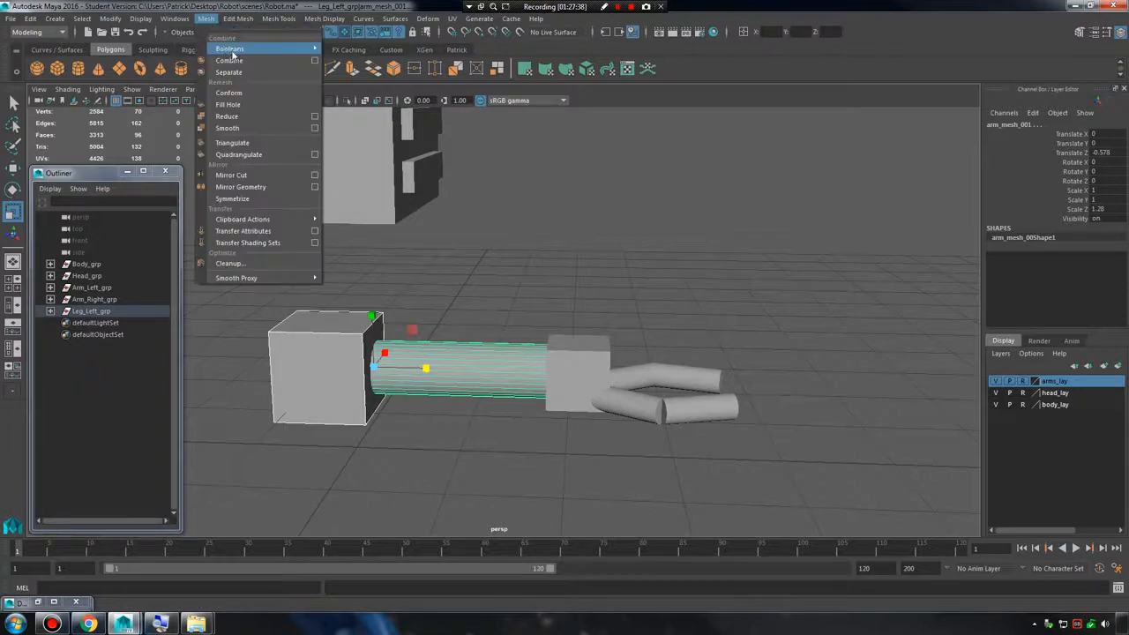
left_click(229, 56)
key("w")
left_click_drag(407, 447, 443, 393)
right_click_drag(443, 393, 634, 401, "alt")
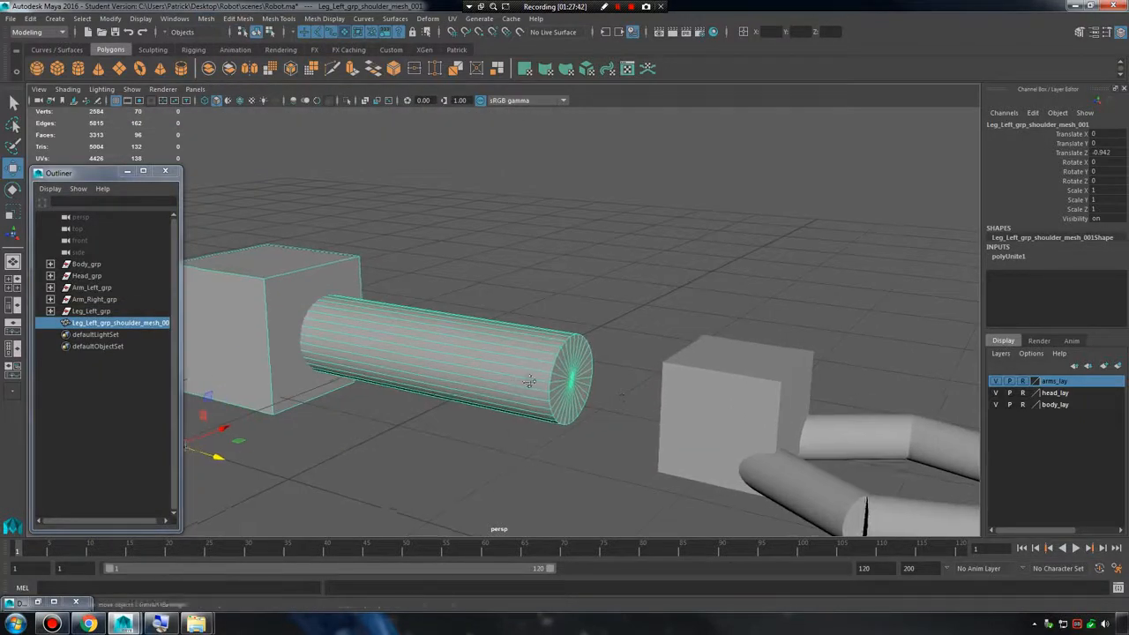
Move the combined mesh's pivot to the cylinder's free end and set its Rotate X to 90.
middle_click_drag(529, 383, 560, 378, "alt")
key("d")
left_click_drag(206, 438, 676, 391)
key("e")
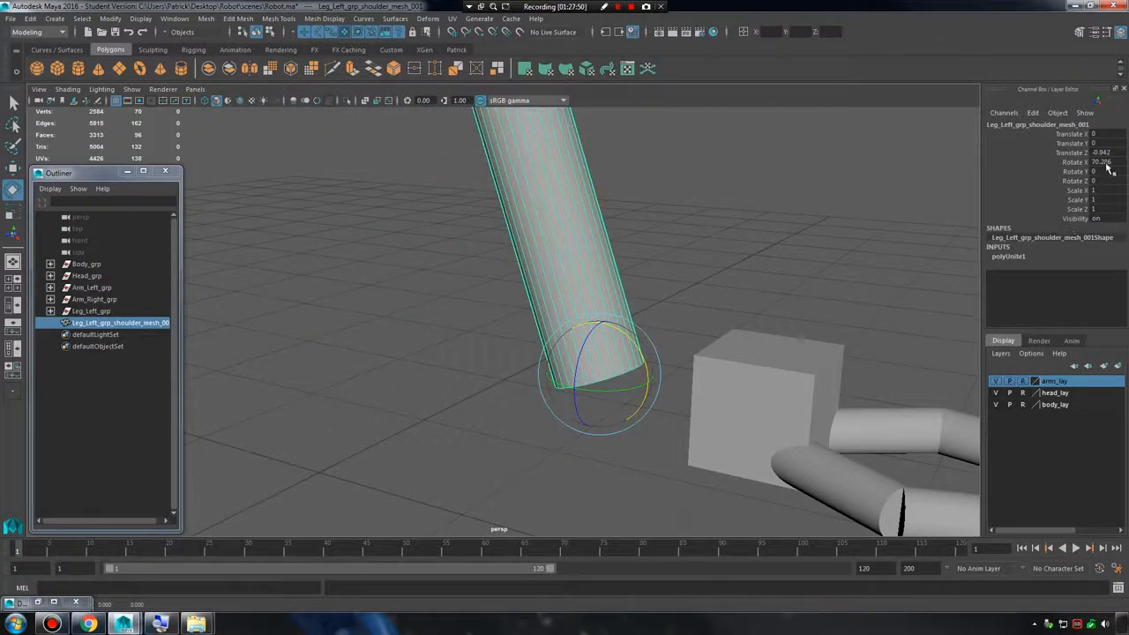
double_click(1106, 163)
key("Return")
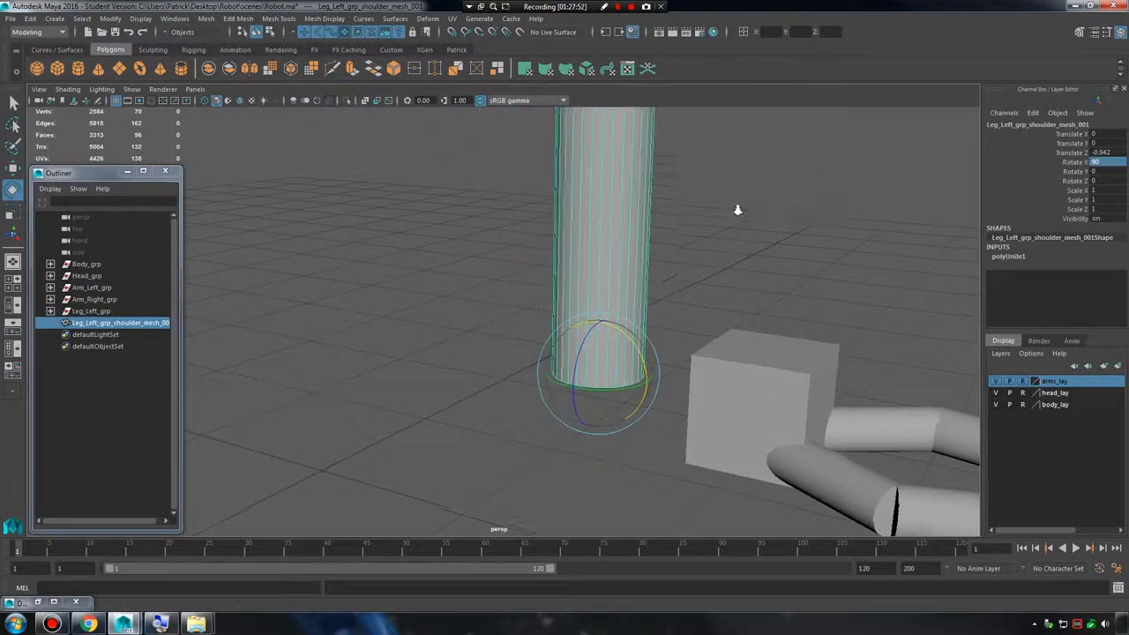
Position the upright leg mesh on top of the hand block, at Translate Y 0.225 and Translate Z 0.139.
key("w")
left_click_drag(738, 209, 667, 295, "alt")
left_click_drag(639, 333, 745, 373)
left_click_drag(703, 303, 599, 353)
mouse_move(460, 384)
left_mouse_down("alt")
mouse_move(441, 388)
mouse_move(467, 375)
left_mouse_up("alt")
left_click(99, 312)
left_click(104, 323)
key("f")
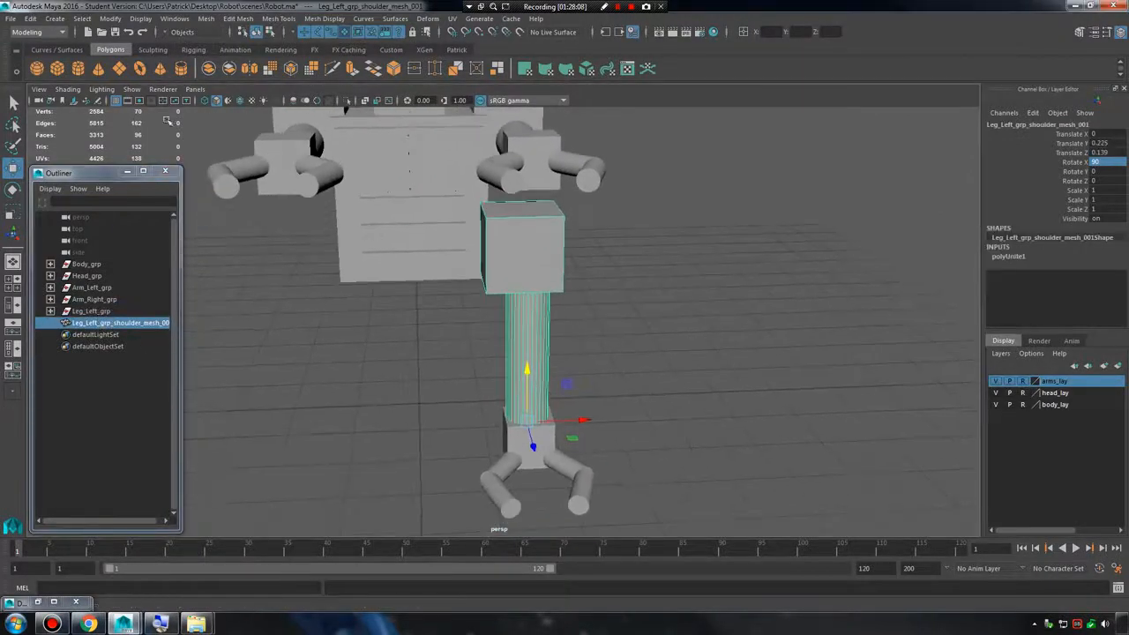
Expand Leg_Left_grp to examine the leftover transform nodes, and delete all construction history in the scene.
left_click(50, 311)
left_click(105, 338)
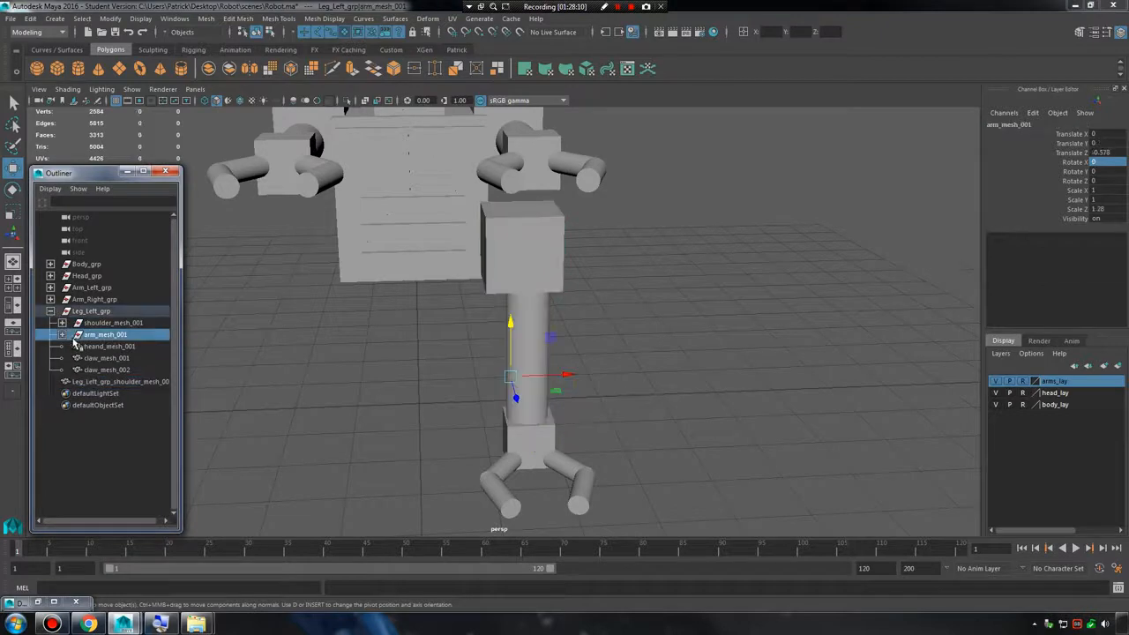
left_click(62, 335)
left_click(61, 323)
left_click(111, 324)
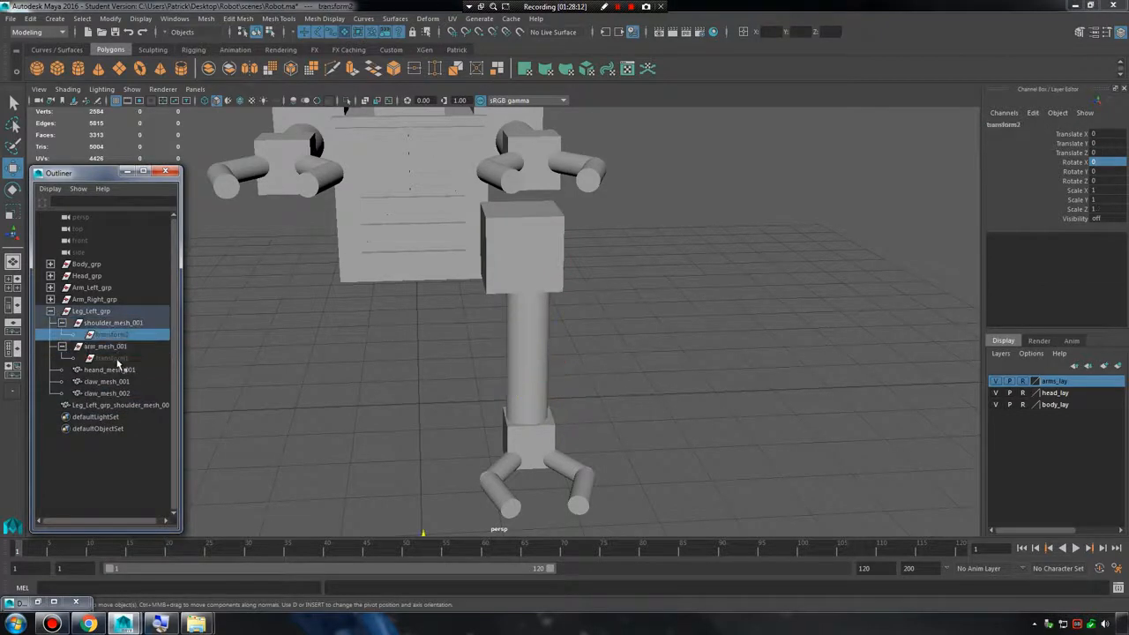
left_click(110, 357)
left_click(32, 19)
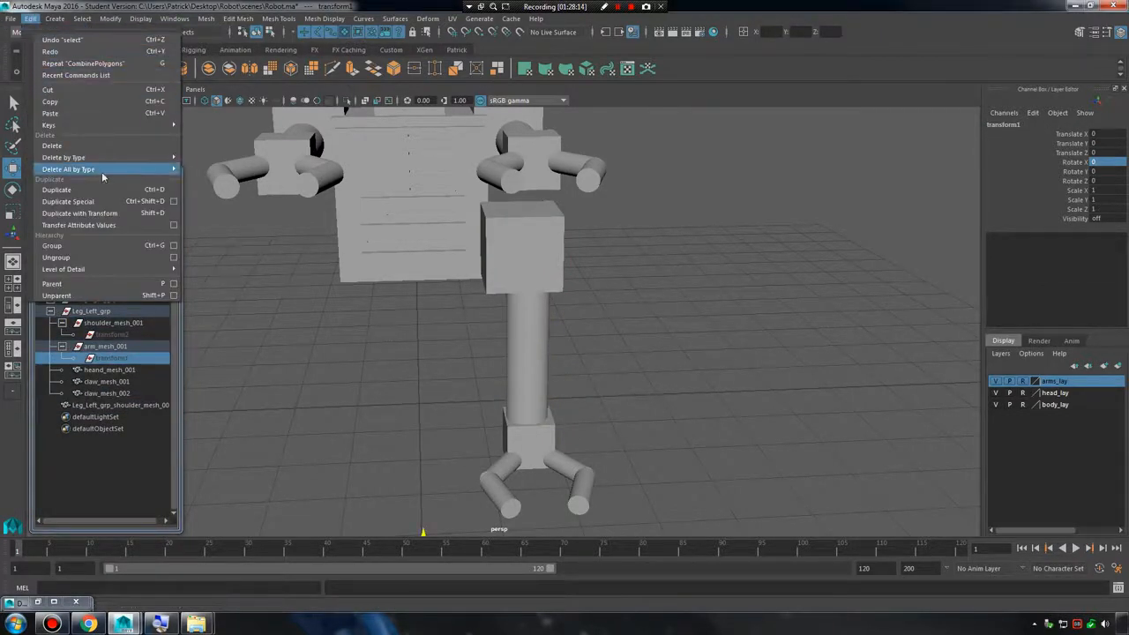
mouse_move(97, 168)
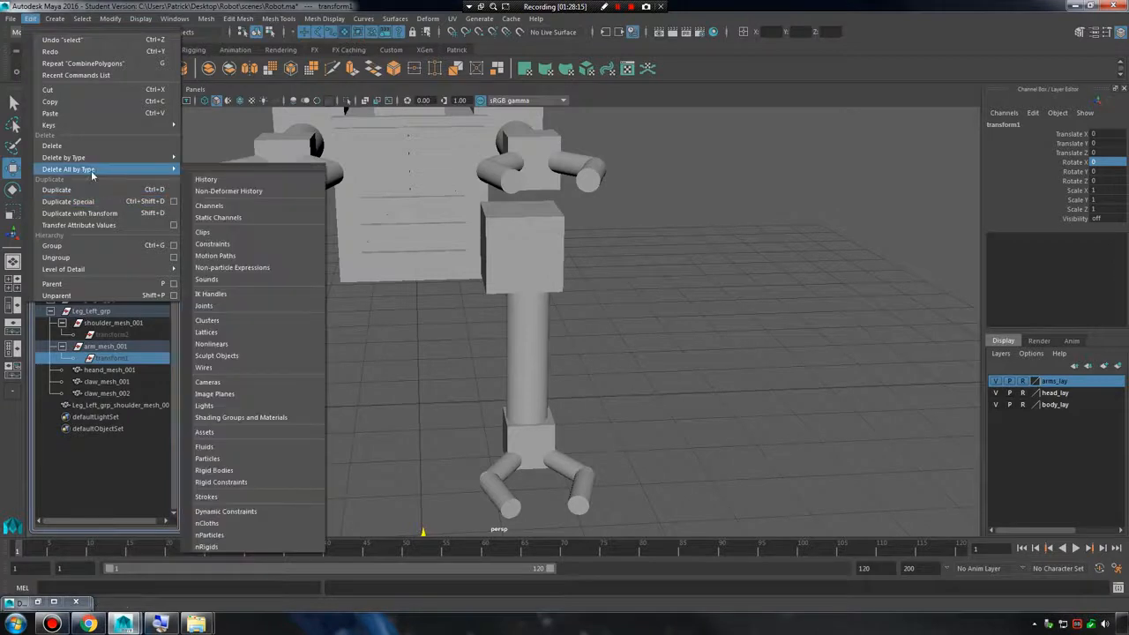
left_click(205, 179)
Rename the combined leg mesh as thigh_mesh_001 and parent it under Leg_Left_grp.
left_click(102, 359)
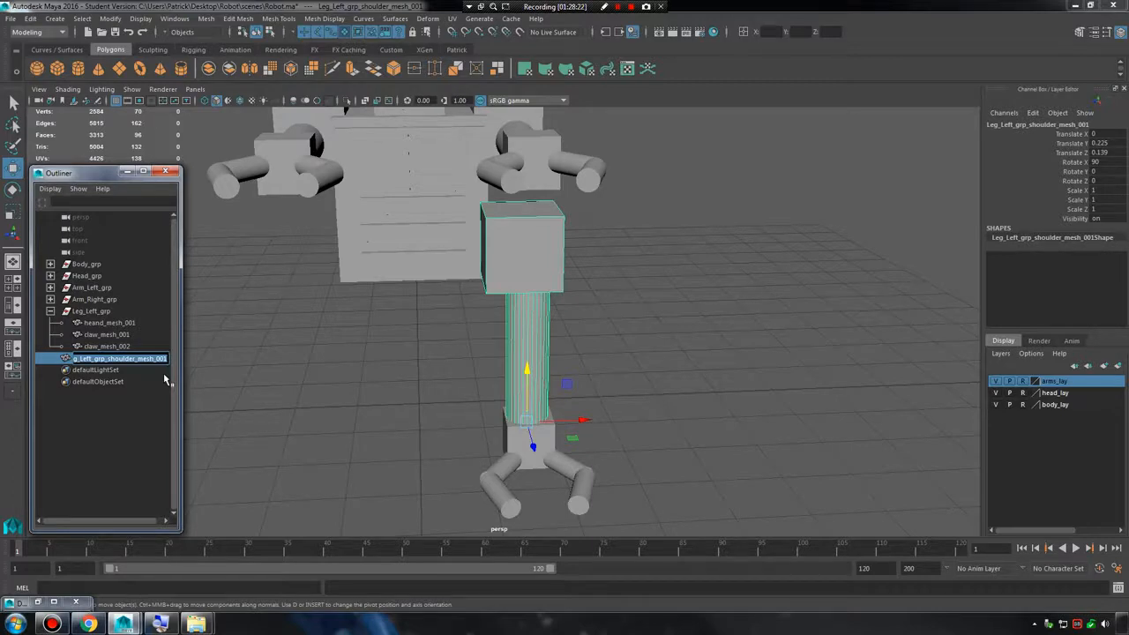
type("tight_mesh_001")
key("Return")
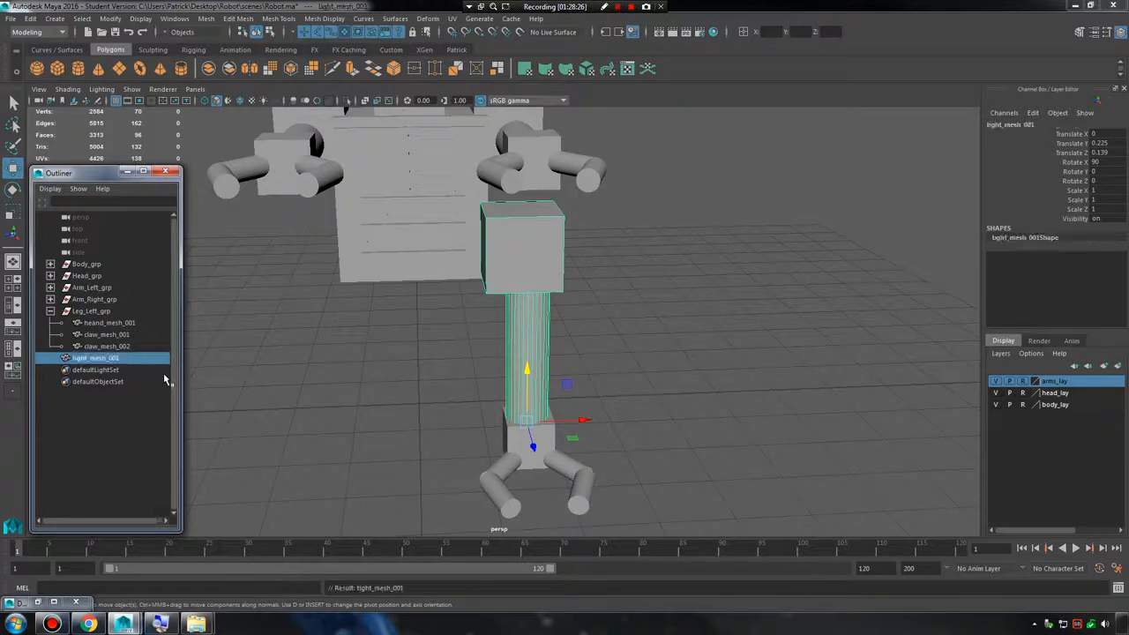
double_click(94, 360)
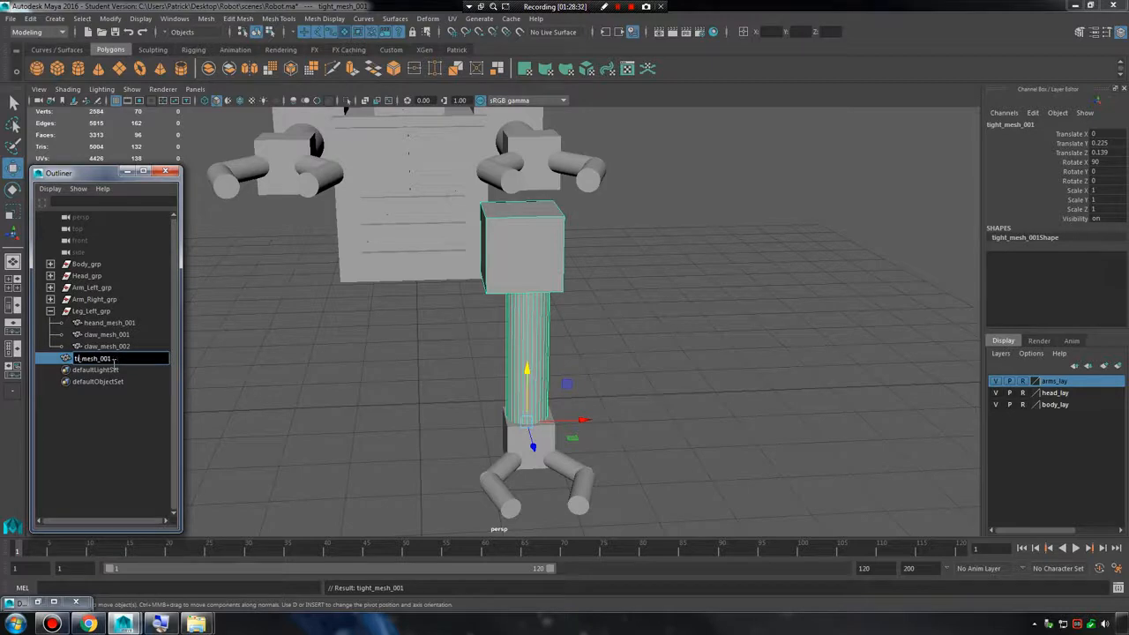
type("gh")
key("Return")
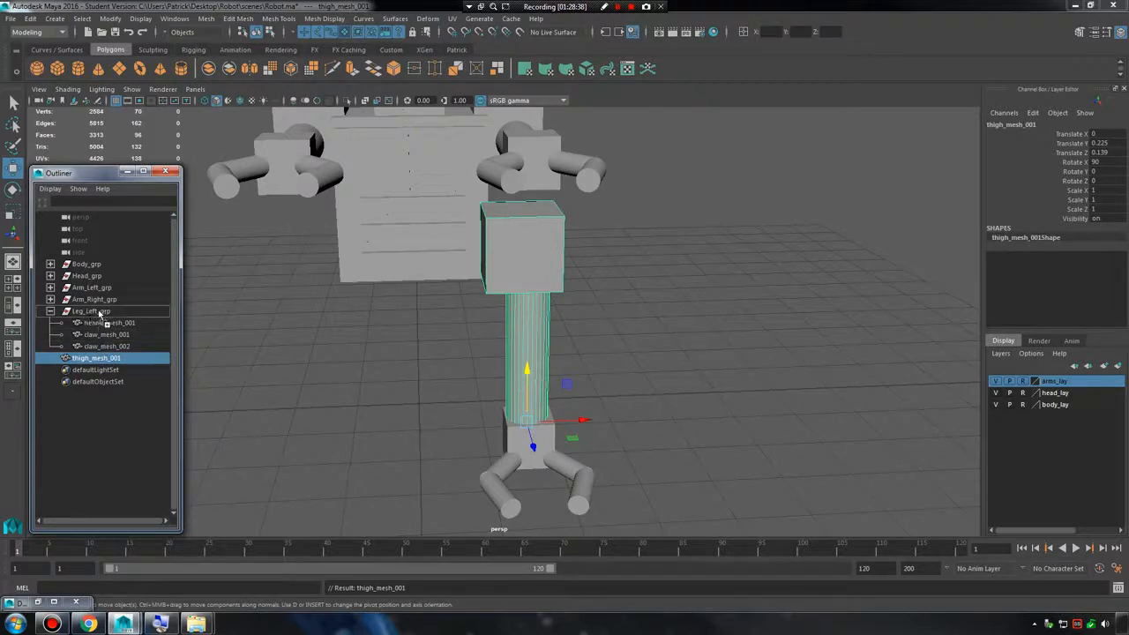
middle_click_drag(97, 318, 97, 313)
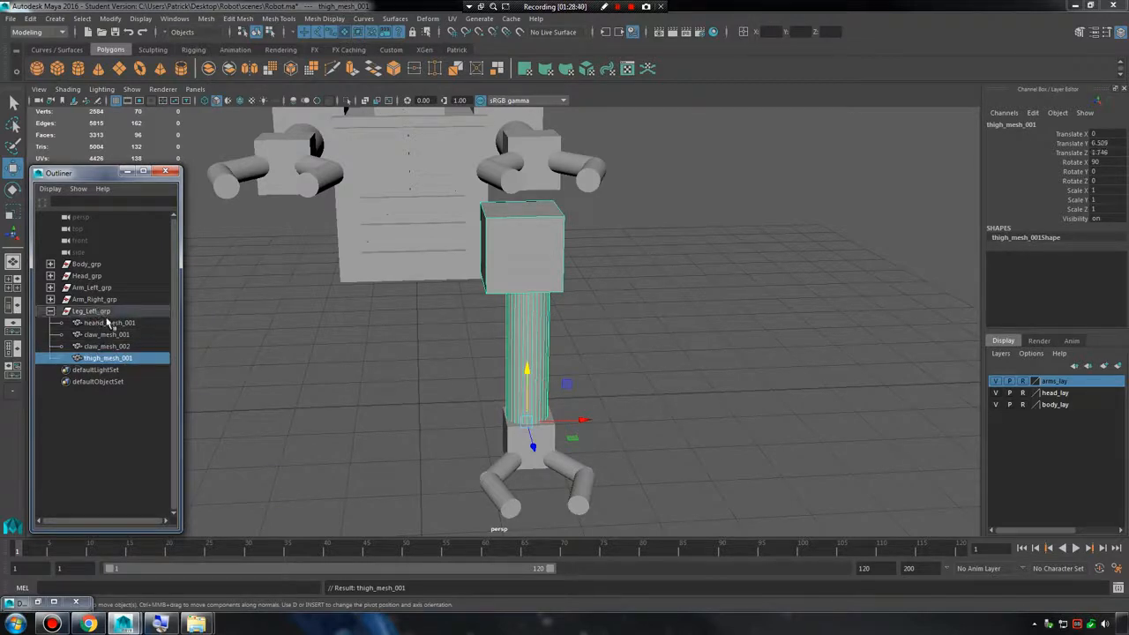
Examine where Leg_Left_grp's pivot sits relative to the leg, and compare it with the pivots of its child meshes.
left_click(51, 312)
left_click_drag(515, 412, 533, 427, "alt")
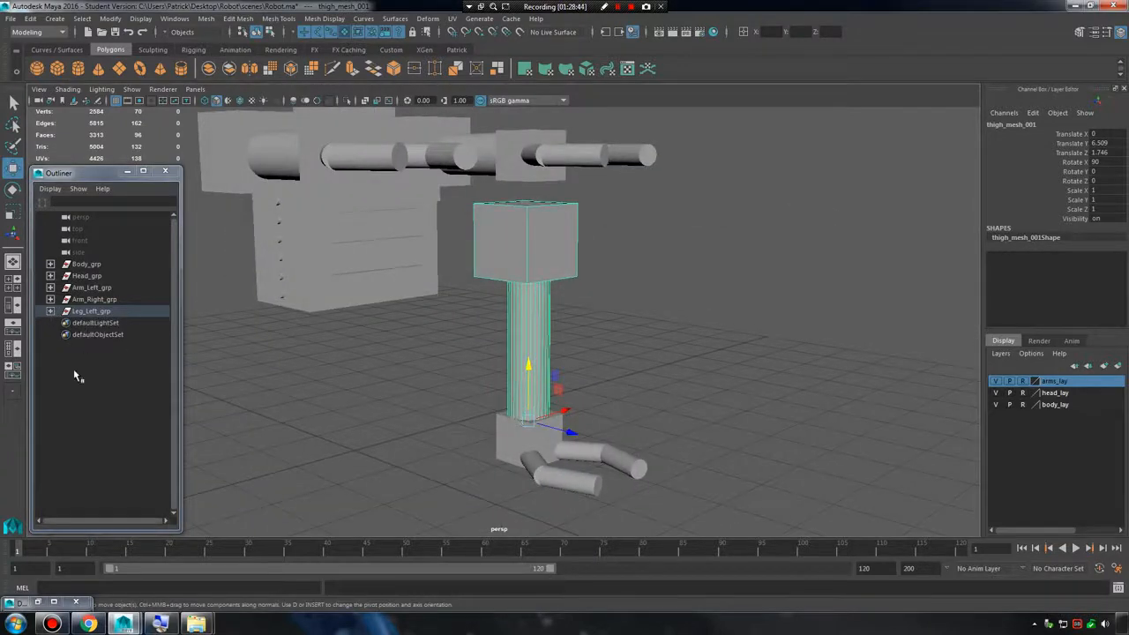
left_click(91, 312)
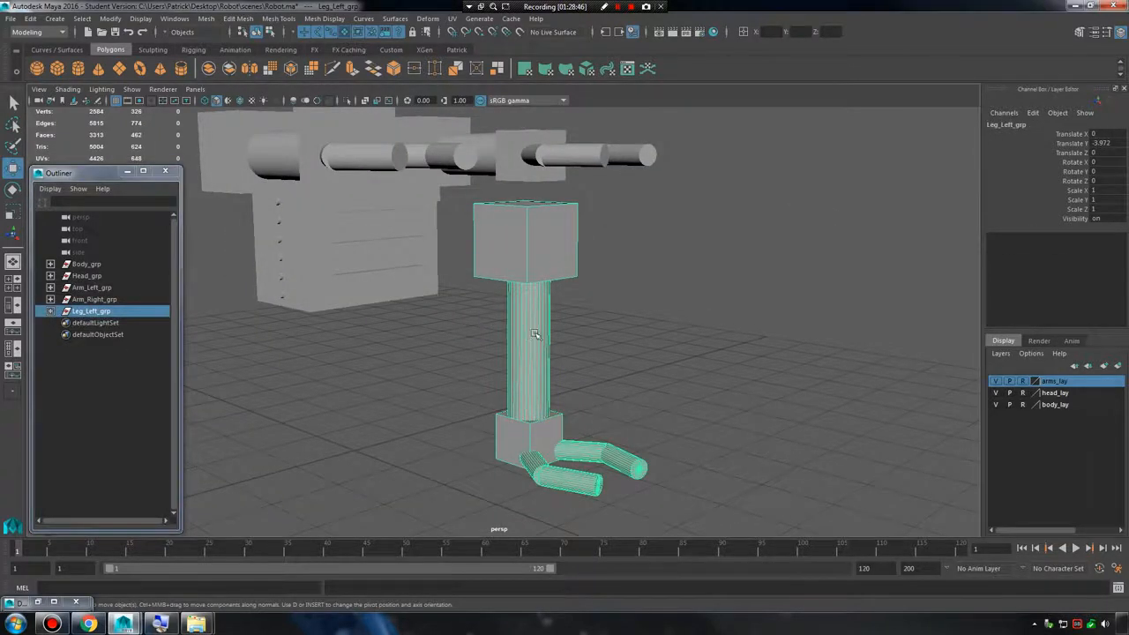
scroll(554, 335, "down", 5)
left_click_drag(549, 335, 705, 350, "alt")
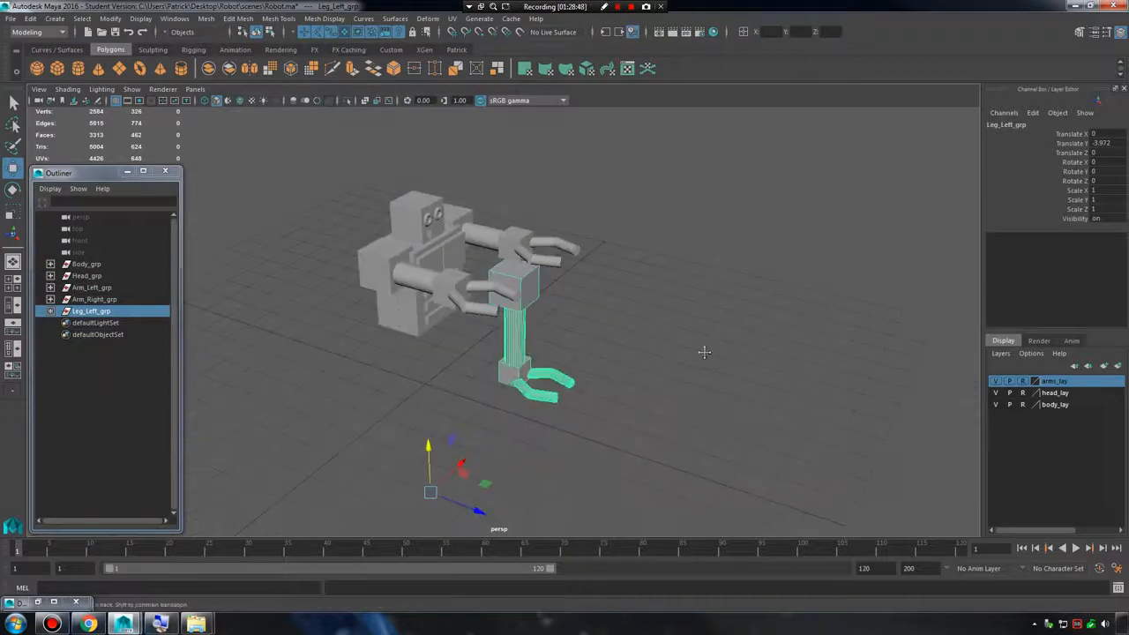
right_click_drag(705, 350, 553, 331, "alt")
left_click_drag(550, 330, 473, 336, "alt")
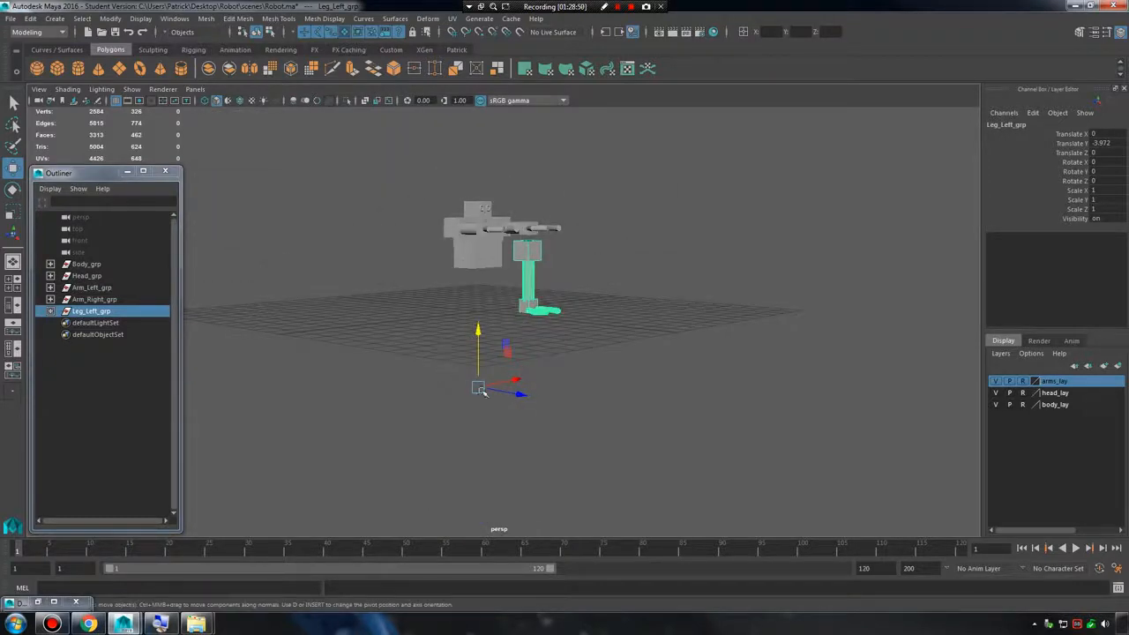
left_click(119, 355)
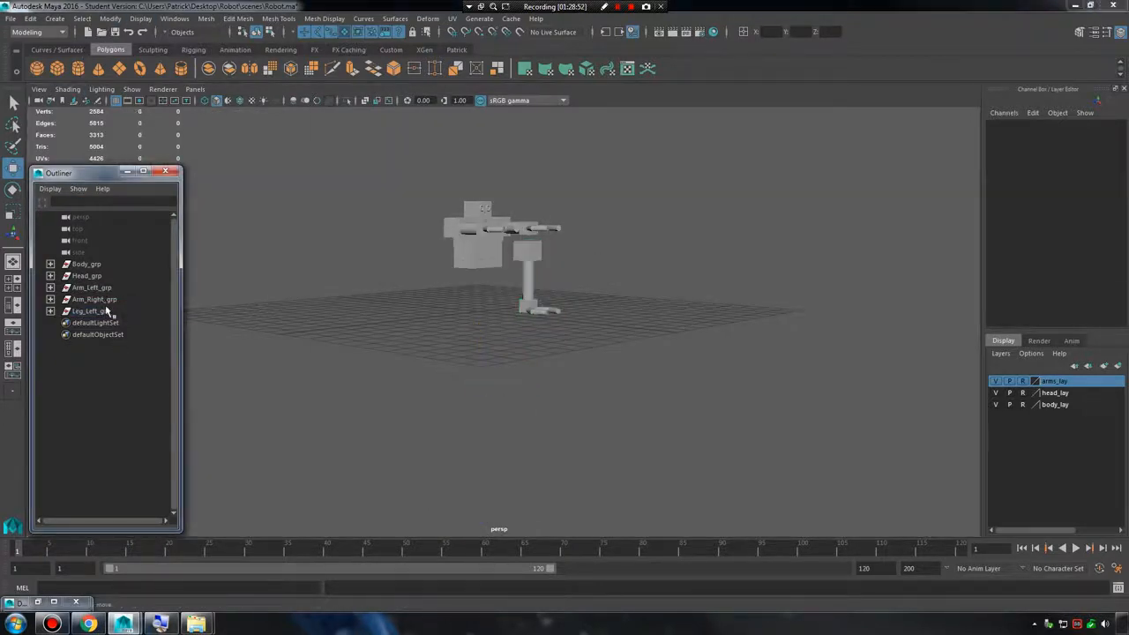
left_click(106, 311)
left_click(50, 311)
left_click(111, 346)
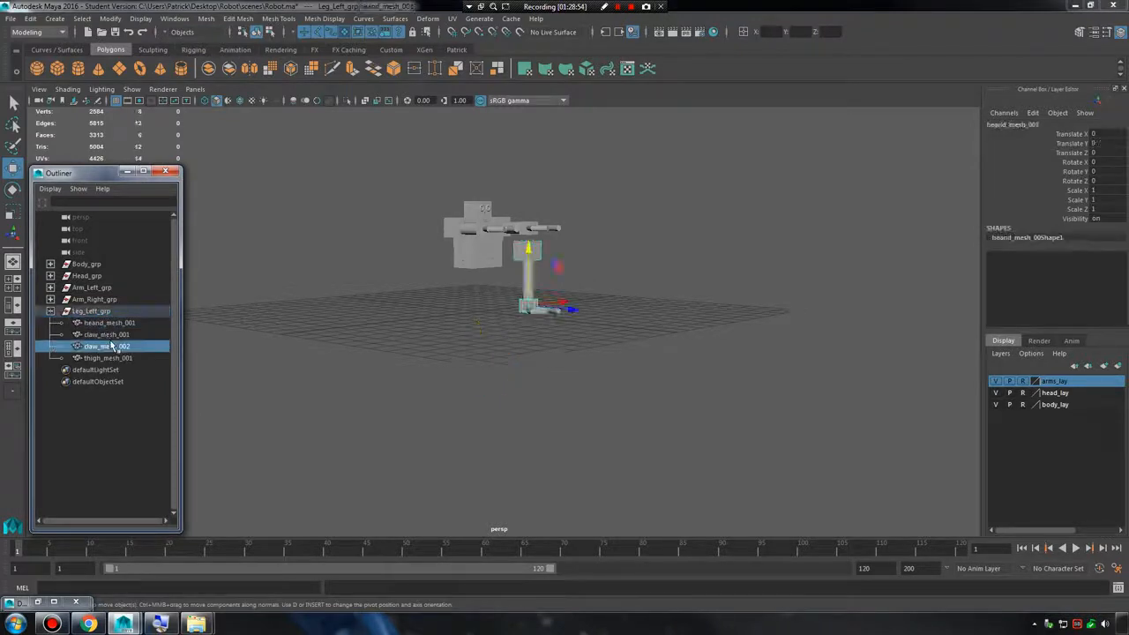
left_click(113, 357)
left_click(112, 345)
left_click(108, 323)
Center the pivot of Leg_Left_grp on the leg.
left_click(101, 311)
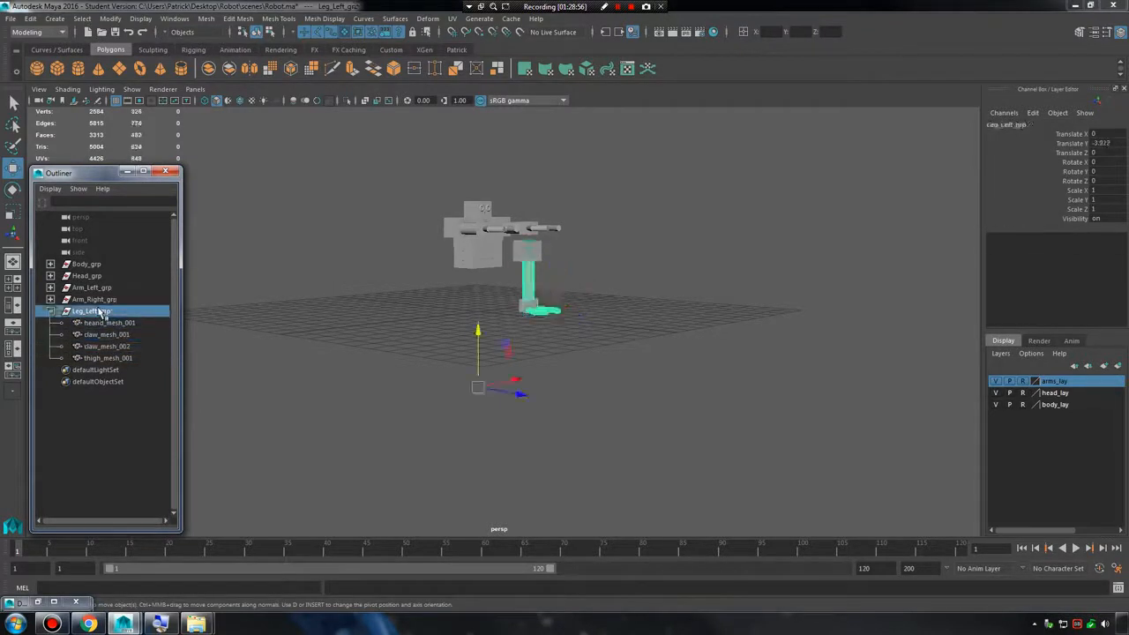
left_click(110, 19)
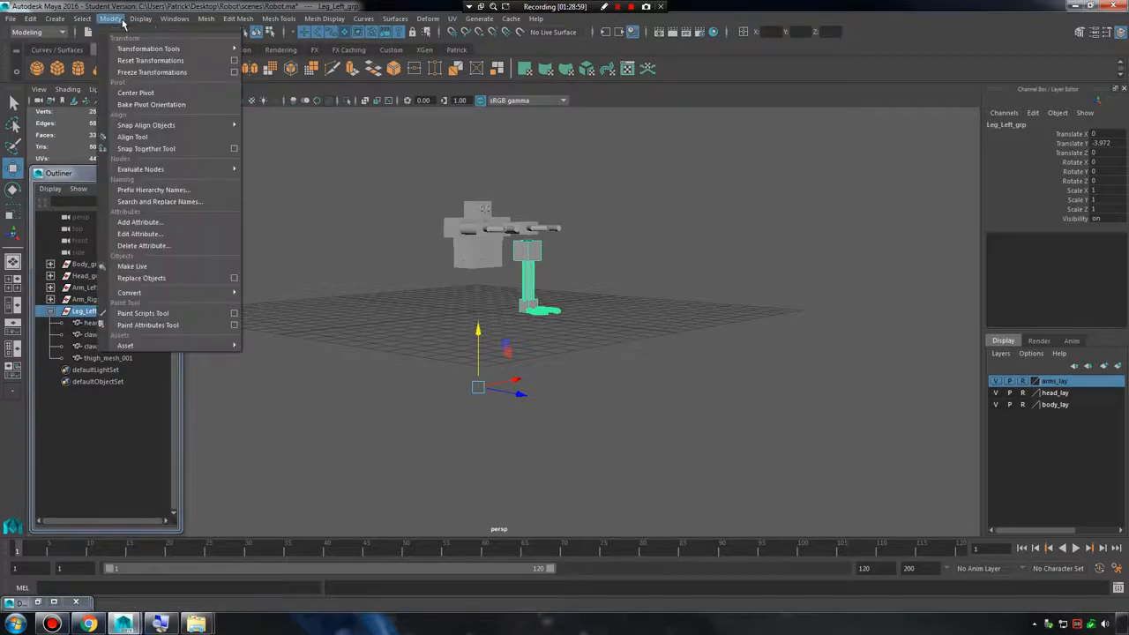
left_click(135, 92)
scroll(631, 261, "up", 3)
middle_click_drag(630, 261, 583, 371, "alt")
scroll(577, 373, "up", 3)
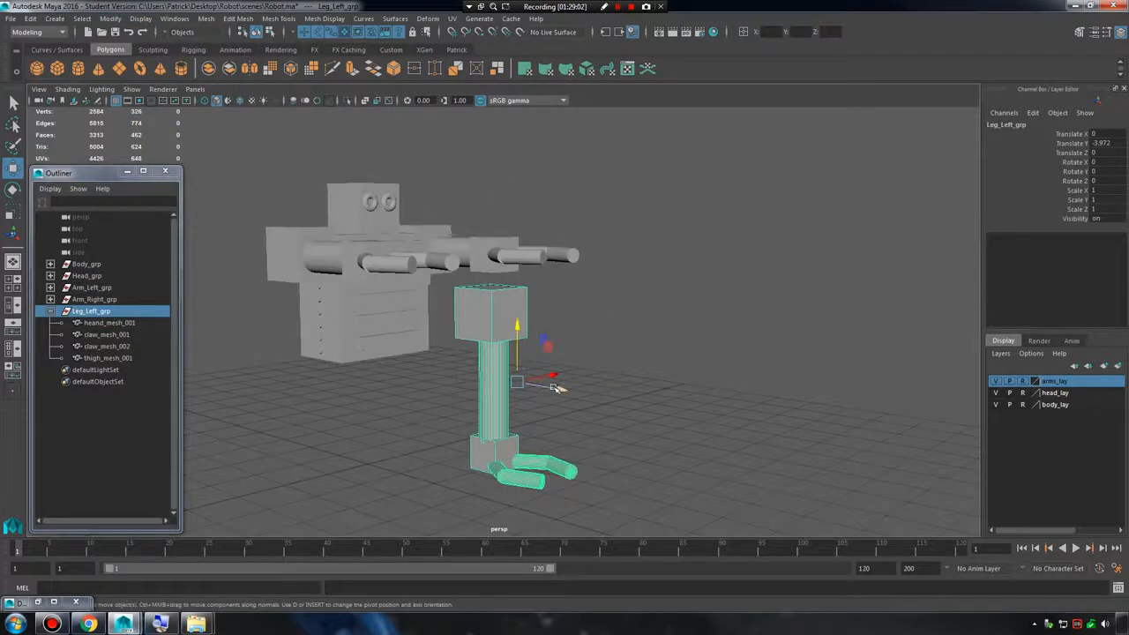
Move Leg_Left_grp beneath the body, to about Translate X -0.737, Translate Y -5.144 and Translate Z -2.033.
left_click_drag(559, 388, 491, 377)
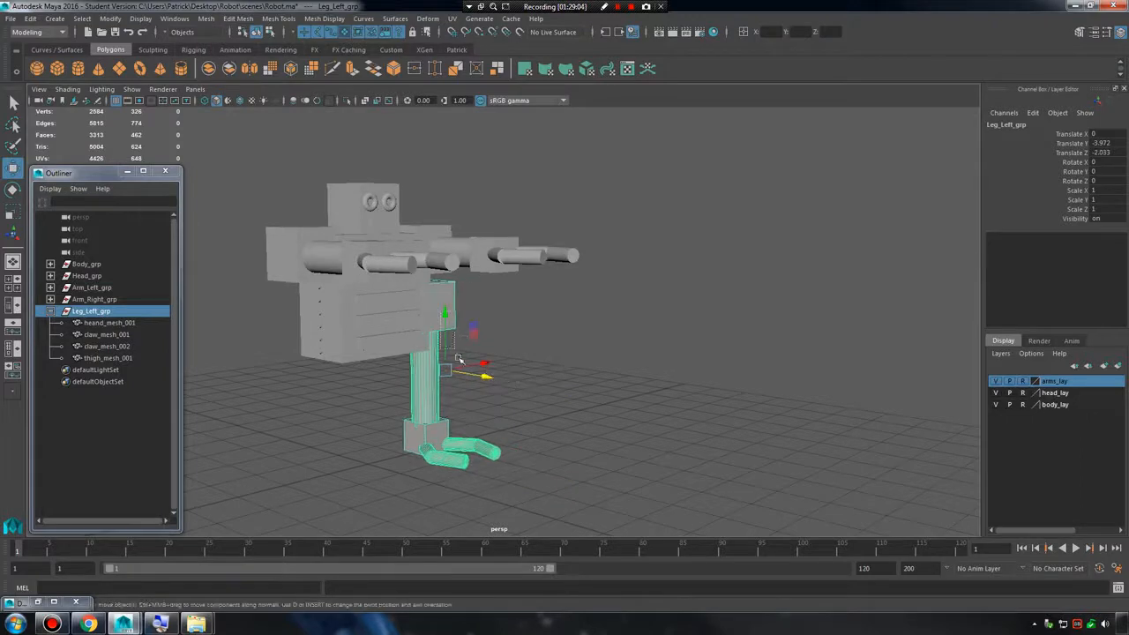
left_click(445, 317)
key("ctrl+z")
left_click_drag(445, 319, 461, 375)
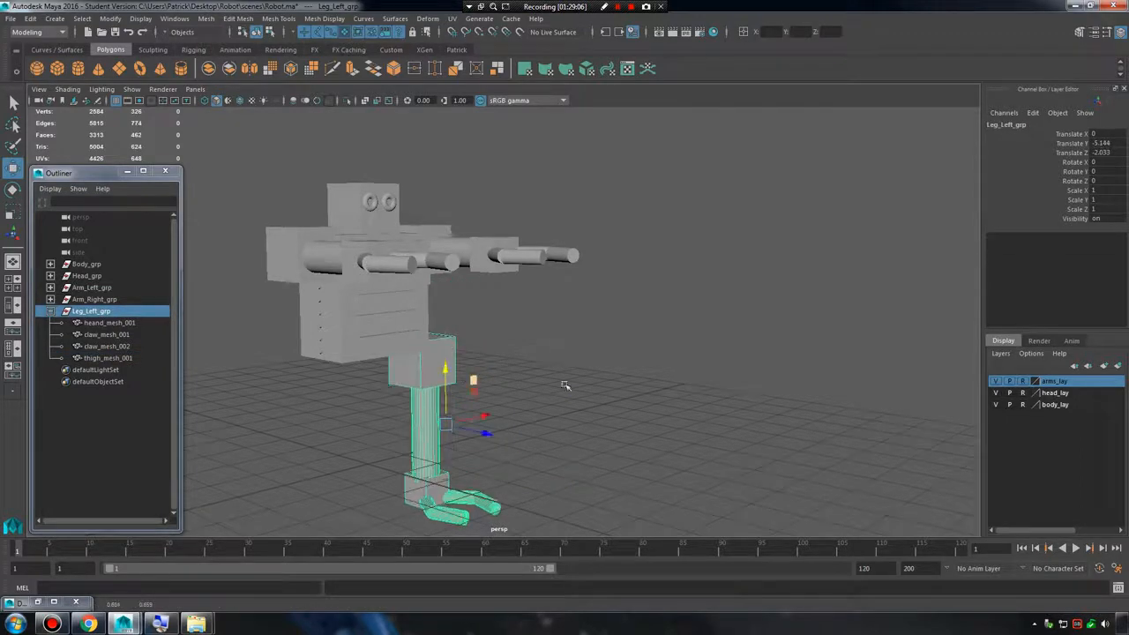
left_click_drag(564, 385, 491, 373, "alt")
left_click_drag(582, 441, 565, 396)
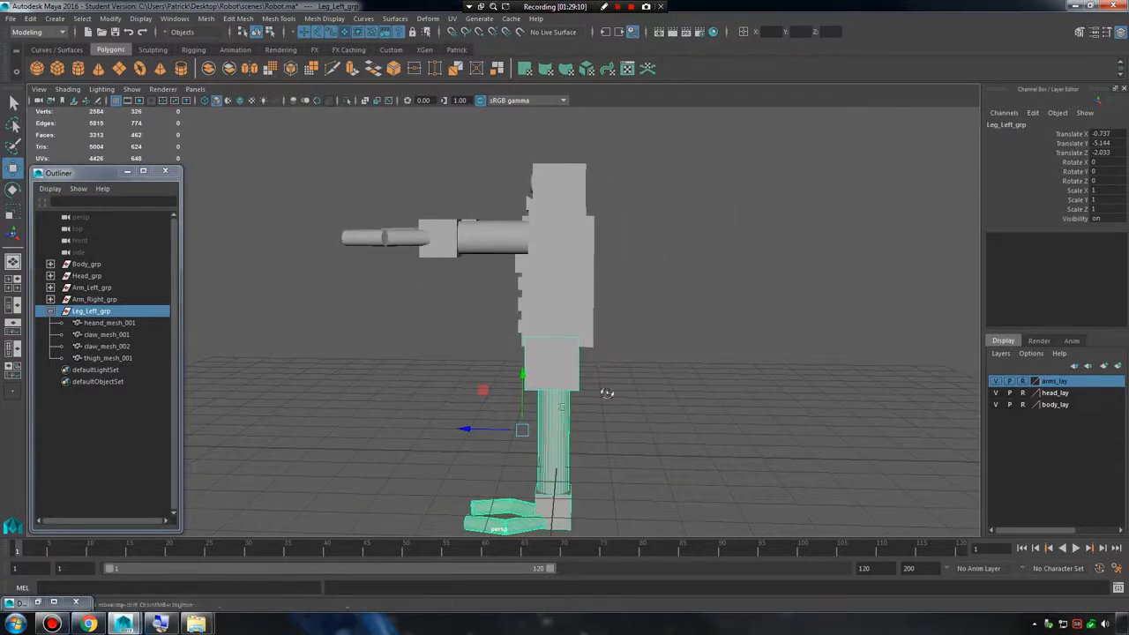
Refine Leg_Left_grp's fit under the body by moving it to about Translate Y -5.231 and Translate Z -2.128.
right_click_drag(608, 393, 708, 421, "alt")
left_click_drag(708, 420, 580, 385, "alt")
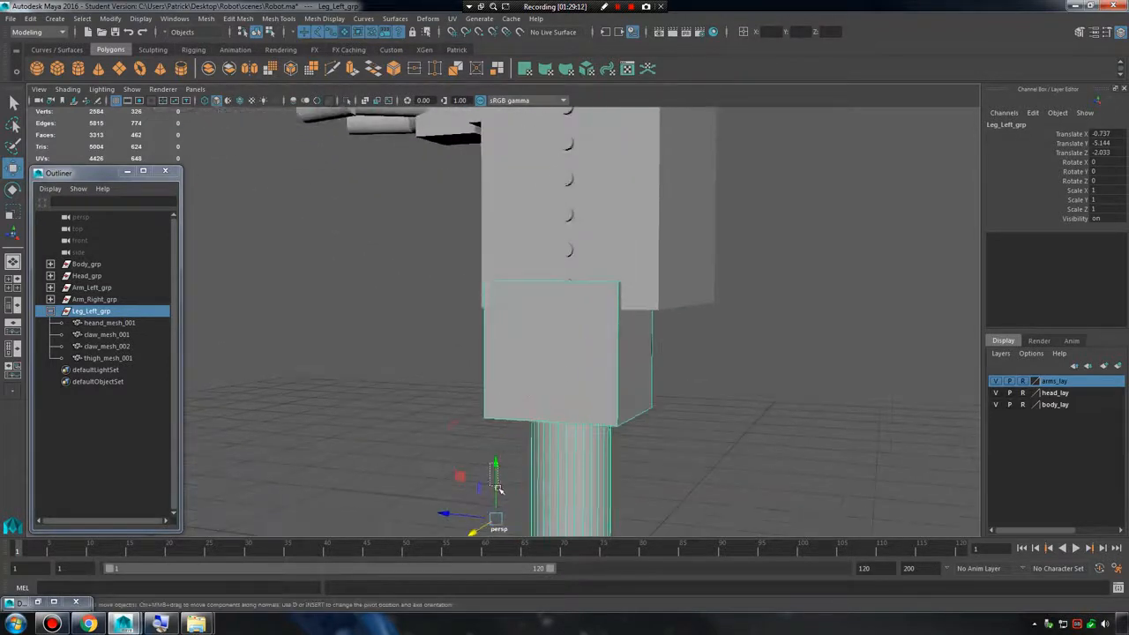
left_click(521, 447)
key("ctrl+z")
left_click_drag(496, 464, 567, 457)
left_click_drag(465, 532, 460, 538)
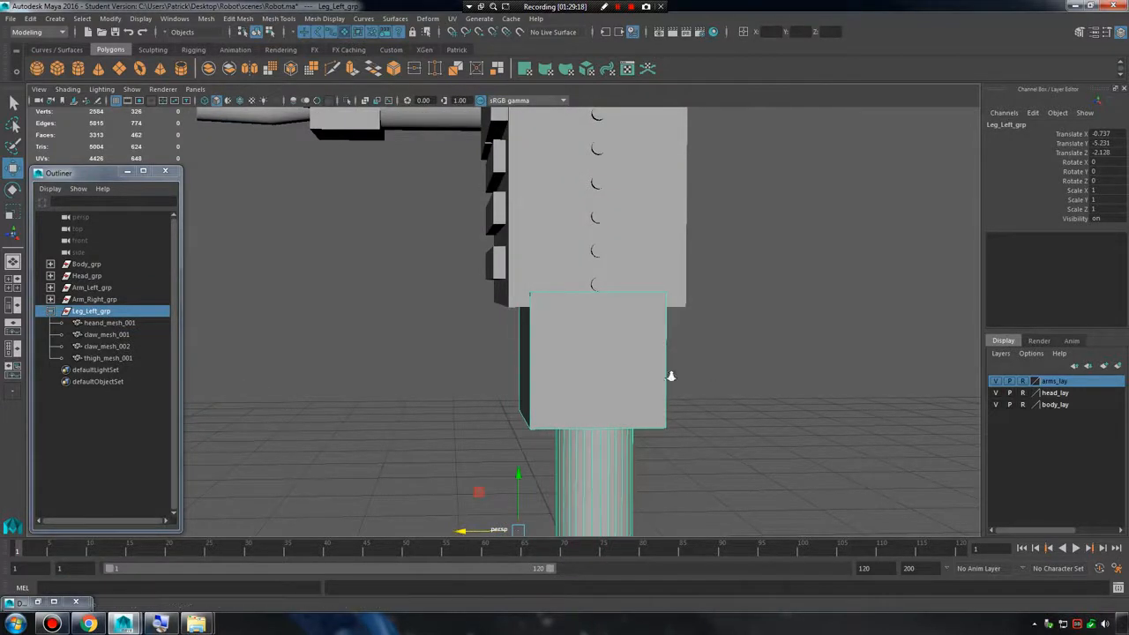
right_click_drag(671, 377, 600, 380, "alt")
left_click_drag(600, 379, 512, 378, "alt")
right_click_drag(511, 378, 498, 380, "alt")
left_click_drag(498, 380, 552, 330, "alt")
Switch to the front view and freeze the transformations of Leg_Left_grp.
key("space")
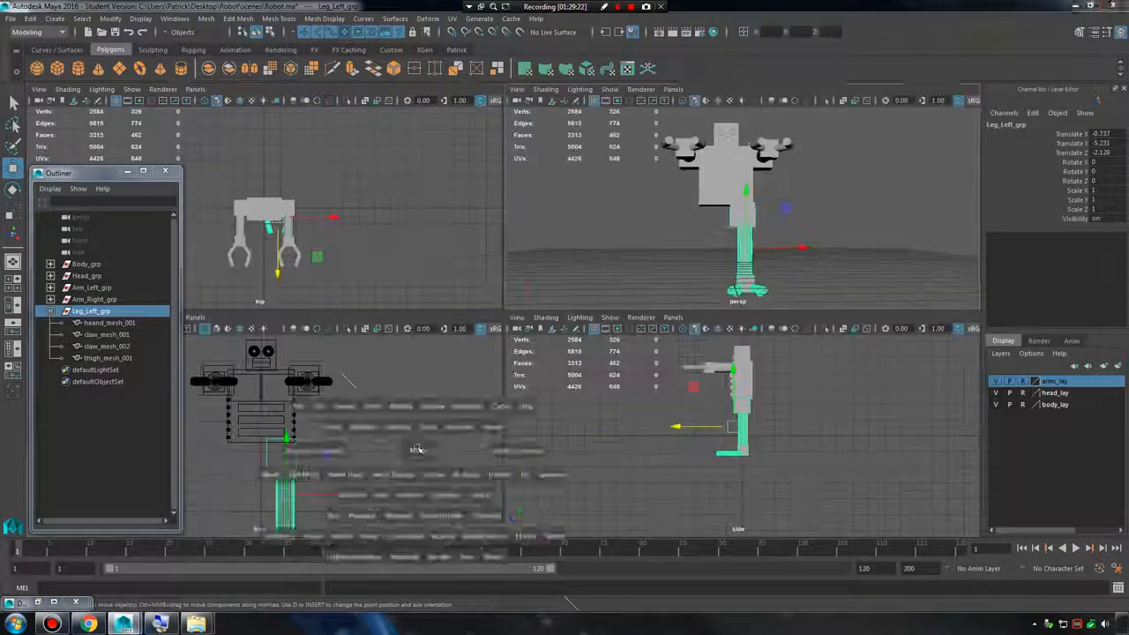
key("space")
middle_click_drag(454, 476, 517, 242, "alt")
right_click_drag(516, 242, 622, 302, "alt")
middle_click_drag(623, 303, 609, 433, "alt")
right_click_drag(608, 432, 615, 293, "alt")
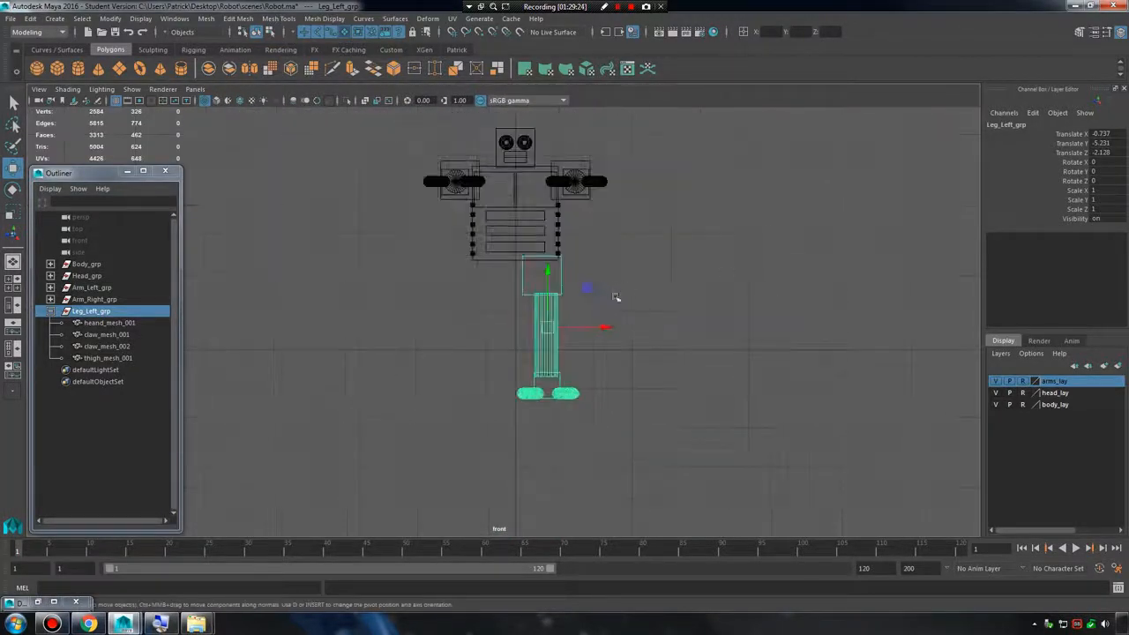
left_click(51, 311)
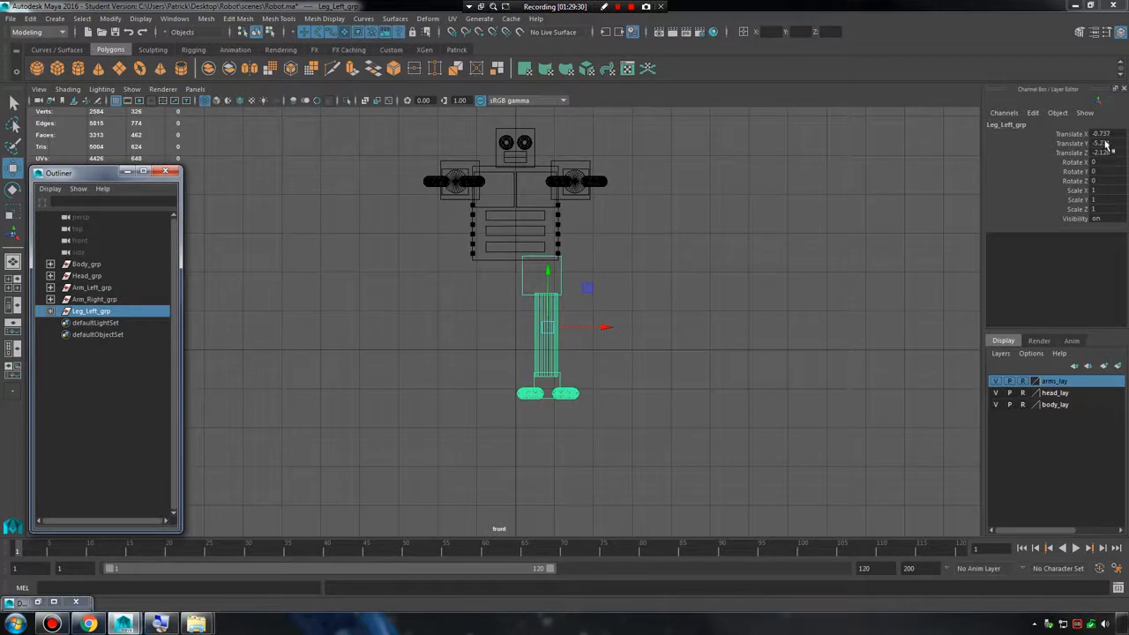
left_click(112, 18)
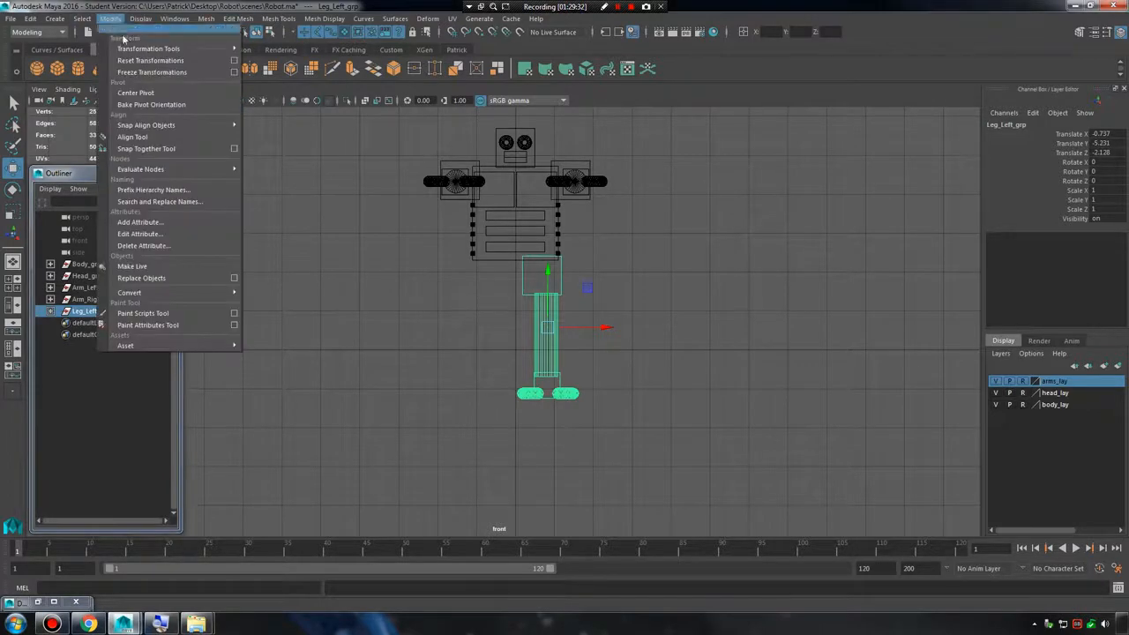
left_click(153, 72)
key("f")
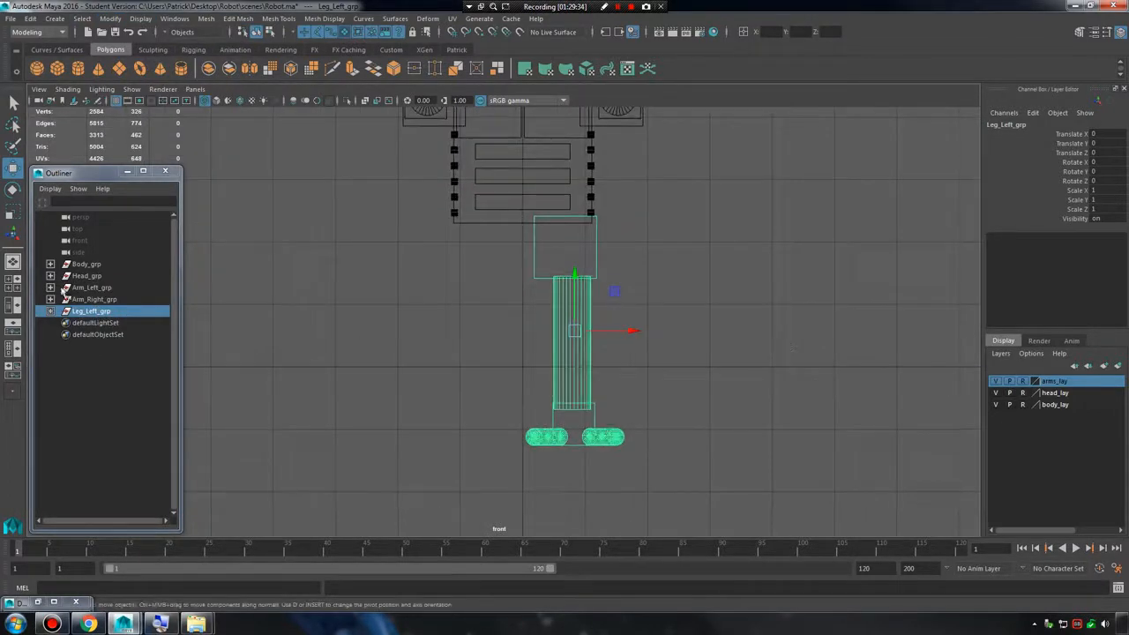
Freeze the transformations of the four meshes inside Leg_Left_grp, and duplicate the whole group.
left_click(50, 312)
left_click_drag(104, 323, 116, 362)
left_click_drag(464, 248, 675, 479)
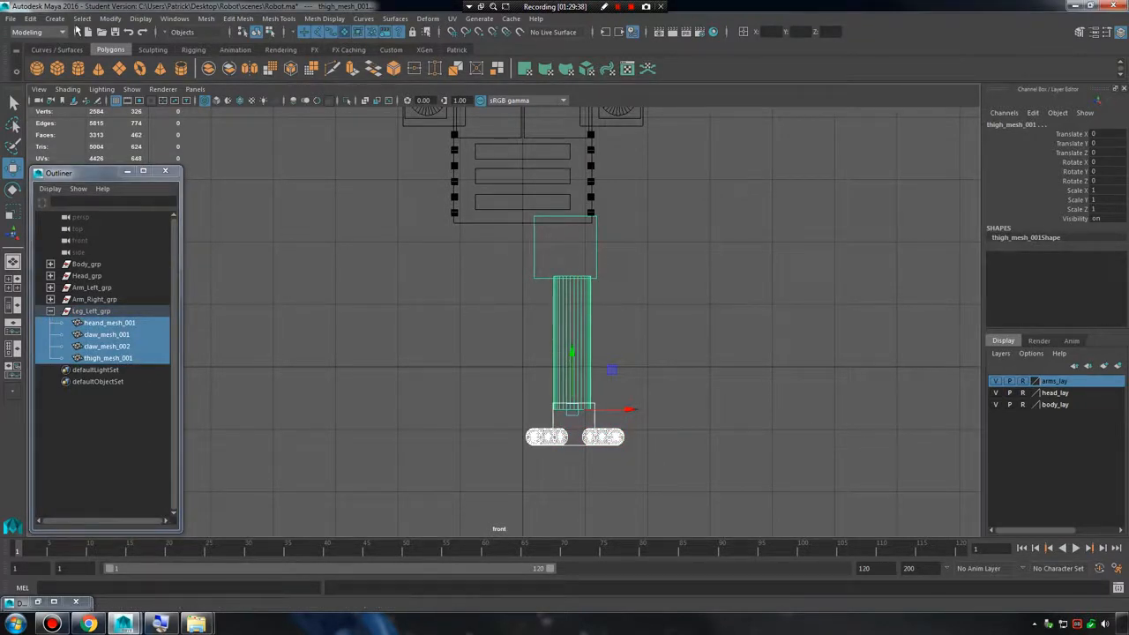
left_click(110, 19)
left_click(152, 72)
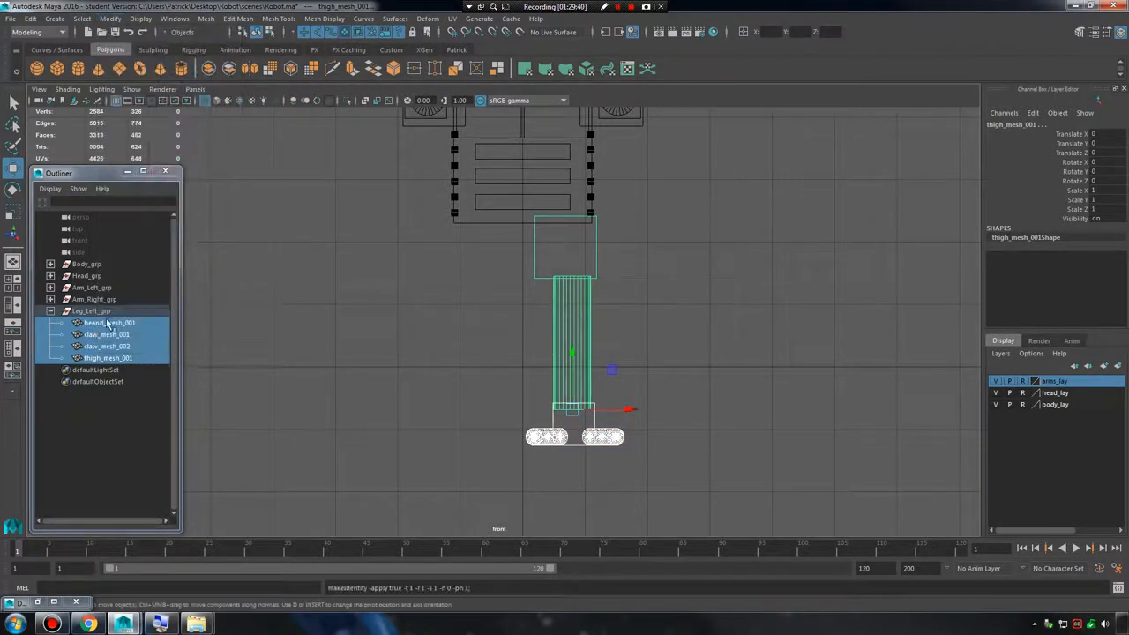
key("Up")
key("ctrl+d")
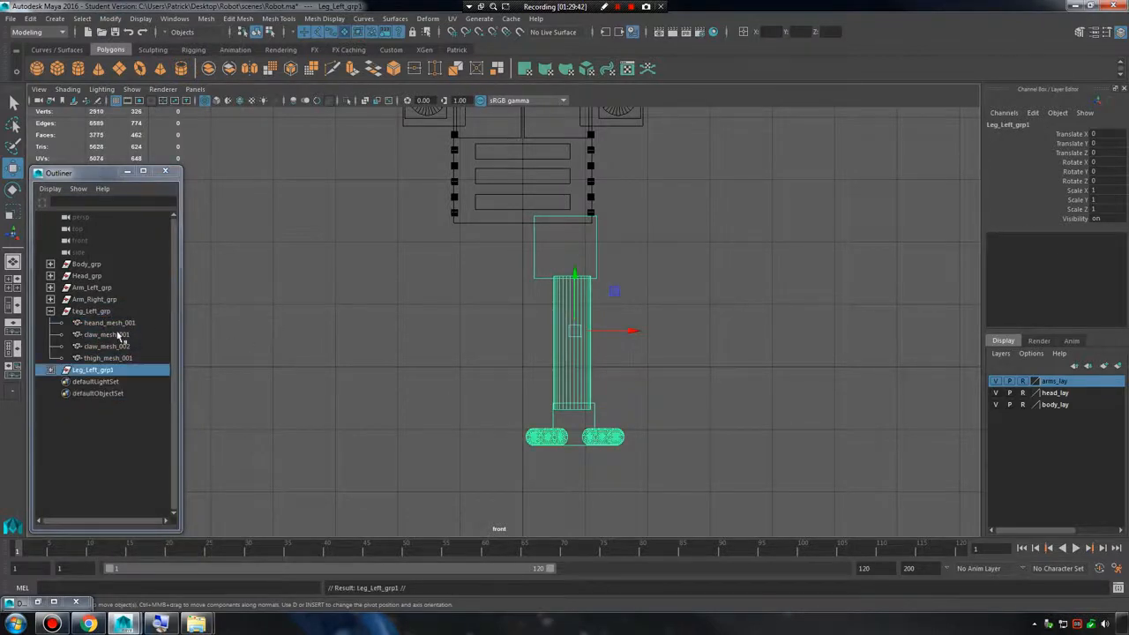
Rename the duplicated leg group as Leg_Right_grp.
double_click(90, 373)
type("Leg_Right")
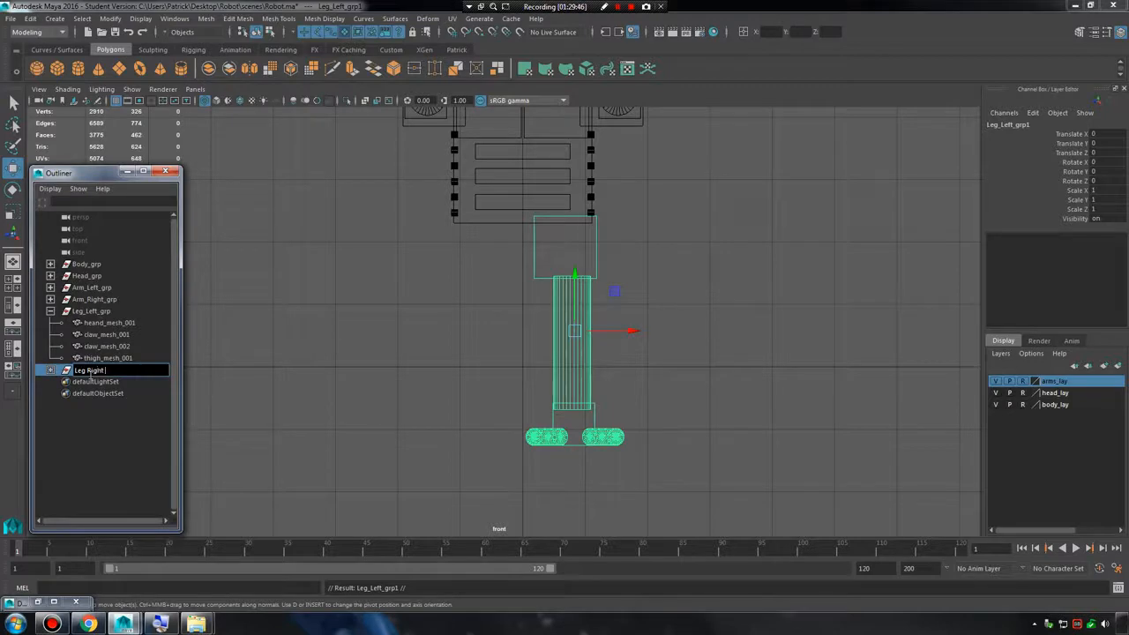
type("_grp")
key("Return")
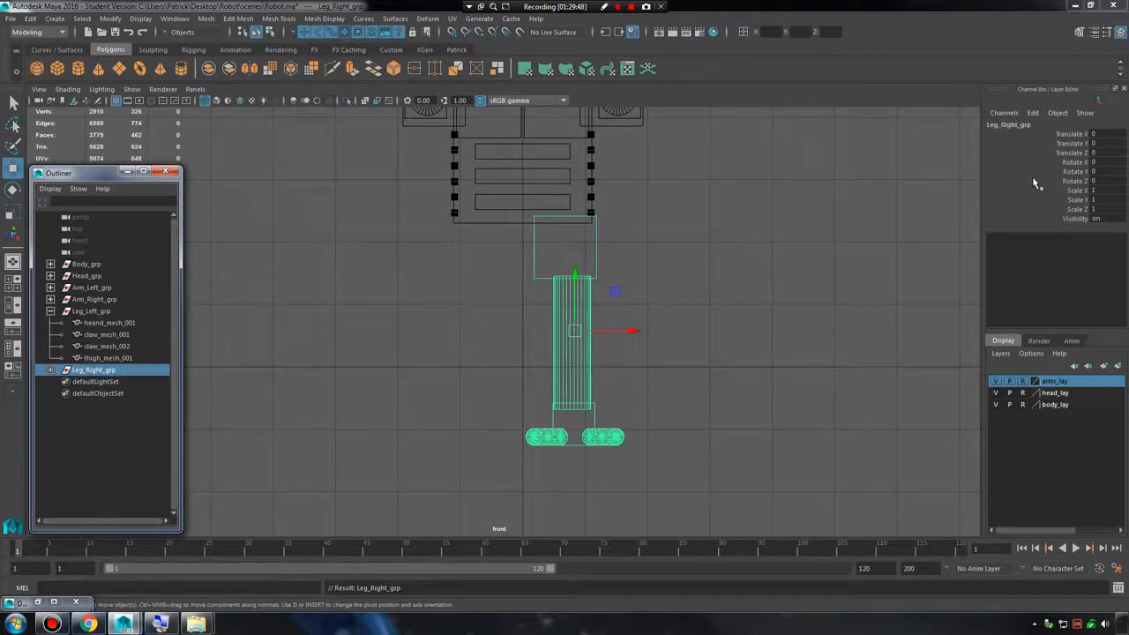
Try mirroring the duplicated leg with Scale X -1 and shifting it along X, and undo back to before the rename.
left_click(1103, 189)
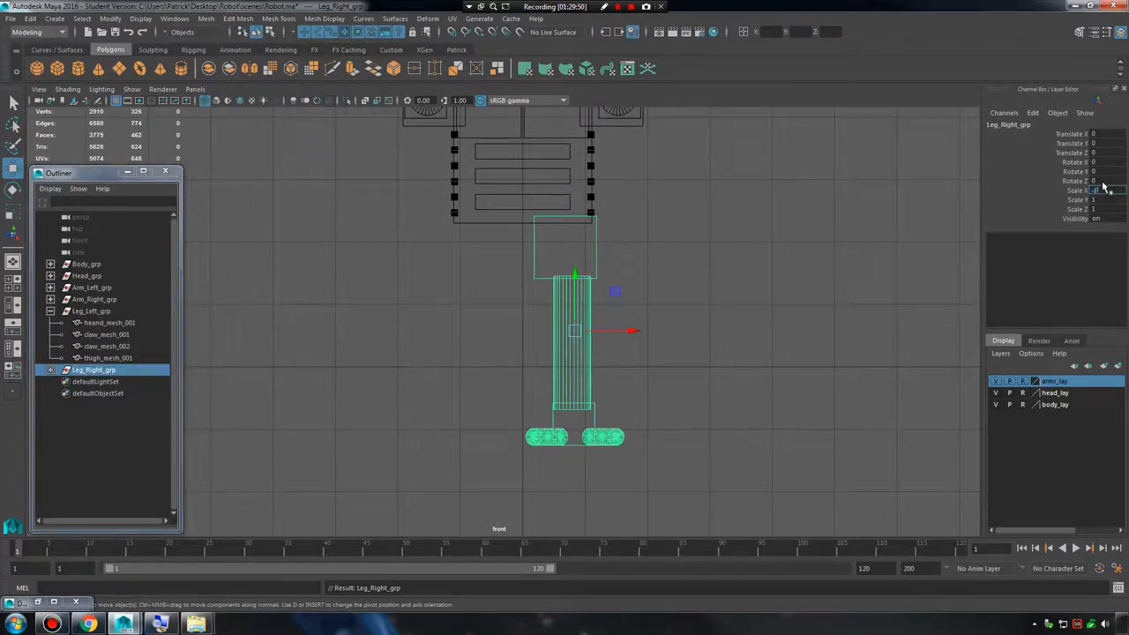
type("-1")
key("Return")
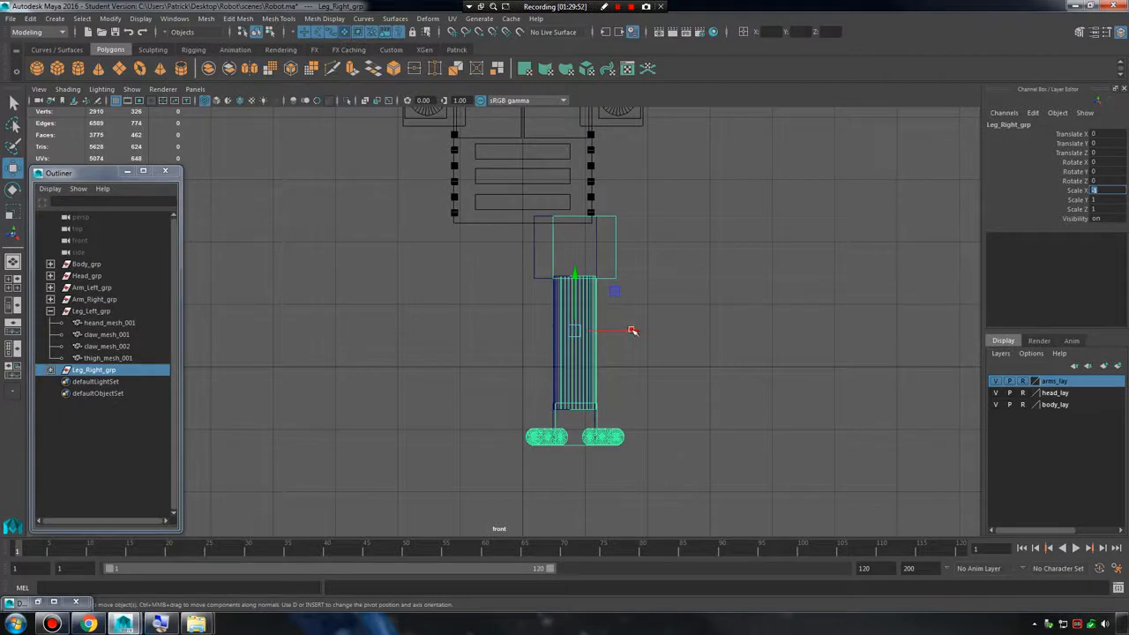
left_click_drag(634, 331, 535, 322)
key("ctrl+z")
key("ctrl+z")
key("ctrl+z")
key("ctrl+z")
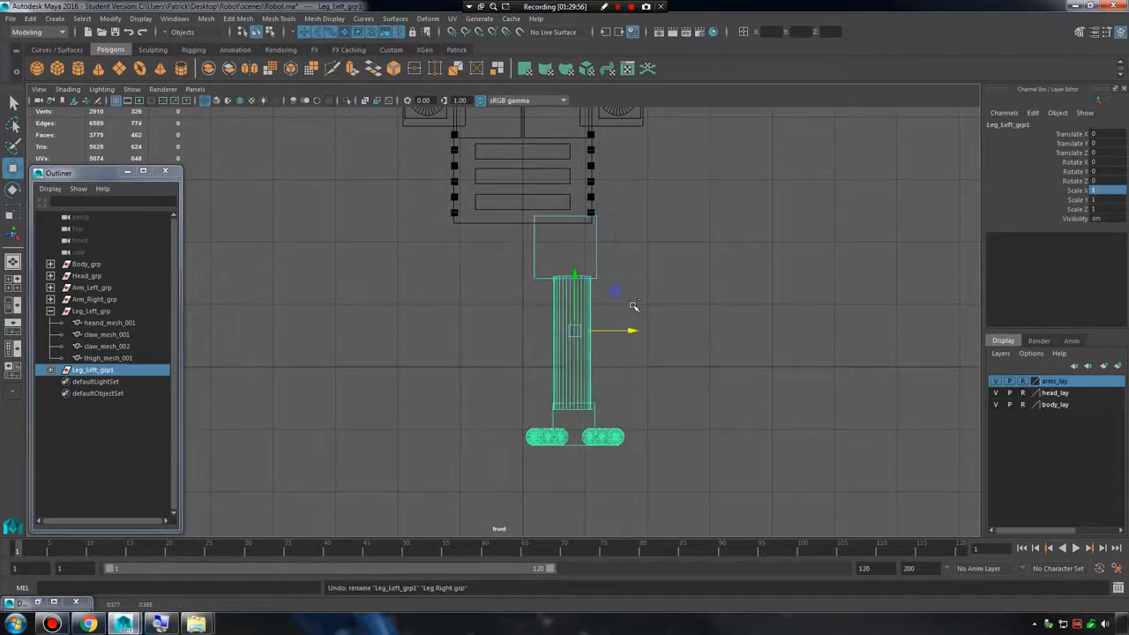
Reset the transformations of the duplicated leg group Leg_Left_grp1 to return its pivot to the world origin.
left_click(50, 312)
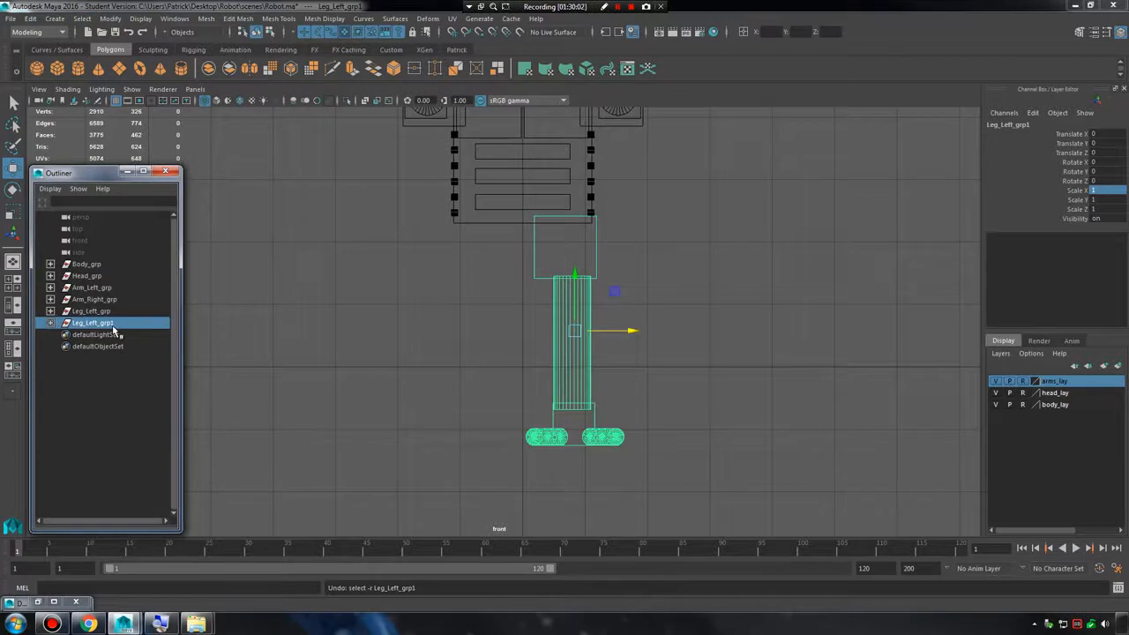
left_click(110, 19)
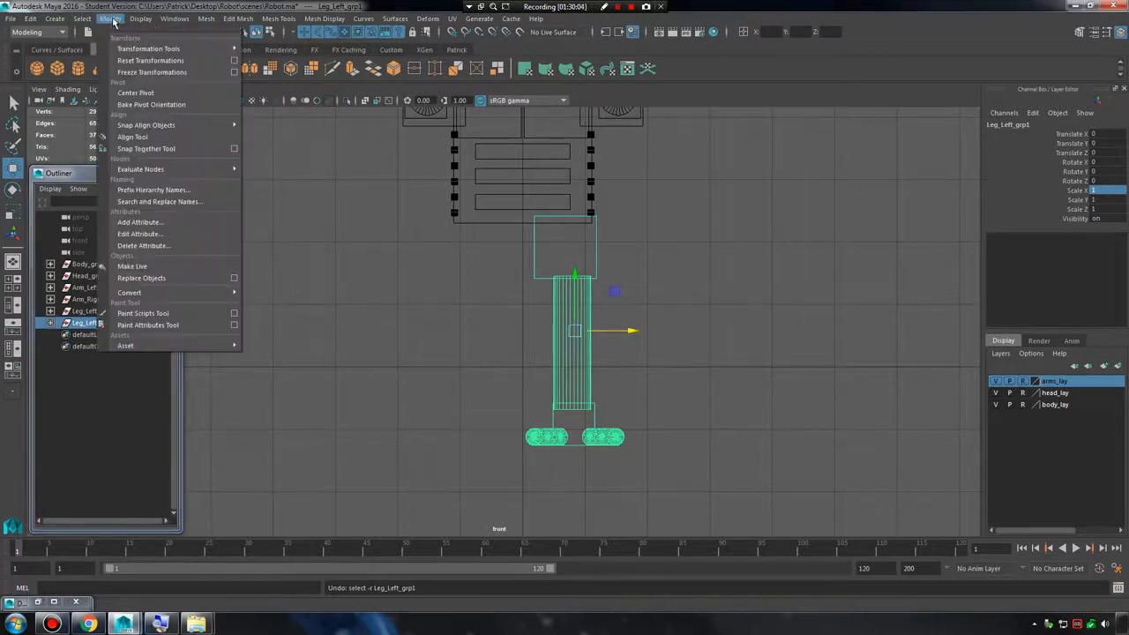
left_click(176, 53)
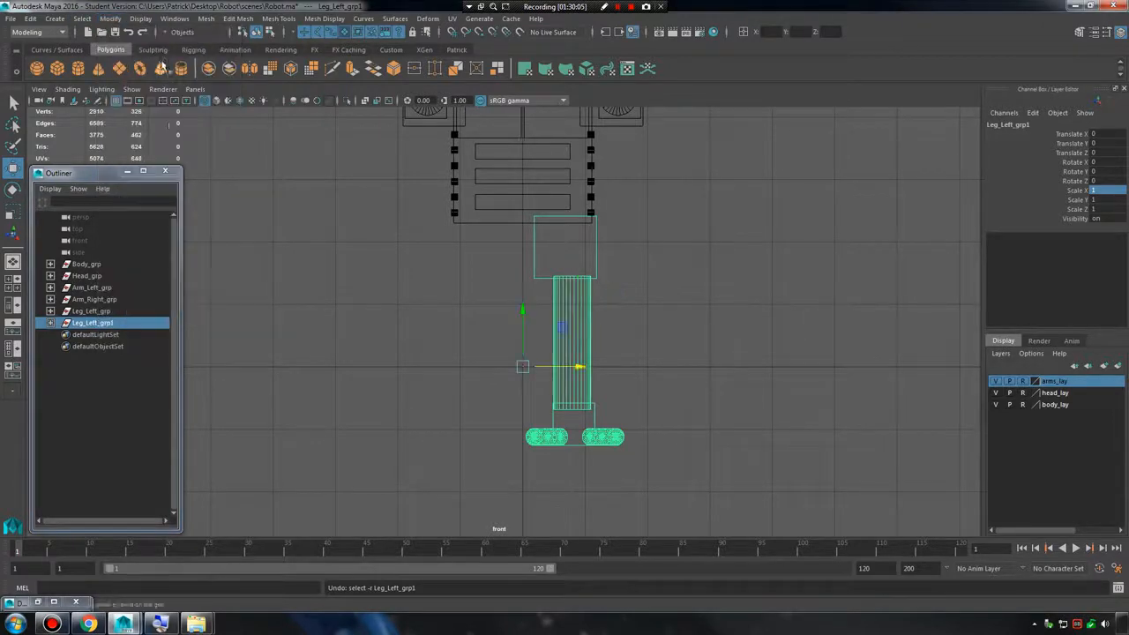
Rename the duplicated leg group as Legt_Right_grp.
double_click(97, 323)
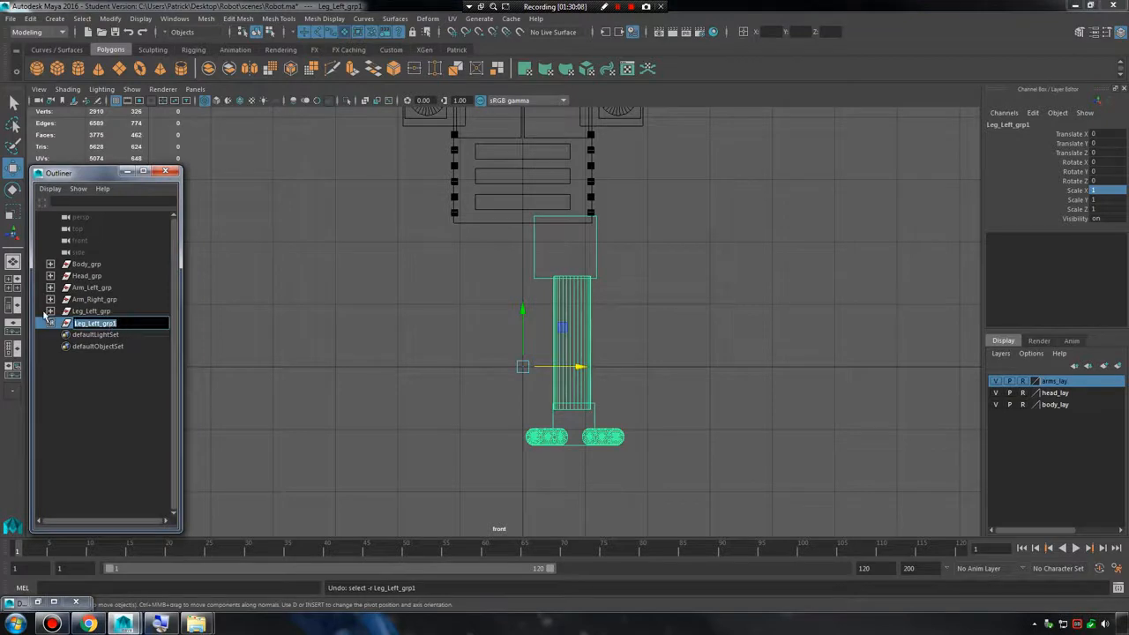
type("Lef")
type("p")
key("Return")
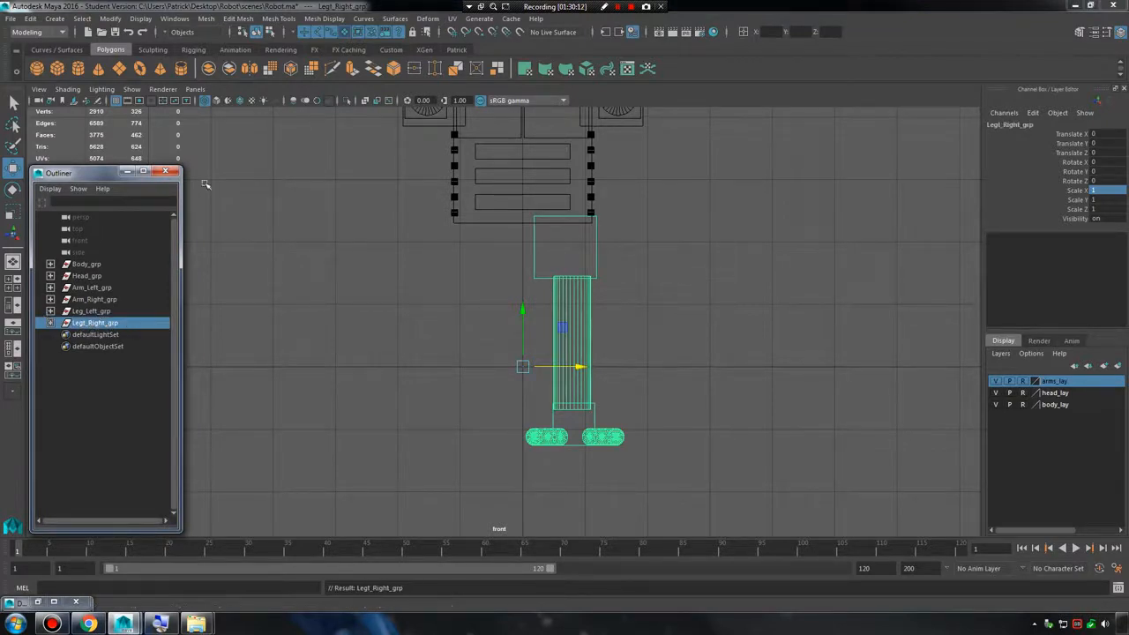
Try shifting the duplicated leg along negative X to the body's opposite side, and undo the moves.
left_click_drag(580, 368, 487, 369)
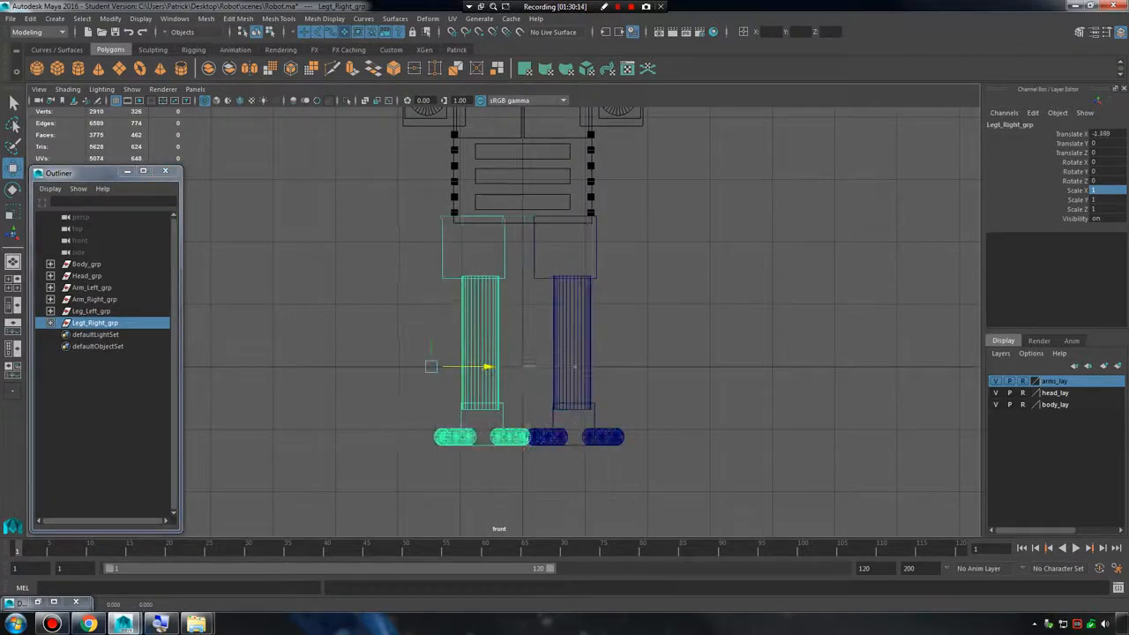
key("ctrl+z")
left_click_drag(579, 369, 490, 369)
key("ctrl+z")
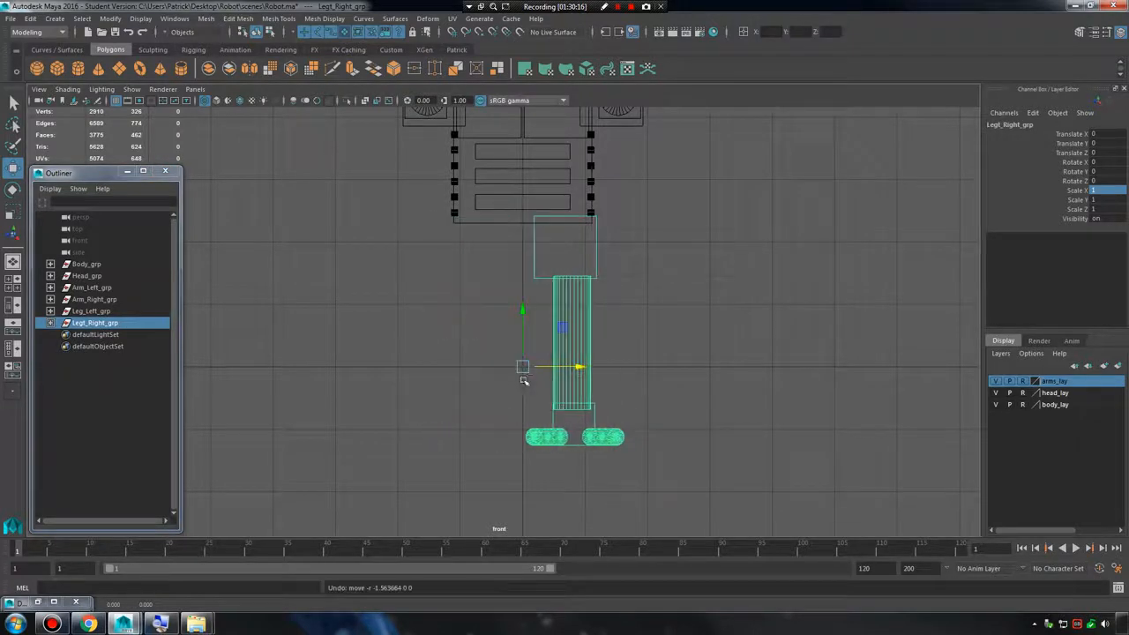
Mirror the duplicated leg group to the body's opposite side by setting its Scale X to -1, and deselect it.
double_click(1112, 191)
type("-1")
key("Return")
left_click(705, 303)
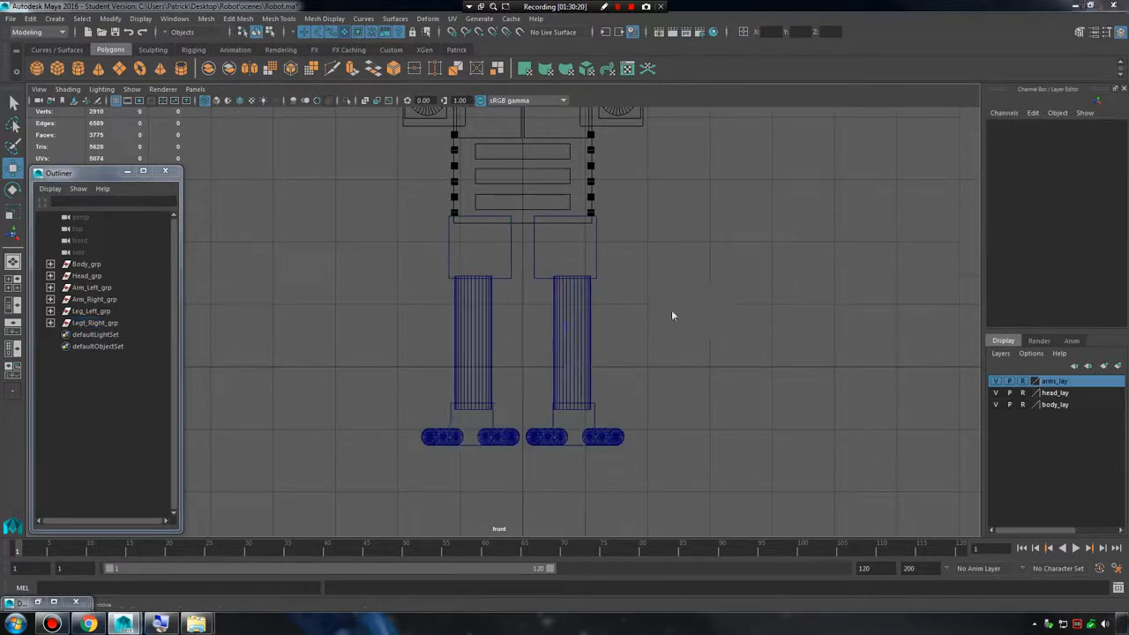
Add Leg_Left_grp and Legt_Right_grp to a new display layer named leg_lay, and deselect them.
key("space")
key("space")
left_click_drag(671, 315, 327, 312, "alt")
left_click_drag(574, 307, 694, 304, "alt")
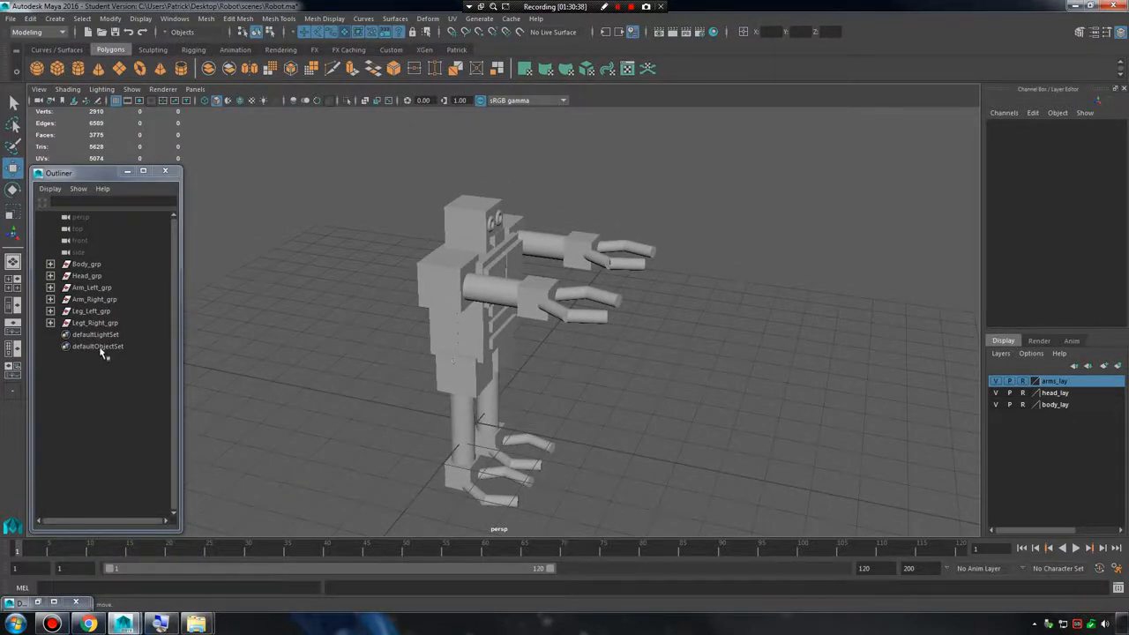
left_click(97, 322)
left_click(92, 311)
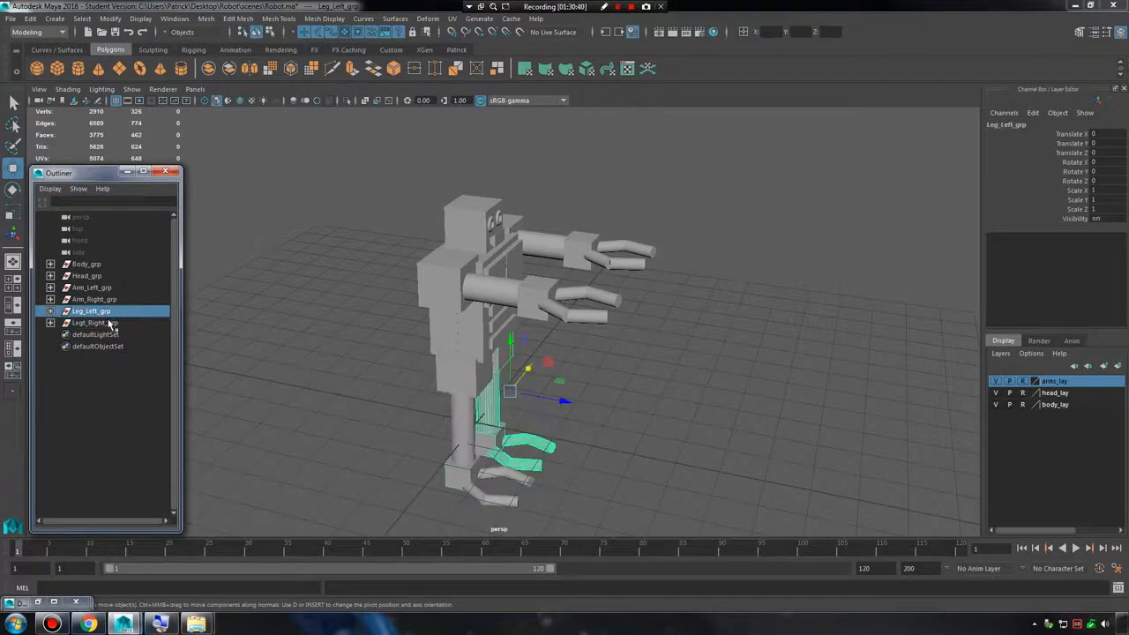
left_click(115, 325, "ctrl")
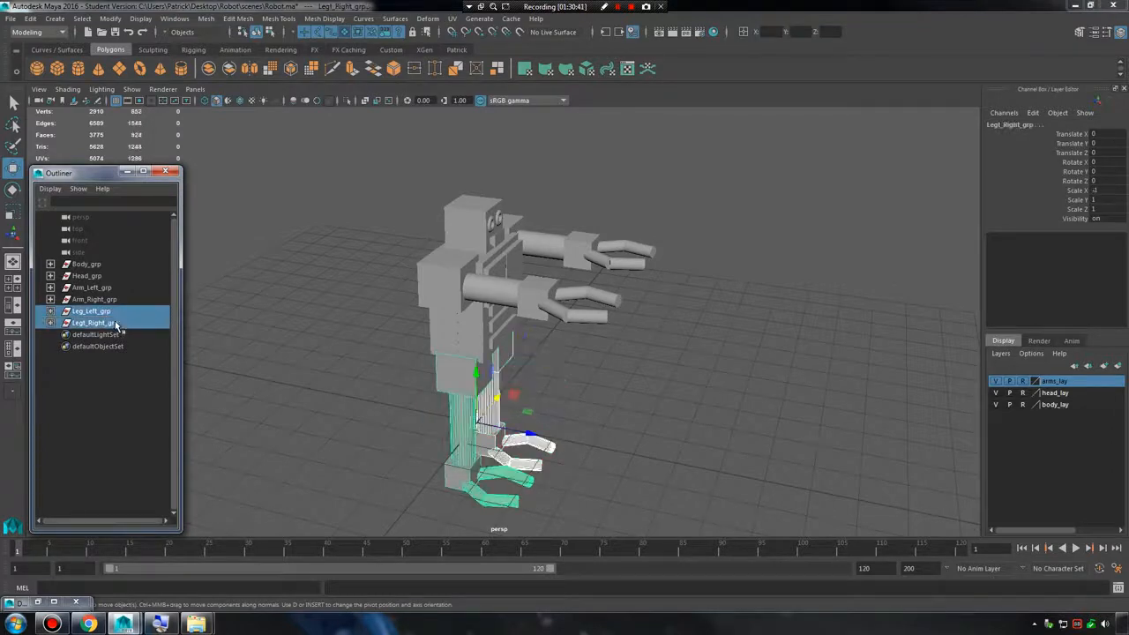
left_click(1117, 365)
double_click(1051, 381)
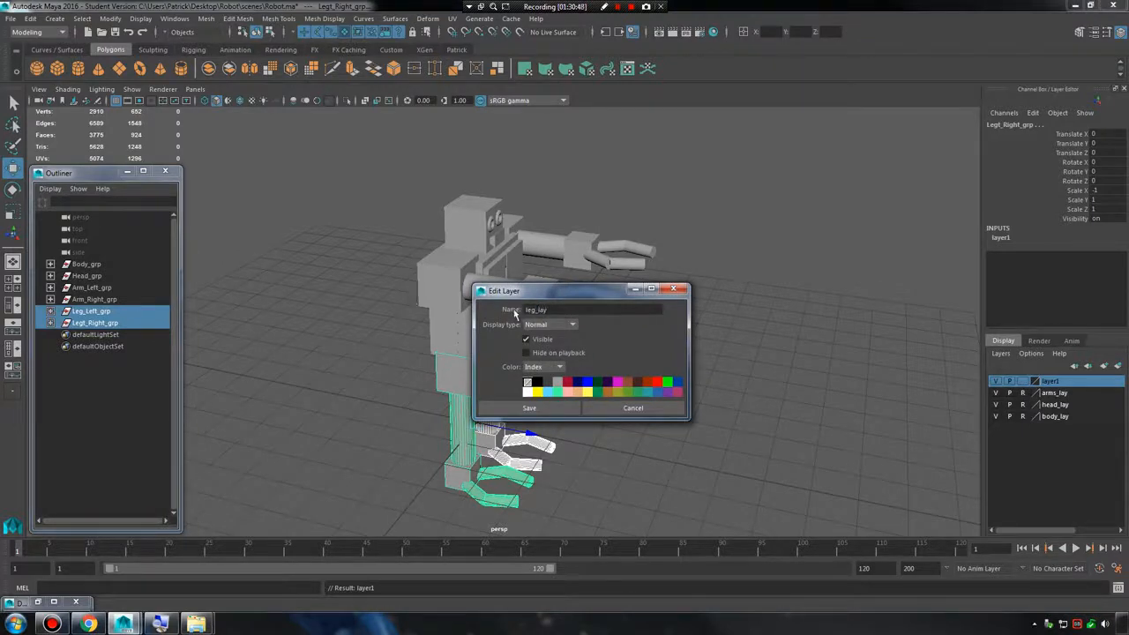
left_click(529, 407)
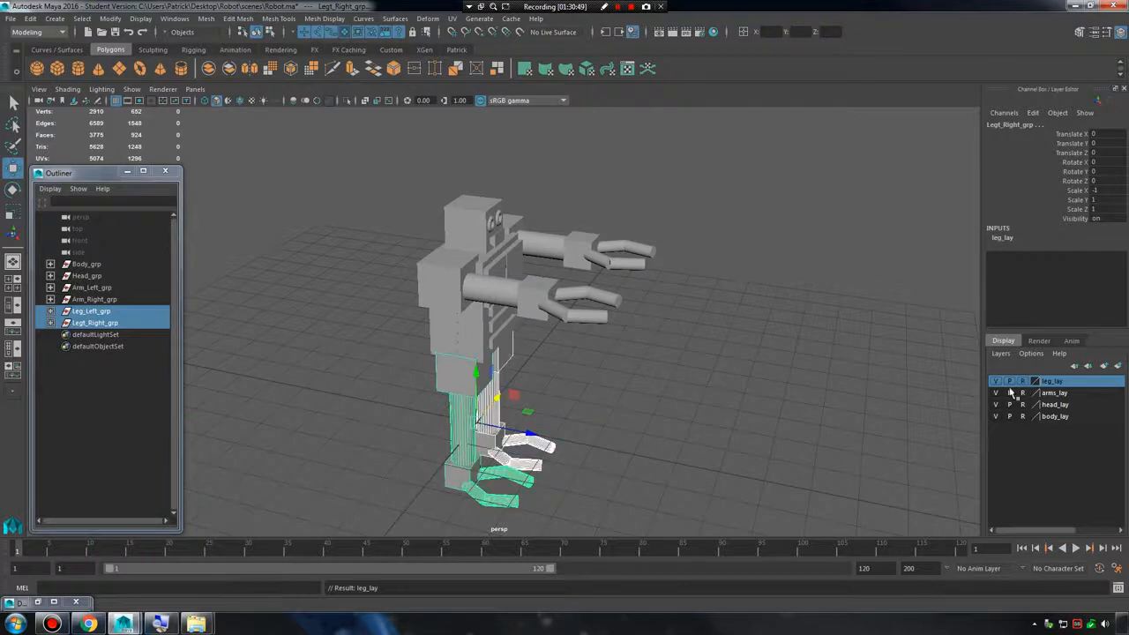
left_click(411, 222)
Save the scene under the new name Robot Final in the project's scenes folder.
left_click_drag(770, 411, 674, 359, "alt")
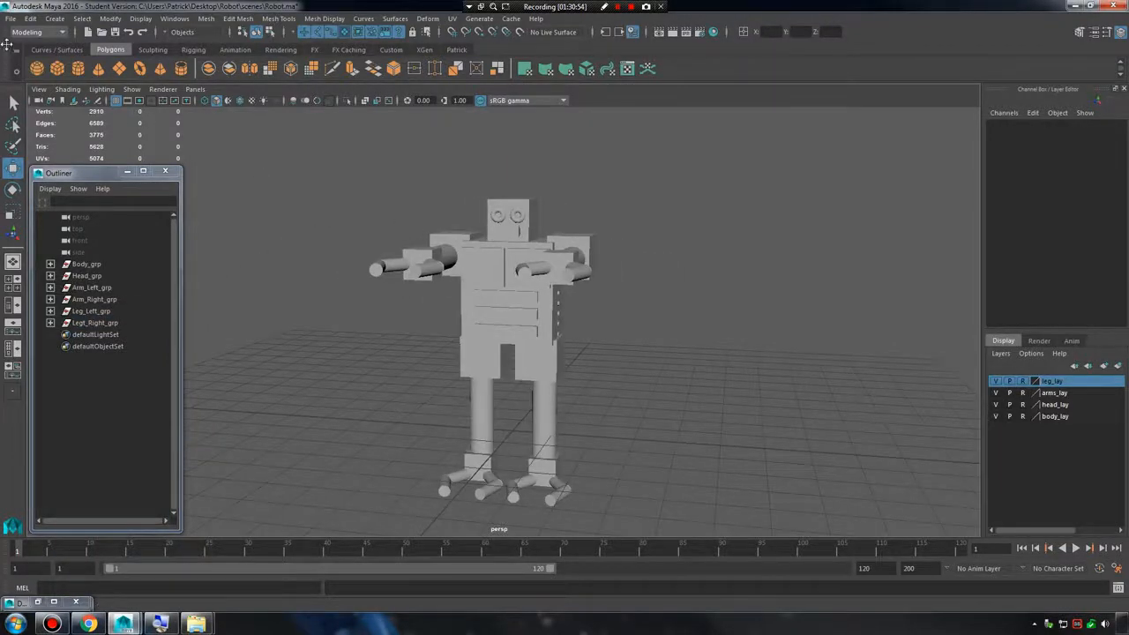
left_click(10, 18)
left_click(12, 19)
left_click(11, 18)
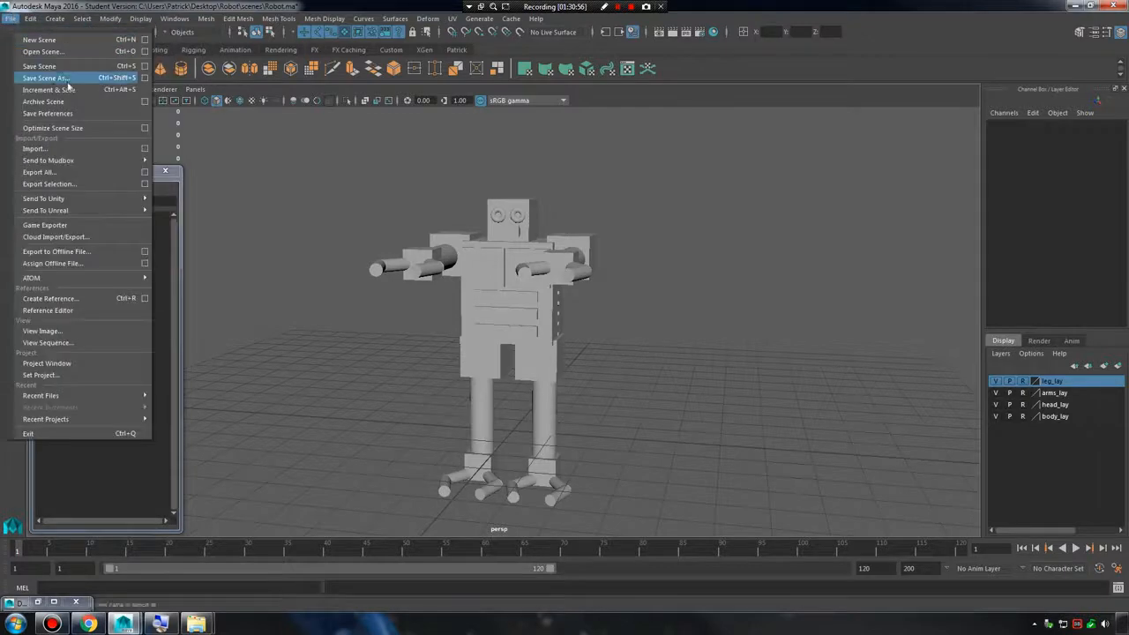
left_click(80, 80)
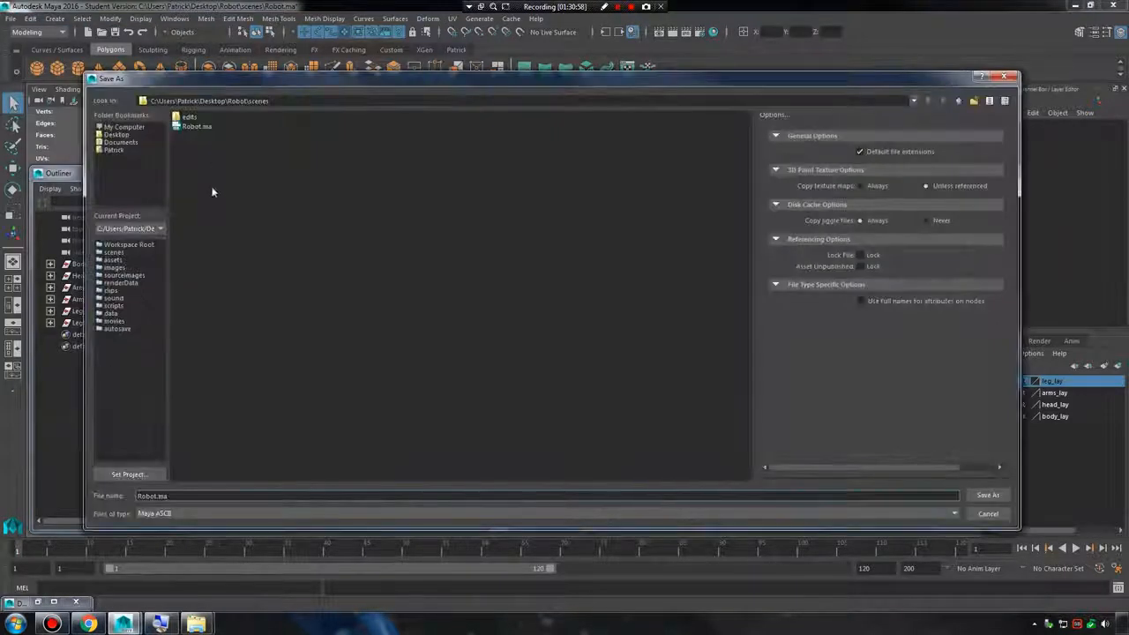
type("Rob")
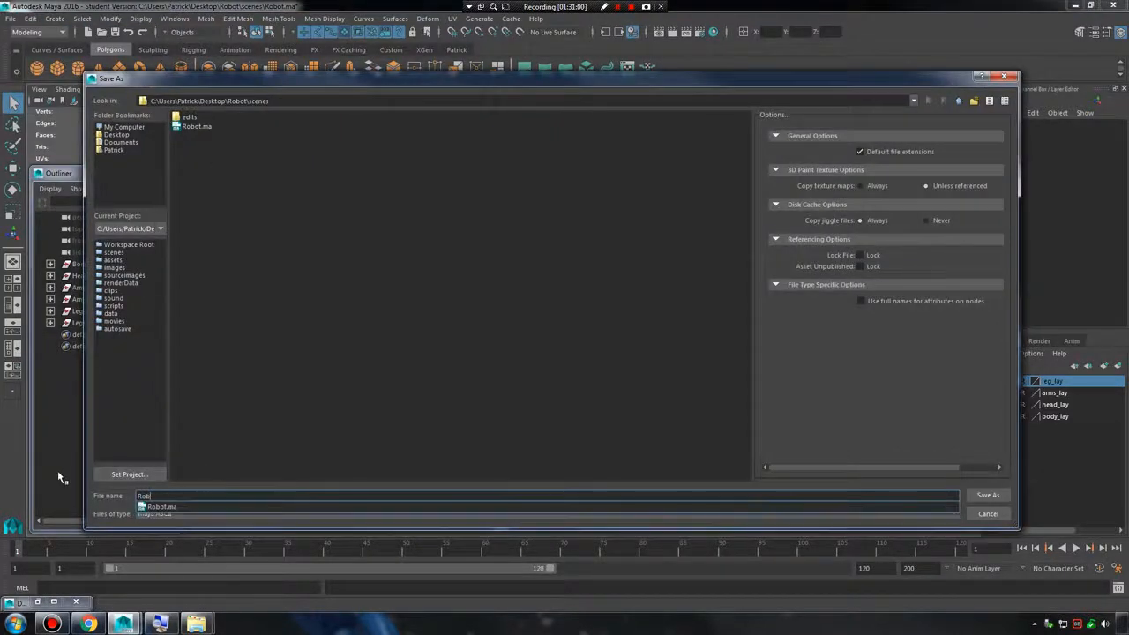
type("ot Final")
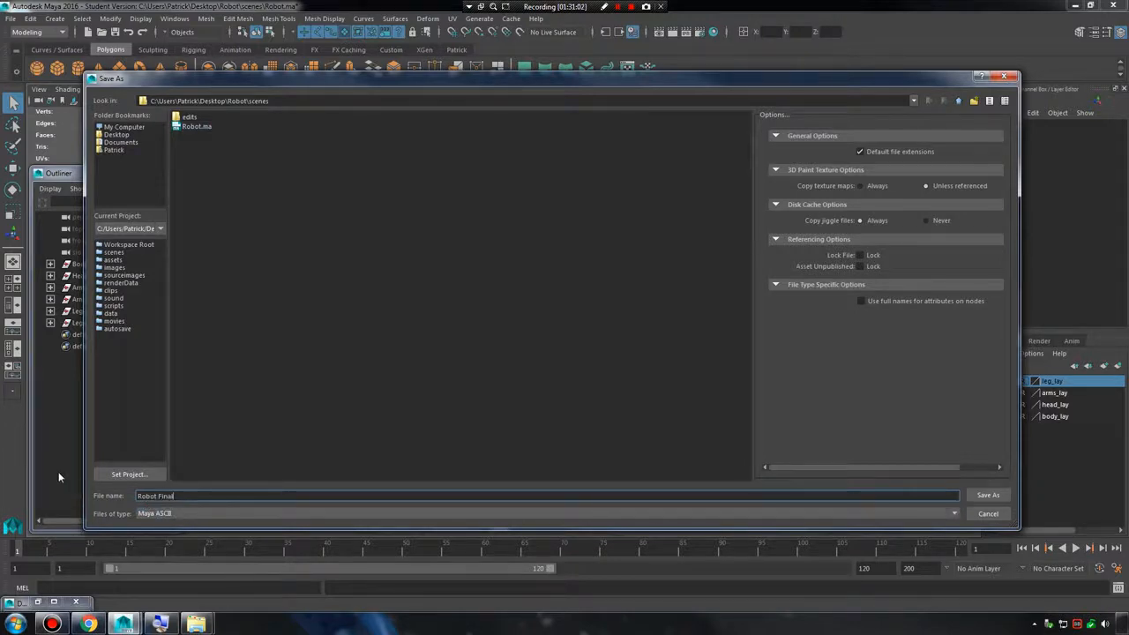
key("Return")
key("Return")
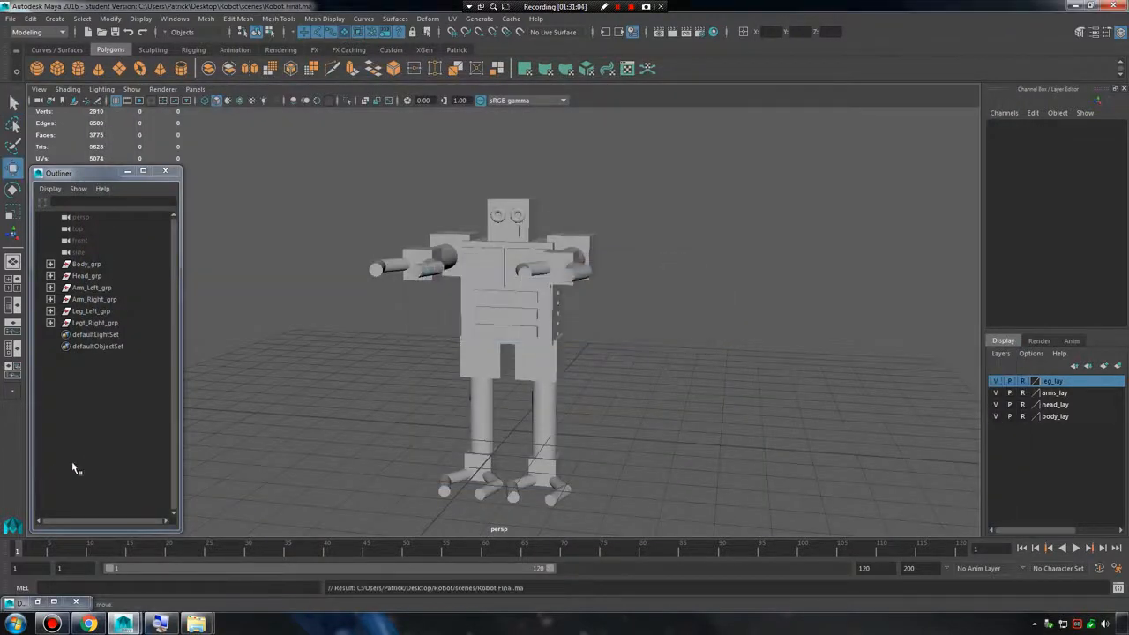
Browse the scenes folder for opening a scene and pick Robot Final.ma.
left_click(12, 19)
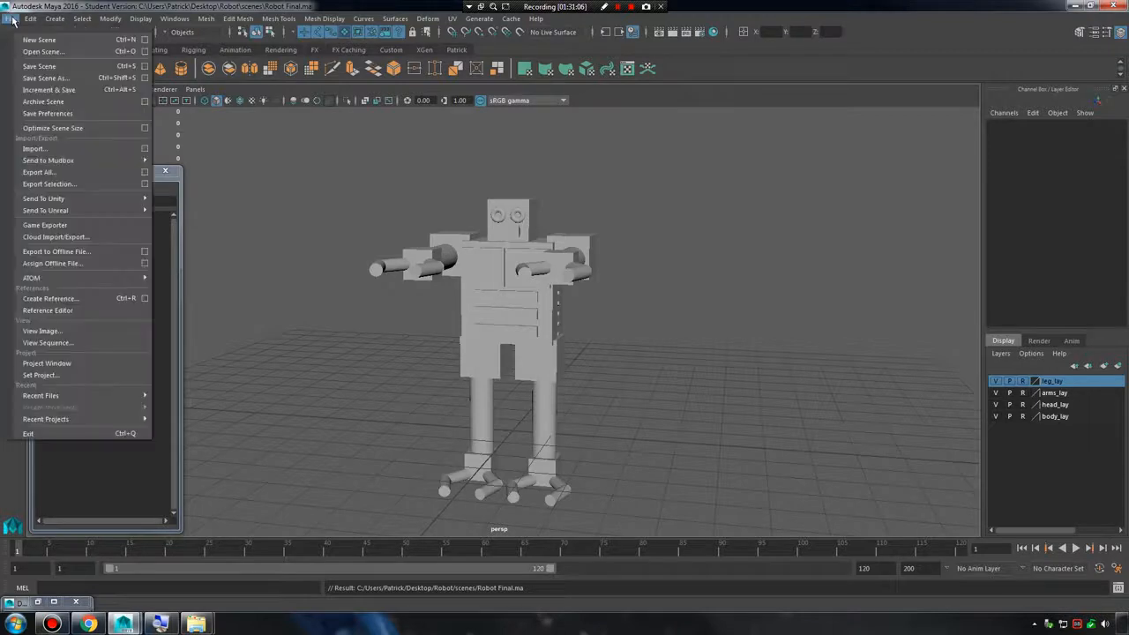
left_click(41, 51)
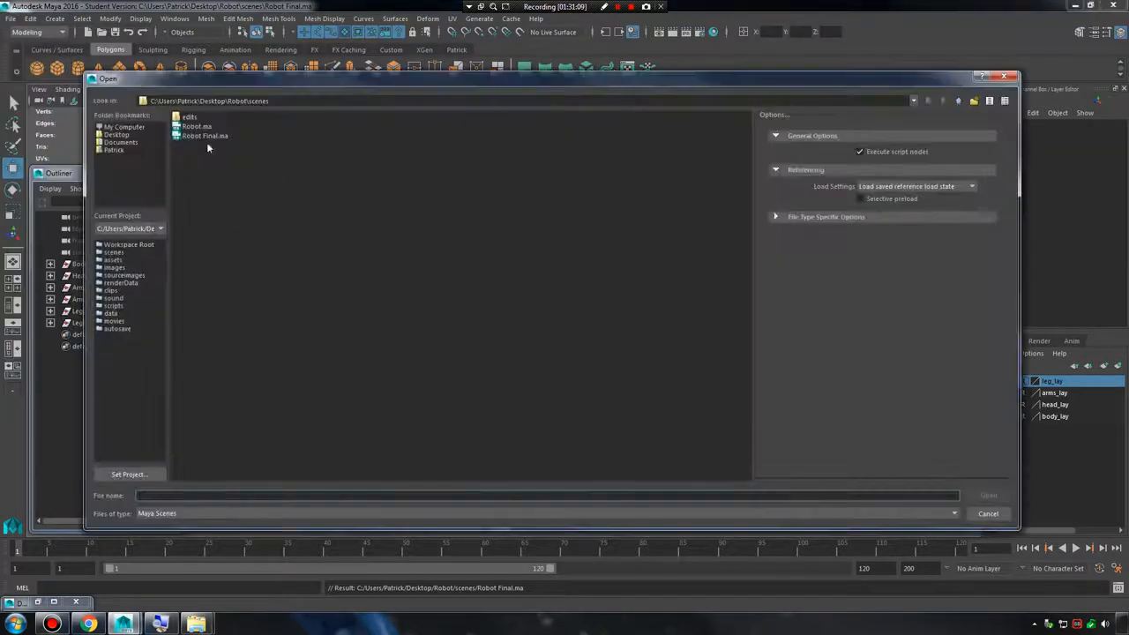
left_click(205, 136)
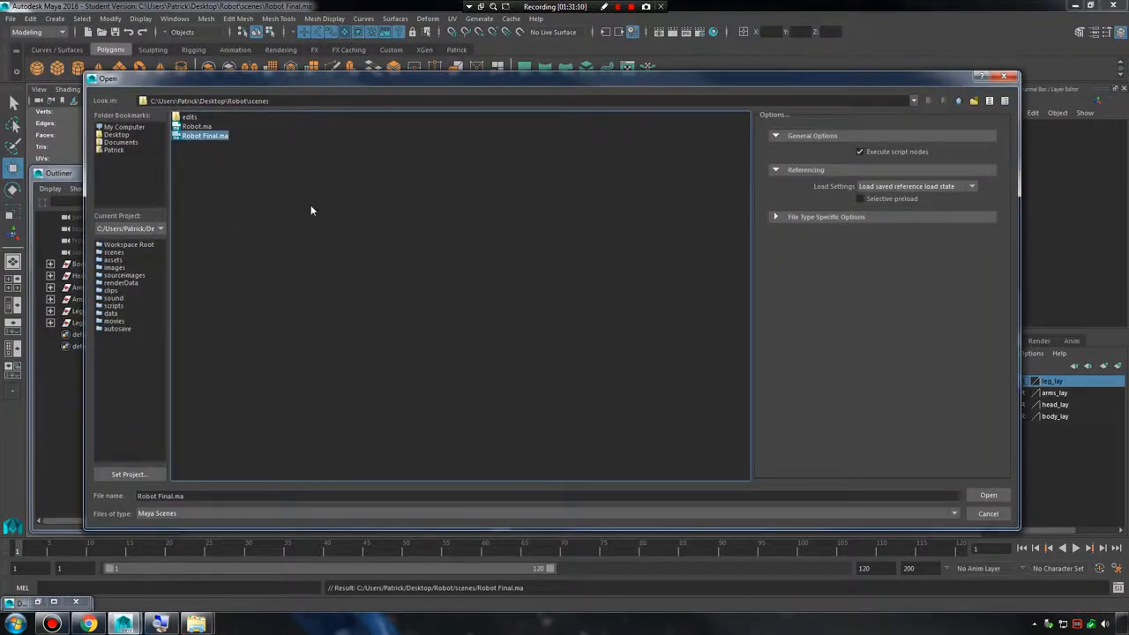
left_click(988, 495)
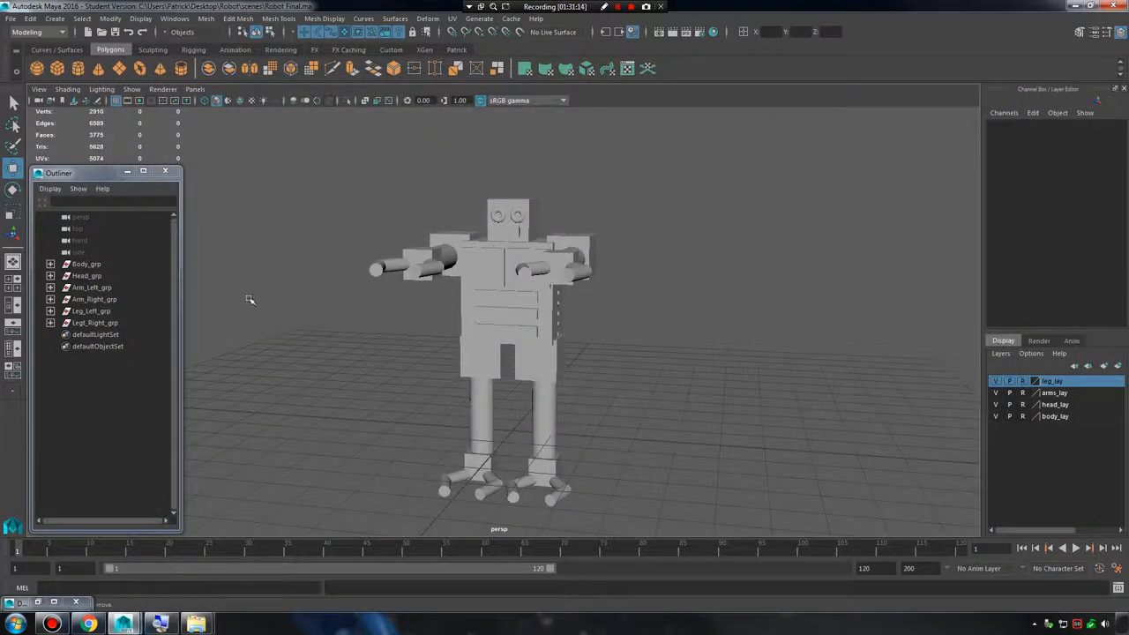
Switch the leg, arms, head and body display layers from reference to normal, and select the left leg group.
left_click_drag(336, 190, 643, 414)
left_click(1022, 392)
left_click(90, 312)
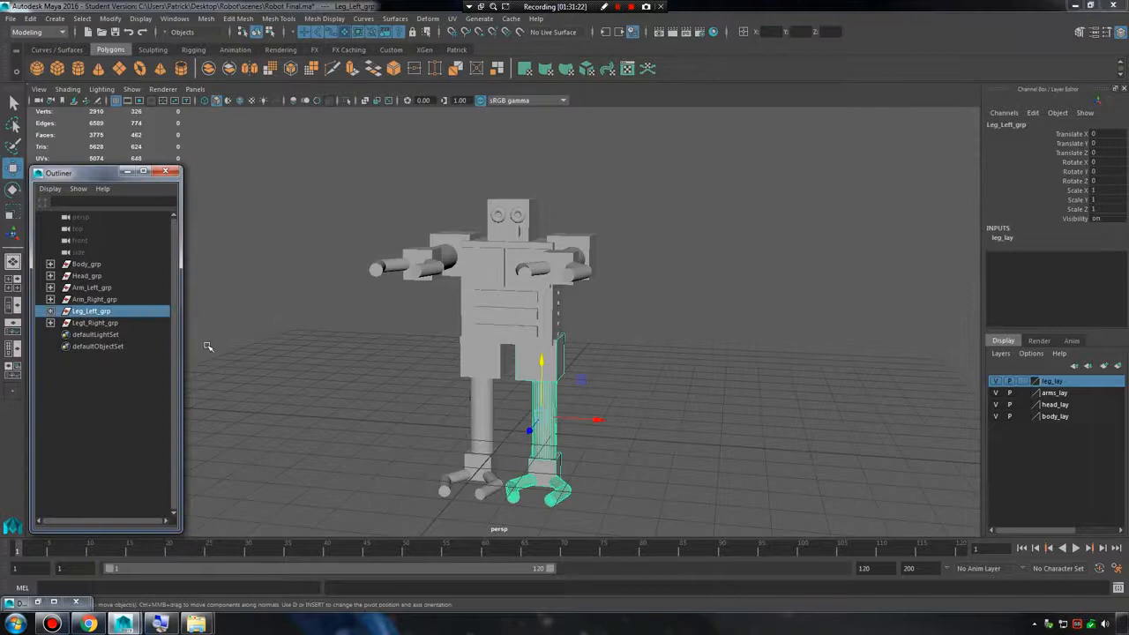
Lengthen the left leg's thigh mesh to about 1.275 in Scale Y and lower it to about -0.829 in Translate Y.
scroll(563, 407, "up", 3)
middle_click_drag(572, 419, 552, 372, "alt")
left_click(531, 365)
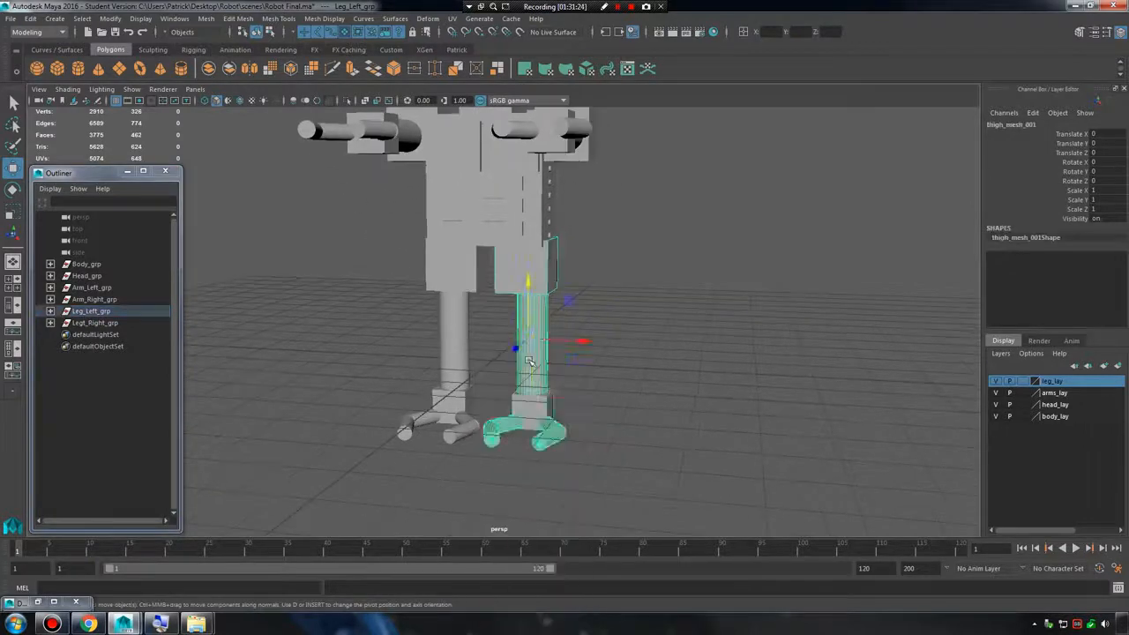
key("r")
left_click_drag(533, 341, 533, 383)
key("w")
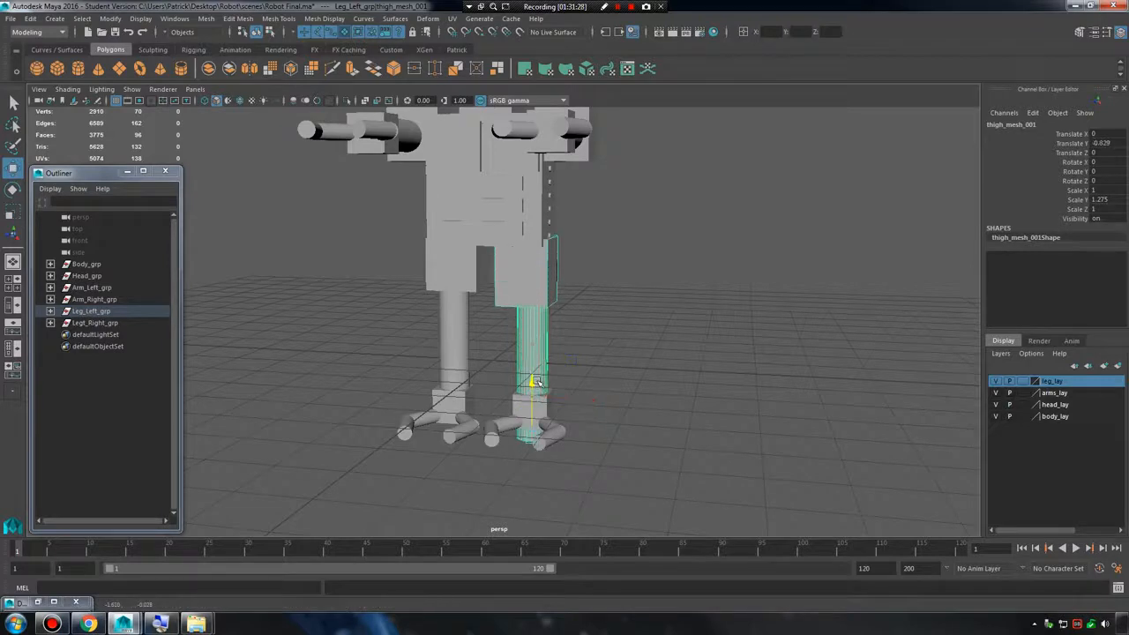
Lower the left leg's foot block and both claws by about 0.85 units in Y to meet the thigh's lower end.
left_click(50, 311)
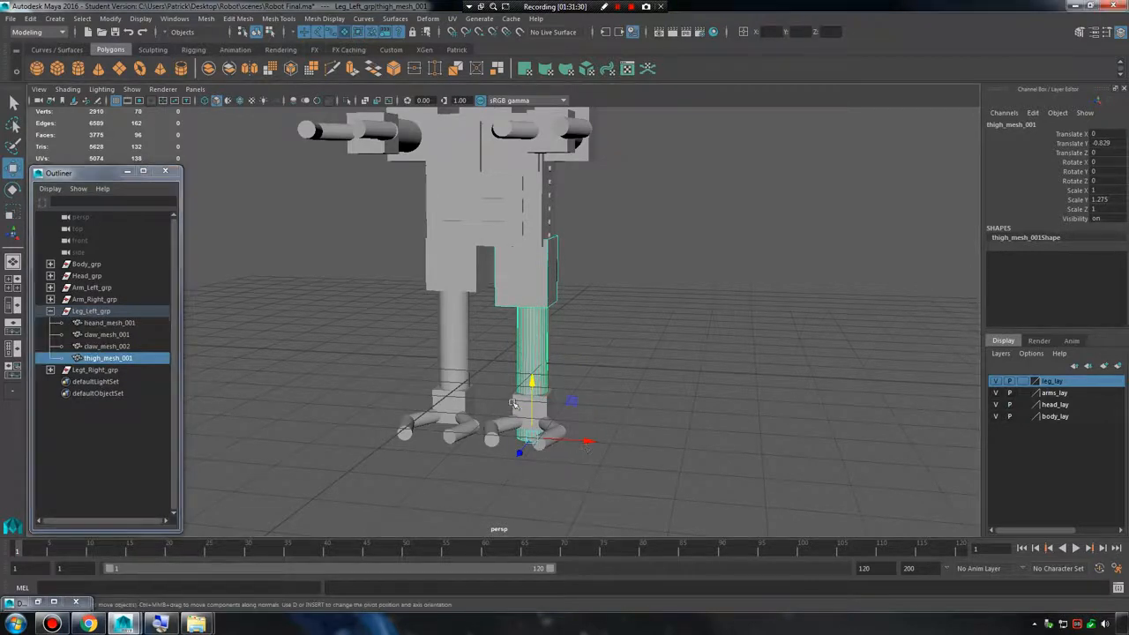
left_click(514, 411)
left_click(496, 427, "shift")
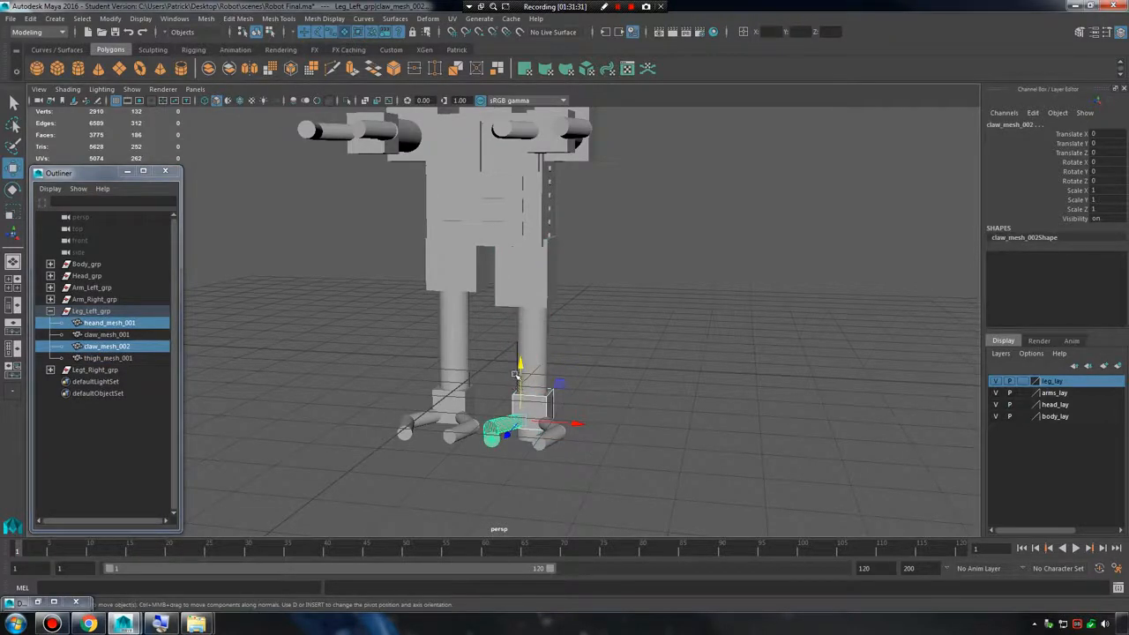
left_click(551, 433, "shift")
left_click_drag(545, 366, 549, 406)
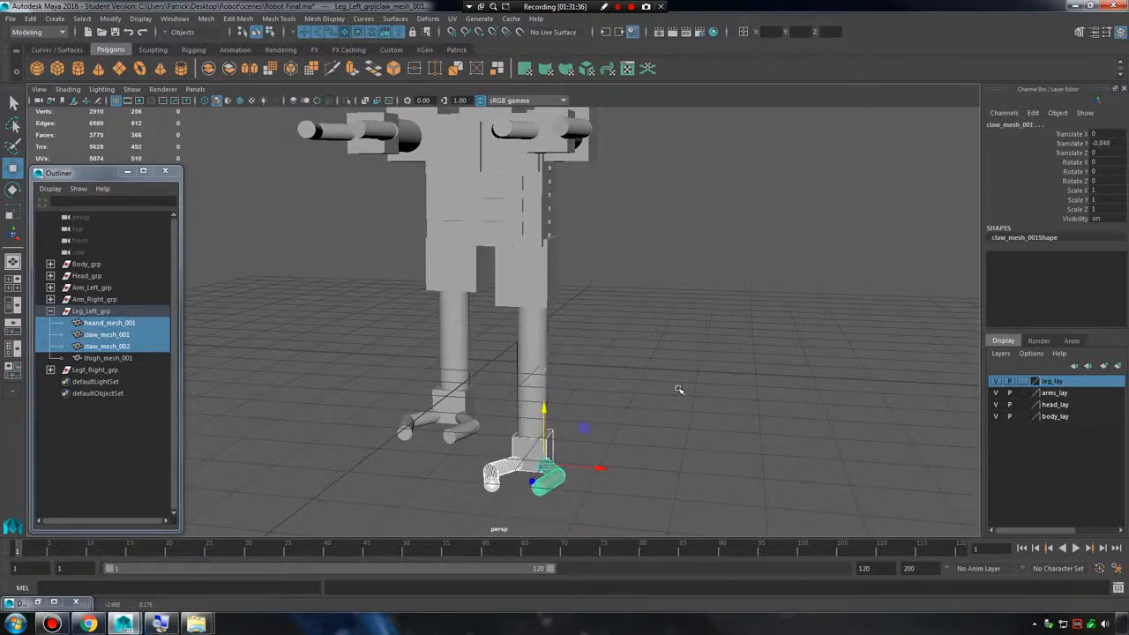
Delete the outdated Legt_Right_grp and select all four meshes of the left leg.
left_click(105, 370)
key("Delete")
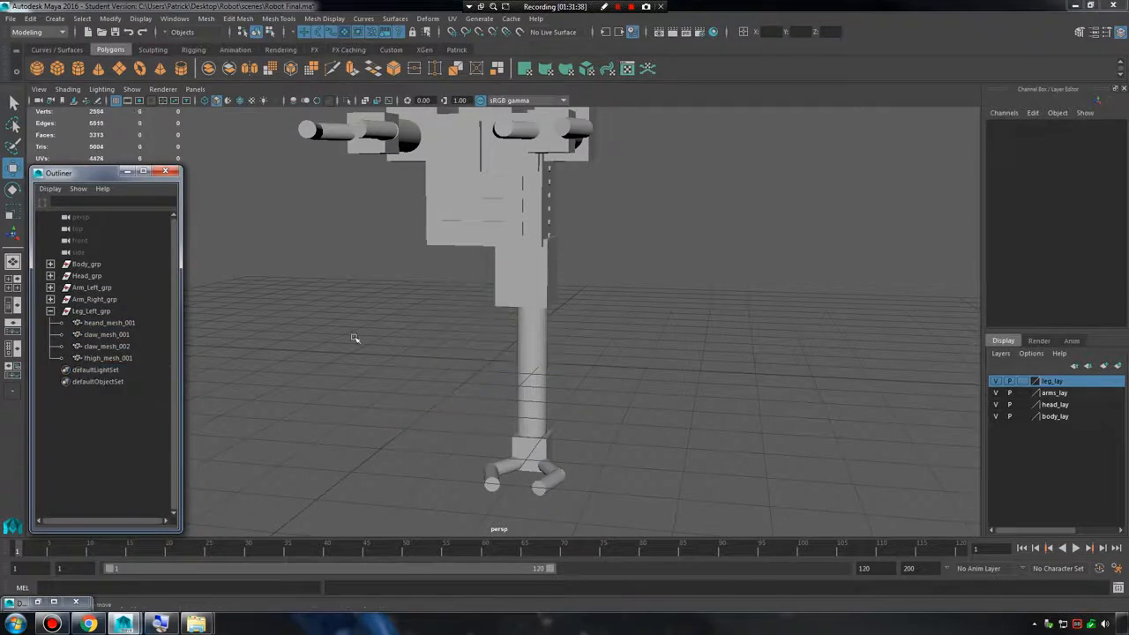
left_click_drag(396, 302, 678, 504)
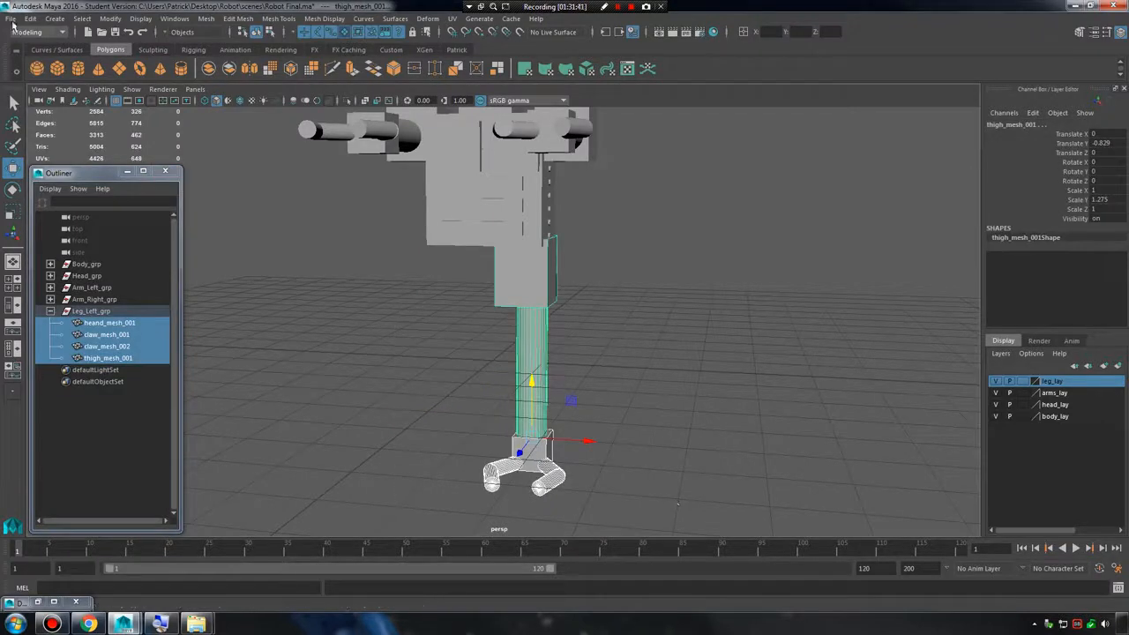
left_click_drag(383, 223, 408, 276, "alt")
Save the scene as an incremented version, accepting the student version notice.
left_click(10, 18)
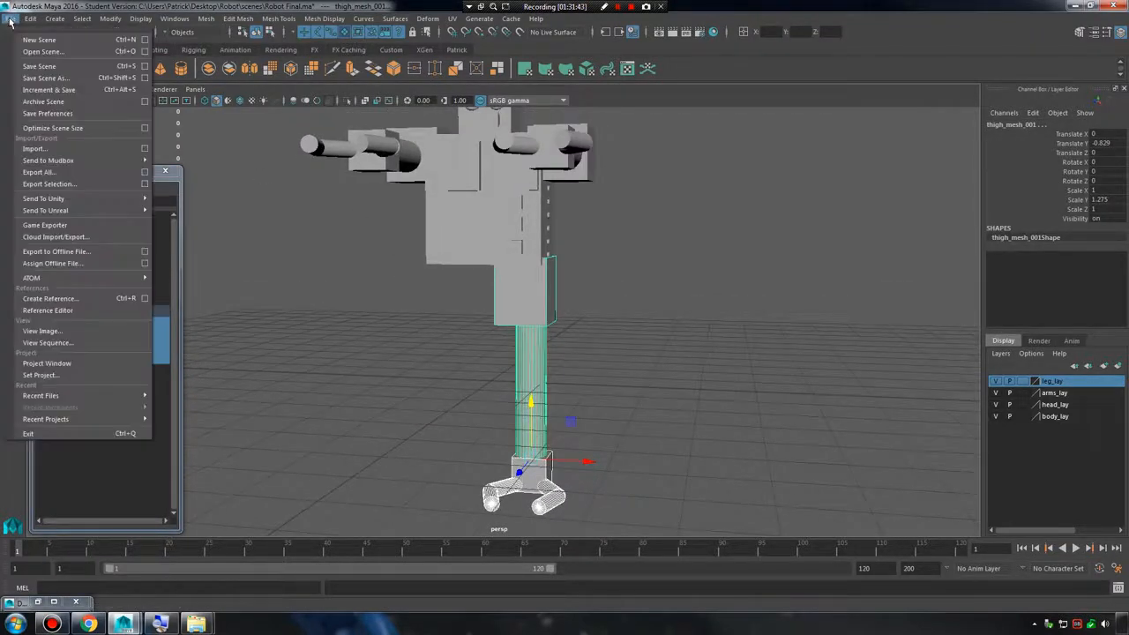
left_click(72, 97)
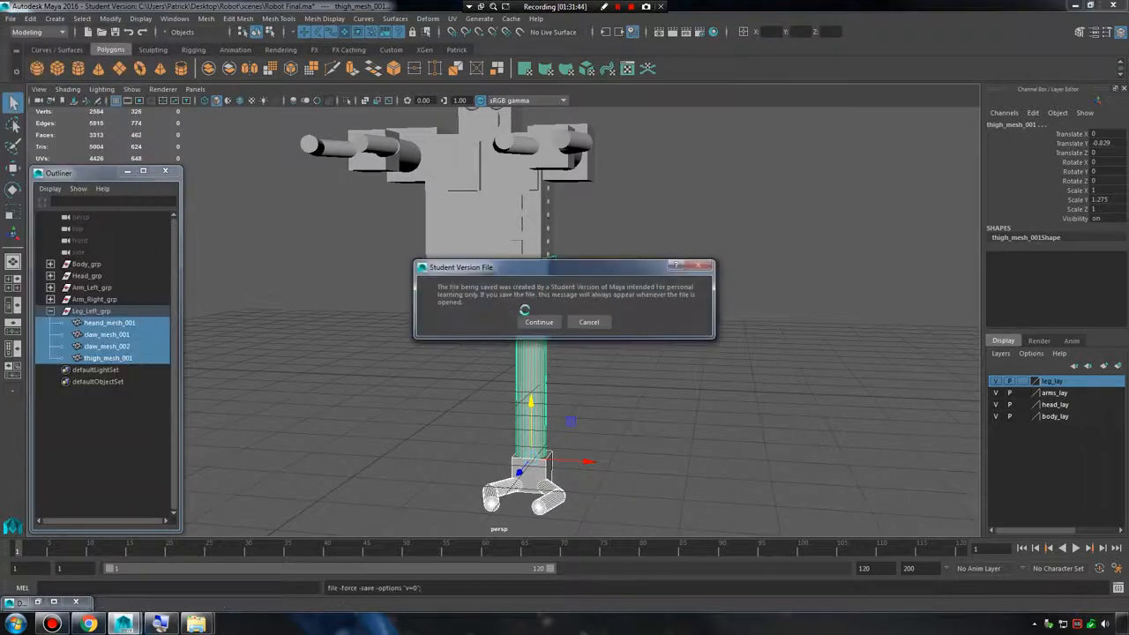
left_click(537, 320)
Freeze the transformations of the left leg's foot, claw and thigh meshes.
left_click_drag(549, 335, 597, 367, "alt")
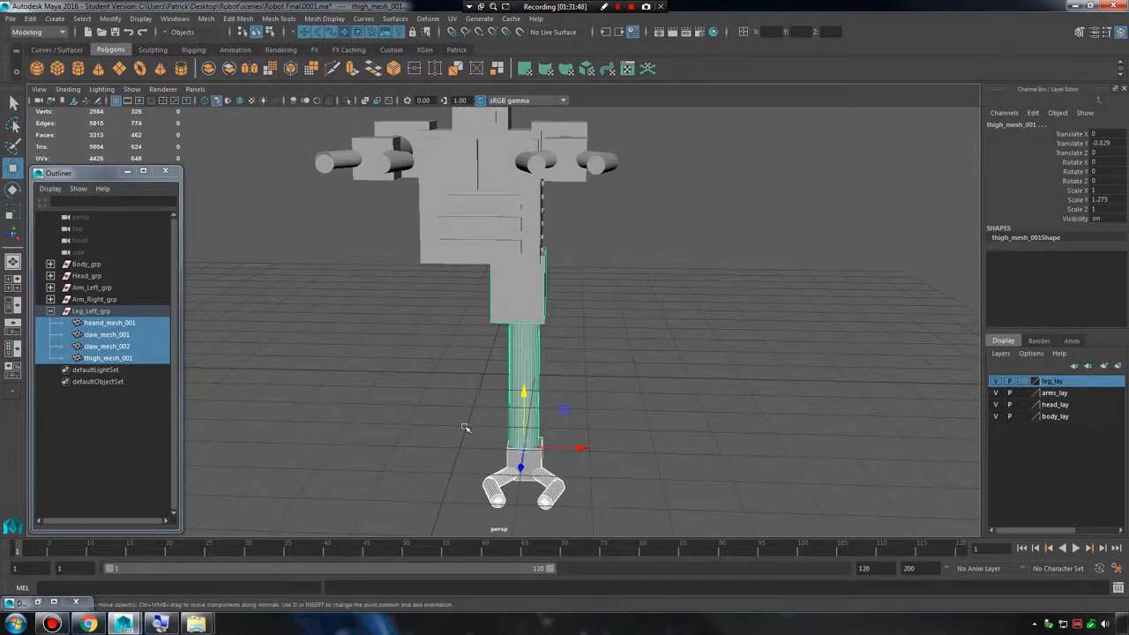
left_click(57, 20)
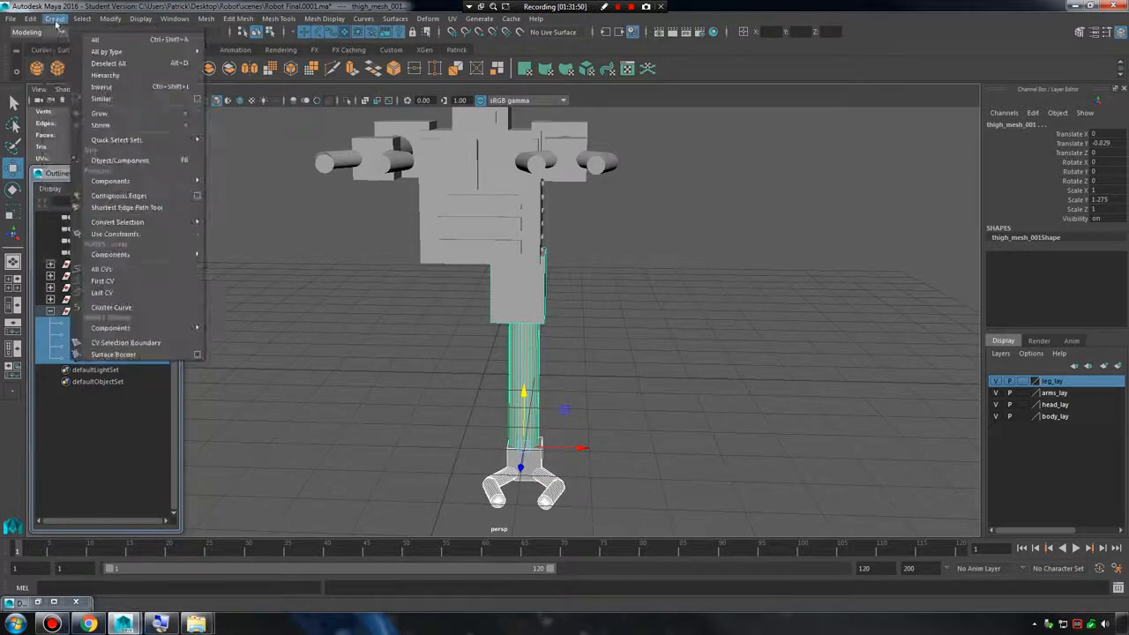
mouse_move(102, 19)
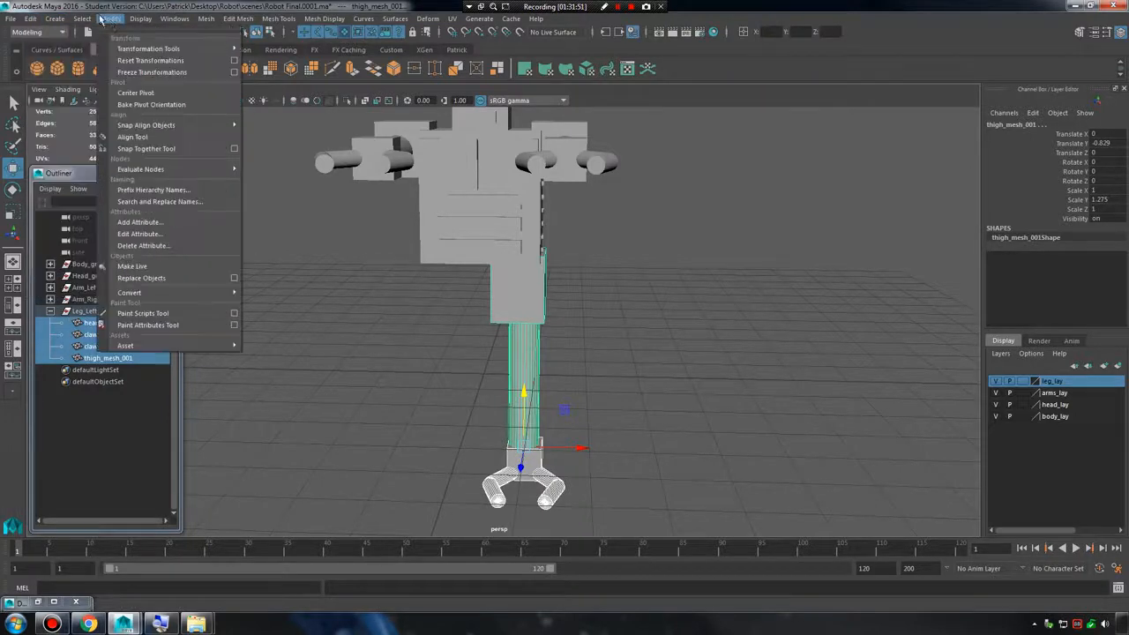
left_click(148, 73)
Duplicate Leg_Left_grp and reset the copy's transformations to return its pivot to the world origin.
left_click(97, 310)
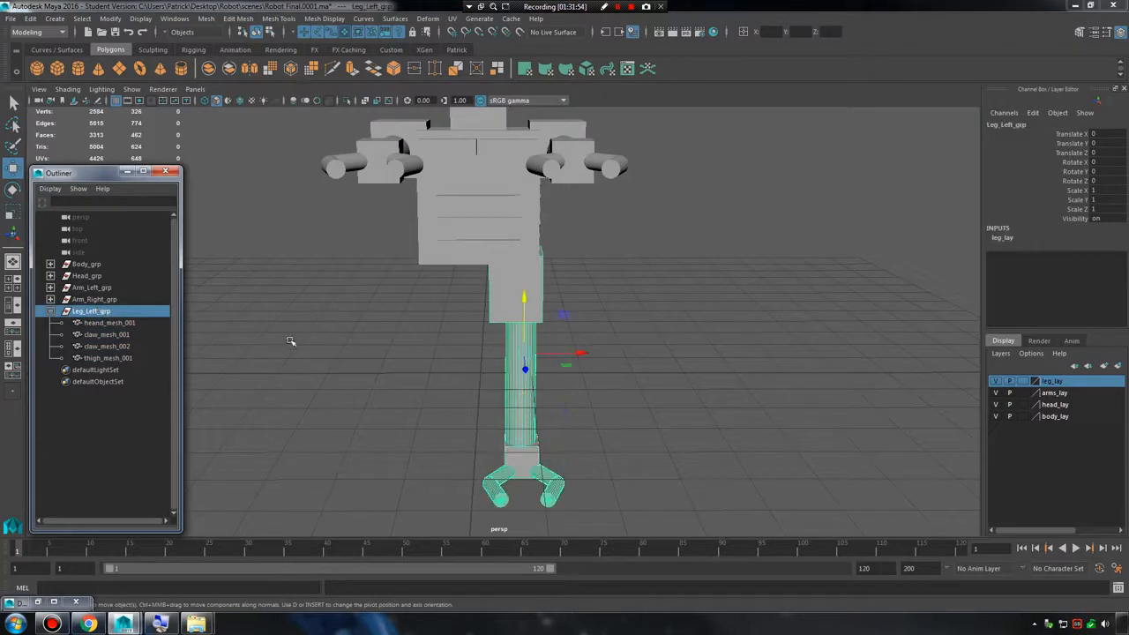
key("ctrl+d")
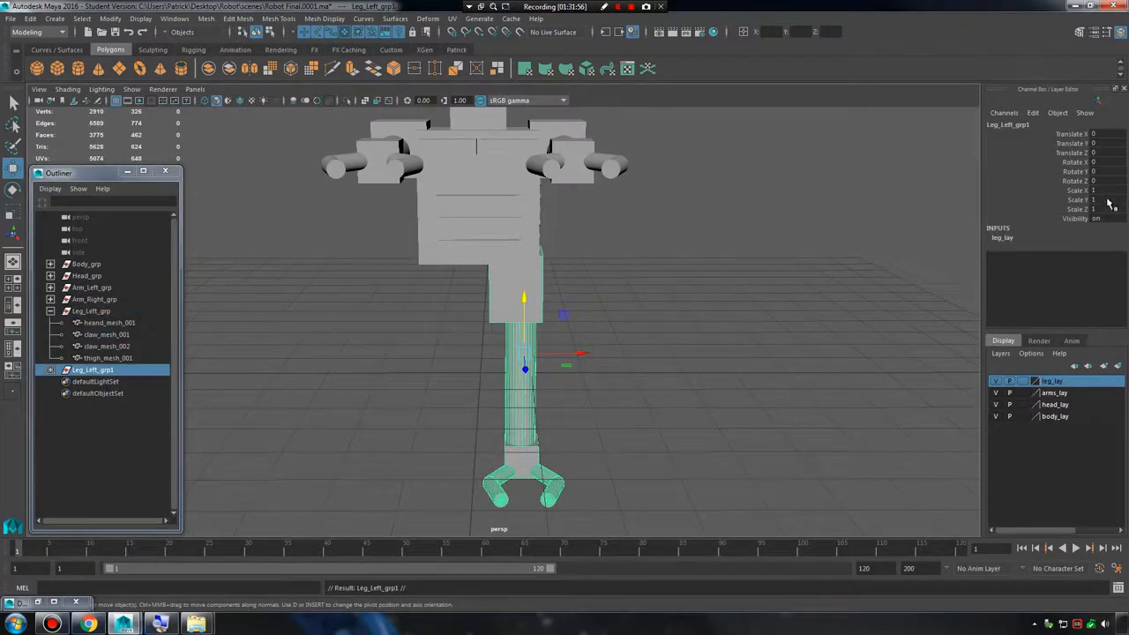
left_click(110, 19)
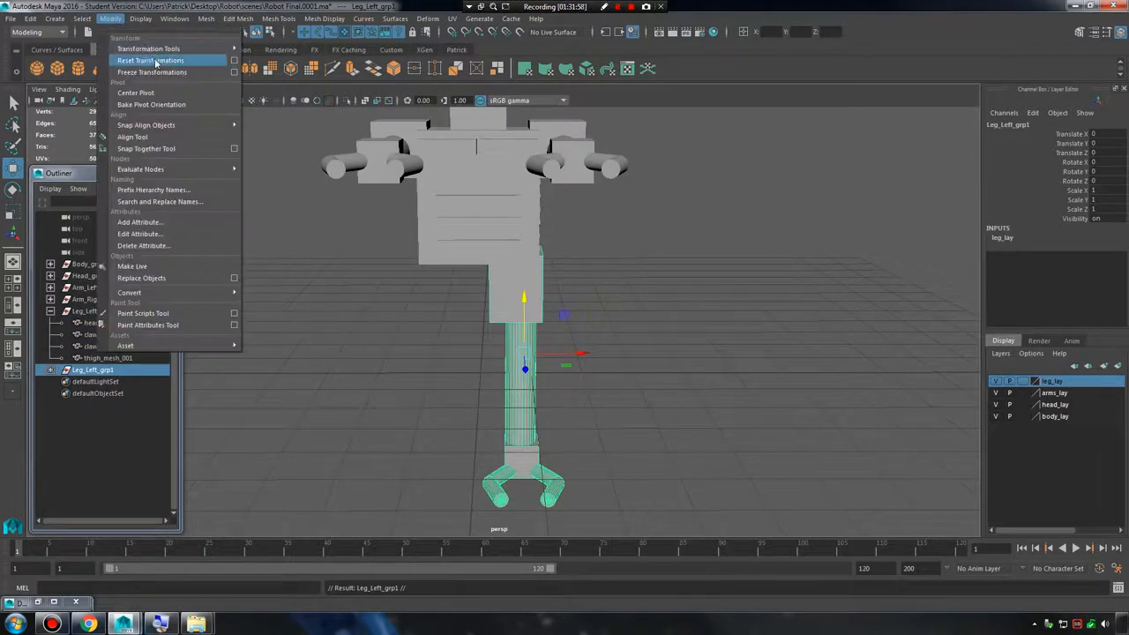
left_click(156, 61)
Mirror the new leg copy to the body's opposite side by setting its Scale X to -1.
double_click(1107, 190)
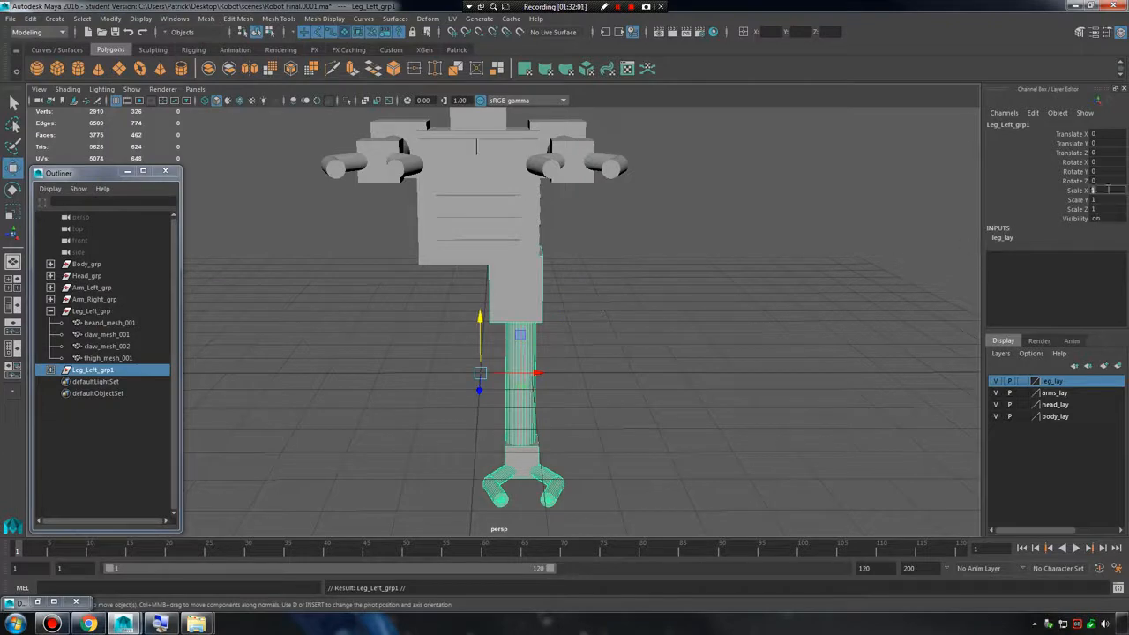
type("-1")
key("Return")
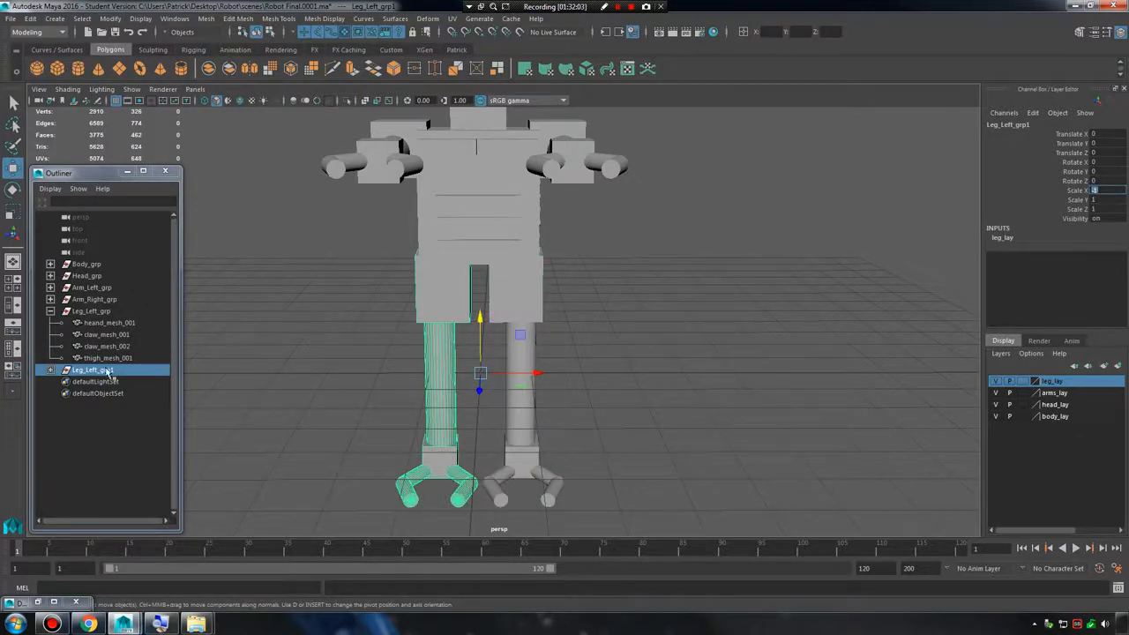
Rename the mirrored leg group Leg_Left_grp1 as Leg_Right_grp.
double_click(97, 370)
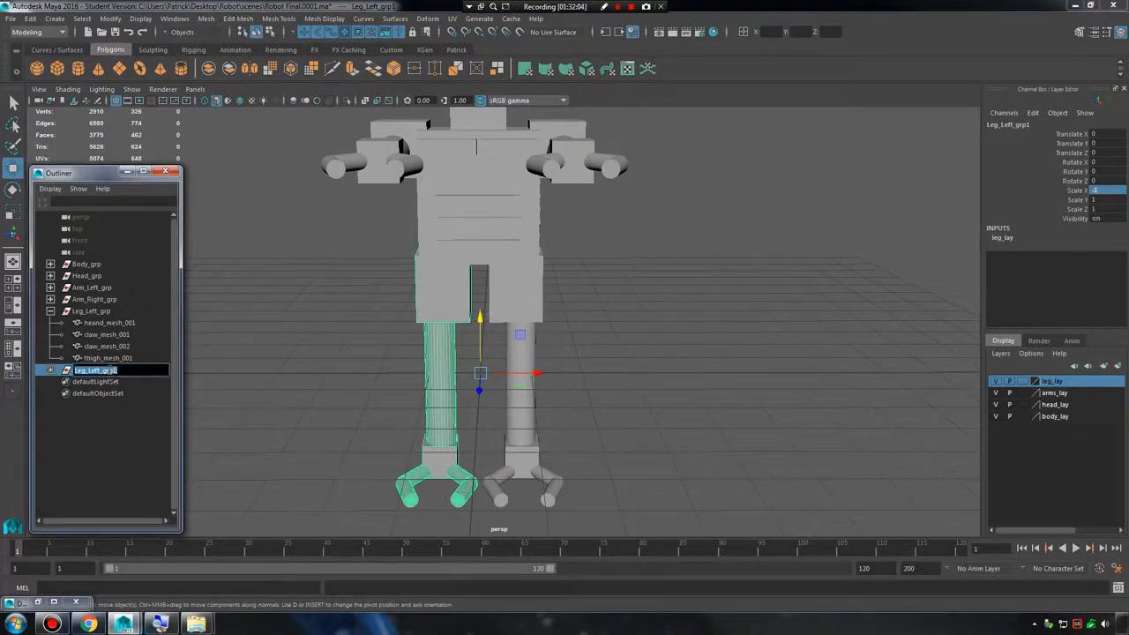
type("le")
key("Return")
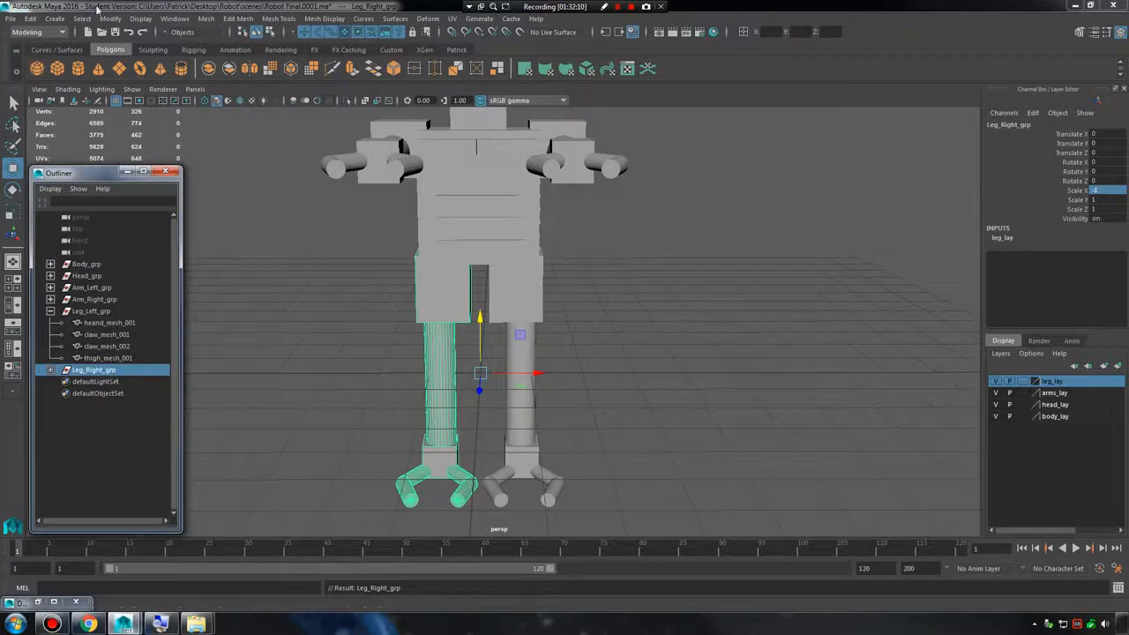
Save the scene as a new incremental version, clear the selection and close the Outliner.
left_click(10, 19)
left_click(76, 90)
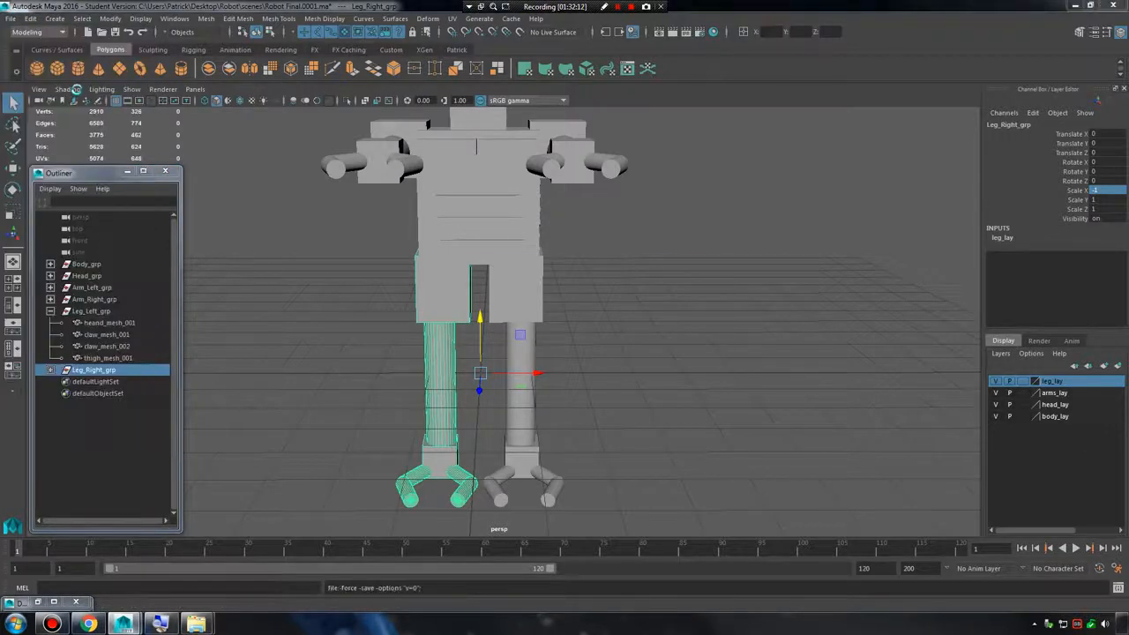
left_click(539, 321)
left_click_drag(567, 320, 597, 323, "alt")
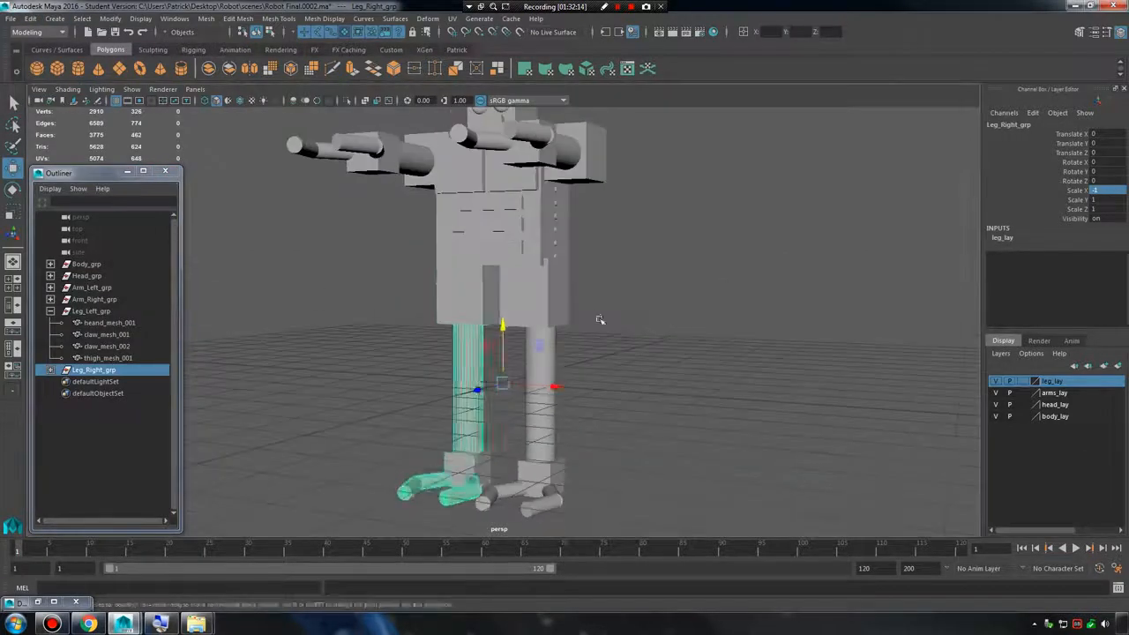
left_click(597, 322)
left_click(165, 172)
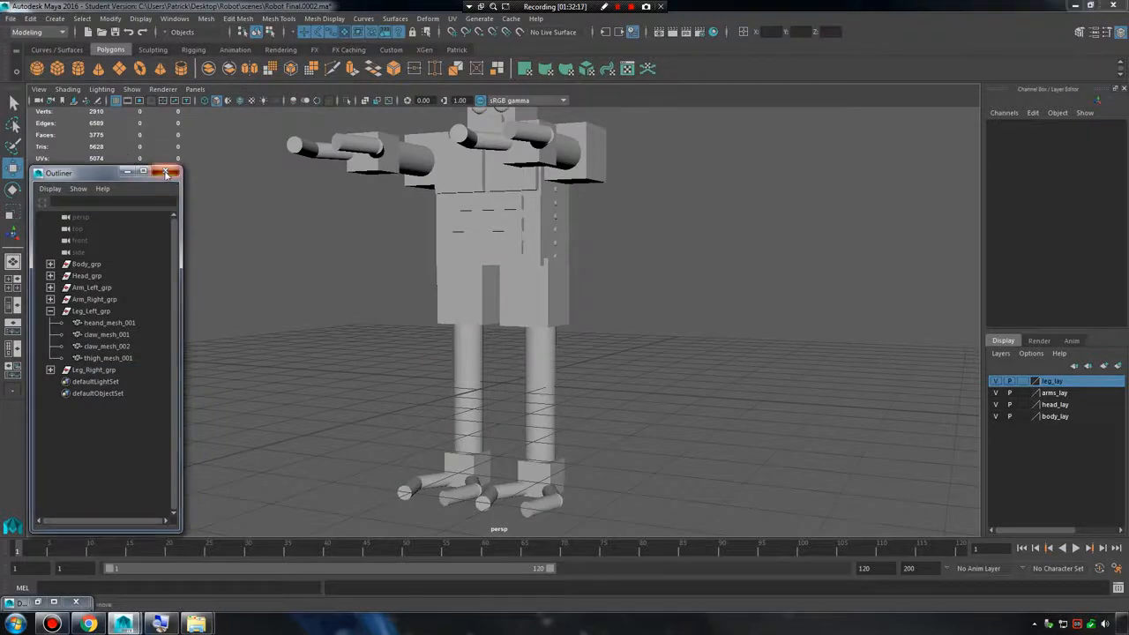
Save the scene under the name Robot Final.ma in the project's scenes folder, replacing the existing file.
scroll(379, 226, "down", 4)
left_click_drag(379, 226, 439, 237, "alt")
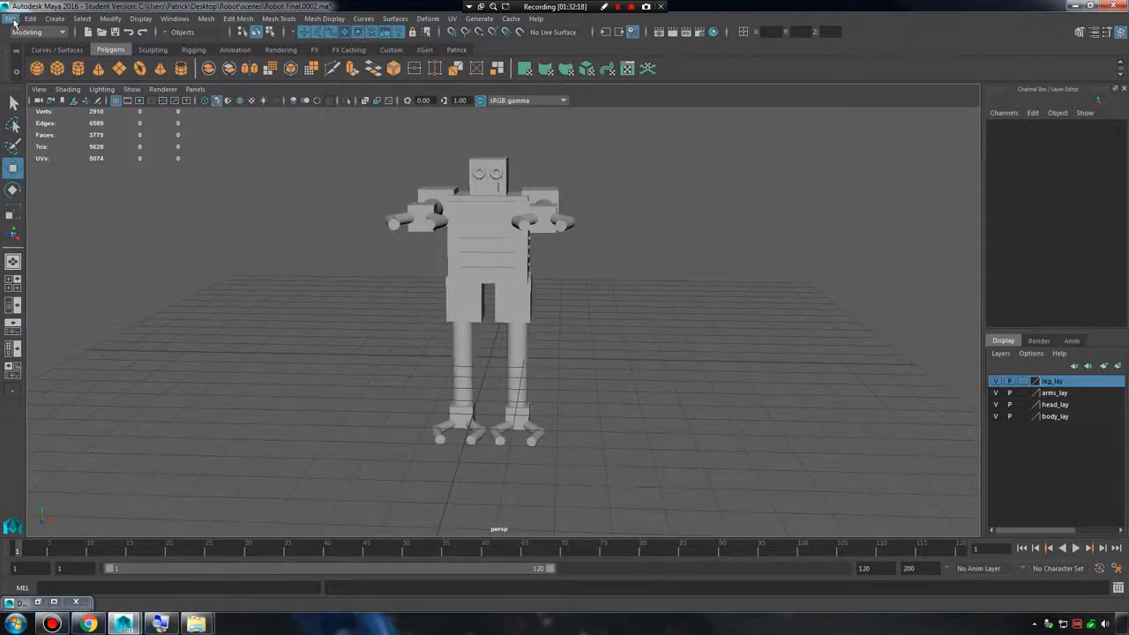
left_click(10, 17)
left_click(46, 78)
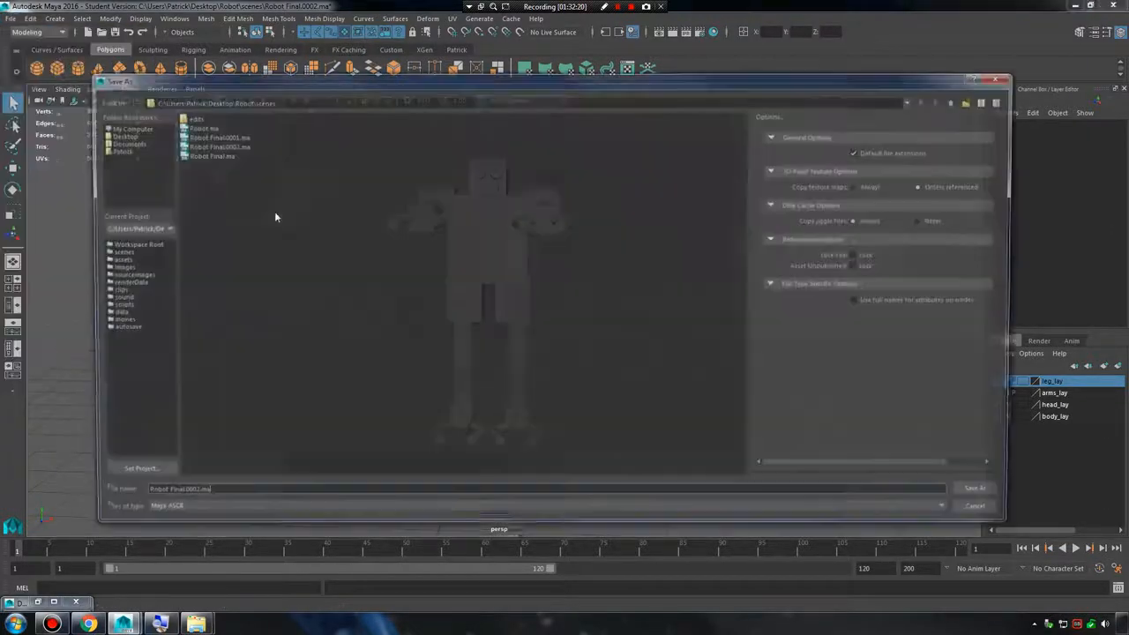
left_click(211, 155)
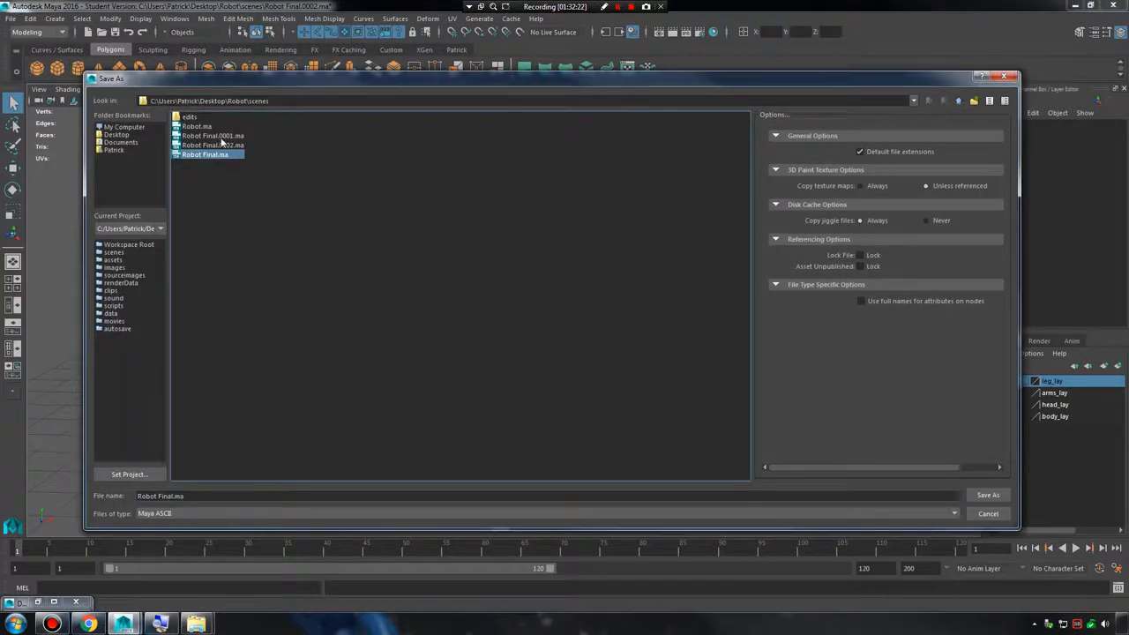
left_click(225, 146)
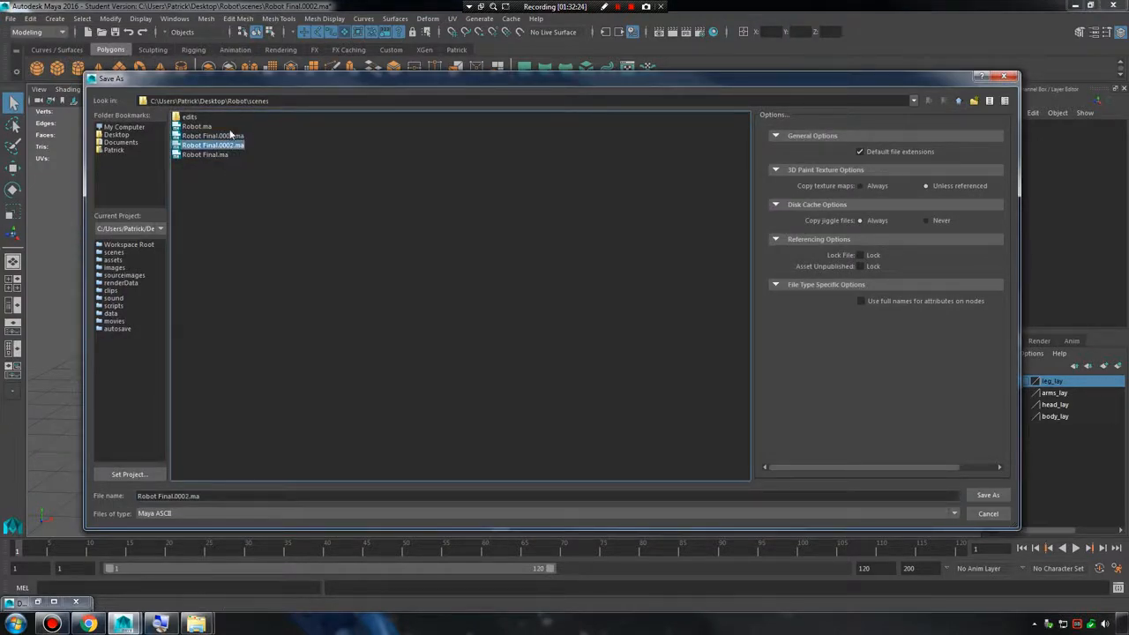
left_click(231, 137)
left_click(233, 144)
left_click(233, 137)
left_click(239, 144)
left_click(221, 156)
left_click(987, 494)
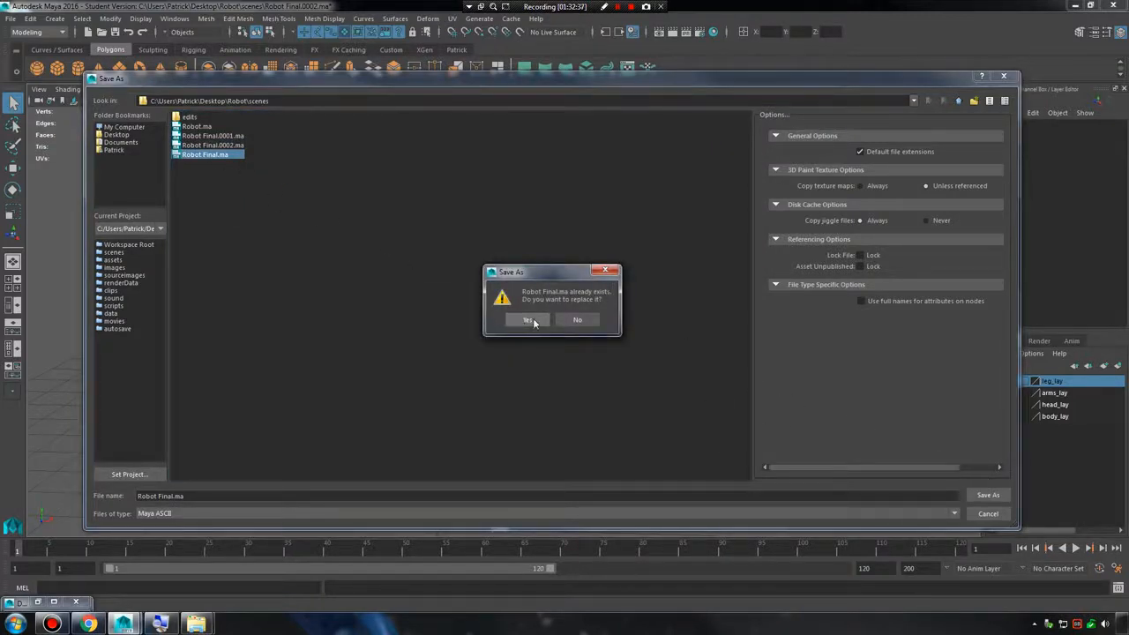
left_click(527, 320)
left_click(537, 321)
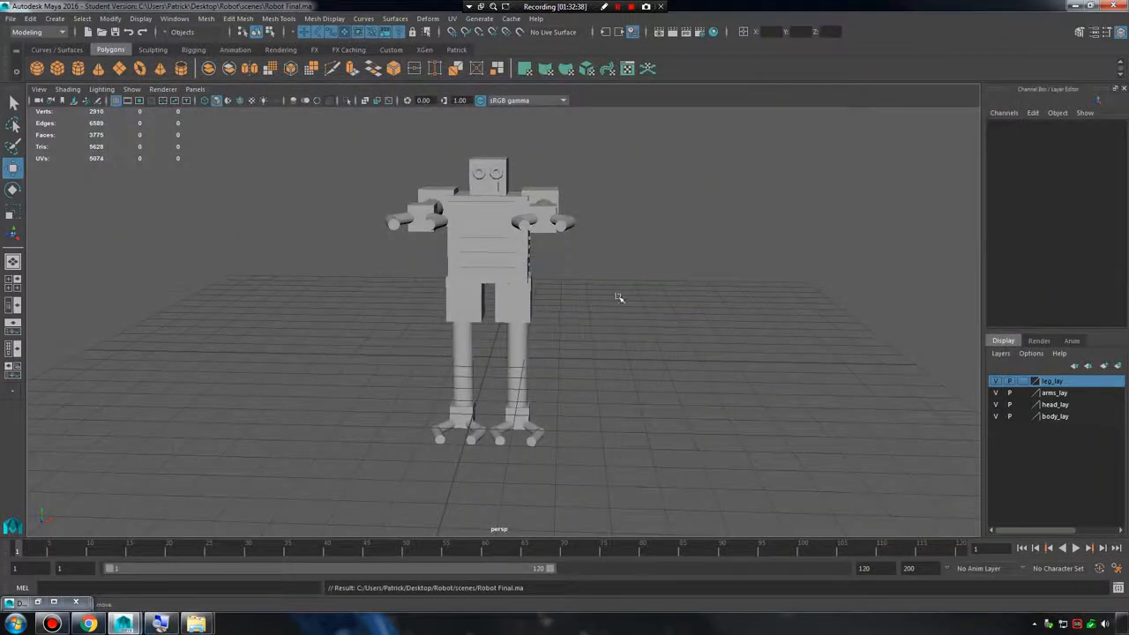
left_click_drag(370, 162, 663, 420)
left_click(667, 305)
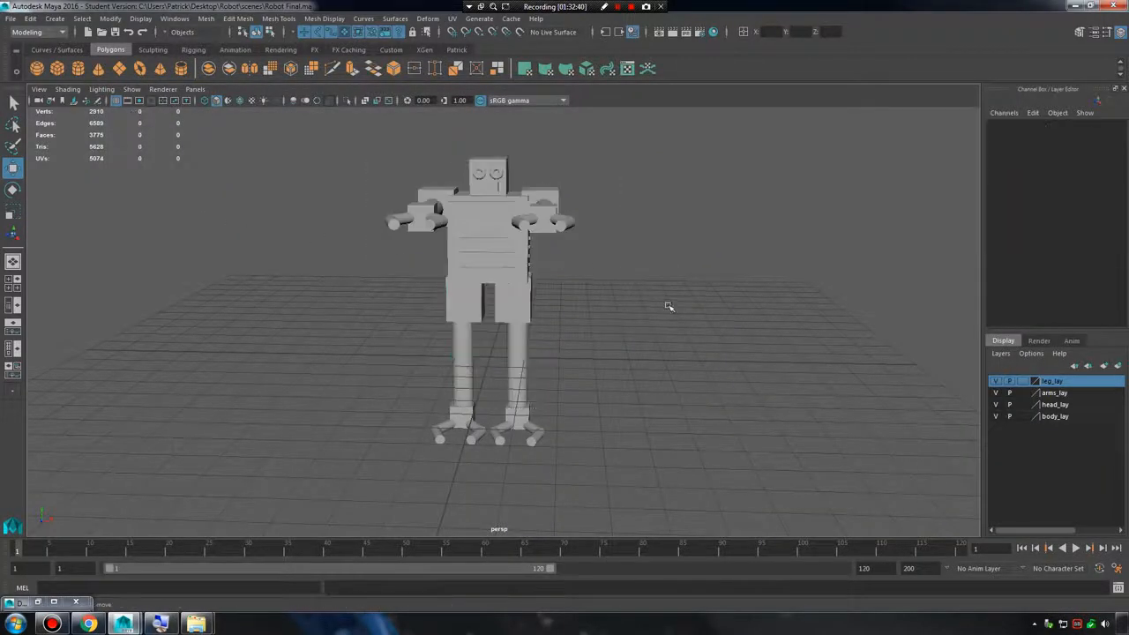
left_click_drag(342, 125, 688, 454)
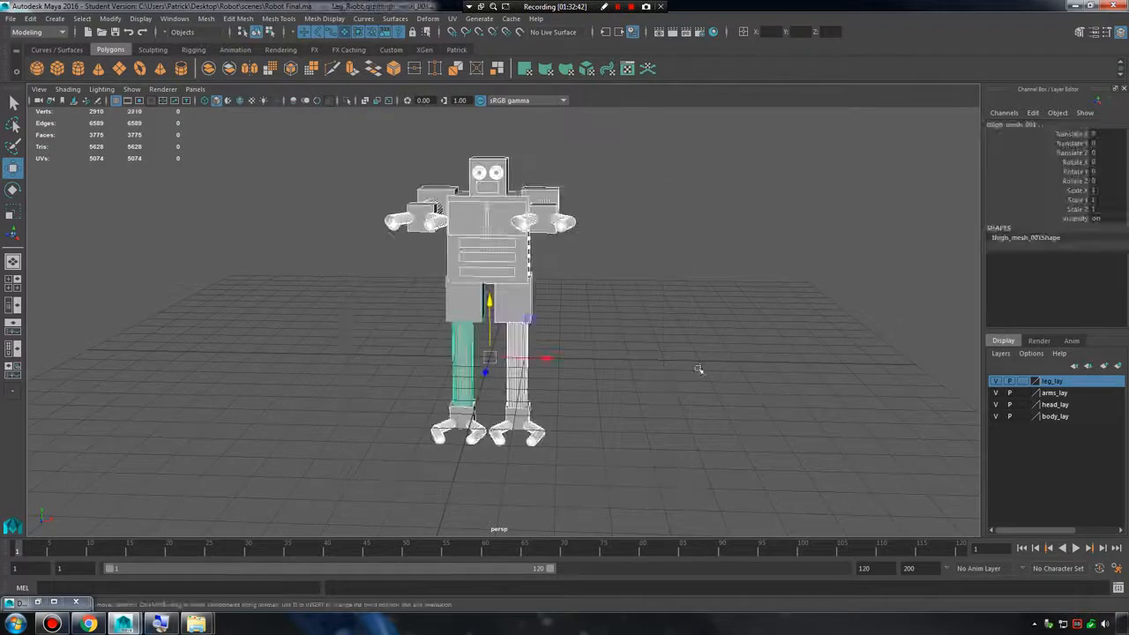
left_click(710, 370)
middle_click_drag(688, 263, 700, 305, "alt")
left_click_drag(773, 319, 748, 294, "alt")
right_click_drag(748, 295, 644, 291, "alt")
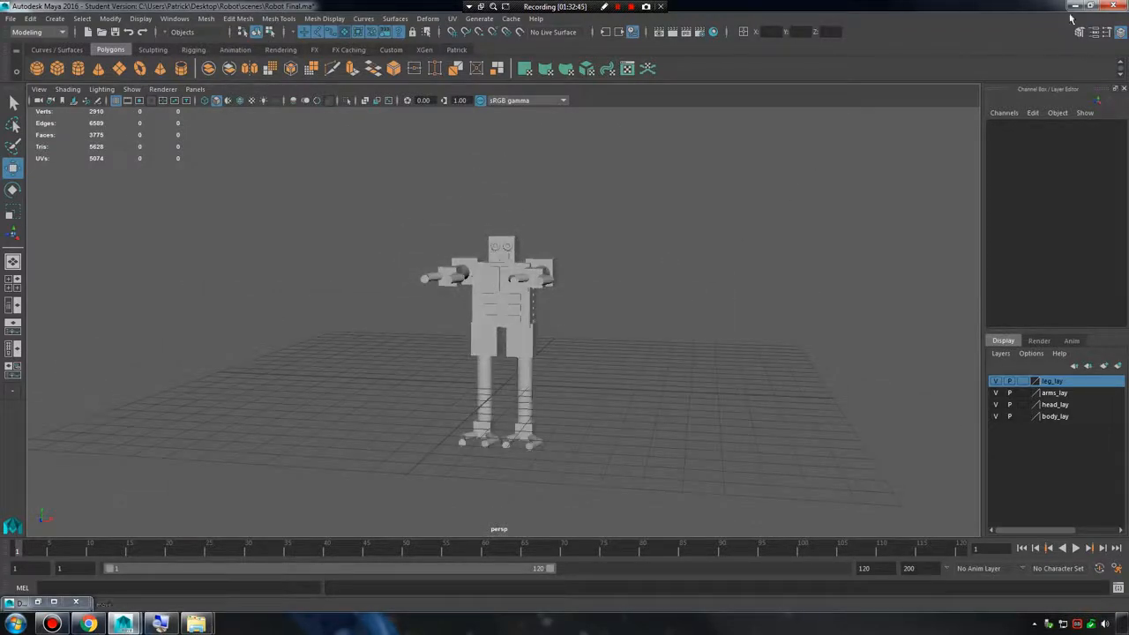
left_click(10, 18)
left_click(50, 46)
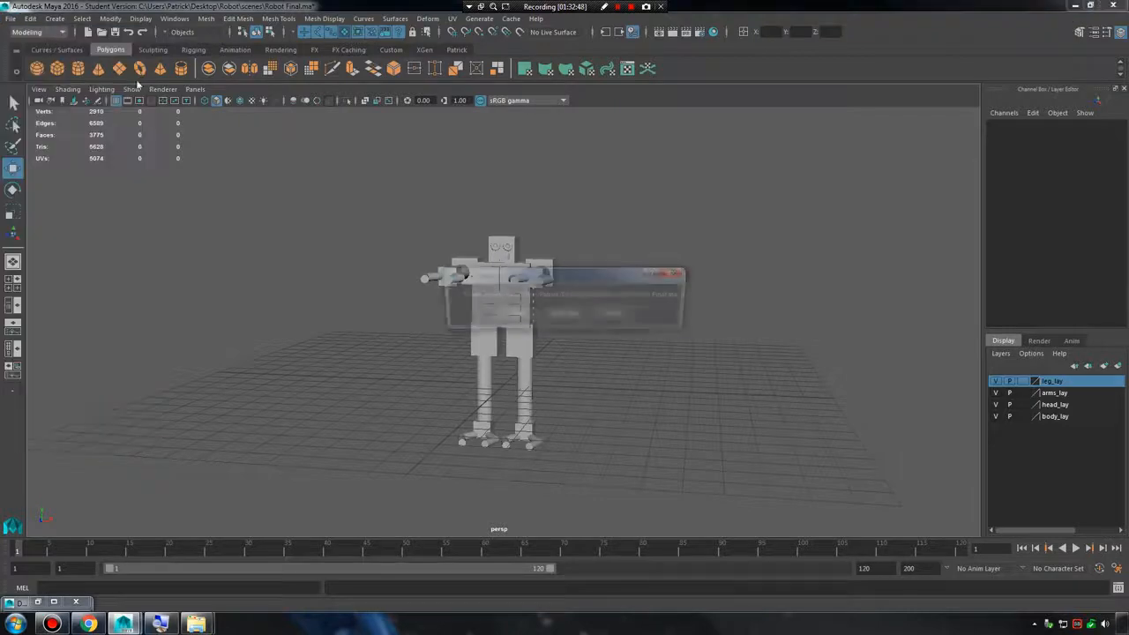
left_click(617, 314)
Minimize Maya and open the Robot project folder from the Desktop in the file browser.
left_click(1070, 7)
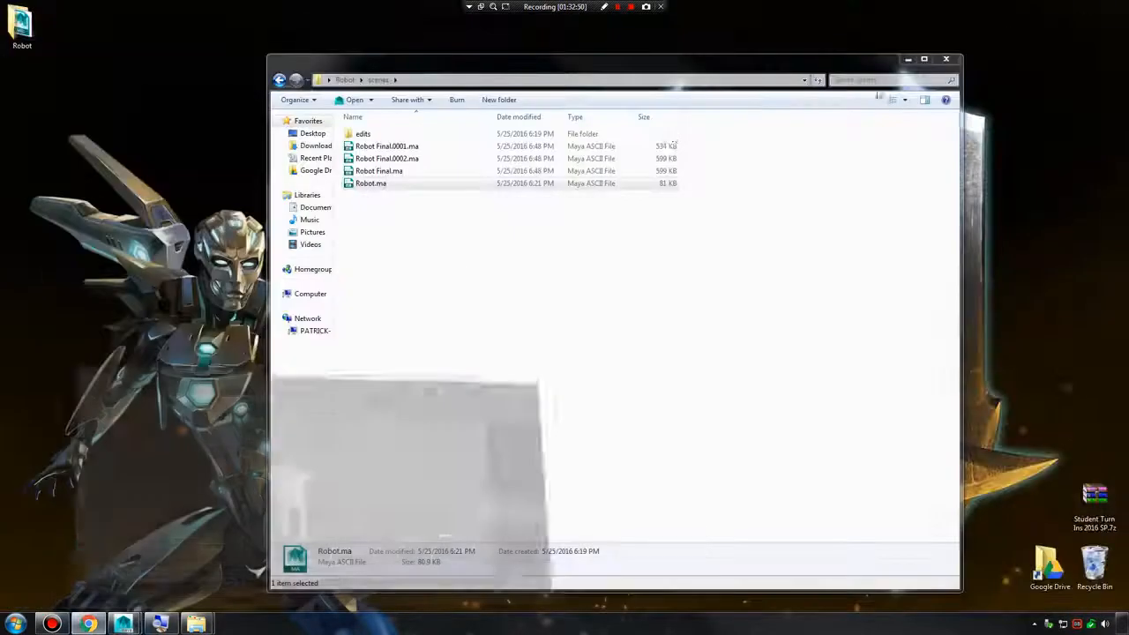
left_click_drag(399, 67, 228, 32)
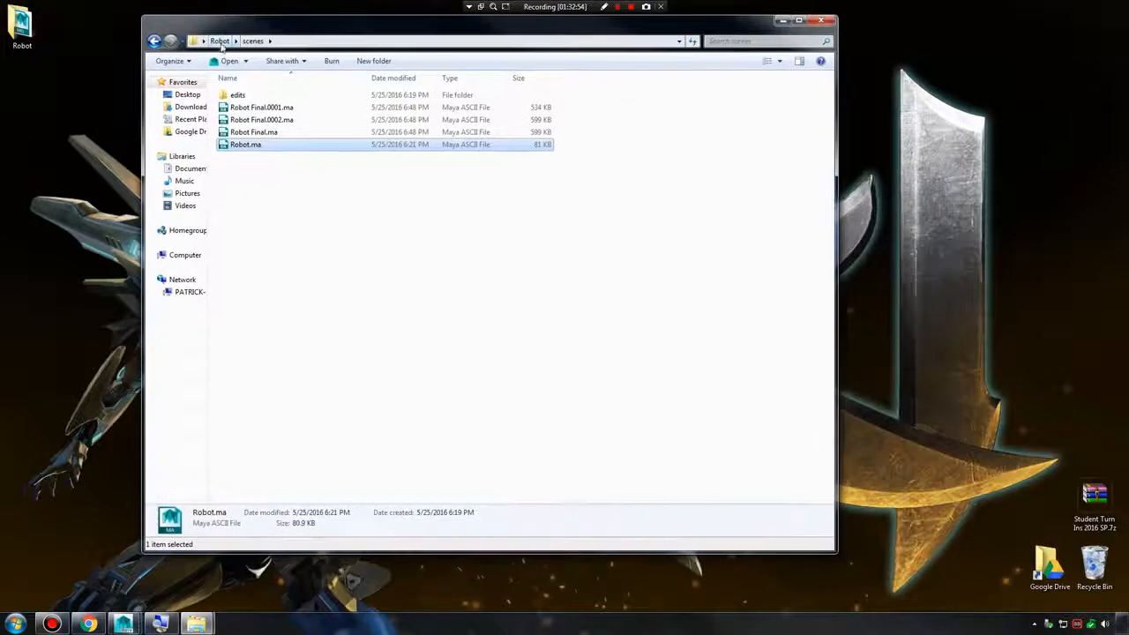
left_click(217, 42)
left_click(187, 95)
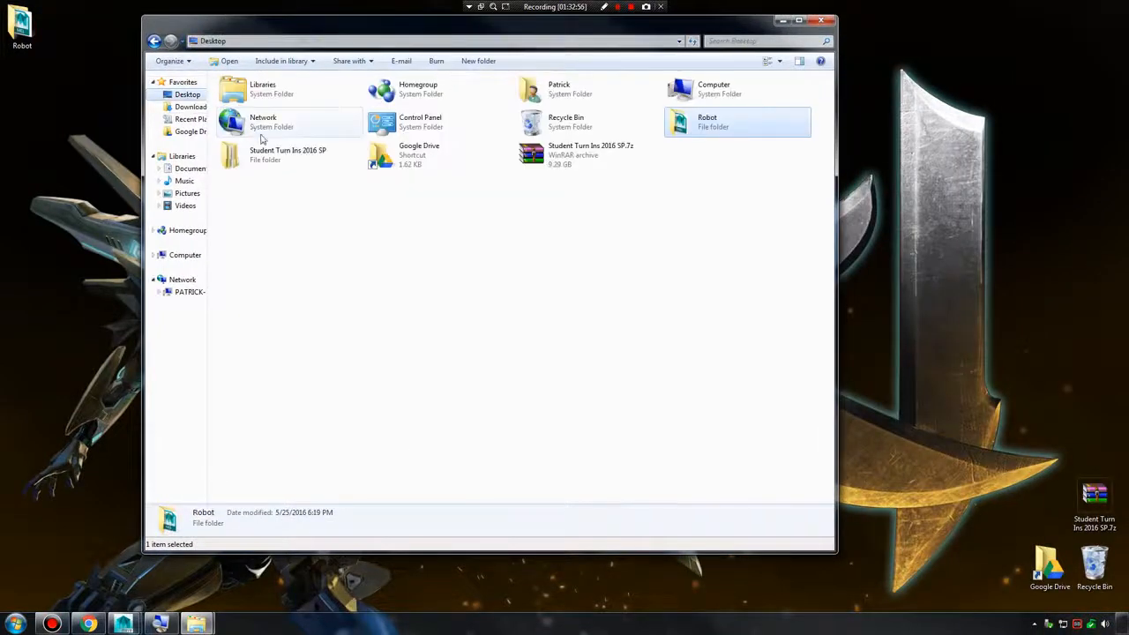
double_click(703, 124)
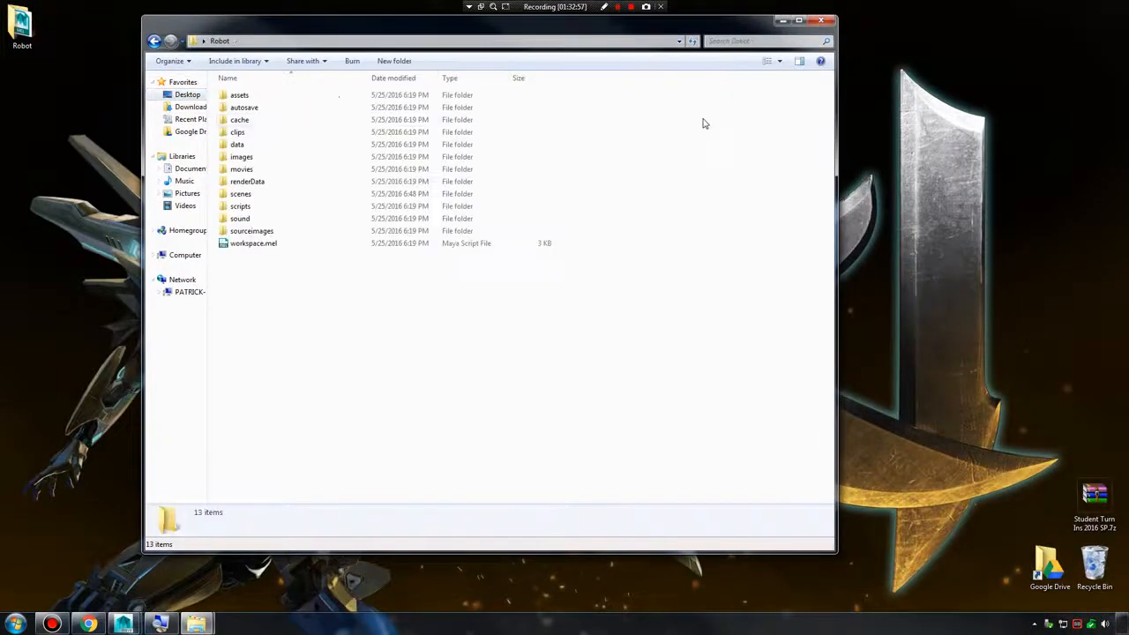
Compress the Robot folder on the desktop into a zipped folder.
right_click(29, 31)
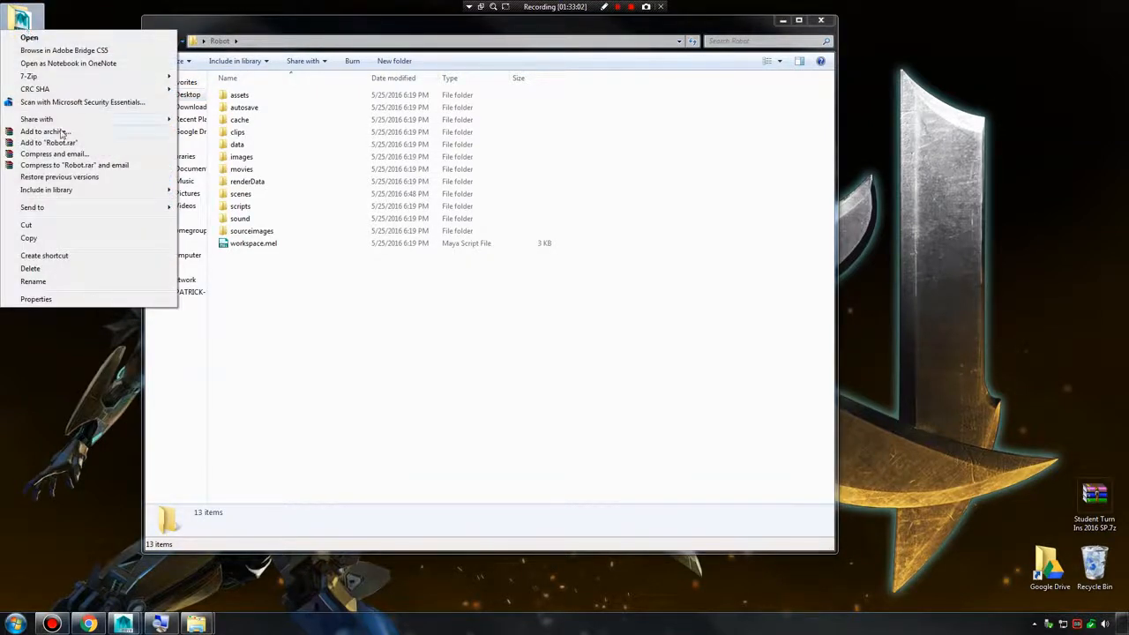
mouse_move(61, 211)
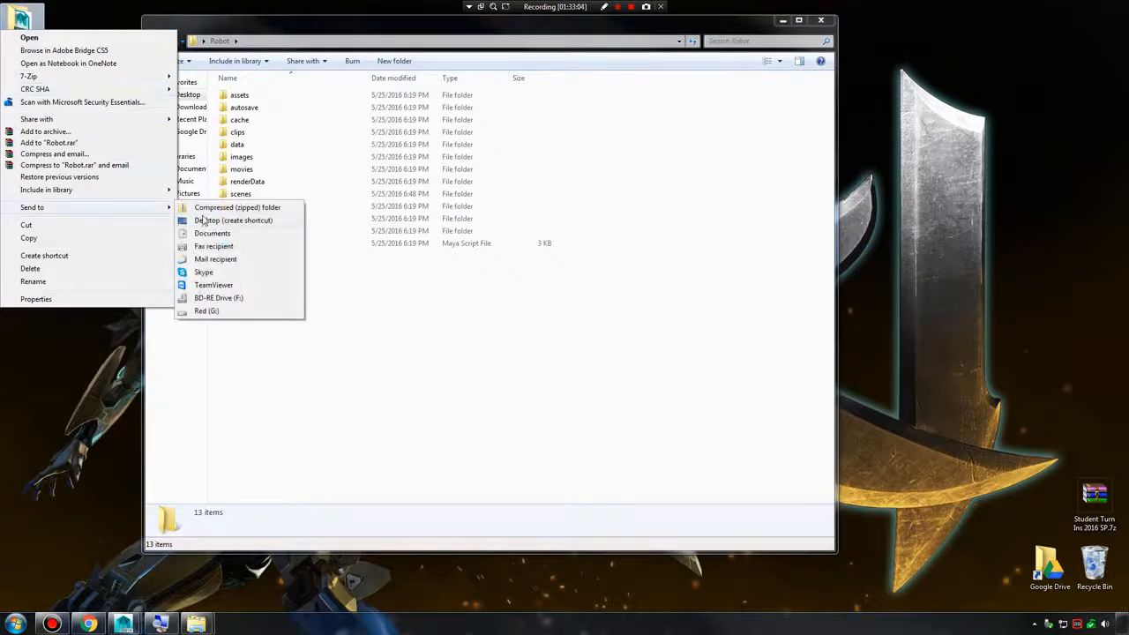
left_click(236, 209)
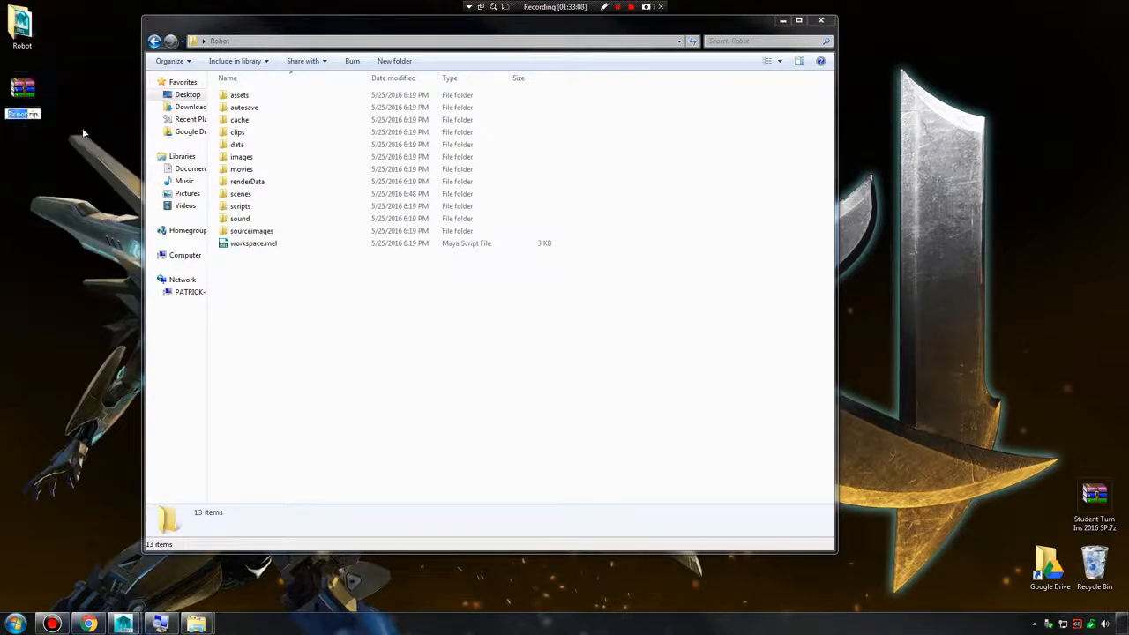
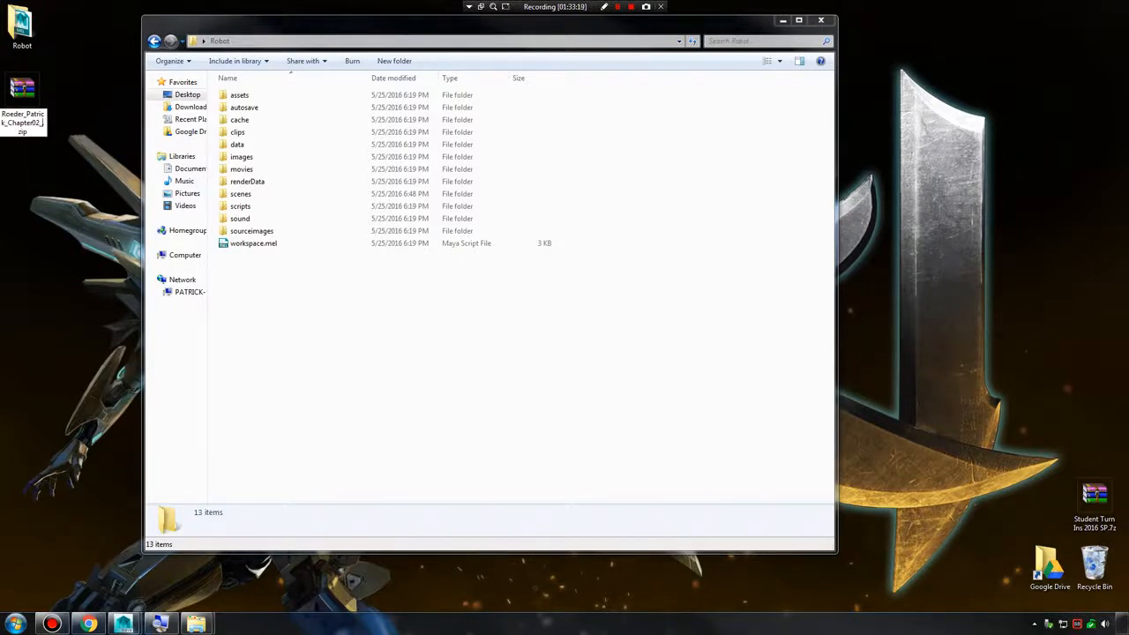
Name the new zip archive with the student's last and first name followed by _Chapter02_SGD114, separated by underscores.
type("SGD114")
key("Return")
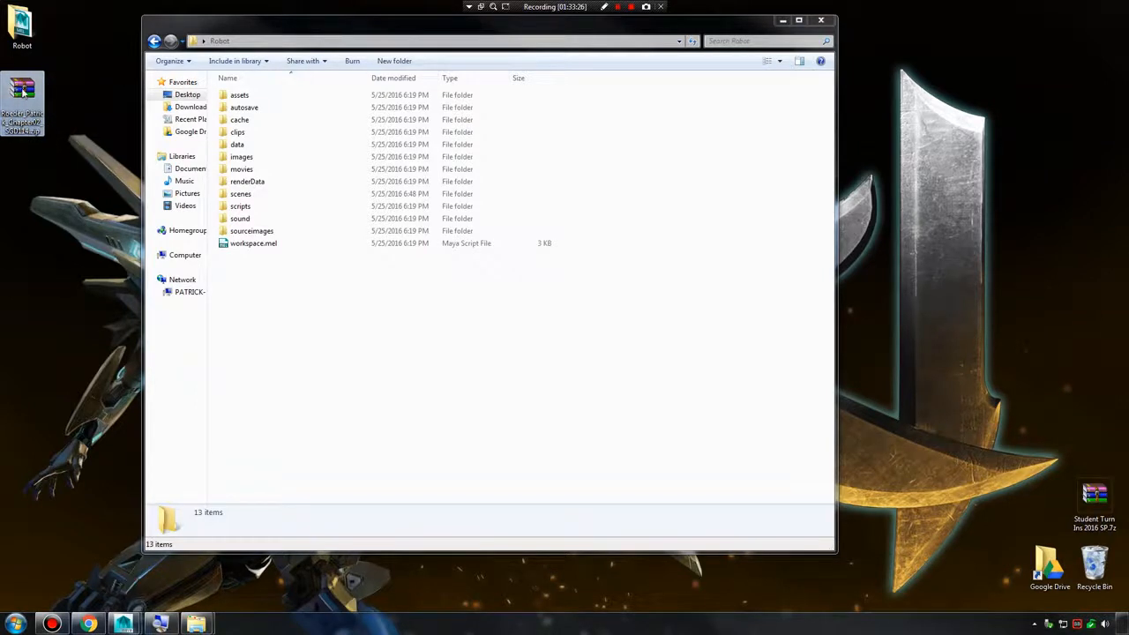
Go back to the Desktop folder, examine the new zip archive's name and details, and widen the folder window.
left_click_drag(22, 89, 33, 111)
left_click(154, 42)
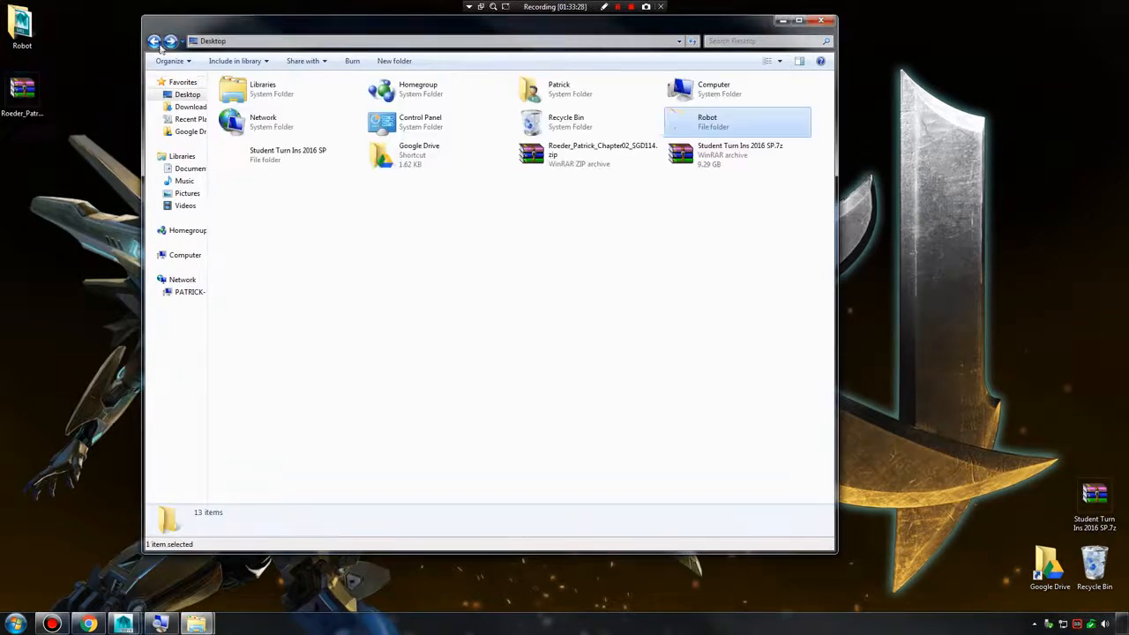
left_click(652, 175)
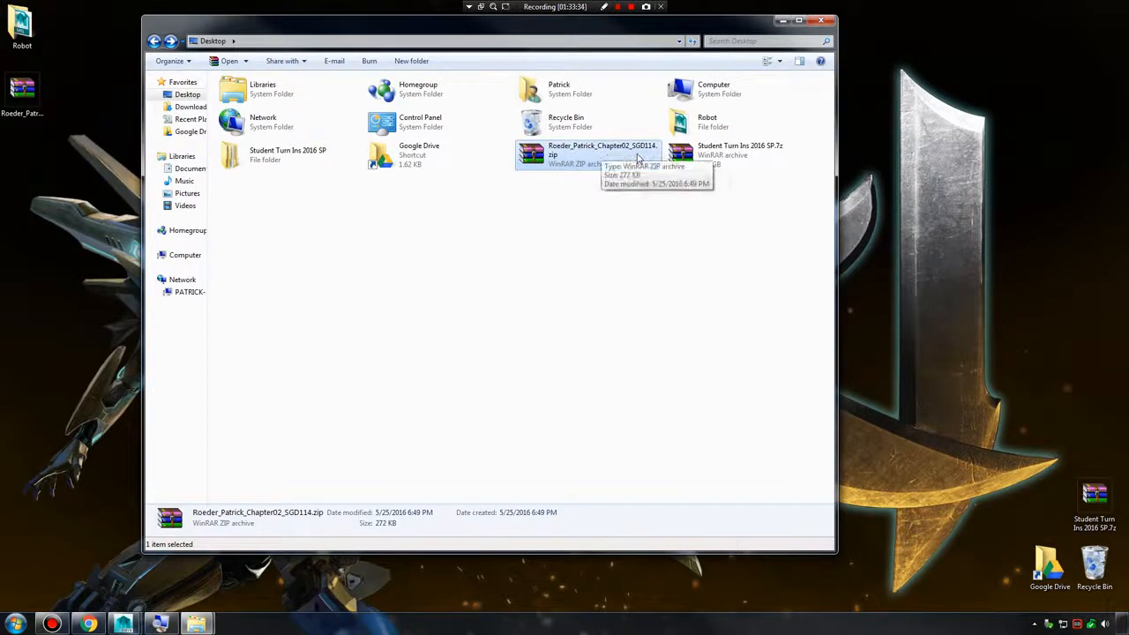
left_click(589, 244)
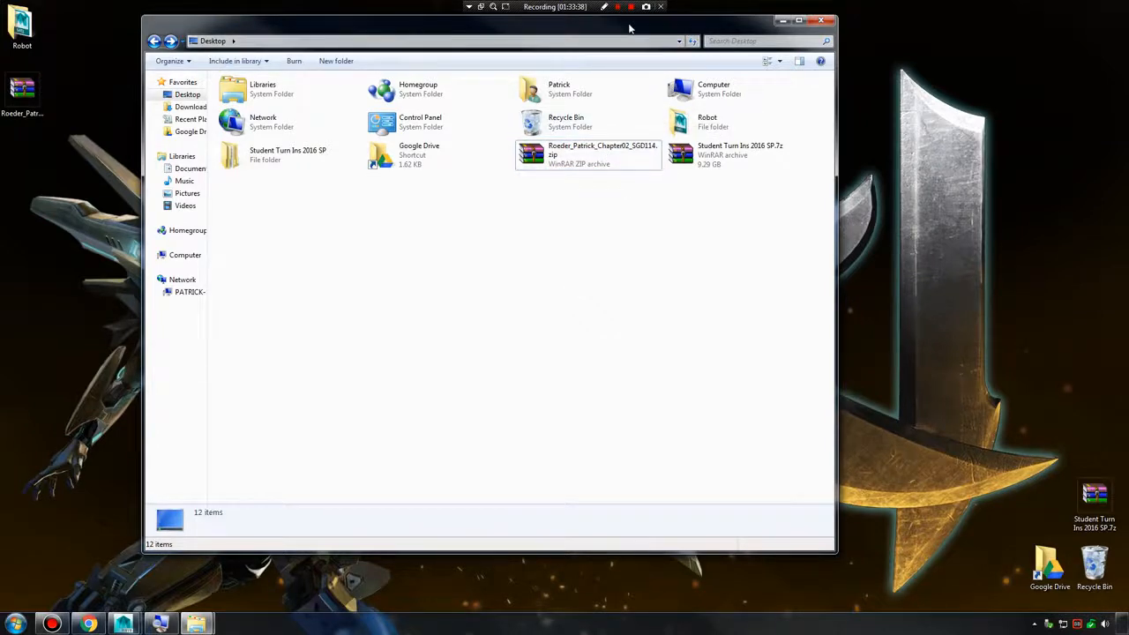
left_click_drag(629, 29, 551, 81)
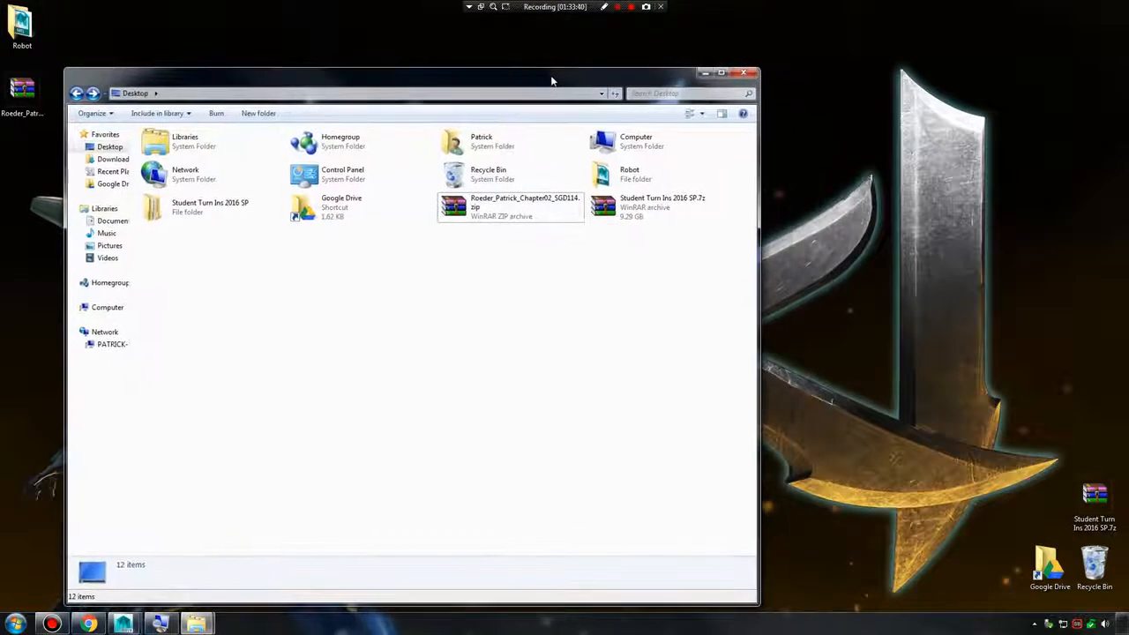
left_click_drag(759, 150, 937, 161)
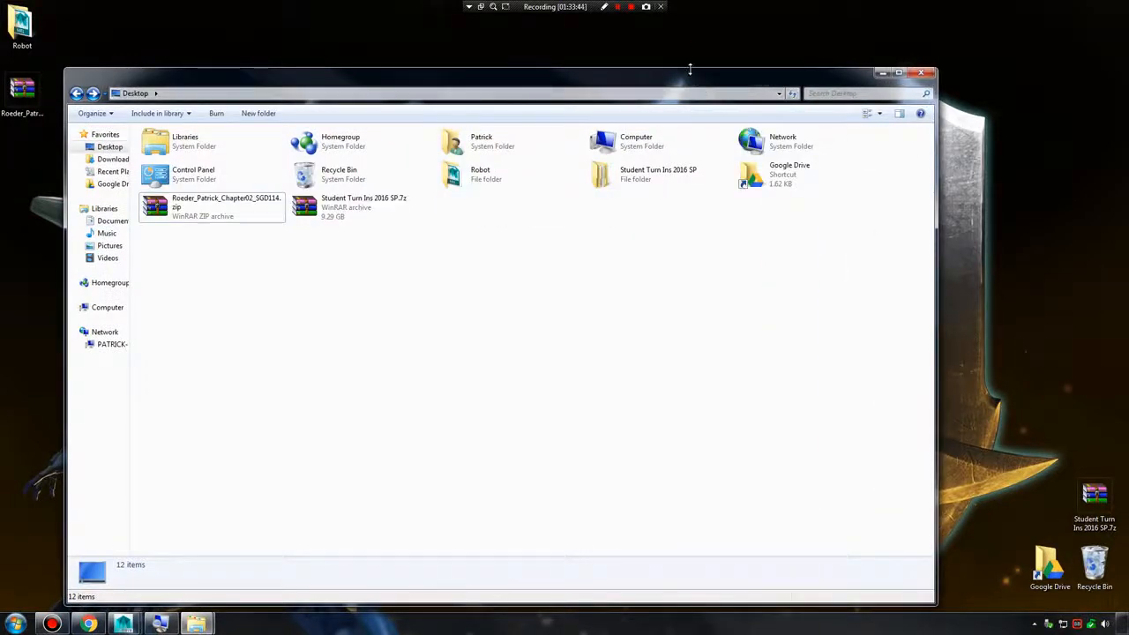